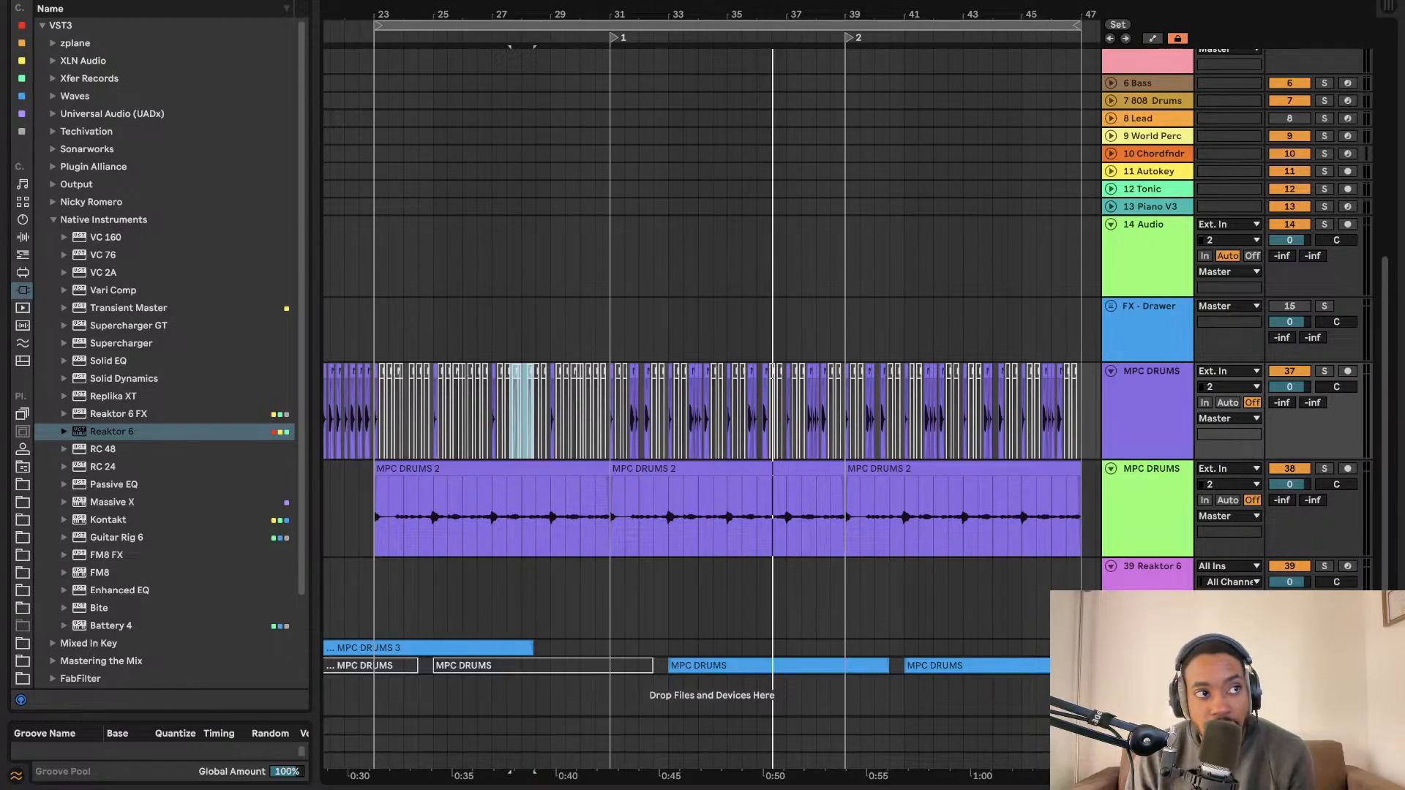
Open the Reaktor 6 instrument on track 39 and switch it to edit mode.
{"action": "left_click", "coordinate": [375, 306]}
{"action": "scroll", "coordinate": [380, 309], "scroll_direction": "left", "scroll_amount": 5}
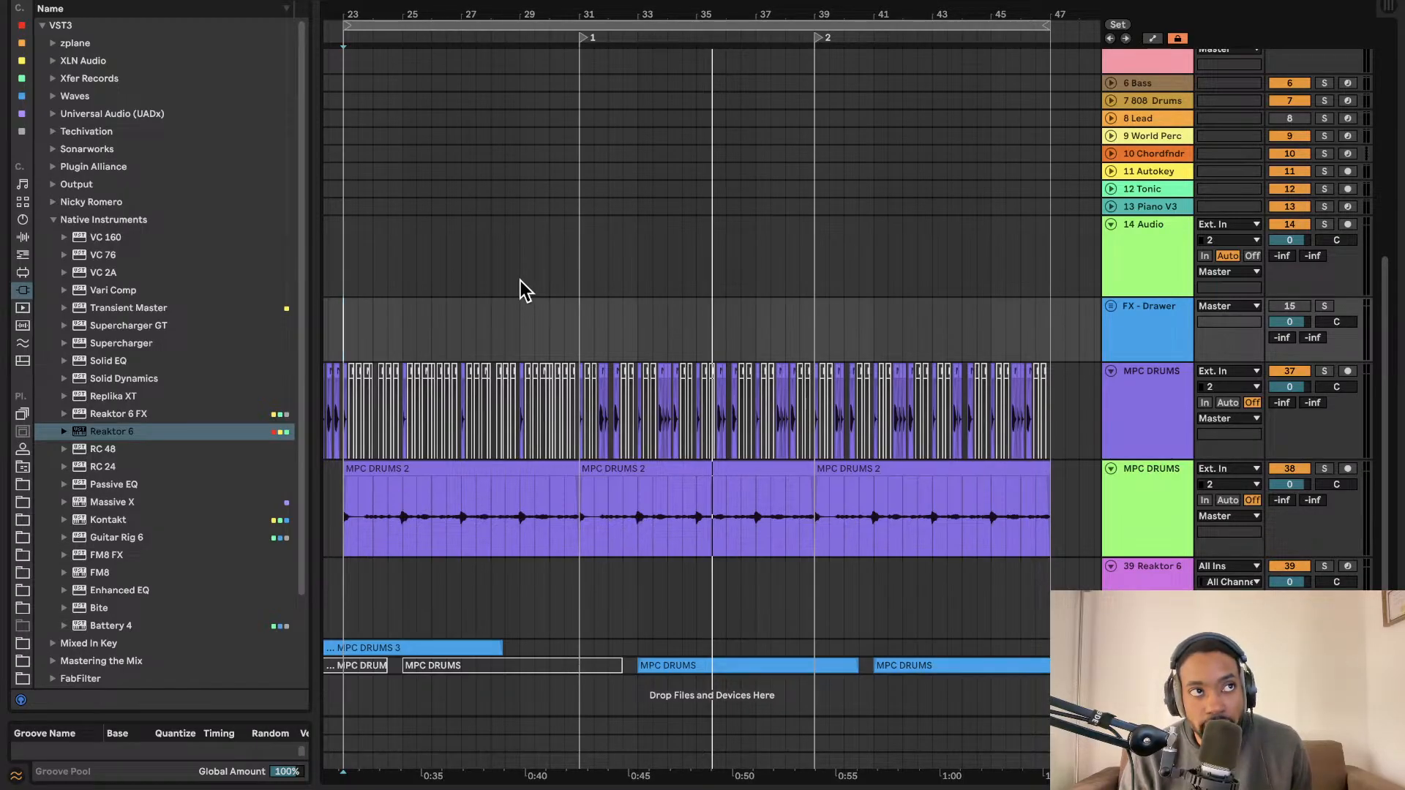
{"action": "double_click", "coordinate": [1158, 567]}
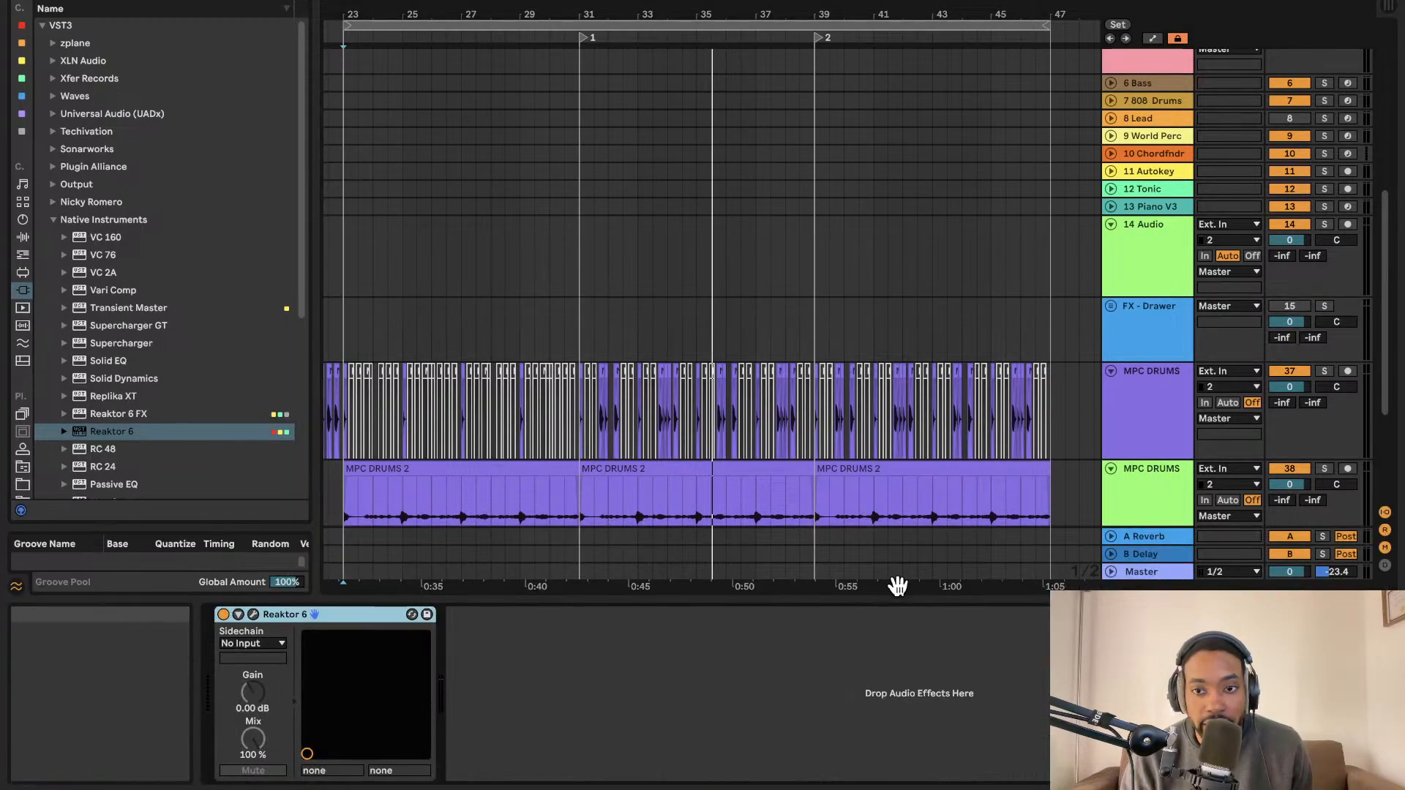
{"action": "left_click", "coordinate": [253, 614]}
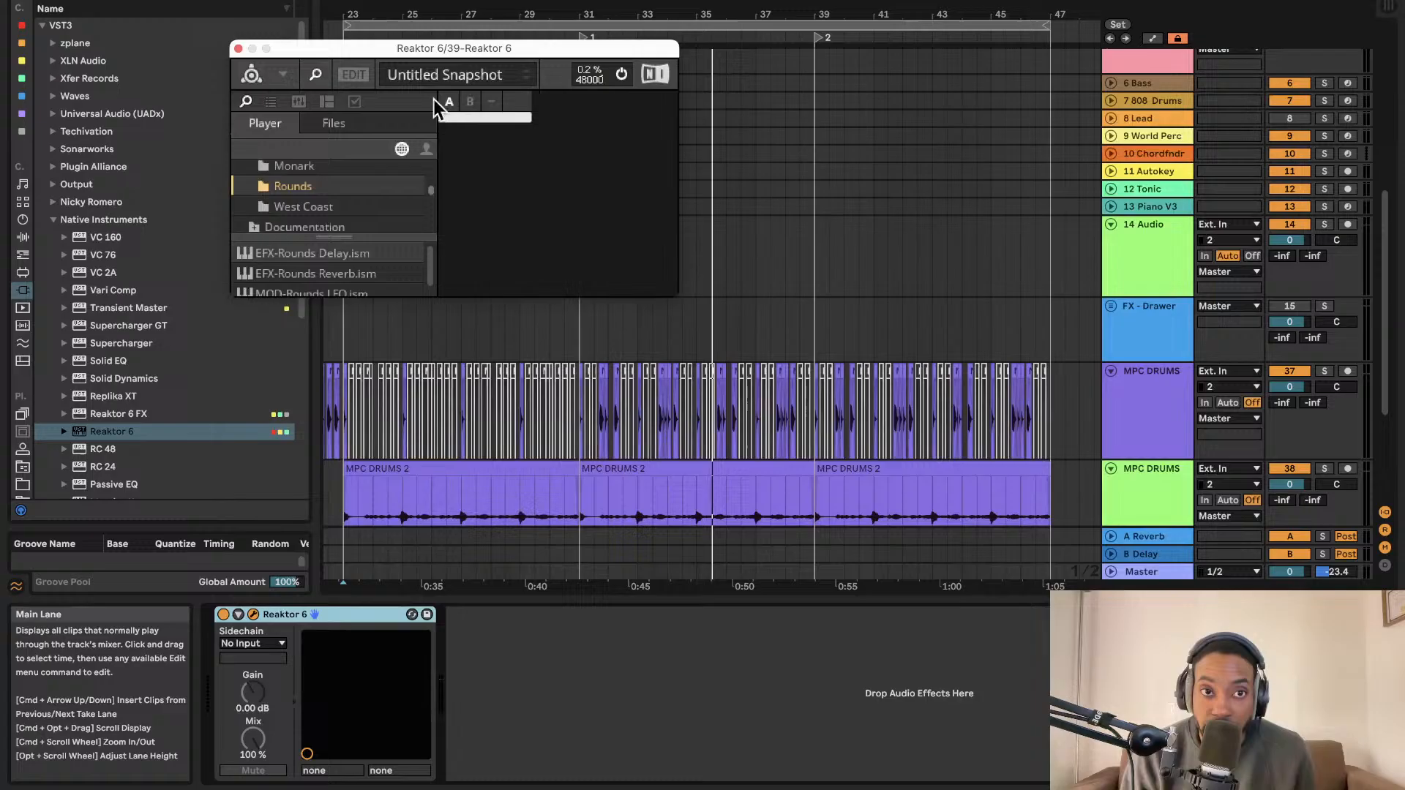
{"action": "left_click", "coordinate": [357, 75]}
Examine the blocks in the Boutique, Digilog, Driver and Rounds folders of the Blocks Primes library.
{"action": "scroll", "coordinate": [326, 212], "scroll_direction": "up", "scroll_amount": 5}
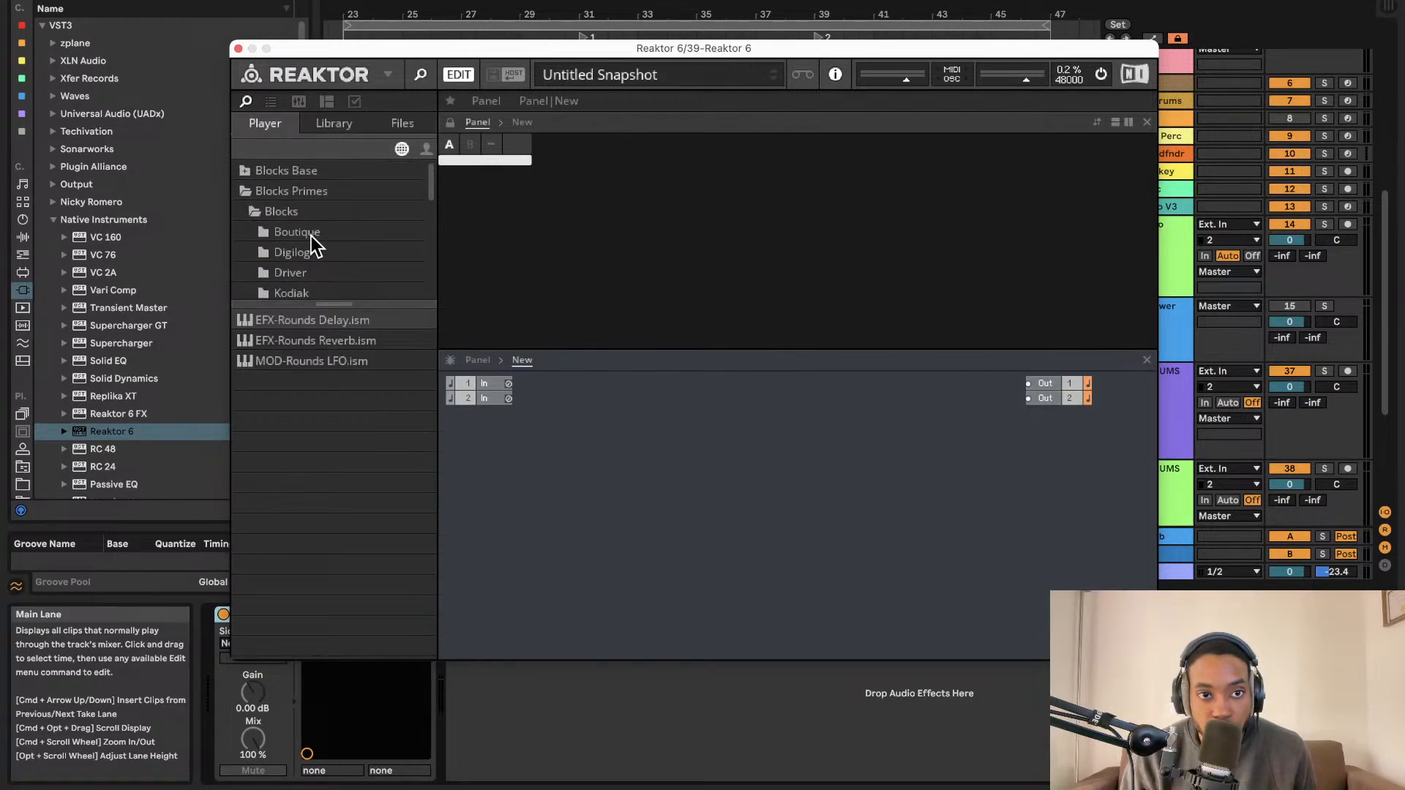
{"action": "left_click", "coordinate": [297, 233]}
{"action": "left_click", "coordinate": [295, 253]}
{"action": "left_click", "coordinate": [299, 272]}
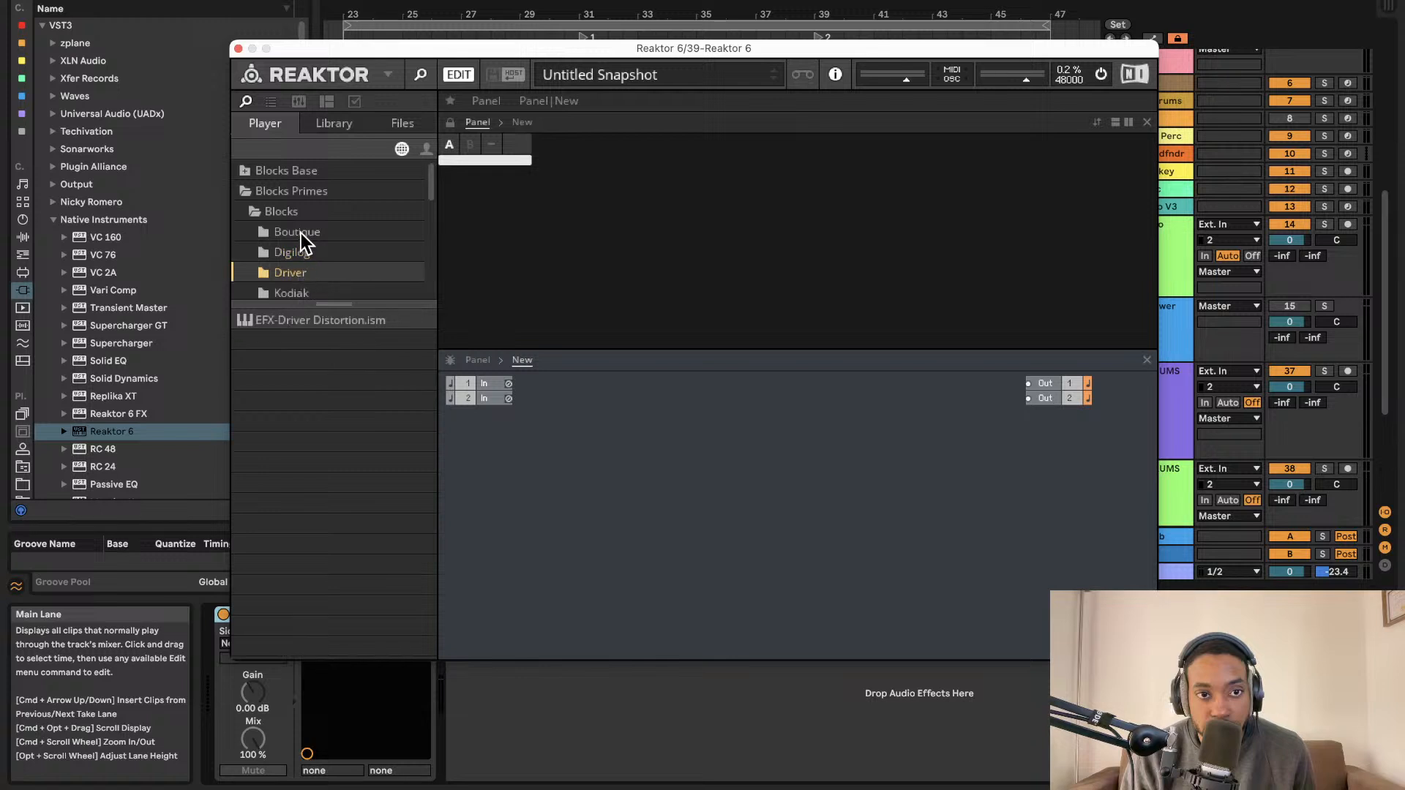
{"action": "left_click", "coordinate": [301, 233]}
{"action": "scroll", "coordinate": [298, 253], "scroll_direction": "down", "scroll_amount": 5}
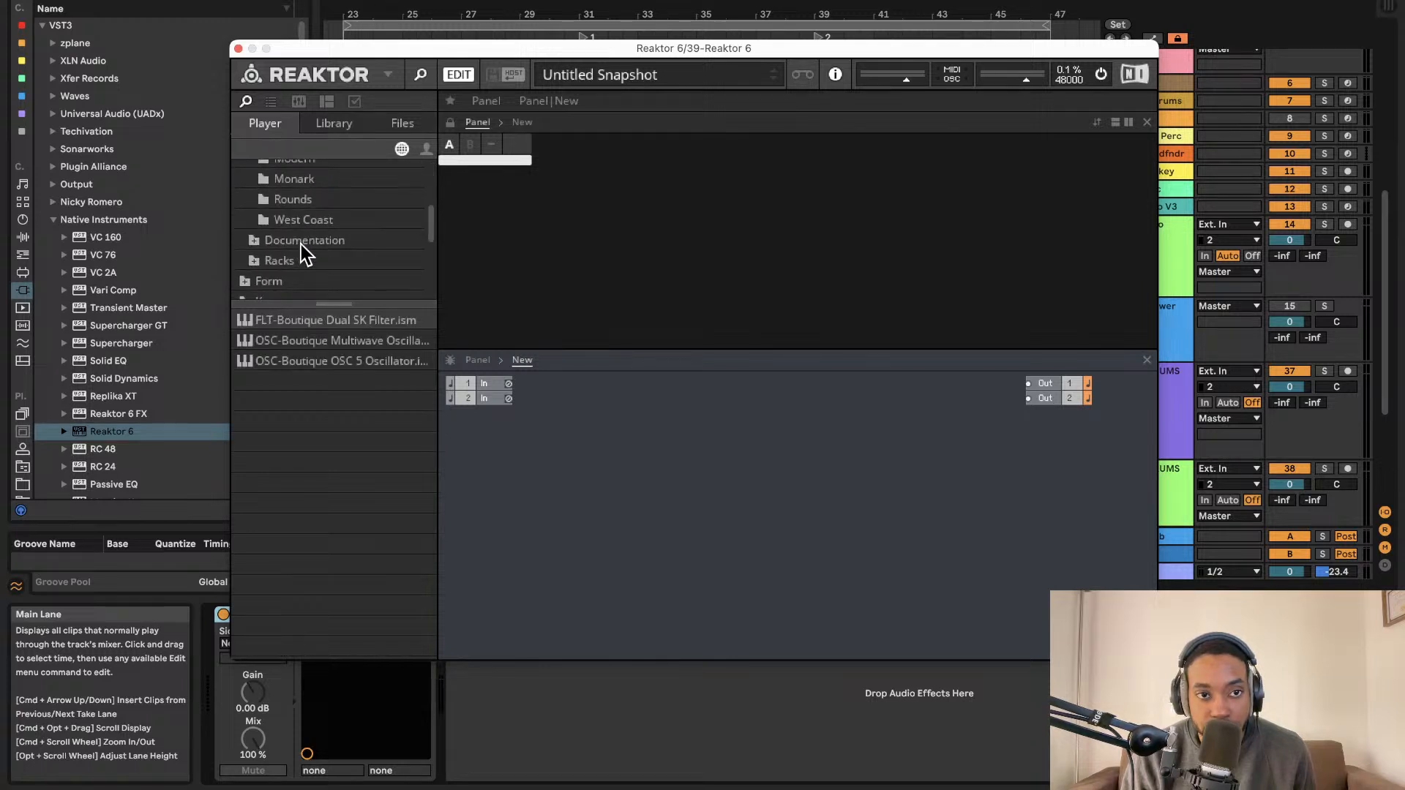
{"action": "left_click", "coordinate": [303, 201]}
{"action": "scroll", "coordinate": [294, 266], "scroll_direction": "up", "scroll_amount": 5}
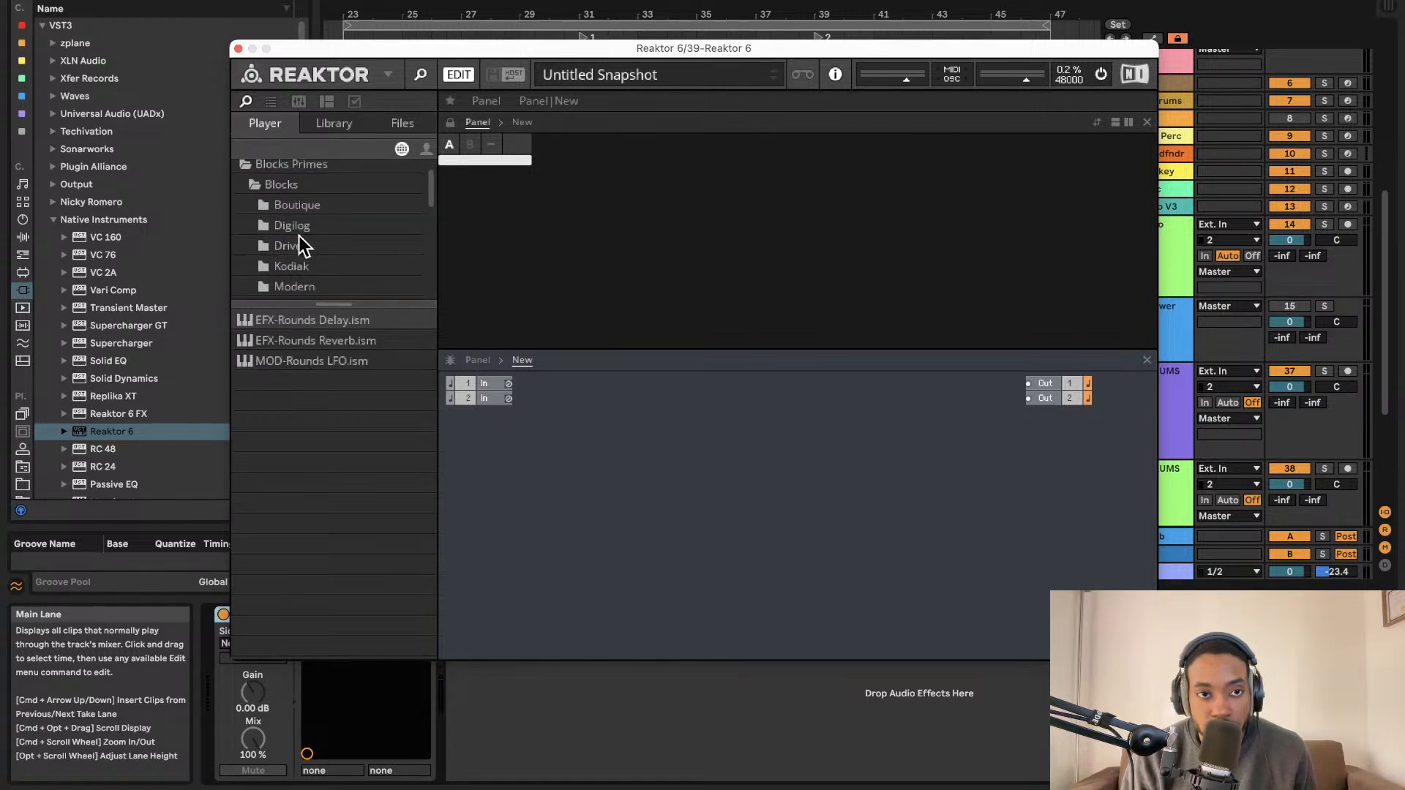
{"action": "left_click", "coordinate": [301, 205]}
{"action": "scroll", "coordinate": [302, 208], "scroll_direction": "up", "scroll_amount": 1}
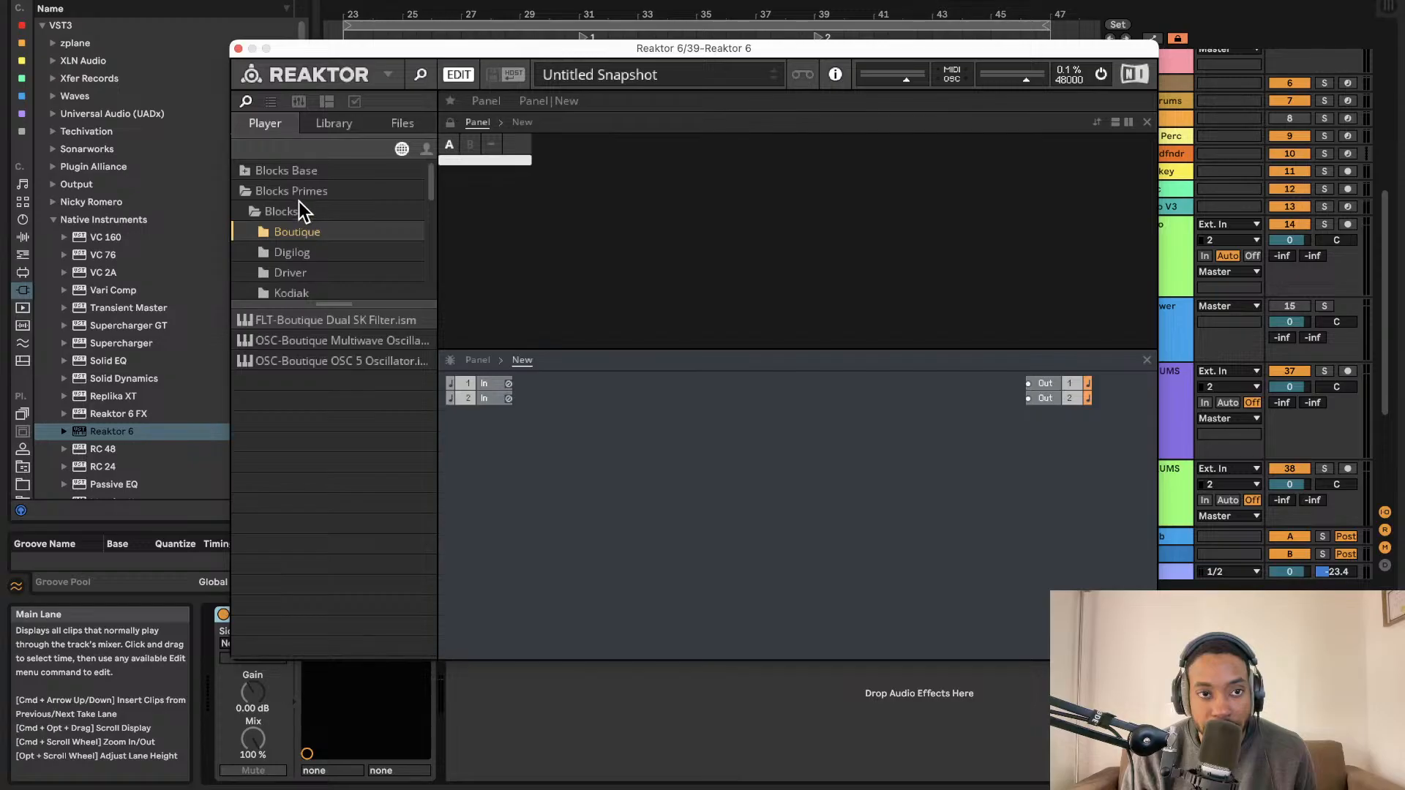
Show the Util blocks of the Blocks Base library.
{"action": "left_click", "coordinate": [240, 173]}
{"action": "left_click", "coordinate": [254, 193]}
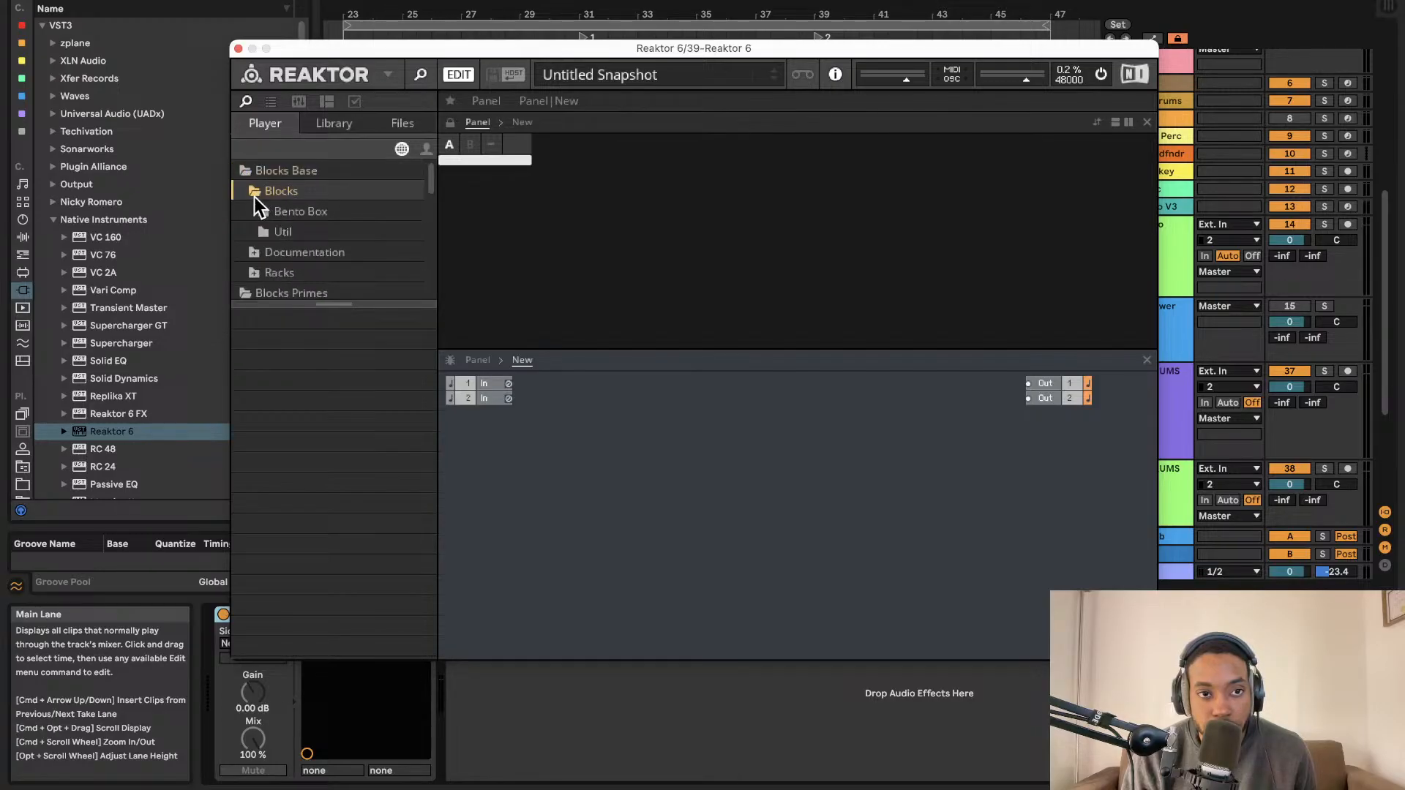
{"action": "left_click", "coordinate": [289, 230]}
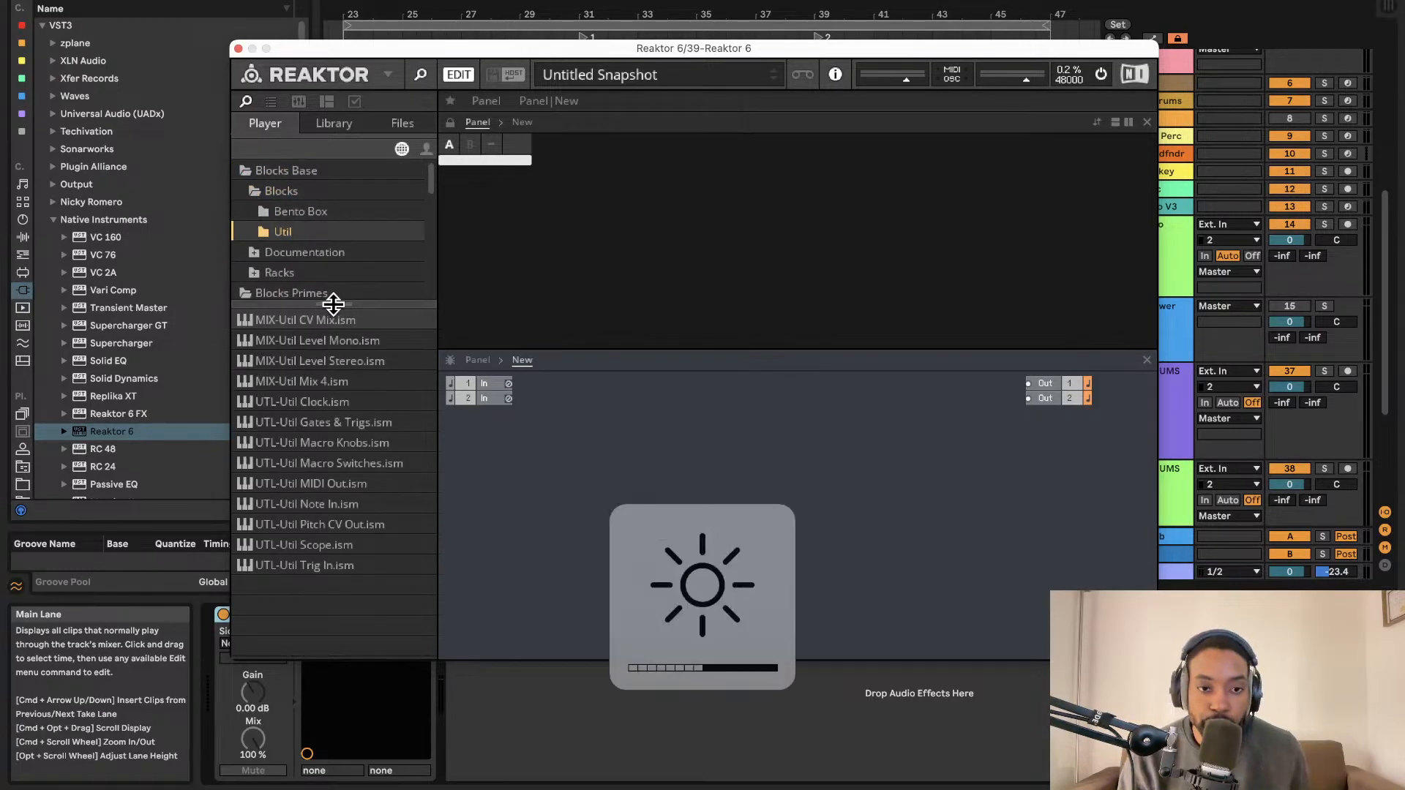
Raise the display brightness by several levels.
{"action": "key", "text": "XF86MonBrightnessUp"}
{"action": "key", "text": "XF86MonBrightnessUp"}
{"action": "key", "text": "XF86MonBrightnessUp"}
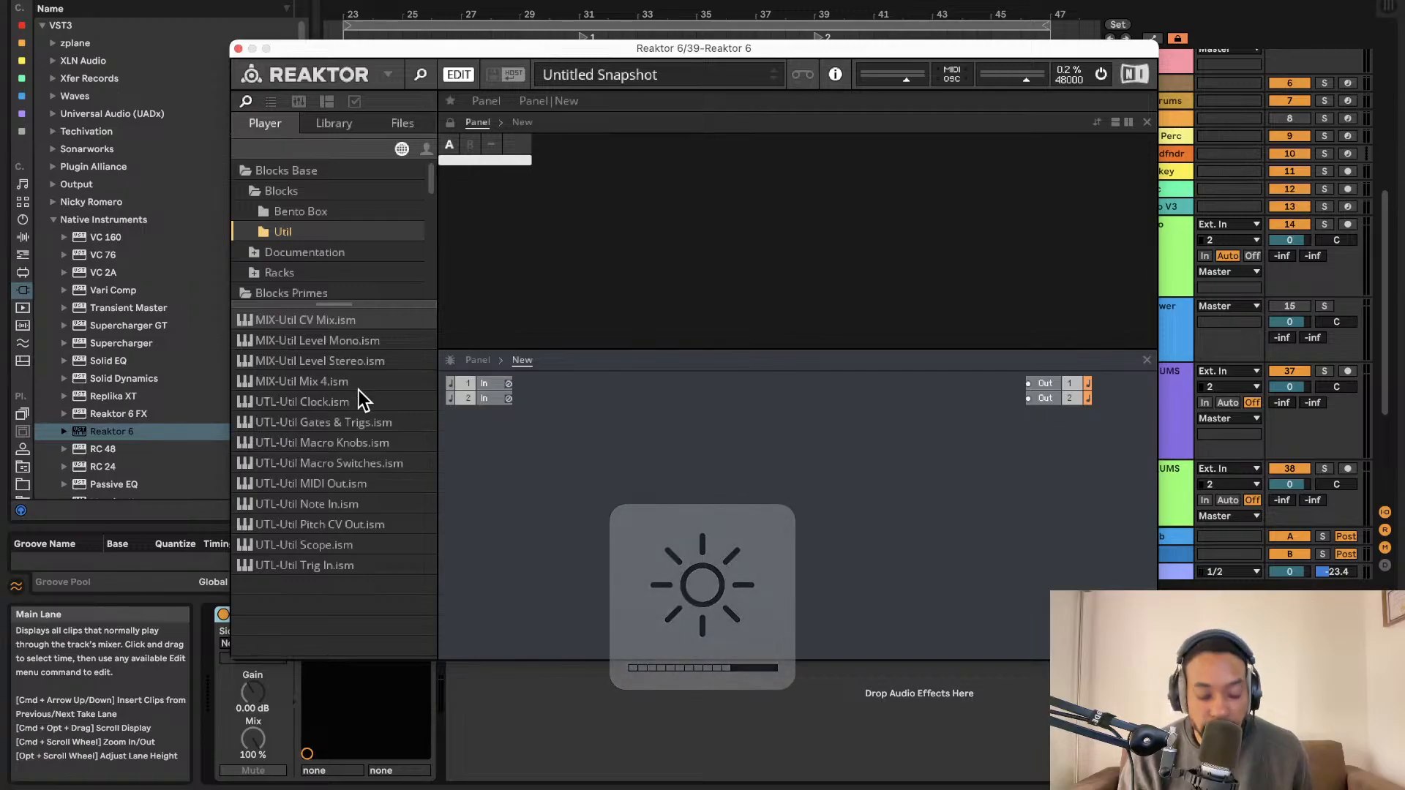
{"action": "key", "text": "XF86MonBrightnessUp"}
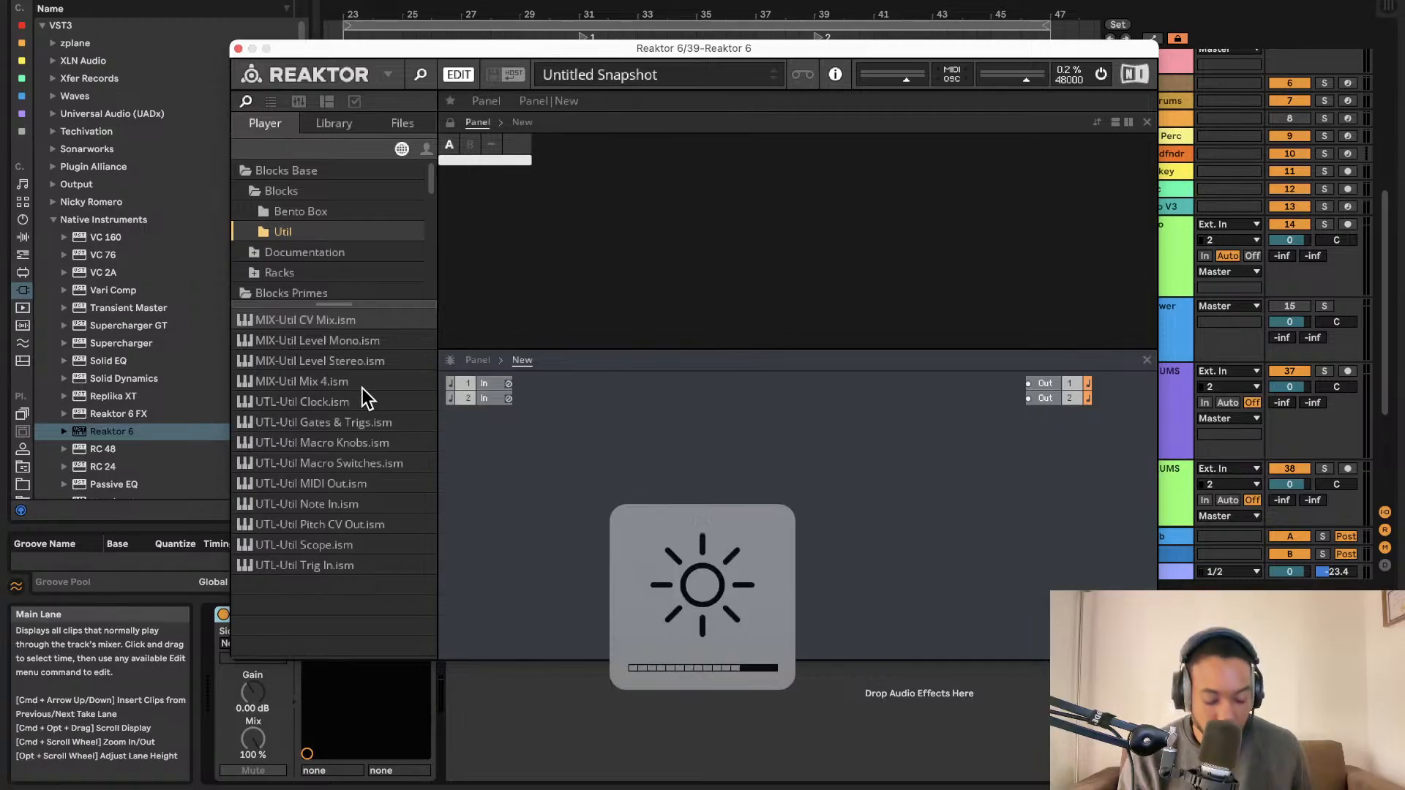
Add the Util Note In block from the Blocks Base library to the structure.
{"action": "left_click", "coordinate": [322, 219]}
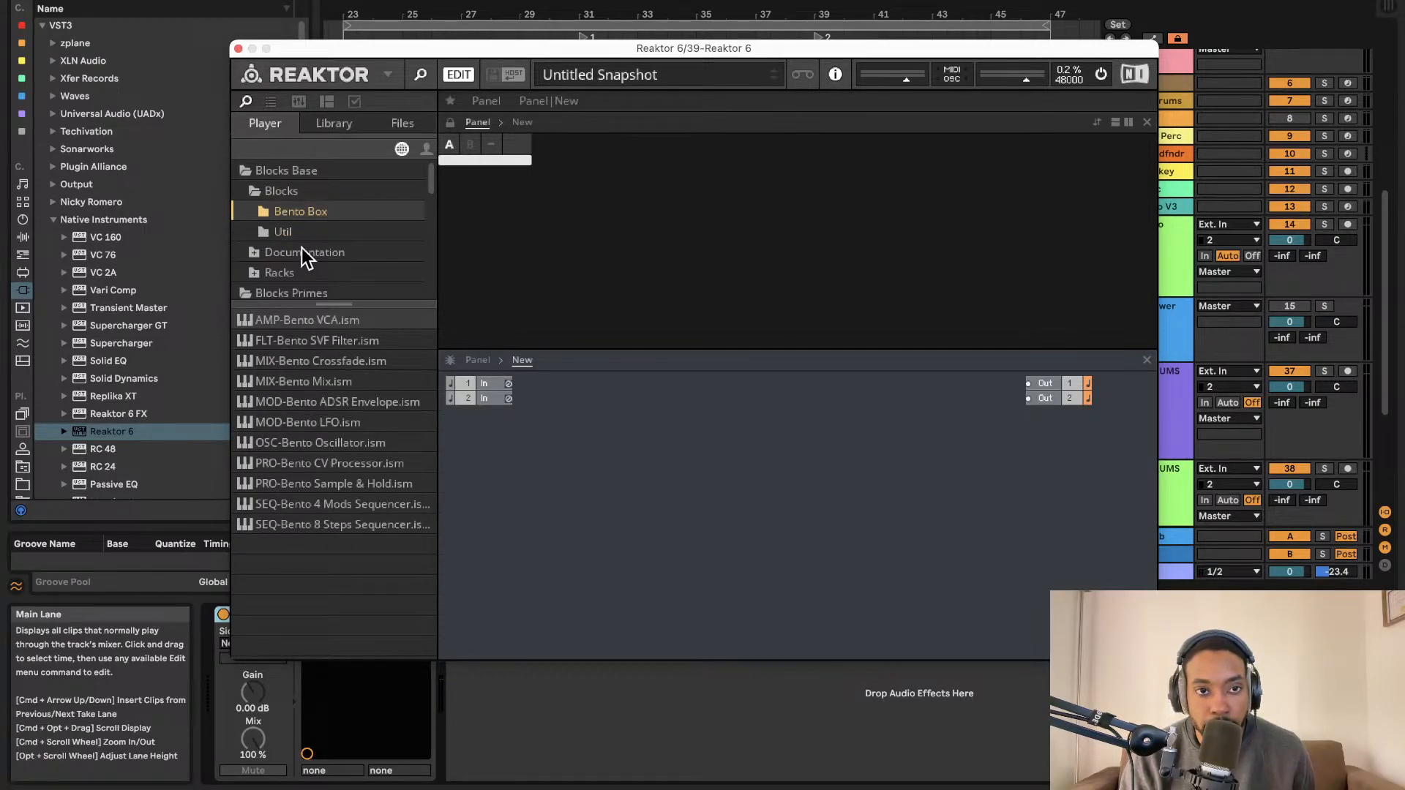
{"action": "left_click", "coordinate": [296, 231]}
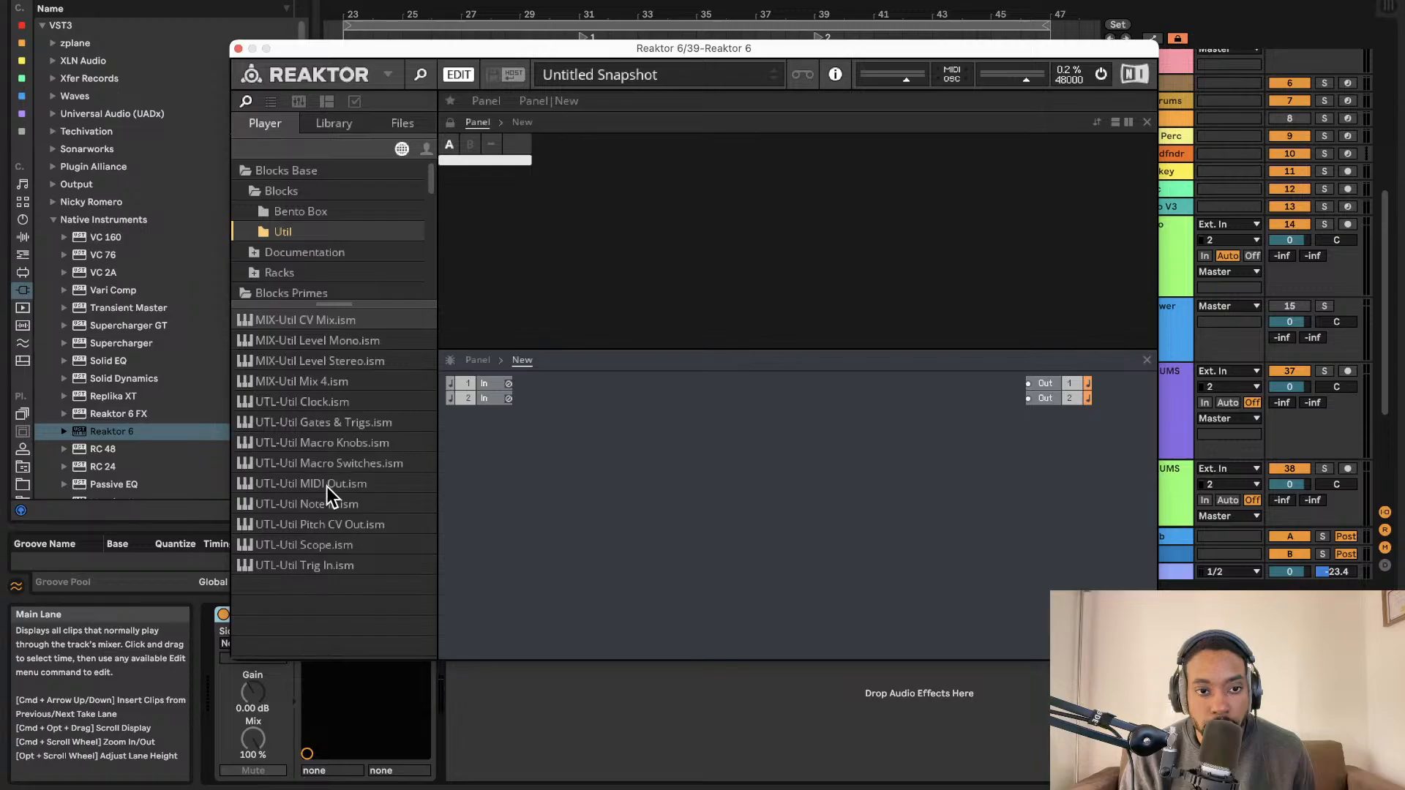
{"action": "left_click_drag", "start_coordinate": [327, 503], "coordinate": [579, 504]}
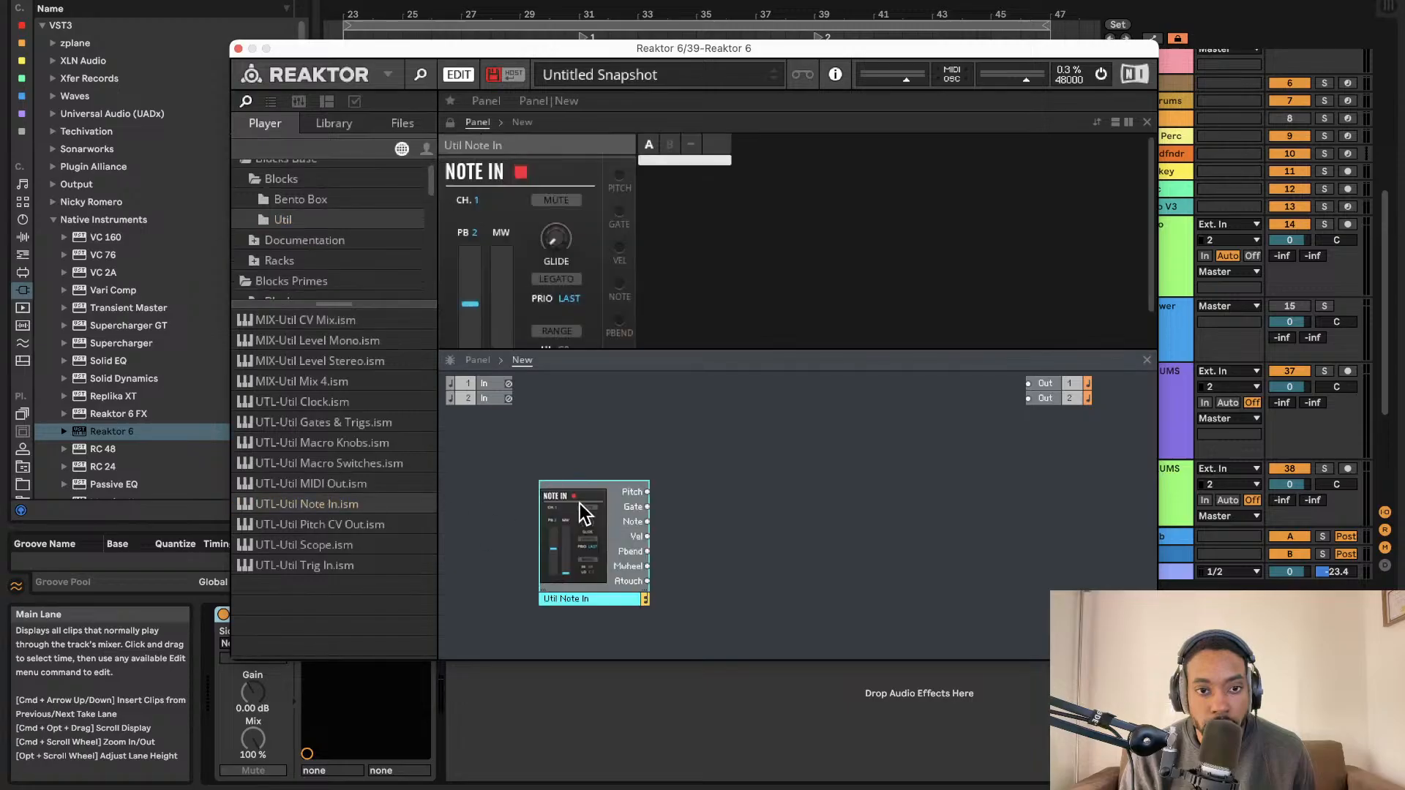
Add the Bento Oscillator, Bento Crossfade and Bento VCA blocks beside the Note In block.
{"action": "left_click", "coordinate": [338, 217]}
{"action": "left_click_drag", "start_coordinate": [349, 448], "coordinate": [696, 472]}
{"action": "left_click_drag", "start_coordinate": [423, 360], "coordinate": [871, 492]}
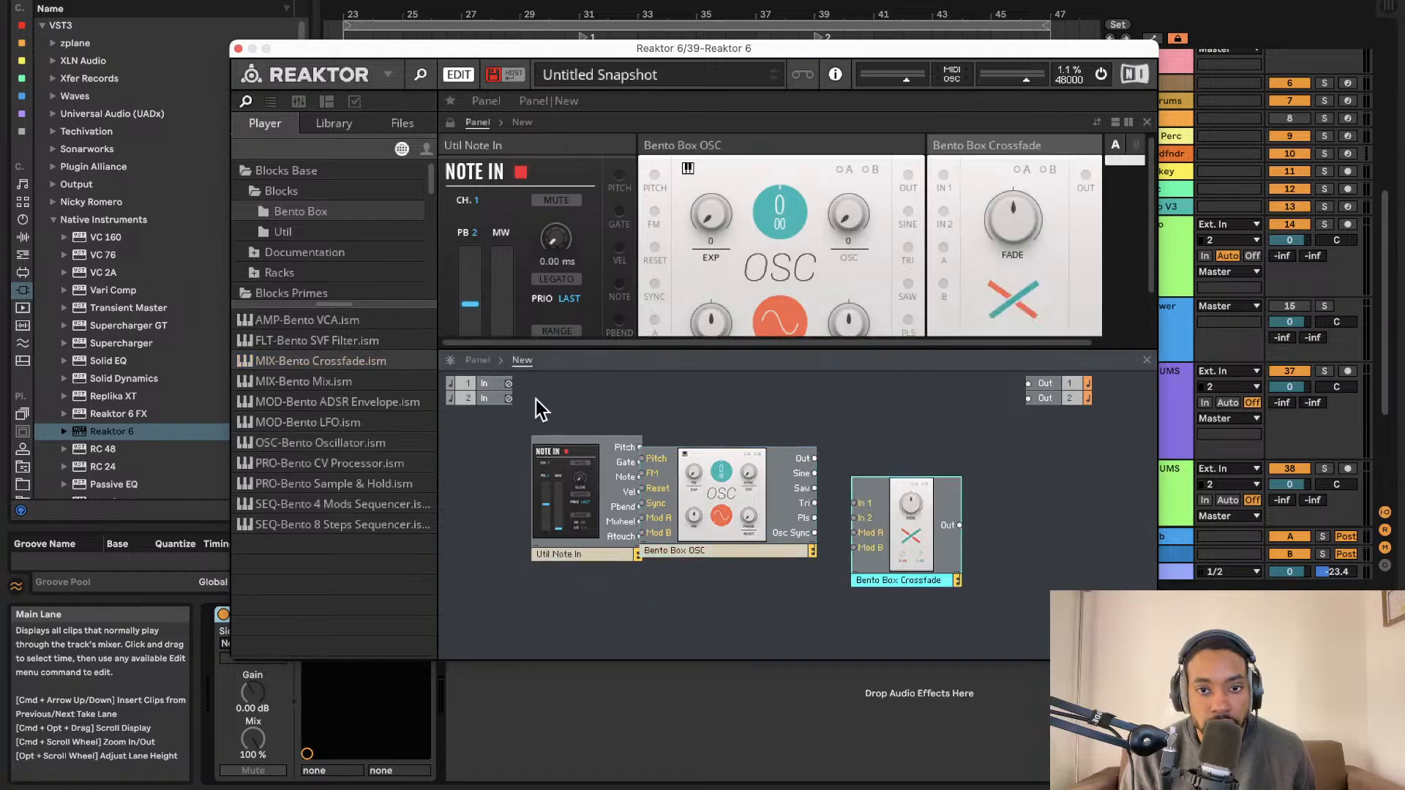
{"action": "left_click_drag", "start_coordinate": [358, 320], "coordinate": [1024, 495]}
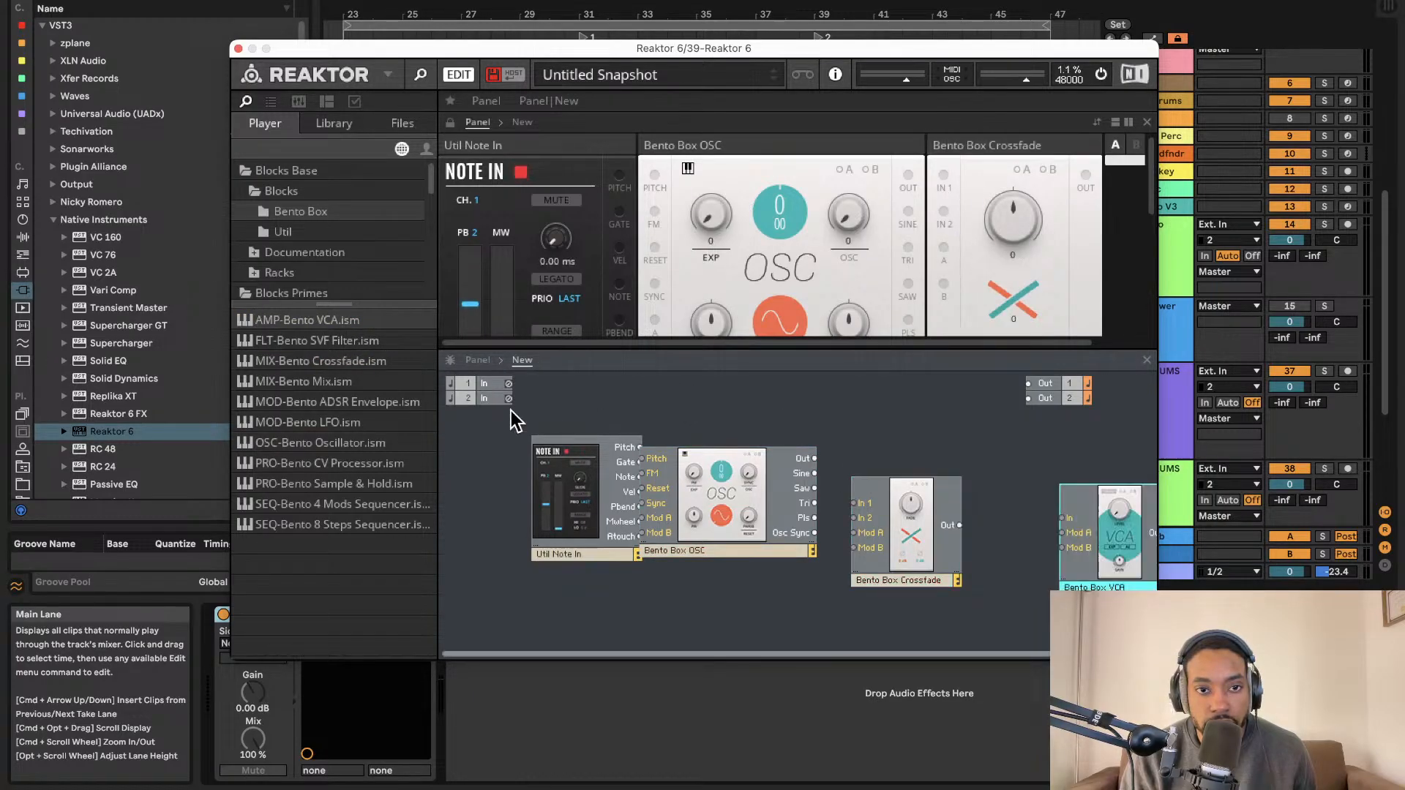
Replace the Bento Crossfade block with a Bento SVF Filter and space the oscillator between Note In and the filter.
{"action": "left_click_drag", "start_coordinate": [317, 340], "coordinate": [897, 545]}
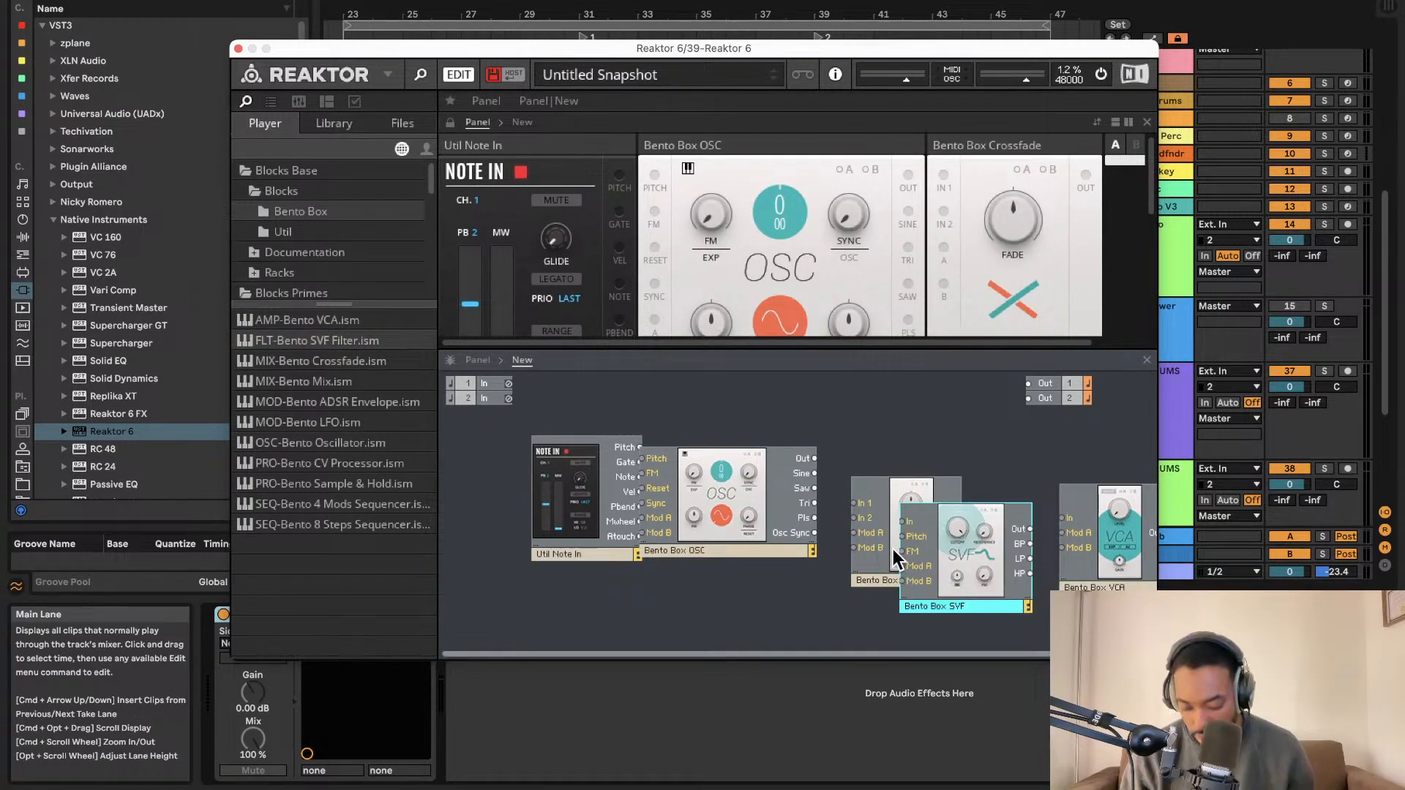
{"action": "key", "text": "Delete"}
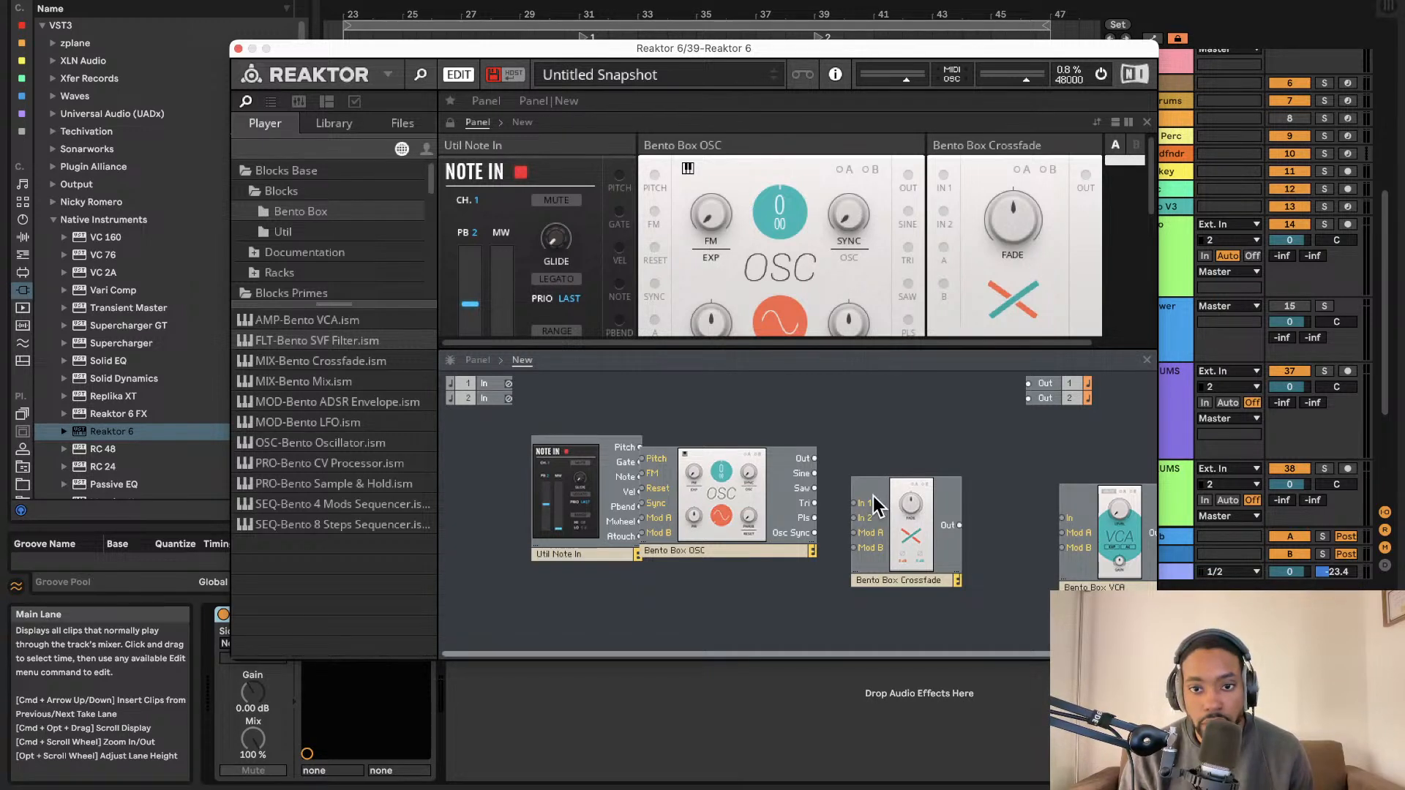
{"action": "left_click", "coordinate": [876, 505]}
{"action": "key", "text": "Delete"}
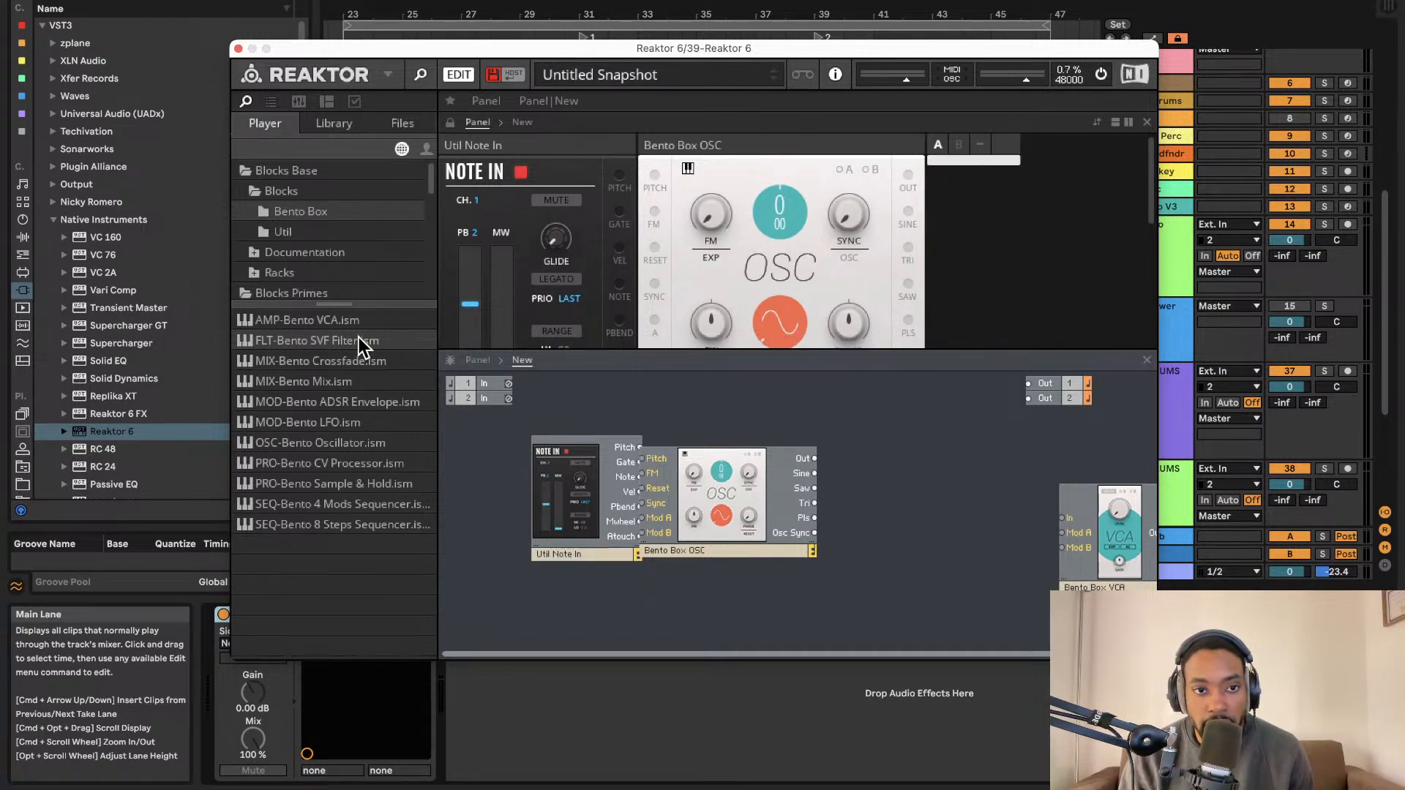
{"action": "left_click_drag", "start_coordinate": [908, 466], "coordinate": [909, 468]}
{"action": "left_click_drag", "start_coordinate": [985, 521], "coordinate": [947, 529]}
{"action": "left_click_drag", "start_coordinate": [758, 497], "coordinate": [786, 493]}
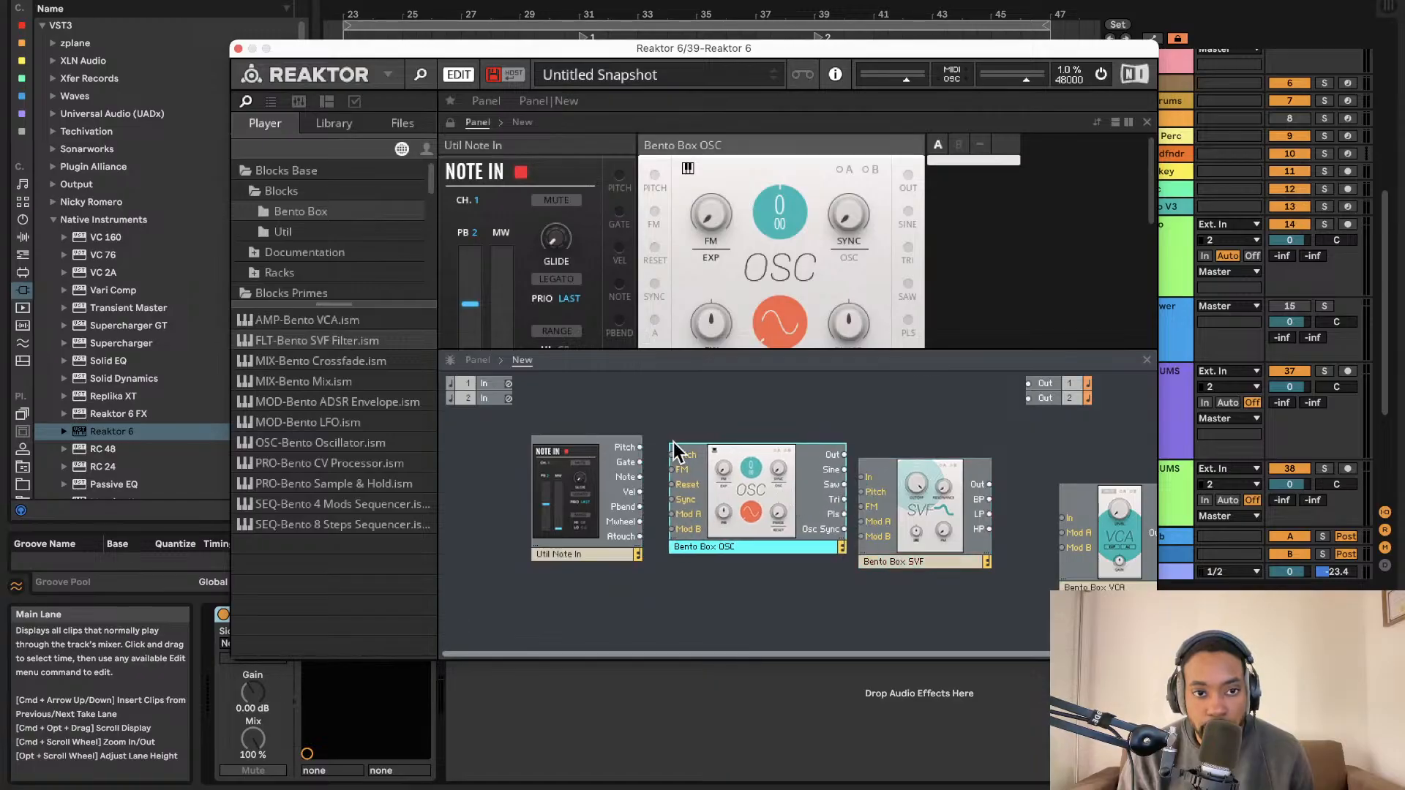
Duplicate the Bento Box OSC block and place the two oscillators one below the other.
{"action": "right_click", "coordinate": [715, 484]}
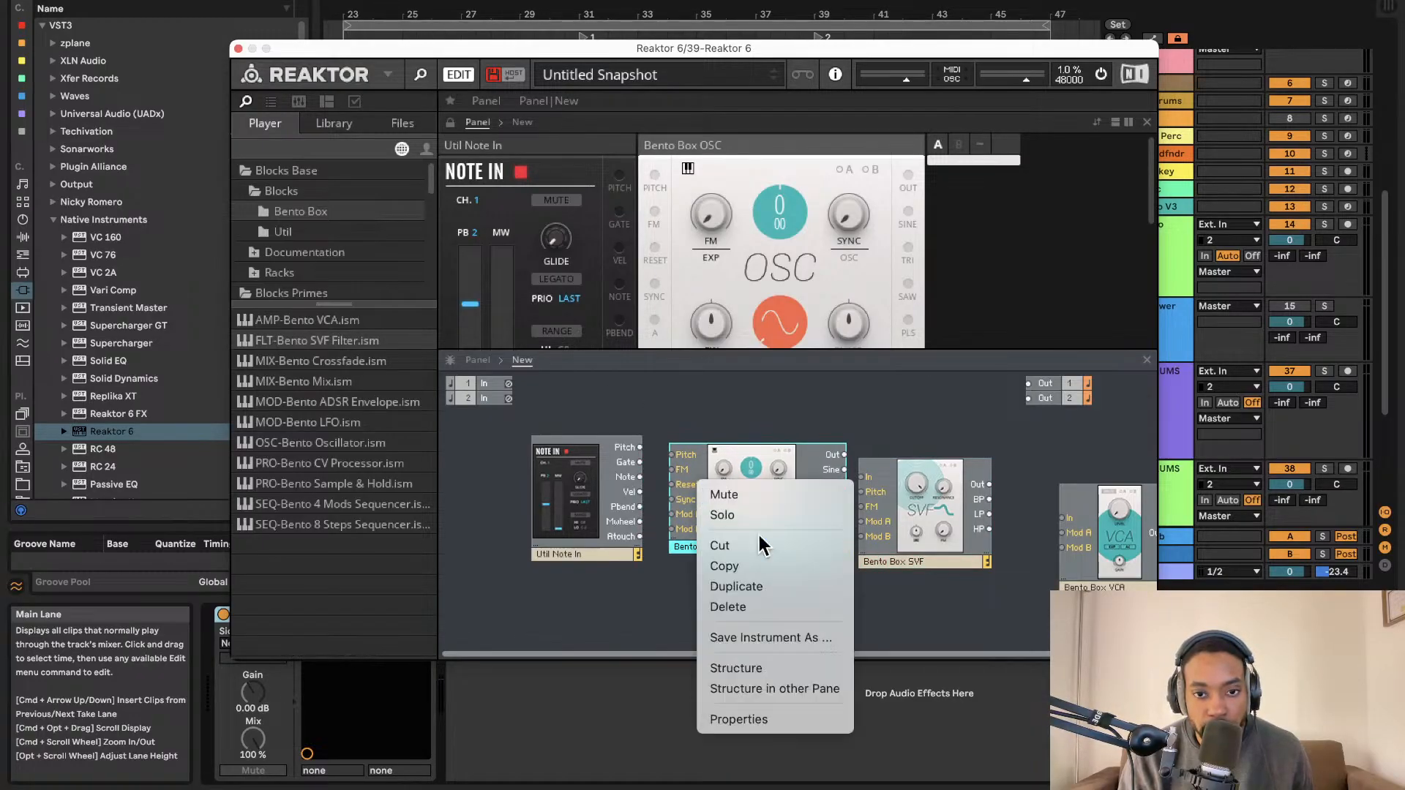
{"action": "left_click", "coordinate": [754, 586]}
{"action": "left_click_drag", "start_coordinate": [746, 486], "coordinate": [745, 608]}
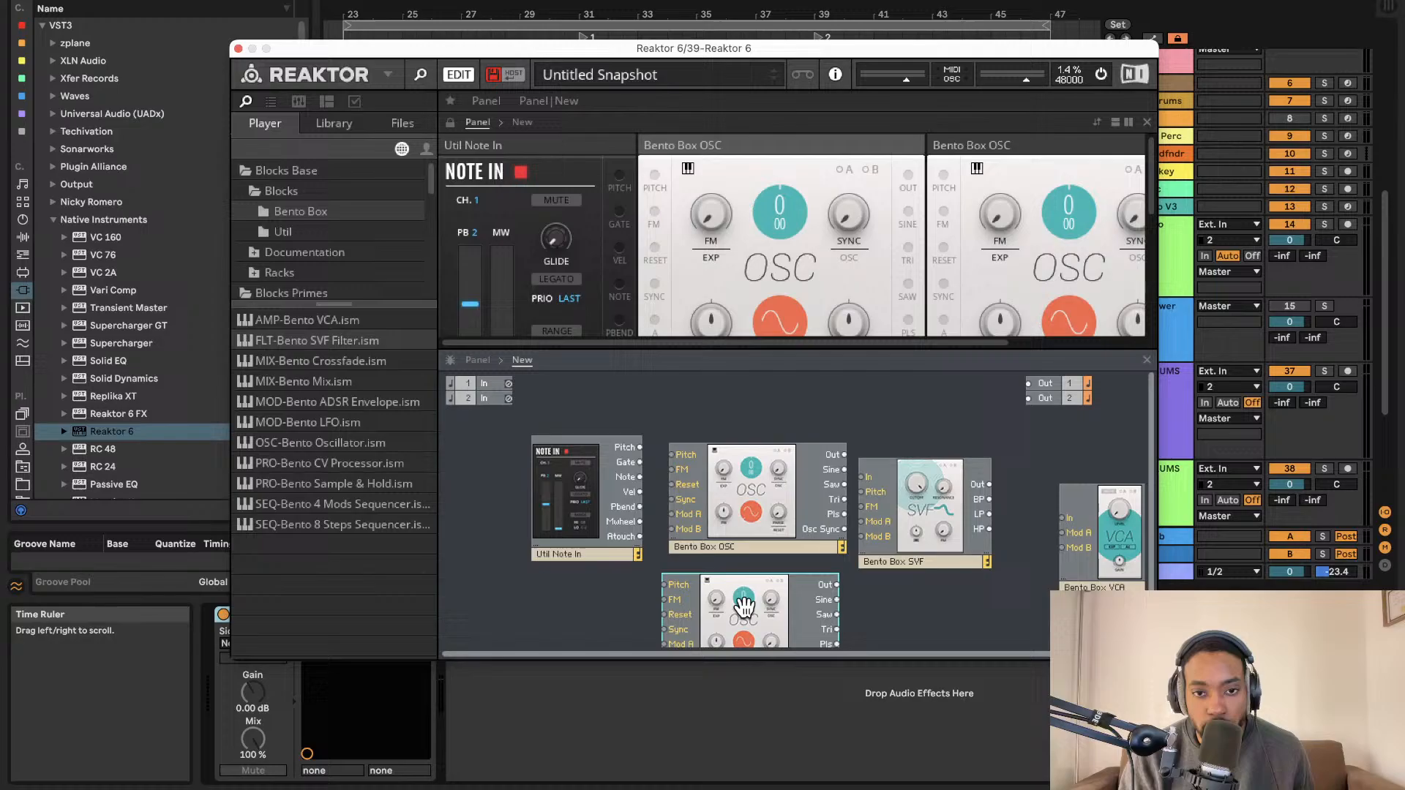
Rename the upper oscillator Bento Box OSC 1 and the lower one Bento Box OSC 2.
{"action": "double_click", "coordinate": [742, 545]}
{"action": "type", "text": "1"}
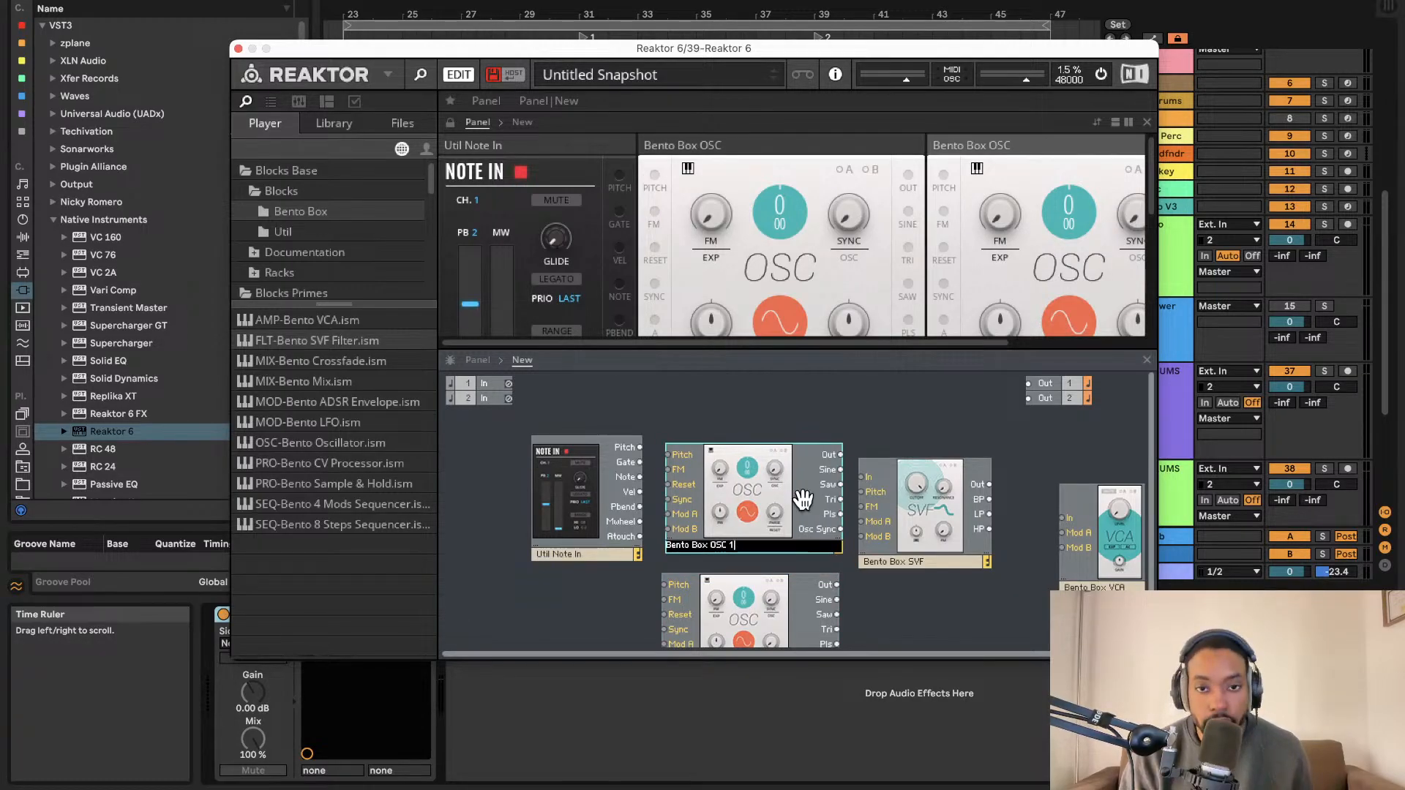
{"action": "scroll", "coordinate": [805, 505], "scroll_direction": "down", "scroll_amount": 1}
{"action": "left_click", "coordinate": [897, 584]}
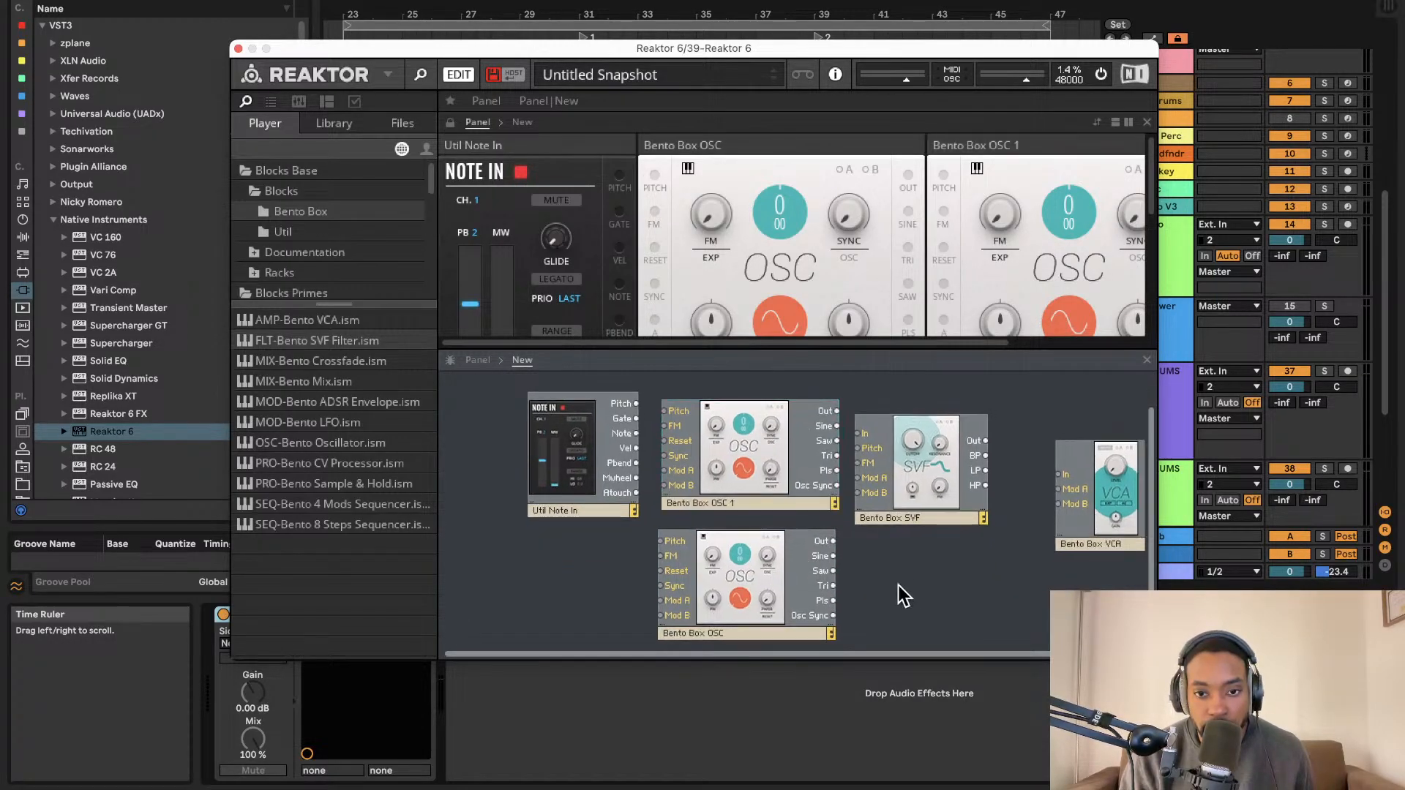
{"action": "double_click", "coordinate": [737, 627]}
{"action": "type", "text": "2"}
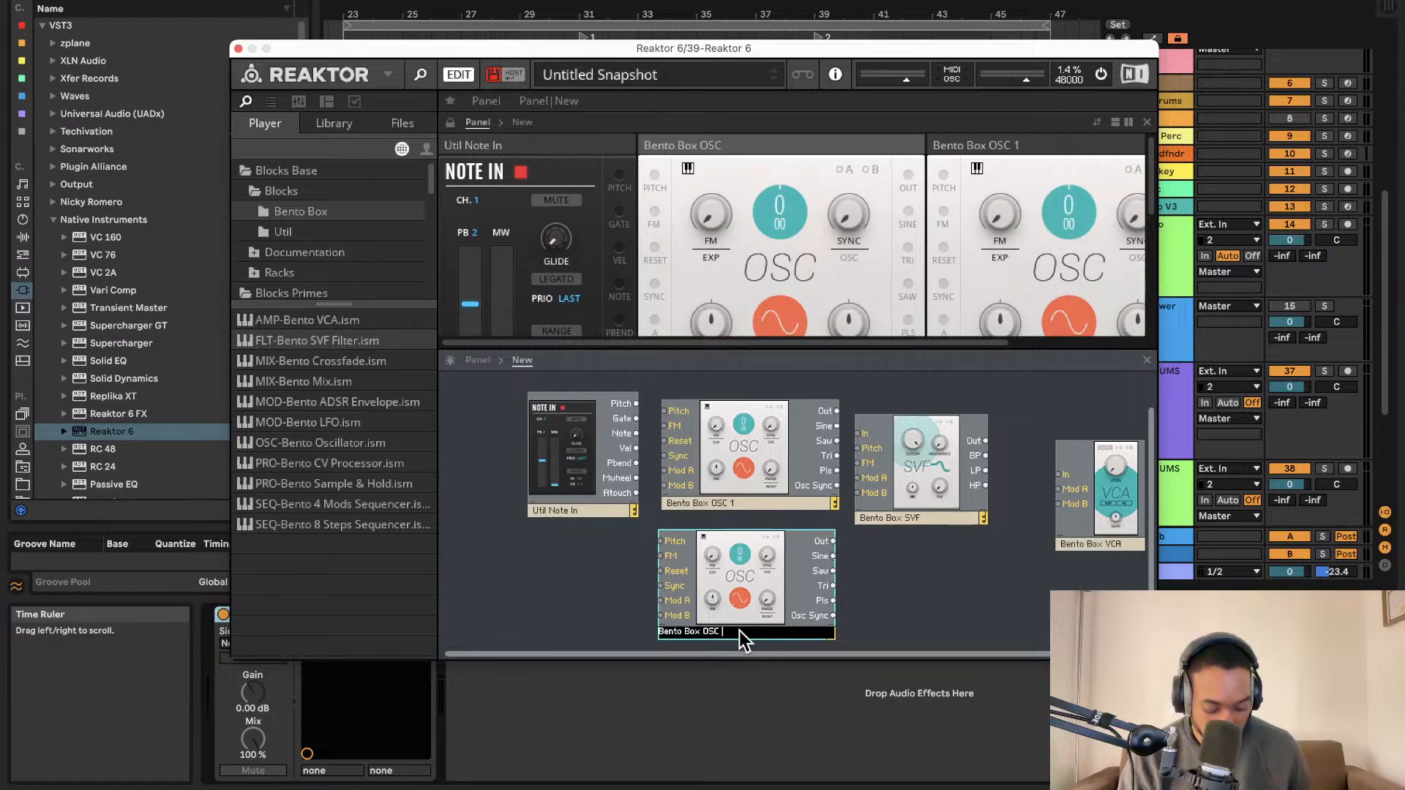
{"action": "left_click", "coordinate": [866, 594]}
Connect the Note In Pitch output to the Pitch inputs of both oscillators.
{"action": "left_click_drag", "start_coordinate": [623, 403], "coordinate": [661, 542]}
{"action": "left_click_drag", "start_coordinate": [858, 448], "coordinate": [933, 451]}
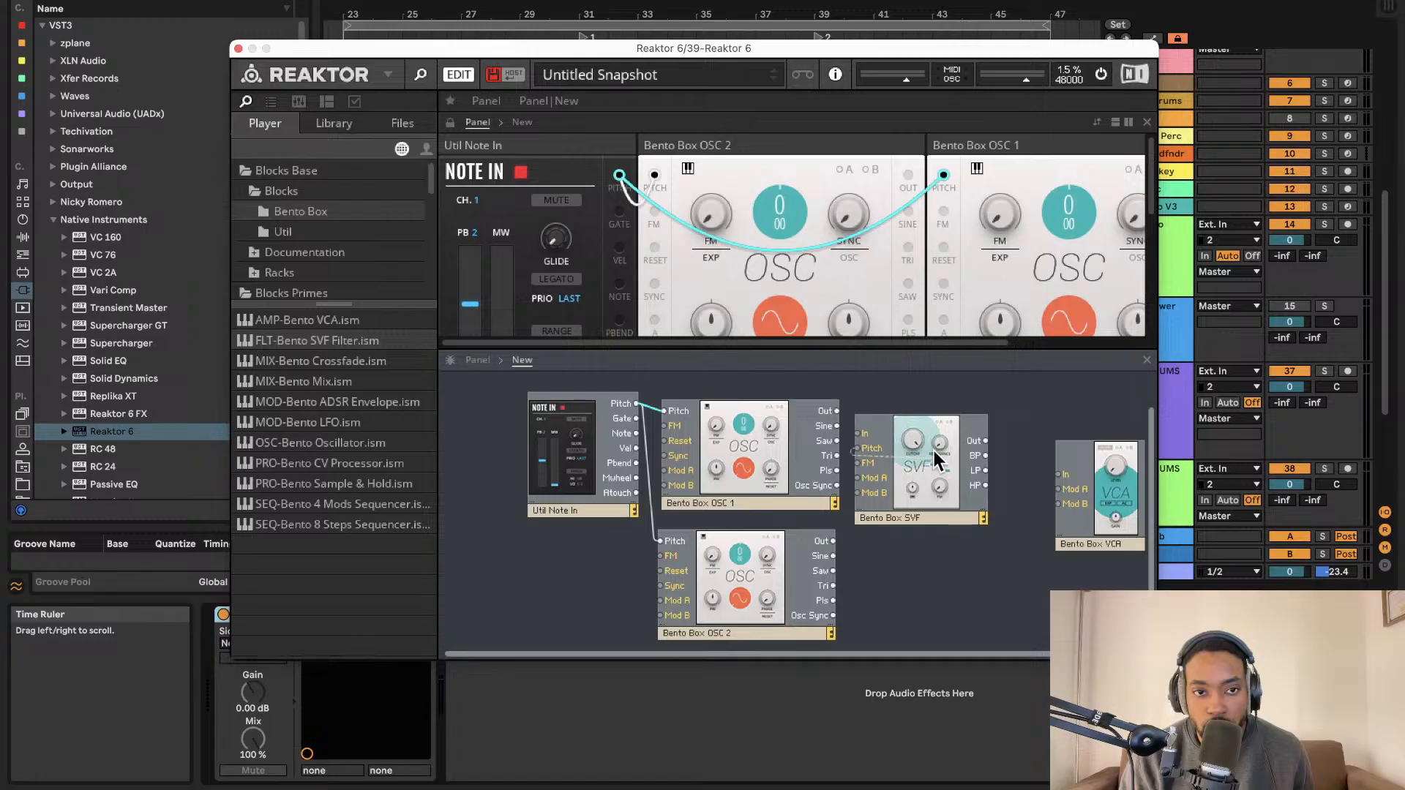
Add a Bento Mix block fed by the oscillator output and route it through the SVF filter into the VCA input.
{"action": "left_click_drag", "start_coordinate": [345, 380], "coordinate": [850, 483]}
{"action": "left_click_drag", "start_coordinate": [953, 474], "coordinate": [1051, 502]}
{"action": "mouse_move", "coordinate": [847, 493]}
{"action": "left_mouse_down"}
{"action": "mouse_move", "coordinate": [824, 414]}
{"action": "mouse_move", "coordinate": [831, 541]}
{"action": "left_mouse_up"}
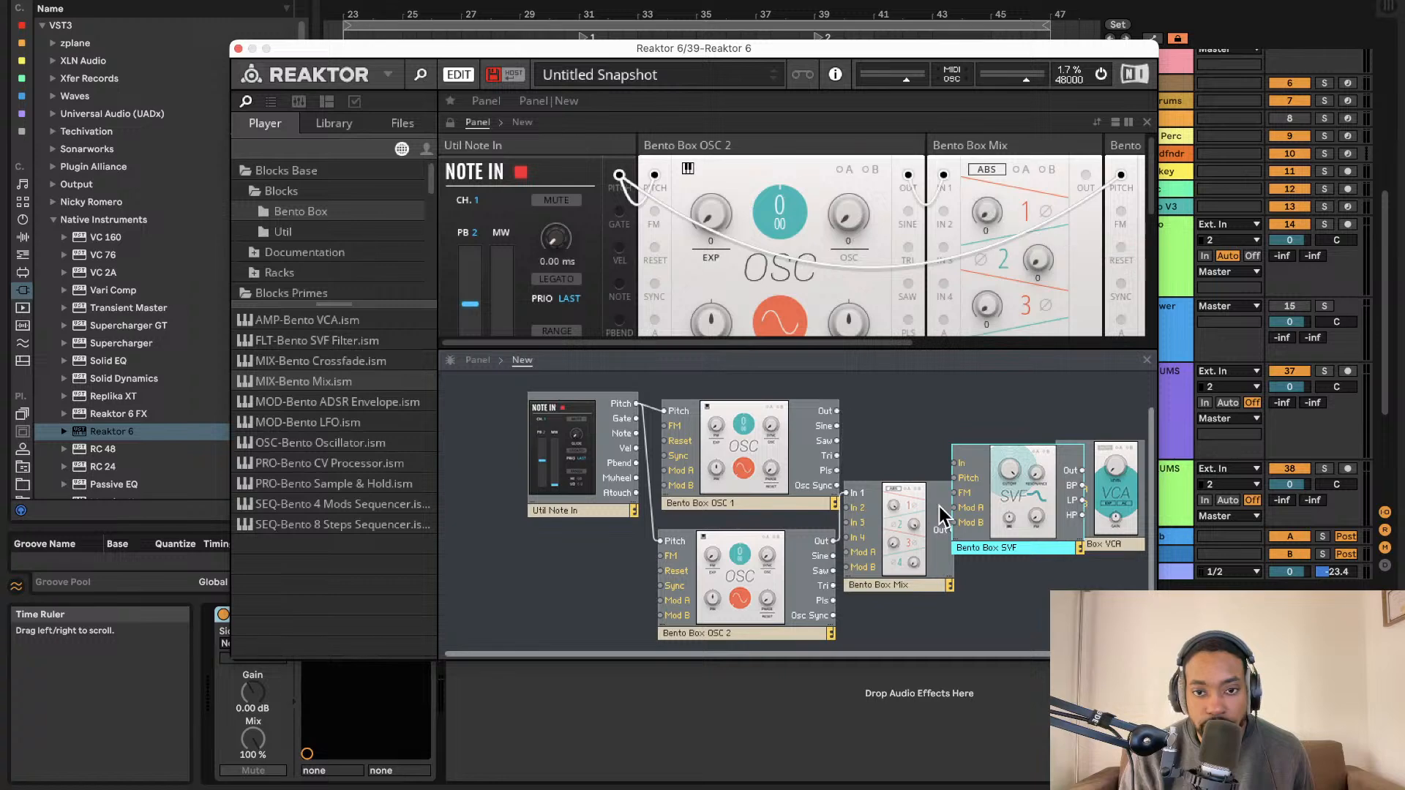
{"action": "left_click_drag", "start_coordinate": [938, 532], "coordinate": [1059, 474]}
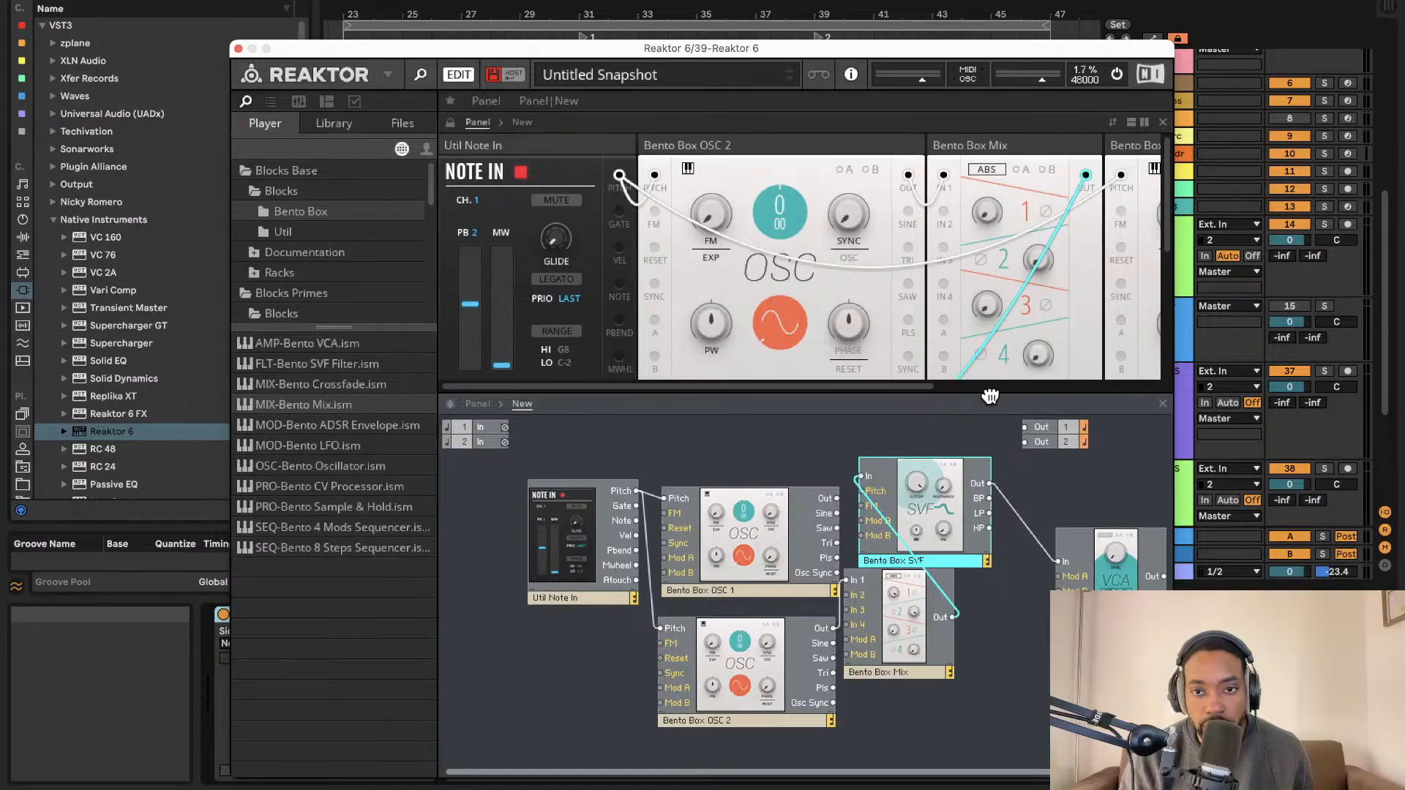
Enlarge the structure area and connect the VCA output to main outputs 1 and 2.
{"action": "left_click_drag", "start_coordinate": [989, 395], "coordinate": [989, 279]}
{"action": "left_click_drag", "start_coordinate": [1156, 462], "coordinate": [1015, 327]}
{"action": "left_click_drag", "start_coordinate": [1155, 466], "coordinate": [1012, 318]}
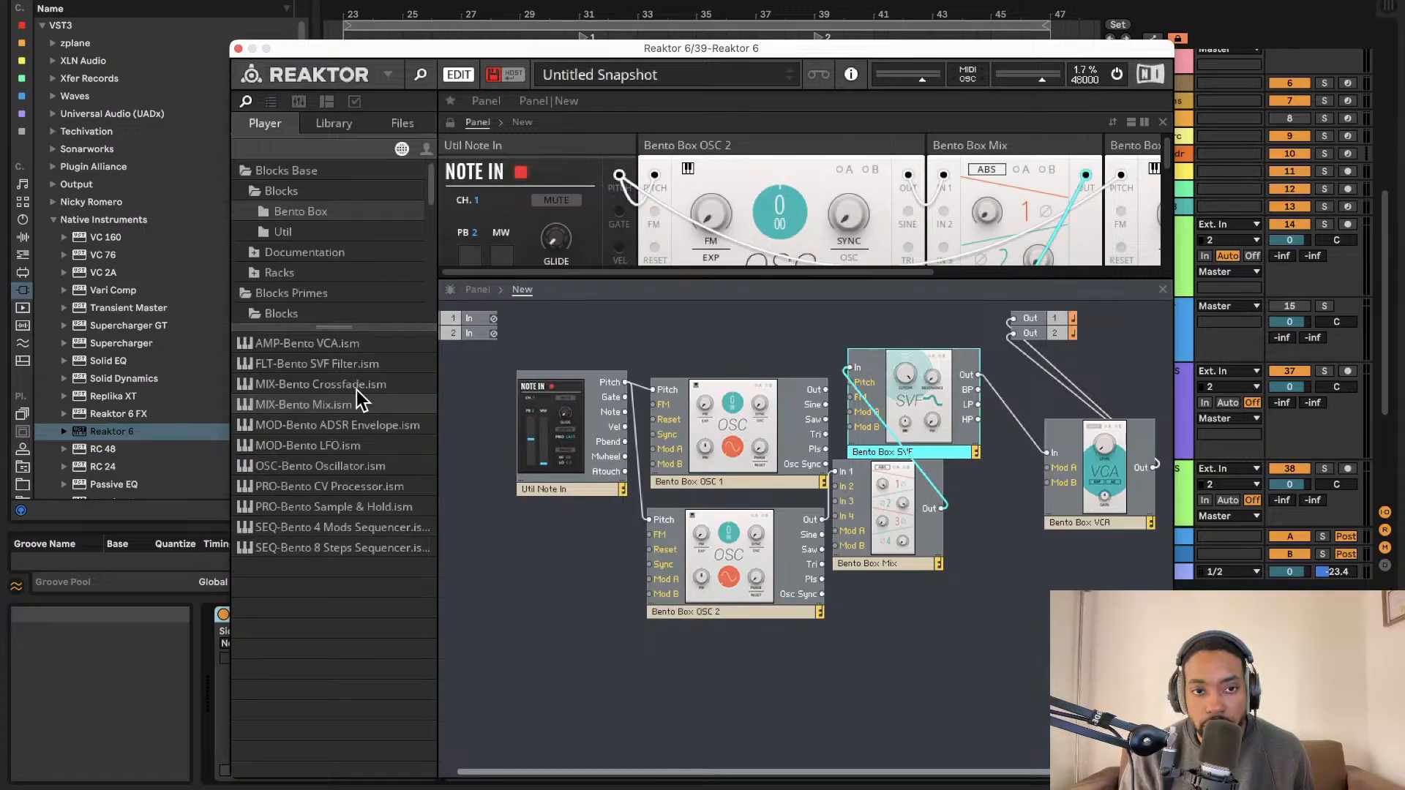
Add a Bento ADSR Envelope, triggered by the Note In Gate output and feeding the VCA's Mod A input.
{"action": "left_click_drag", "start_coordinate": [352, 425], "coordinate": [617, 379]}
{"action": "left_click_drag", "start_coordinate": [962, 604], "coordinate": [625, 398]}
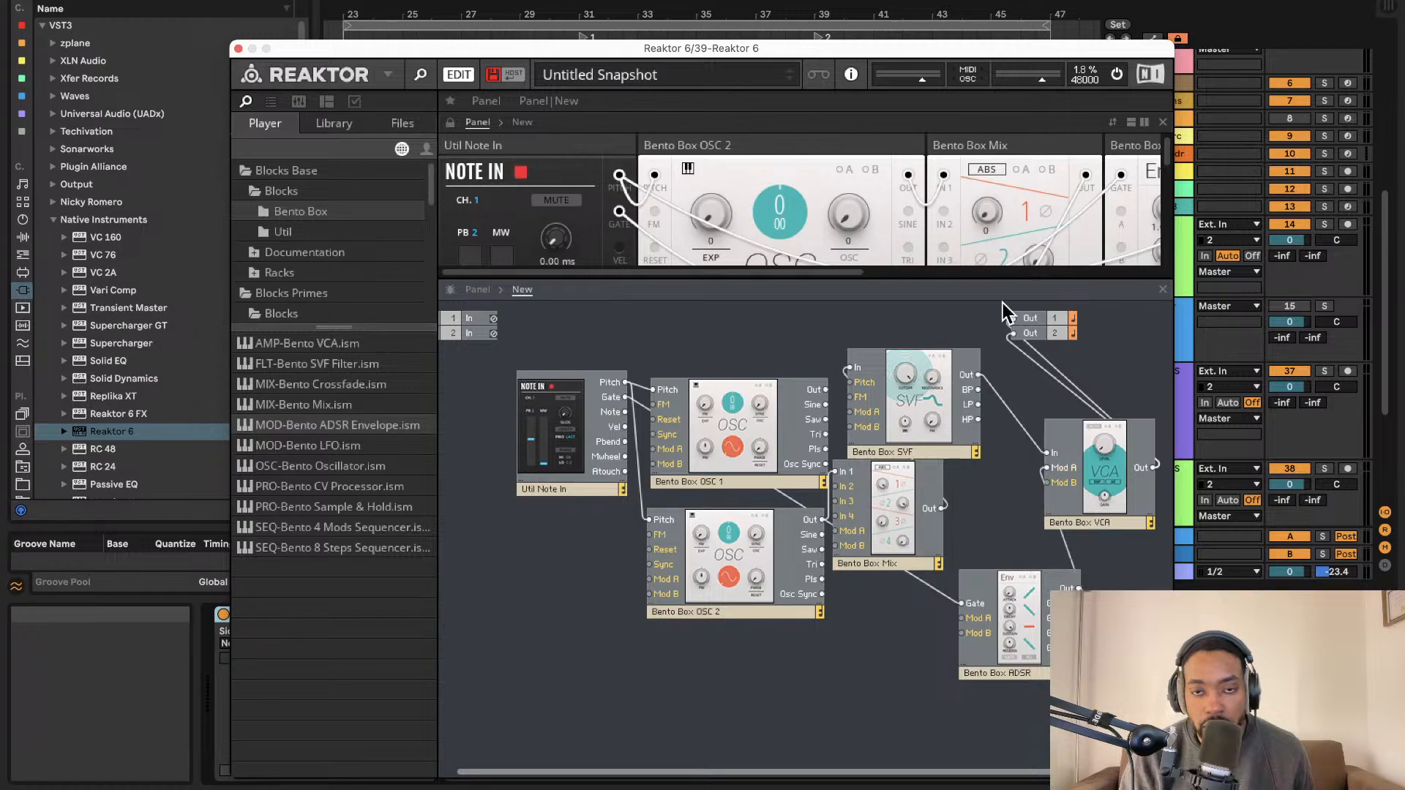
Enlarge the panel area and turn up the Bento Mix levels, setting channel 1 to about 6.8.
{"action": "left_click_drag", "start_coordinate": [996, 281], "coordinate": [991, 520]}
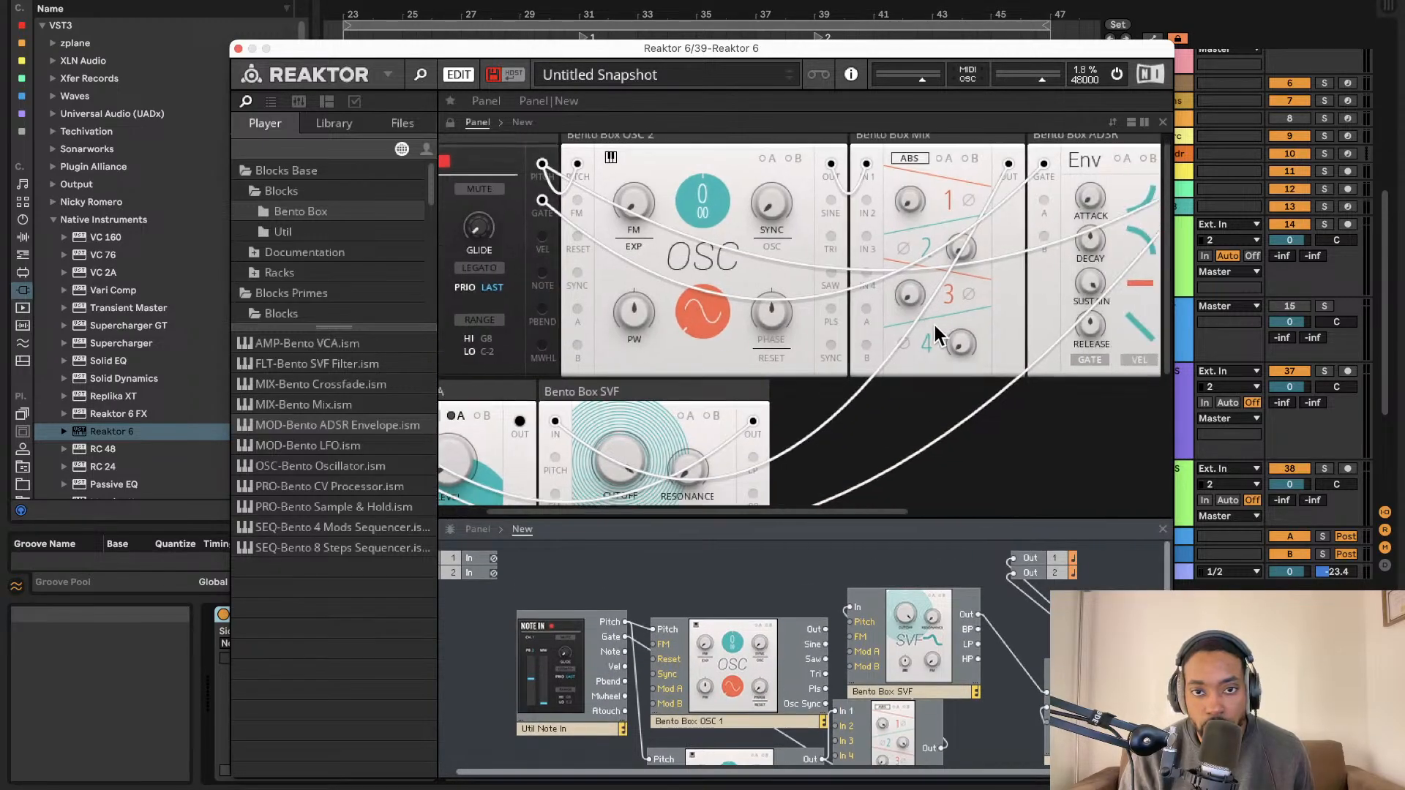
{"action": "left_click_drag", "start_coordinate": [910, 207], "coordinate": [910, 196]}
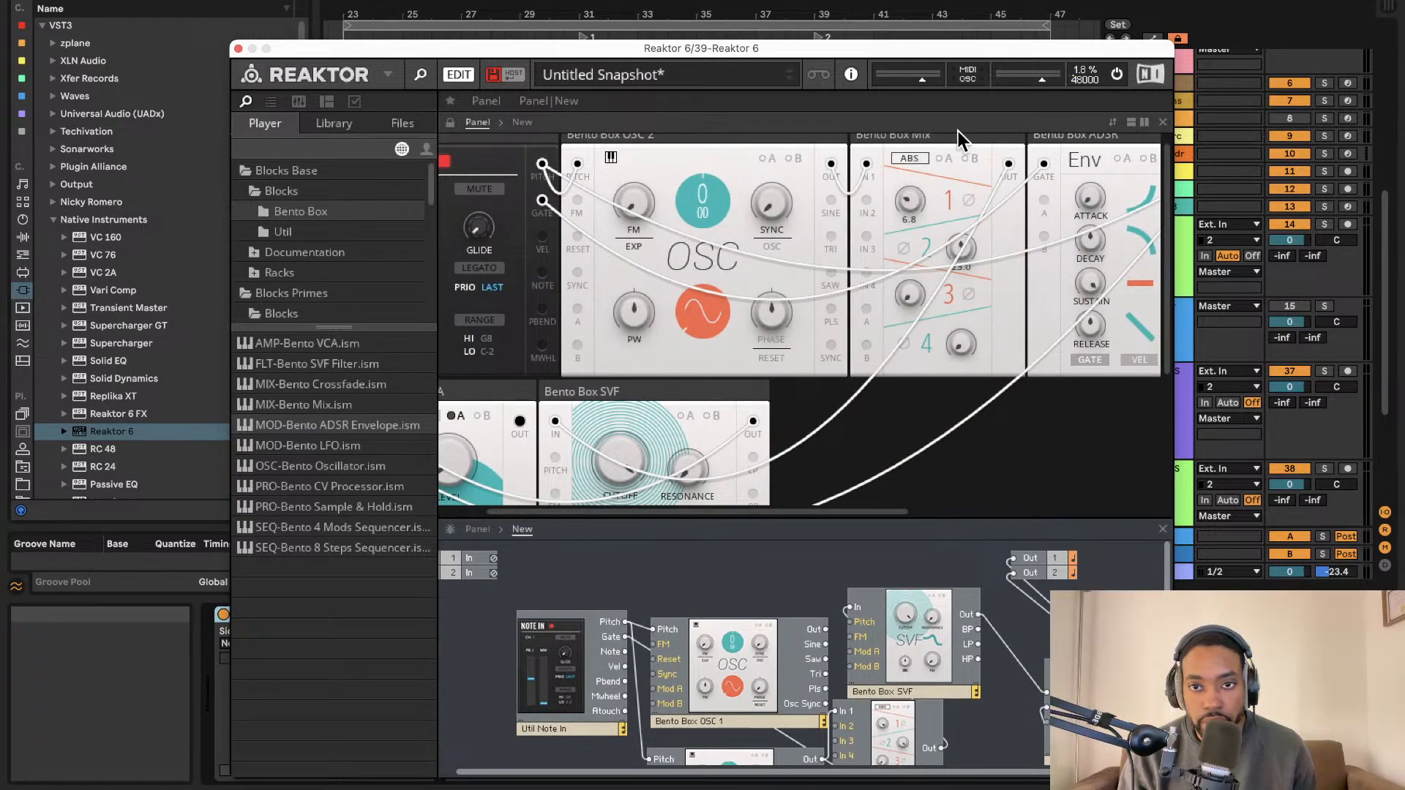
Activate modulation slot A on the Bento Box VCA block.
{"action": "scroll", "coordinate": [935, 307], "scroll_direction": "down", "scroll_amount": 4}
{"action": "scroll", "coordinate": [935, 307], "scroll_direction": "left", "scroll_amount": 2}
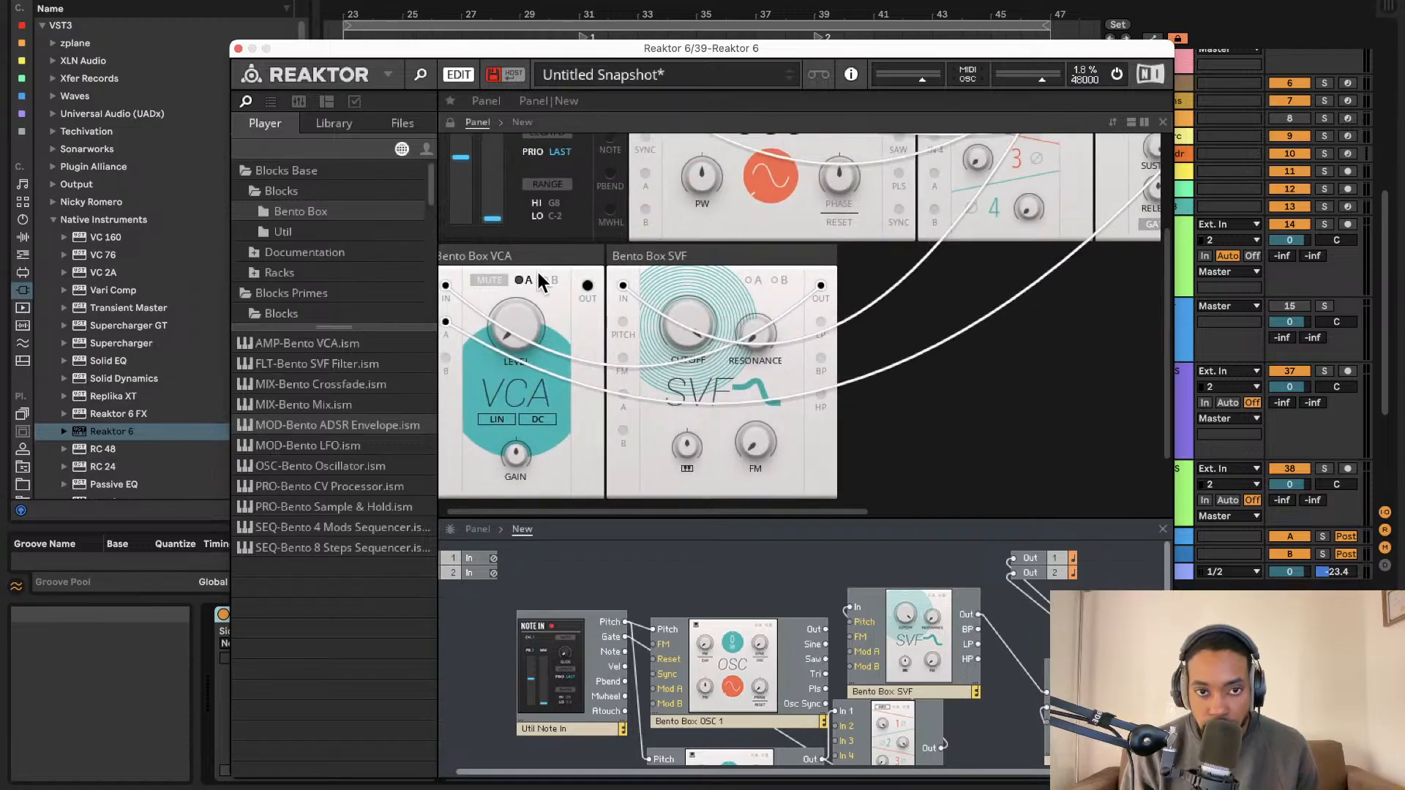
{"action": "left_click", "coordinate": [526, 281]}
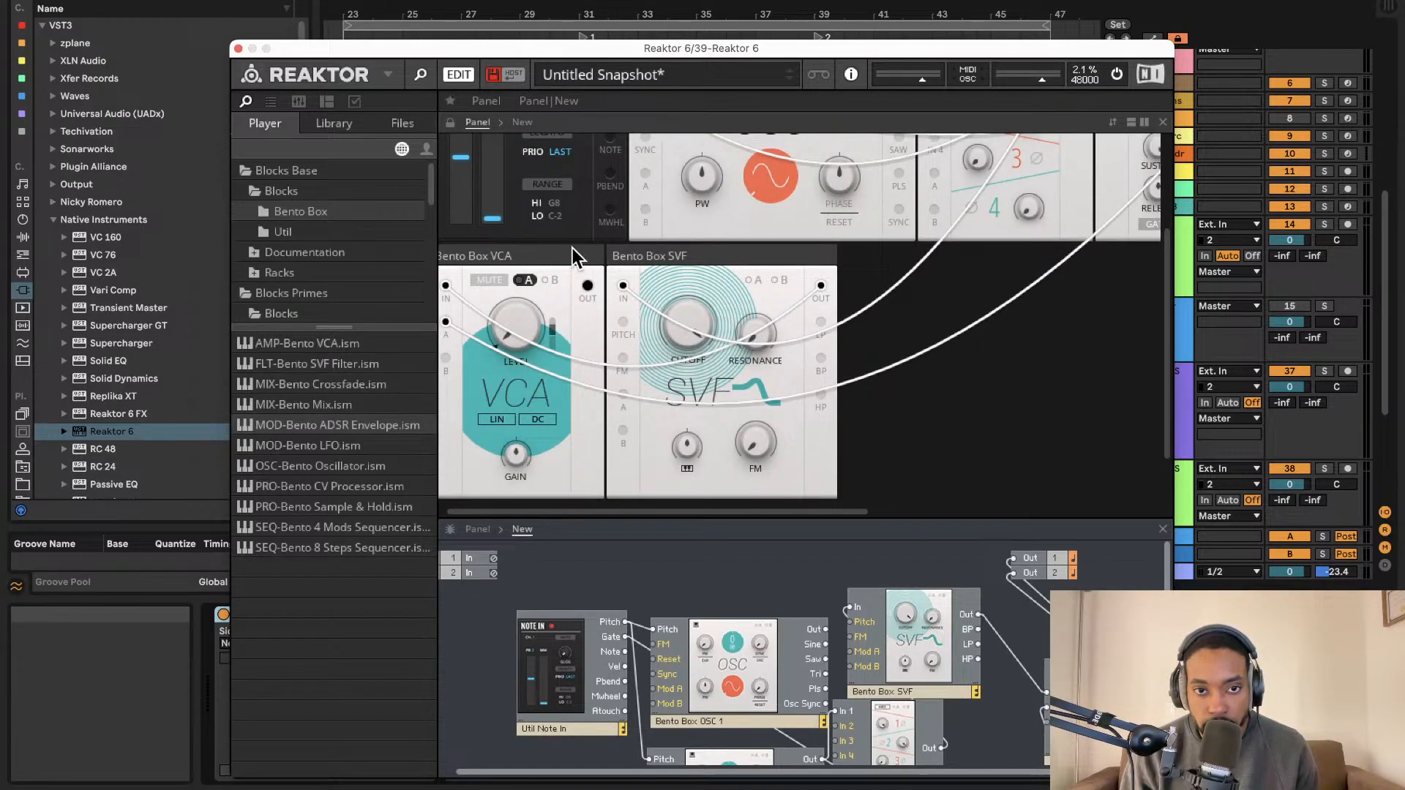
Arm track 39 Reaktor 6 in Ableton Live for recording and set its monitoring to Auto.
{"action": "left_click_drag", "start_coordinate": [1033, 52], "coordinate": [873, 47]}
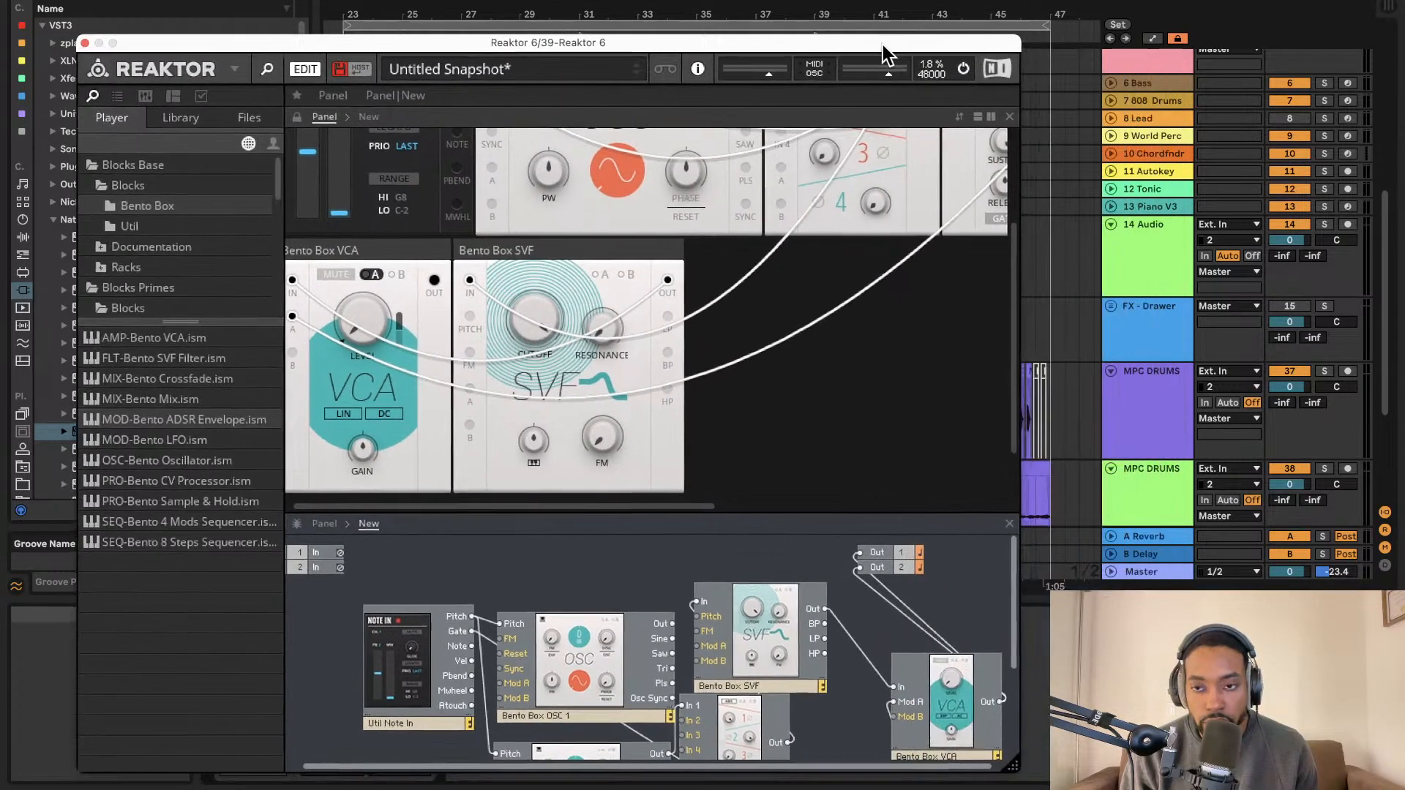
{"action": "scroll", "coordinate": [1273, 335], "scroll_direction": "down", "scroll_amount": 5}
{"action": "left_click", "coordinate": [1347, 377]}
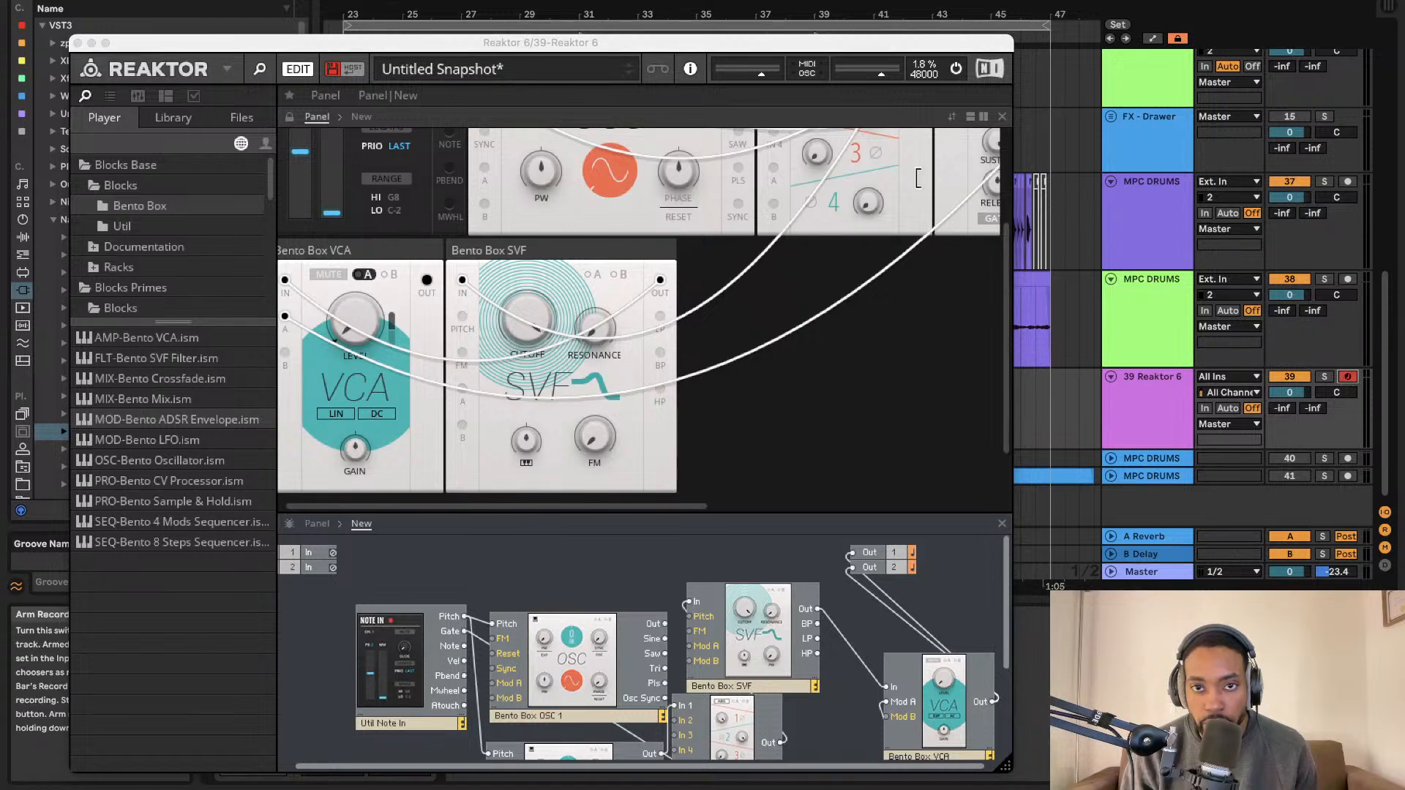
{"action": "left_click_drag", "start_coordinate": [783, 42], "coordinate": [617, 17]}
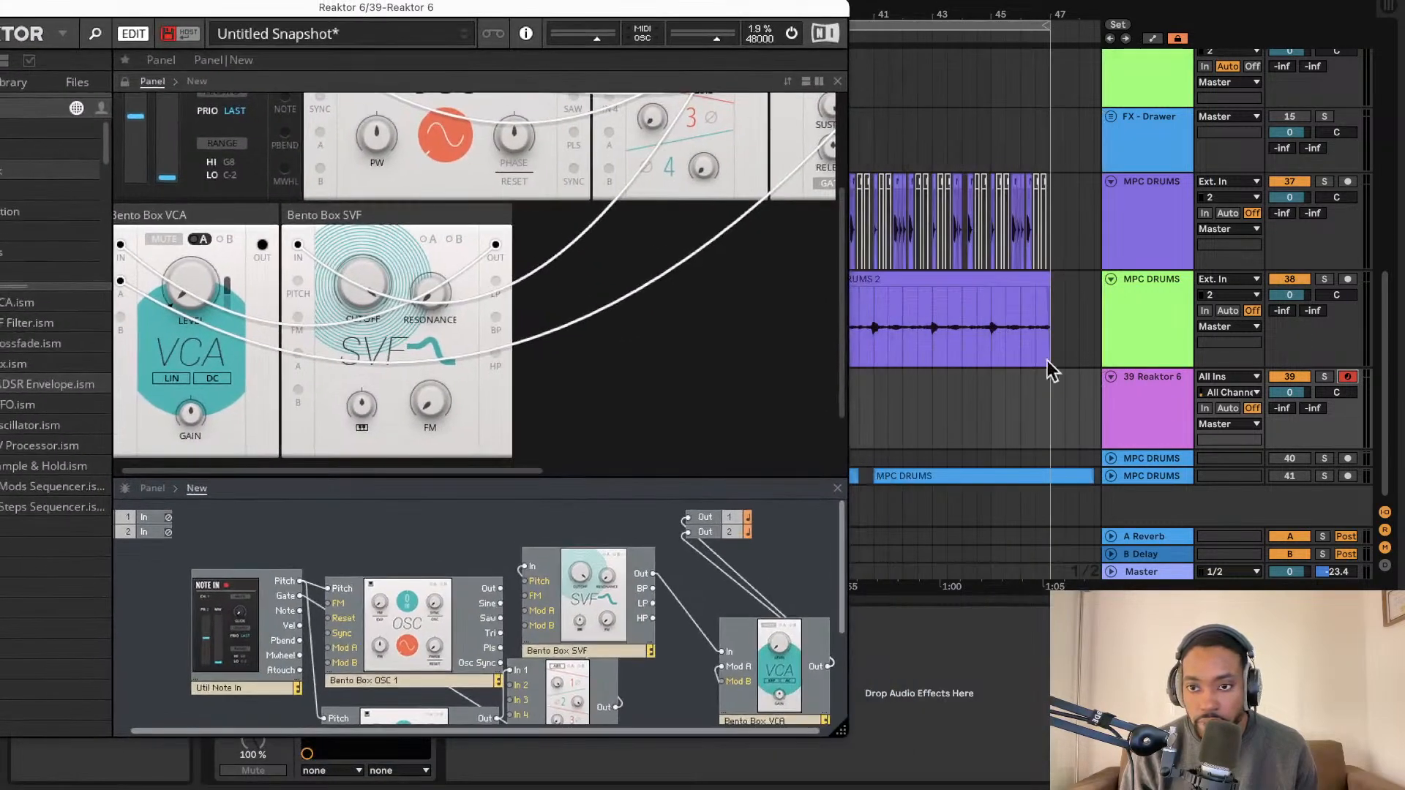
{"action": "left_click", "coordinate": [1237, 408]}
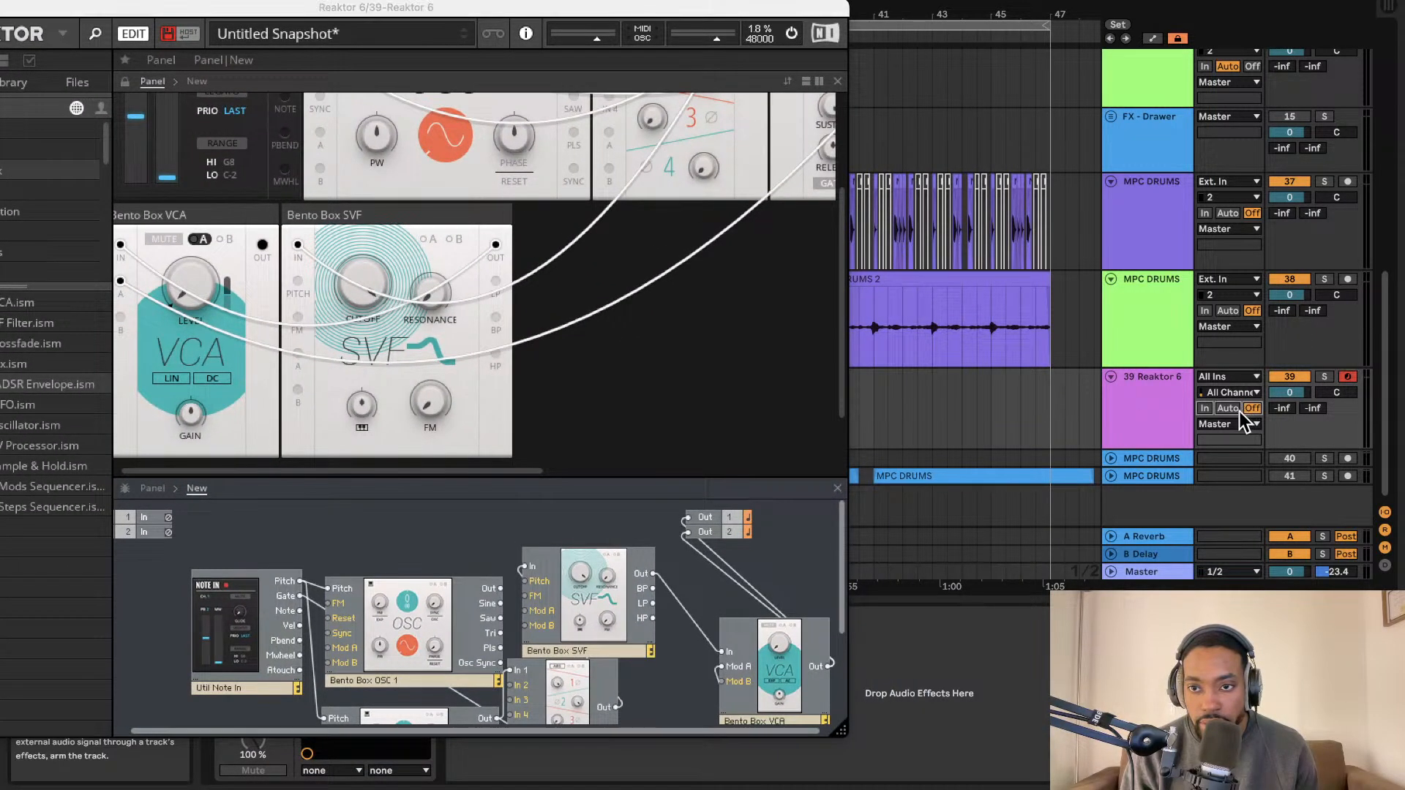
{"action": "left_click_drag", "start_coordinate": [588, 16], "coordinate": [948, 17]}
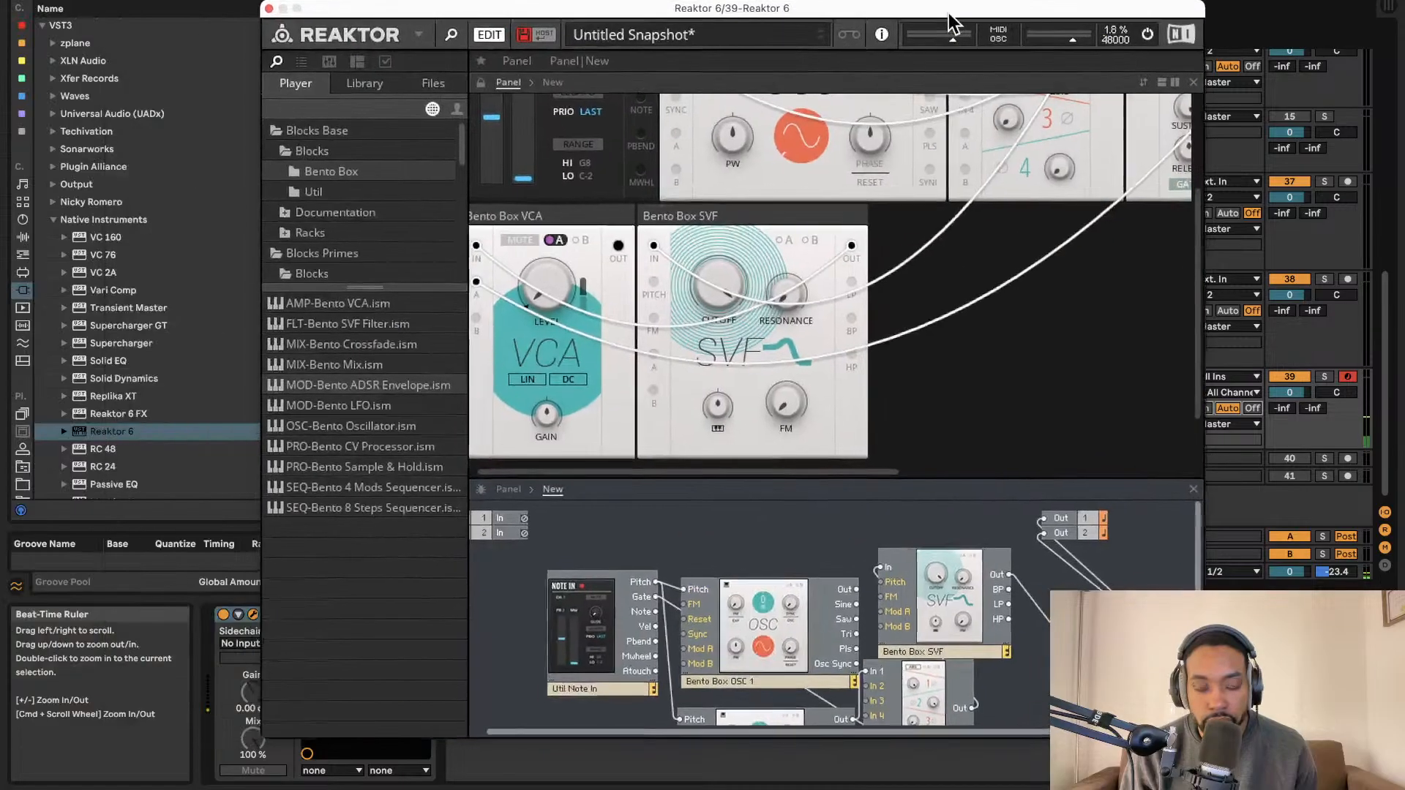
Look over the Note In, OSC 2, Mix, VCA and SVF blocks and their cabling on the synth panel.
{"action": "scroll", "coordinate": [660, 293], "scroll_direction": "up", "scroll_amount": 4}
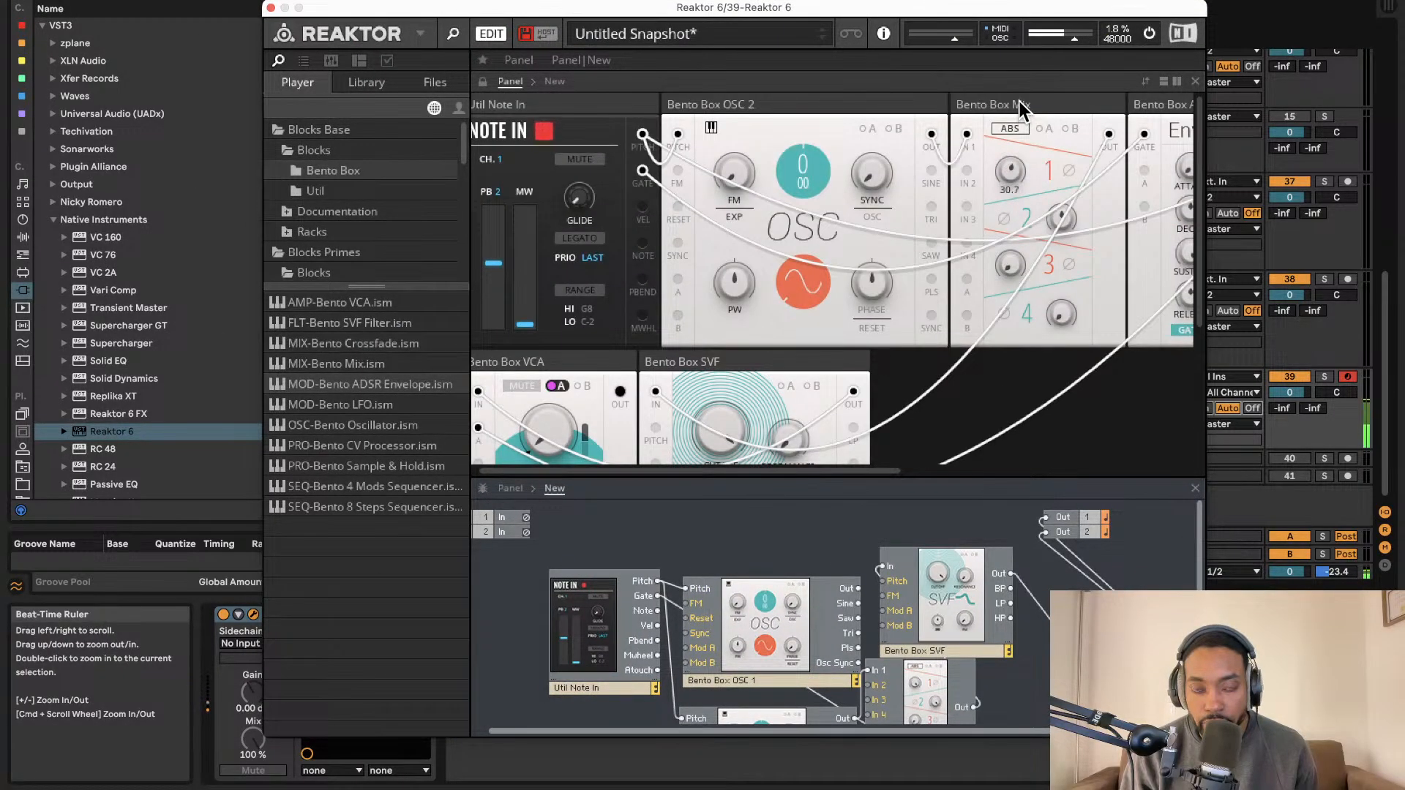
{"action": "scroll", "coordinate": [959, 272], "scroll_direction": "down", "scroll_amount": 5}
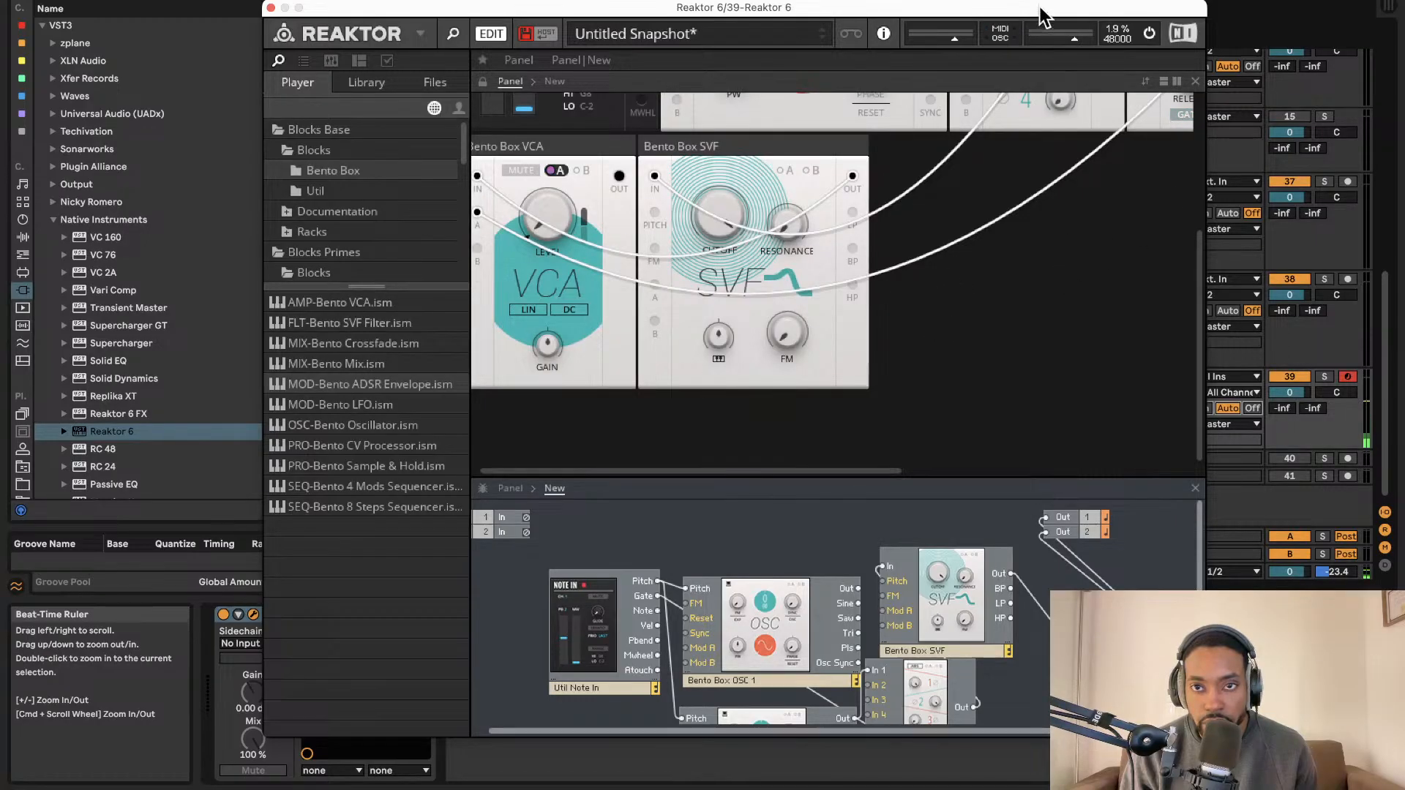
{"action": "left_click_drag", "start_coordinate": [1042, 15], "coordinate": [1024, 236]}
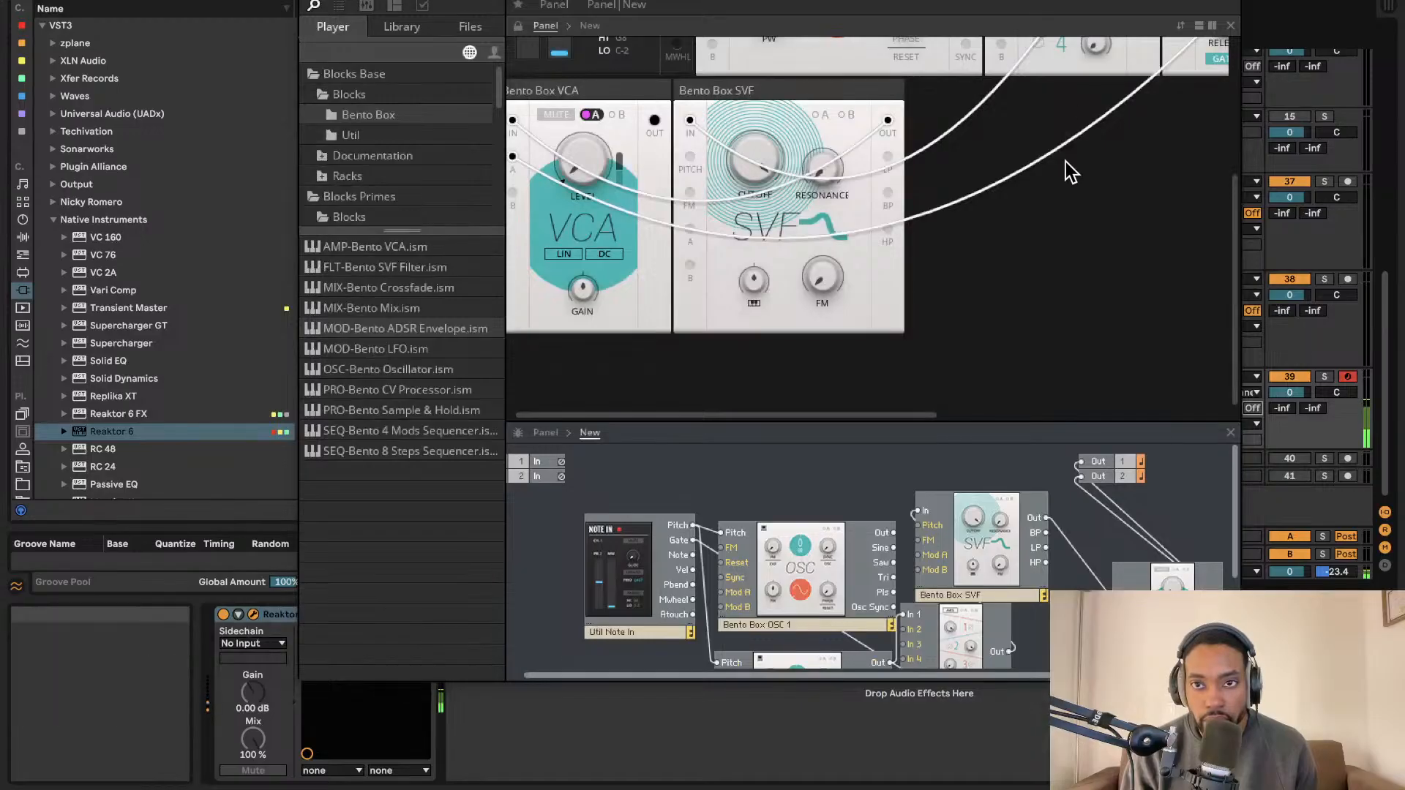
{"action": "scroll", "coordinate": [728, 205], "scroll_direction": "up", "scroll_amount": 5}
{"action": "scroll", "coordinate": [728, 209], "scroll_direction": "up", "scroll_amount": 3}
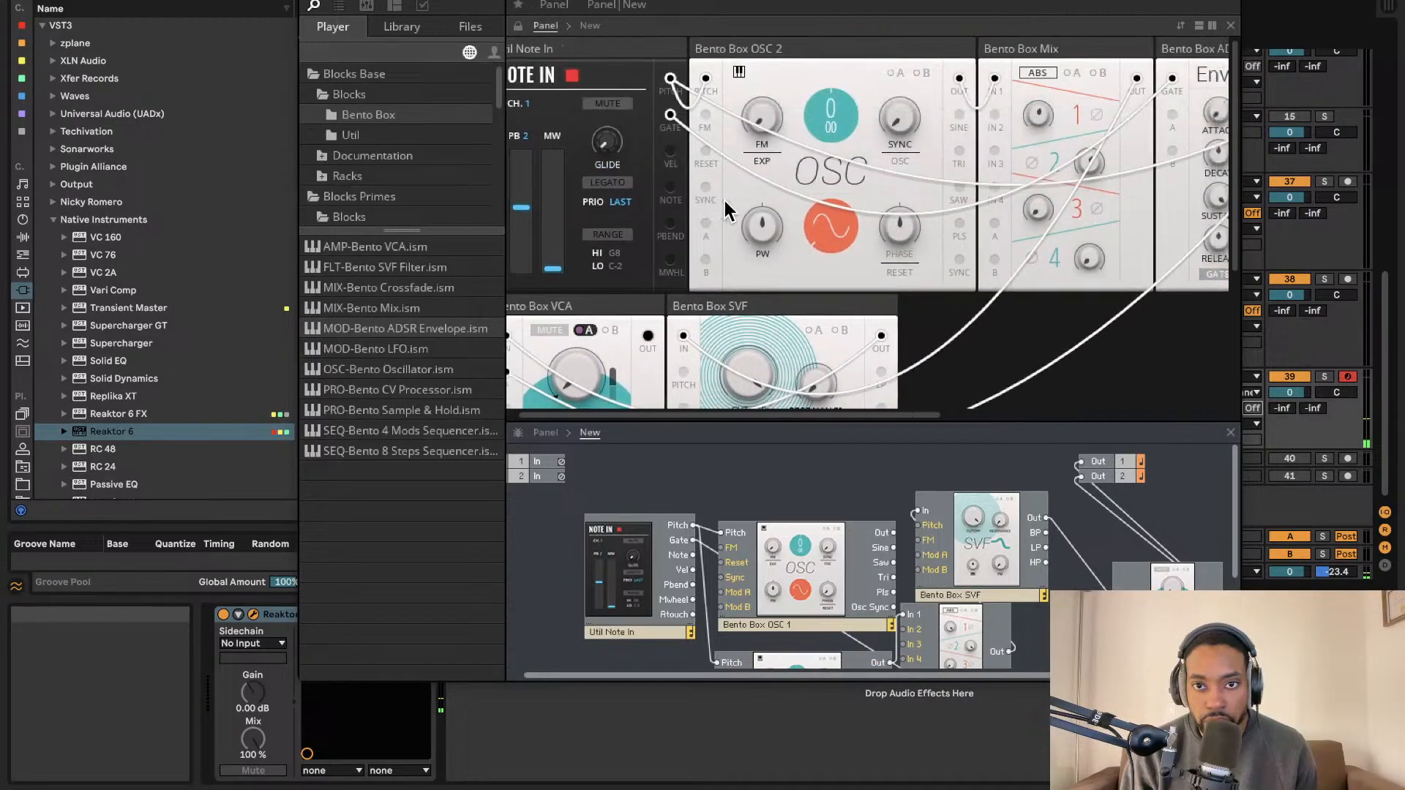
{"action": "scroll", "coordinate": [730, 216], "scroll_direction": "left", "scroll_amount": 5}
{"action": "scroll", "coordinate": [734, 216], "scroll_direction": "right", "scroll_amount": 5}
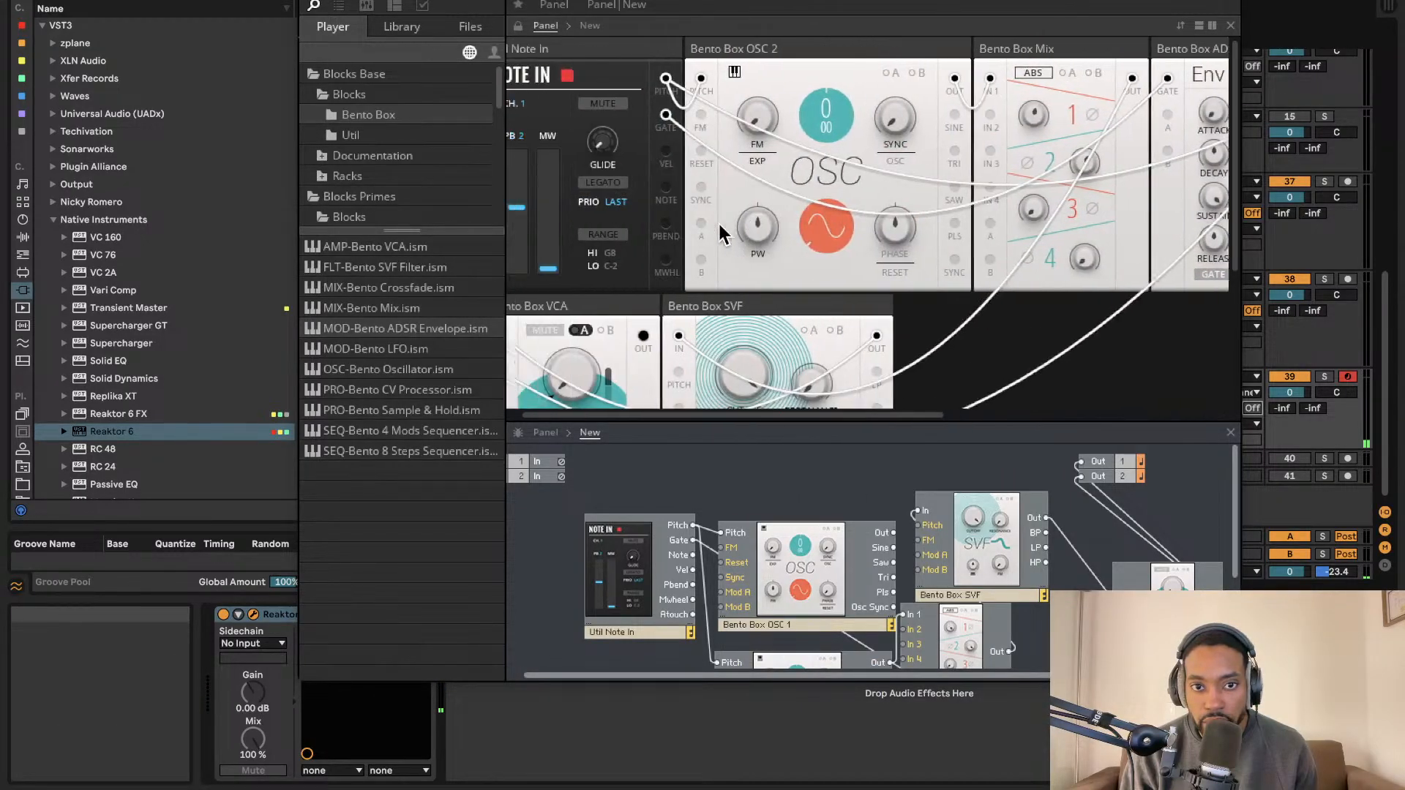
{"action": "scroll", "coordinate": [710, 293], "scroll_direction": "down", "scroll_amount": 4}
{"action": "scroll", "coordinate": [691, 333], "scroll_direction": "down", "scroll_amount": 1}
{"action": "scroll", "coordinate": [691, 333], "scroll_direction": "down", "scroll_amount": 1}
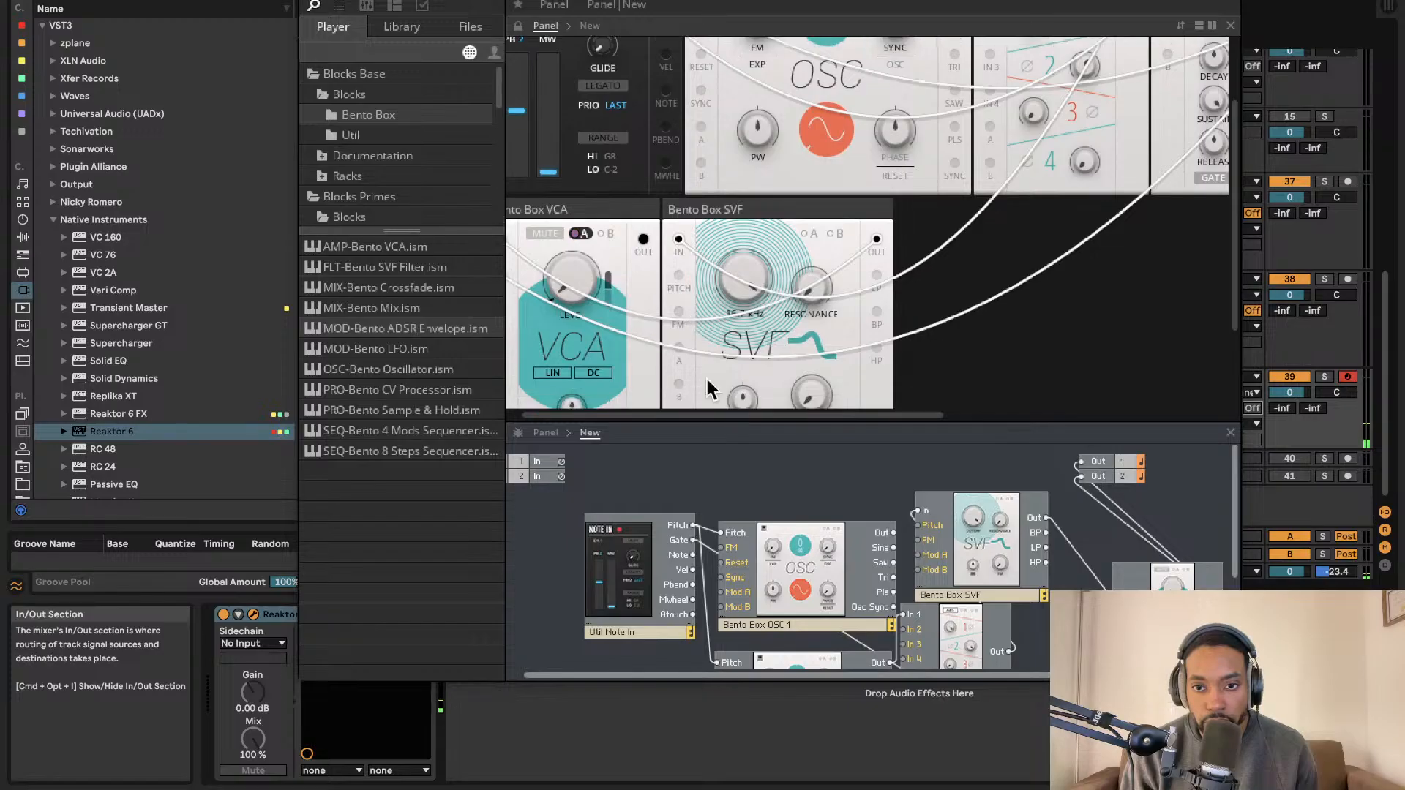
Enlarge the structure area temporarily and move the Bento Box VCA block clear of the ADSR block.
{"action": "left_click_drag", "start_coordinate": [1075, 422], "coordinate": [1024, 220]}
{"action": "left_click_drag", "start_coordinate": [1184, 448], "coordinate": [1145, 530]}
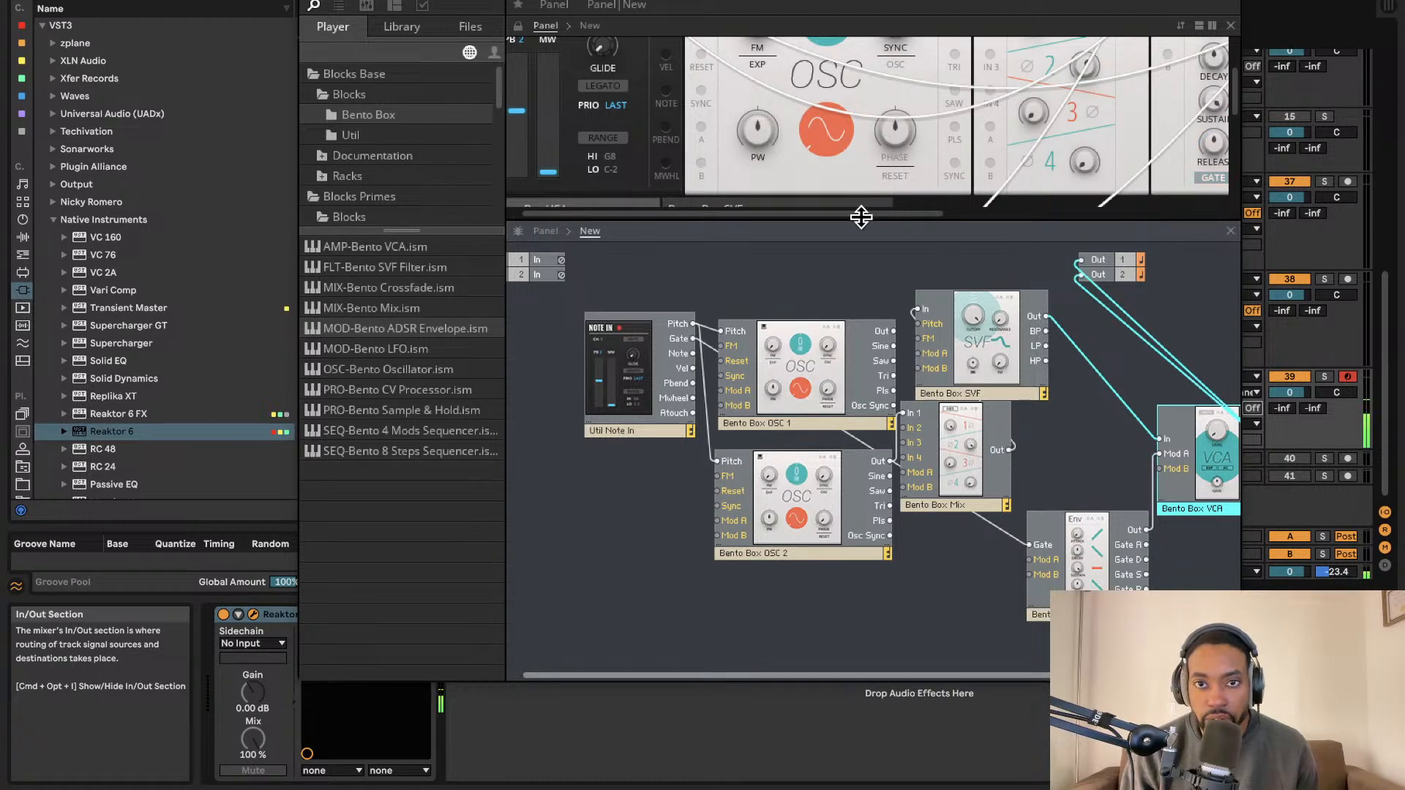
{"action": "left_click_drag", "start_coordinate": [860, 217], "coordinate": [861, 418]}
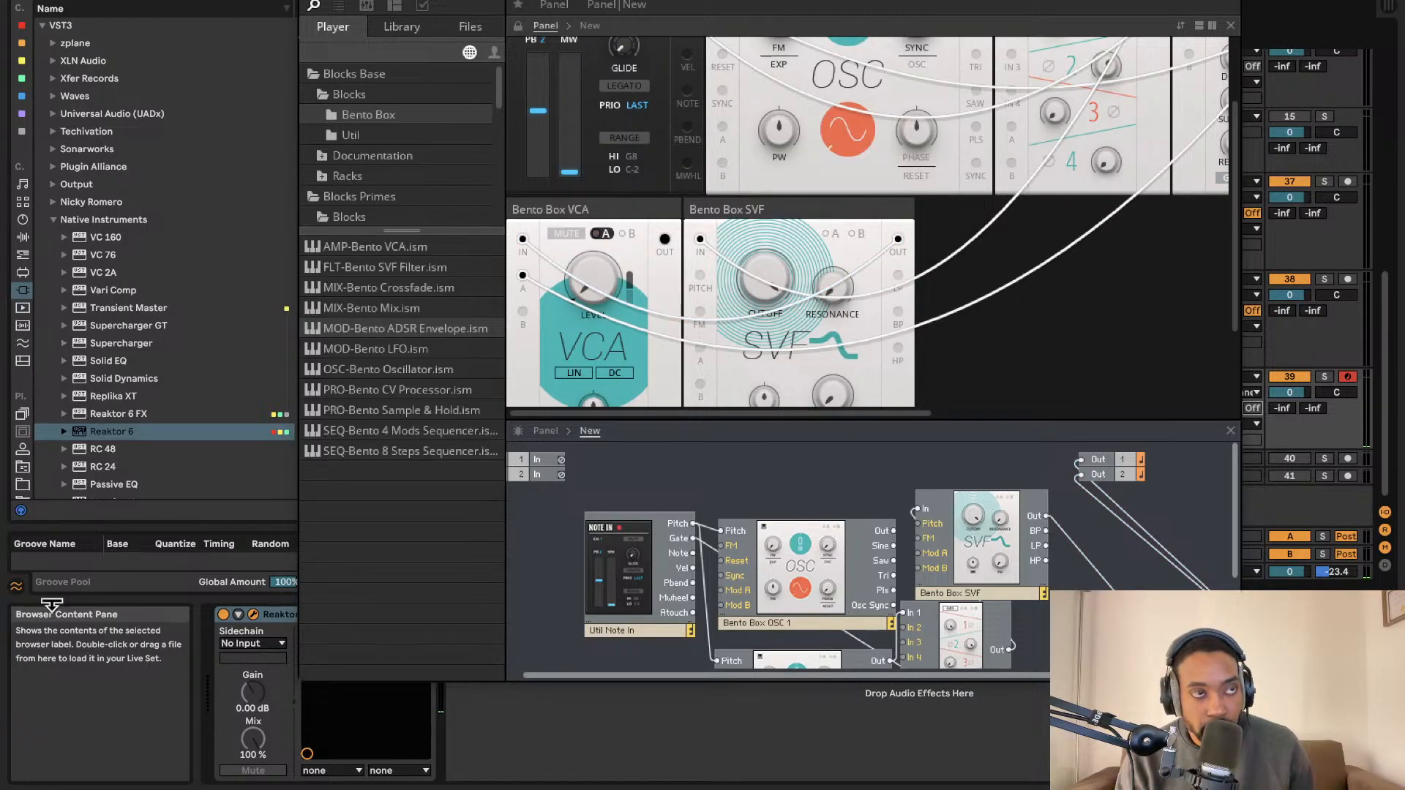
Browse the Blocks Base folders Bento Box, Util, Documentation and Racks for available blocks.
{"action": "scroll", "coordinate": [728, 358], "scroll_direction": "right", "scroll_amount": 1}
{"action": "left_click", "coordinate": [388, 138]}
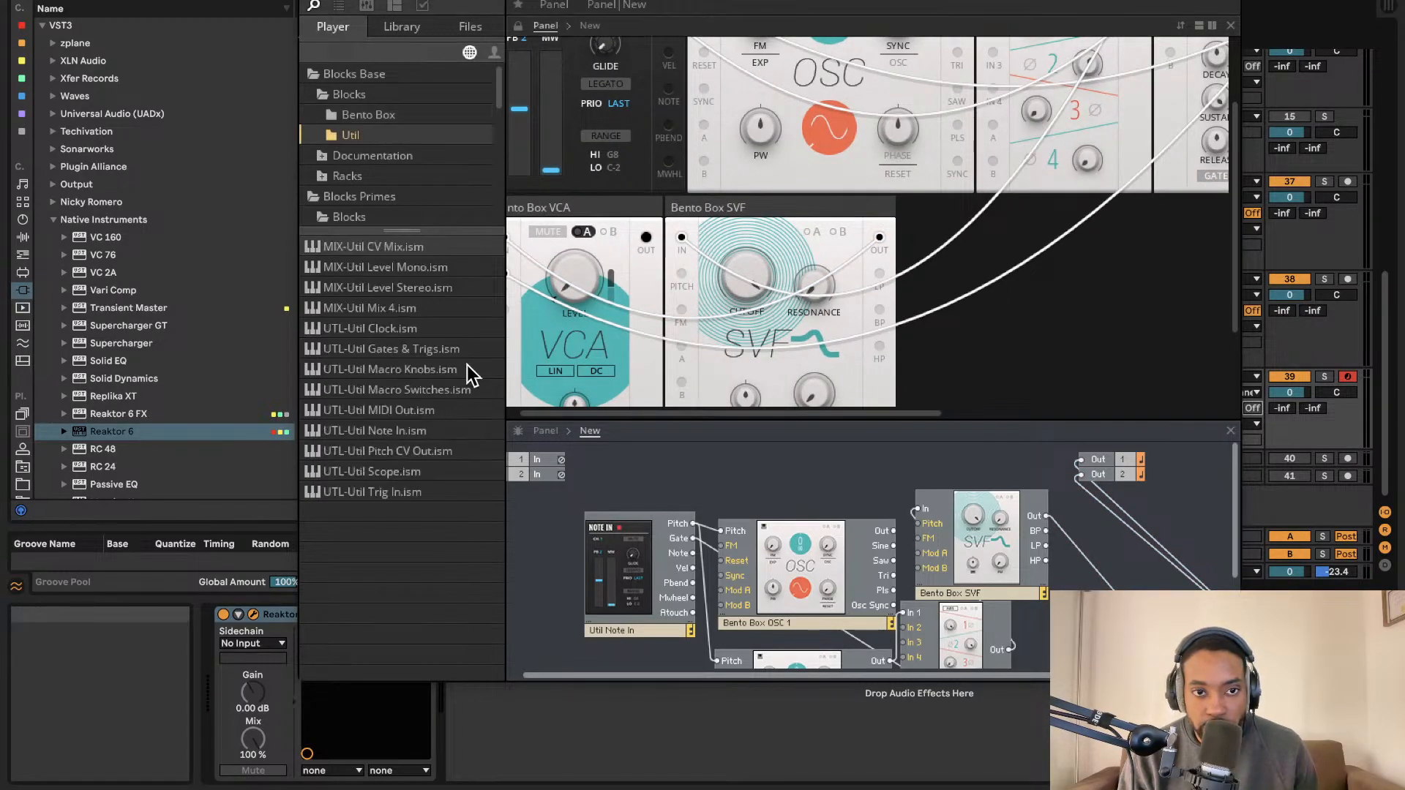
{"action": "key", "text": "Up"}
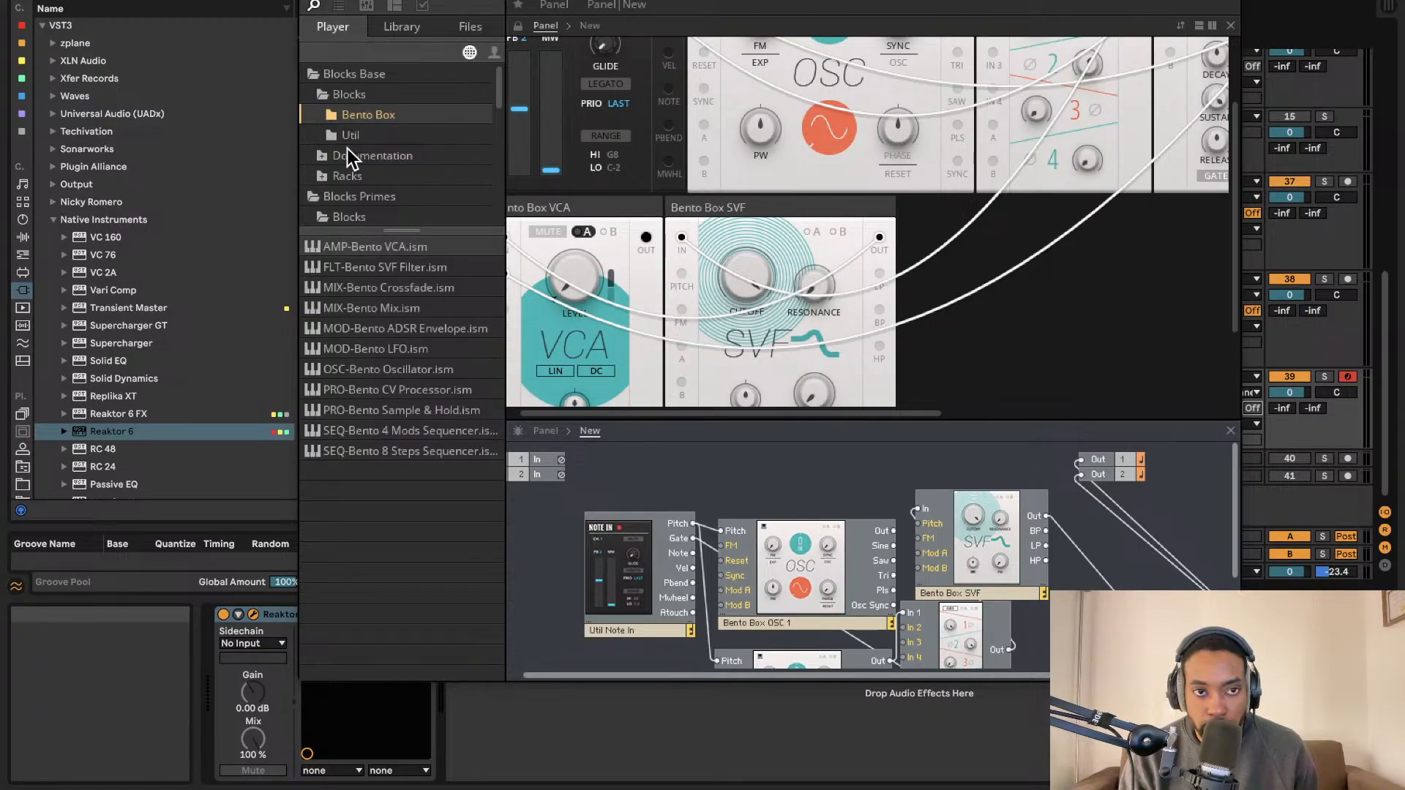
{"action": "key", "text": "Down"}
{"action": "key", "text": "Up"}
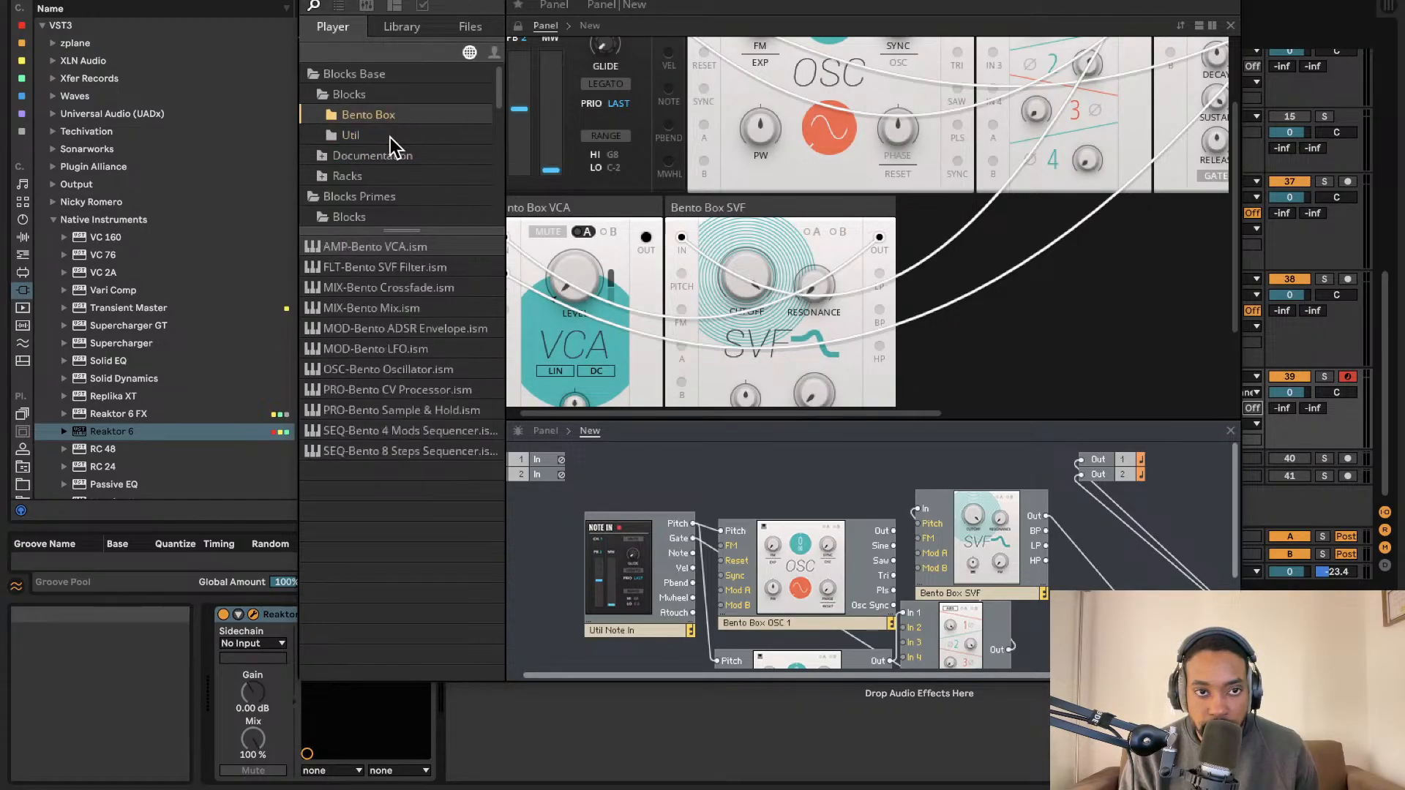
{"action": "key", "text": "Down"}
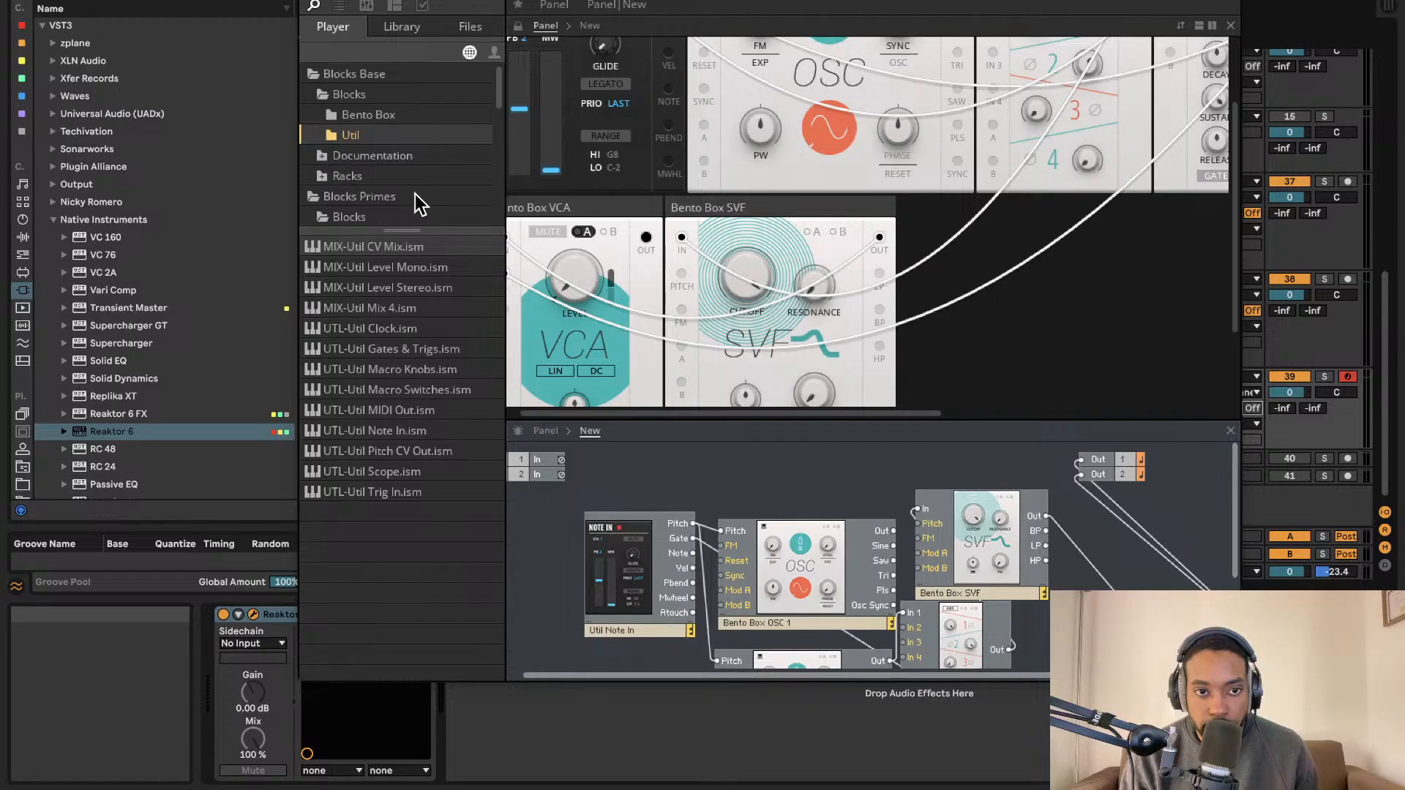
{"action": "left_click", "coordinate": [323, 155]}
{"action": "left_click", "coordinate": [323, 197]}
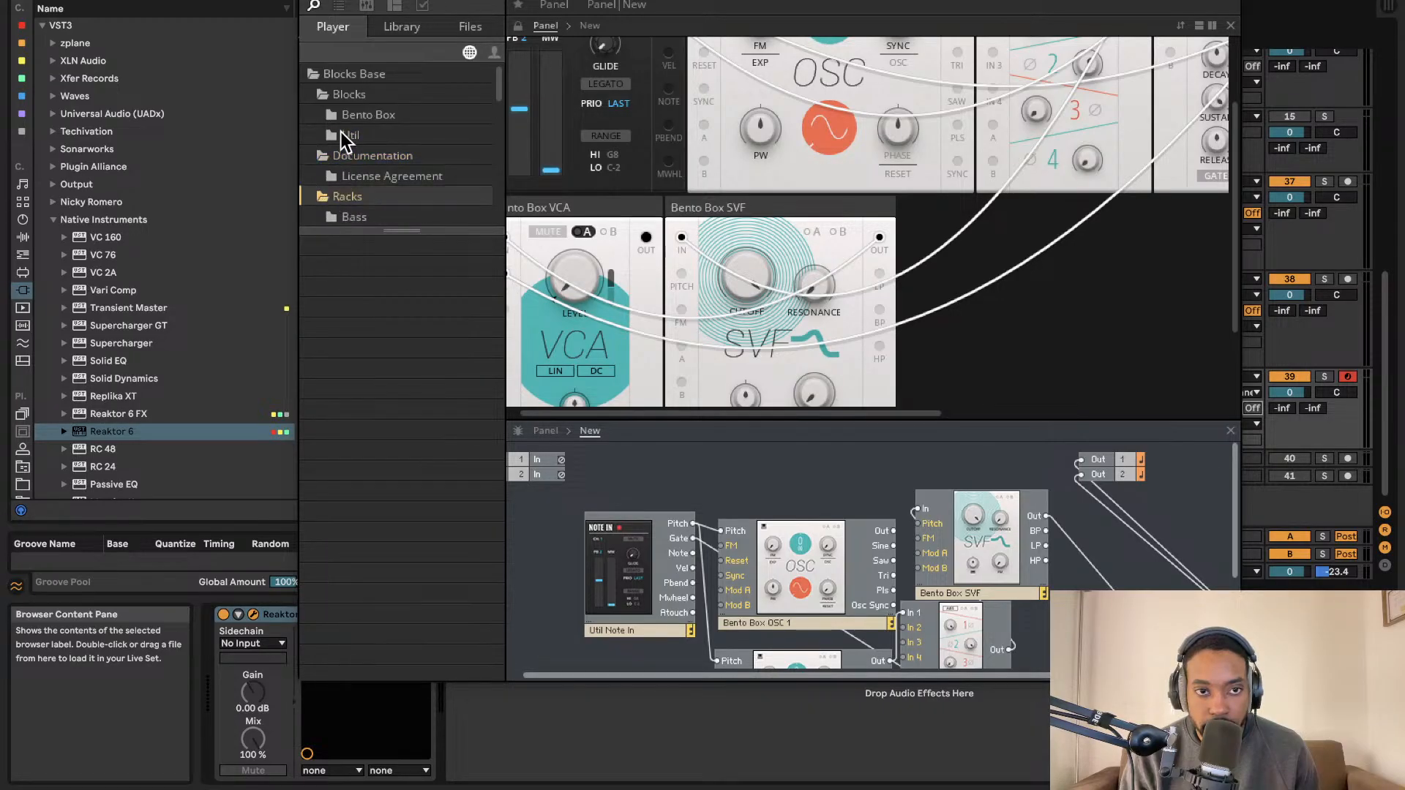
{"action": "key", "text": "Up"}
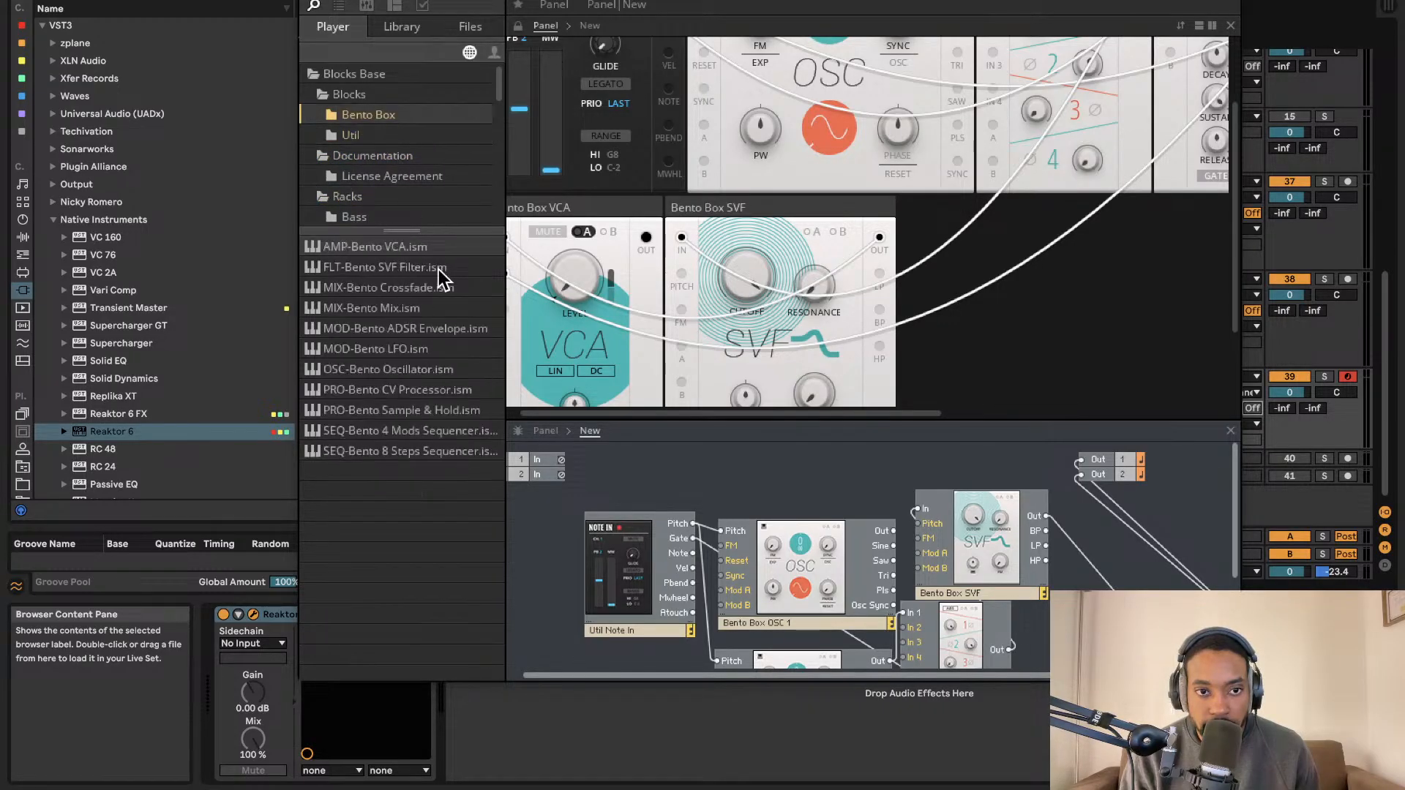
{"action": "left_click", "coordinate": [381, 138]}
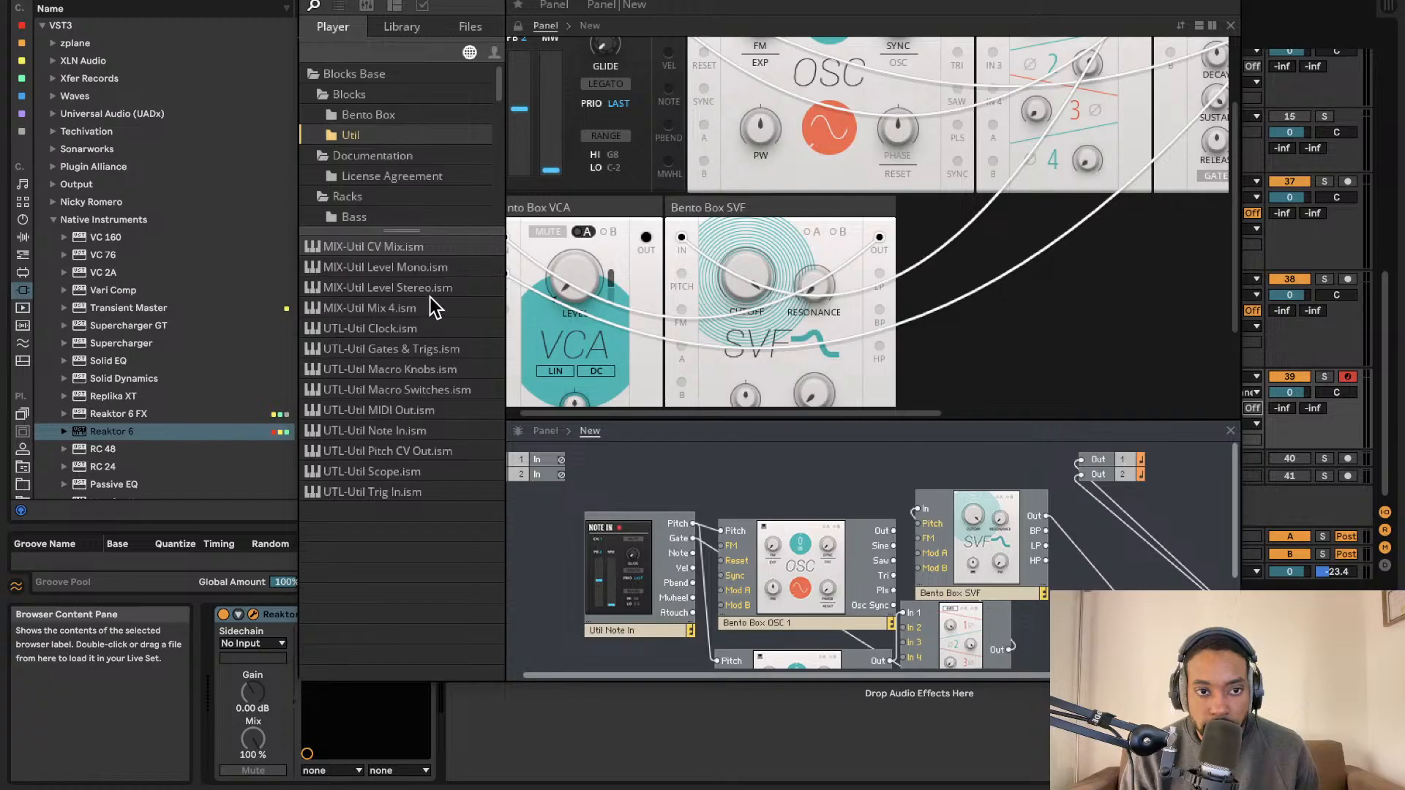
{"action": "left_click", "coordinate": [349, 111]}
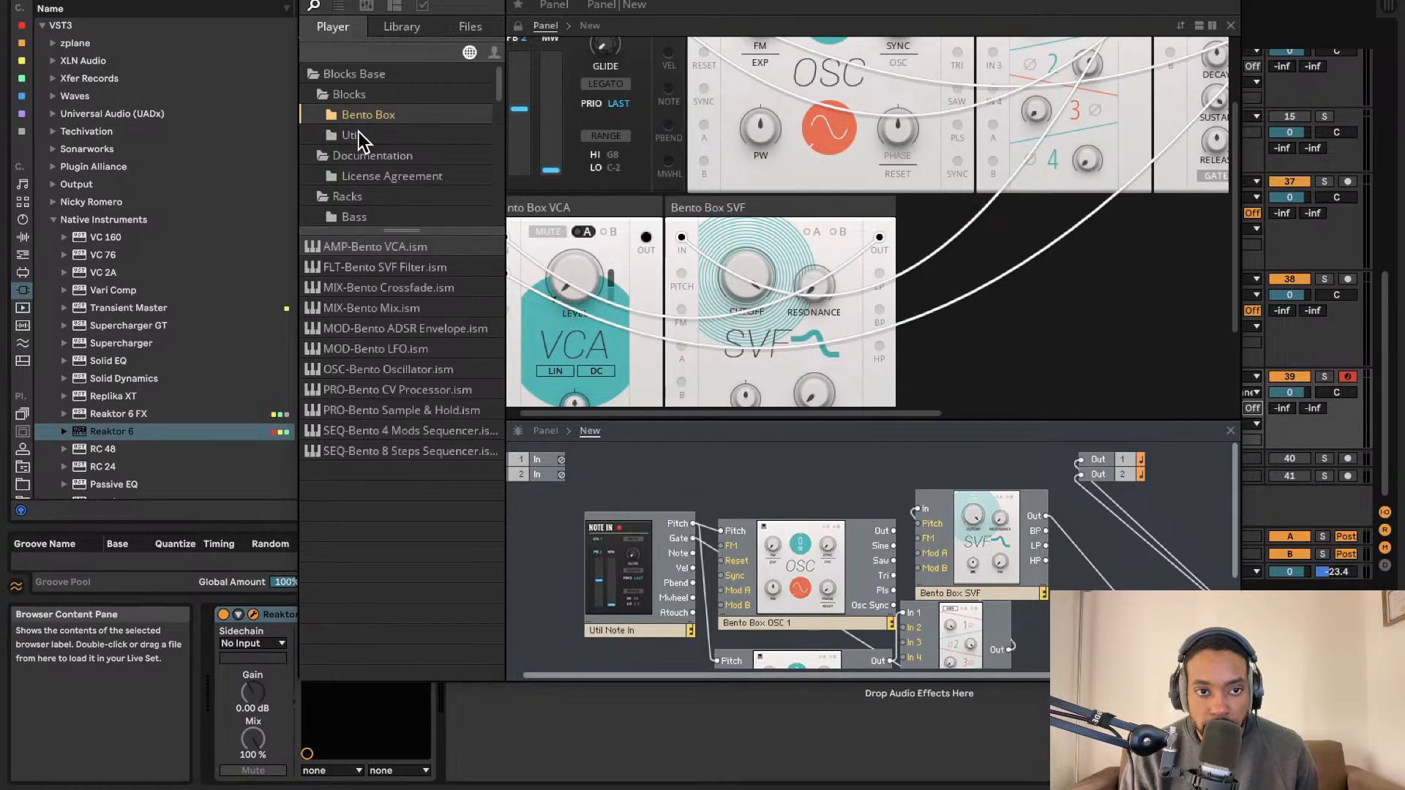
{"action": "scroll", "coordinate": [676, 252], "scroll_direction": "right", "scroll_amount": 3}
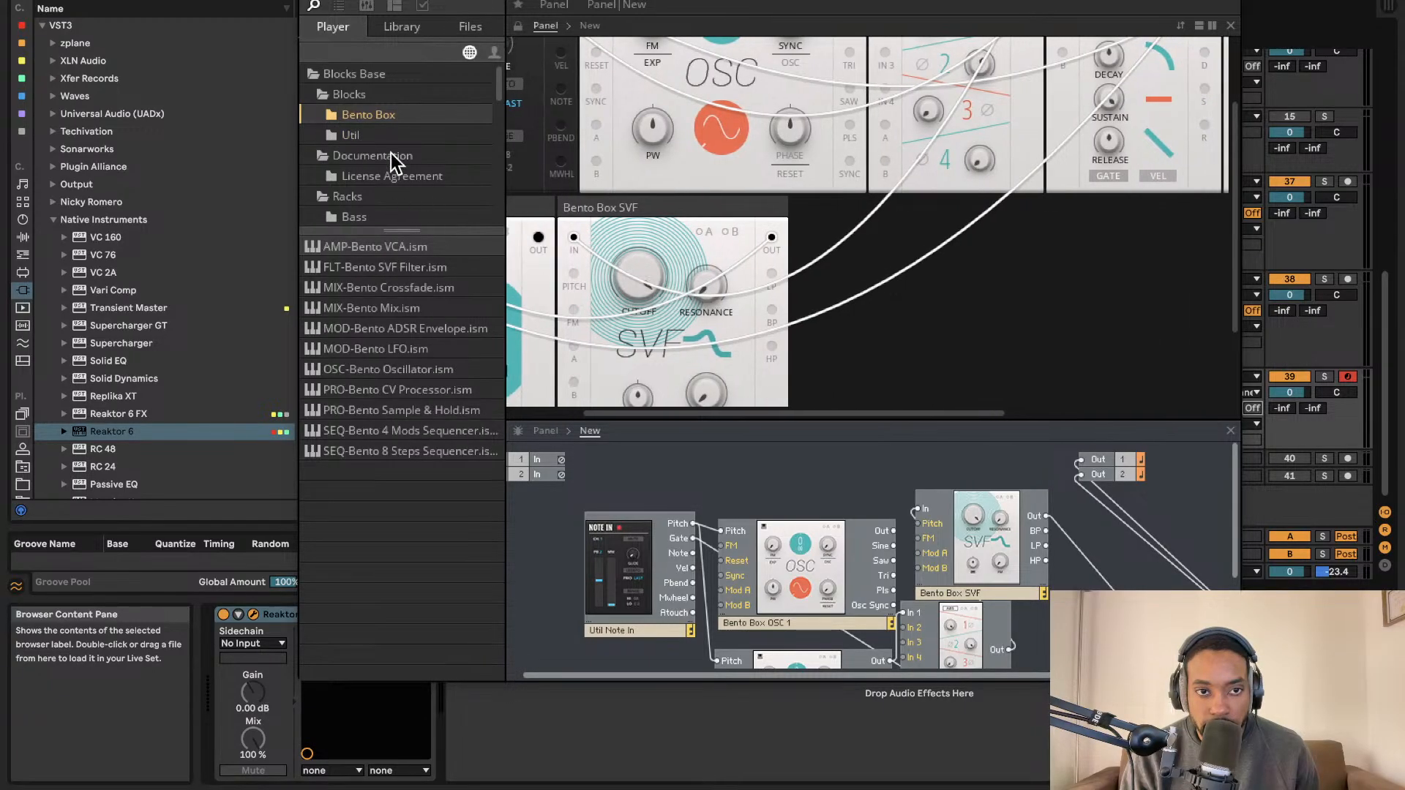
{"action": "left_click", "coordinate": [371, 133]}
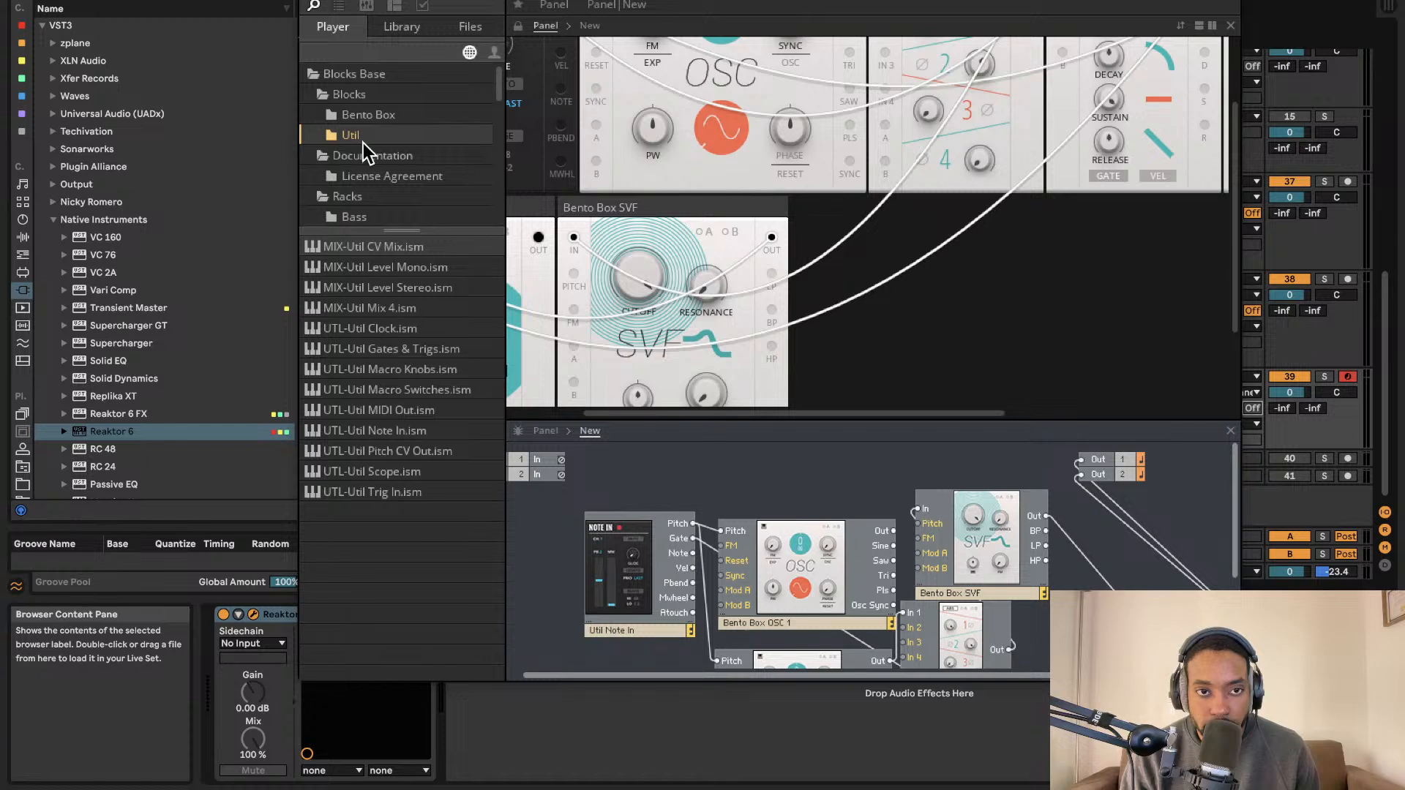
Add the Driver Distortion block from Blocks Primes and place it beside the Bento Box VCA in an enlarged structure area.
{"action": "scroll", "coordinate": [345, 168], "scroll_direction": "down", "scroll_amount": 6}
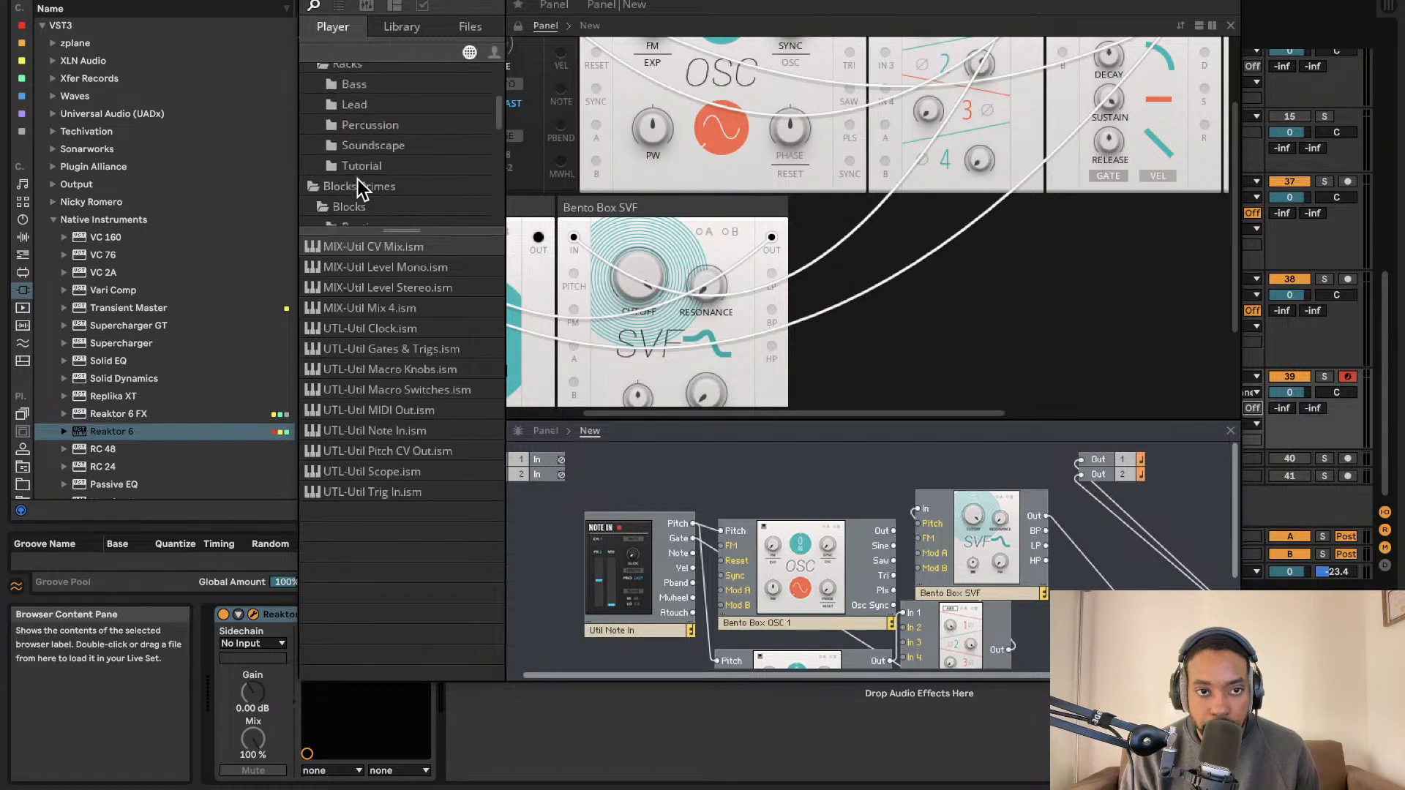
{"action": "scroll", "coordinate": [358, 186], "scroll_direction": "down", "scroll_amount": 2}
{"action": "left_click", "coordinate": [361, 180]}
{"action": "scroll", "coordinate": [366, 172], "scroll_direction": "down", "scroll_amount": 4}
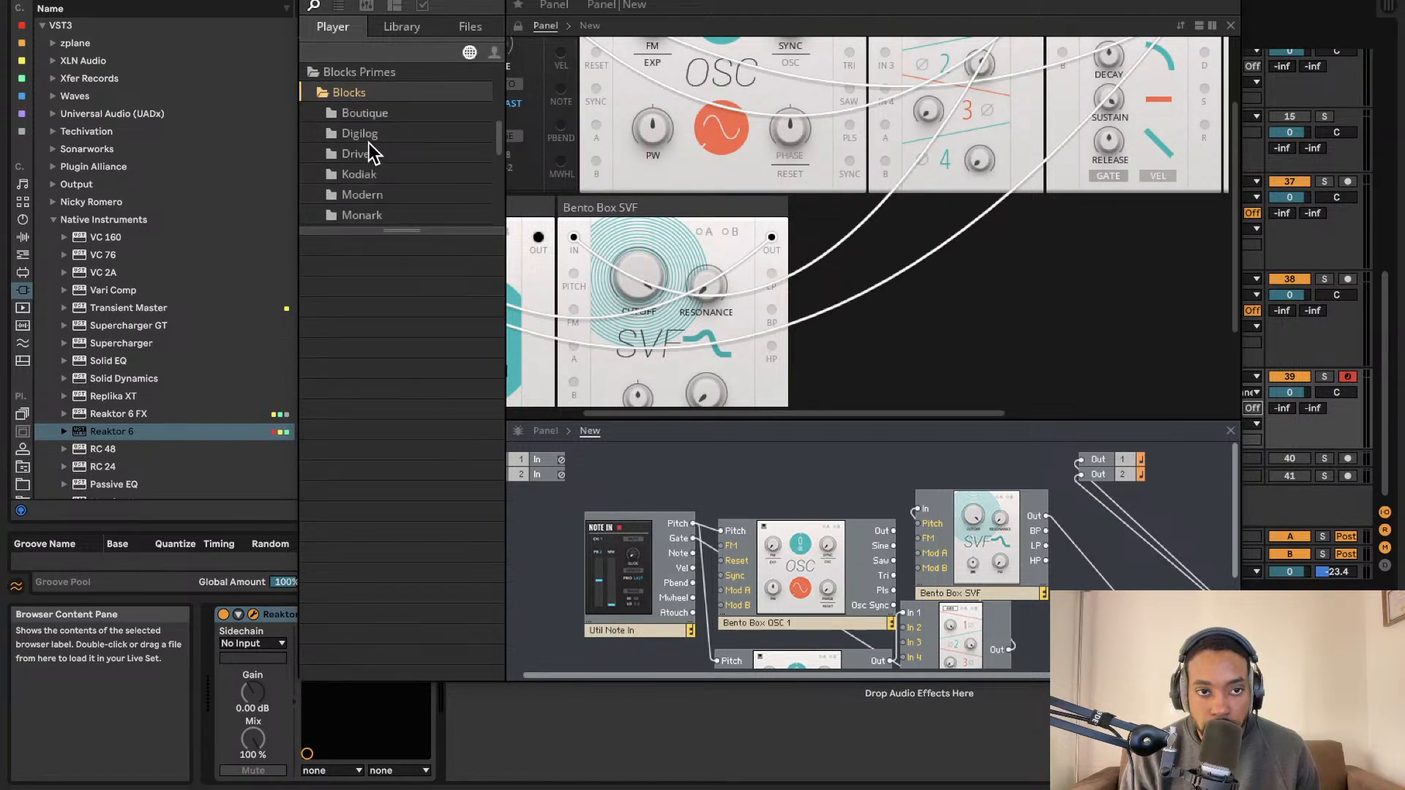
{"action": "left_click", "coordinate": [368, 150]}
{"action": "scroll", "coordinate": [621, 208], "scroll_direction": "right", "scroll_amount": 1}
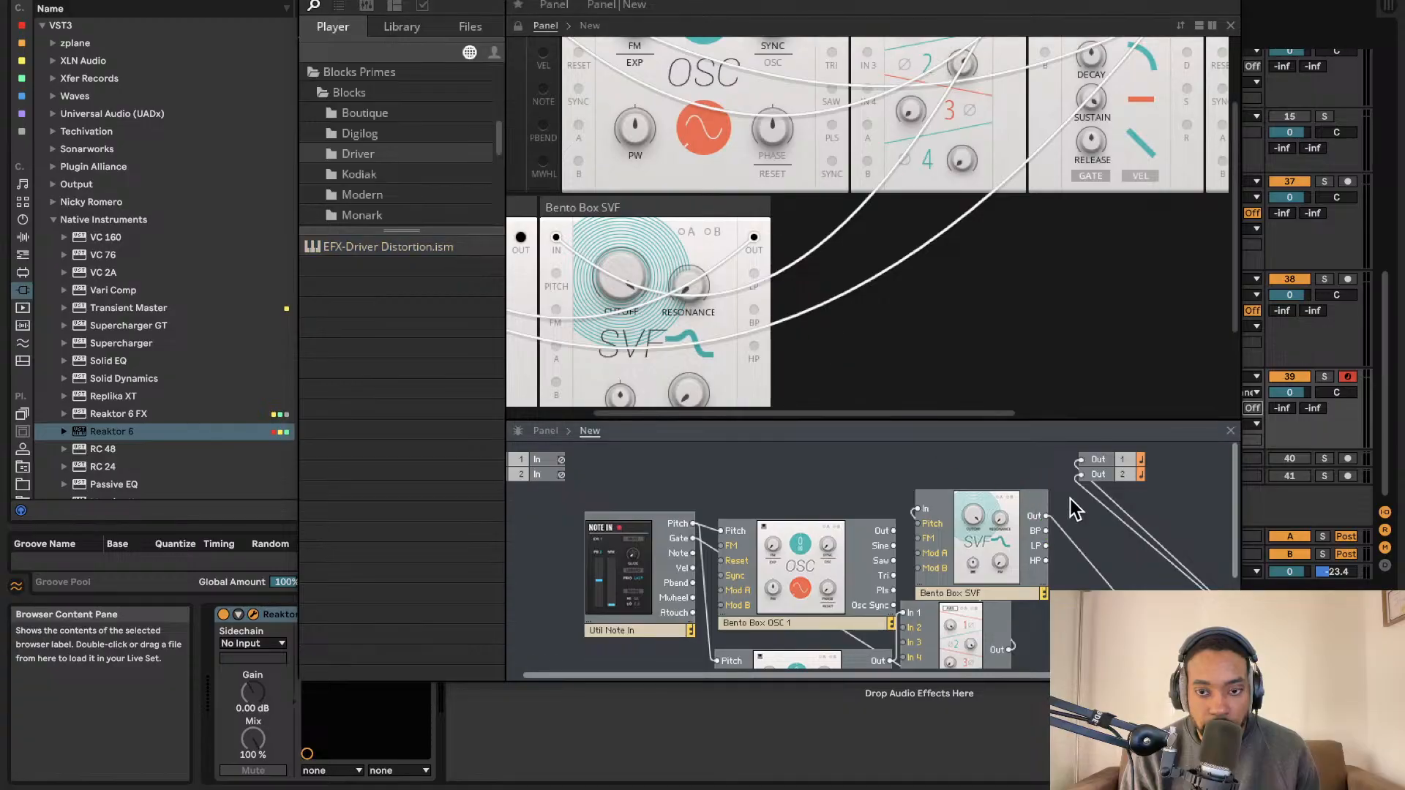
{"action": "left_click_drag", "start_coordinate": [388, 246], "coordinate": [1070, 498]}
{"action": "scroll", "coordinate": [1081, 486], "scroll_direction": "right", "scroll_amount": 3}
{"action": "left_click_drag", "start_coordinate": [1038, 418], "coordinate": [1037, 201]}
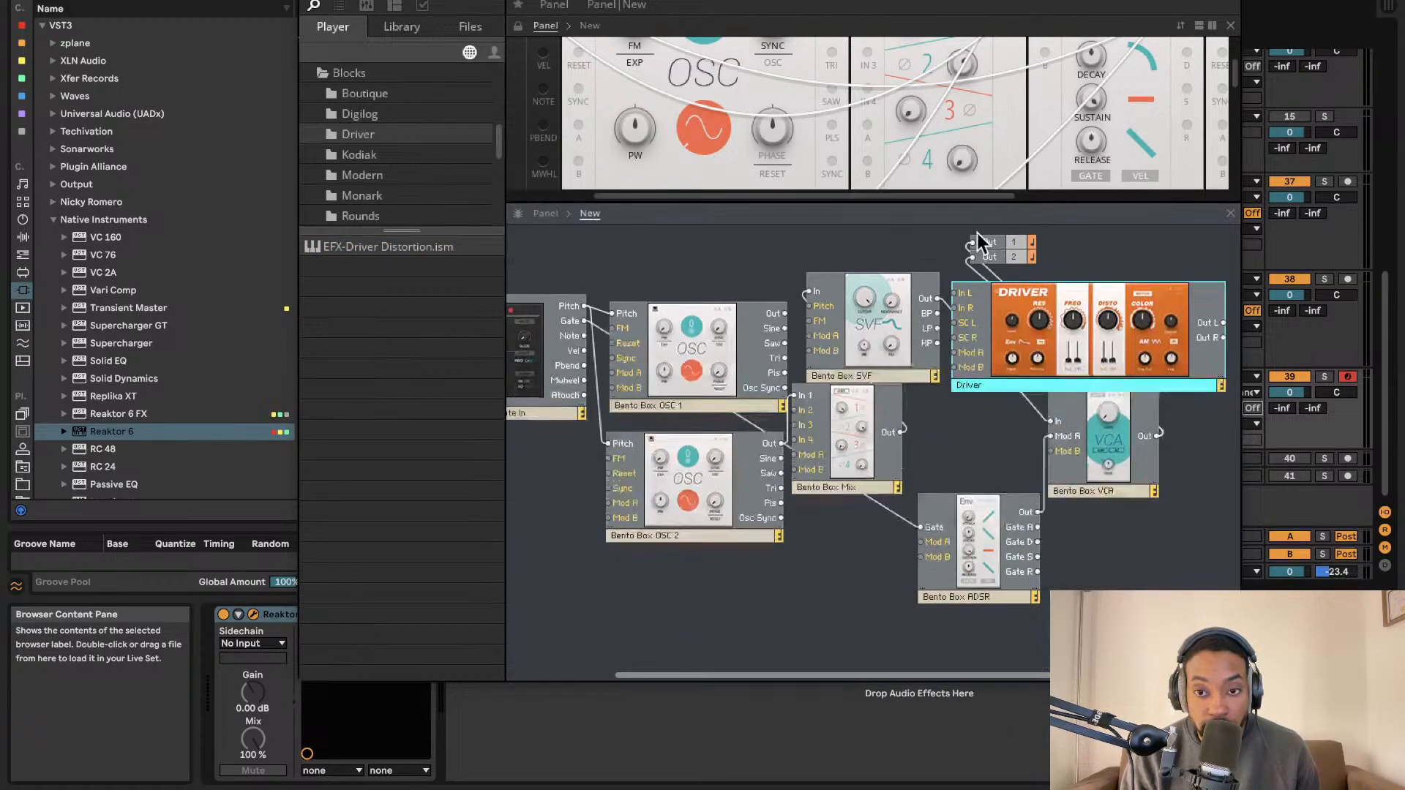
{"action": "left_click_drag", "start_coordinate": [1070, 366], "coordinate": [1282, 480]}
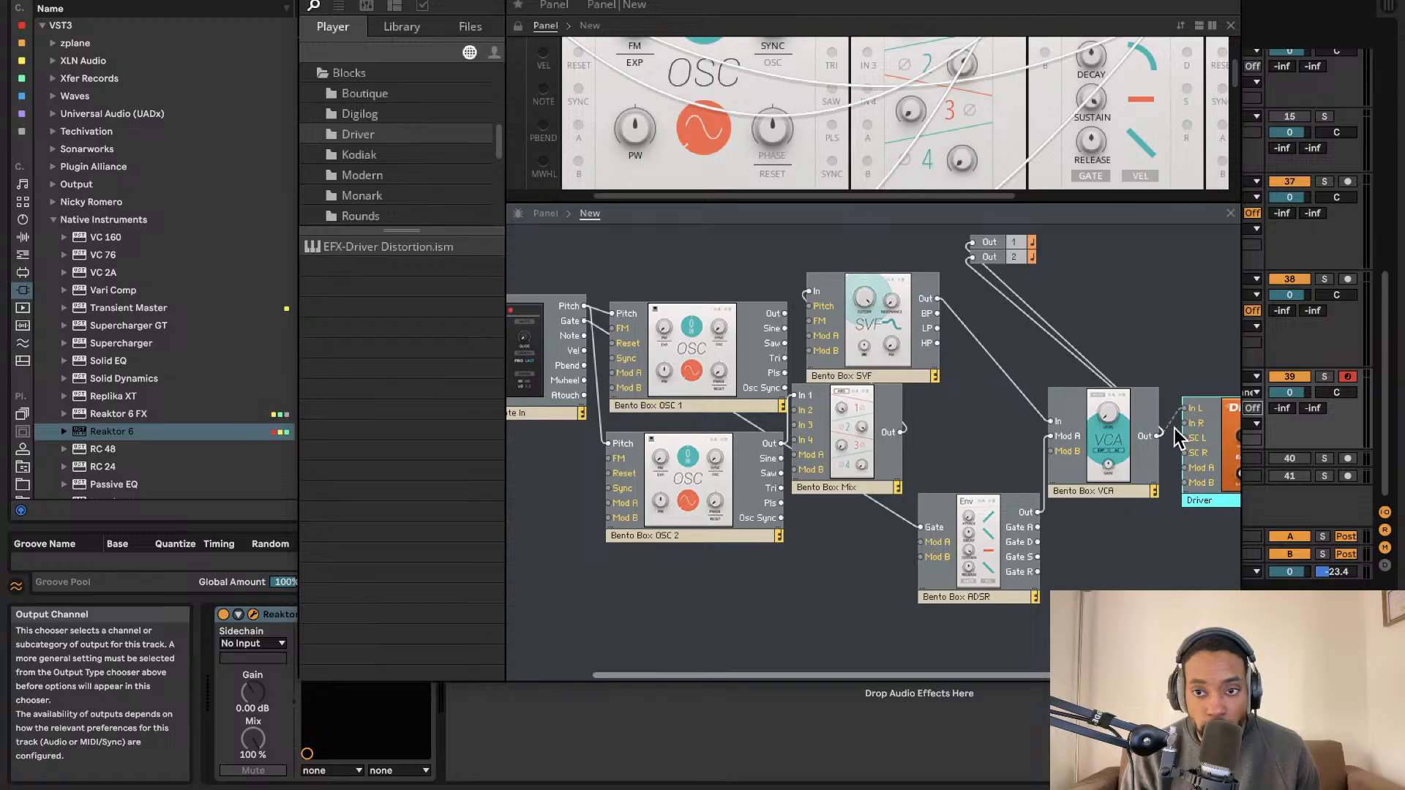
Feed Driver's In L and In R from the VCA output and route Driver's Out L and Out R to main outputs 1 and 2.
{"action": "left_click_drag", "start_coordinate": [1184, 423], "coordinate": [1159, 436]}
{"action": "scroll", "coordinate": [1144, 425], "scroll_direction": "right", "scroll_amount": 5}
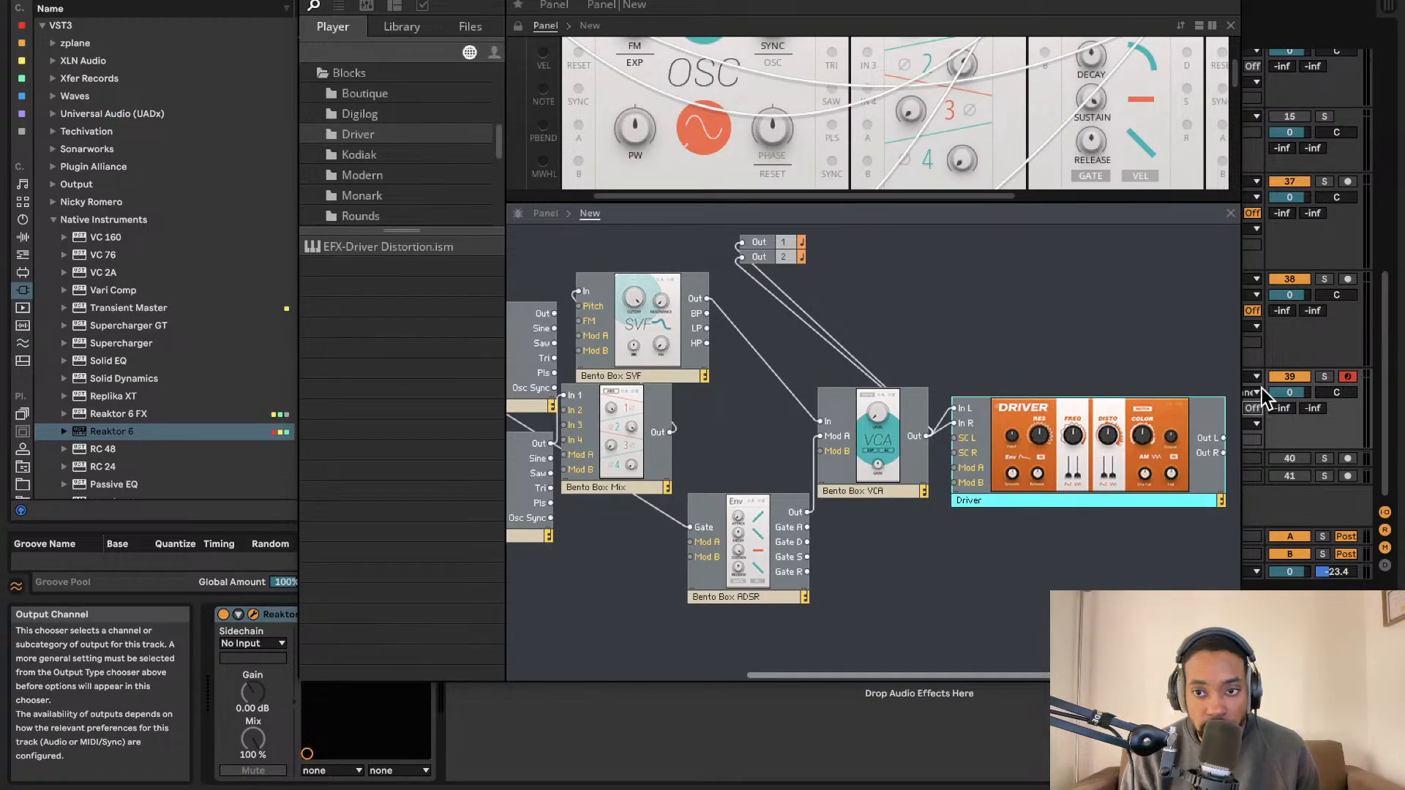
{"action": "mouse_move", "coordinate": [741, 243]}
{"action": "left_mouse_down"}
{"action": "mouse_move", "coordinate": [1224, 437]}
{"action": "mouse_move", "coordinate": [741, 258]}
{"action": "left_mouse_up"}
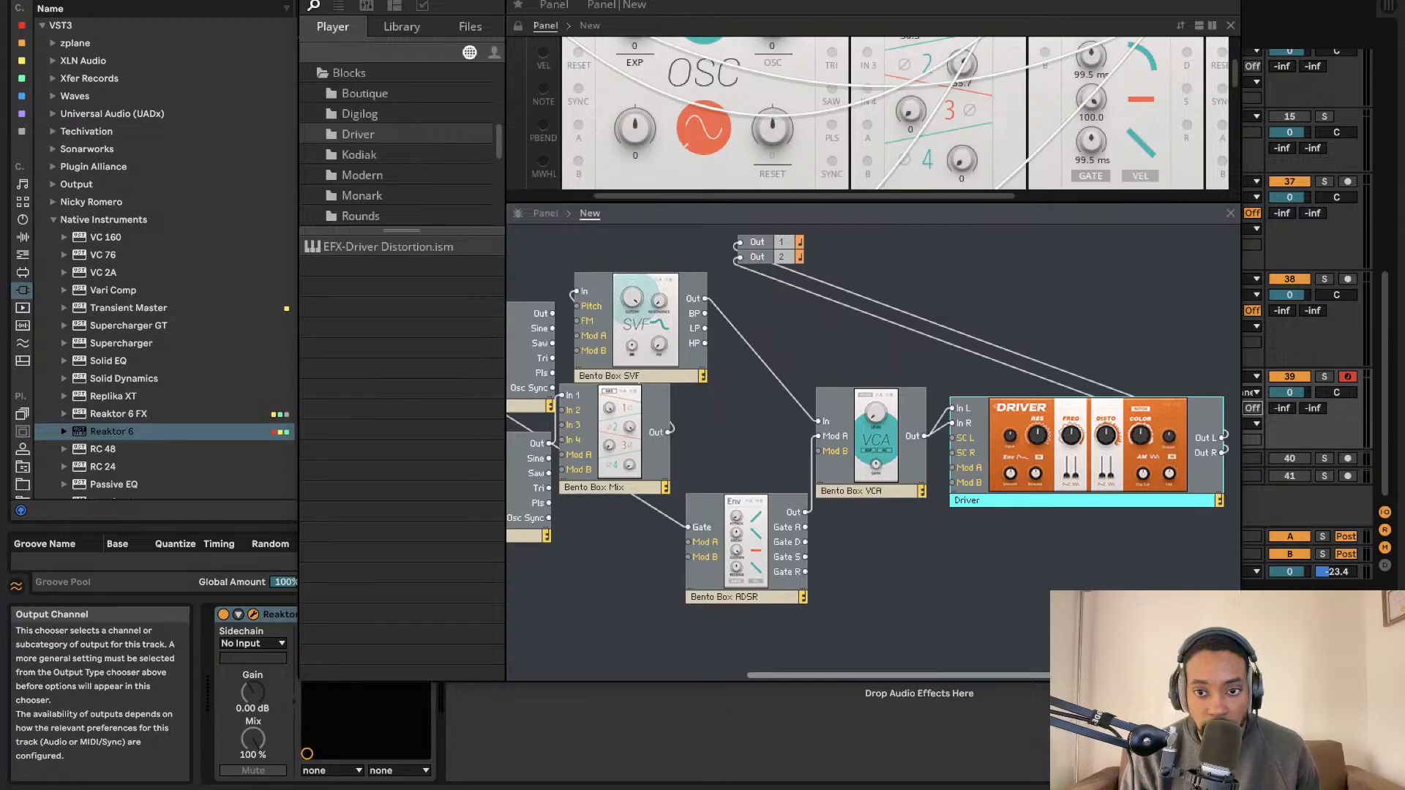
Enlarge the Reaktor window and add a Boutique Multiwave Oscillator with its pitch fed from the Note In Pitch output.
{"action": "left_click_drag", "start_coordinate": [1240, 681], "coordinate": [1231, 763]}
{"action": "scroll", "coordinate": [783, 378], "scroll_direction": "left", "scroll_amount": 5}
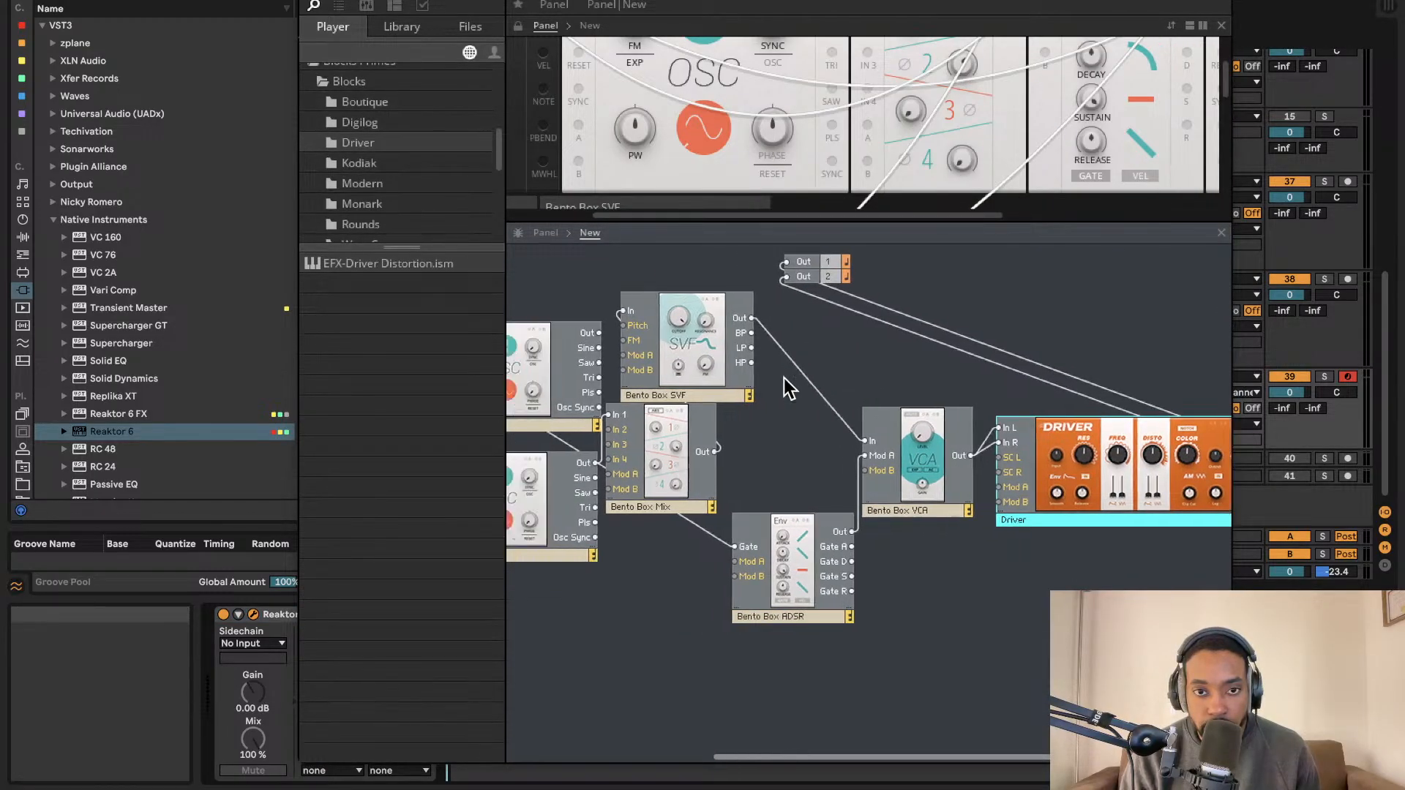
{"action": "scroll", "coordinate": [821, 362], "scroll_direction": "left", "scroll_amount": 5}
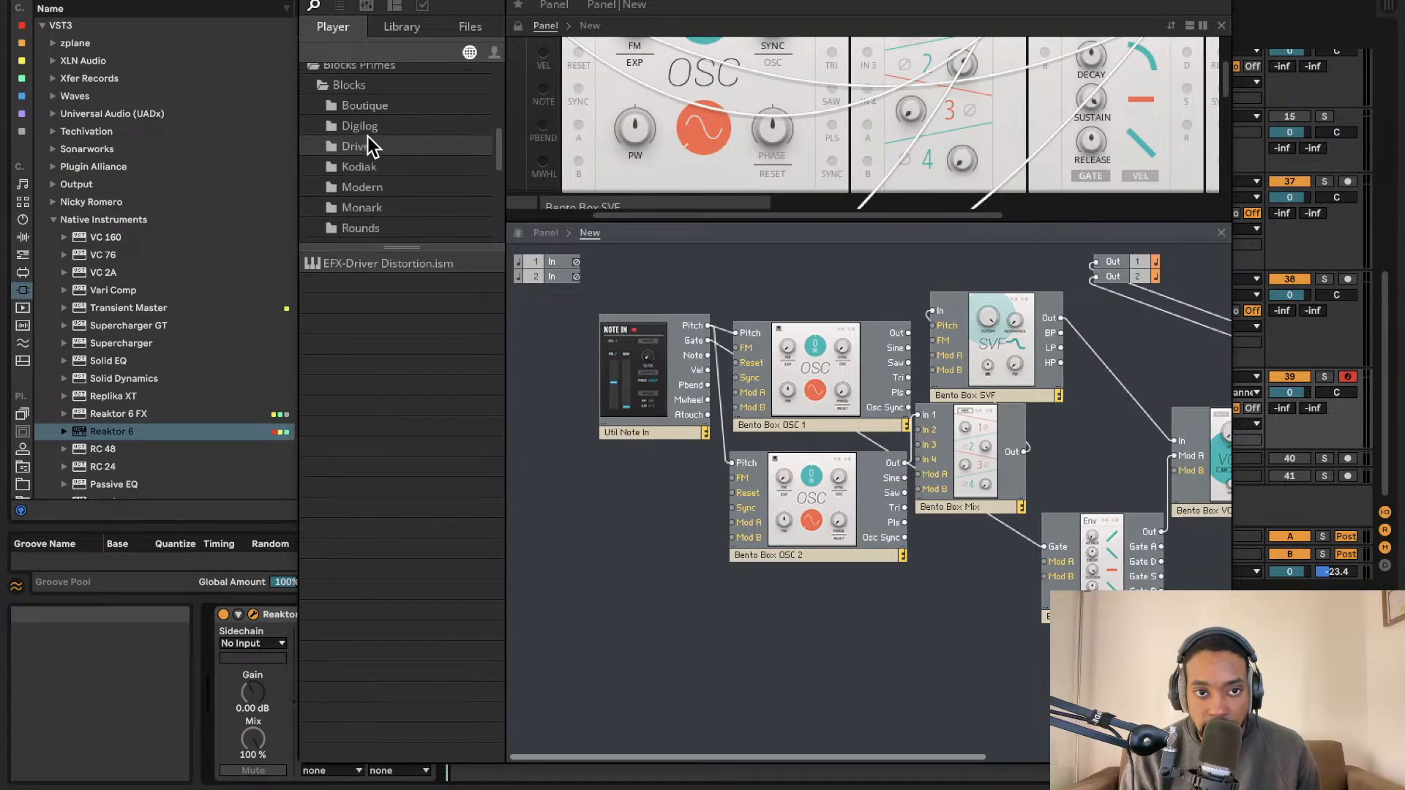
{"action": "scroll", "coordinate": [366, 161], "scroll_direction": "up", "scroll_amount": 1}
{"action": "left_click", "coordinate": [361, 190]}
{"action": "left_click", "coordinate": [376, 169]}
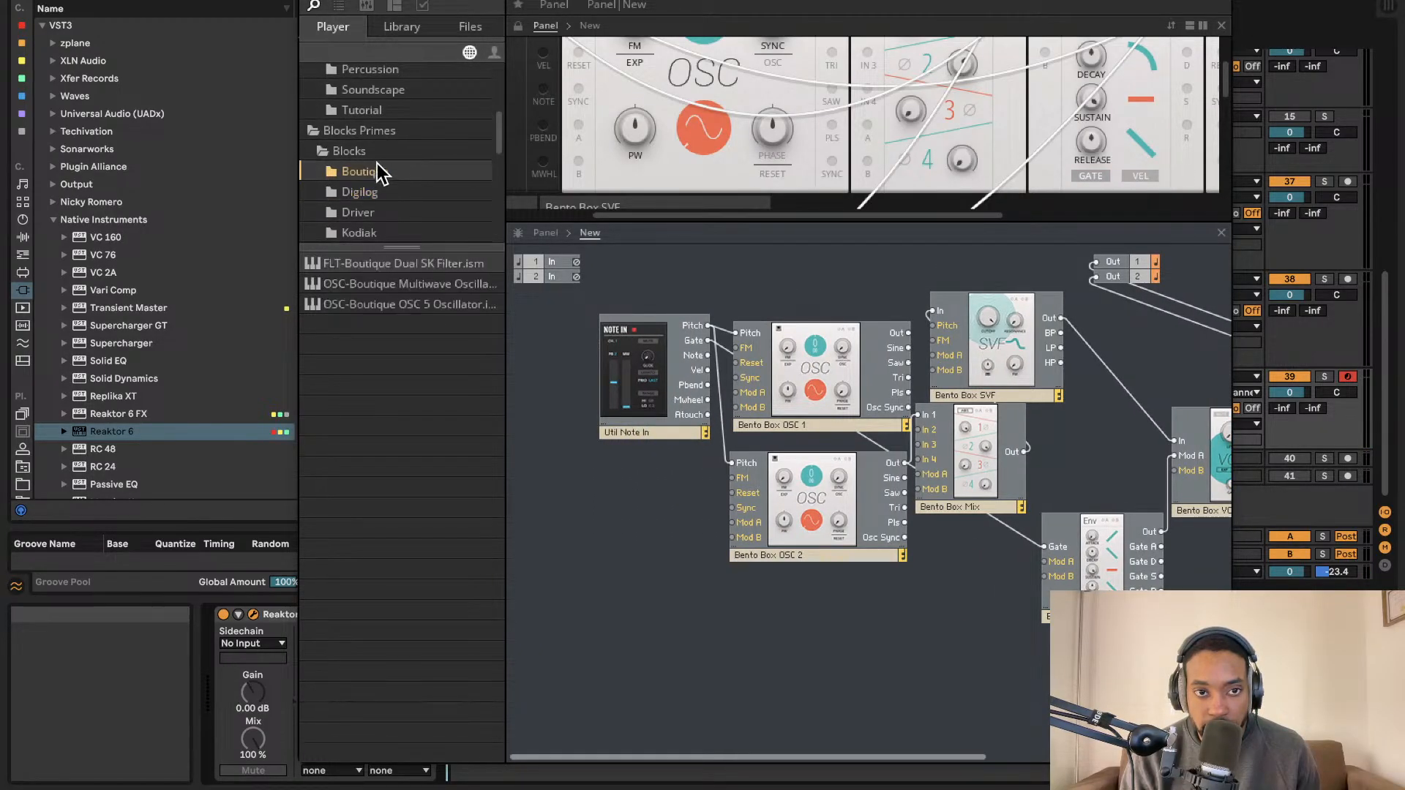
{"action": "scroll", "coordinate": [376, 164], "scroll_direction": "down", "scroll_amount": 1}
{"action": "left_click_drag", "start_coordinate": [433, 284], "coordinate": [707, 326]}
Connect the Boutique Multiwave OSC output to a free Bento Mix input and move Bento Box OSC 2 away from the new block.
{"action": "left_click_drag", "start_coordinate": [930, 580], "coordinate": [913, 451]}
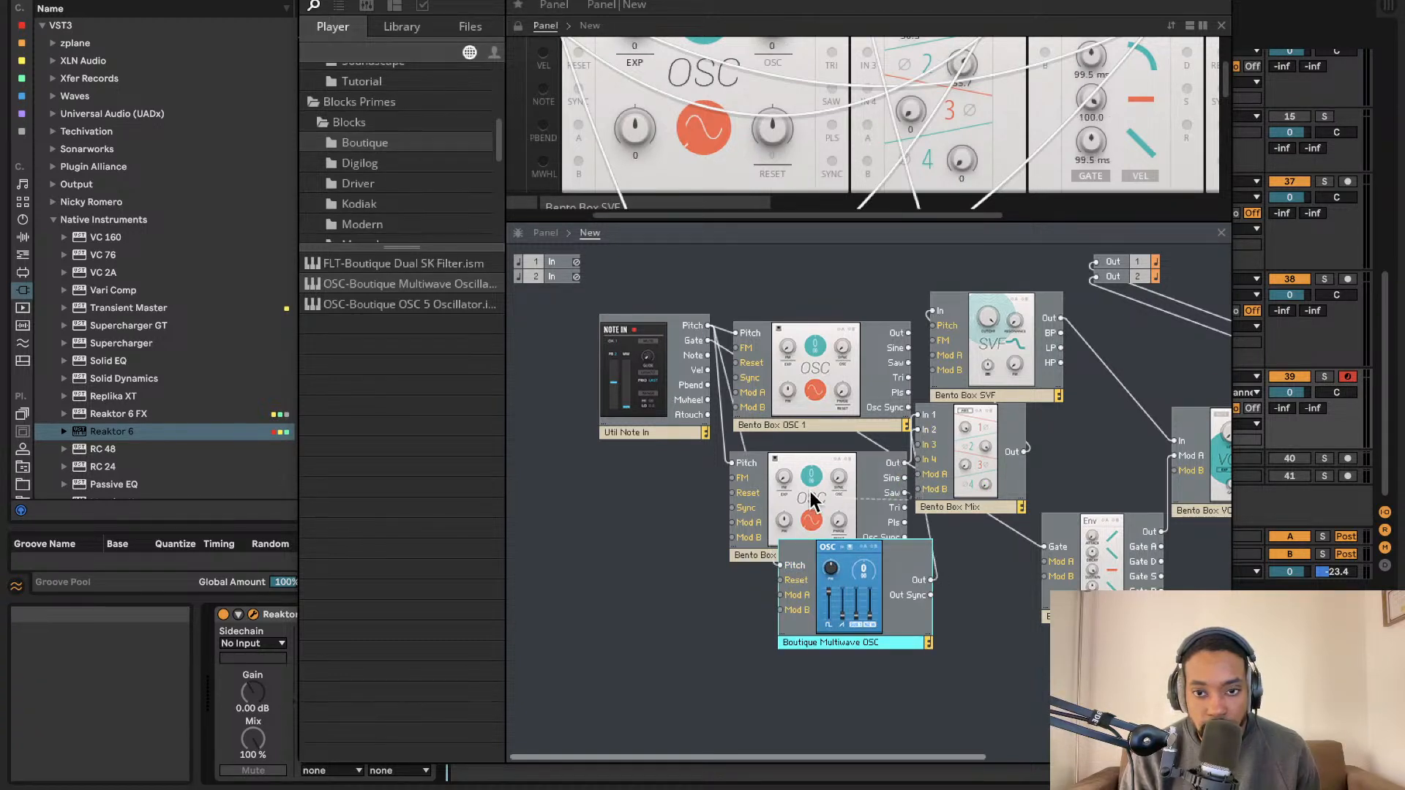
{"action": "left_click_drag", "start_coordinate": [863, 497], "coordinate": [788, 503]}
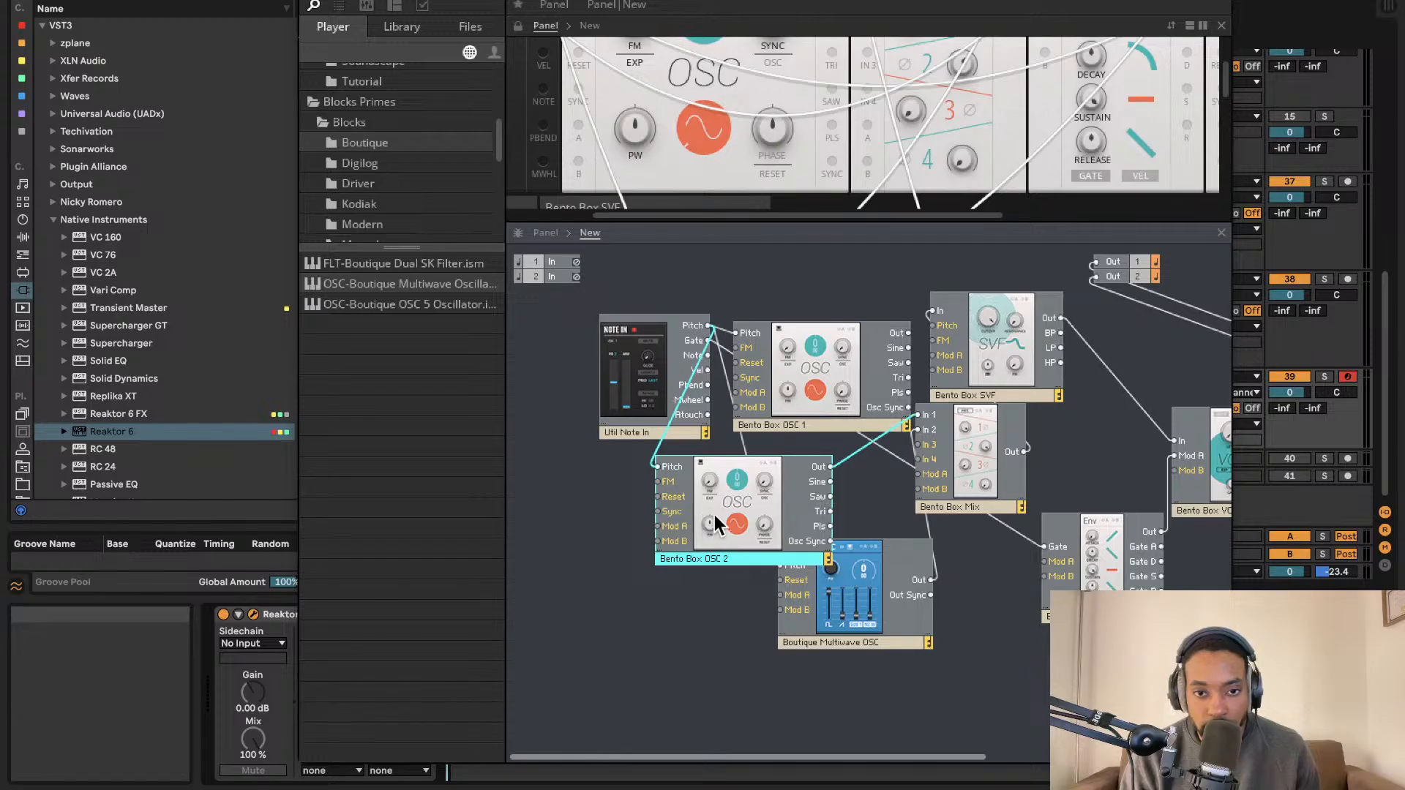
Delete Bento Box OSC 2 from the structure and enlarge the panel view above it.
{"action": "key", "text": "Delete"}
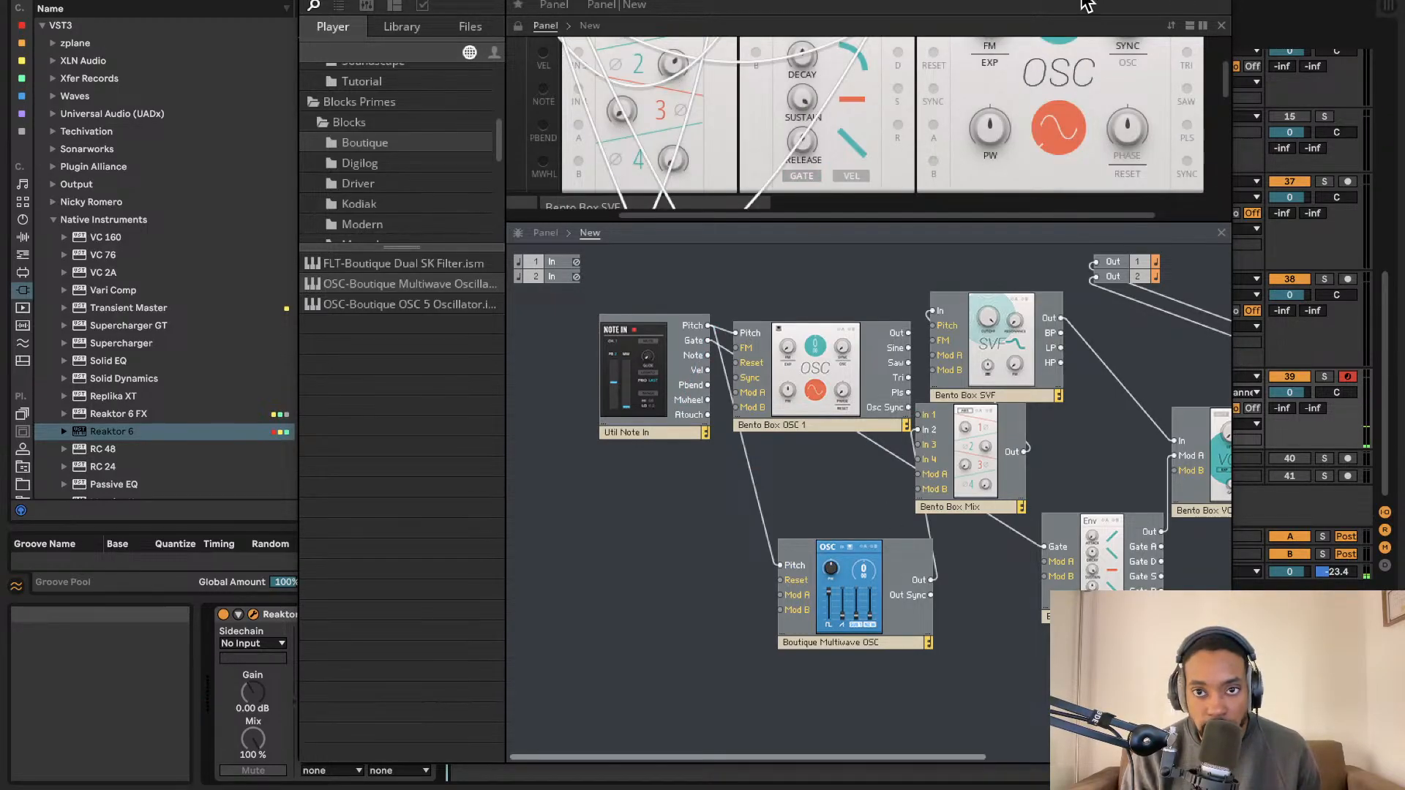
{"action": "scroll", "coordinate": [964, 196], "scroll_direction": "up", "scroll_amount": 3}
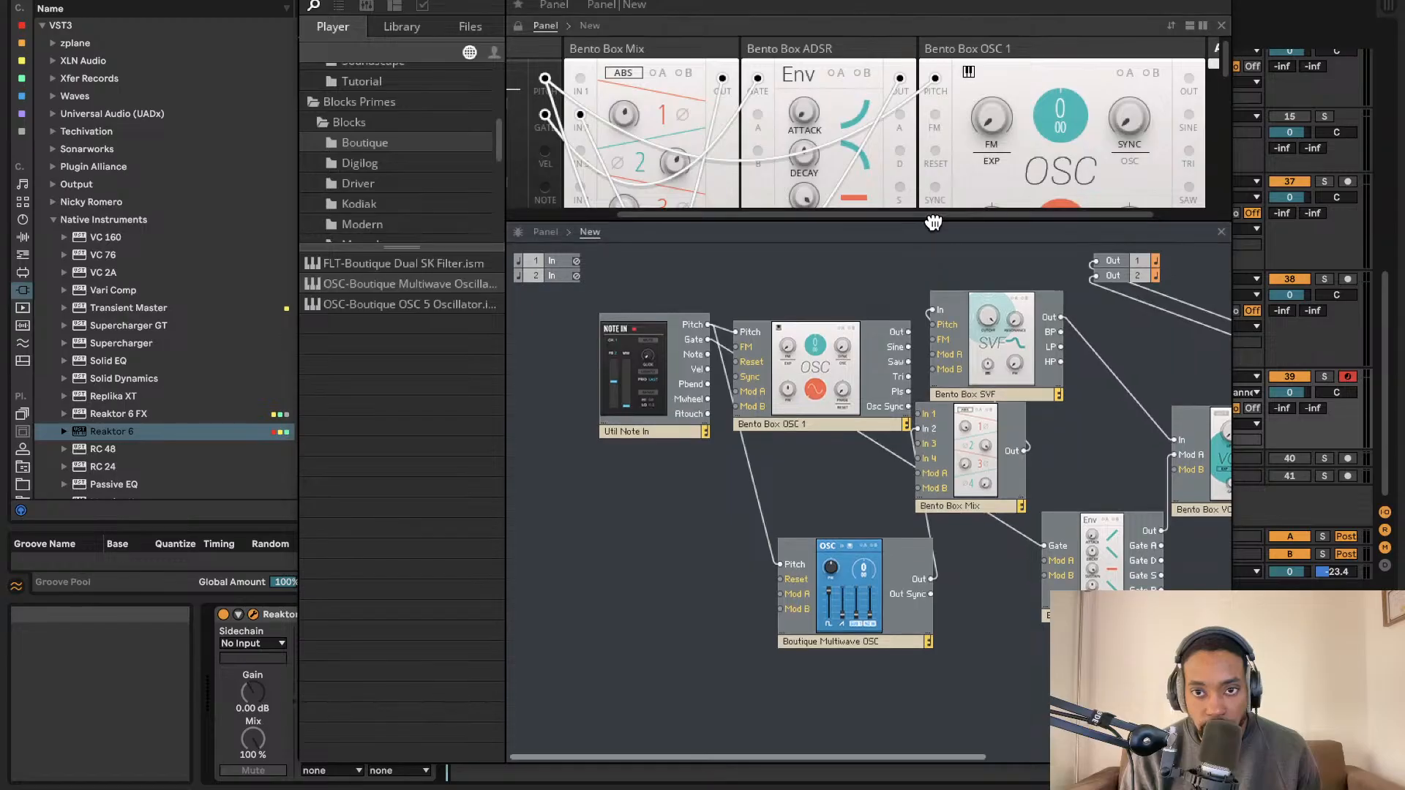
{"action": "left_click_drag", "start_coordinate": [935, 218], "coordinate": [921, 508]}
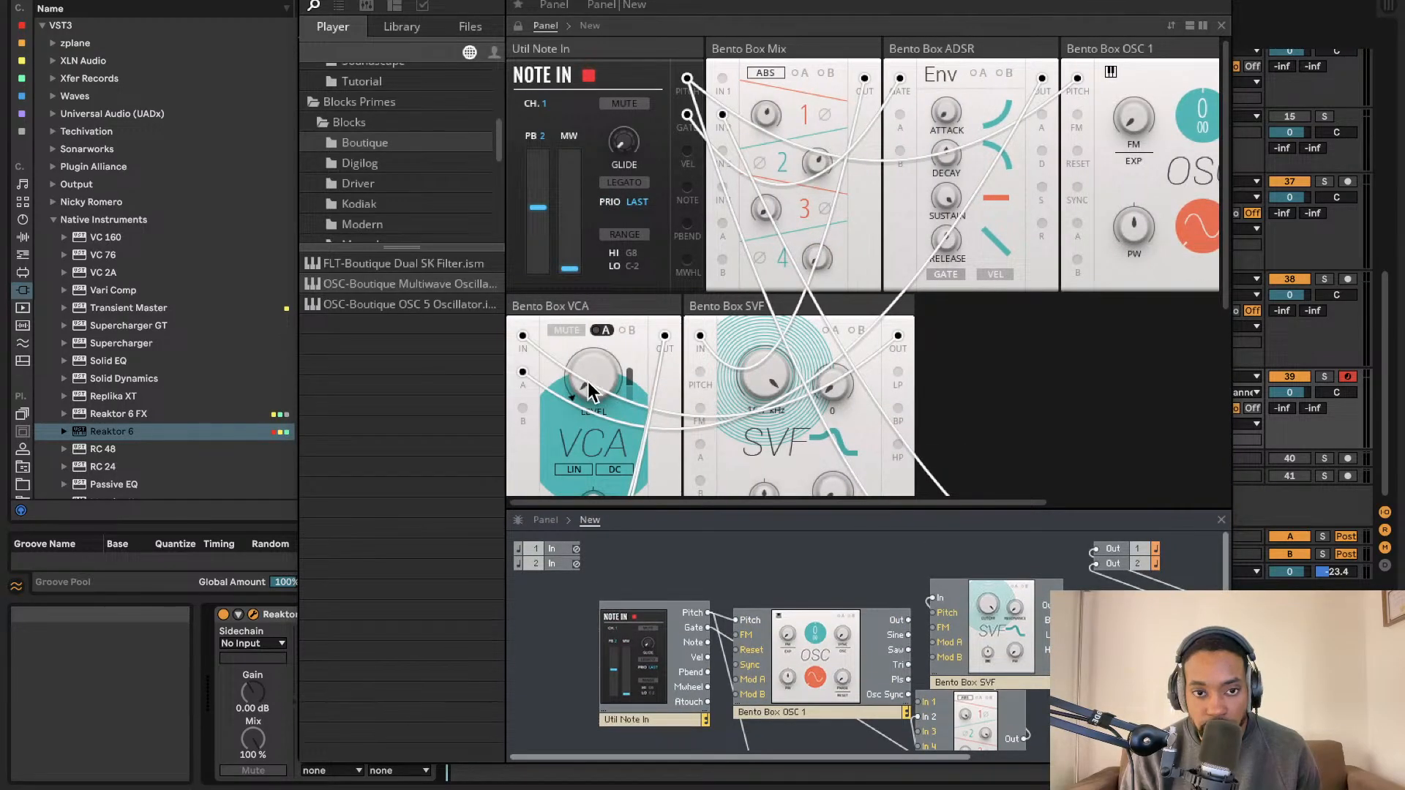
Set Bento Box OSC 1's coarse pitch to 10 and move the Reaktor window left to uncover the track controls.
{"action": "scroll", "coordinate": [939, 149], "scroll_direction": "right", "scroll_amount": 2}
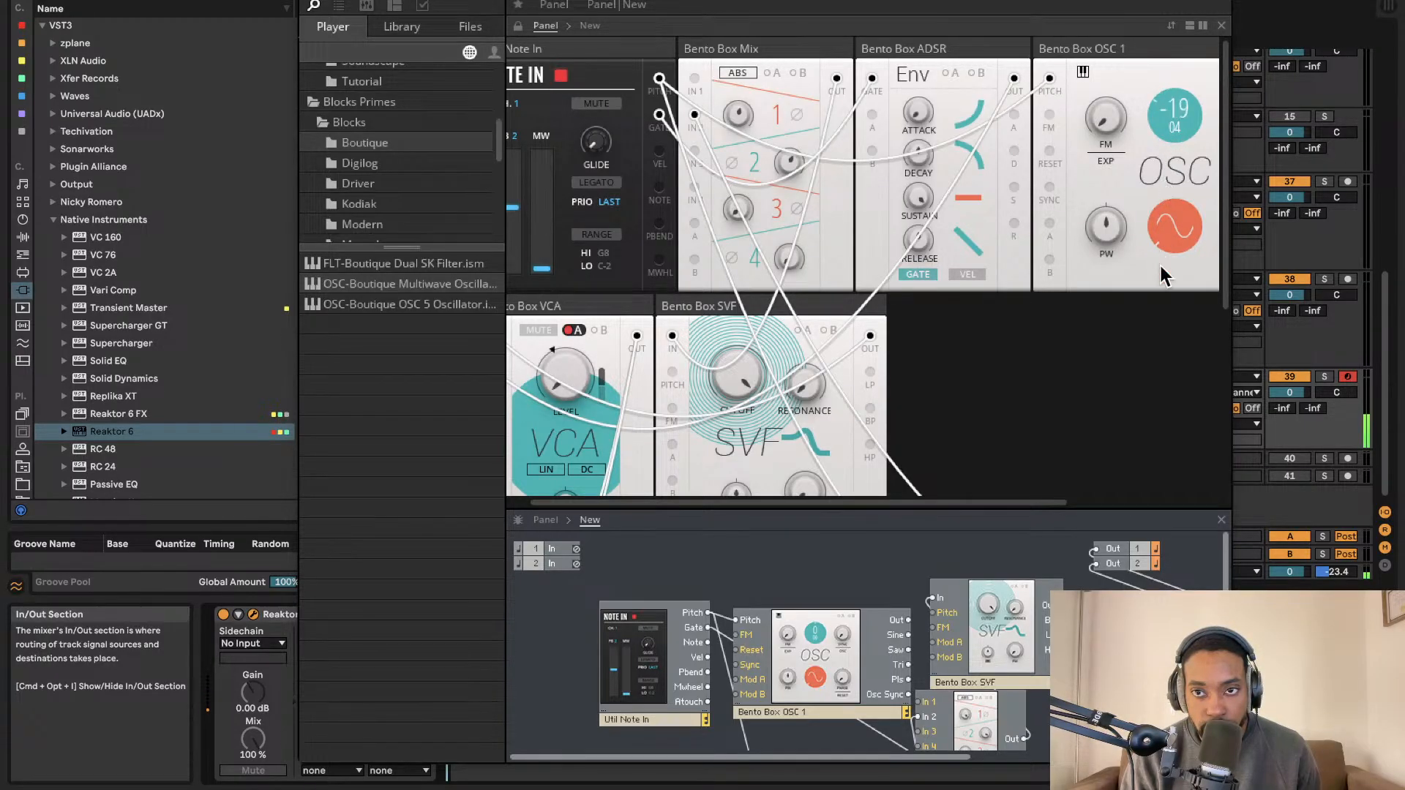
{"action": "left_click_drag", "start_coordinate": [1161, 270], "coordinate": [1169, 324]}
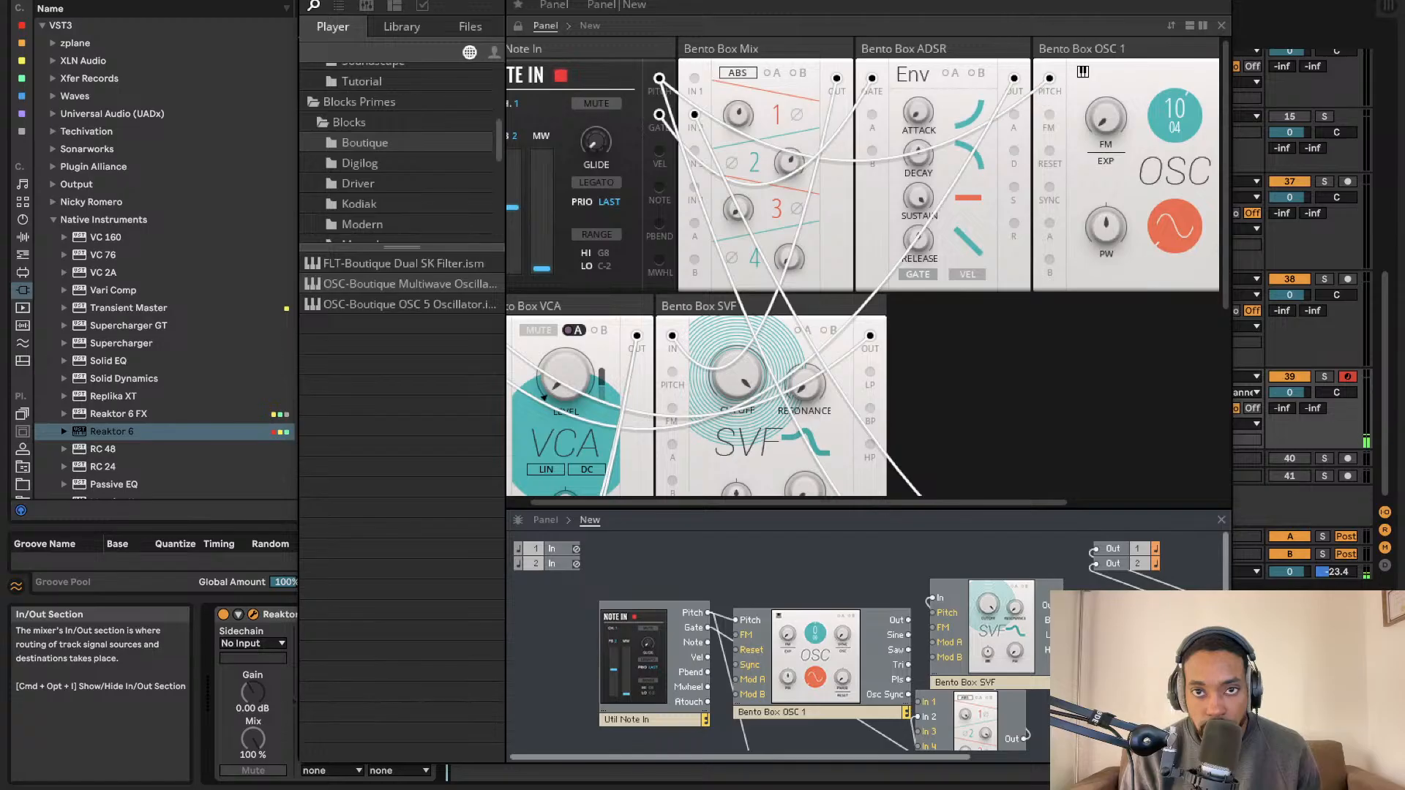
{"action": "left_click_drag", "start_coordinate": [995, 2], "coordinate": [732, 2]}
{"action": "scroll", "coordinate": [743, 150], "scroll_direction": "right", "scroll_amount": 5}
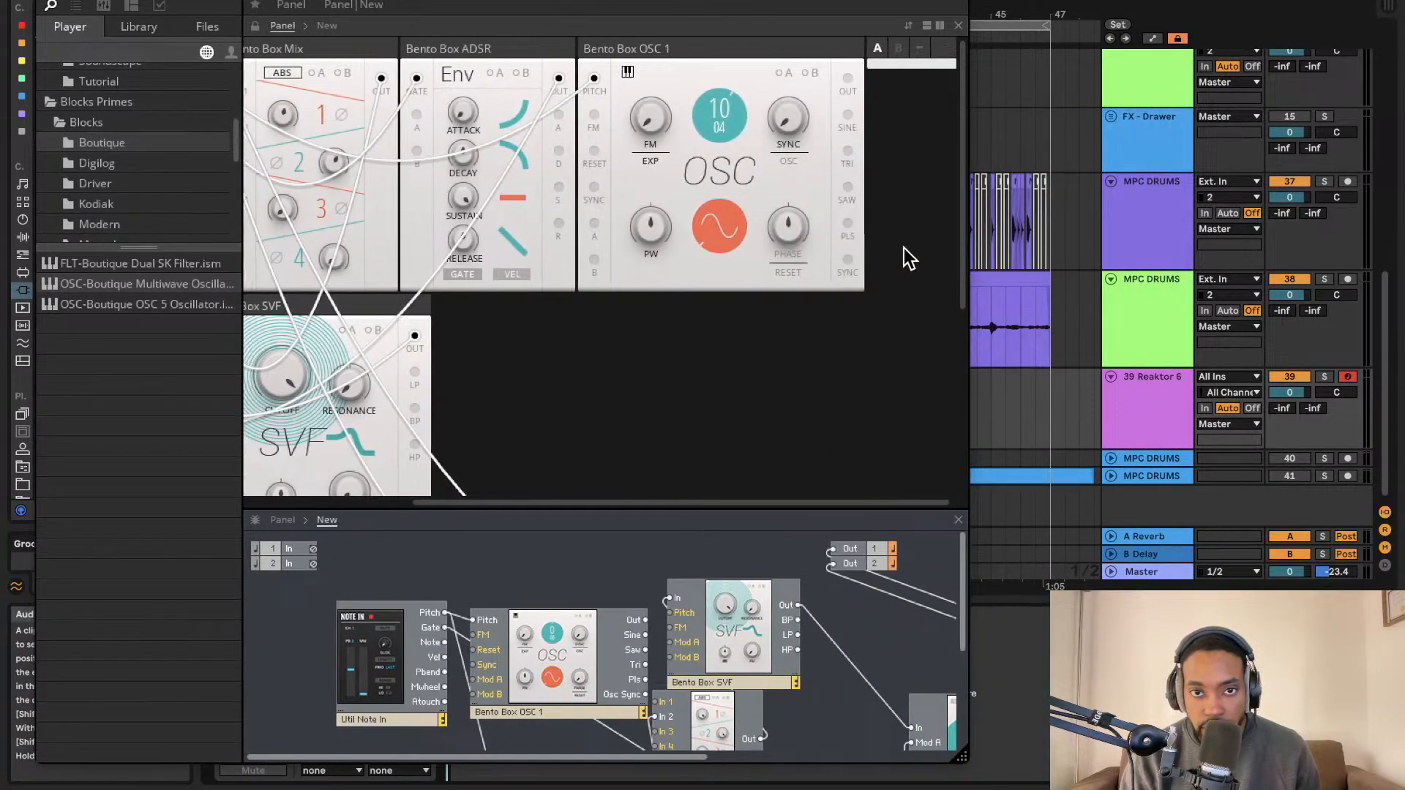
Lower the Boutique Multiwave OSC's pulse width, set its fine tuning to -12 and switch on modulation A.
{"action": "scroll", "coordinate": [904, 247], "scroll_direction": "left", "scroll_amount": 5}
{"action": "scroll", "coordinate": [801, 262], "scroll_direction": "right", "scroll_amount": 5}
{"action": "scroll", "coordinate": [801, 251], "scroll_direction": "down", "scroll_amount": 2}
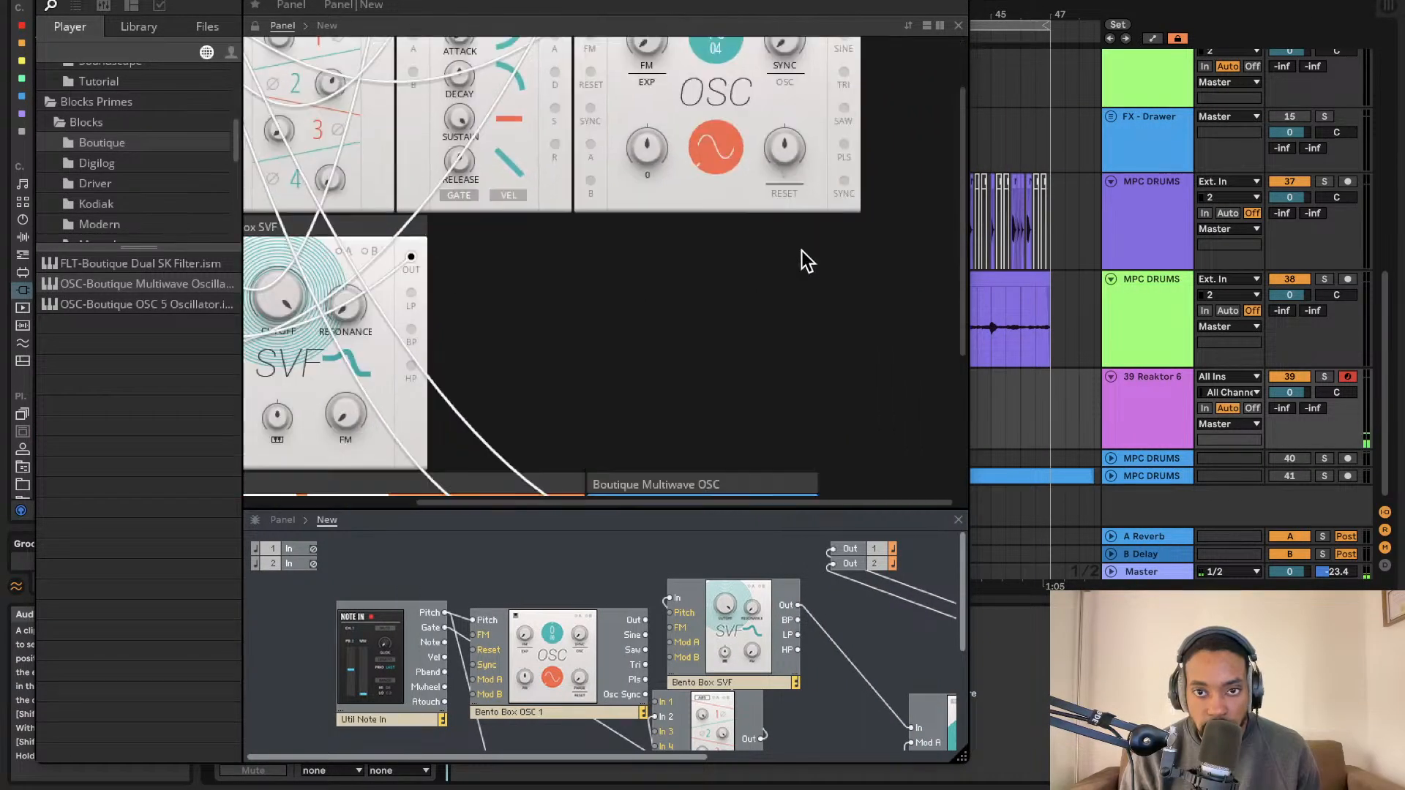
{"action": "scroll", "coordinate": [801, 250], "scroll_direction": "left", "scroll_amount": 3}
{"action": "scroll", "coordinate": [809, 248], "scroll_direction": "down", "scroll_amount": 3}
{"action": "scroll", "coordinate": [807, 249], "scroll_direction": "right", "scroll_amount": 3}
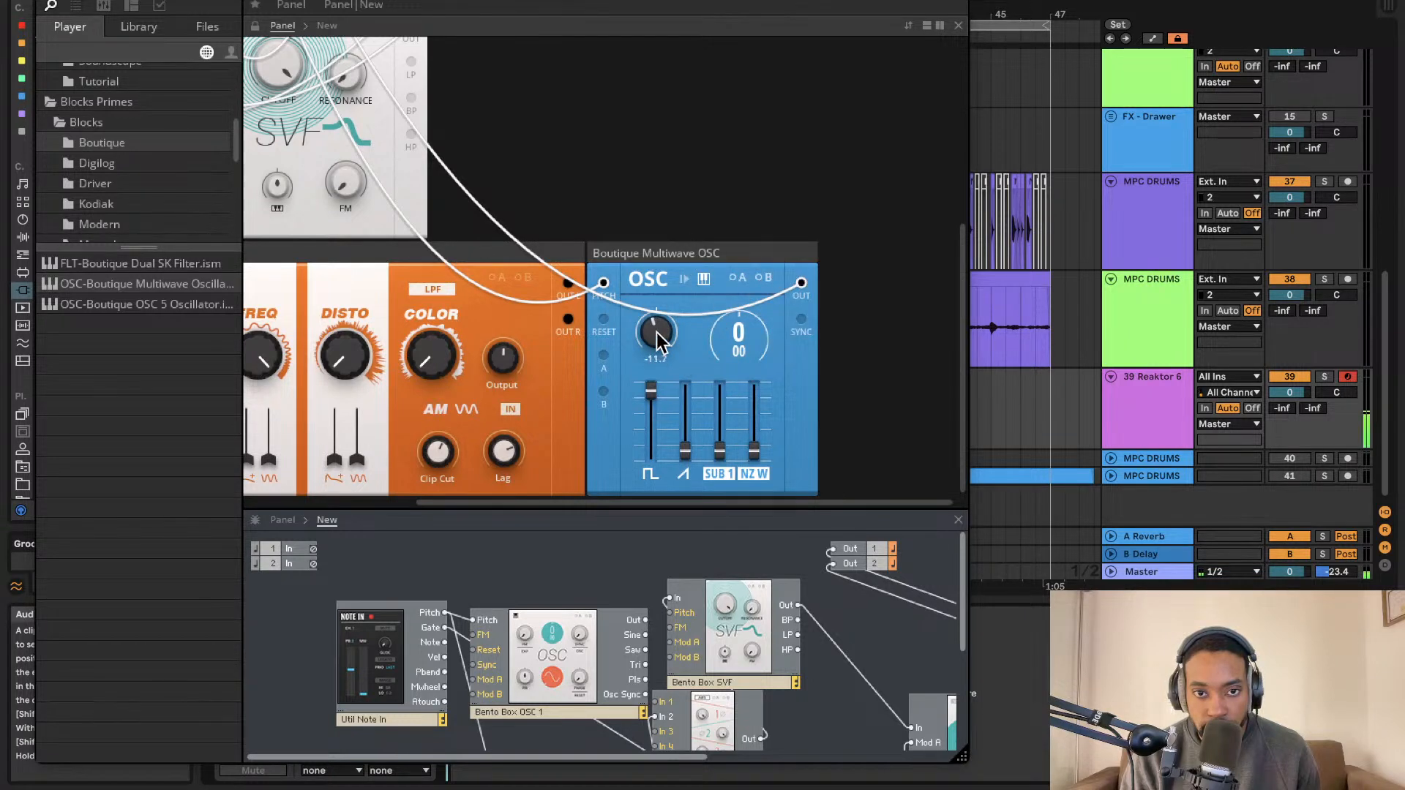
{"action": "left_click_drag", "start_coordinate": [659, 343], "coordinate": [658, 361]}
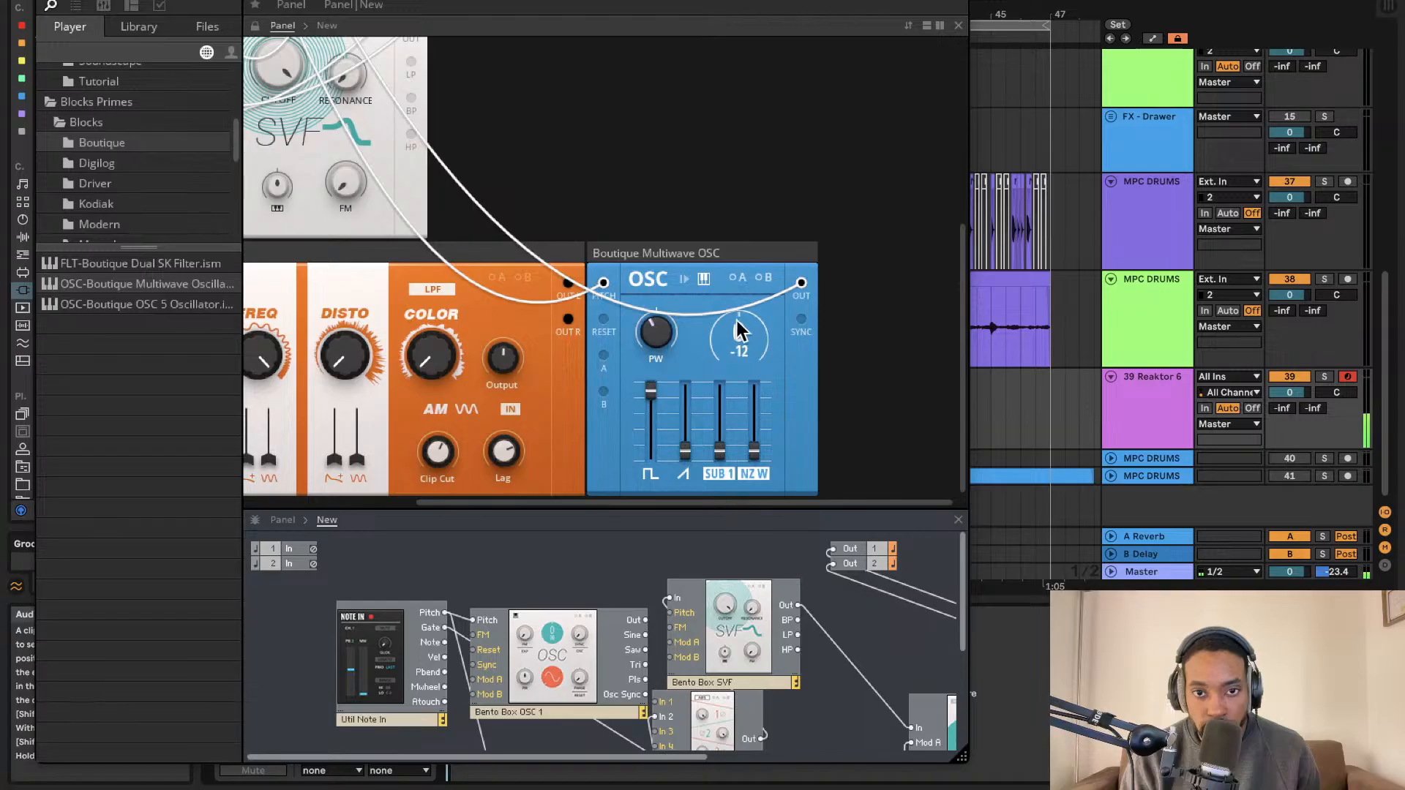
{"action": "left_click", "coordinate": [738, 278]}
Move the Boutique Multiwave OSC panel into the upper row between Bento Box OSC 1 and the ADSR.
{"action": "scroll", "coordinate": [596, 144], "scroll_direction": "left", "scroll_amount": 5}
{"action": "scroll", "coordinate": [872, 330], "scroll_direction": "right", "scroll_amount": 3}
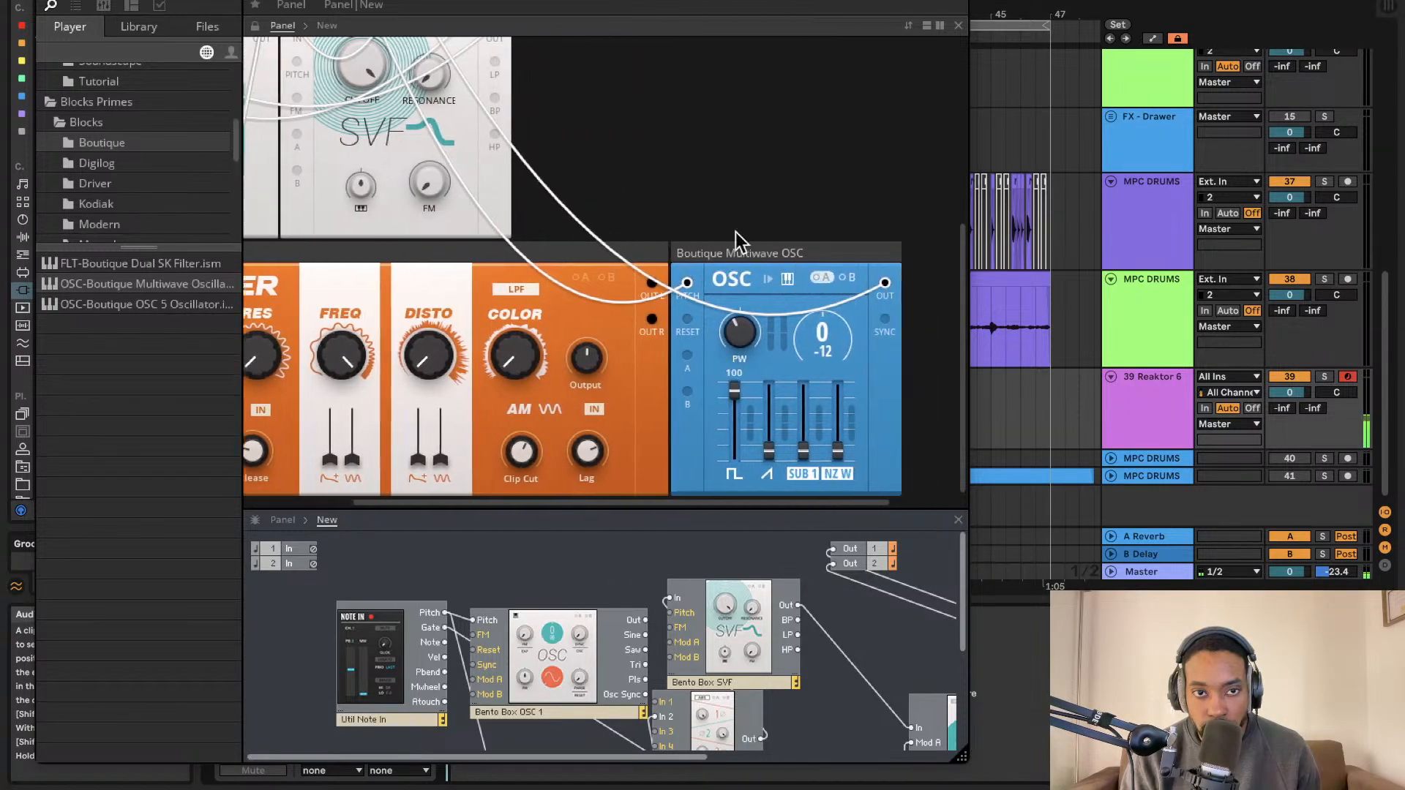
{"action": "scroll", "coordinate": [656, 192], "scroll_direction": "left", "scroll_amount": 3}
{"action": "left_click_drag", "start_coordinate": [909, 280], "coordinate": [405, 33]}
{"action": "scroll", "coordinate": [894, 61], "scroll_direction": "right", "scroll_amount": 8}
{"action": "scroll", "coordinate": [732, 56], "scroll_direction": "right", "scroll_amount": 2}
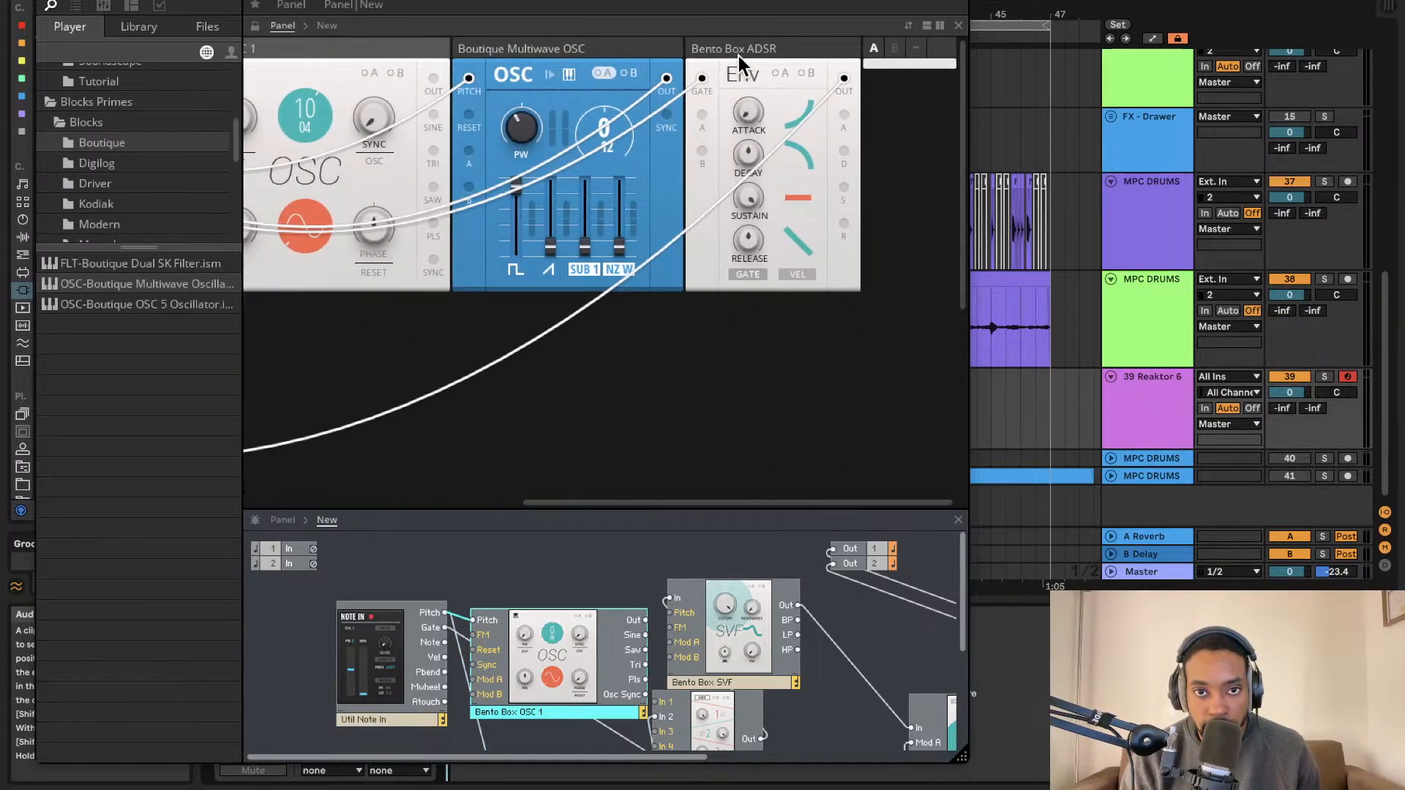
Place the Bento Box VCA panel after the SVF and raise Driver's resonance and distortion, with distortion at 23.6.
{"action": "scroll", "coordinate": [696, 56], "scroll_direction": "left", "scroll_amount": 9}
{"action": "scroll", "coordinate": [556, 102], "scroll_direction": "down", "scroll_amount": 4}
{"action": "scroll", "coordinate": [554, 100], "scroll_direction": "down", "scroll_amount": 1}
{"action": "left_click_drag", "start_coordinate": [396, 105], "coordinate": [699, 127]}
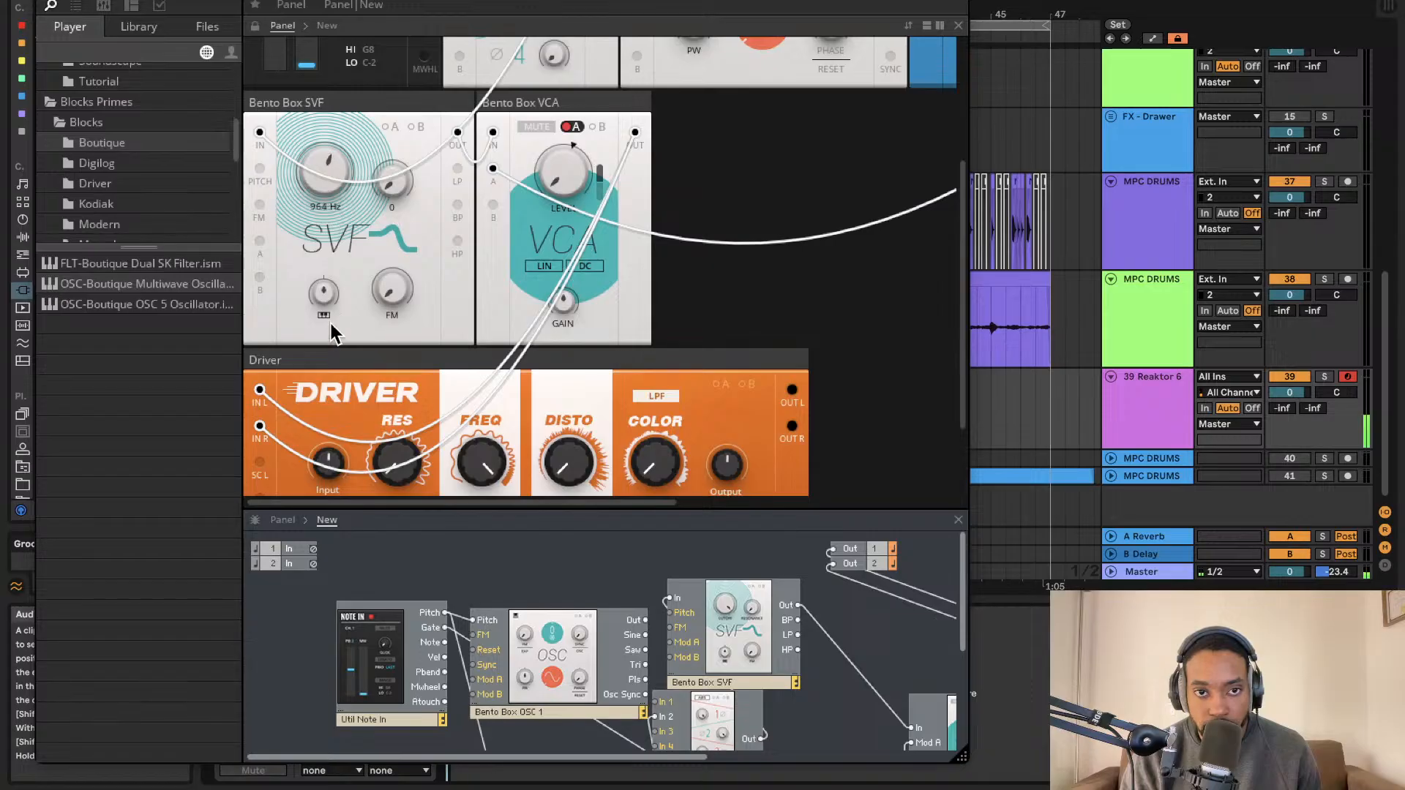
{"action": "left_click_drag", "start_coordinate": [420, 446], "coordinate": [424, 428]}
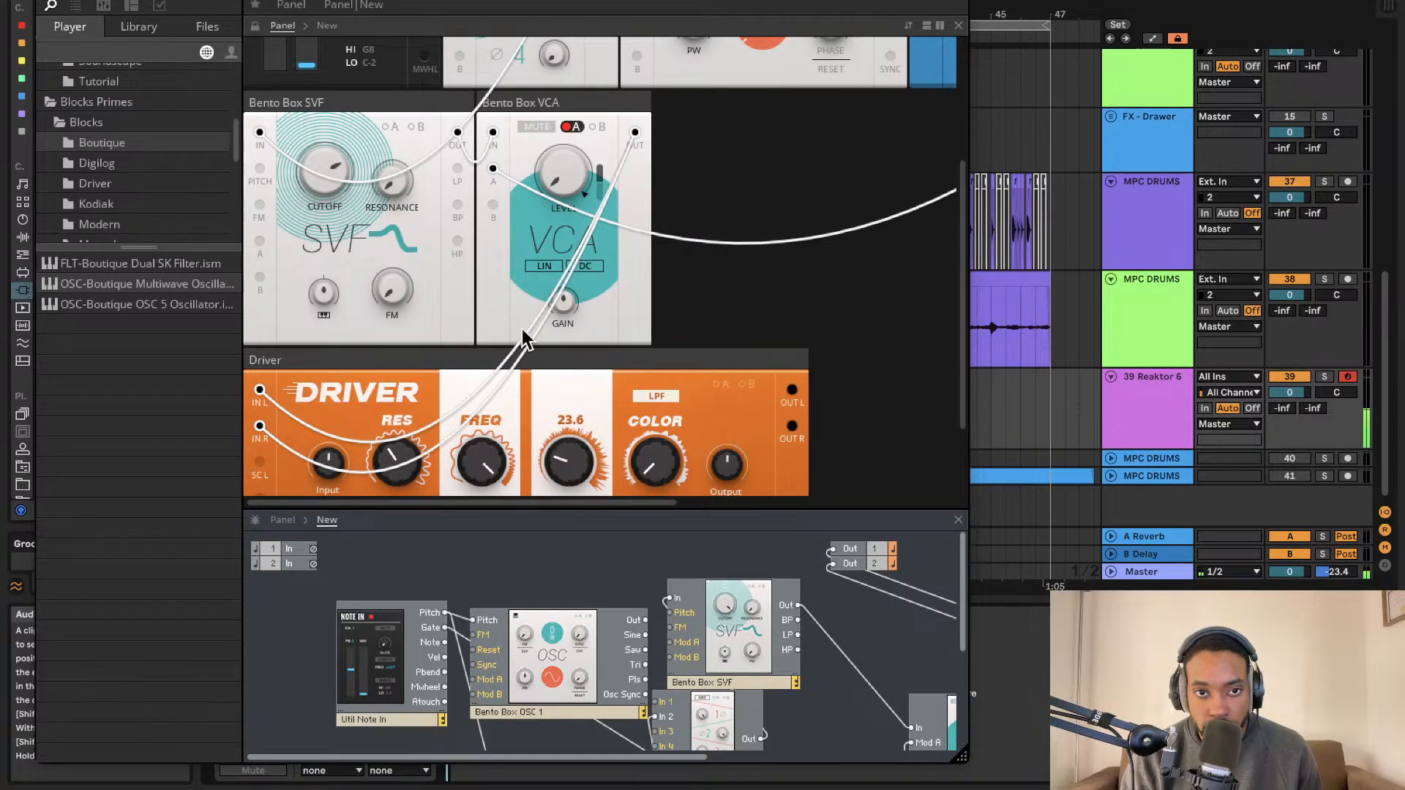
Set Bento Box OSC 1's coarse pitch to -13.
{"action": "scroll", "coordinate": [504, 260], "scroll_direction": "up", "scroll_amount": 3}
{"action": "left_click_drag", "start_coordinate": [759, 117], "coordinate": [736, 275]}
{"action": "scroll", "coordinate": [730, 121], "scroll_direction": "up", "scroll_amount": 1}
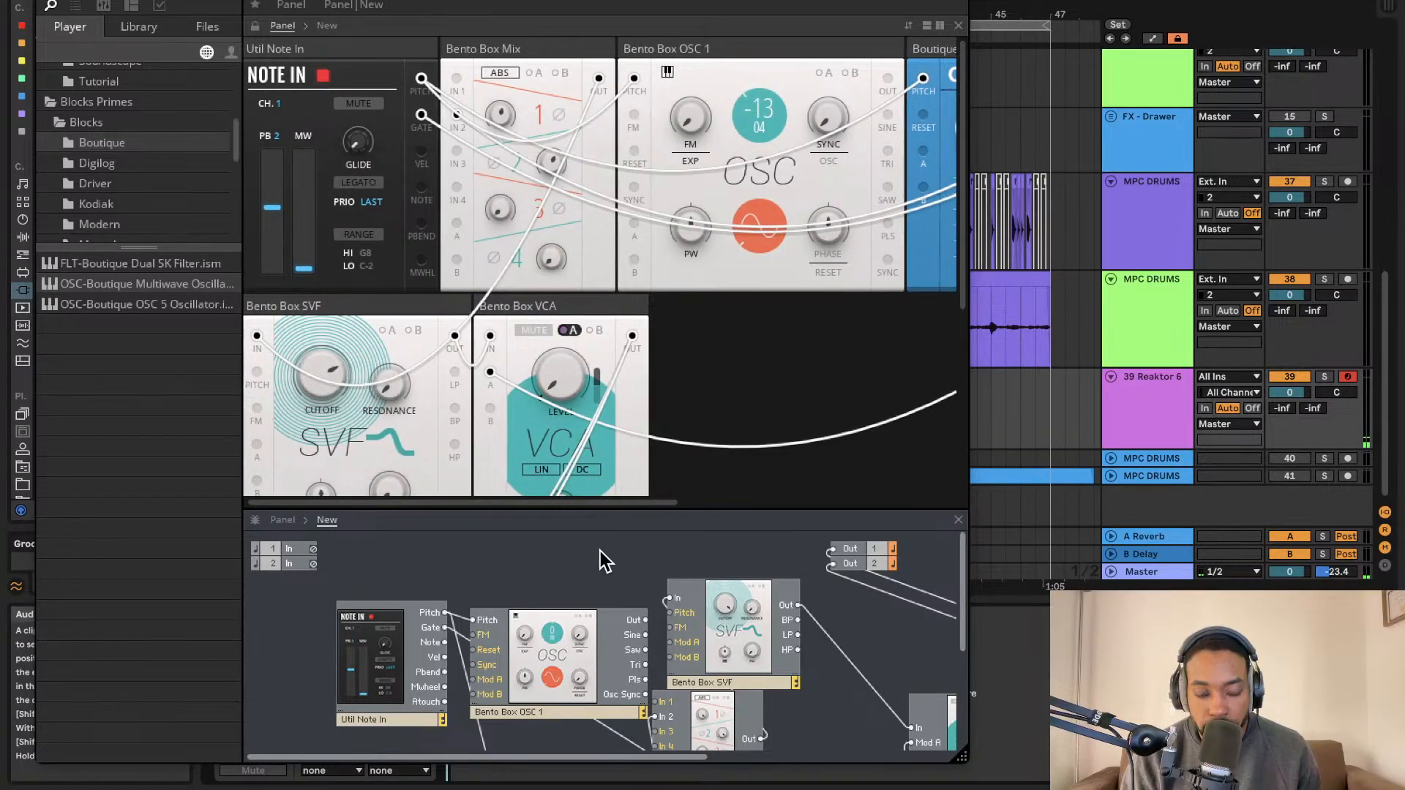
Enlarge the structure view, shift Bento Box OSC 1 toward Note In and connect its Out to Bento Box Mix In 1.
{"action": "left_click_drag", "start_coordinate": [609, 512], "coordinate": [616, 247]}
{"action": "left_click", "coordinate": [610, 395]}
{"action": "left_click_drag", "start_coordinate": [626, 389], "coordinate": [656, 437]}
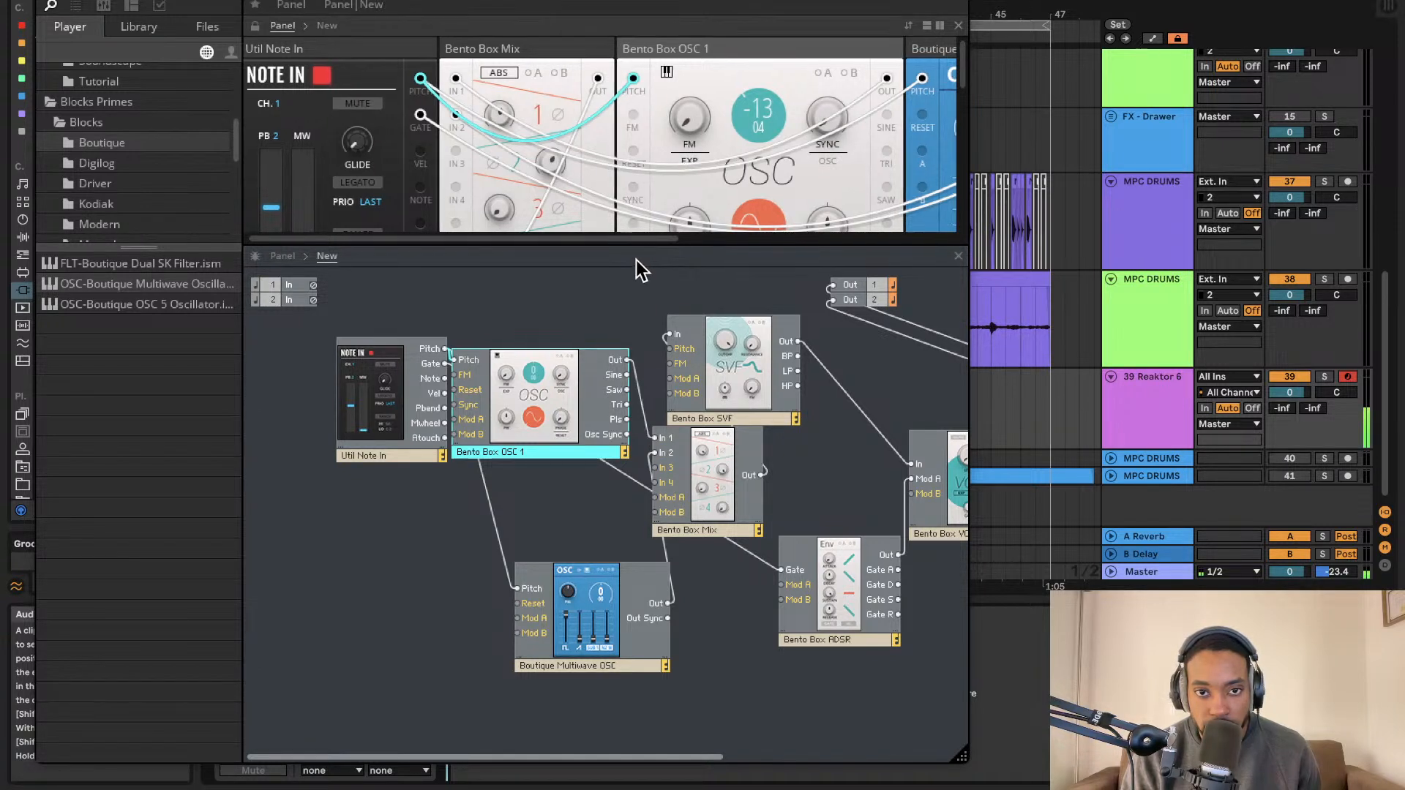
Set Bento Box OSC 1's coarse pitch to 0 and adjust the channel levels in Bento Box Mix.
{"action": "scroll", "coordinate": [654, 212], "scroll_direction": "right", "scroll_amount": 2}
{"action": "left_click_drag", "start_coordinate": [739, 108], "coordinate": [740, 6]}
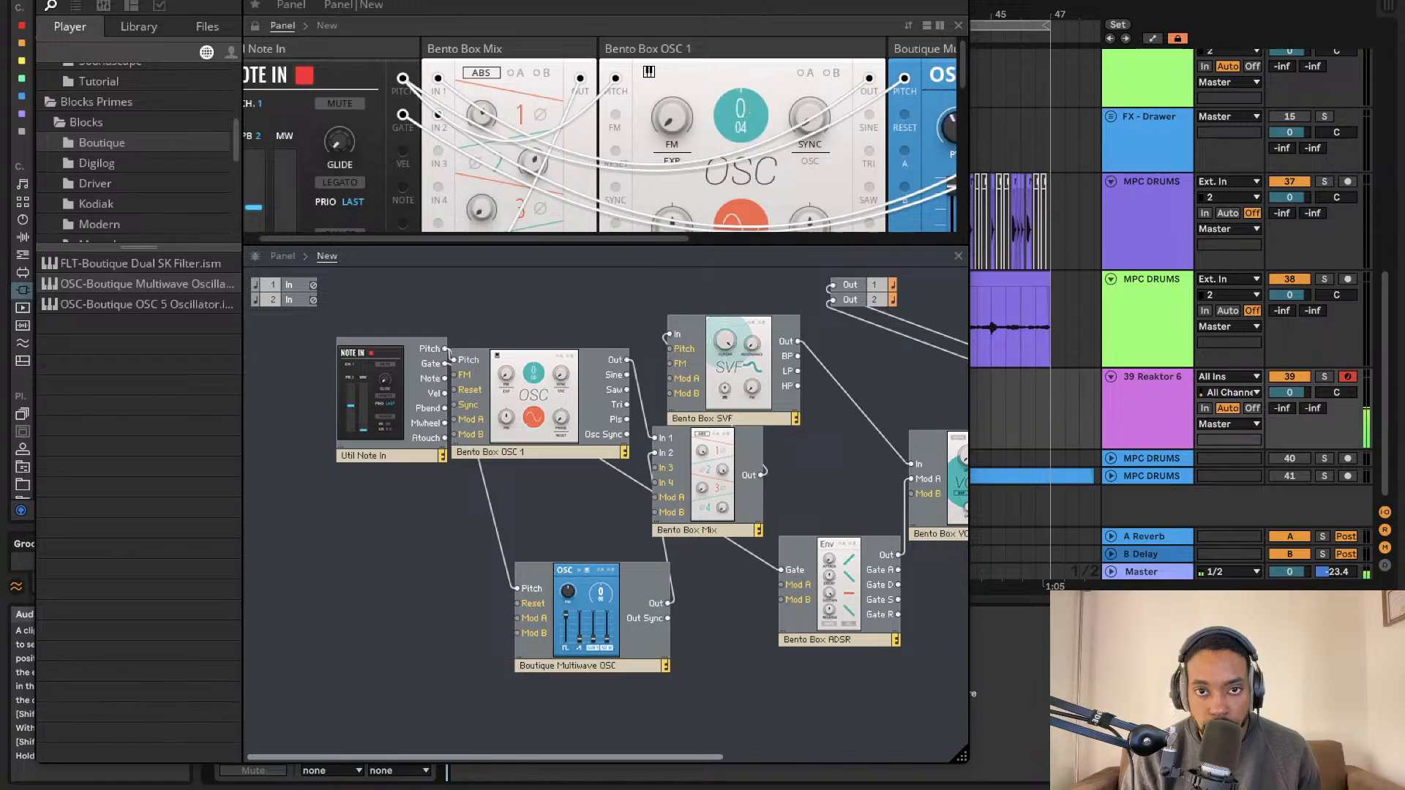
{"action": "left_click_drag", "start_coordinate": [524, 204], "coordinate": [520, 230]}
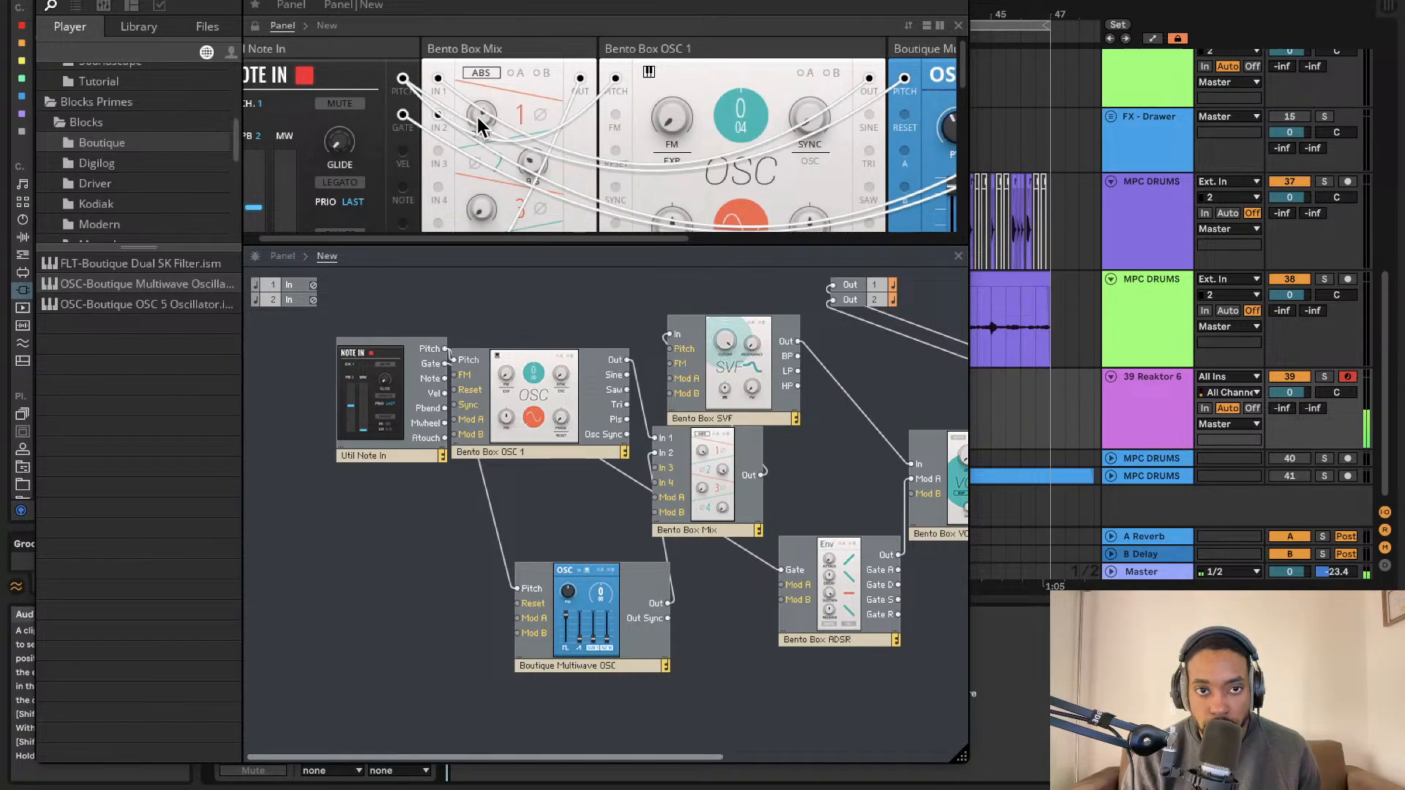
{"action": "left_click_drag", "start_coordinate": [485, 125], "coordinate": [492, 48]}
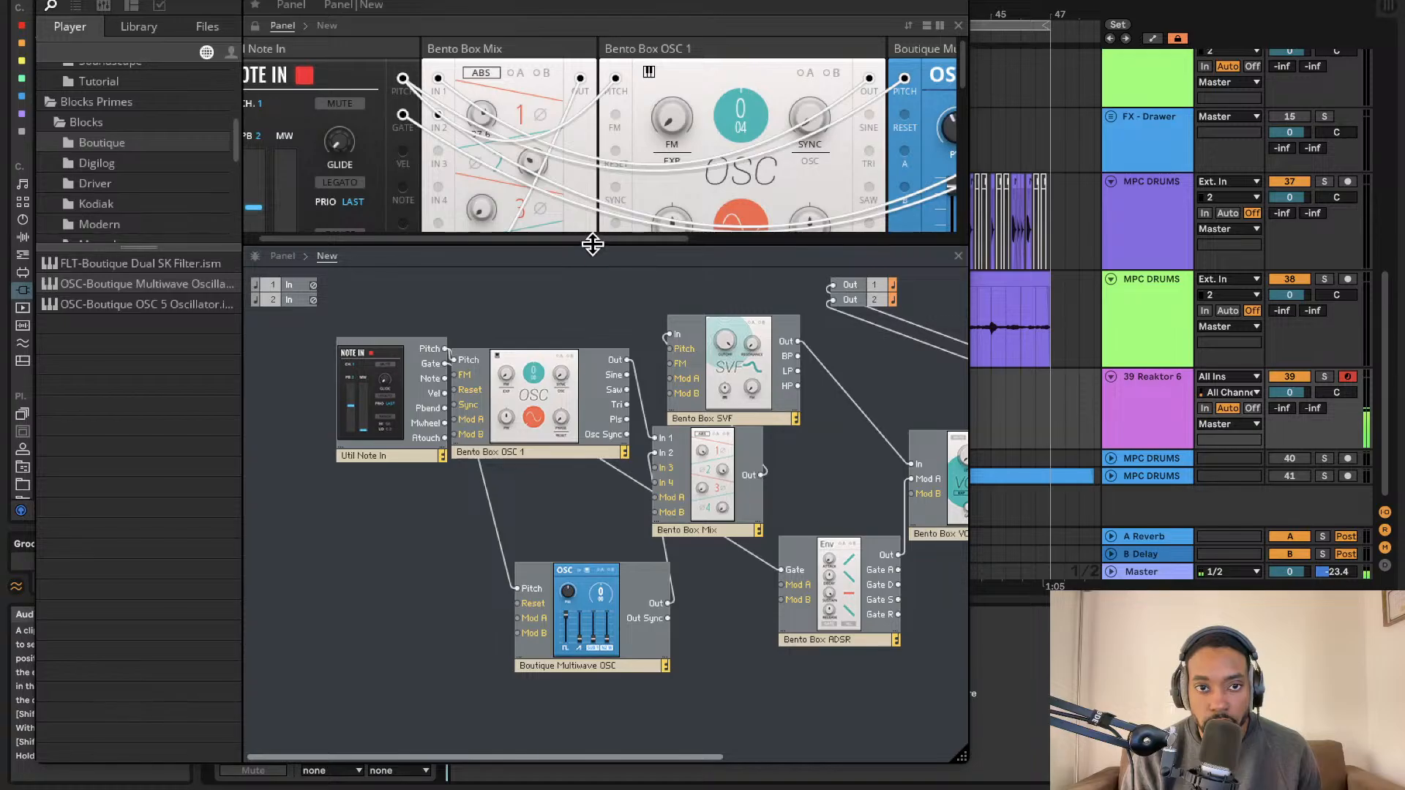
Enlarge the panel view and set the Multiwave OSC's saw level to 17.1, sub level to 55.6 and noise level to 11.0.
{"action": "left_click_drag", "start_coordinate": [591, 244], "coordinate": [592, 412]}
{"action": "scroll", "coordinate": [600, 265], "scroll_direction": "right", "scroll_amount": 5}
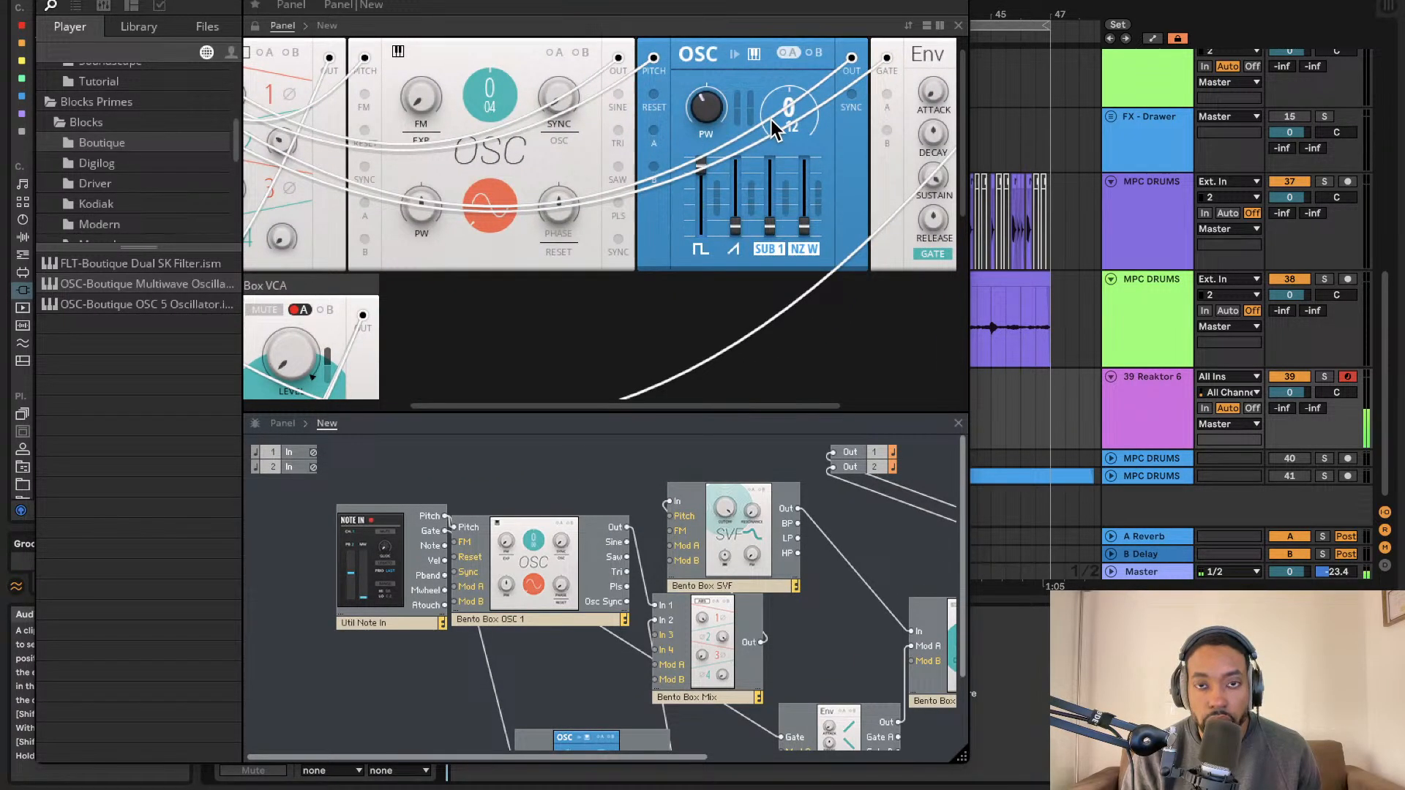
{"action": "left_click_drag", "start_coordinate": [737, 222], "coordinate": [744, 97]}
{"action": "left_click_drag", "start_coordinate": [768, 227], "coordinate": [777, 58]}
{"action": "left_click_drag", "start_coordinate": [735, 192], "coordinate": [818, 151]}
{"action": "left_click_drag", "start_coordinate": [803, 207], "coordinate": [827, 11]}
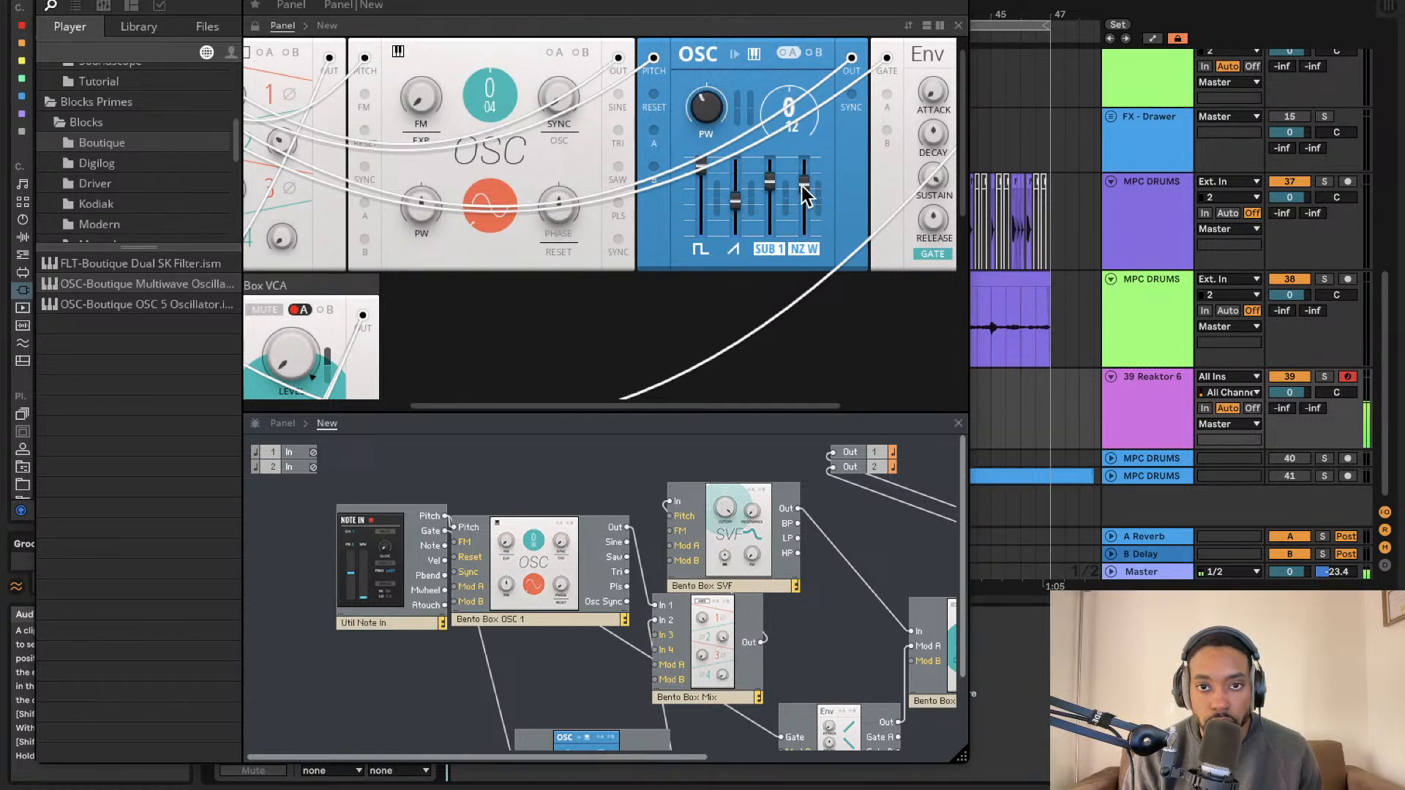
{"action": "left_click_drag", "start_coordinate": [802, 186], "coordinate": [801, 250]}
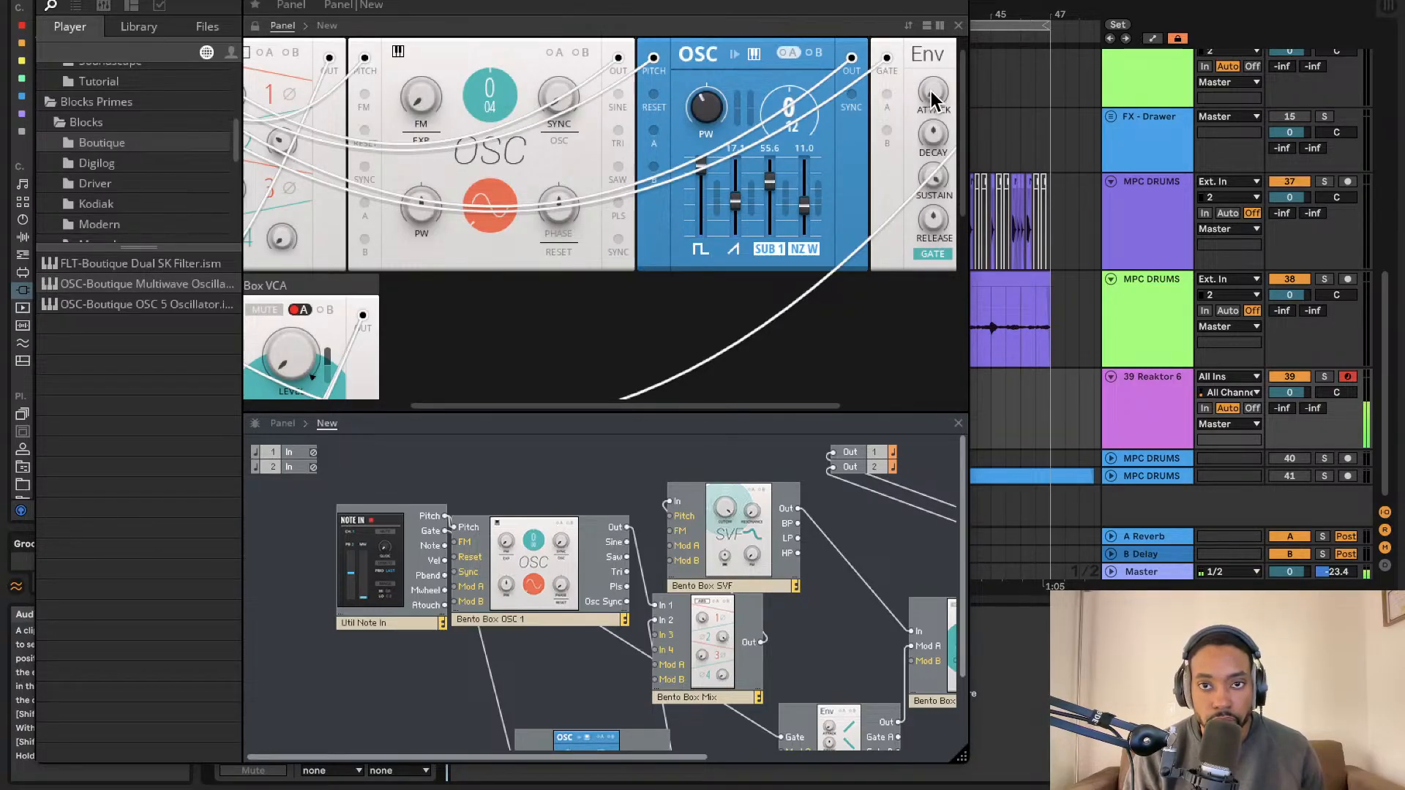
Raise the cutoff of the Bento Box SVF filter.
{"action": "scroll", "coordinate": [543, 193], "scroll_direction": "left", "scroll_amount": 4}
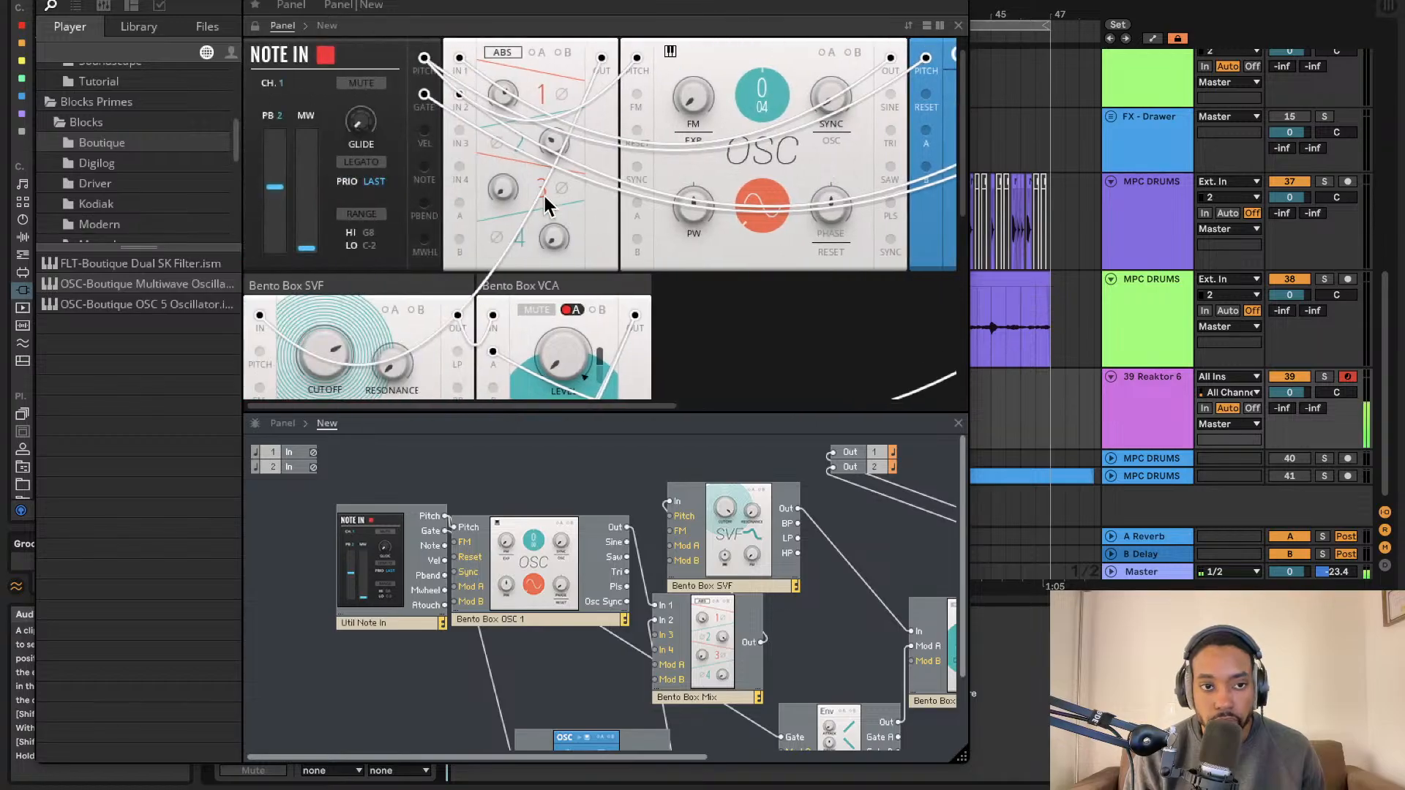
{"action": "scroll", "coordinate": [329, 405], "scroll_direction": "up", "scroll_amount": 1}
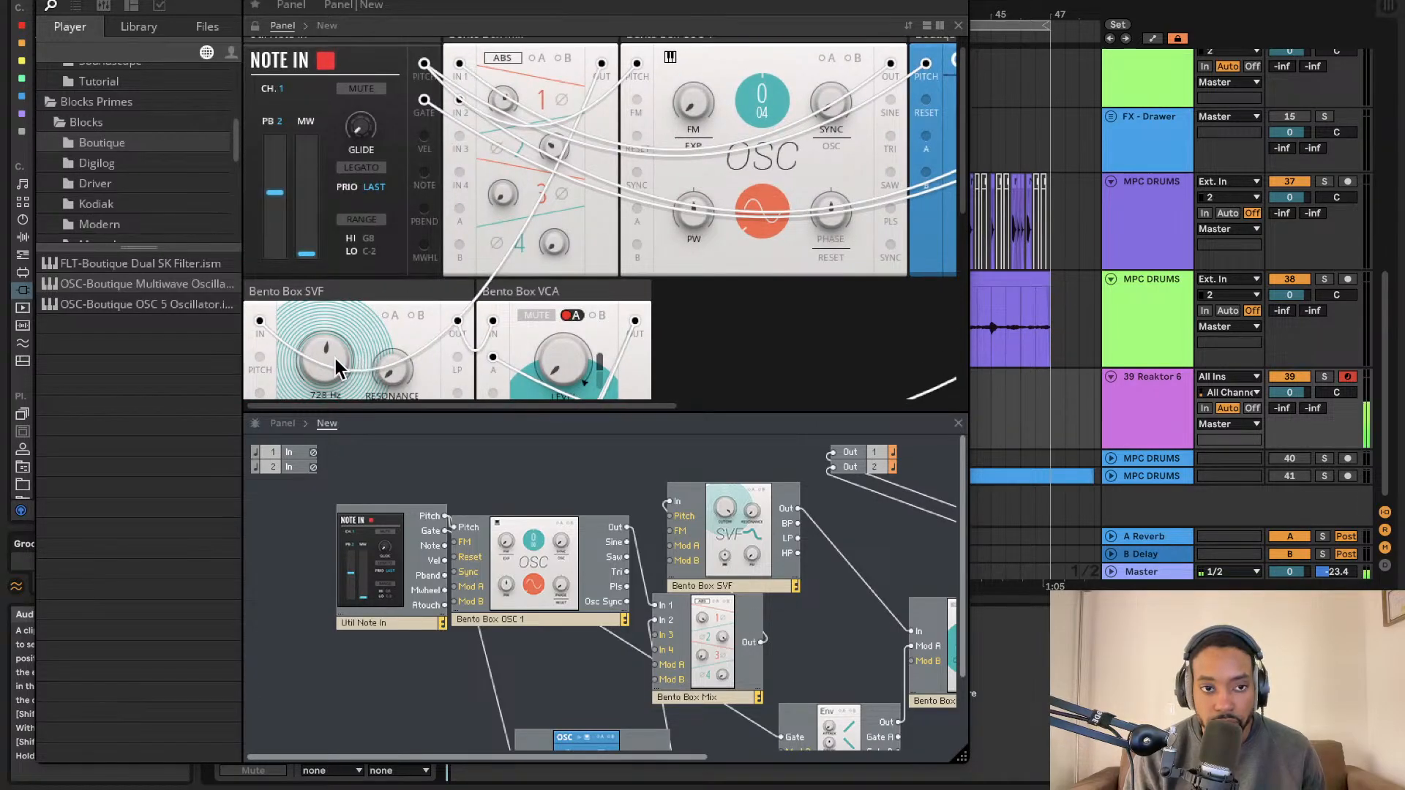
{"action": "left_click_drag", "start_coordinate": [335, 359], "coordinate": [350, 226]}
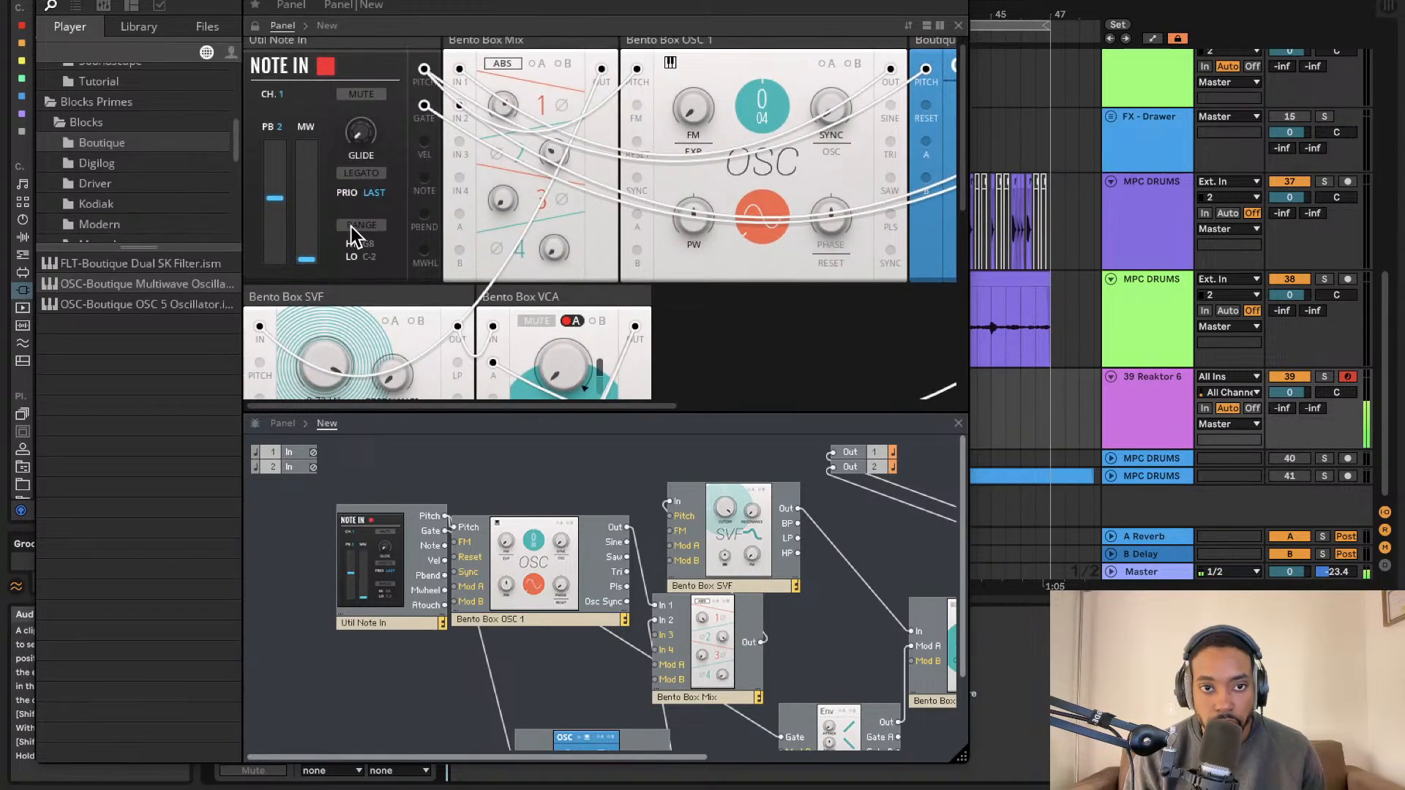
Set the Bento Box ADSR's sustain to 56.2 and adjust its decay and release.
{"action": "scroll", "coordinate": [510, 168], "scroll_direction": "right", "scroll_amount": 7}
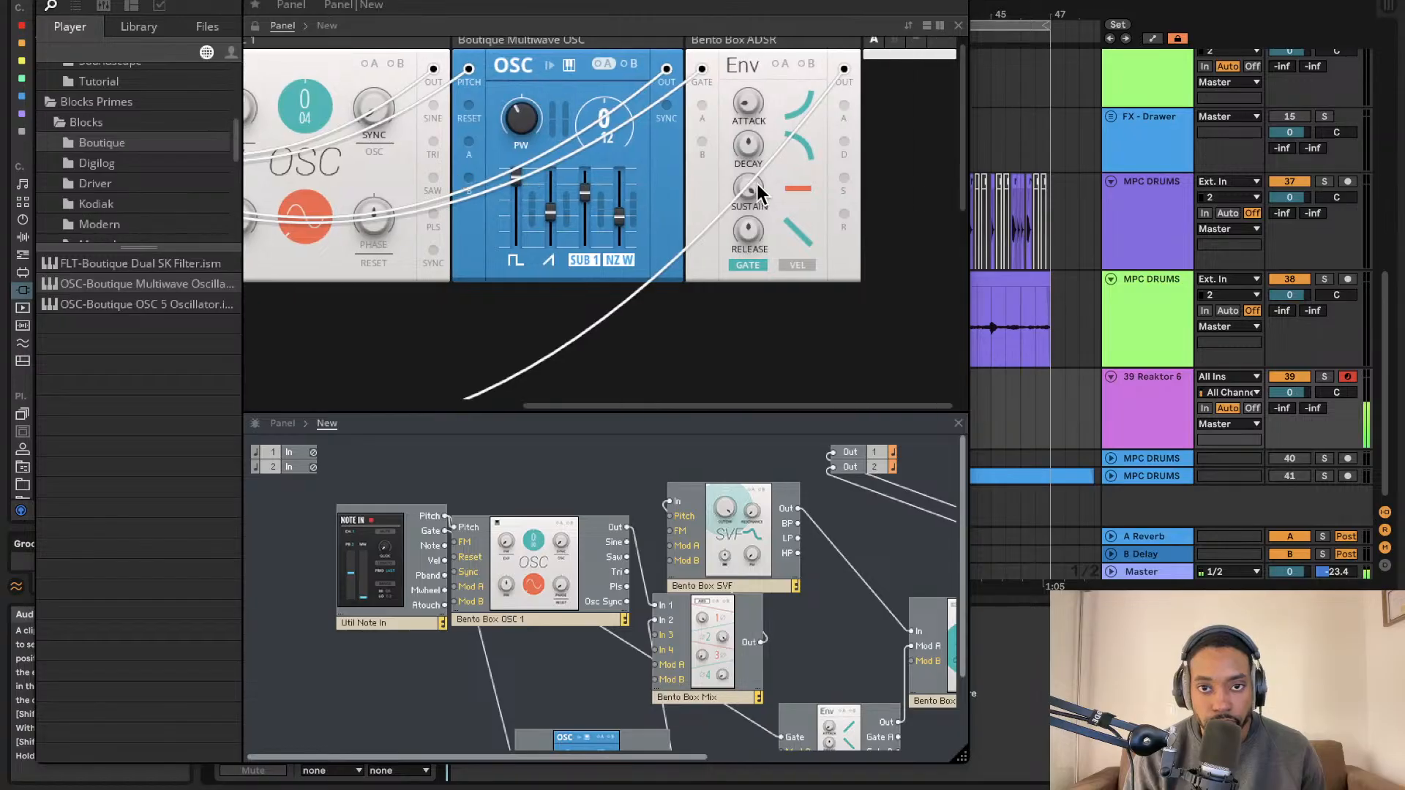
{"action": "left_click_drag", "start_coordinate": [750, 228], "coordinate": [747, 284]}
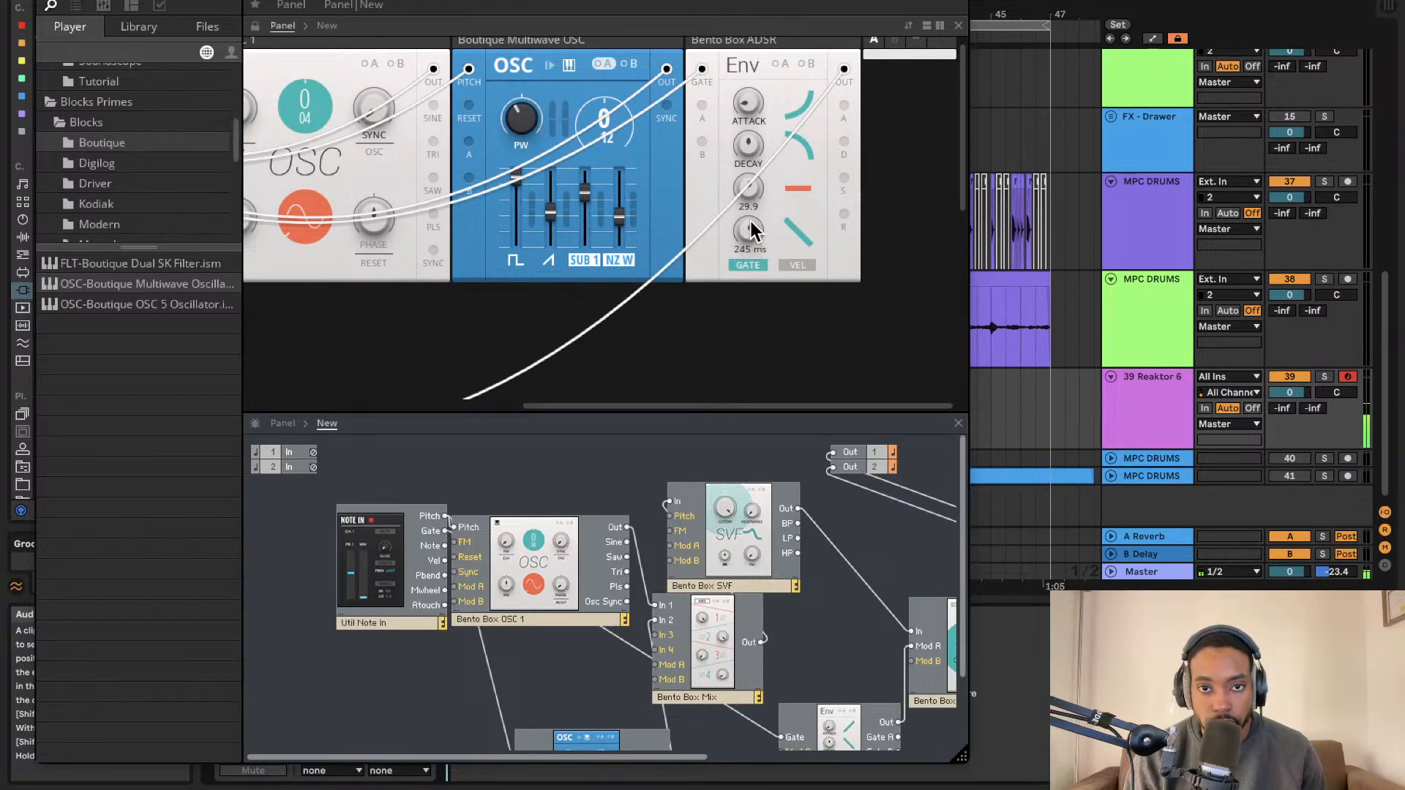
{"action": "left_click_drag", "start_coordinate": [755, 159], "coordinate": [755, 152]}
{"action": "left_click_drag", "start_coordinate": [749, 221], "coordinate": [753, 178]}
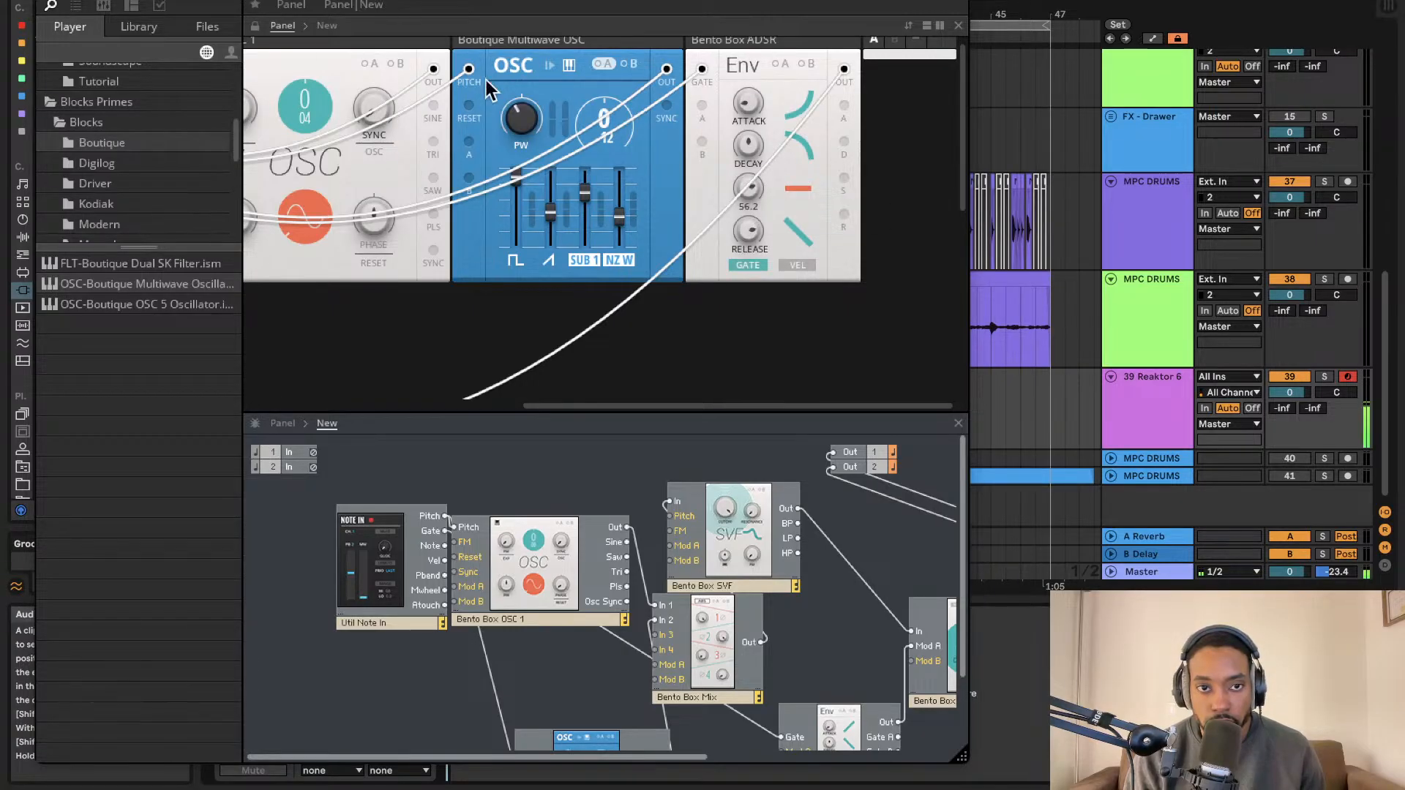
Close the Reaktor window, run the arrangement while playing notes and capture them as a MIDI clip on the Reaktor 6 track.
{"action": "key", "text": "super+w"}
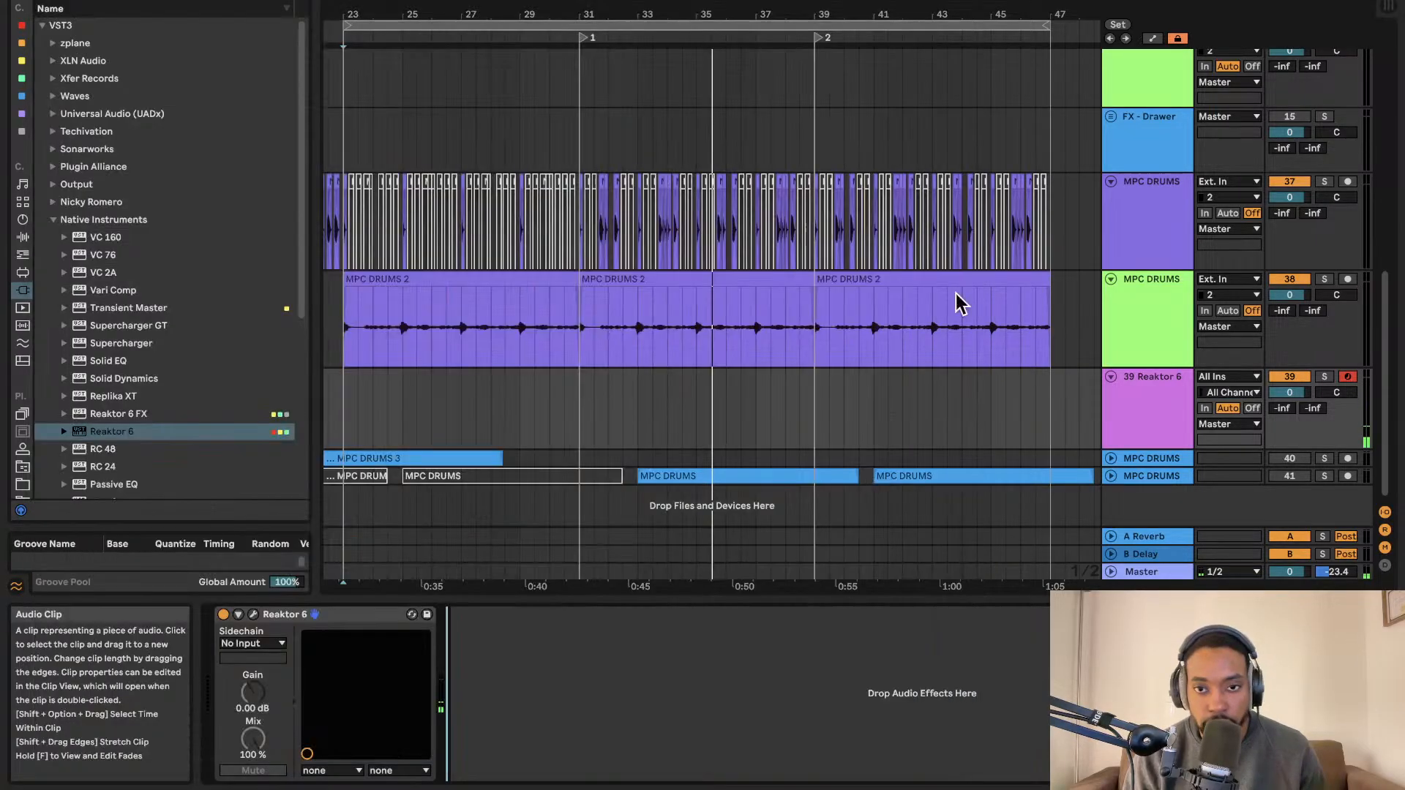
{"action": "key", "text": "space"}
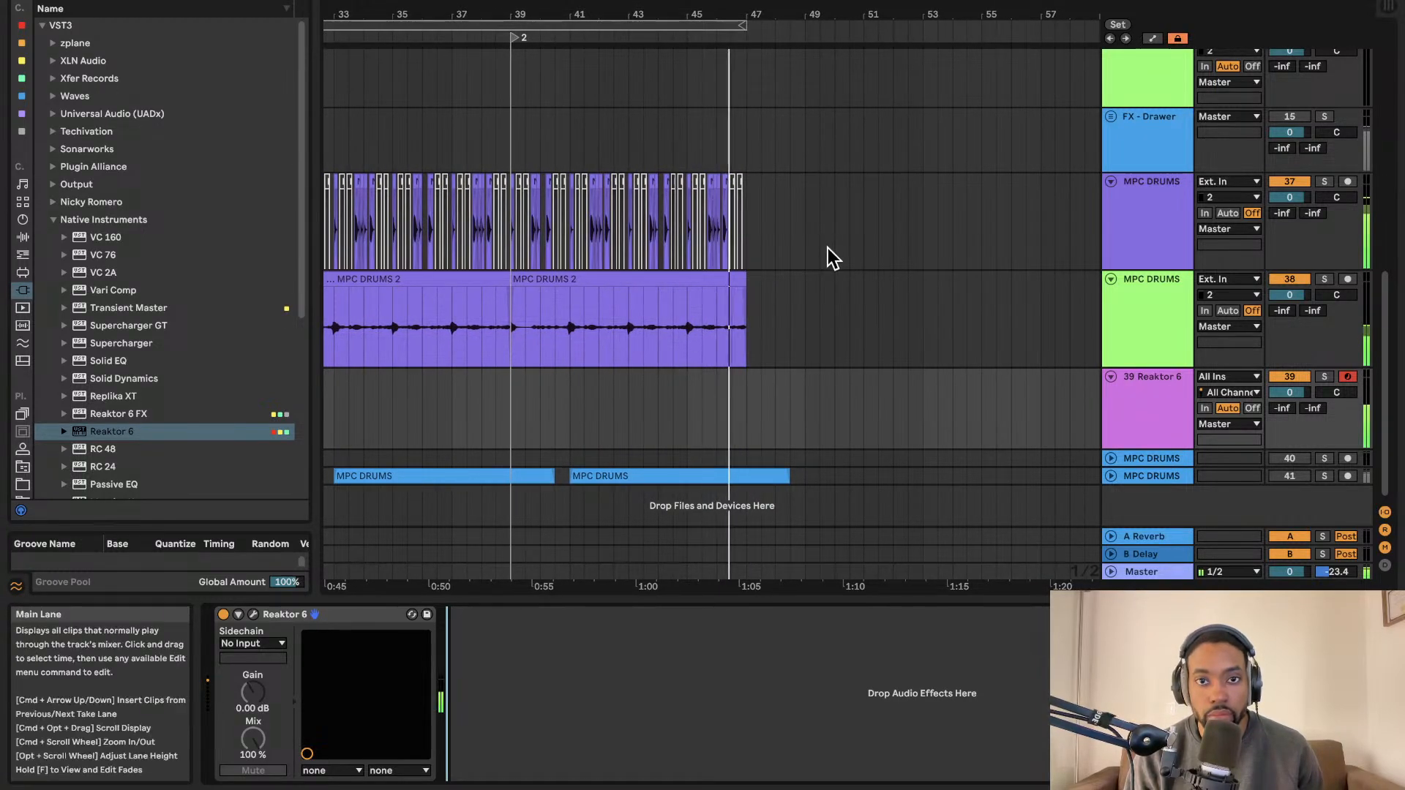
{"action": "left_click", "coordinate": [783, 227]}
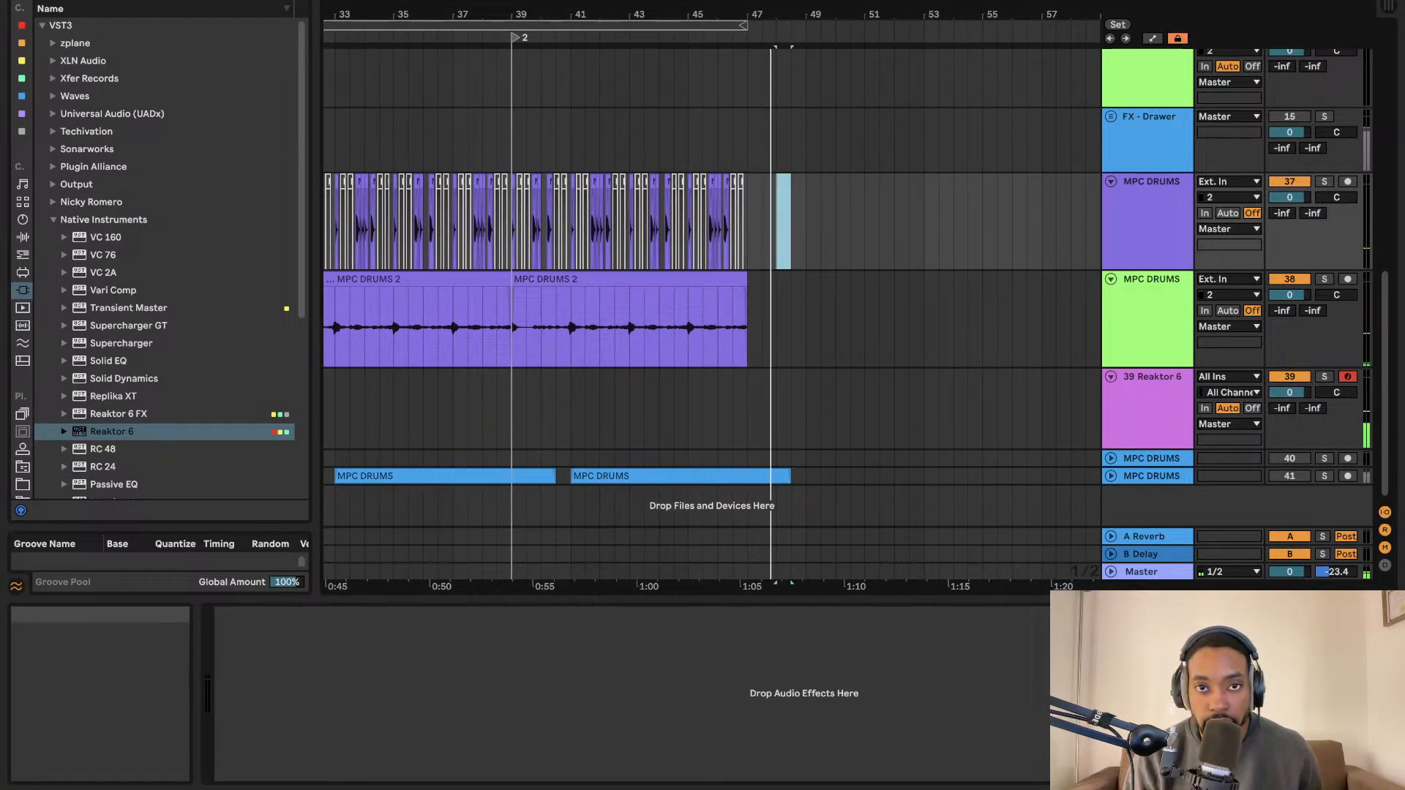
{"action": "left_click", "coordinate": [721, 1]}
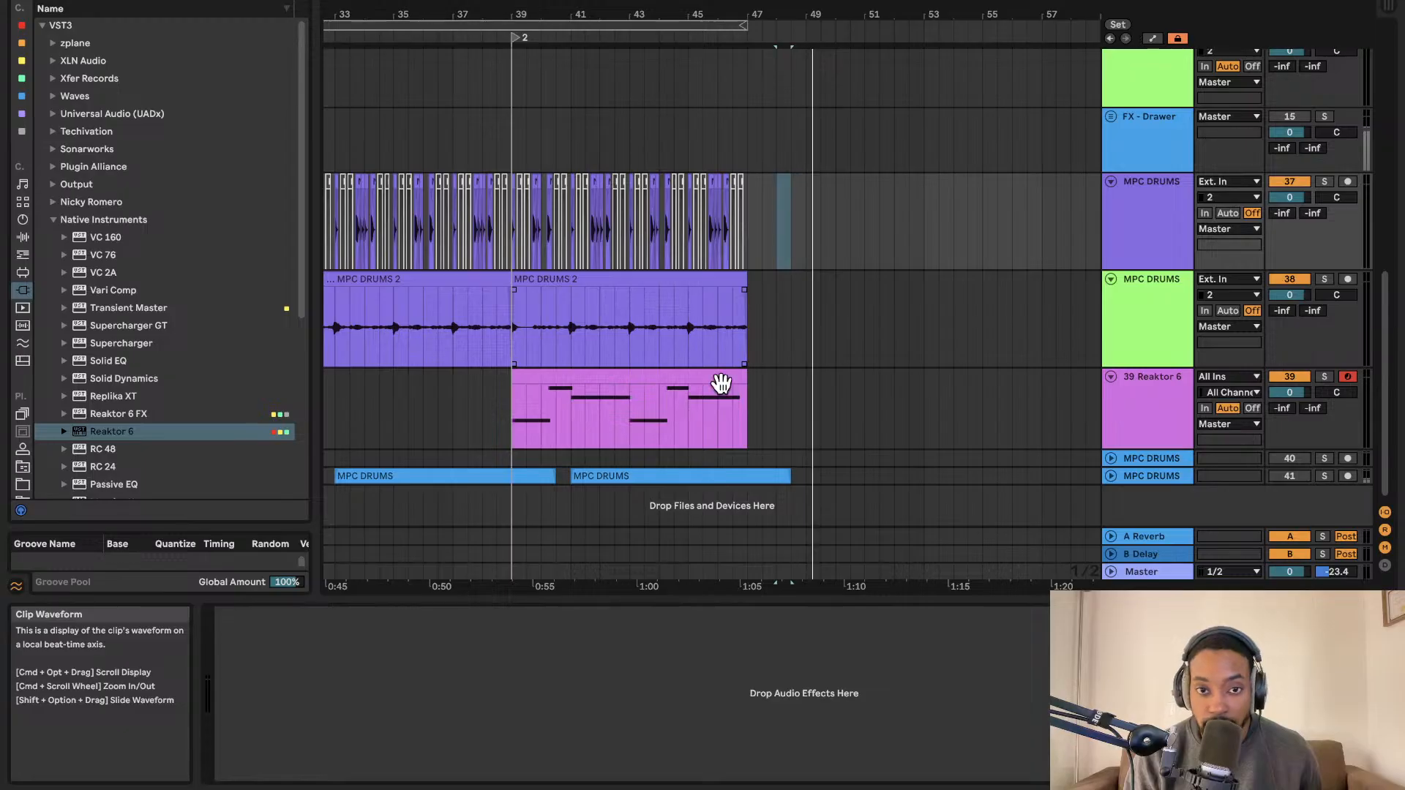
Loop playback over the captured MIDI clip from bar 39 to 47 and play it with the drums.
{"action": "key", "text": "space"}
{"action": "left_click", "coordinate": [578, 381]}
{"action": "key", "text": "space"}
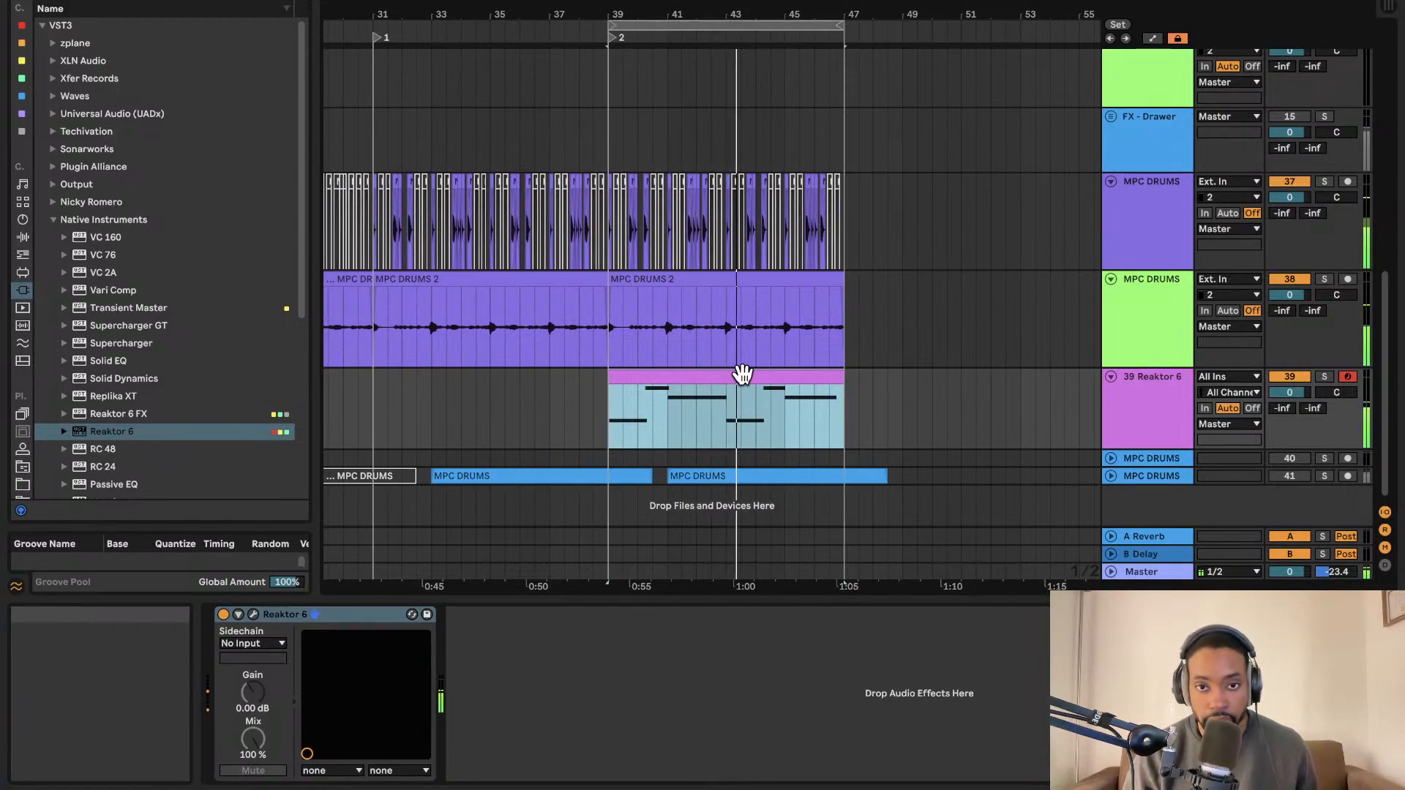
{"action": "key", "text": "super+l"}
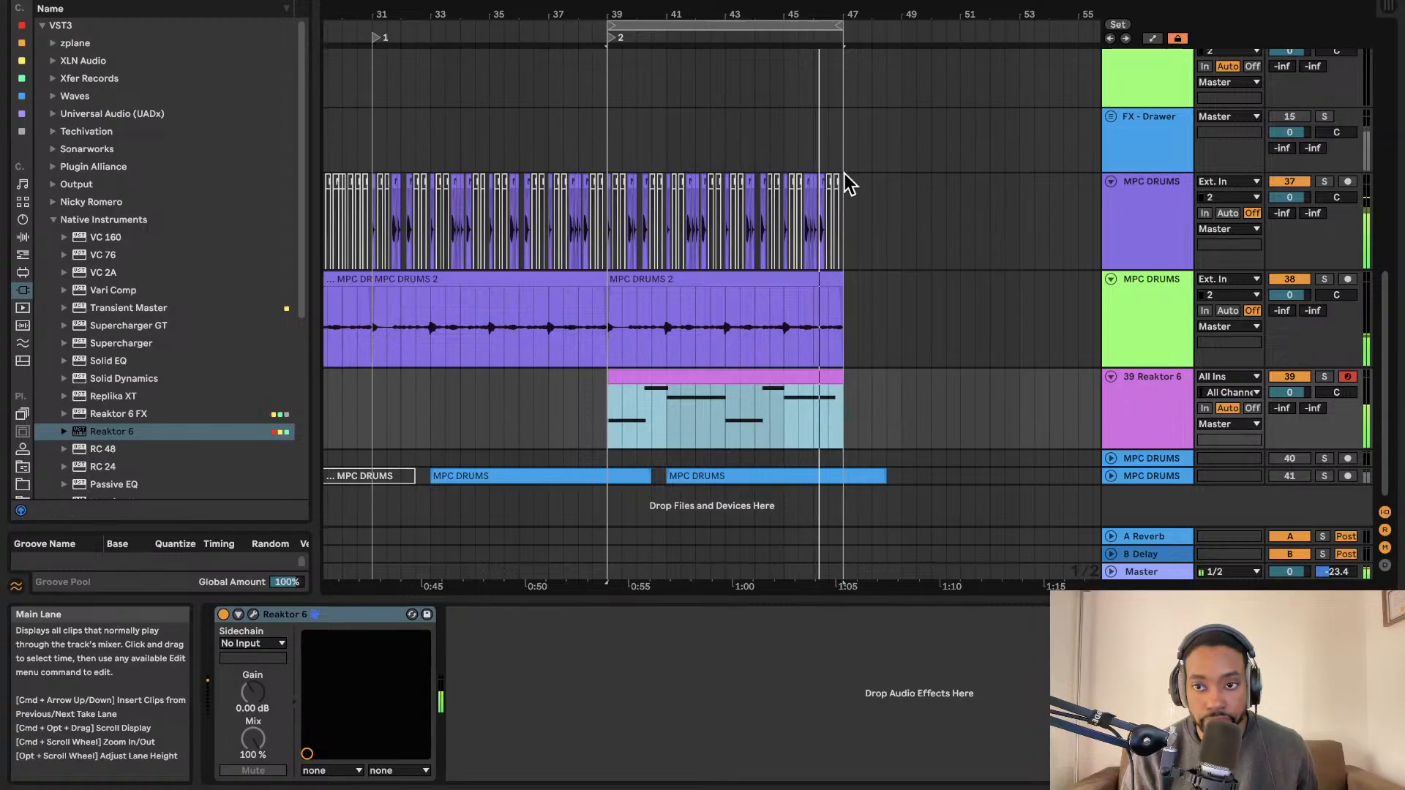
Open the Reaktor 6 window to check the patch during loop playback and close it again.
{"action": "left_click", "coordinate": [253, 615]}
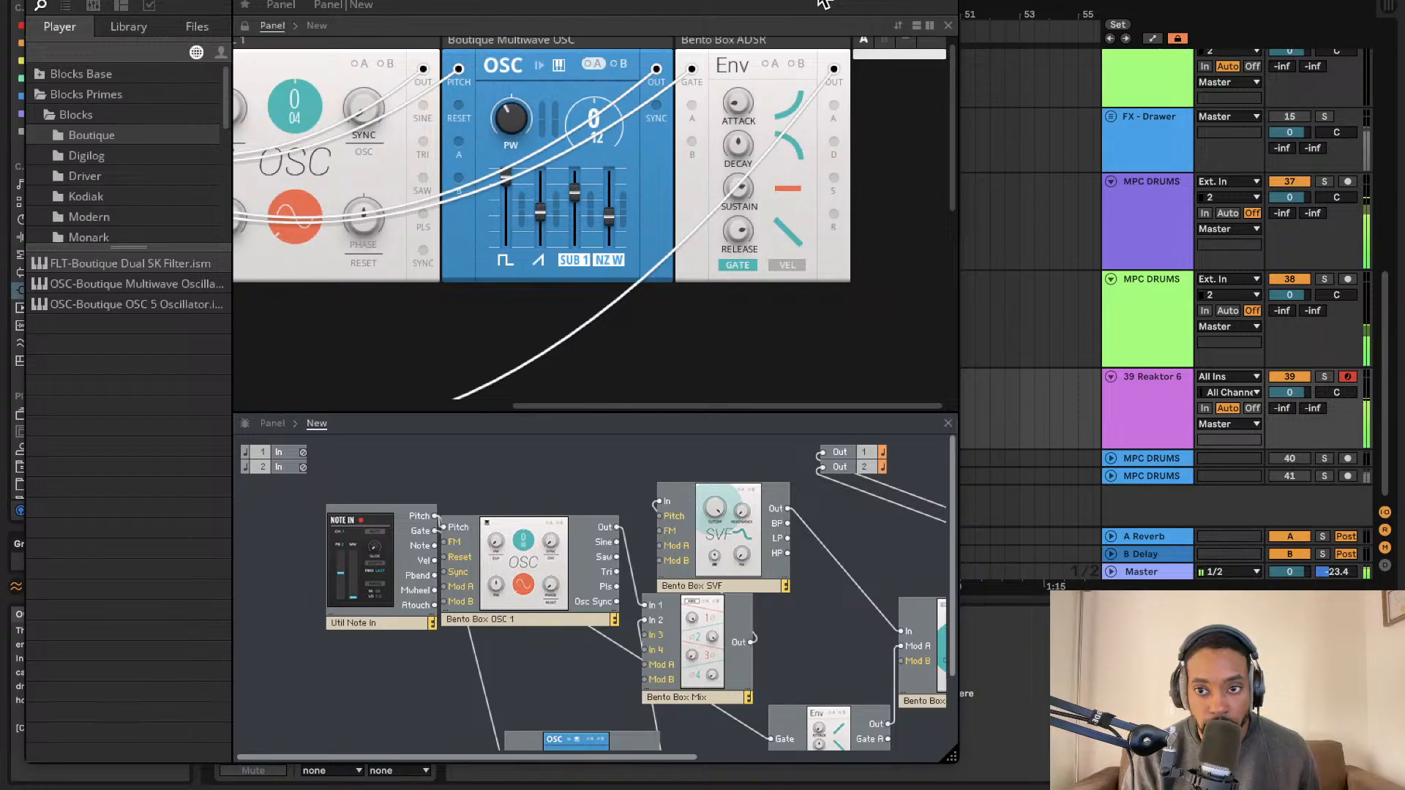
{"action": "left_click", "coordinate": [946, 2]}
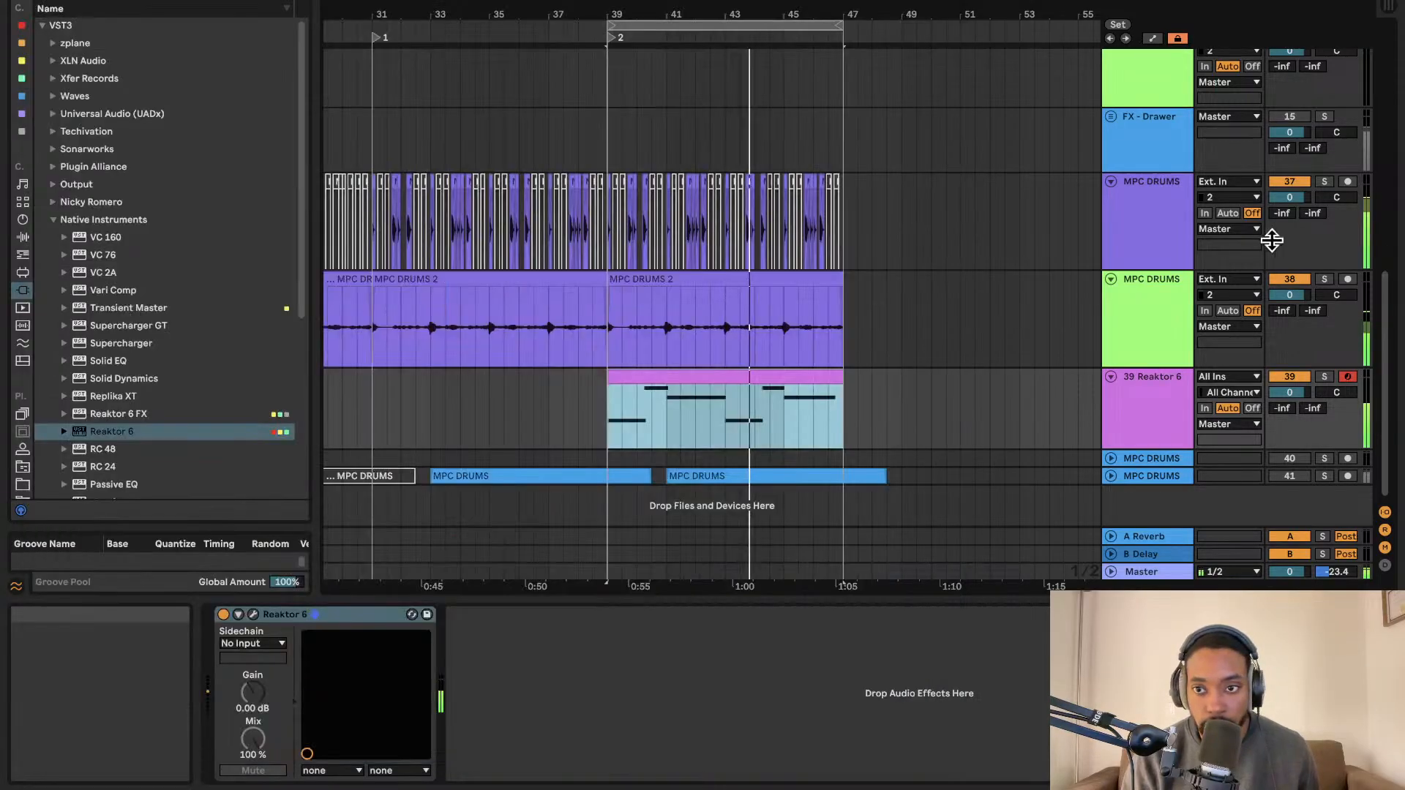
Lower the Reaktor 6 track's volume to -2.3 dB and select MPC DRUMS track 37.
{"action": "left_click_drag", "start_coordinate": [1289, 392], "coordinate": [1289, 401]}
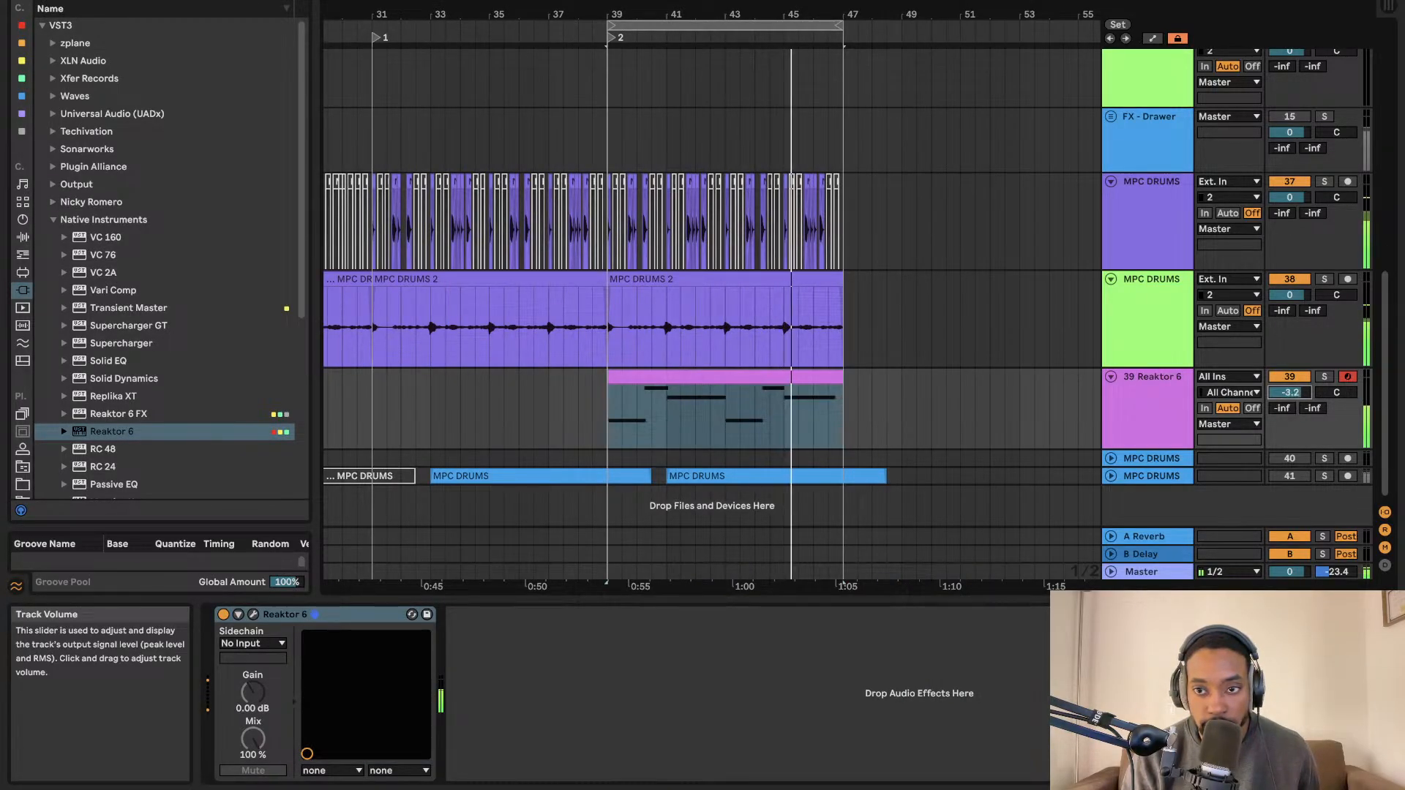
{"action": "left_click", "coordinate": [1147, 223]}
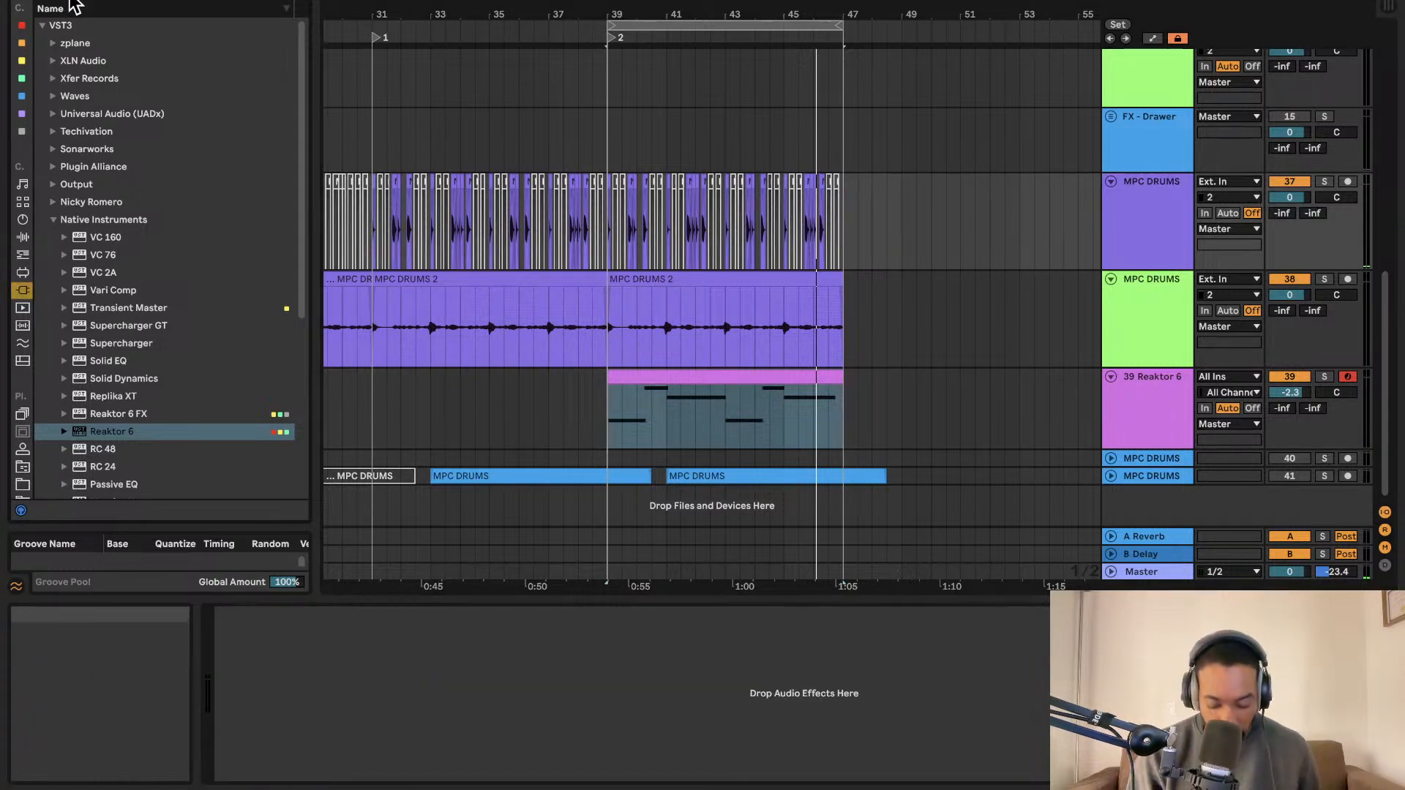
{"action": "type", "text": "rc-20"}
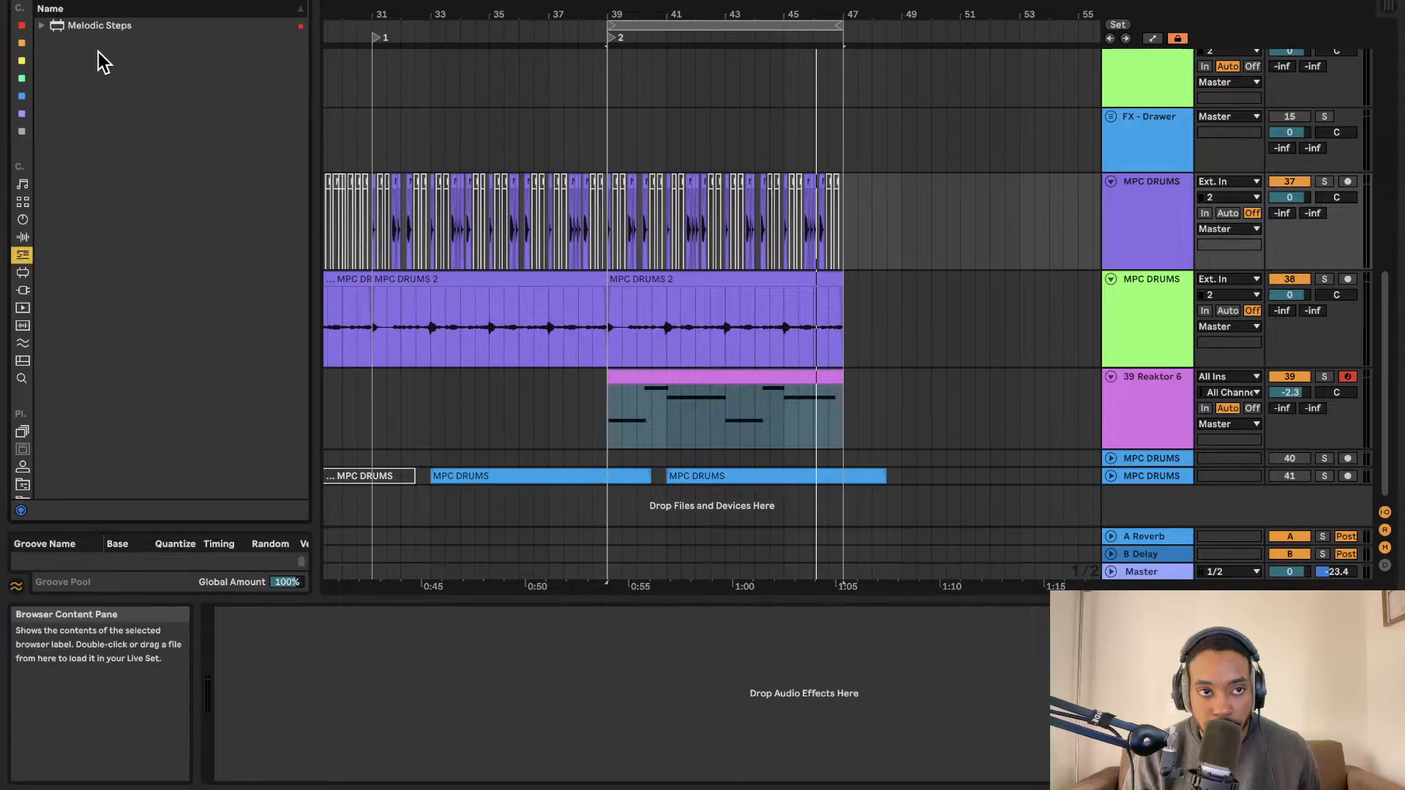
{"action": "left_click", "coordinate": [299, 0]}
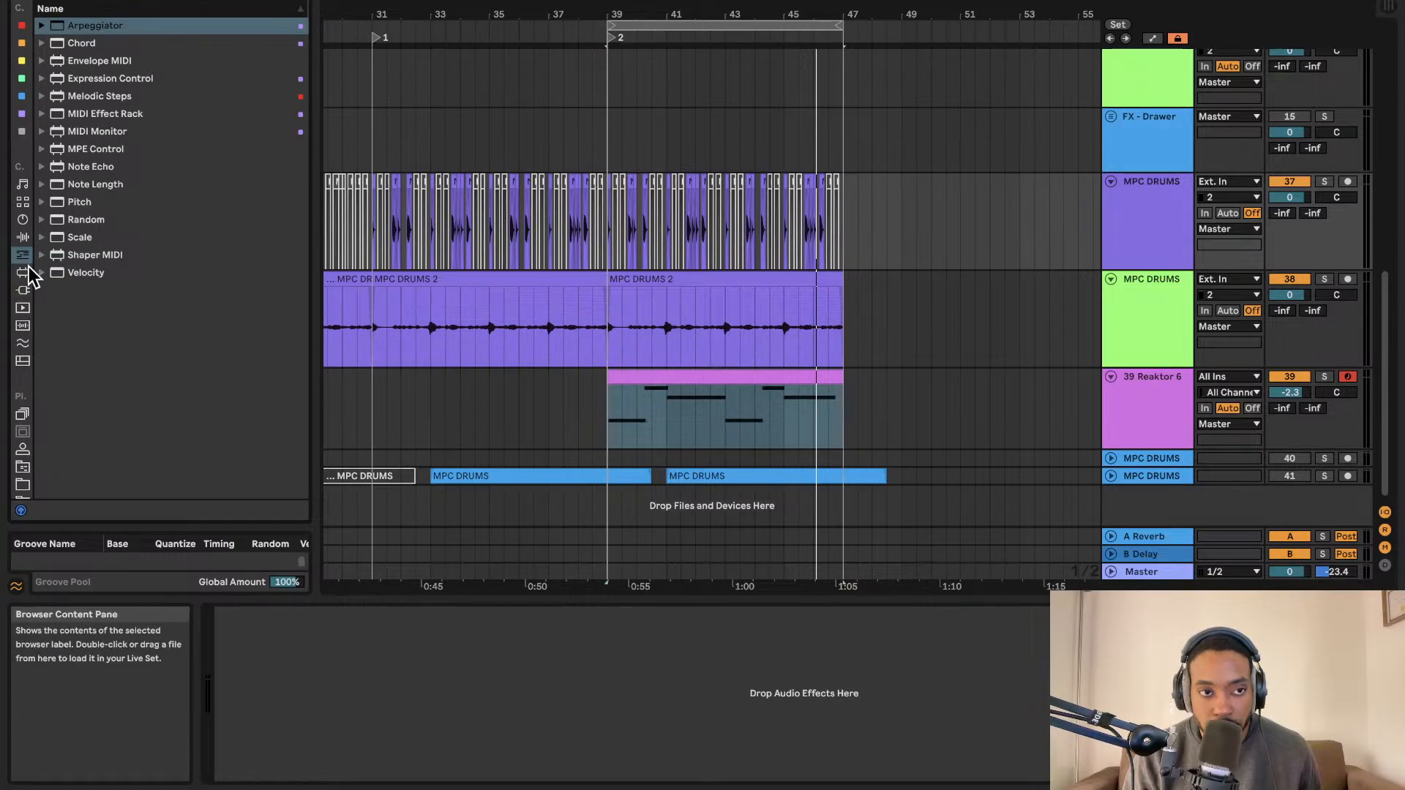
{"action": "left_click", "coordinate": [20, 290]}
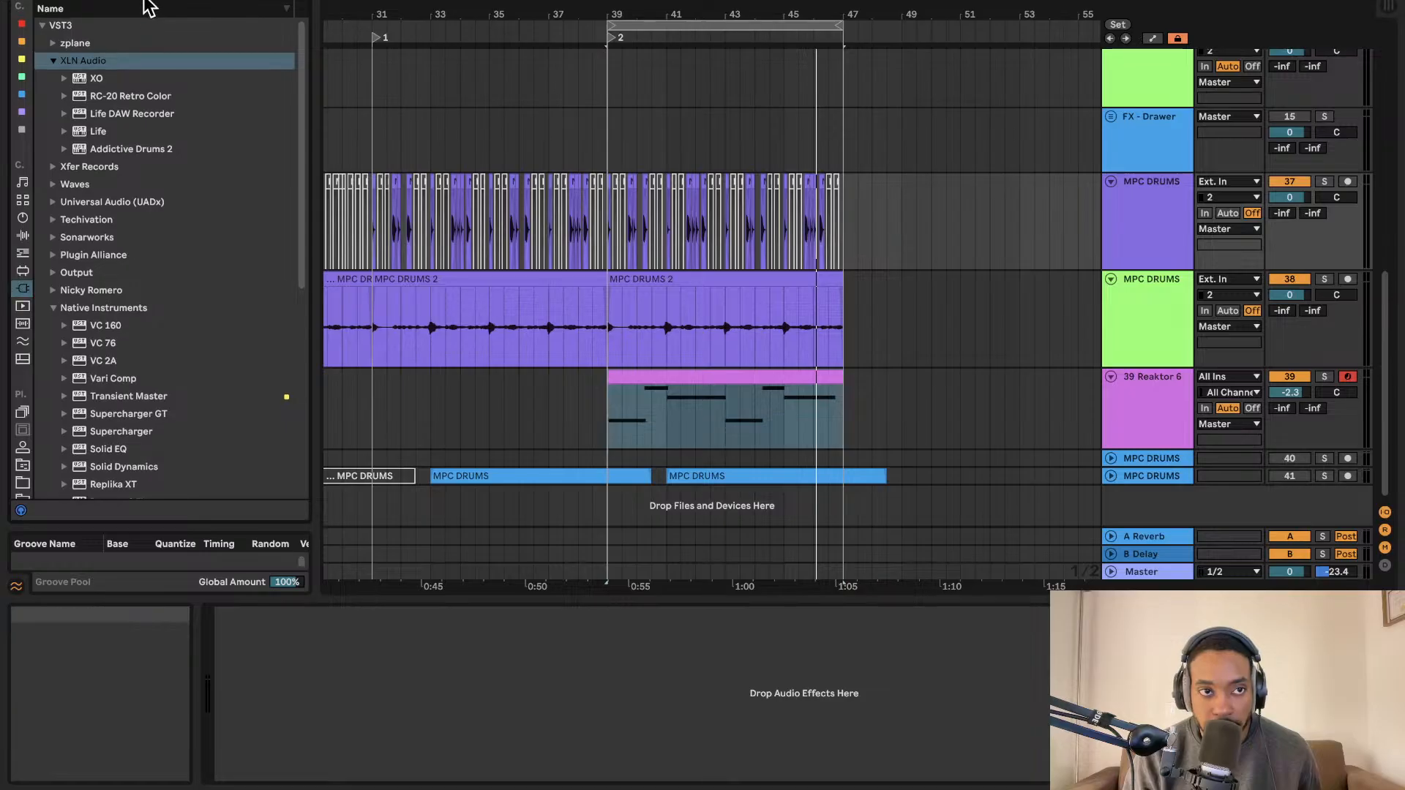
{"action": "type", "text": "add"}
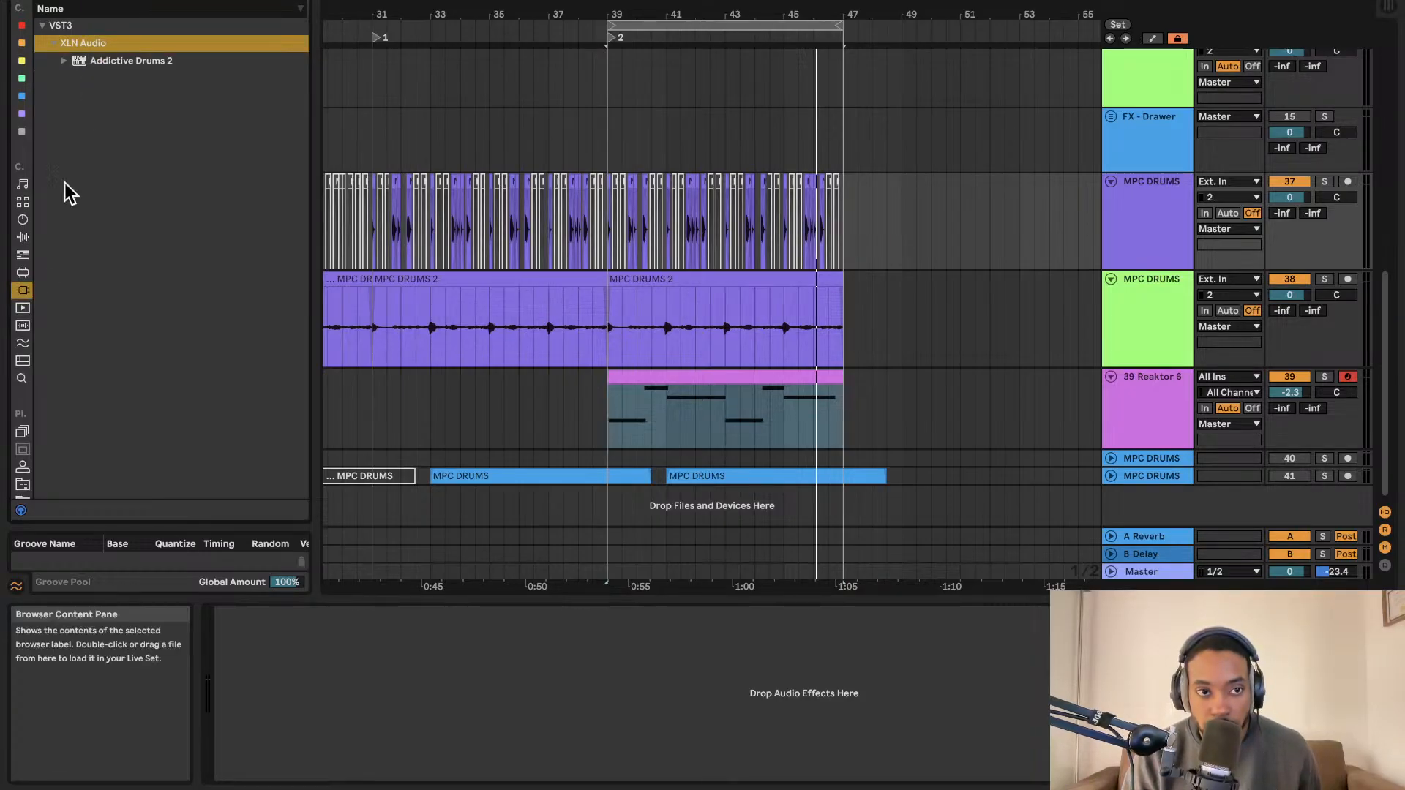
Find Drum Buss among the Drive & Color audio effects and add it to MPC DRUMS track 37.
{"action": "left_click", "coordinate": [22, 203]}
{"action": "left_click", "coordinate": [21, 220]}
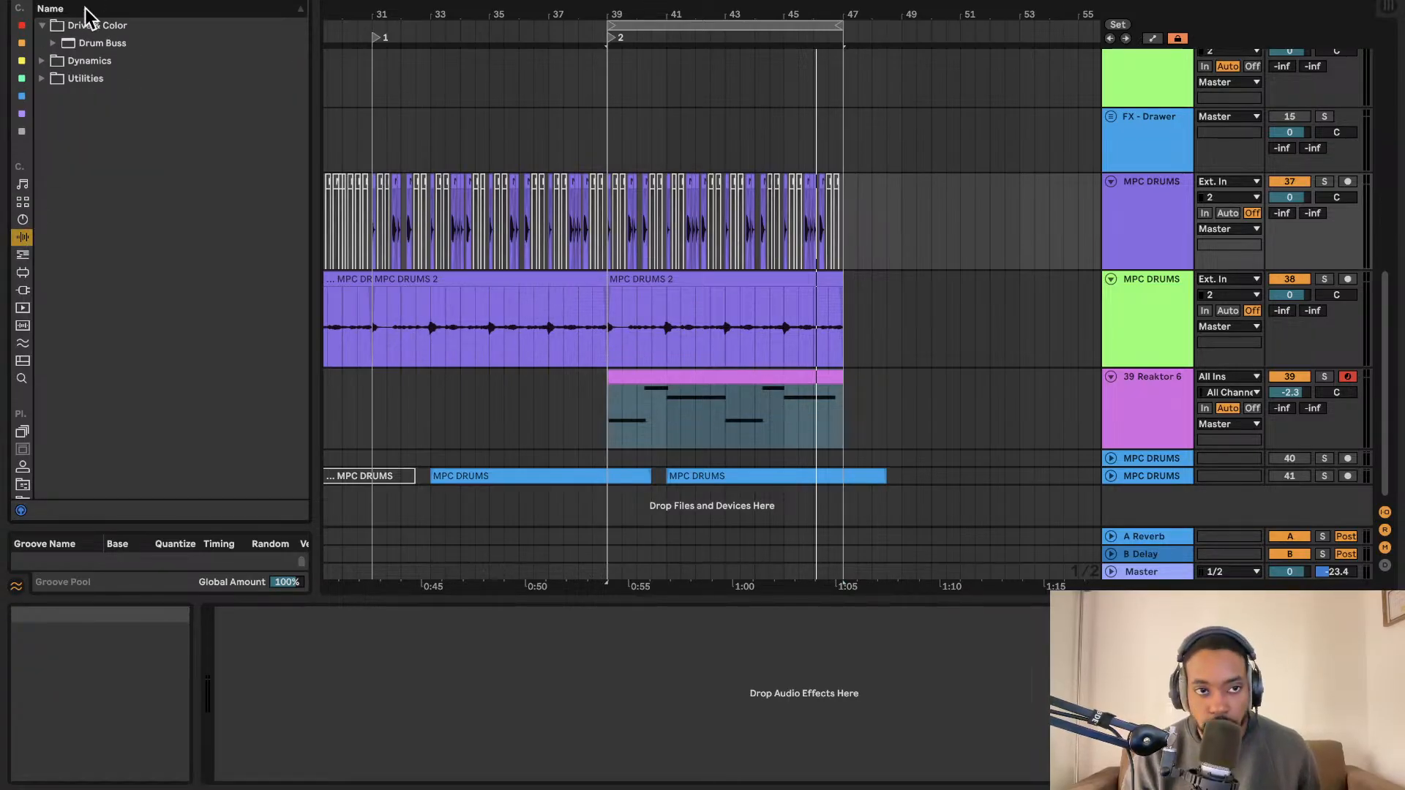
{"action": "left_click", "coordinate": [49, 83]}
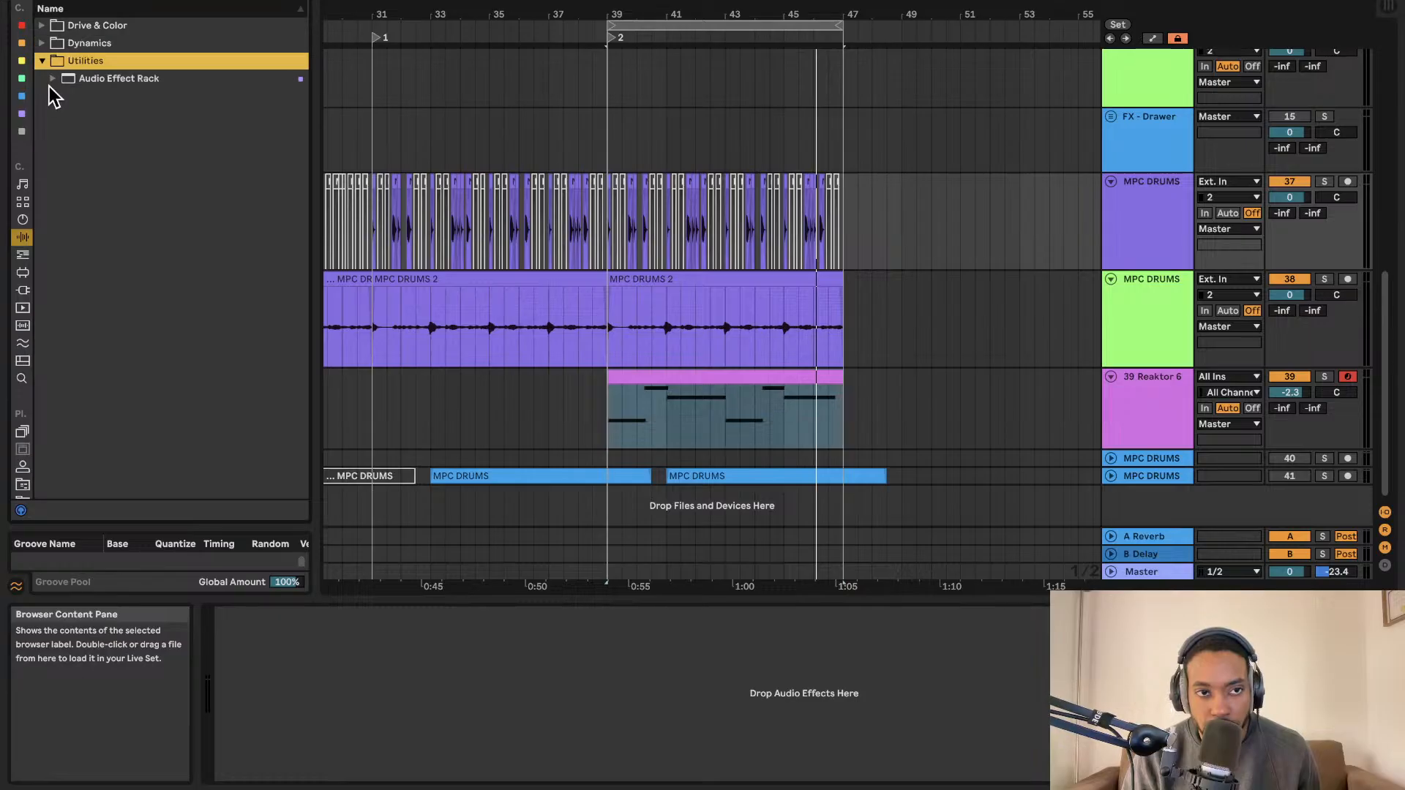
{"action": "left_click", "coordinate": [47, 26]}
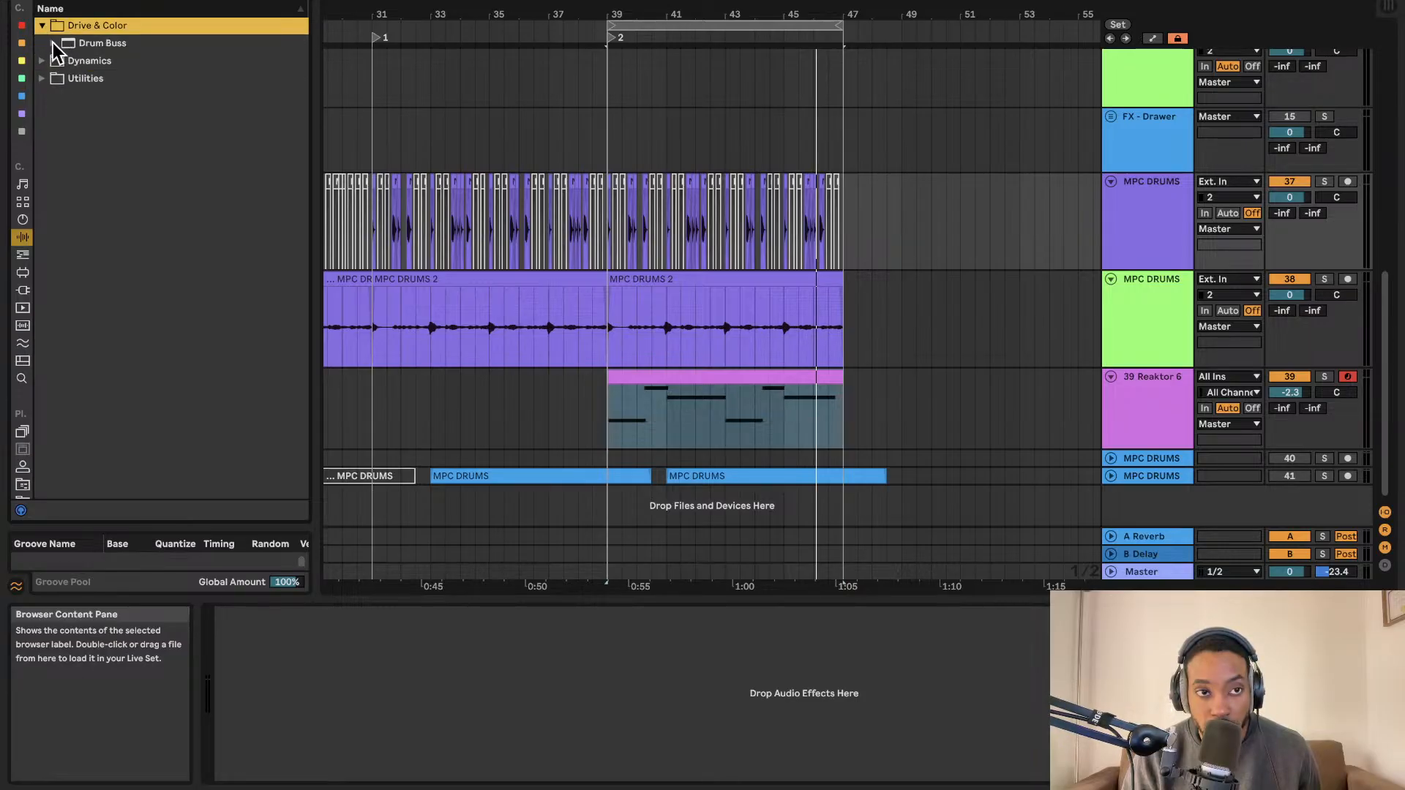
{"action": "left_click", "coordinate": [53, 42]}
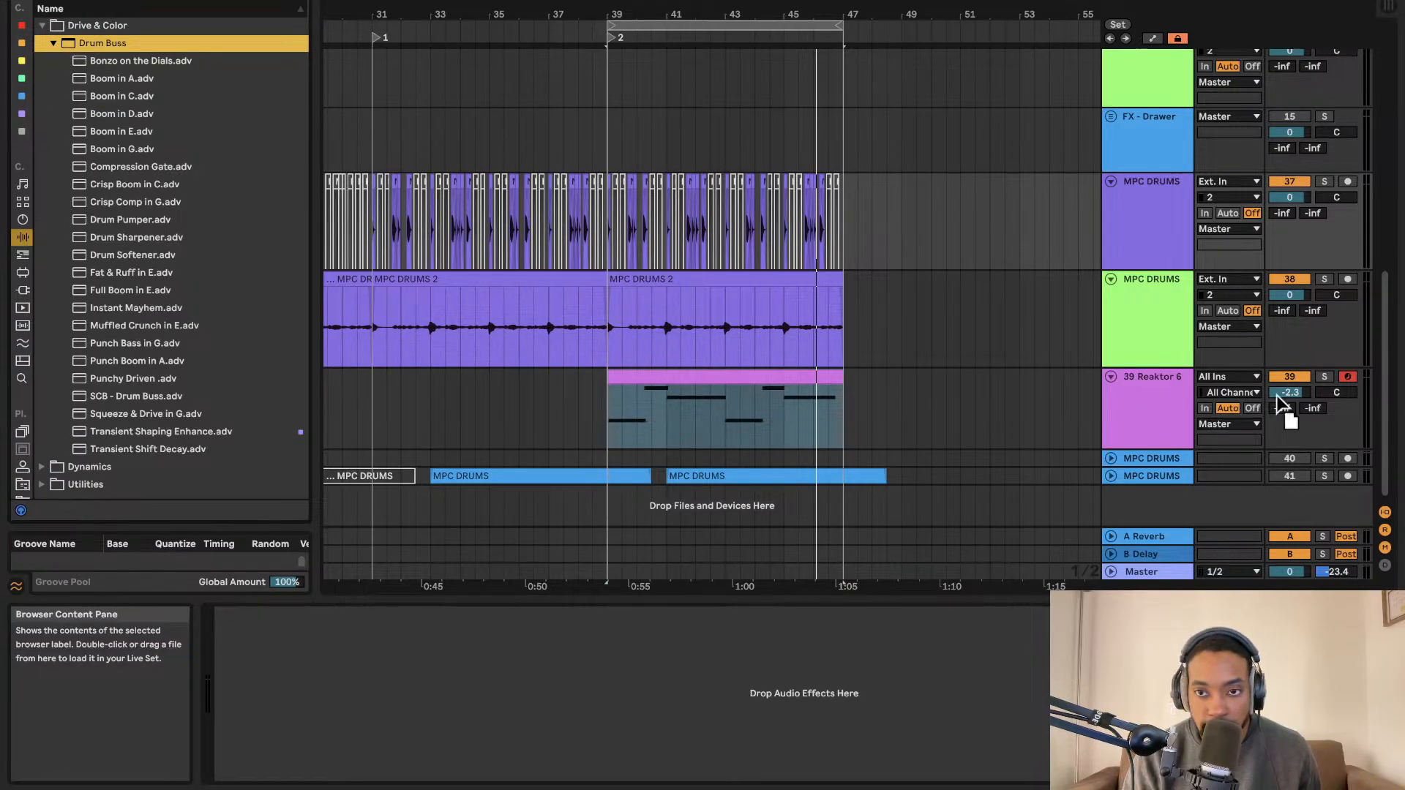
{"action": "left_click_drag", "start_coordinate": [1140, 410], "coordinate": [1152, 261]}
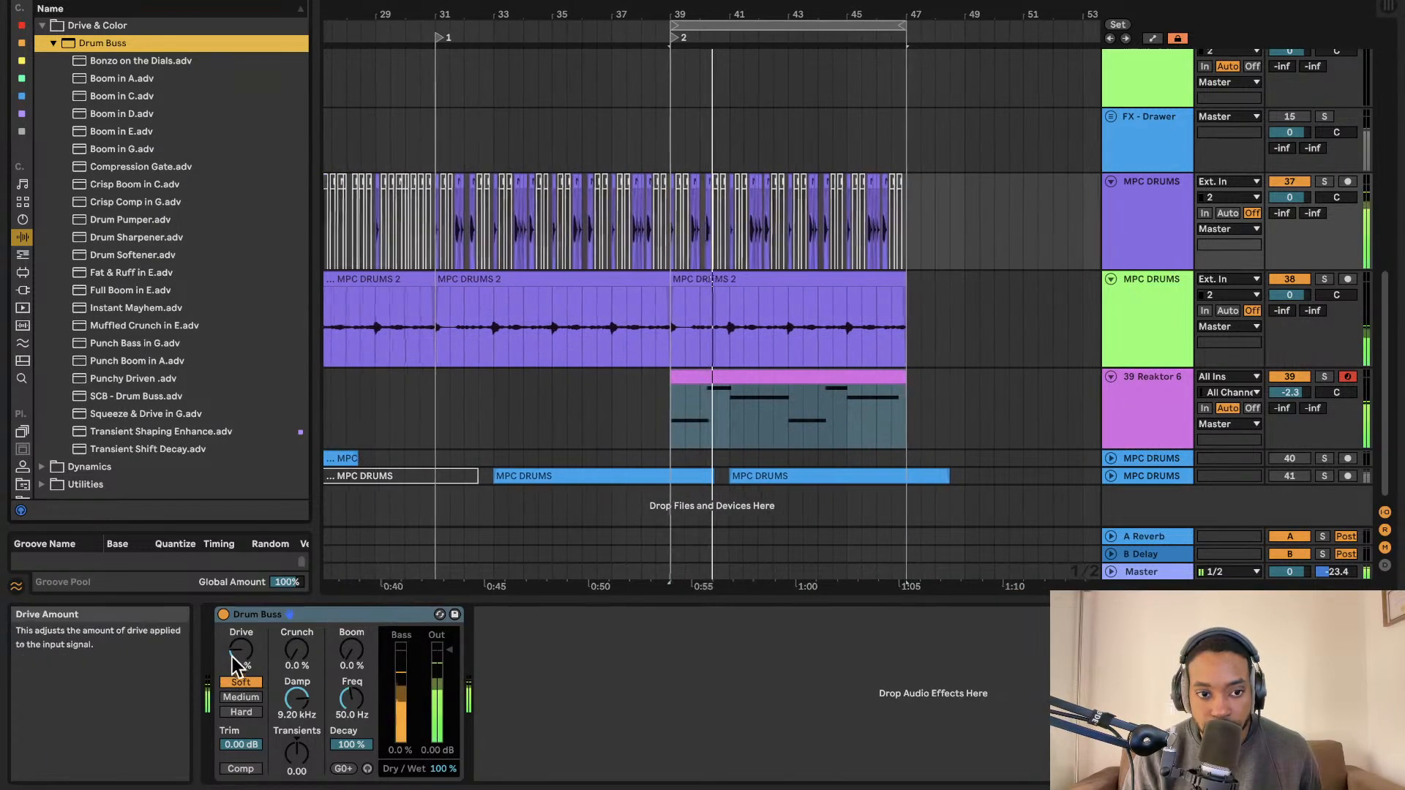
Raise the Drum Buss Drive to 17% and bypass and re-enable the device to compare the sound.
{"action": "left_click_drag", "start_coordinate": [246, 644], "coordinate": [252, 648]}
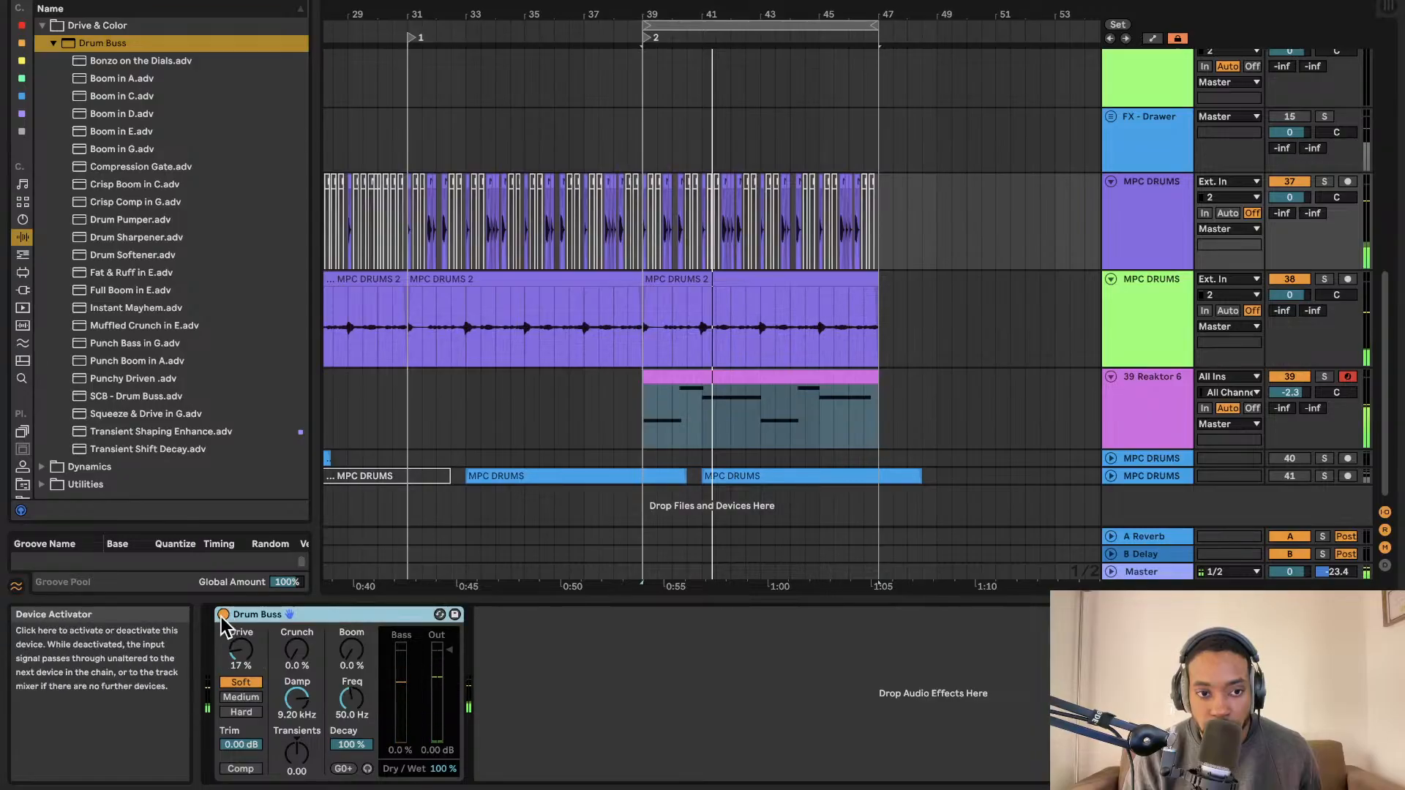
{"action": "left_click", "coordinate": [224, 615]}
{"action": "left_click", "coordinate": [224, 615]}
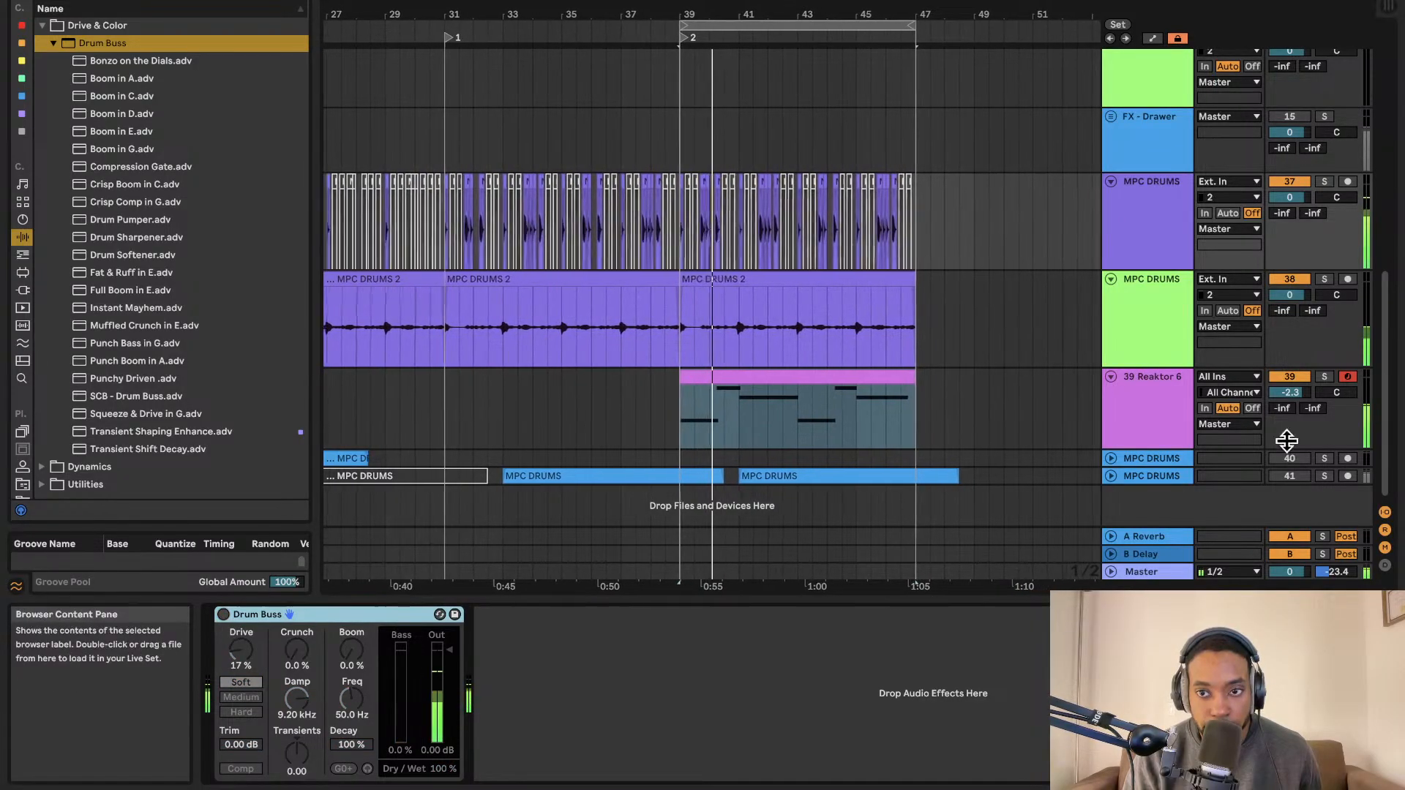
Mute the Reaktor 6 track to hear the looped drums alone.
{"action": "left_click", "coordinate": [1269, 358]}
{"action": "left_click", "coordinate": [1279, 377]}
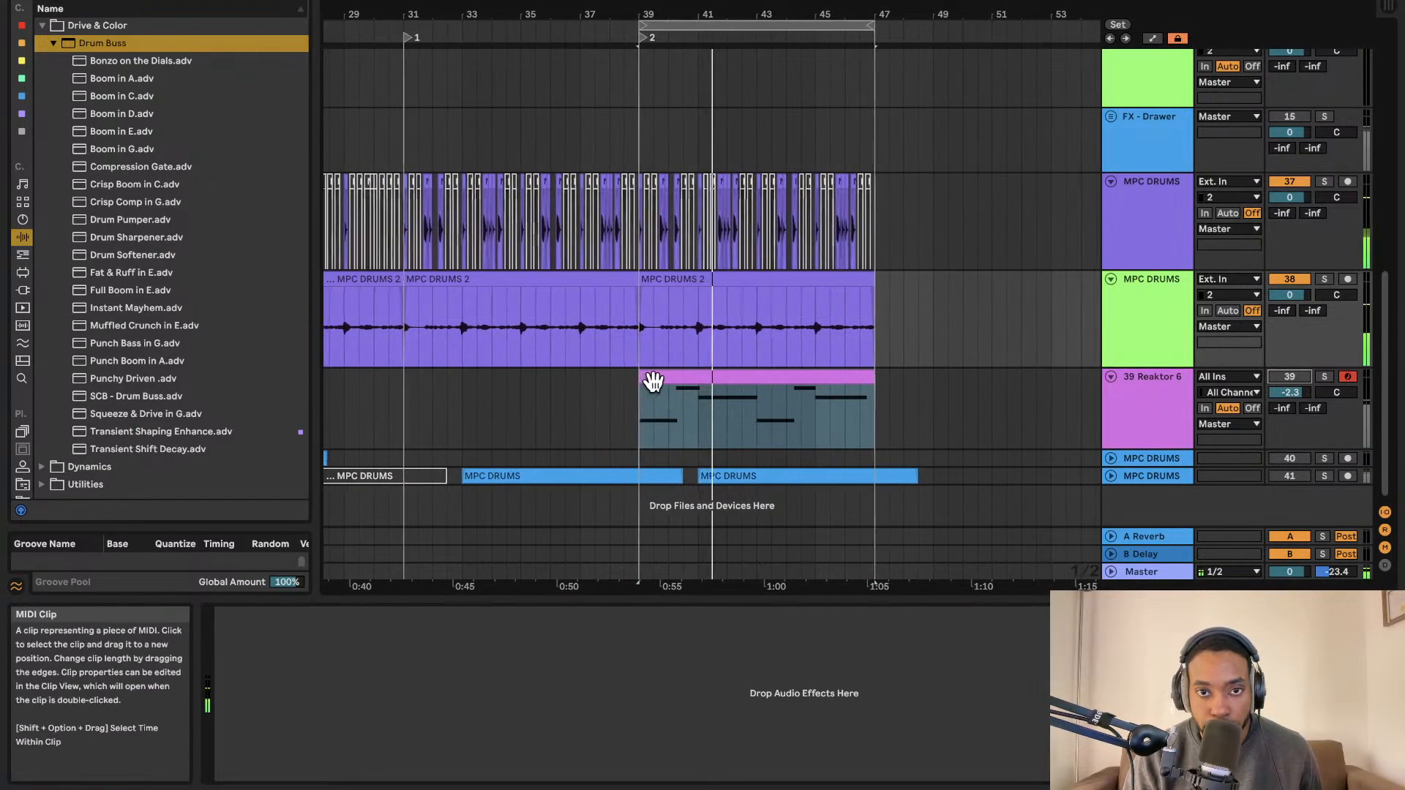
{"action": "scroll", "coordinate": [664, 341], "scroll_direction": "up", "scroll_amount": 3}
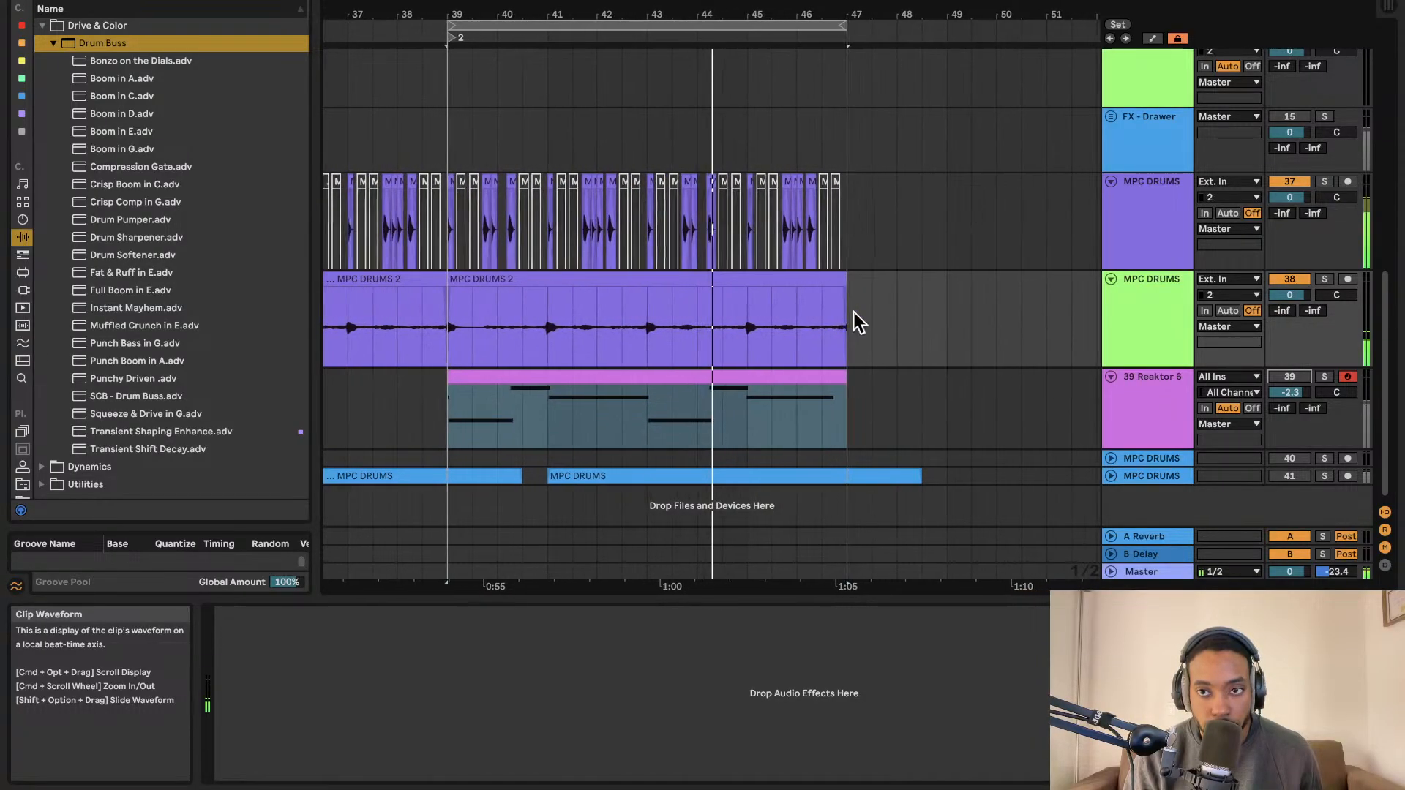
Set Drum Buss on MPC DRUMS track 37 to Drive 10%, Crunch 4.8% and Boom 9.5%, comparing it with the bypassed signal.
{"action": "left_click", "coordinate": [1170, 209]}
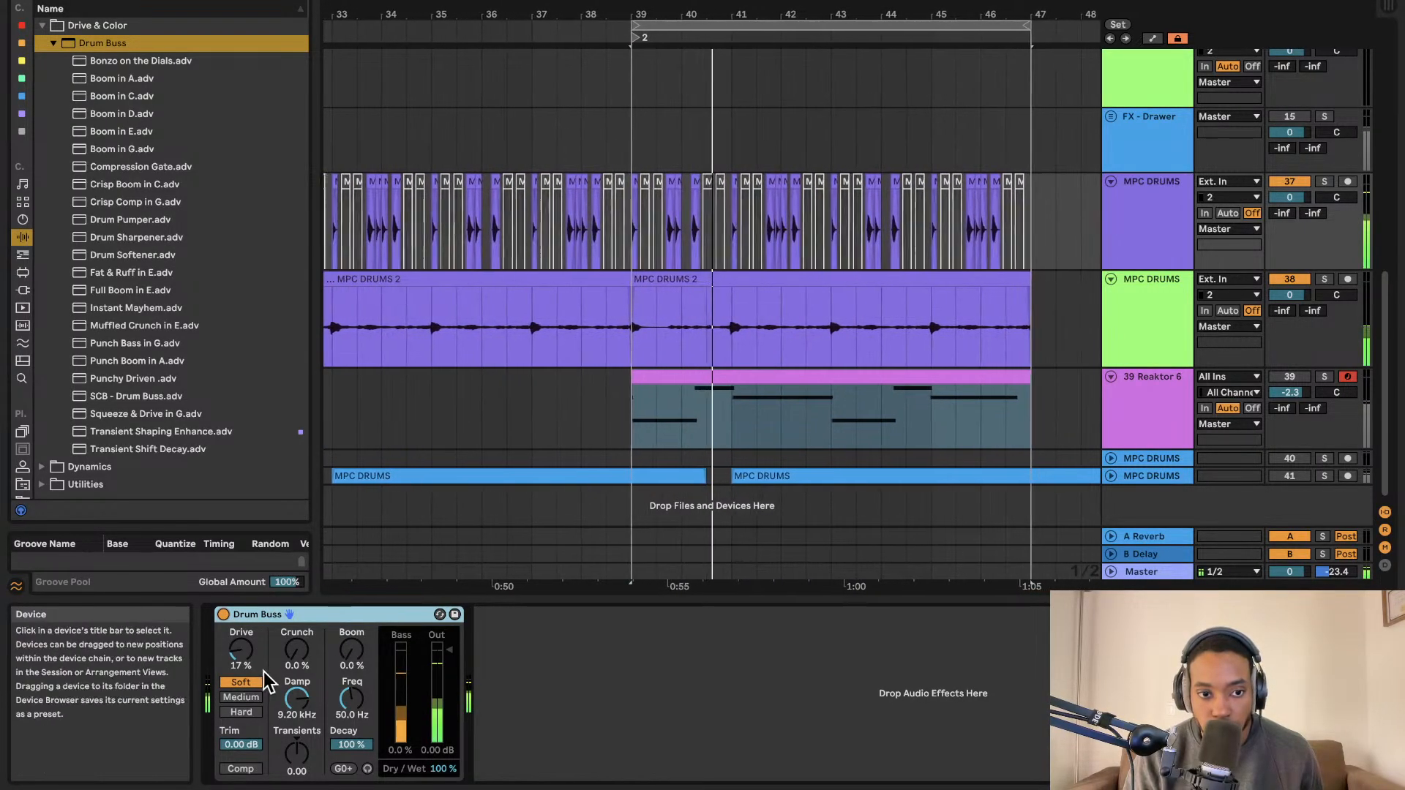
{"action": "left_click_drag", "start_coordinate": [240, 650], "coordinate": [304, 658]}
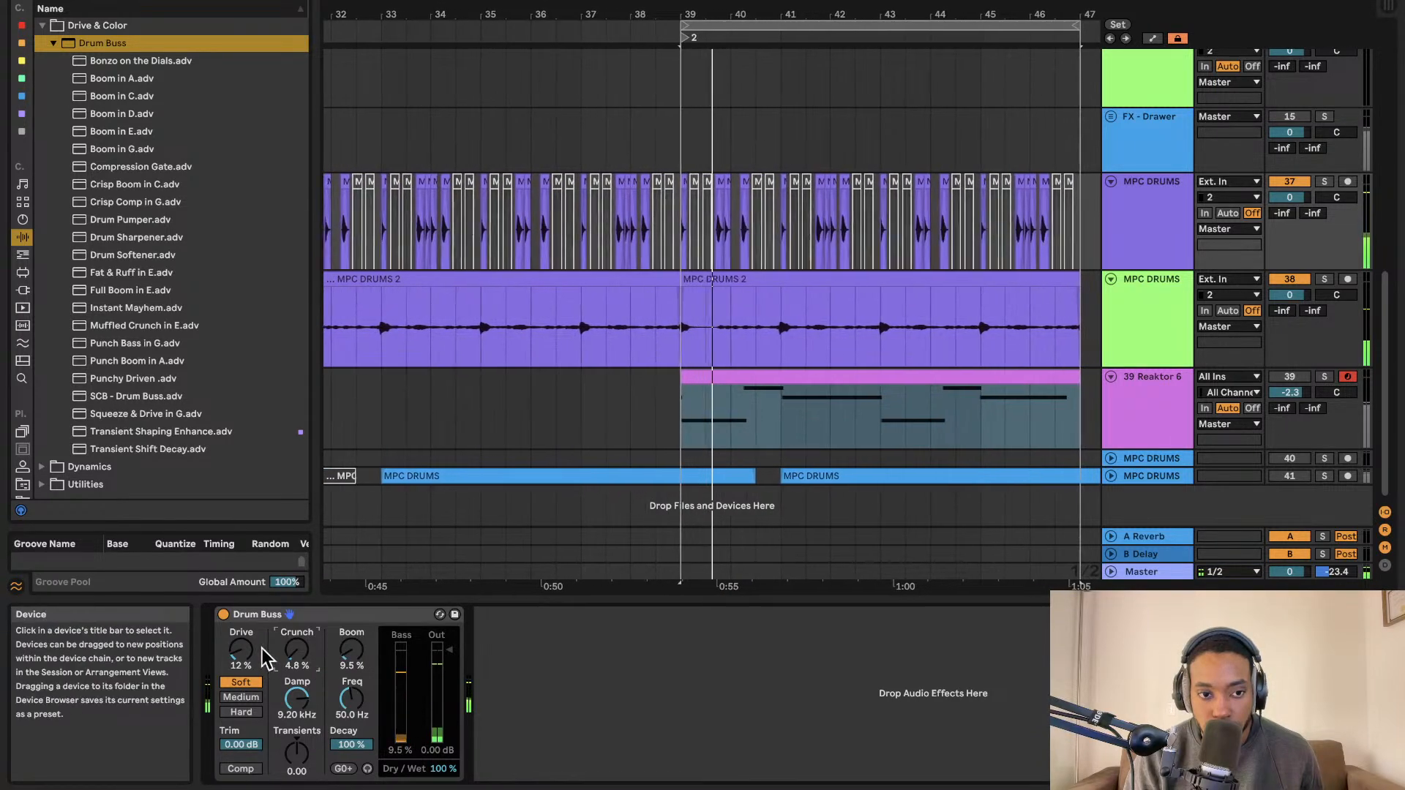
{"action": "left_click", "coordinate": [225, 614]}
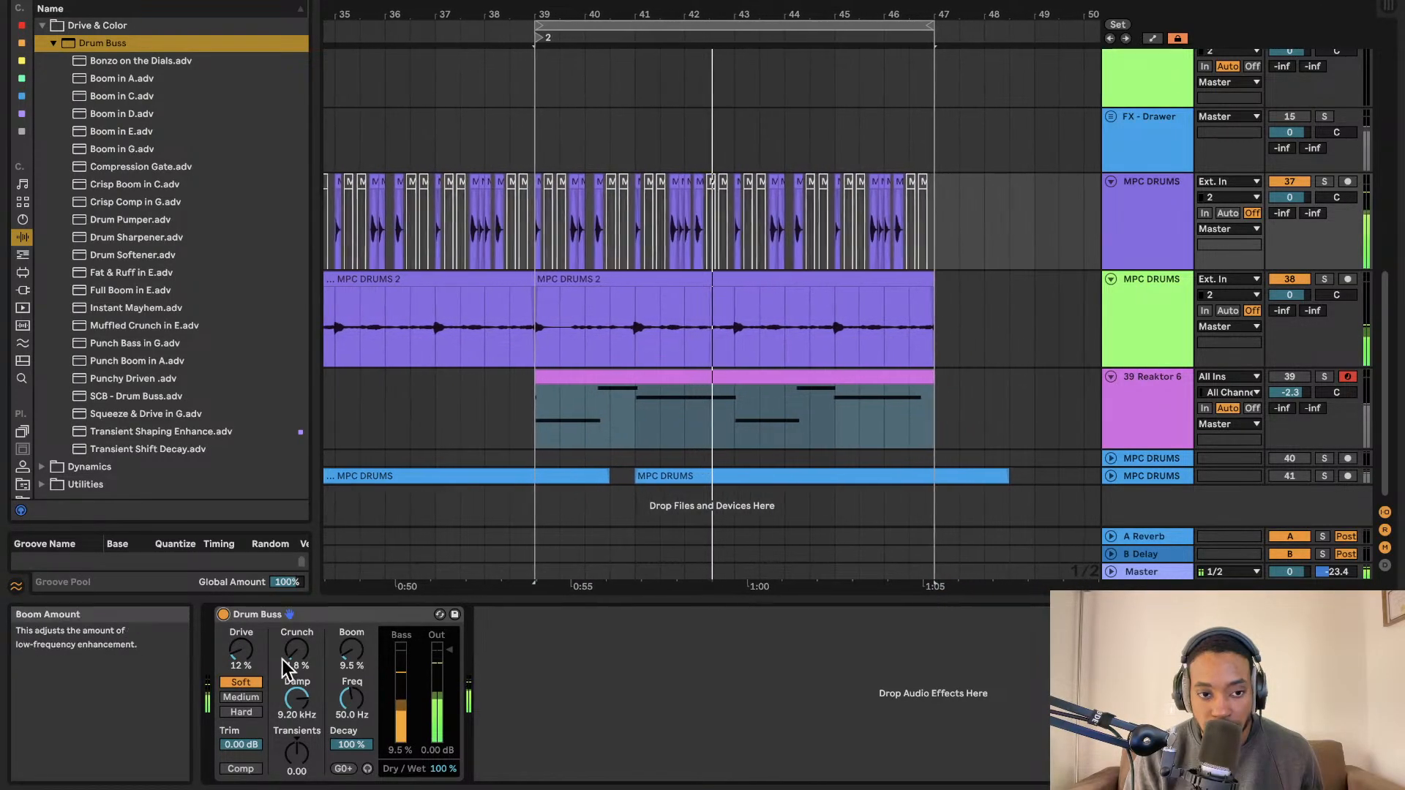
{"action": "left_click_drag", "start_coordinate": [241, 650], "coordinate": [240, 652]}
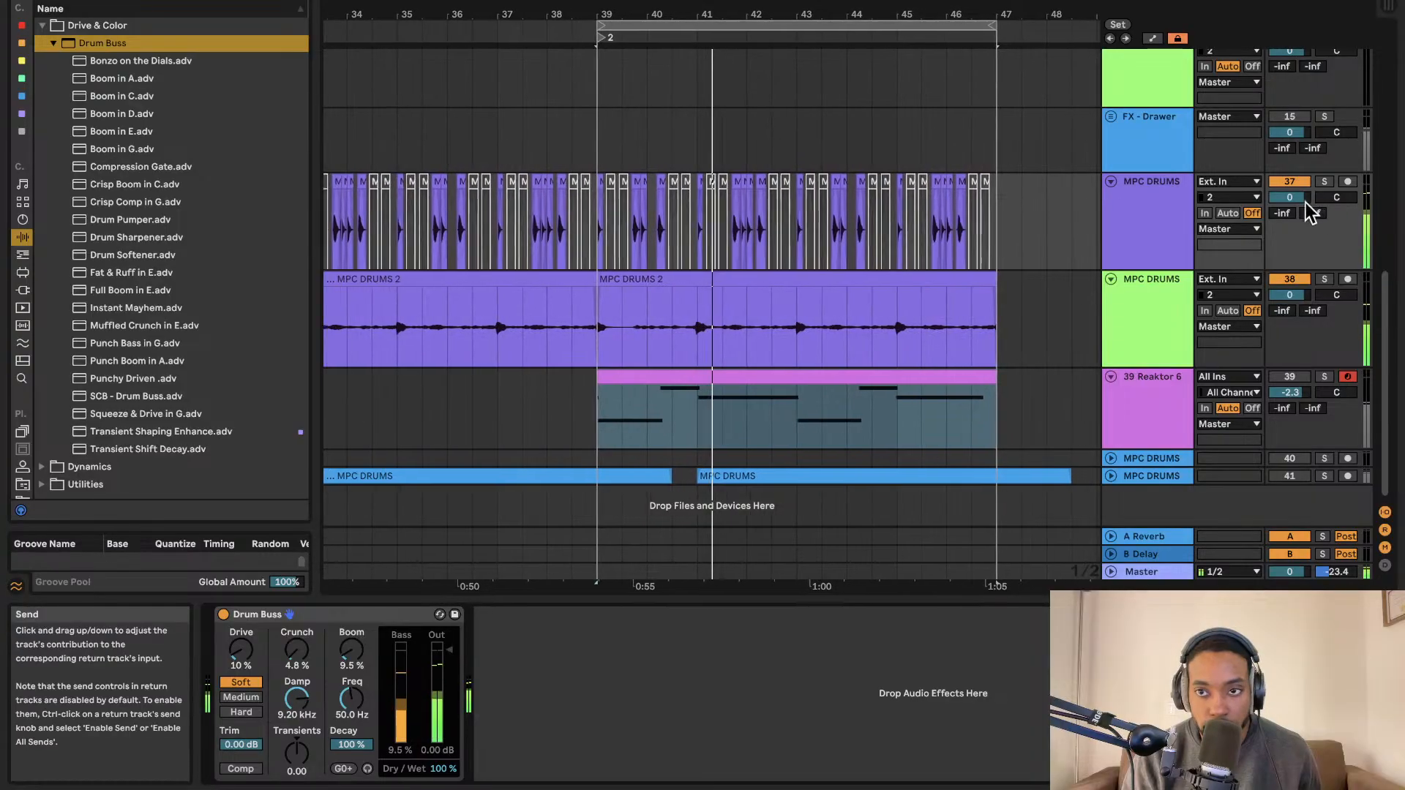
Lower the Drum Buss output to -1.81 dB and set the volume of MPC DRUMS track 37 to -2.5 dB.
{"action": "mouse_move", "coordinate": [1290, 198]}
{"action": "left_mouse_down"}
{"action": "mouse_move", "coordinate": [1288, 224]}
{"action": "mouse_move", "coordinate": [1288, 201]}
{"action": "left_mouse_up"}
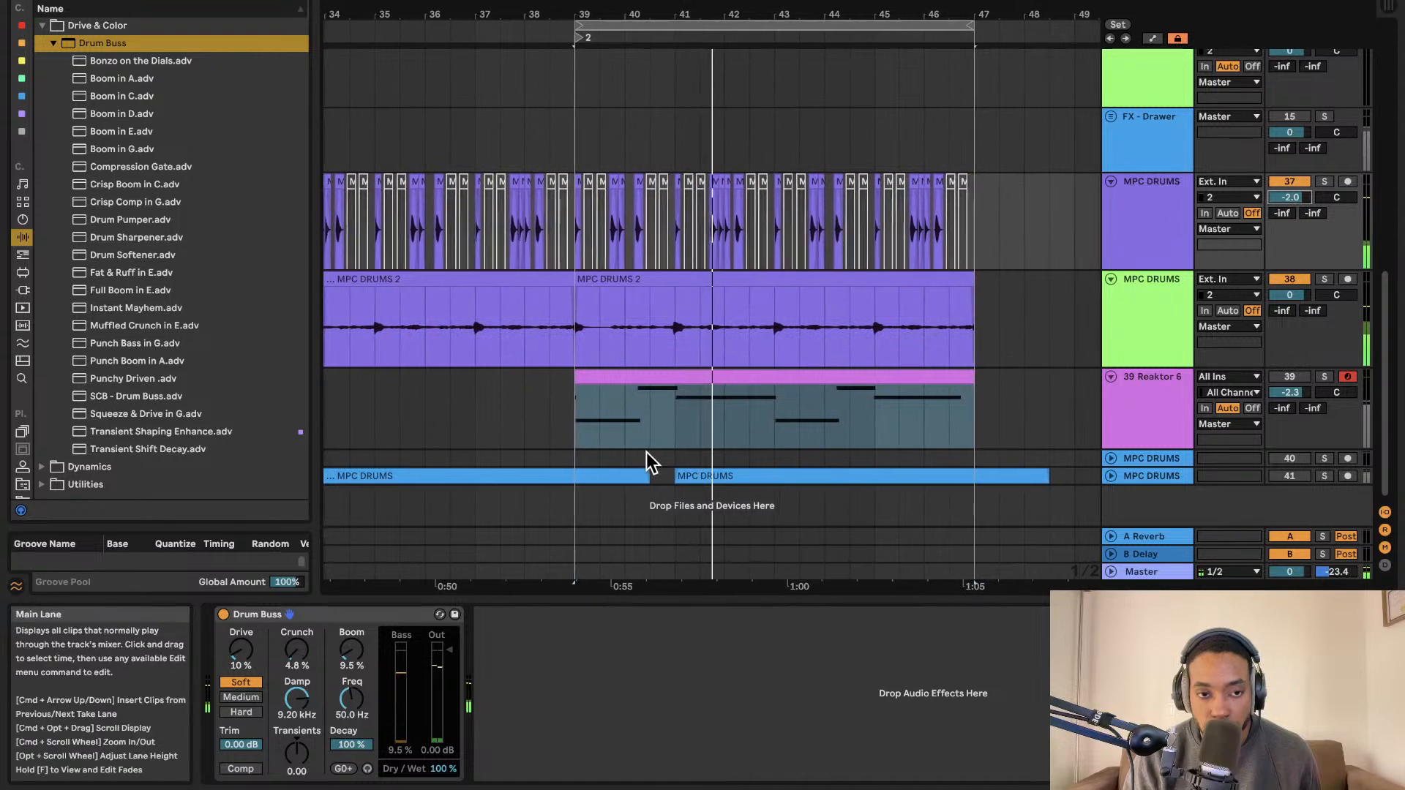
{"action": "left_click_drag", "start_coordinate": [449, 650], "coordinate": [452, 657]}
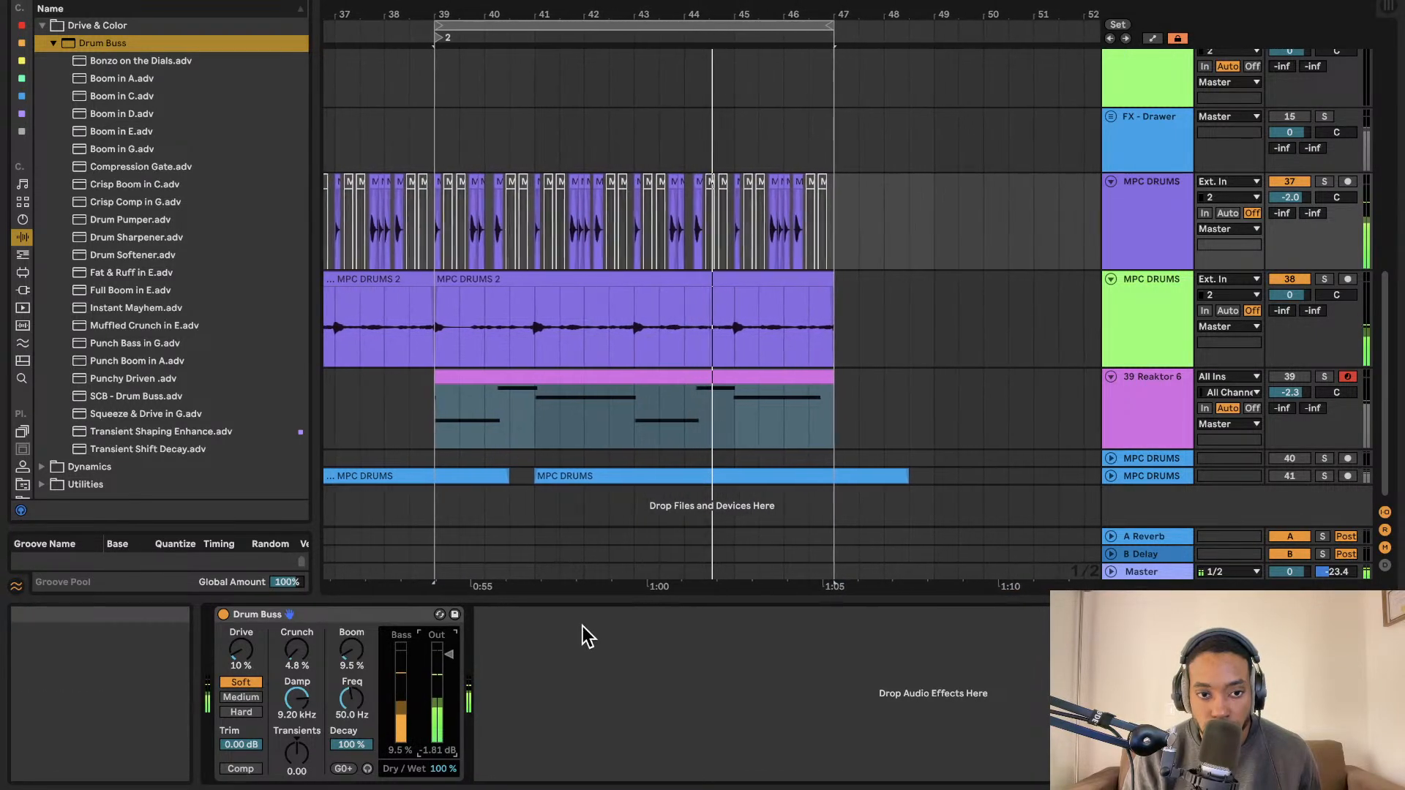
{"action": "double_click", "coordinate": [1290, 198]}
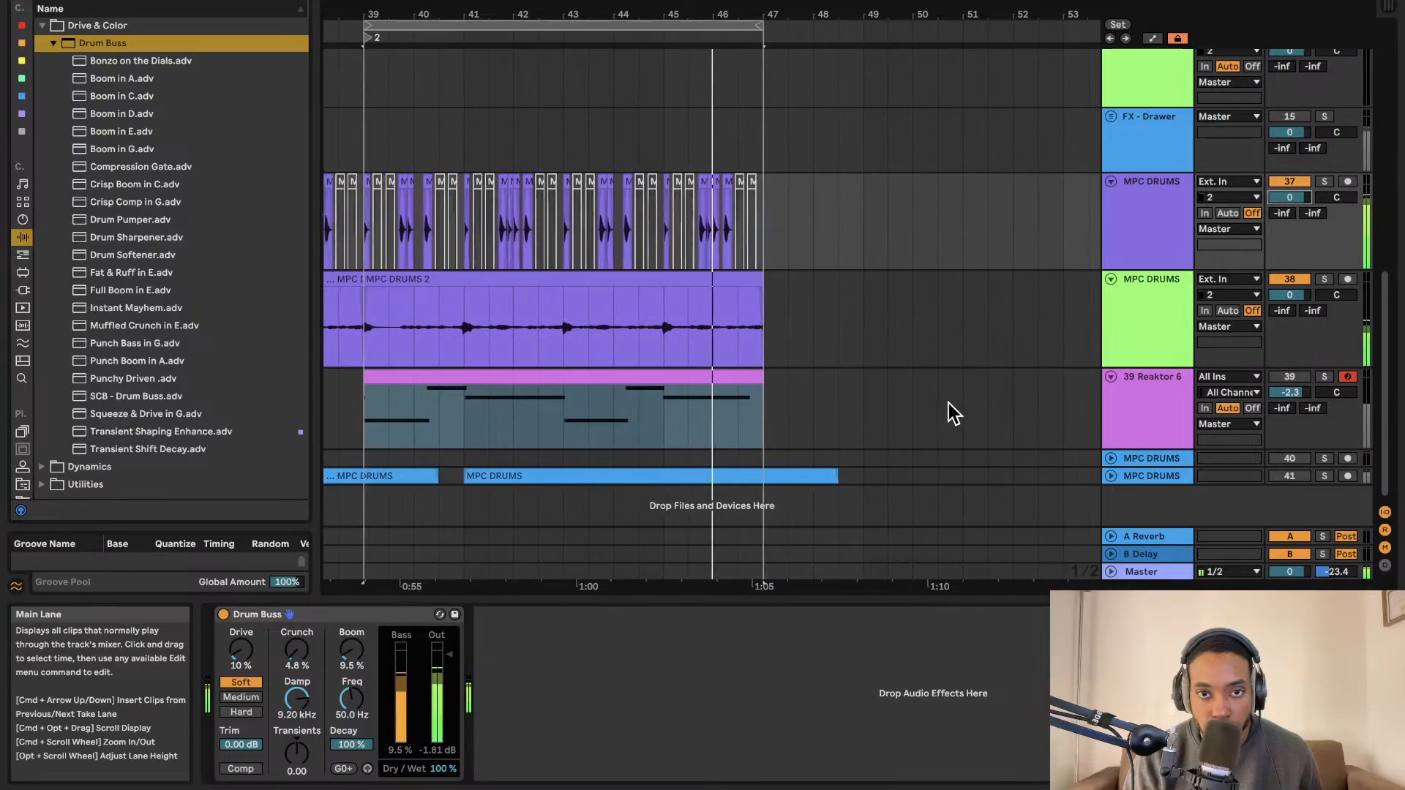
{"action": "left_click_drag", "start_coordinate": [1289, 197], "coordinate": [1288, 213]}
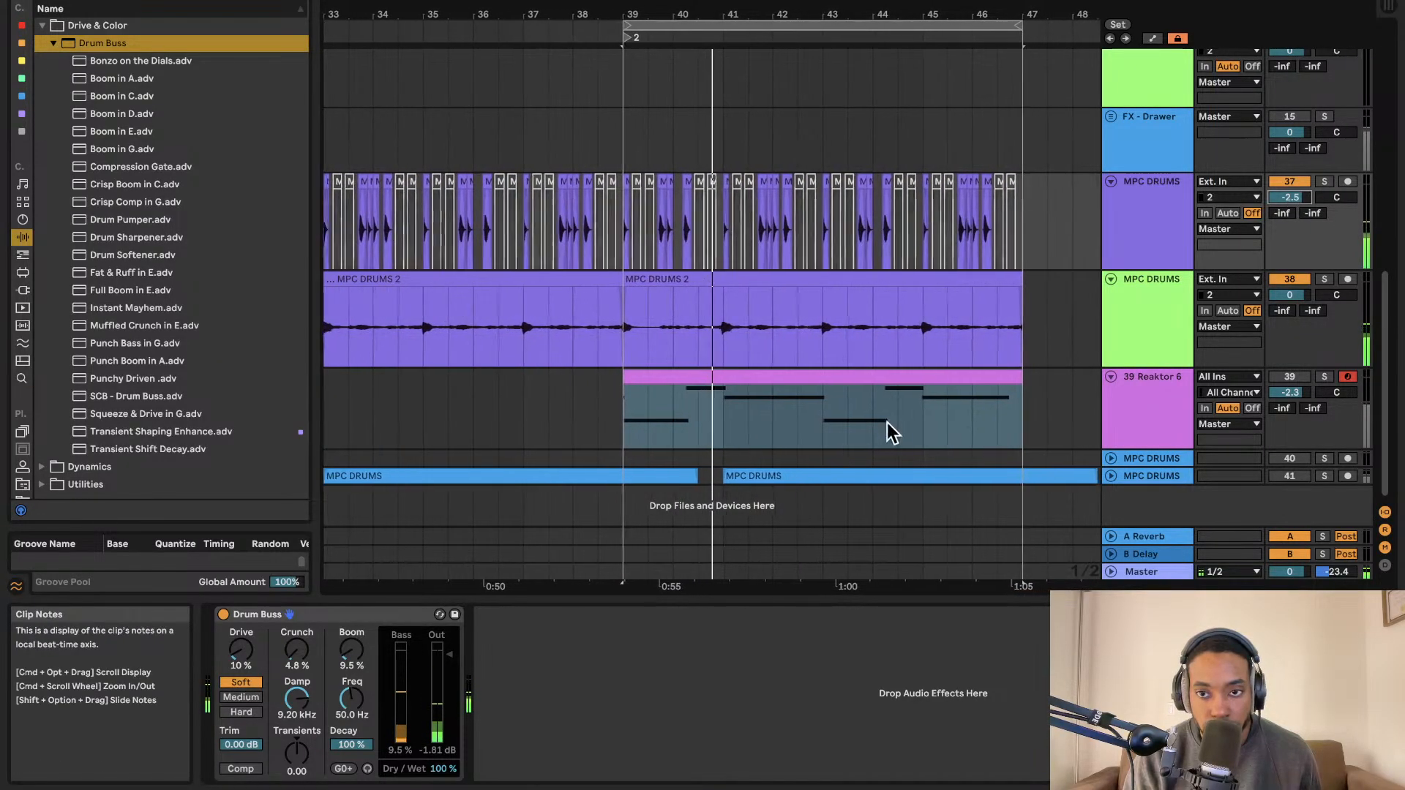
Mute MPC DRUMS track 38 and reactivate the Reaktor 6 track.
{"action": "left_click", "coordinate": [885, 421]}
{"action": "left_click", "coordinate": [1285, 281]}
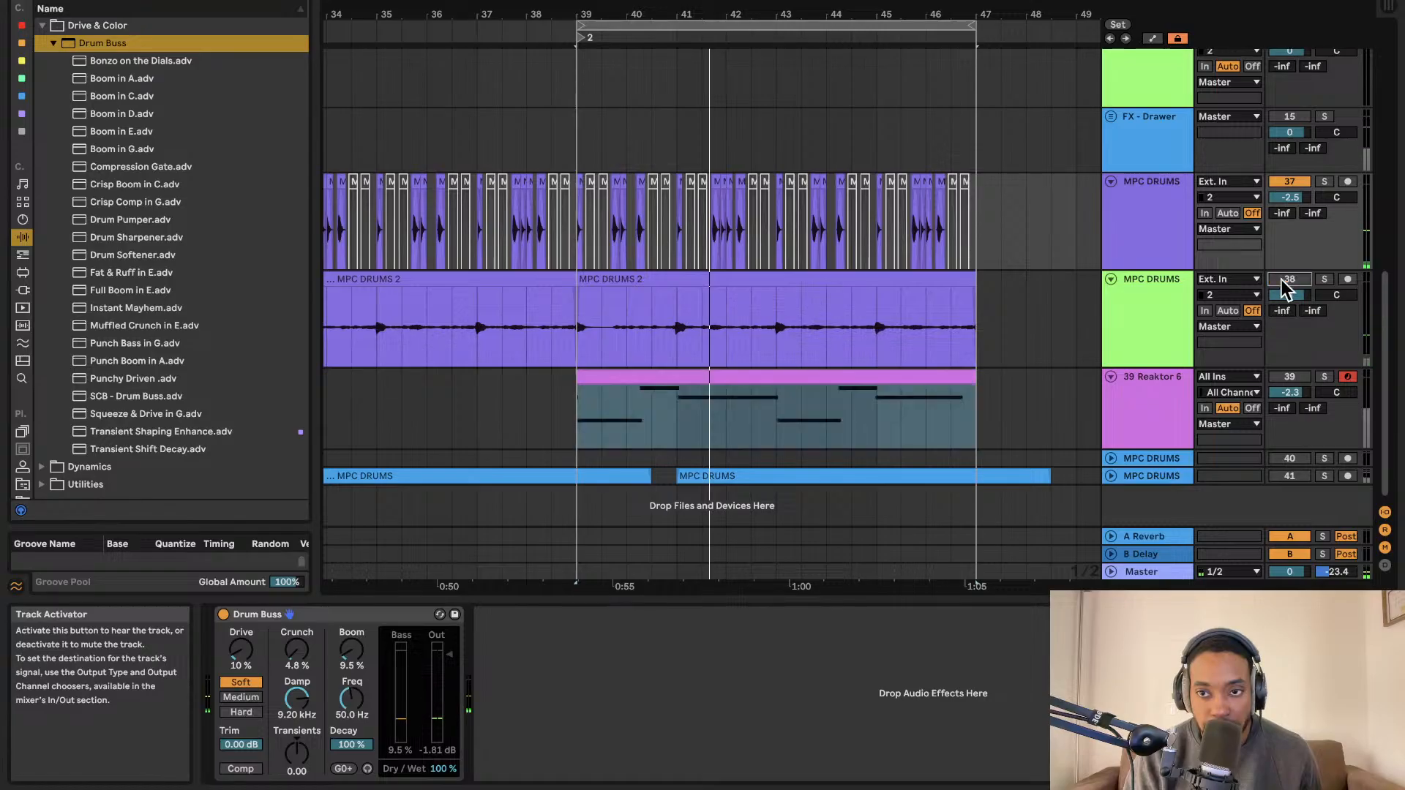
{"action": "left_click", "coordinate": [1289, 377]}
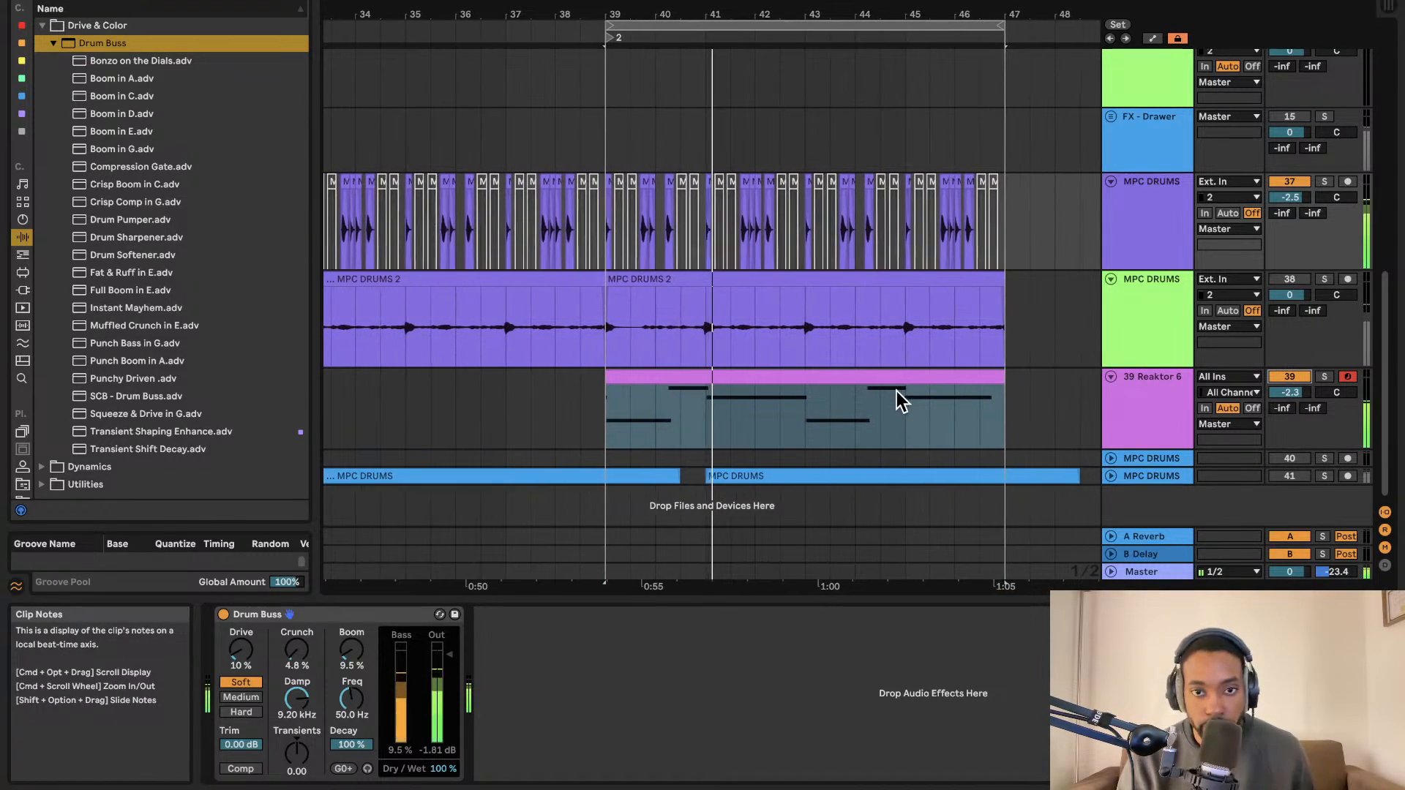
Open the Reaktor 6 MIDI clip, play extra notes over the loop and capture them on its track.
{"action": "left_click", "coordinate": [1137, 395]}
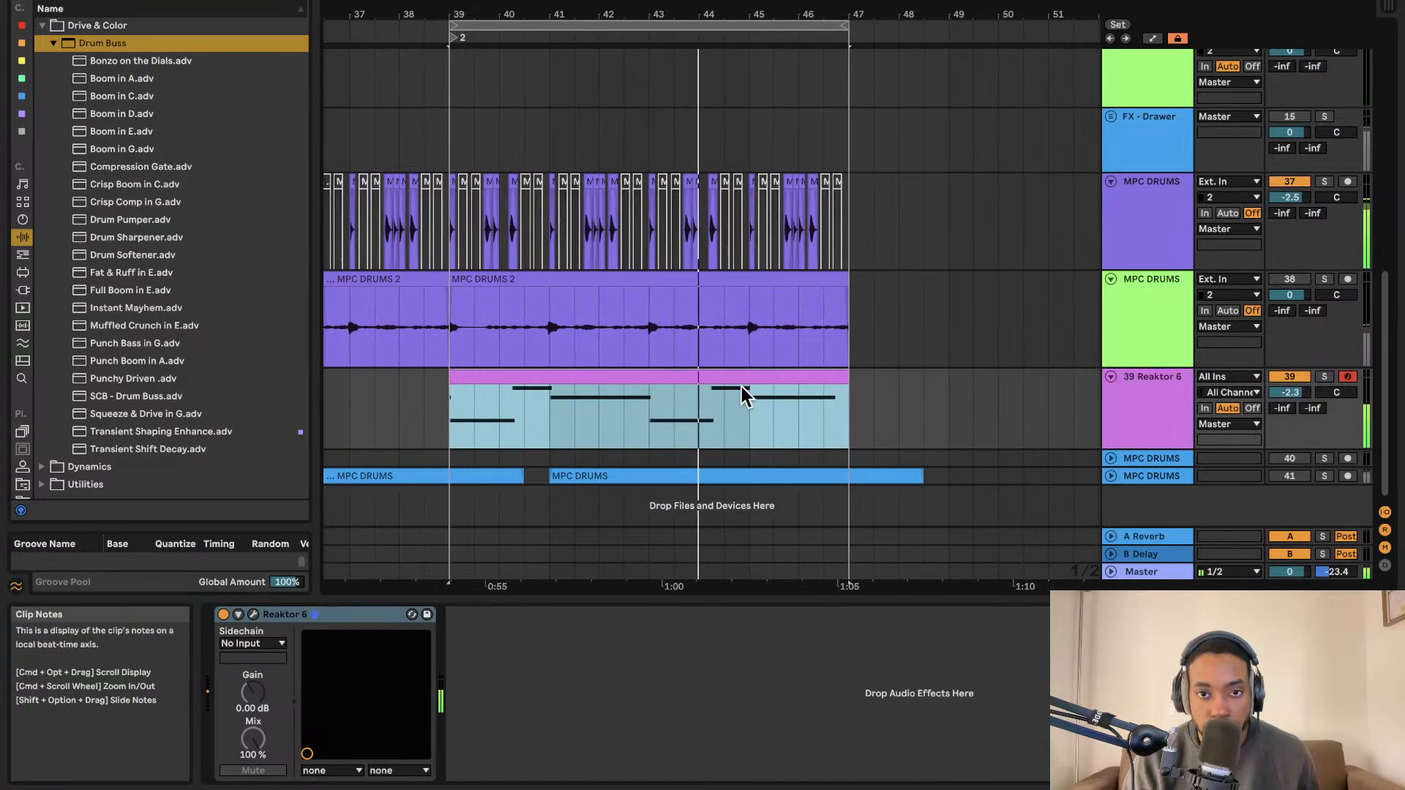
{"action": "left_click", "coordinate": [739, 382]}
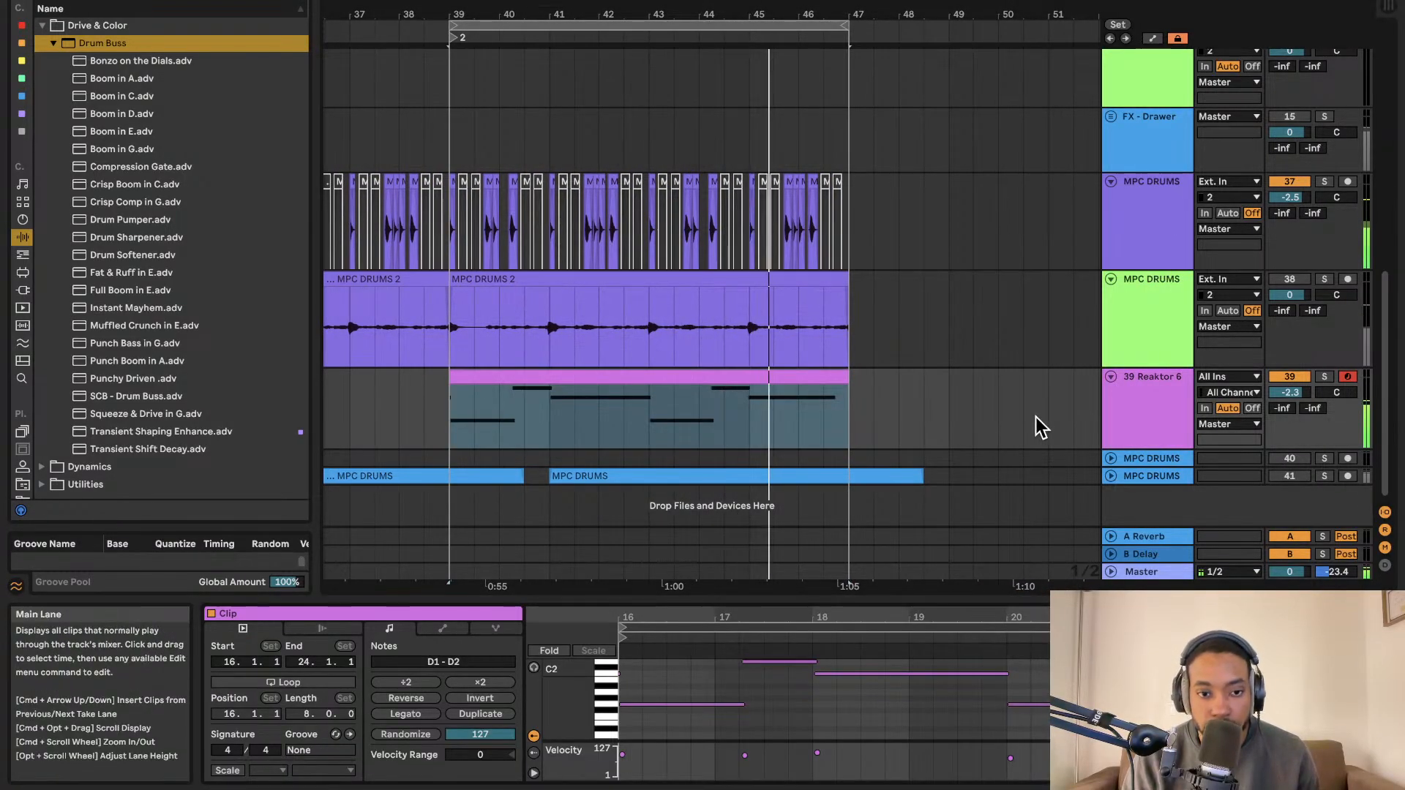
{"action": "scroll", "coordinate": [1145, 414], "scroll_direction": "up", "scroll_amount": 1}
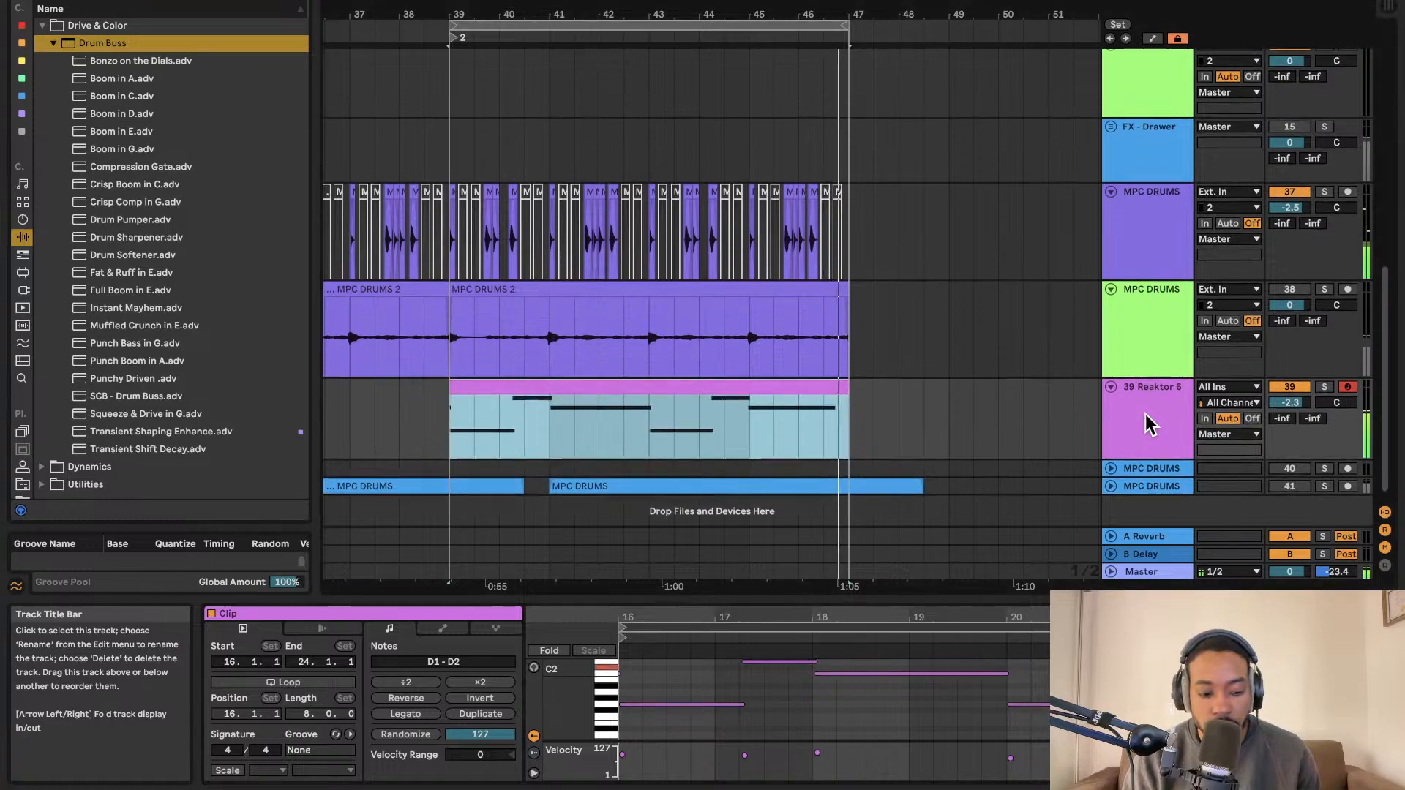
{"action": "scroll", "coordinate": [1144, 414], "scroll_direction": "down", "scroll_amount": 1}
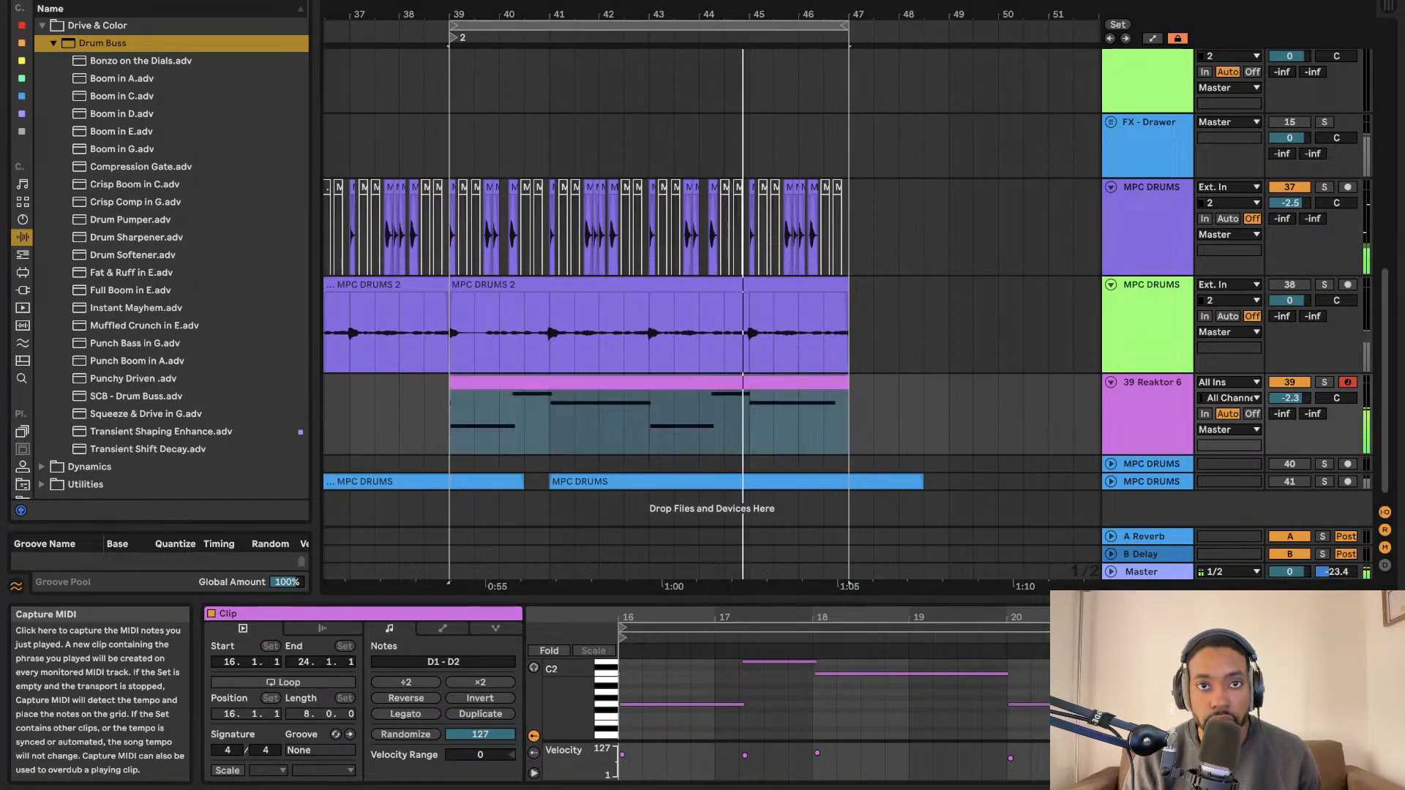
{"action": "left_click", "coordinate": [713, 1]}
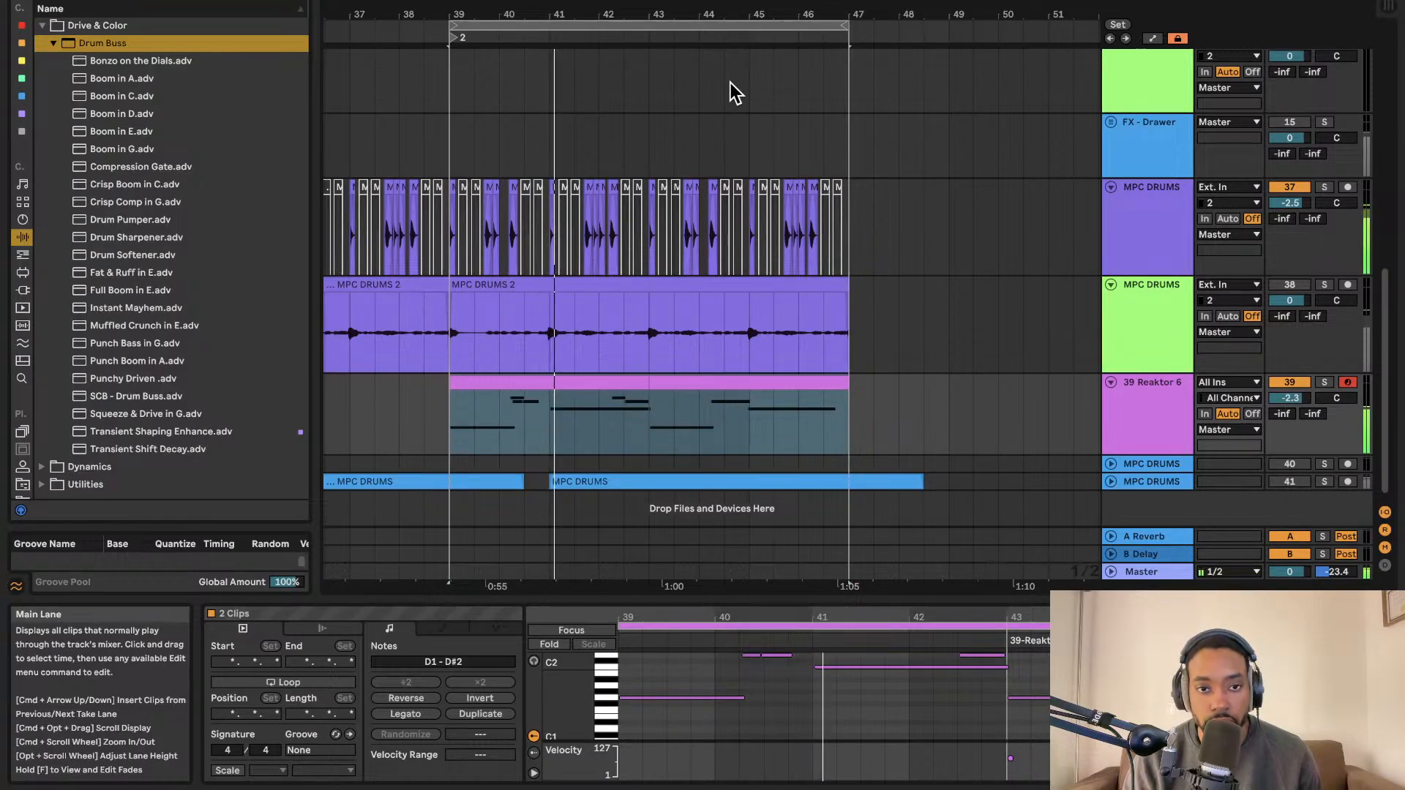
Check the newly captured notes in the Reaktor 6 clip and undo the capture.
{"action": "left_click", "coordinate": [549, 379]}
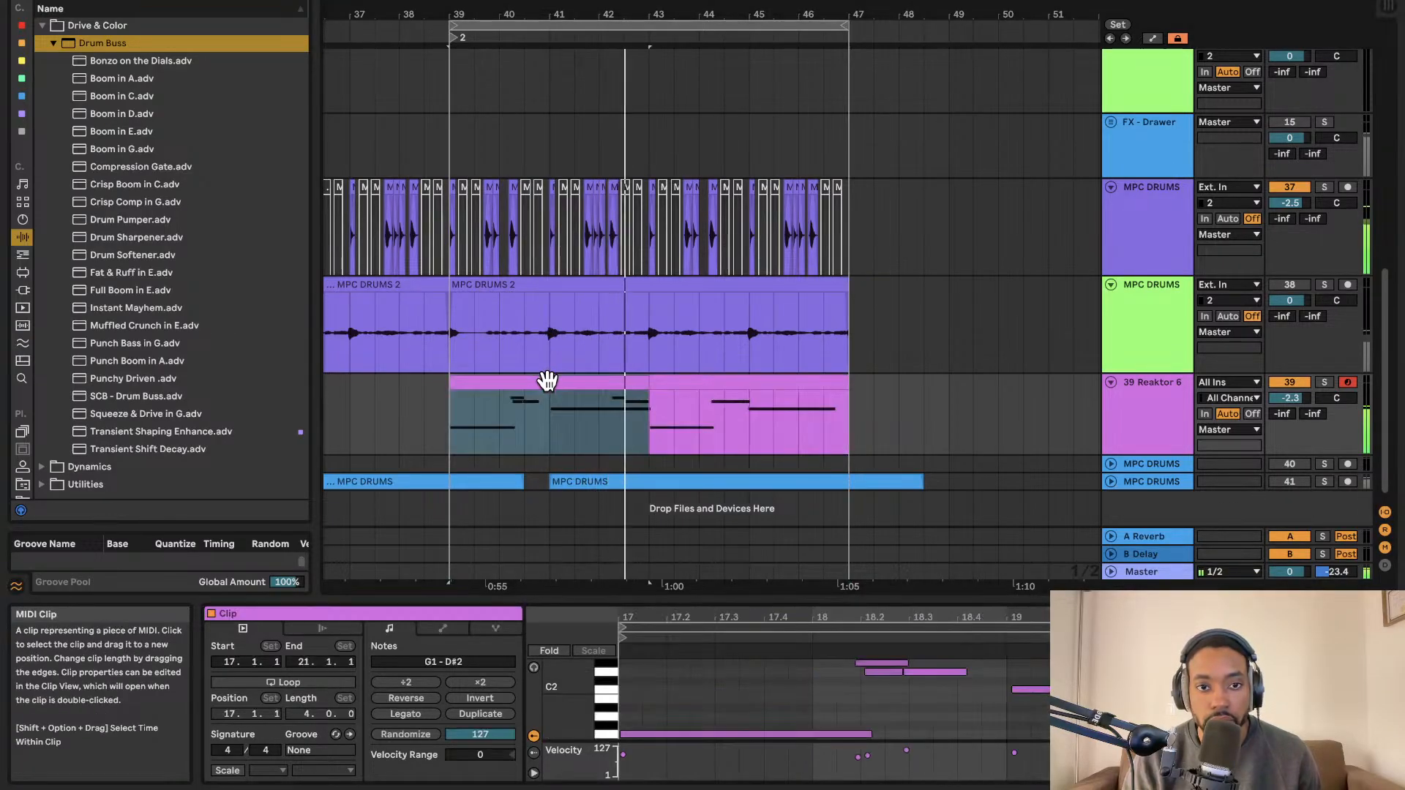
{"action": "scroll", "coordinate": [554, 392], "scroll_direction": "up", "scroll_amount": 1}
{"action": "left_click", "coordinate": [548, 410]}
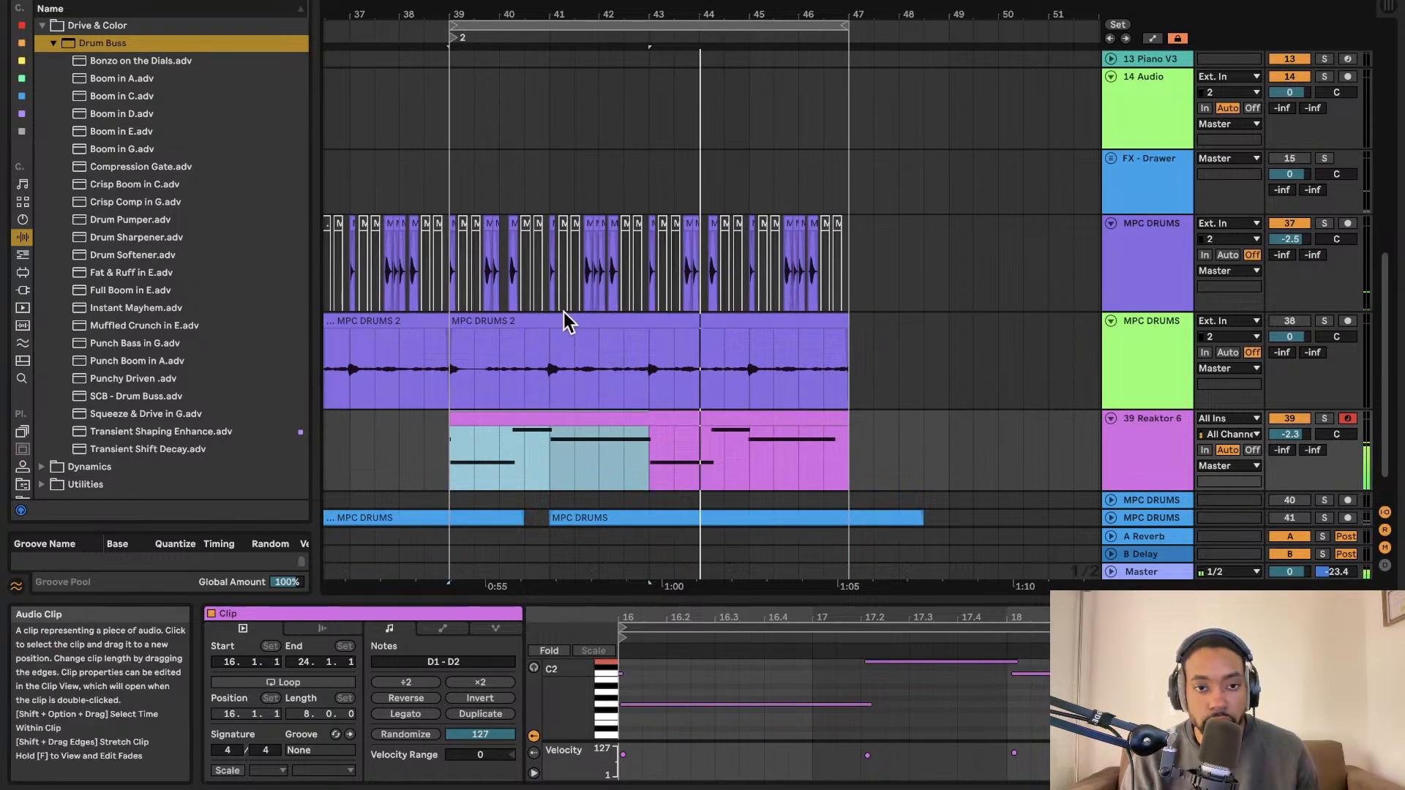
Restart playback from bar 39 and record extra notes into the Reaktor 6 clip around bars 42 and 46.
{"action": "scroll", "coordinate": [649, 151], "scroll_direction": "down", "scroll_amount": 1}
{"action": "left_click", "coordinate": [454, 152]}
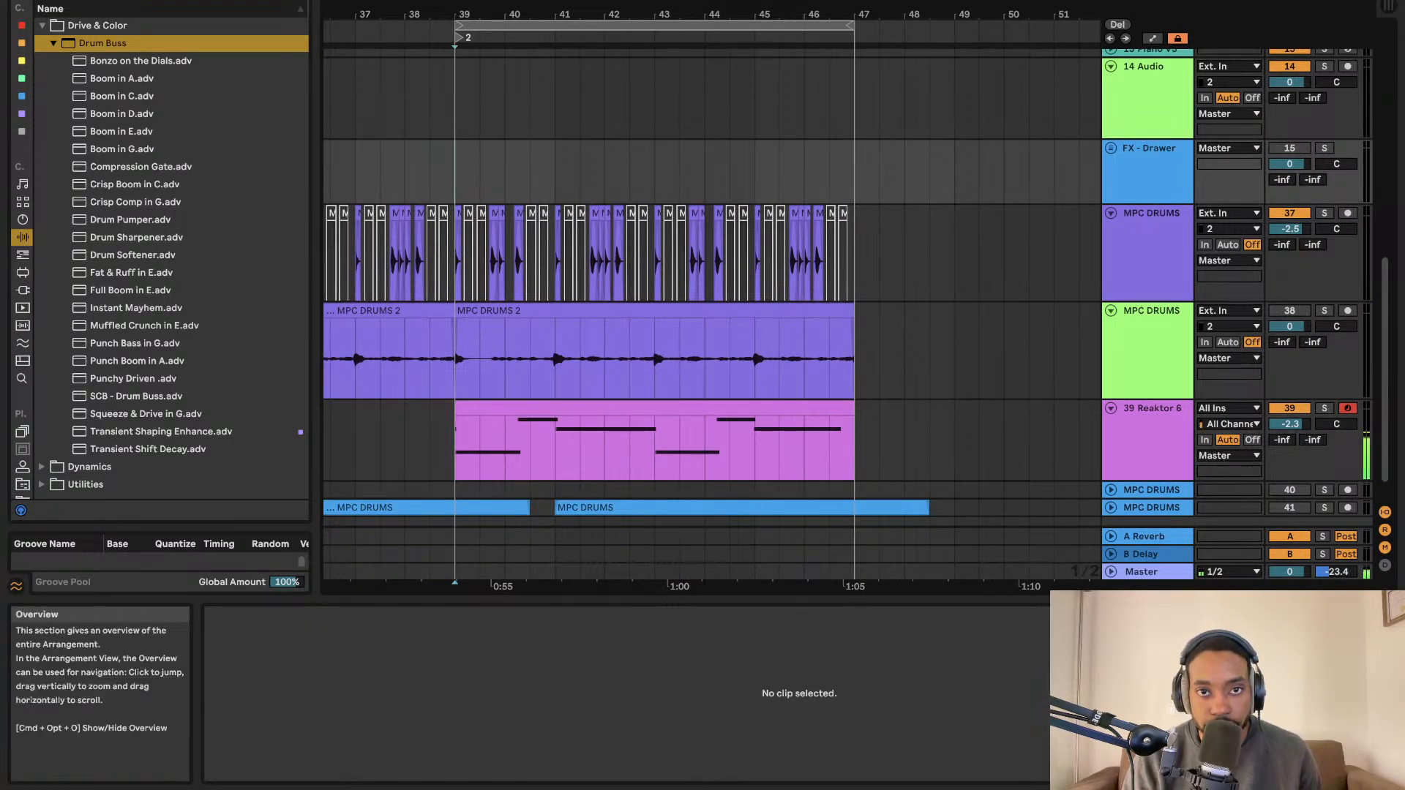
{"action": "key", "text": "space"}
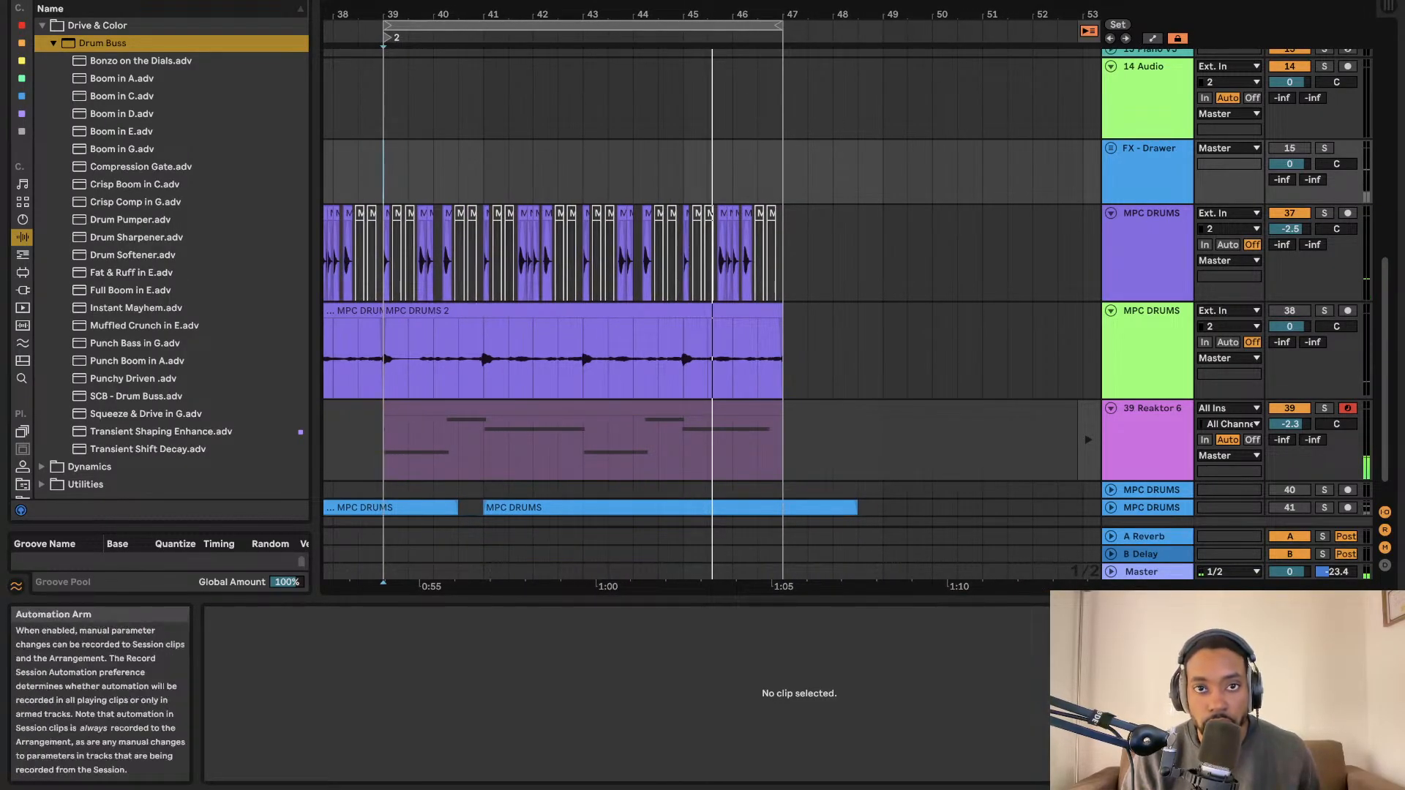
{"action": "key", "text": "space"}
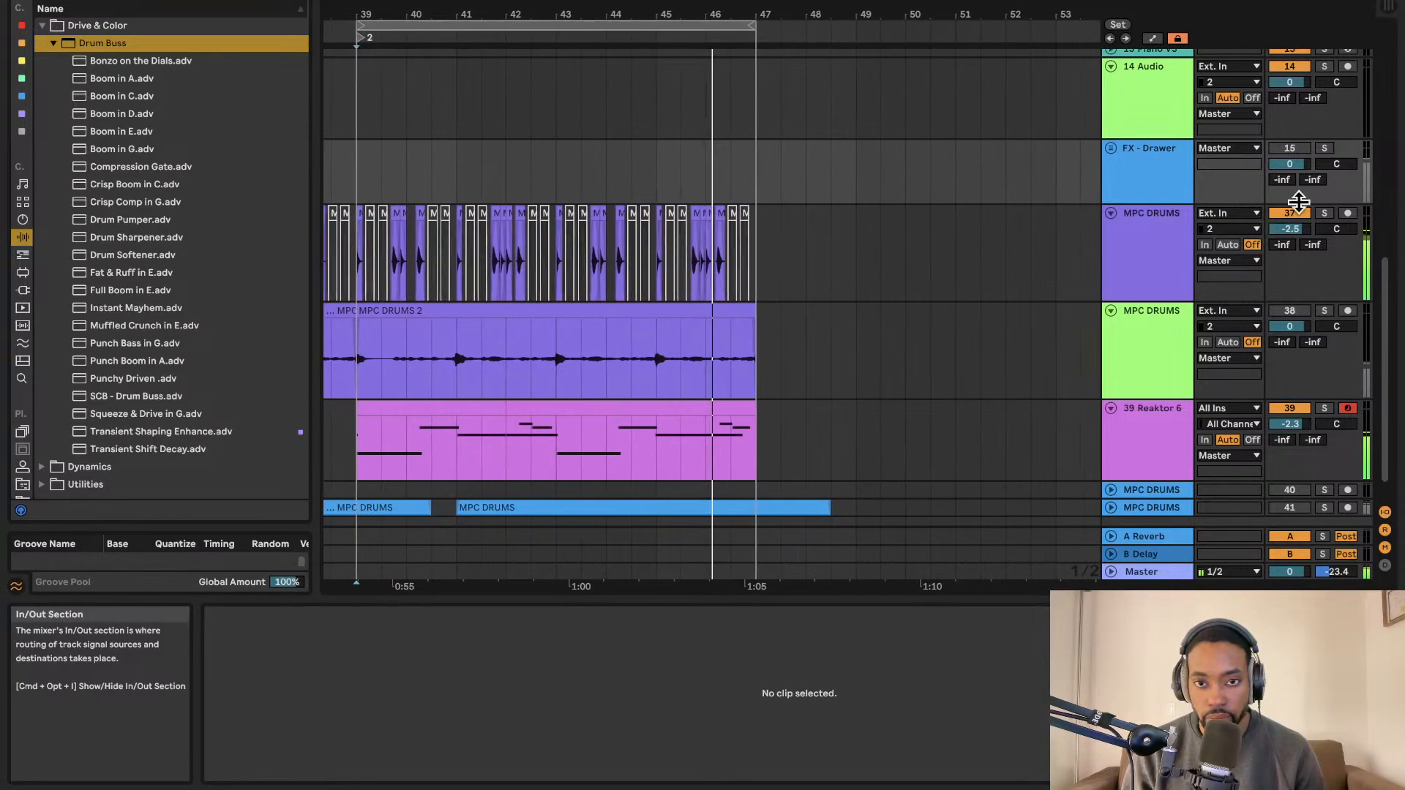
Check the mix with the Reaktor 6 track muted and soloed, and deactivate its clip from bar 42 onward.
{"action": "left_click", "coordinate": [1287, 409]}
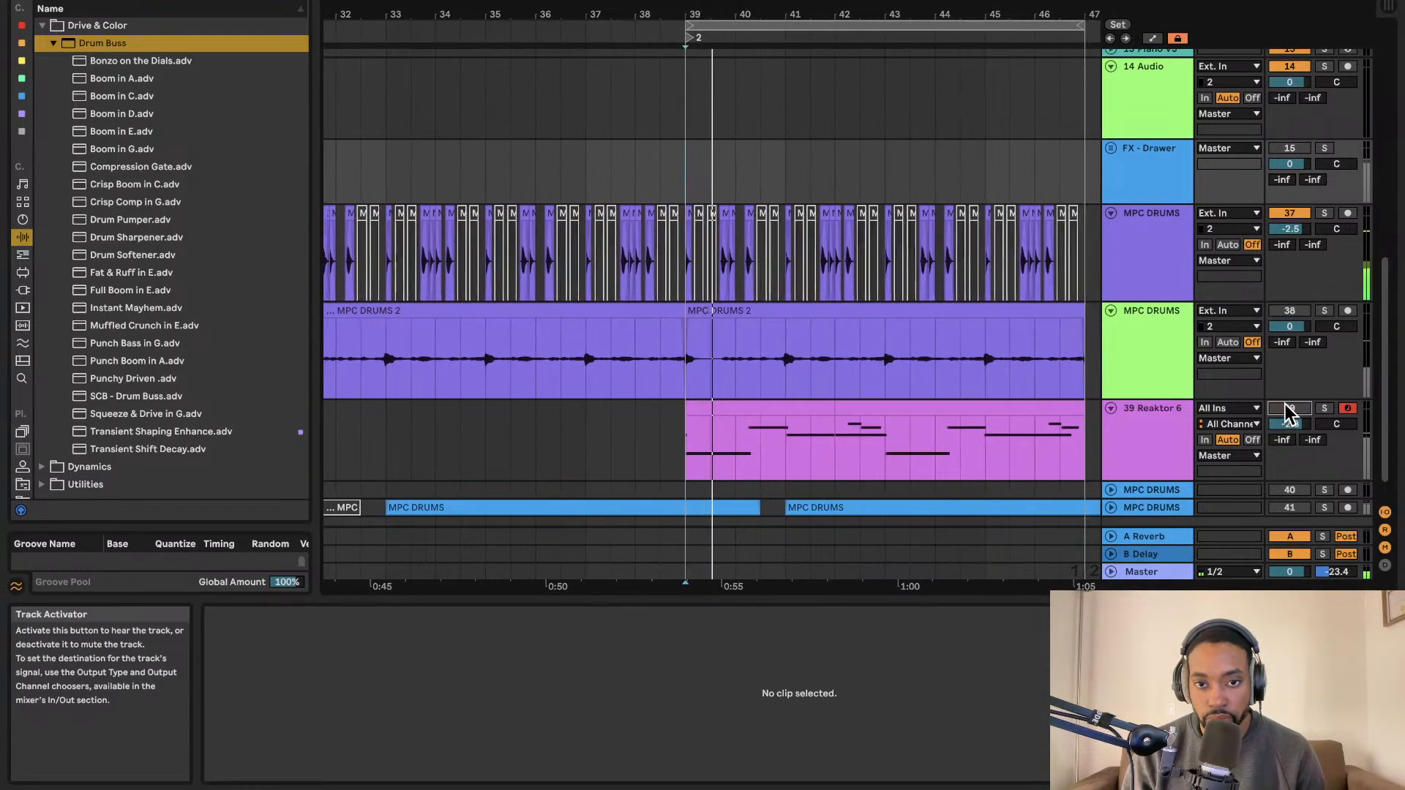
{"action": "left_click", "coordinate": [1323, 408]}
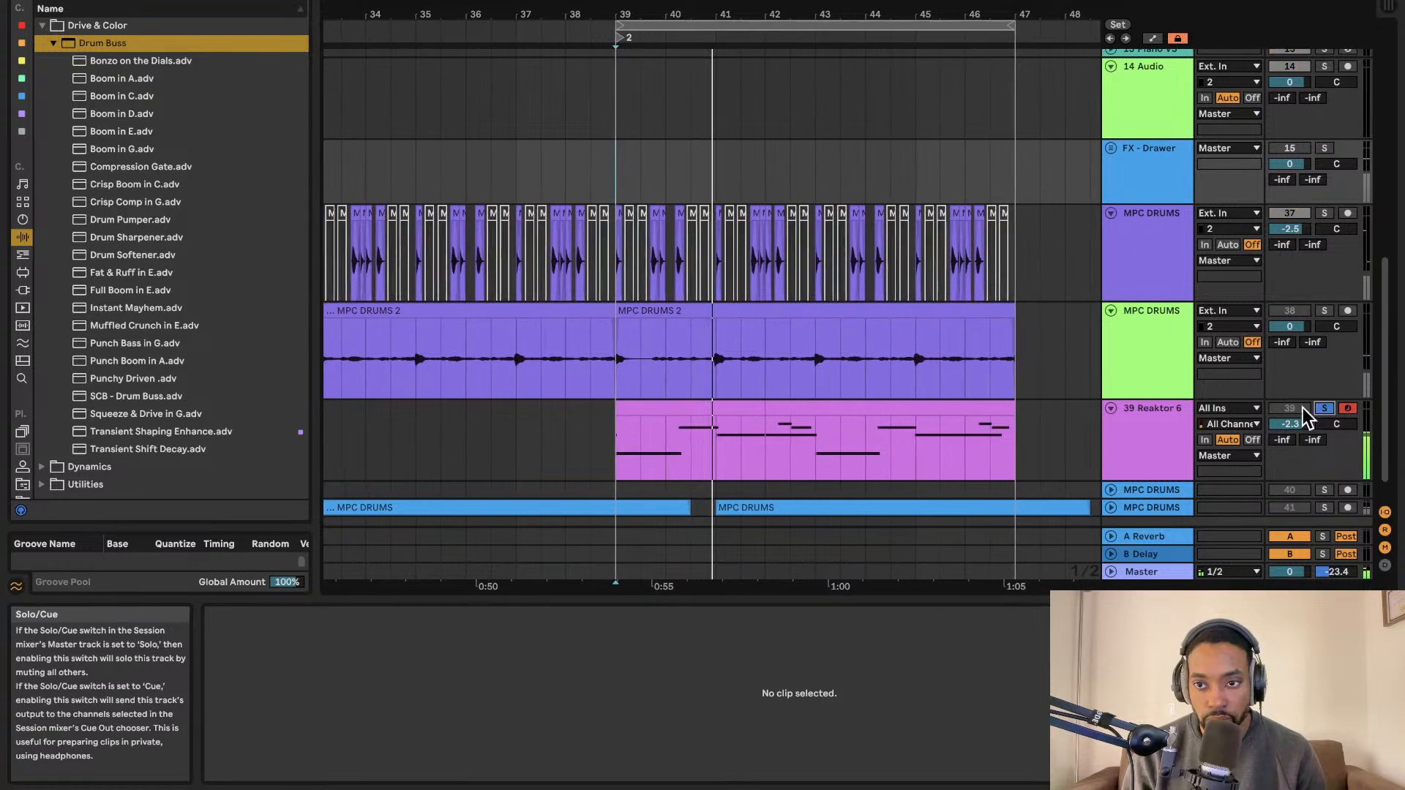
{"action": "left_click", "coordinate": [945, 408]}
{"action": "key", "text": "0"}
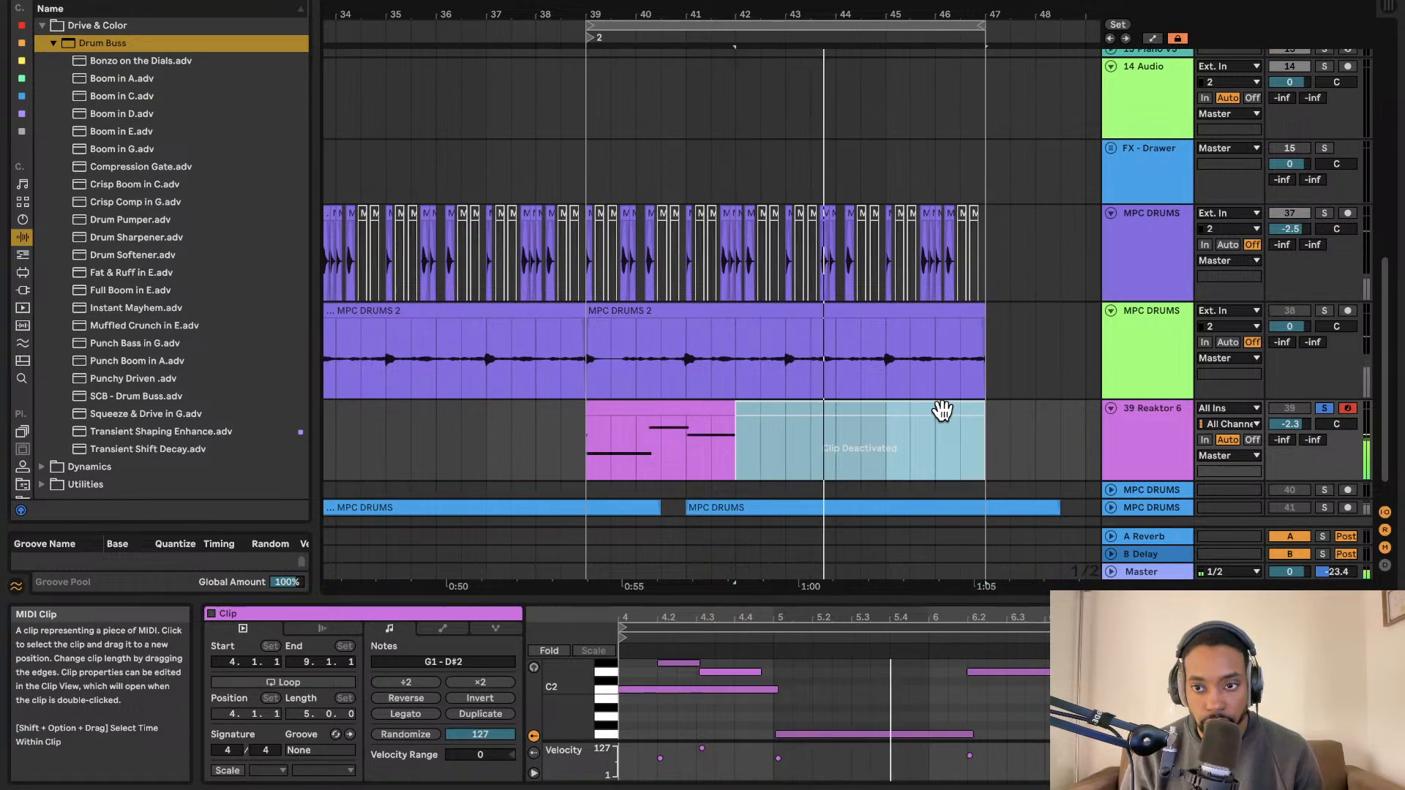
{"action": "left_click", "coordinate": [1323, 408]}
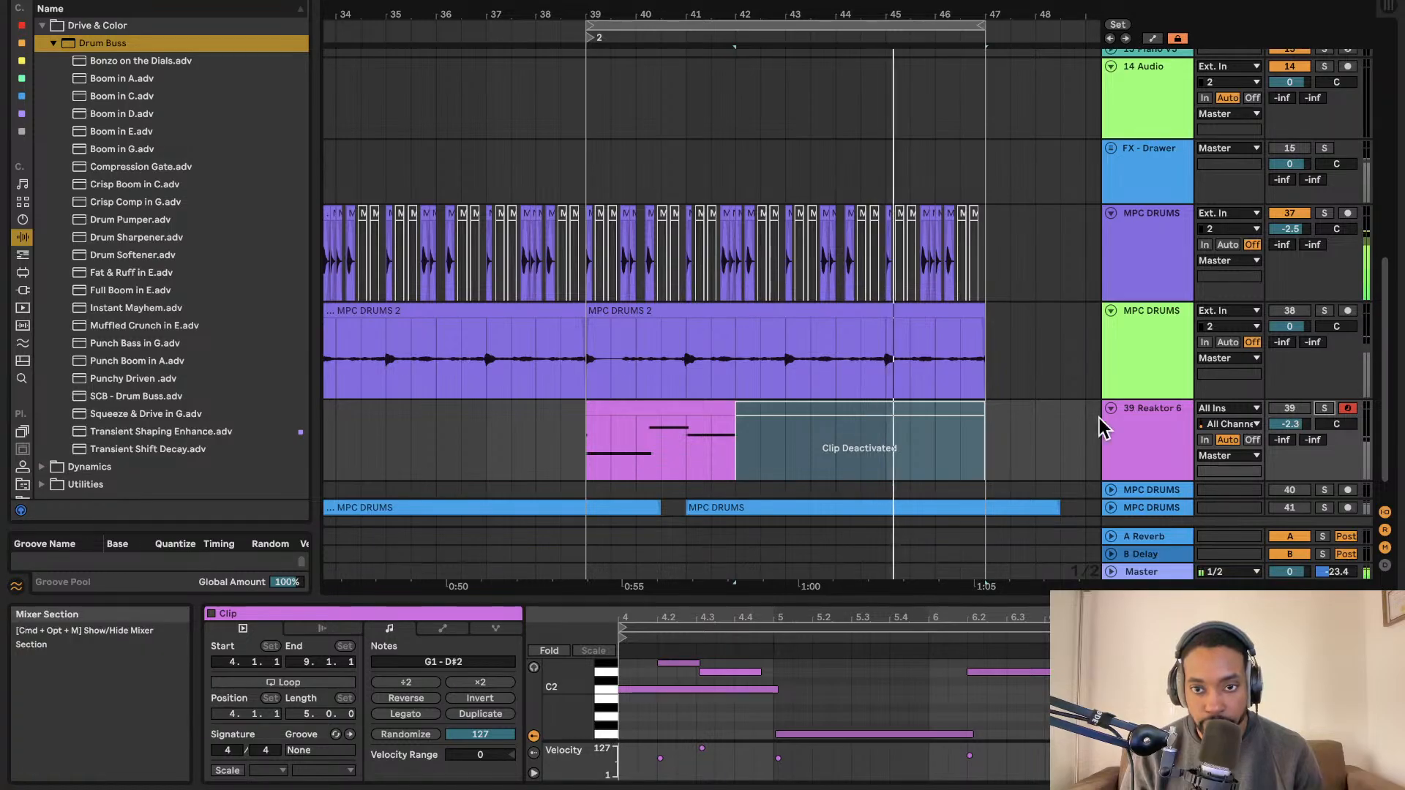
Reactivate the Reaktor 6 clip section from bar 42, and unmute both the Reaktor 6 track and MPC DRUMS track 38.
{"action": "left_click", "coordinate": [959, 408]}
{"action": "key", "text": "0"}
{"action": "key", "text": "ctrl+Left"}
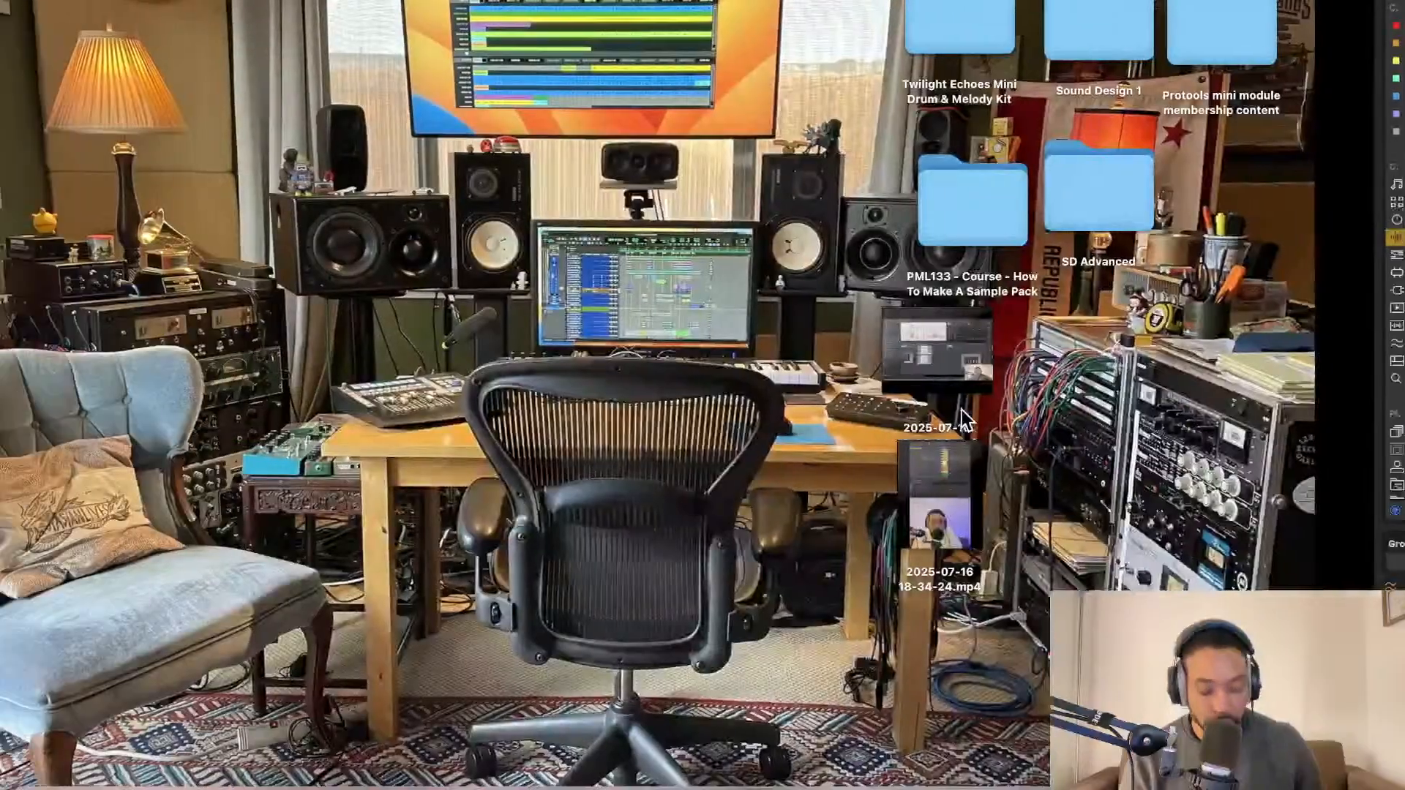
{"action": "key", "text": "ctrl+Right"}
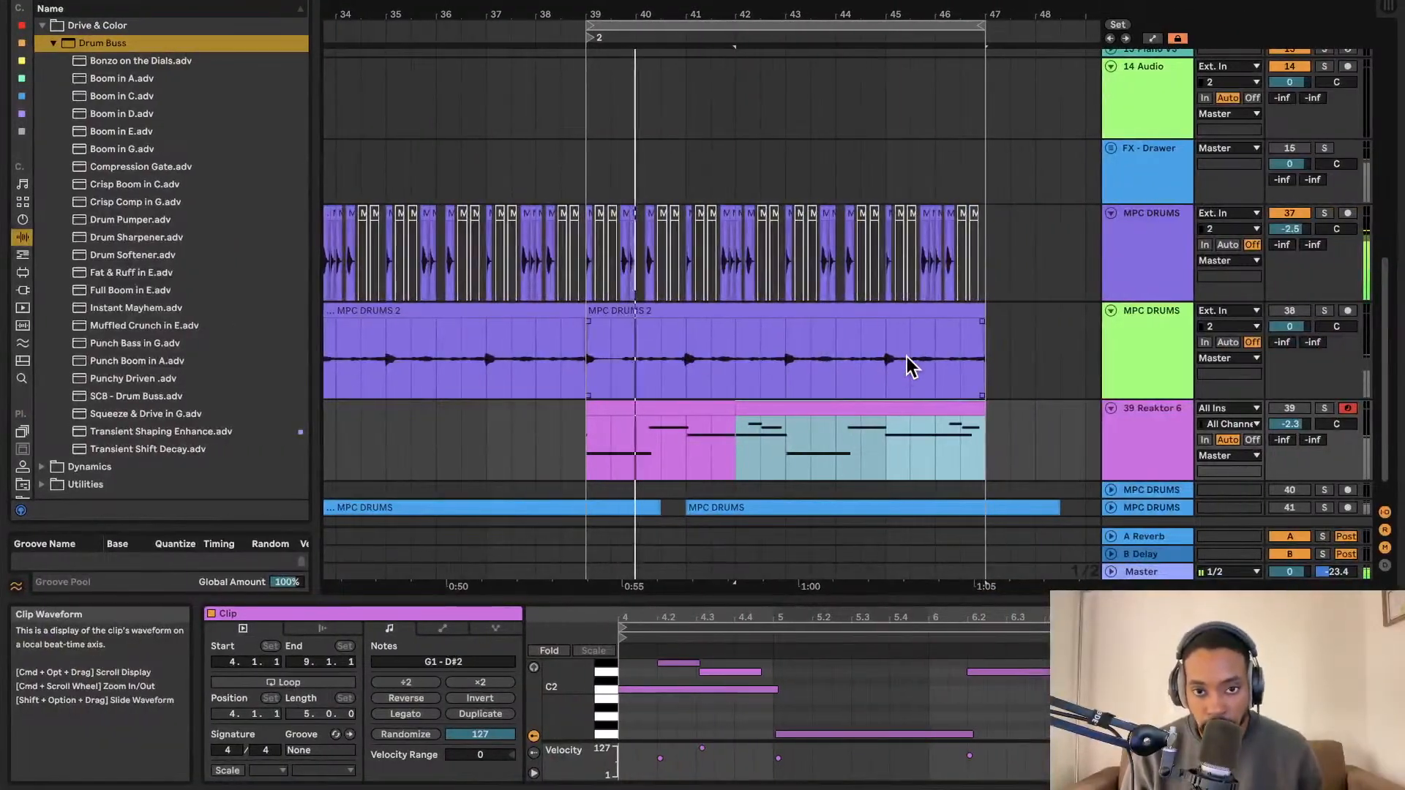
{"action": "left_click", "coordinate": [1289, 409]}
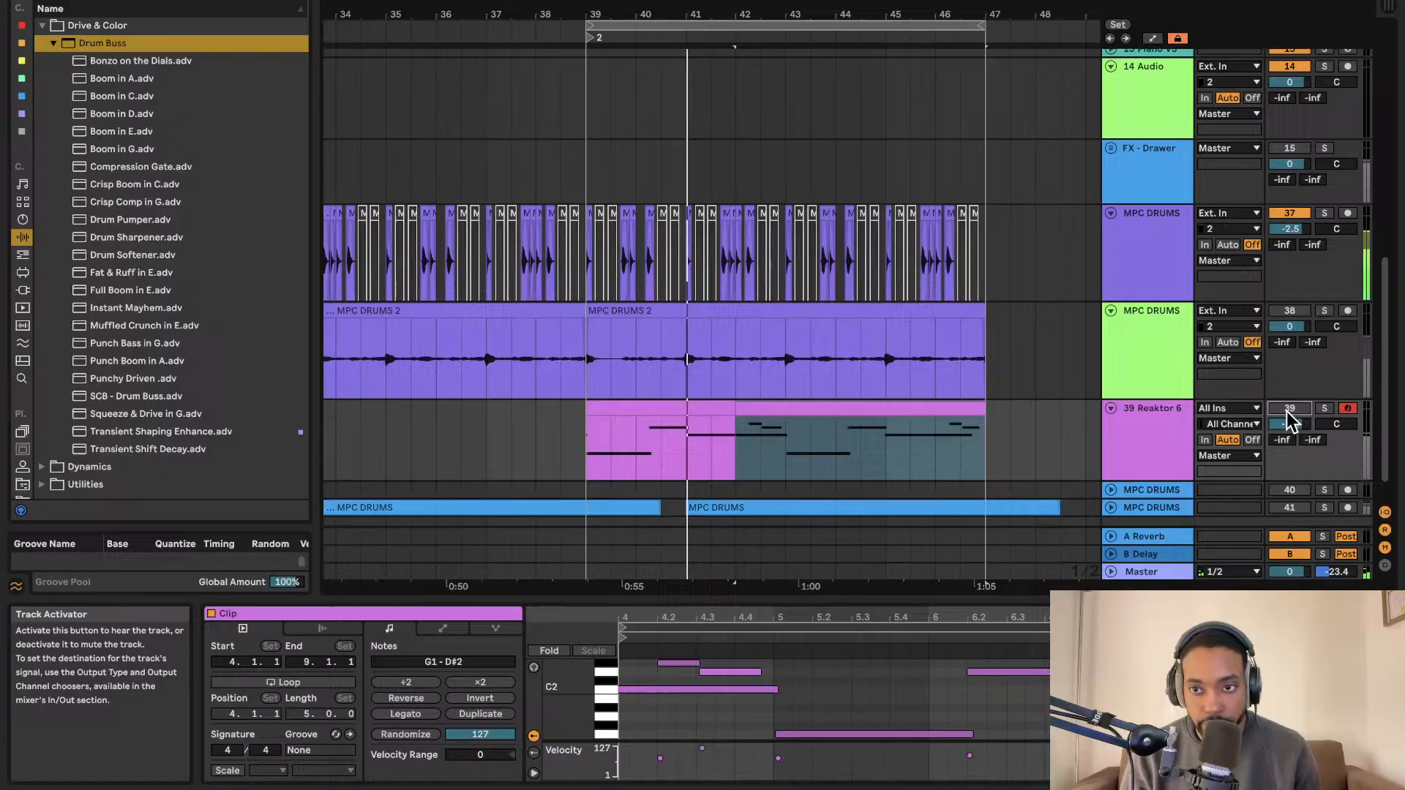
{"action": "left_click", "coordinate": [1284, 311]}
{"action": "left_click", "coordinate": [1012, 404]}
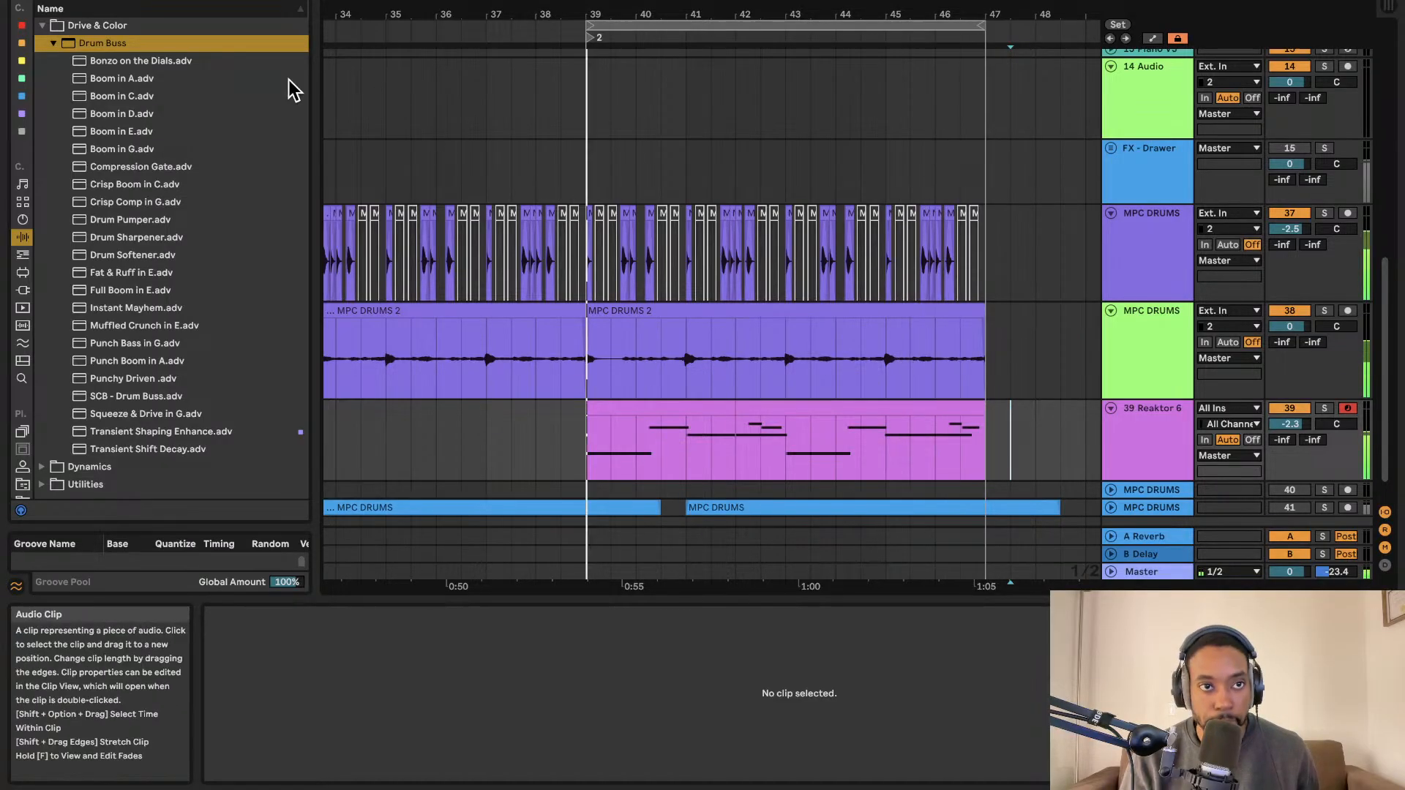
Search the audio effects in the browser for "pedal".
{"action": "scroll", "coordinate": [799, 309], "scroll_direction": "right", "scroll_amount": 5}
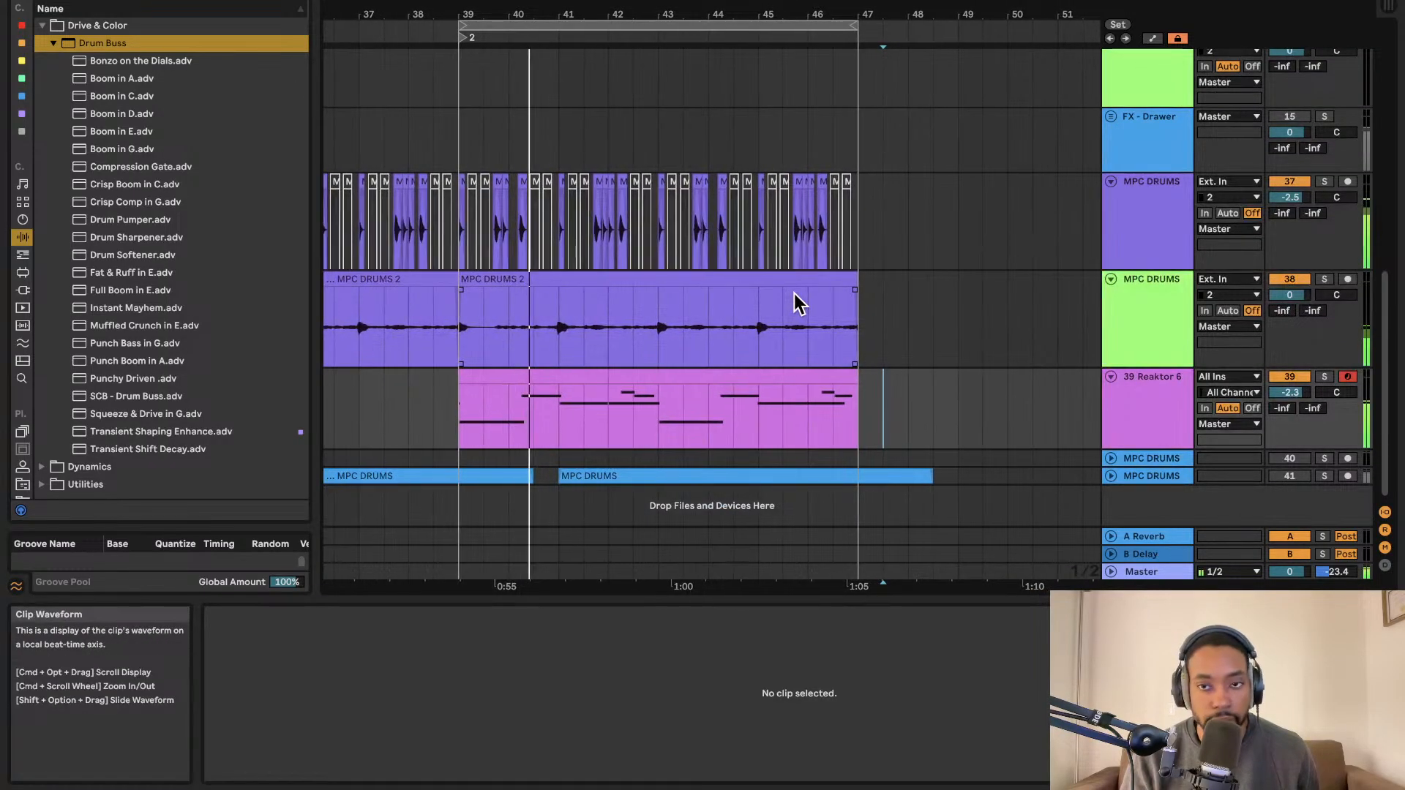
{"action": "scroll", "coordinate": [793, 292], "scroll_direction": "left", "scroll_amount": 3}
{"action": "scroll", "coordinate": [794, 285], "scroll_direction": "left", "scroll_amount": 2}
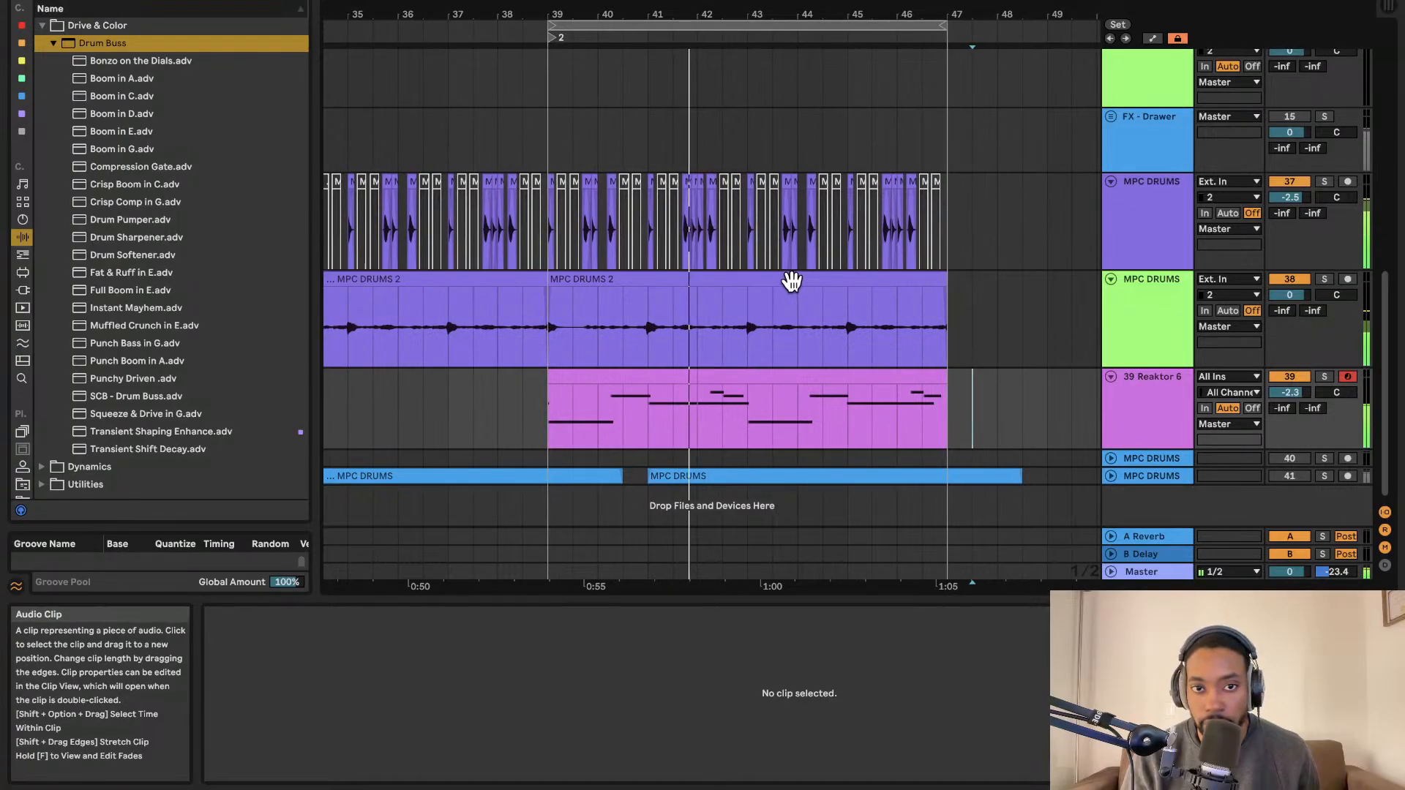
{"action": "scroll", "coordinate": [791, 282], "scroll_direction": "right", "scroll_amount": 1}
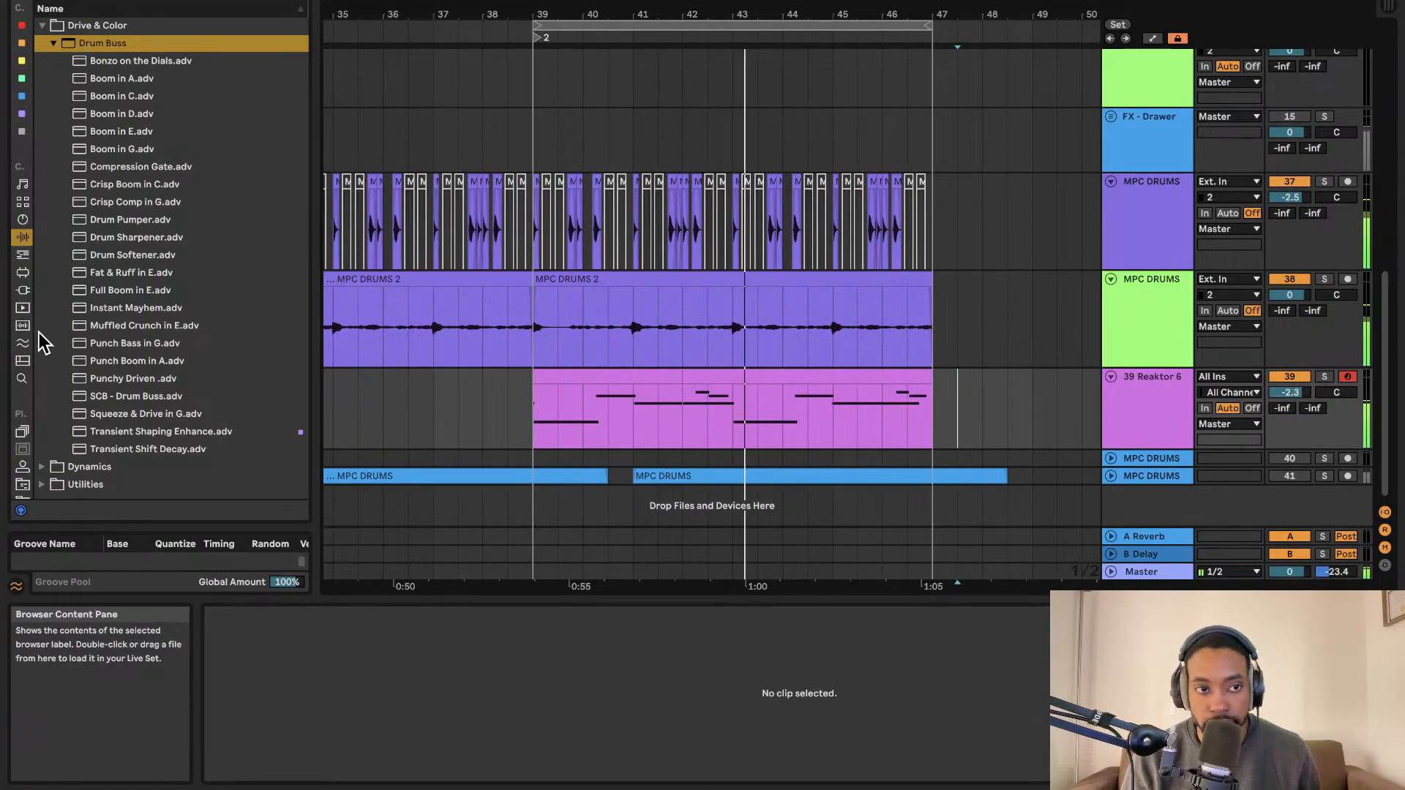
{"action": "scroll", "coordinate": [33, 320], "scroll_direction": "down", "scroll_amount": 5}
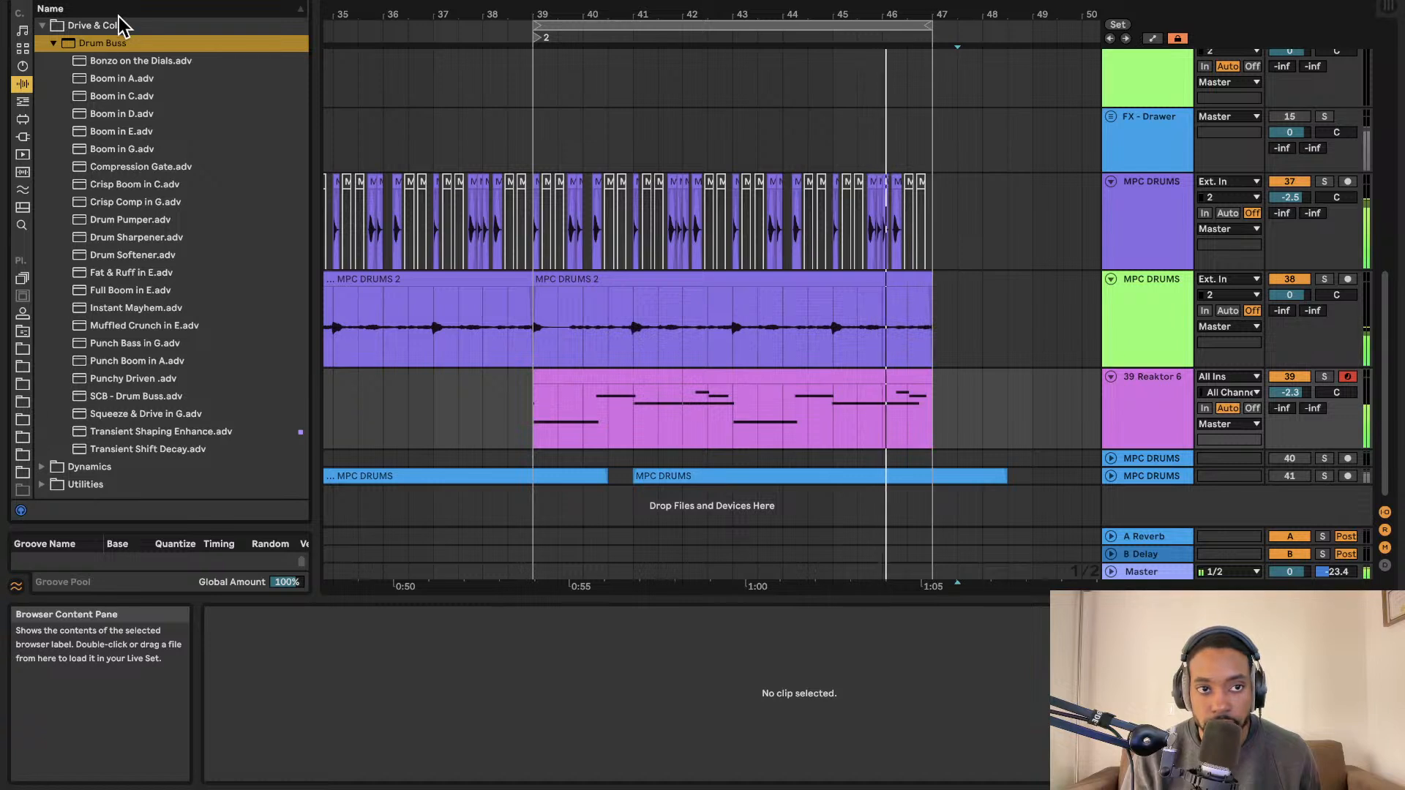
{"action": "left_click", "coordinate": [126, 0]}
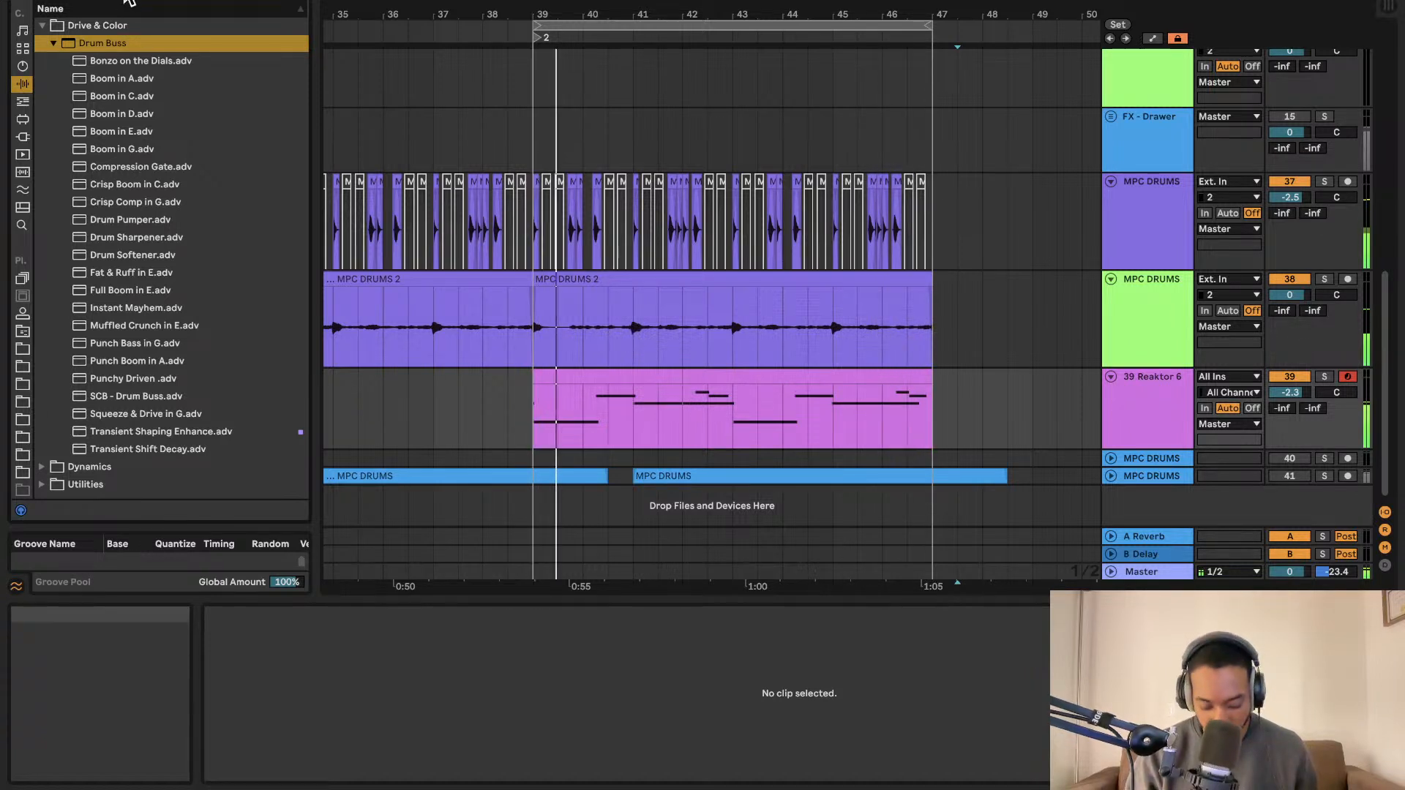
{"action": "type", "text": "pedal"}
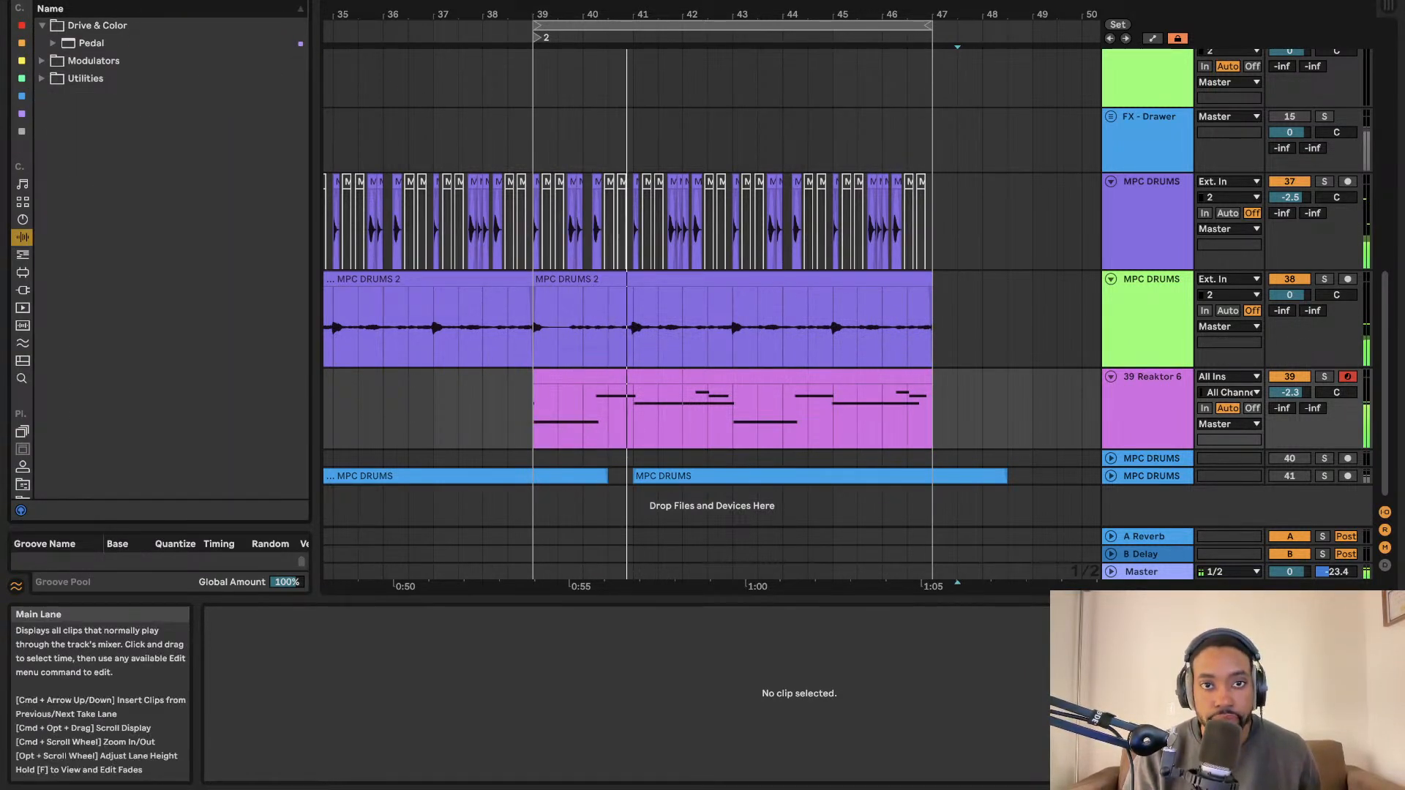
Find Pedal under Drive & Color and load it onto a new audio track below the MPC DRUMS tracks.
{"action": "left_click", "coordinate": [42, 78]}
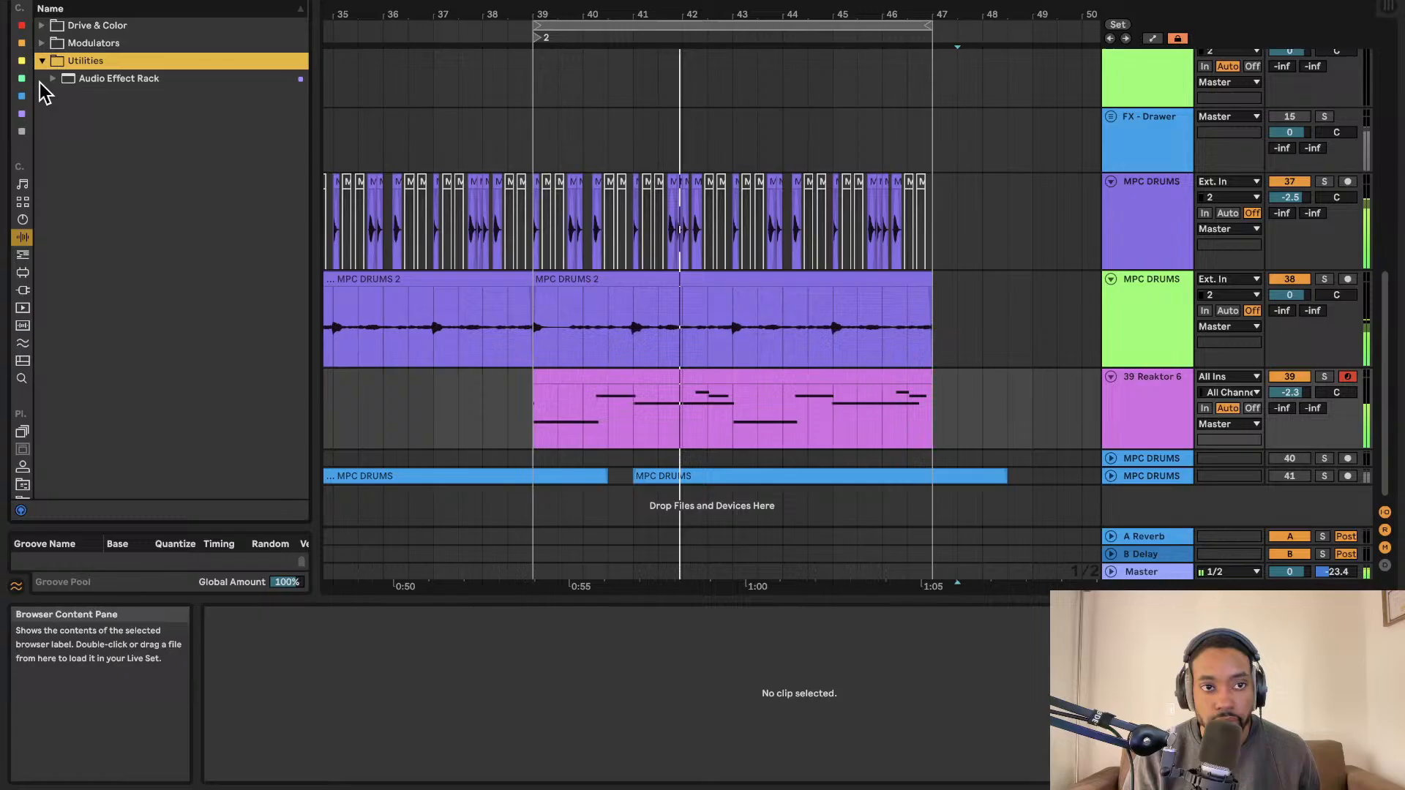
{"action": "left_click", "coordinate": [42, 44]}
{"action": "left_click", "coordinate": [42, 25]}
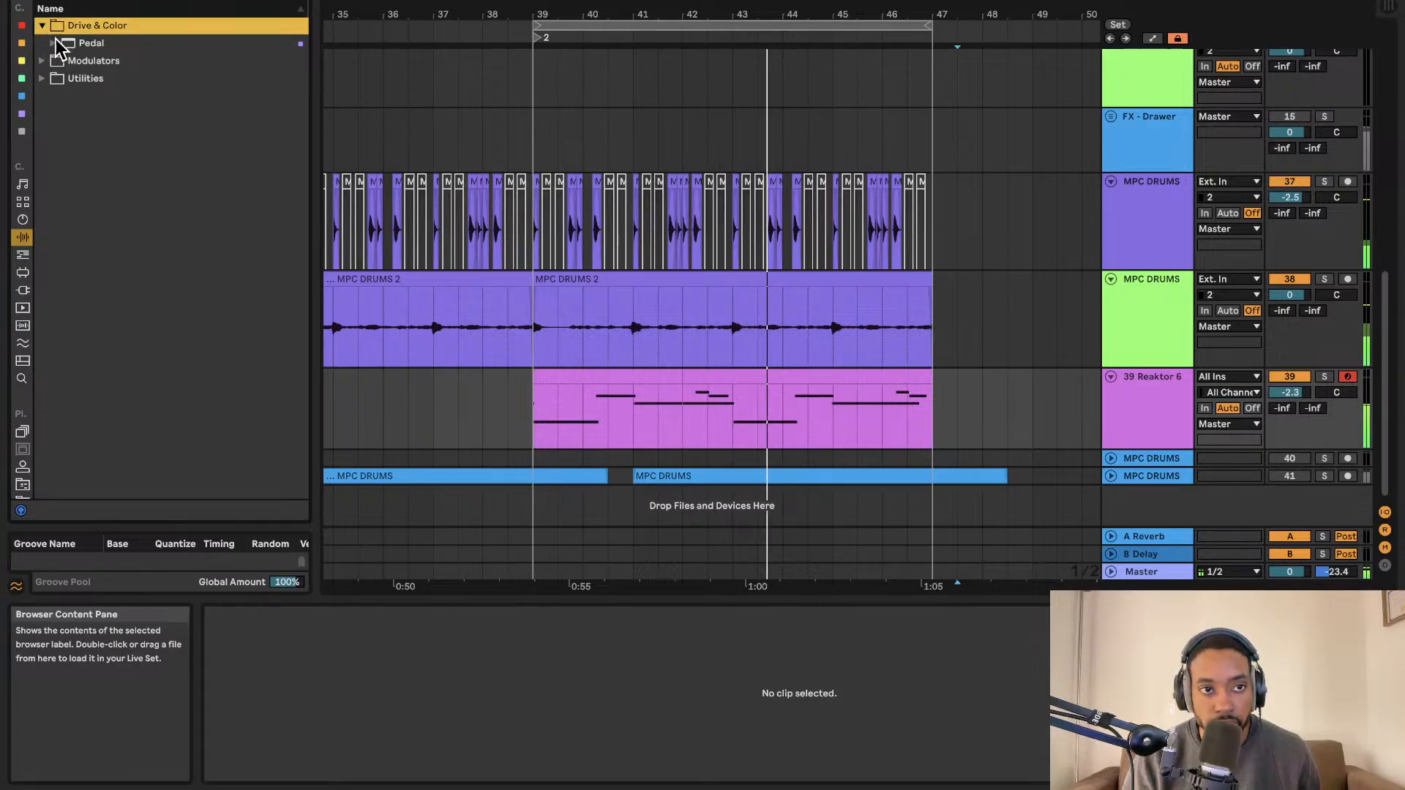
{"action": "left_click", "coordinate": [54, 43]}
{"action": "scroll", "coordinate": [648, 256], "scroll_direction": "right", "scroll_amount": 1}
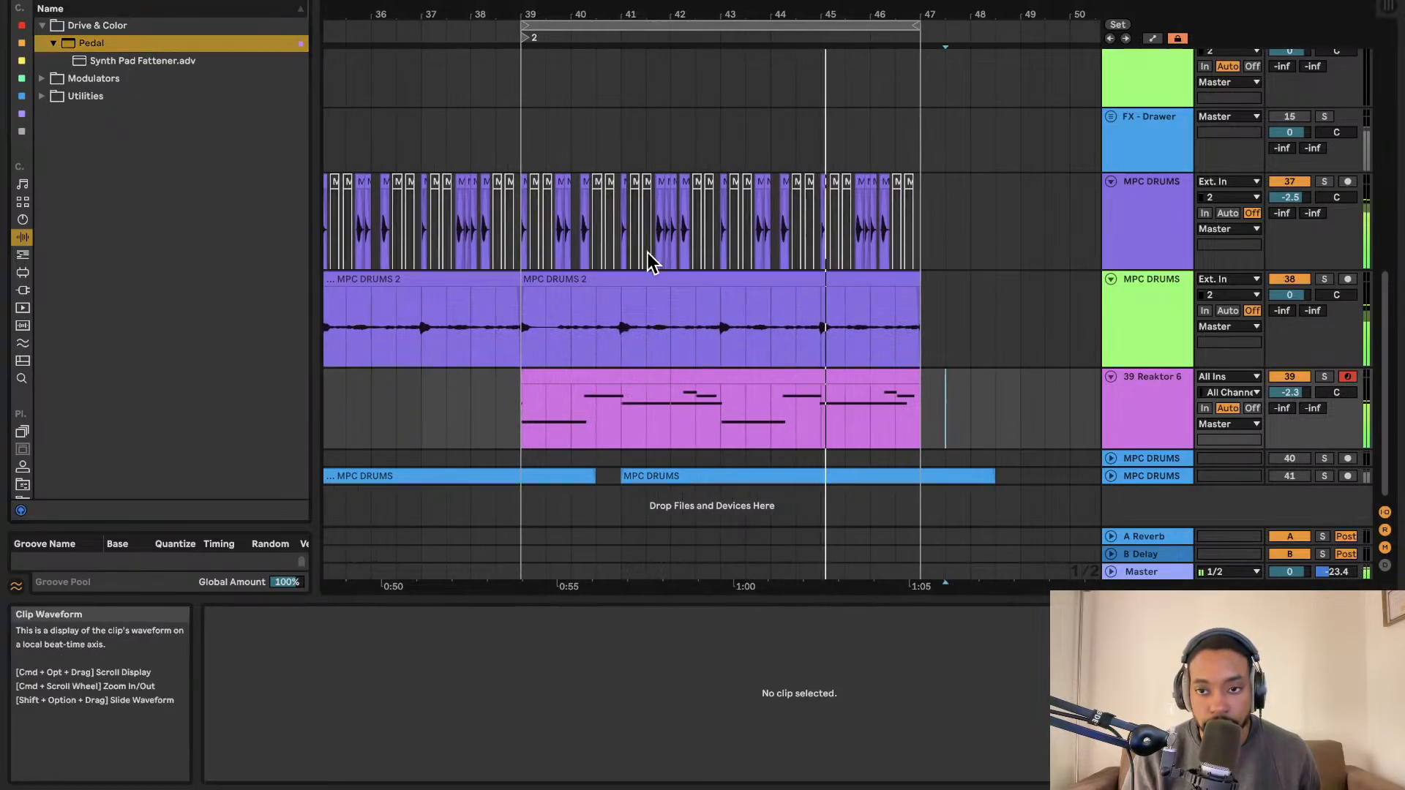
{"action": "left_click_drag", "start_coordinate": [132, 43], "coordinate": [218, 47]}
{"action": "left_click_drag", "start_coordinate": [1104, 468], "coordinate": [1122, 490]}
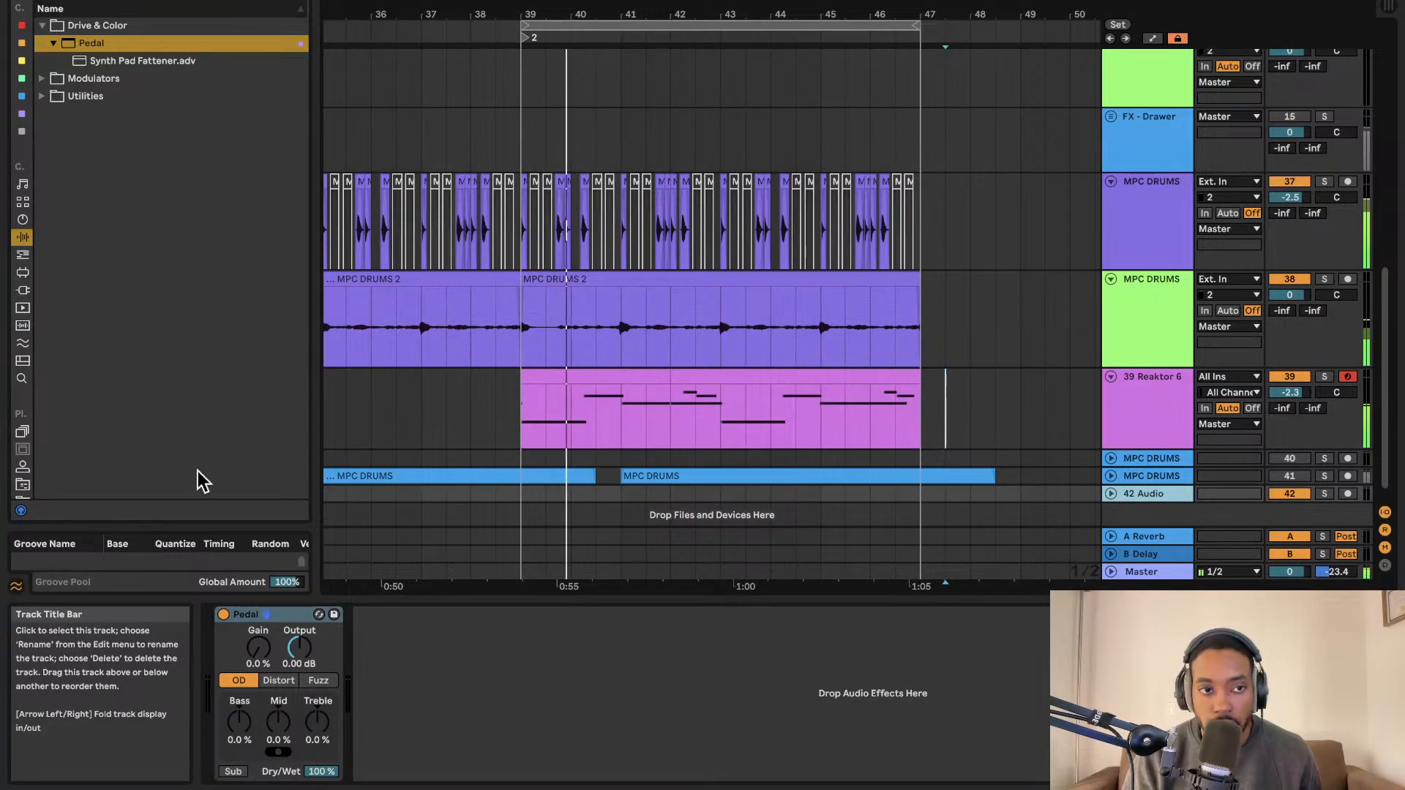
Open Reaktor 6 on track 39, save its ensemble as BassybossLS.ens in the Racks folder and close the plug-in window.
{"action": "left_click", "coordinate": [24, 292]}
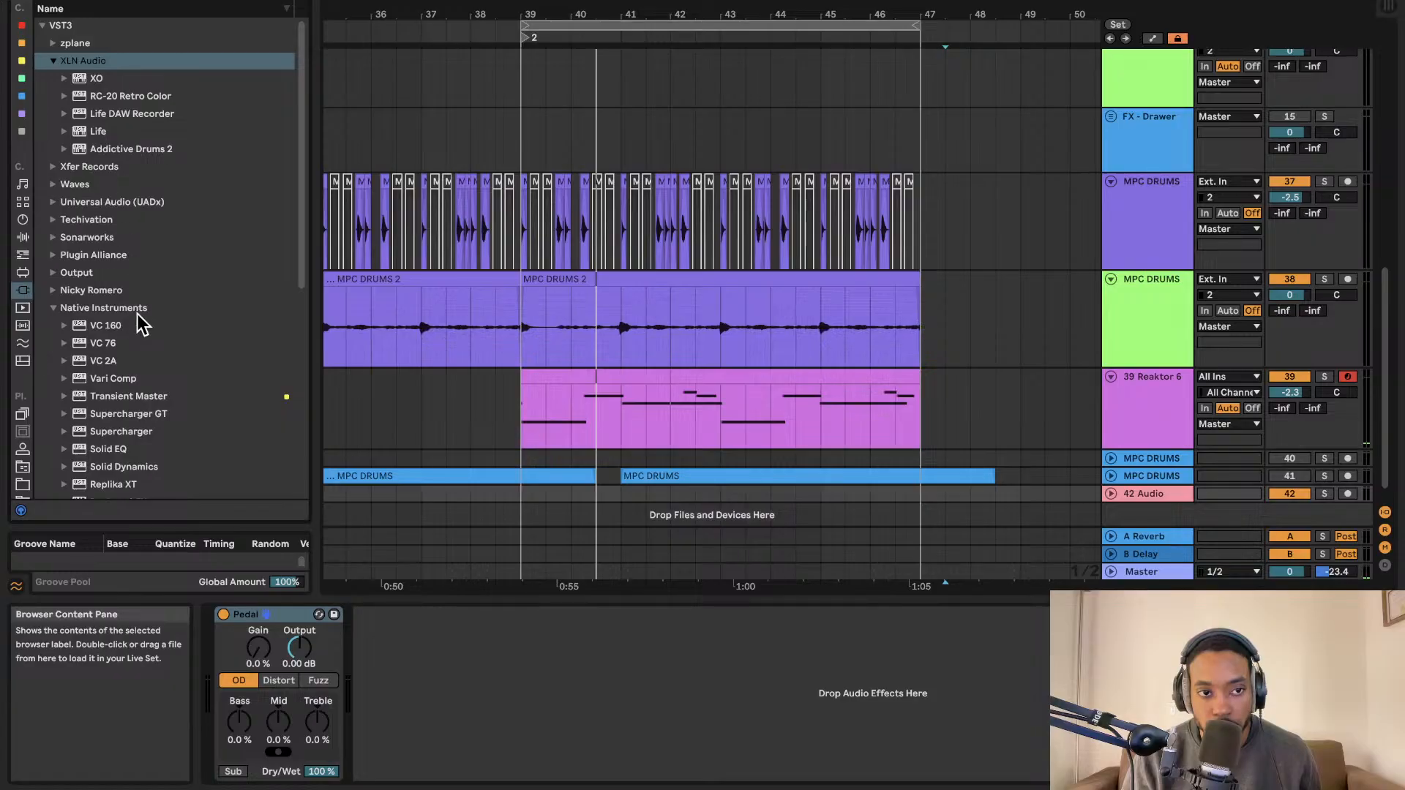
{"action": "left_click", "coordinate": [1154, 412]}
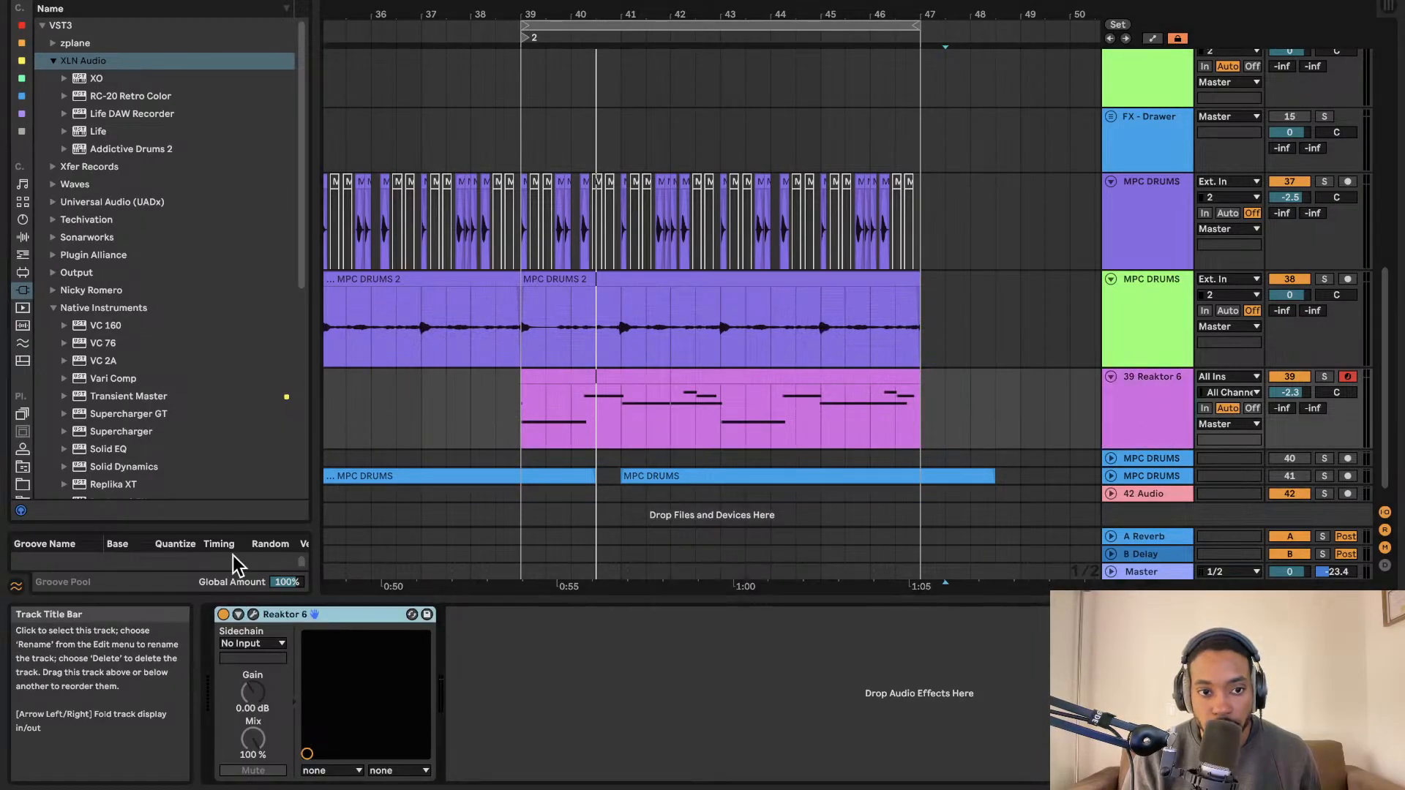
{"action": "left_click", "coordinate": [253, 614]}
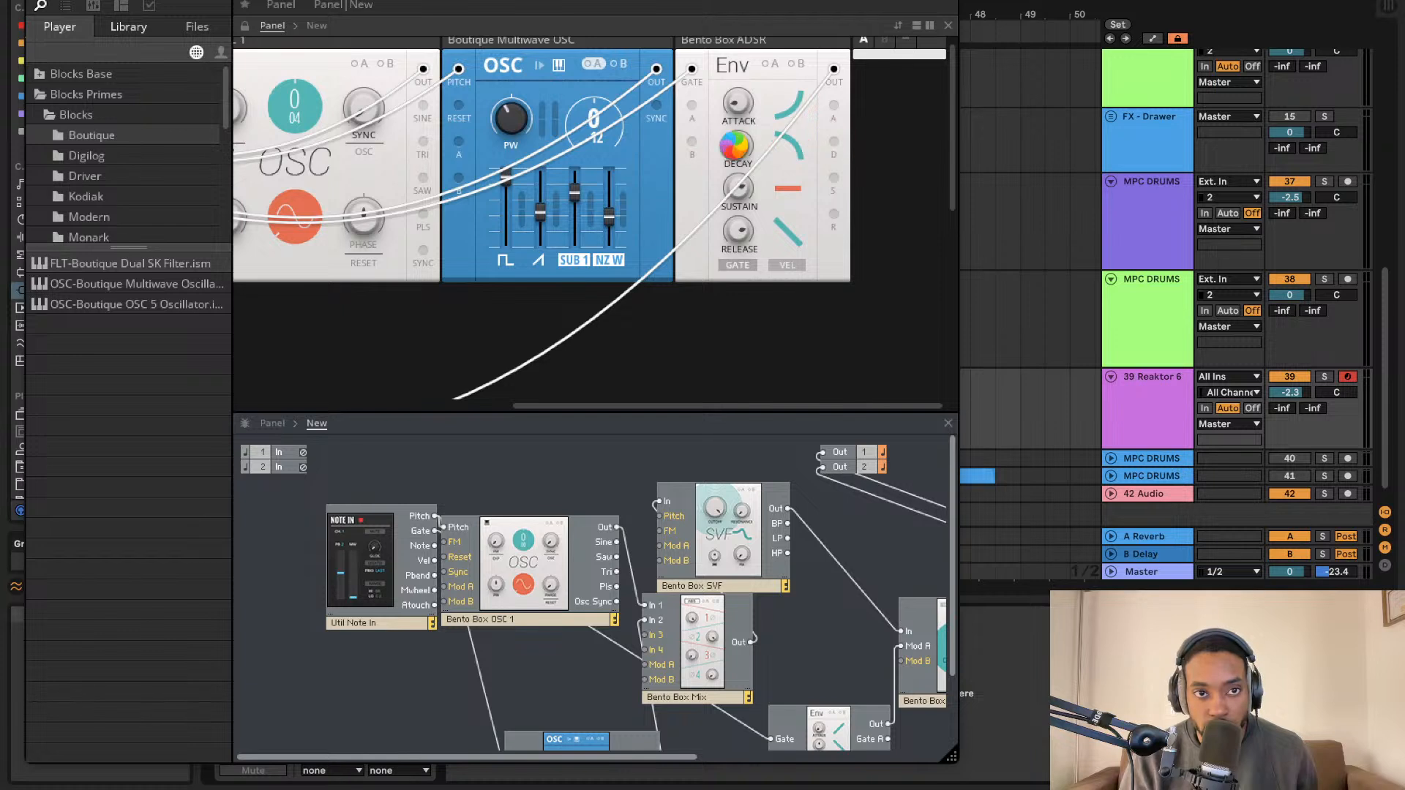
{"action": "key", "text": "super+shift+s"}
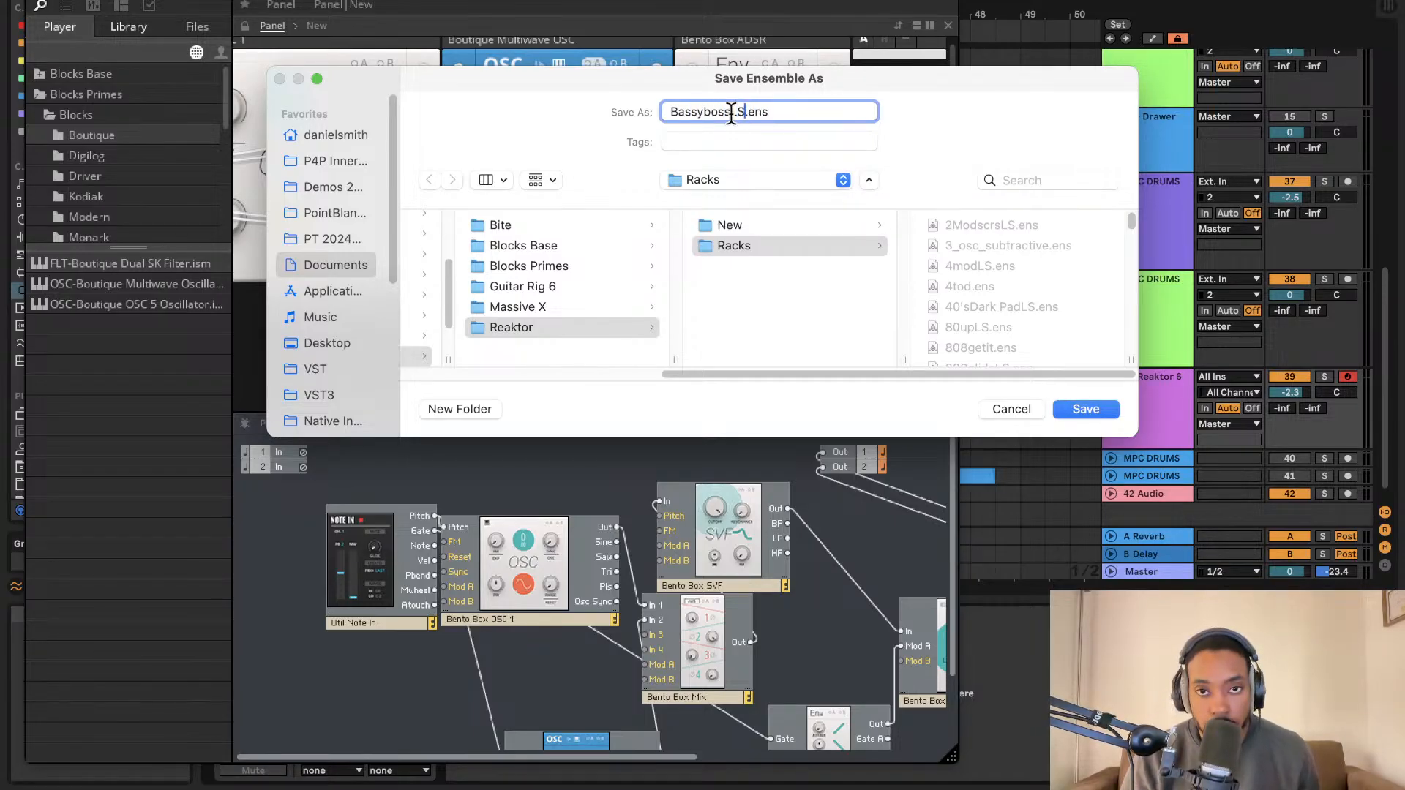
{"action": "left_click", "coordinate": [1070, 406]}
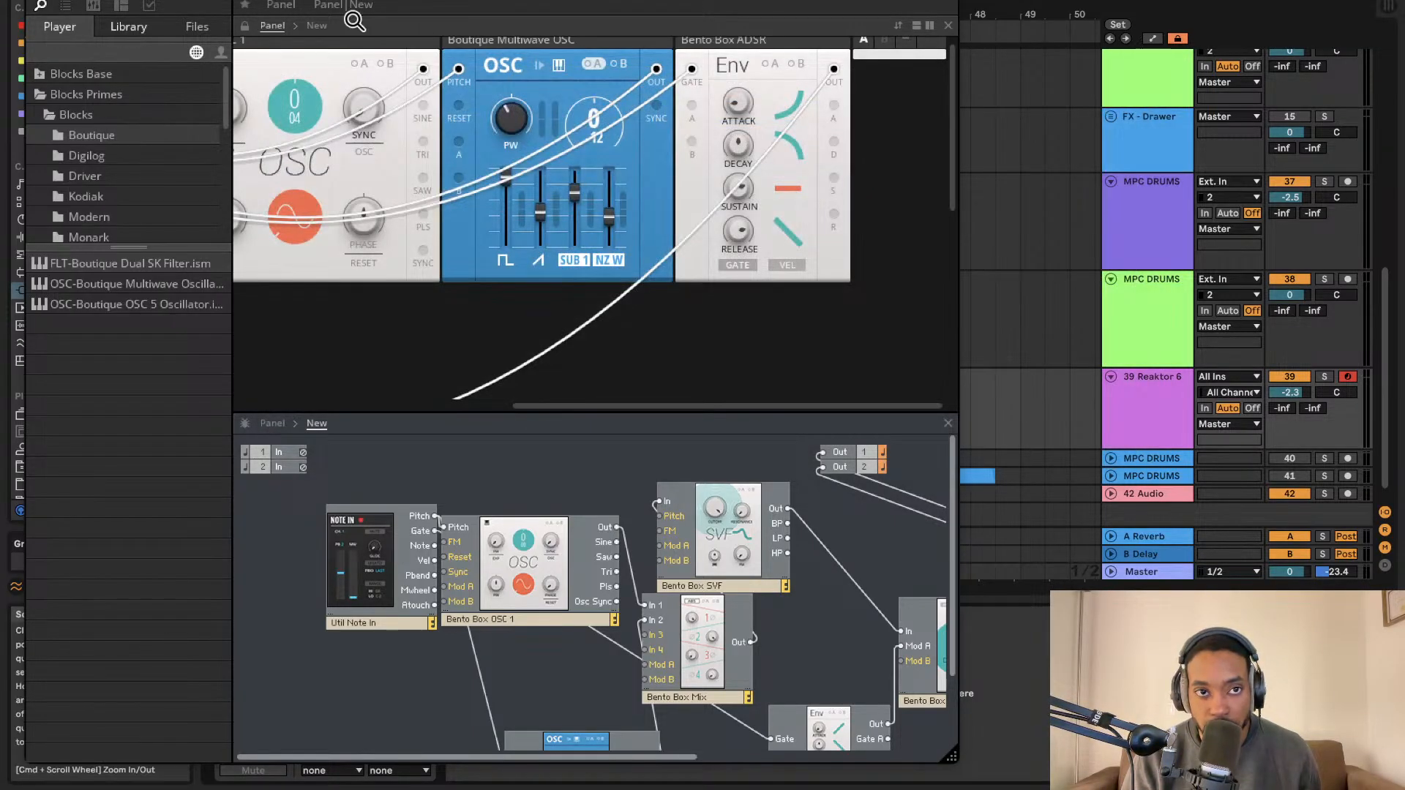
{"action": "left_click_drag", "start_coordinate": [133, 0], "coordinate": [446, 1]}
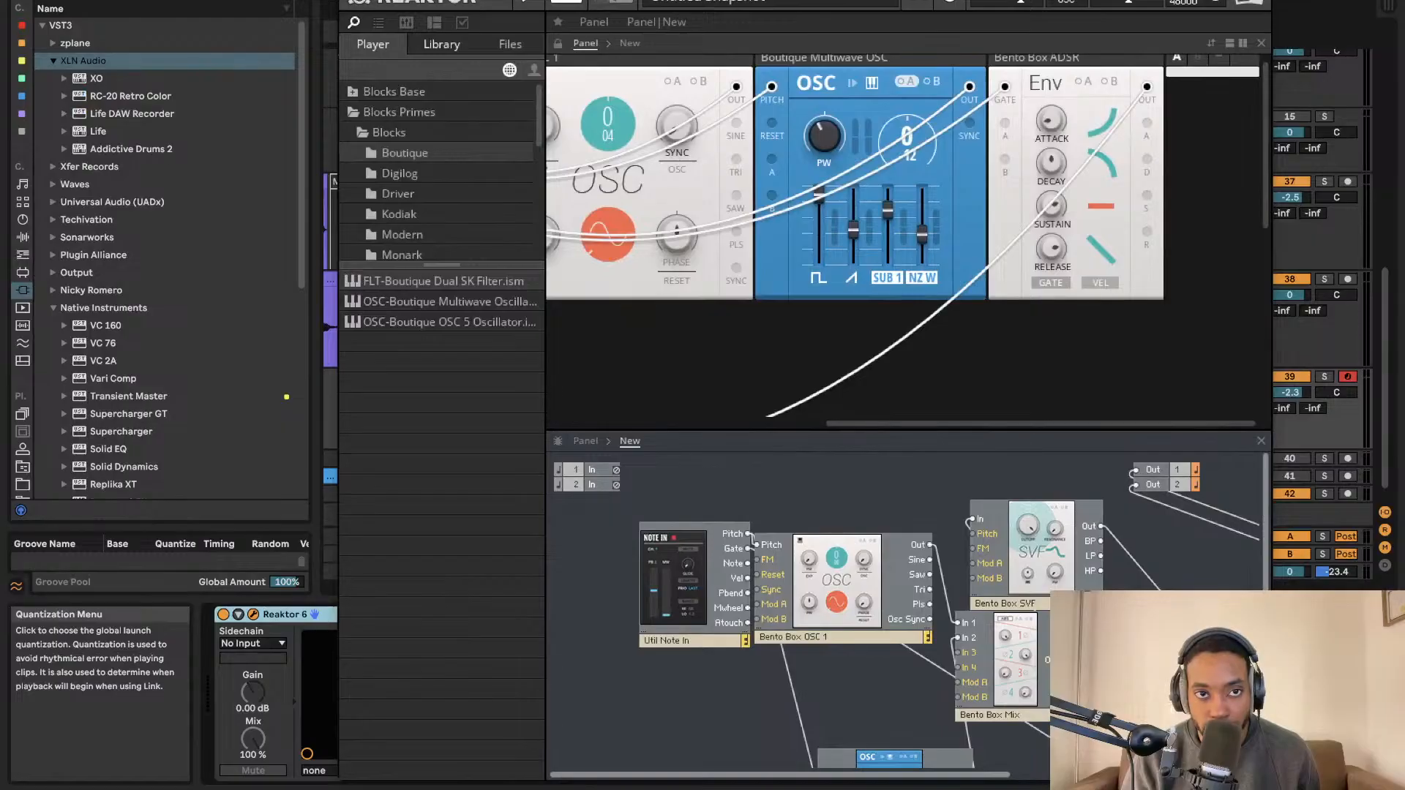
{"action": "left_click", "coordinate": [349, 0]}
Restart playback from bar 39 and load the XLN Audio RC-20 Retro Color plug-in onto MPC DRUMS track 38.
{"action": "left_click", "coordinate": [1168, 399]}
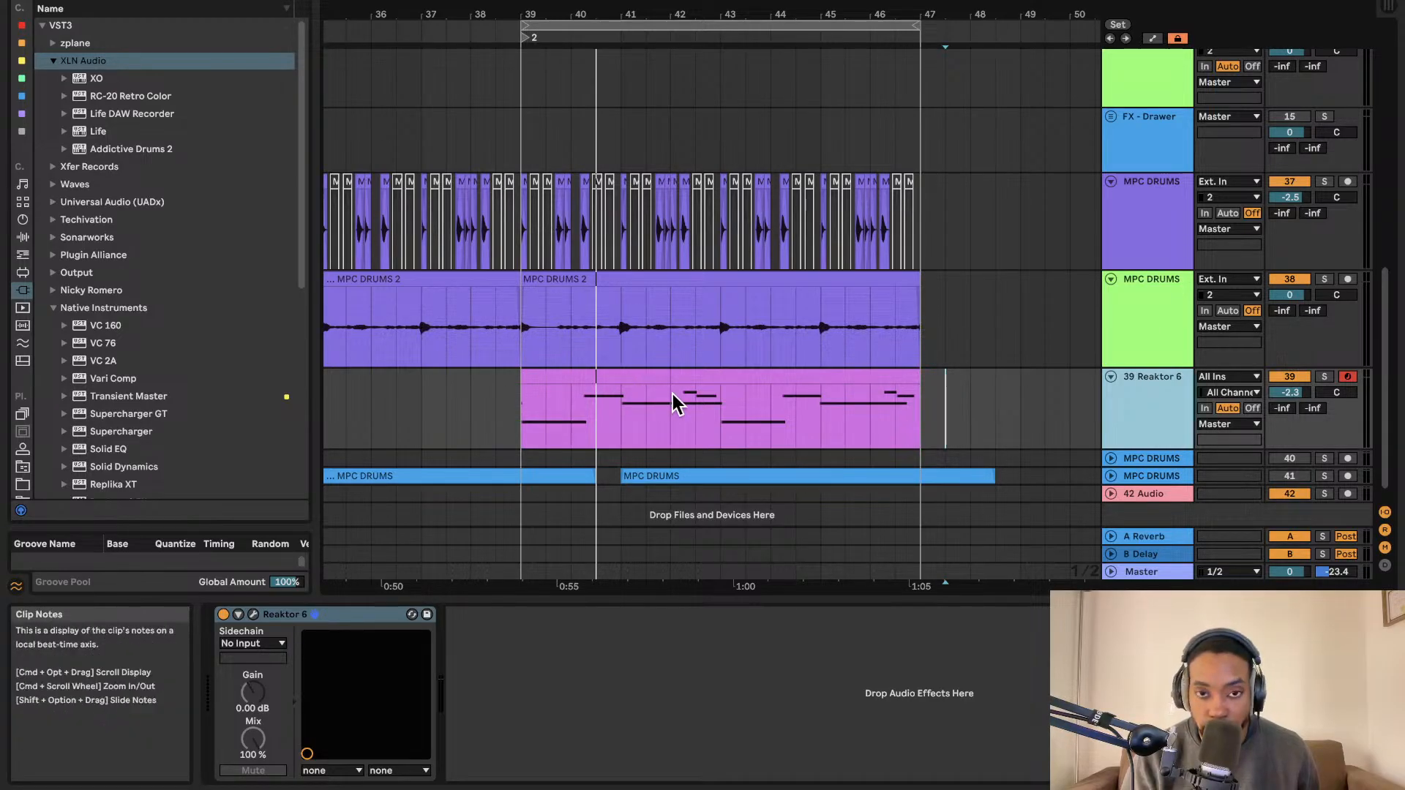
{"action": "left_click", "coordinate": [521, 392]}
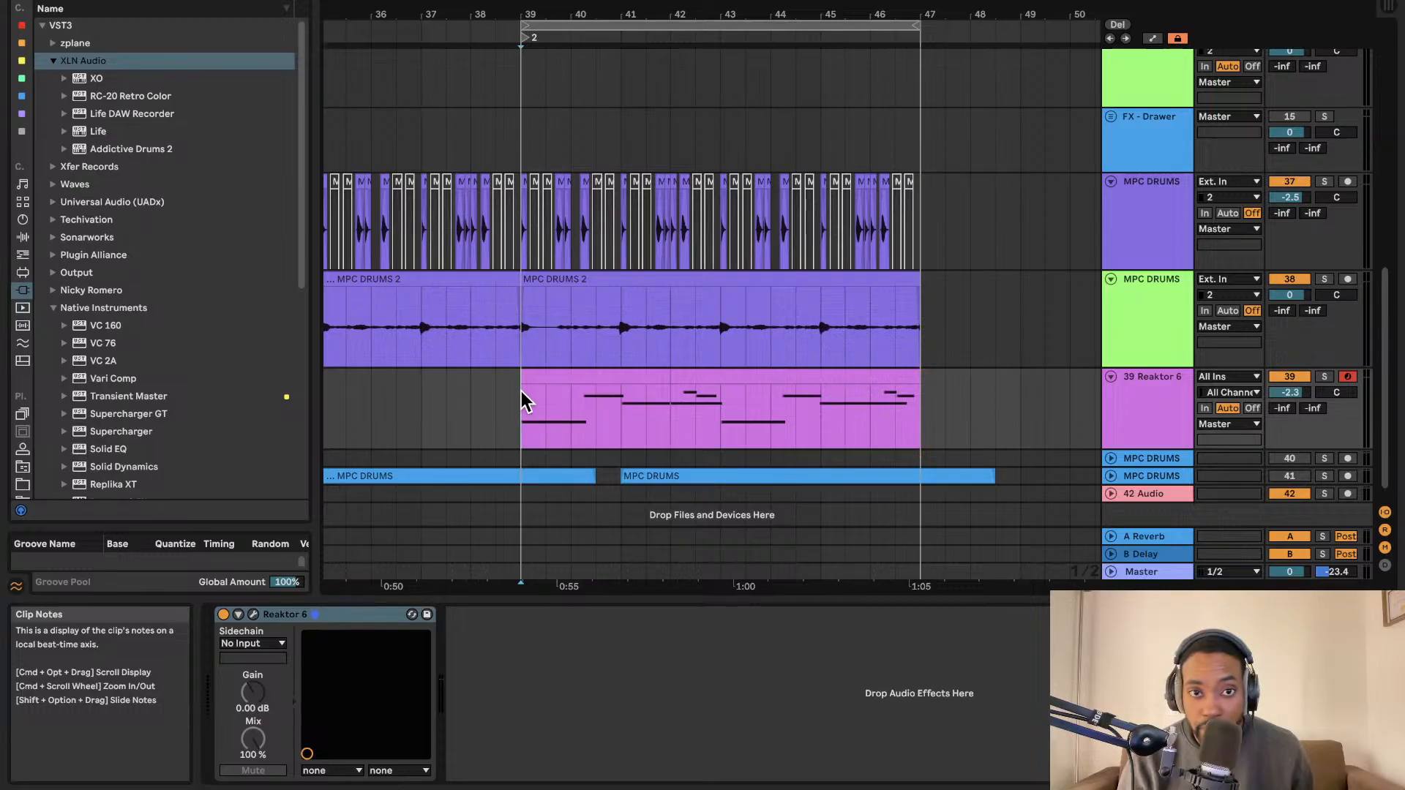
{"action": "key", "text": "space"}
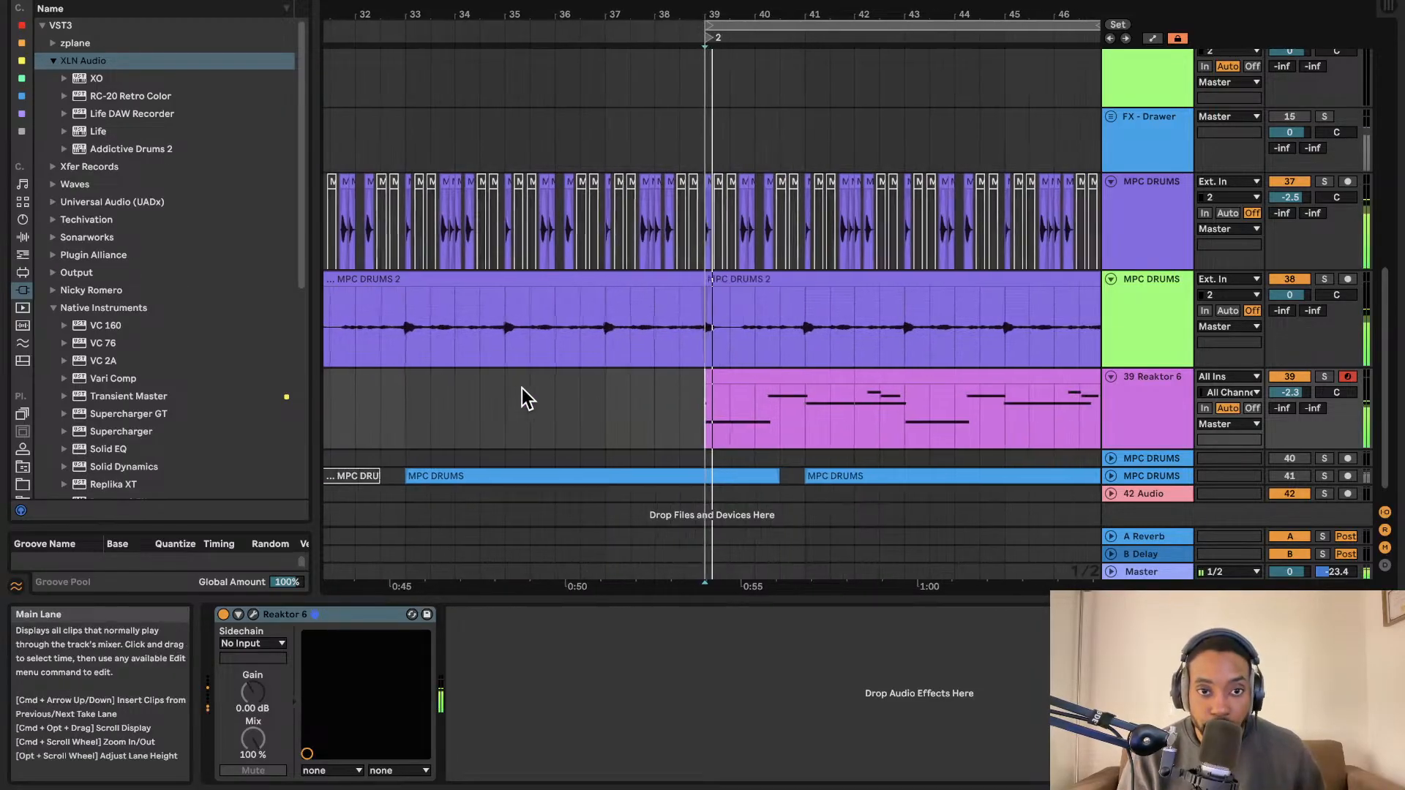
{"action": "scroll", "coordinate": [871, 312], "scroll_direction": "down", "scroll_amount": 1}
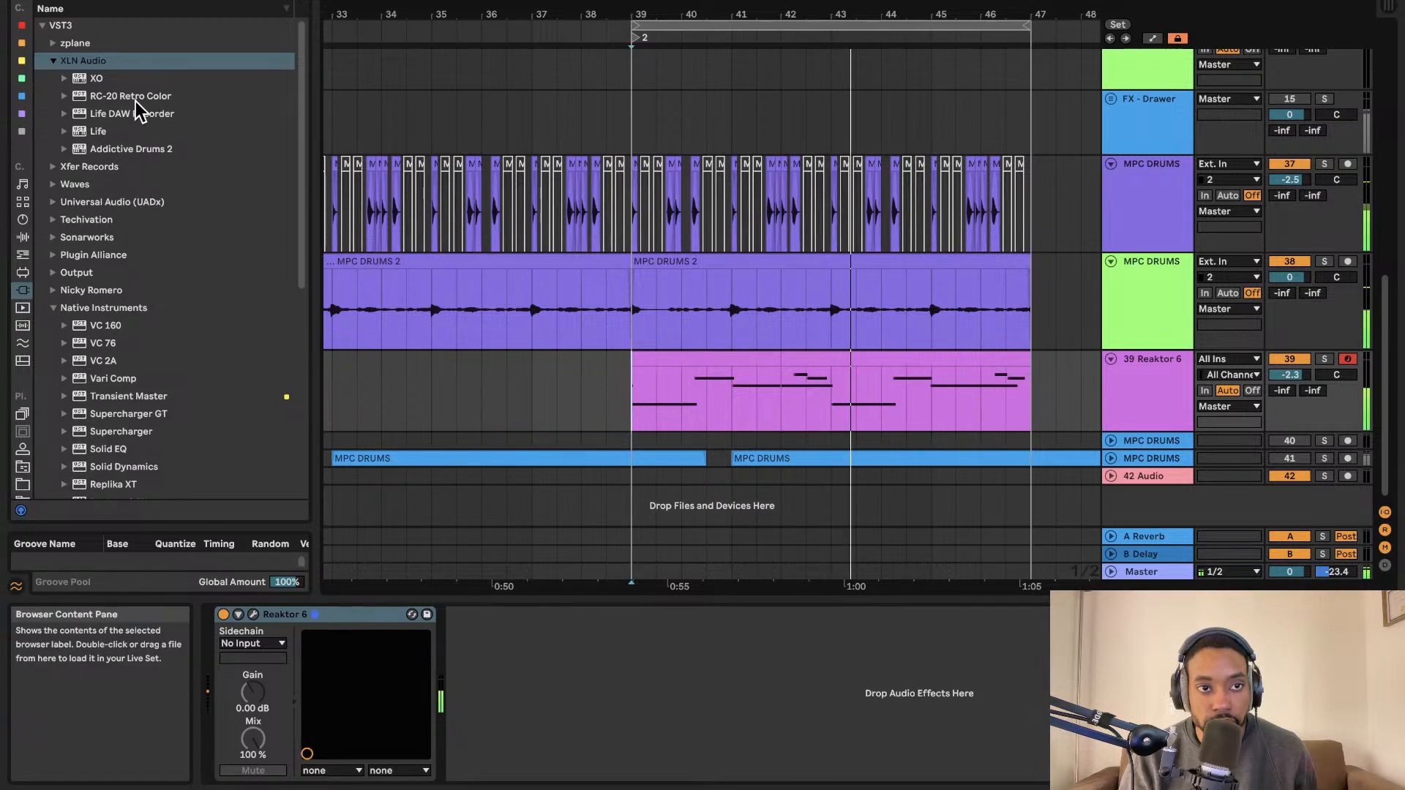
{"action": "left_click_drag", "start_coordinate": [135, 101], "coordinate": [248, 100]}
{"action": "left_click_drag", "start_coordinate": [1106, 350], "coordinate": [1141, 308]}
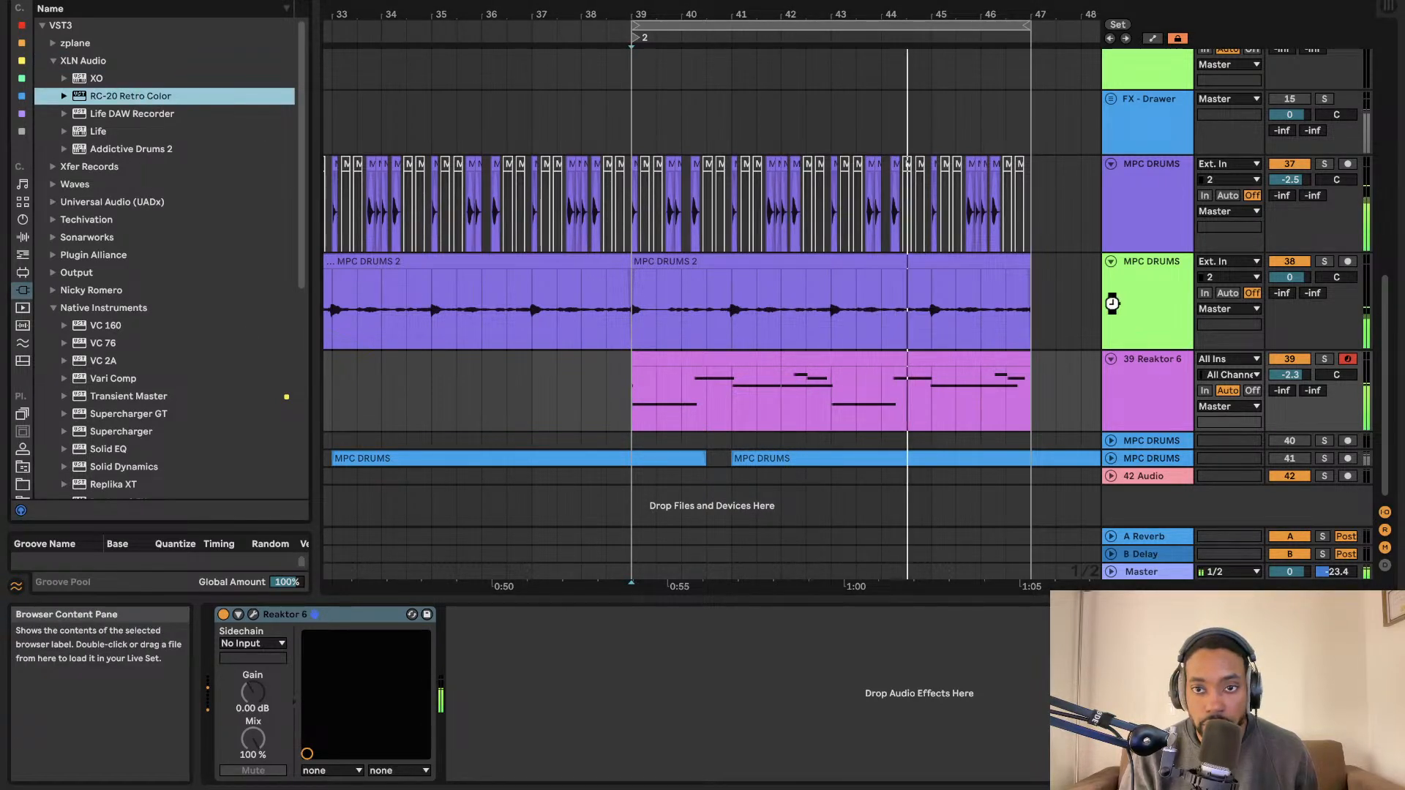
{"action": "left_click", "coordinate": [254, 614]}
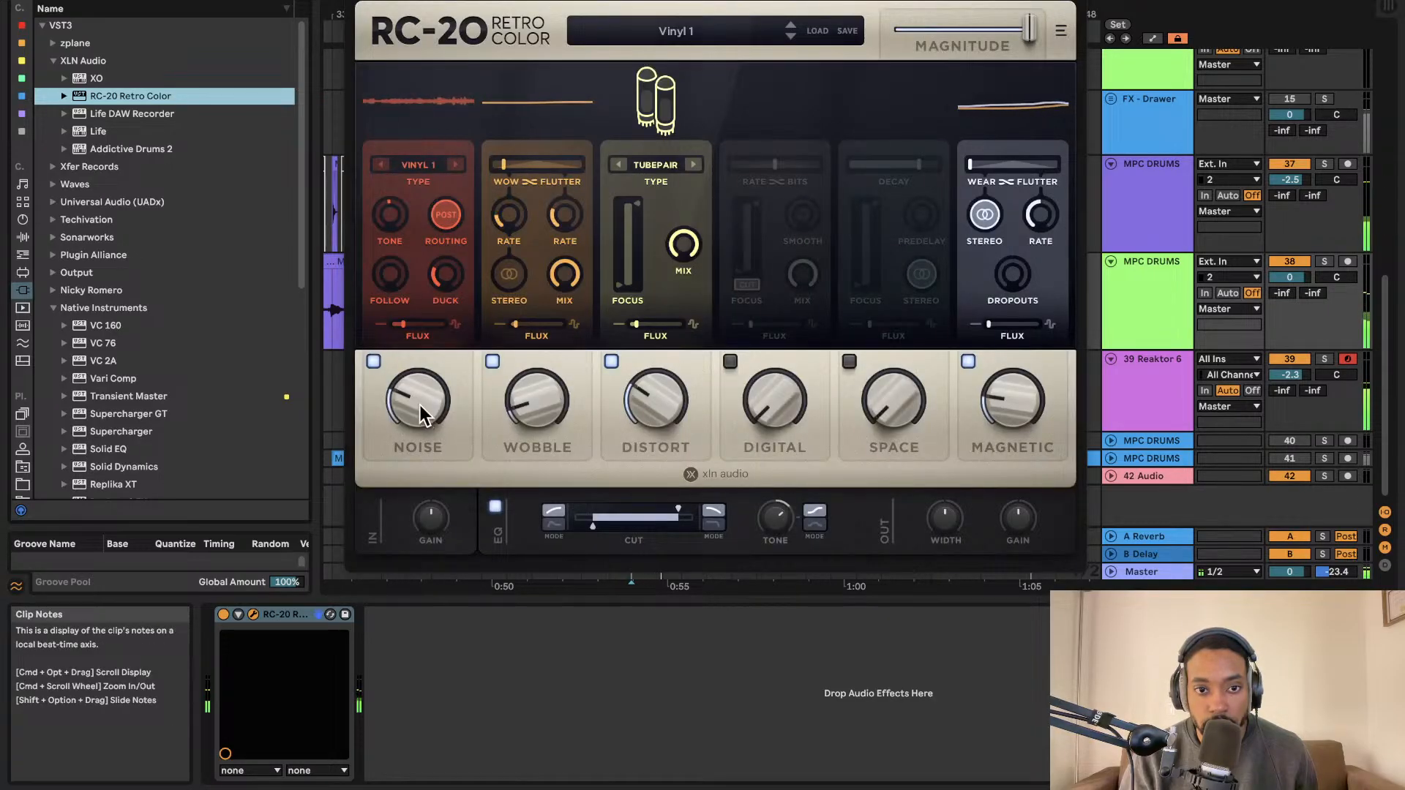
Turn RC-20's Noise and Wobble amounts down to minimum and enable Digital at 24%.
{"action": "left_click_drag", "start_coordinate": [421, 415], "coordinate": [439, 537]}
{"action": "left_click_drag", "start_coordinate": [532, 420], "coordinate": [538, 371]}
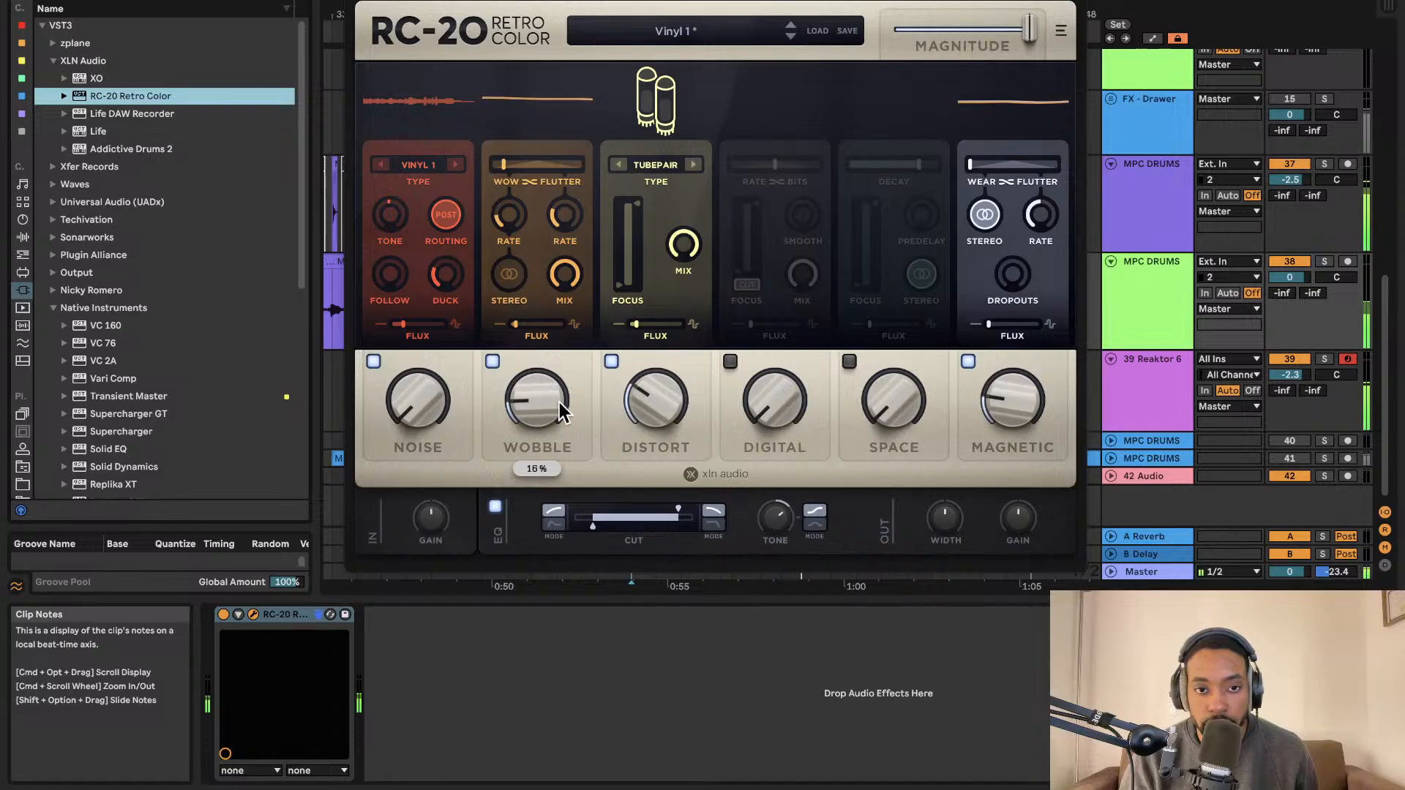
{"action": "left_click", "coordinate": [779, 388]}
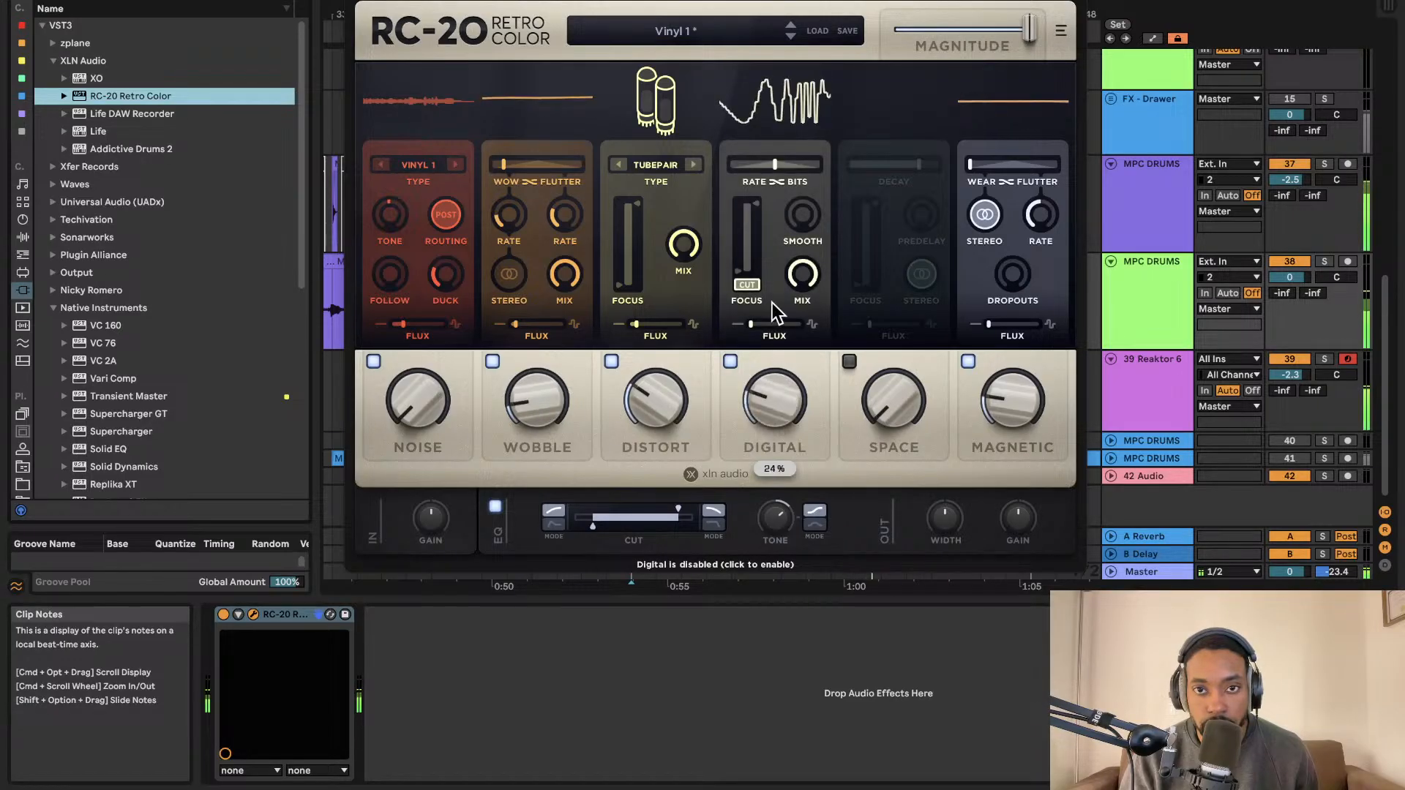
{"action": "left_click_drag", "start_coordinate": [771, 303], "coordinate": [770, 309]}
{"action": "left_click_drag", "start_coordinate": [526, 399], "coordinate": [527, 412]}
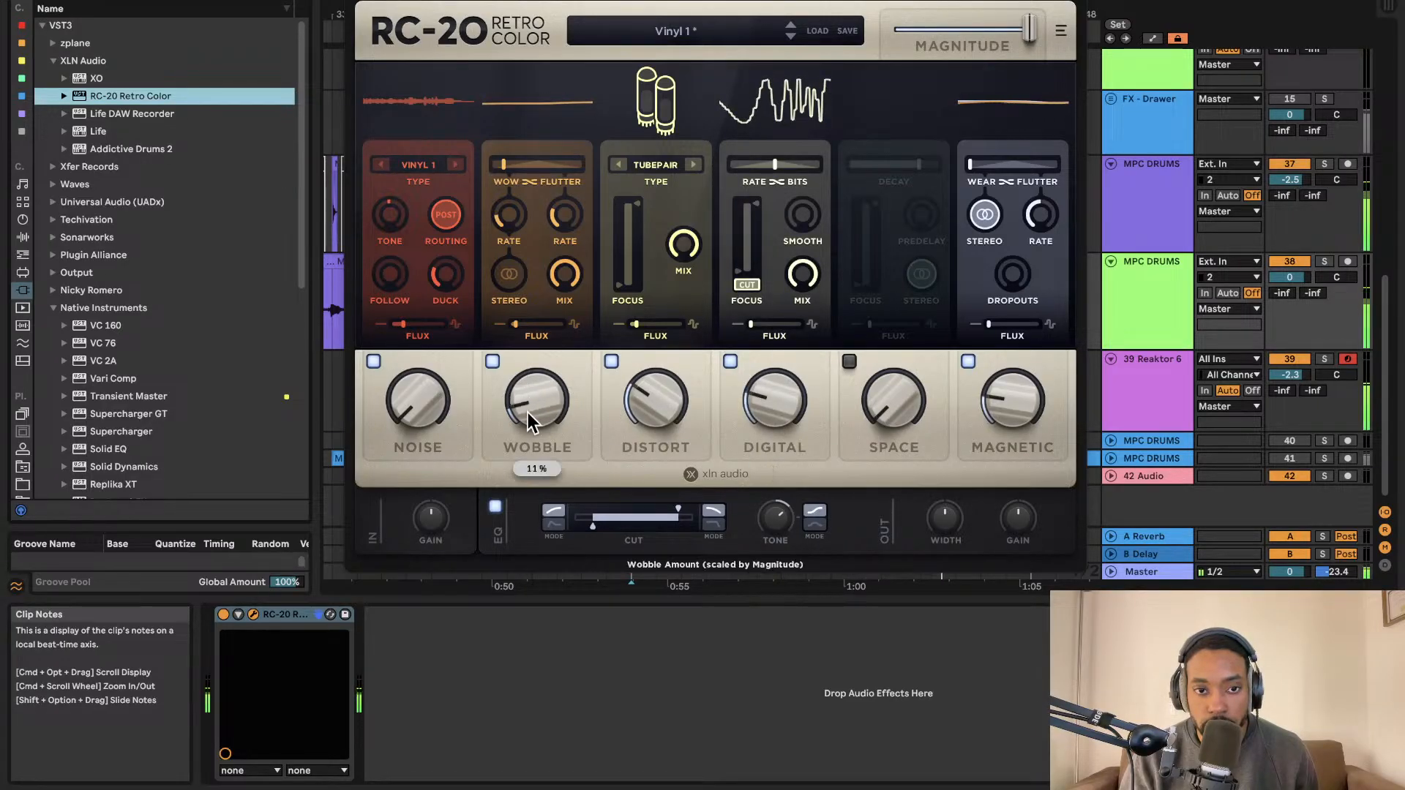
Reduce RC-20's Digital amount, bring in a moderate amount of Space and pull the overall Magnitude back to just past halfway.
{"action": "mouse_move", "coordinate": [766, 392]}
{"action": "left_mouse_down"}
{"action": "mouse_move", "coordinate": [766, 419]}
{"action": "mouse_move", "coordinate": [766, 407]}
{"action": "left_mouse_up"}
{"action": "left_click", "coordinate": [893, 399]}
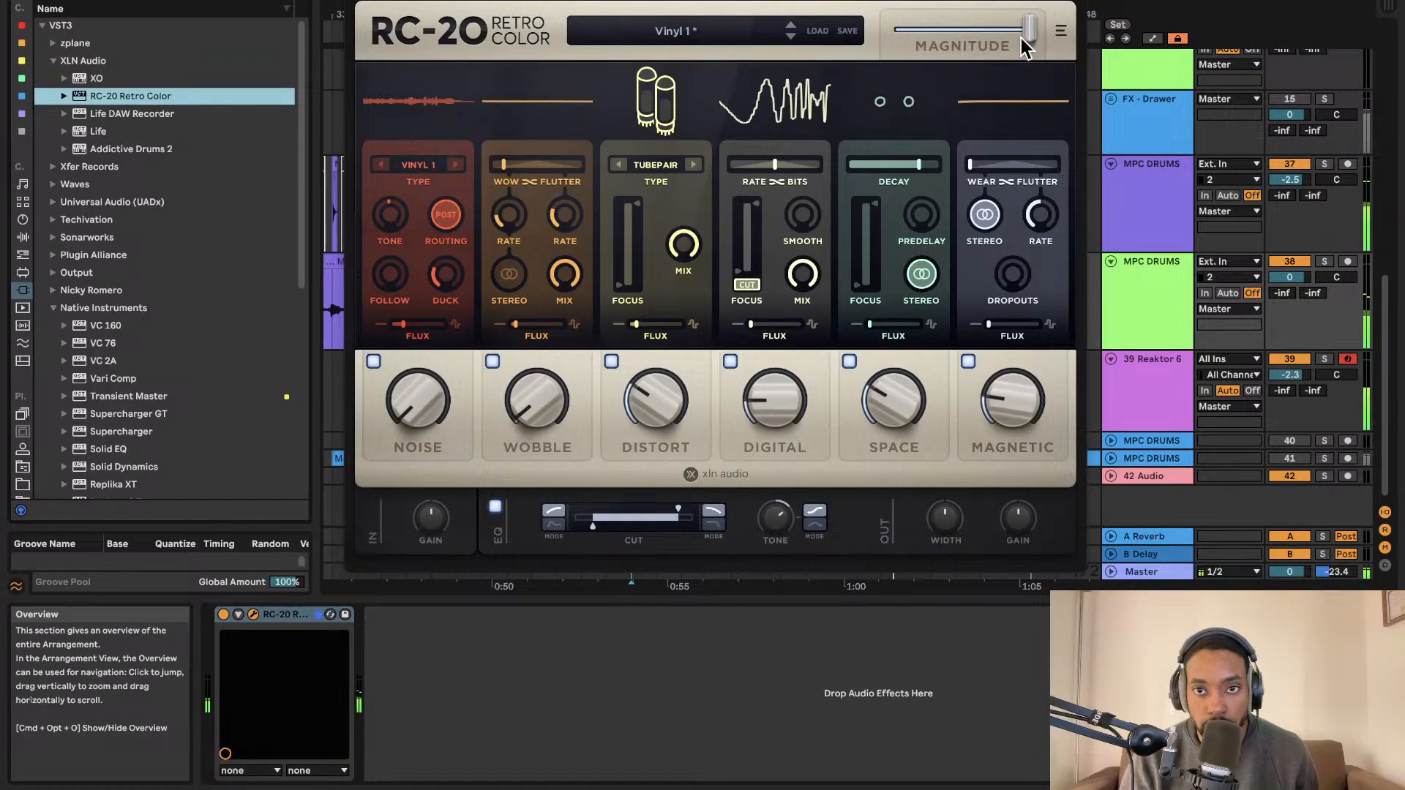
{"action": "left_click_drag", "start_coordinate": [1023, 40], "coordinate": [973, 53]}
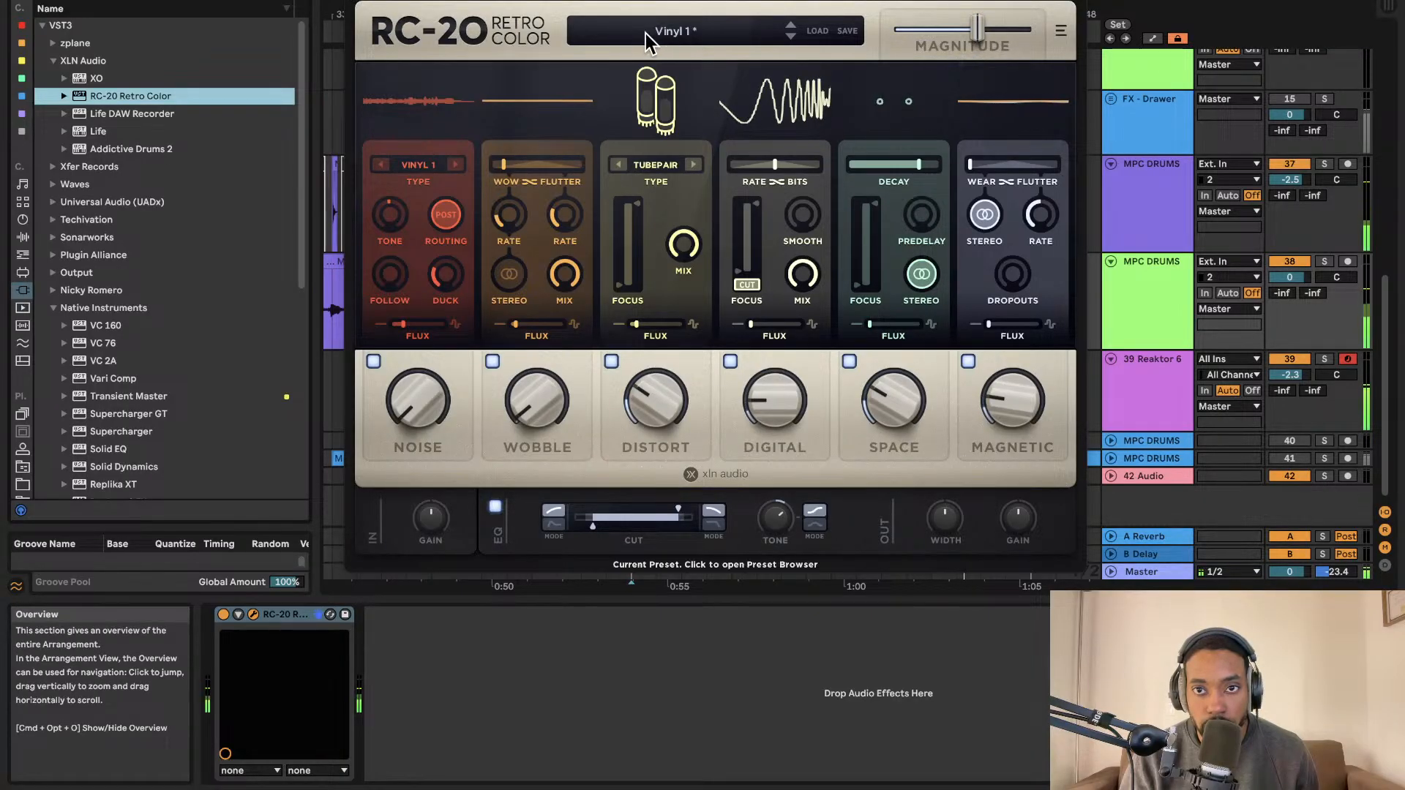
Set RC-20's Magnetic amount to 16% and move its Wear/Flutter balance to about the middle.
{"action": "left_click_drag", "start_coordinate": [997, 382], "coordinate": [997, 407]}
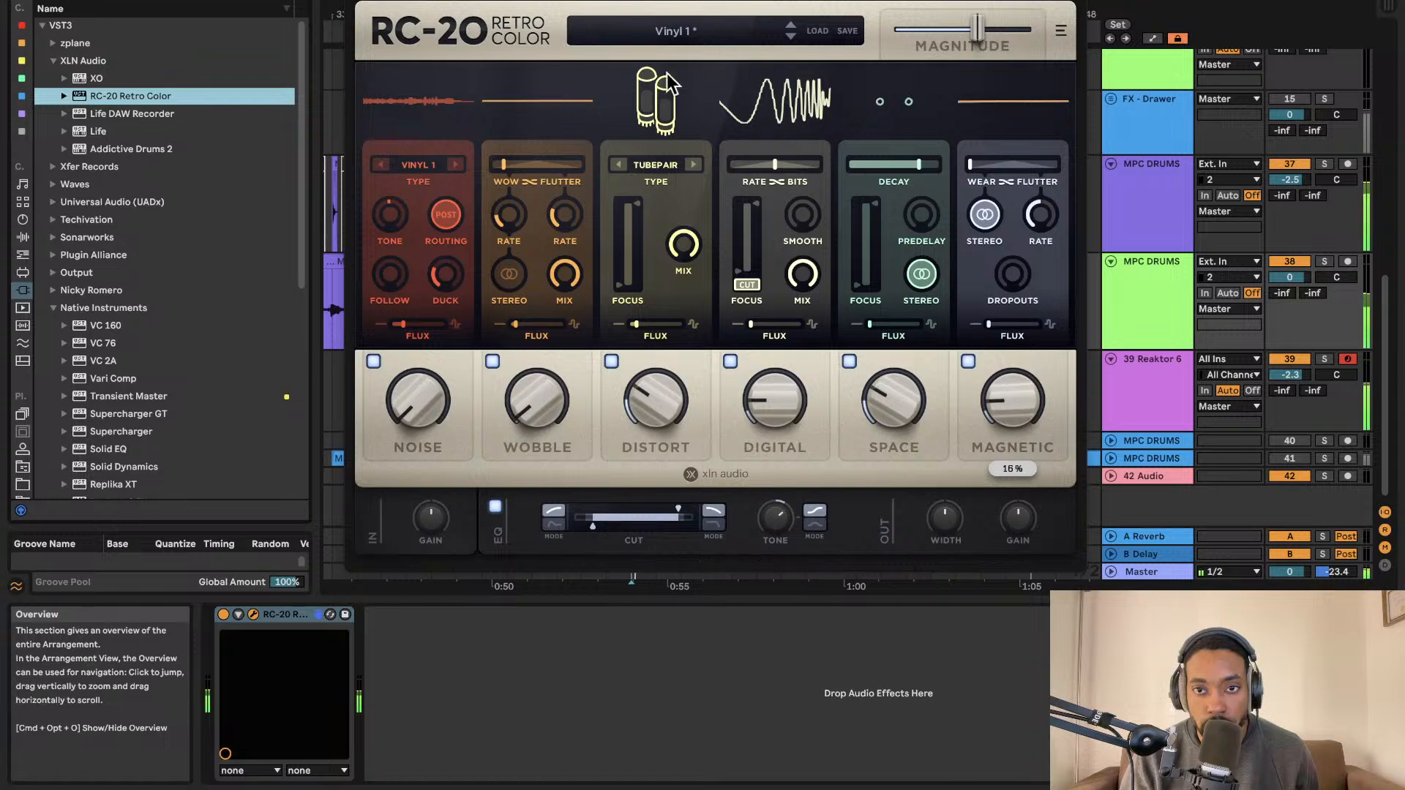
{"action": "left_click_drag", "start_coordinate": [1013, 155], "coordinate": [1077, 212]}
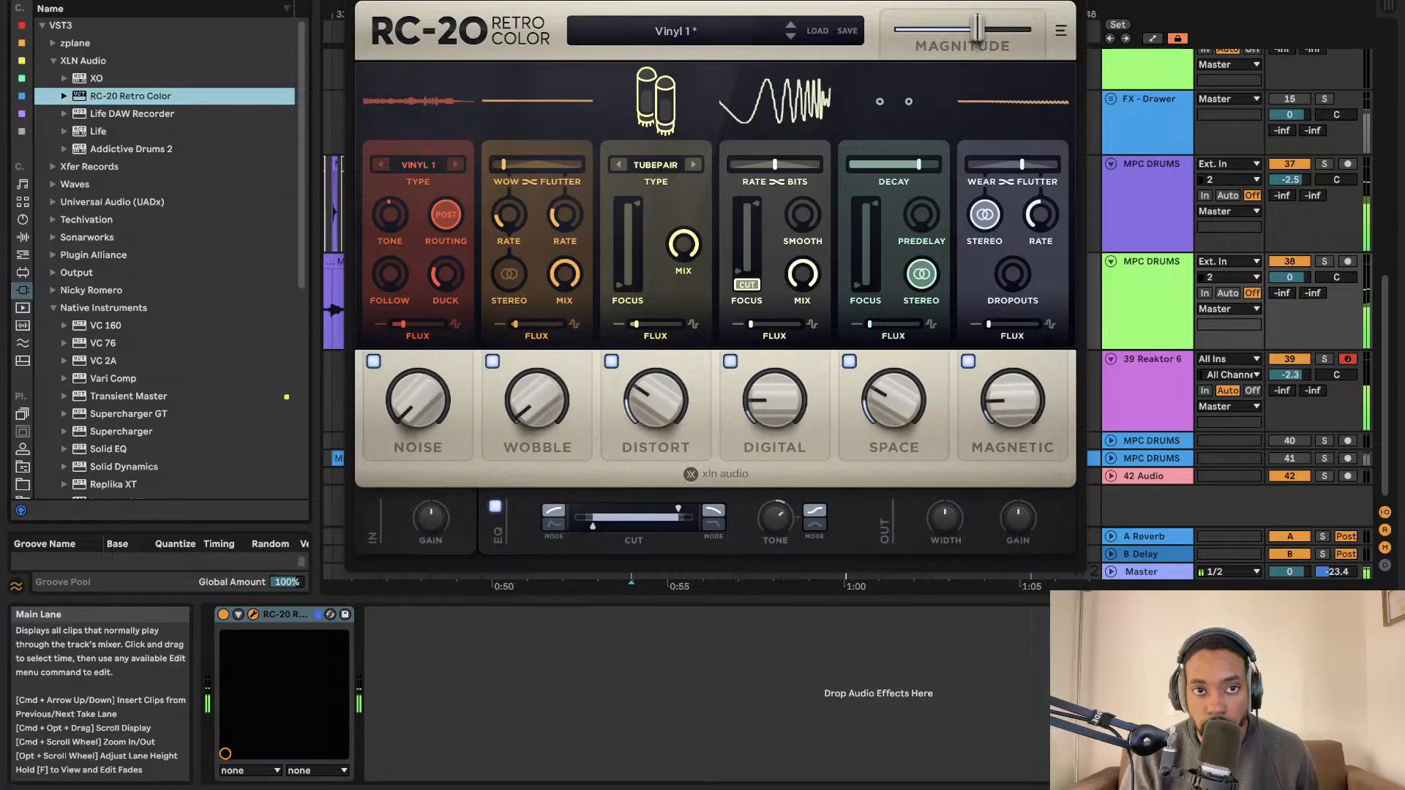
Compare the drums with RC-20 bypassed and active, leave it active and close its plug-in window.
{"action": "left_click", "coordinate": [224, 614]}
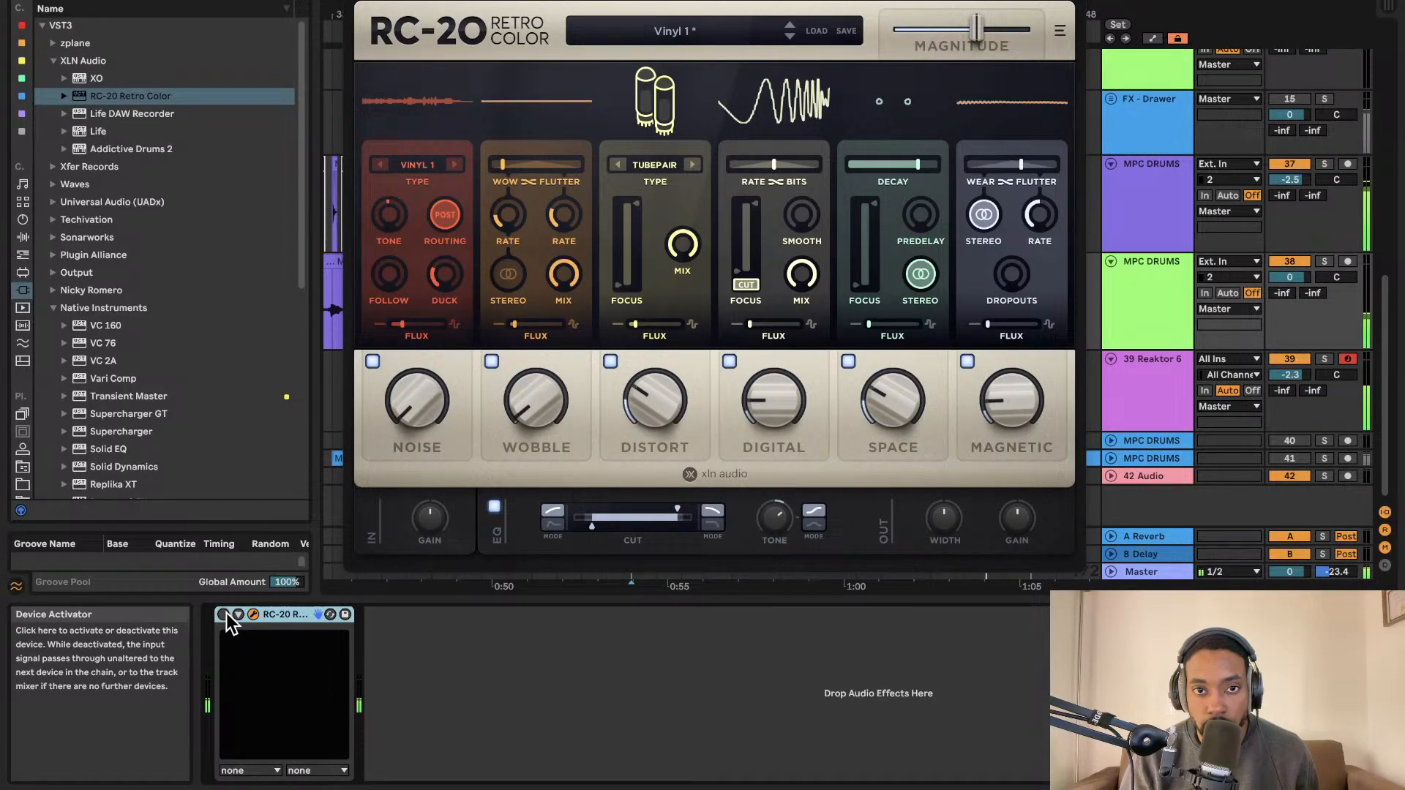
{"action": "left_click", "coordinate": [224, 614]}
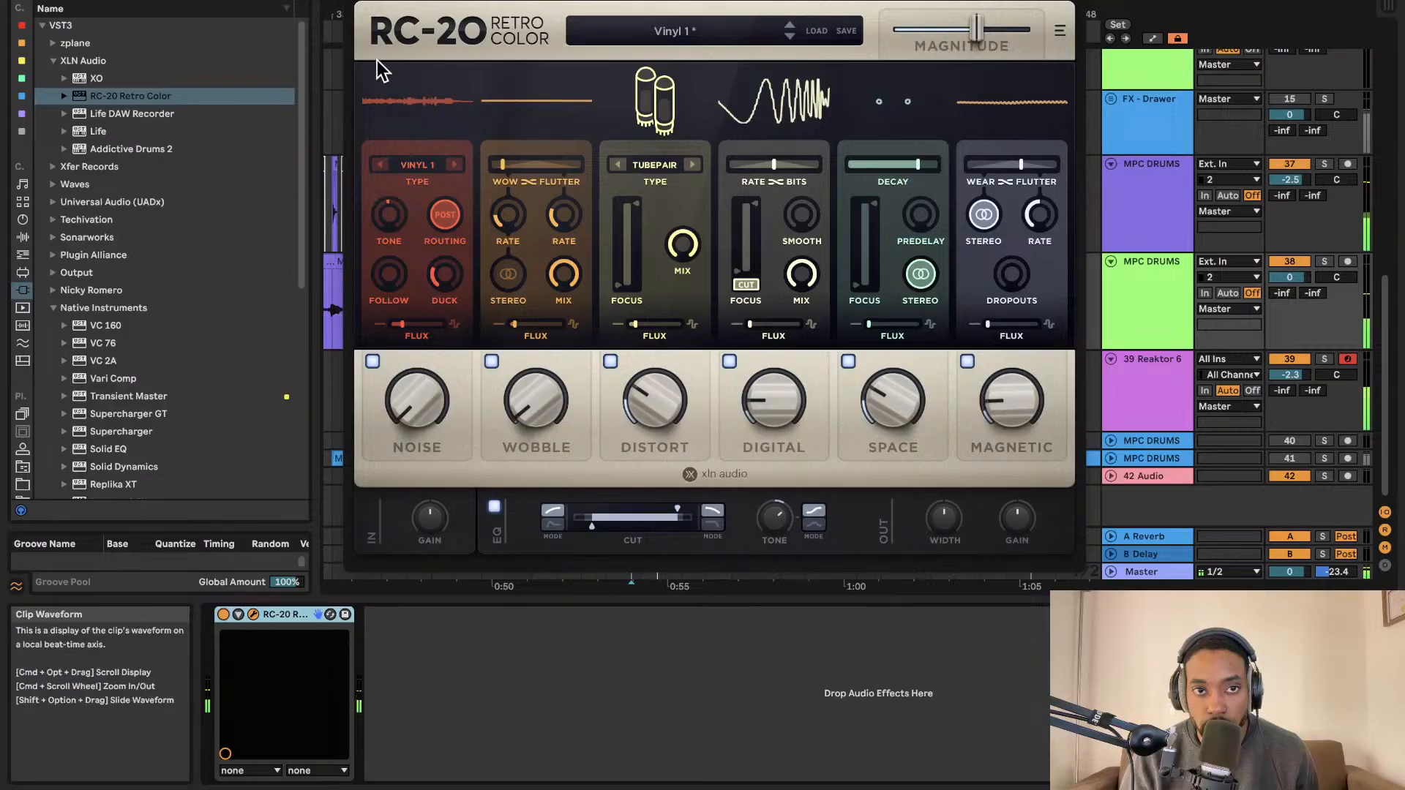
{"action": "left_click", "coordinate": [367, 3]}
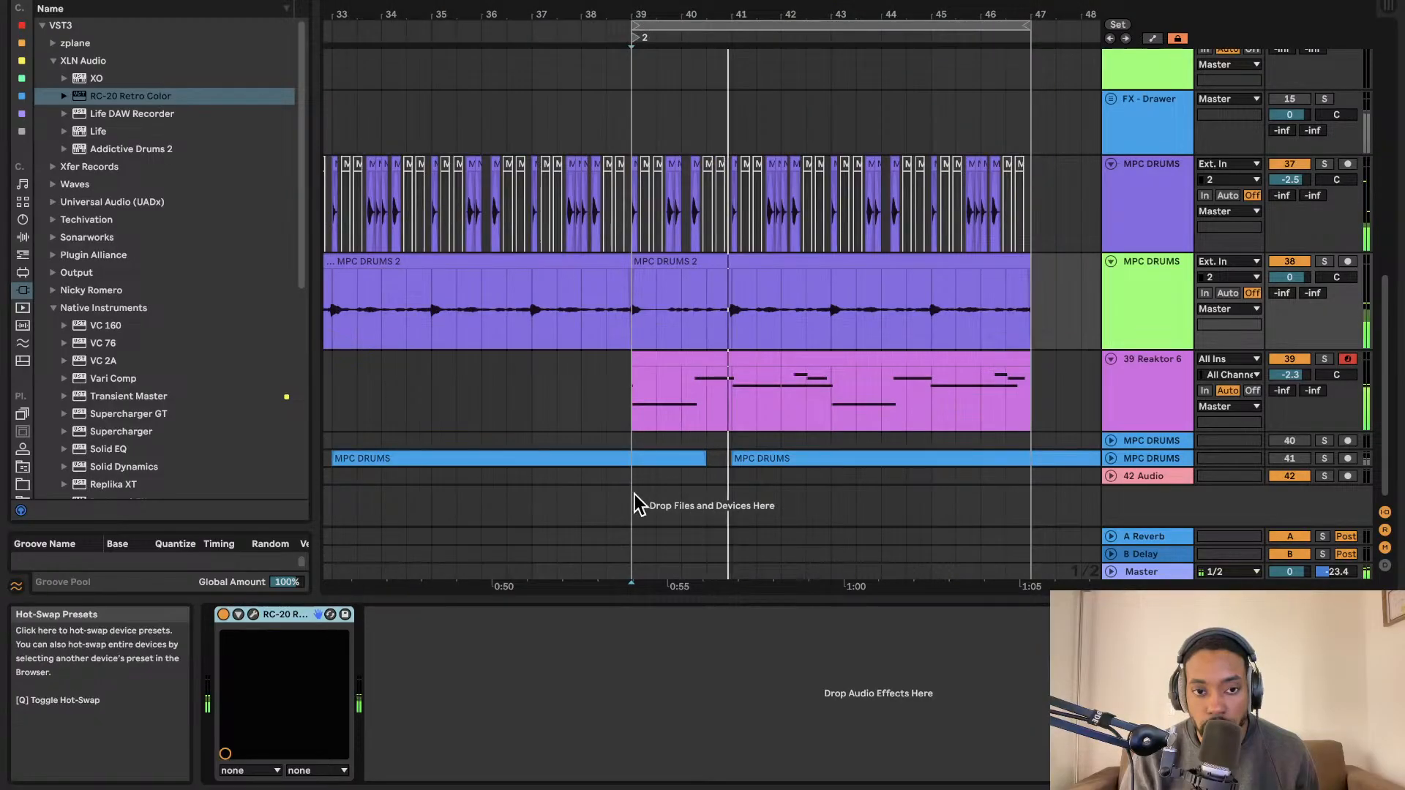
Reopen RC-20, lower its overall Magnitude to 19% and close the plug-in window.
{"action": "left_click", "coordinate": [253, 614]}
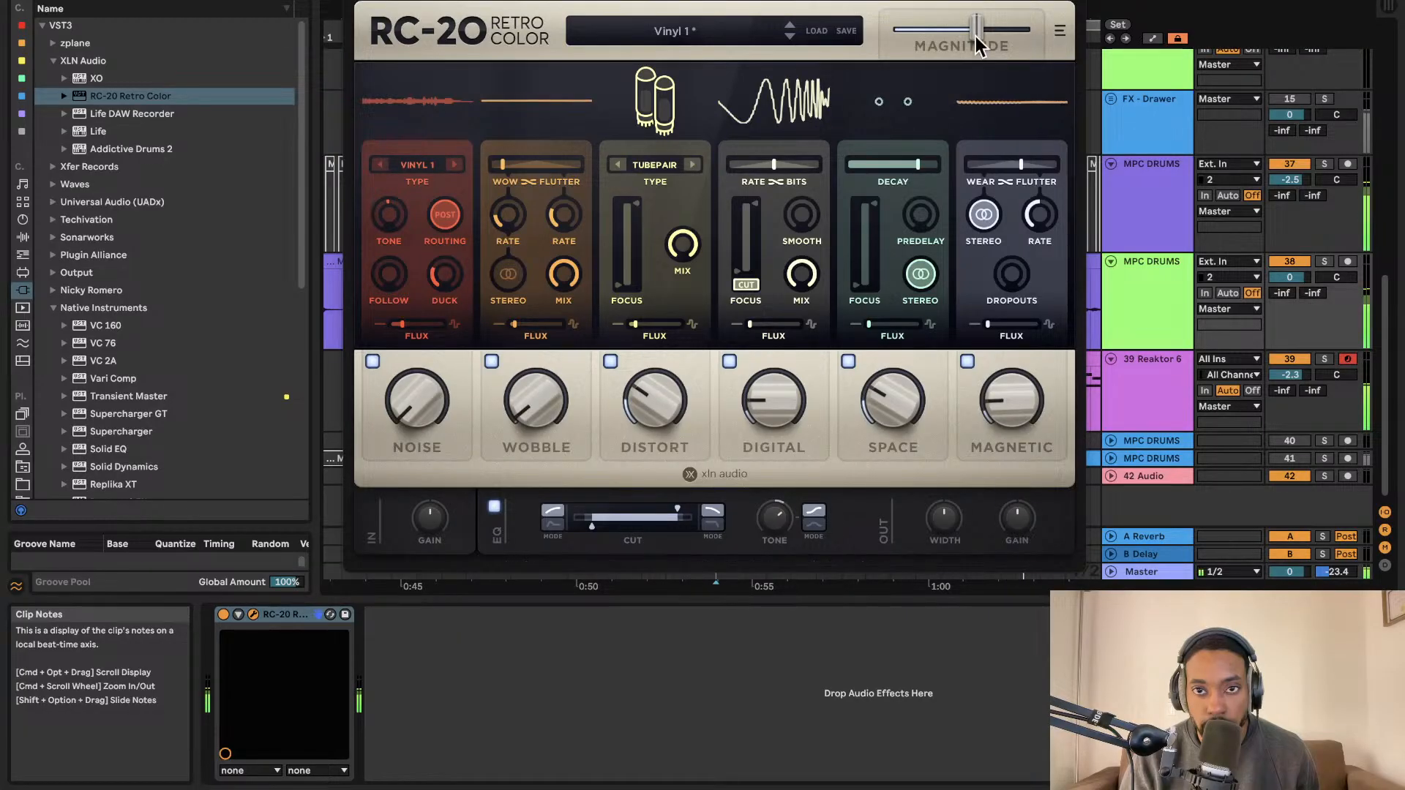
{"action": "left_click_drag", "start_coordinate": [976, 37], "coordinate": [919, 38]}
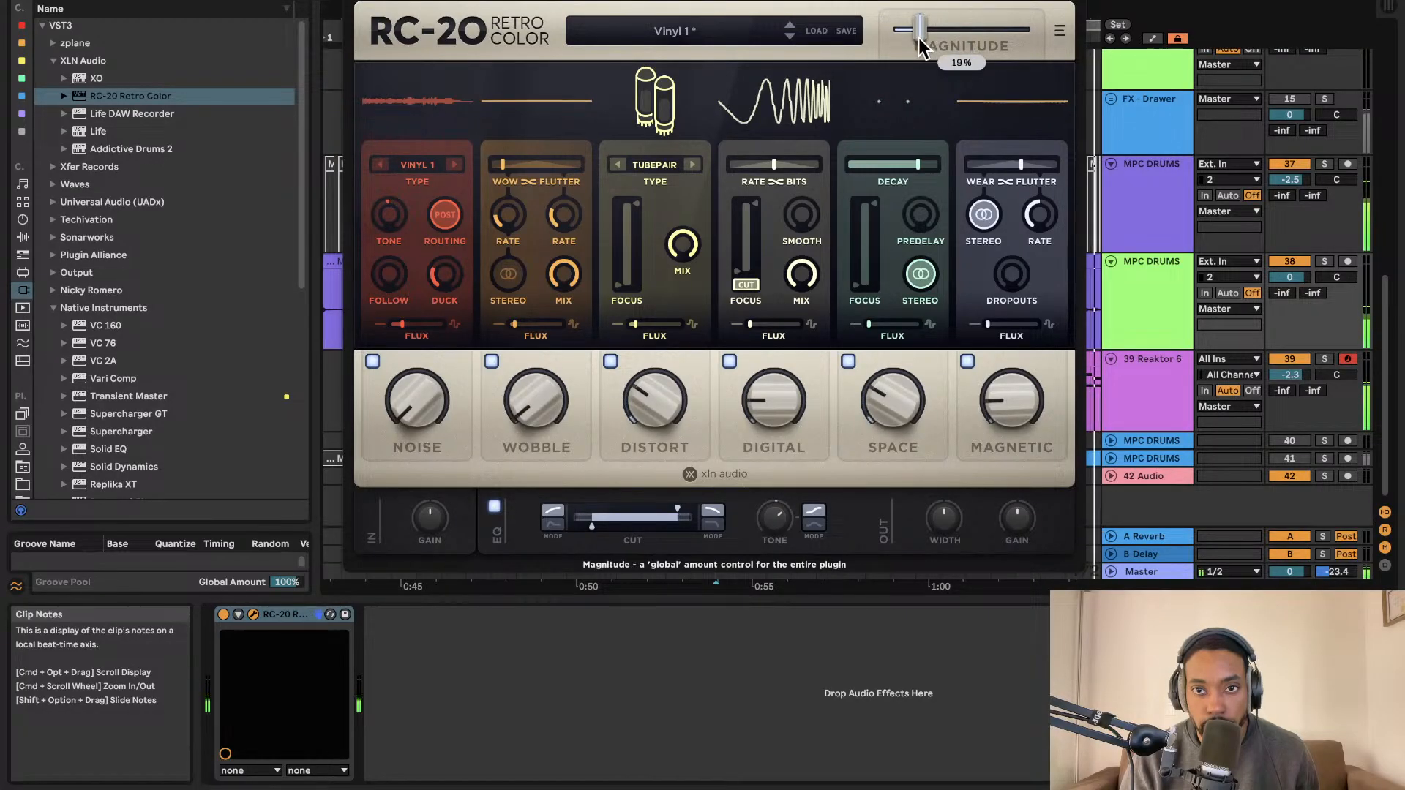
{"action": "left_click", "coordinate": [354, 0]}
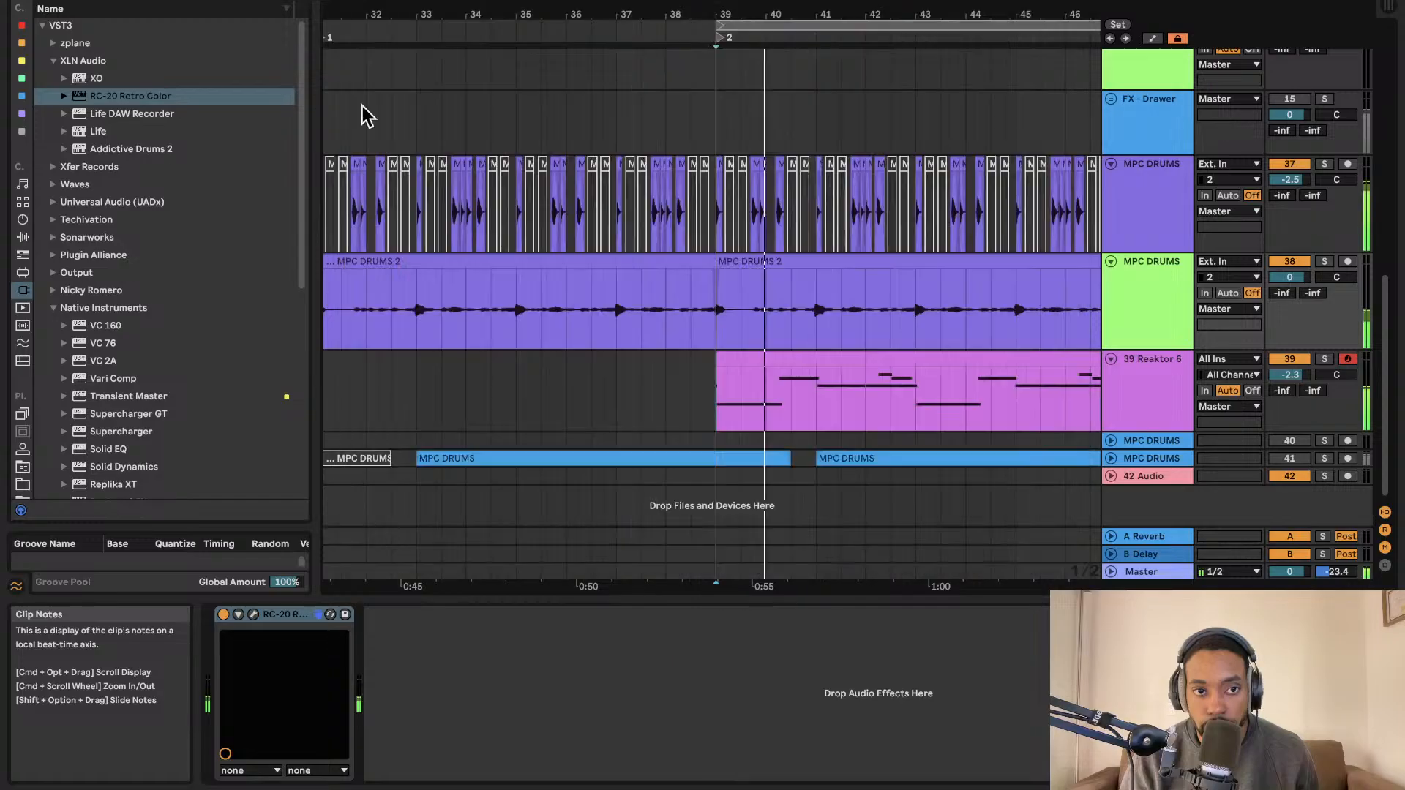
Compare the playing loop with RC-20 deactivated and reactivated on MPC DRUMS track 38.
{"action": "left_click", "coordinate": [224, 615]}
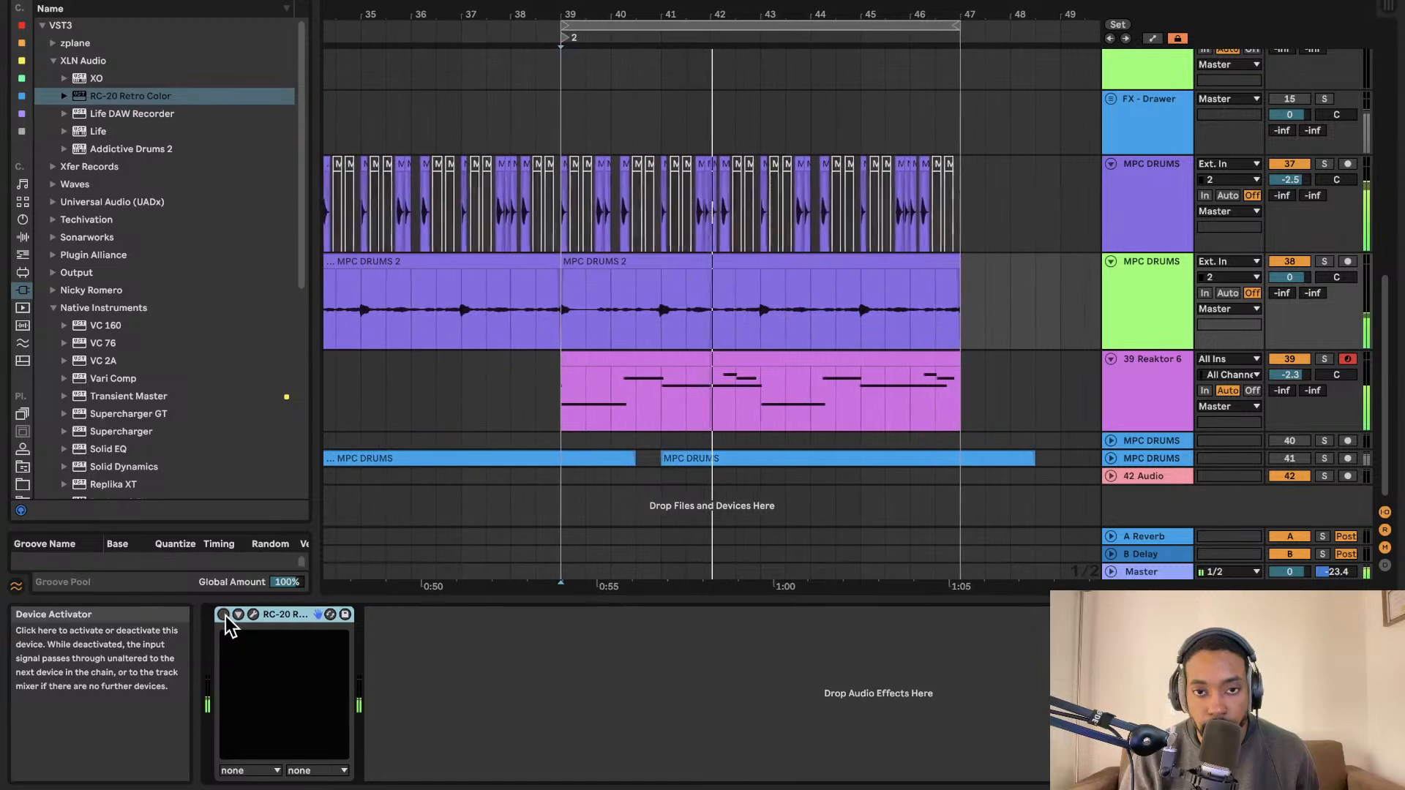
{"action": "left_click", "coordinate": [225, 615]}
{"action": "scroll", "coordinate": [468, 439], "scroll_direction": "right", "scroll_amount": 1}
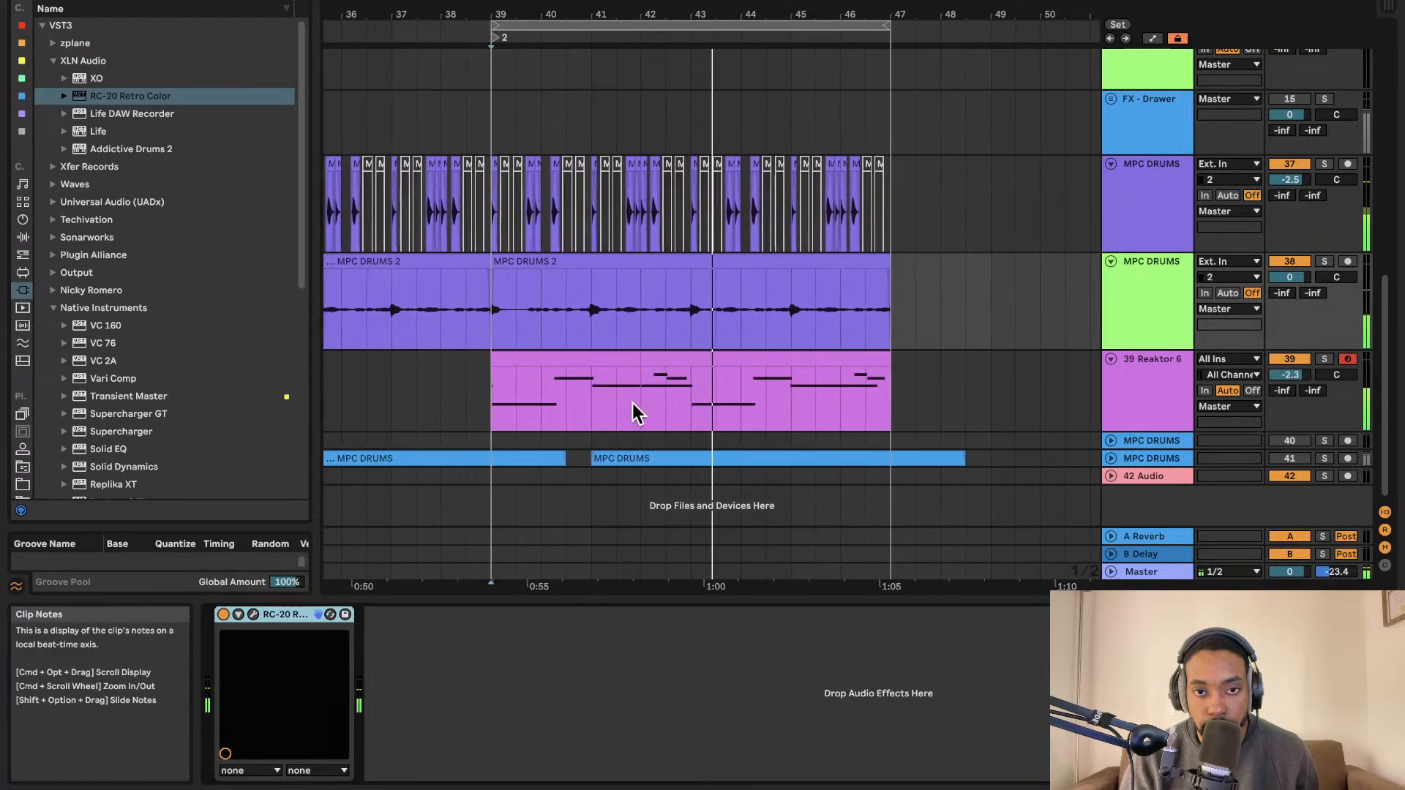
{"action": "scroll", "coordinate": [634, 406], "scroll_direction": "left", "scroll_amount": 1}
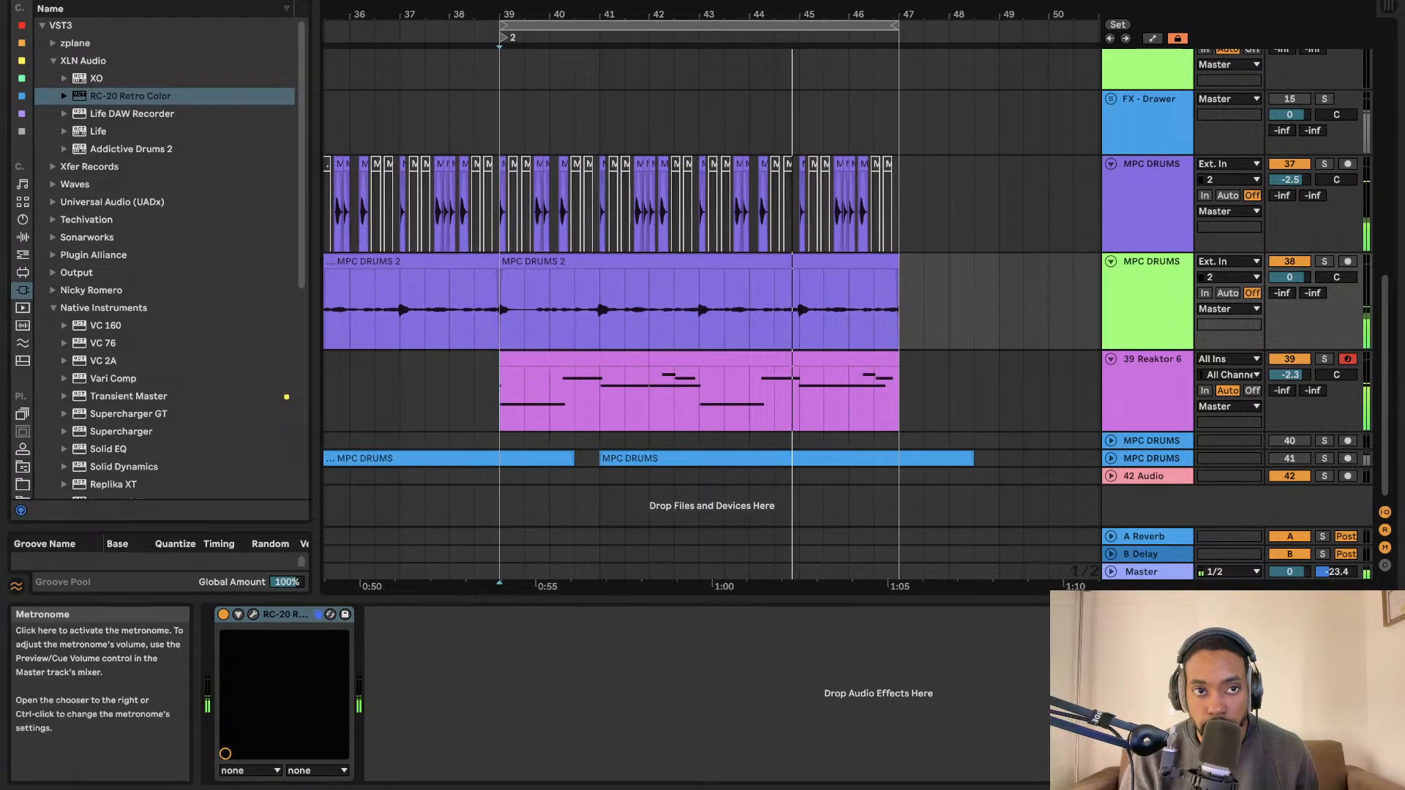
{"action": "scroll", "coordinate": [1004, 307], "scroll_direction": "left", "scroll_amount": 8}
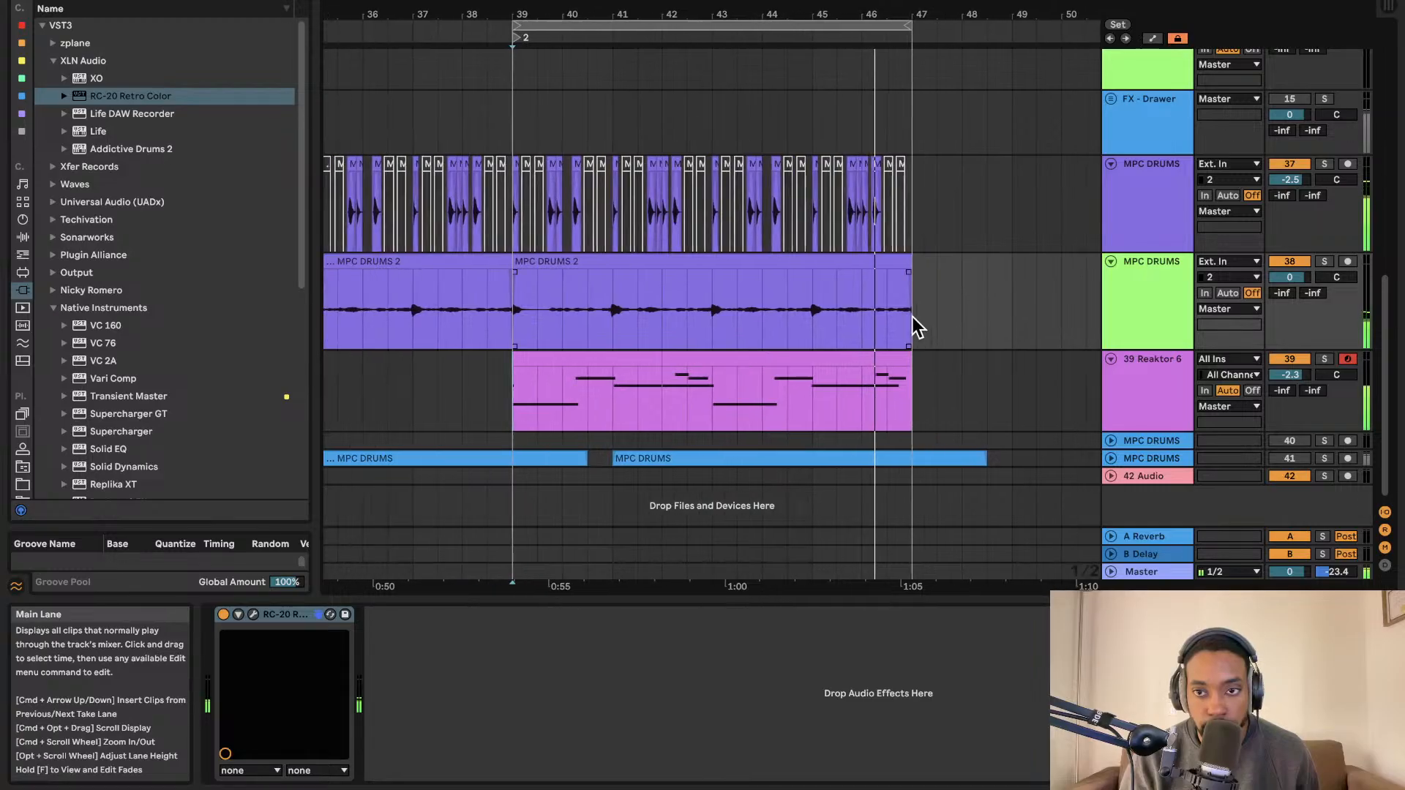
{"action": "scroll", "coordinate": [910, 319], "scroll_direction": "right", "scroll_amount": 3}
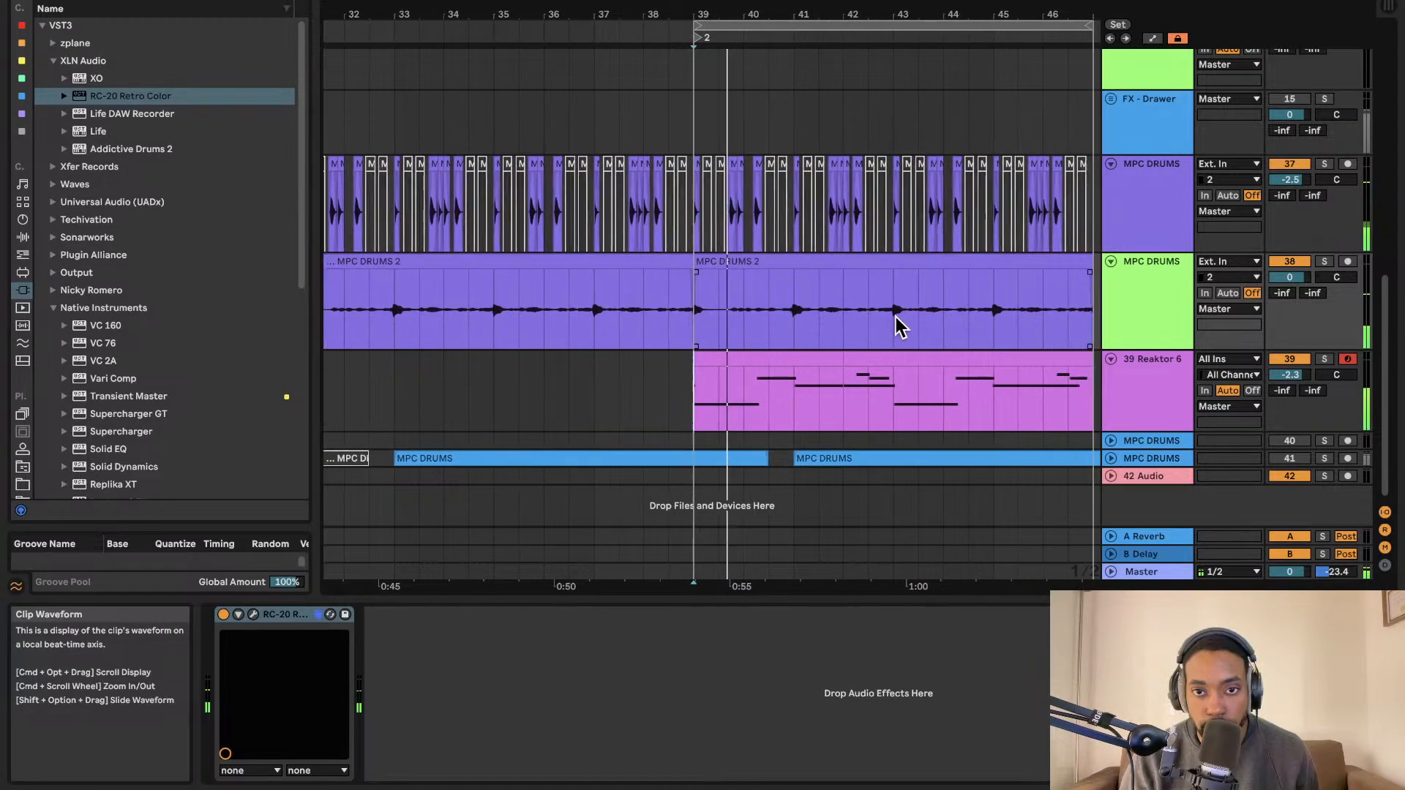
Lower the volume of the Reaktor 6 track to -8.4 dB.
{"action": "left_click_drag", "start_coordinate": [1290, 375], "coordinate": [1289, 377]}
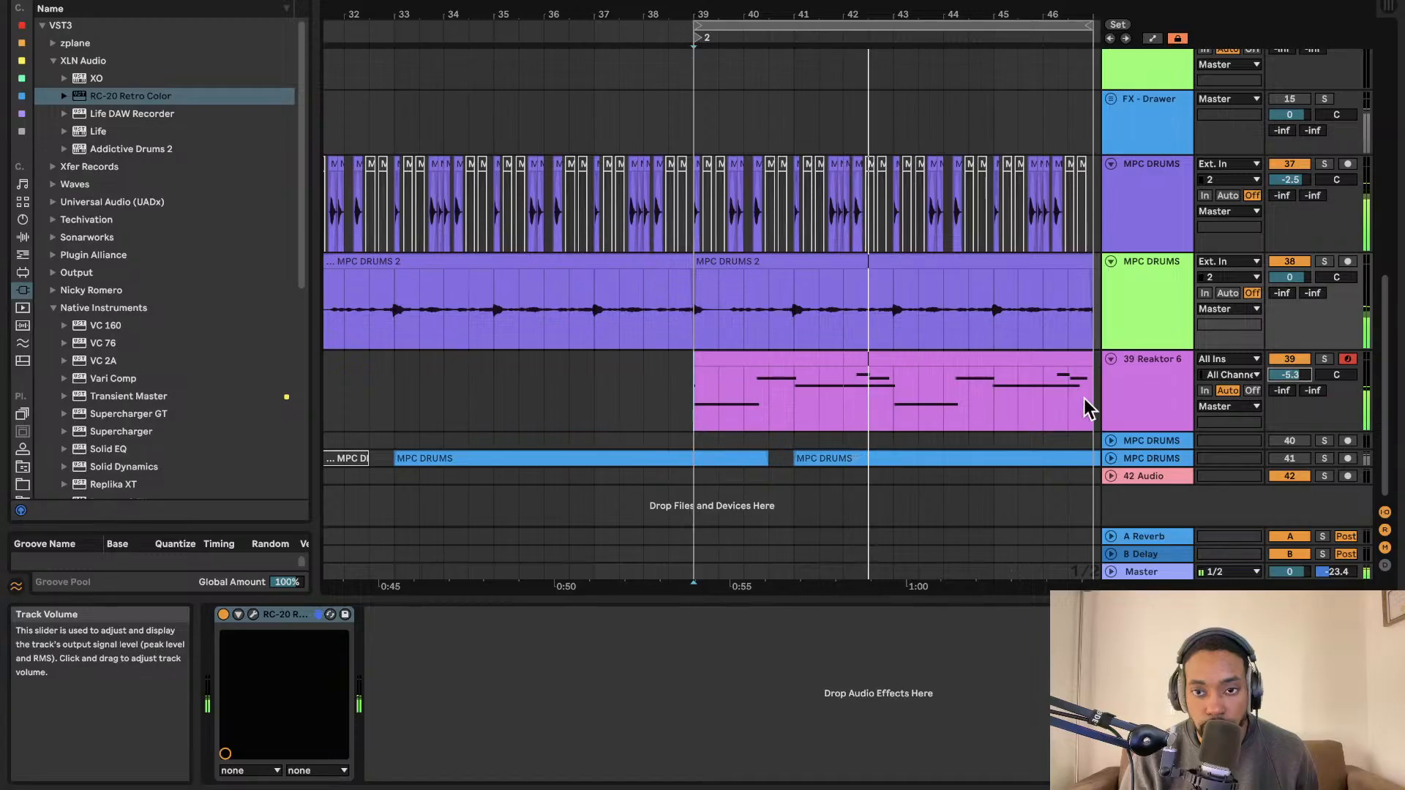
{"action": "scroll", "coordinate": [994, 393], "scroll_direction": "right", "scroll_amount": 1}
{"action": "scroll", "coordinate": [988, 391], "scroll_direction": "right", "scroll_amount": 1}
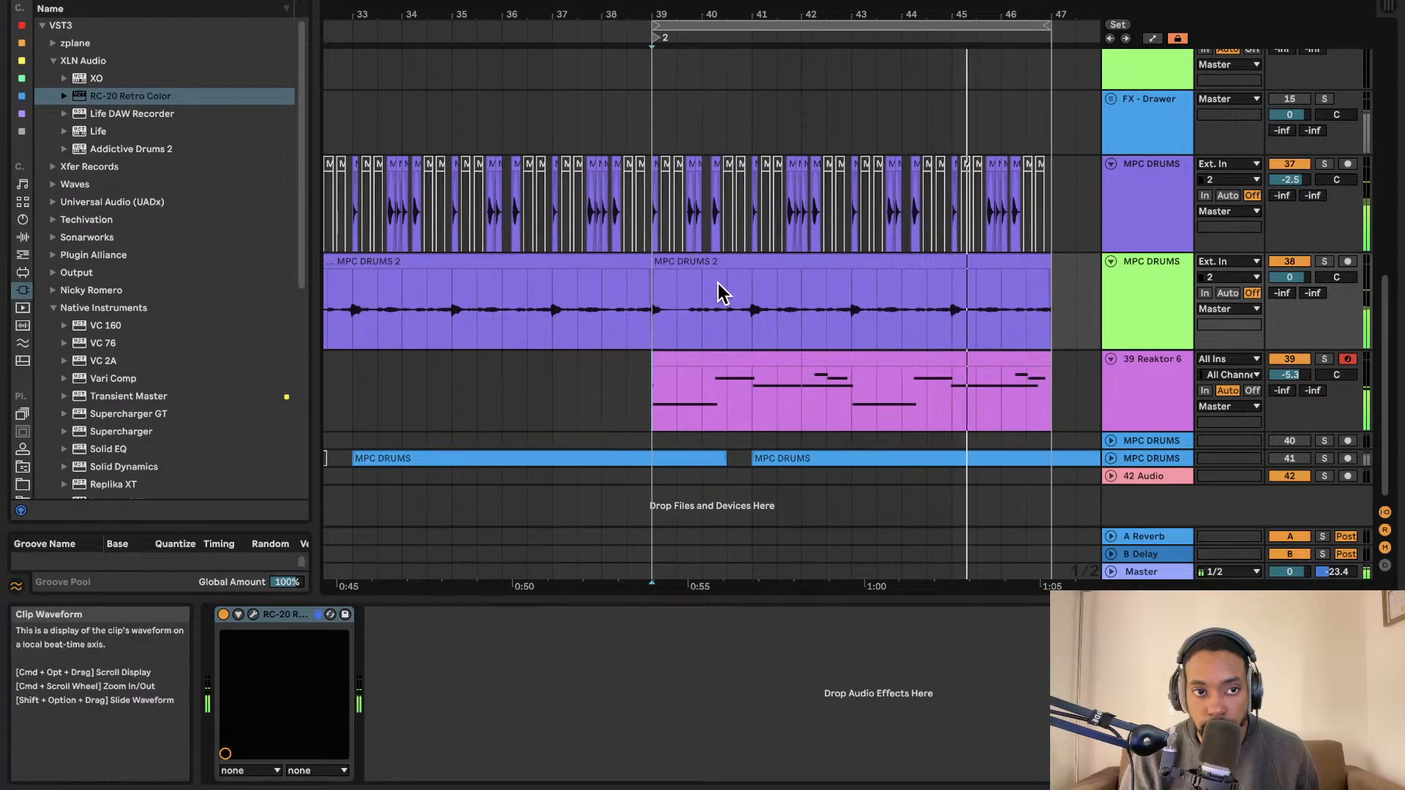
{"action": "left_click_drag", "start_coordinate": [1290, 374], "coordinate": [1300, 374]}
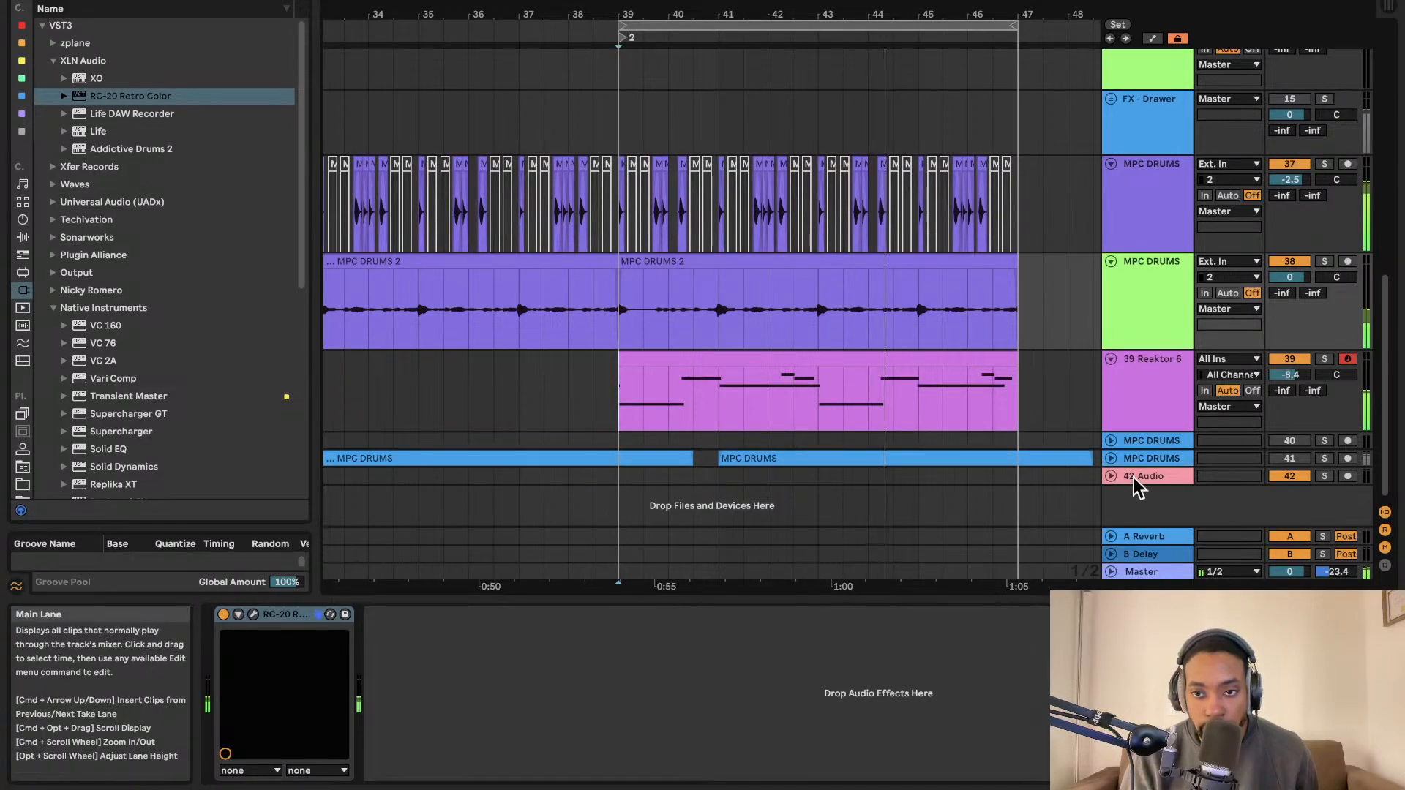
Search the browser for echo and look through the MIDI effects and VST3 plug-ins, including Xfer Records.
{"action": "left_click", "coordinate": [23, 272]}
{"action": "left_click", "coordinate": [22, 255]}
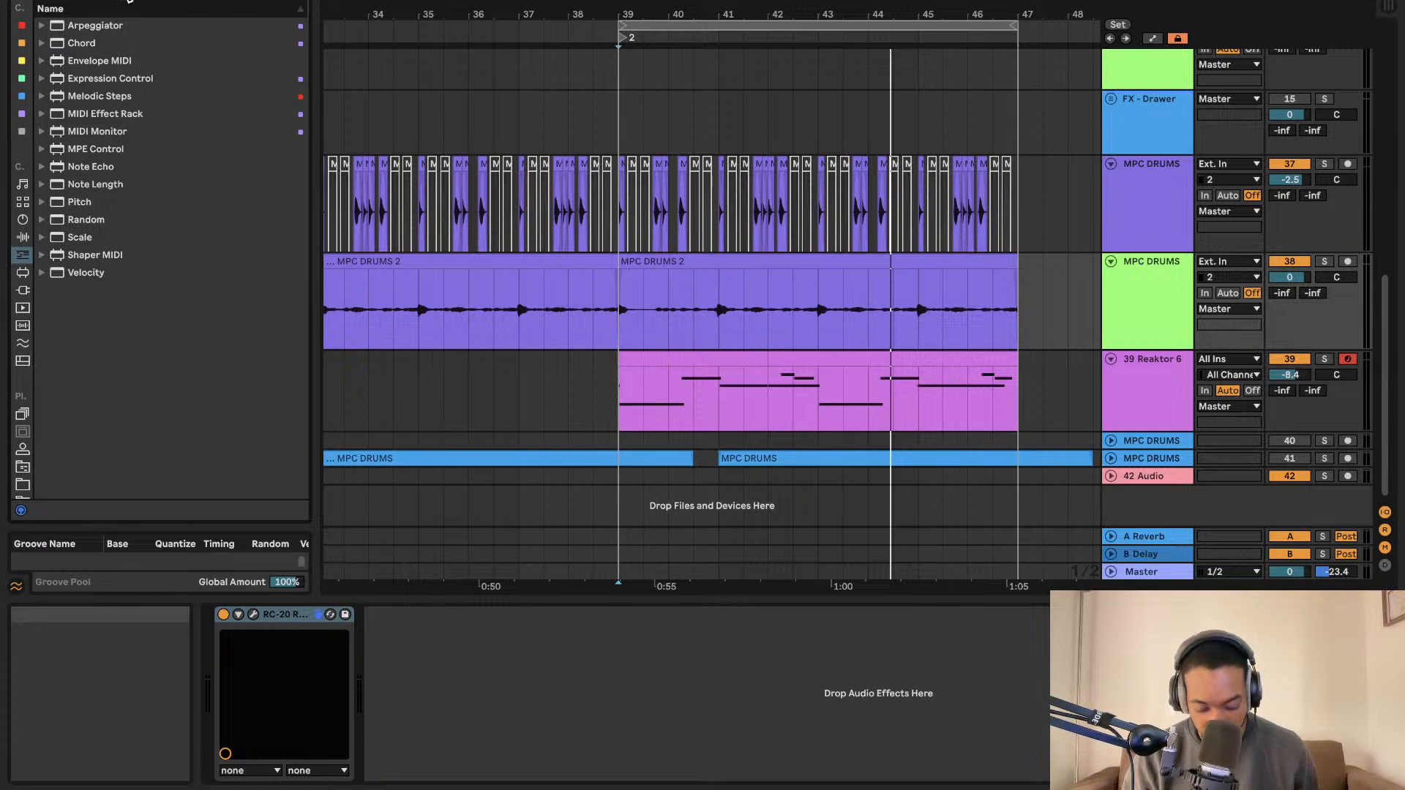
{"action": "type", "text": "echo"}
{"action": "left_click", "coordinate": [23, 289]}
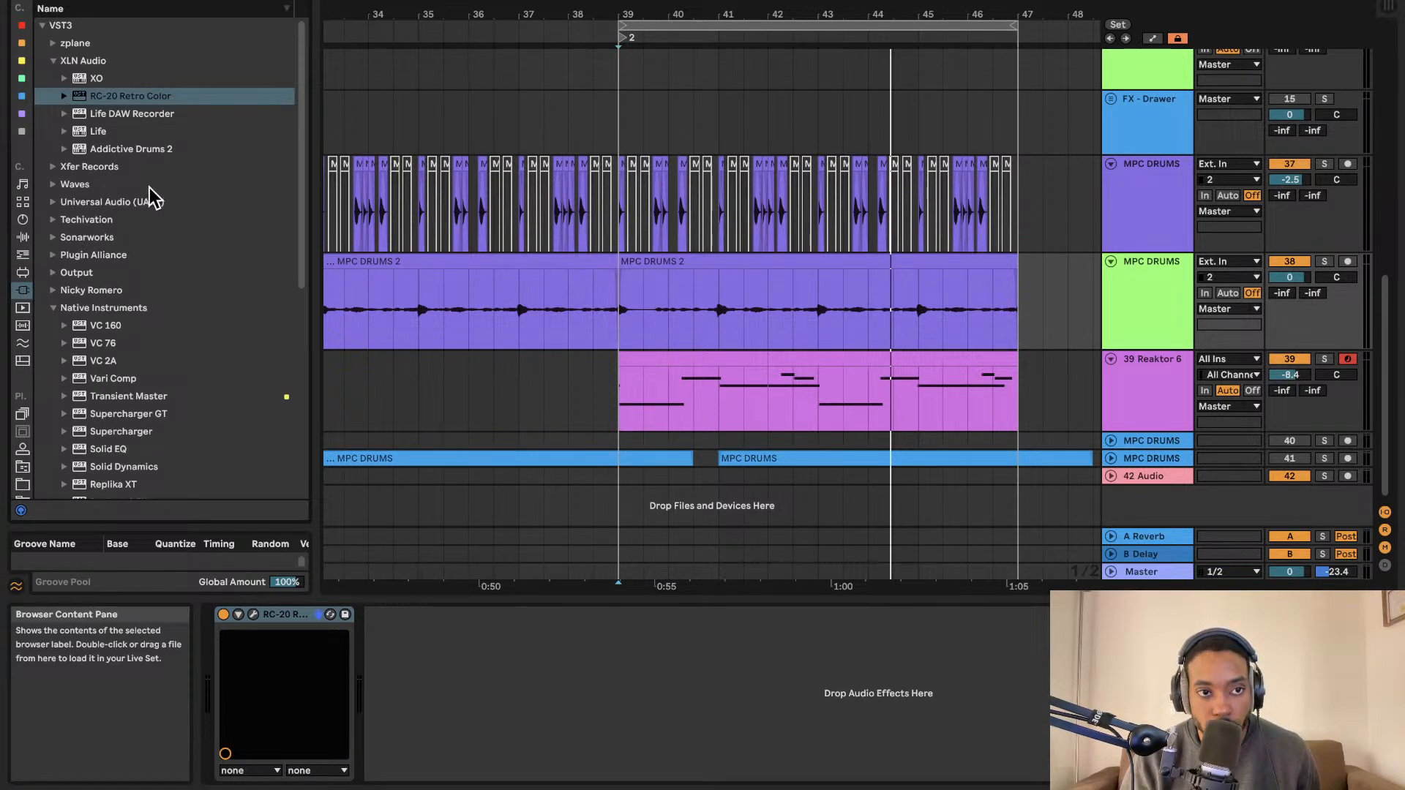
{"action": "scroll", "coordinate": [108, 310], "scroll_direction": "down", "scroll_amount": 7}
{"action": "scroll", "coordinate": [117, 310], "scroll_direction": "up", "scroll_amount": 7}
{"action": "left_click", "coordinate": [54, 172]}
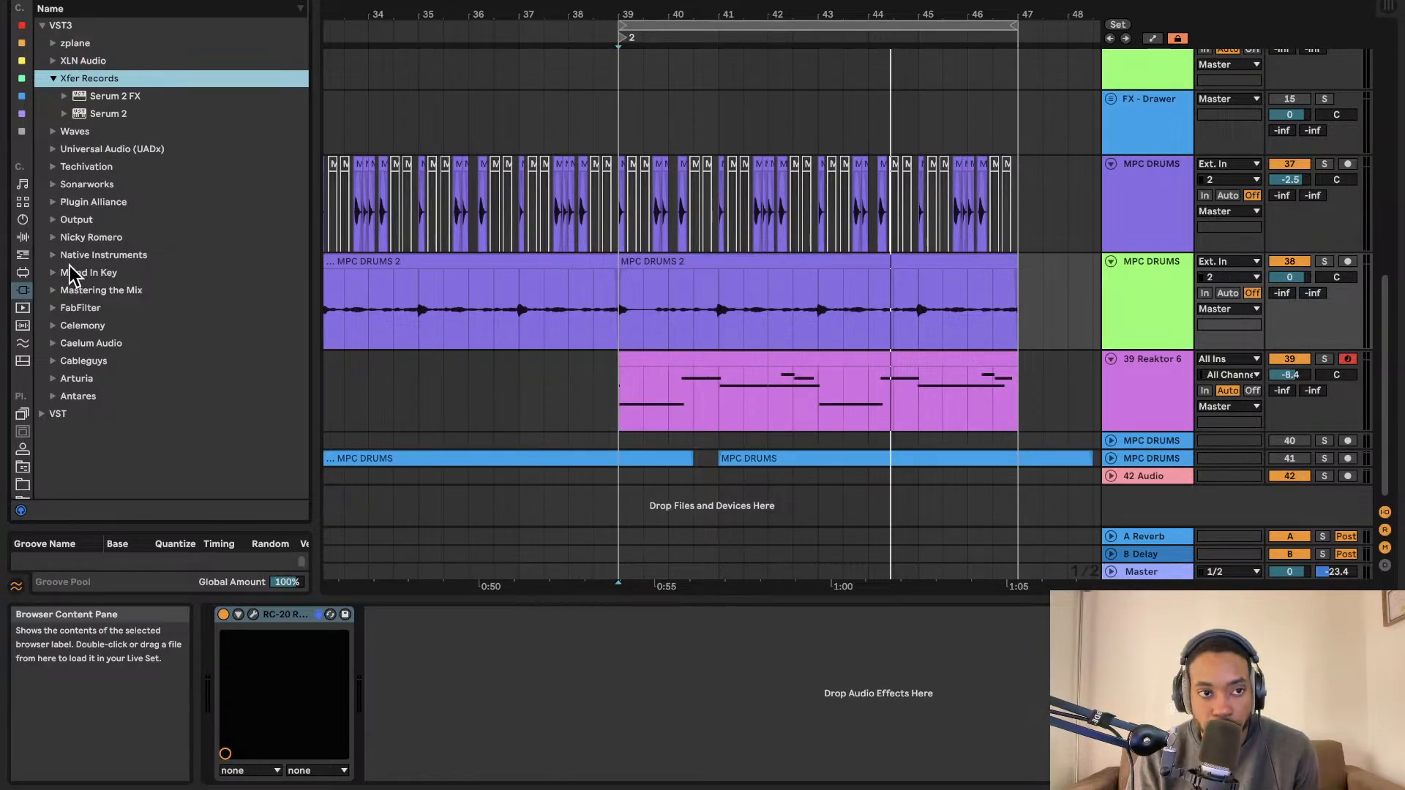
Look through the audio effects categories, including Drive & Color, EQ & Filters and Modulators.
{"action": "left_click", "coordinate": [18, 238]}
{"action": "scroll", "coordinate": [90, 178], "scroll_direction": "down", "scroll_amount": 5}
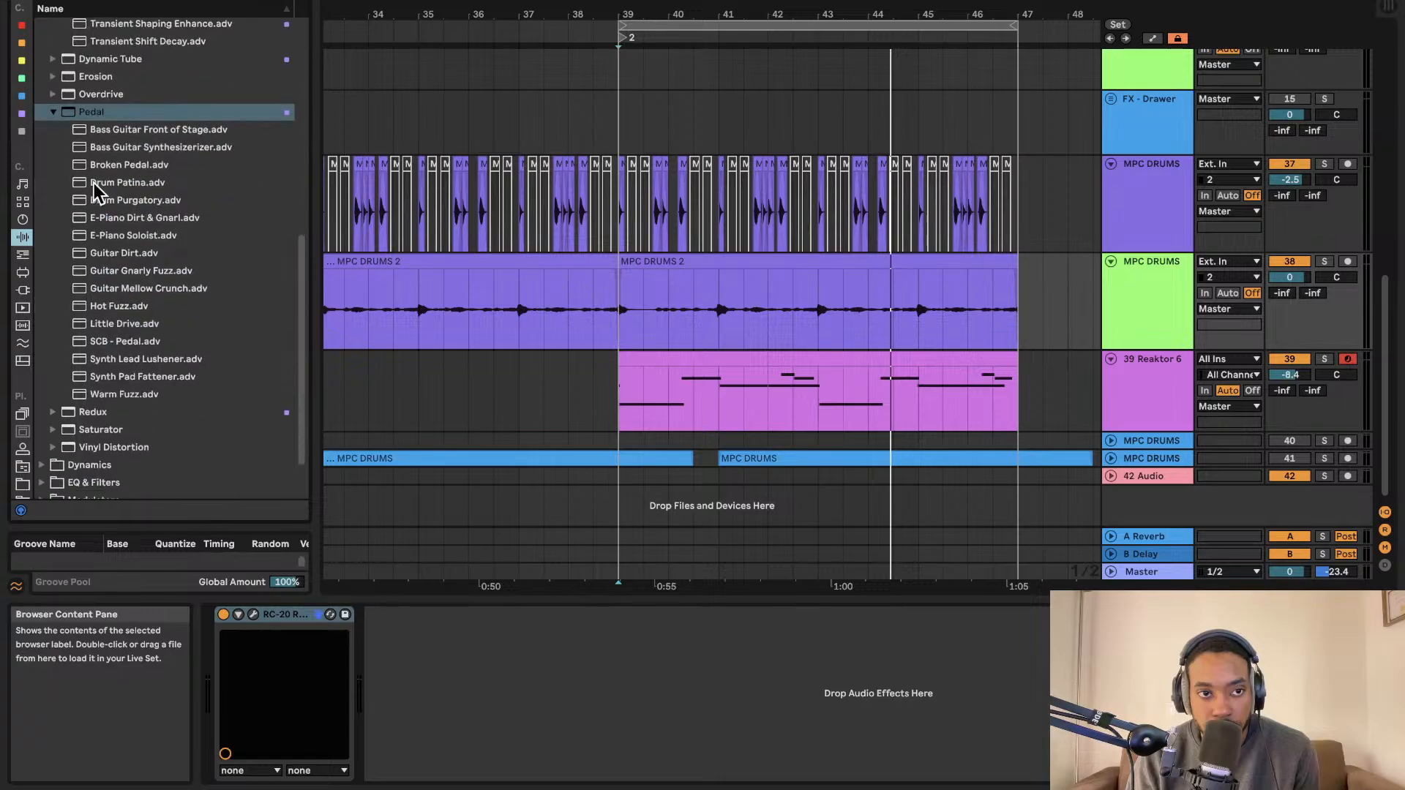
{"action": "scroll", "coordinate": [93, 183], "scroll_direction": "up", "scroll_amount": 10}
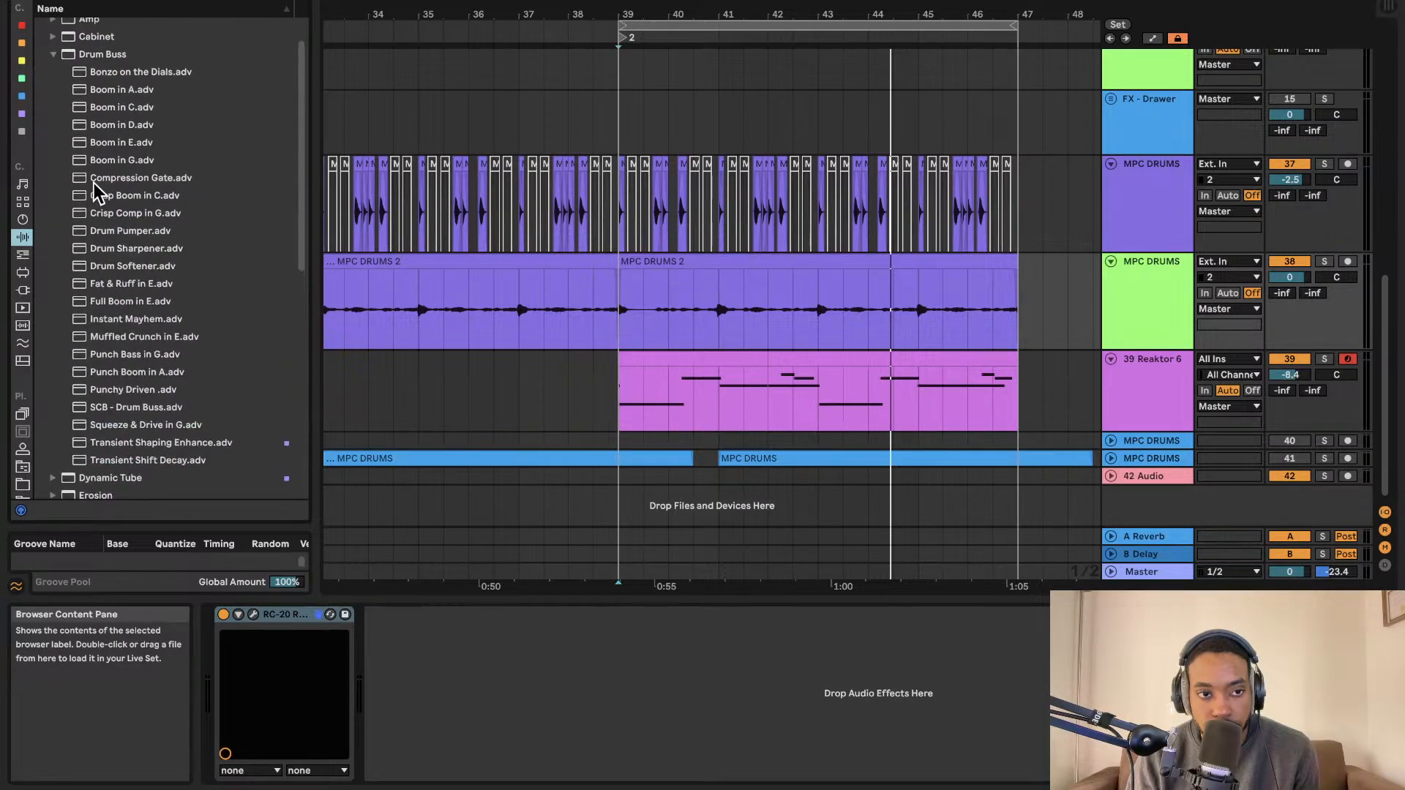
{"action": "scroll", "coordinate": [101, 184], "scroll_direction": "up", "scroll_amount": 2}
{"action": "left_click", "coordinate": [54, 95]}
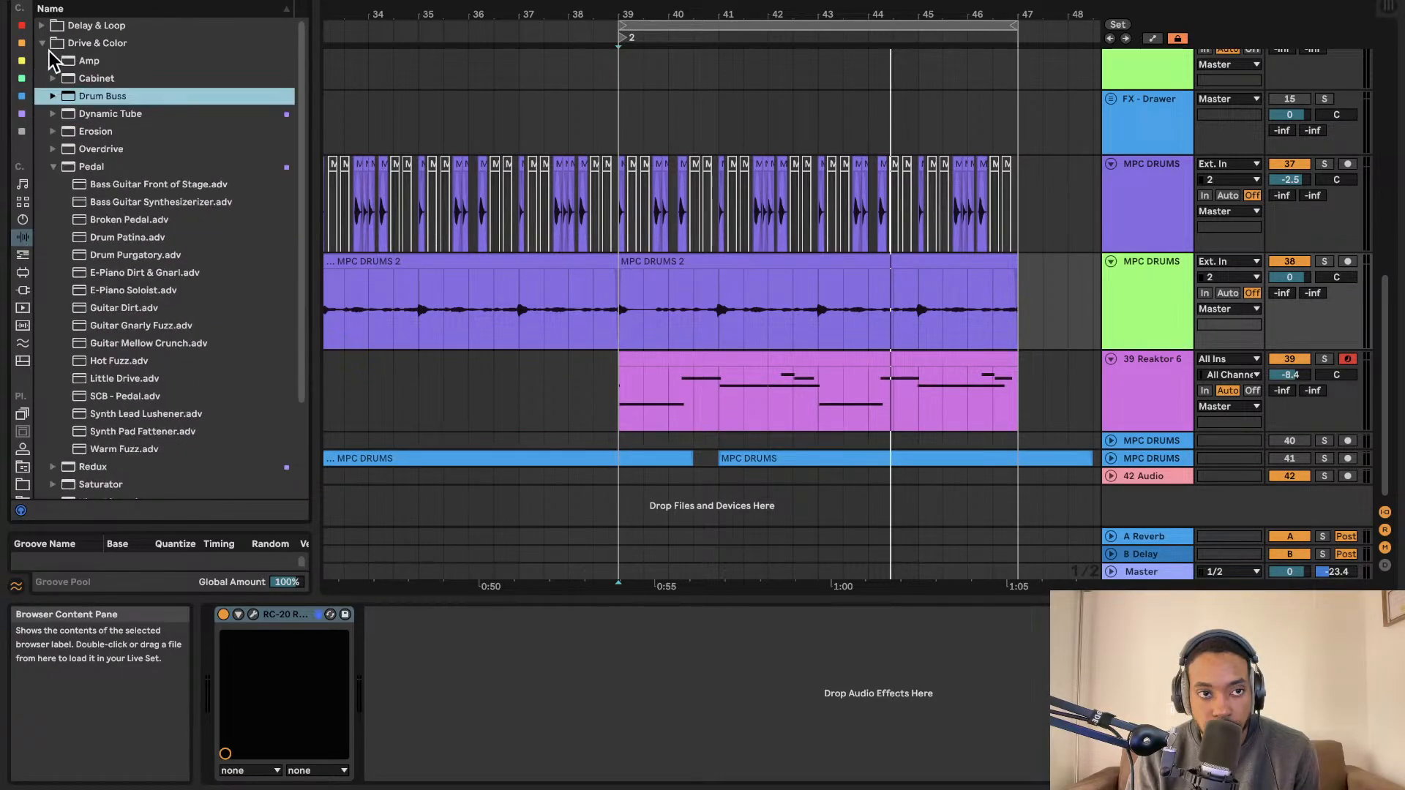
{"action": "left_click", "coordinate": [42, 42]}
{"action": "left_click", "coordinate": [49, 83]}
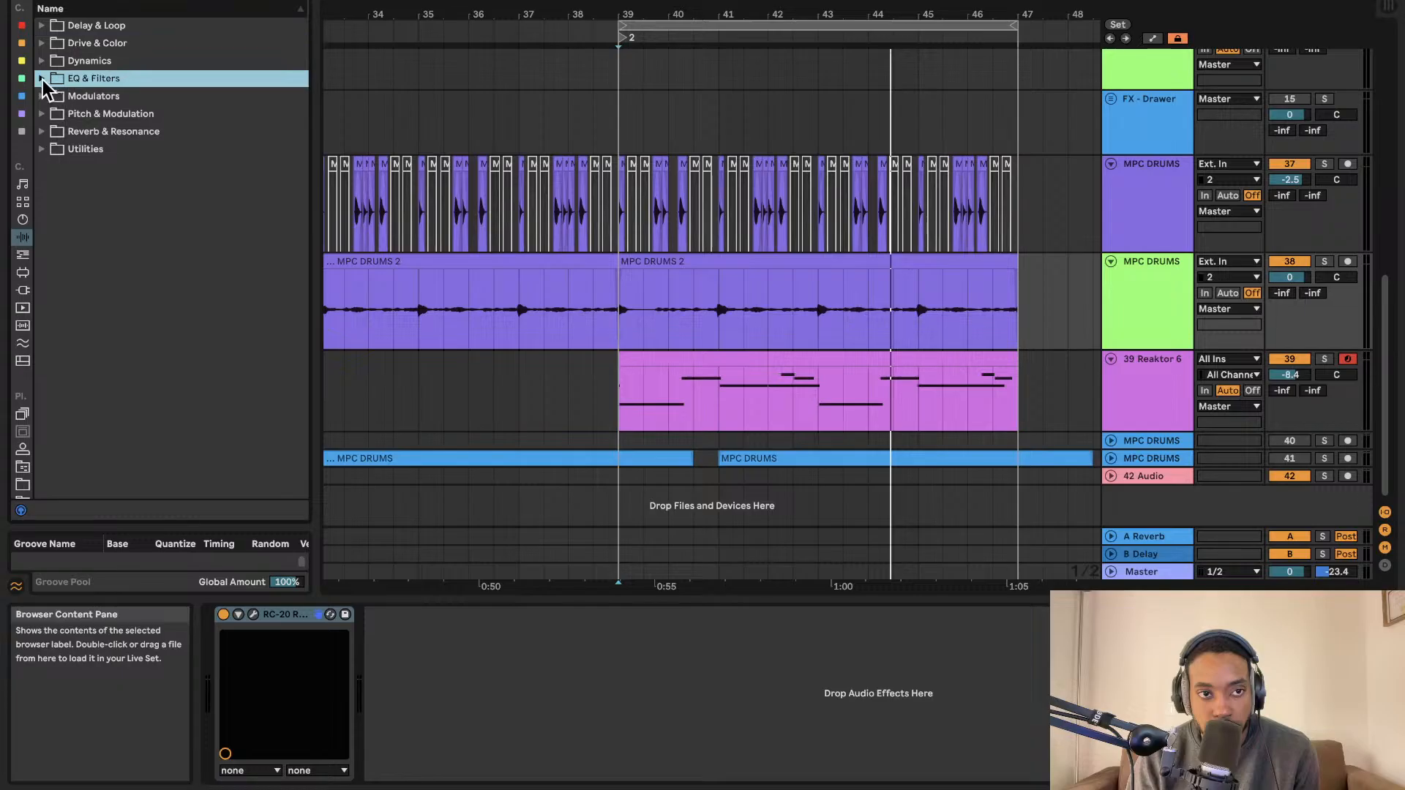
{"action": "left_click", "coordinate": [43, 79]}
{"action": "left_click", "coordinate": [44, 80]}
{"action": "left_click", "coordinate": [43, 97]}
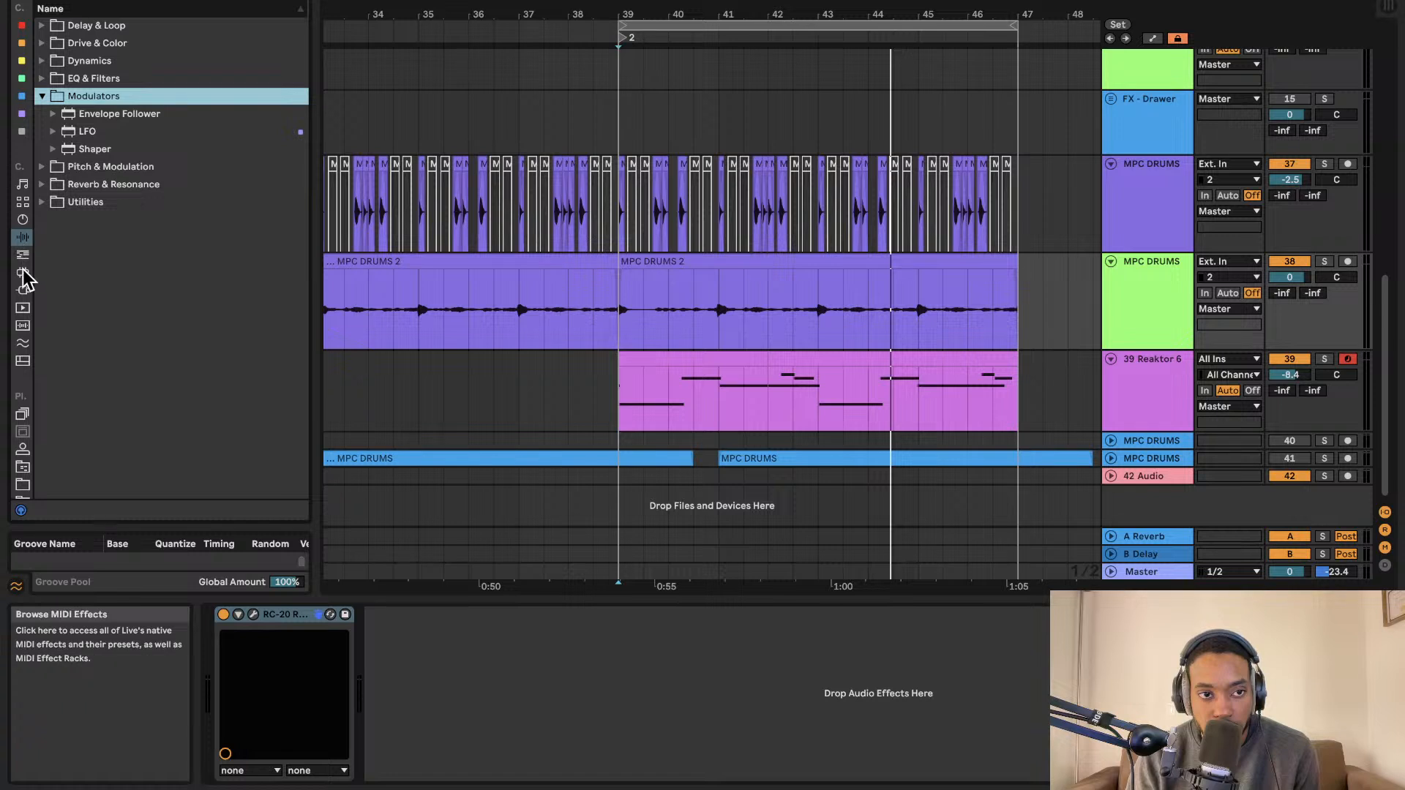
Add the FabFilter Pro-L 2 plug-in to the Master track.
{"action": "left_click", "coordinate": [23, 289]}
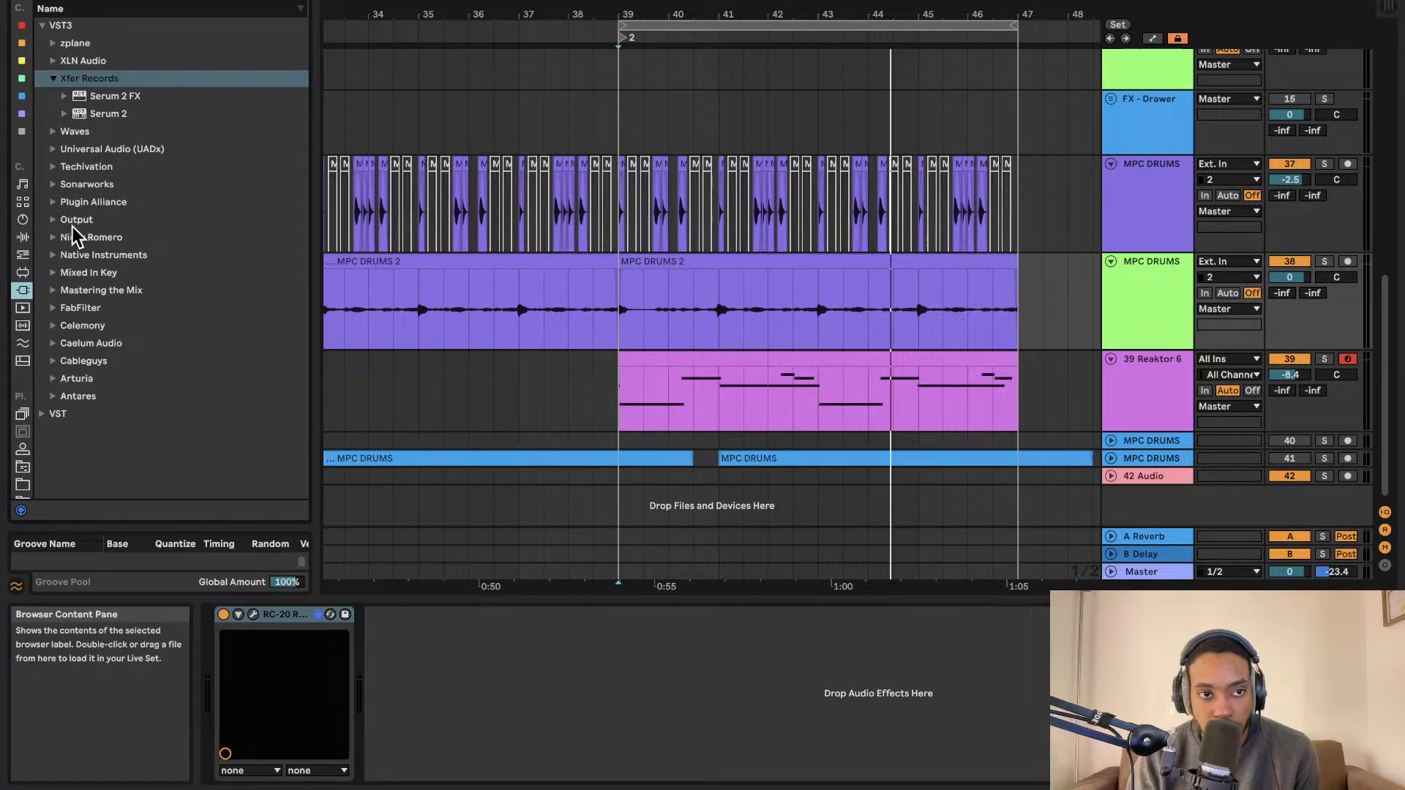
{"action": "left_click", "coordinate": [52, 307]}
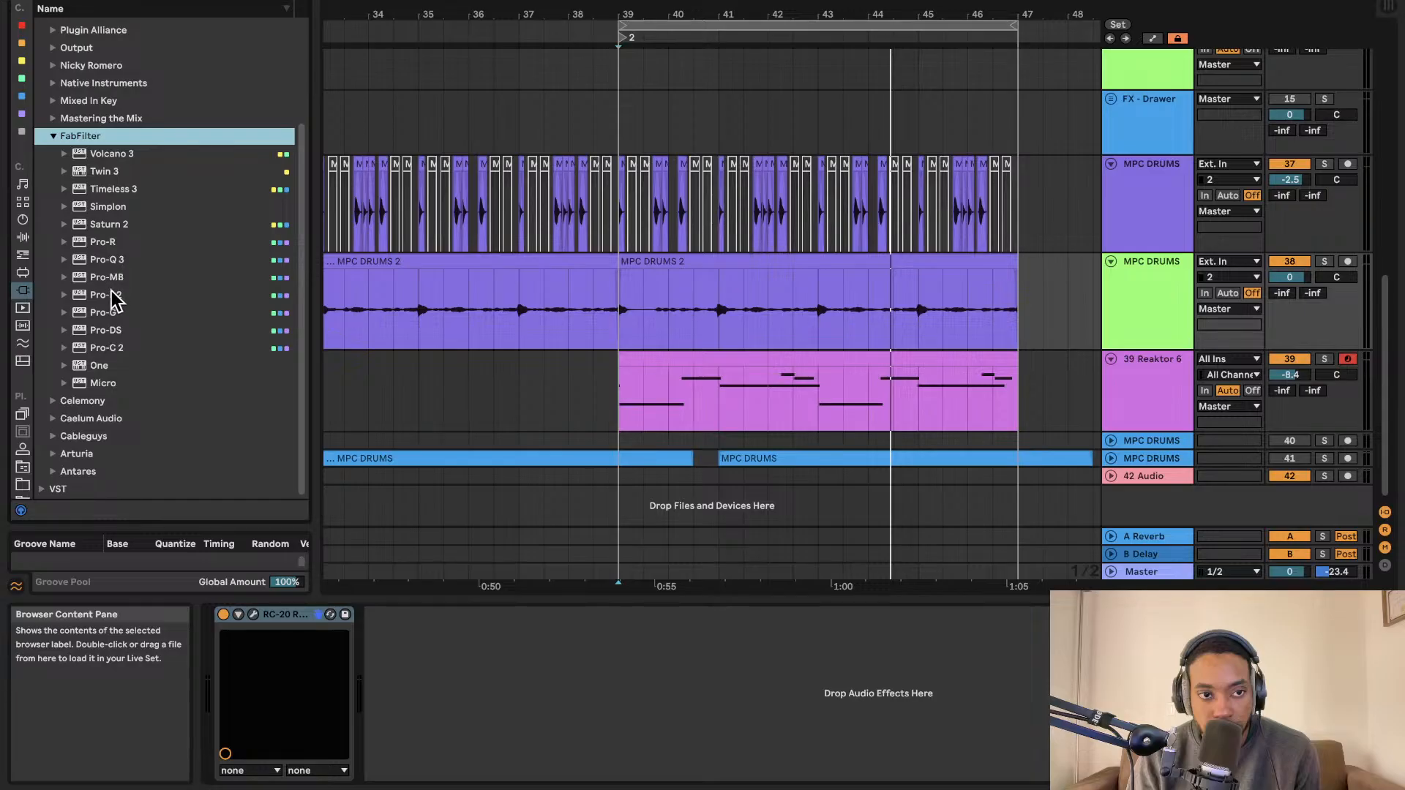
{"action": "left_click_drag", "start_coordinate": [113, 296], "coordinate": [1082, 532]}
{"action": "left_click_drag", "start_coordinate": [1169, 578], "coordinate": [1169, 578]}
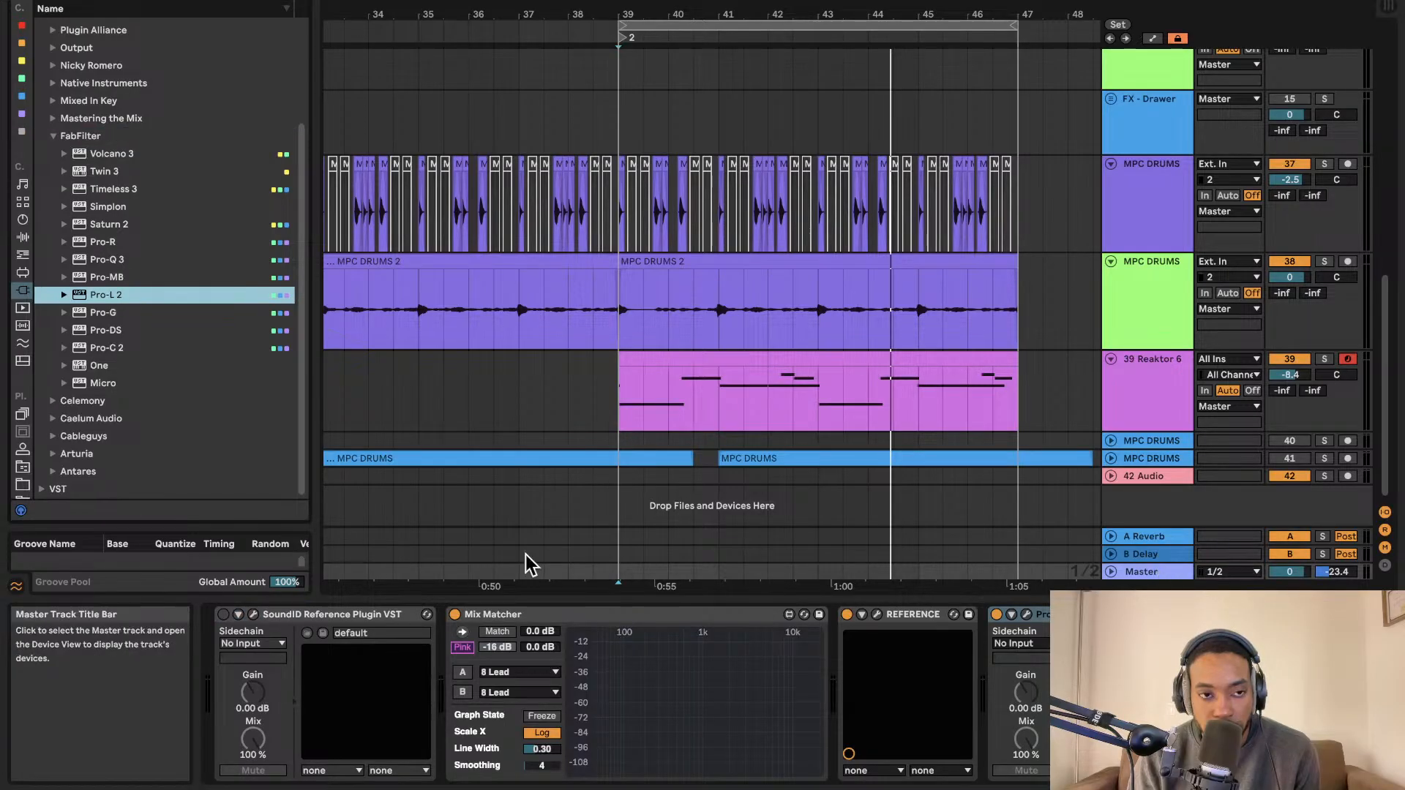
Find Analog Lab V among the Arturia VST3 plug-ins and load it onto a new track below 42 Audio.
{"action": "left_click", "coordinate": [67, 453]}
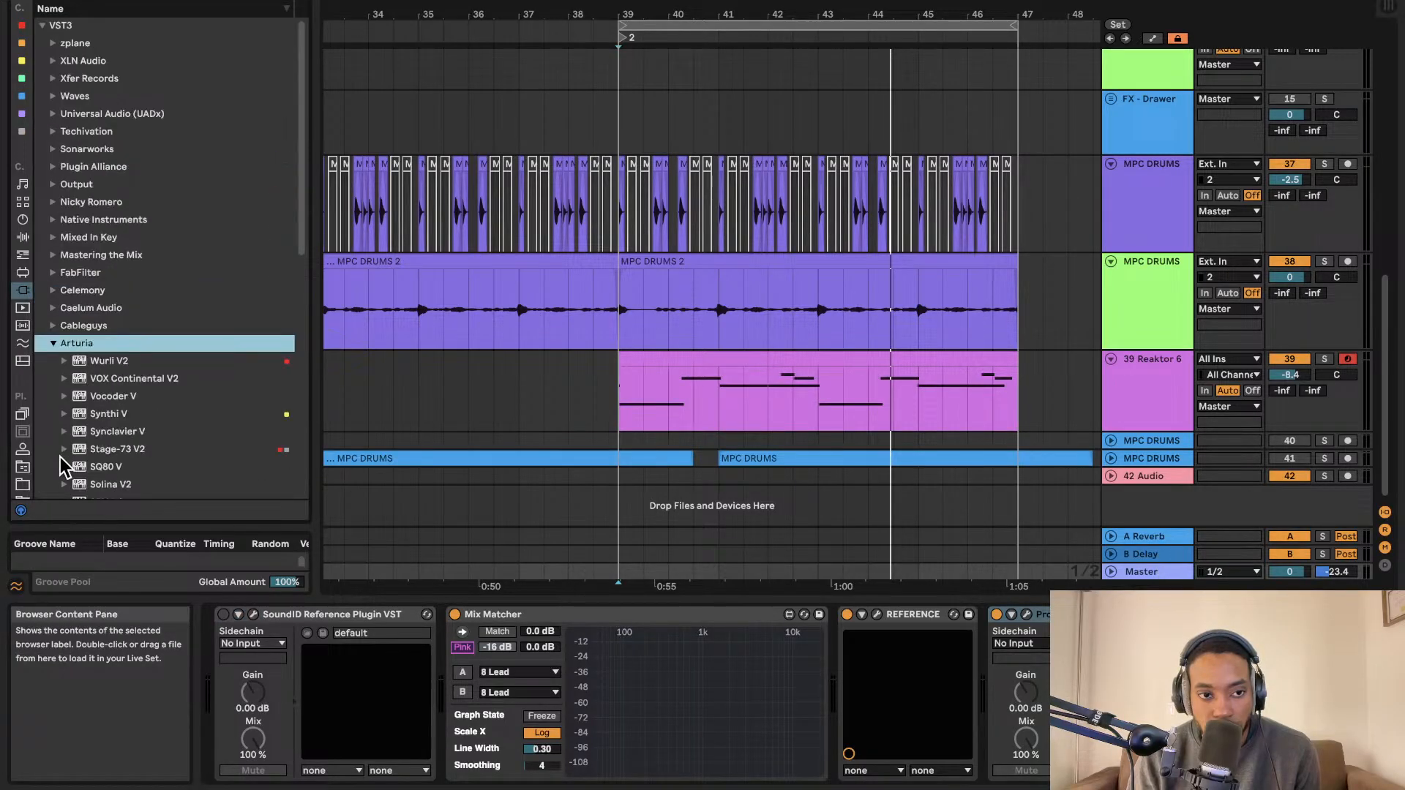
{"action": "scroll", "coordinate": [154, 322], "scroll_direction": "down", "scroll_amount": 3}
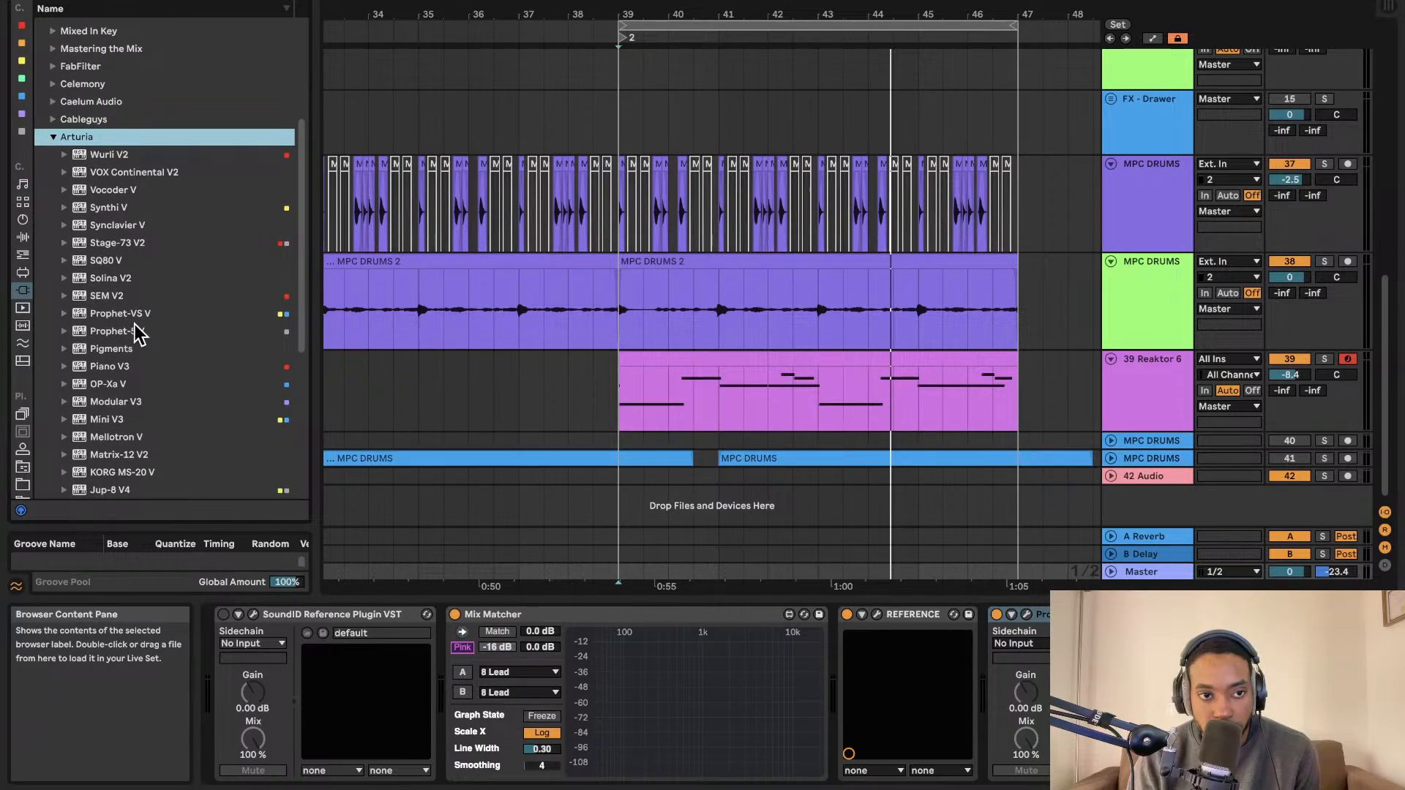
{"action": "scroll", "coordinate": [137, 334], "scroll_direction": "down", "scroll_amount": 1}
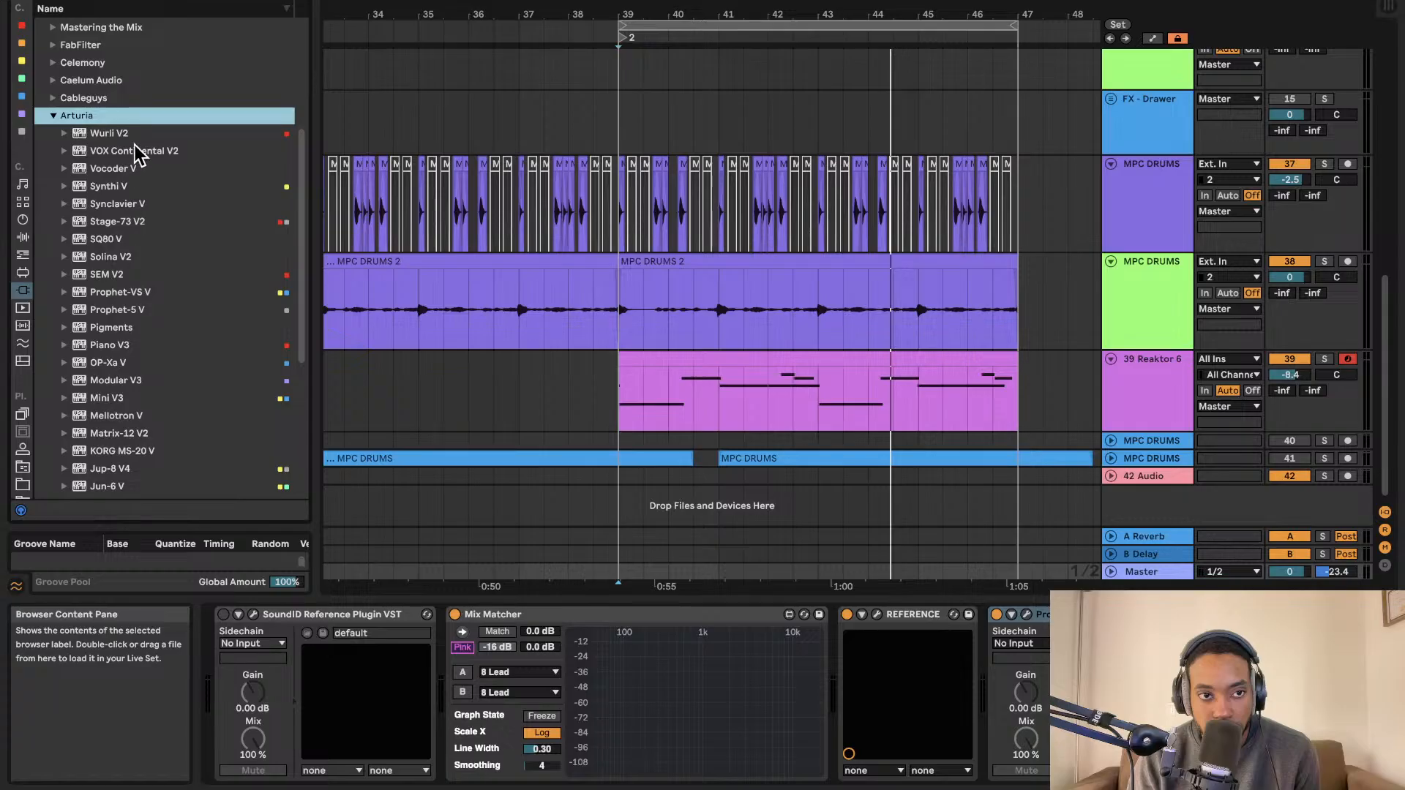
{"action": "scroll", "coordinate": [138, 307], "scroll_direction": "down", "scroll_amount": 4}
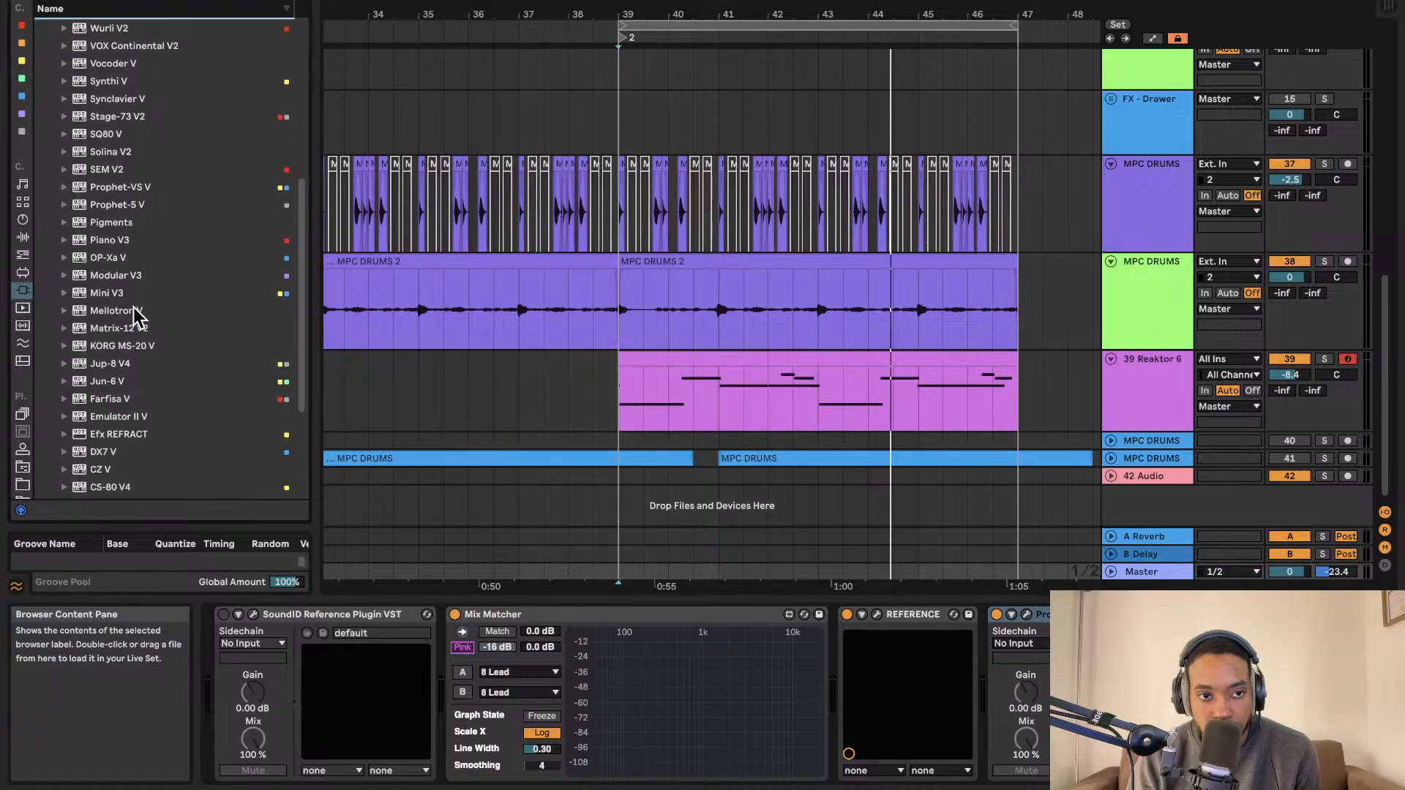
{"action": "scroll", "coordinate": [152, 309], "scroll_direction": "down", "scroll_amount": 3}
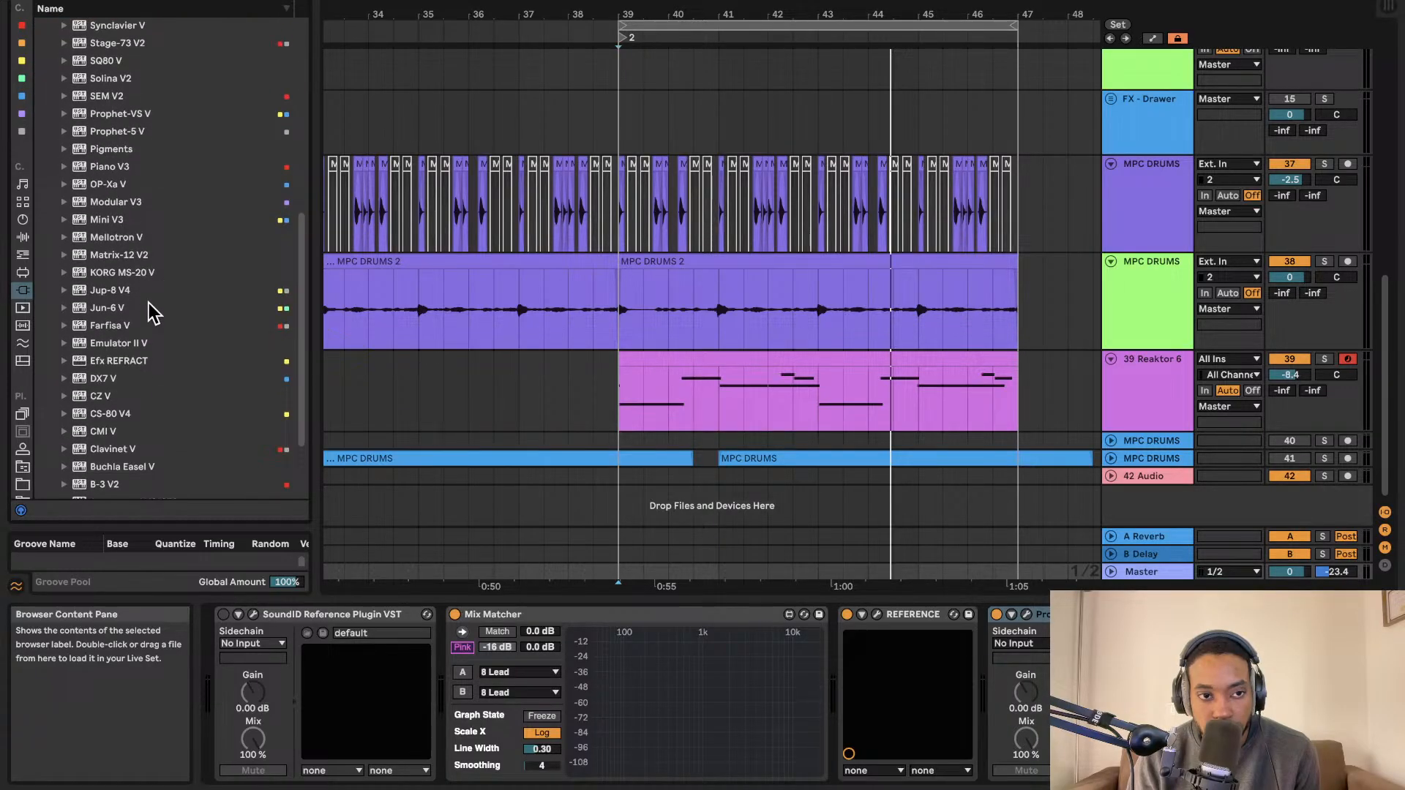
{"action": "scroll", "coordinate": [149, 302], "scroll_direction": "down", "scroll_amount": 4}
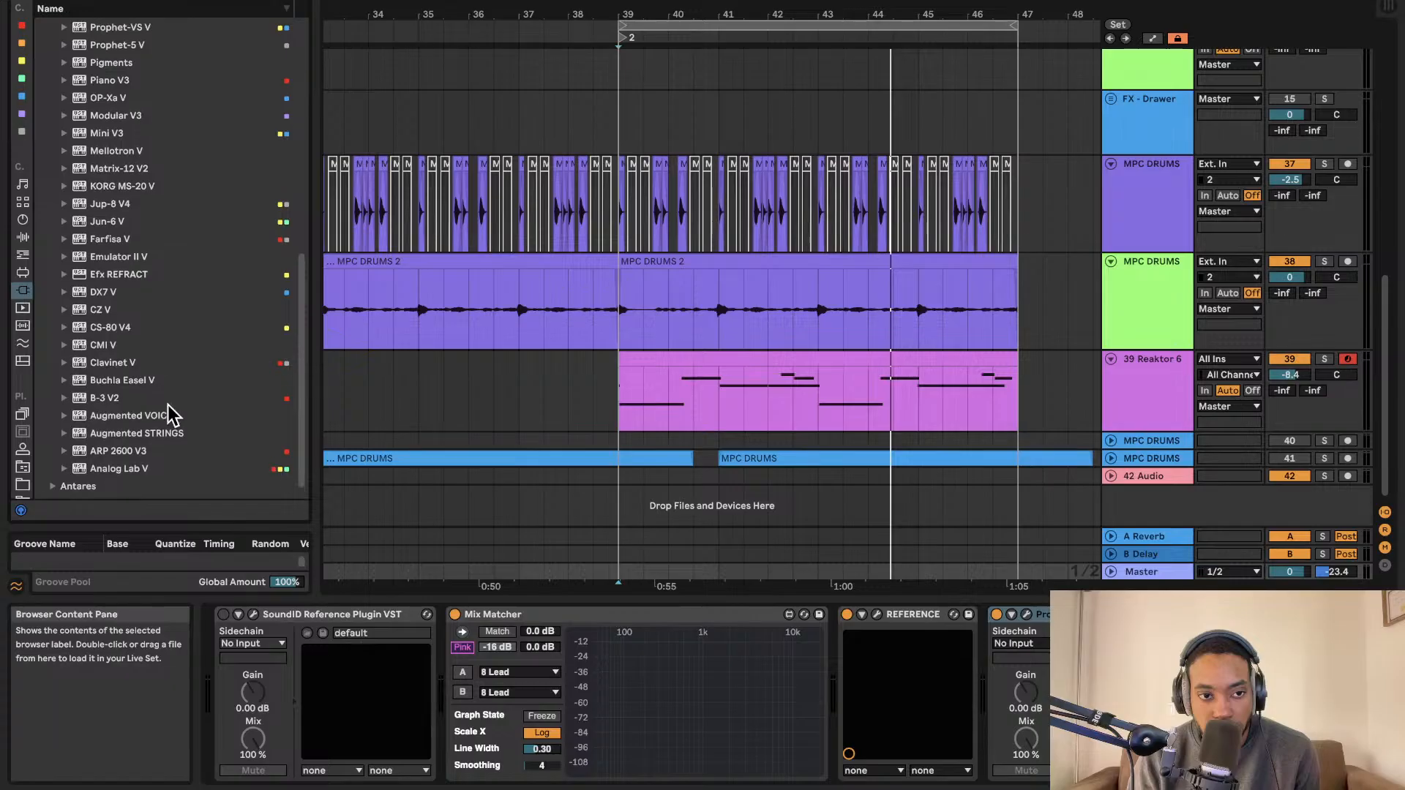
{"action": "left_click", "coordinate": [117, 469]}
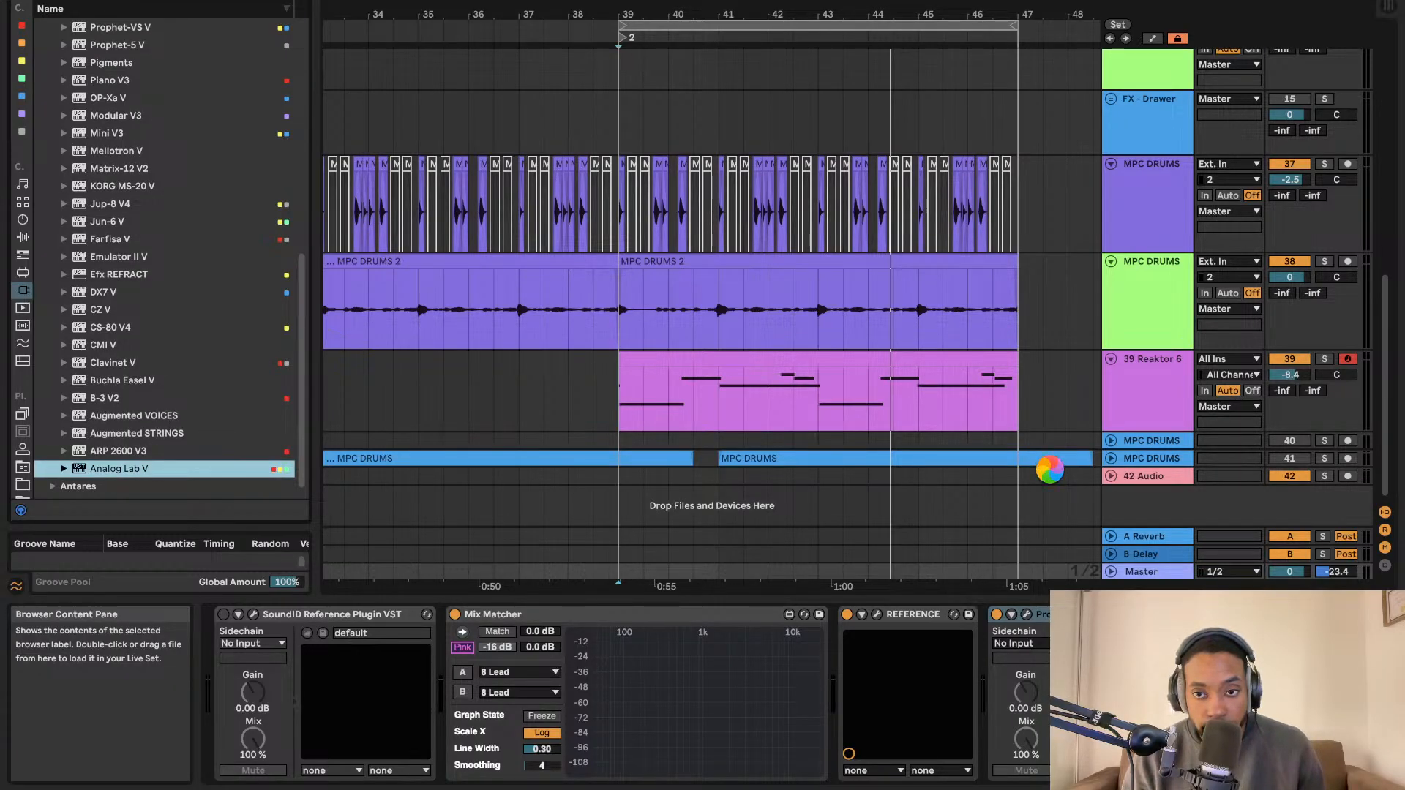
Copy the first Reaktor 6 MIDI clip at bar 39 onto the 43 Analog Lab track at the same position and unfold that track.
{"action": "left_click", "coordinate": [781, 360]}
{"action": "left_click", "coordinate": [730, 358]}
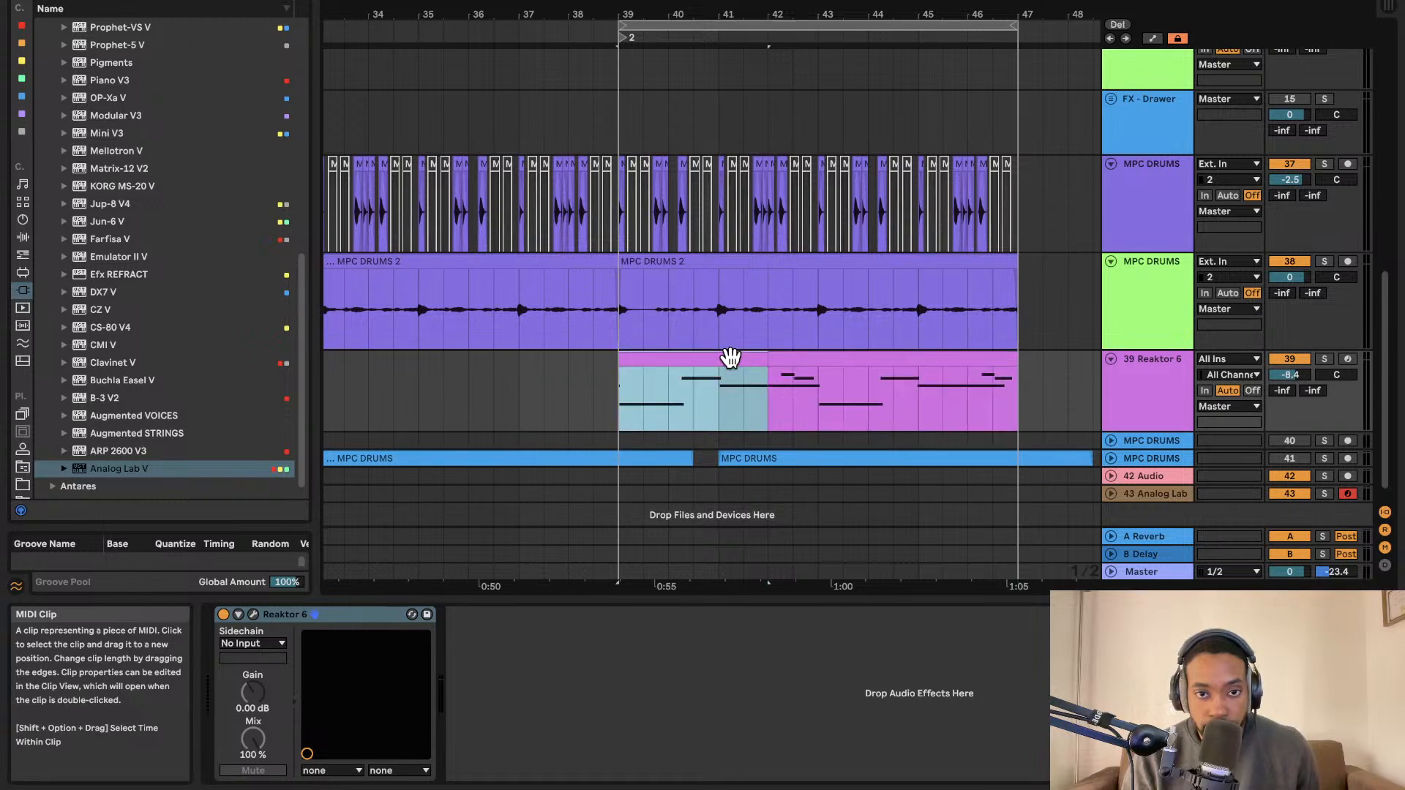
{"action": "left_click_drag", "start_coordinate": [730, 358], "coordinate": [728, 486]}
{"action": "scroll", "coordinate": [740, 415], "scroll_direction": "down", "scroll_amount": 1}
{"action": "left_click_drag", "start_coordinate": [724, 345], "coordinate": [713, 460]}
{"action": "left_click_drag", "start_coordinate": [705, 351], "coordinate": [720, 468]}
{"action": "key", "text": "space"}
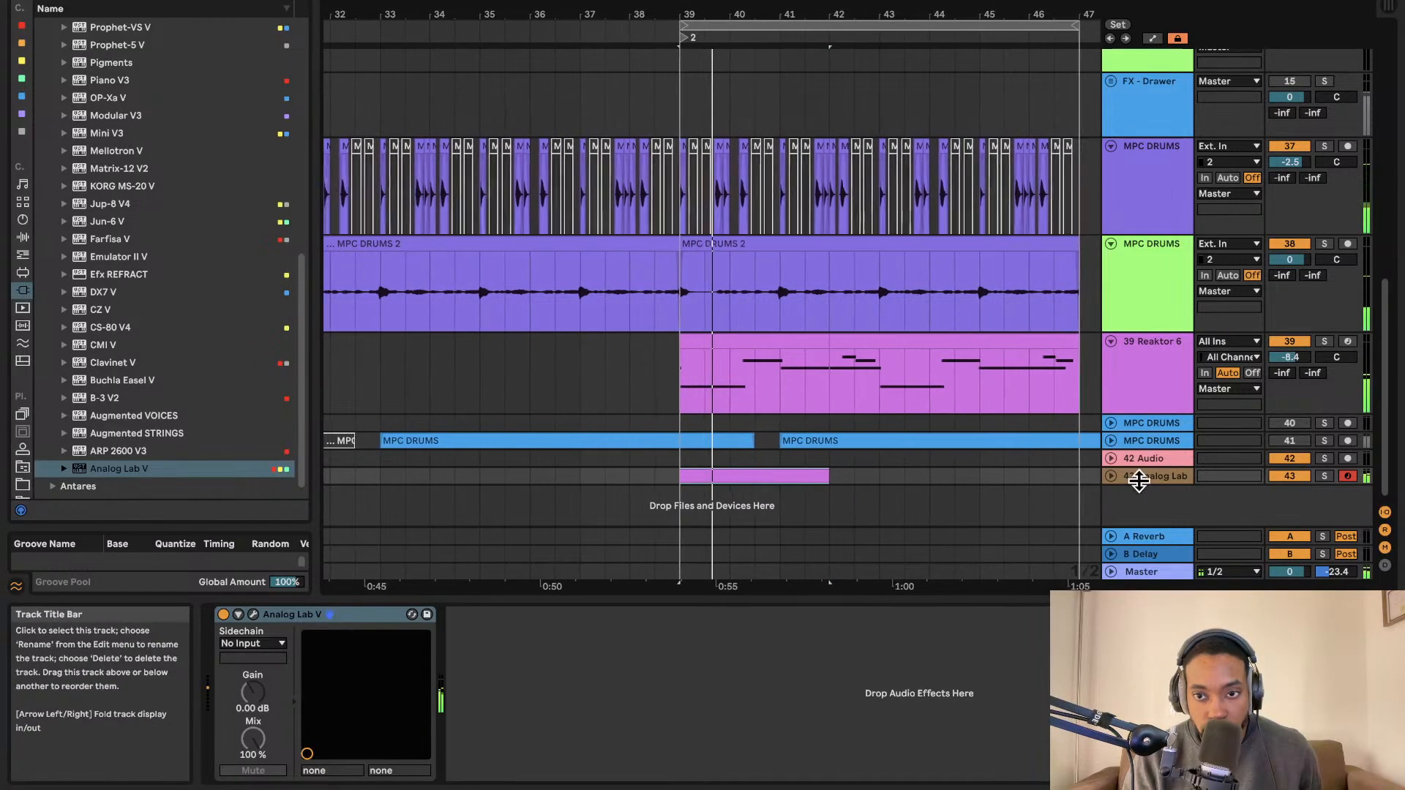
{"action": "left_click", "coordinate": [1110, 477]}
Try to extend the Analog Lab part by duplicating its copied clip after bar 42.
{"action": "key", "text": "super+d"}
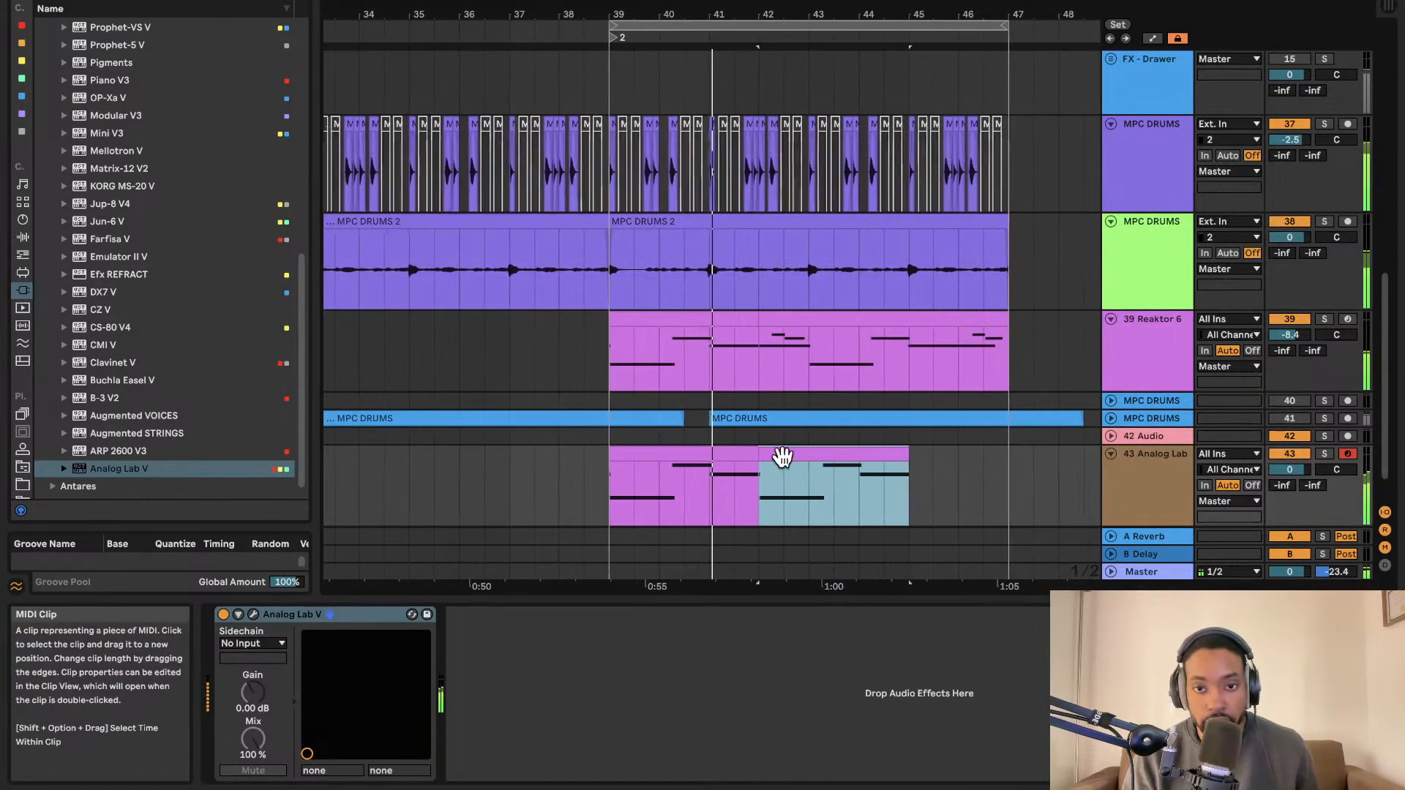
{"action": "key", "text": "super+d"}
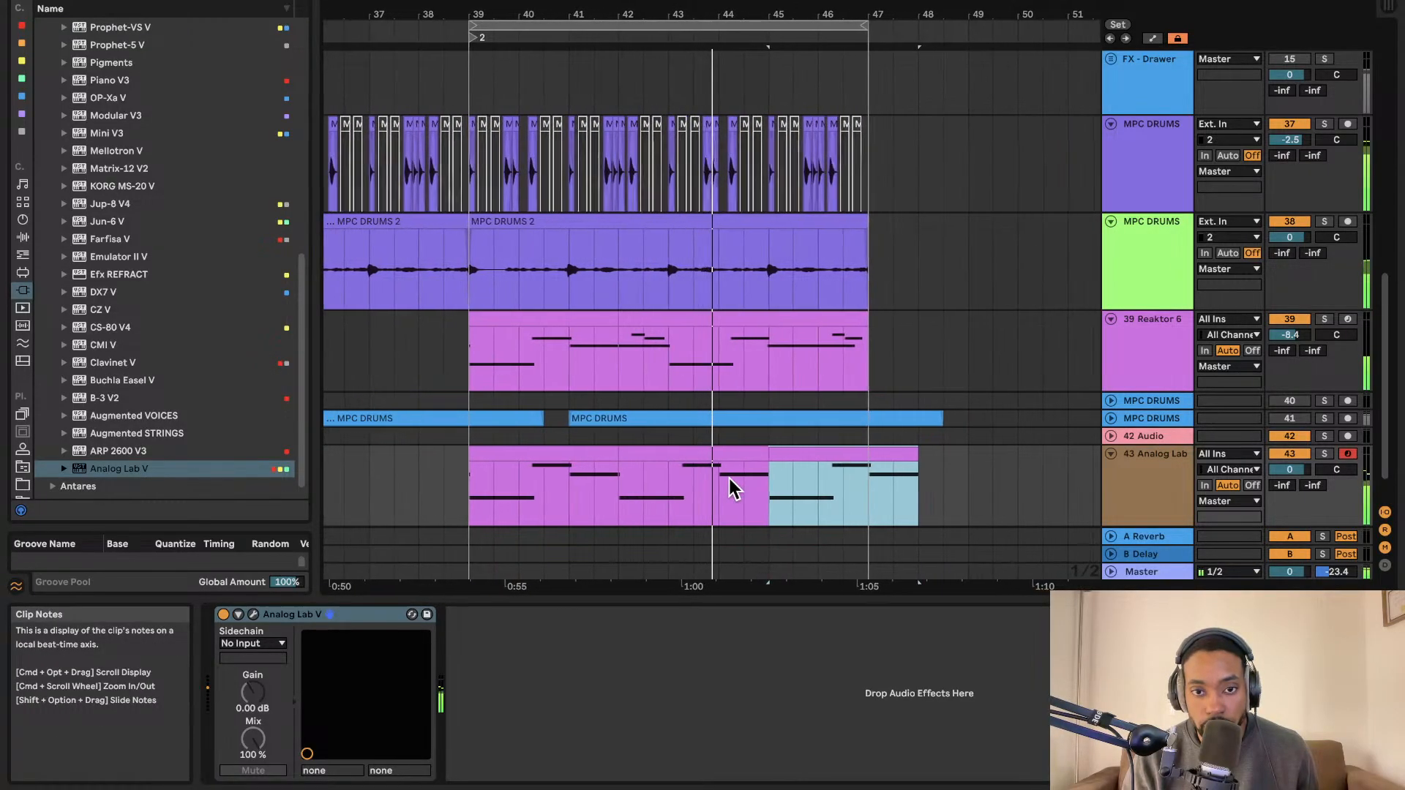
{"action": "key", "text": "super+z"}
{"action": "key", "text": "super+z"}
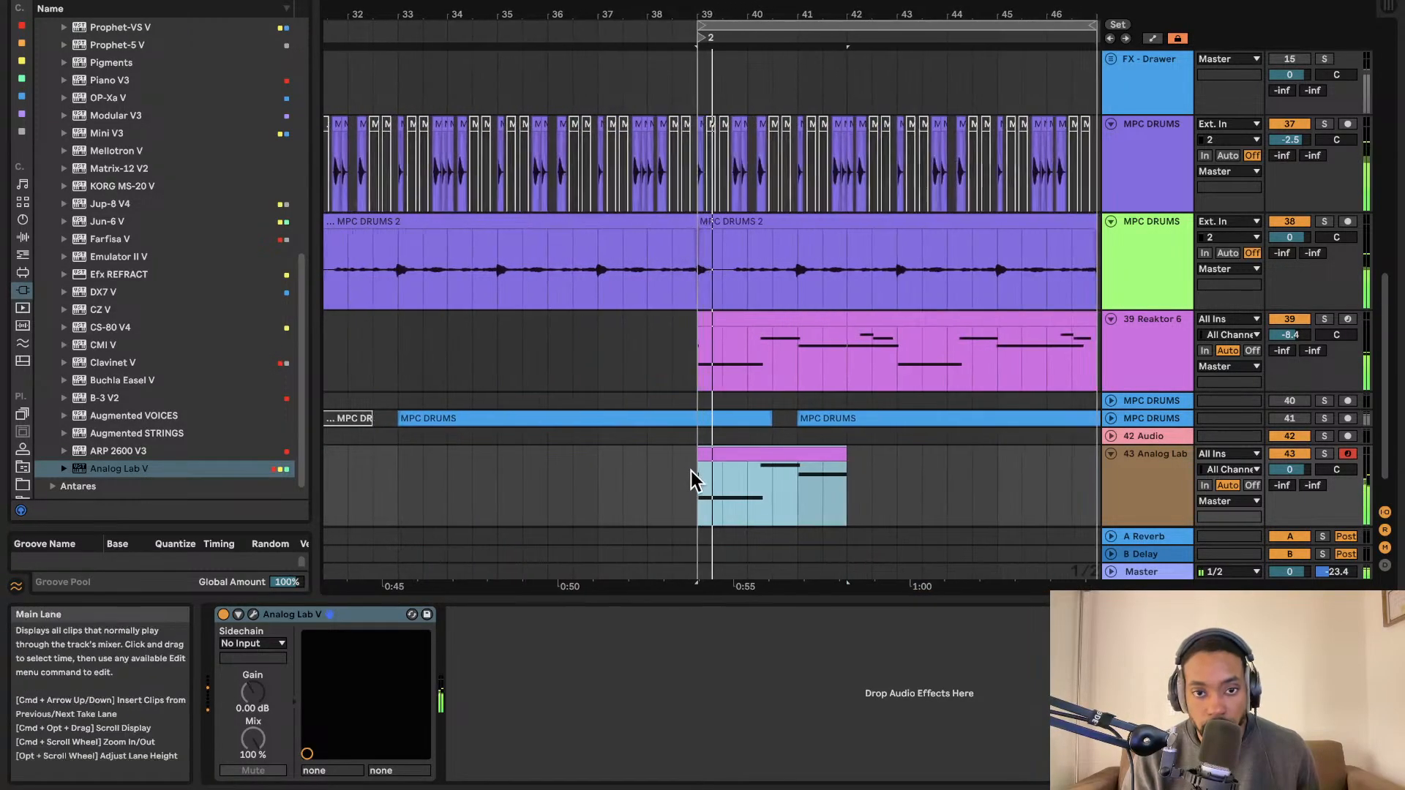
{"action": "key", "text": "super+d"}
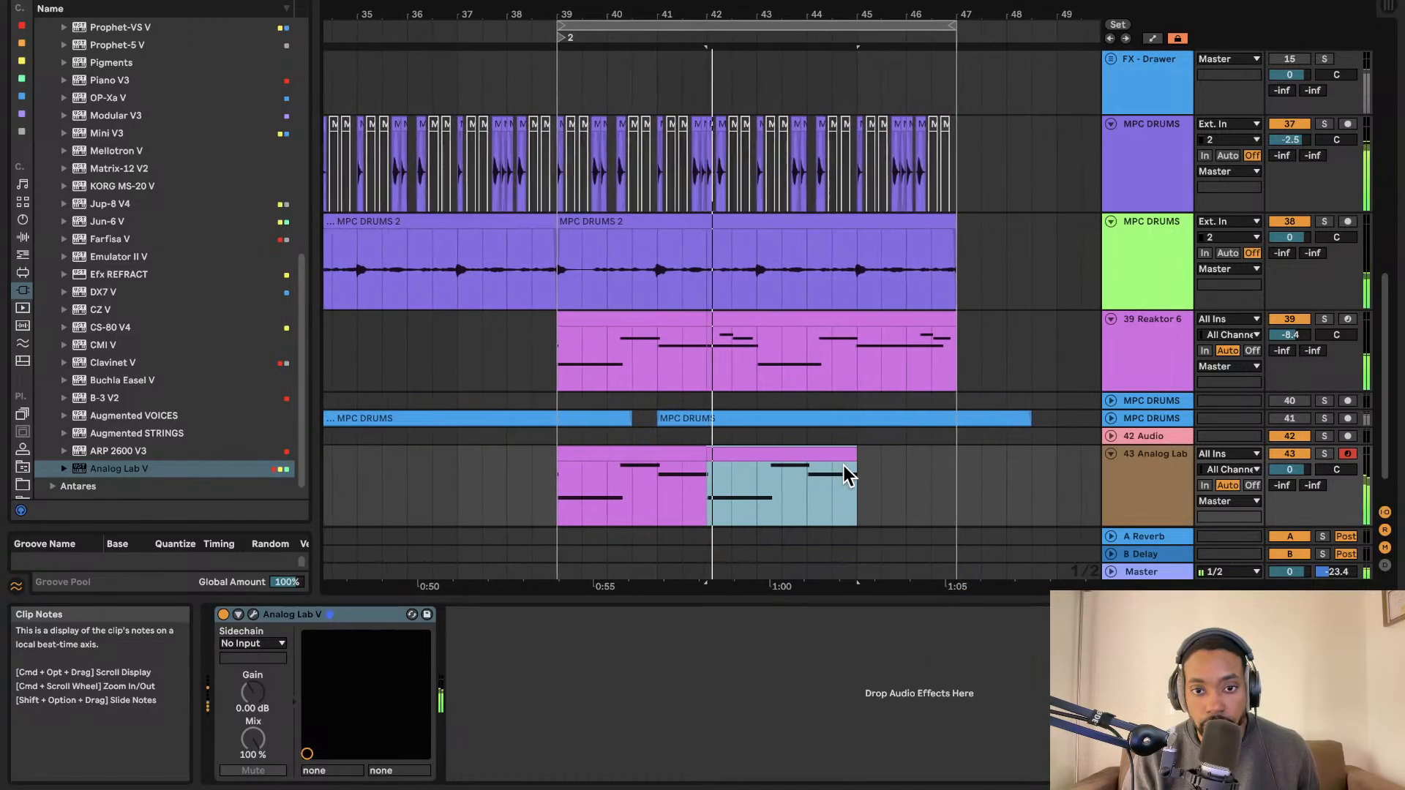
Copy the second Reaktor 6 clip onto the Analog Lab track at bar 42 and deactivate its opening C2 note.
{"action": "mouse_move", "coordinate": [732, 453]}
{"action": "left_mouse_down"}
{"action": "mouse_move", "coordinate": [717, 316]}
{"action": "mouse_move", "coordinate": [729, 476]}
{"action": "left_mouse_up"}
{"action": "double_click", "coordinate": [735, 464]}
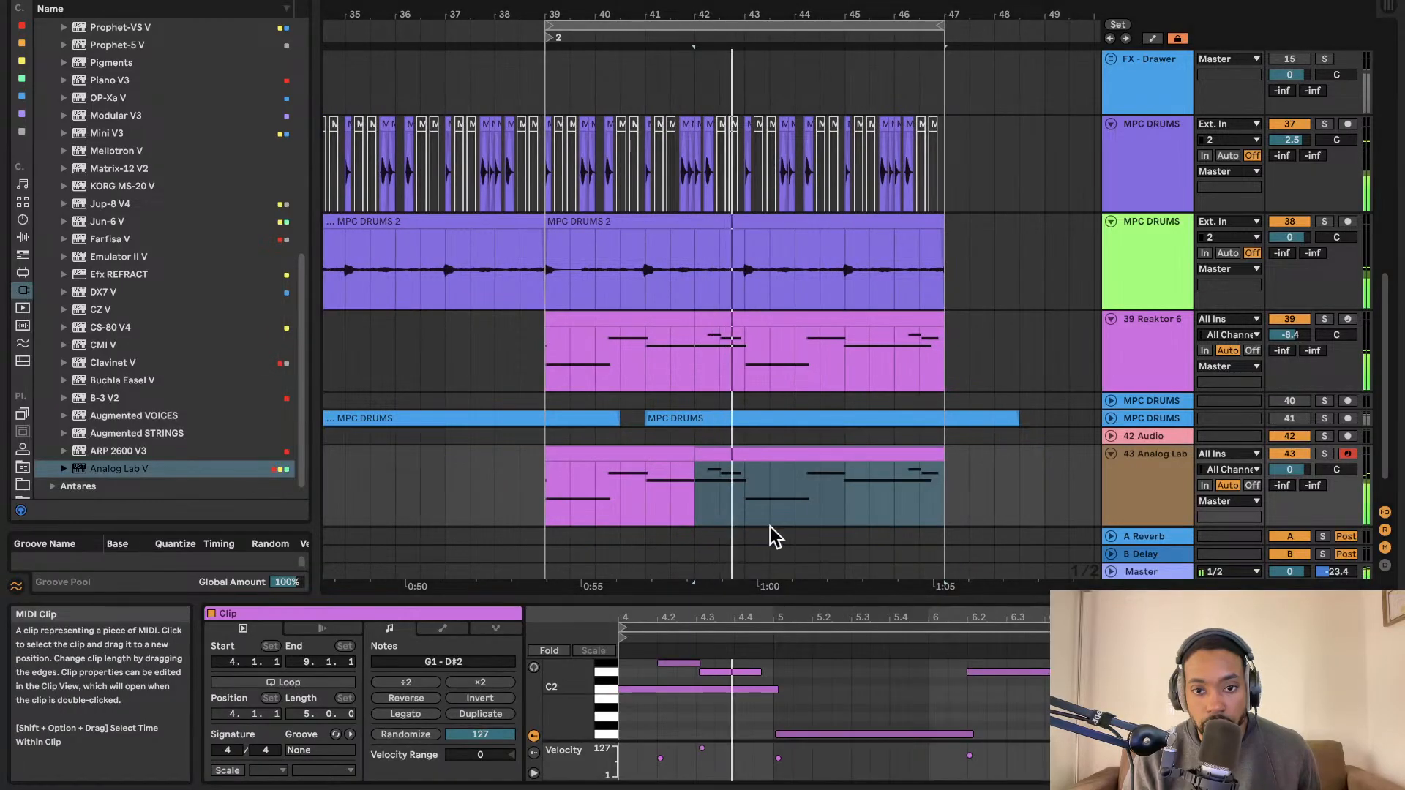
{"action": "key", "text": "b"}
{"action": "left_click", "coordinate": [702, 690]}
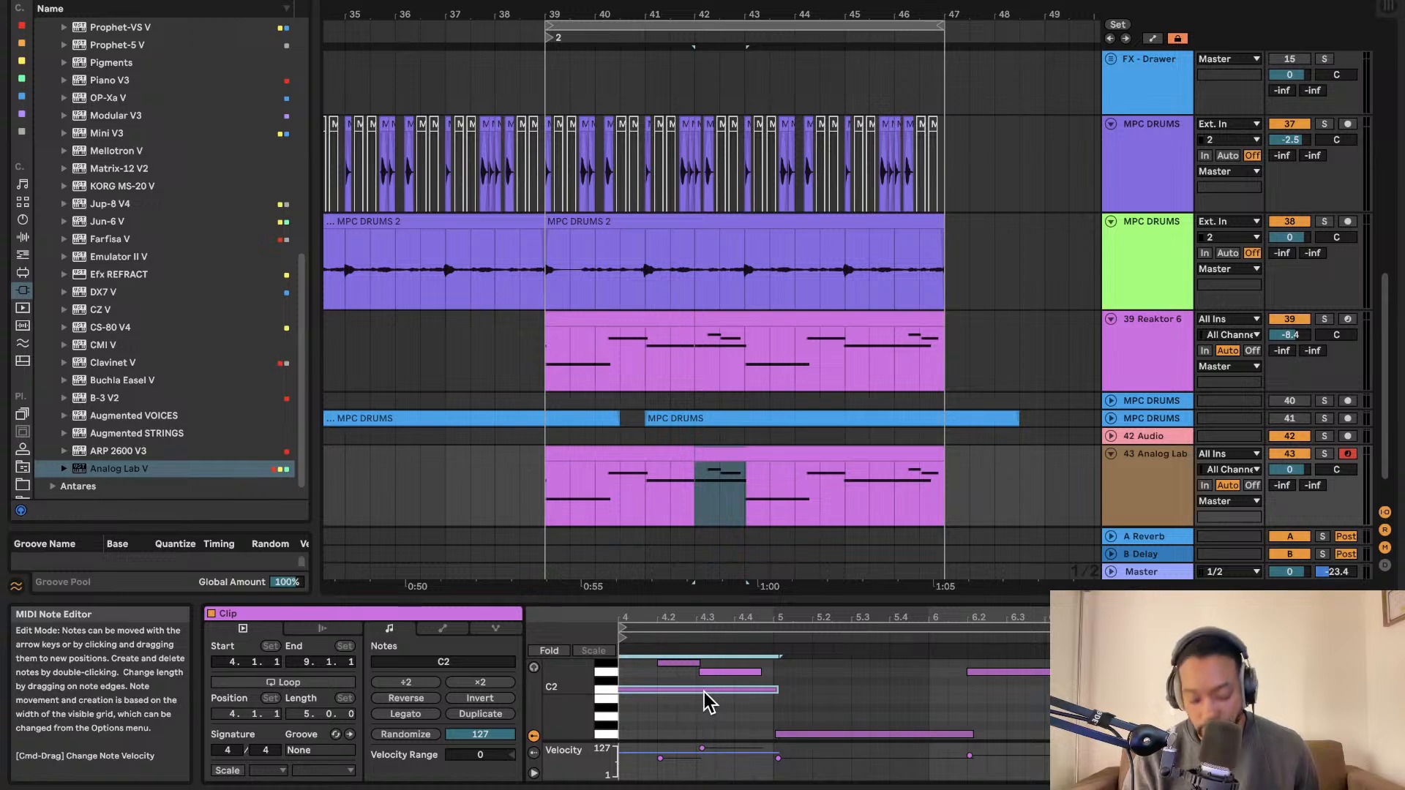
{"action": "right_click", "coordinate": [706, 699]}
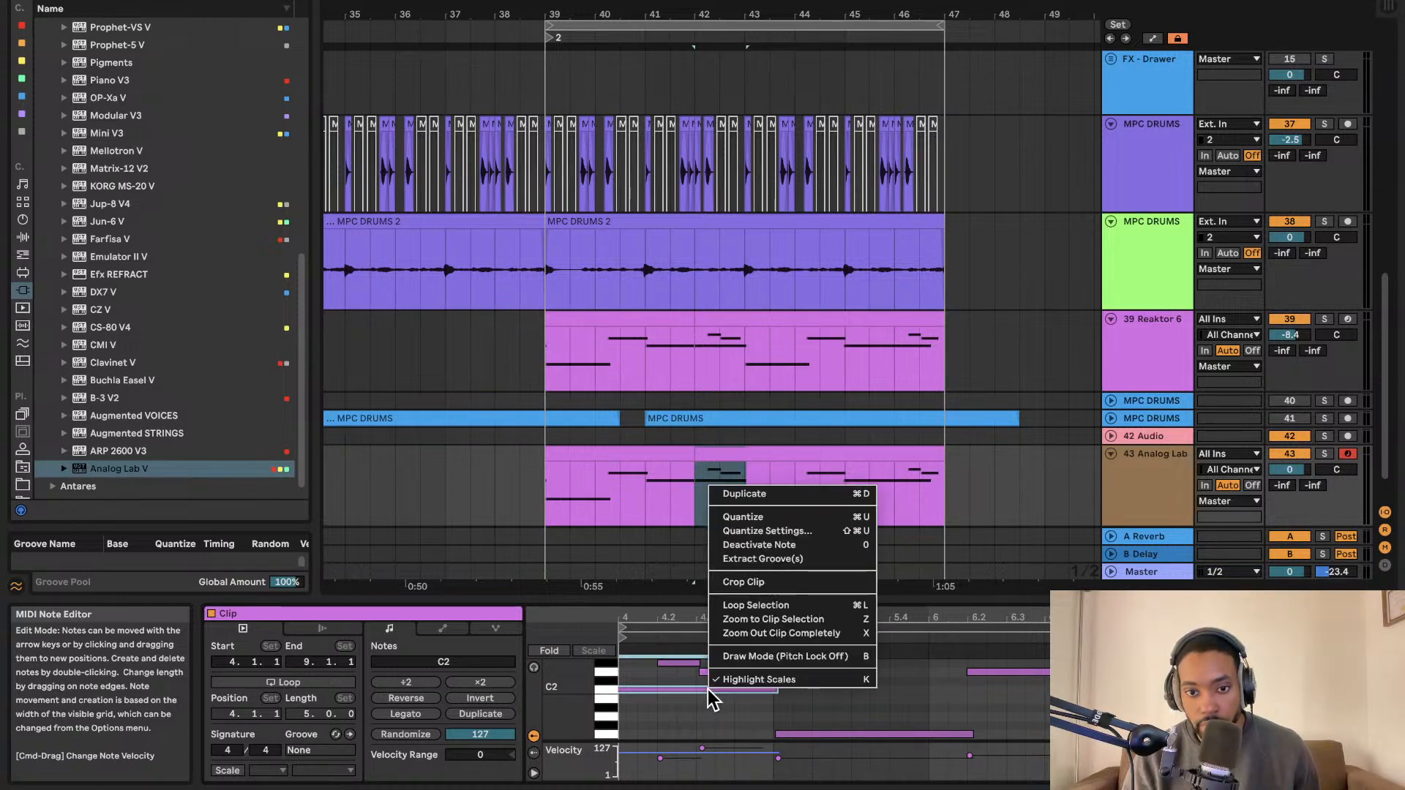
{"action": "key", "text": "Escape"}
{"action": "key", "text": "0"}
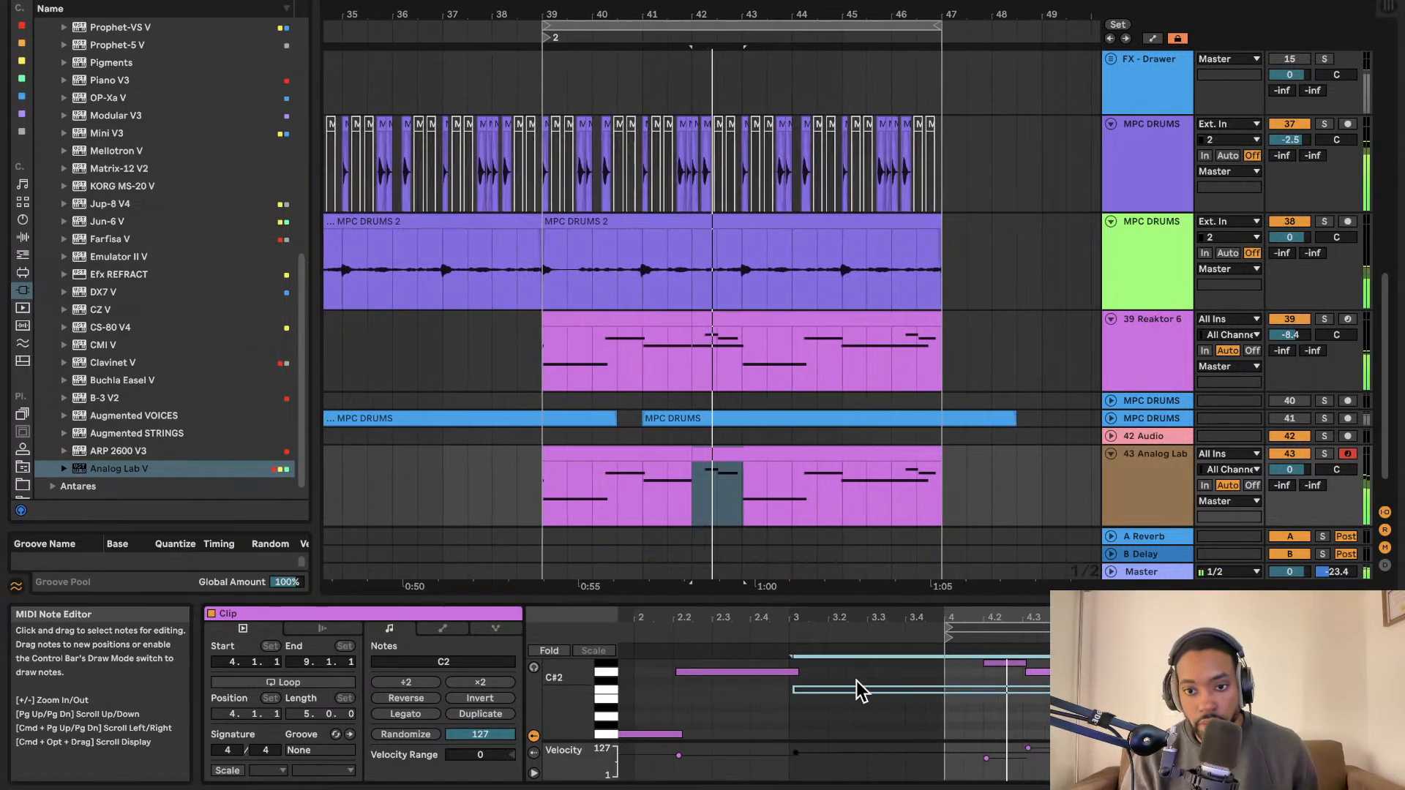
Deactivate the long C2 note from bar 45 and the short D#2 note in bar 46, and lower the Analog Lab volume to -7.5 dB.
{"action": "left_click", "coordinate": [1035, 734]}
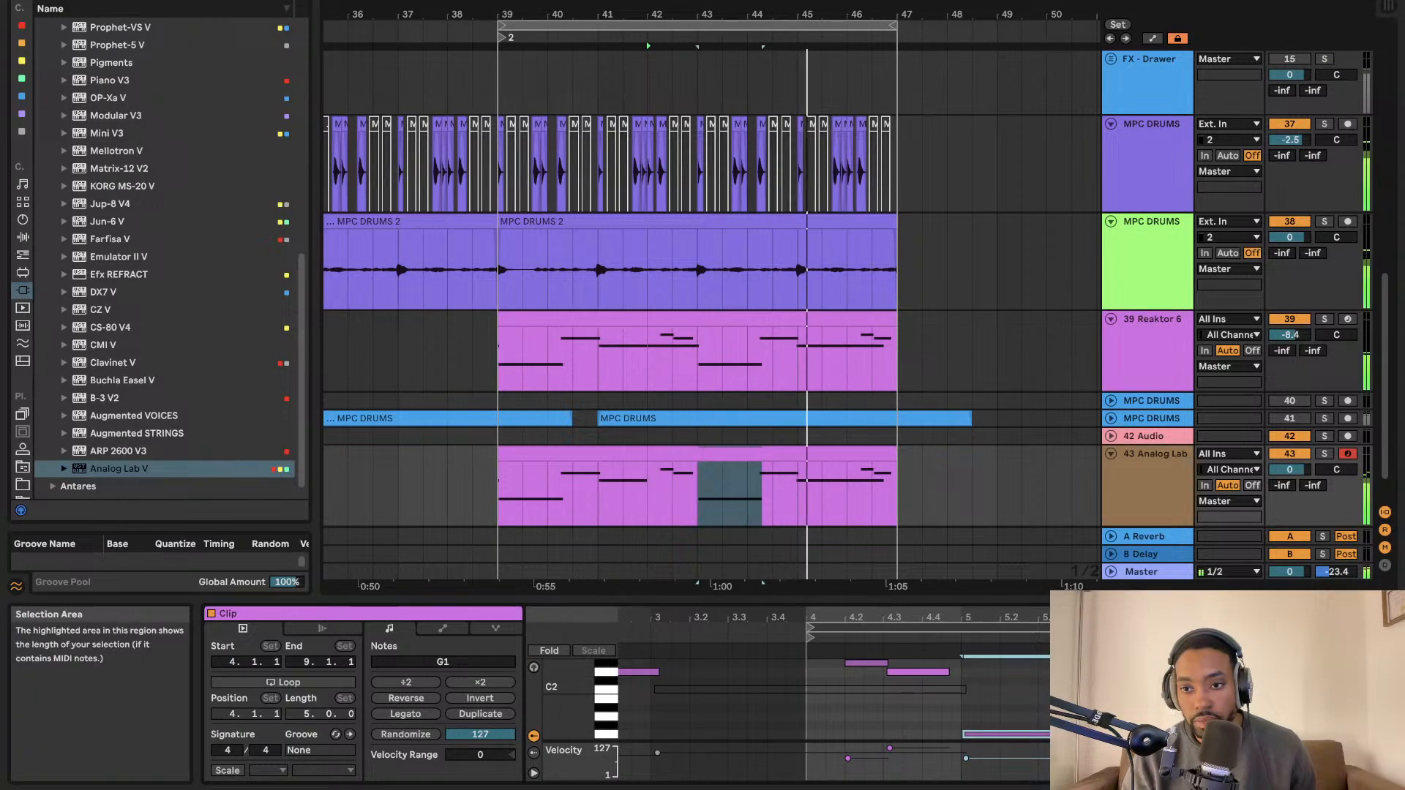
{"action": "left_click", "coordinate": [1243, 672]}
{"action": "left_click", "coordinate": [1310, 690]}
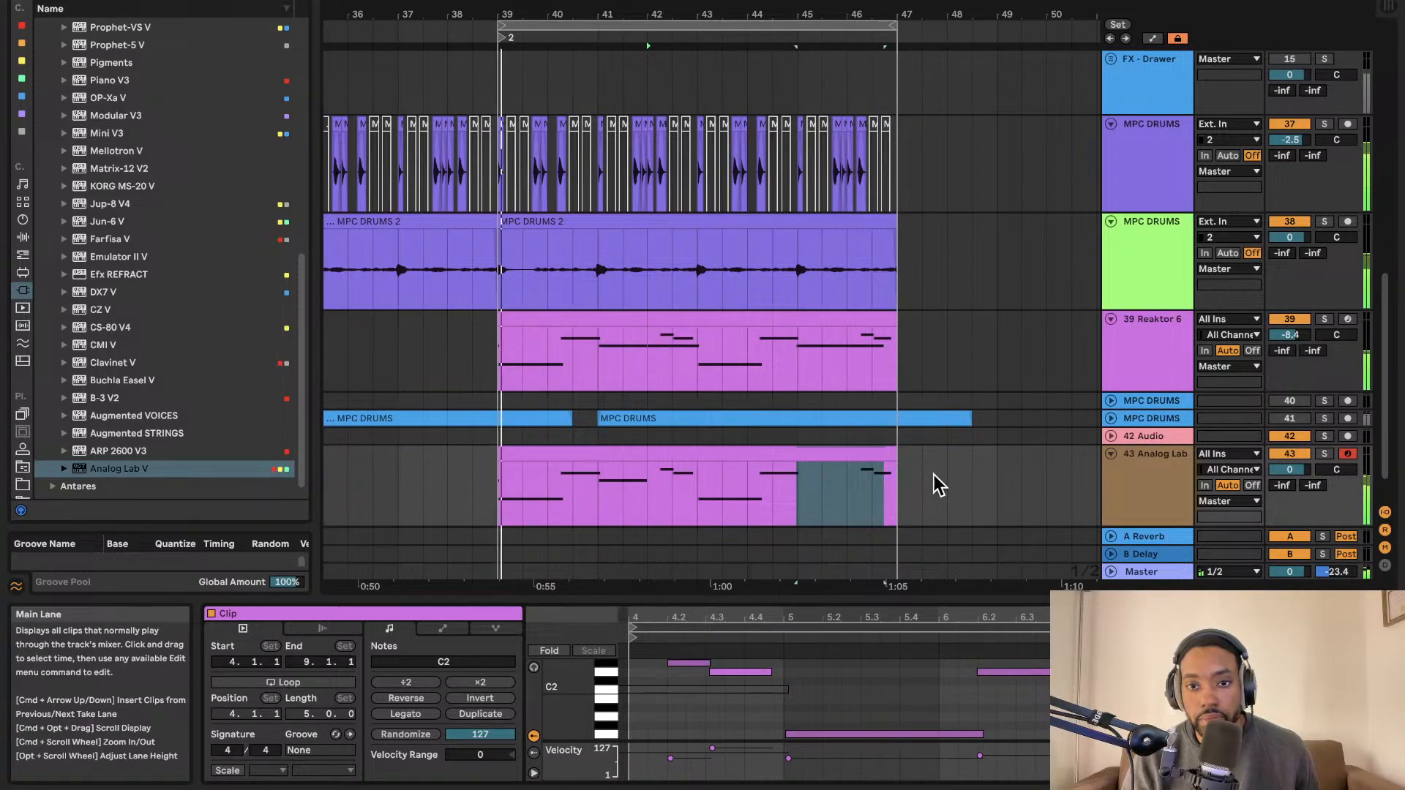
{"action": "left_click_drag", "start_coordinate": [1273, 687], "coordinate": [1362, 663]}
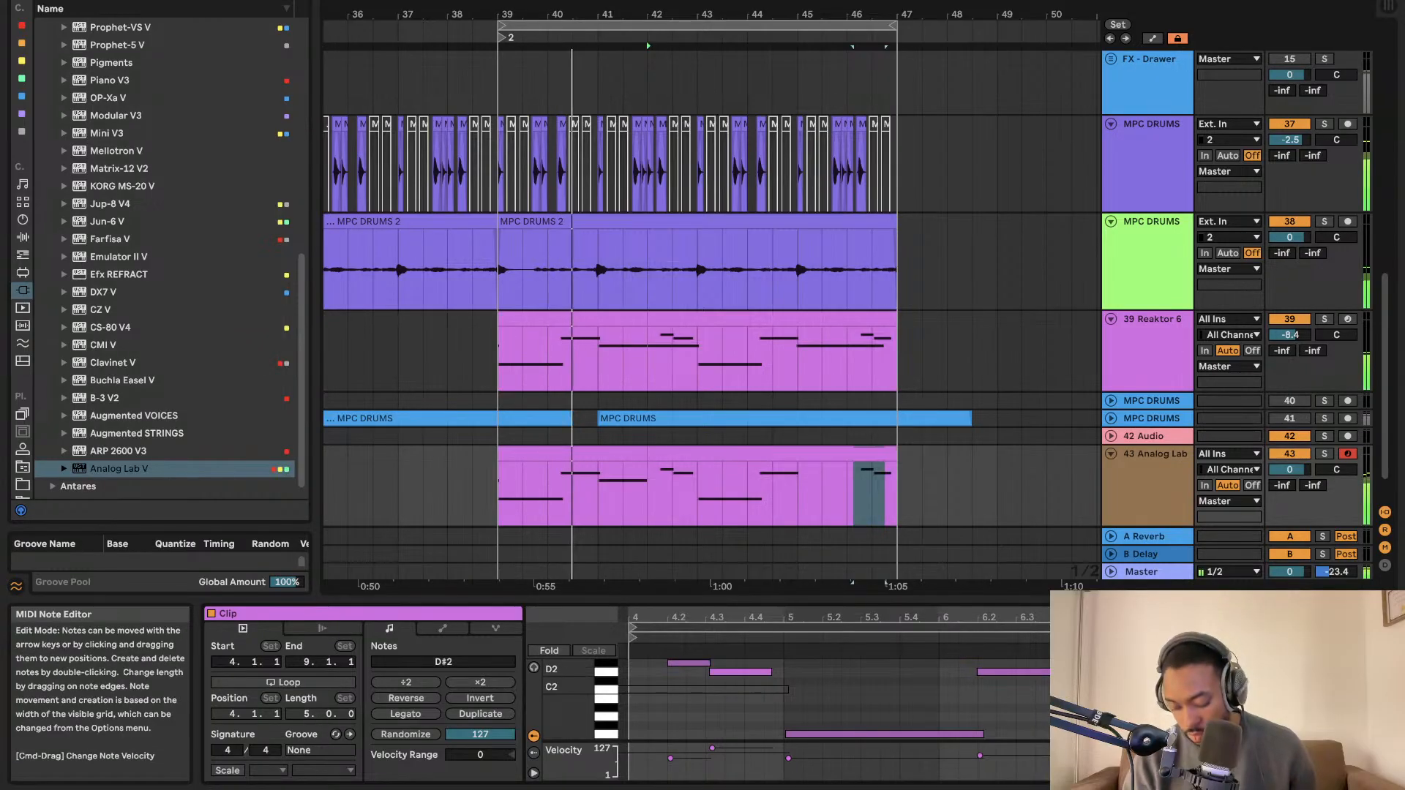
{"action": "double_click", "coordinate": [1306, 663]}
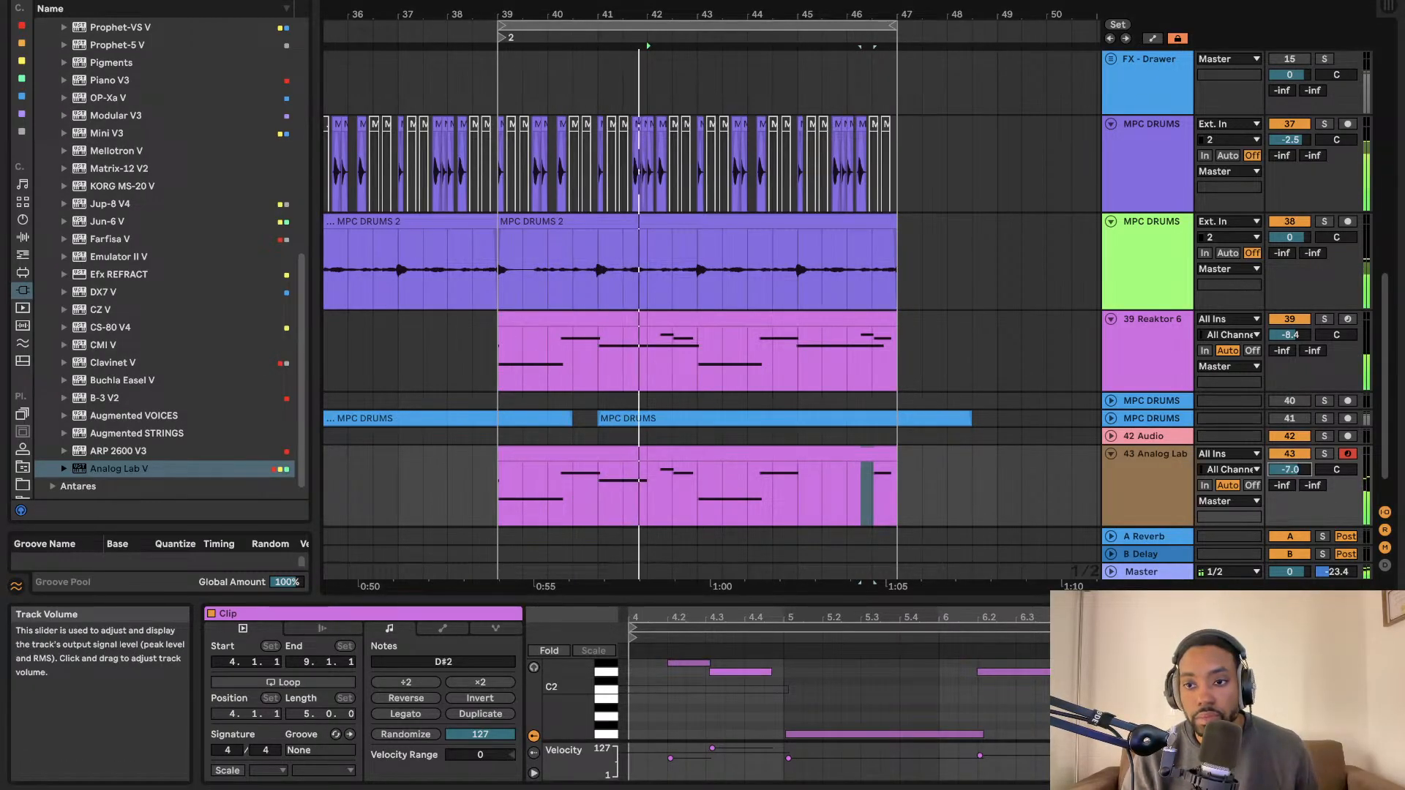
Find the ValhallaVintageVerb VST effect in the browser and add it to the 43 Analog Lab track.
{"action": "left_click", "coordinate": [135, 1]}
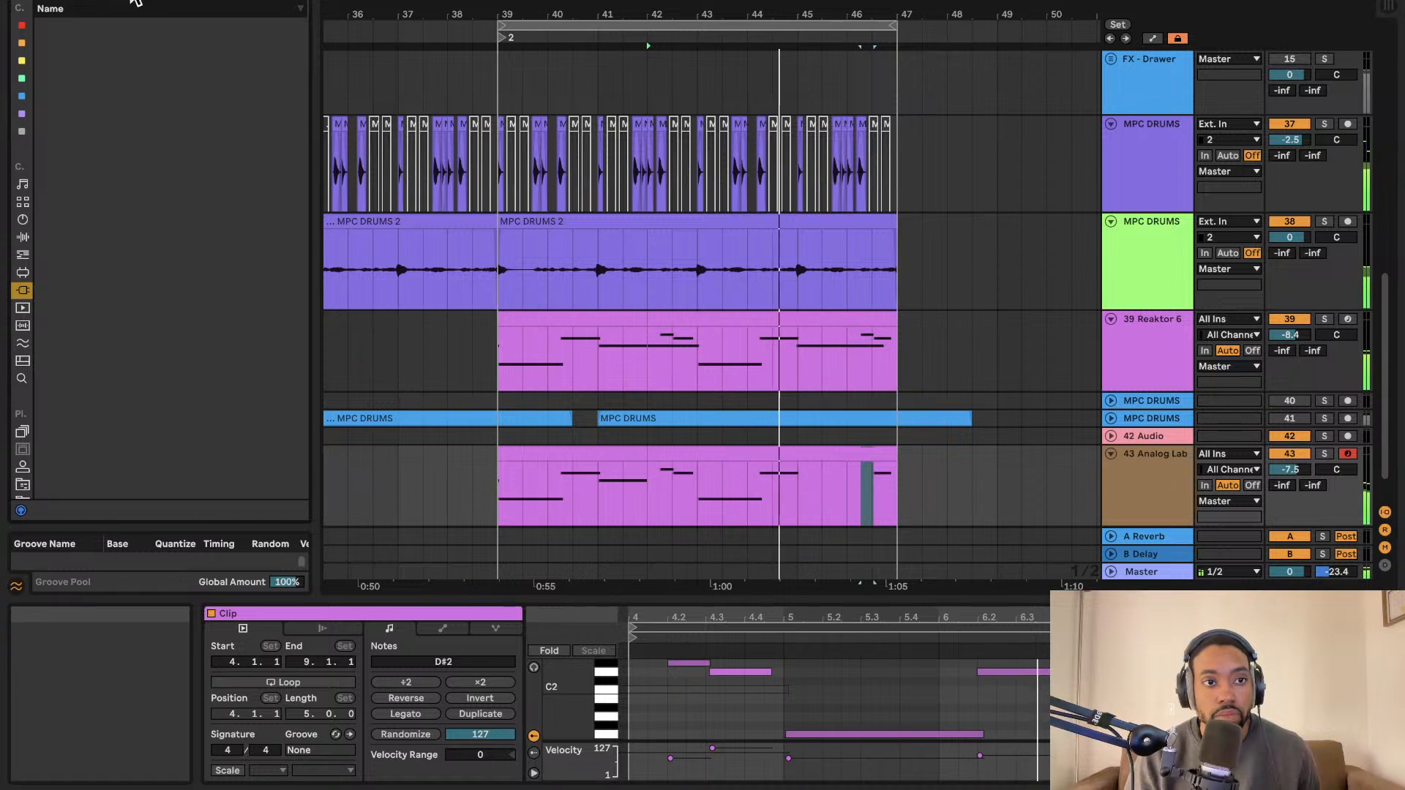
{"action": "left_click", "coordinate": [22, 255]}
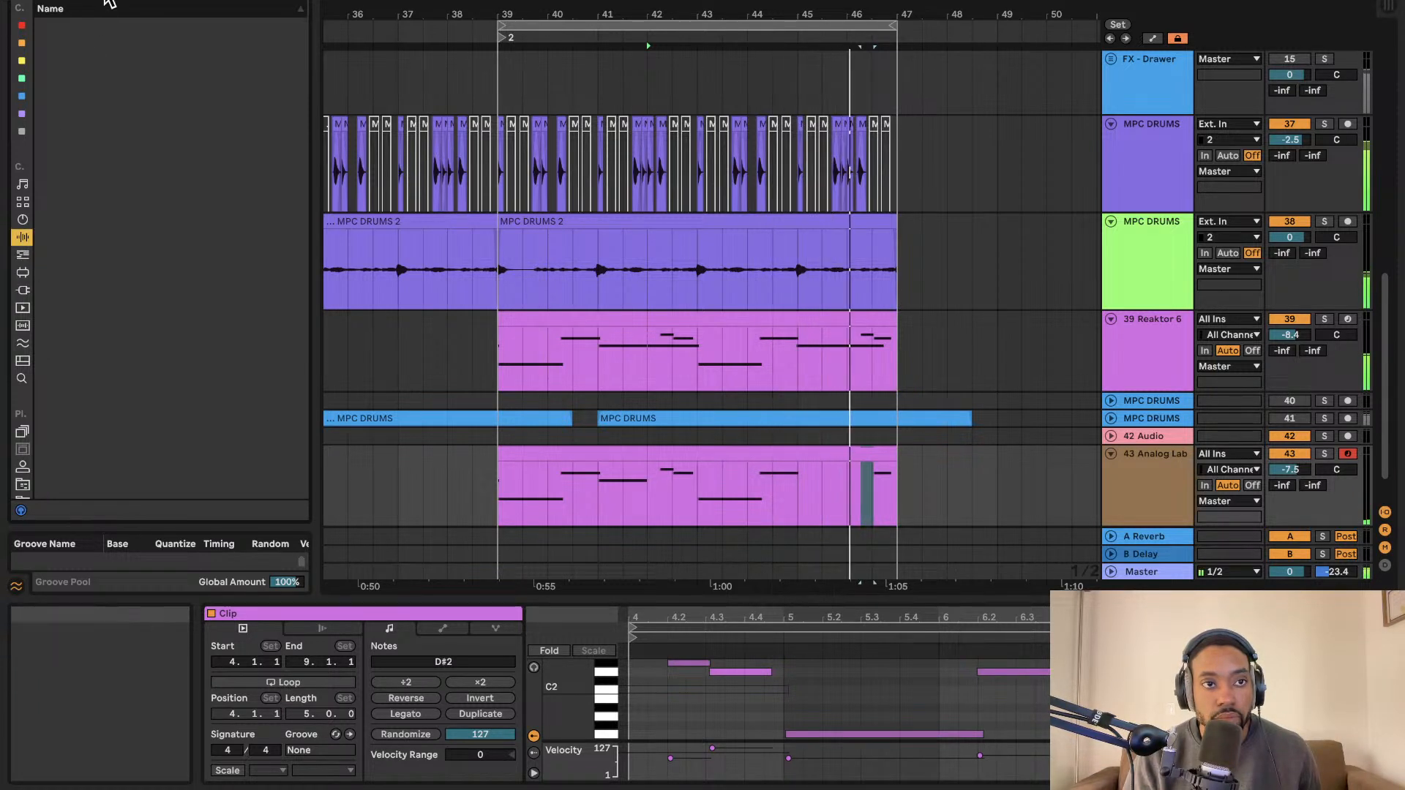
{"action": "left_click", "coordinate": [23, 220]}
{"action": "left_click", "coordinate": [22, 202]}
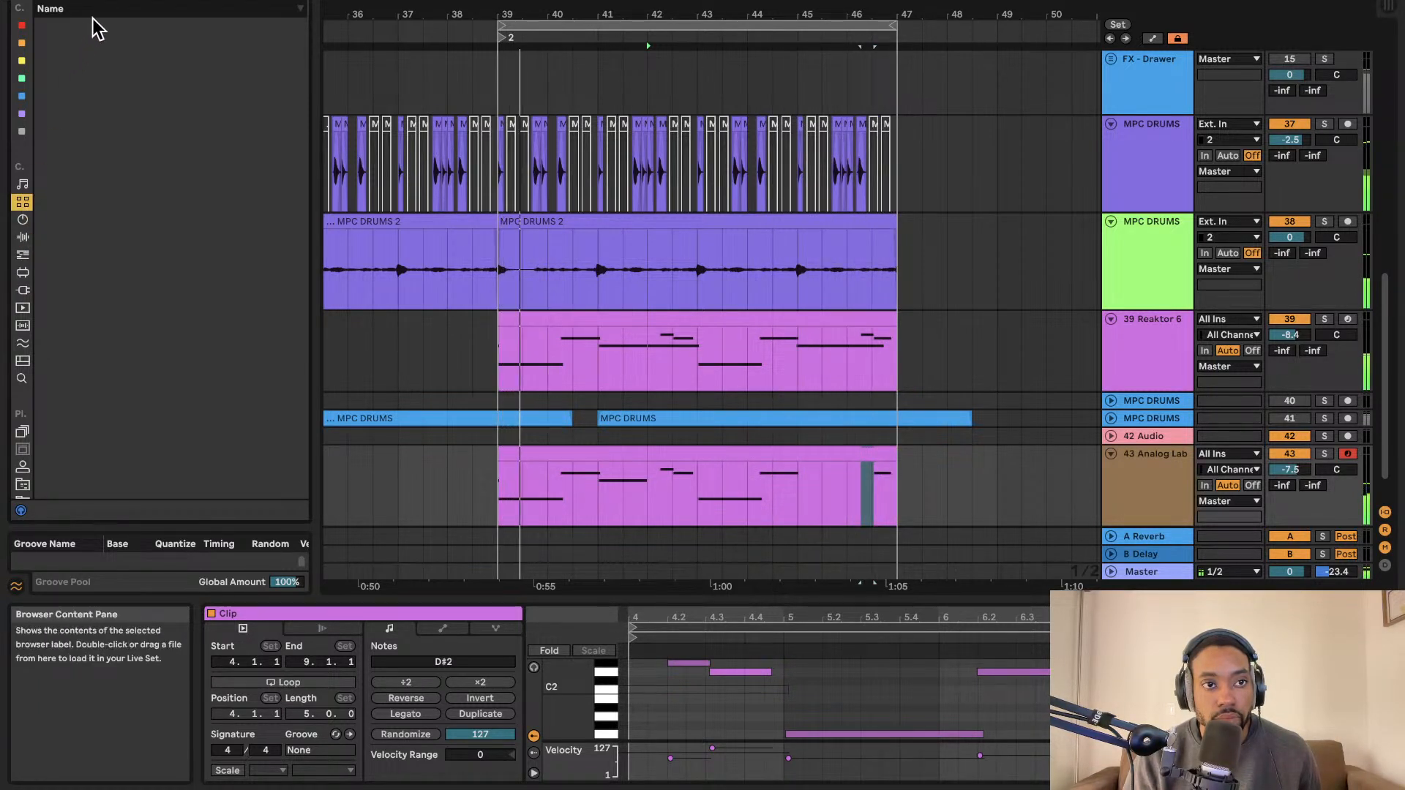
{"action": "left_click", "coordinate": [23, 290]}
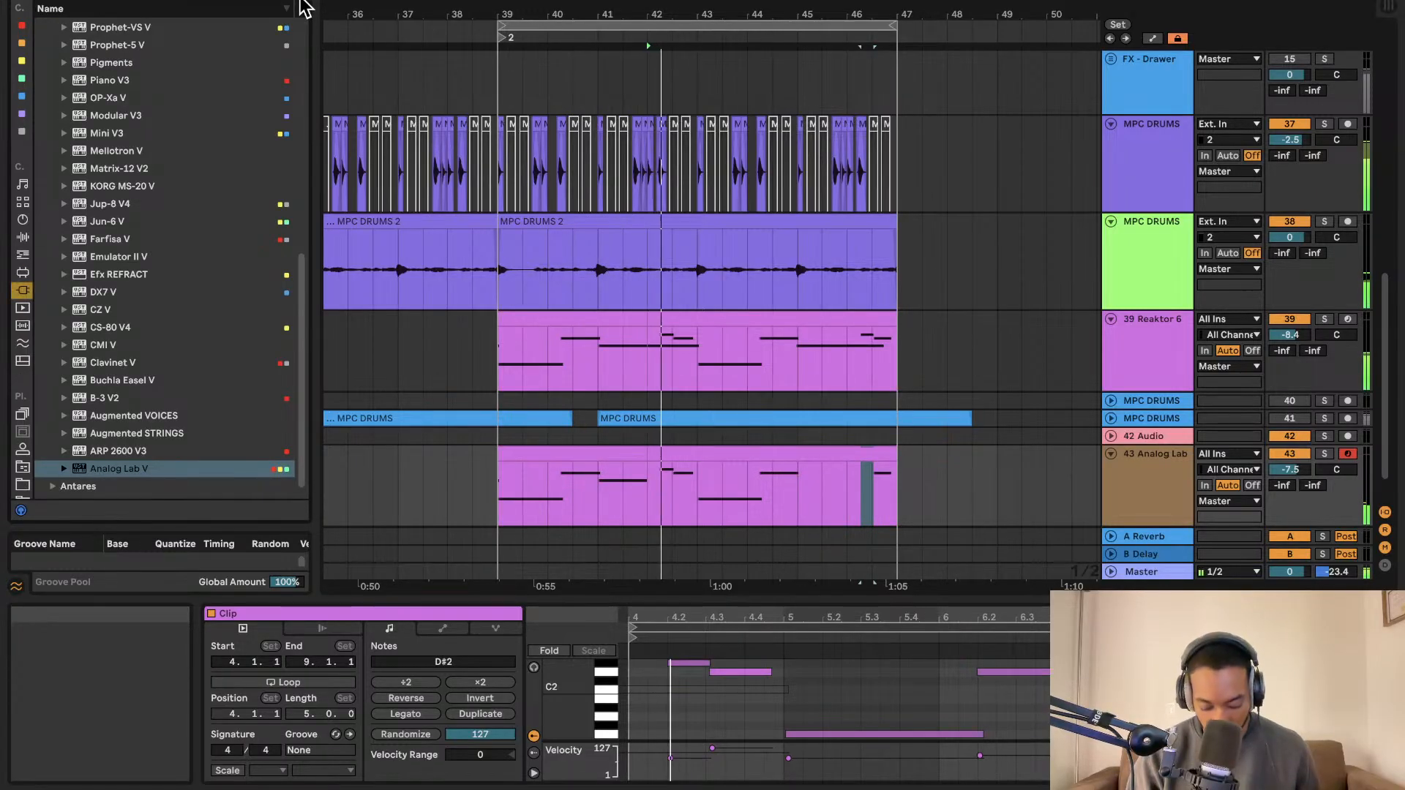
{"action": "left_click", "coordinate": [23, 255]}
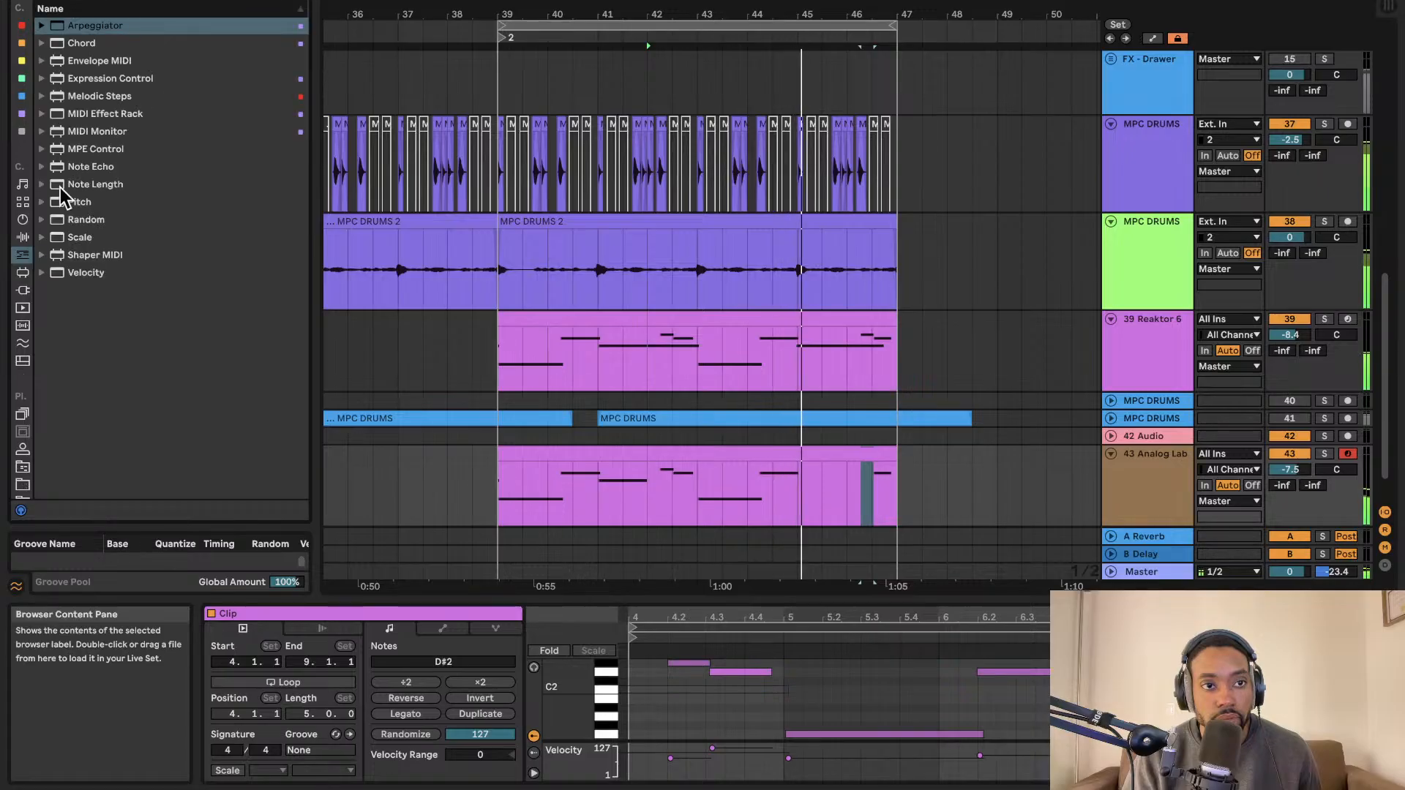
{"action": "left_click", "coordinate": [23, 293]}
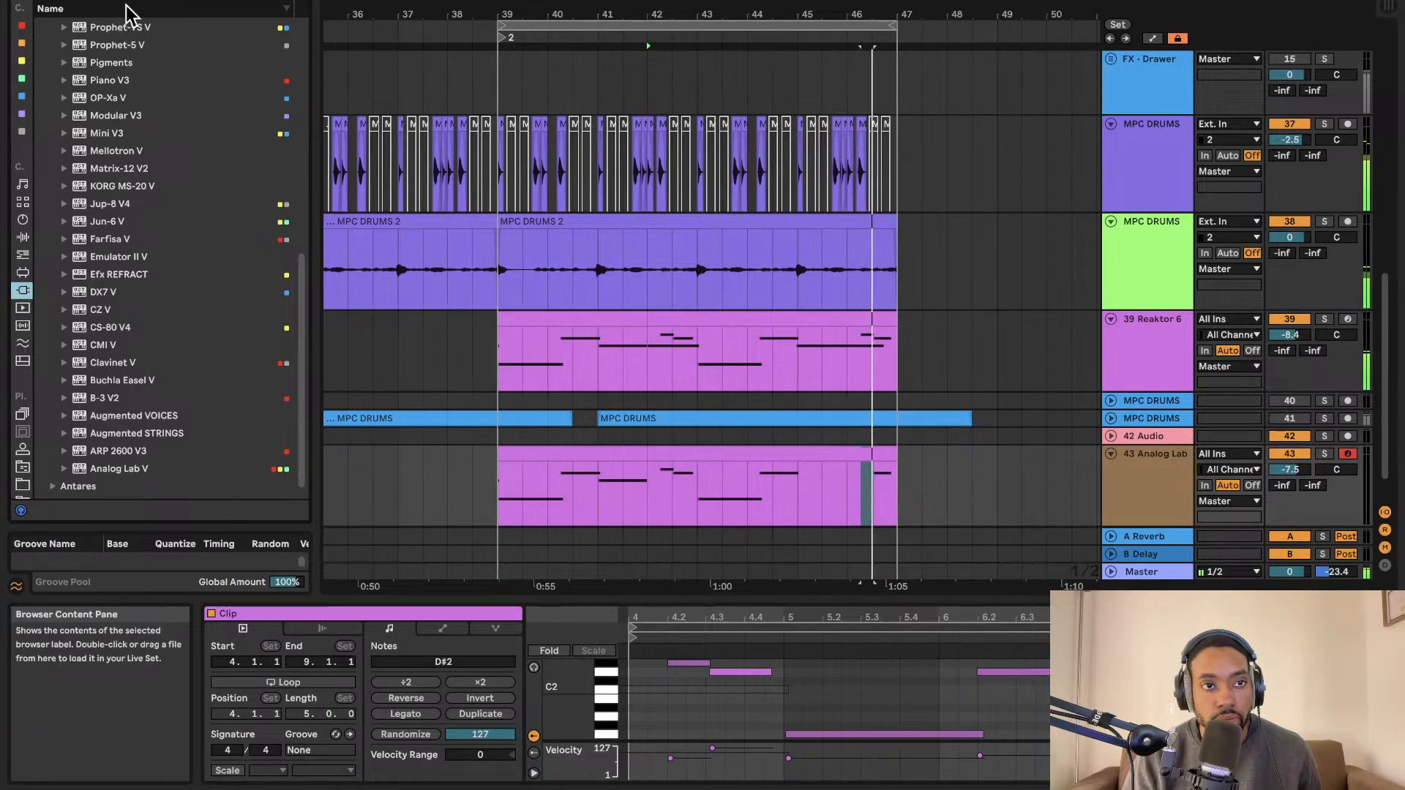
{"action": "type", "text": "serum"}
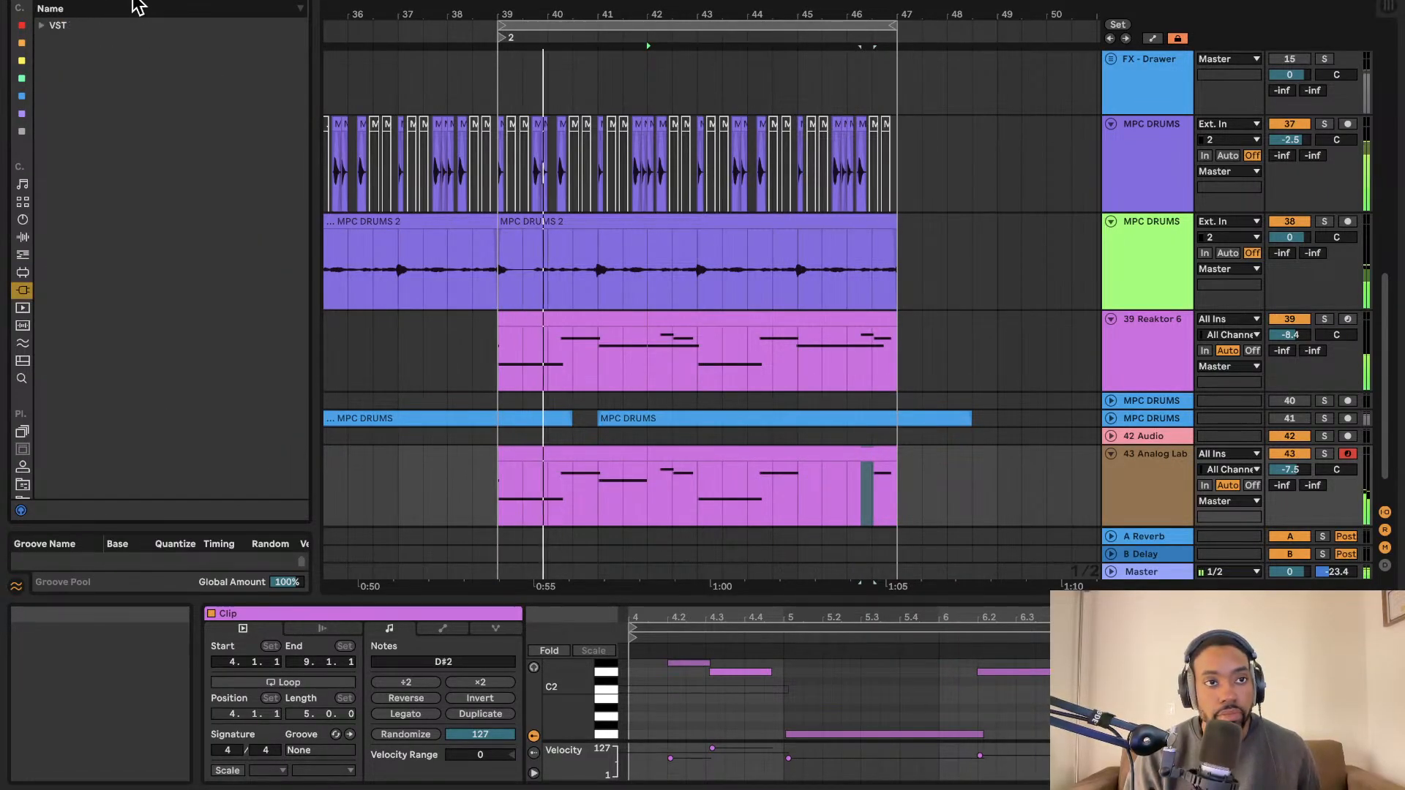
{"action": "left_click", "coordinate": [42, 26]}
{"action": "left_click", "coordinate": [53, 43]}
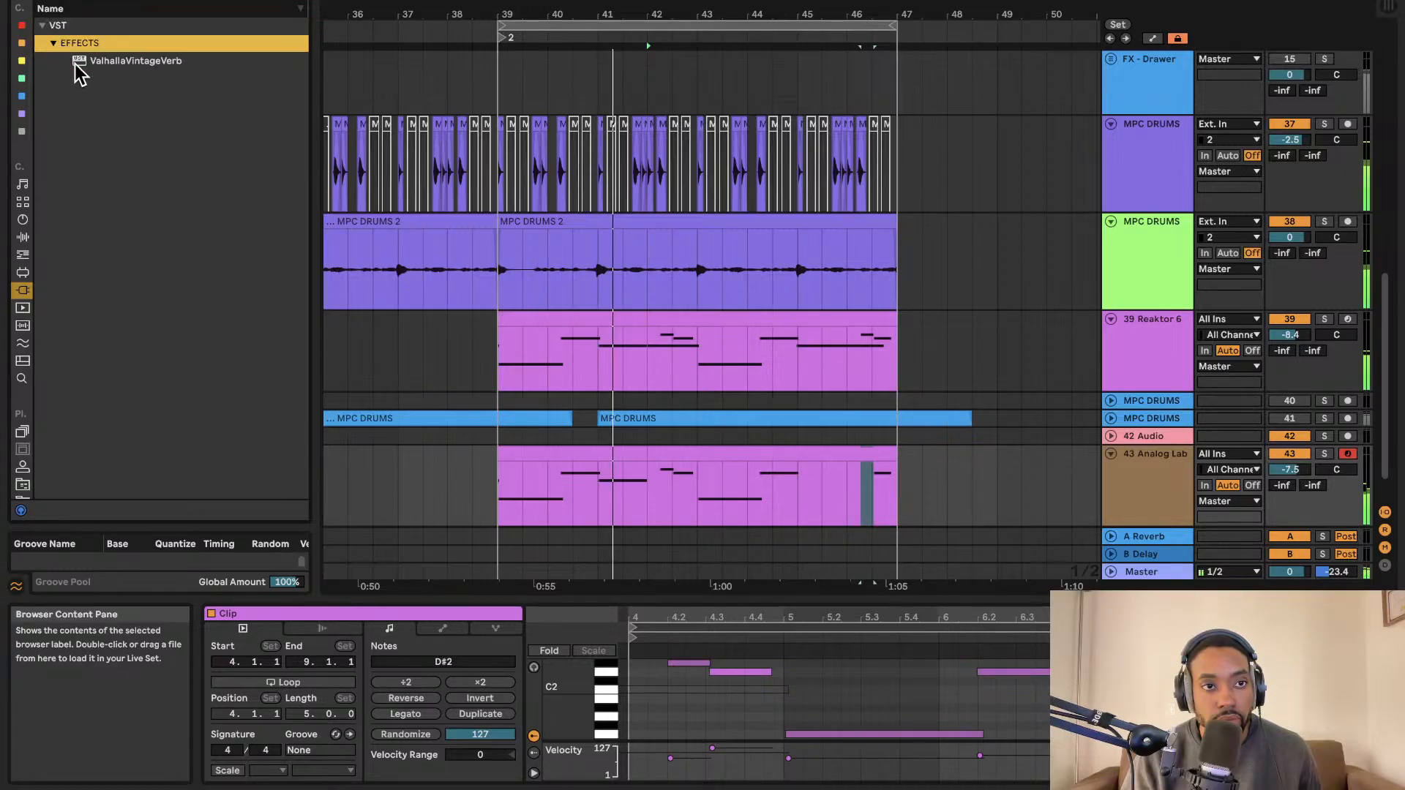
{"action": "left_click_drag", "start_coordinate": [85, 61], "coordinate": [1145, 474]}
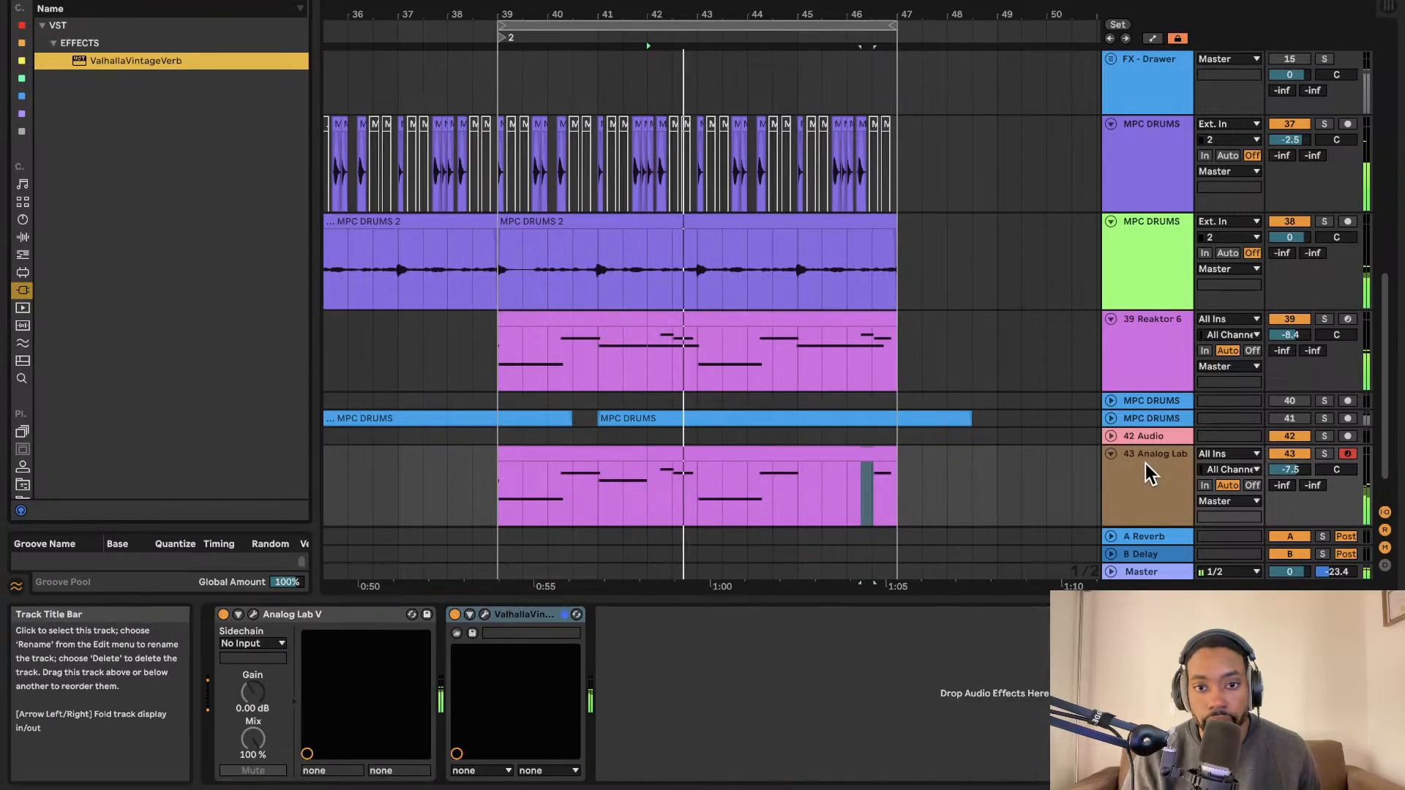
Reduce the ValhallaVintageVerb mix to about 85% and close the plug-in window.
{"action": "left_click", "coordinate": [485, 614]}
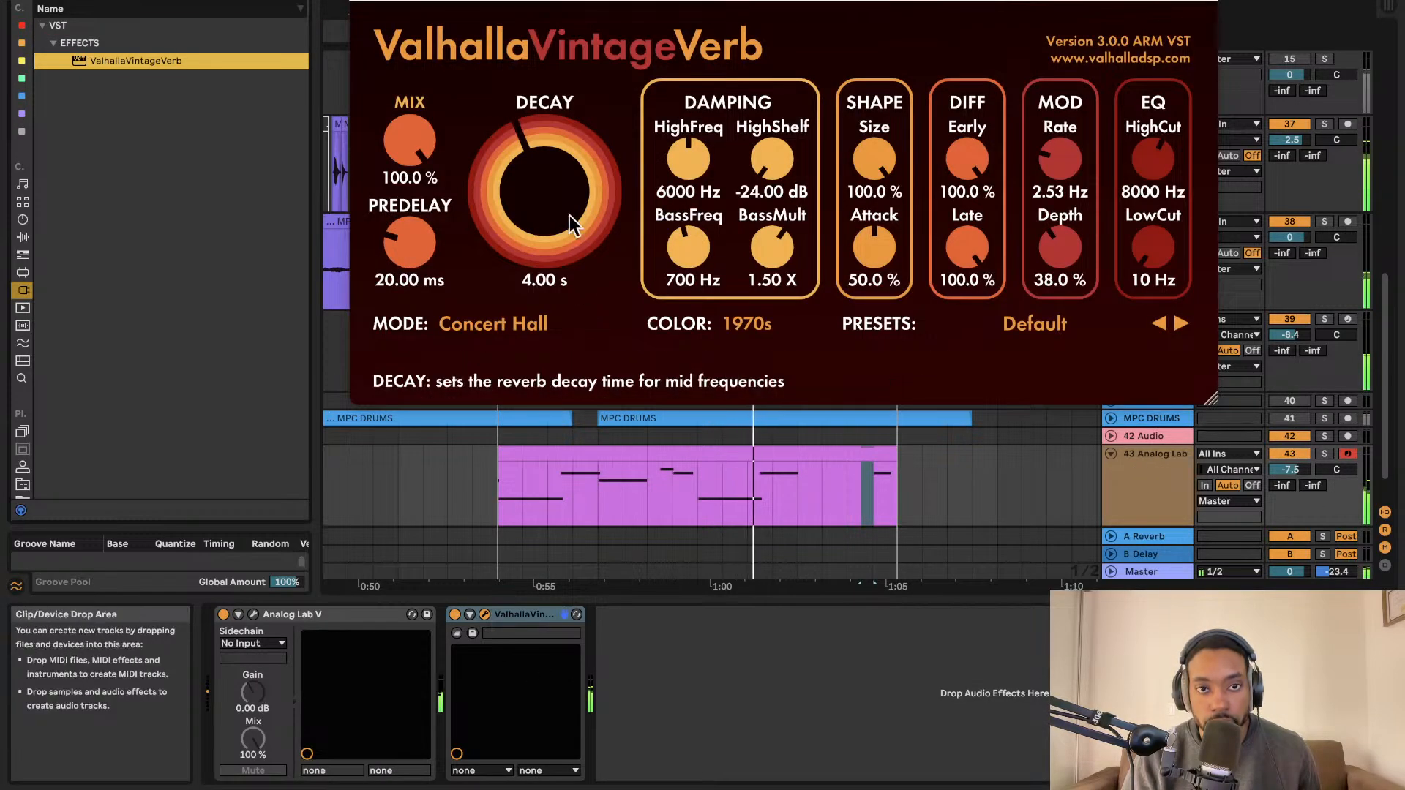
{"action": "left_click_drag", "start_coordinate": [420, 147], "coordinate": [415, 178]}
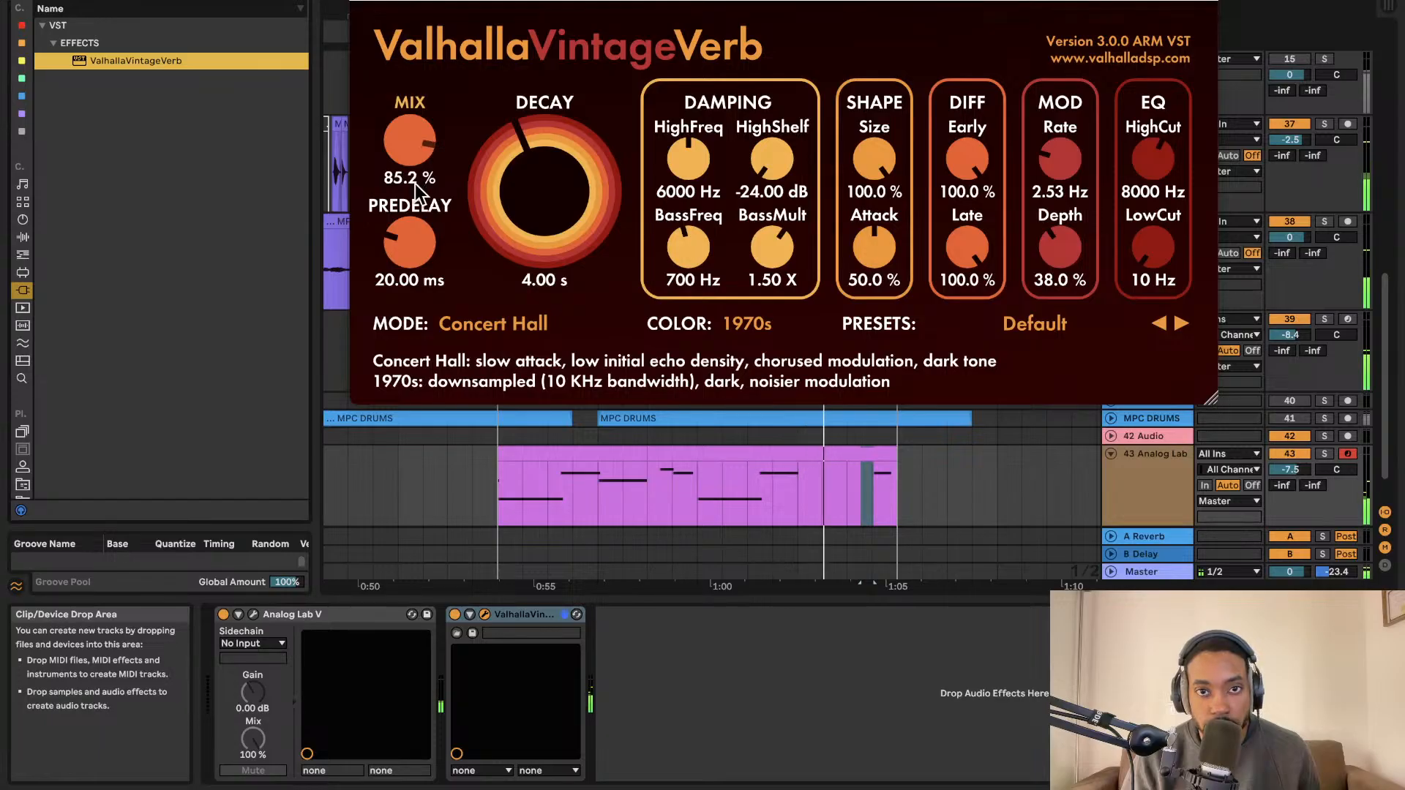
{"action": "left_click", "coordinate": [358, 1]}
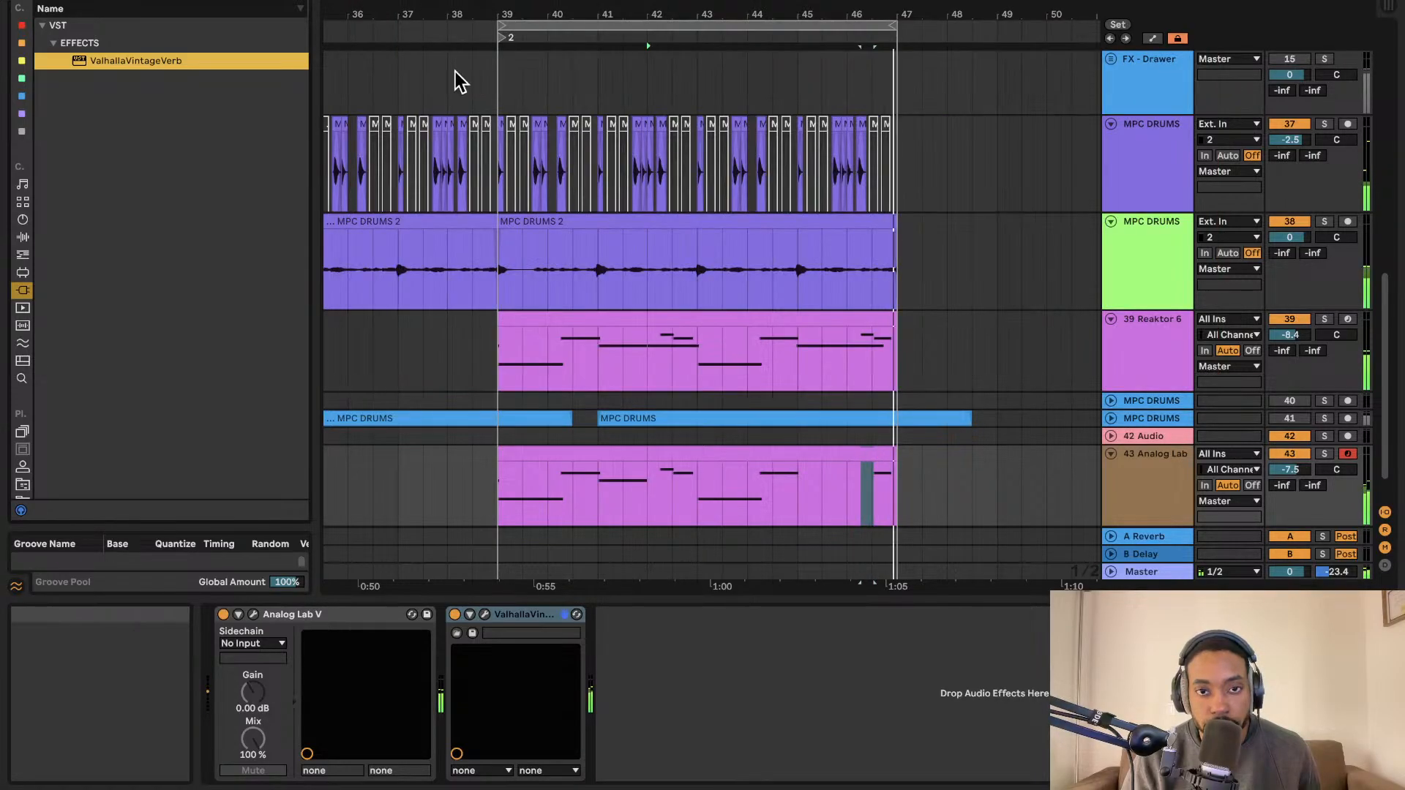
{"action": "left_click", "coordinate": [939, 376]}
{"action": "scroll", "coordinate": [929, 454], "scroll_direction": "down", "scroll_amount": 1}
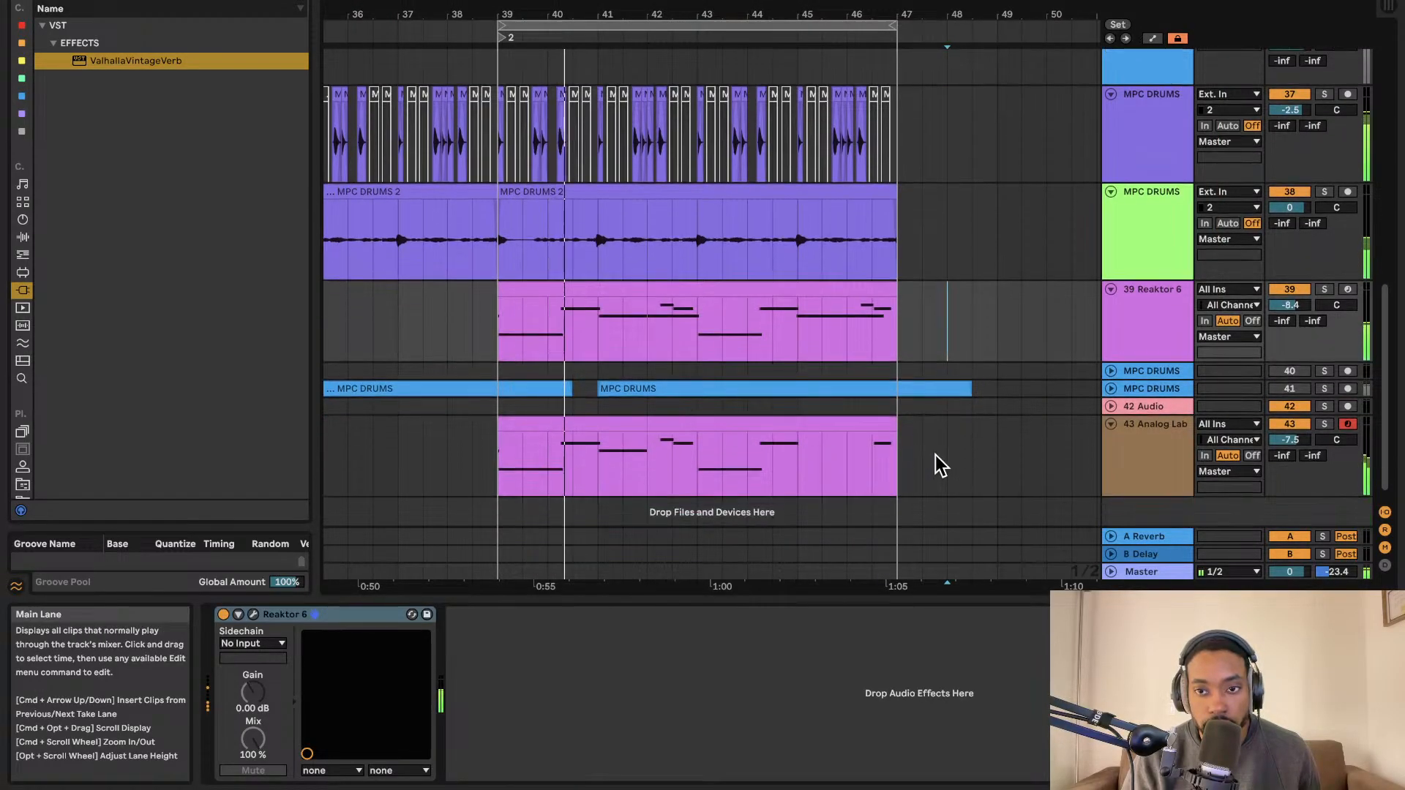
{"action": "left_click", "coordinate": [934, 464]}
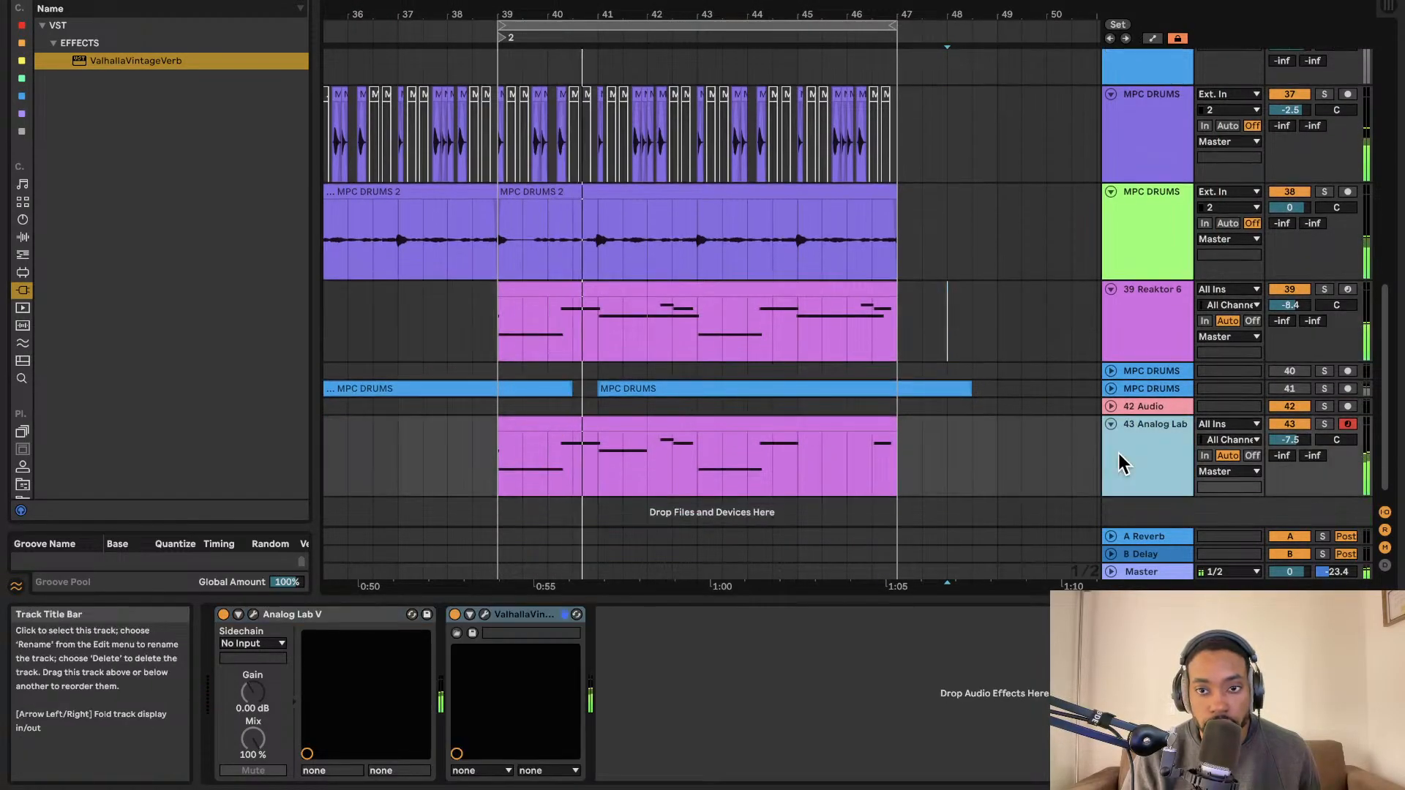
{"action": "left_click", "coordinate": [23, 272]}
{"action": "left_click", "coordinate": [23, 255]}
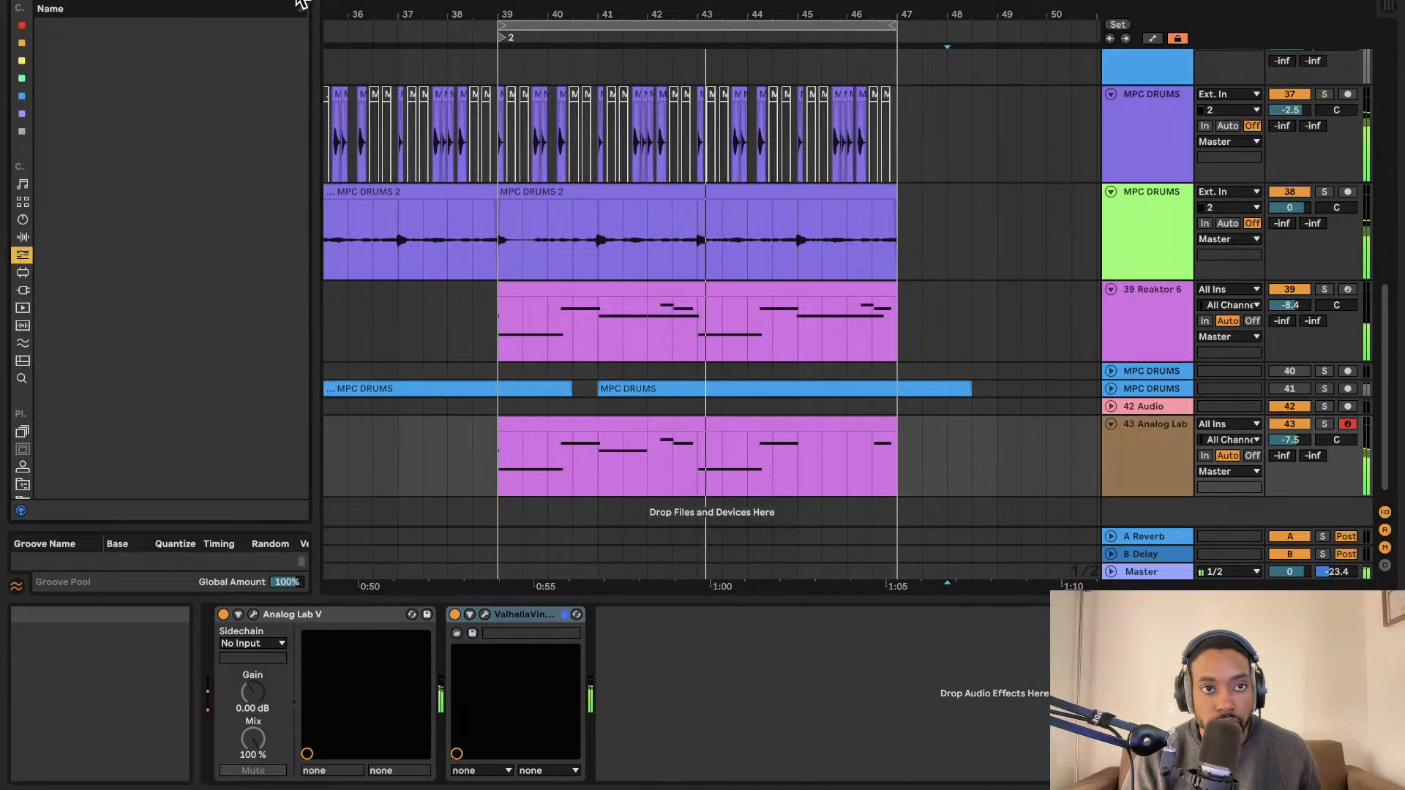
{"action": "left_click", "coordinate": [23, 237]}
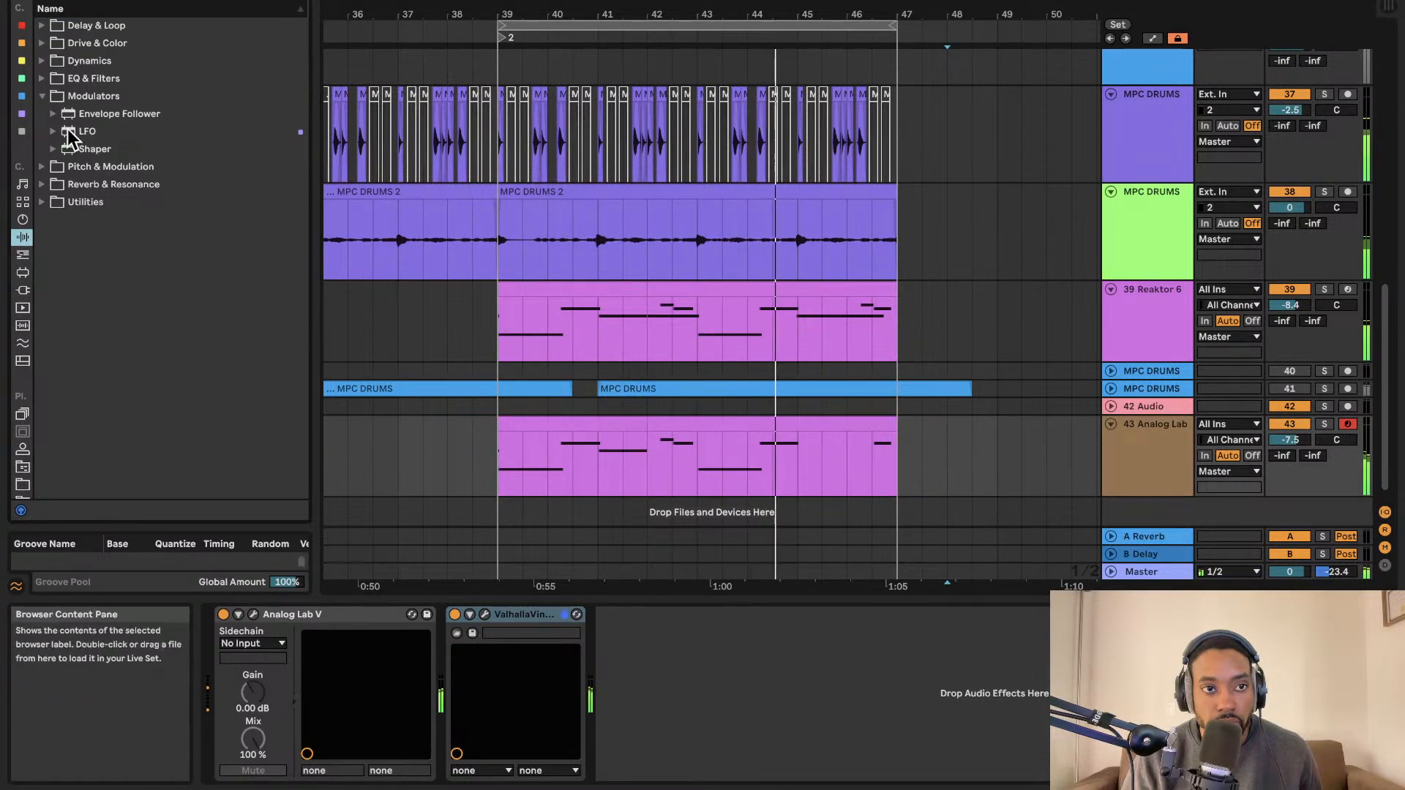
Set the sends of the MPC DRUMS track 37 to -36.4 dB for A Reverb and -64.0 dB for B Delay.
{"action": "left_click", "coordinate": [1161, 137]}
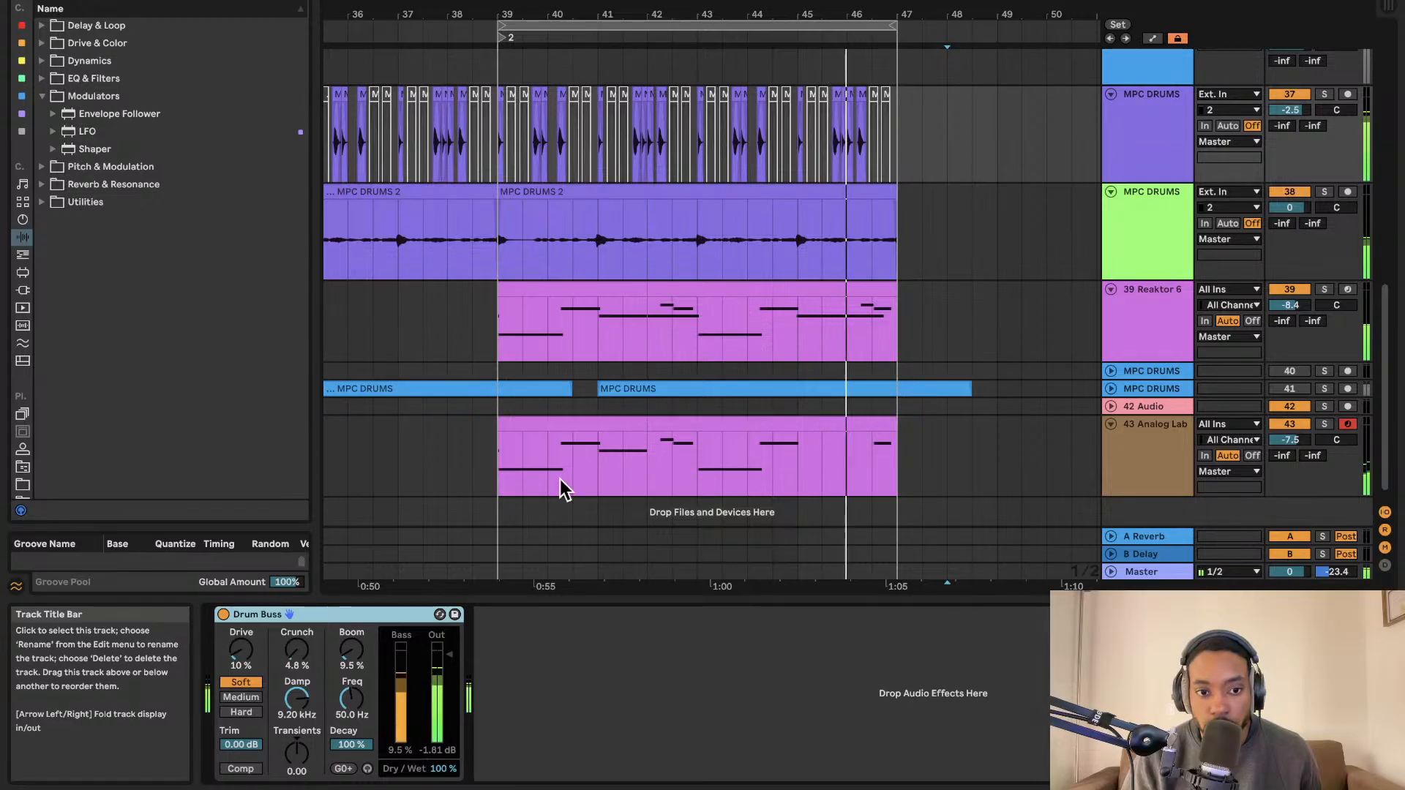
{"action": "left_click_drag", "start_coordinate": [1282, 126], "coordinate": [1313, 136]}
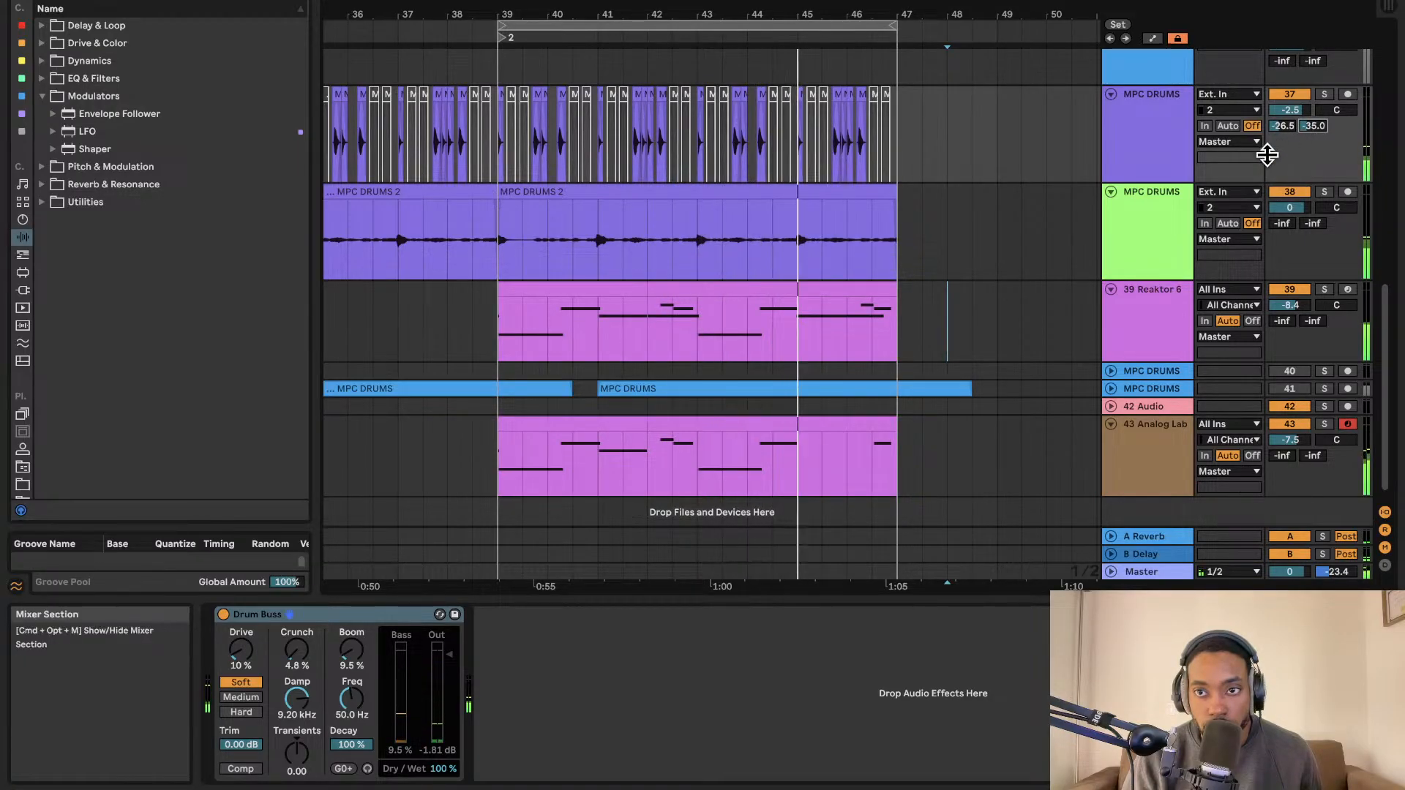
{"action": "left_click_drag", "start_coordinate": [1314, 130], "coordinate": [1312, 130]}
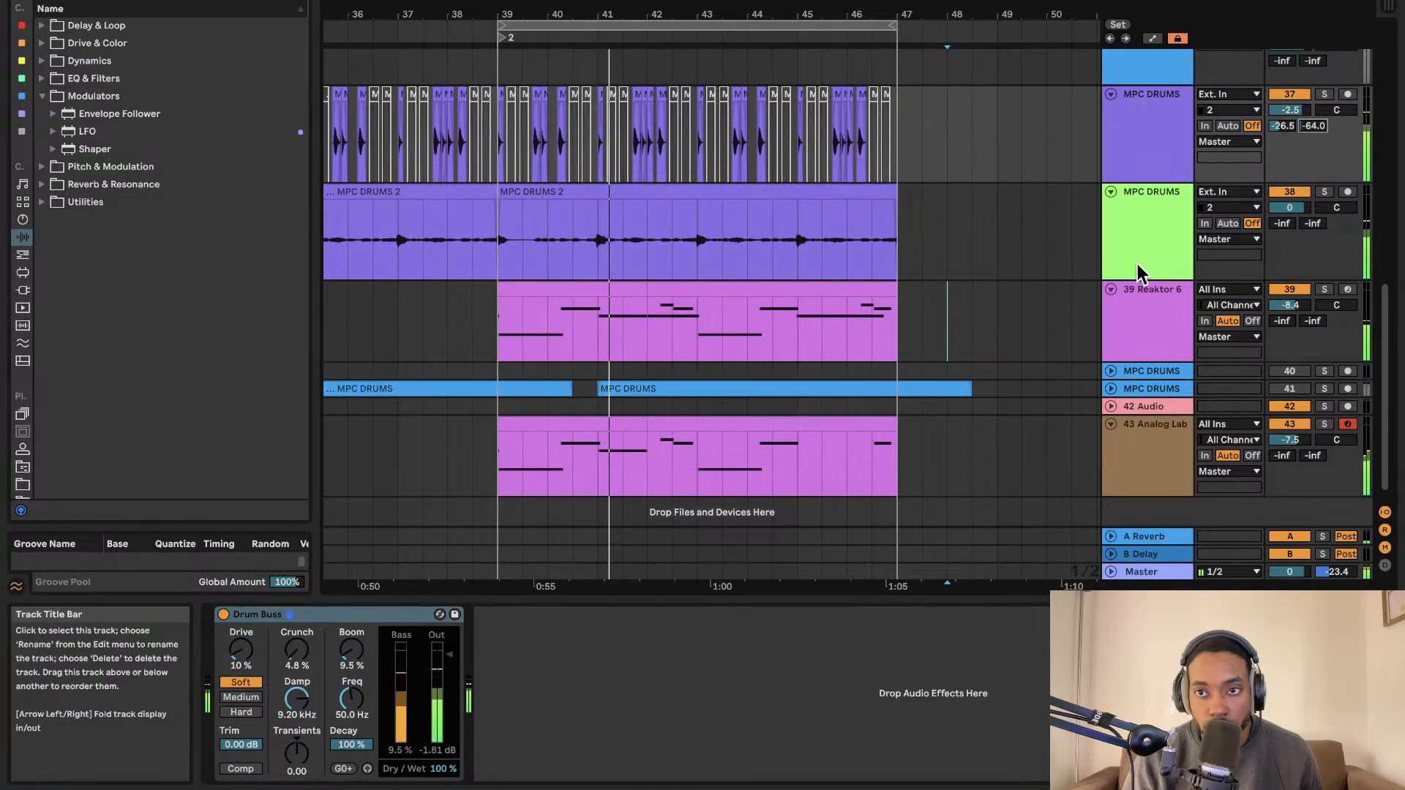
{"action": "left_click_drag", "start_coordinate": [1282, 126], "coordinate": [1284, 139]}
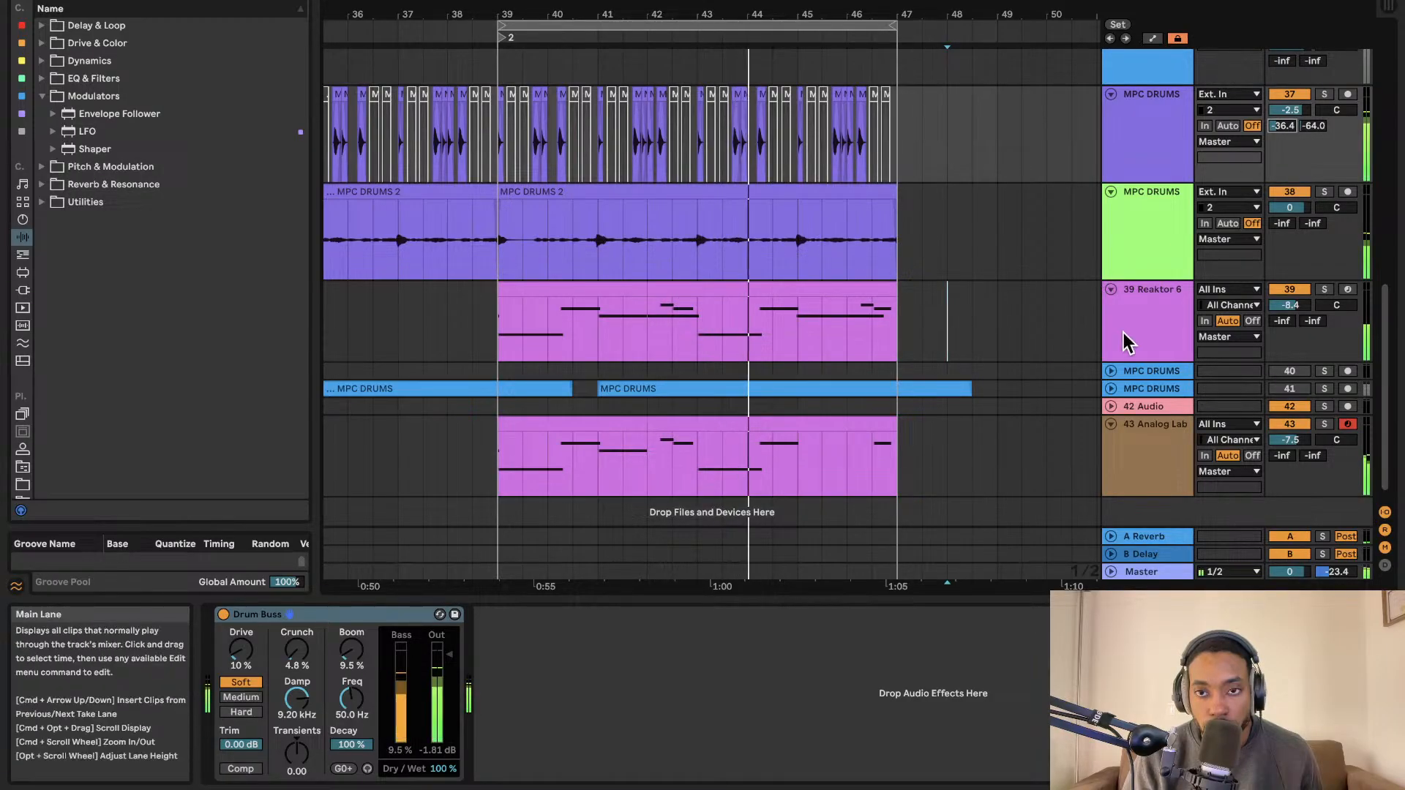
Set the A Reverb send of the 39 Reaktor 6 track to -41.0 dB and mute MPC DRUMS track 38.
{"action": "left_click", "coordinate": [1145, 335]}
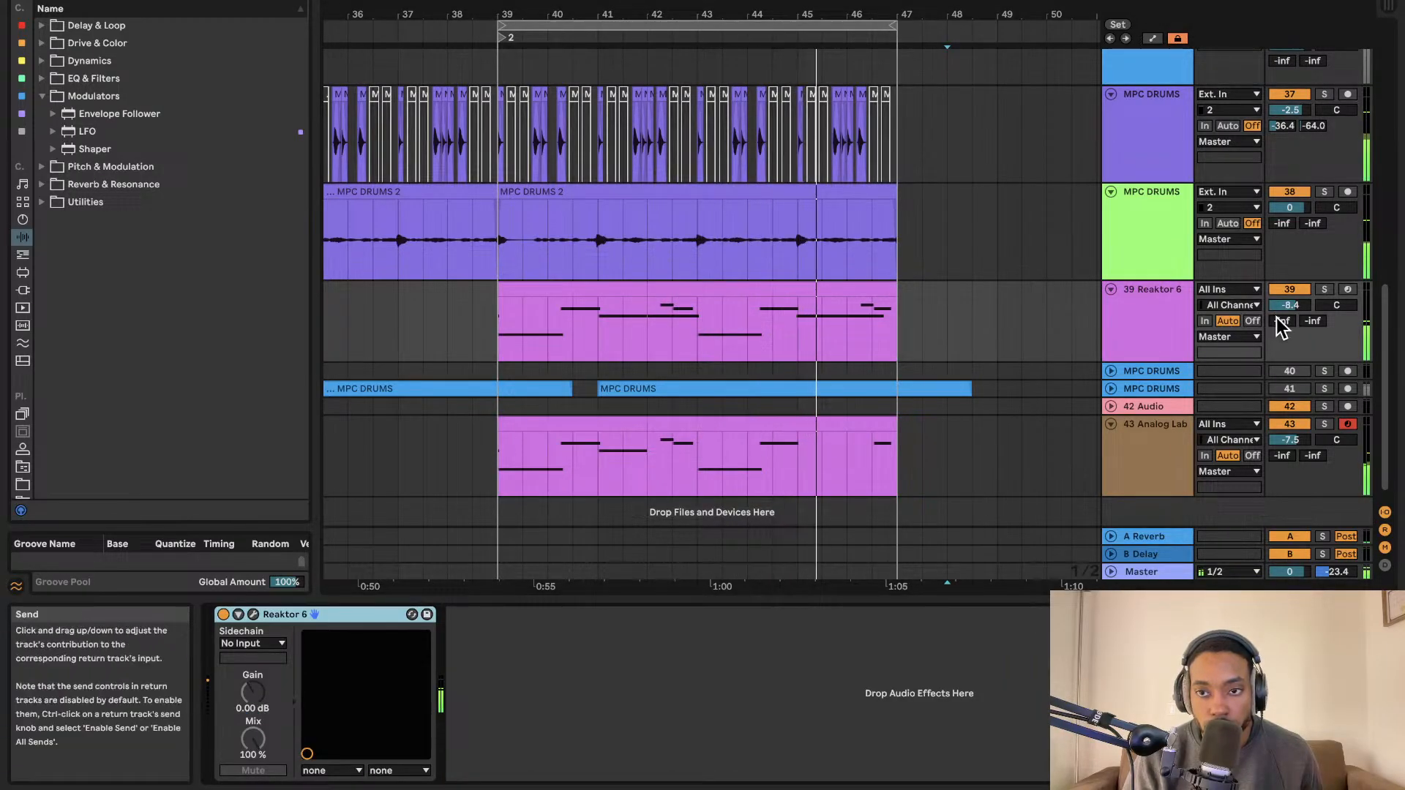
{"action": "mouse_move", "coordinate": [1281, 320]}
{"action": "left_mouse_down"}
{"action": "mouse_move", "coordinate": [1281, 300]}
{"action": "mouse_move", "coordinate": [1282, 323]}
{"action": "left_mouse_up"}
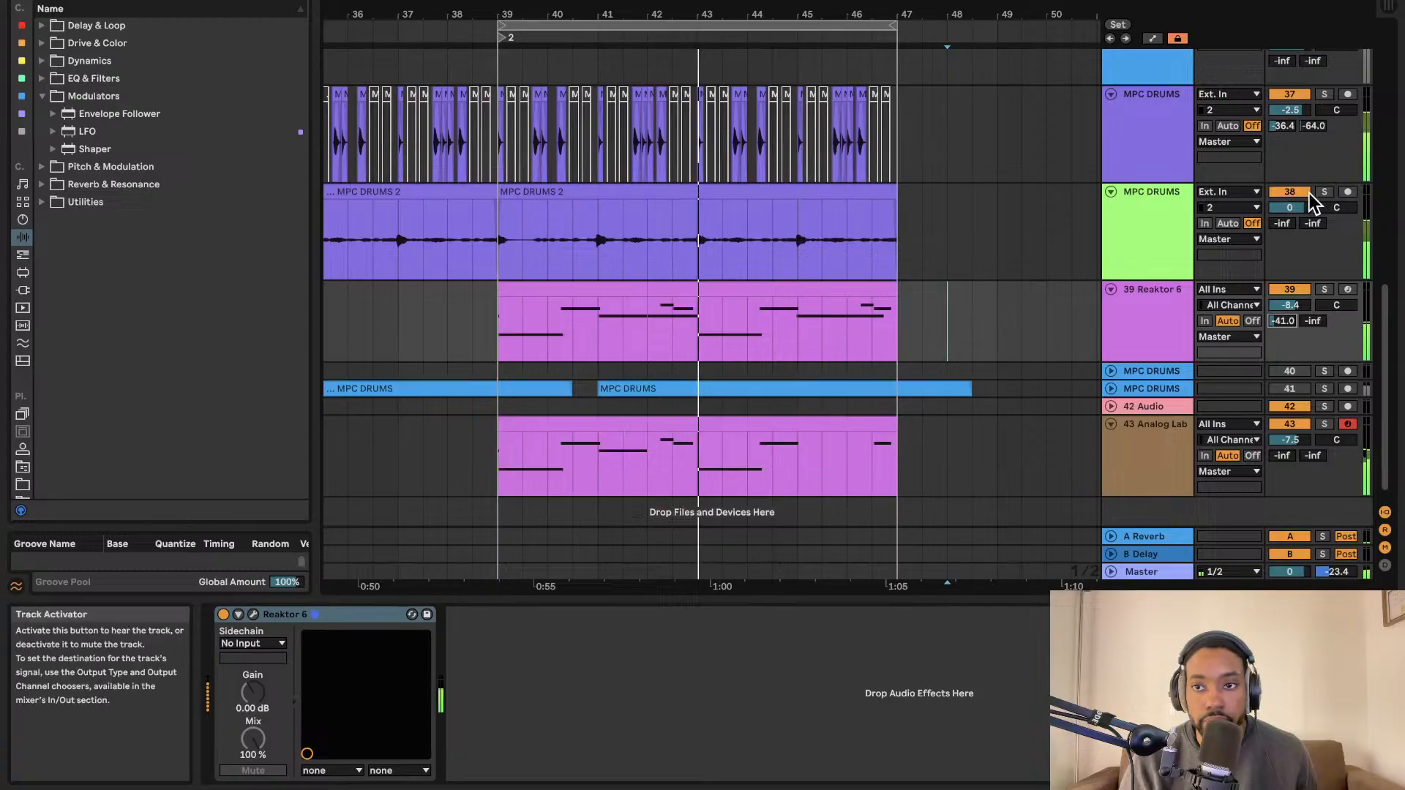
{"action": "left_click", "coordinate": [1290, 192]}
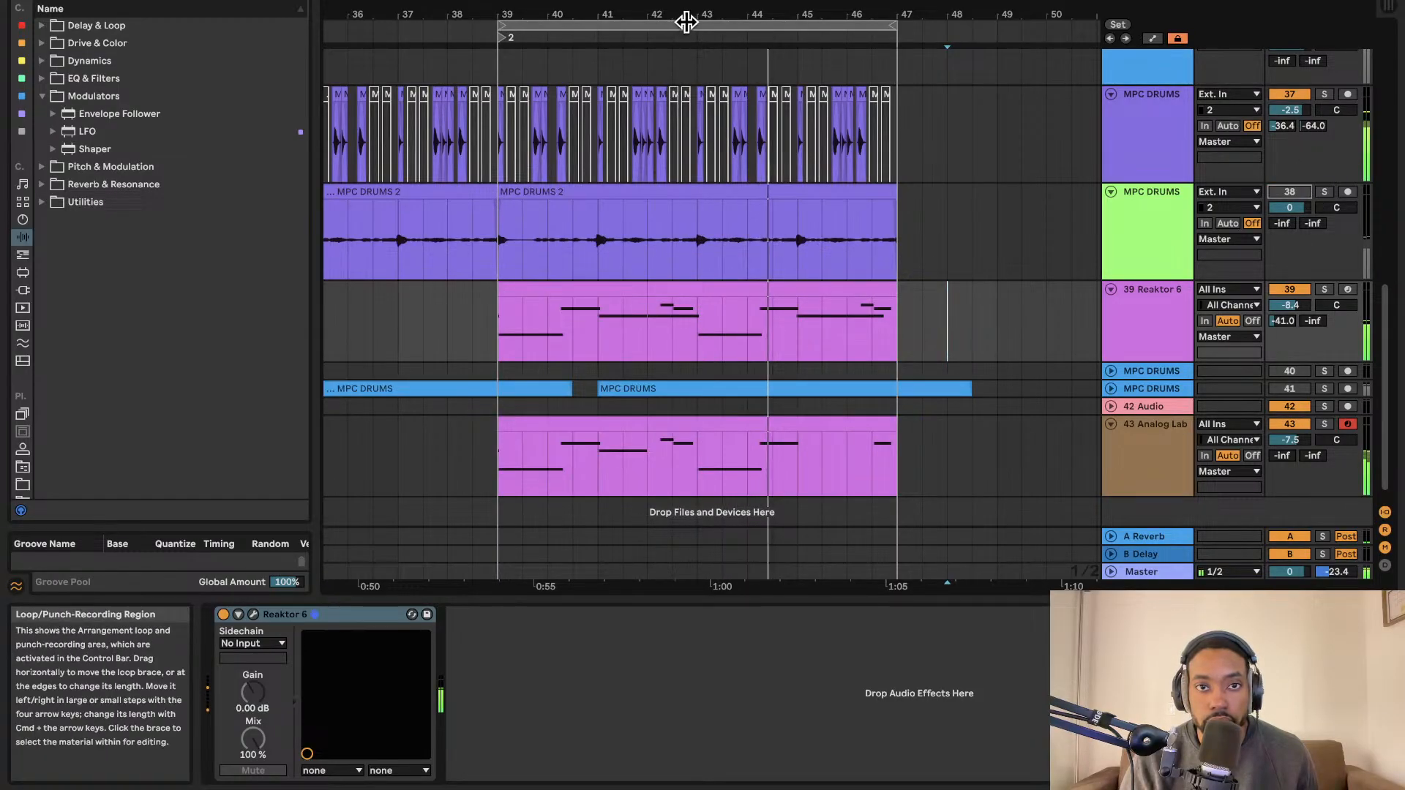
Duplicate the looped section of bars 39 to 47 across all tracks and add a locator at bar 47.
{"action": "left_click", "coordinate": [687, 24]}
{"action": "left_click", "coordinate": [687, 24]}
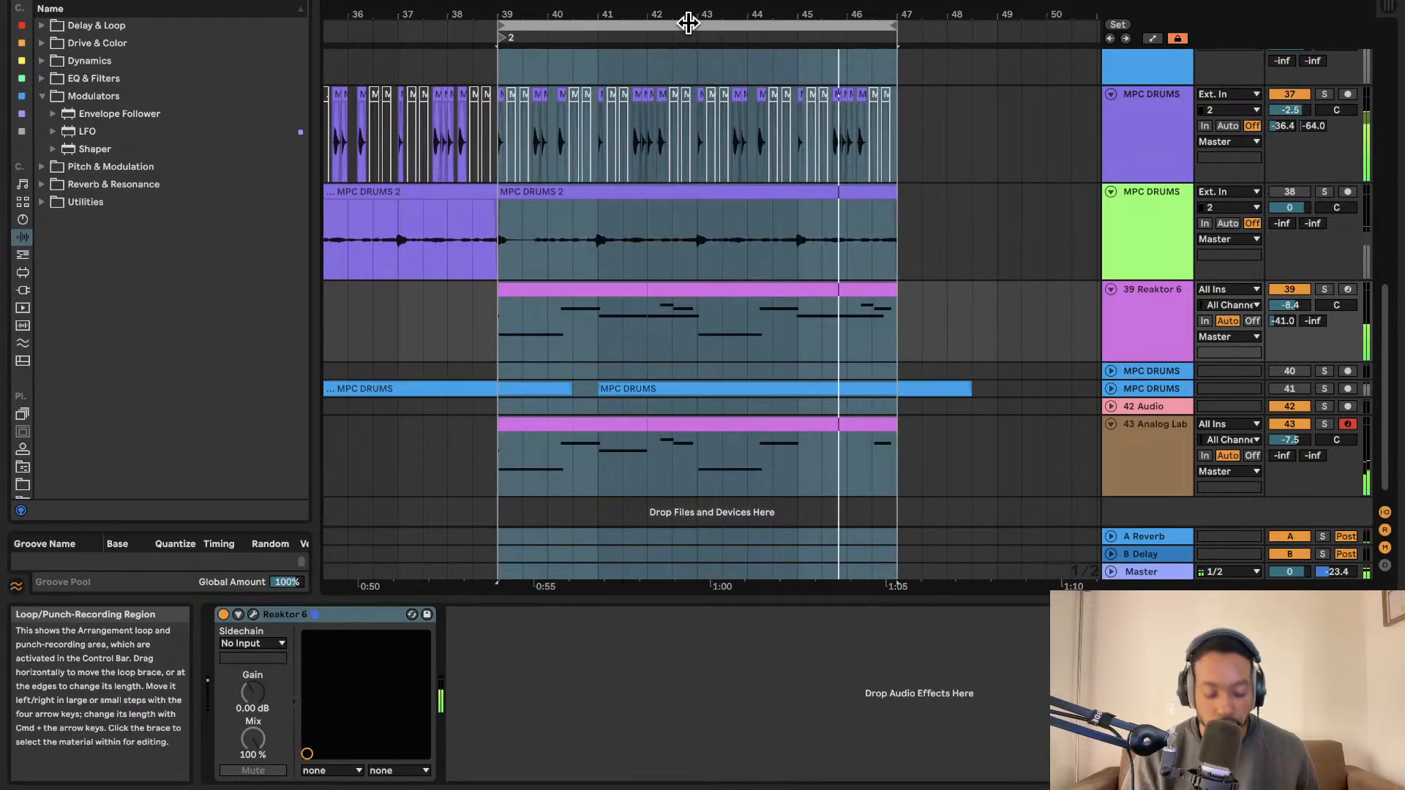
{"action": "key", "text": "Up"}
{"action": "scroll", "coordinate": [715, 219], "scroll_direction": "left", "scroll_amount": 3}
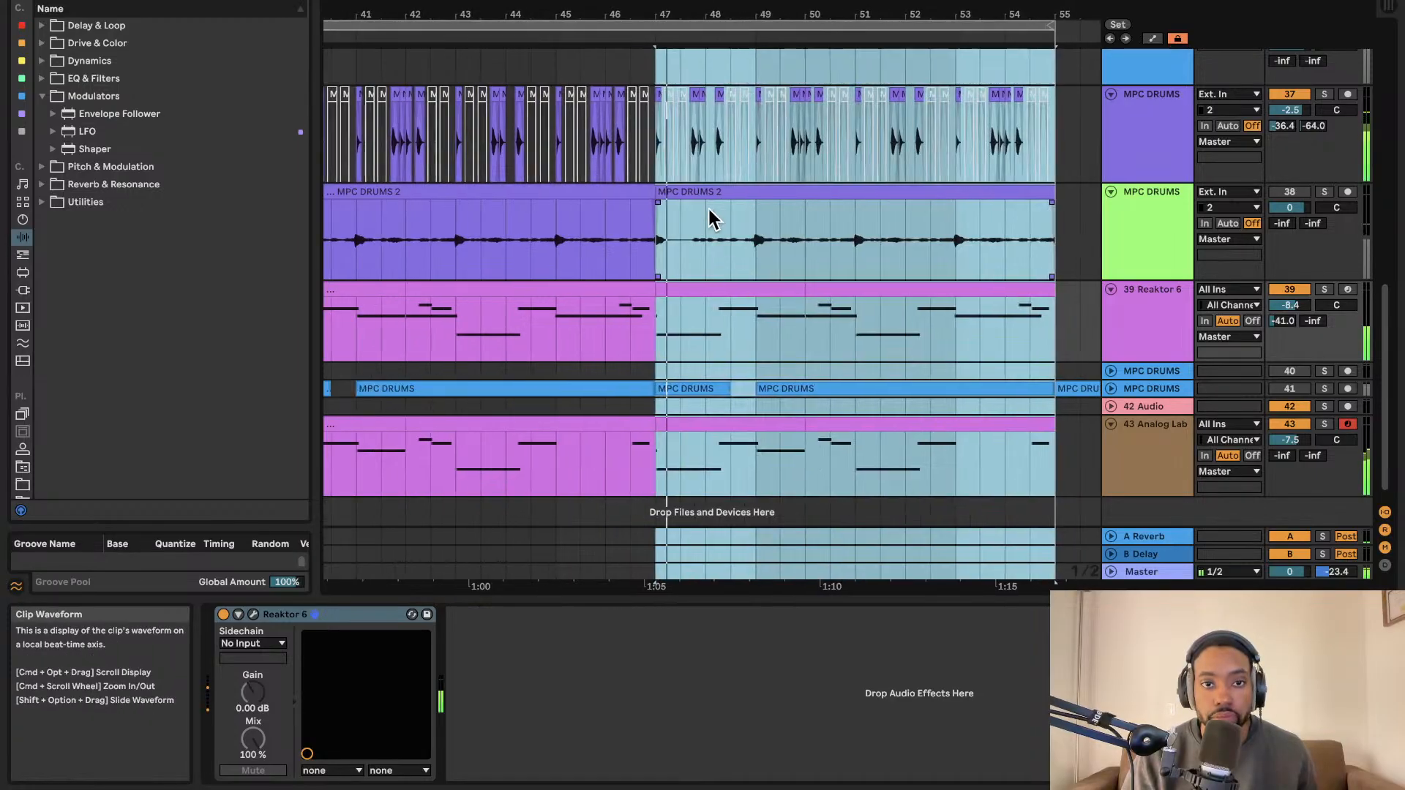
{"action": "right_click", "coordinate": [684, 40]}
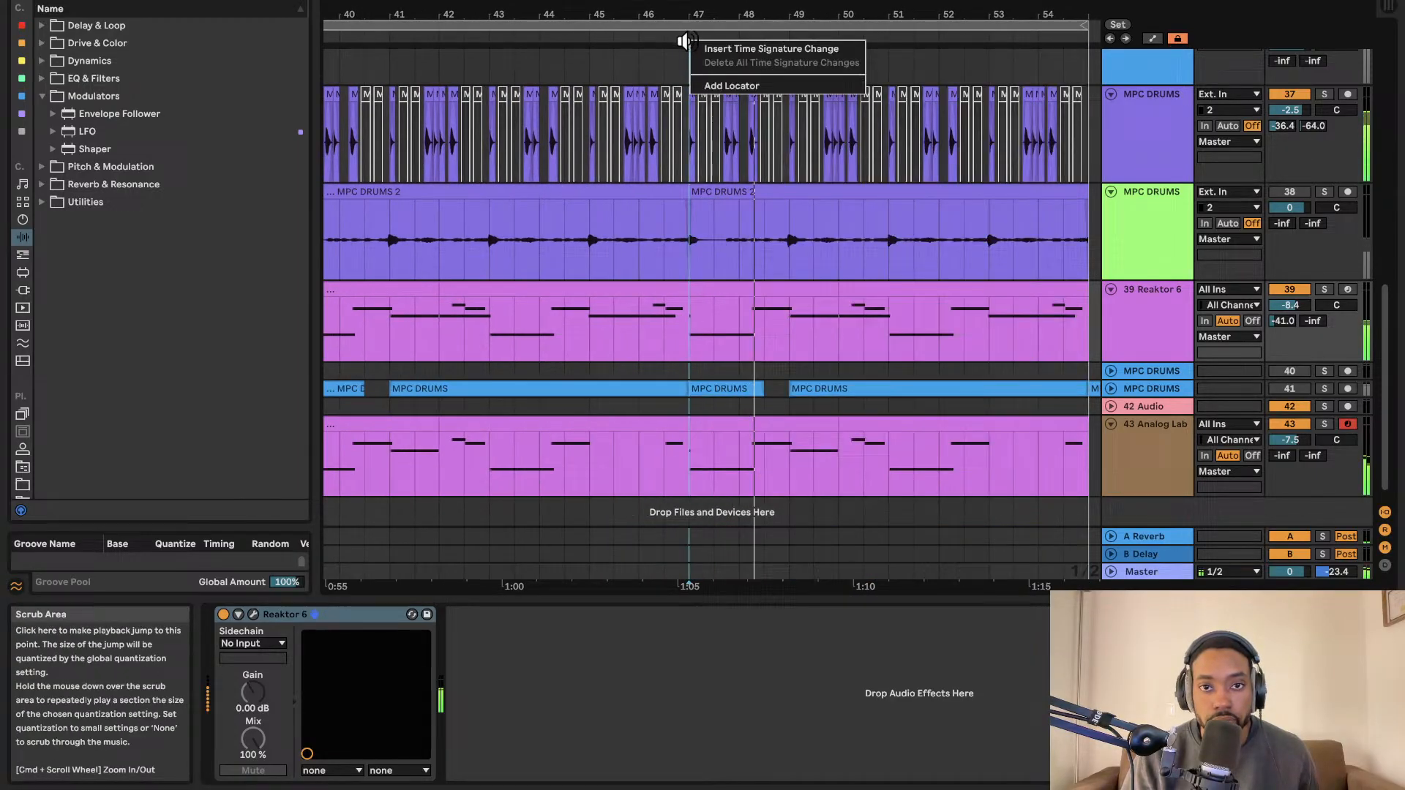
{"action": "left_click", "coordinate": [713, 85]}
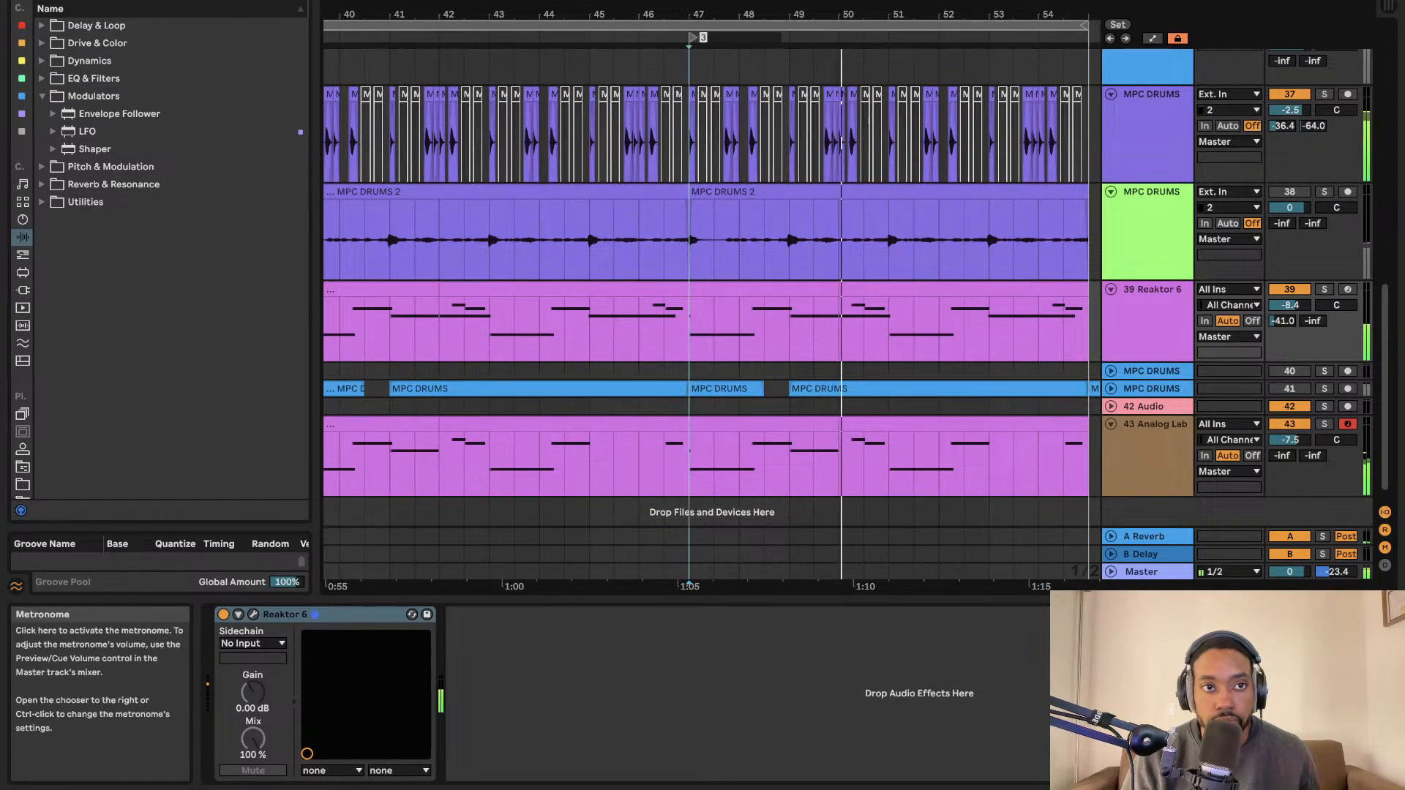
{"action": "scroll", "coordinate": [705, 188], "scroll_direction": "left", "scroll_amount": 2}
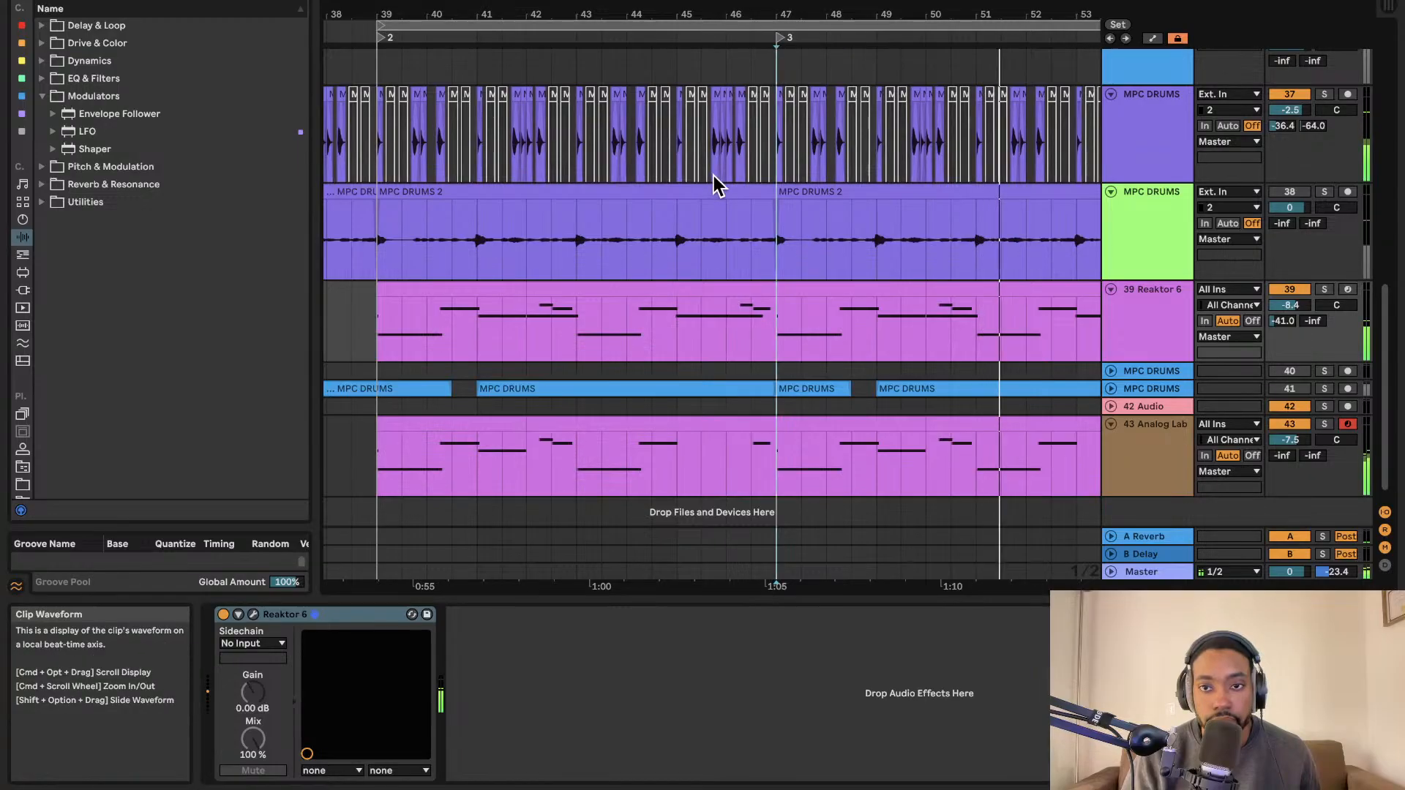
Play the arrangement from bar 39 to listen to the section.
{"action": "scroll", "coordinate": [720, 182], "scroll_direction": "left", "scroll_amount": 1}
{"action": "scroll", "coordinate": [702, 220], "scroll_direction": "right", "scroll_amount": 2}
{"action": "key", "text": "space"}
{"action": "key", "text": "space"}
{"action": "scroll", "coordinate": [647, 283], "scroll_direction": "left", "scroll_amount": 1}
{"action": "key", "text": "space"}
{"action": "mouse_move", "coordinate": [406, 284]}
{"action": "left_mouse_down"}
{"action": "mouse_move", "coordinate": [564, 307]}
{"action": "mouse_move", "coordinate": [715, 279]}
{"action": "mouse_move", "coordinate": [631, 275]}
{"action": "left_mouse_up"}
{"action": "left_click", "coordinate": [512, 342]}
{"action": "key", "text": "space"}
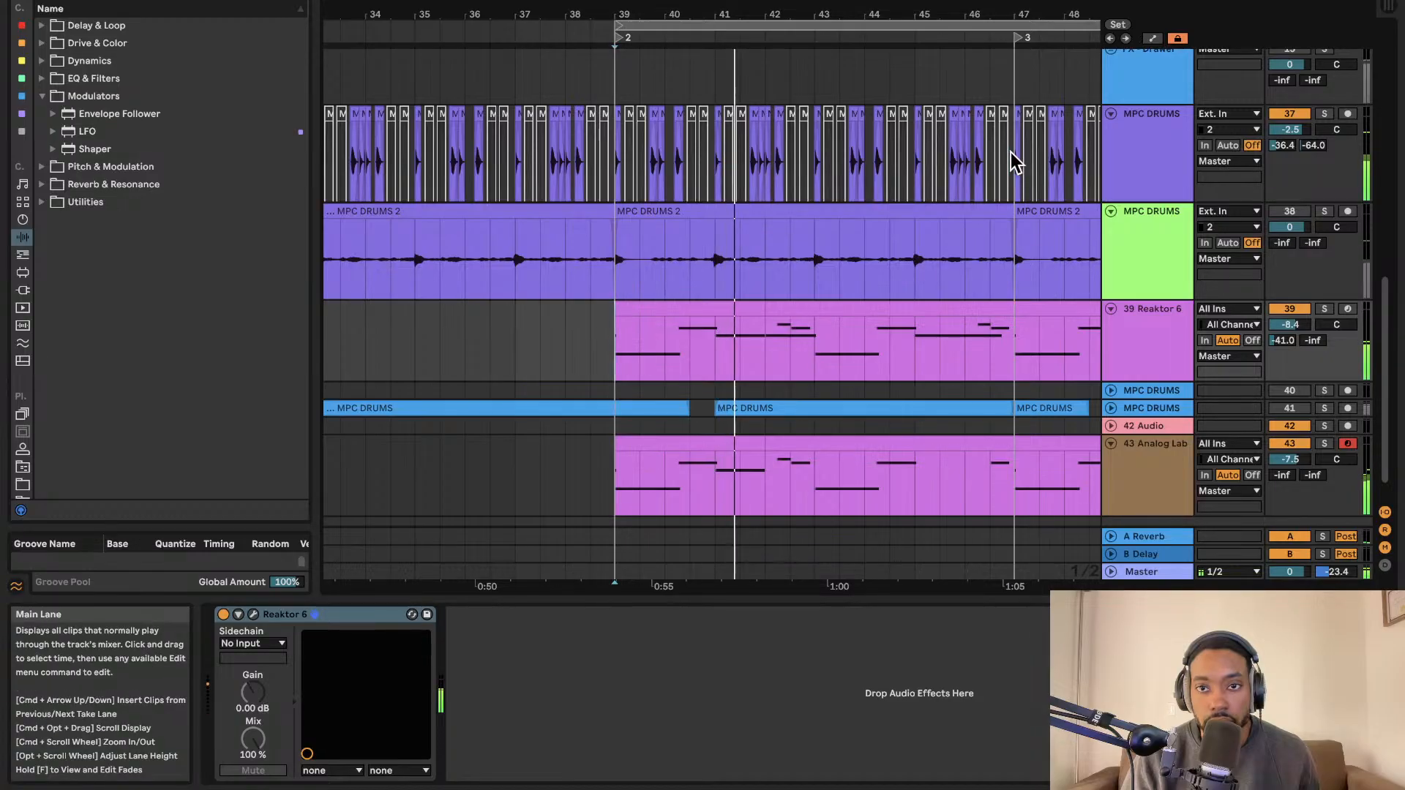
{"action": "left_click_drag", "start_coordinate": [1012, 160], "coordinate": [622, 164]}
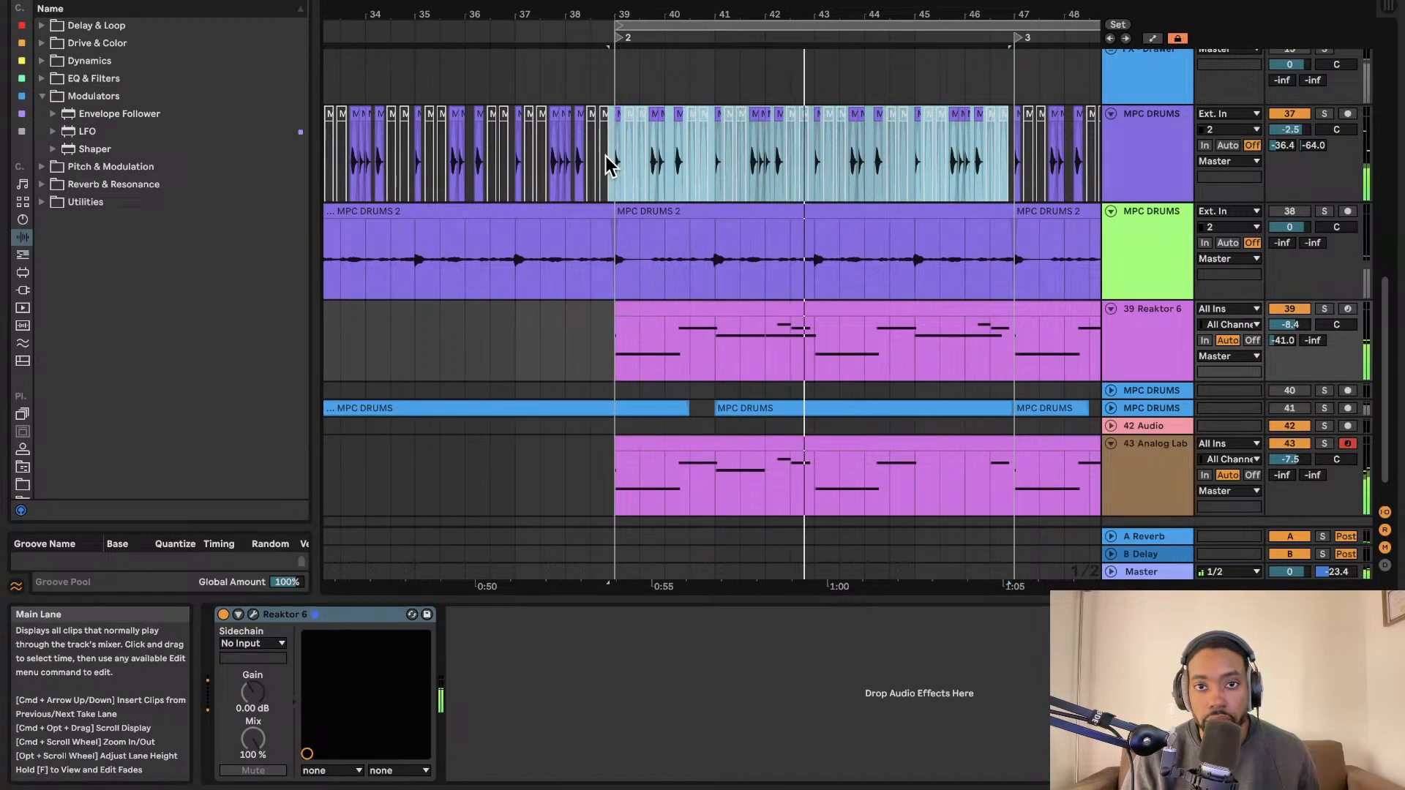
{"action": "left_click", "coordinate": [916, 92]}
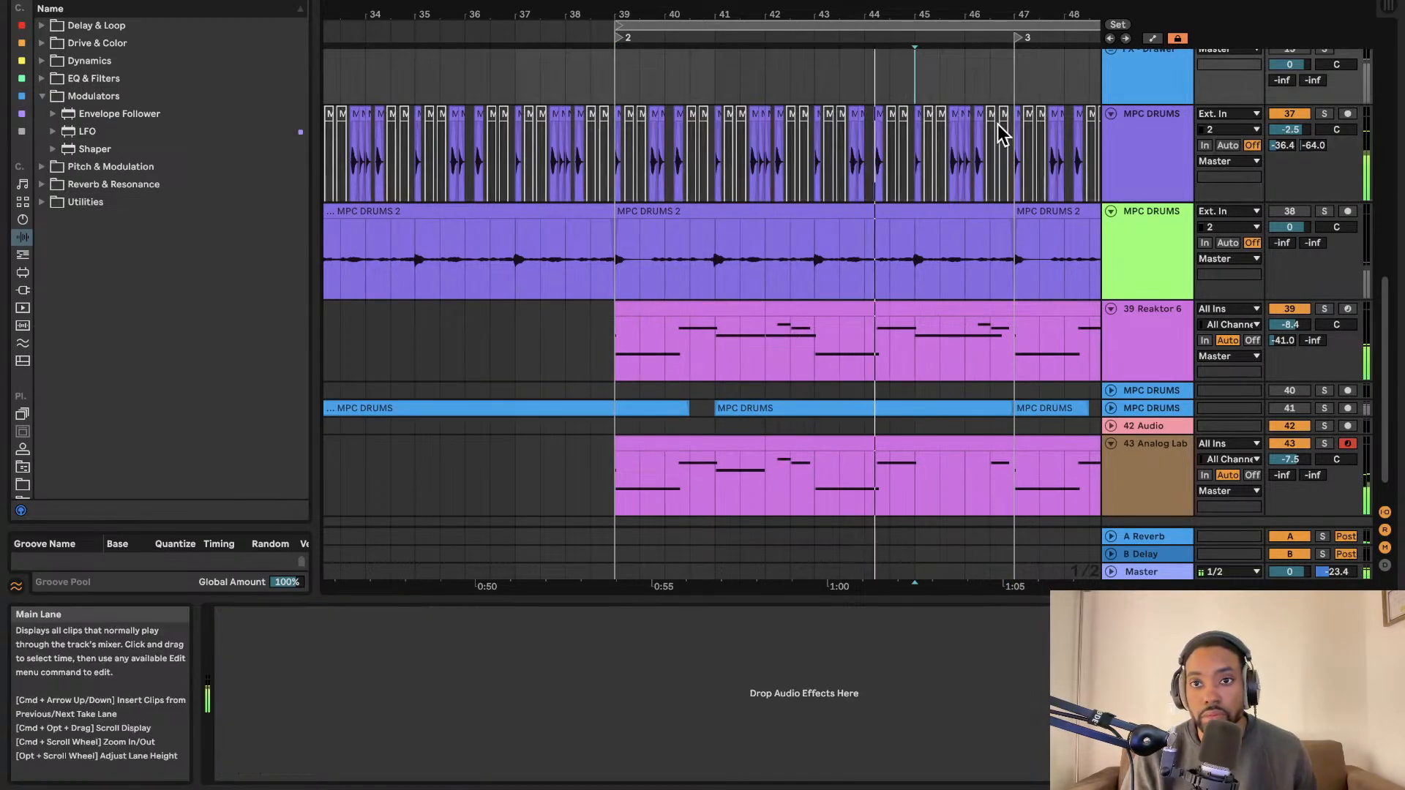
{"action": "left_click_drag", "start_coordinate": [1015, 134], "coordinate": [951, 132]}
{"action": "scroll", "coordinate": [944, 143], "scroll_direction": "right", "scroll_amount": 8}
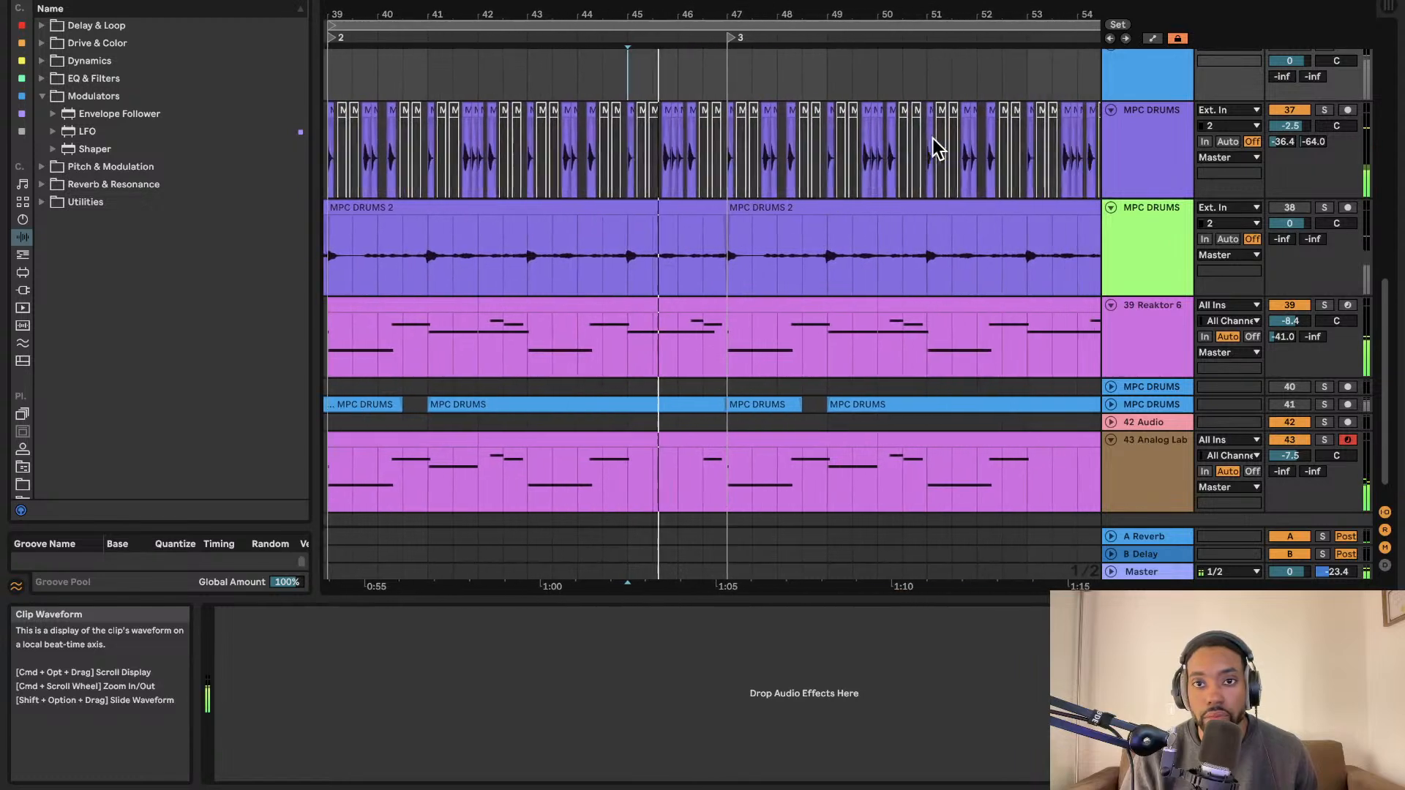
{"action": "scroll", "coordinate": [725, 150], "scroll_direction": "left", "scroll_amount": 2}
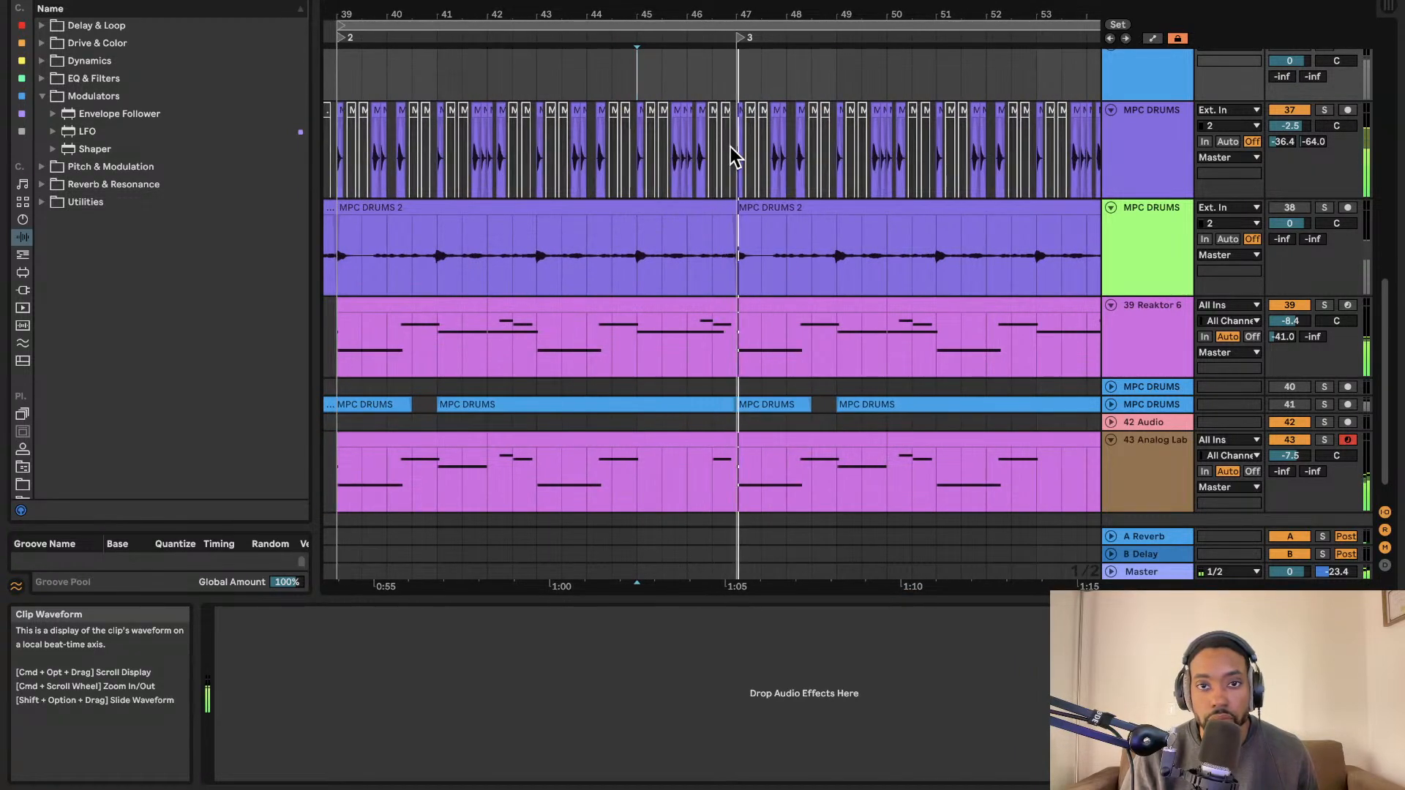
{"action": "left_click_drag", "start_coordinate": [732, 153], "coordinate": [381, 153]}
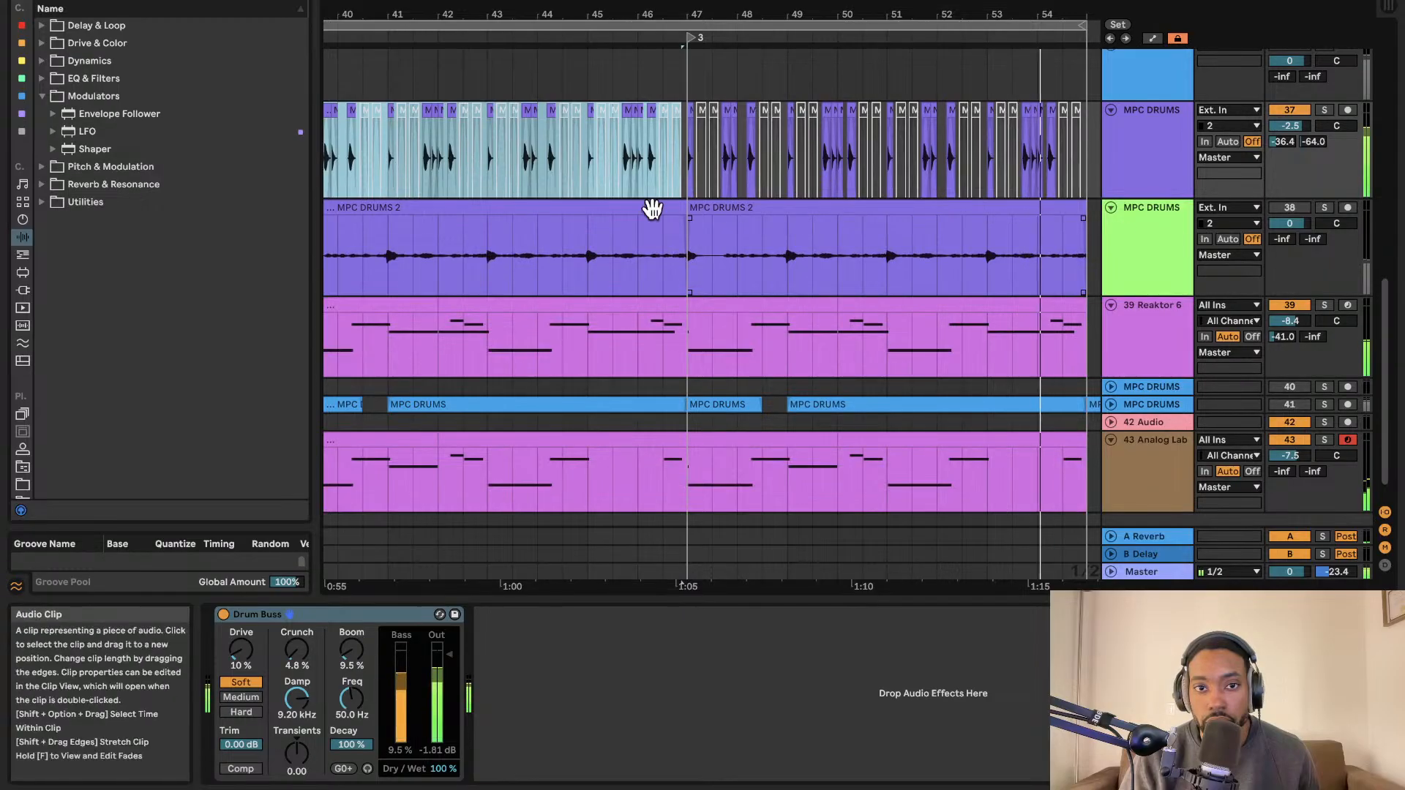
Deactivate the MPC DRUMS 2 clip in bars 39 to 47 on track 38.
{"action": "left_click", "coordinate": [595, 210]}
{"action": "key", "text": "0"}
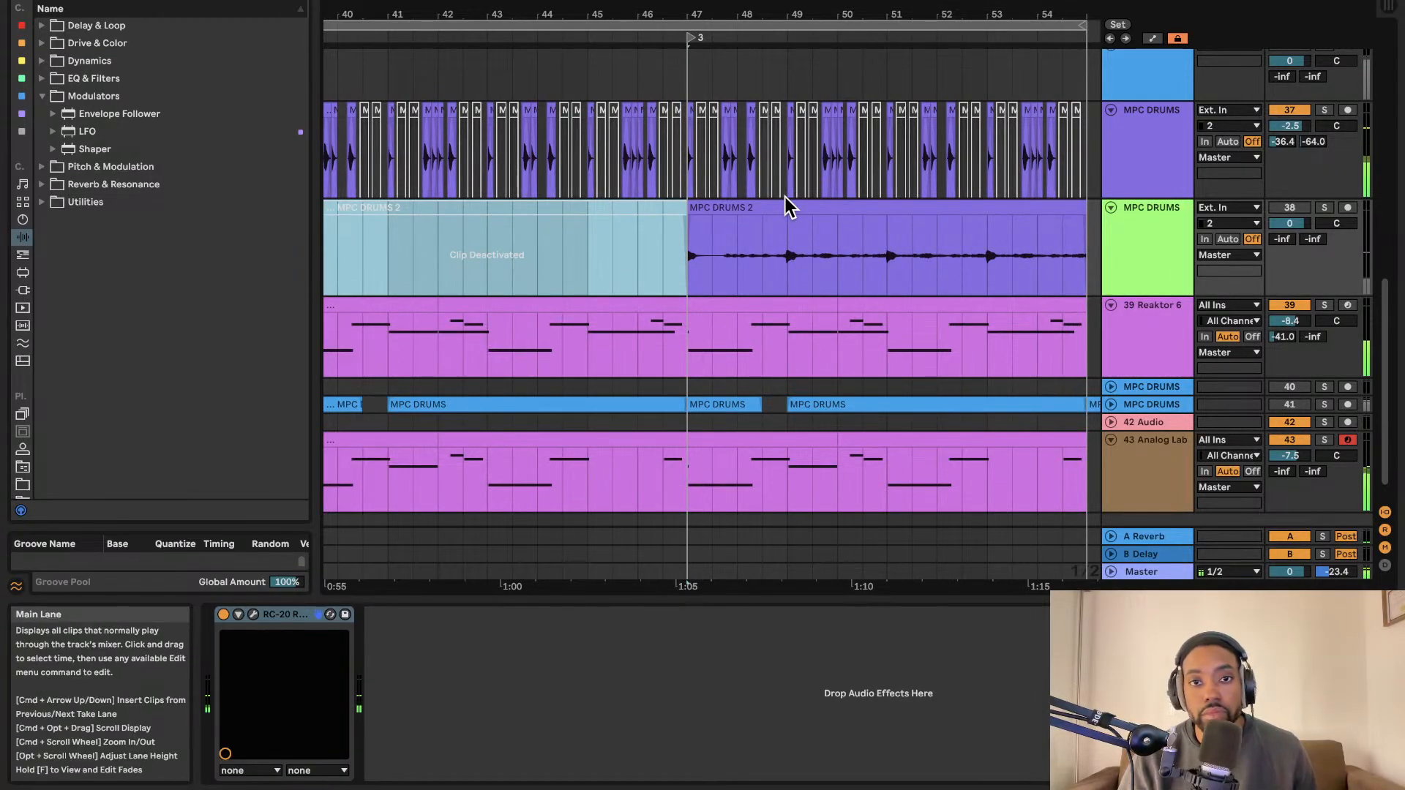
{"action": "scroll", "coordinate": [785, 205], "scroll_direction": "left", "scroll_amount": 6}
{"action": "scroll", "coordinate": [782, 204], "scroll_direction": "right", "scroll_amount": 1}
{"action": "scroll", "coordinate": [1045, 298], "scroll_direction": "down", "scroll_amount": 2}
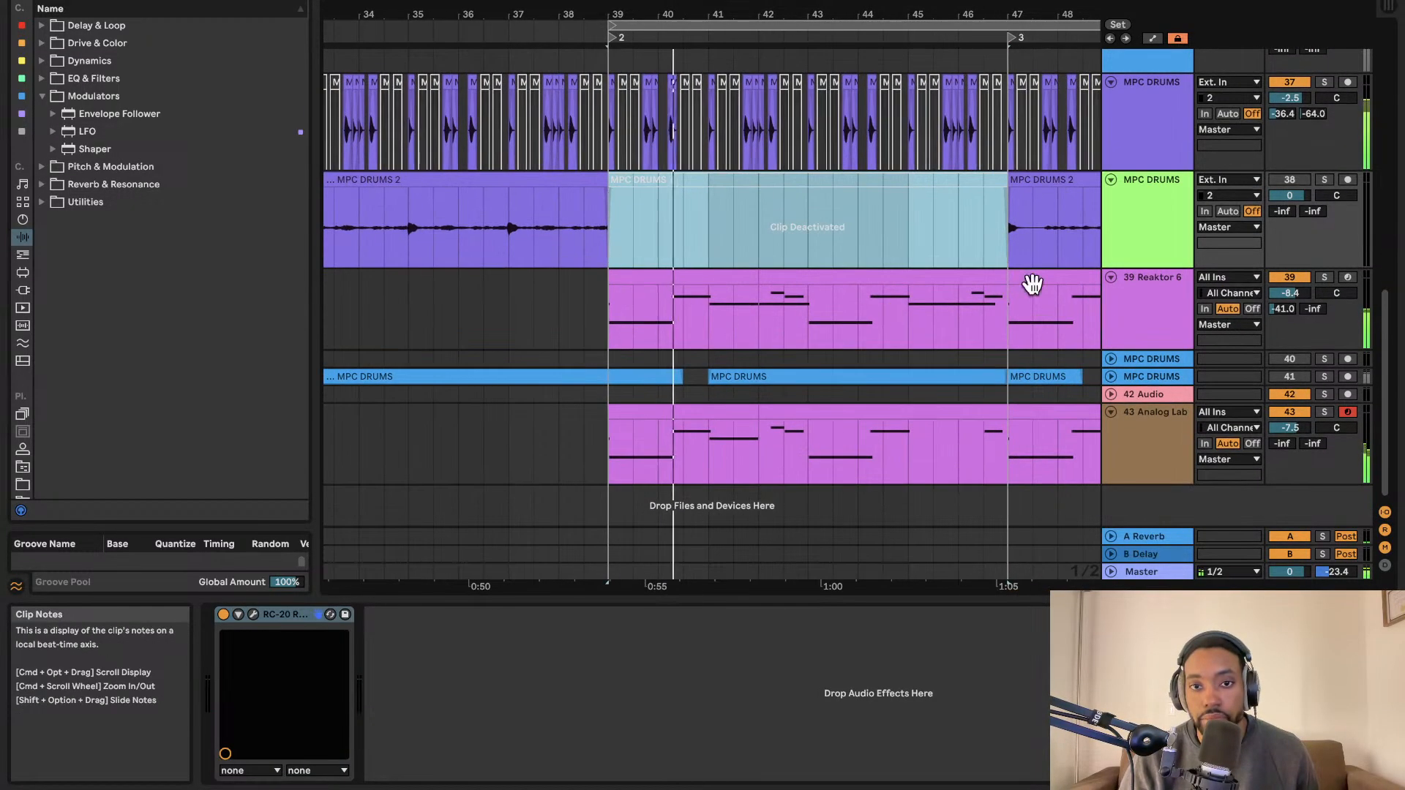
Mute the 42 Audio track and deactivate the 43 Analog Lab clips between bars 39 and 47.
{"action": "left_click", "coordinate": [1288, 396]}
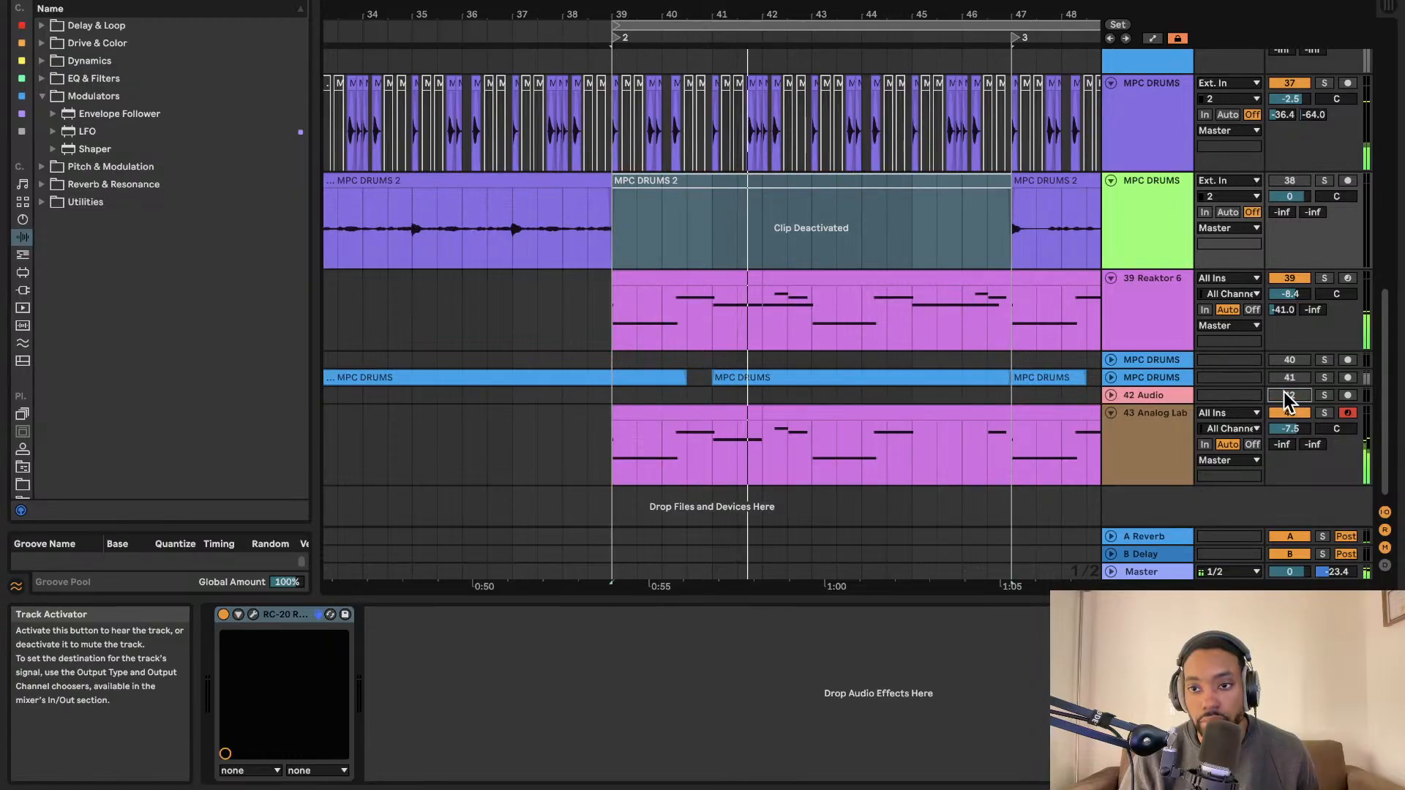
{"action": "left_click", "coordinate": [948, 410]}
{"action": "key", "text": "0"}
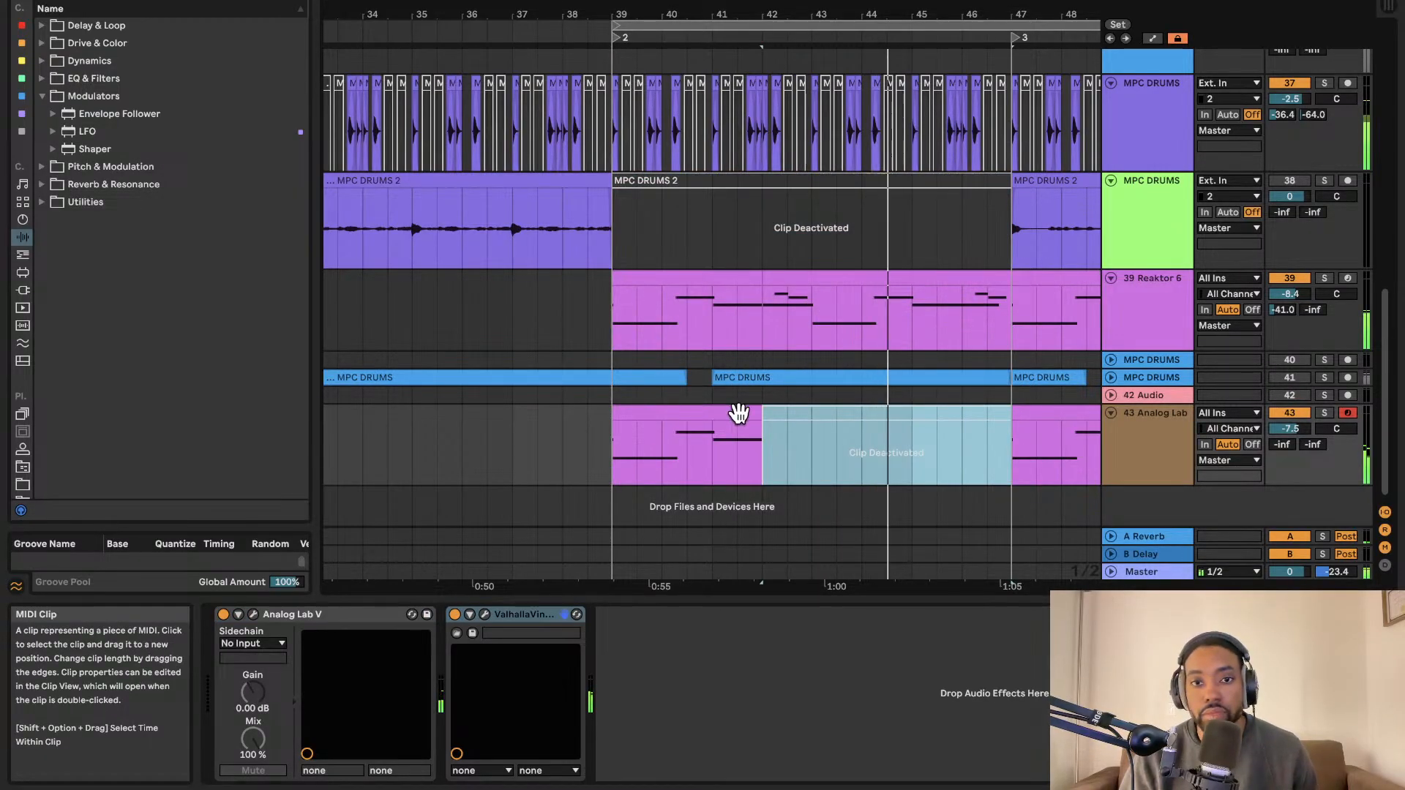
Unmute MPC DRUMS track 38 and reactivate its MPC DRUMS 2 clip in bars 39 to 47.
{"action": "scroll", "coordinate": [739, 413], "scroll_direction": "right", "scroll_amount": 10}
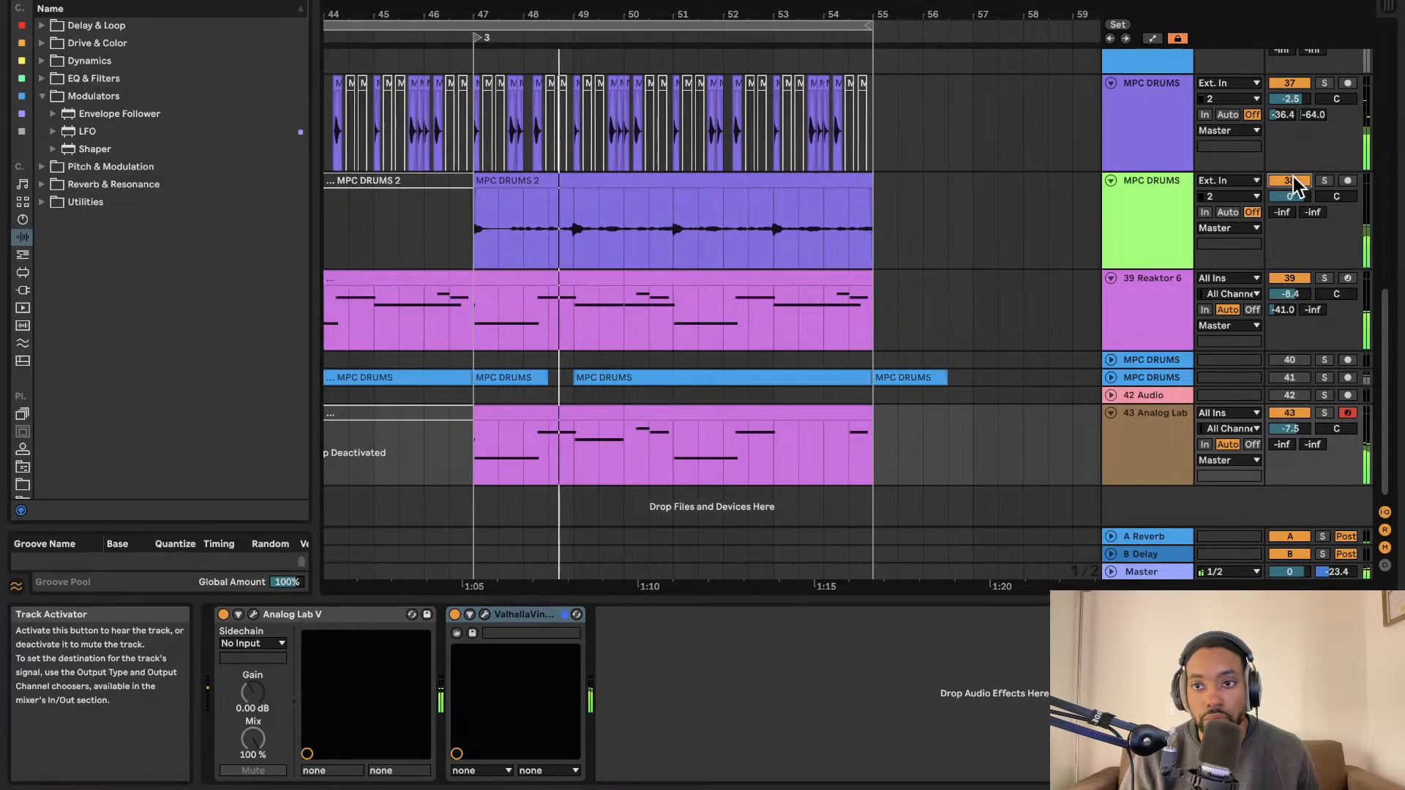
{"action": "scroll", "coordinate": [866, 229], "scroll_direction": "left", "scroll_amount": 3}
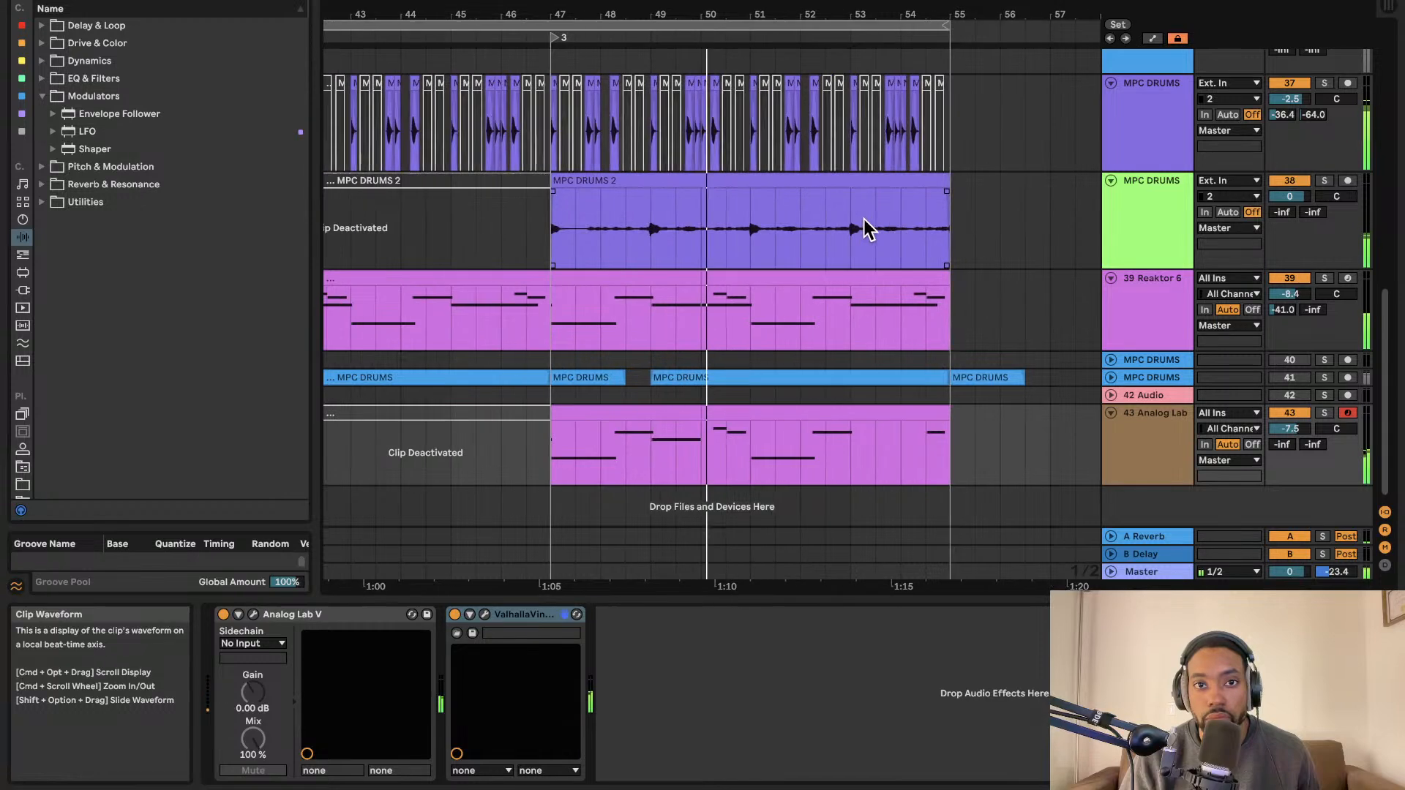
{"action": "left_click", "coordinate": [511, 179]}
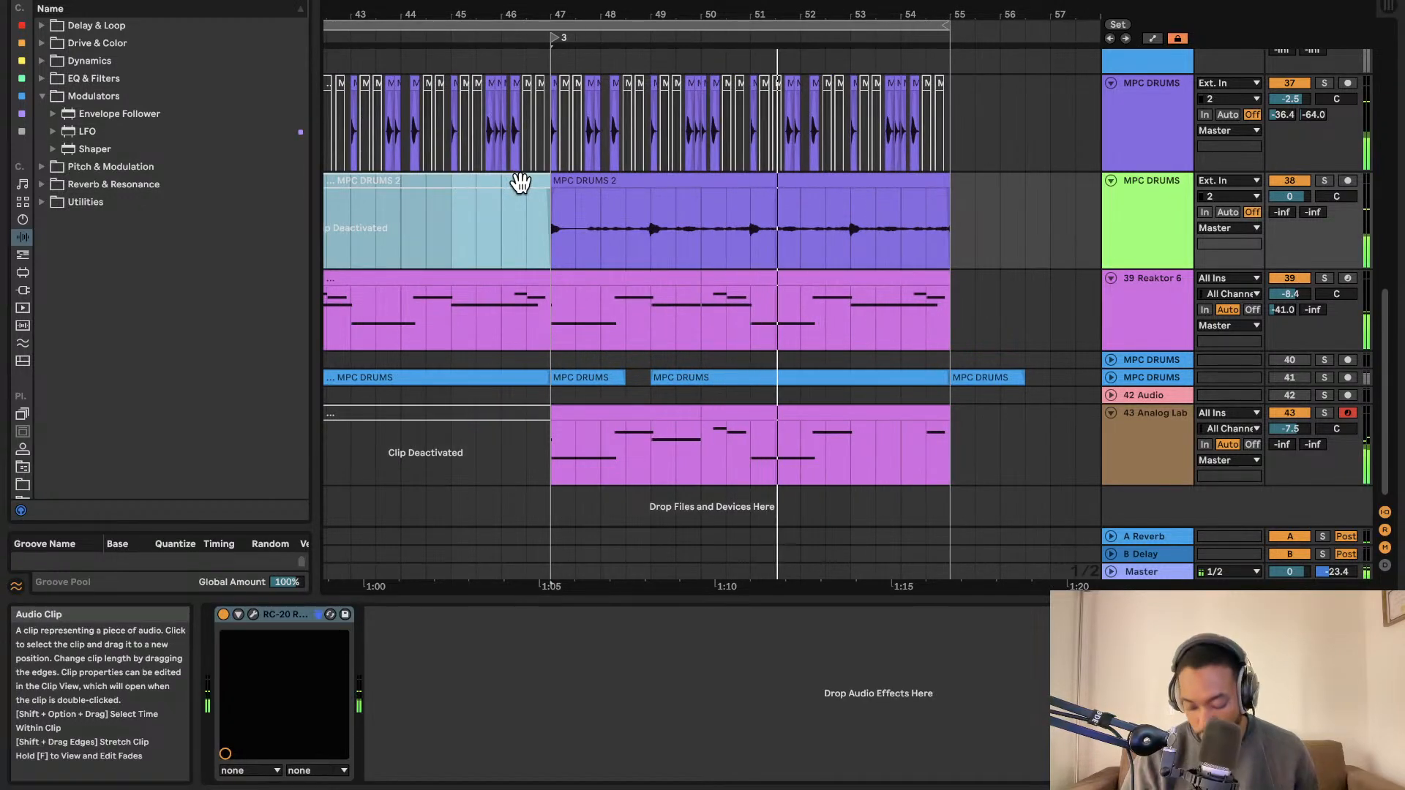
{"action": "scroll", "coordinate": [621, 183], "scroll_direction": "left", "scroll_amount": 5}
{"action": "scroll", "coordinate": [659, 187], "scroll_direction": "left", "scroll_amount": 3}
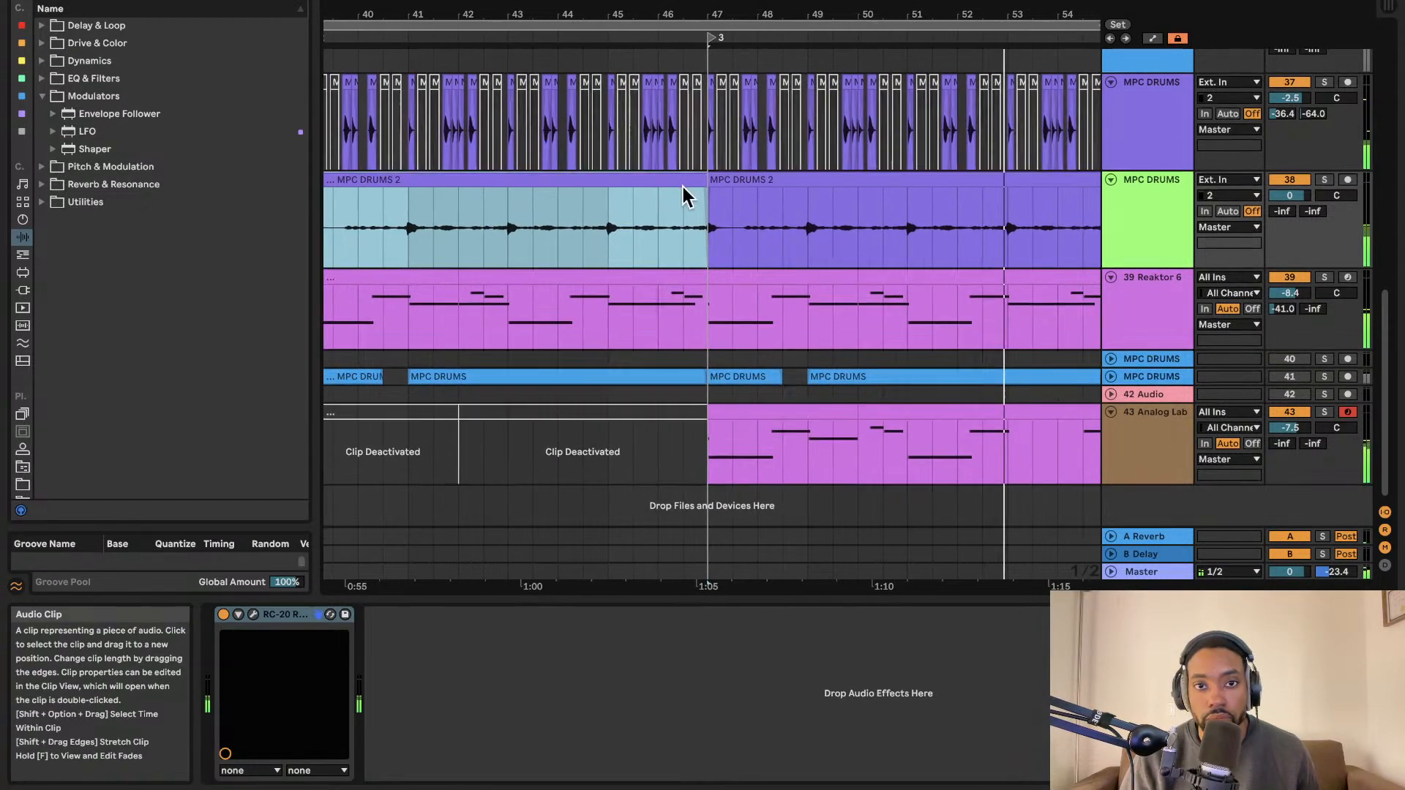
{"action": "scroll", "coordinate": [684, 187], "scroll_direction": "right", "scroll_amount": 5}
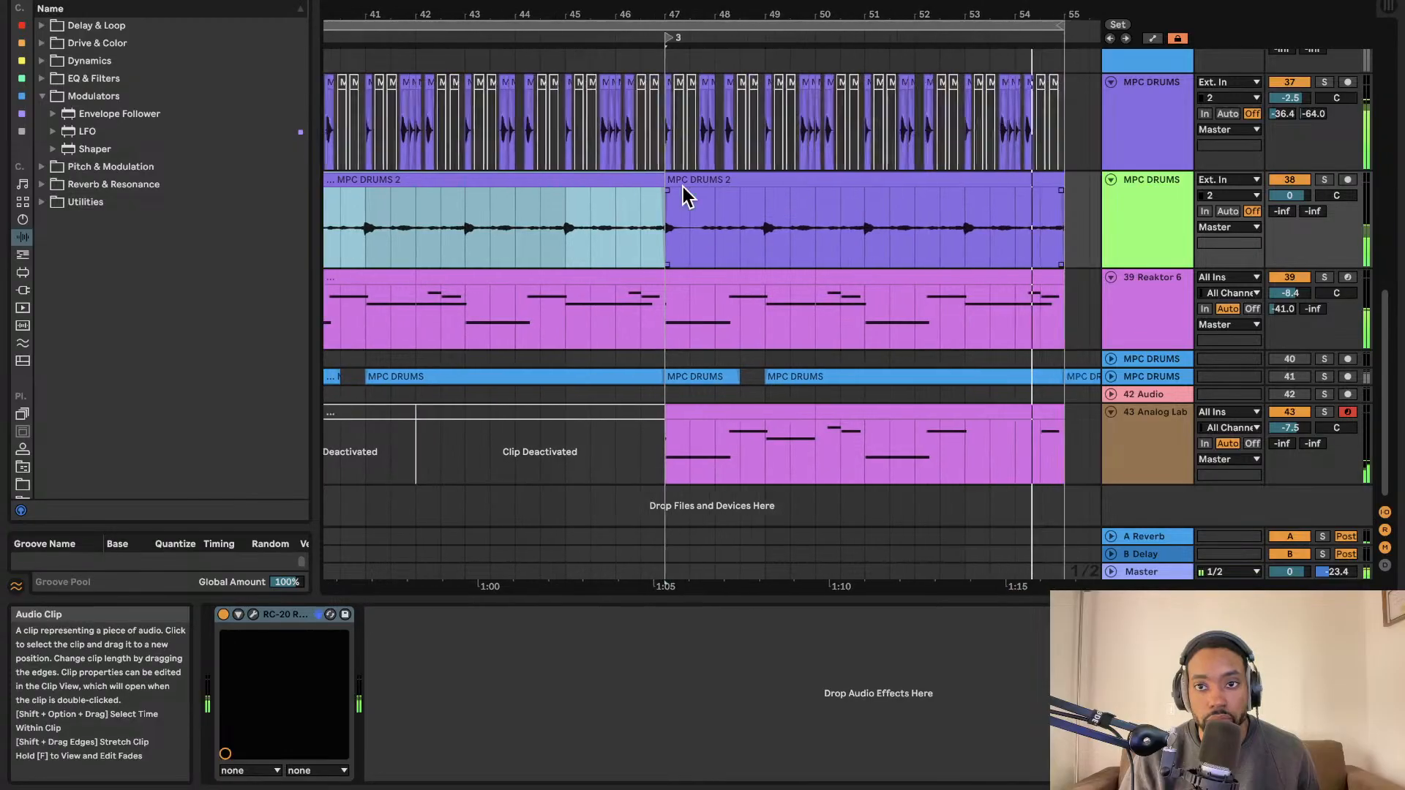
{"action": "scroll", "coordinate": [684, 187], "scroll_direction": "left", "scroll_amount": 6}
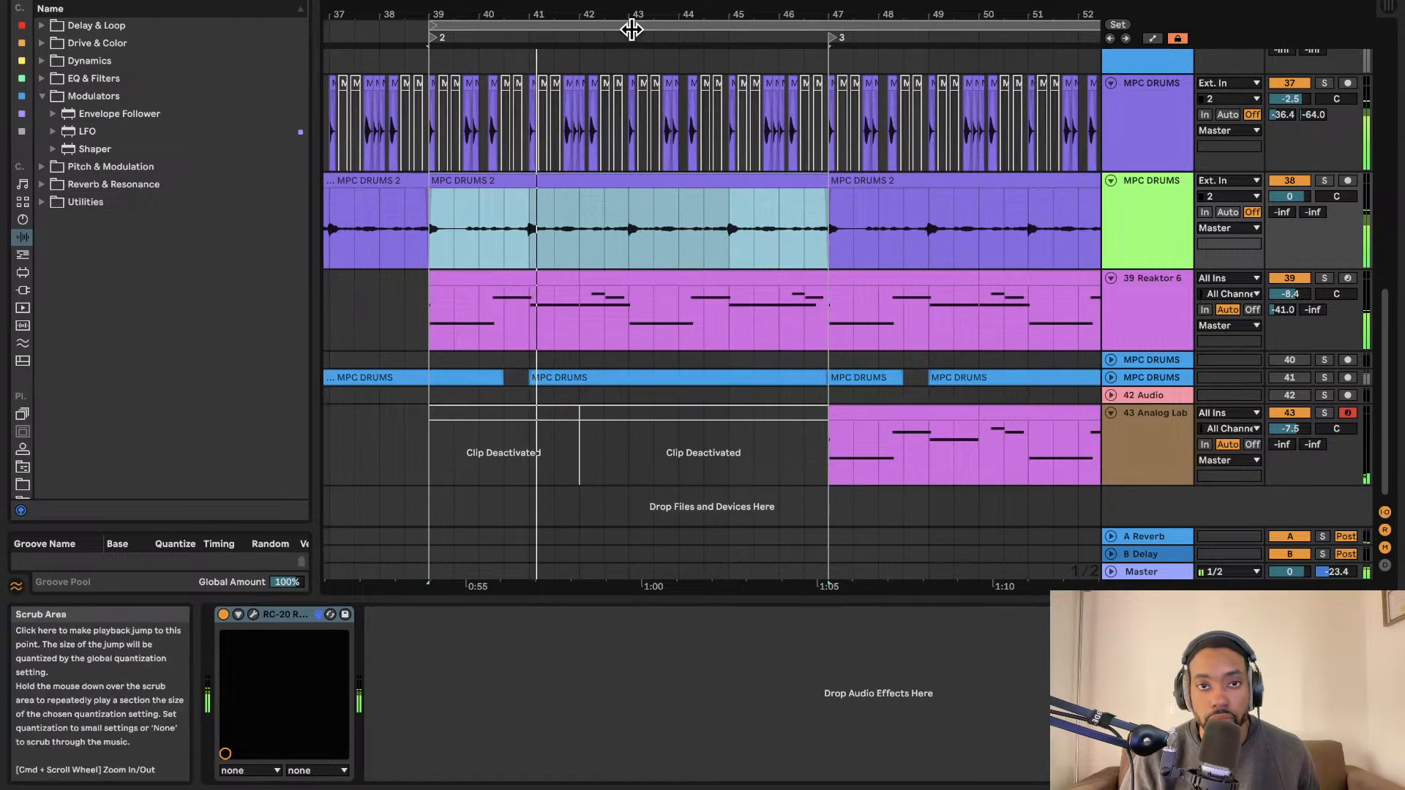
Duplicate the looped section of bars 39 to 55 across all tracks and add a locator at bar 55.
{"action": "left_click", "coordinate": [634, 26]}
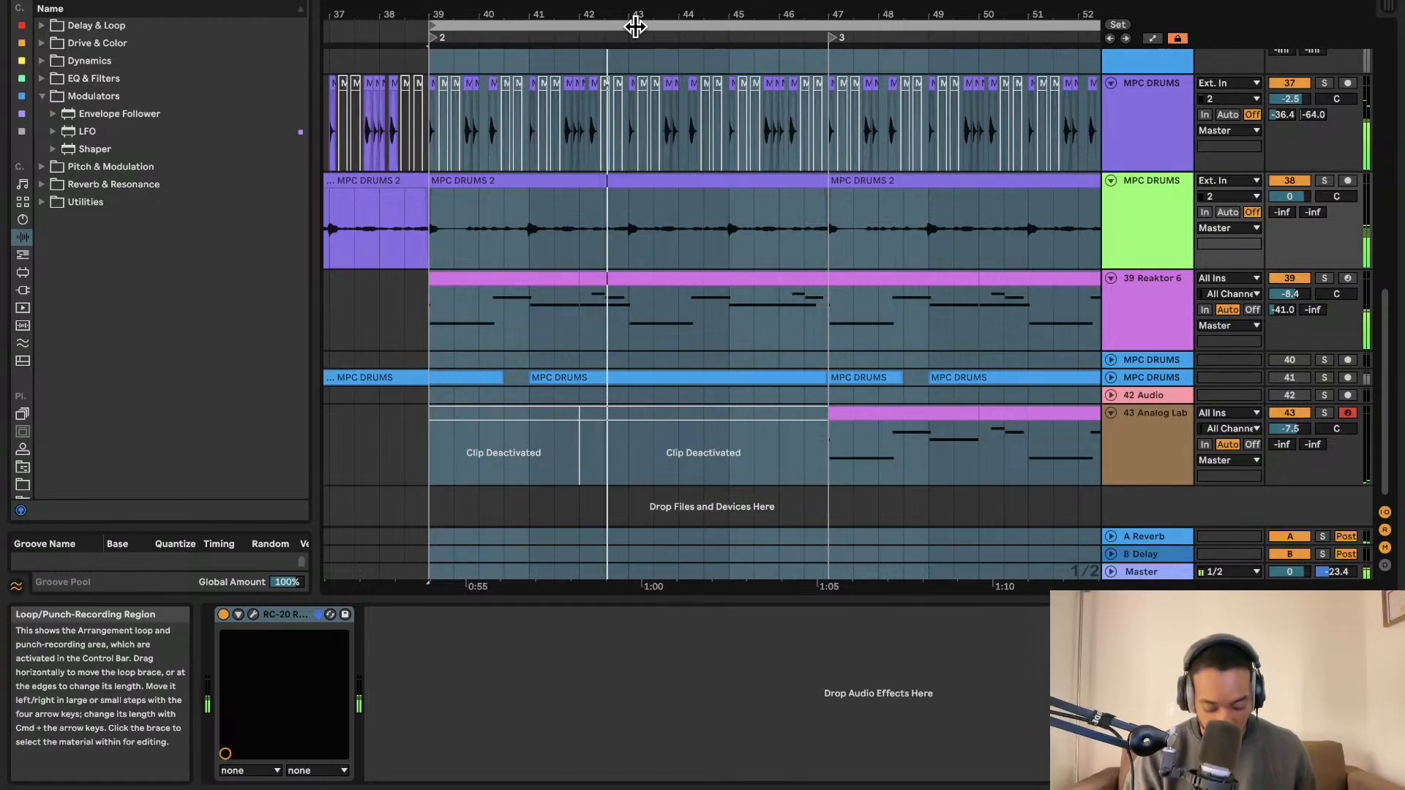
{"action": "key", "text": "Right"}
{"action": "scroll", "coordinate": [668, 82], "scroll_direction": "left", "scroll_amount": 5}
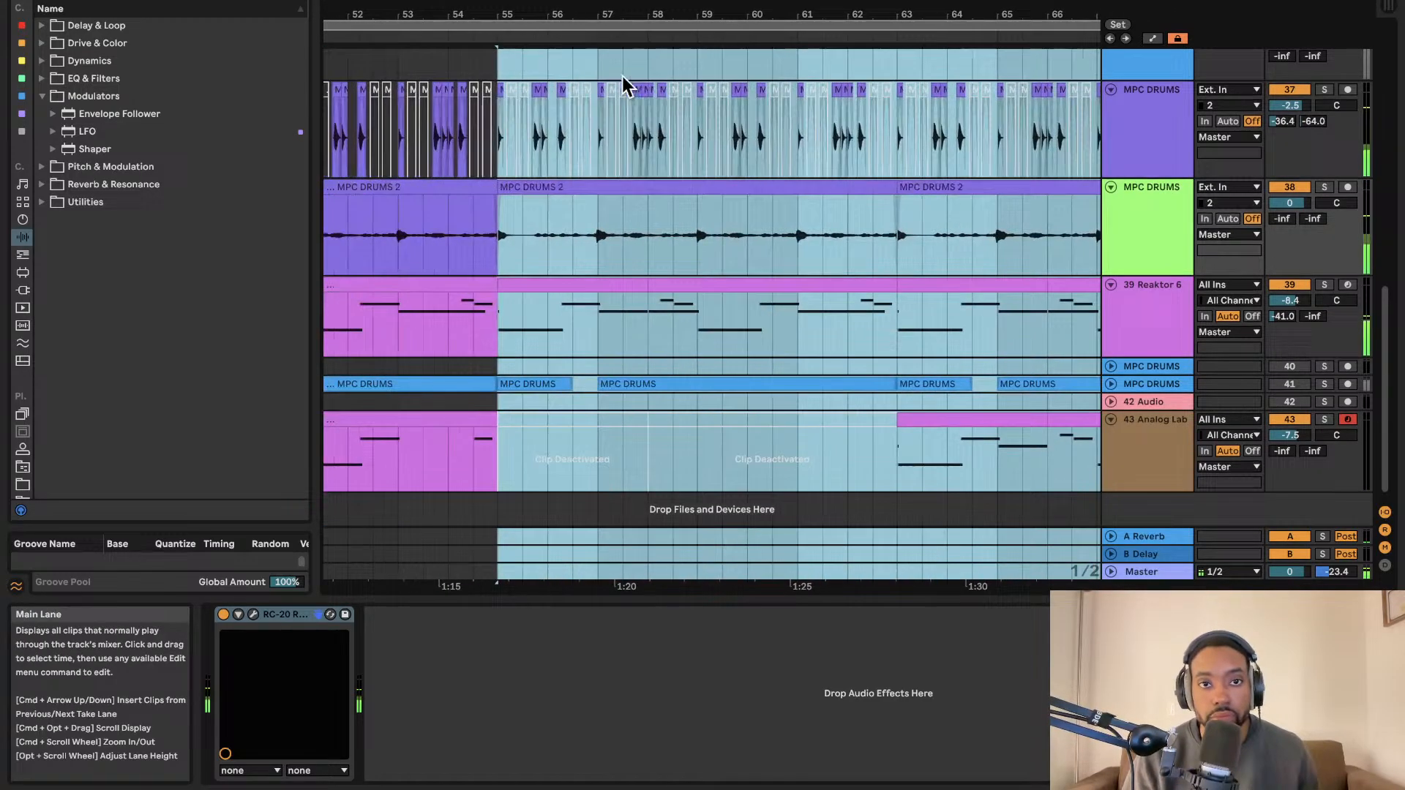
{"action": "right_click", "coordinate": [499, 42]}
{"action": "left_click", "coordinate": [545, 85]}
{"action": "scroll", "coordinate": [527, 88], "scroll_direction": "left", "scroll_amount": 5}
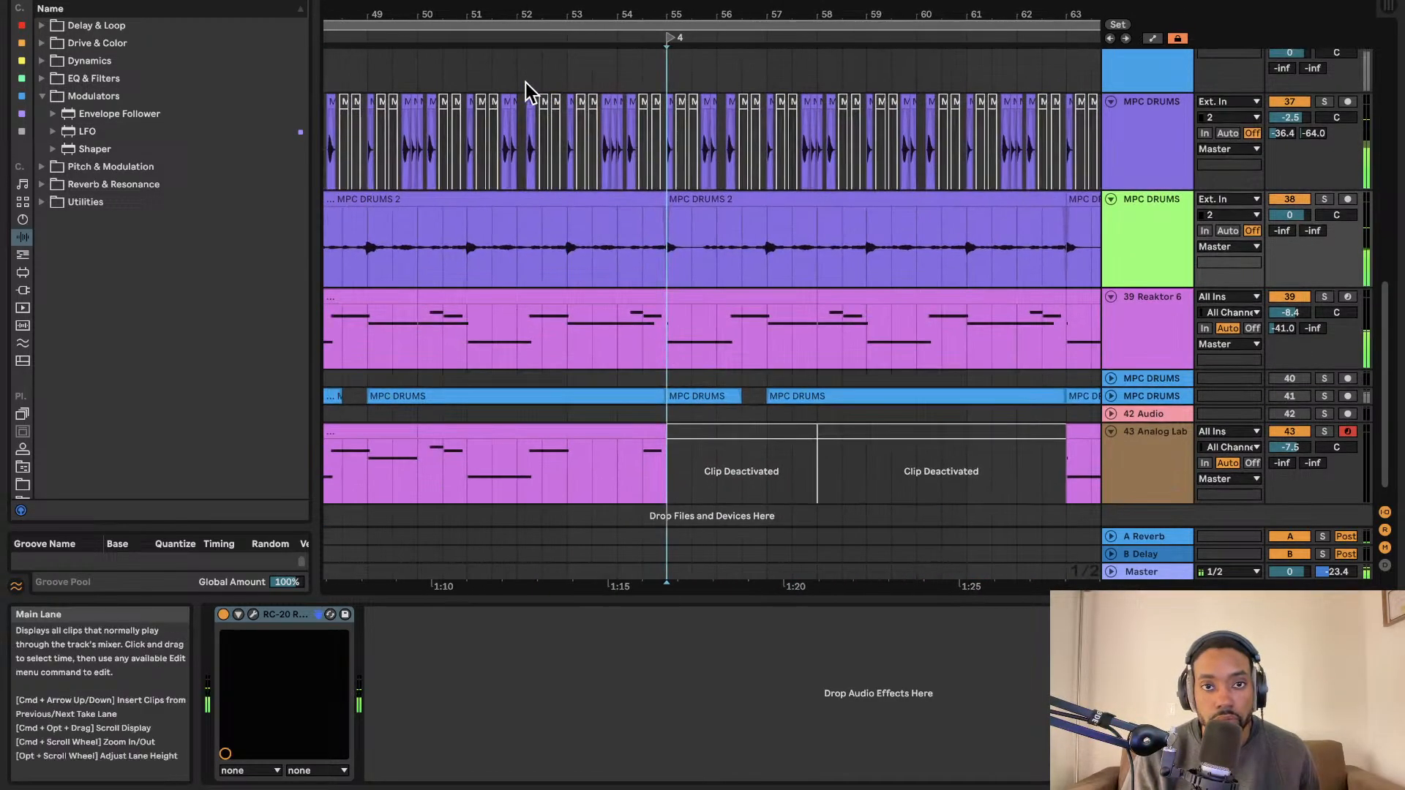
Rename the locator at bar 39 to "start".
{"action": "scroll", "coordinate": [611, 99], "scroll_direction": "down", "scroll_amount": 5}
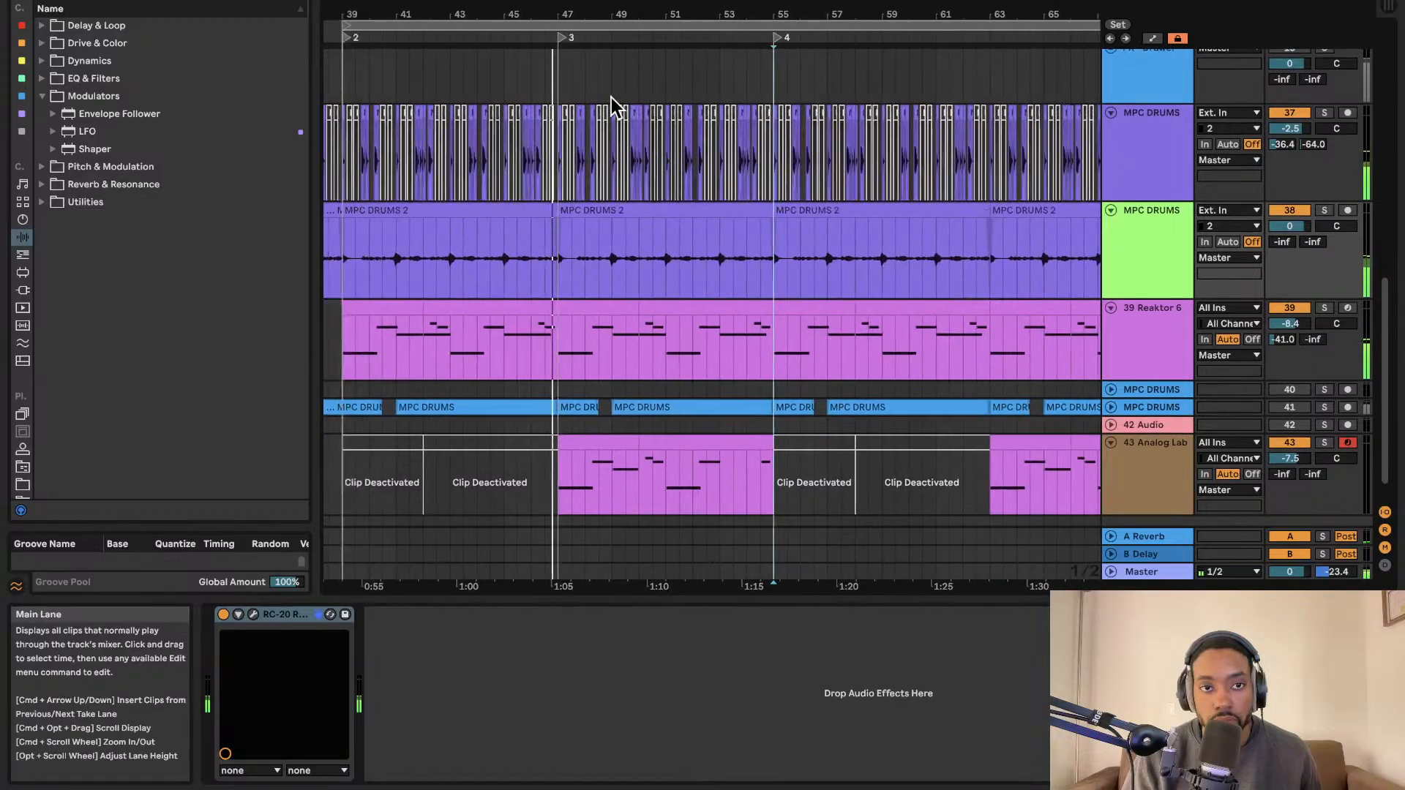
{"action": "scroll", "coordinate": [611, 98], "scroll_direction": "left", "scroll_amount": 4}
{"action": "scroll", "coordinate": [609, 96], "scroll_direction": "right", "scroll_amount": 1}
{"action": "scroll", "coordinate": [609, 101], "scroll_direction": "left", "scroll_amount": 1}
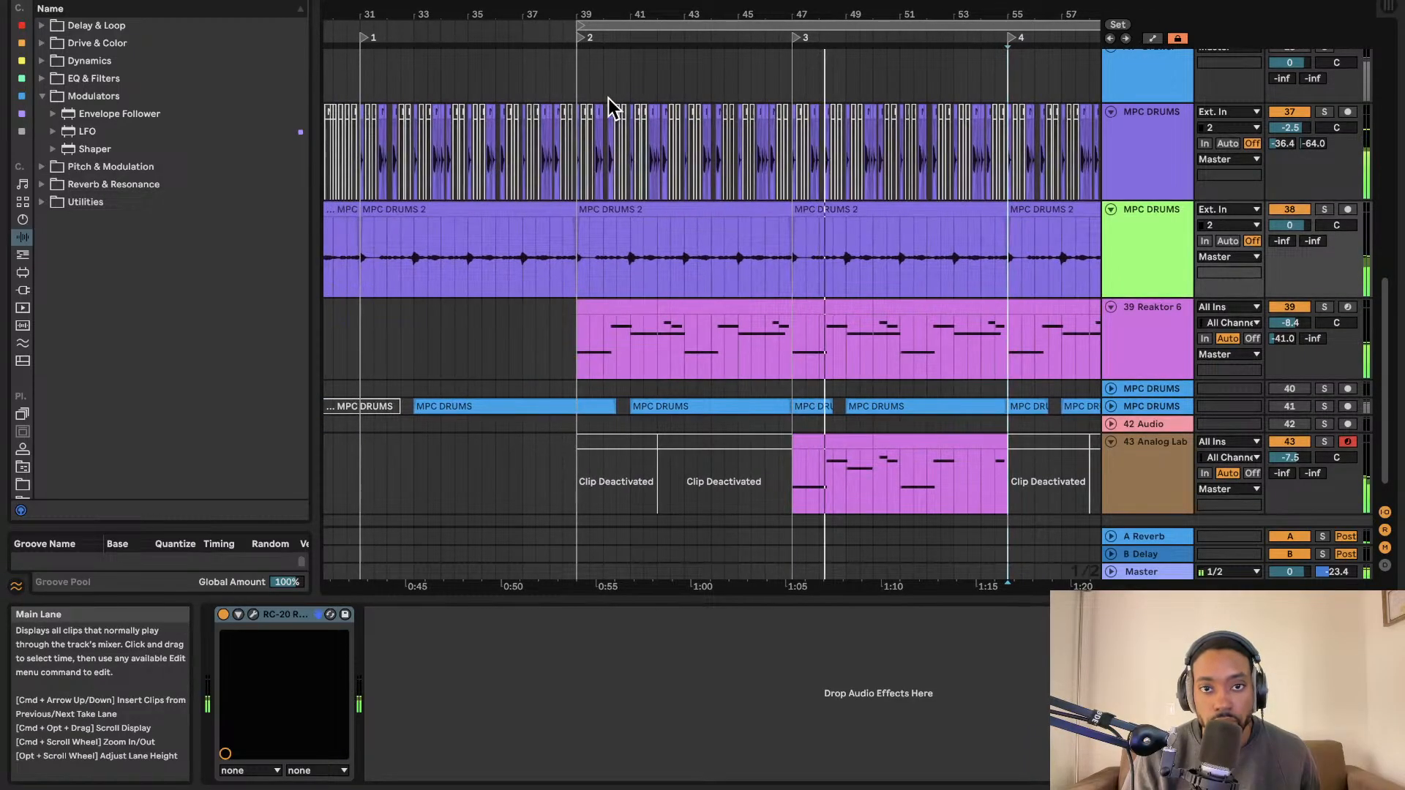
{"action": "scroll", "coordinate": [607, 95], "scroll_direction": "up", "scroll_amount": 1}
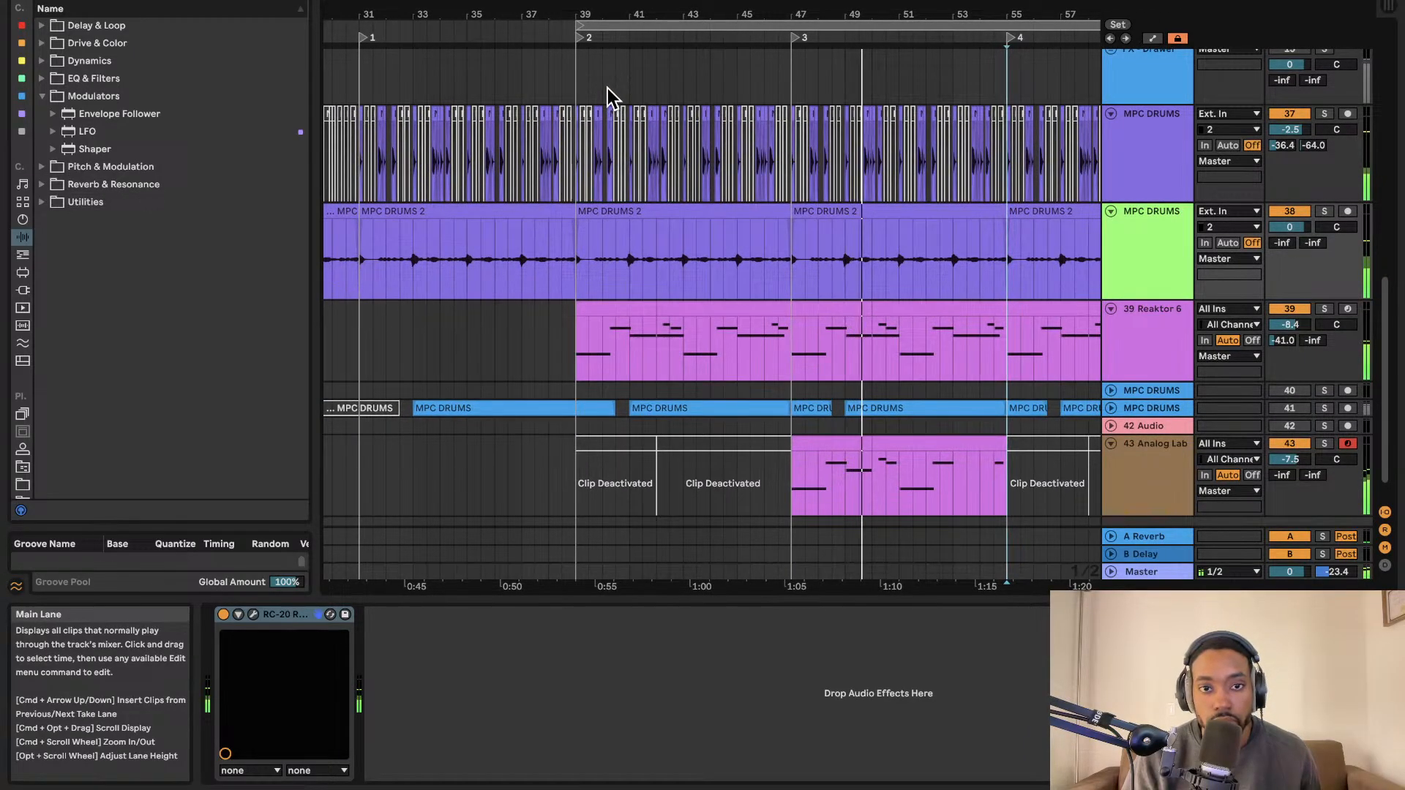
{"action": "scroll", "coordinate": [608, 95], "scroll_direction": "down", "scroll_amount": 2}
{"action": "scroll", "coordinate": [608, 95], "scroll_direction": "right", "scroll_amount": 1}
{"action": "right_click", "coordinate": [566, 38]}
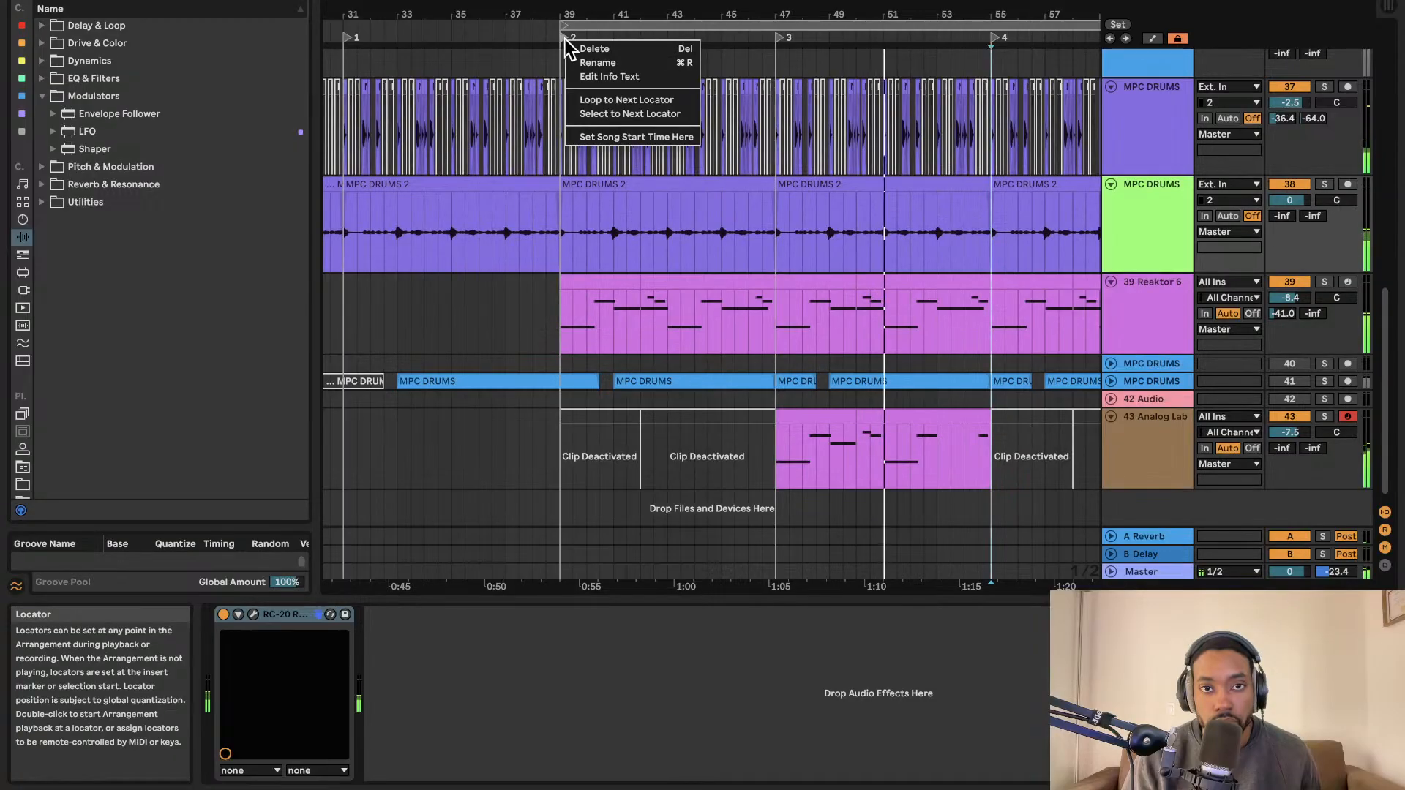
{"action": "left_click", "coordinate": [583, 62]}
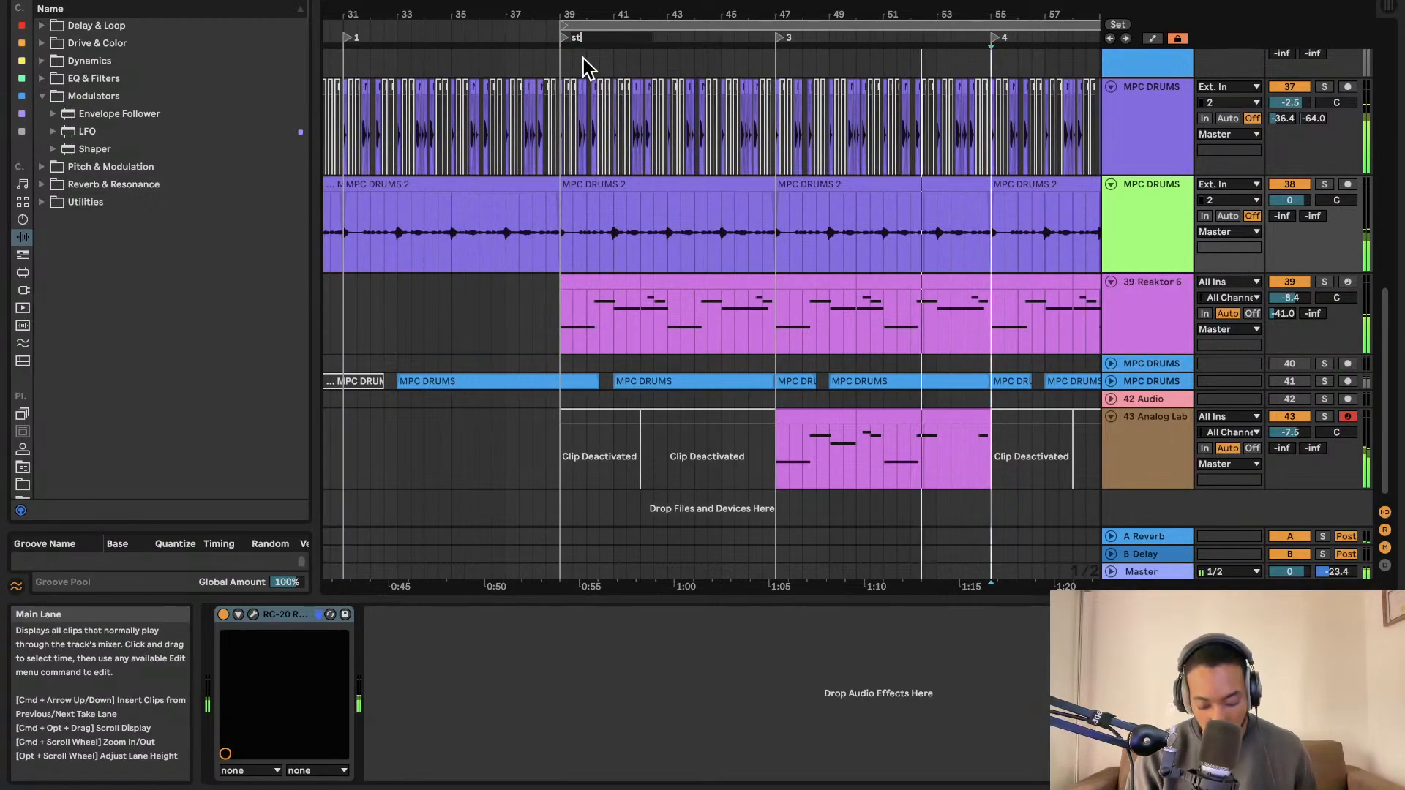
{"action": "key", "text": "Return"}
{"action": "left_click", "coordinate": [612, 61]}
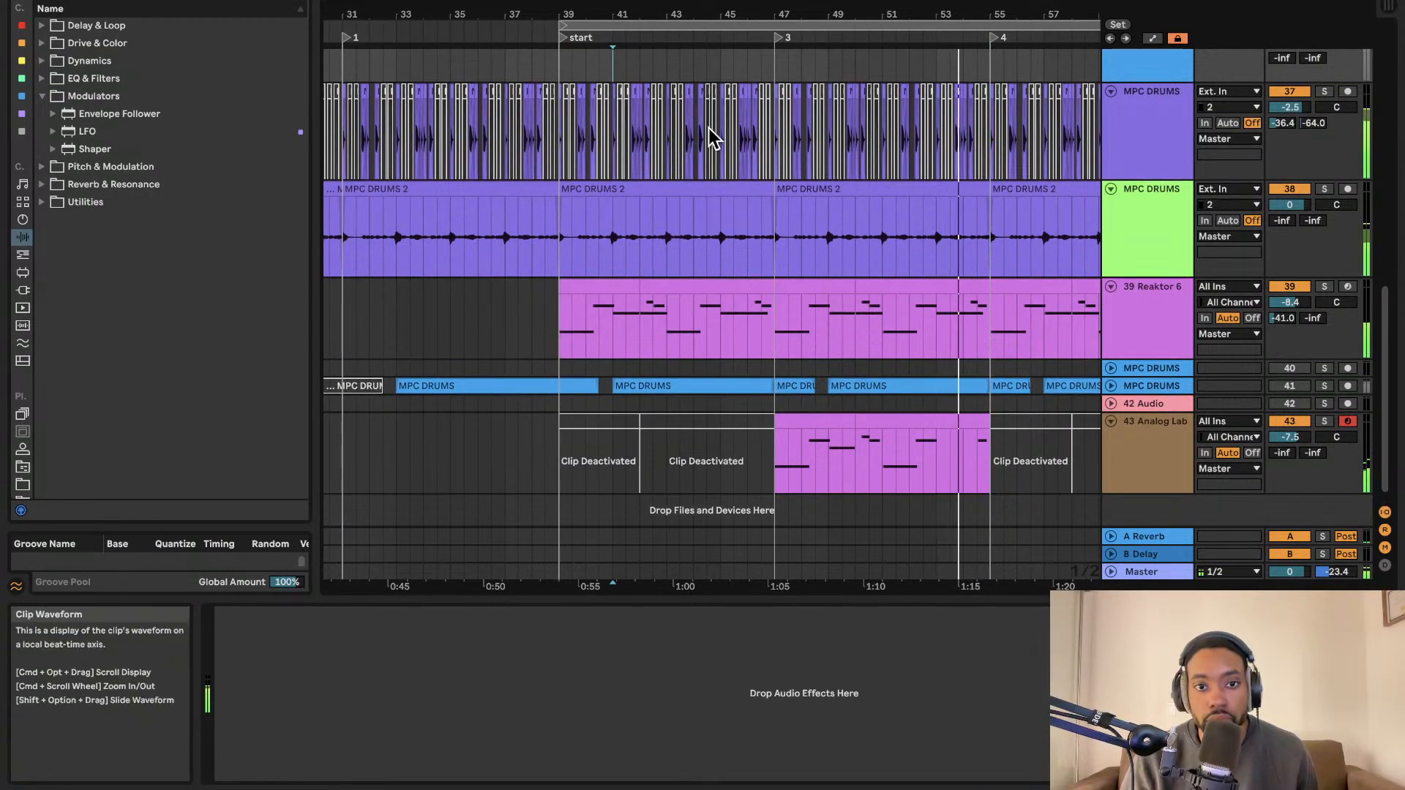
{"action": "scroll", "coordinate": [708, 145], "scroll_direction": "right", "scroll_amount": 5}
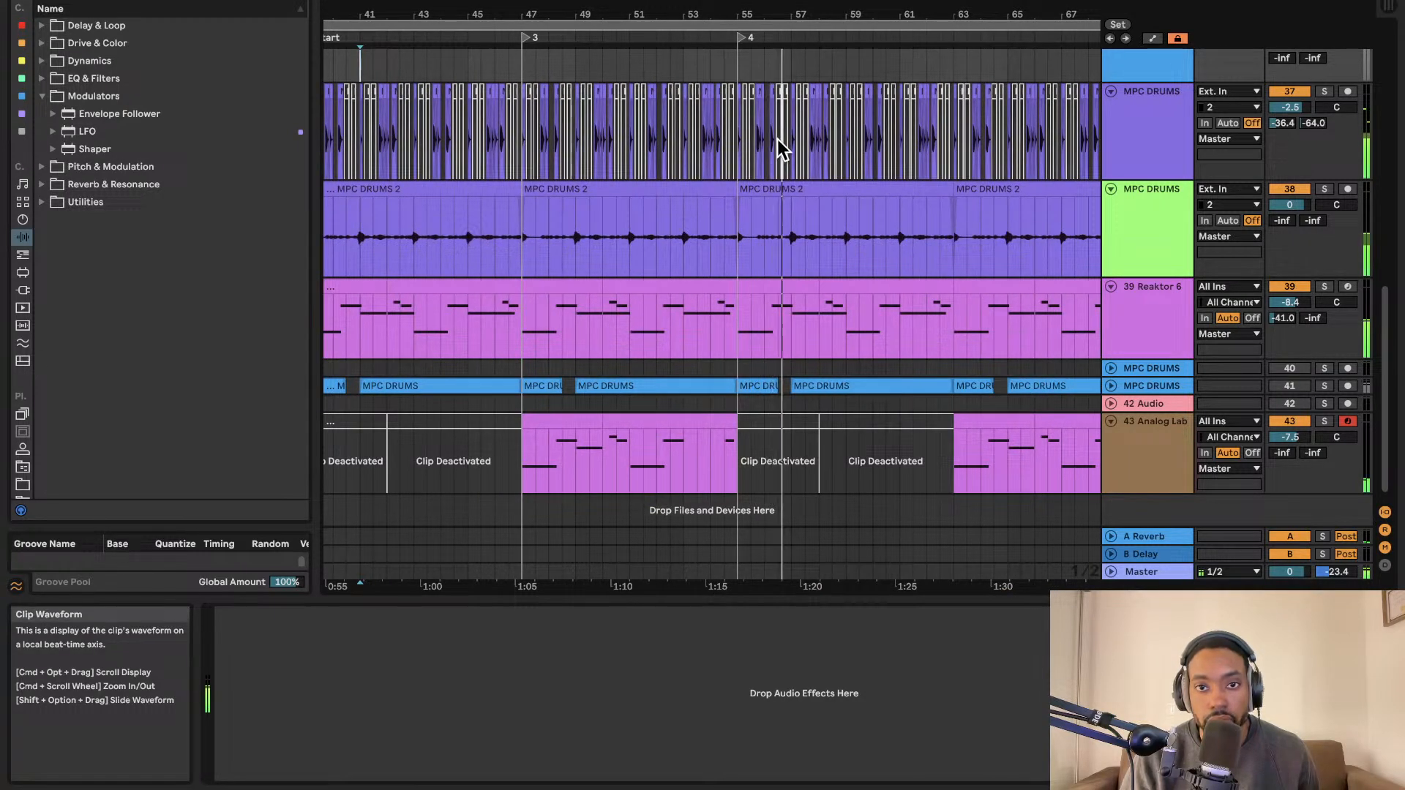
{"action": "scroll", "coordinate": [780, 147], "scroll_direction": "down", "scroll_amount": 2}
{"action": "scroll", "coordinate": [700, 190], "scroll_direction": "right", "scroll_amount": 4}
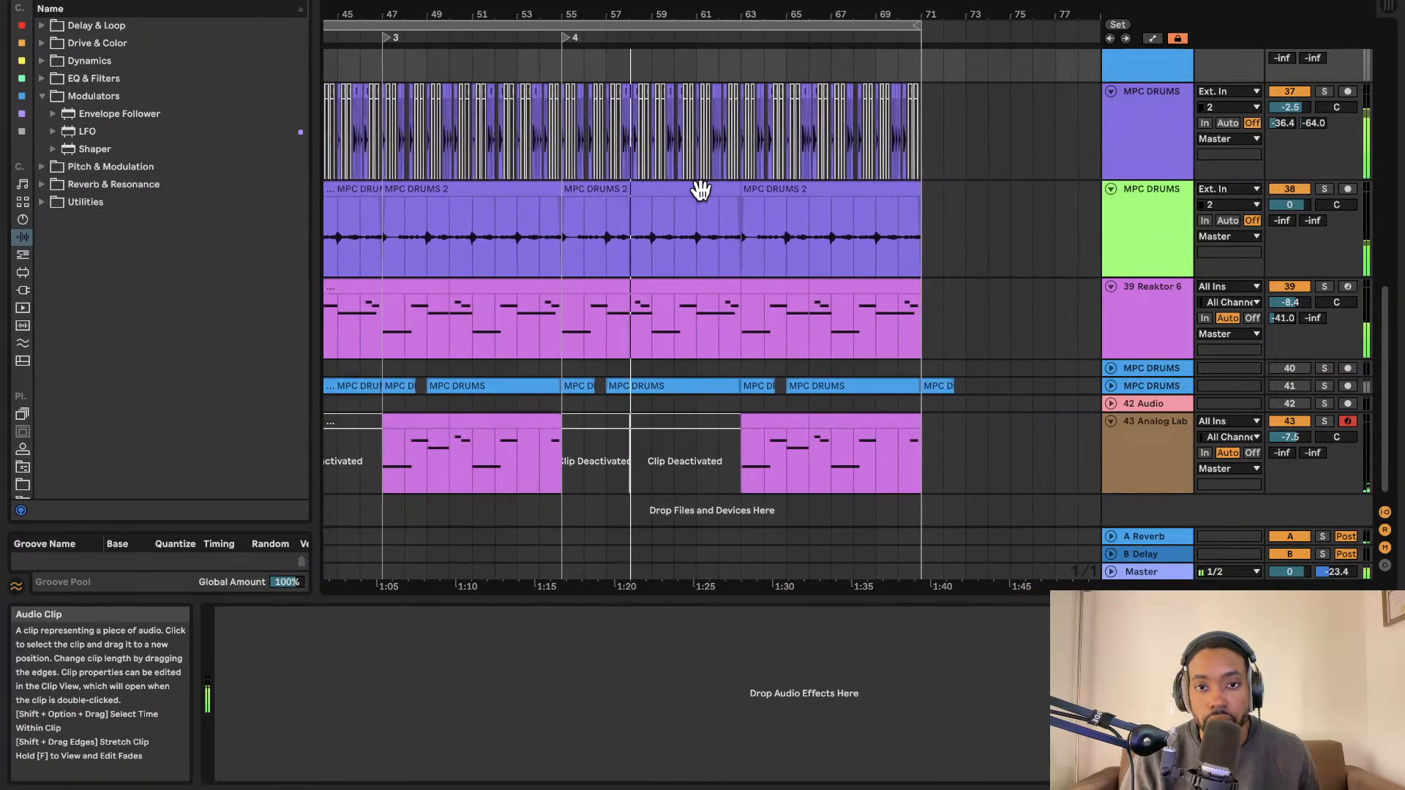
Play through the duplicated sections between bars 39 and 71 and audition the muted 42 Audio track against the rest.
{"action": "left_click", "coordinate": [1301, 371]}
{"action": "left_click", "coordinate": [1301, 383]}
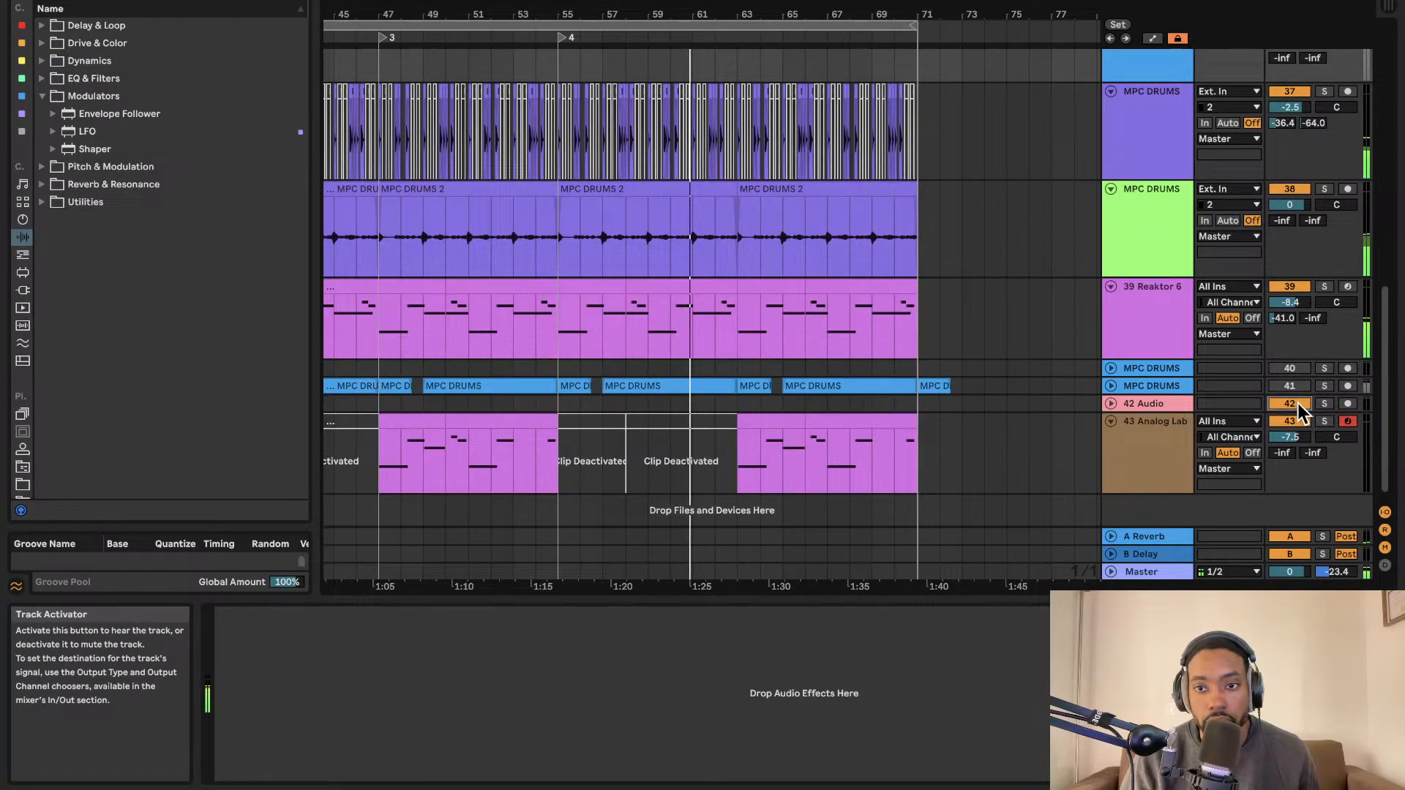
{"action": "scroll", "coordinate": [989, 244], "scroll_direction": "right", "scroll_amount": 1}
{"action": "scroll", "coordinate": [841, 170], "scroll_direction": "left", "scroll_amount": 6}
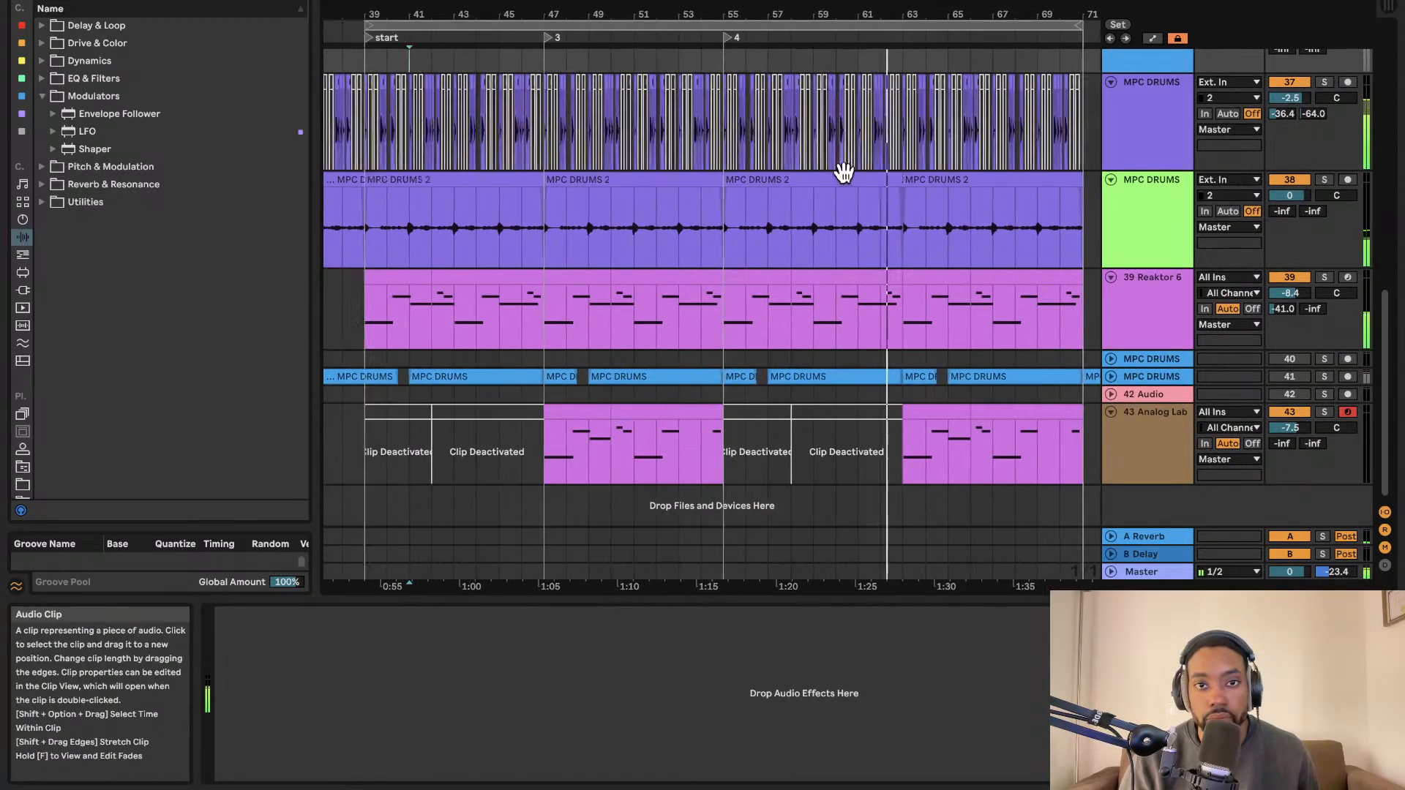
{"action": "scroll", "coordinate": [819, 149], "scroll_direction": "down", "scroll_amount": 2}
{"action": "scroll", "coordinate": [820, 149], "scroll_direction": "right", "scroll_amount": 3}
{"action": "scroll", "coordinate": [820, 151], "scroll_direction": "up", "scroll_amount": 2}
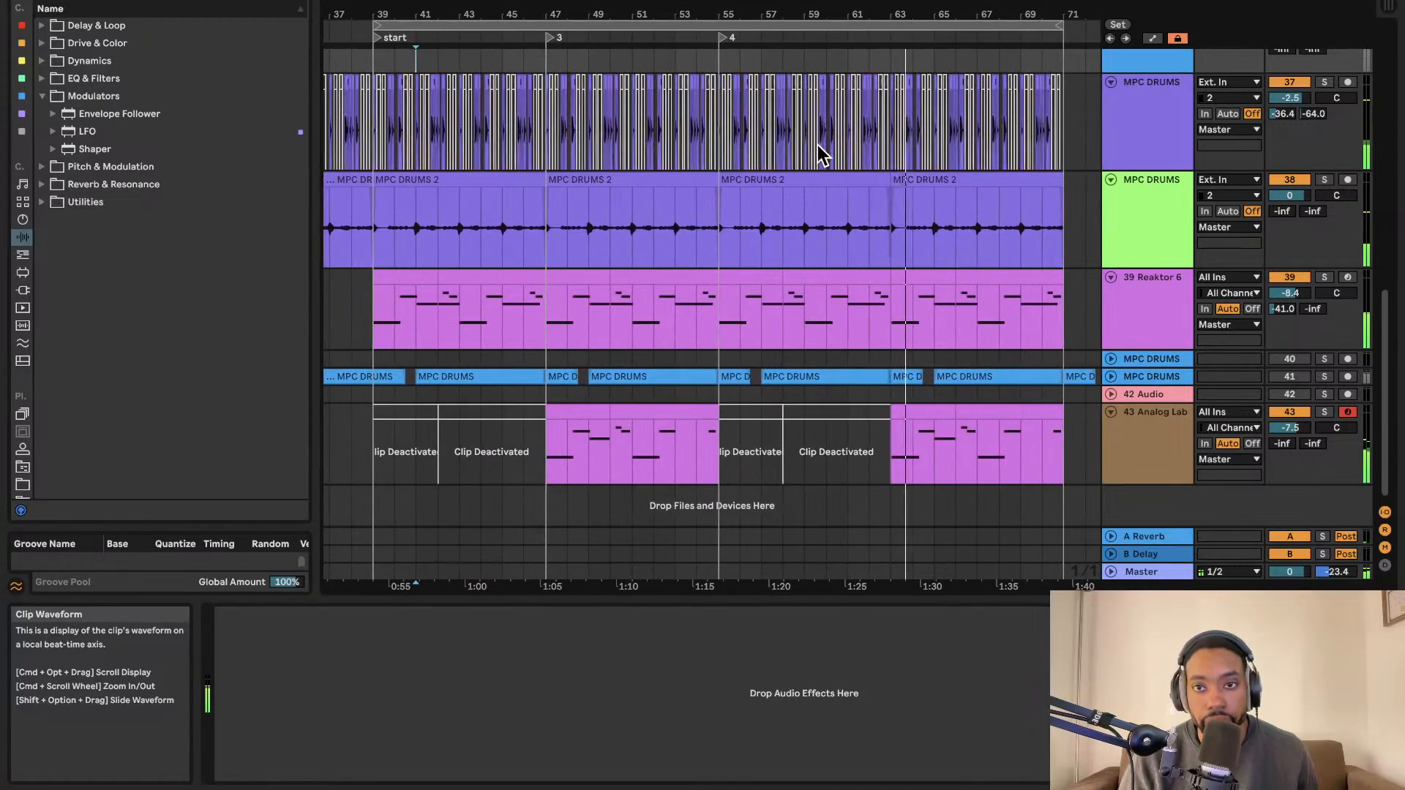
{"action": "scroll", "coordinate": [819, 152], "scroll_direction": "left", "scroll_amount": 1}
{"action": "scroll", "coordinate": [819, 151], "scroll_direction": "right", "scroll_amount": 3}
{"action": "scroll", "coordinate": [817, 150], "scroll_direction": "right", "scroll_amount": 1}
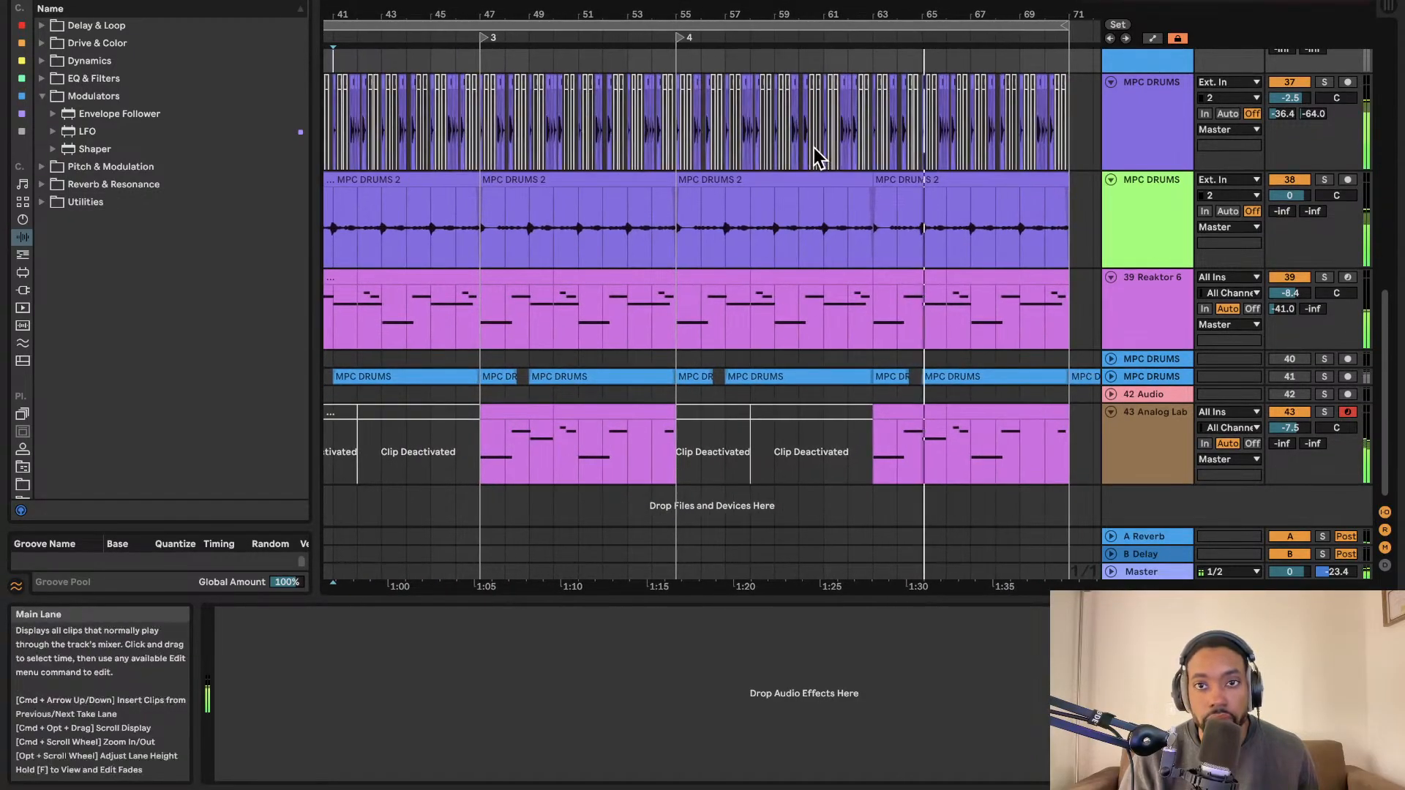
{"action": "scroll", "coordinate": [818, 152], "scroll_direction": "down", "scroll_amount": 1}
{"action": "scroll", "coordinate": [819, 151], "scroll_direction": "left", "scroll_amount": 1}
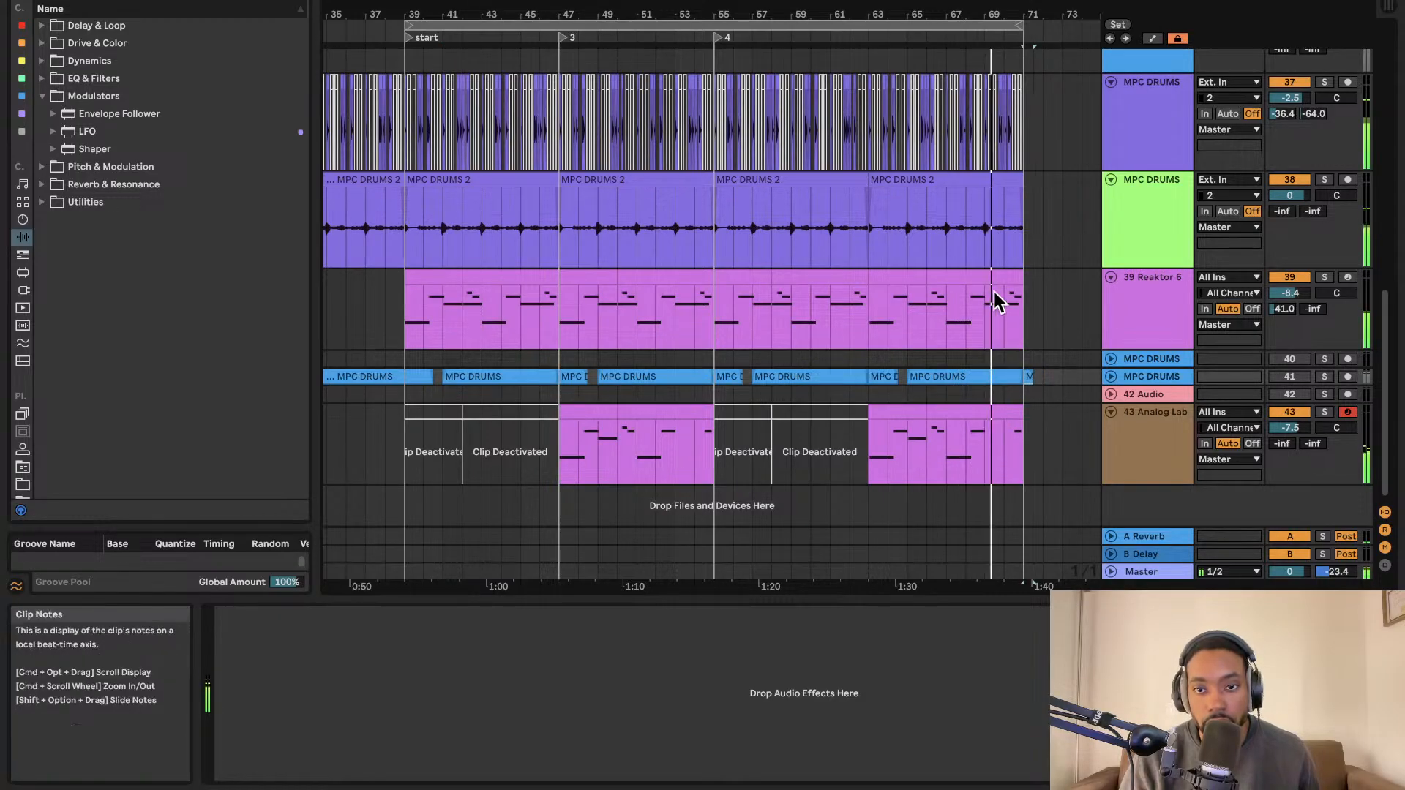
{"action": "left_click", "coordinate": [1035, 301]}
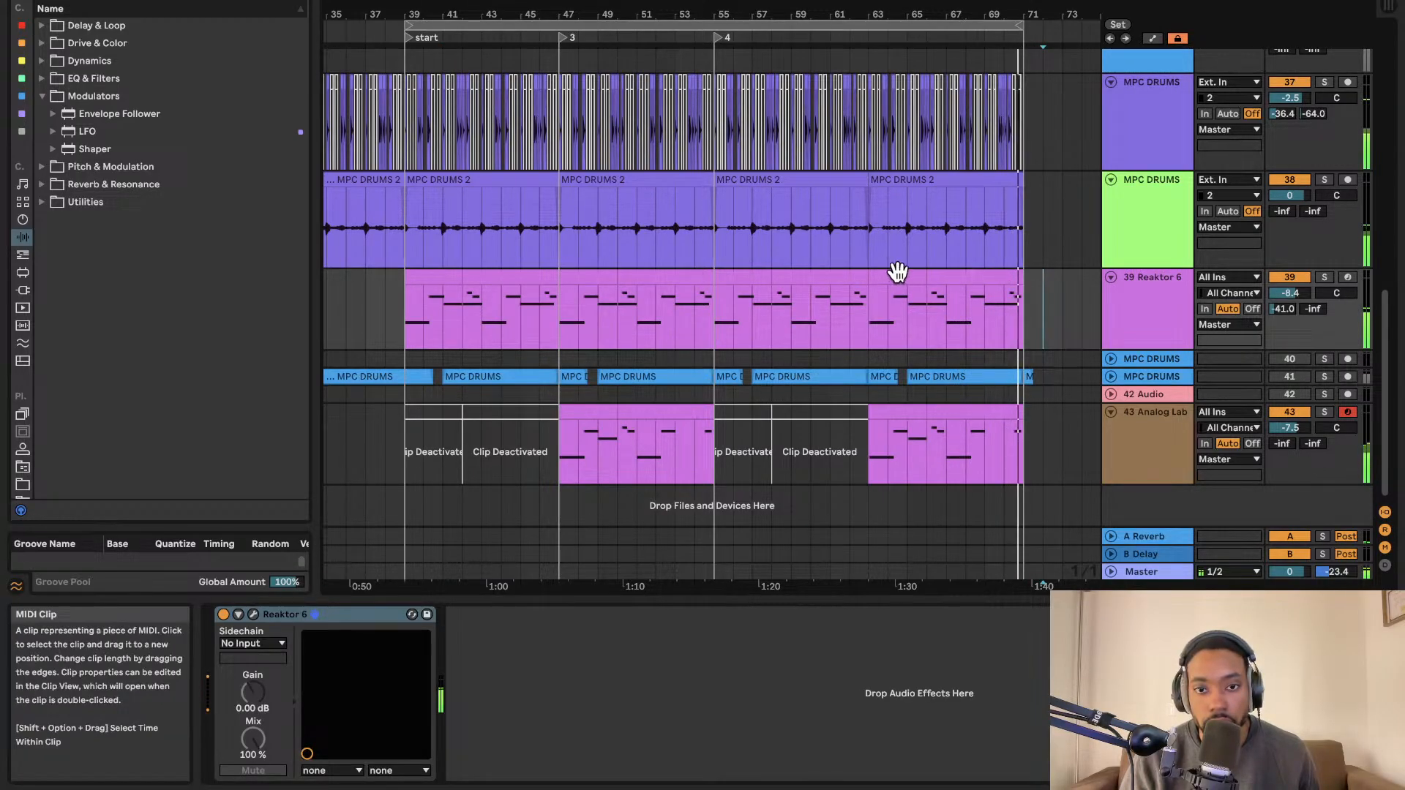
{"action": "scroll", "coordinate": [897, 272], "scroll_direction": "left", "scroll_amount": 1}
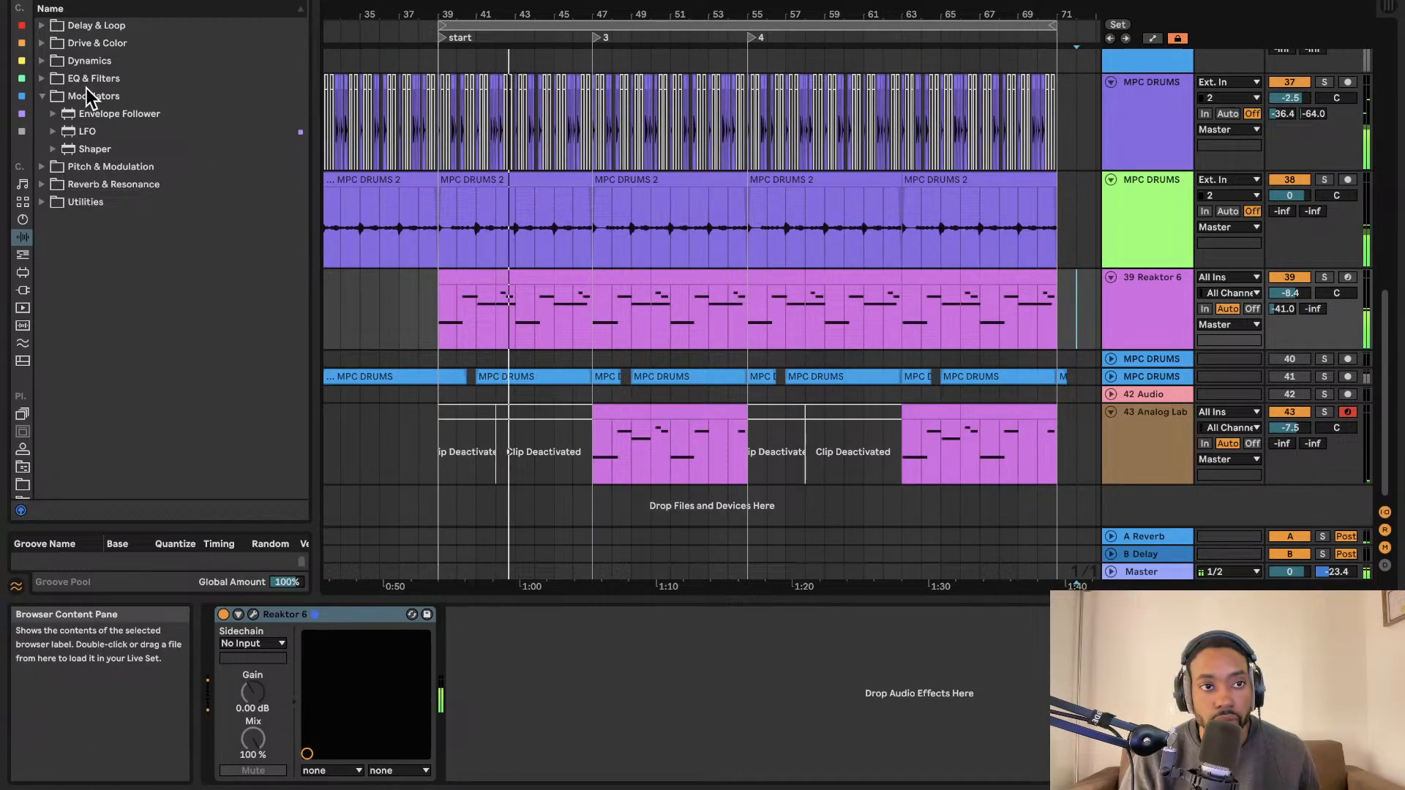
Add a Limiter from the Dynamics effects to the Master track and set its gain to 0.20 dB.
{"action": "left_click", "coordinate": [41, 62]}
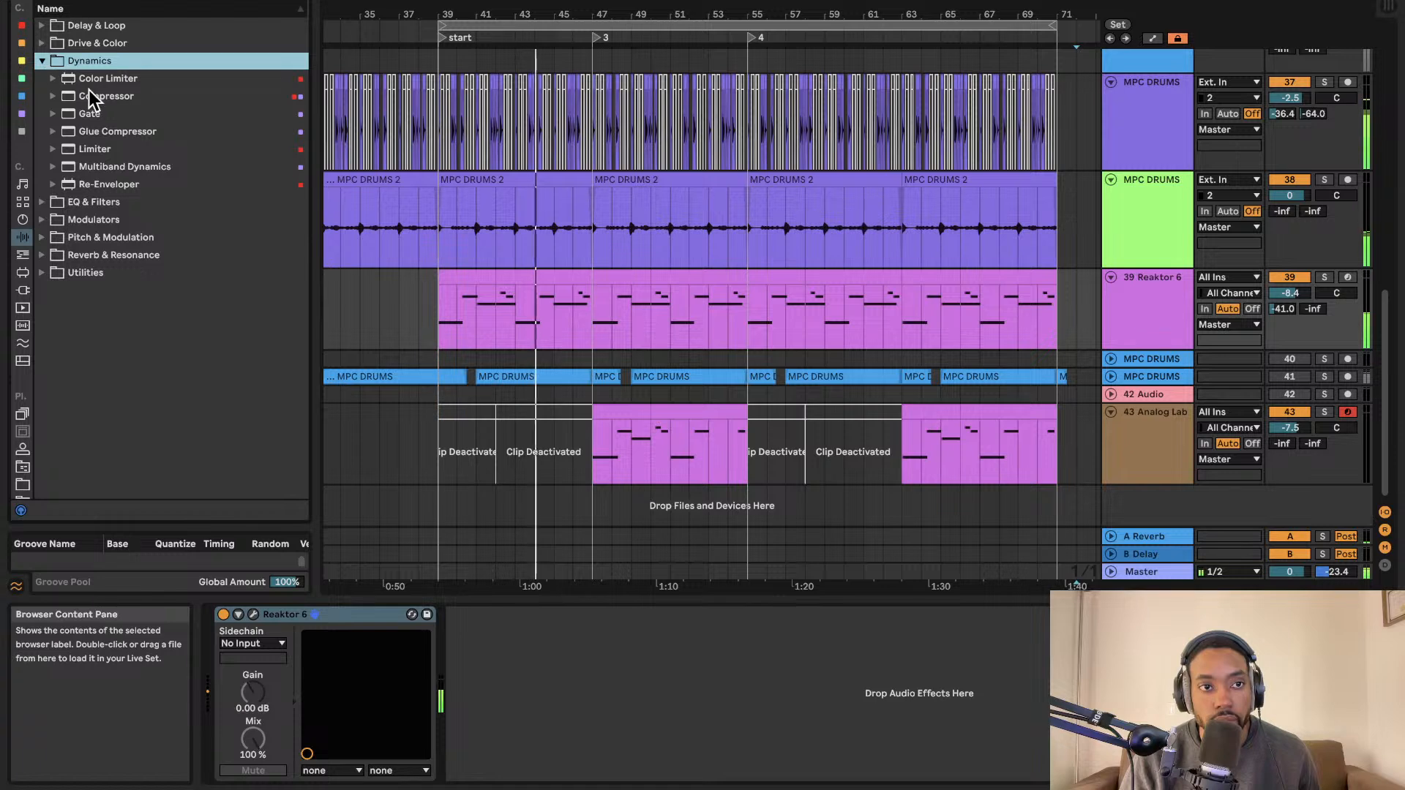
{"action": "left_click", "coordinate": [98, 148]}
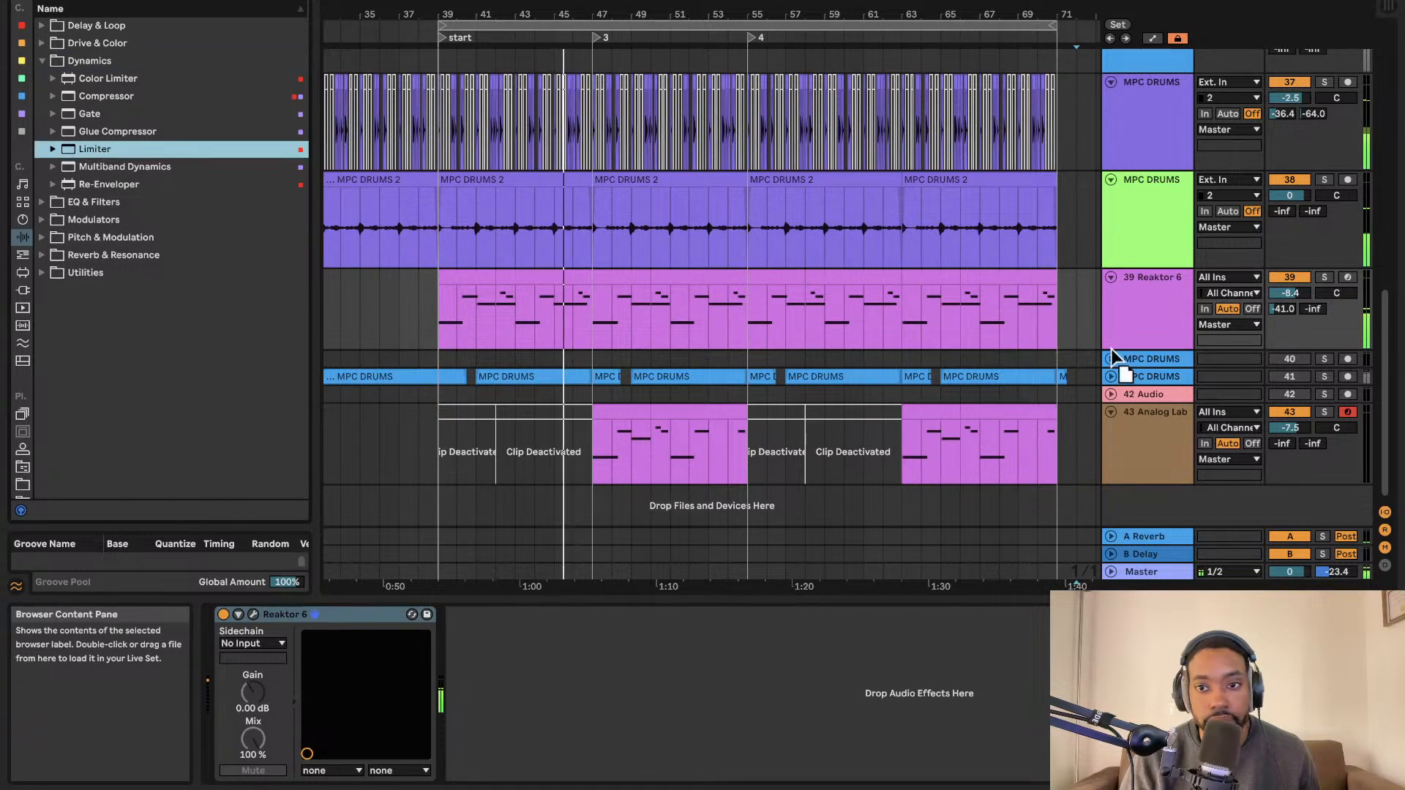
{"action": "left_click", "coordinate": [1141, 571]}
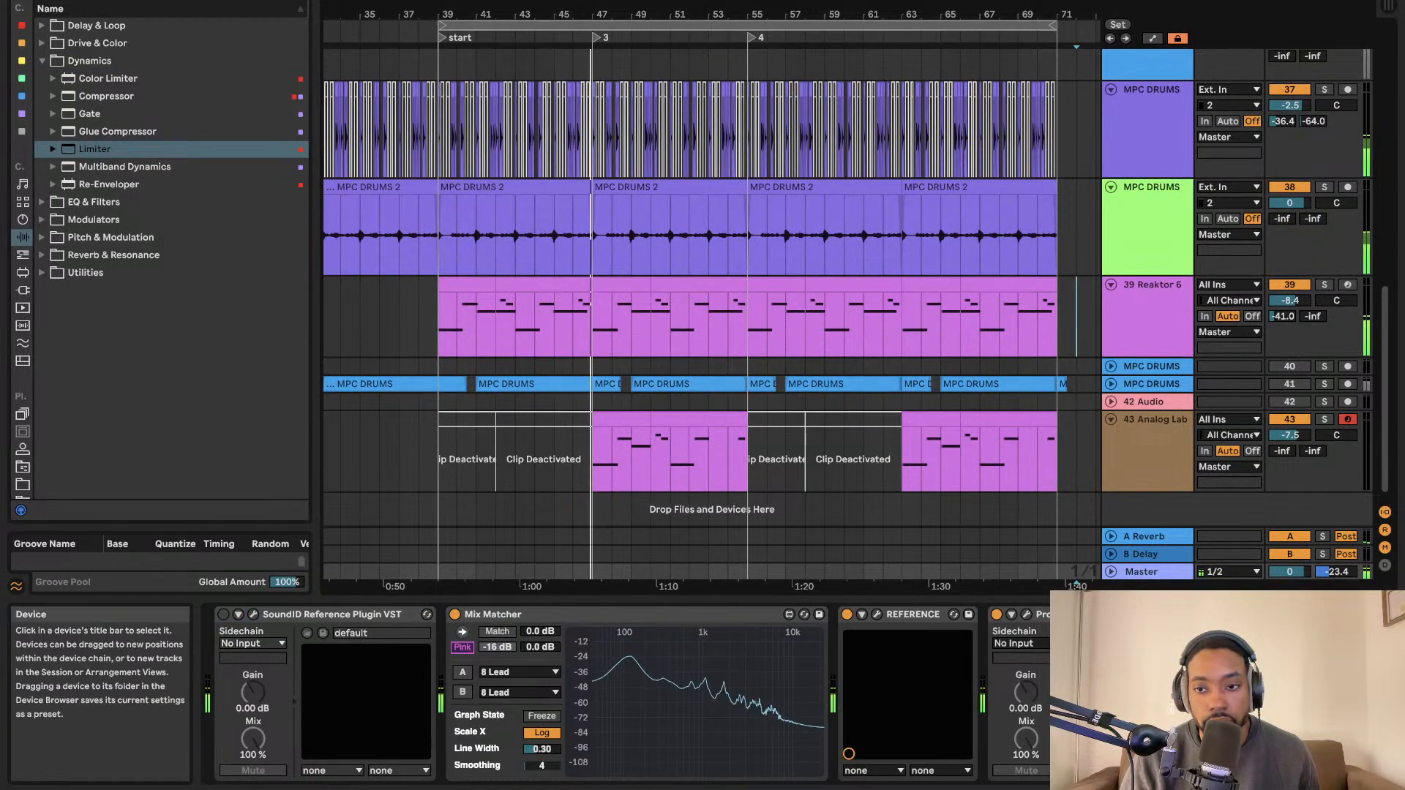
{"action": "key", "text": "Return"}
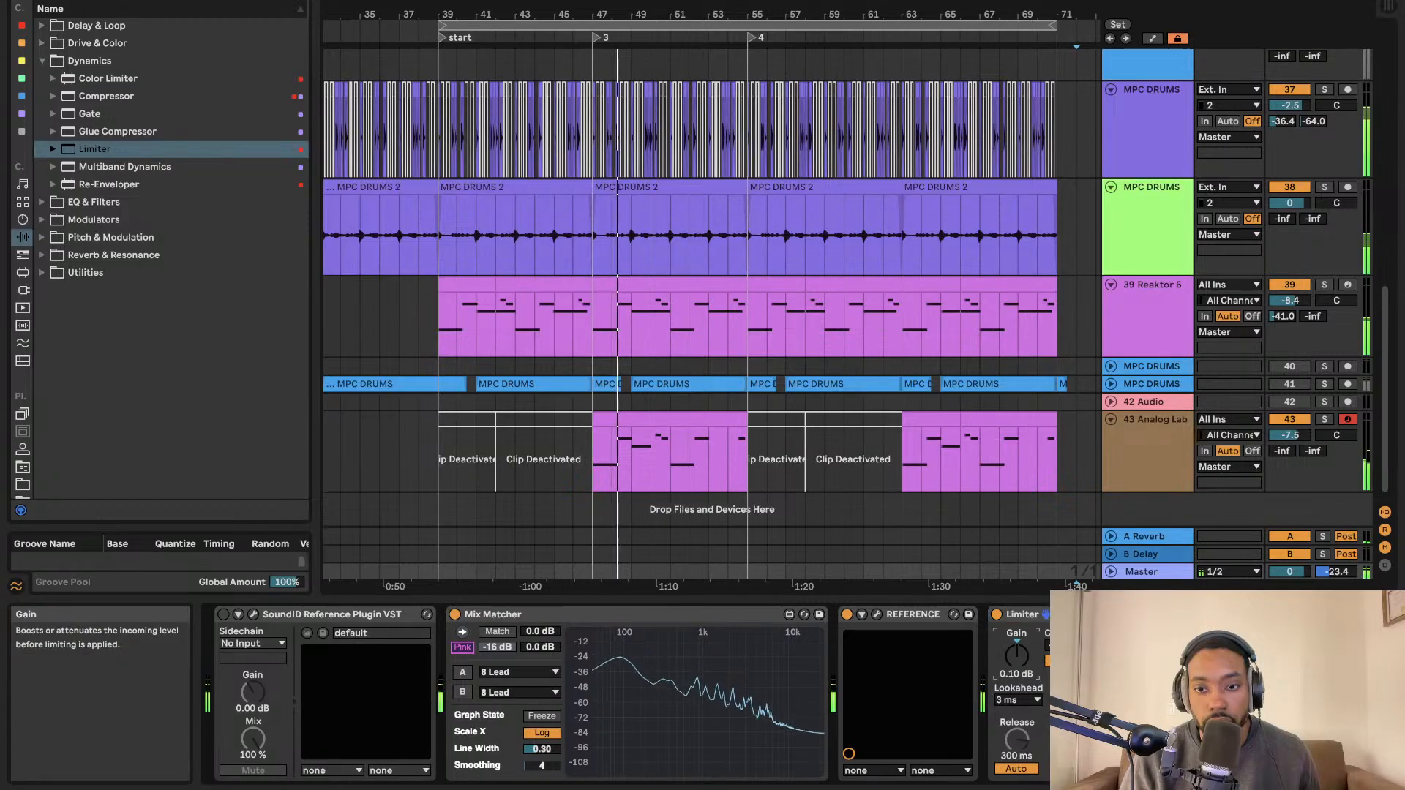
{"action": "scroll", "coordinate": [490, 367], "scroll_direction": "up", "scroll_amount": 1}
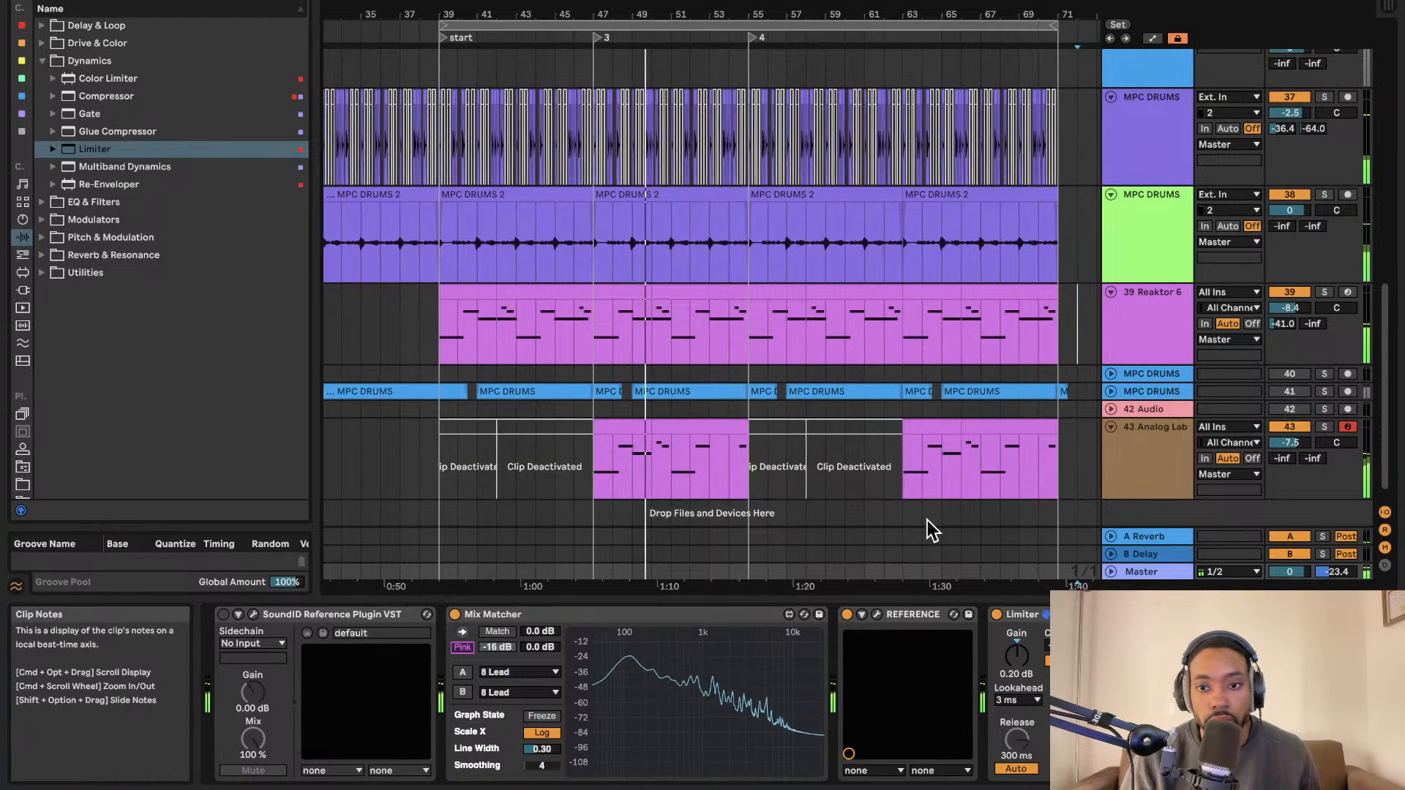
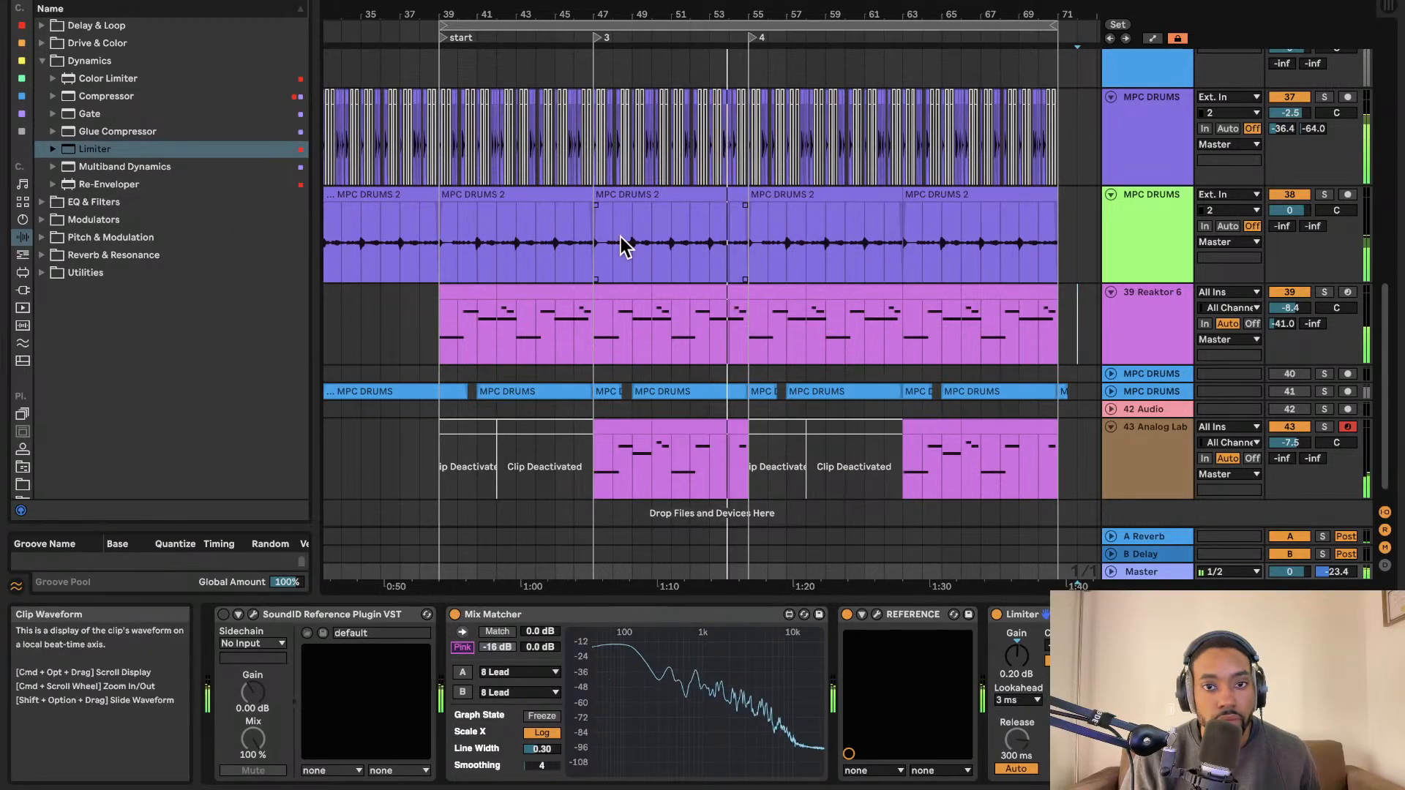
Load Crack Rack Volume 2.adg from the red collection onto a new MIDI track below 43 Analog Lab.
{"action": "scroll", "coordinate": [682, 249], "scroll_direction": "down", "scroll_amount": 2}
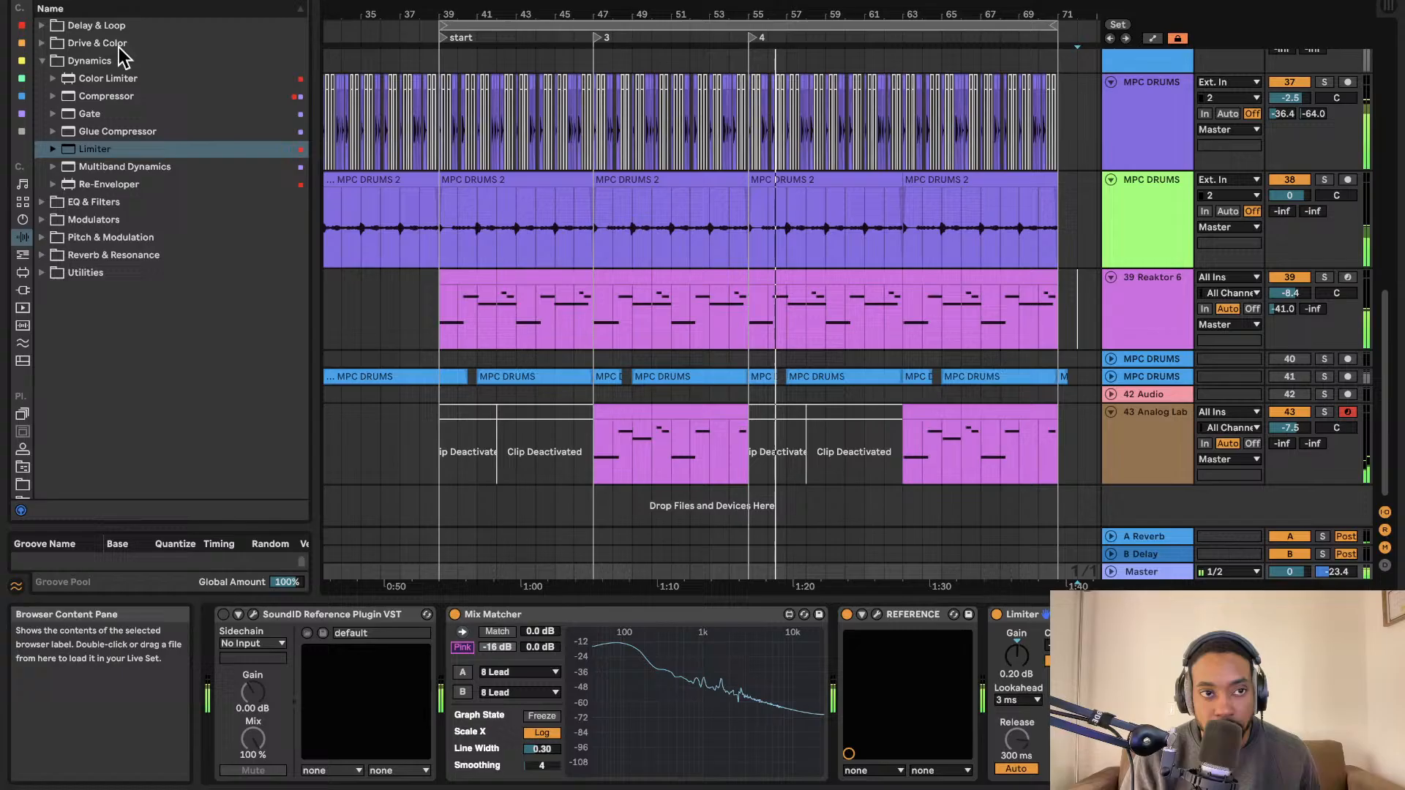
{"action": "left_click", "coordinate": [22, 42]}
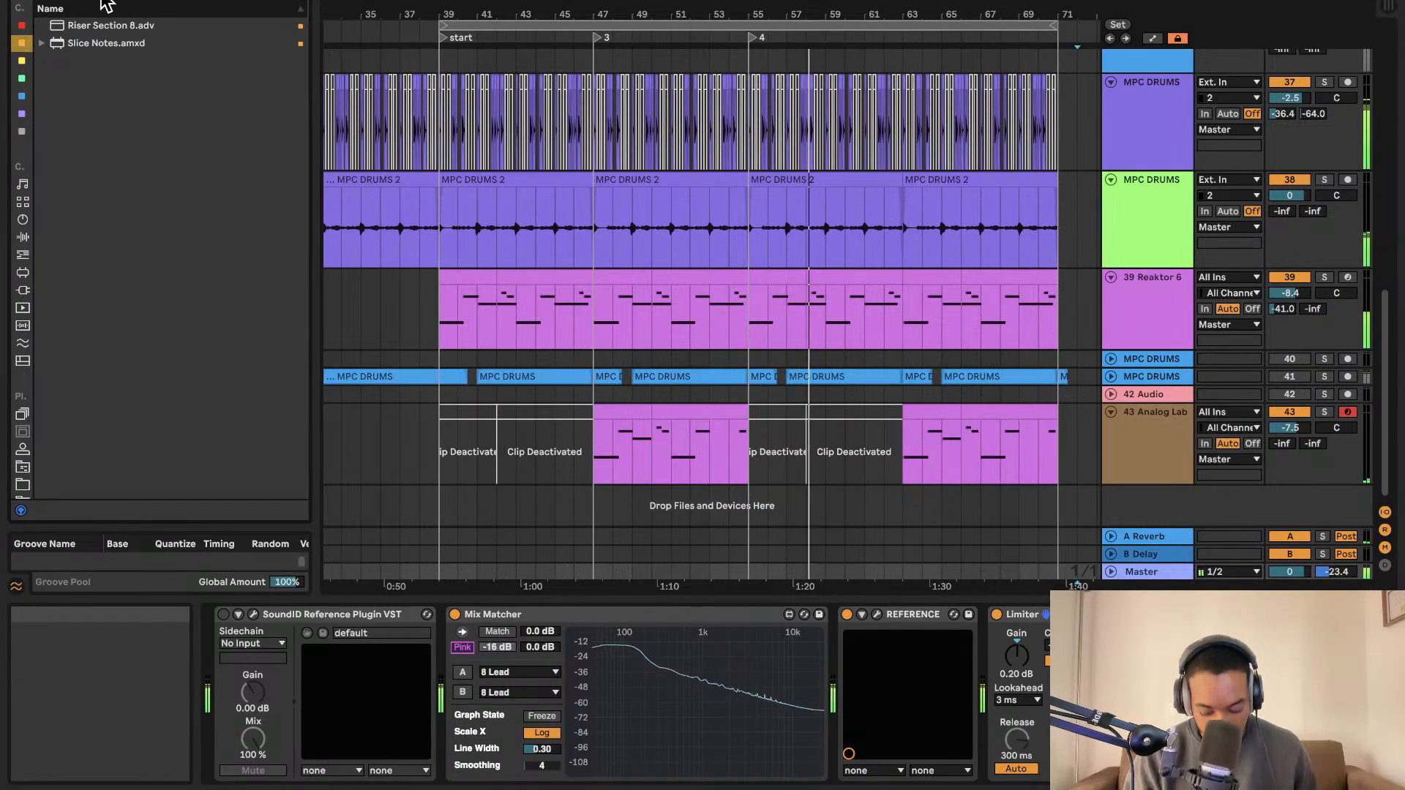
{"action": "left_click", "coordinate": [21, 25]}
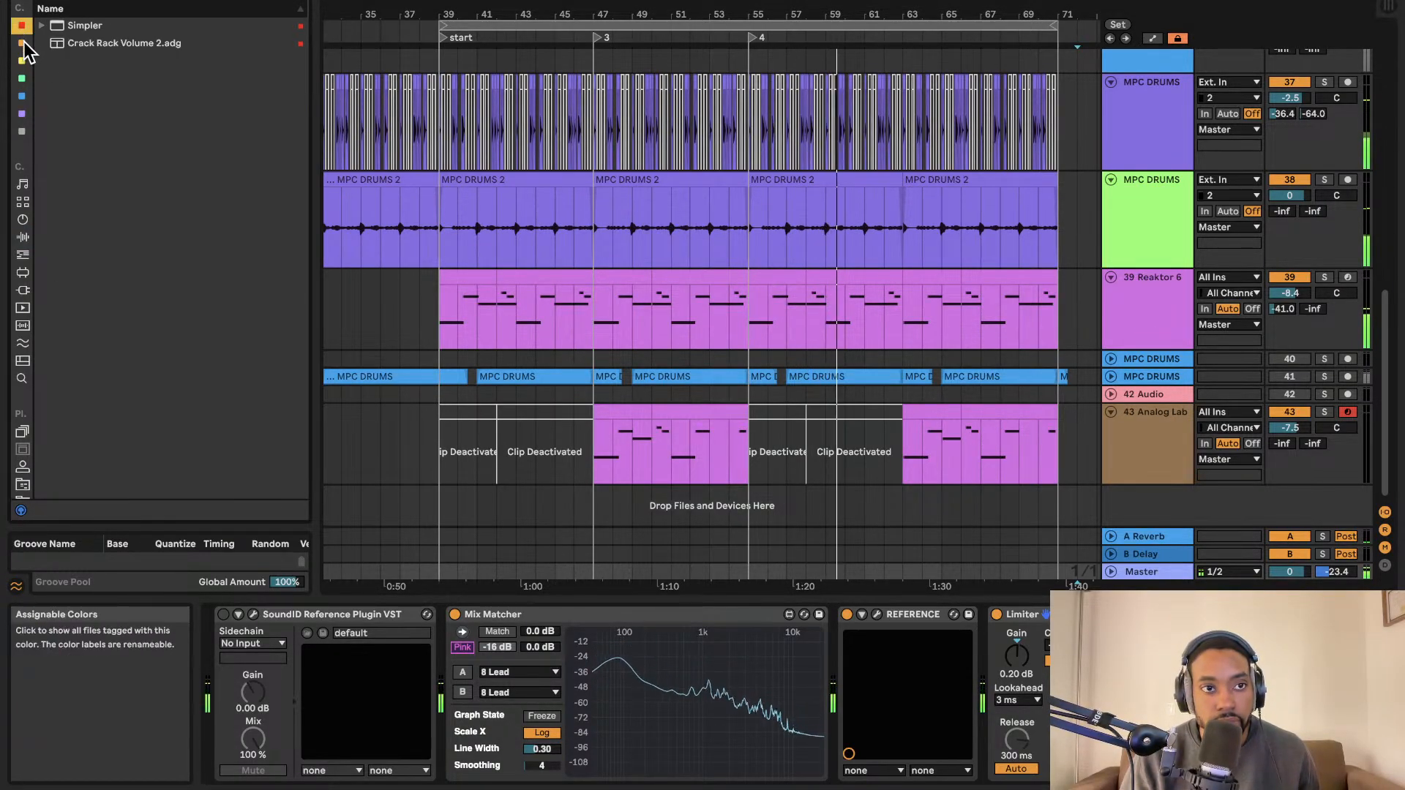
{"action": "left_click", "coordinate": [58, 43]}
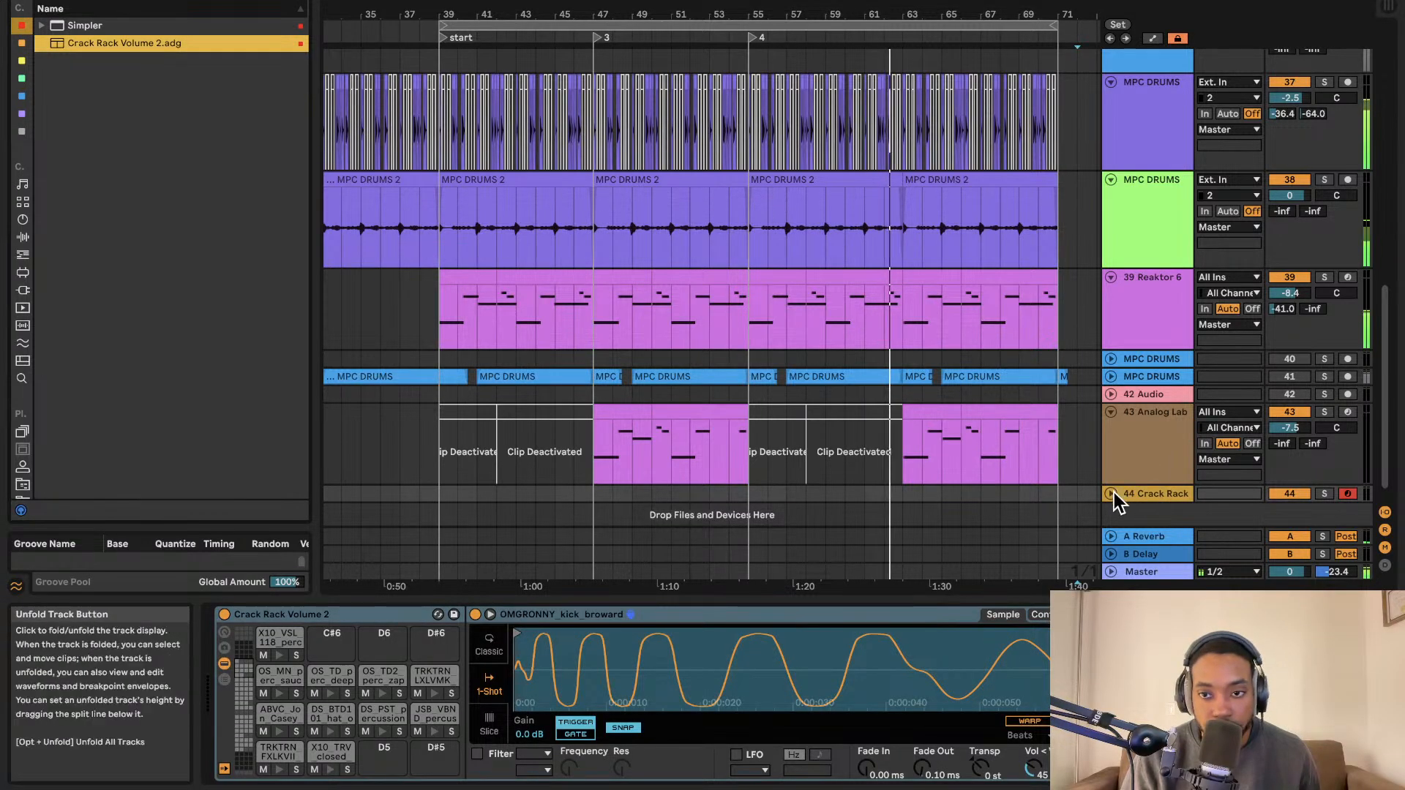
Create an empty MIDI clip on the 44 Crack Rack track at bar 39 and shorten it to end at bar 43.
{"action": "left_click_drag", "start_coordinate": [604, 484], "coordinate": [622, 485]}
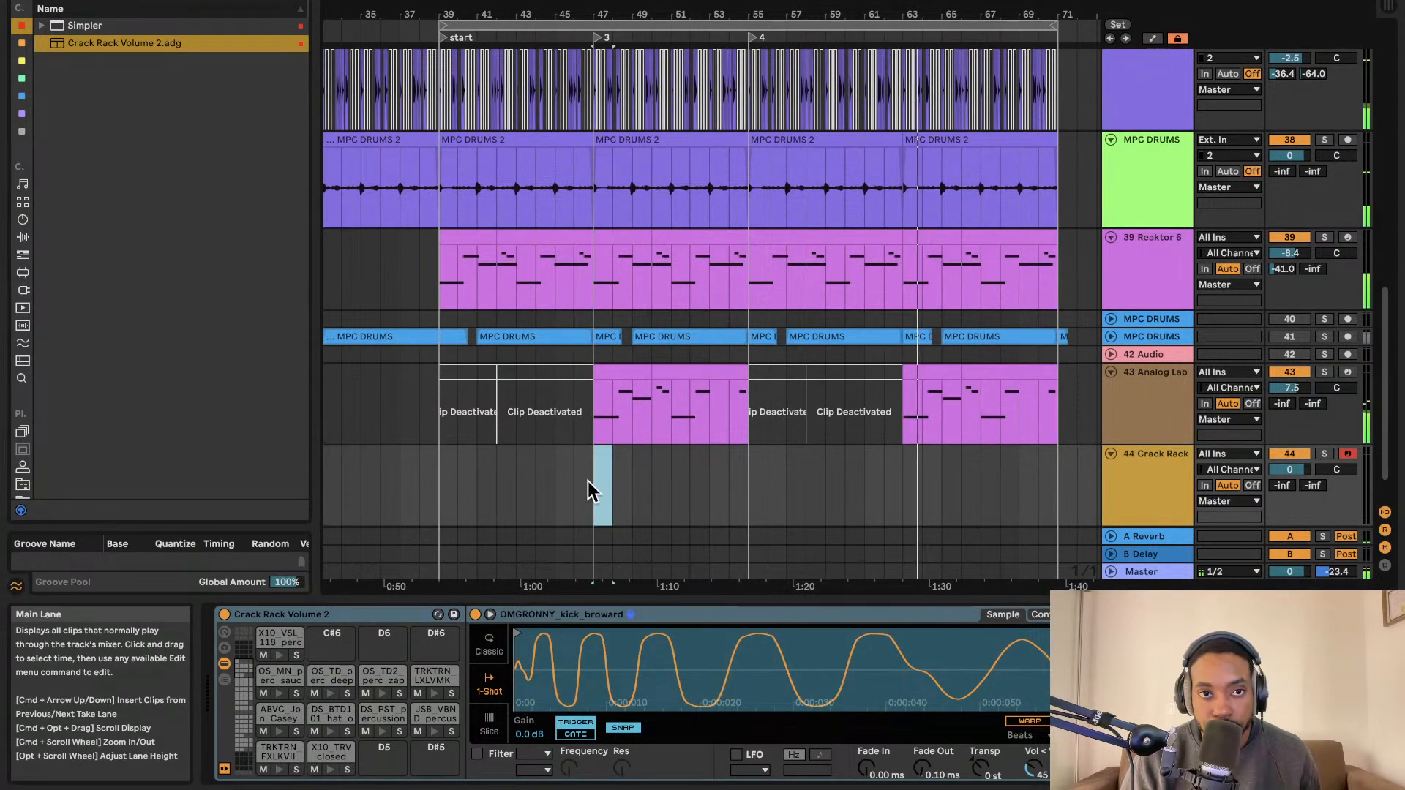
{"action": "left_click_drag", "start_coordinate": [441, 479], "coordinate": [576, 476]}
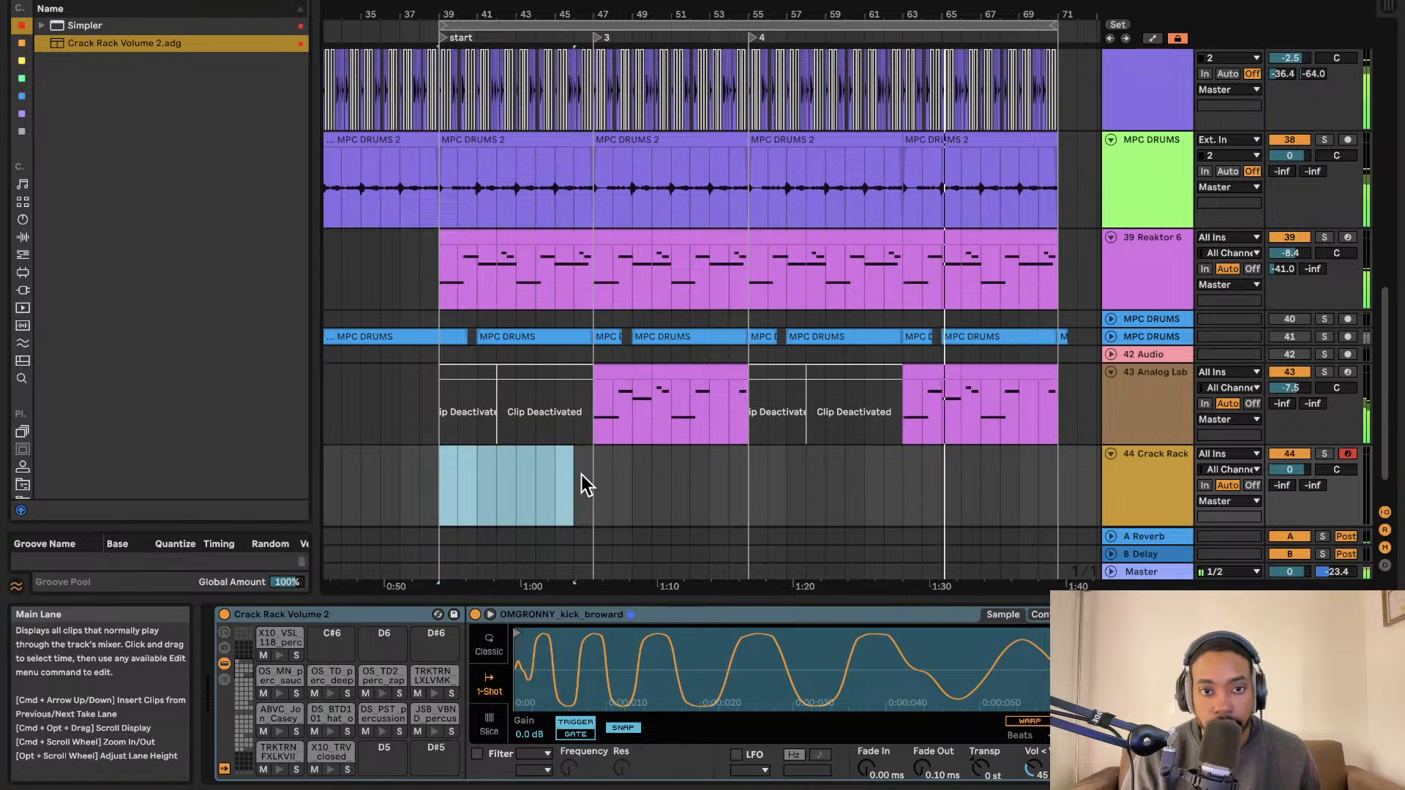
{"action": "key", "text": "super+shift+m"}
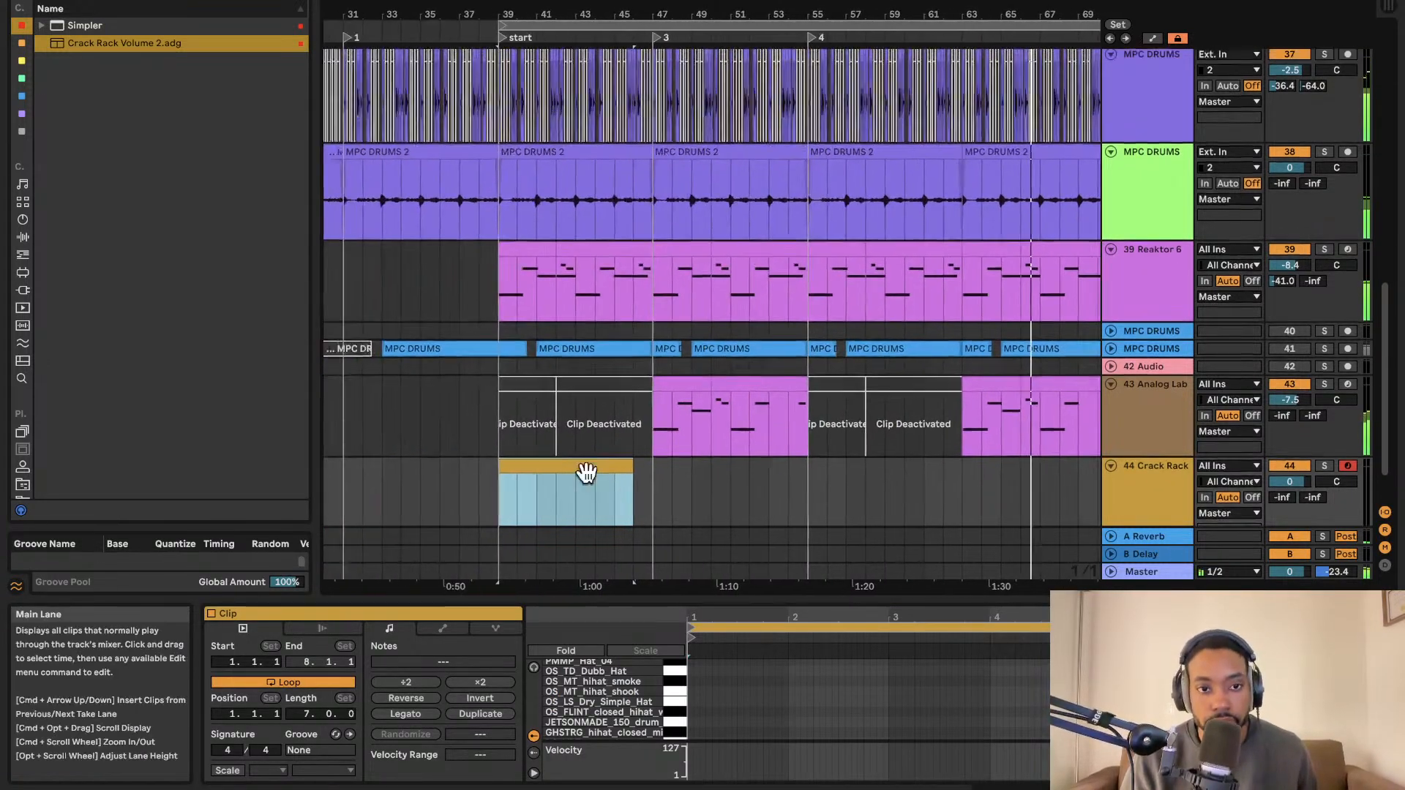
{"action": "left_click_drag", "start_coordinate": [484, 470], "coordinate": [426, 471]}
{"action": "scroll", "coordinate": [385, 471], "scroll_direction": "down", "scroll_amount": 1}
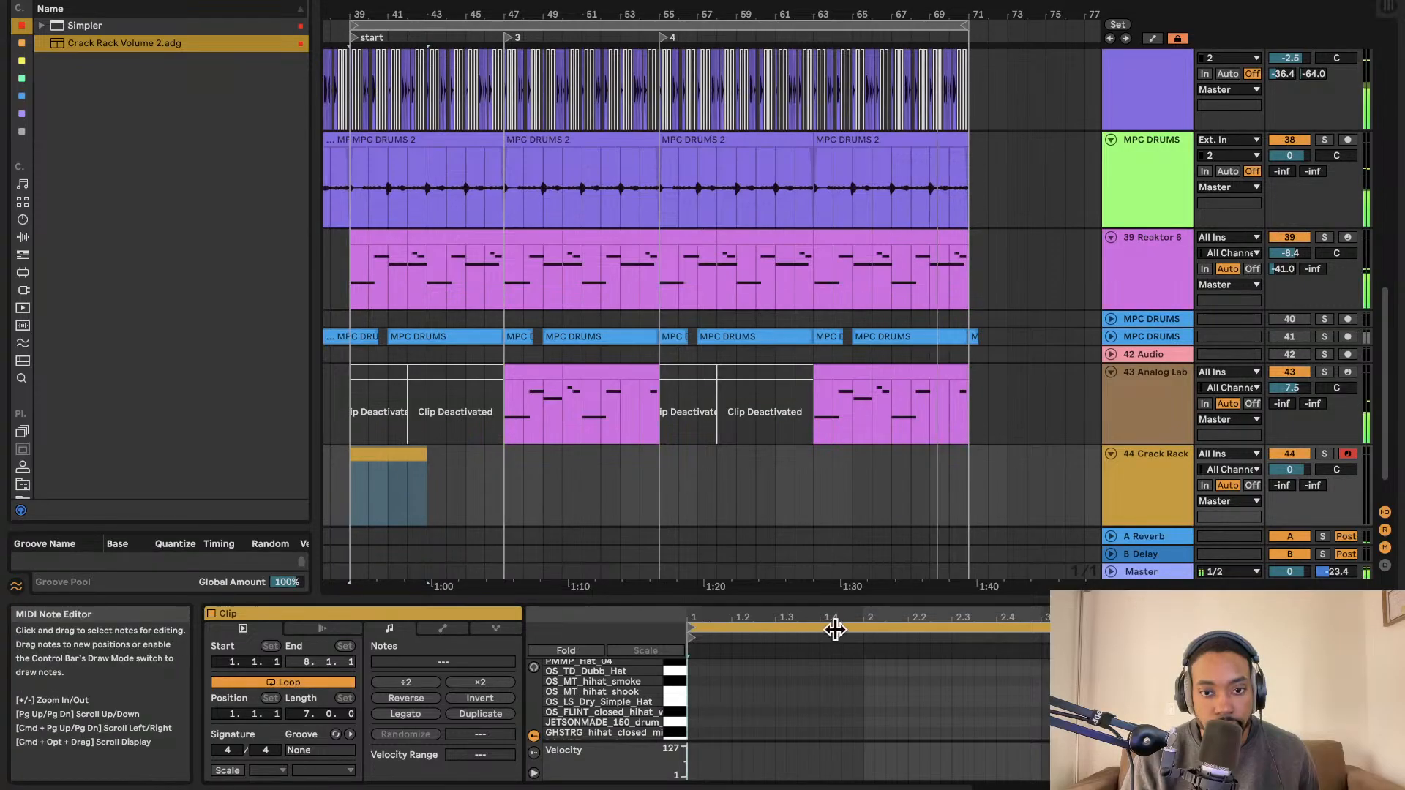
Enlarge the clip's note editor and add an A#3 DS_BTD101 hat note within the first beat of bar 1.
{"action": "left_click_drag", "start_coordinate": [848, 601], "coordinate": [856, 436]}
{"action": "key", "text": "space"}
{"action": "key", "text": "space"}
{"action": "double_click", "coordinate": [575, 598]}
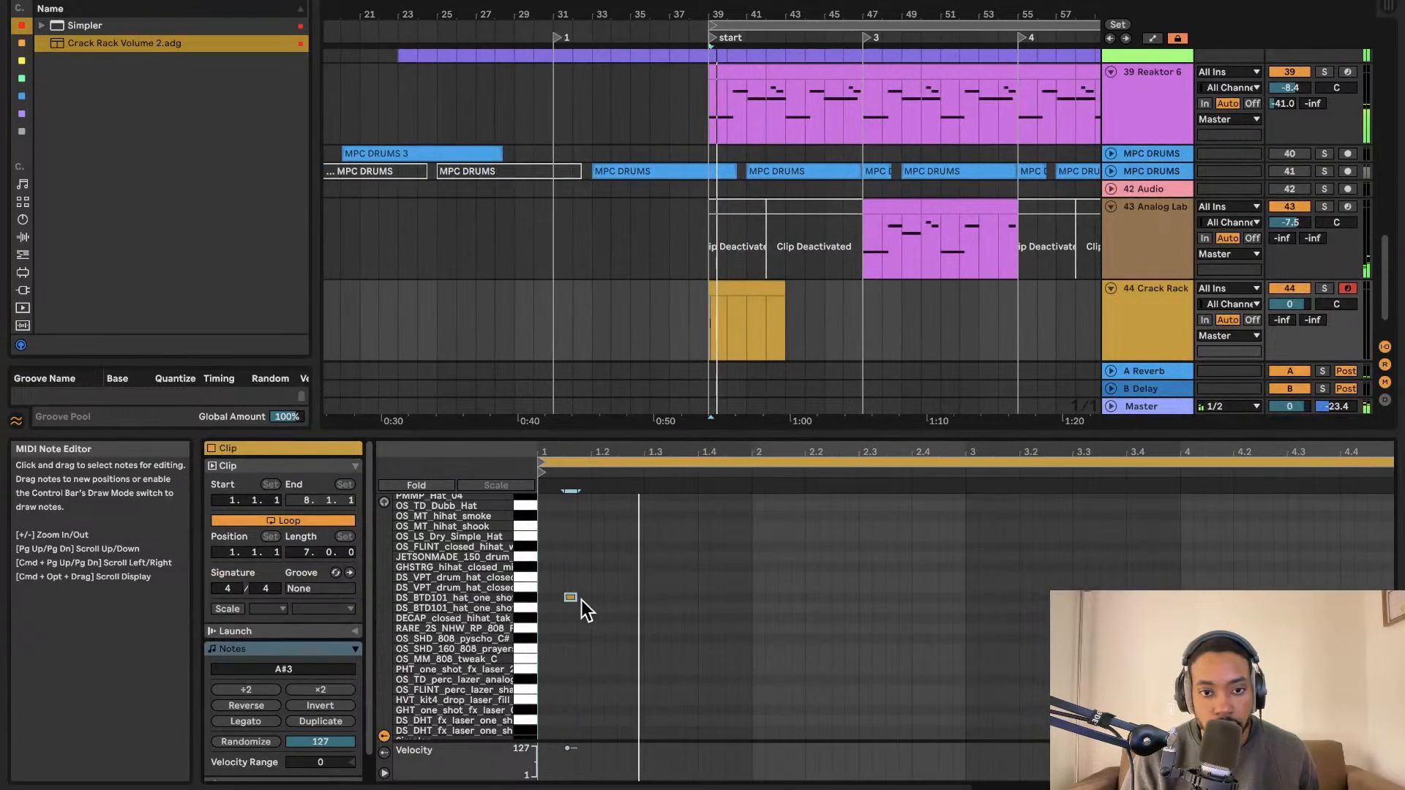
Lower the 44 Crack Rack track volume to -14.2 dB while playing the section from bar 39.
{"action": "key", "text": "space"}
{"action": "key", "text": "space"}
{"action": "key", "text": "space"}
{"action": "left_click_drag", "start_coordinate": [1289, 305], "coordinate": [1289, 331]}
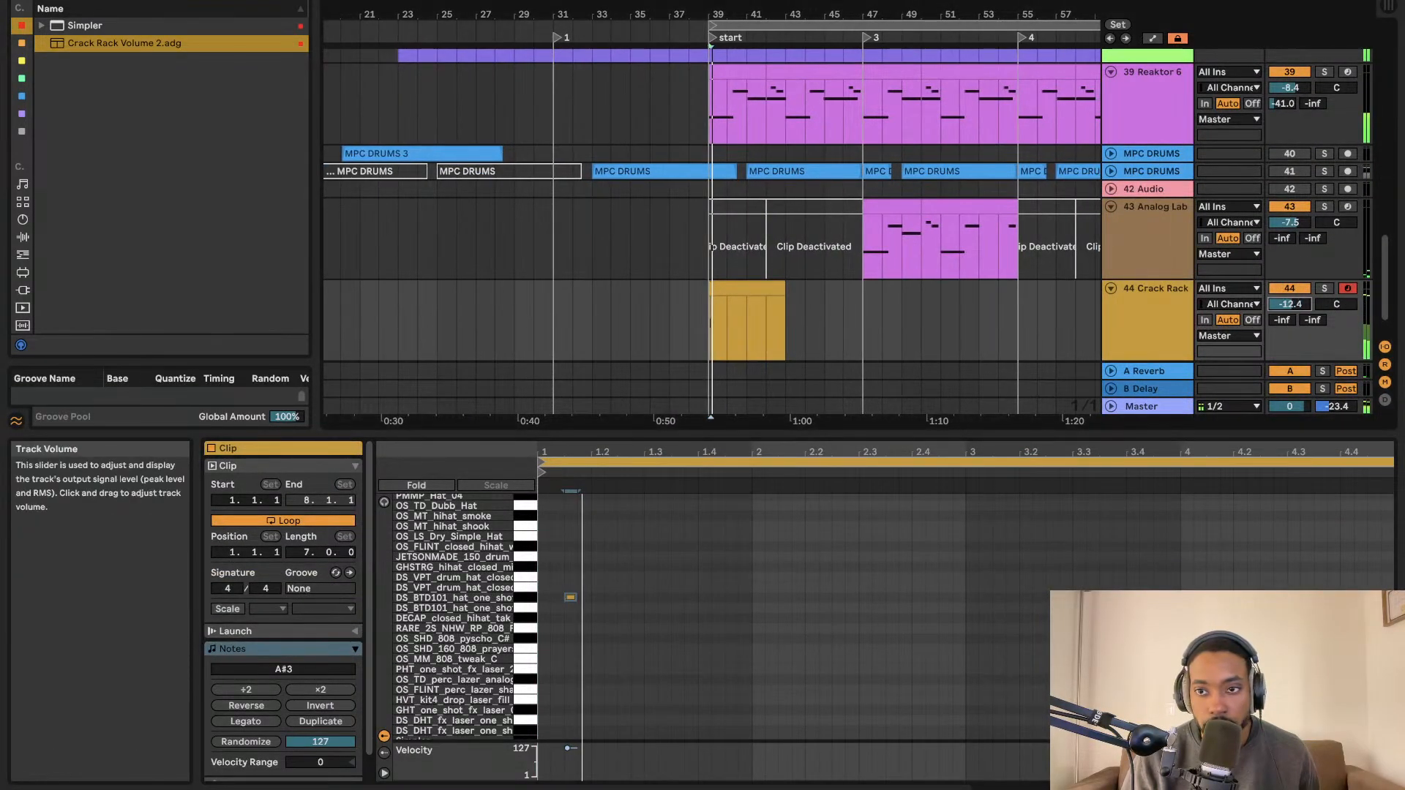
{"action": "key", "text": "space"}
Move the A#3 hat note to 1.3 and add two more hat notes within beat 1.4.
{"action": "left_click_drag", "start_coordinate": [571, 597], "coordinate": [661, 603]}
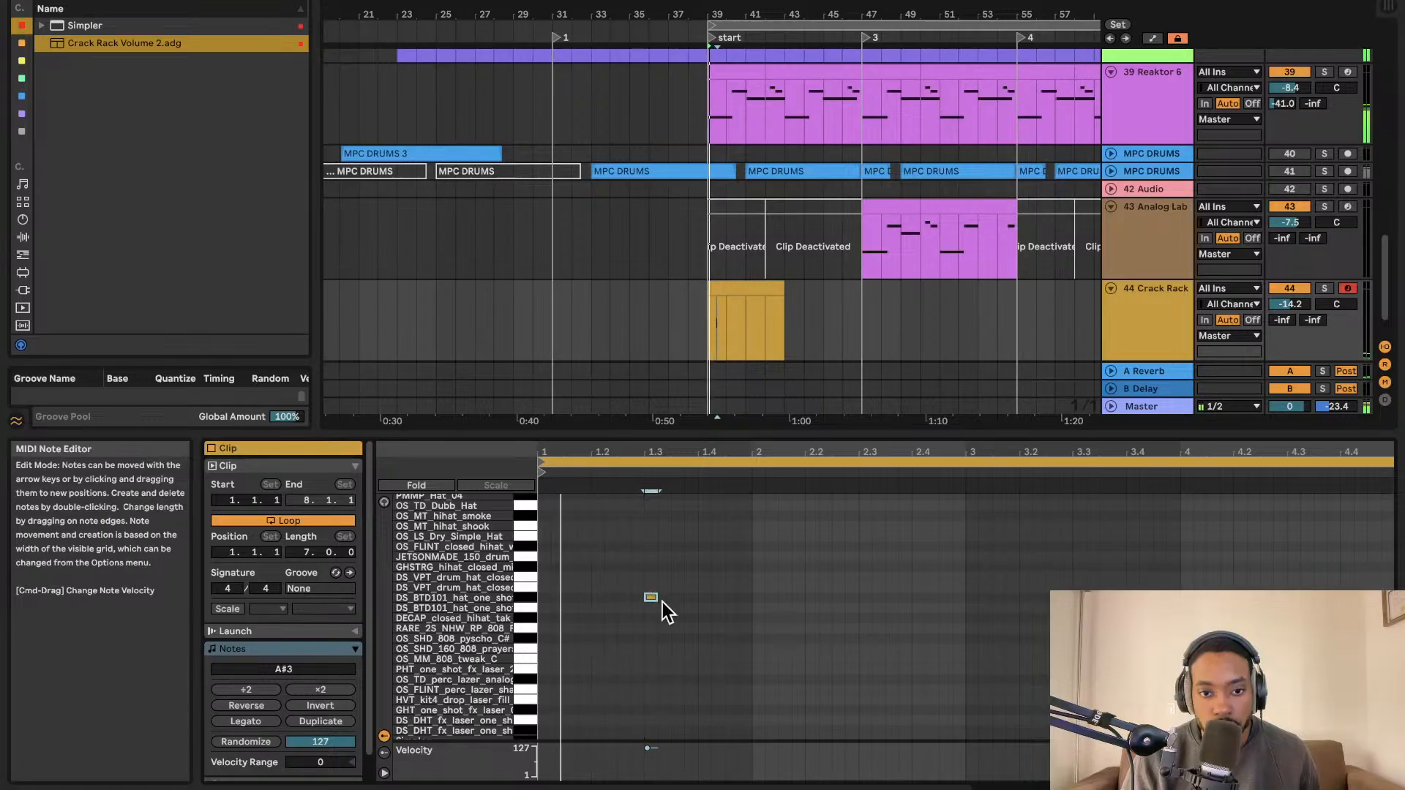
{"action": "double_click", "coordinate": [743, 597]}
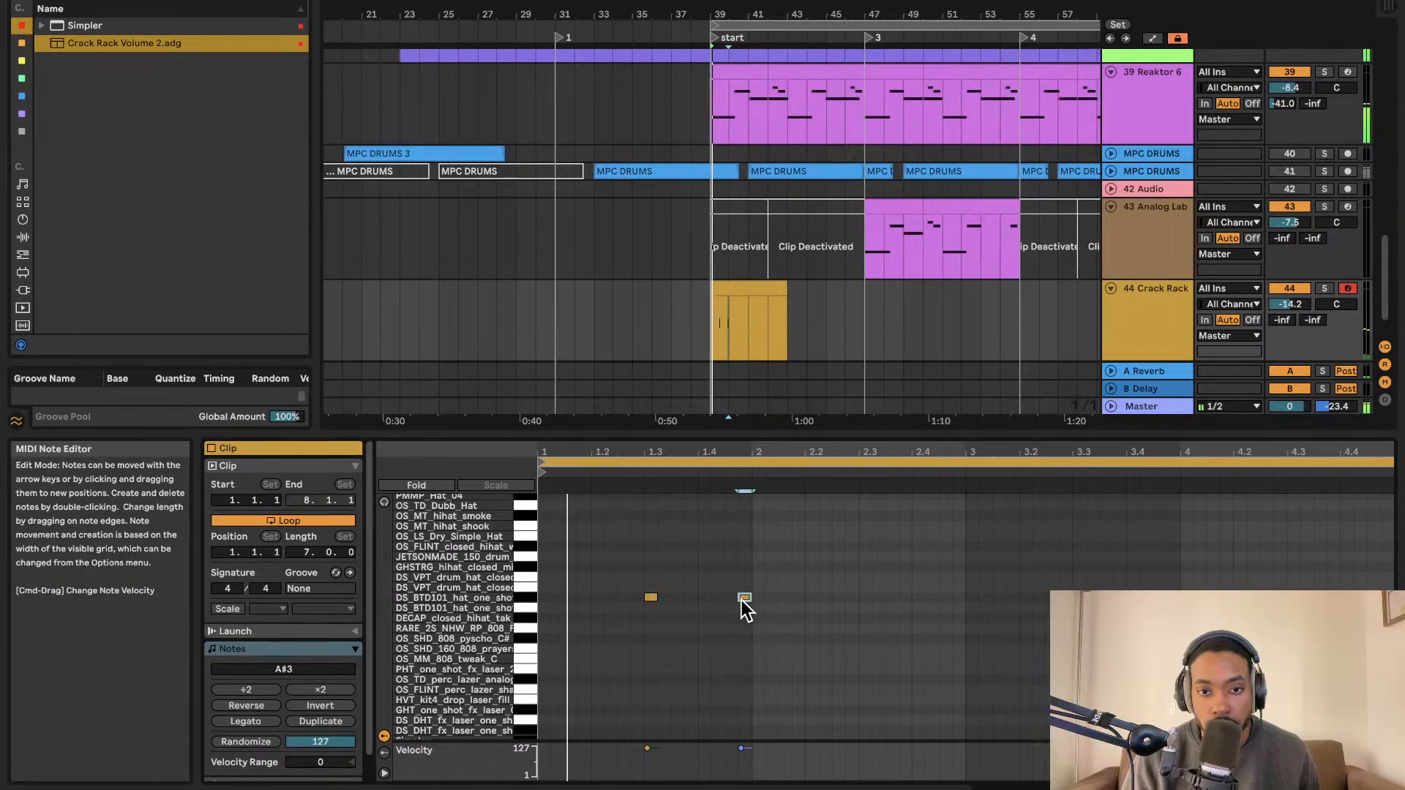
{"action": "double_click", "coordinate": [717, 597]}
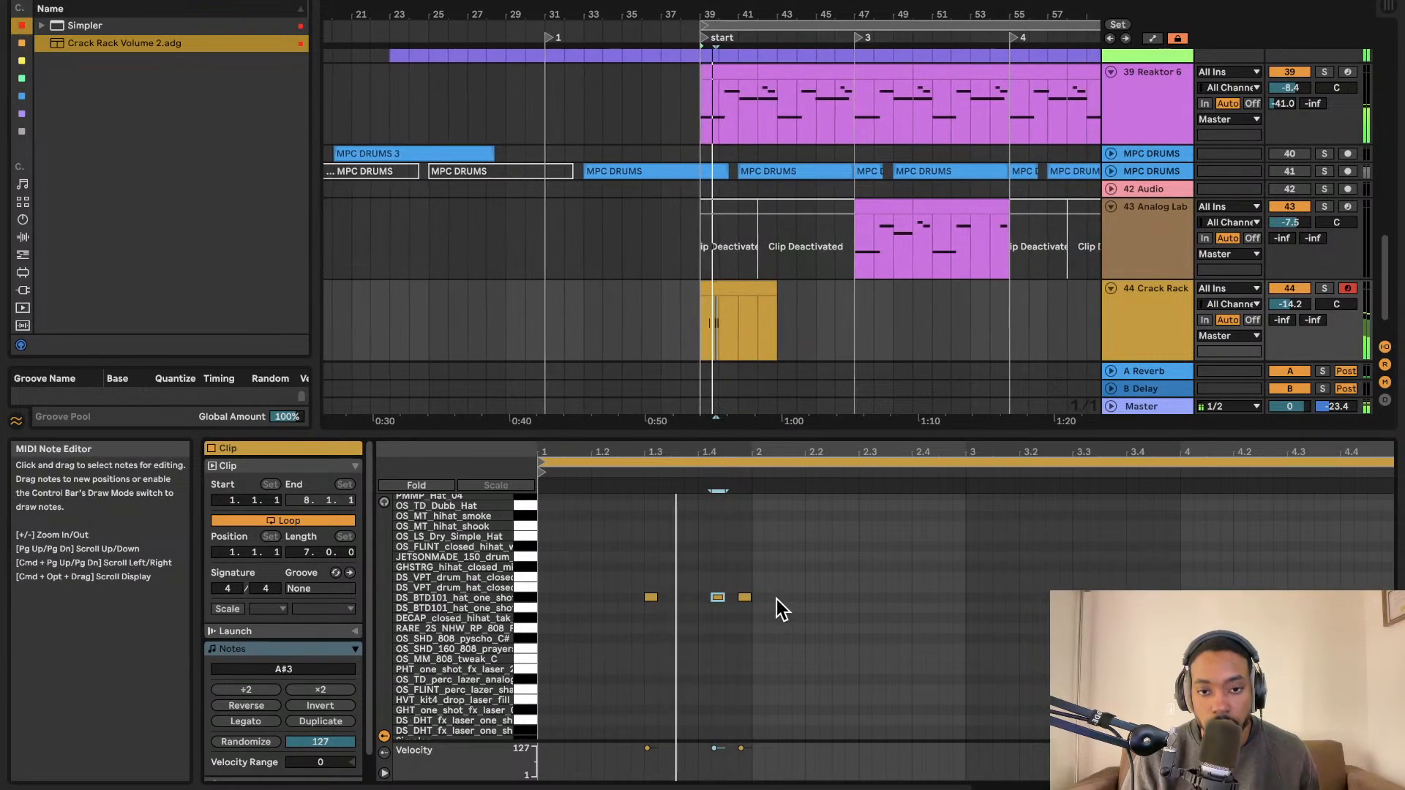
Reposition the two newer hat notes, one halfway through beat 1.4 and the other at 2.2.
{"action": "left_click", "coordinate": [744, 598]}
{"action": "left_click_drag", "start_coordinate": [778, 596], "coordinate": [746, 597]}
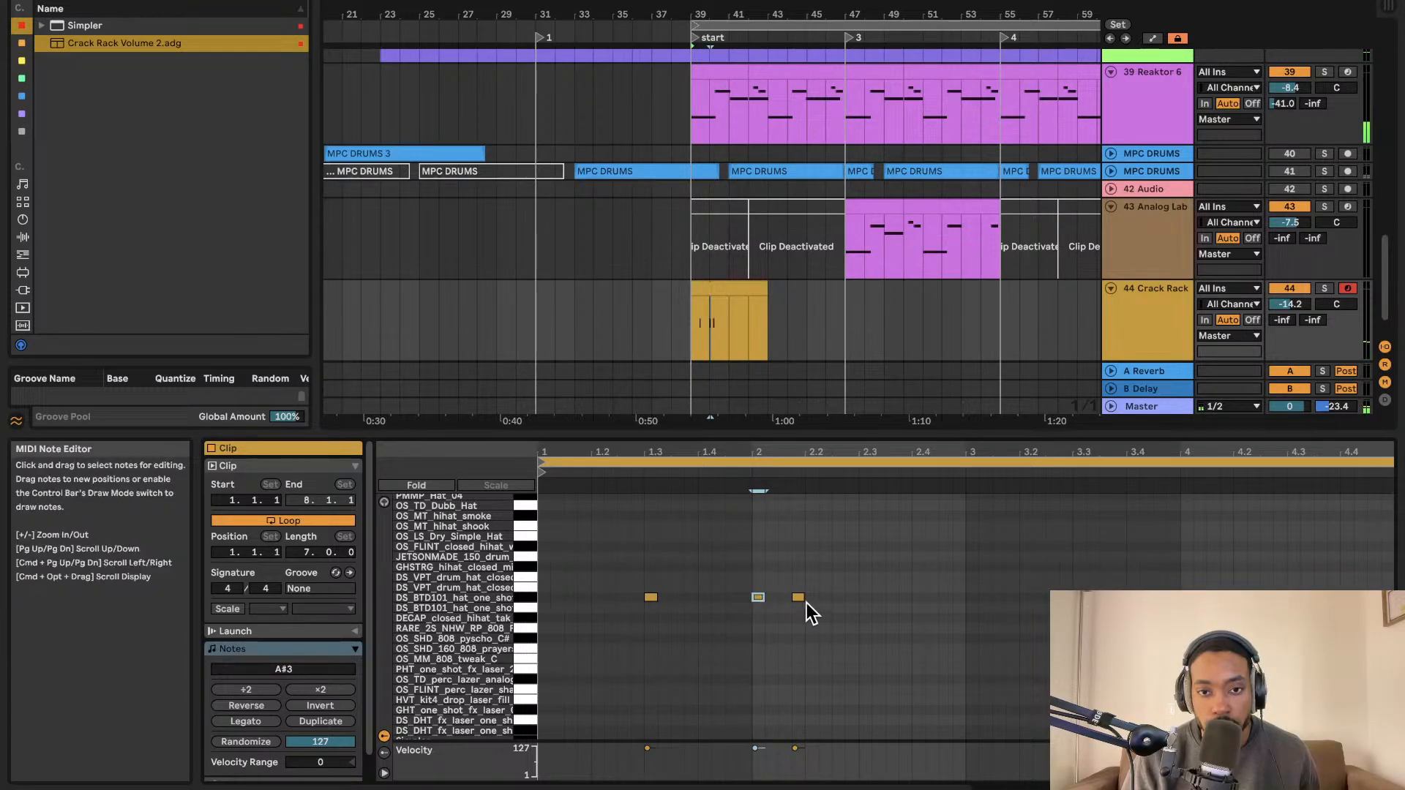
{"action": "left_click_drag", "start_coordinate": [798, 598], "coordinate": [812, 598]}
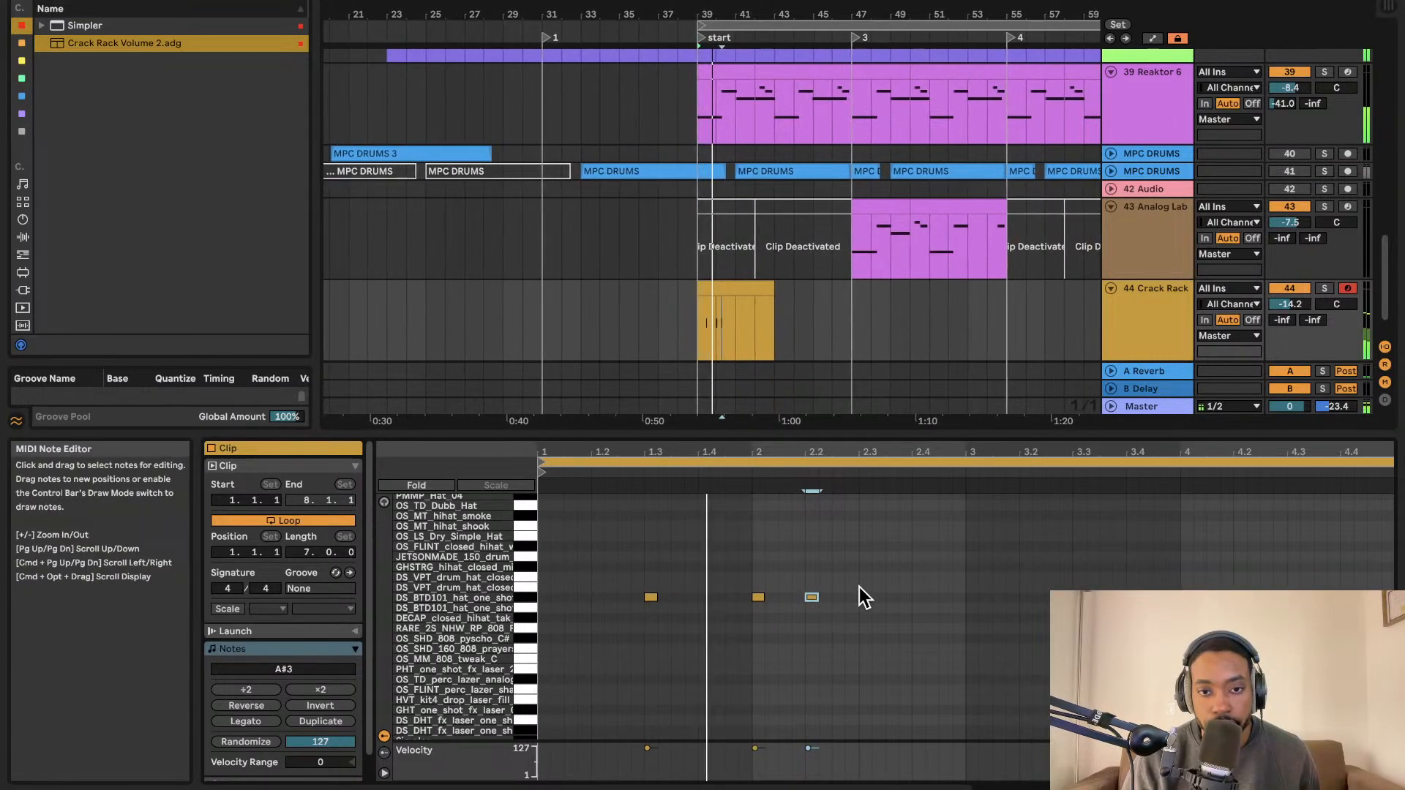
{"action": "left_click", "coordinate": [758, 597]}
{"action": "left_click_drag", "start_coordinate": [758, 598], "coordinate": [730, 597]}
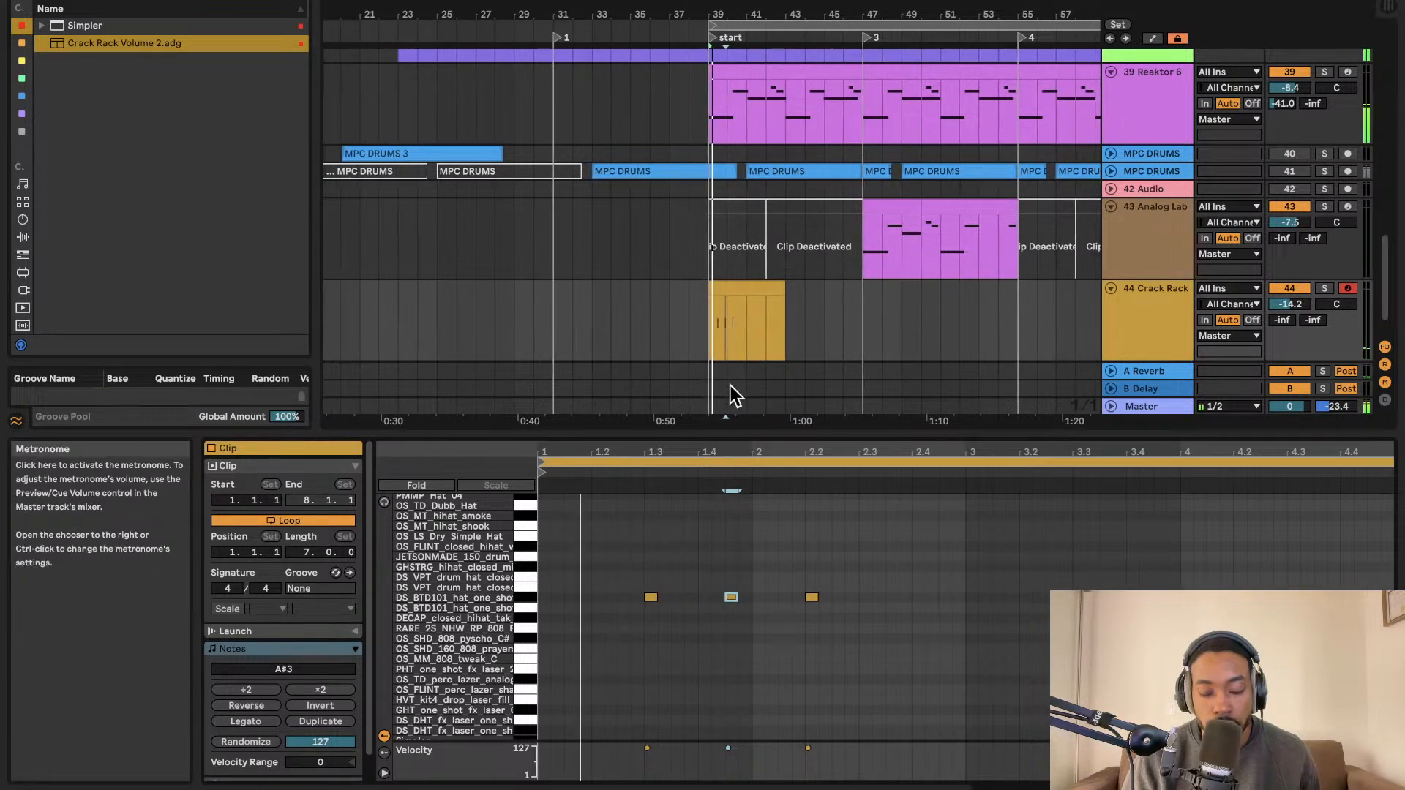
Move the third hat note to halfway between 2 and 2.2, and place a fourth A#3 hat note at 2.3.
{"action": "left_click", "coordinate": [810, 598]}
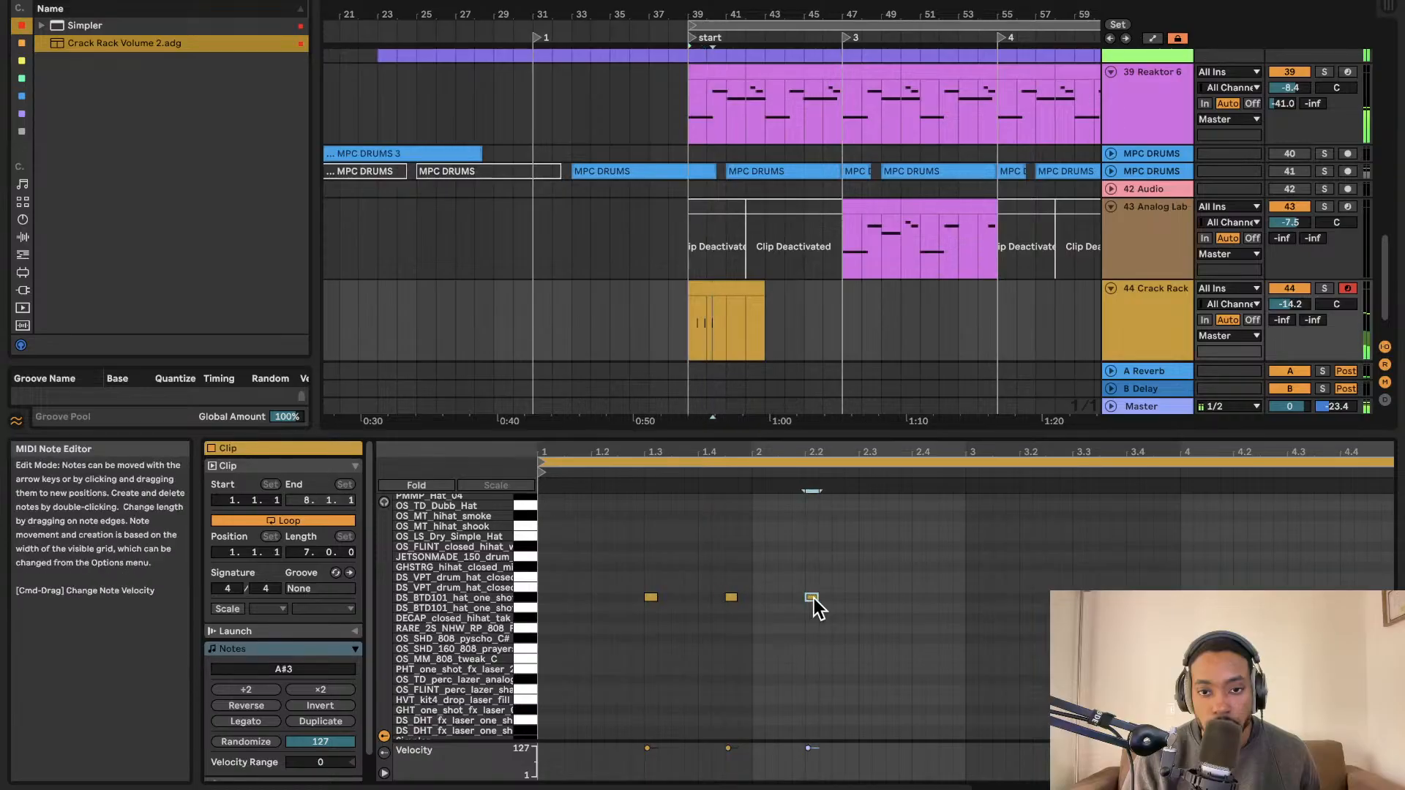
{"action": "double_click", "coordinate": [804, 598]}
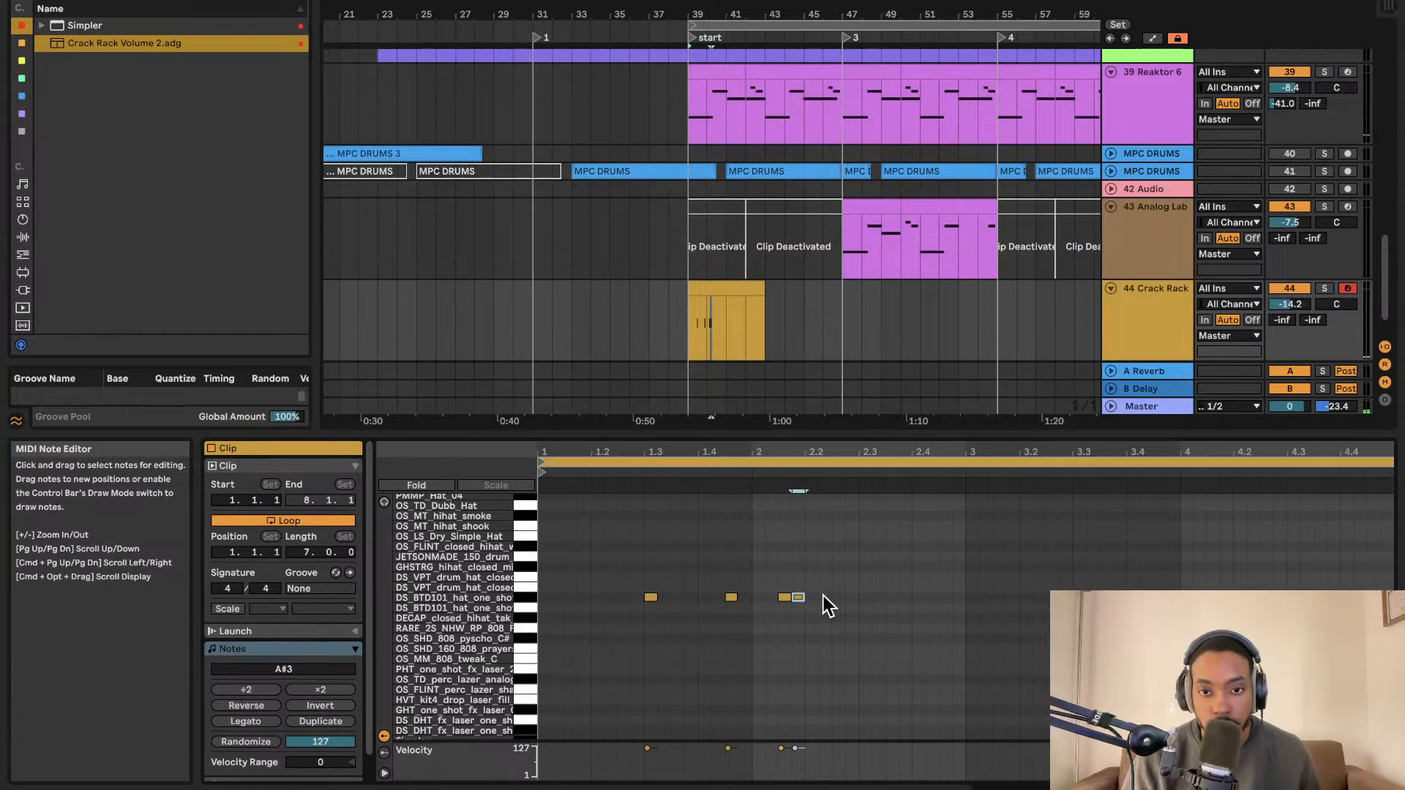
{"action": "left_click_drag", "start_coordinate": [802, 596], "coordinate": [827, 597]}
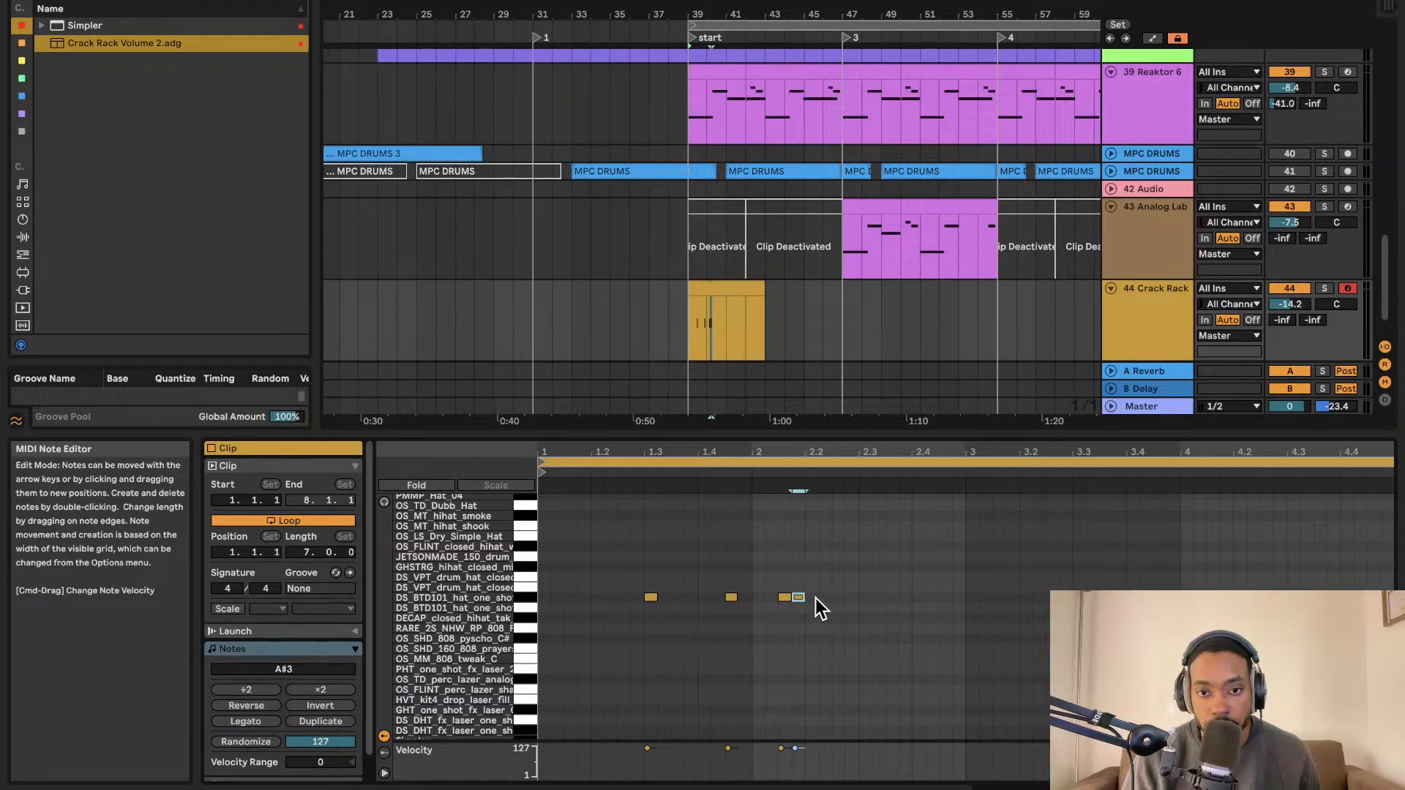
{"action": "key", "text": "space"}
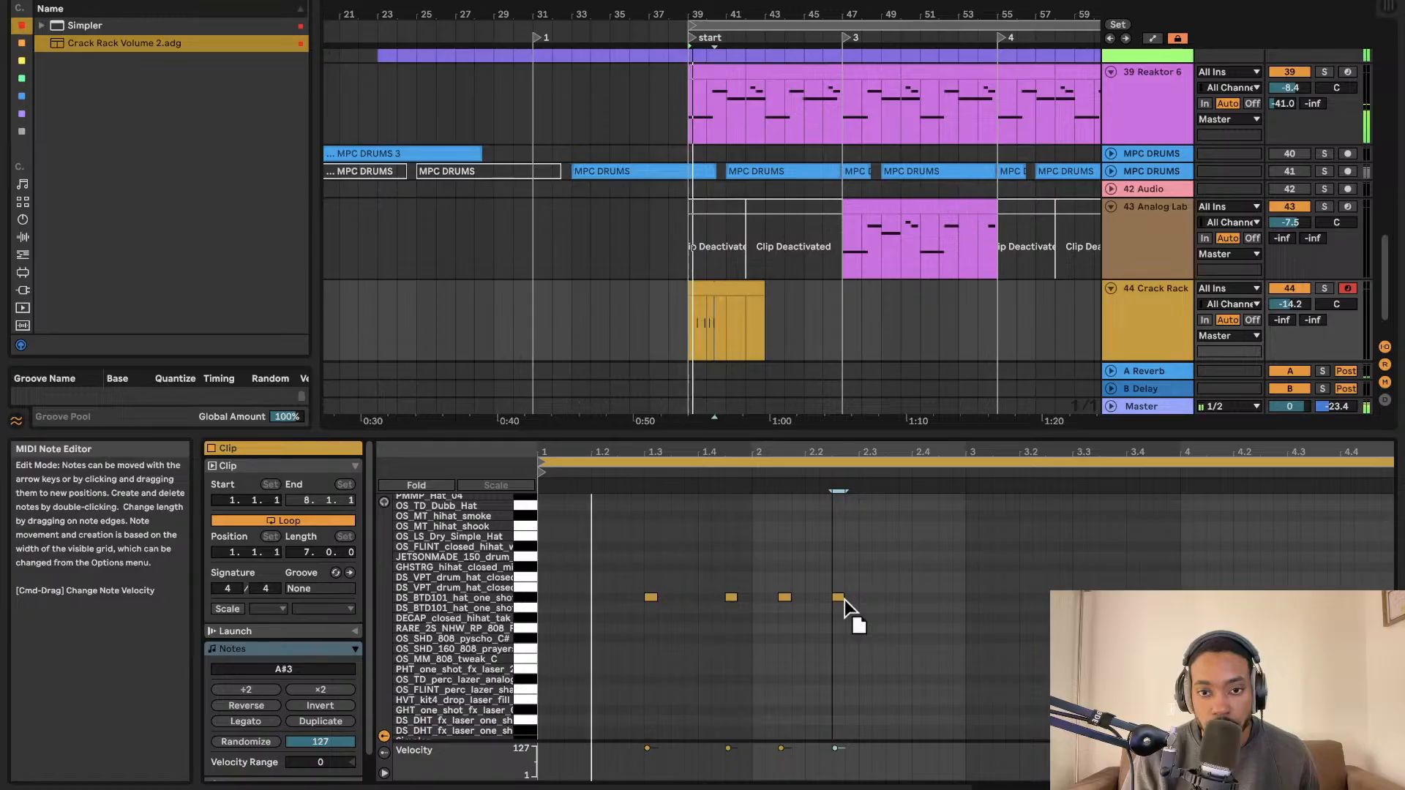
{"action": "left_click_drag", "start_coordinate": [844, 600], "coordinate": [864, 602]}
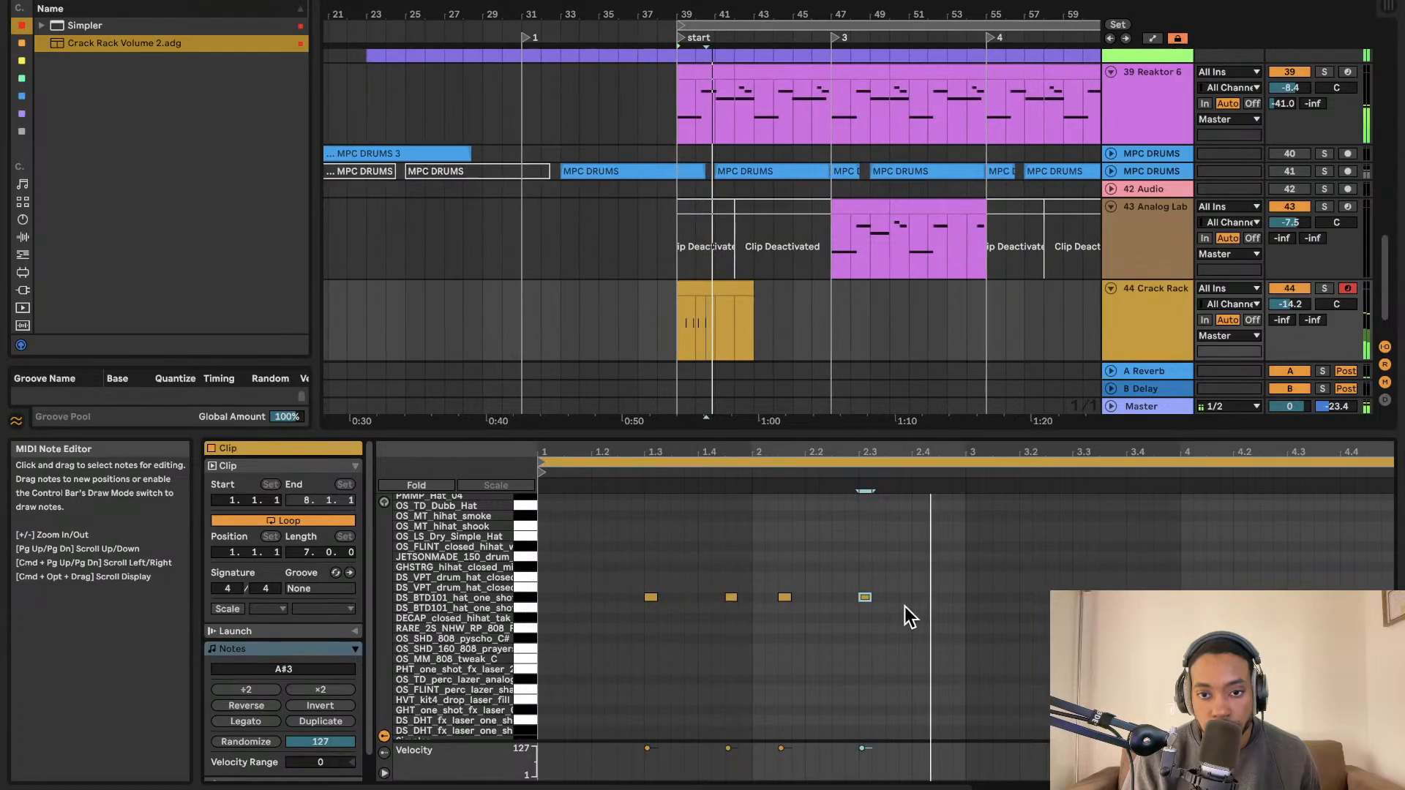
Duplicate the two-bar hat pattern into bars 3 and 4 of the Crack Rack clip.
{"action": "left_click_drag", "start_coordinate": [949, 598], "coordinate": [536, 594]}
{"action": "key", "text": "super+d"}
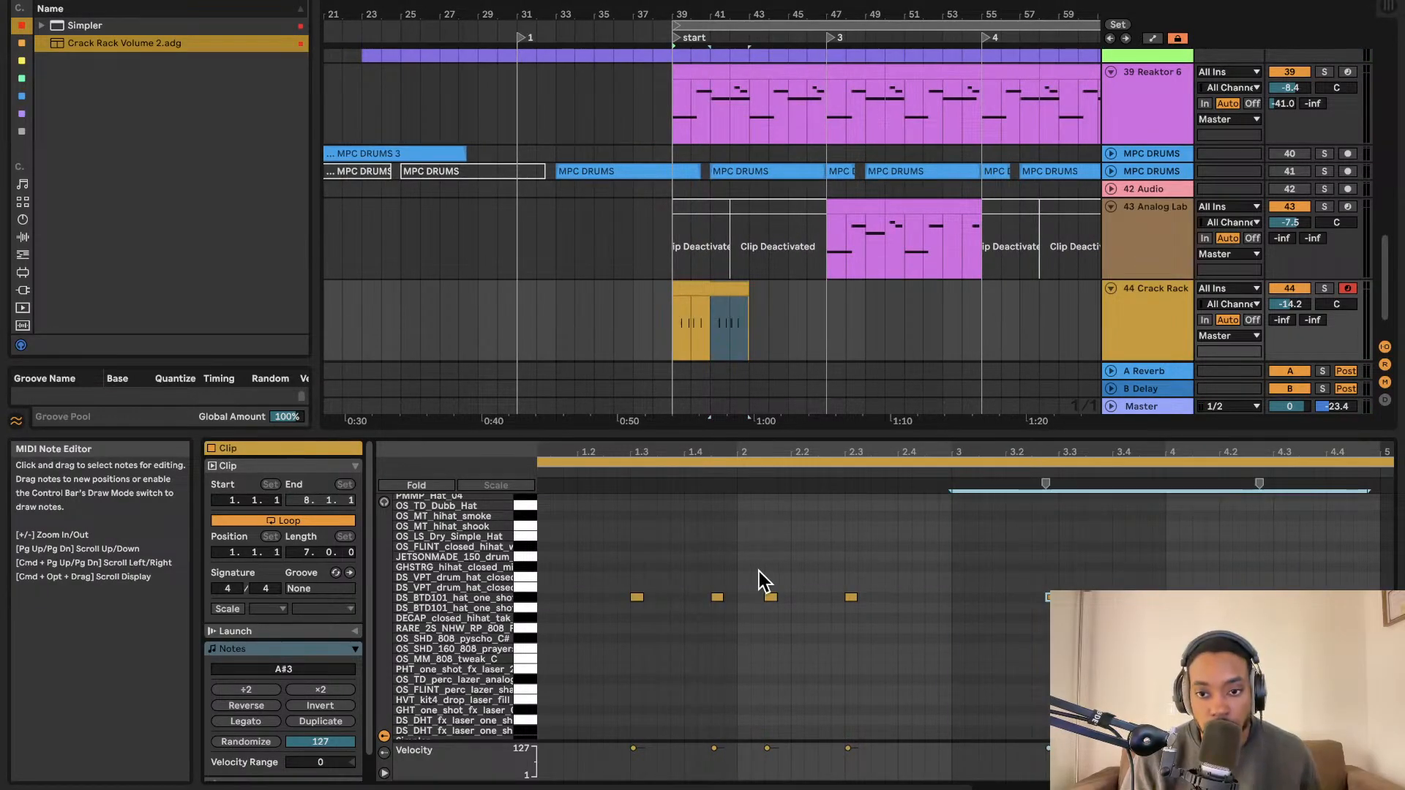
Undo the duplication of the hat pattern into bars 3 and 4, and redo it.
{"action": "scroll", "coordinate": [760, 572], "scroll_direction": "left", "scroll_amount": 1}
{"action": "scroll", "coordinate": [760, 572], "scroll_direction": "up", "scroll_amount": 2}
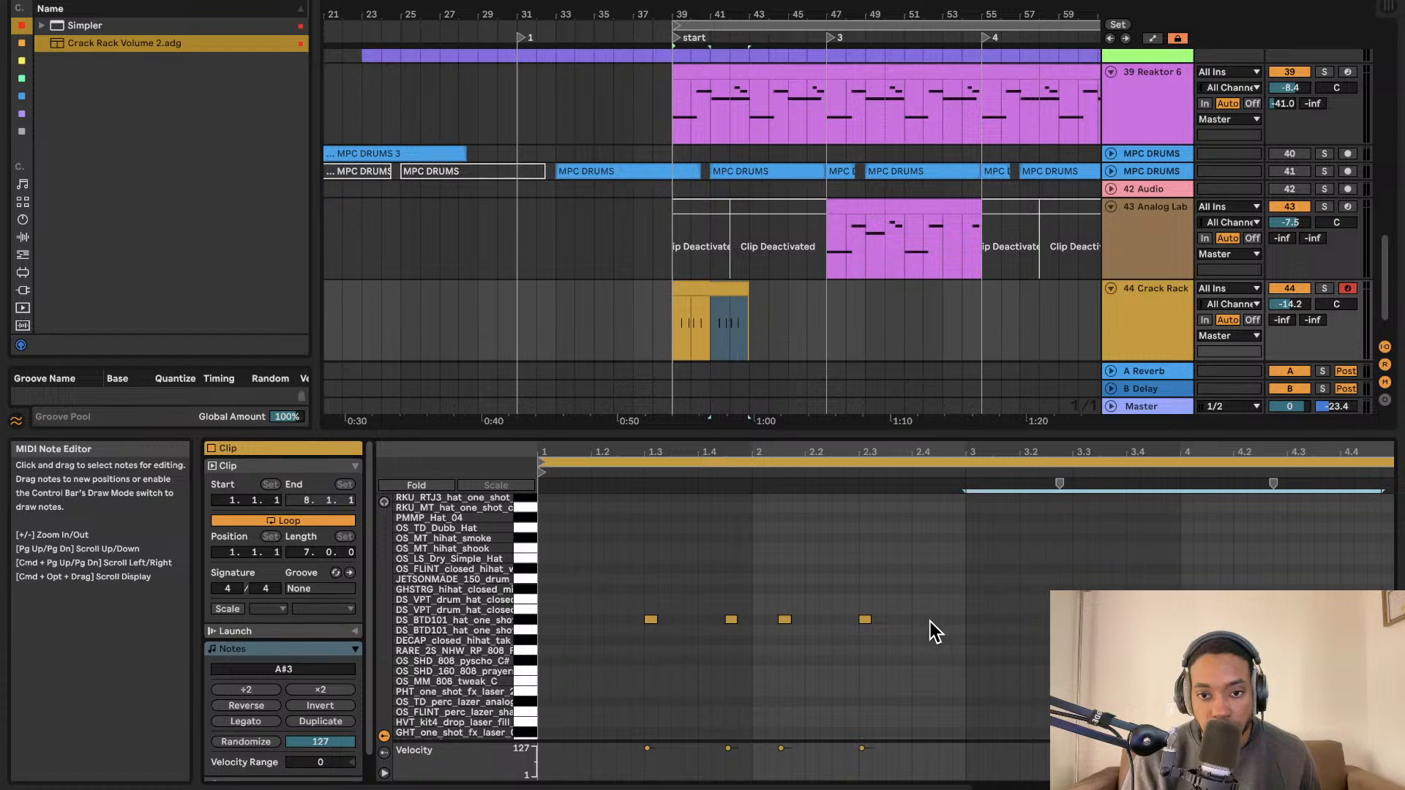
{"action": "key", "text": "super+z"}
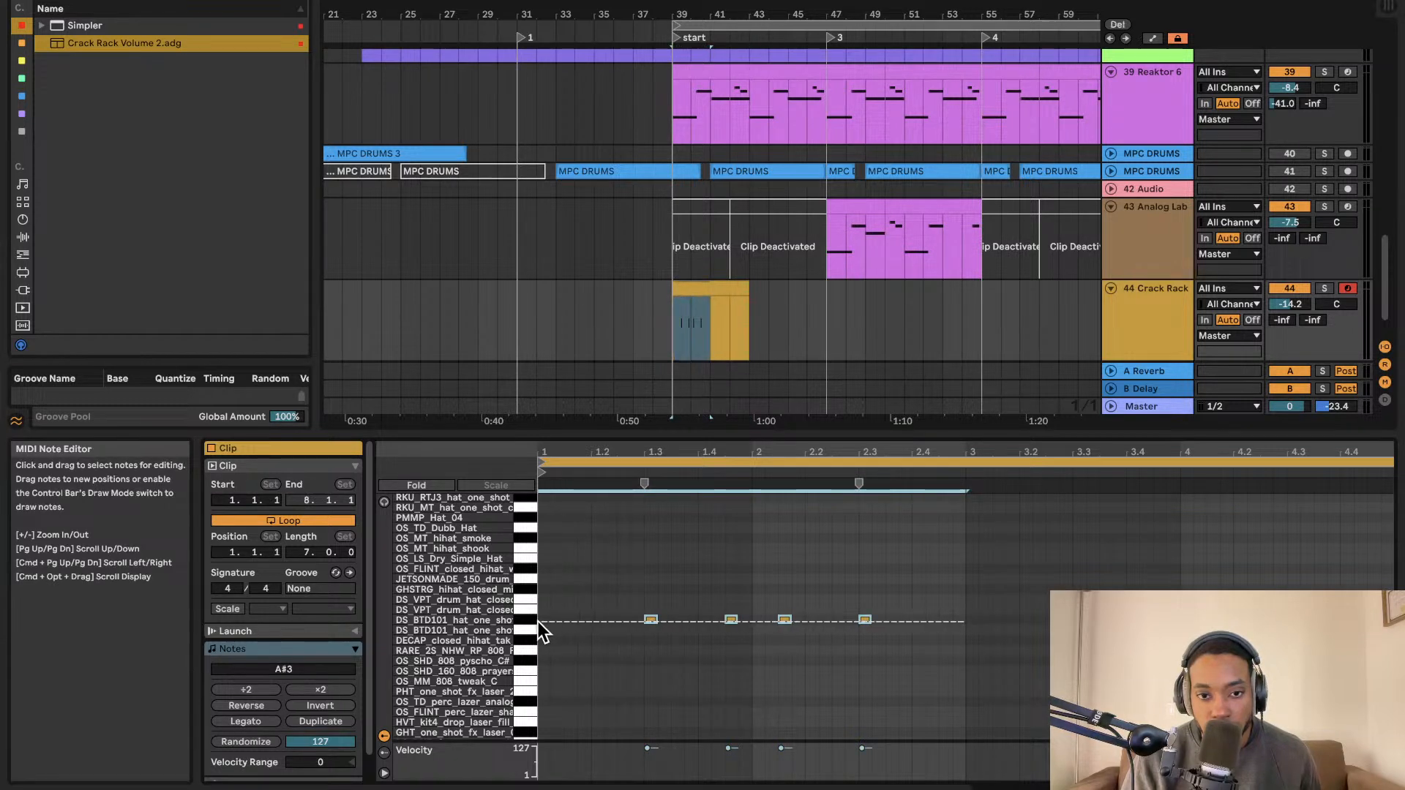
{"action": "key", "text": "super+shift+z"}
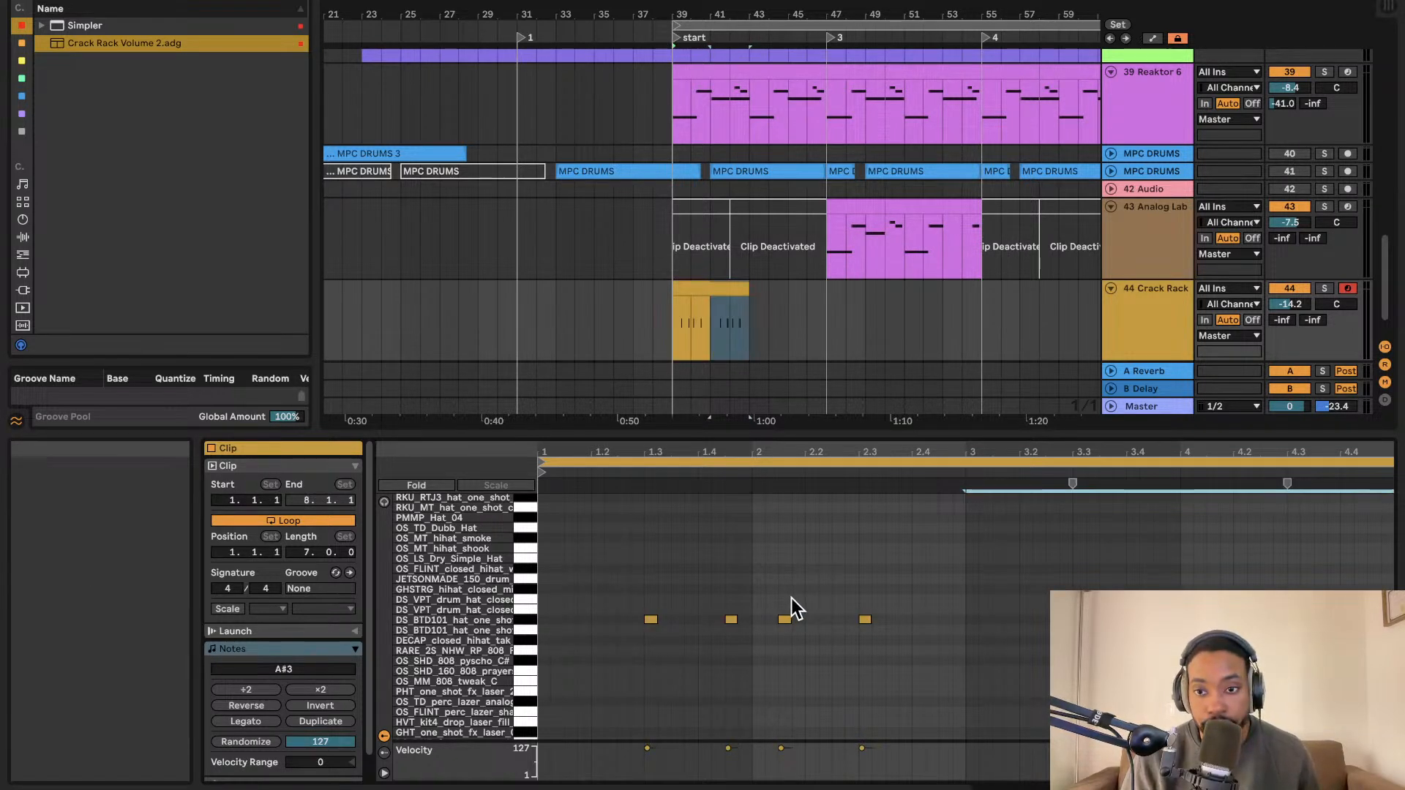
During playback, duplicate the four-bar Crack Rack clip seven times to fill the track from bar 39 to bar 71.
{"action": "scroll", "coordinate": [703, 329], "scroll_direction": "left", "scroll_amount": 2}
{"action": "key", "text": "space"}
{"action": "scroll", "coordinate": [707, 314], "scroll_direction": "right", "scroll_amount": 1}
{"action": "left_click", "coordinate": [737, 288]}
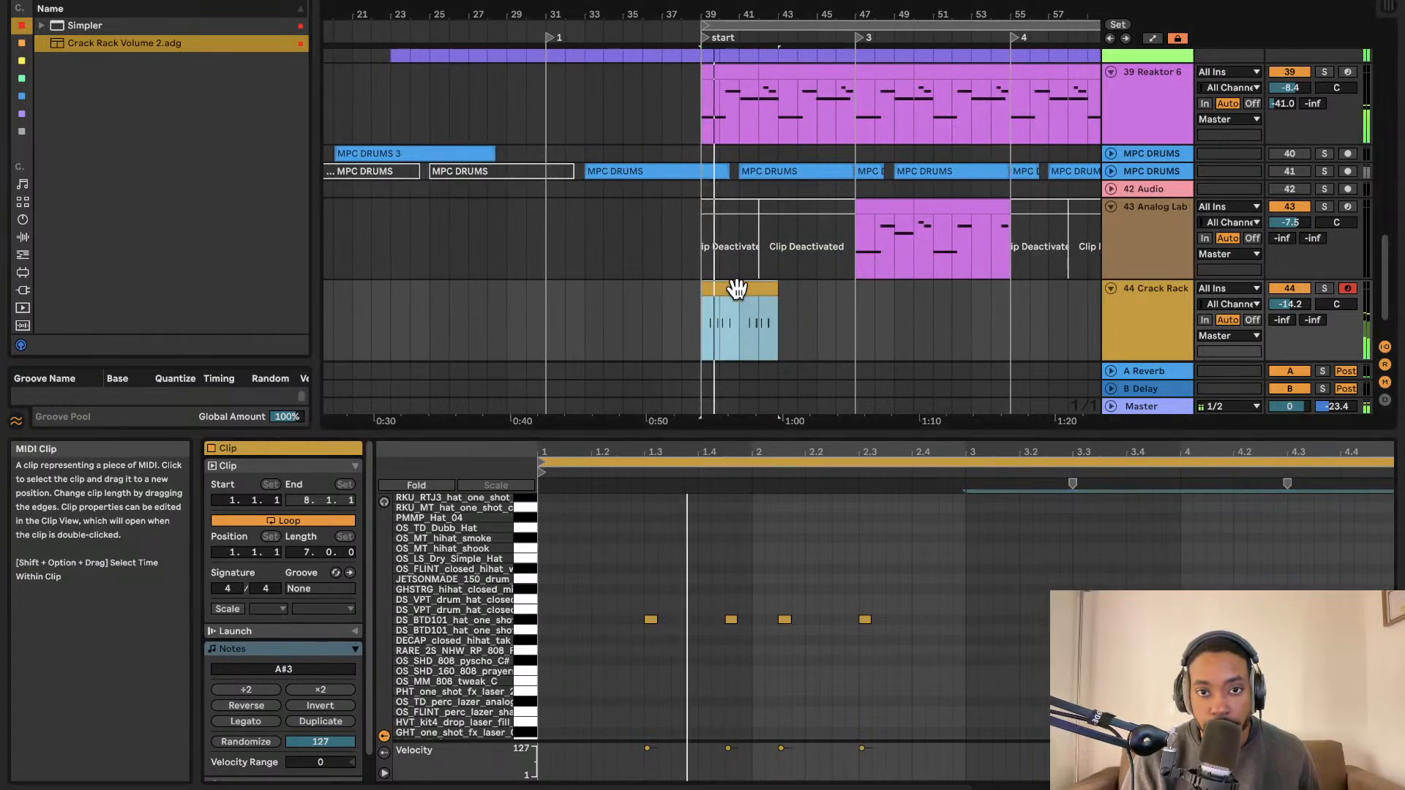
{"action": "key", "text": "super+d"}
{"action": "key", "text": "super+d"}
{"action": "scroll", "coordinate": [788, 322], "scroll_direction": "right", "scroll_amount": 3}
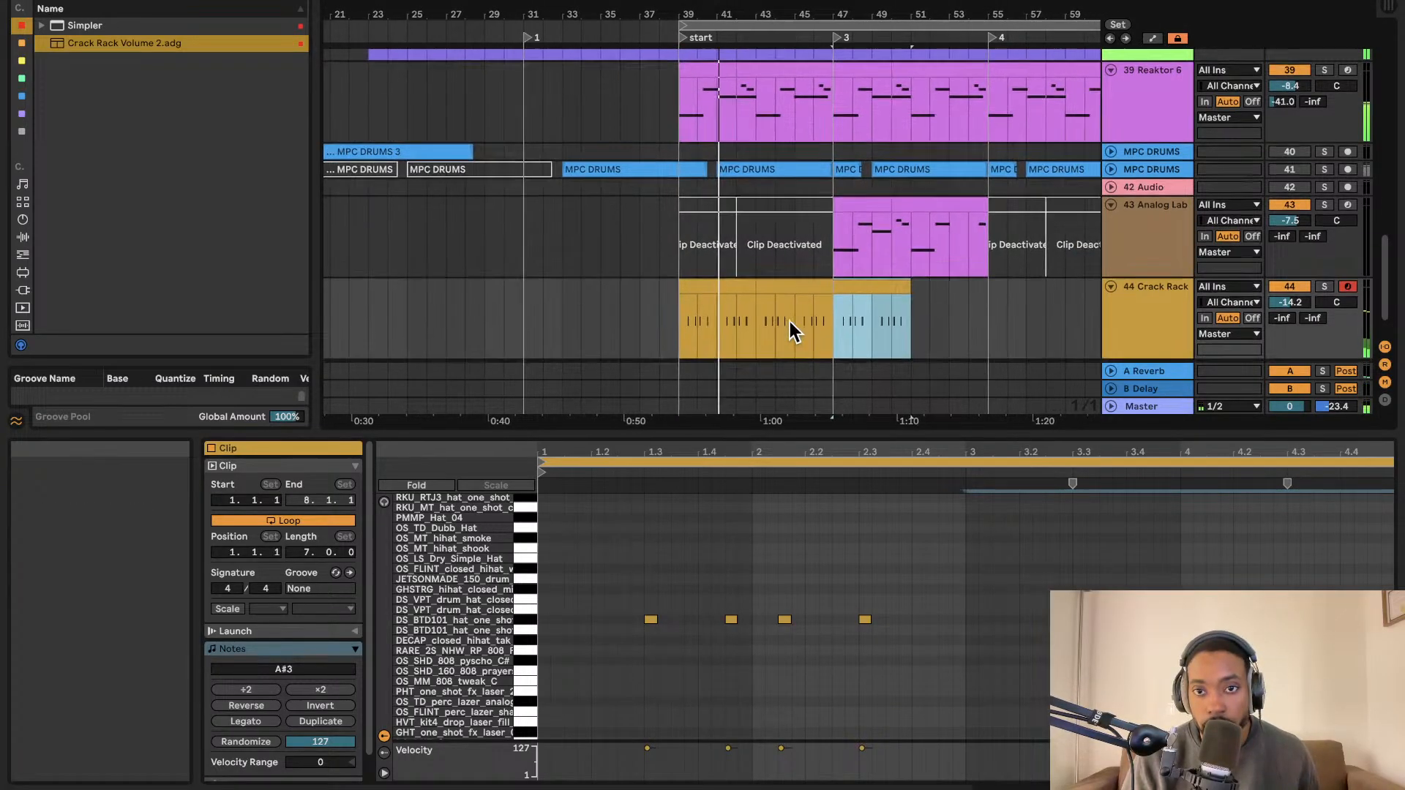
{"action": "key", "text": "super+d"}
{"action": "key", "text": "super+d"}
{"action": "key", "text": "super+d"}
{"action": "key", "text": "super+d"}
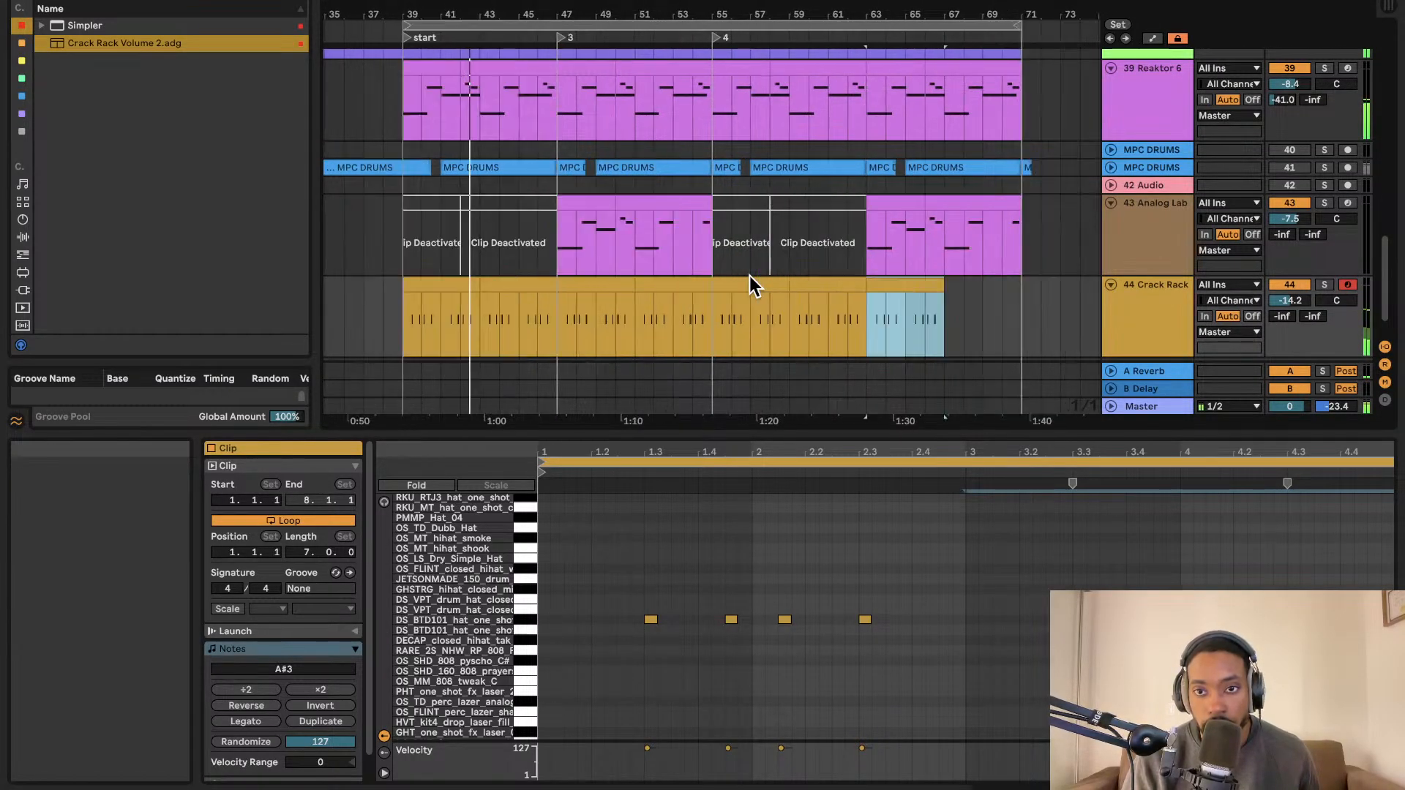
{"action": "key", "text": "super+d"}
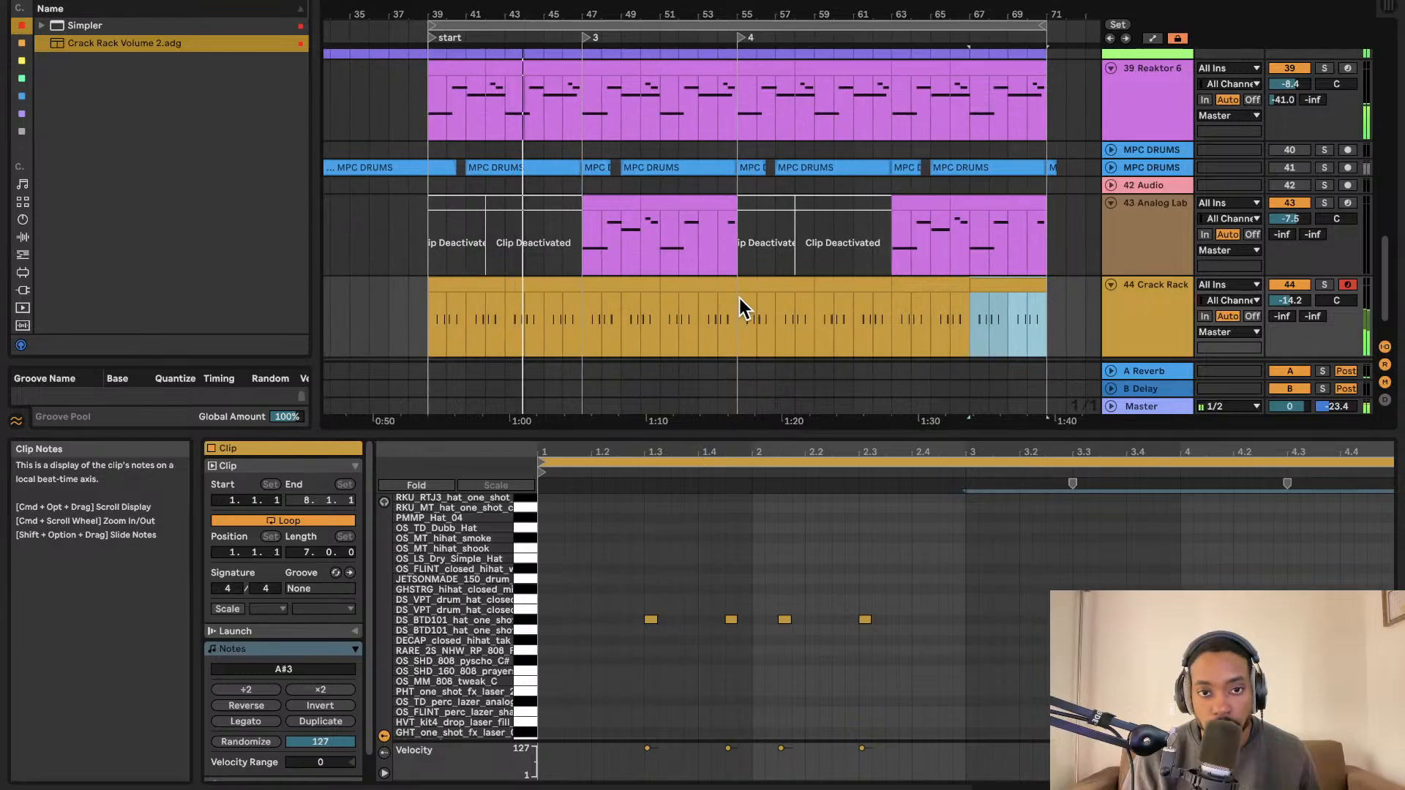
{"action": "key", "text": "minus"}
{"action": "scroll", "coordinate": [738, 297], "scroll_direction": "left", "scroll_amount": 2}
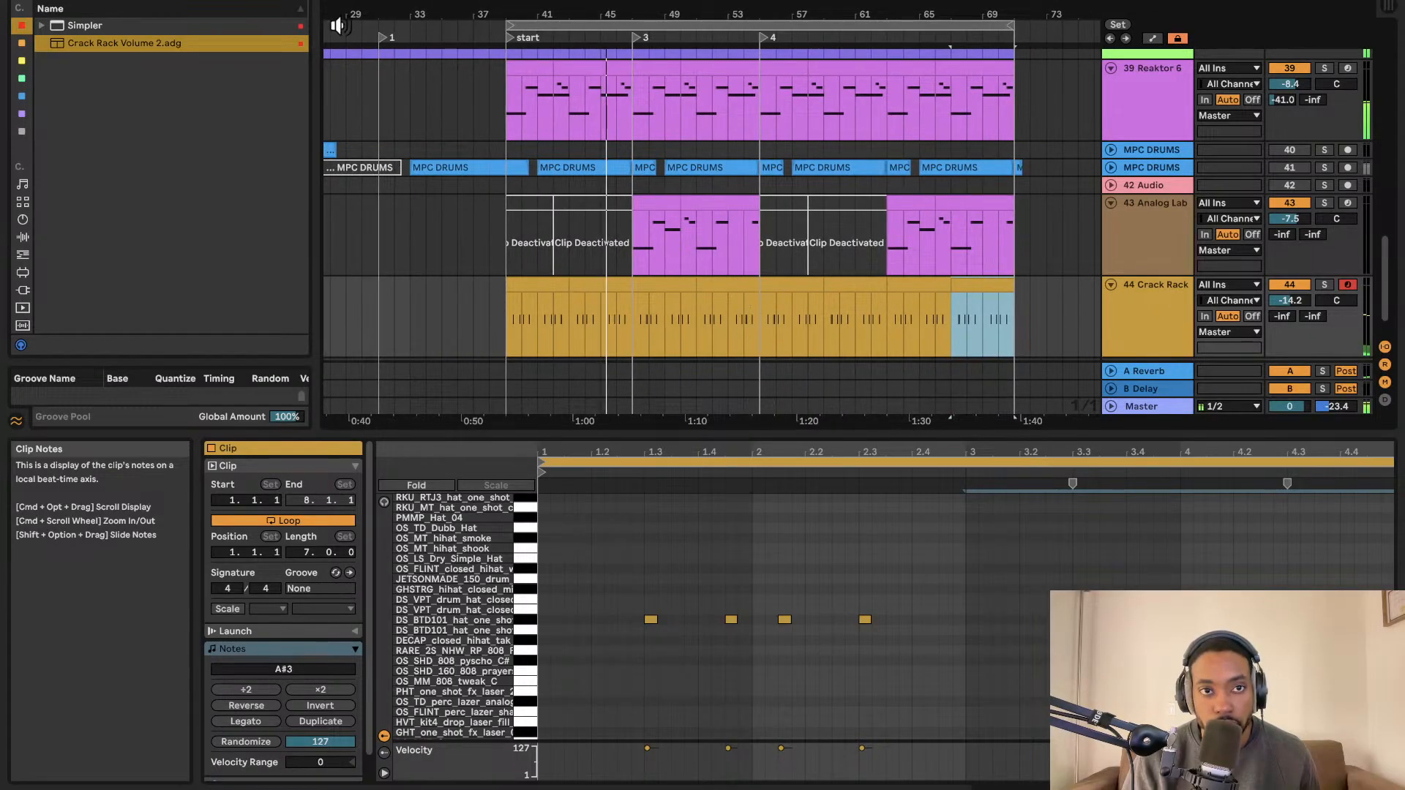
In the last Crack Rack clip, add an E3 note halfway through beat 1.3 and an F#3 note just after 2.2.
{"action": "double_click", "coordinate": [717, 682]}
{"action": "left_click_drag", "start_coordinate": [719, 683], "coordinate": [678, 683]}
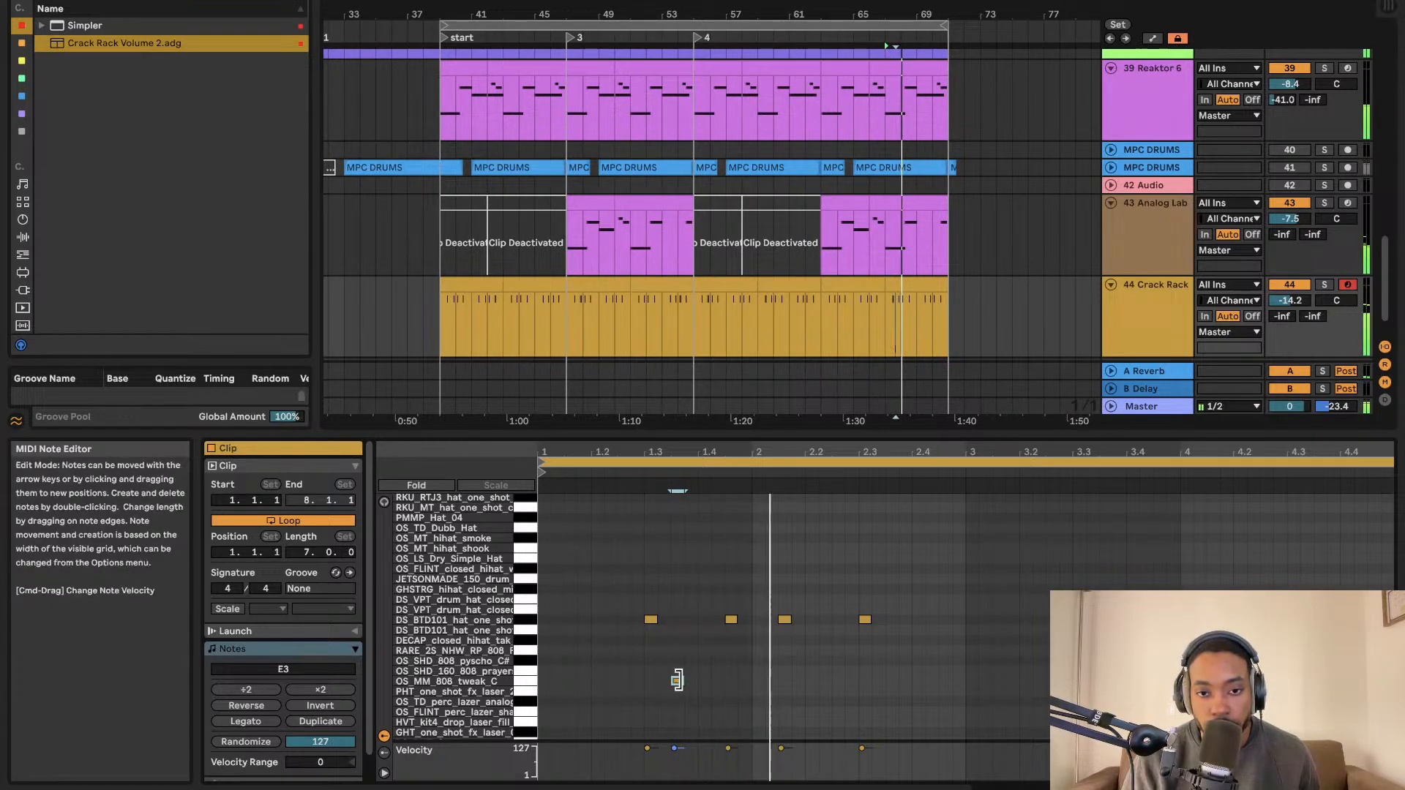
{"action": "double_click", "coordinate": [849, 671]}
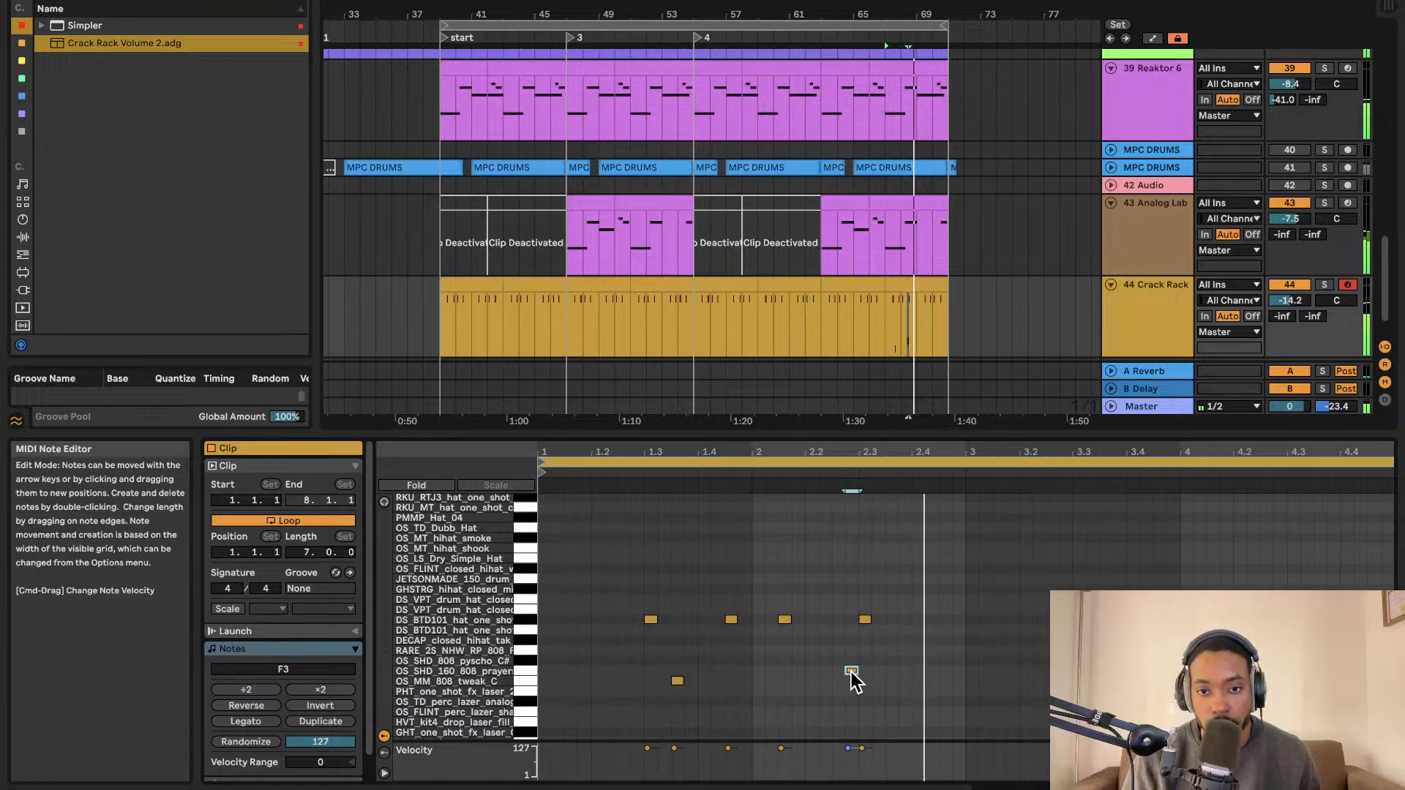
{"action": "left_click_drag", "start_coordinate": [844, 661], "coordinate": [821, 660]}
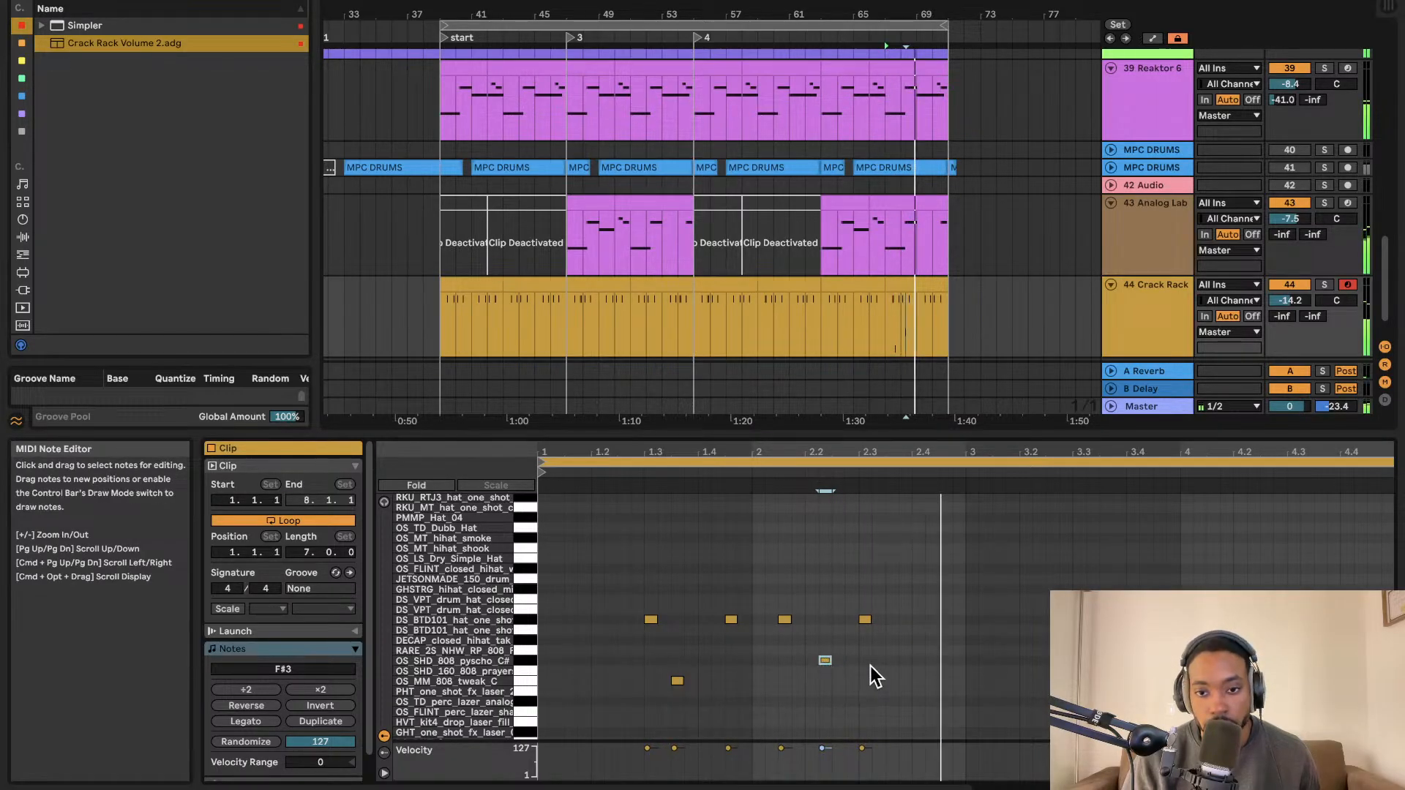
Duplicate the E3 and F#3 percussion notes into bars 3 and 4 of the last Crack Rack clip.
{"action": "left_click_drag", "start_coordinate": [866, 694], "coordinate": [619, 667]}
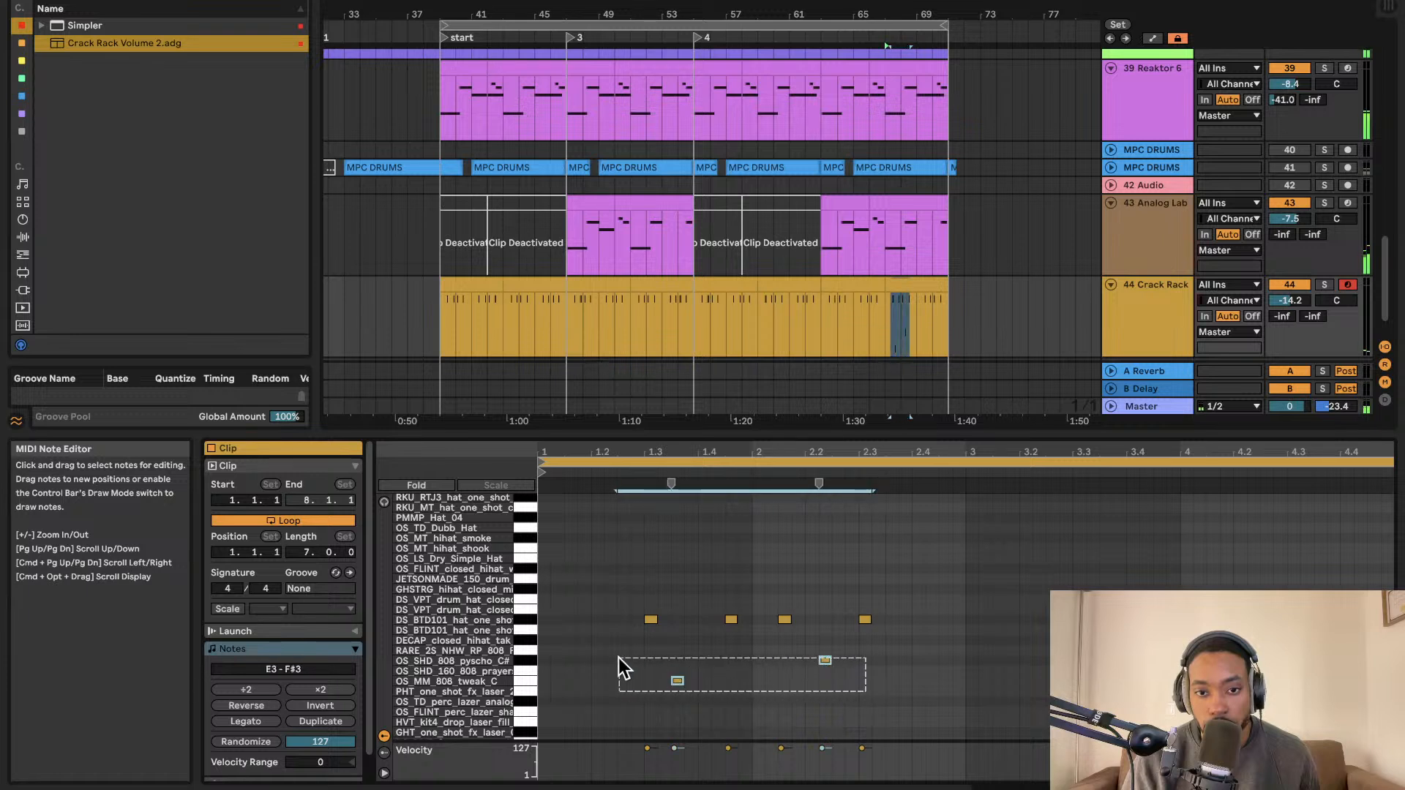
{"action": "left_click_drag", "start_coordinate": [912, 701], "coordinate": [533, 652]}
{"action": "left_click", "coordinate": [647, 657]}
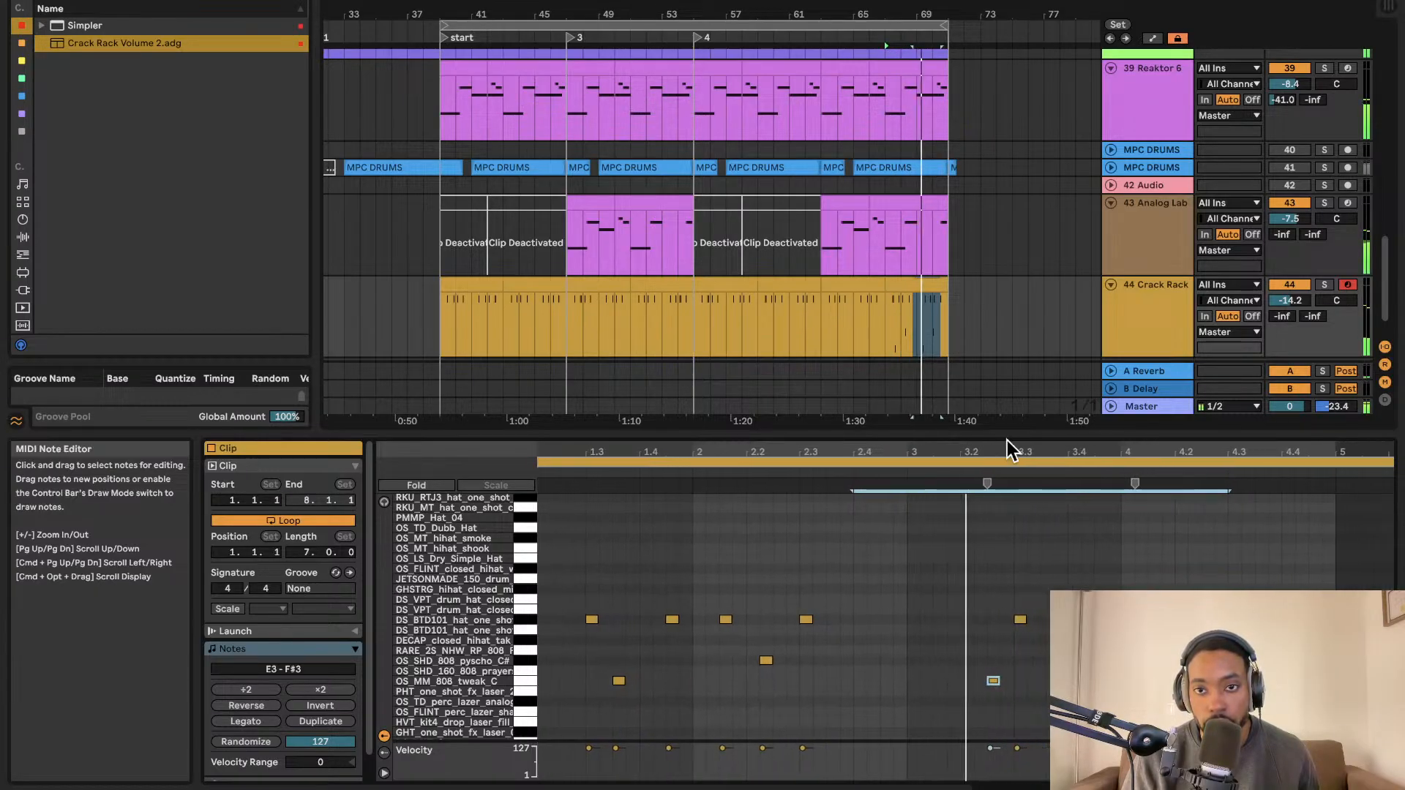
Add two more E3 notes in bar 3, one within beat 3.3 and one within beat 3.4, and play the clip back.
{"action": "key", "text": "space"}
{"action": "double_click", "coordinate": [773, 682]}
{"action": "double_click", "coordinate": [812, 682]}
{"action": "key", "text": "space"}
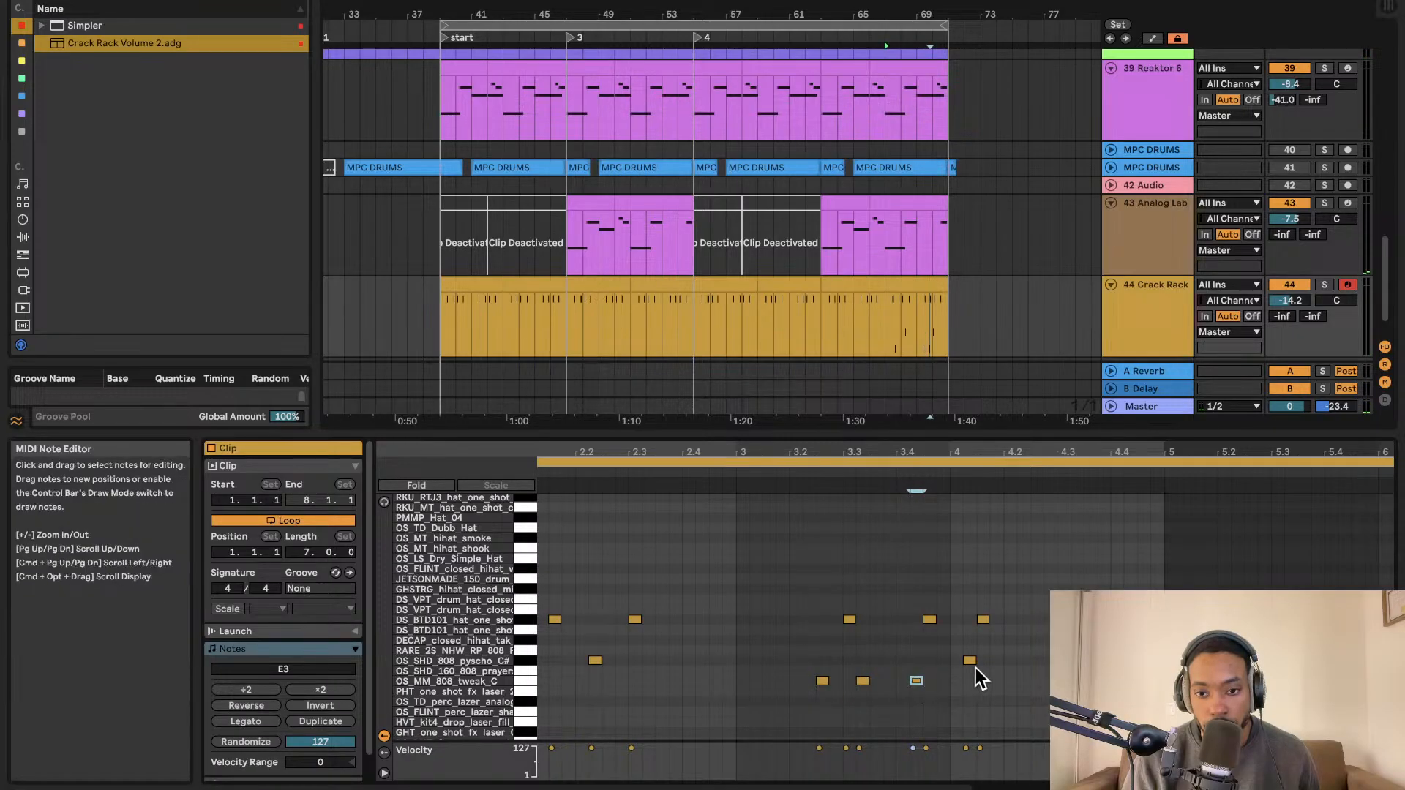
{"action": "key", "text": "space"}
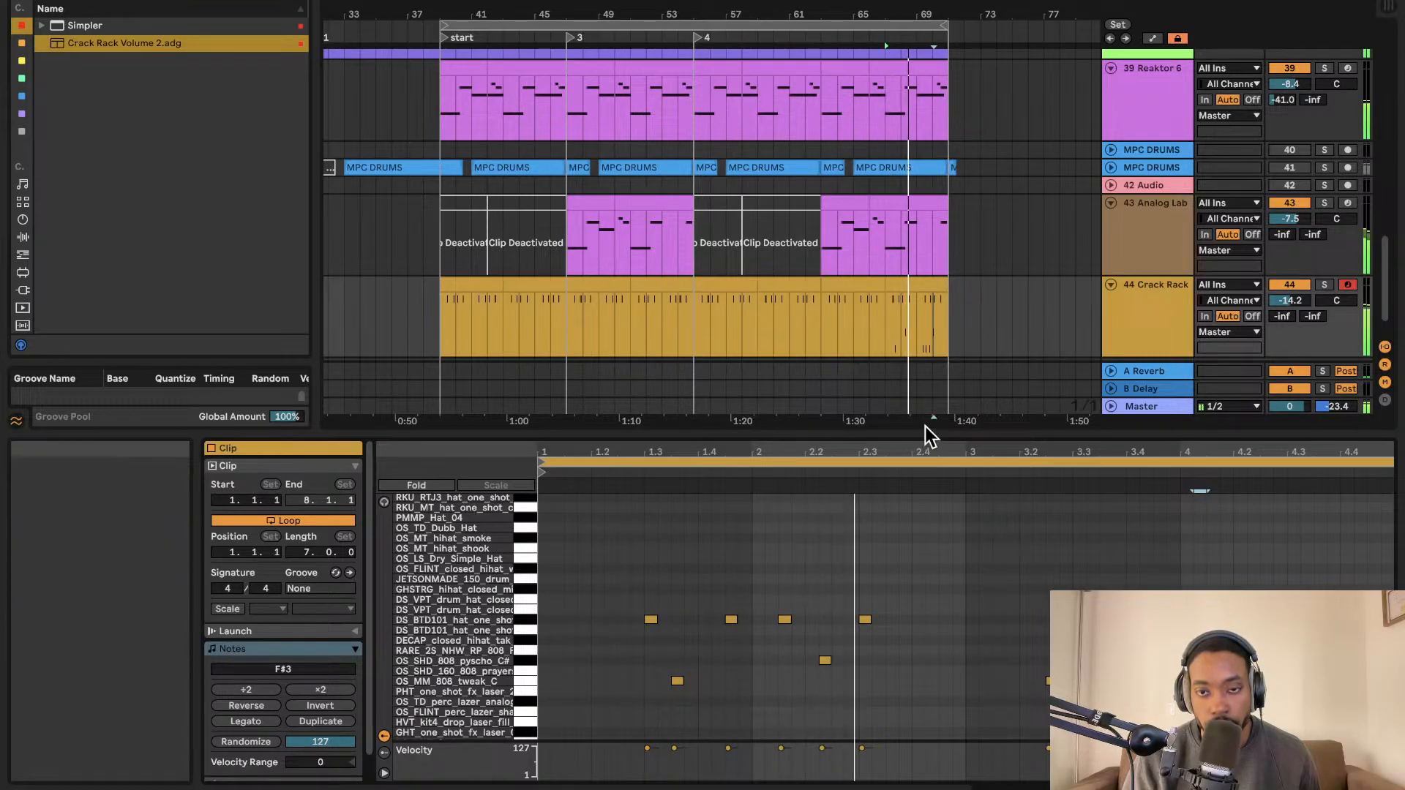
Review the notes of an earlier Crack Rack clip near bar 61, return to the last clip and restart playback.
{"action": "left_click", "coordinate": [804, 327]}
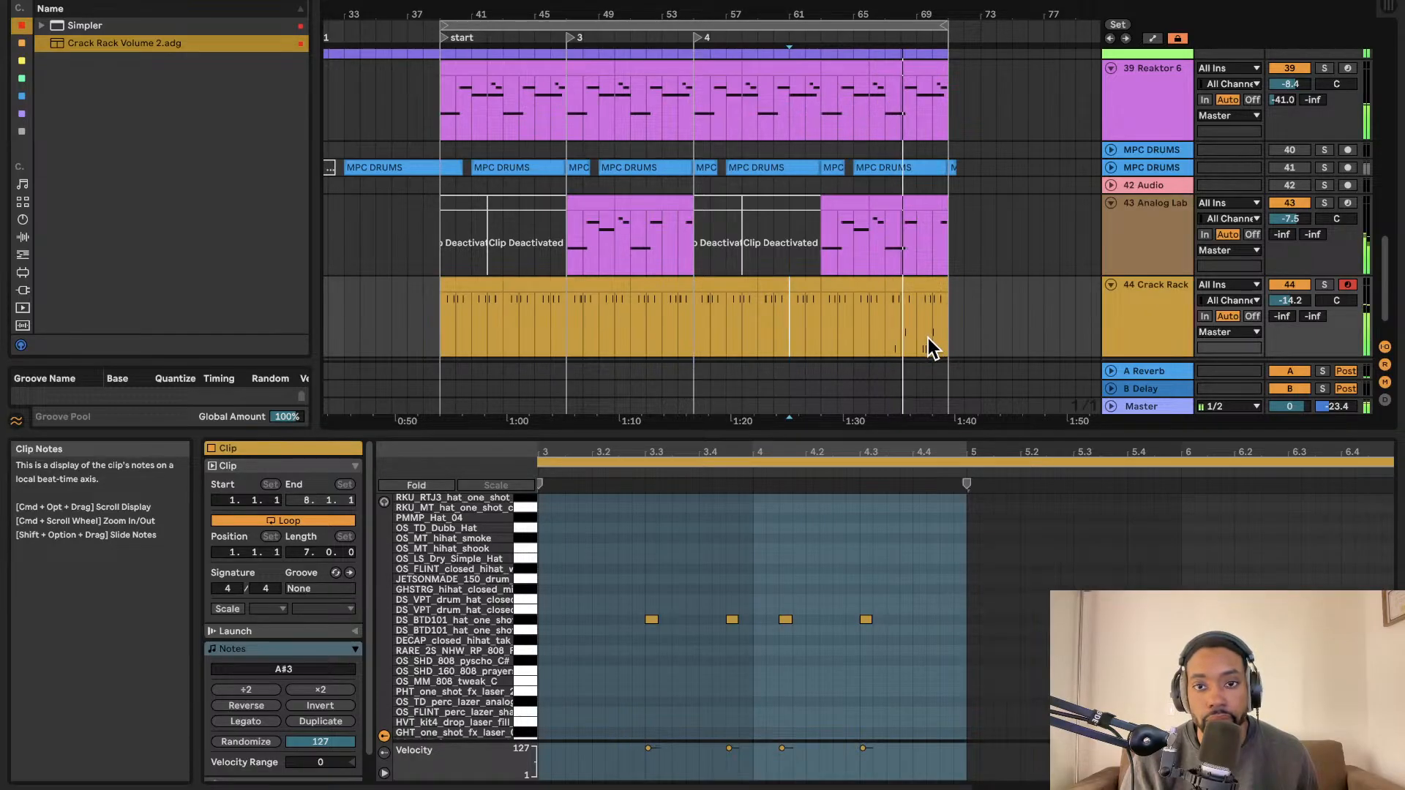
{"action": "scroll", "coordinate": [774, 480], "scroll_direction": "left", "scroll_amount": 5}
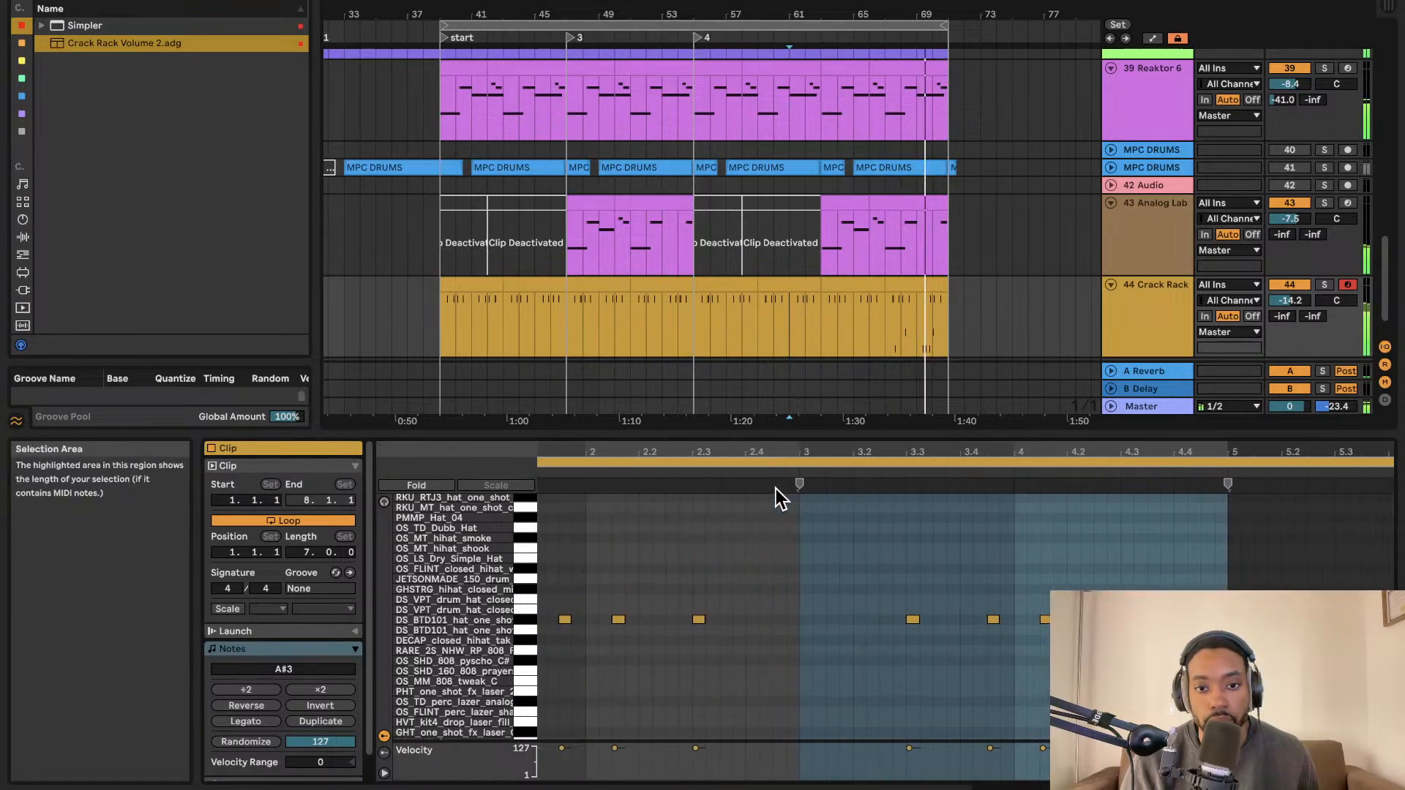
{"action": "scroll", "coordinate": [775, 489], "scroll_direction": "left", "scroll_amount": 4}
{"action": "scroll", "coordinate": [765, 481], "scroll_direction": "right", "scroll_amount": 3}
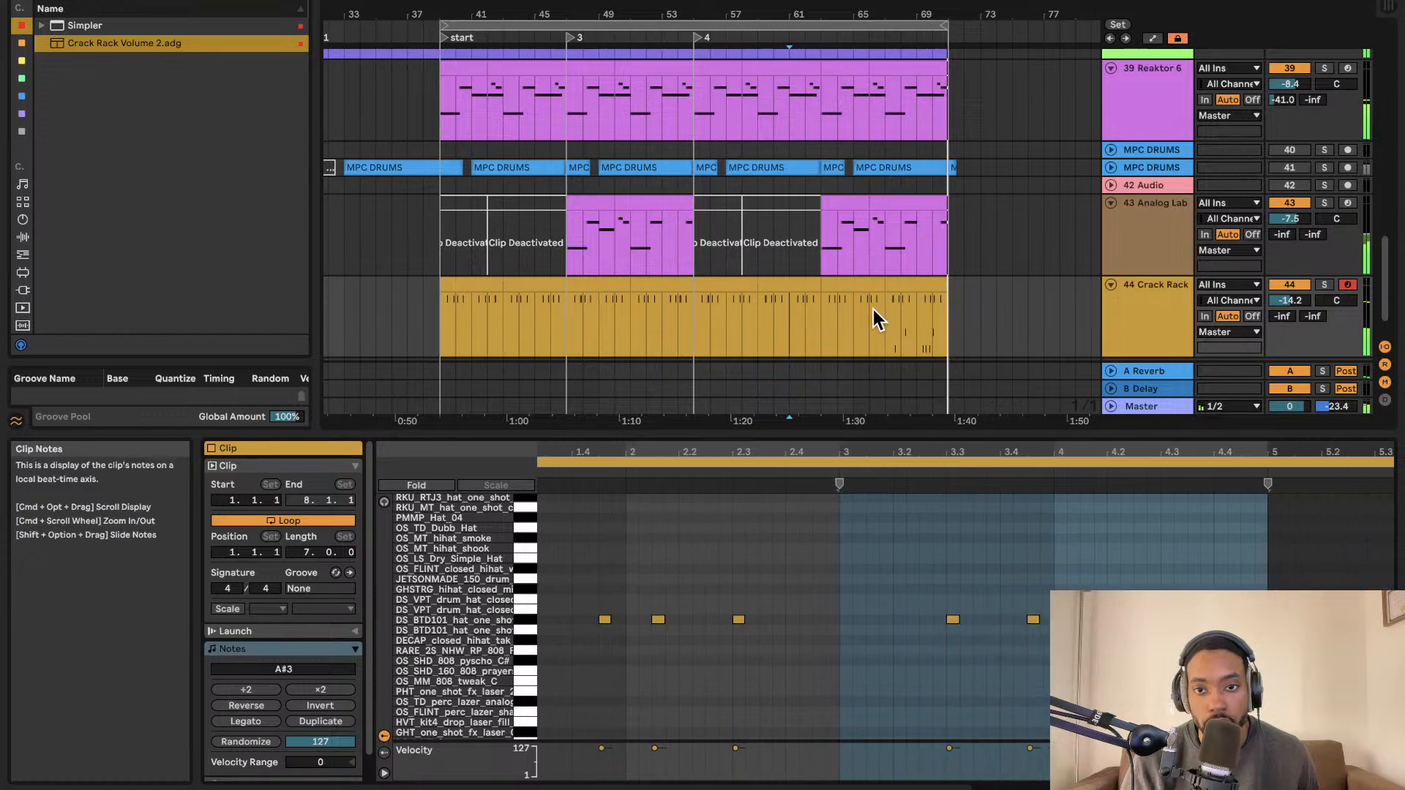
{"action": "left_click", "coordinate": [900, 285]}
{"action": "key", "text": "space"}
{"action": "key", "text": "space"}
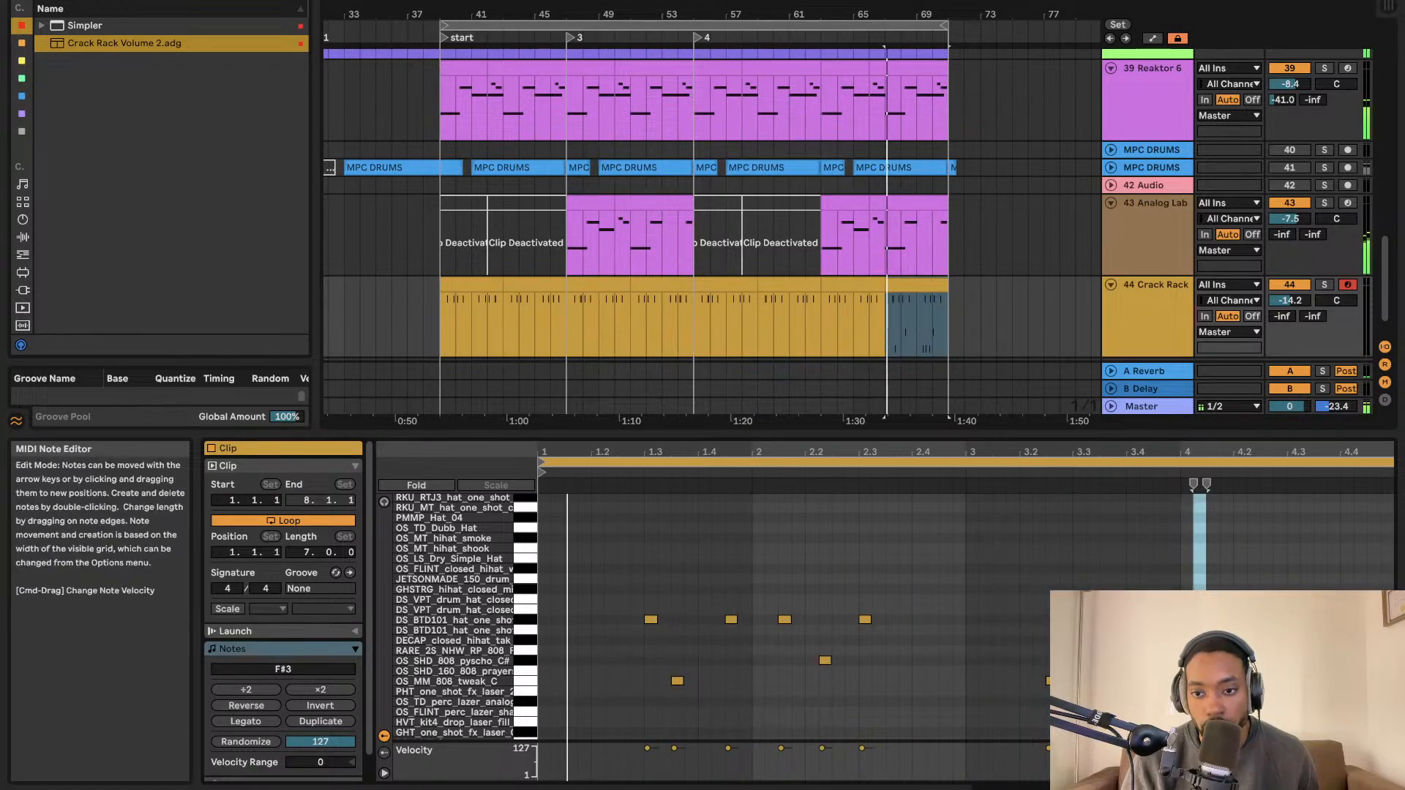
Move the two extra E3 notes in bar 3 to 3.4 and just before bar 4, and the first F#3 note to 2.2.
{"action": "left_click", "coordinate": [1101, 681]}
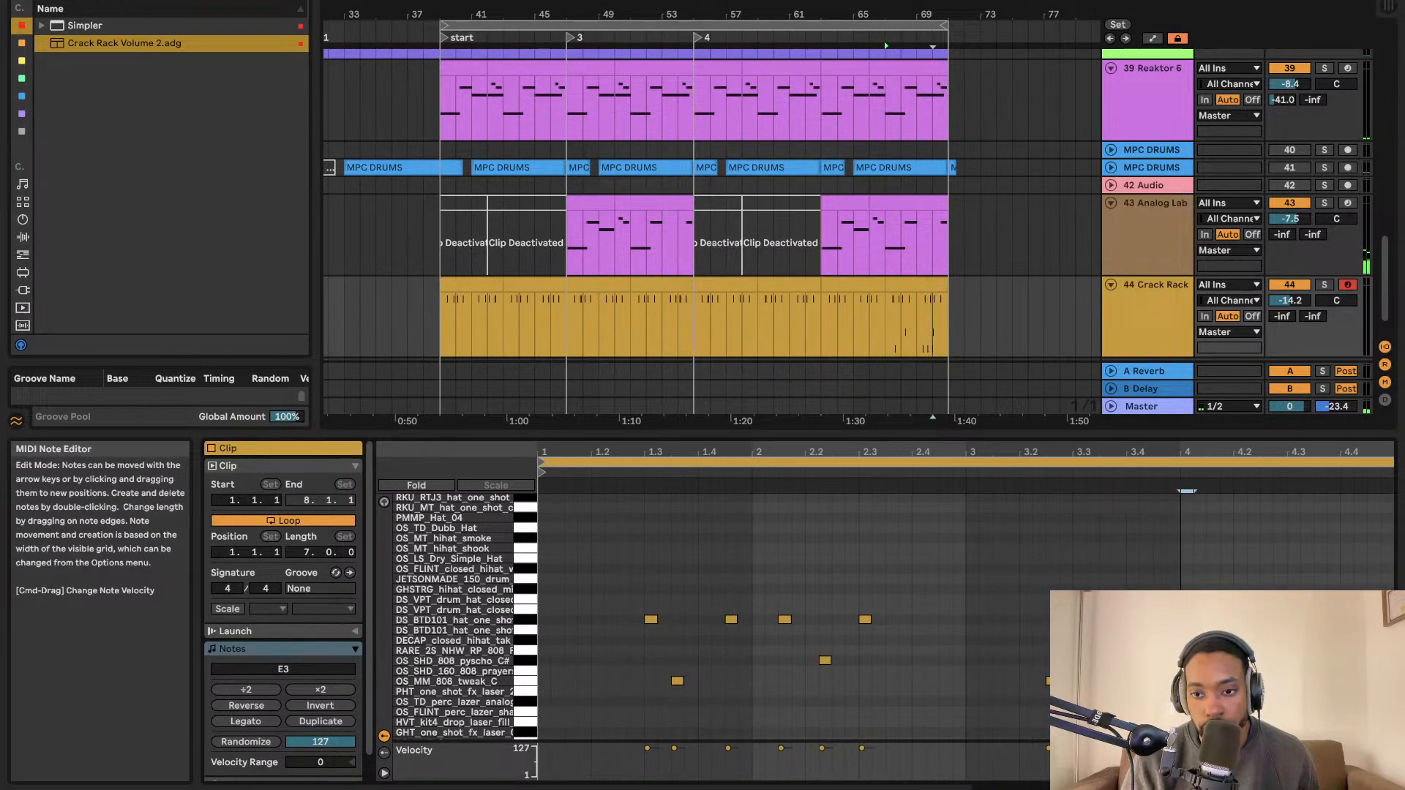
{"action": "key", "text": "space"}
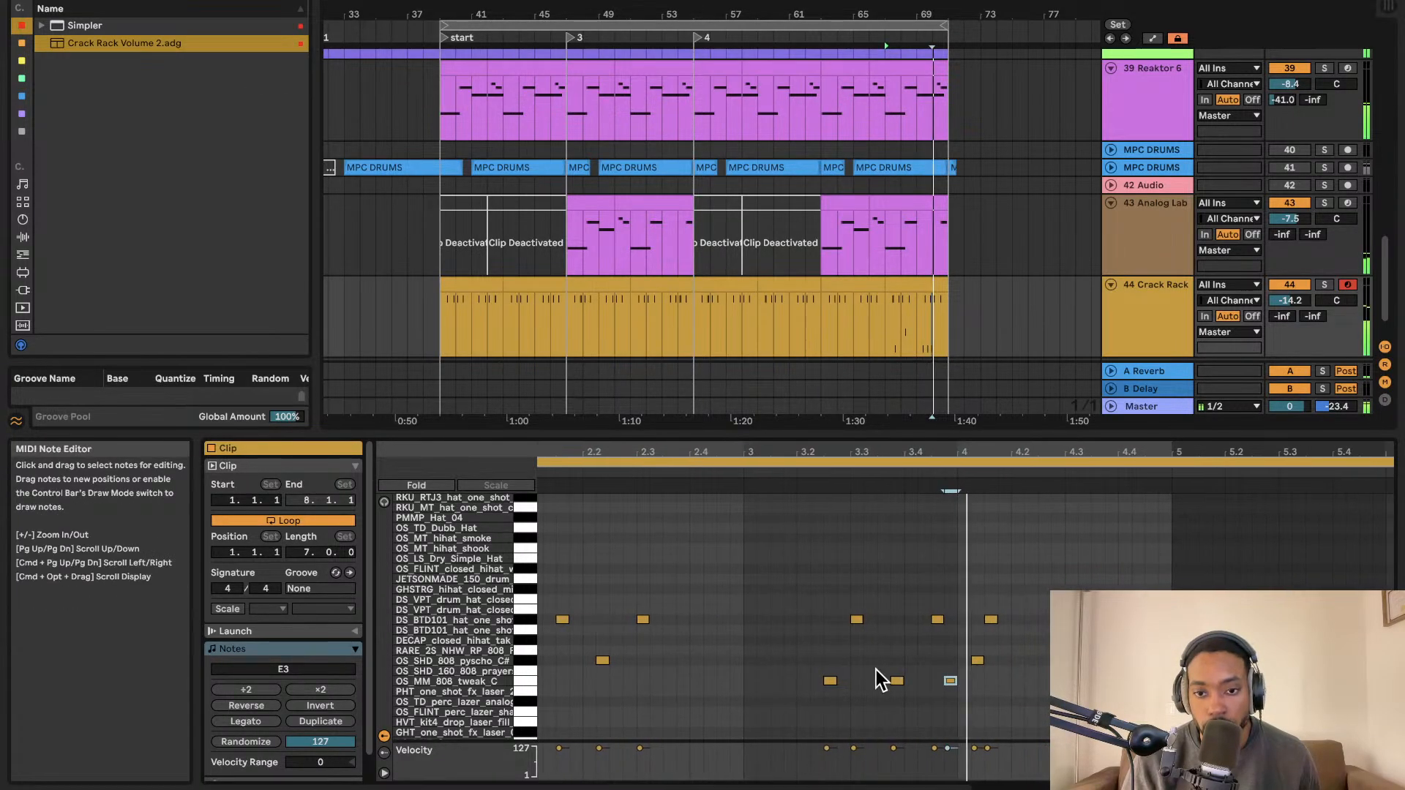
{"action": "left_click", "coordinate": [909, 682]}
{"action": "key", "text": "space"}
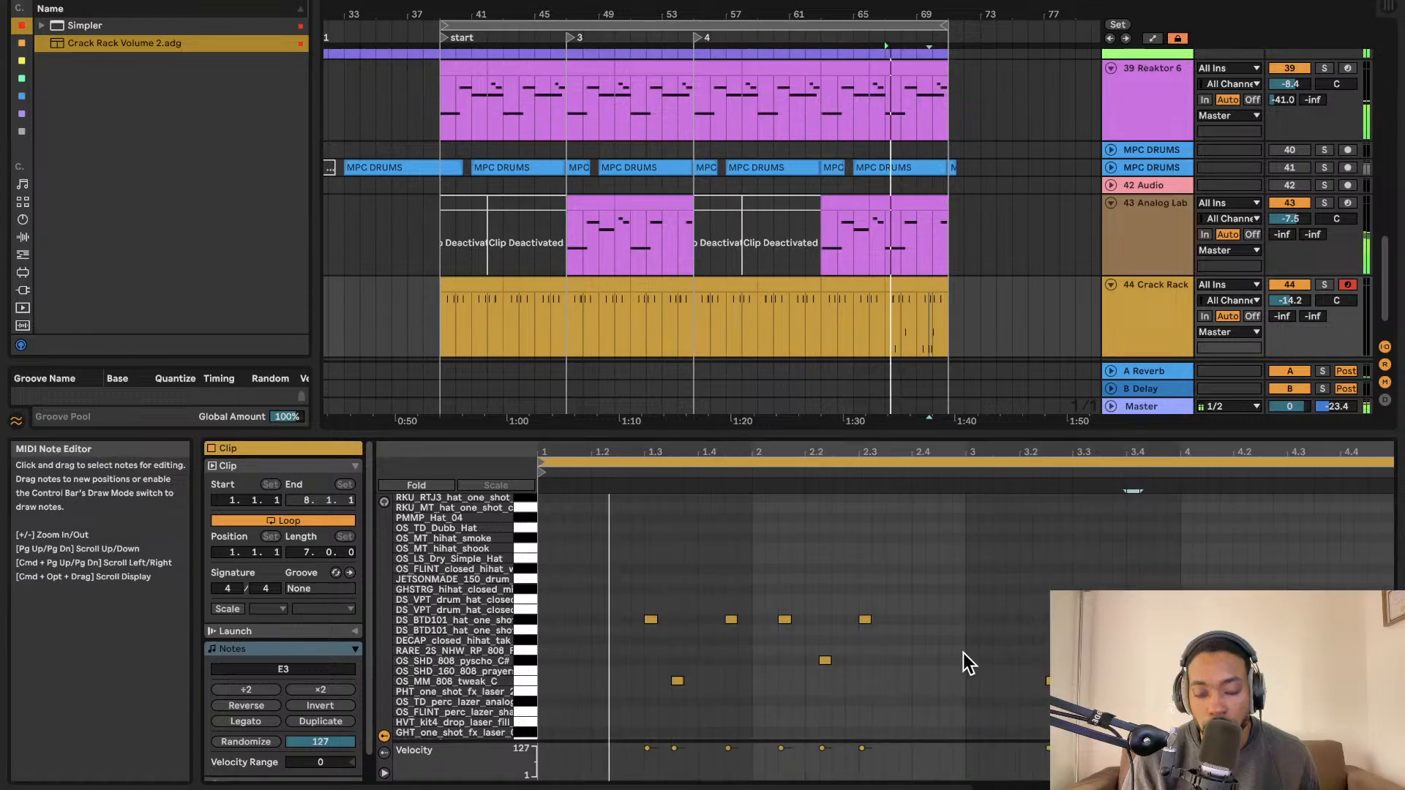
{"action": "scroll", "coordinate": [951, 595], "scroll_direction": "right", "scroll_amount": 3}
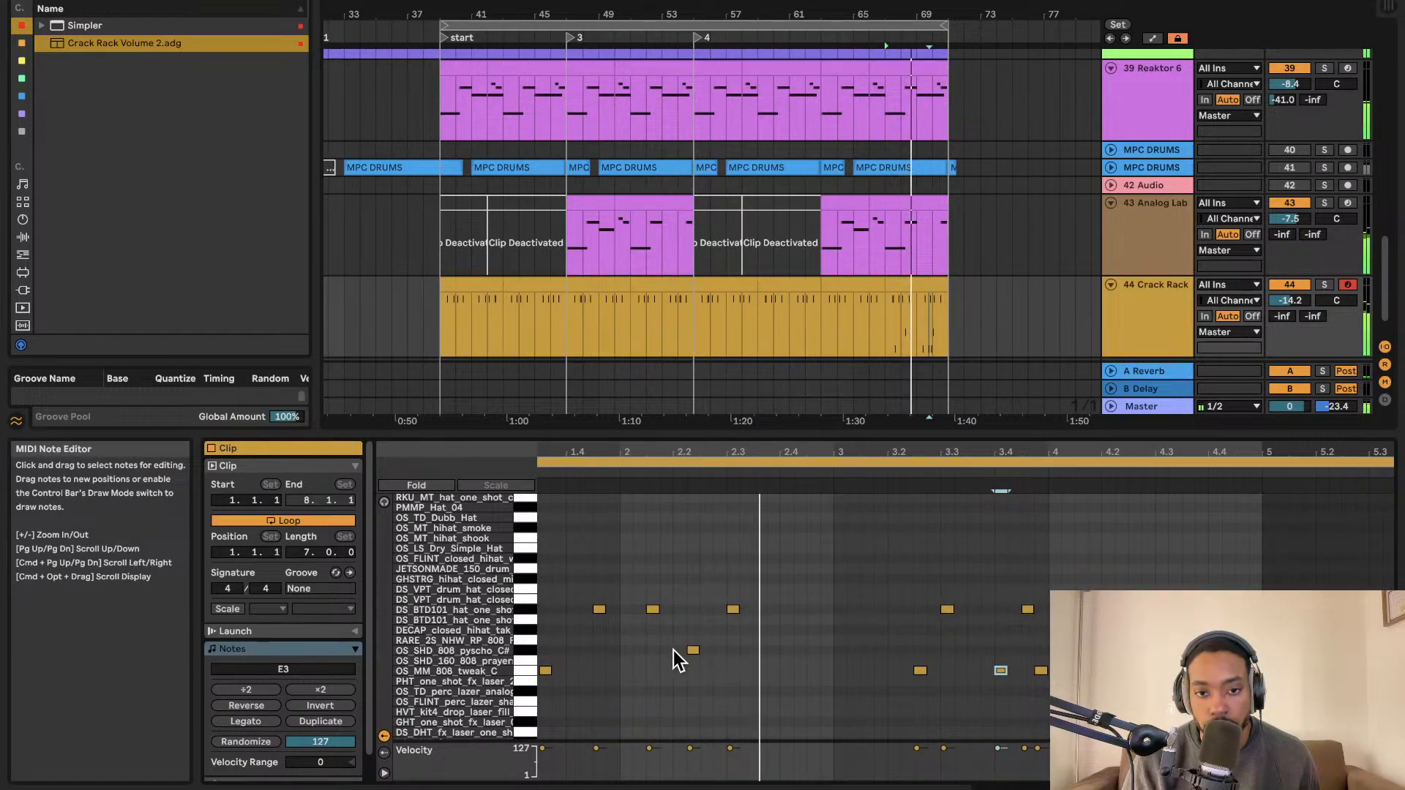
{"action": "left_click_drag", "start_coordinate": [695, 651], "coordinate": [682, 651]}
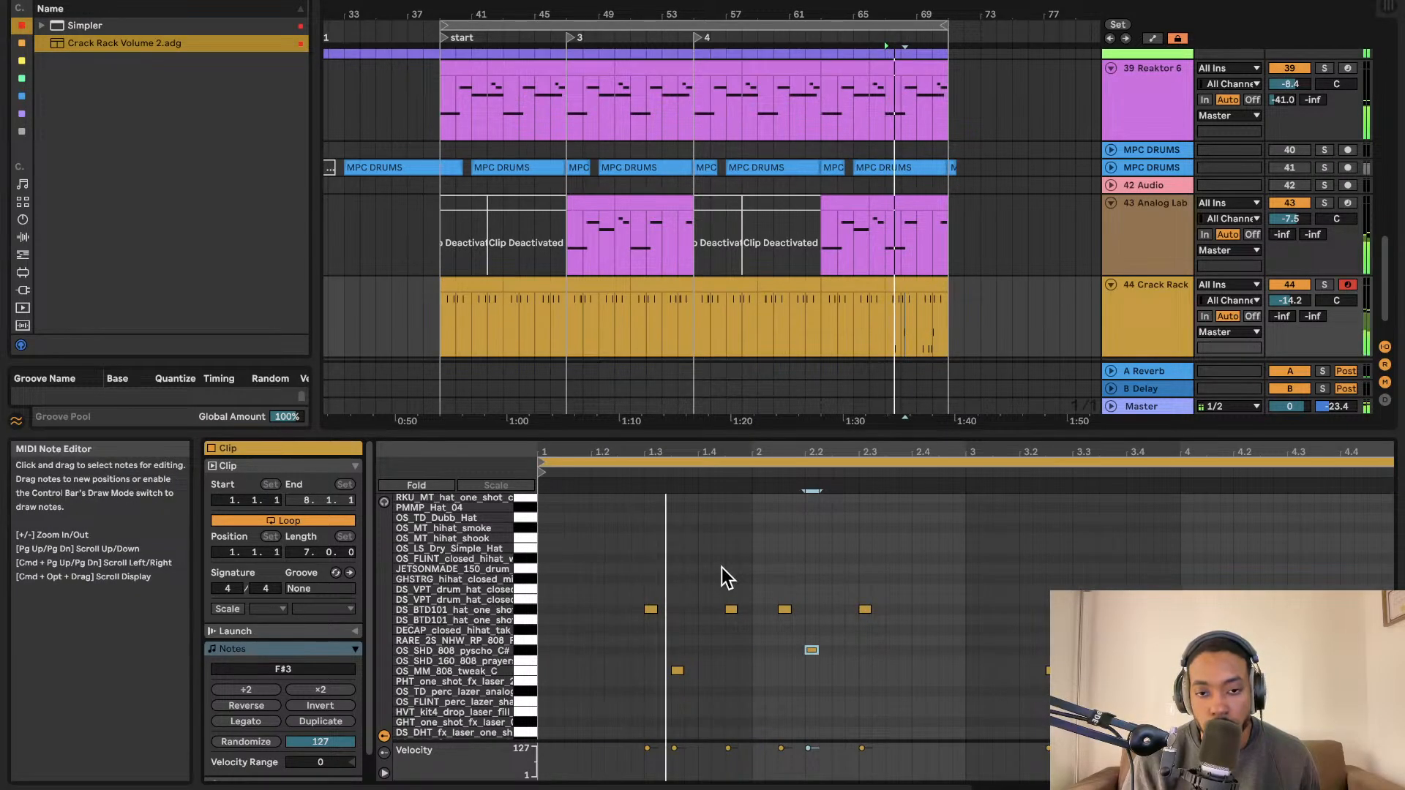
Place OS_MM_808_tweak_C and OS_SHD_808_pyscho_C# notes in bar 4 of the Crack Rack clip, aligned with the hats at 4.1.3 and 4.3.
{"action": "scroll", "coordinate": [787, 599], "scroll_direction": "right", "scroll_amount": 3}
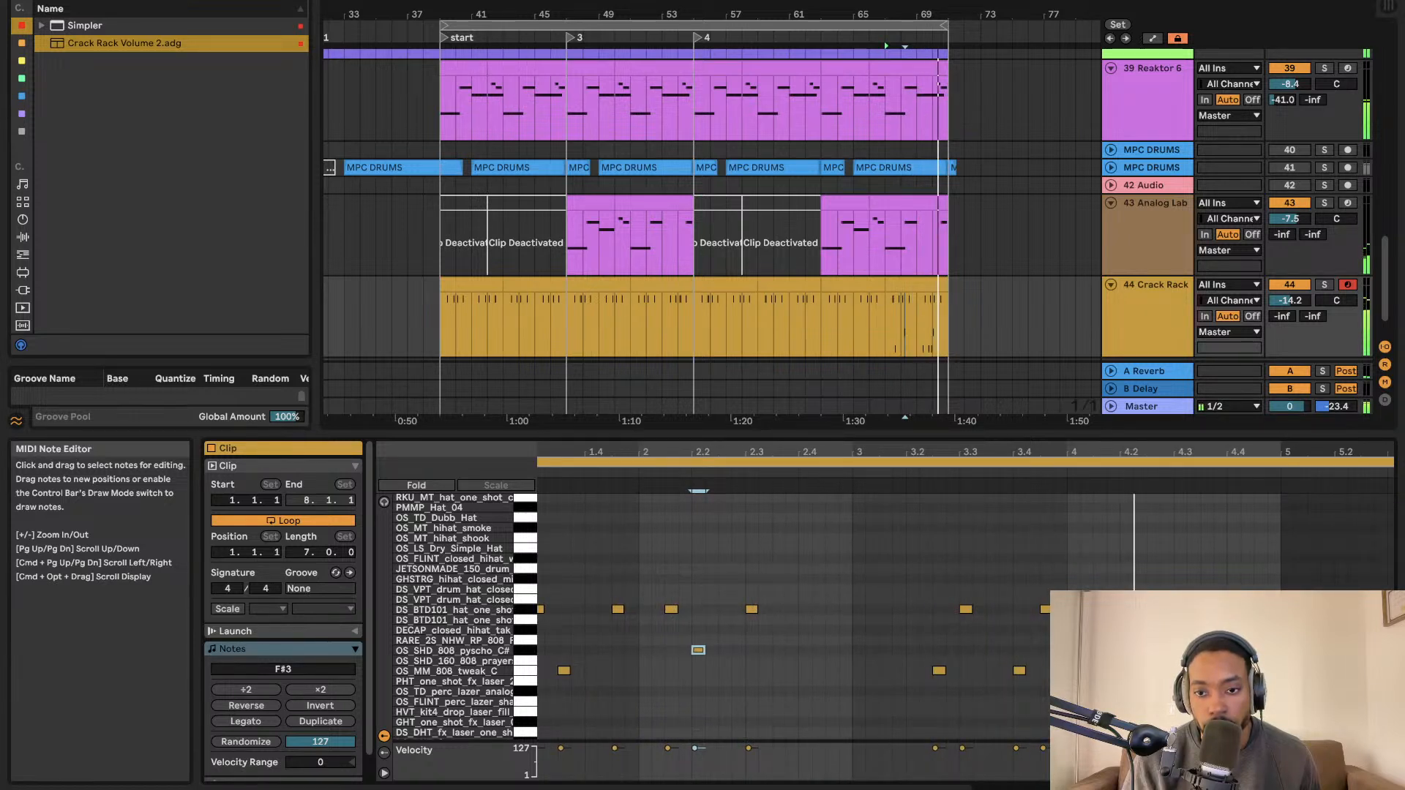
{"action": "left_click", "coordinate": [1086, 671]}
{"action": "scroll", "coordinate": [788, 614], "scroll_direction": "down", "scroll_amount": 1}
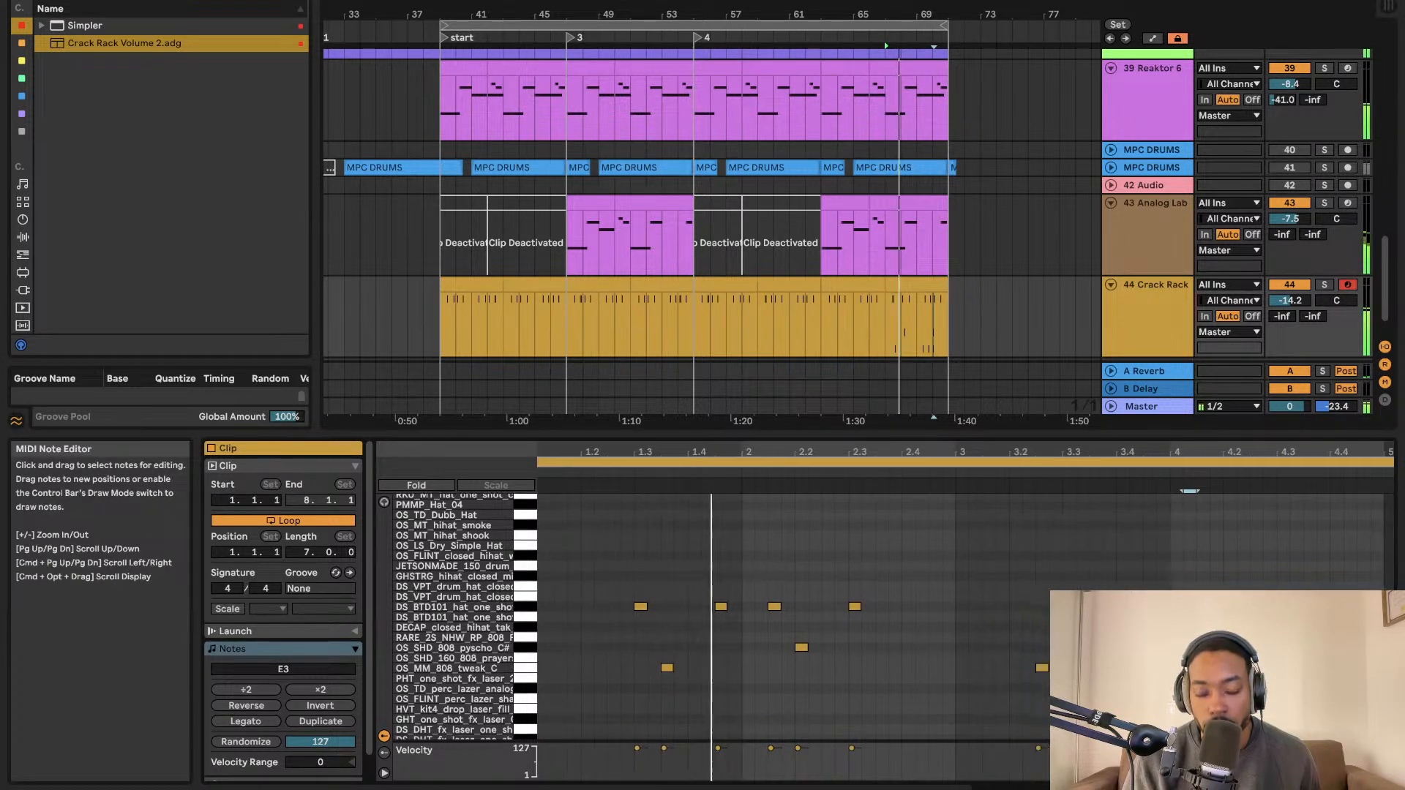
{"action": "scroll", "coordinate": [787, 614], "scroll_direction": "right", "scroll_amount": 3}
{"action": "scroll", "coordinate": [1028, 651], "scroll_direction": "down", "scroll_amount": 1}
{"action": "scroll", "coordinate": [1028, 651], "scroll_direction": "right", "scroll_amount": 2}
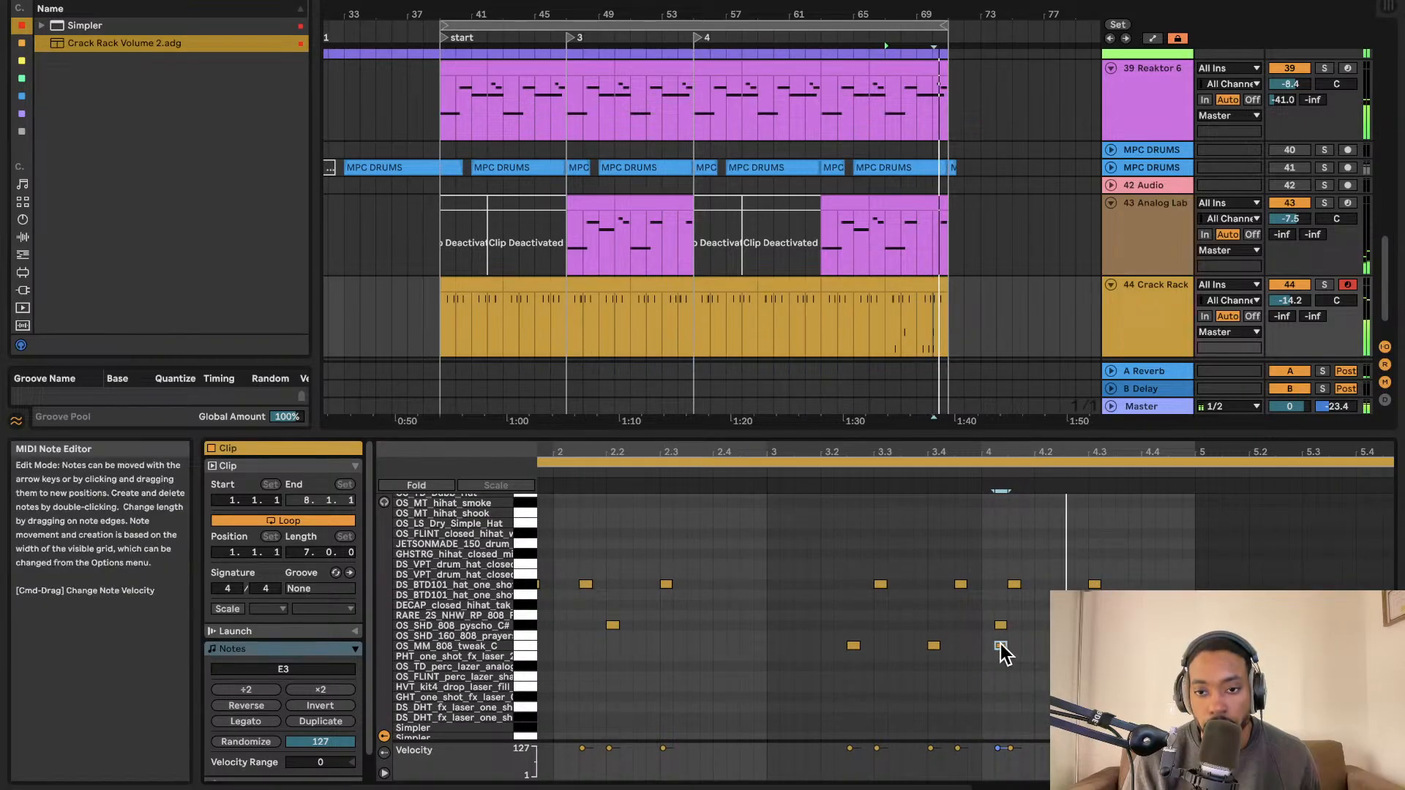
{"action": "scroll", "coordinate": [1024, 629], "scroll_direction": "left", "scroll_amount": 1}
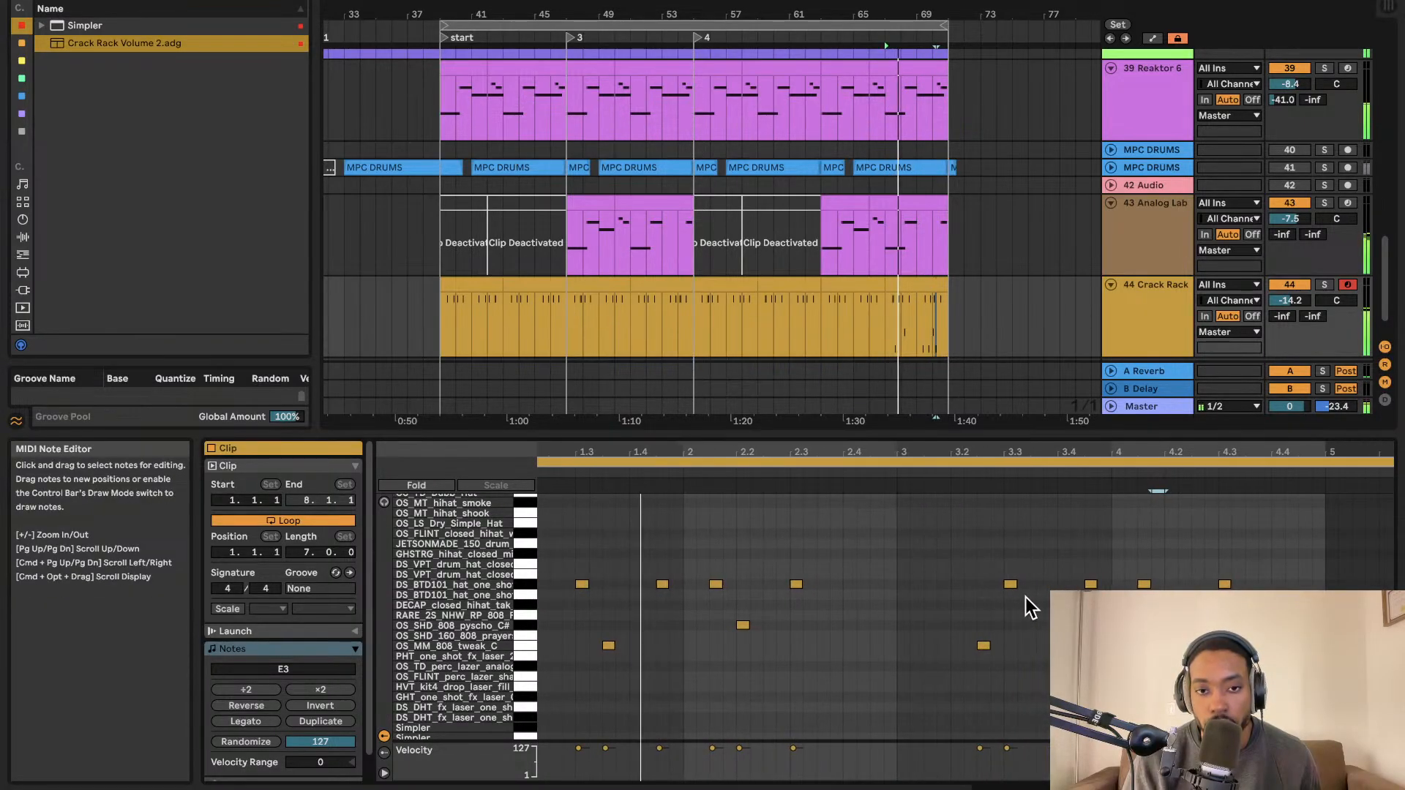
{"action": "scroll", "coordinate": [1039, 597], "scroll_direction": "right", "scroll_amount": 3}
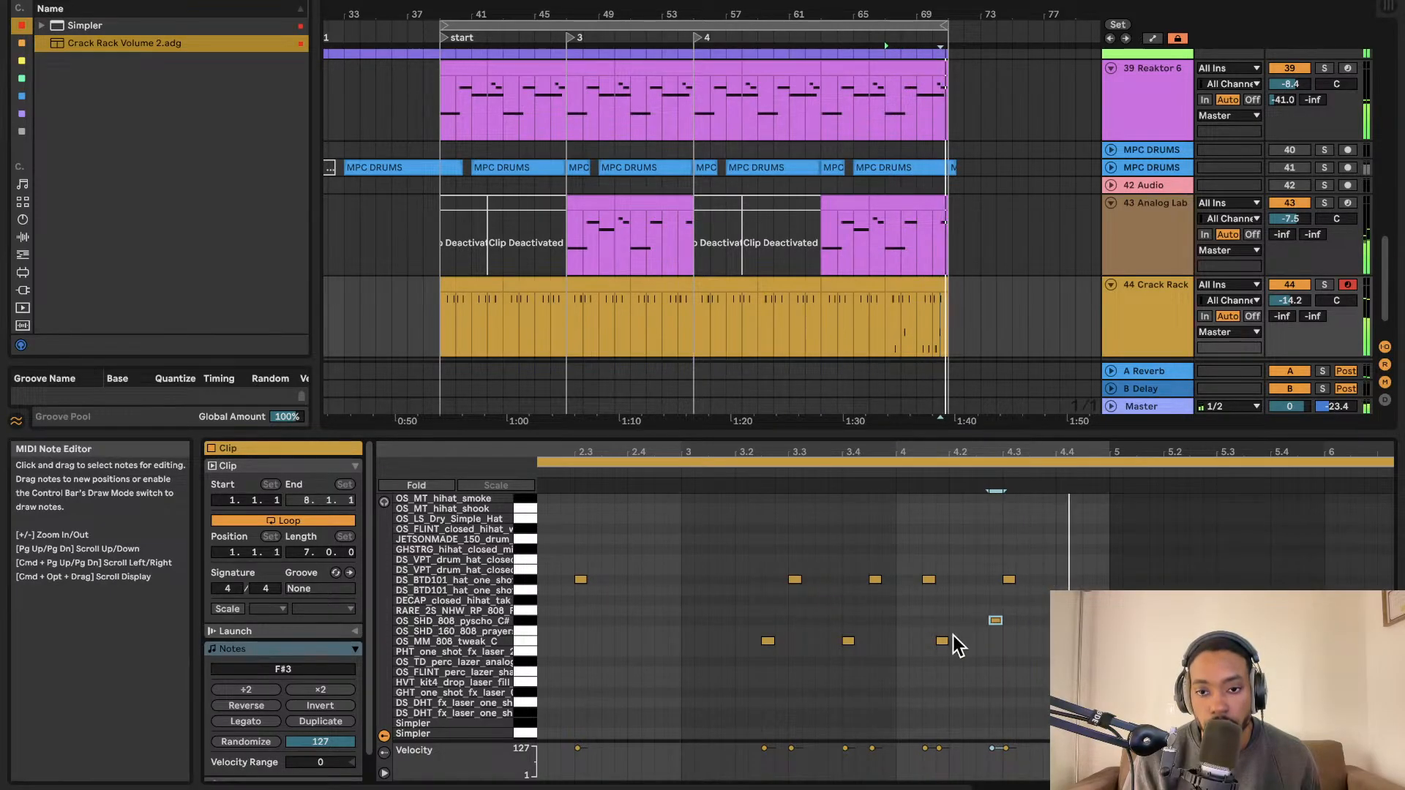
{"action": "left_click_drag", "start_coordinate": [941, 641], "coordinate": [929, 640]}
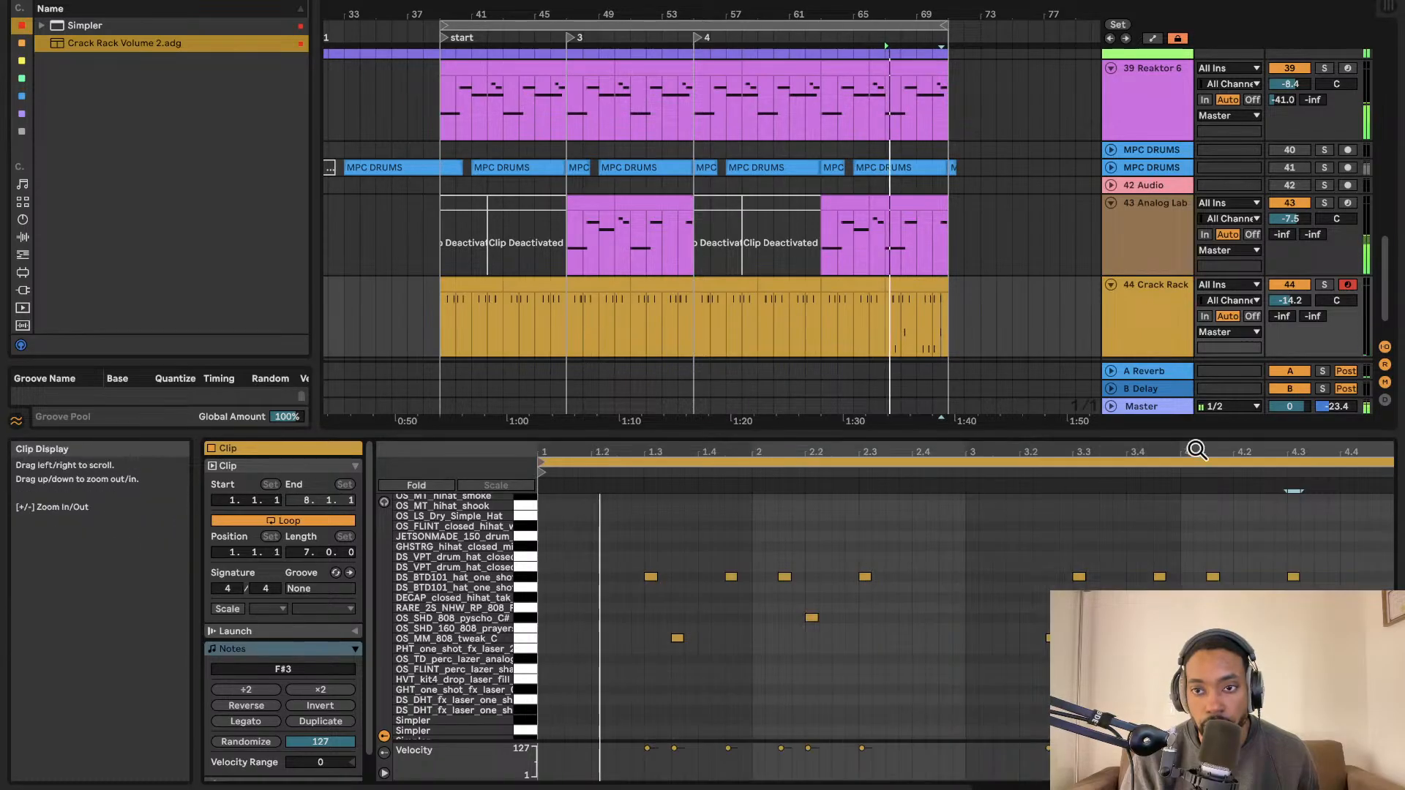
Solo the Crack Rack track and copy its final section, bars 67 to 71, onto bars 59 to 63.
{"action": "left_click", "coordinate": [1323, 285]}
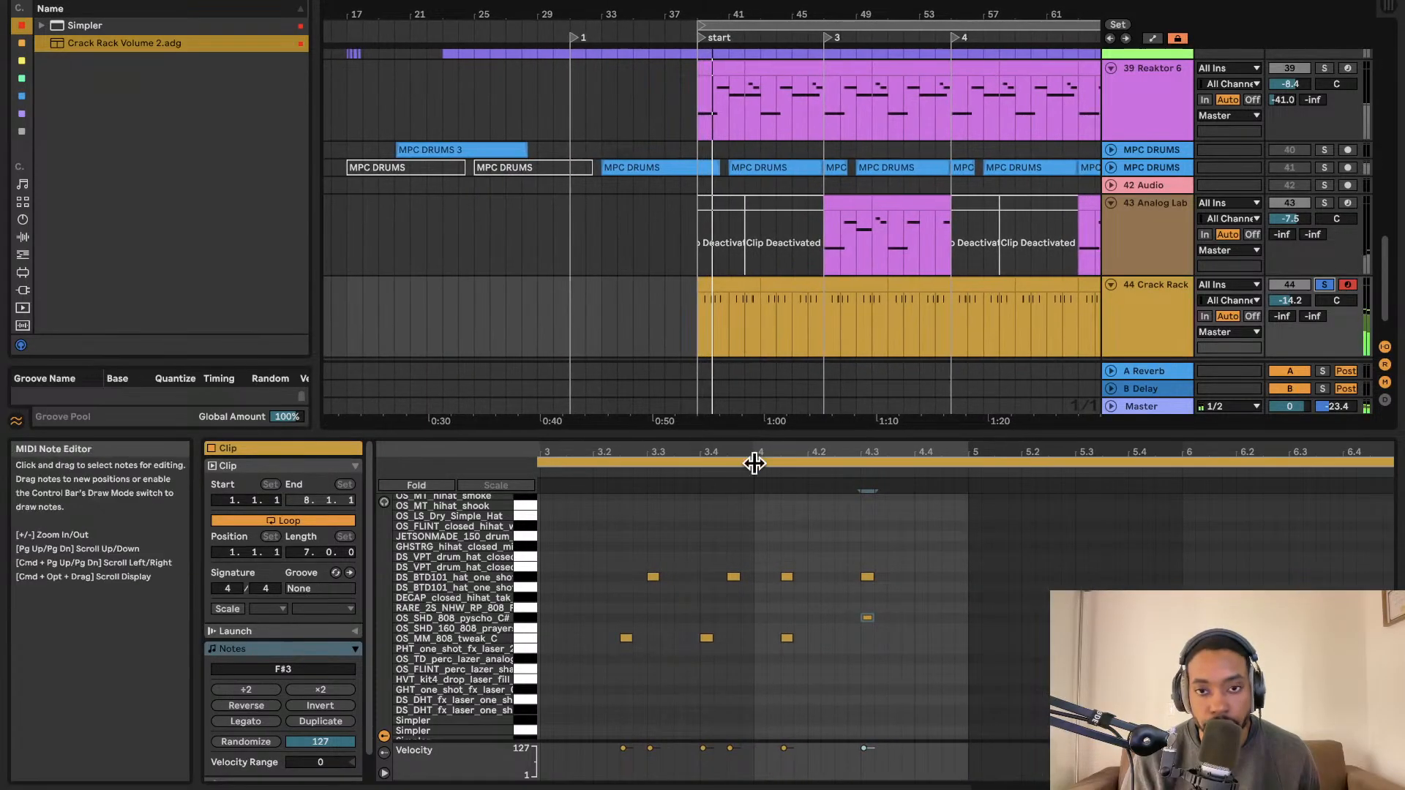
{"action": "scroll", "coordinate": [792, 328], "scroll_direction": "right", "scroll_amount": 5}
{"action": "left_click", "coordinate": [920, 286]}
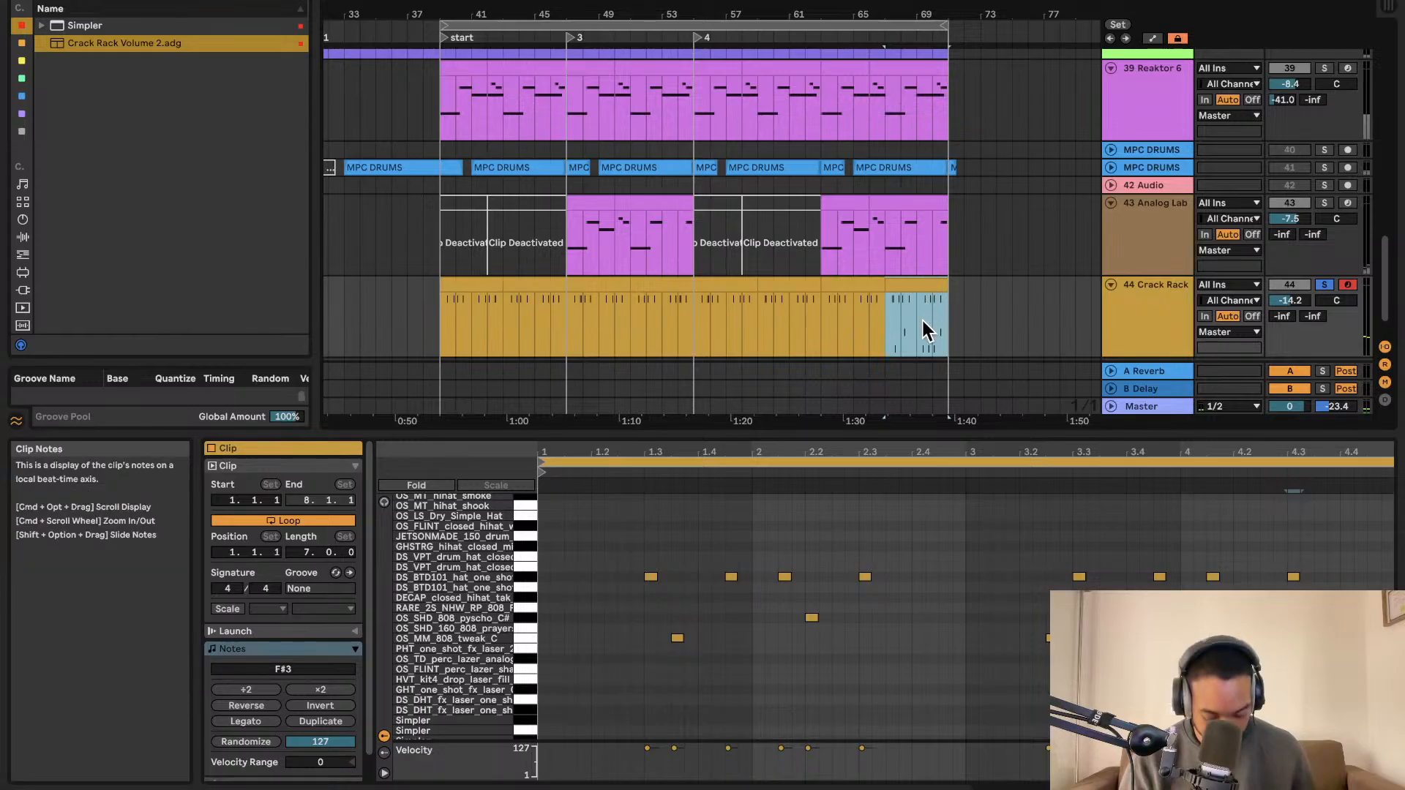
{"action": "left_click", "coordinate": [798, 321]}
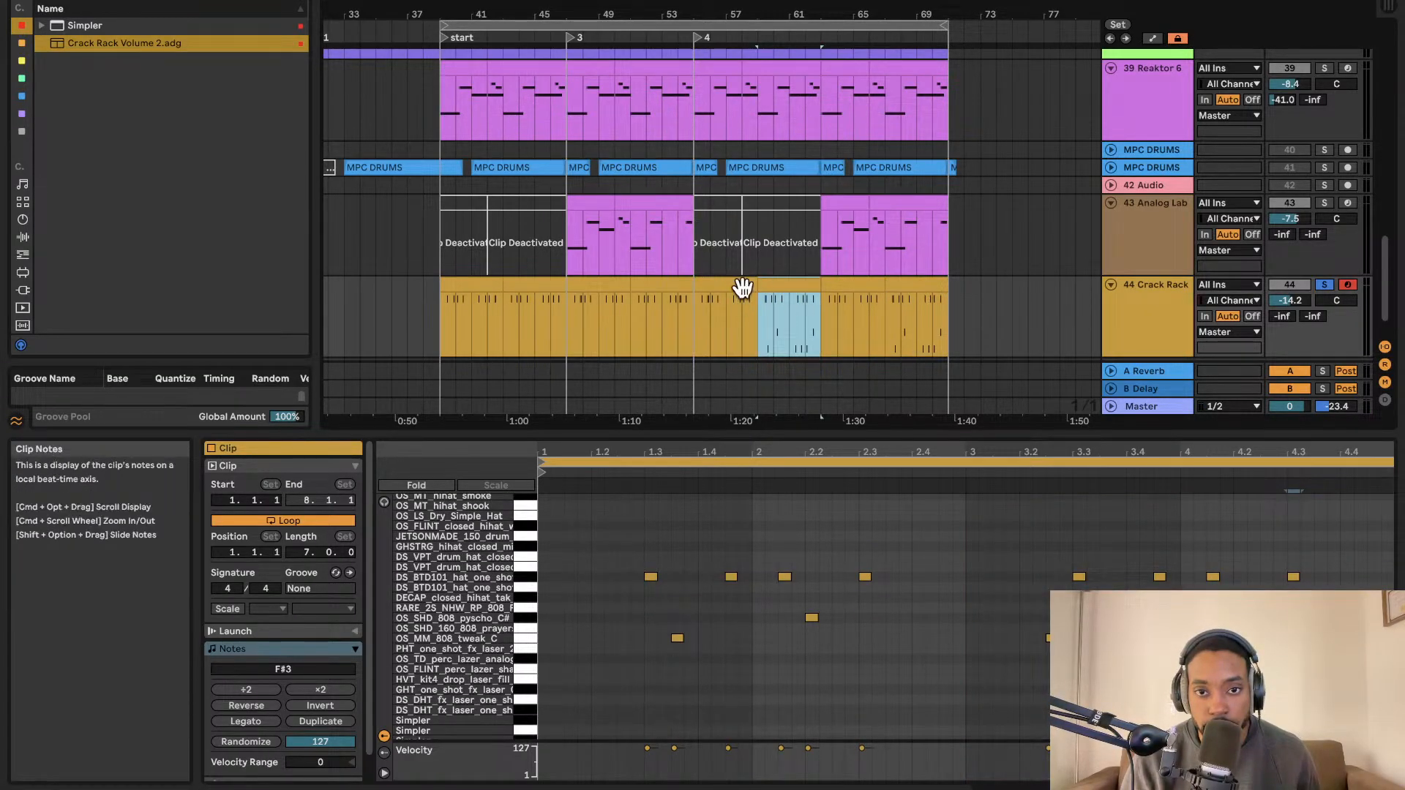
Turn off solo on the Crack Rack track and play the full arrangement from the marker 4 position.
{"action": "left_click", "coordinate": [678, 297]}
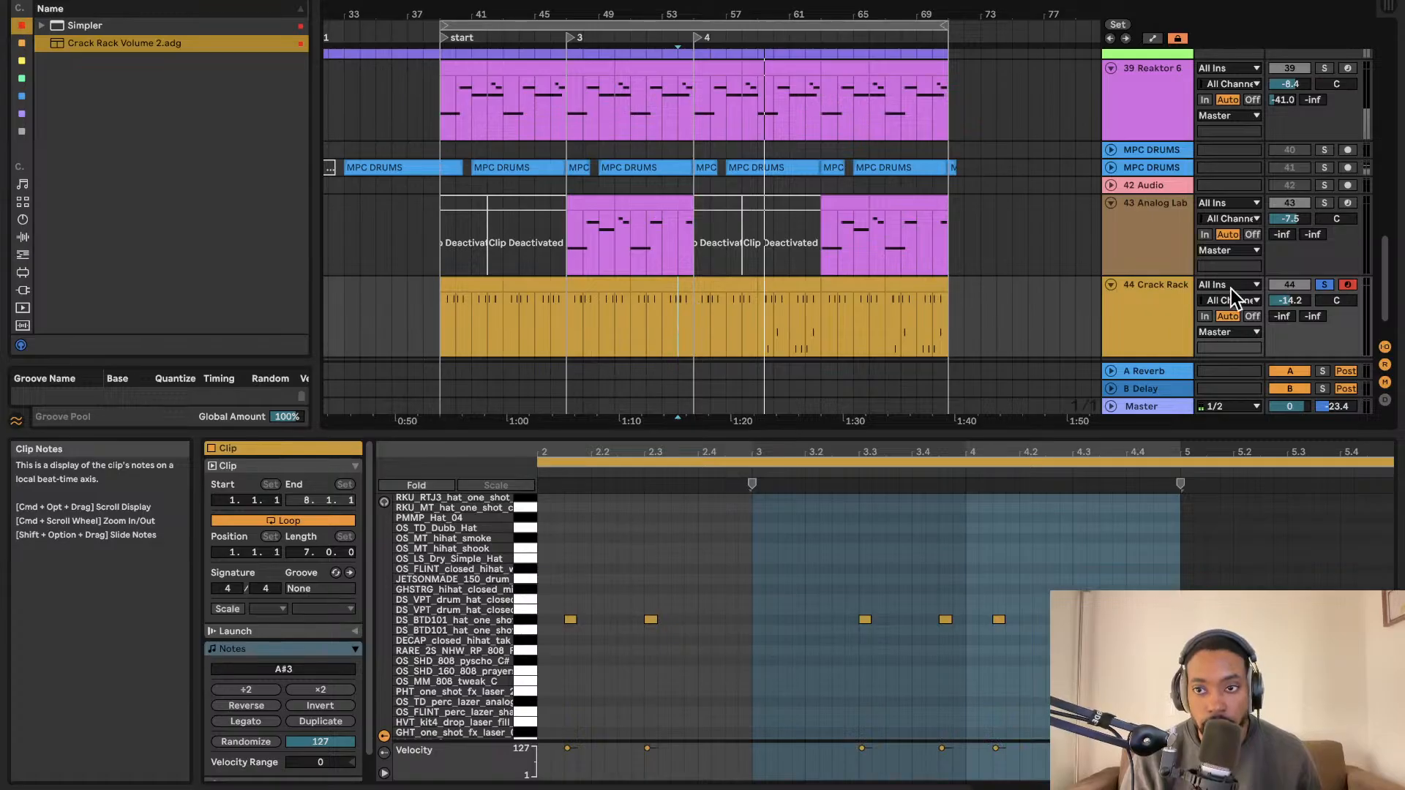
{"action": "left_click", "coordinate": [1324, 284]}
{"action": "left_click", "coordinate": [692, 314]}
{"action": "key", "text": "space"}
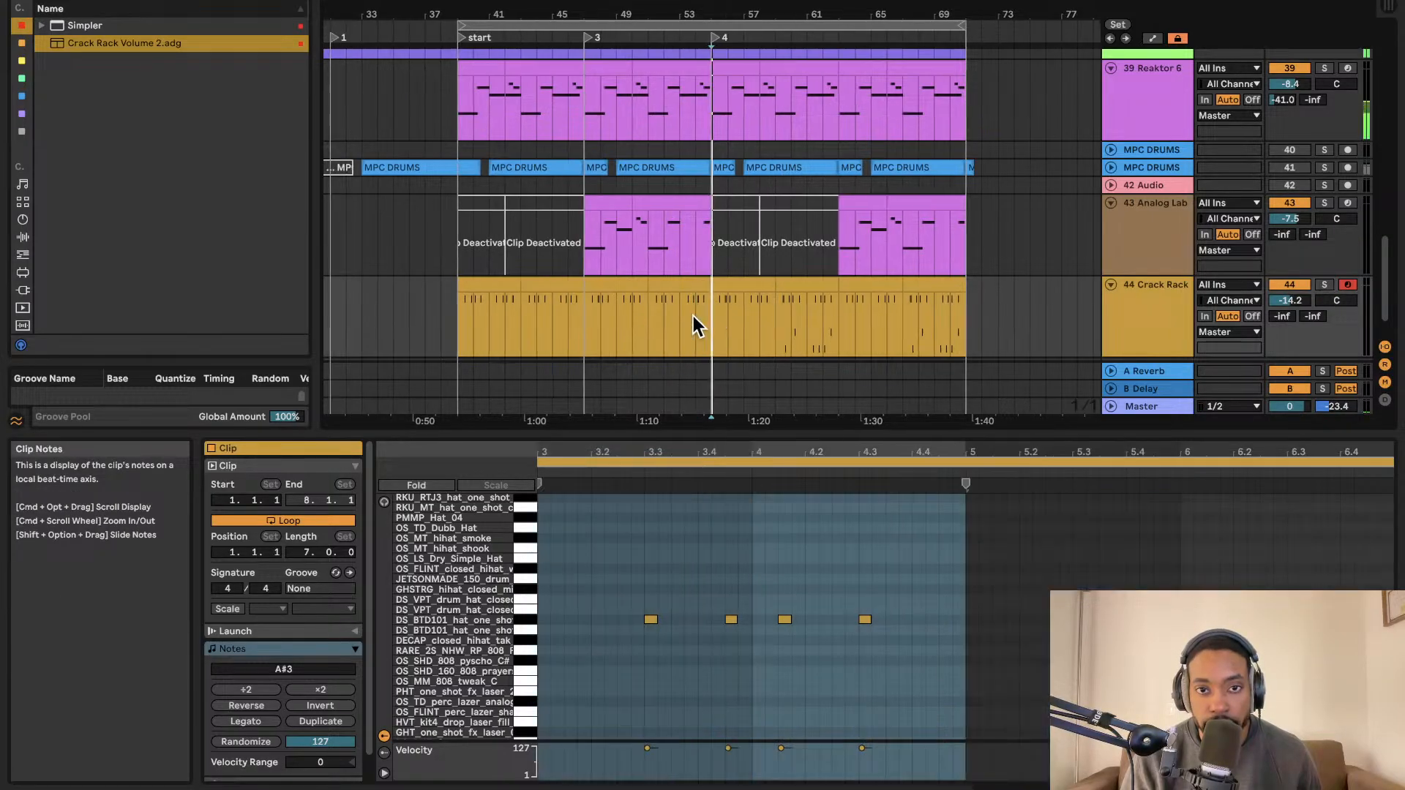
{"action": "scroll", "coordinate": [708, 307], "scroll_direction": "down", "scroll_amount": 2}
{"action": "scroll", "coordinate": [708, 307], "scroll_direction": "up", "scroll_amount": 2}
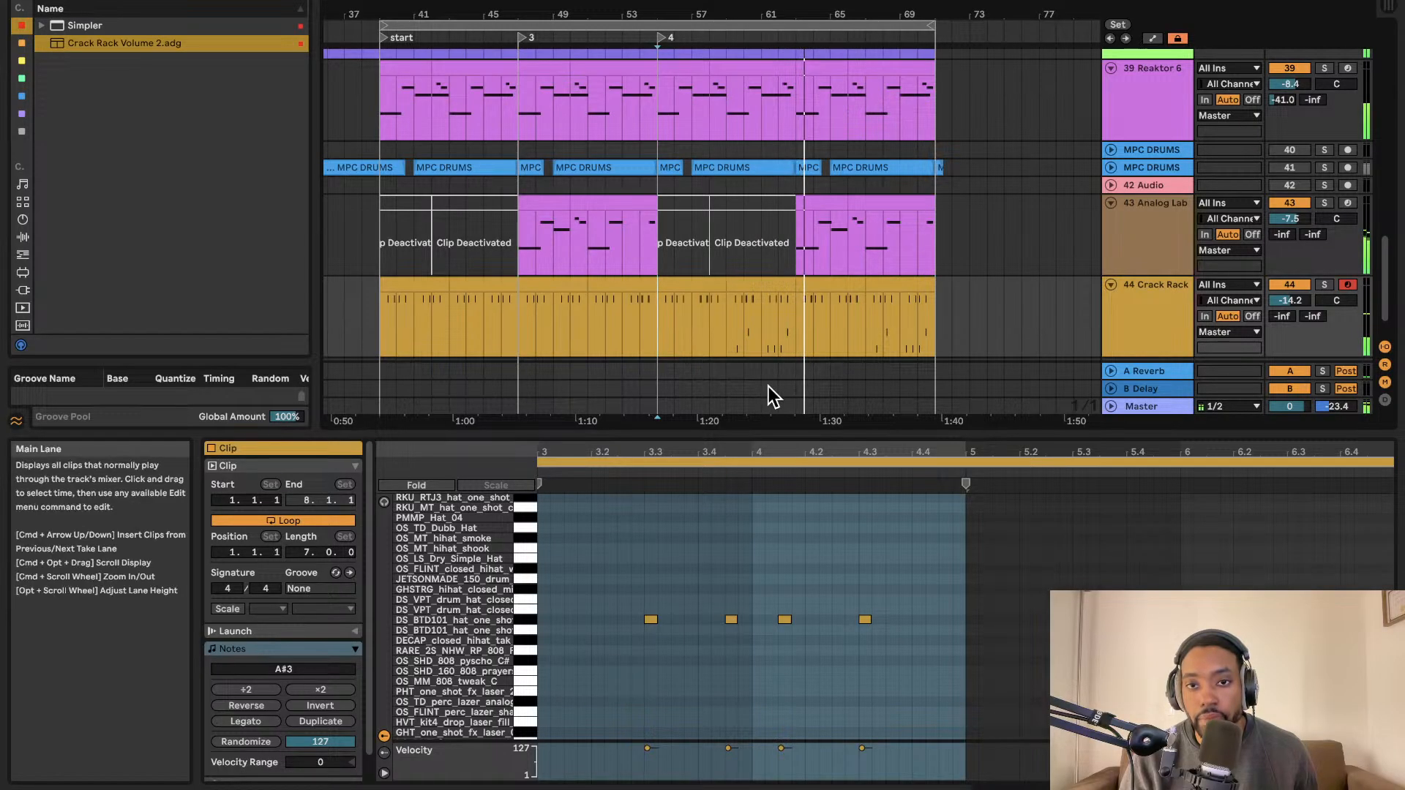
Restore the plain hat pattern in bars 59 to 63 of the Crack Rack track, removing the copied 808 notes.
{"action": "left_click", "coordinate": [767, 302]}
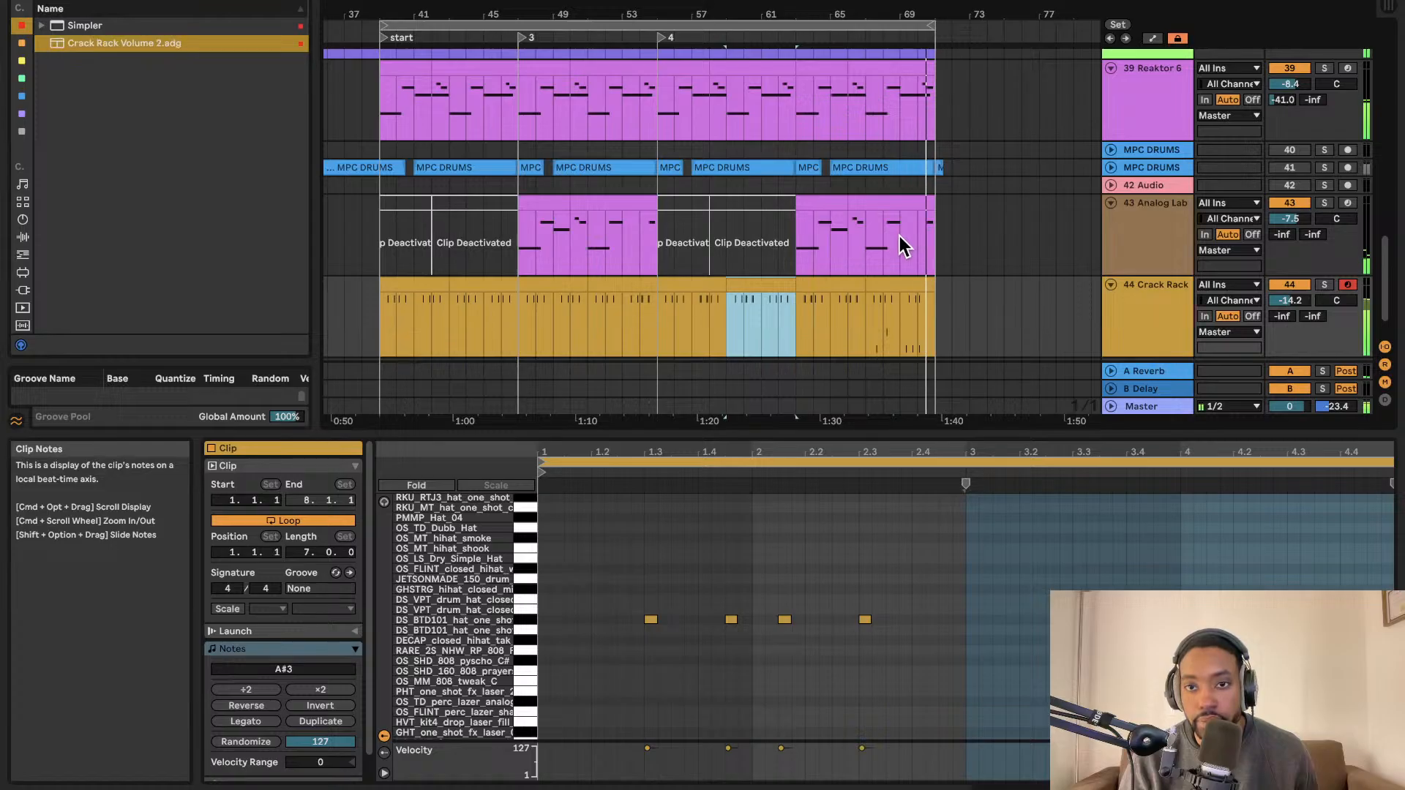
{"action": "scroll", "coordinate": [889, 265], "scroll_direction": "down", "scroll_amount": 2}
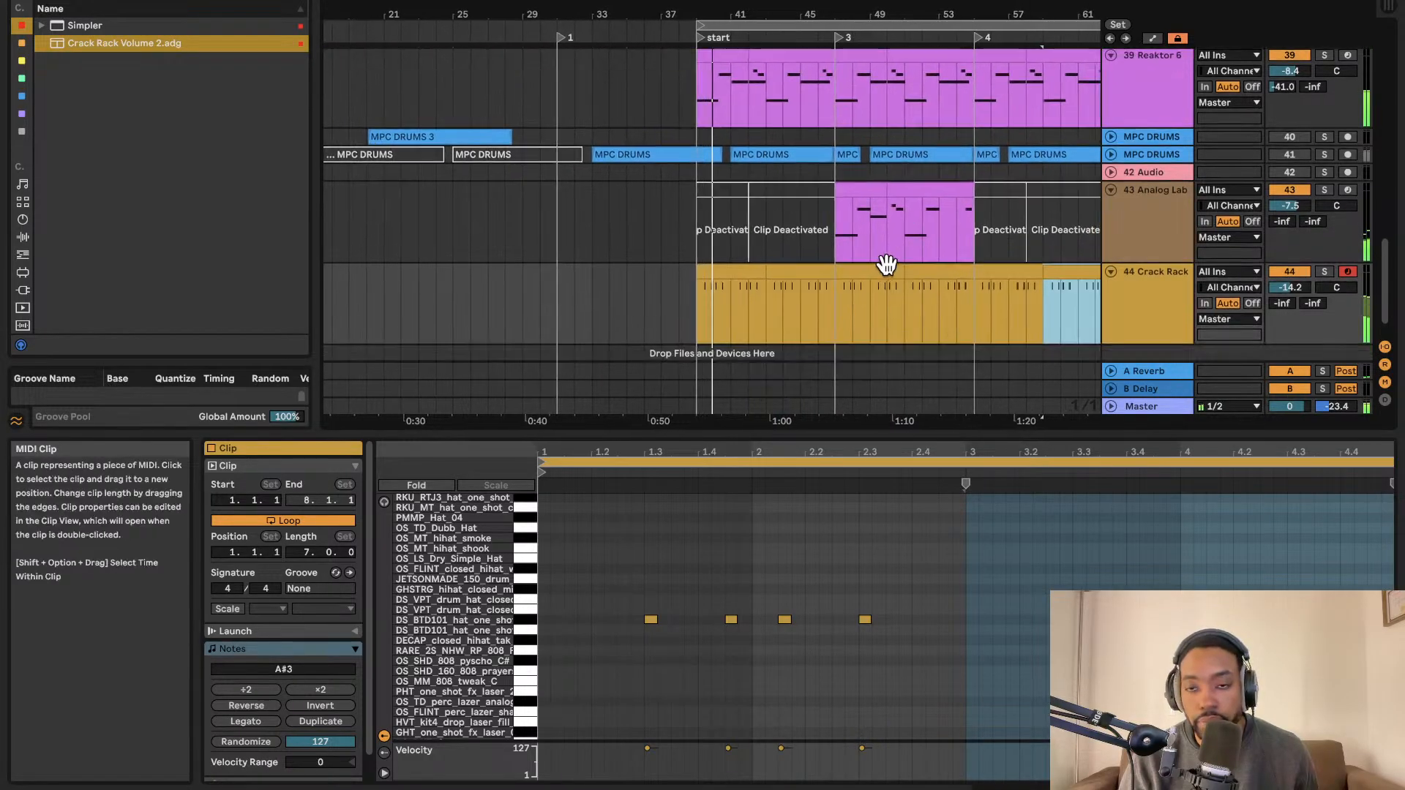
{"action": "scroll", "coordinate": [877, 269], "scroll_direction": "right", "scroll_amount": 5}
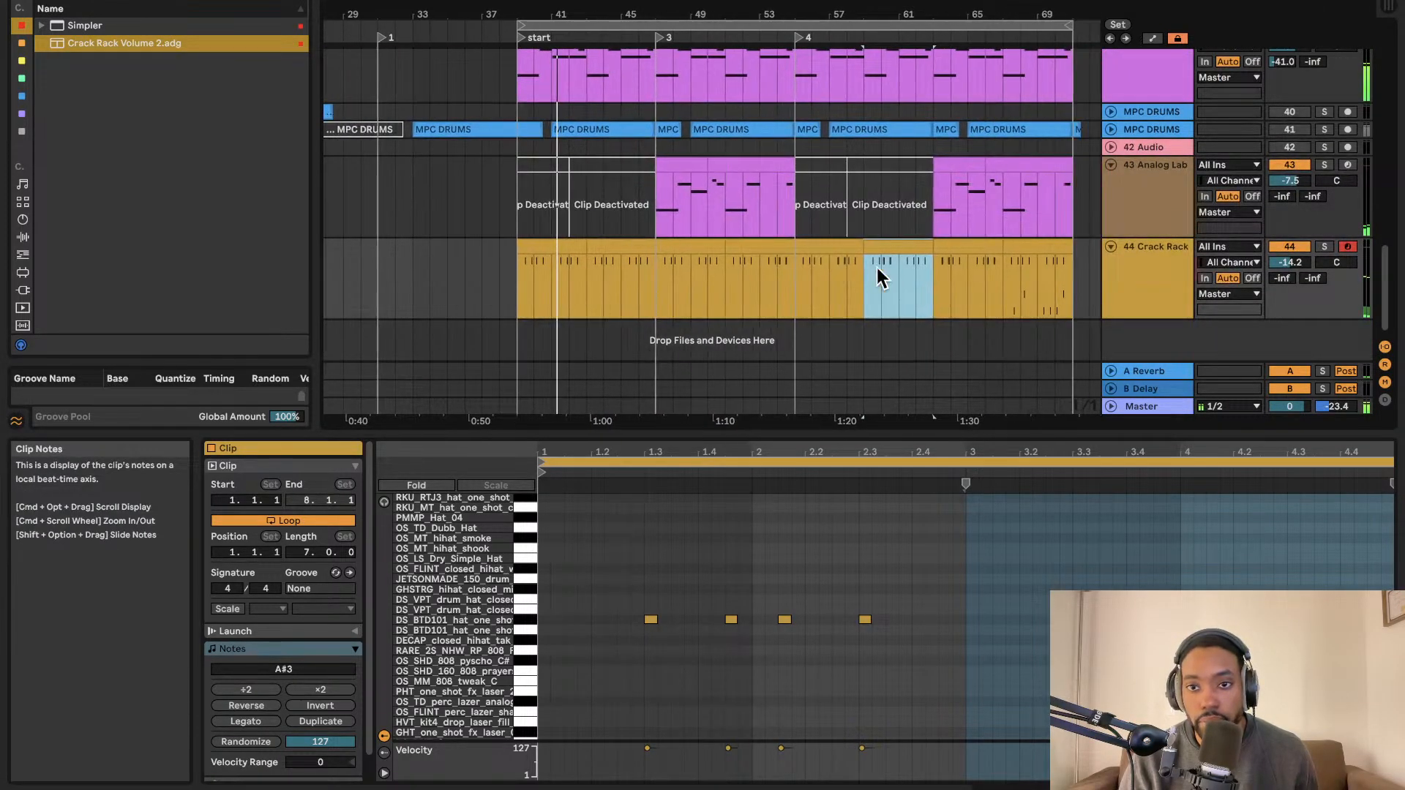
Duplicate the Crack Rack track and delete all clips from the duplicate.
{"action": "scroll", "coordinate": [856, 270], "scroll_direction": "down", "scroll_amount": 1}
{"action": "scroll", "coordinate": [847, 275], "scroll_direction": "down", "scroll_amount": 1}
{"action": "left_click", "coordinate": [1131, 293]}
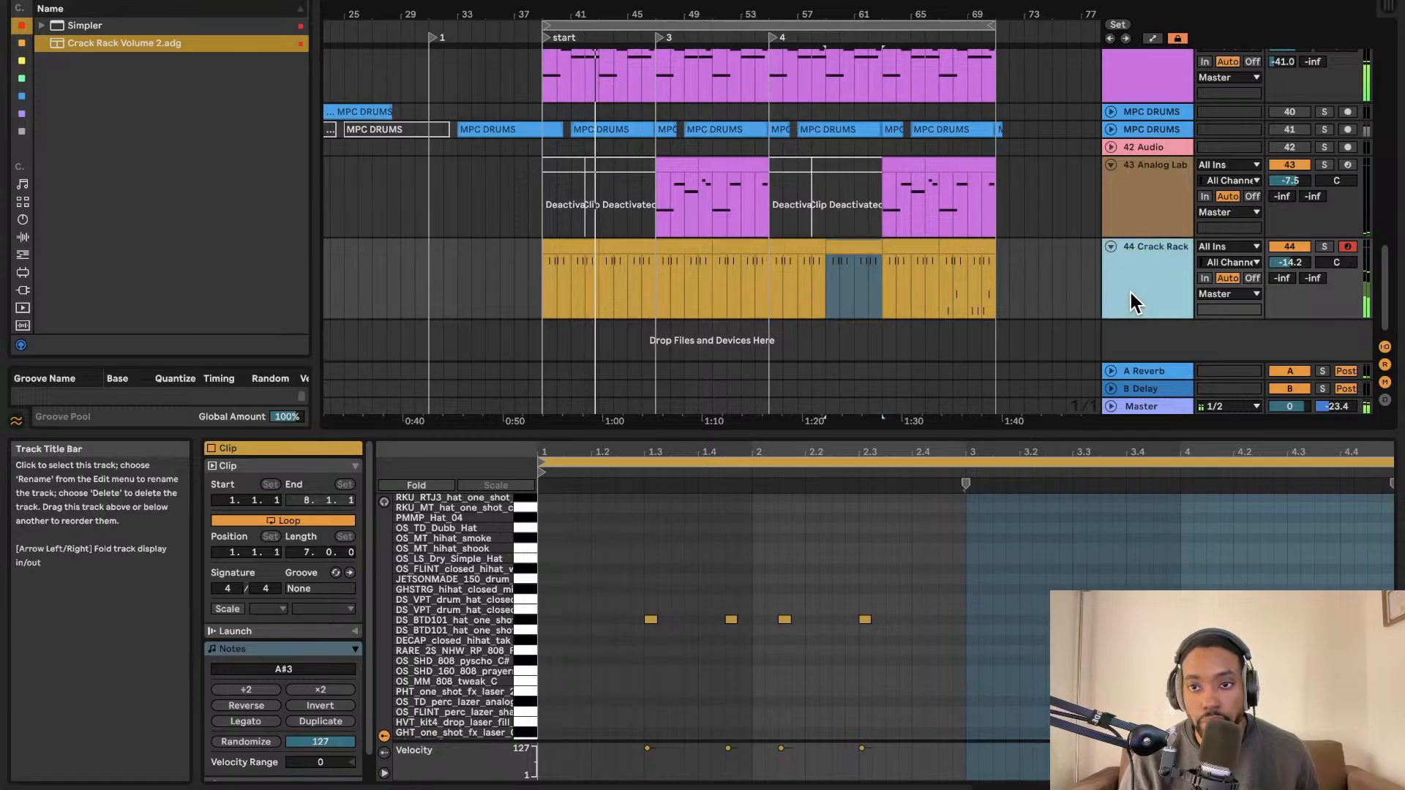
{"action": "key", "text": "super+d"}
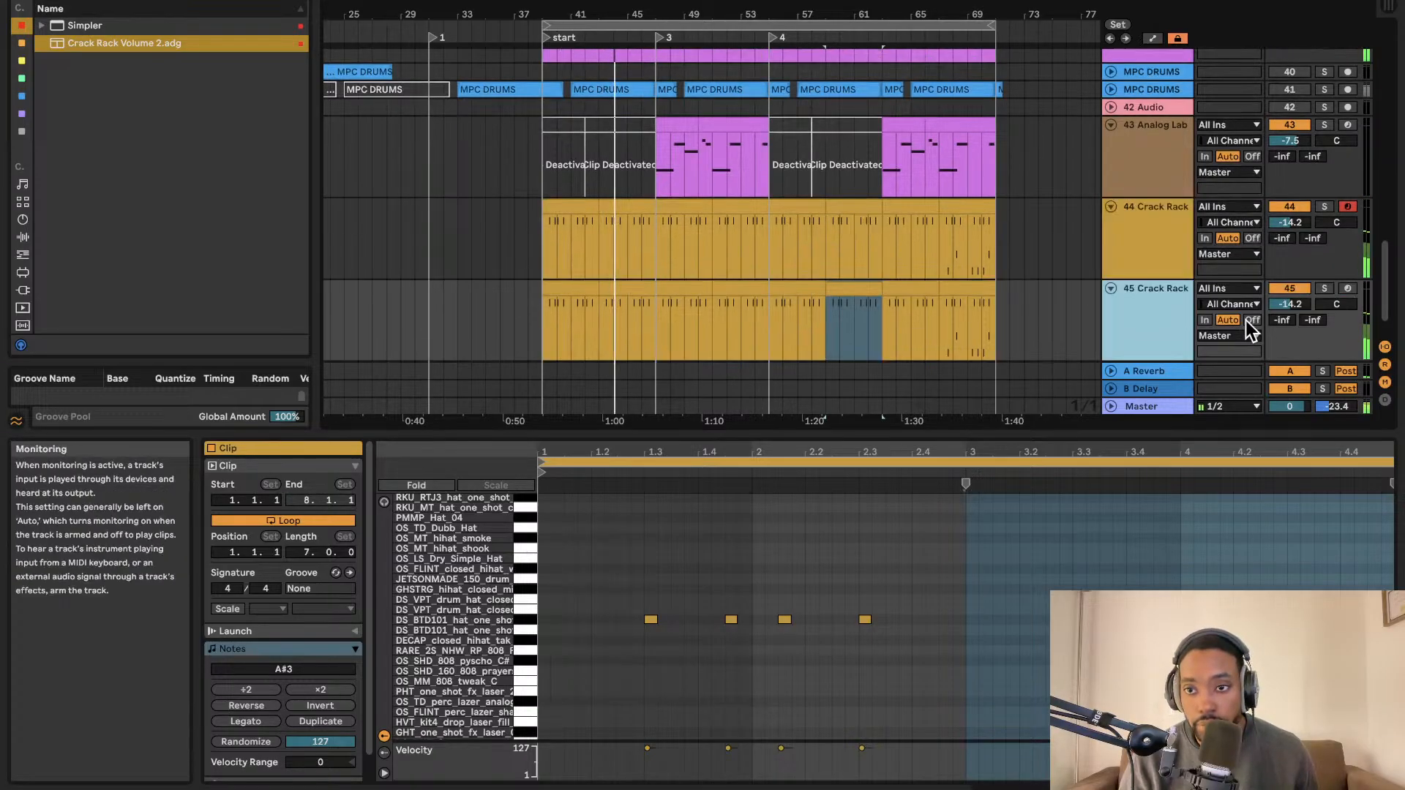
{"action": "scroll", "coordinate": [850, 304], "scroll_direction": "right", "scroll_amount": 2}
{"action": "left_click_drag", "start_coordinate": [977, 304], "coordinate": [522, 305]}
{"action": "key", "text": "Delete"}
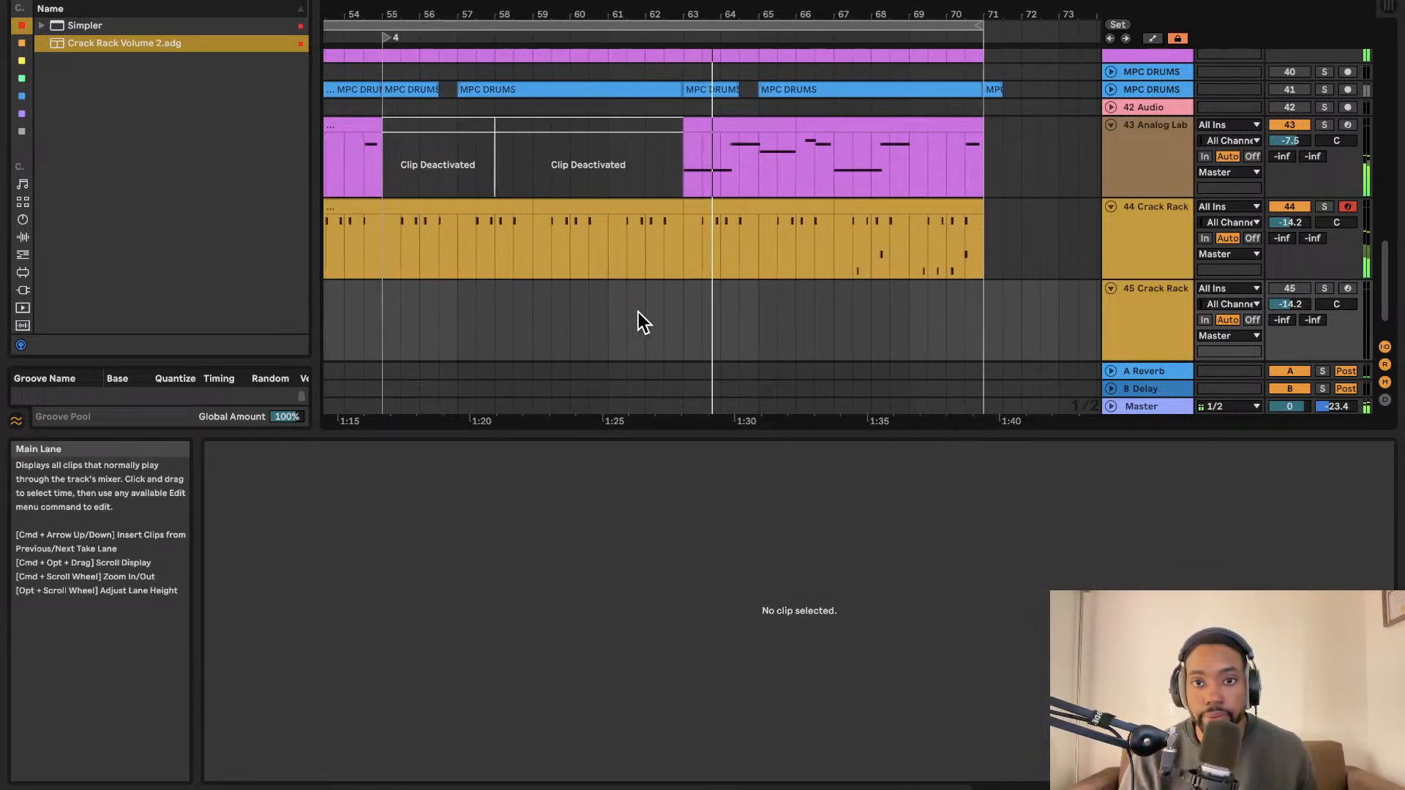
Listen through the arrangement and check how the Crack Rack pattern sits against the Reaktor 6 and Analog Lab parts.
{"action": "scroll", "coordinate": [638, 313], "scroll_direction": "down", "scroll_amount": 2}
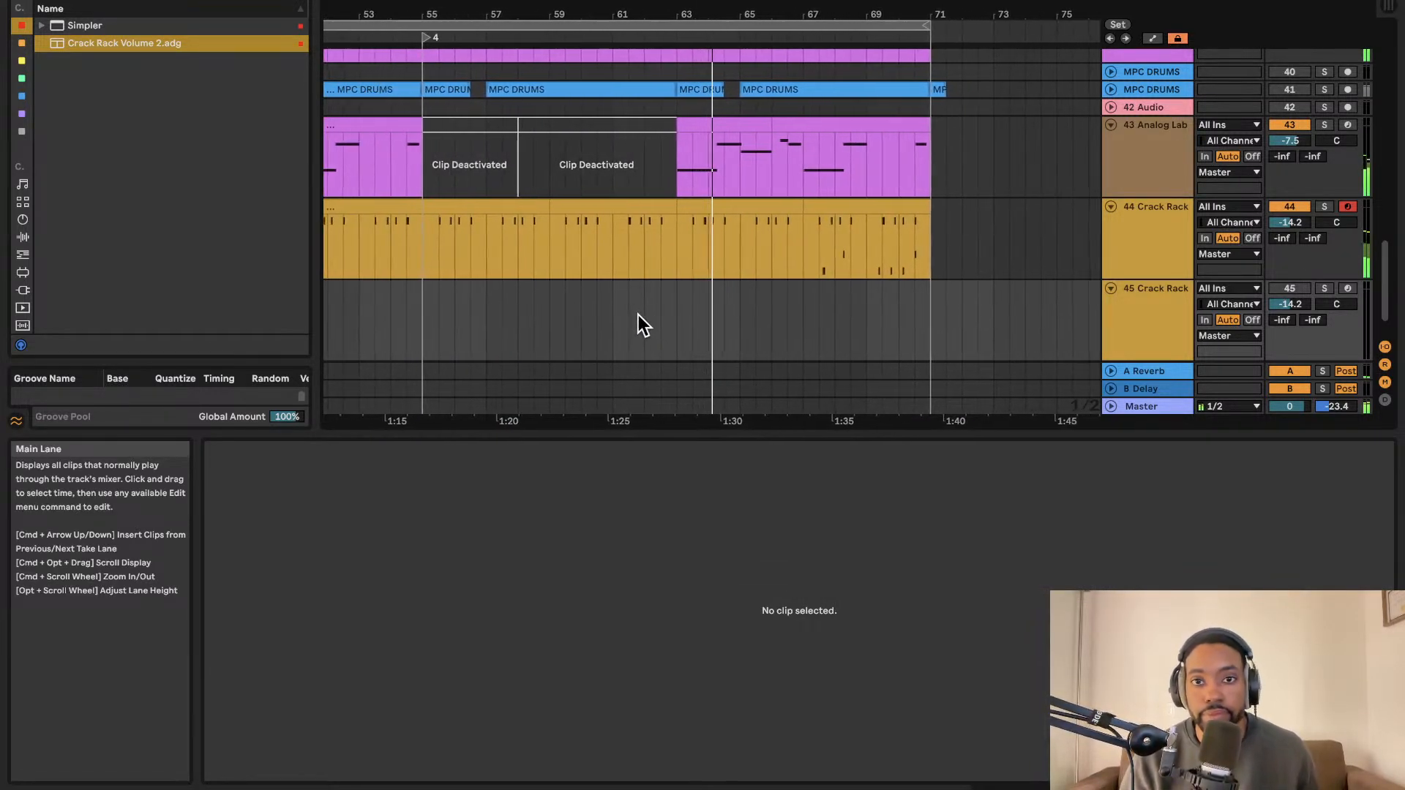
{"action": "scroll", "coordinate": [648, 297], "scroll_direction": "up", "scroll_amount": 3}
{"action": "scroll", "coordinate": [686, 301], "scroll_direction": "down", "scroll_amount": 3}
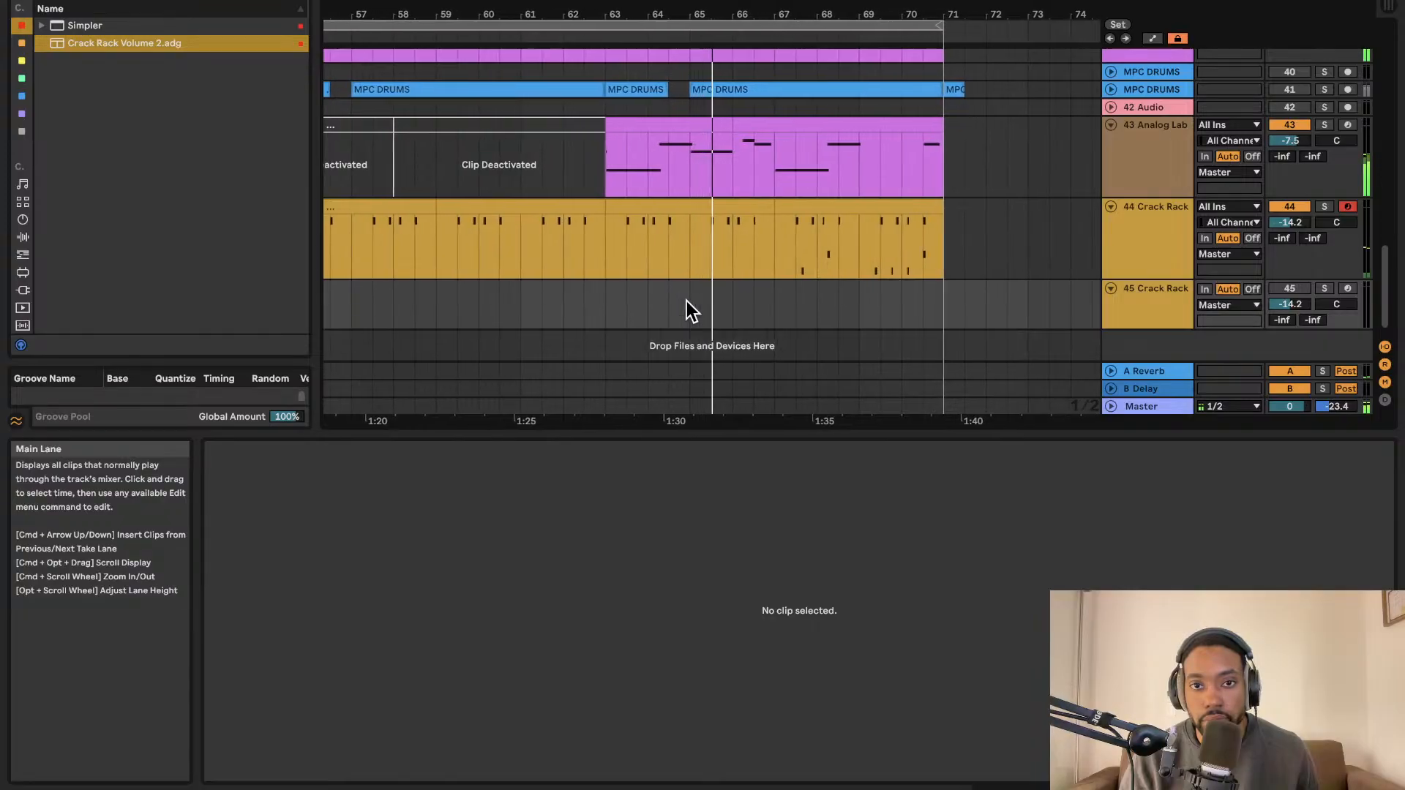
{"action": "scroll", "coordinate": [861, 263], "scroll_direction": "left", "scroll_amount": 1}
{"action": "scroll", "coordinate": [866, 270], "scroll_direction": "up", "scroll_amount": 2}
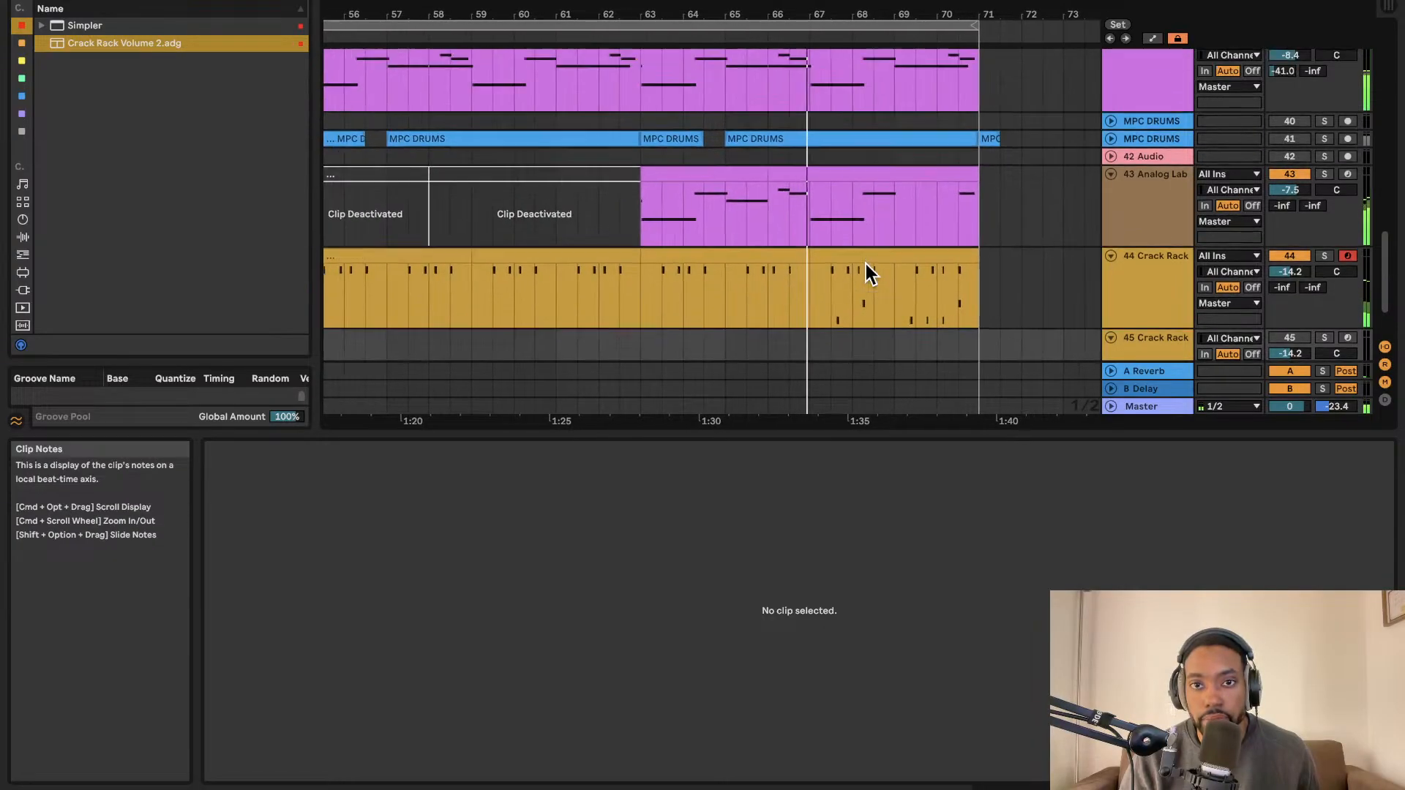
{"action": "scroll", "coordinate": [865, 265], "scroll_direction": "up", "scroll_amount": 1}
{"action": "left_click", "coordinate": [497, 1]}
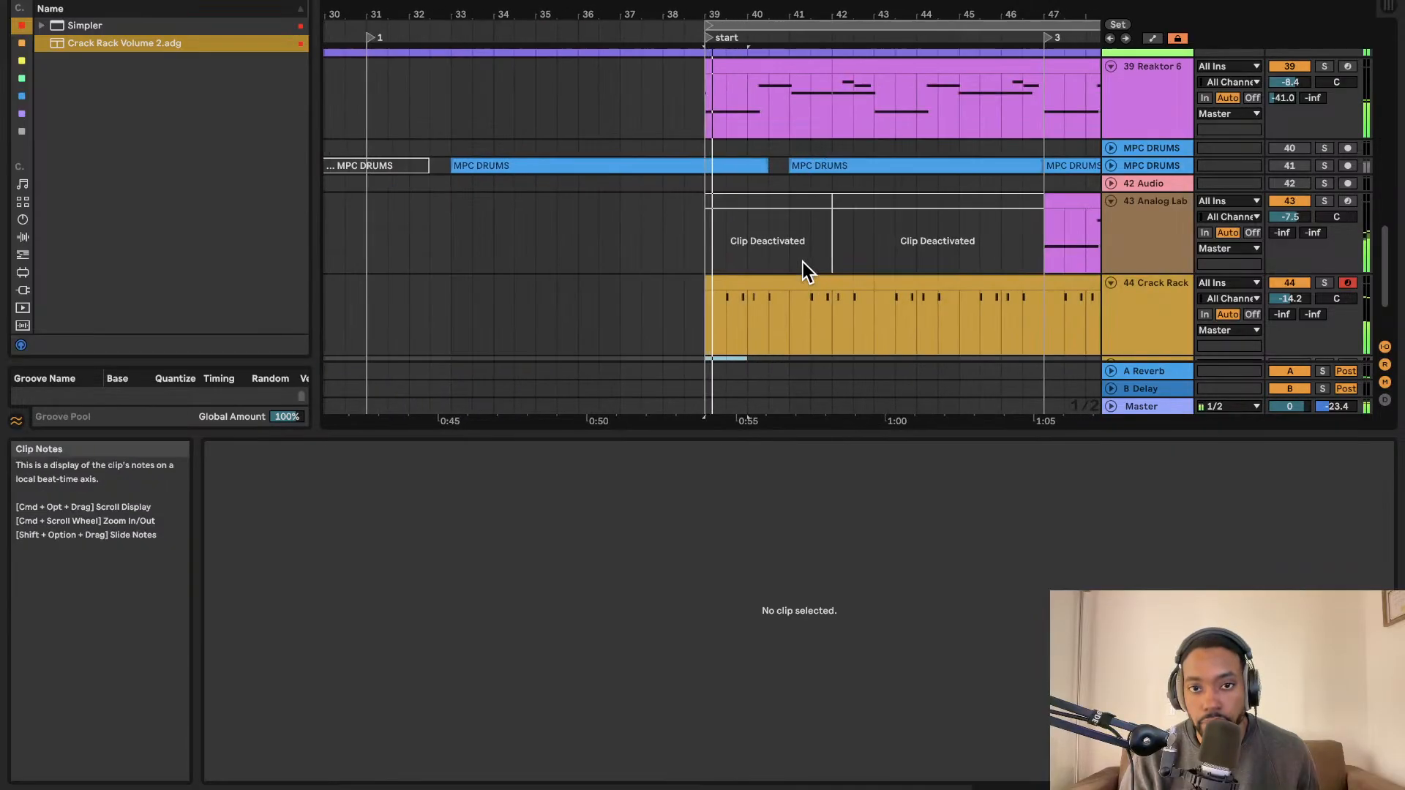
{"action": "scroll", "coordinate": [793, 208], "scroll_direction": "down", "scroll_amount": 2}
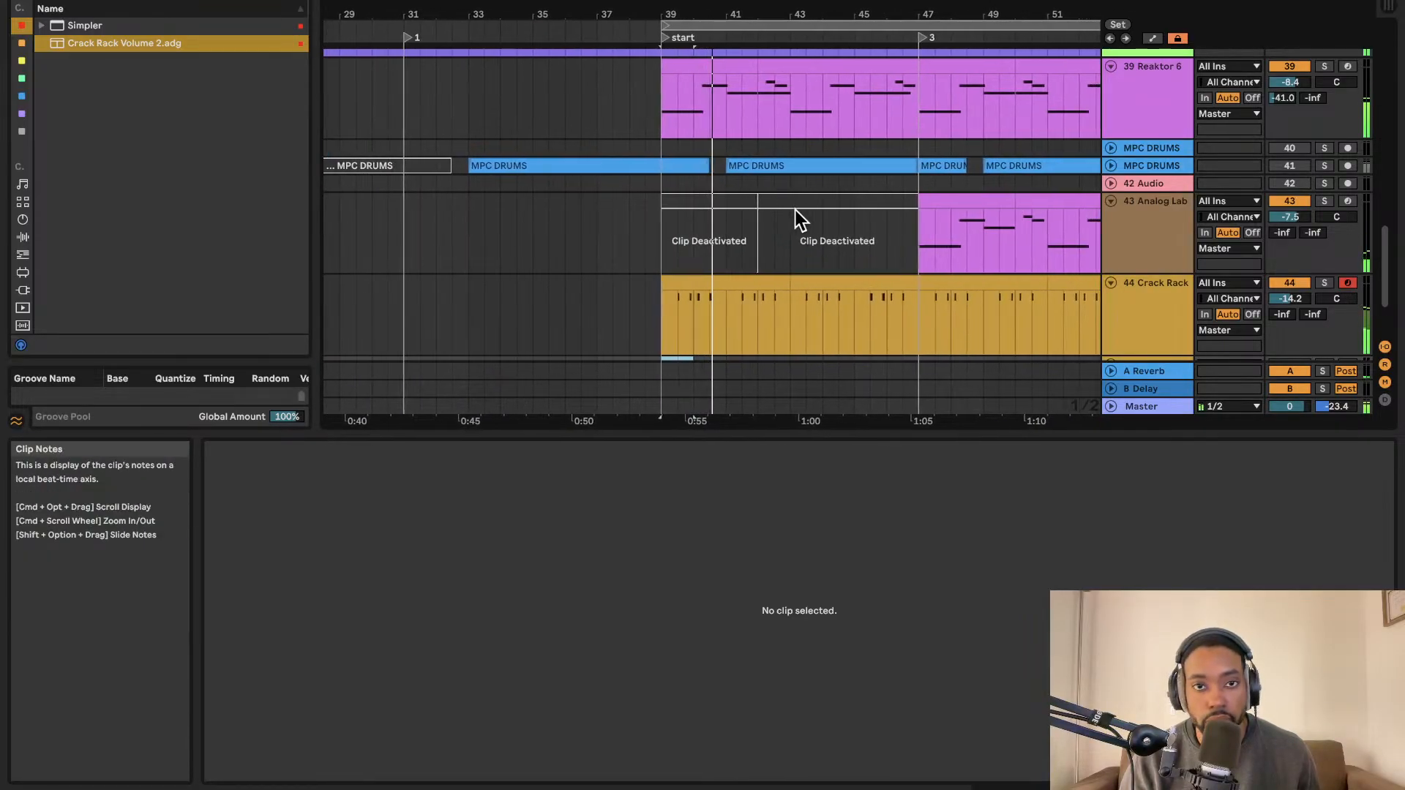
{"action": "scroll", "coordinate": [696, 142], "scroll_direction": "down", "scroll_amount": 1}
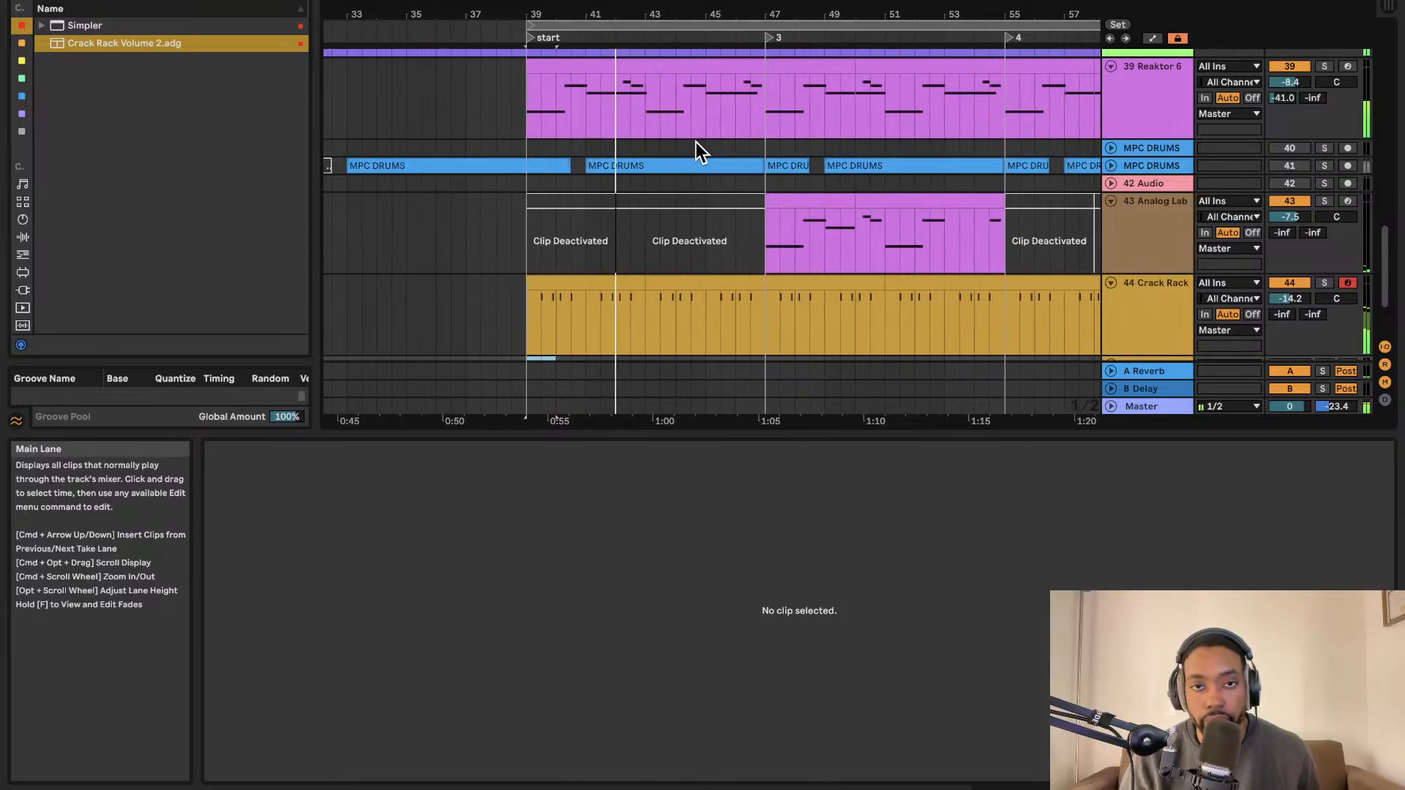
{"action": "scroll", "coordinate": [695, 142], "scroll_direction": "down", "scroll_amount": 3}
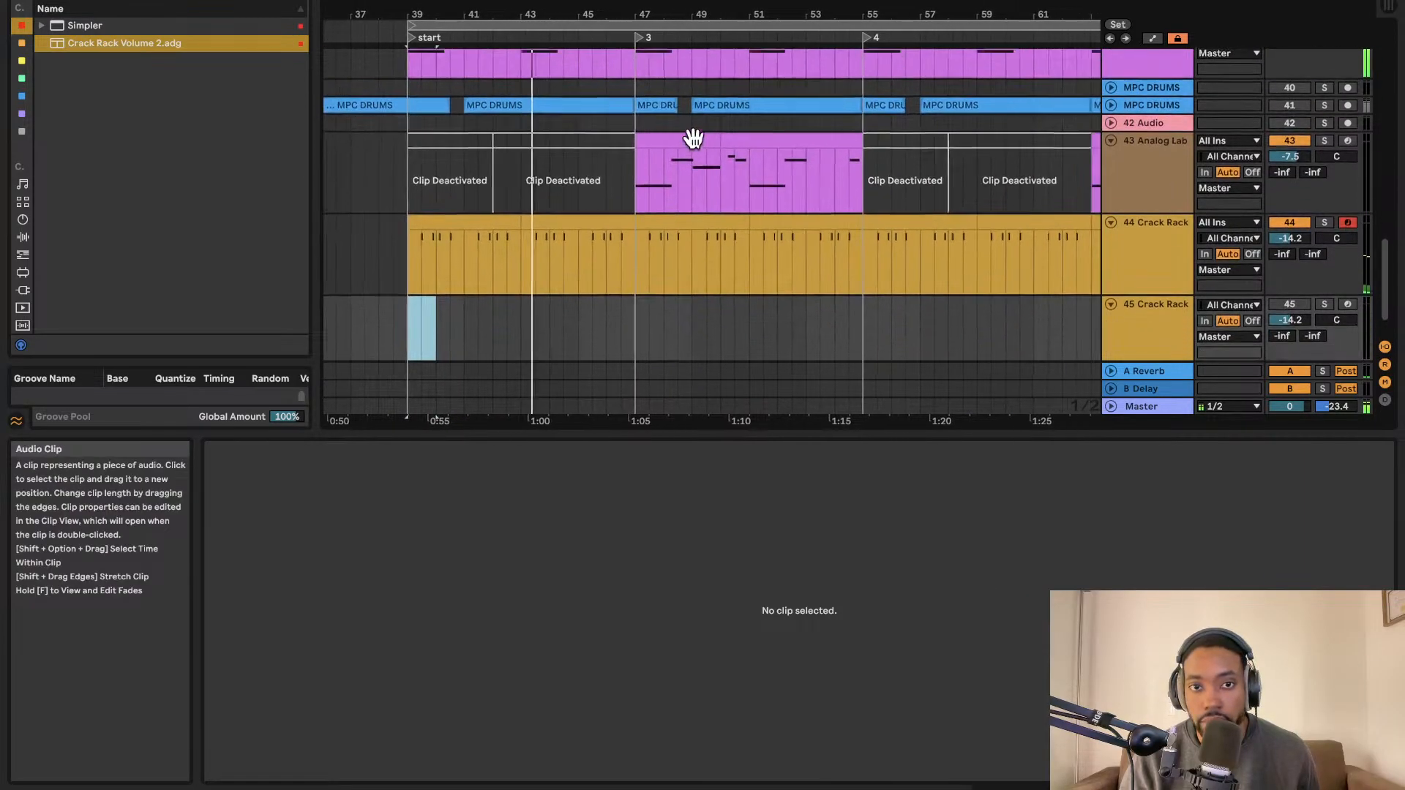
{"action": "scroll", "coordinate": [692, 139], "scroll_direction": "down", "scroll_amount": 1}
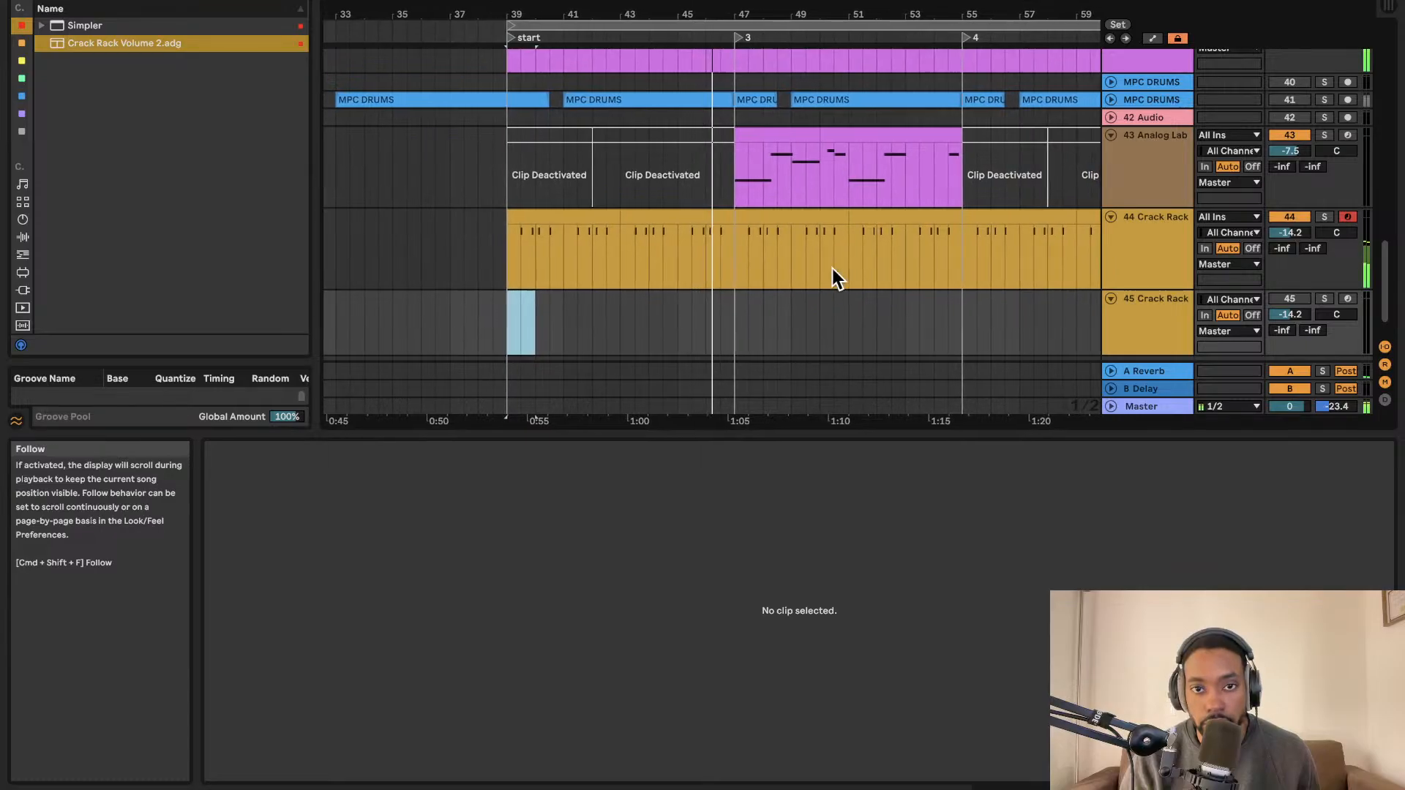
{"action": "key", "text": "minus"}
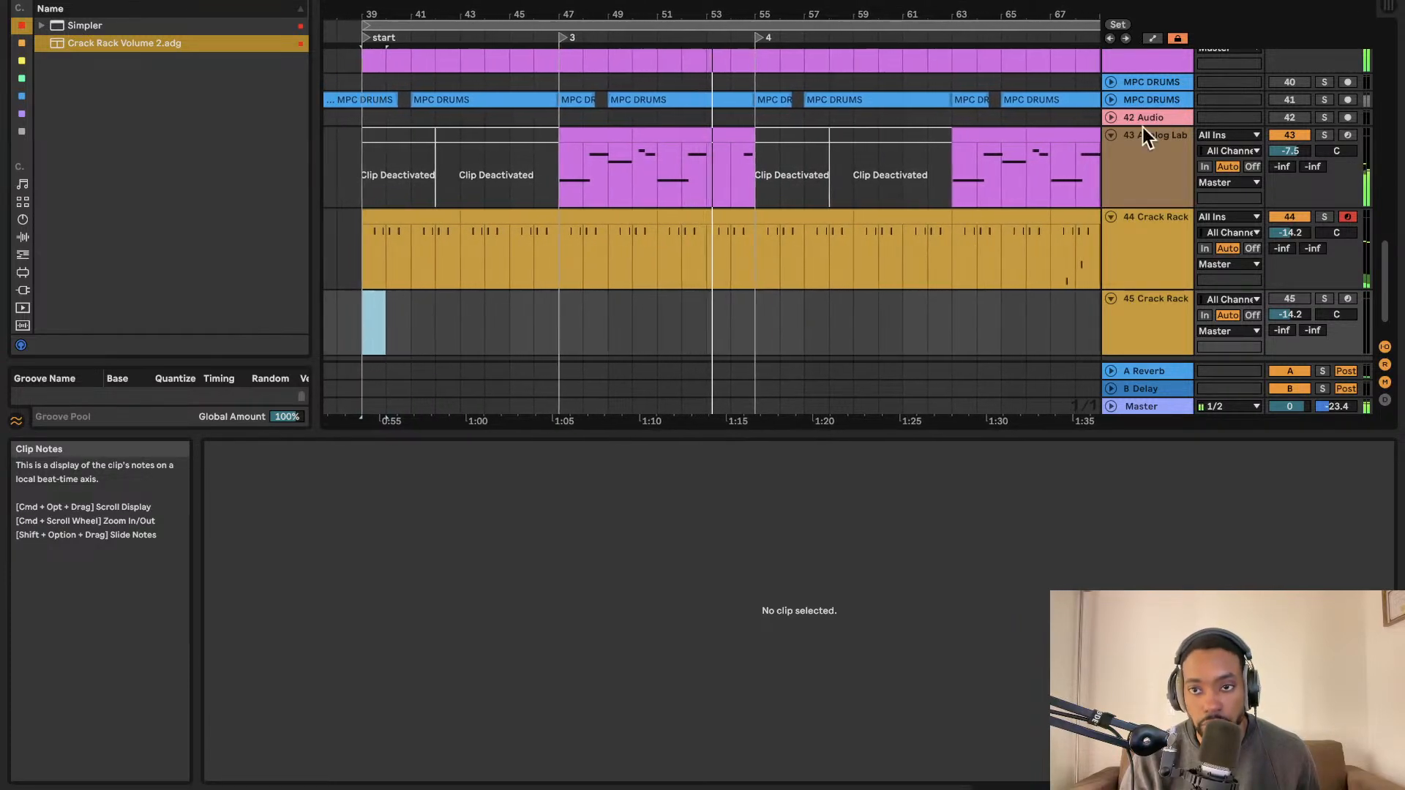
Clear the browser search and duplicate the Analog Lab track with its clips and devices.
{"action": "left_click", "coordinate": [1122, 169]}
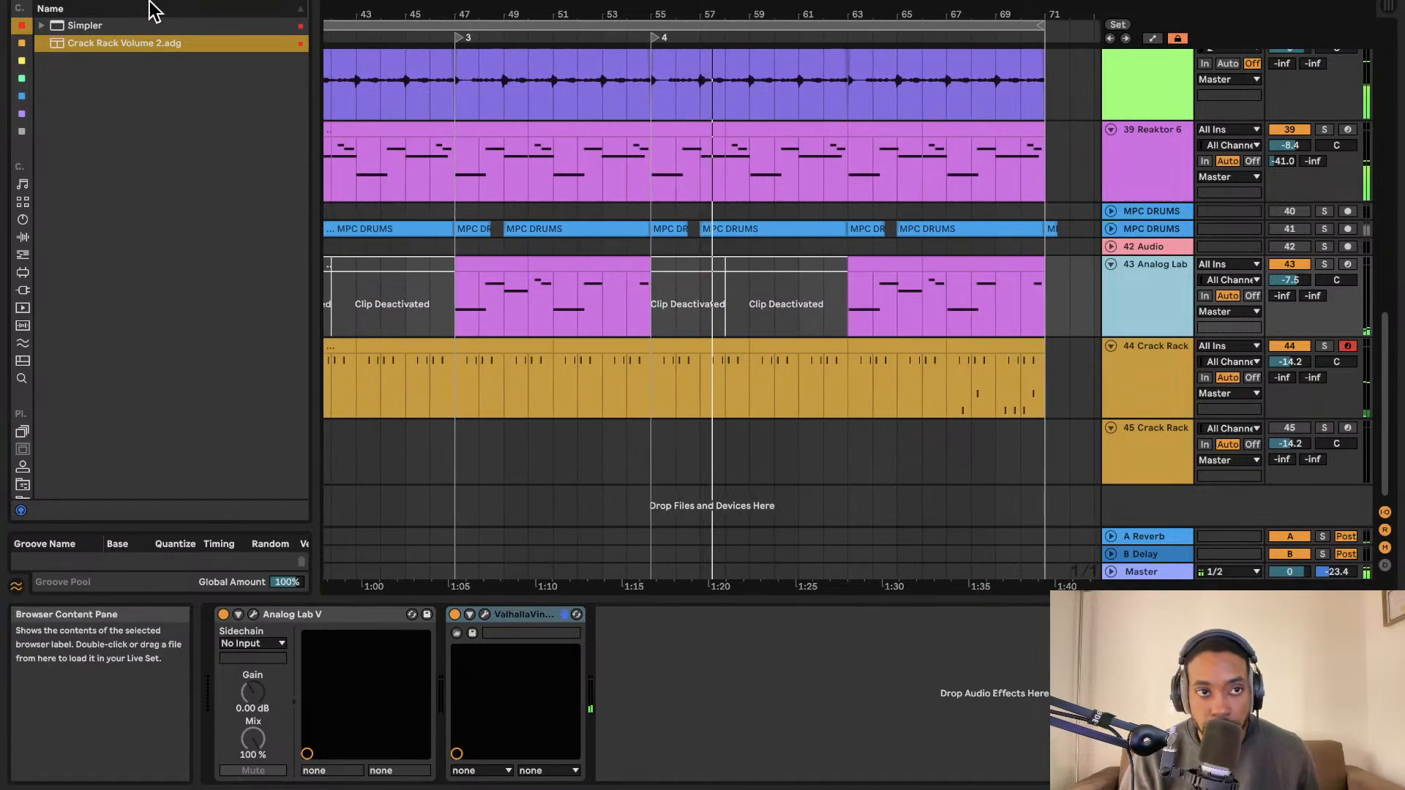
{"action": "left_click", "coordinate": [296, 1]}
{"action": "left_click", "coordinate": [1189, 306]}
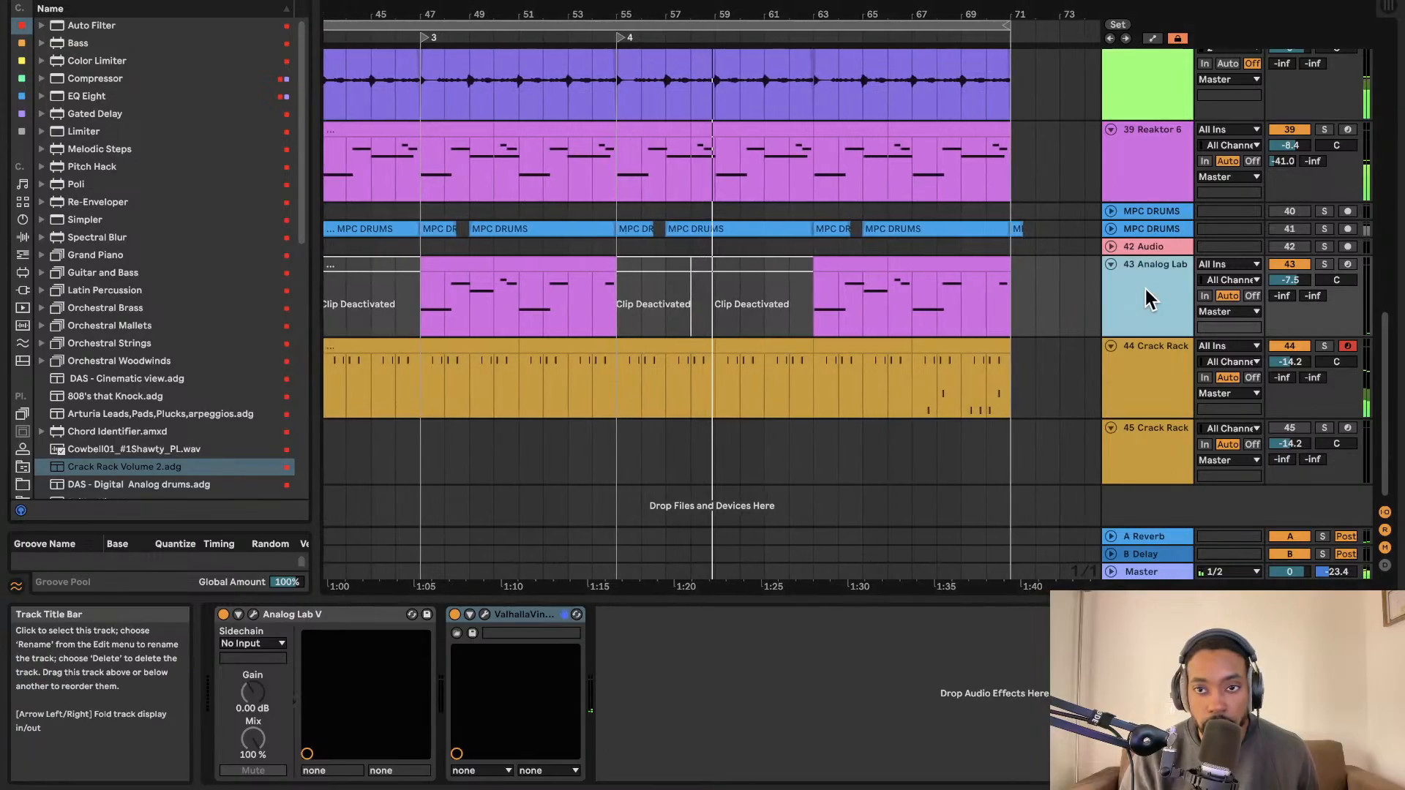
{"action": "key", "text": "ctrl+d"}
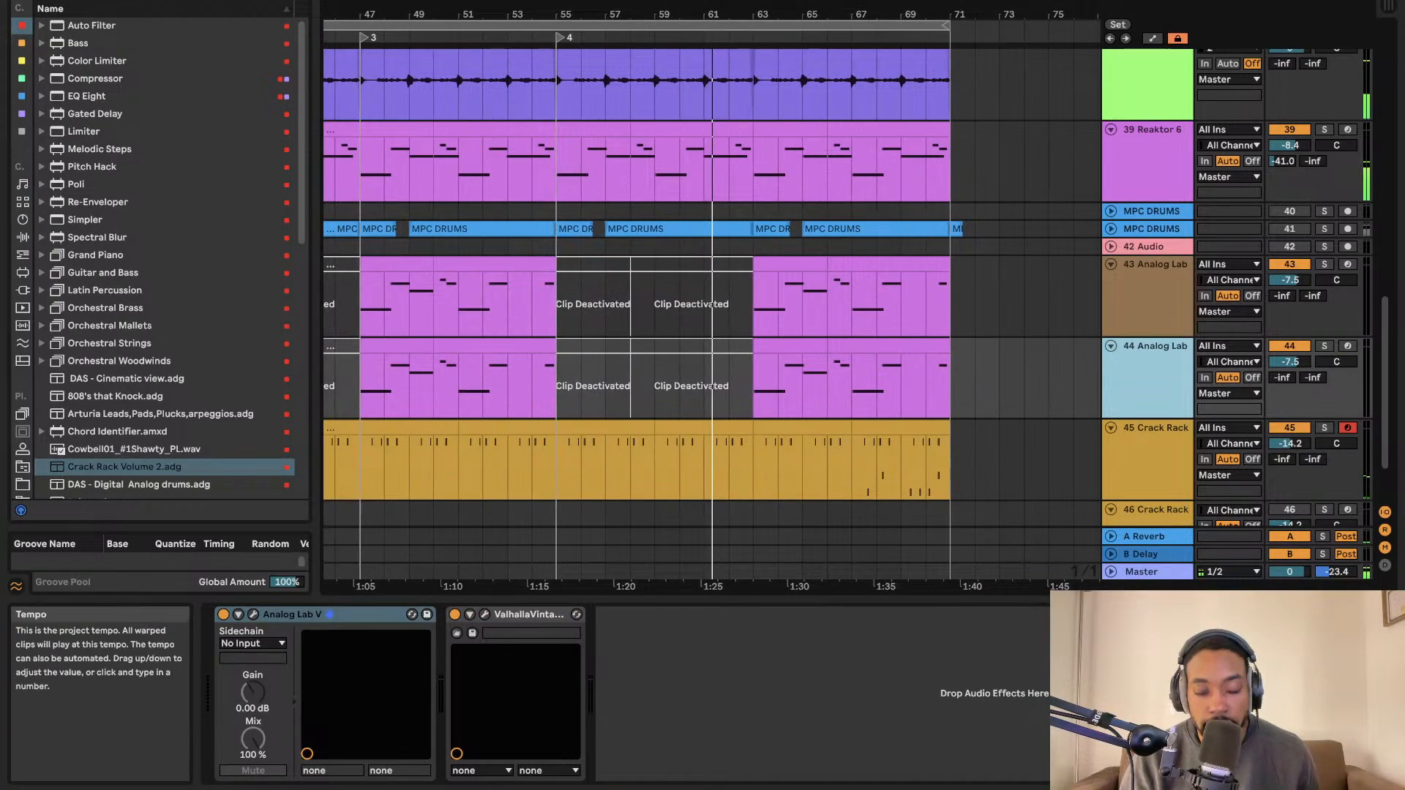
Stop playback and list Live's MIDI effects in the browser with the search cleared.
{"action": "key", "text": "space"}
{"action": "left_click", "coordinate": [856, 347]}
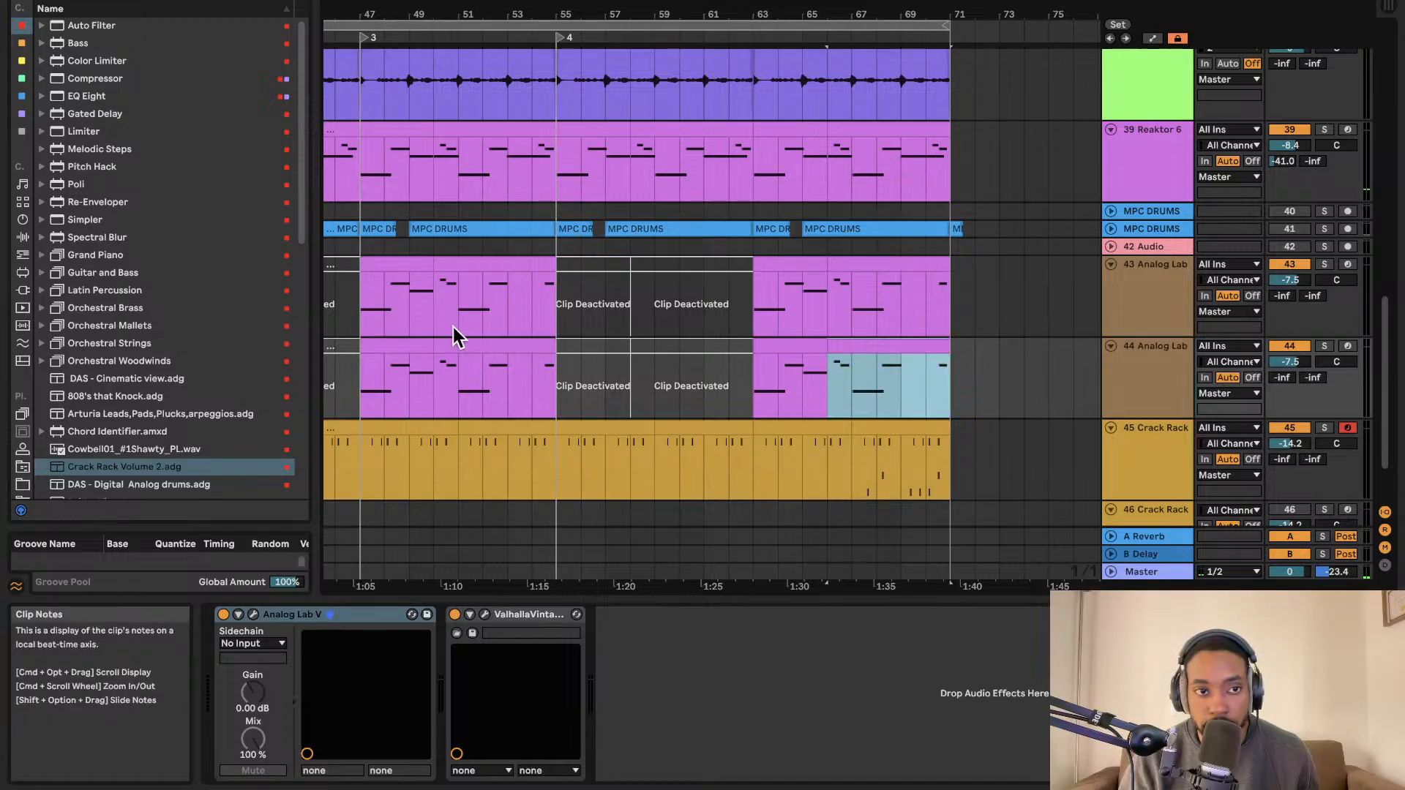
{"action": "type", "text": "0"}
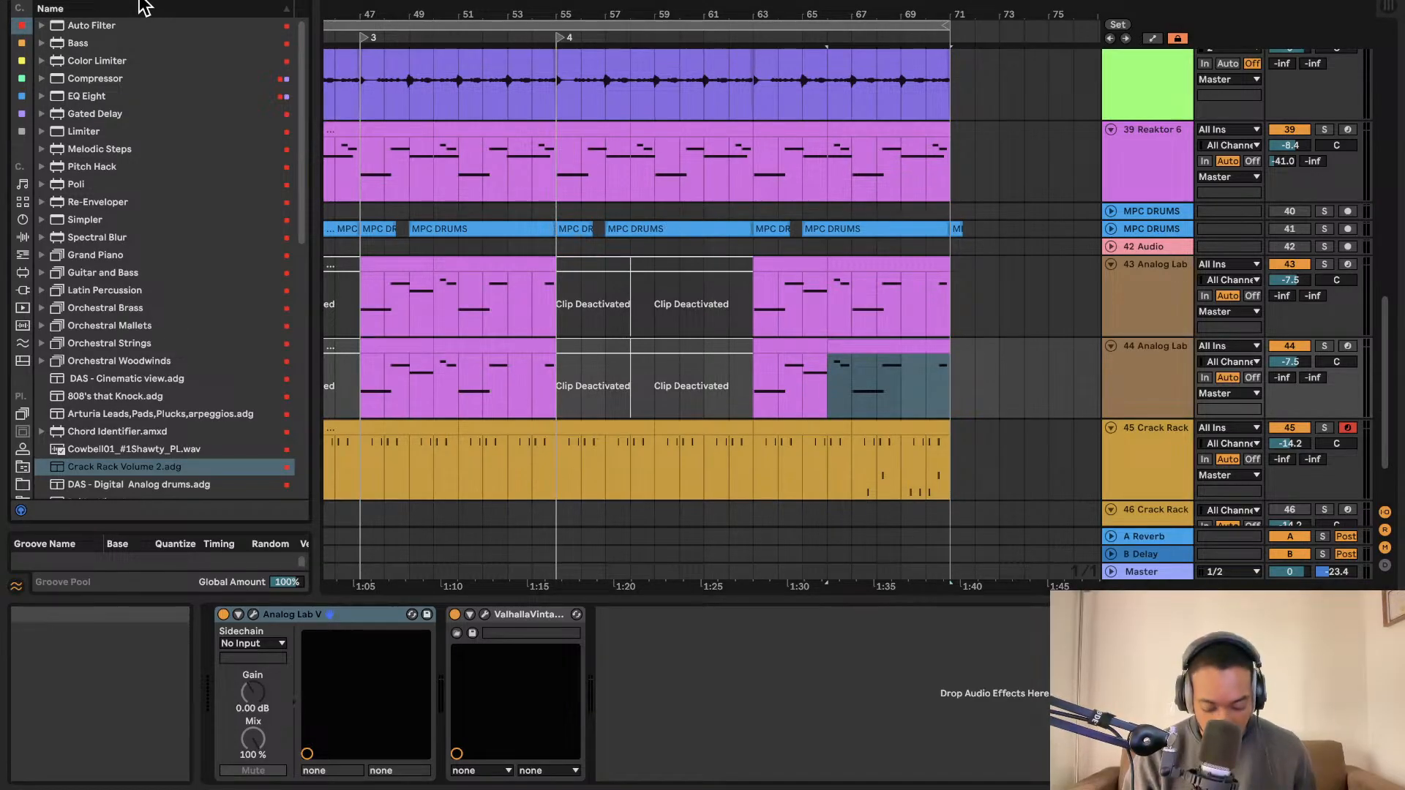
{"action": "type", "text": "s"}
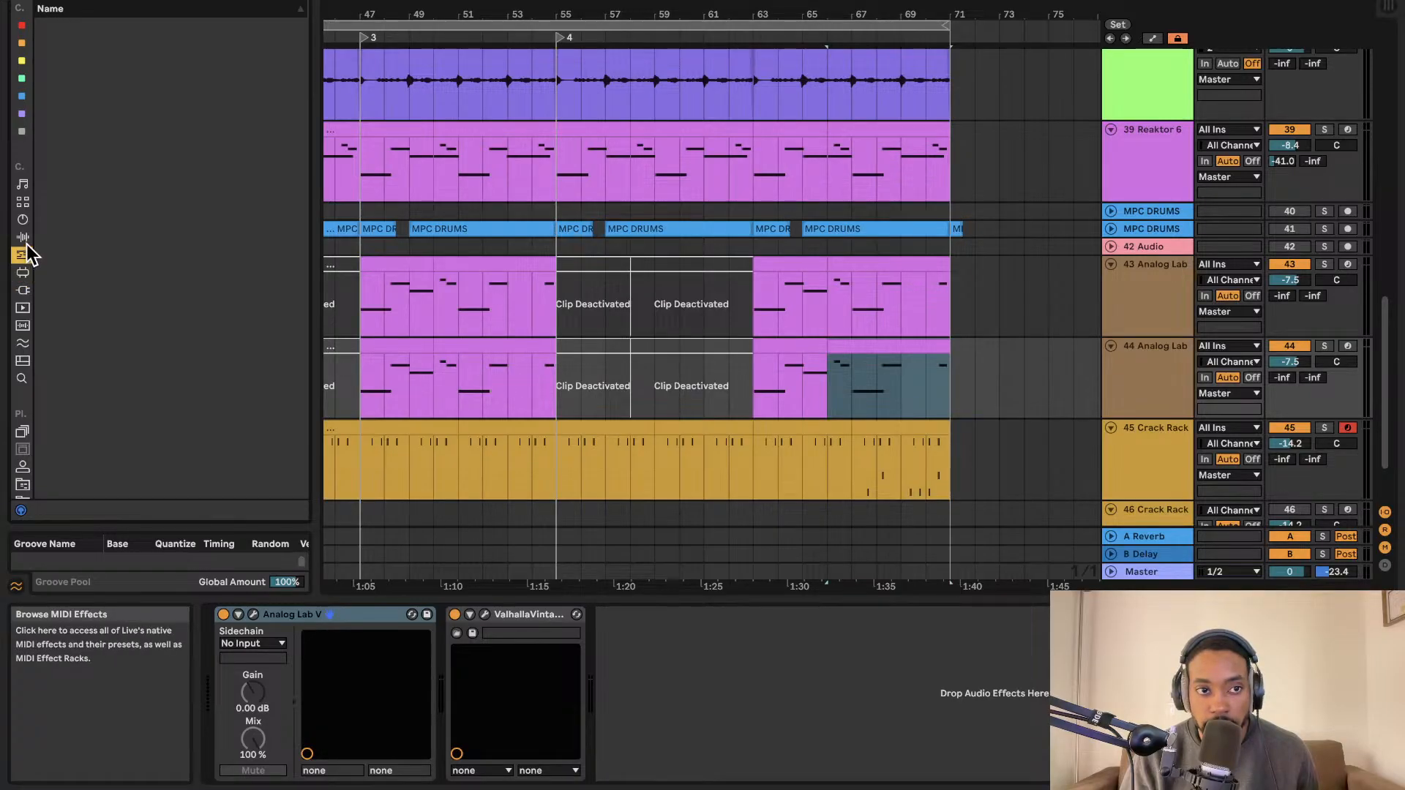
{"action": "left_click", "coordinate": [296, 0]}
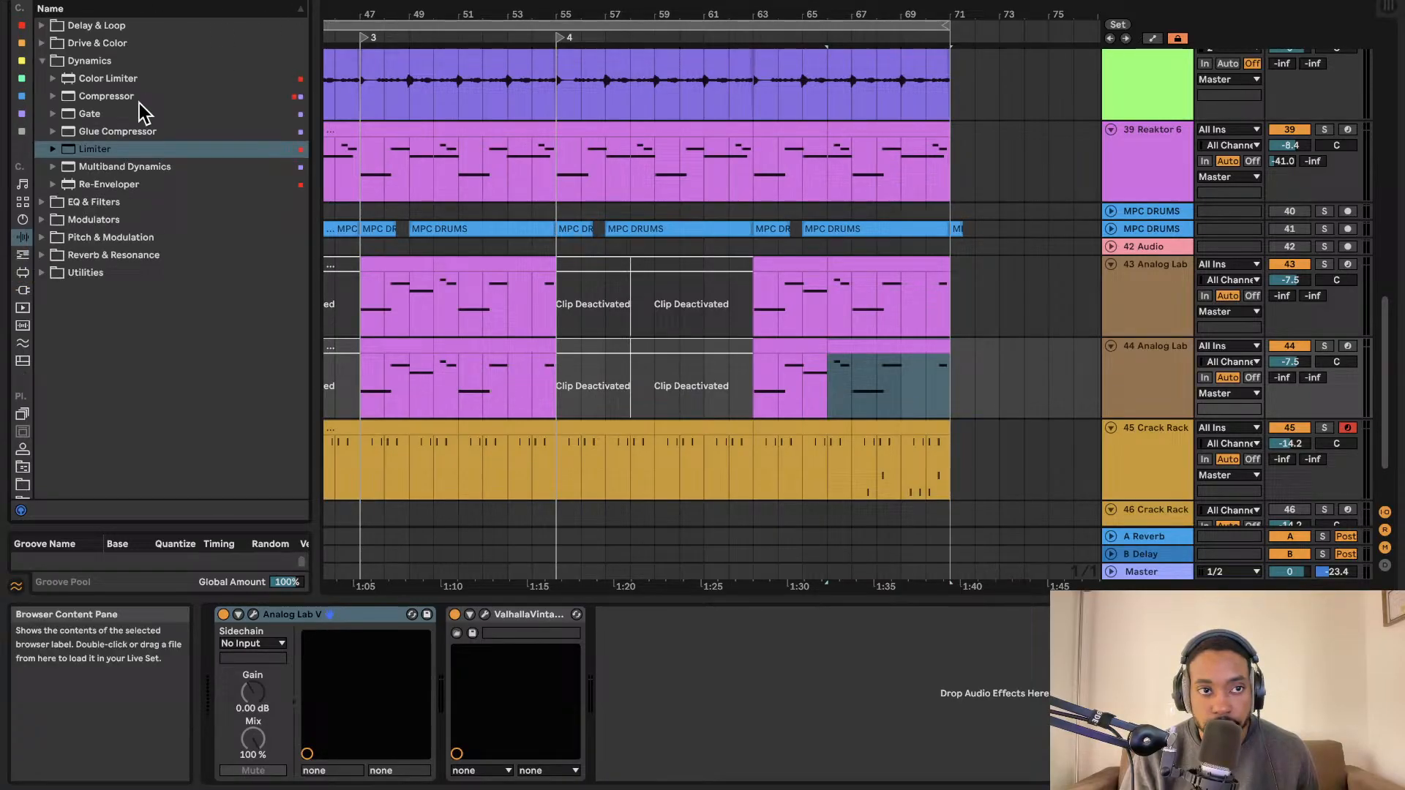
{"action": "left_click", "coordinate": [27, 253]}
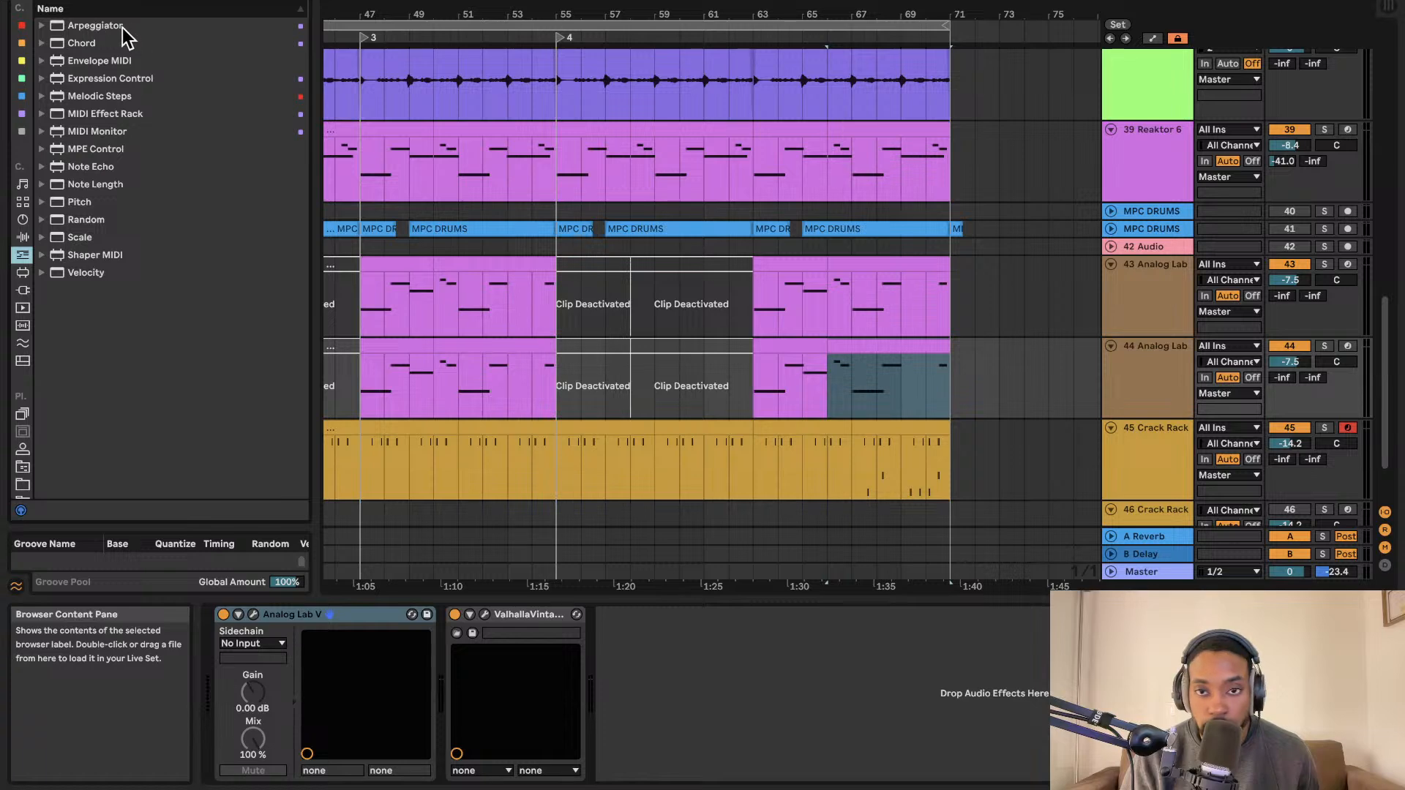
Load an Arpeggiator in front of Analog Lab V on Analog Lab track 44.
{"action": "left_click", "coordinate": [96, 27]}
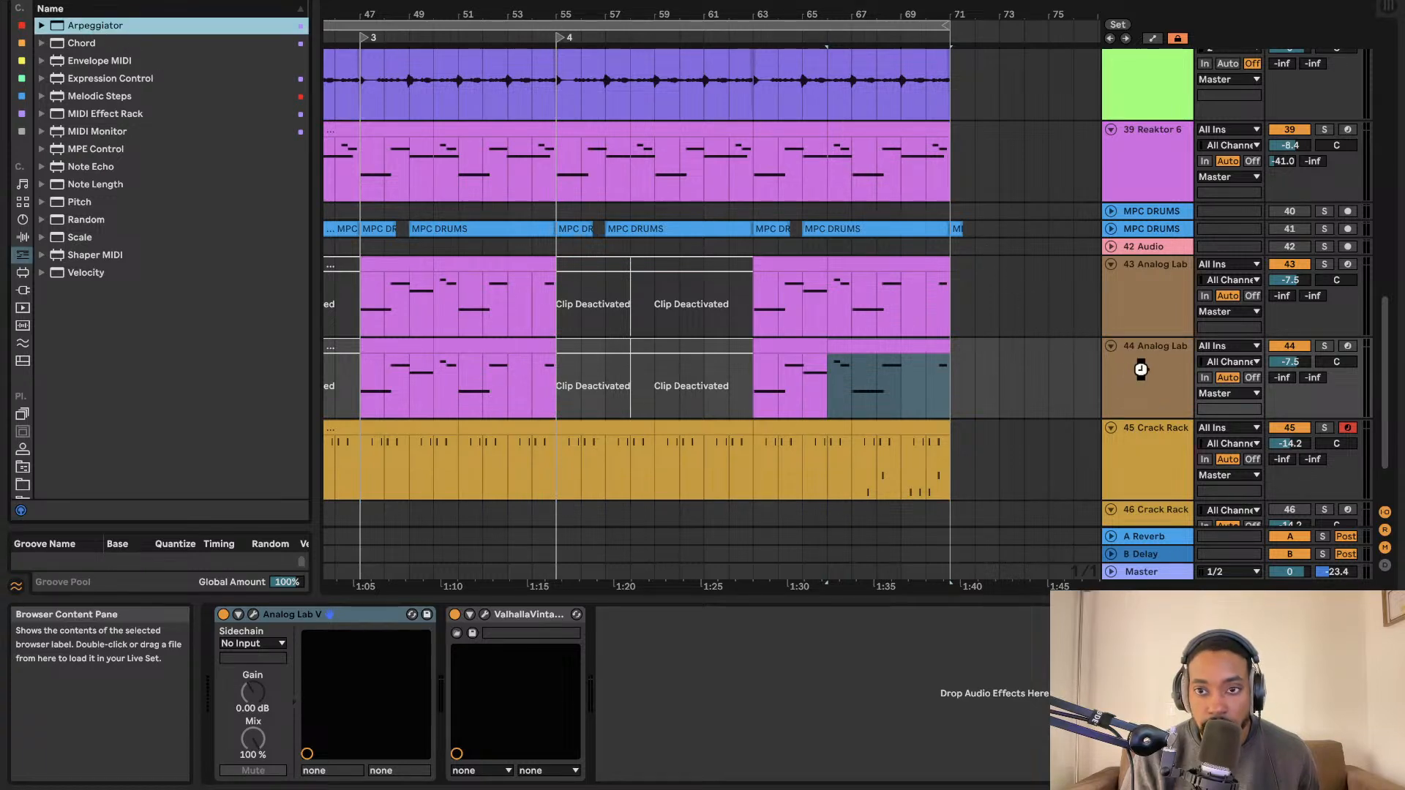
{"action": "left_click_drag", "start_coordinate": [1141, 370], "coordinate": [1141, 370]}
{"action": "right_click", "coordinate": [1166, 355]}
{"action": "left_click", "coordinate": [1163, 327]}
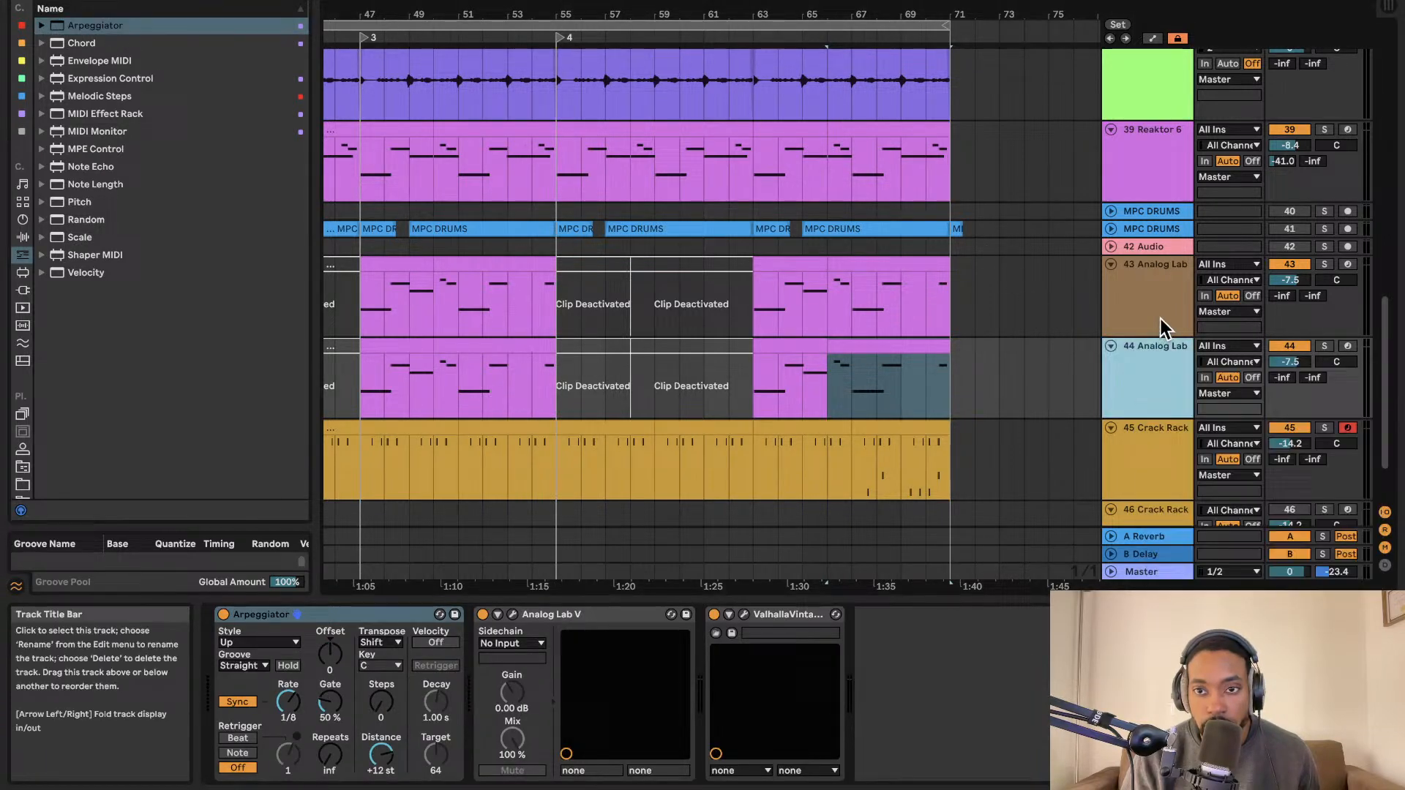
Color Analog Lab track 44 white and assign the track color to its clips.
{"action": "key", "text": "Up"}
{"action": "left_click", "coordinate": [1156, 359]}
{"action": "right_click", "coordinate": [1157, 365]}
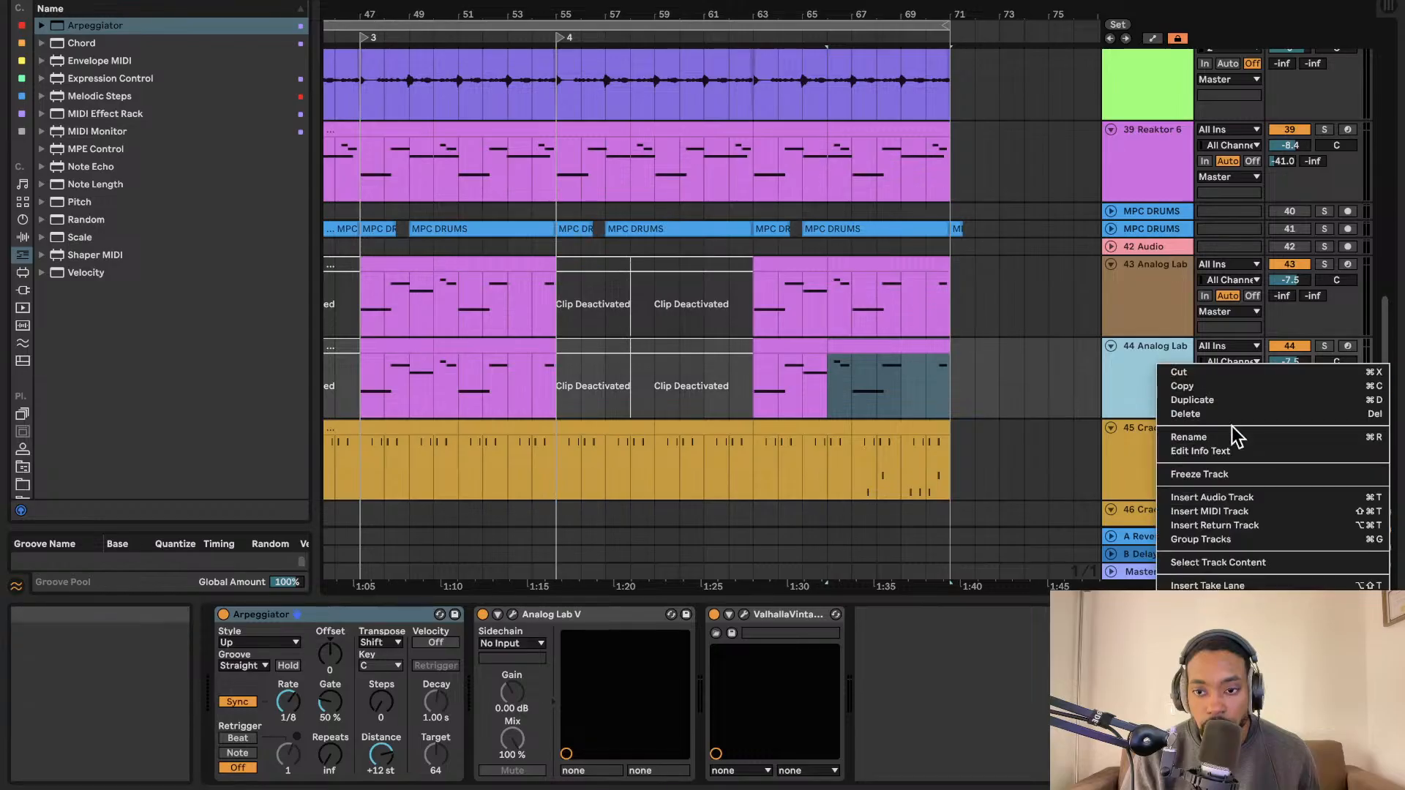
{"action": "left_click", "coordinate": [1295, 661]}
{"action": "right_click", "coordinate": [1175, 356]}
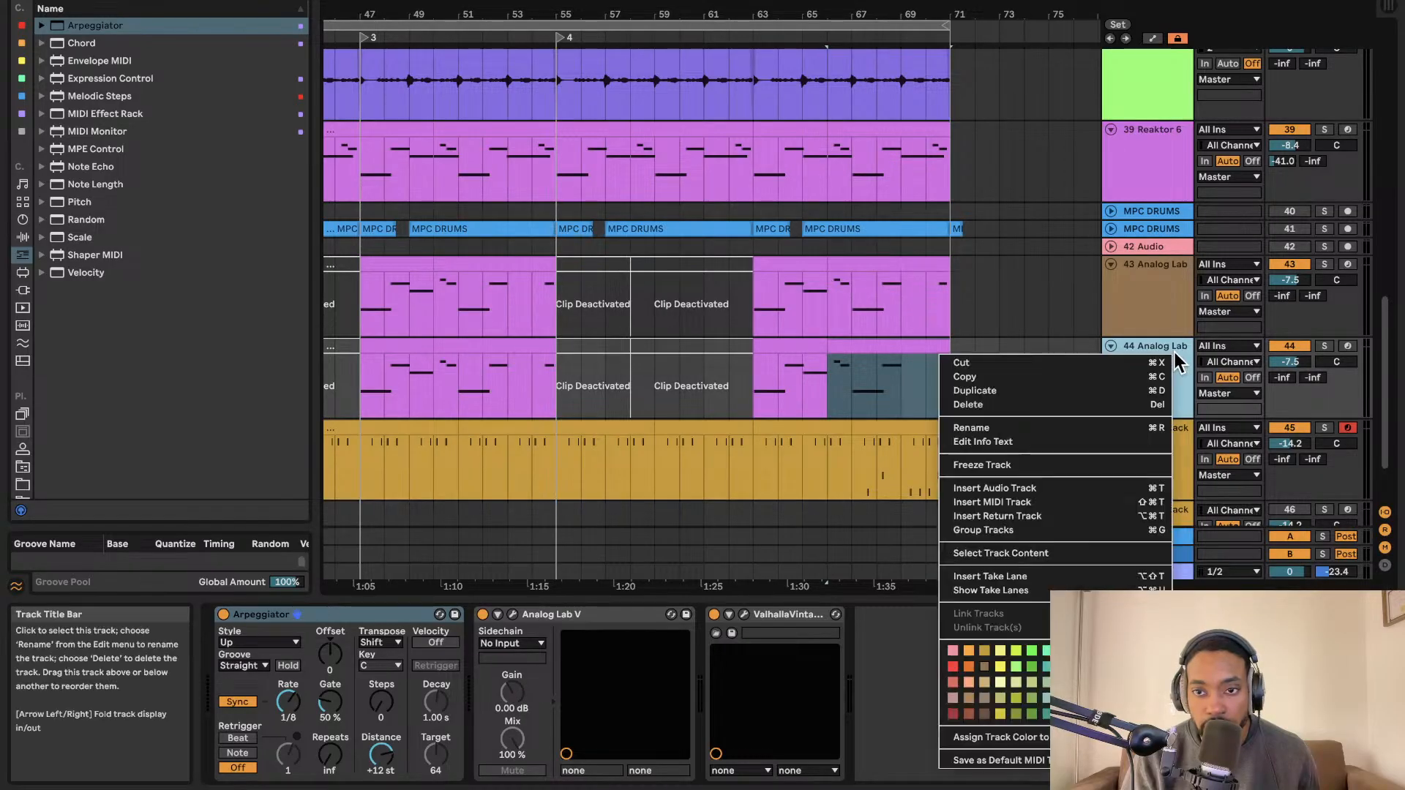
{"action": "left_click", "coordinate": [1134, 687]}
{"action": "right_click", "coordinate": [1156, 394]}
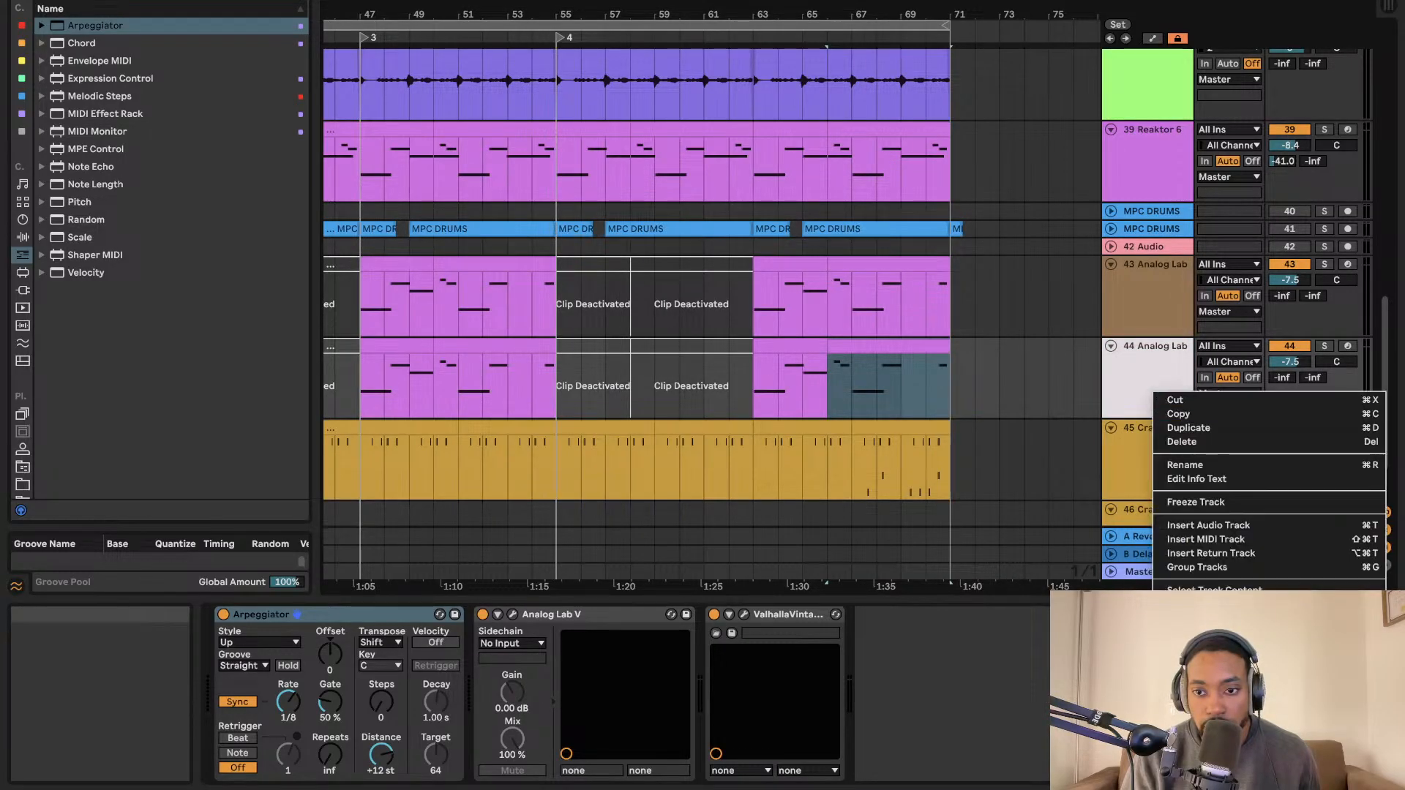
{"action": "left_click", "coordinate": [1211, 616]}
Assign the green track color of MPC DRUMS track 38 to its clips.
{"action": "scroll", "coordinate": [1160, 301], "scroll_direction": "up", "scroll_amount": 5}
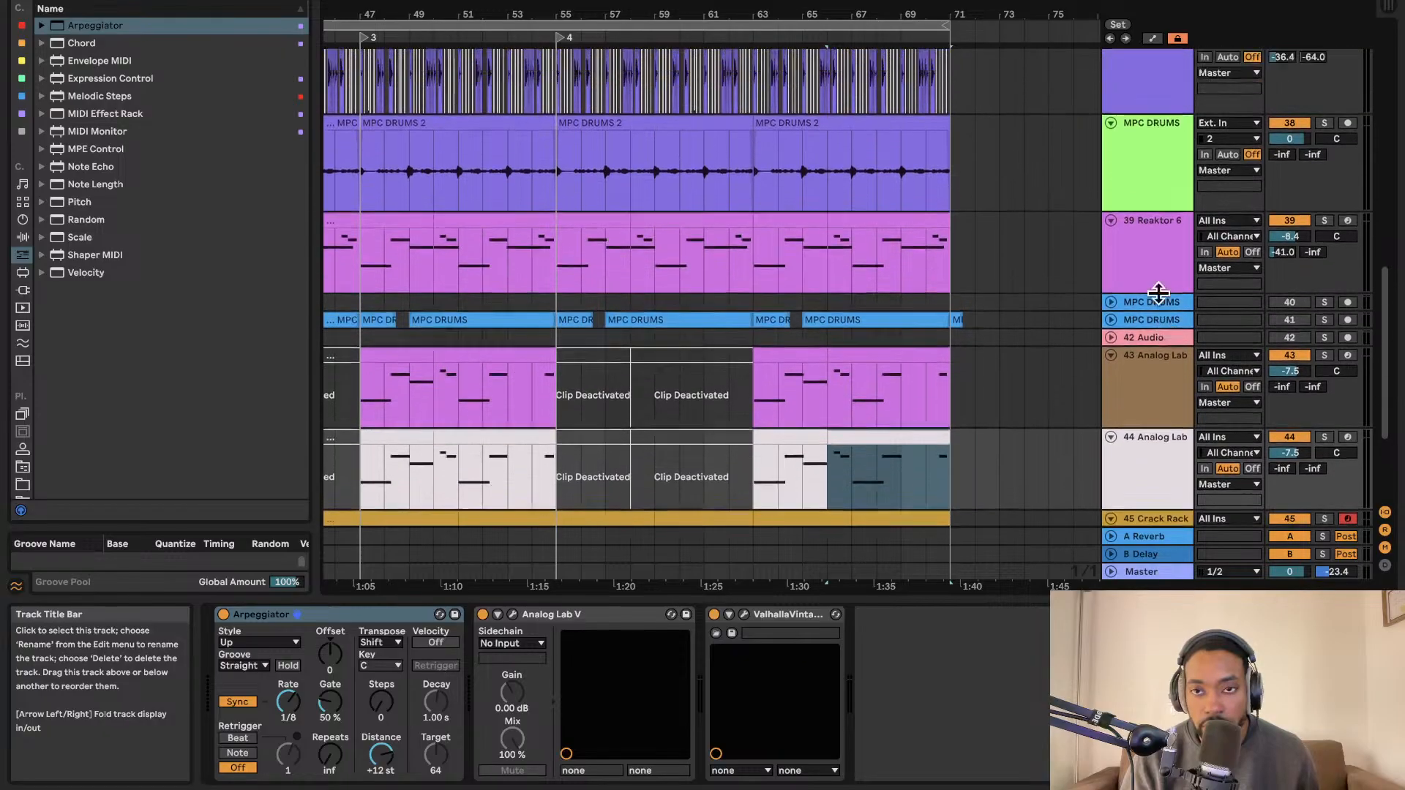
{"action": "left_click", "coordinate": [1163, 302]}
{"action": "right_click", "coordinate": [1152, 283]}
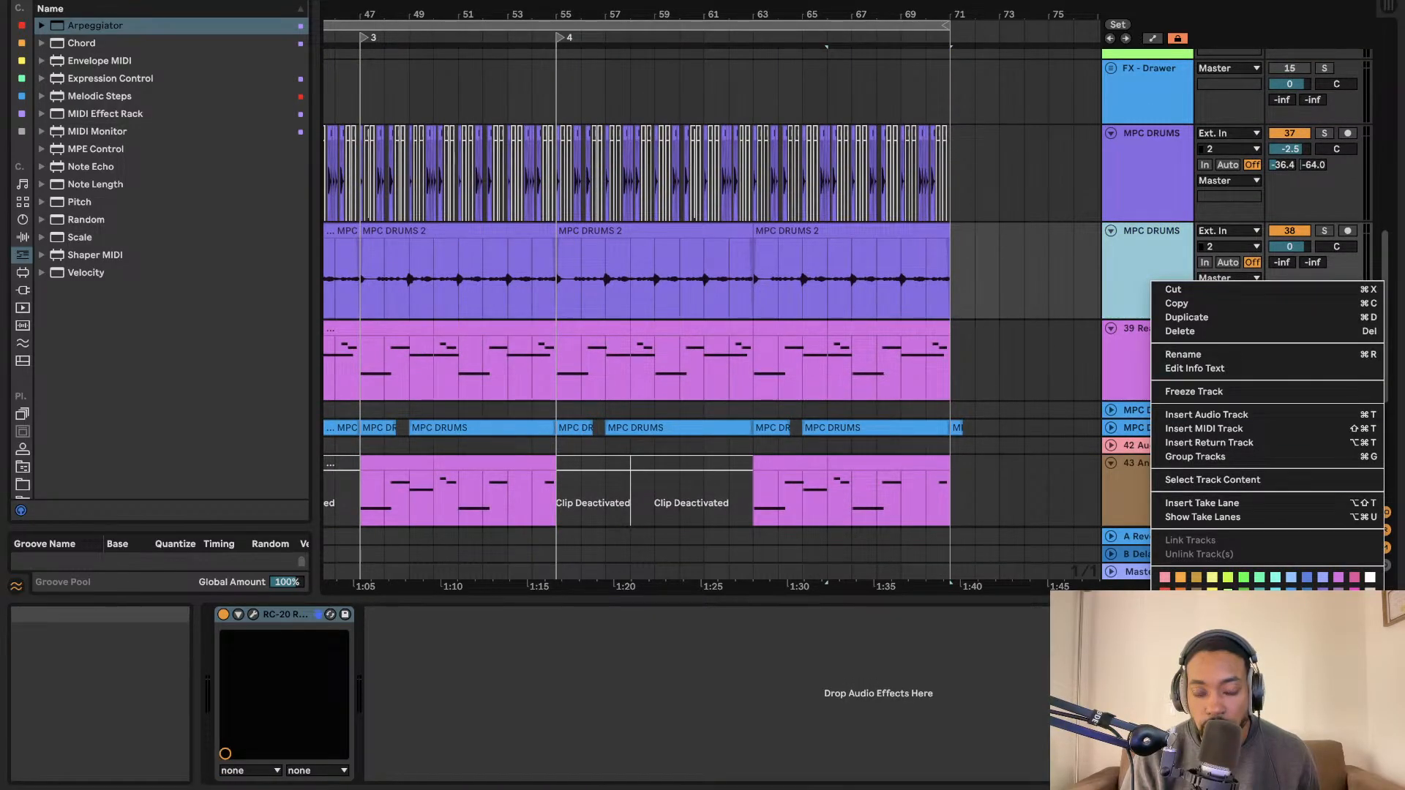
{"action": "left_click", "coordinate": [1227, 578]}
{"action": "scroll", "coordinate": [1142, 370], "scroll_direction": "down", "scroll_amount": 1}
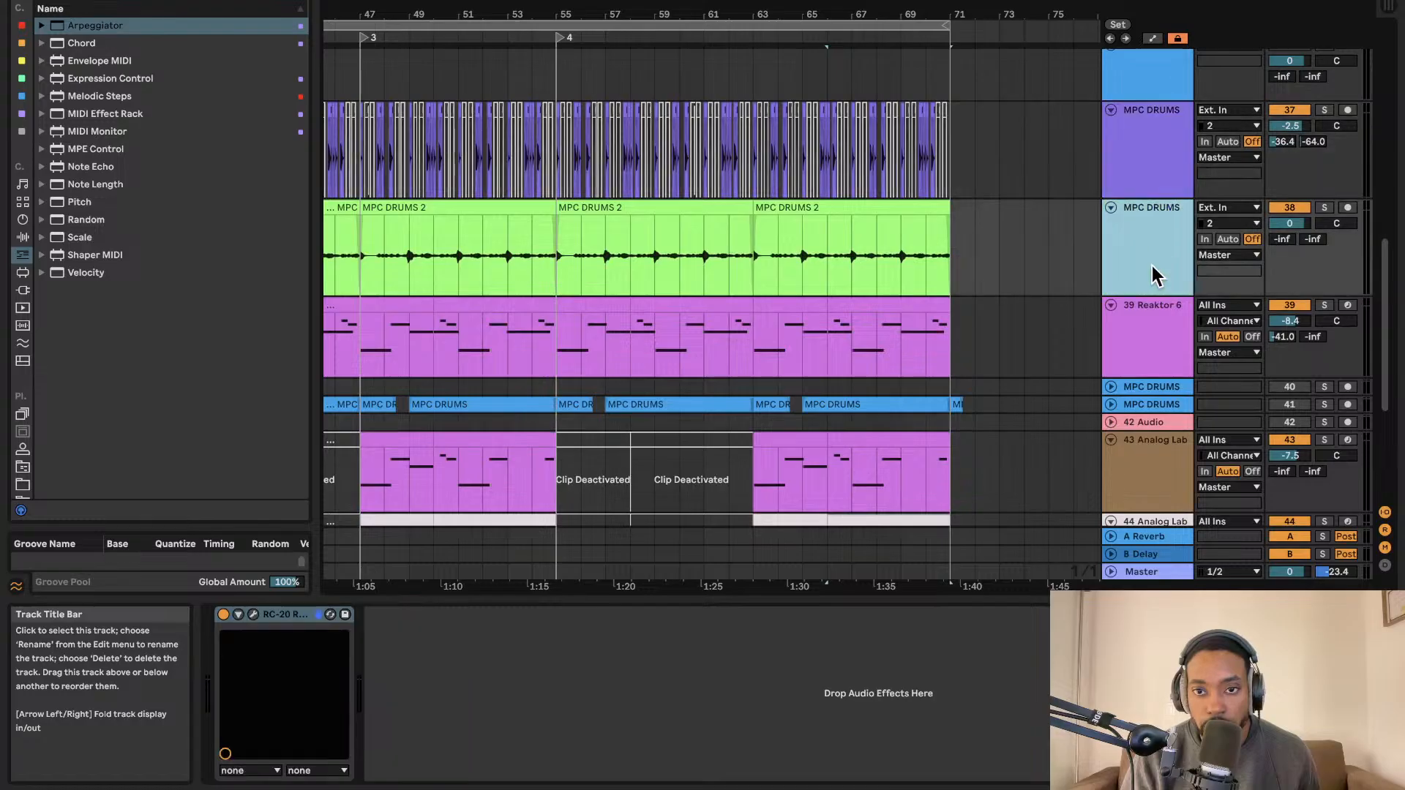
Assign the brown track color of Analog Lab track 43 to its clips.
{"action": "scroll", "coordinate": [1152, 320], "scroll_direction": "down", "scroll_amount": 10}
{"action": "left_click", "coordinate": [1155, 253]}
{"action": "right_click", "coordinate": [1154, 225]}
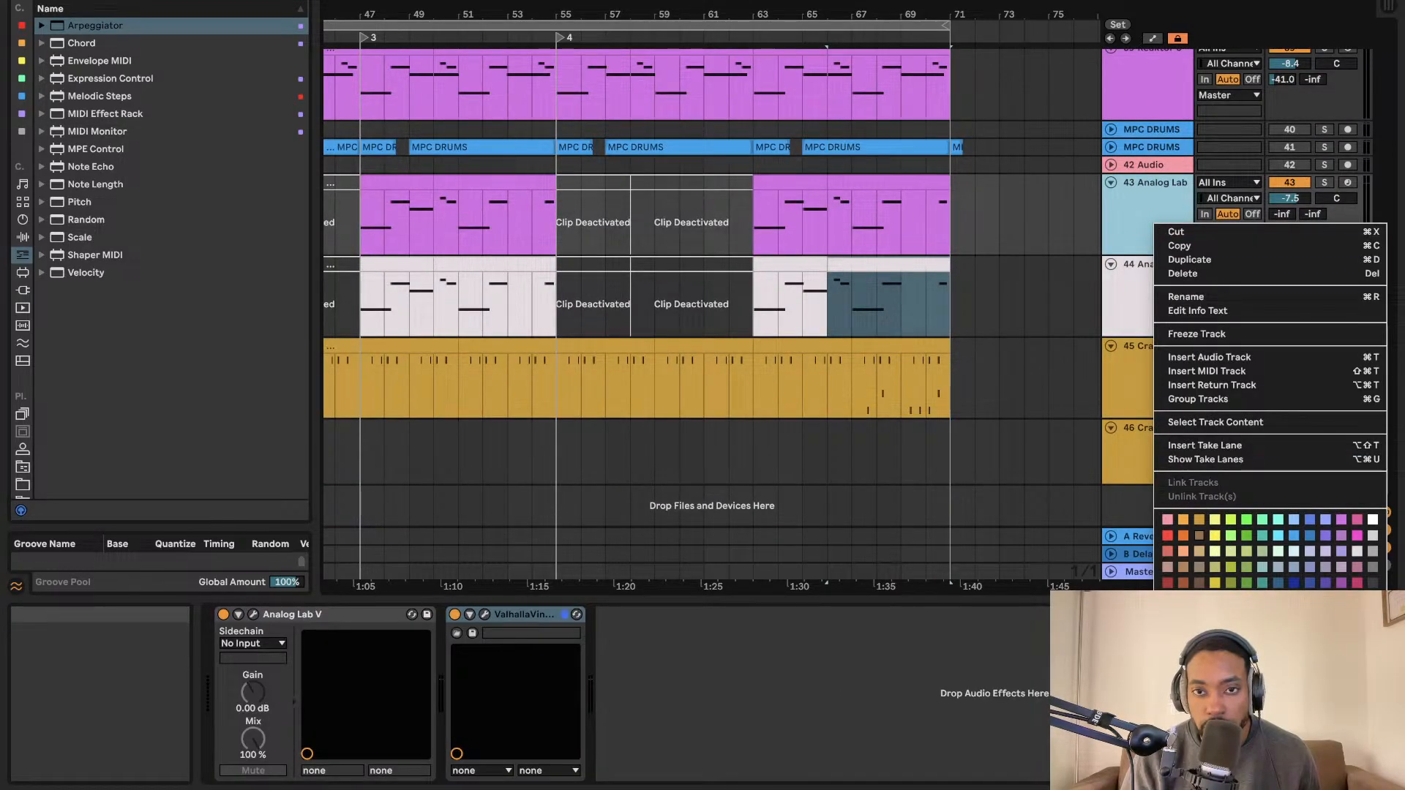
{"action": "left_click", "coordinate": [1198, 535]}
Play through the arrangement and check how the arpeggiated Analog Lab layer sits with the other tracks.
{"action": "left_click", "coordinate": [1141, 350]}
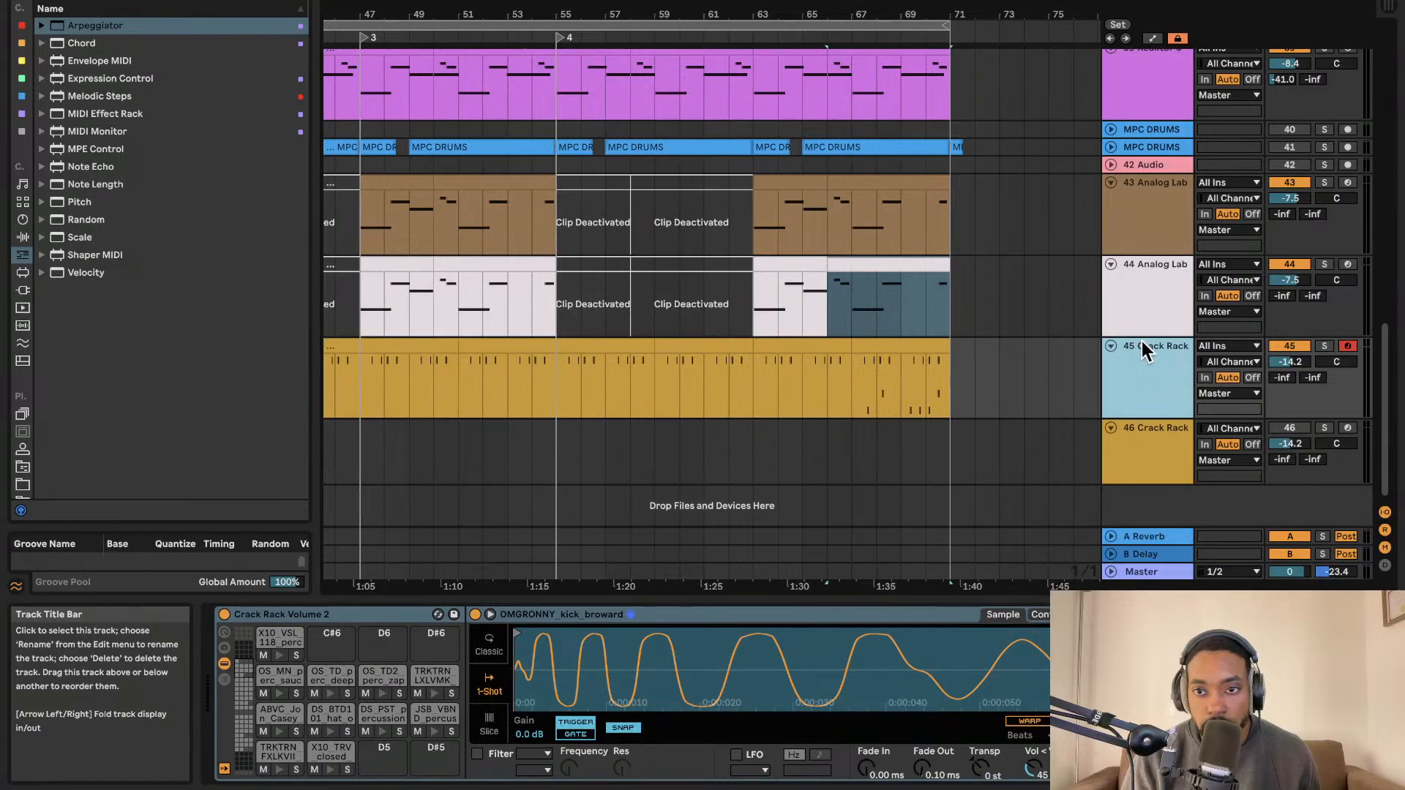
{"action": "left_click", "coordinate": [1168, 455]}
{"action": "left_click", "coordinate": [1166, 404]}
{"action": "scroll", "coordinate": [1146, 368], "scroll_direction": "up", "scroll_amount": 6}
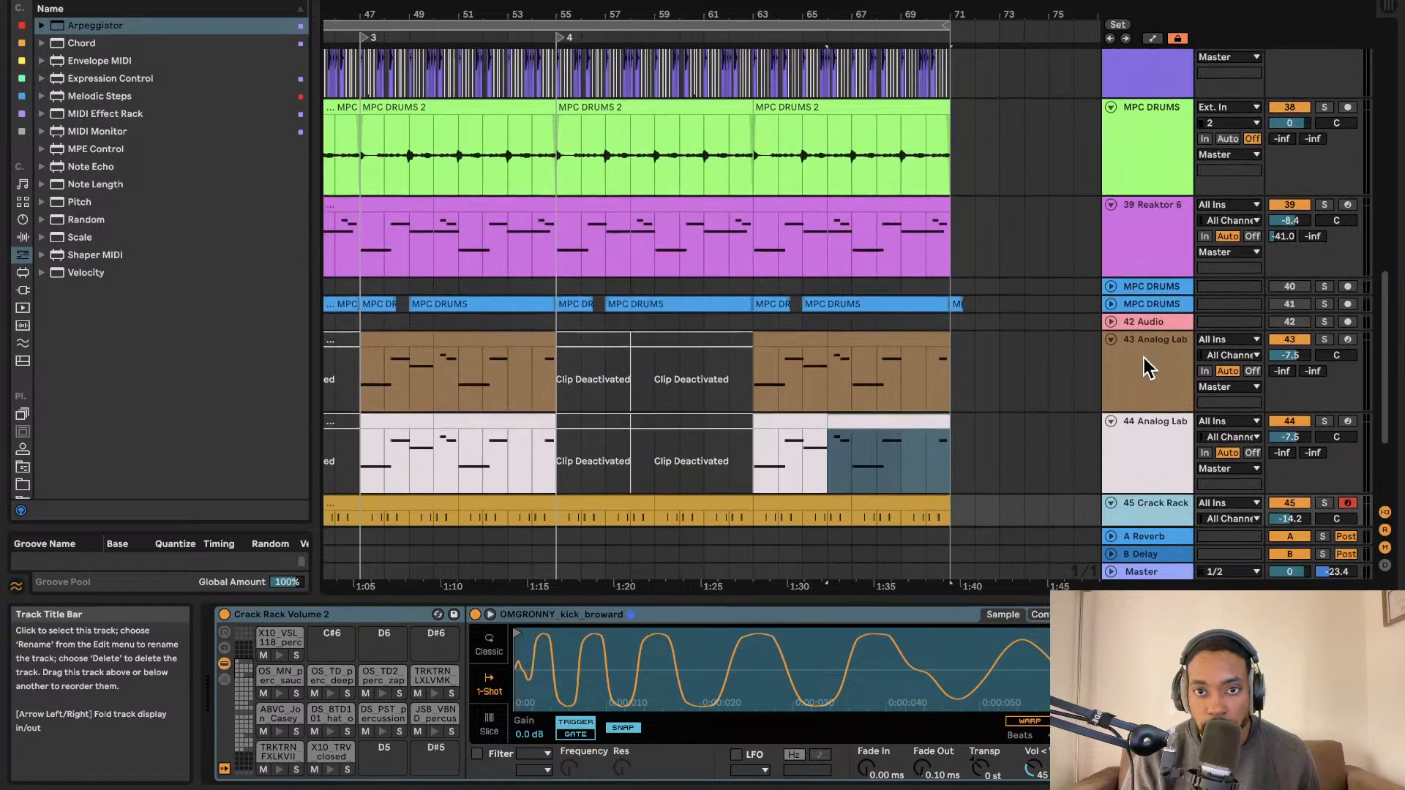
{"action": "scroll", "coordinate": [1147, 363], "scroll_direction": "down", "scroll_amount": 4}
{"action": "scroll", "coordinate": [1146, 366], "scroll_direction": "down", "scroll_amount": 1}
{"action": "scroll", "coordinate": [1138, 351], "scroll_direction": "right", "scroll_amount": 3}
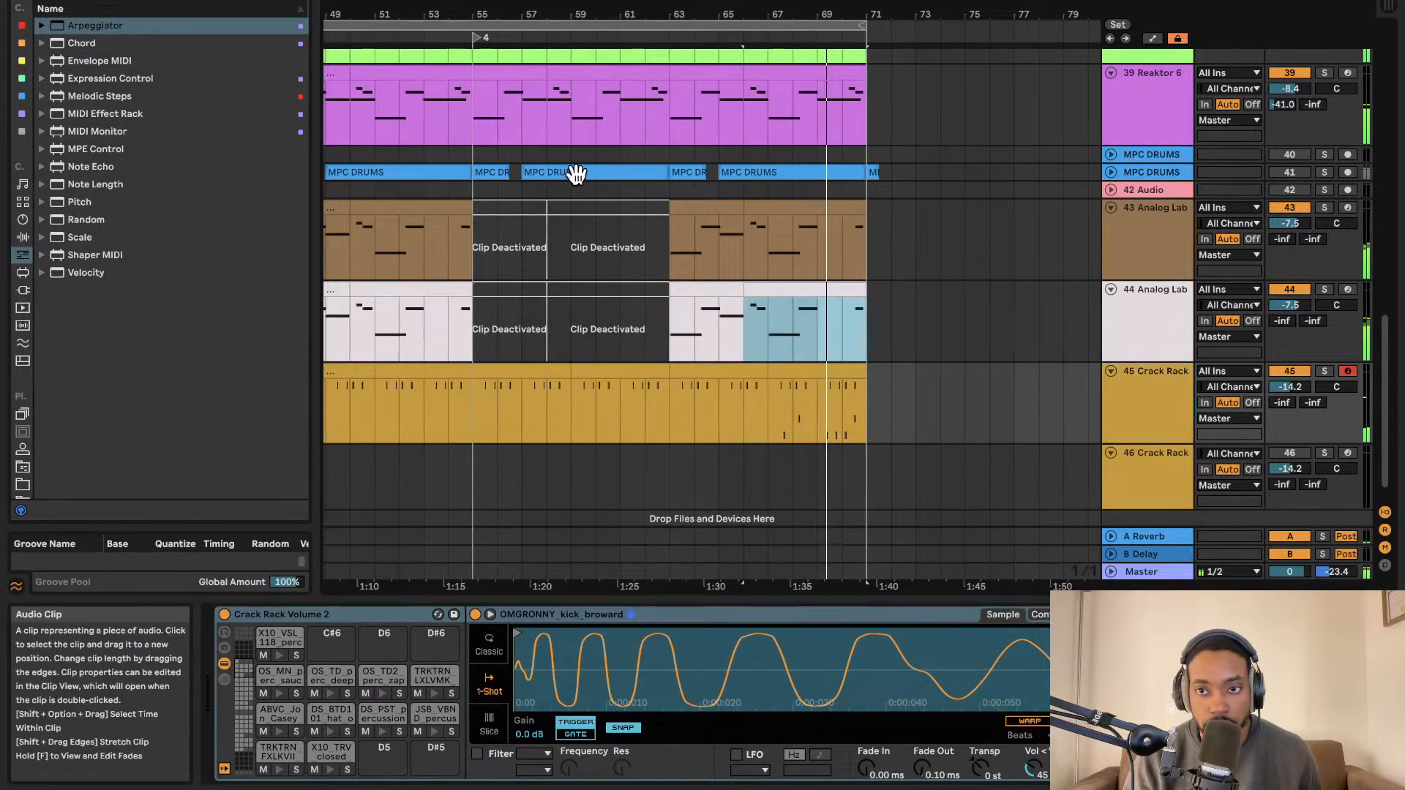
{"action": "scroll", "coordinate": [574, 178], "scroll_direction": "left", "scroll_amount": 2}
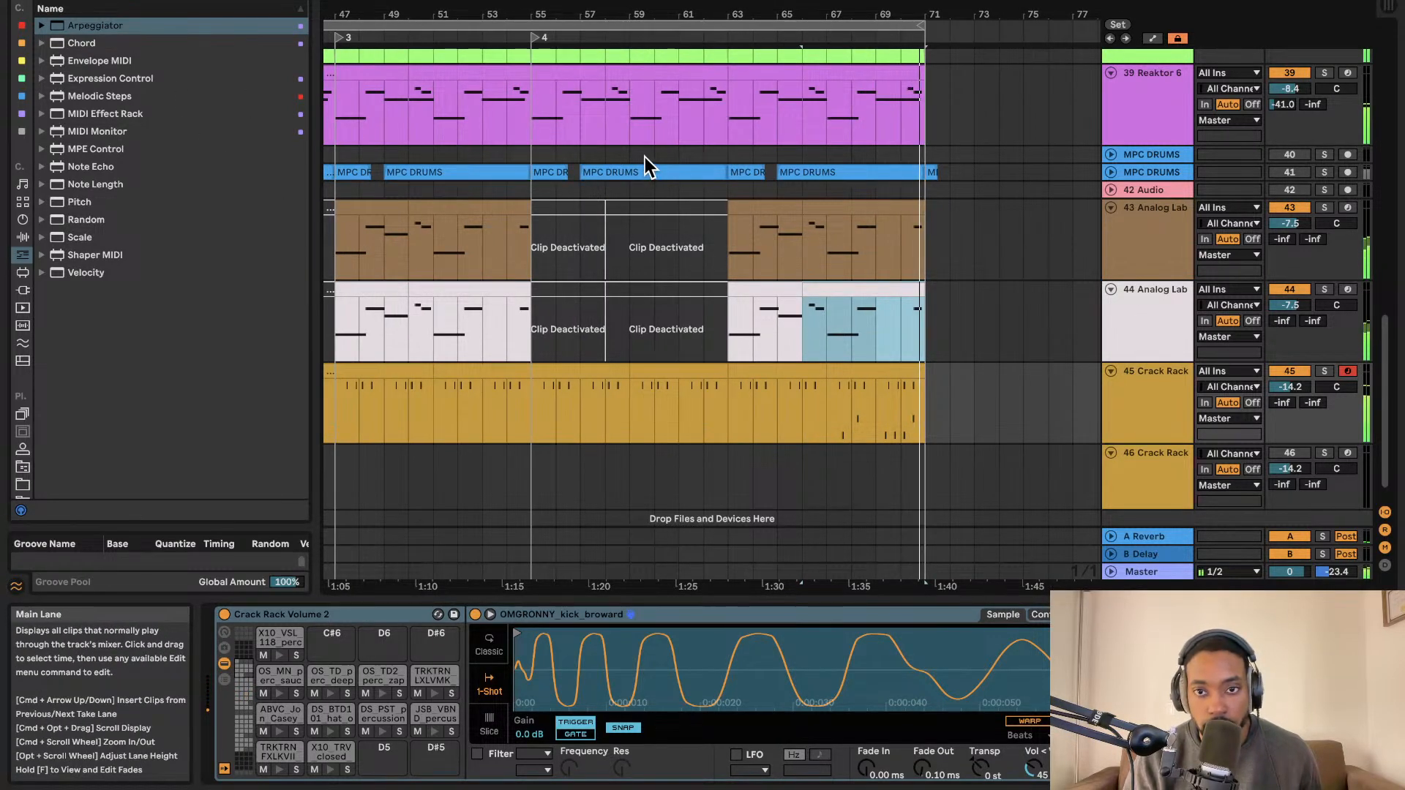
{"action": "scroll", "coordinate": [552, 173], "scroll_direction": "left", "scroll_amount": 14}
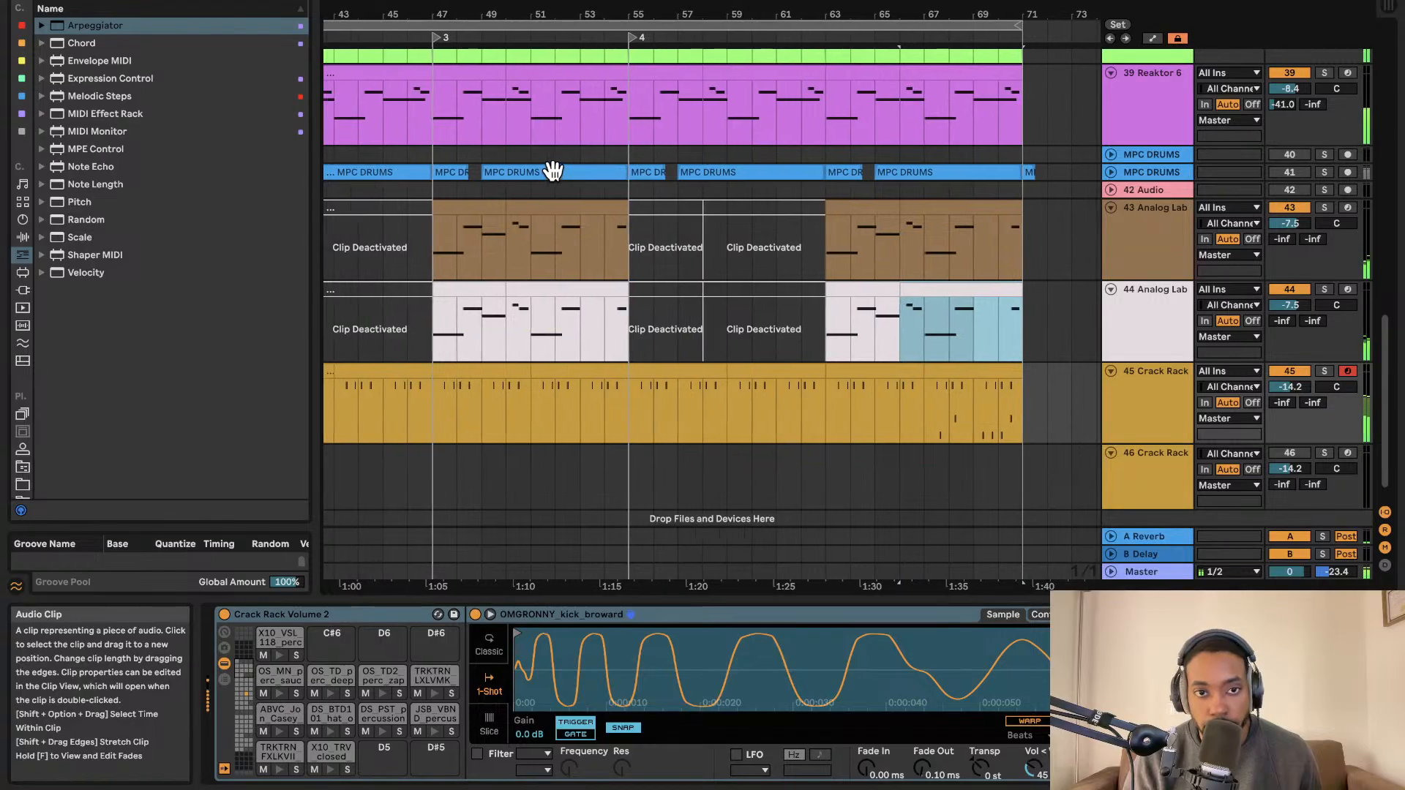
{"action": "scroll", "coordinate": [552, 172], "scroll_direction": "right", "scroll_amount": 2}
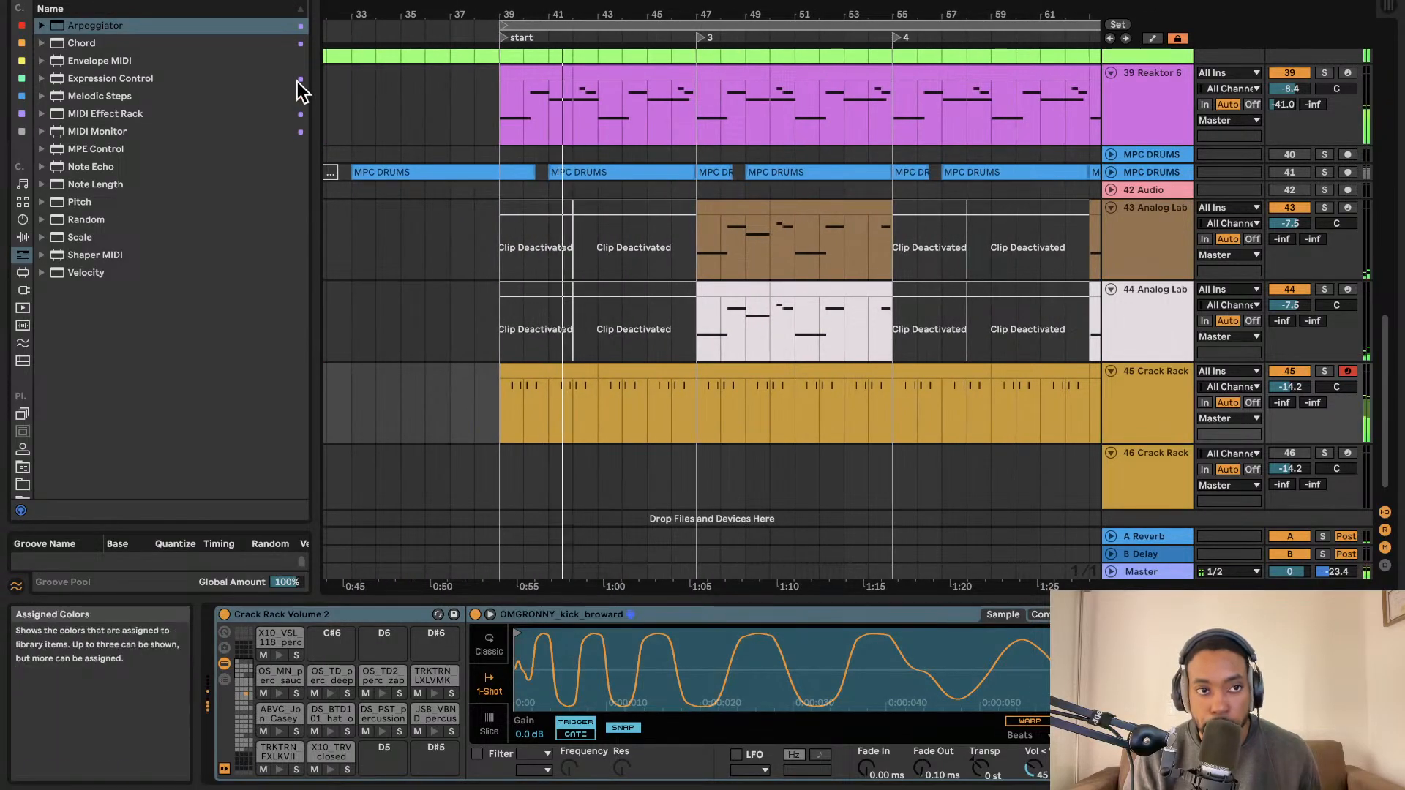
{"action": "scroll", "coordinate": [636, 129], "scroll_direction": "down", "scroll_amount": 3}
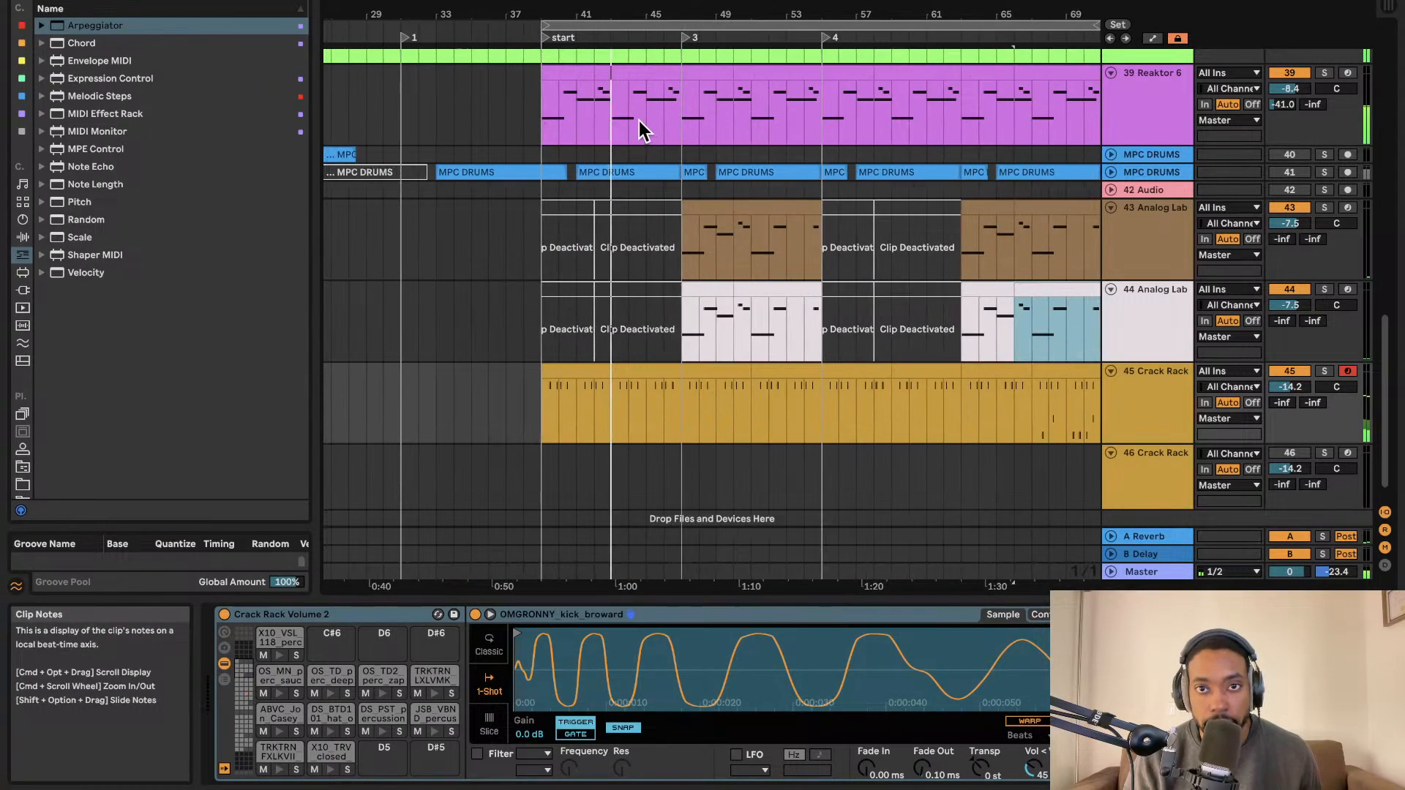
{"action": "scroll", "coordinate": [623, 129], "scroll_direction": "up", "scroll_amount": 2}
{"action": "scroll", "coordinate": [624, 127], "scroll_direction": "down", "scroll_amount": 1}
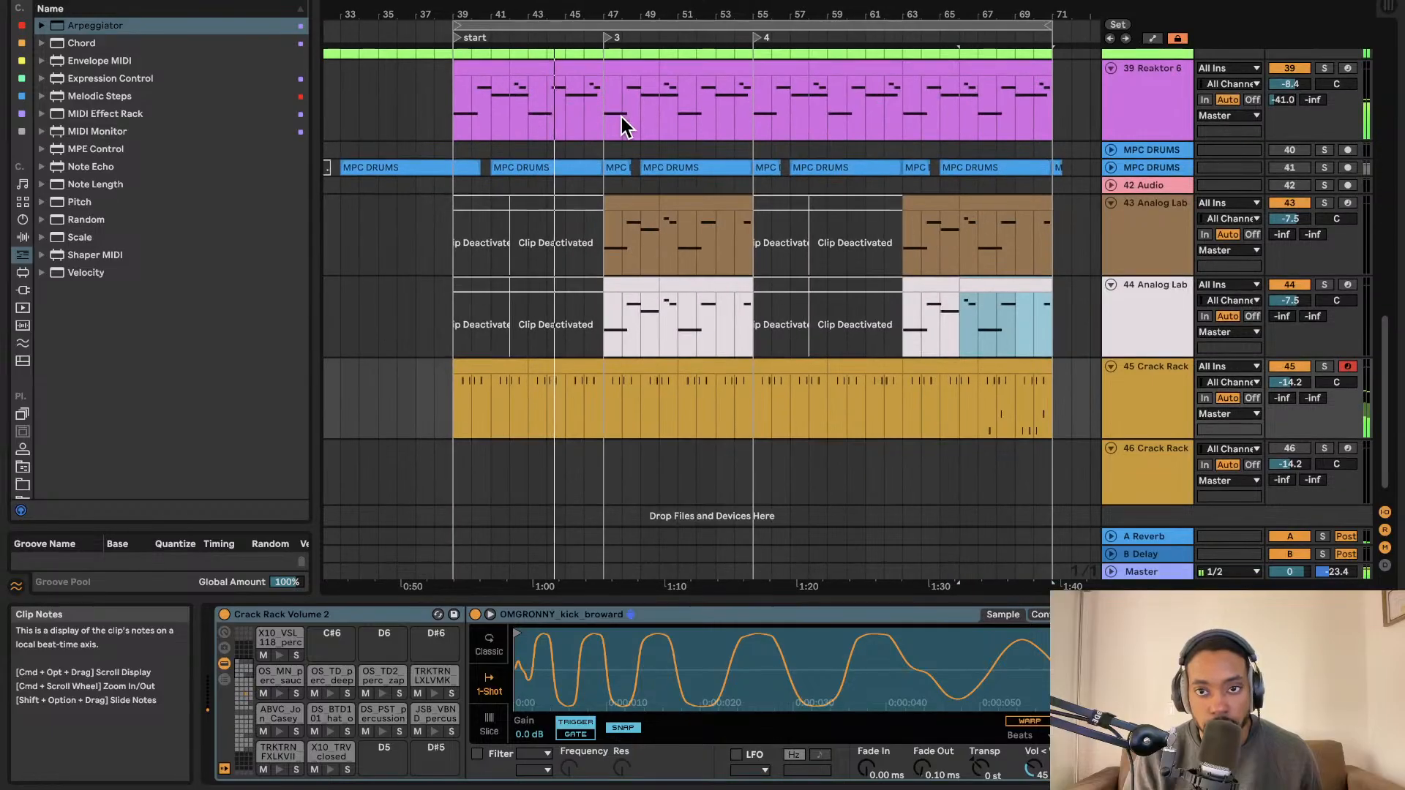
{"action": "scroll", "coordinate": [624, 127], "scroll_direction": "up", "scroll_amount": 2}
{"action": "left_click", "coordinate": [1060, 190]}
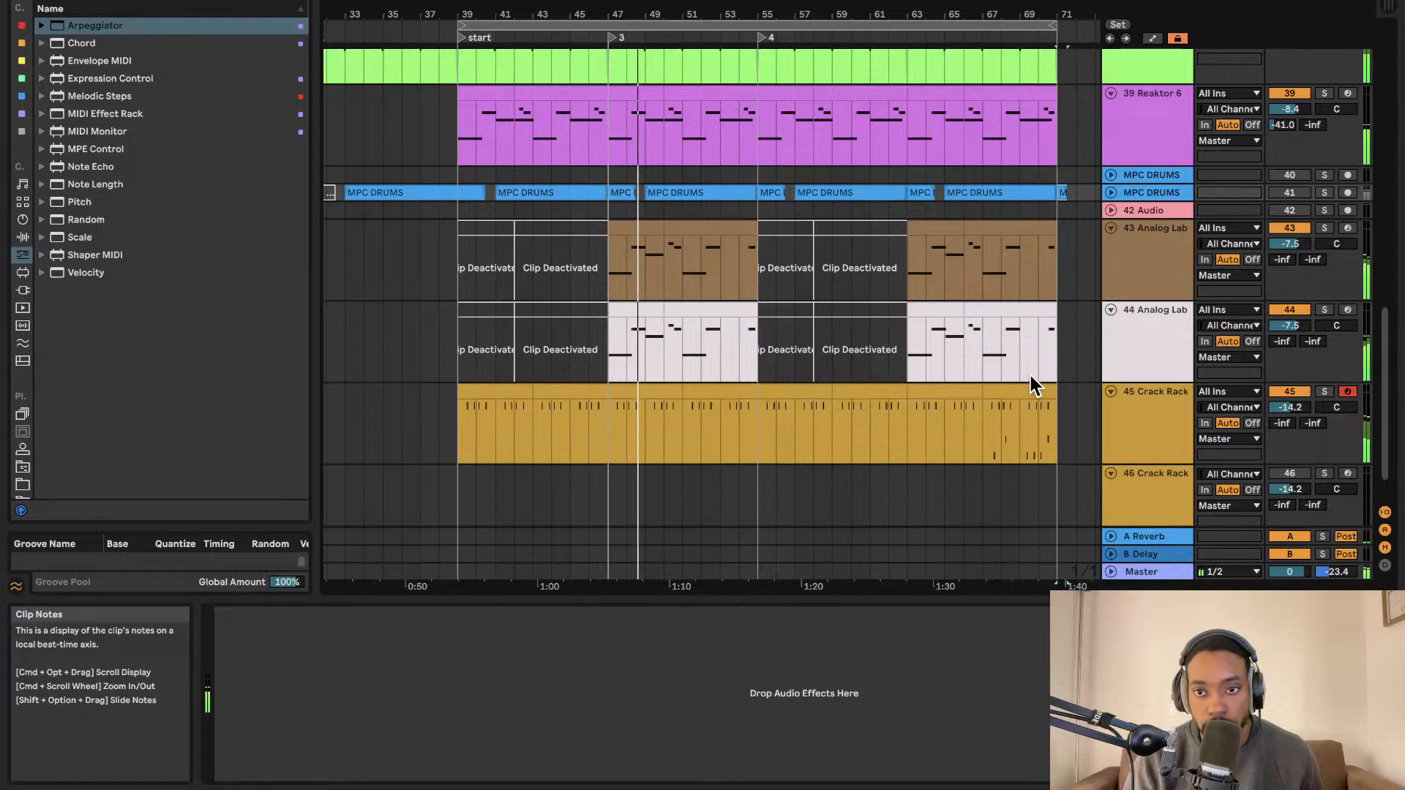
{"action": "left_click", "coordinate": [1134, 341]}
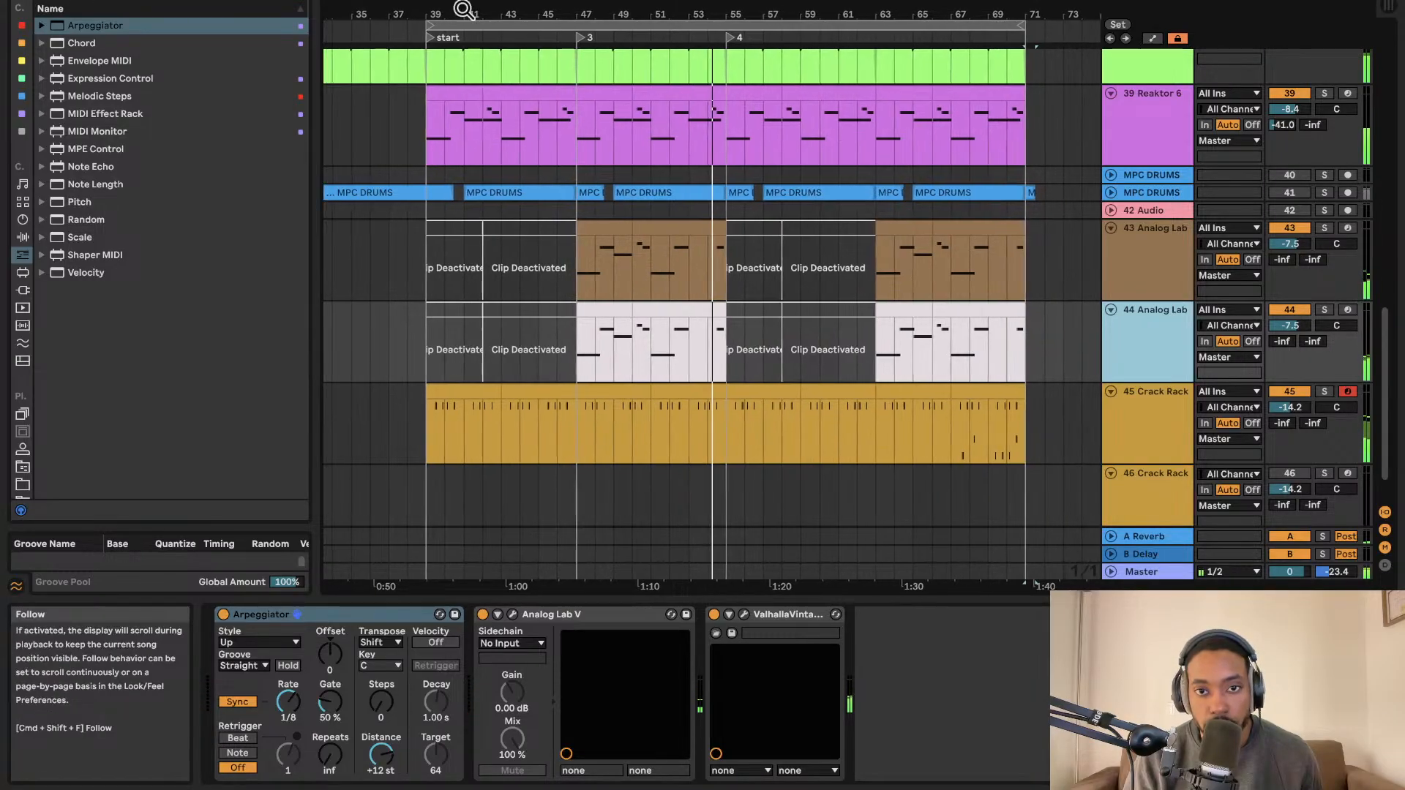
Duplicate Analog Lab track 44 with its Arpeggiator and clips.
{"action": "left_click", "coordinate": [645, 313]}
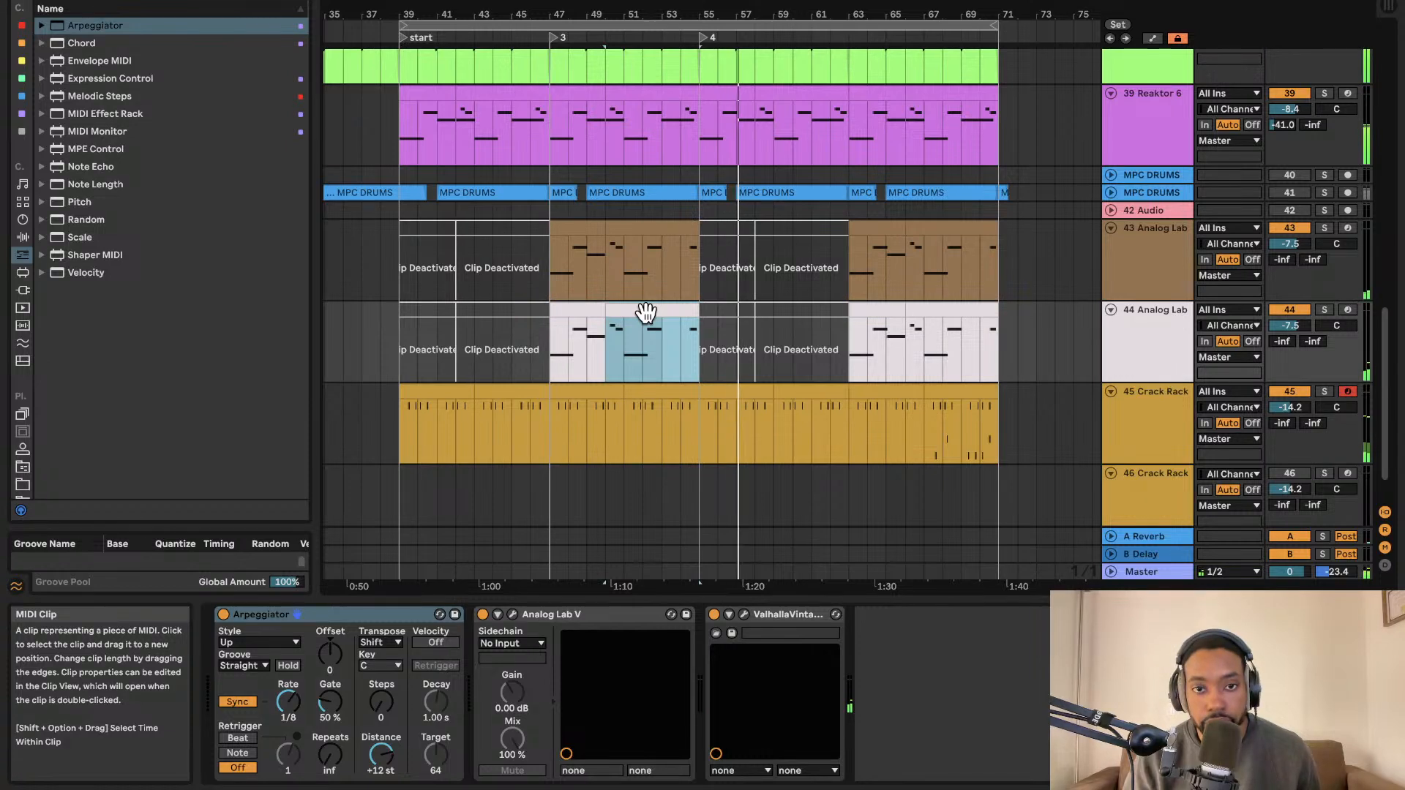
{"action": "right_click", "coordinate": [1115, 353]}
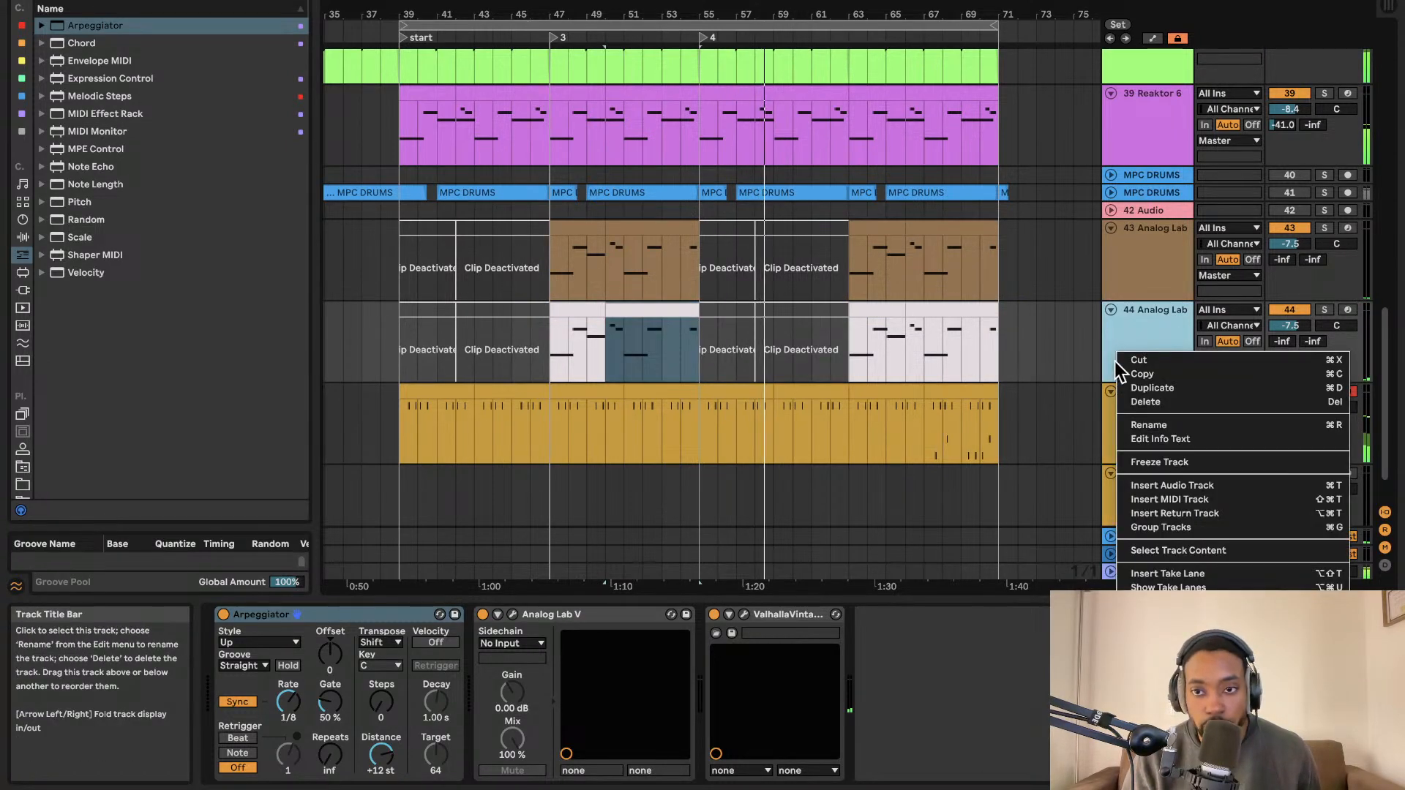
{"action": "left_click", "coordinate": [1126, 388]}
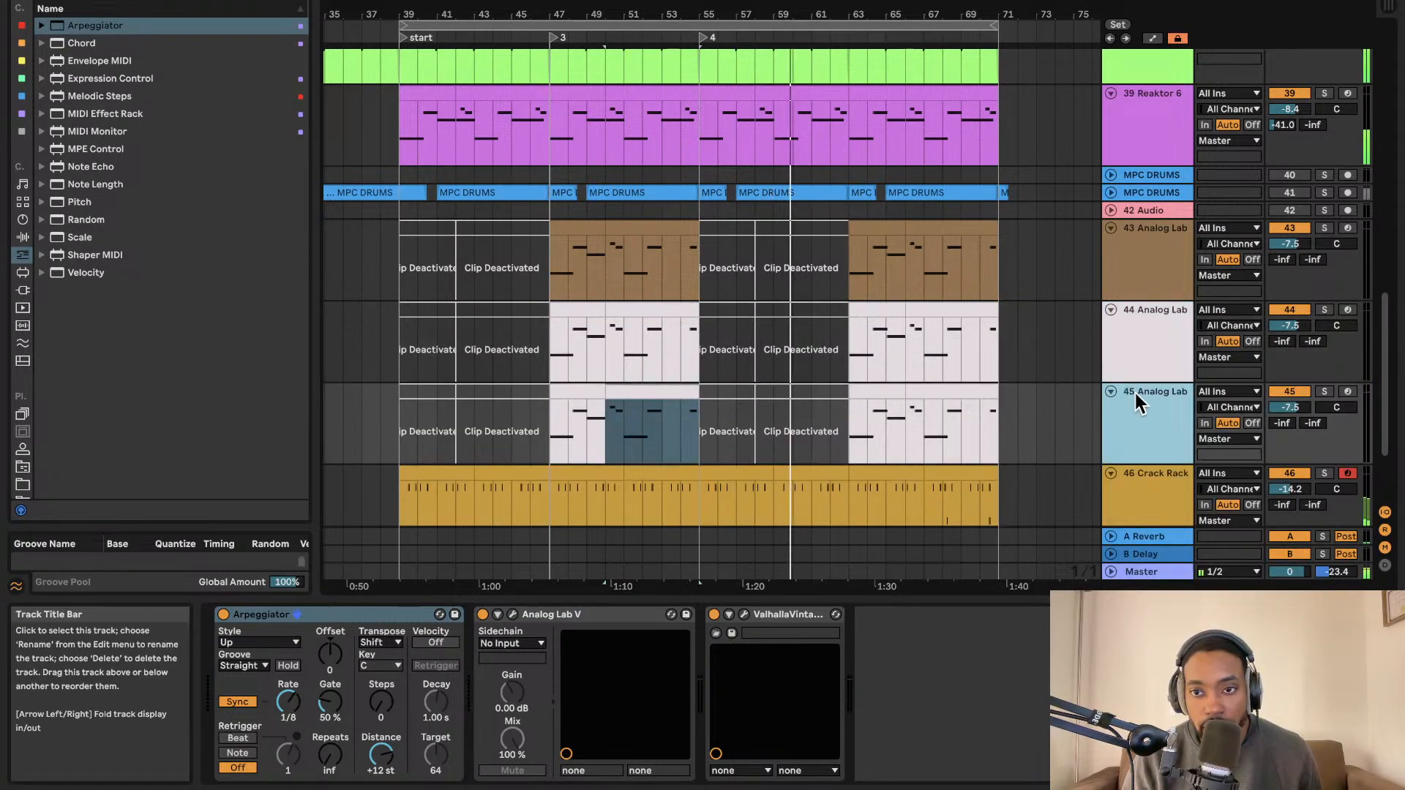
Freeze and flatten the duplicated Analog Lab track 45 to audio.
{"action": "right_click", "coordinate": [1148, 408]}
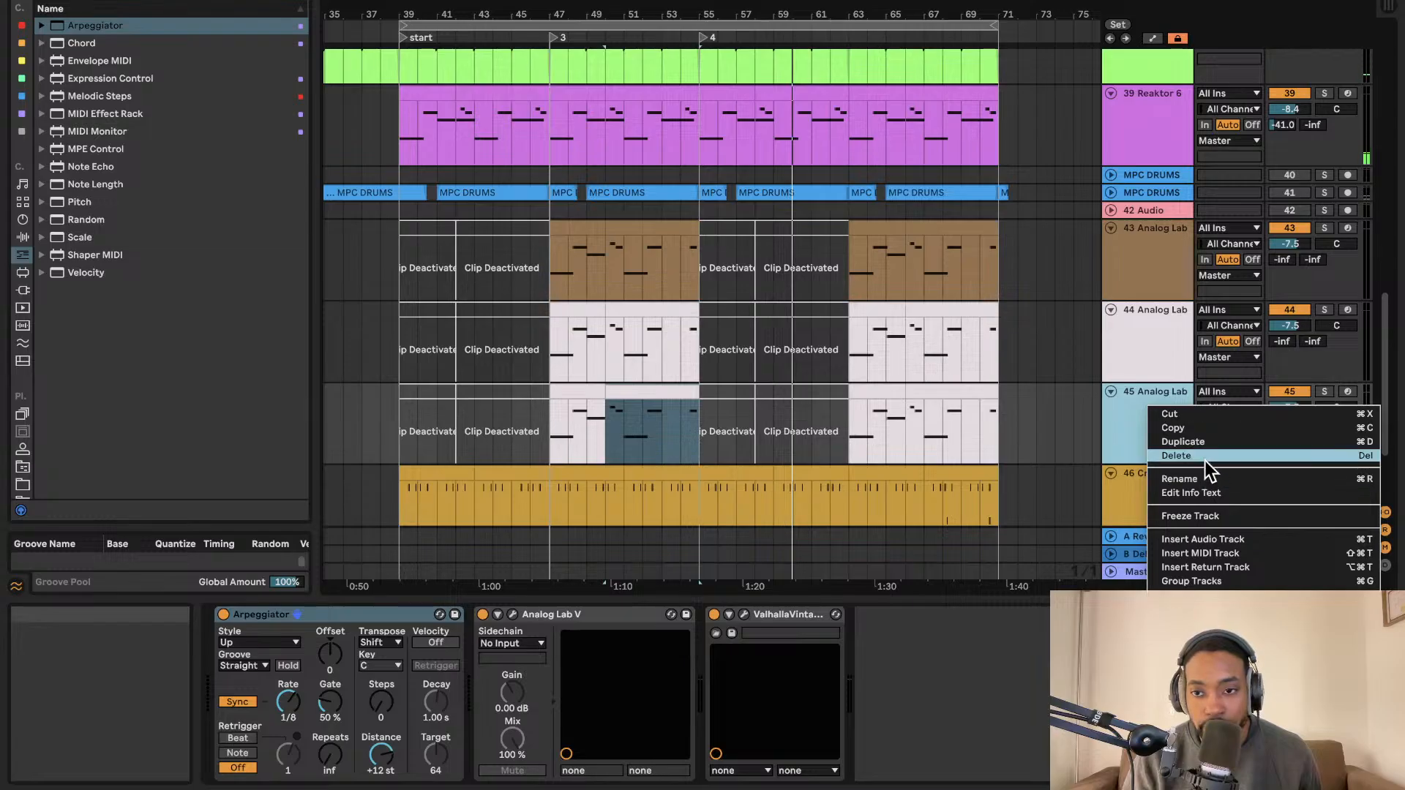
{"action": "left_click", "coordinate": [1178, 516]}
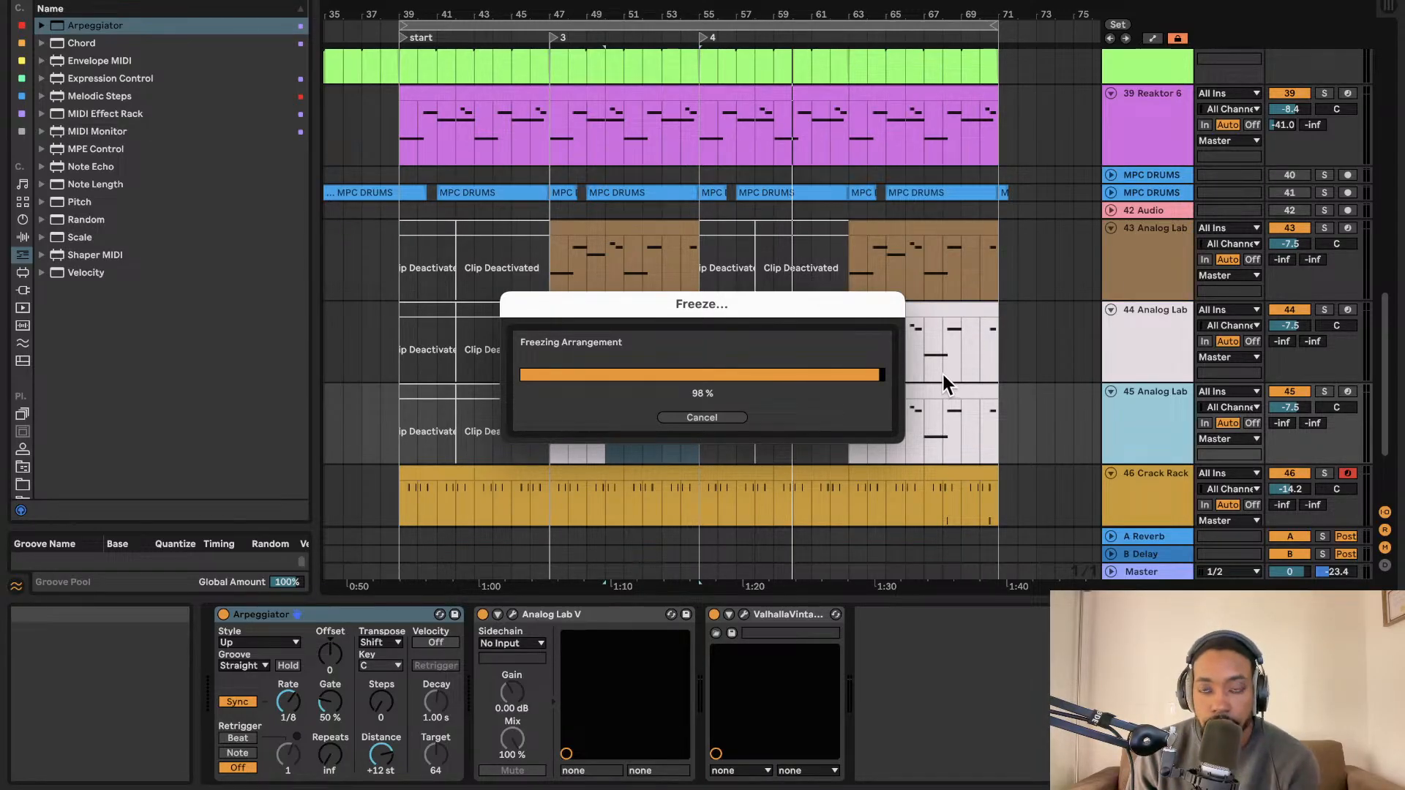
{"action": "right_click", "coordinate": [1160, 412]}
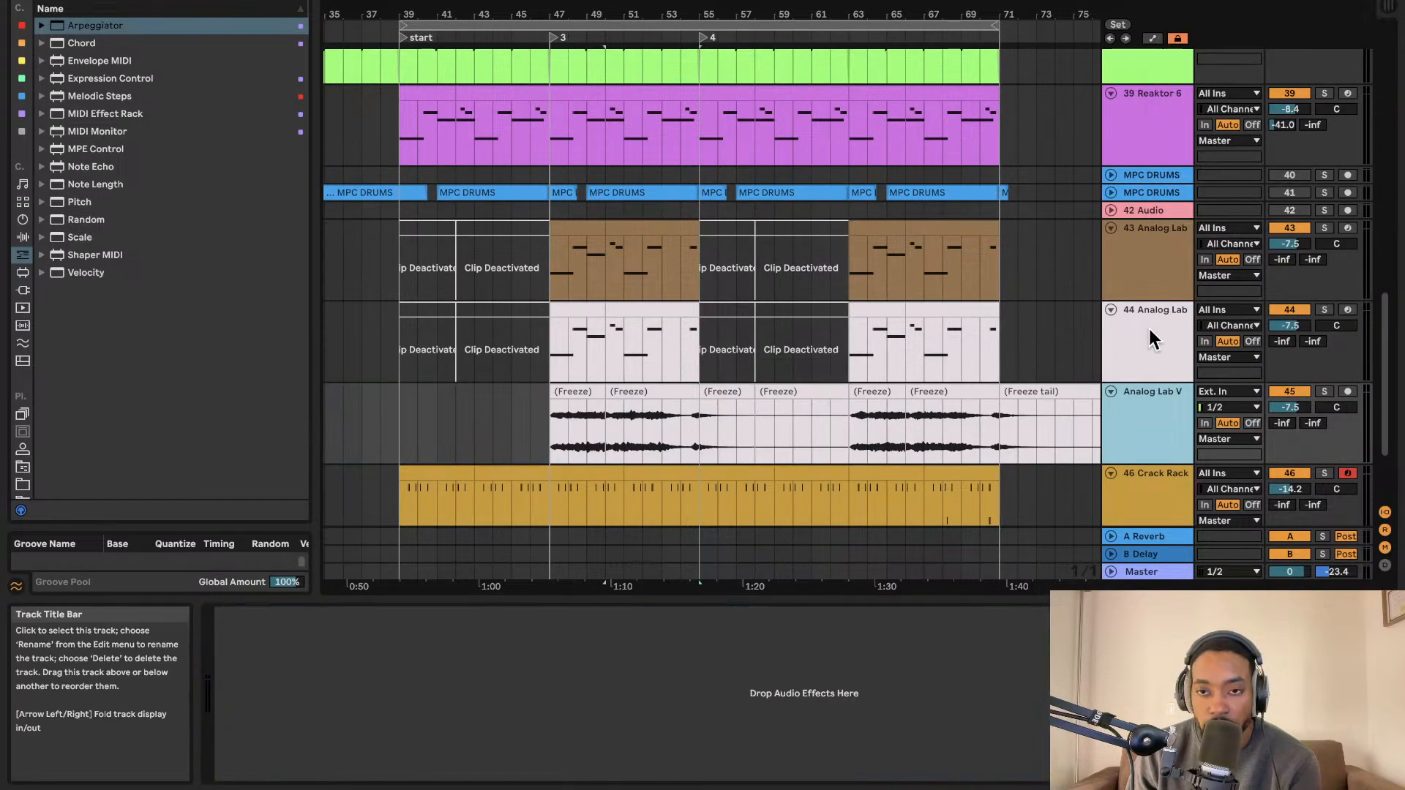
Reverse the flattened Analog Lab V clip from bar 50 to 55 and listen to it in the arrangement.
{"action": "left_click", "coordinate": [659, 392]}
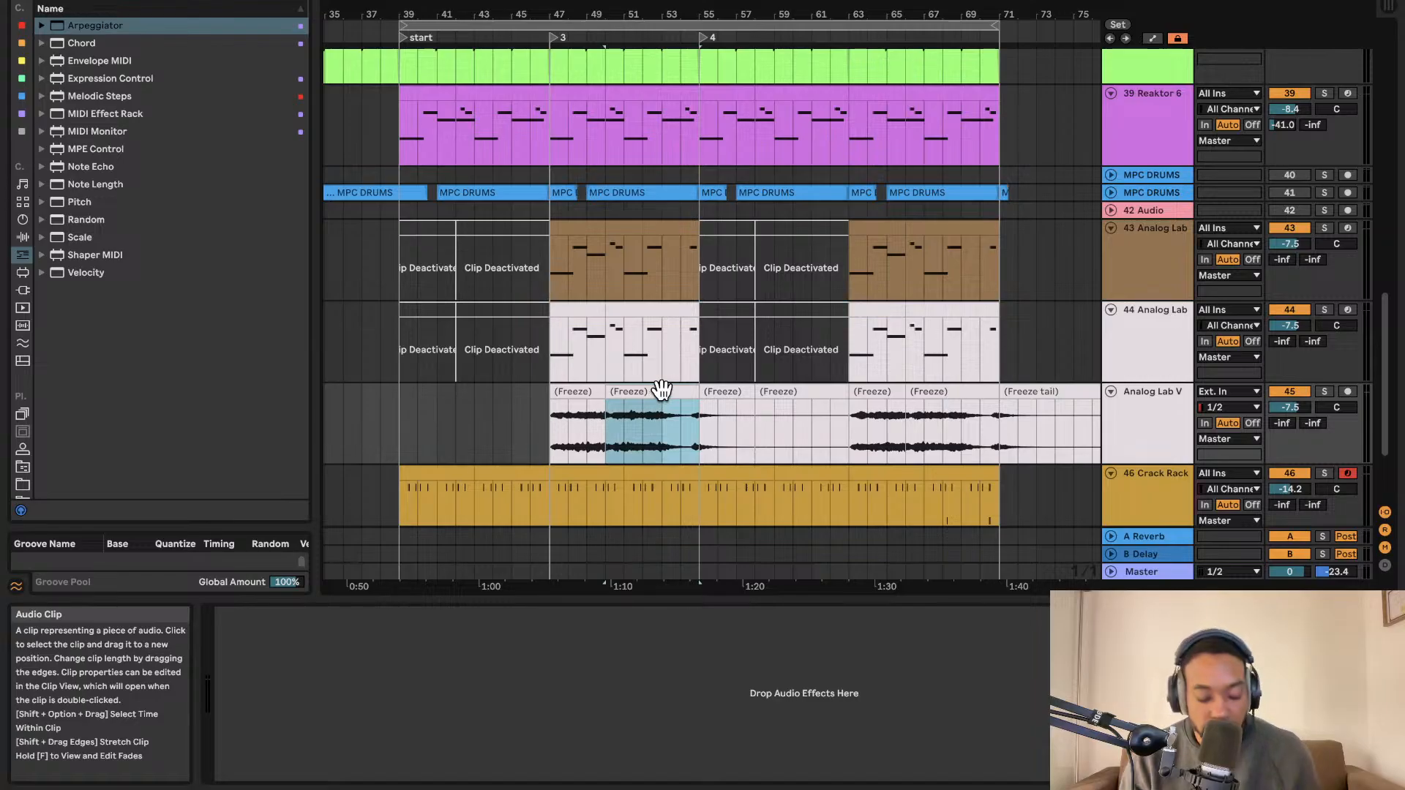
{"action": "key", "text": "r"}
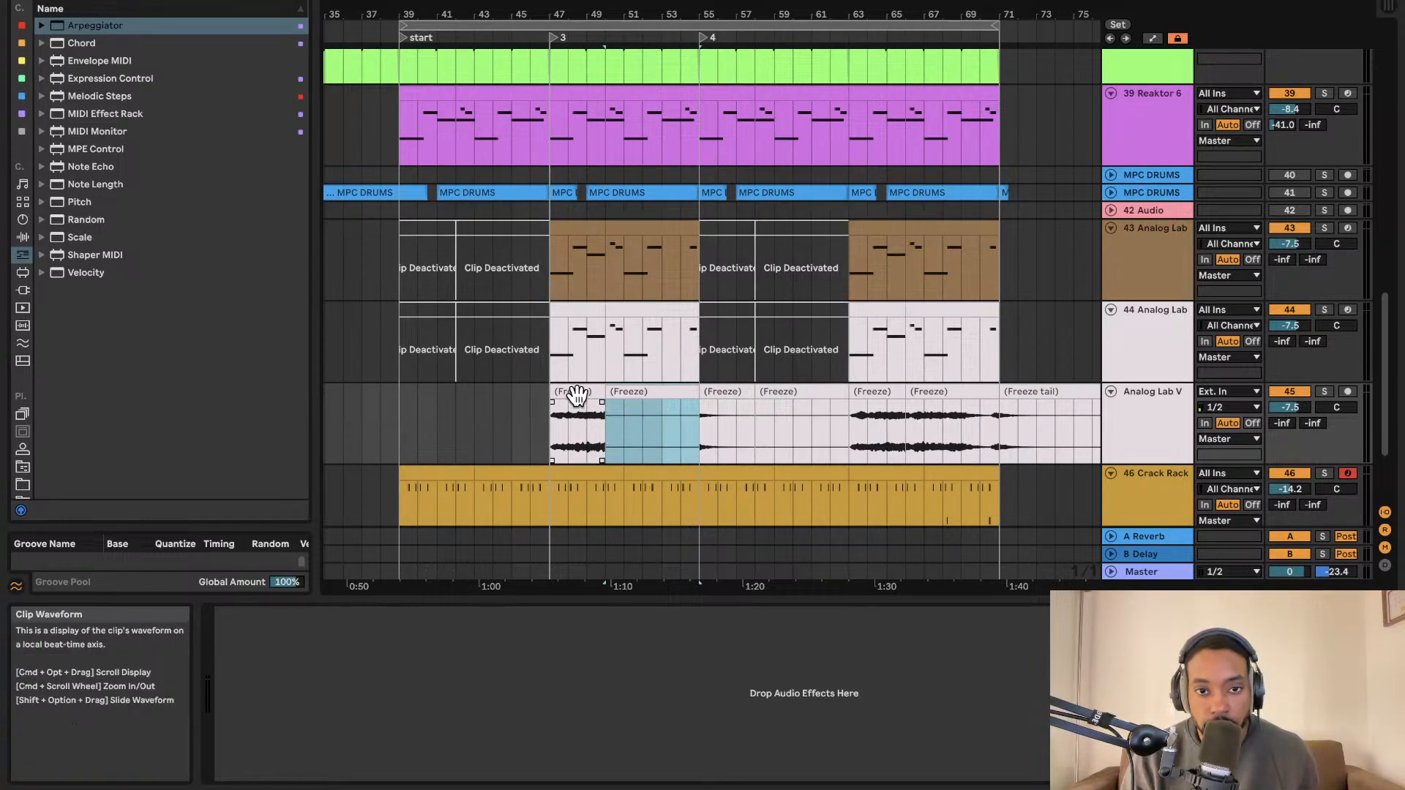
{"action": "key", "text": "space"}
{"action": "scroll", "coordinate": [583, 396], "scroll_direction": "left", "scroll_amount": 3}
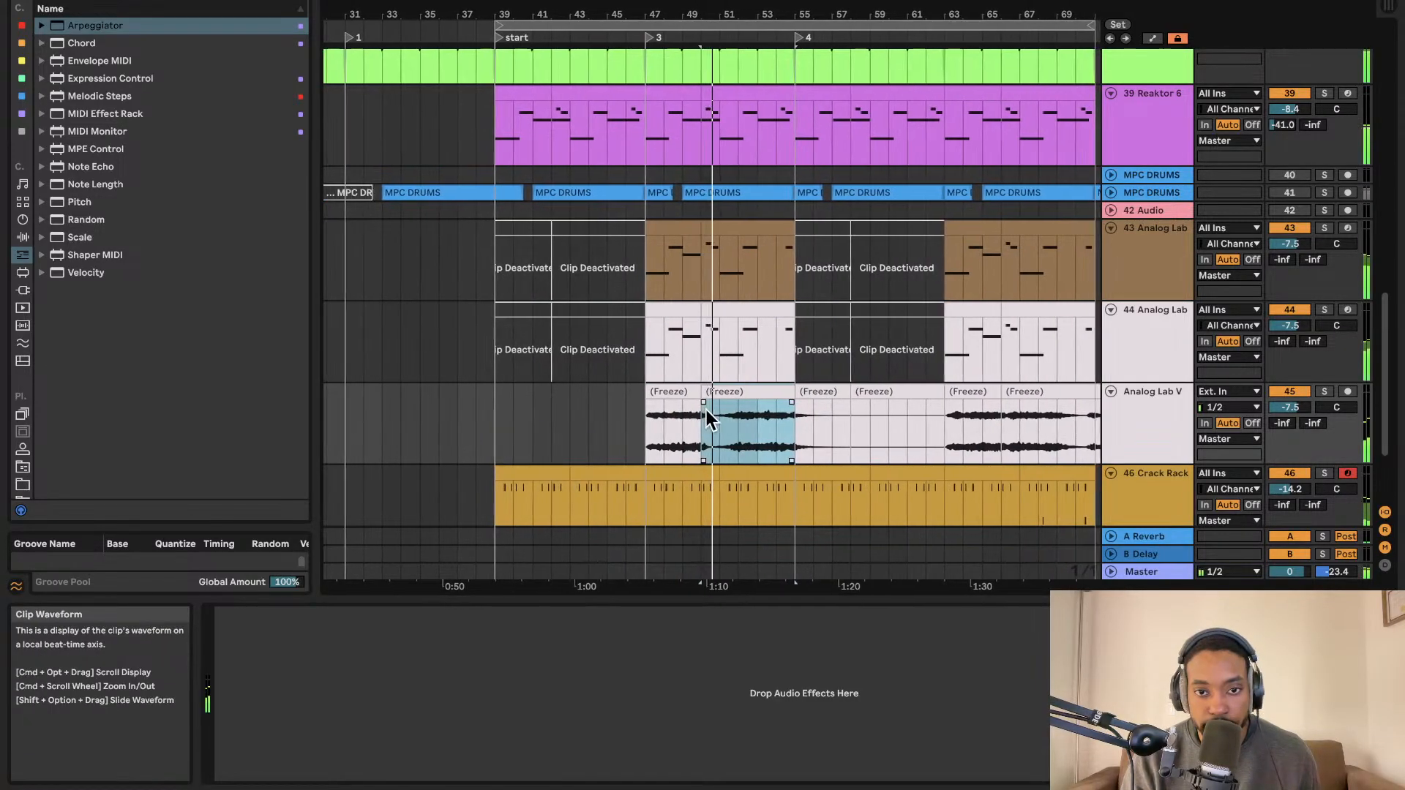
{"action": "scroll", "coordinate": [655, 404], "scroll_direction": "right", "scroll_amount": 2}
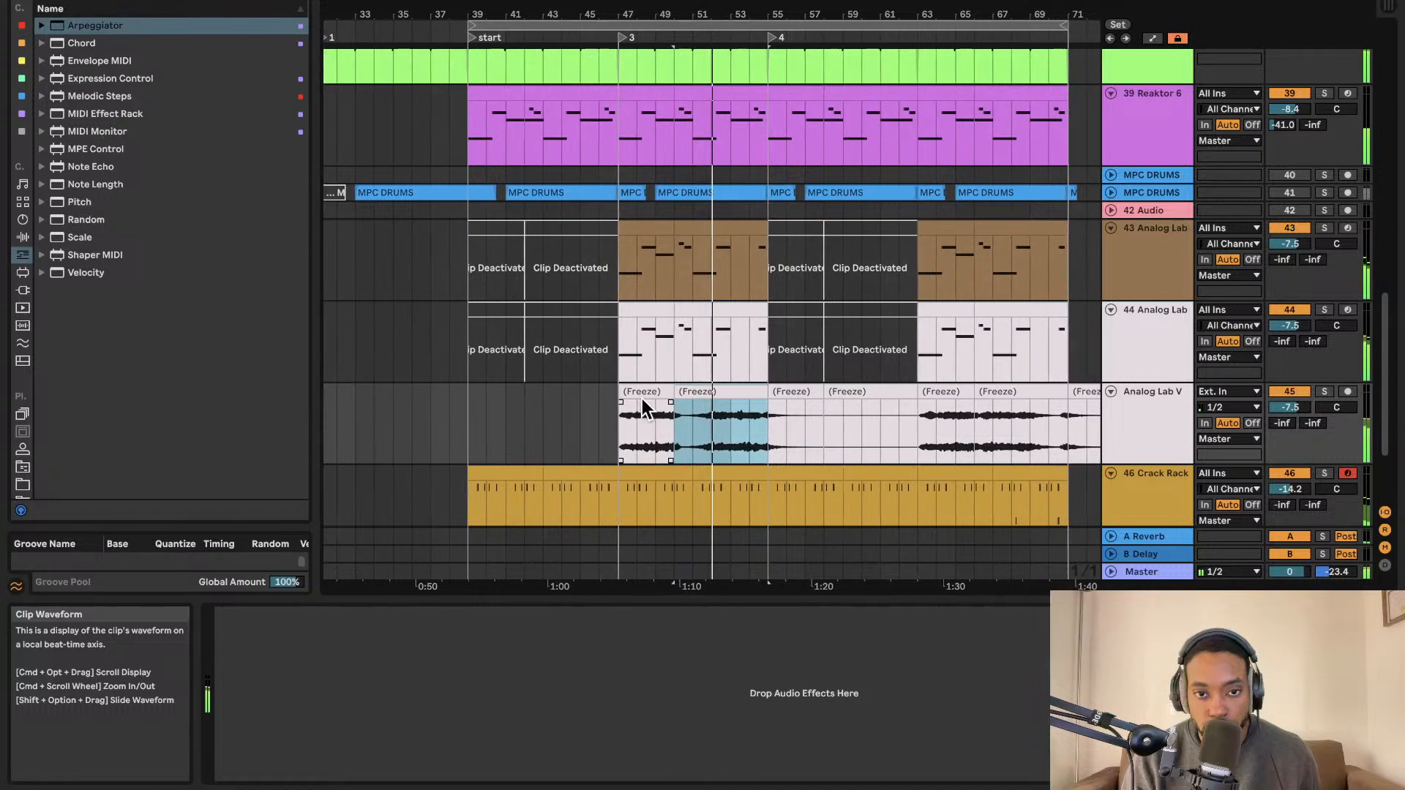
Audition the Analog Lab V clip from bar 50 to 55 with its track soloed, stop playback and unsolo the track.
{"action": "left_click", "coordinate": [647, 394]}
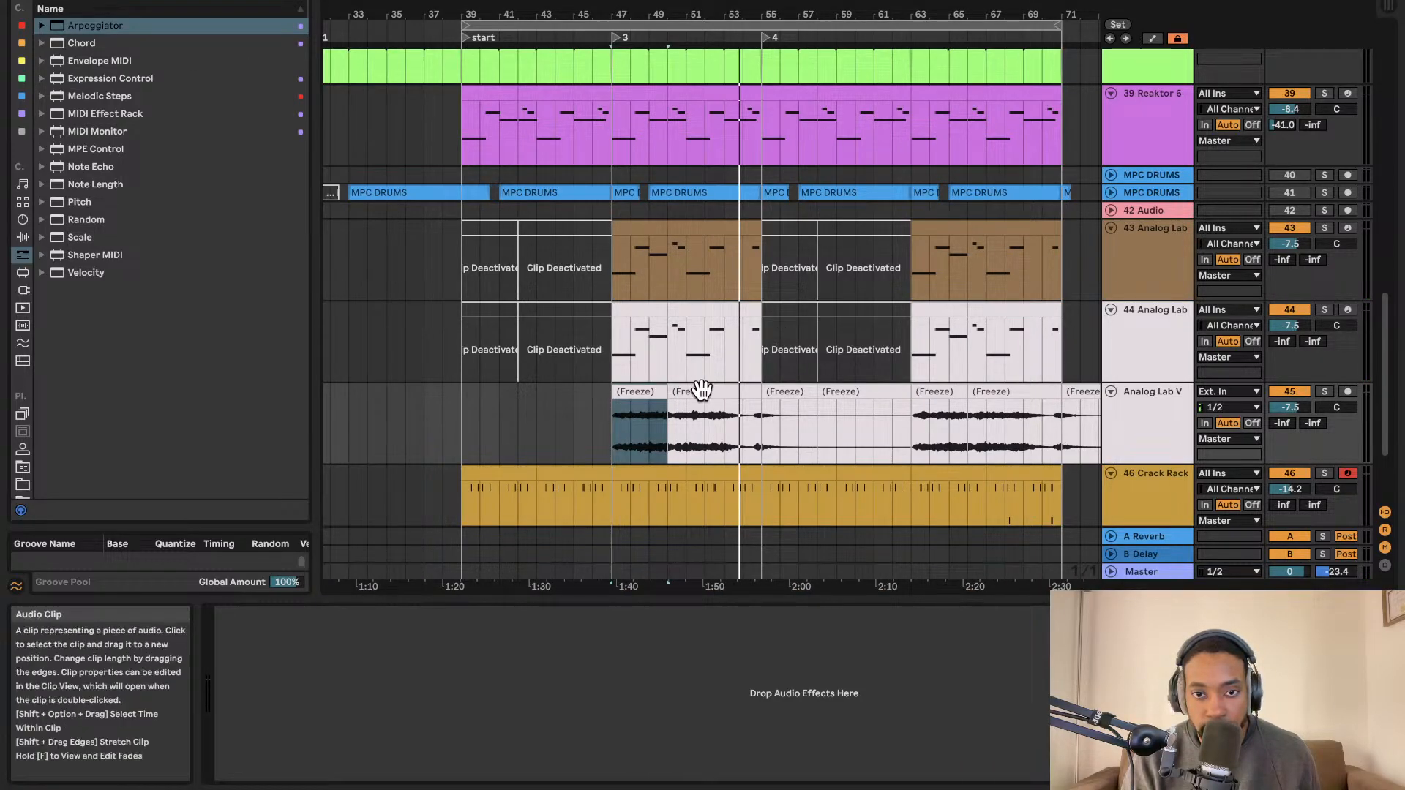
{"action": "left_click", "coordinate": [706, 392]}
{"action": "scroll", "coordinate": [732, 388], "scroll_direction": "left", "scroll_amount": 2}
{"action": "left_click", "coordinate": [1324, 392]}
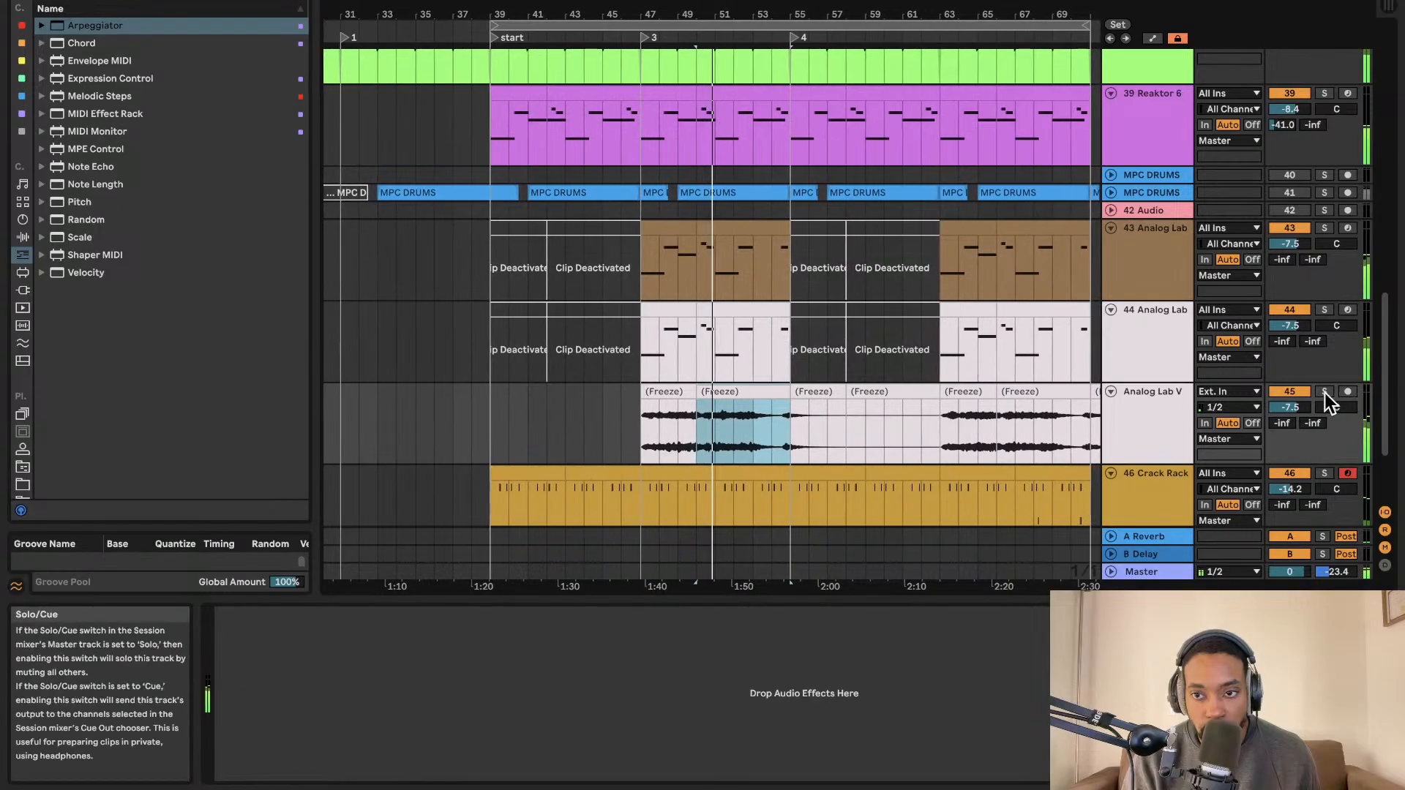
{"action": "left_click", "coordinate": [710, 385]}
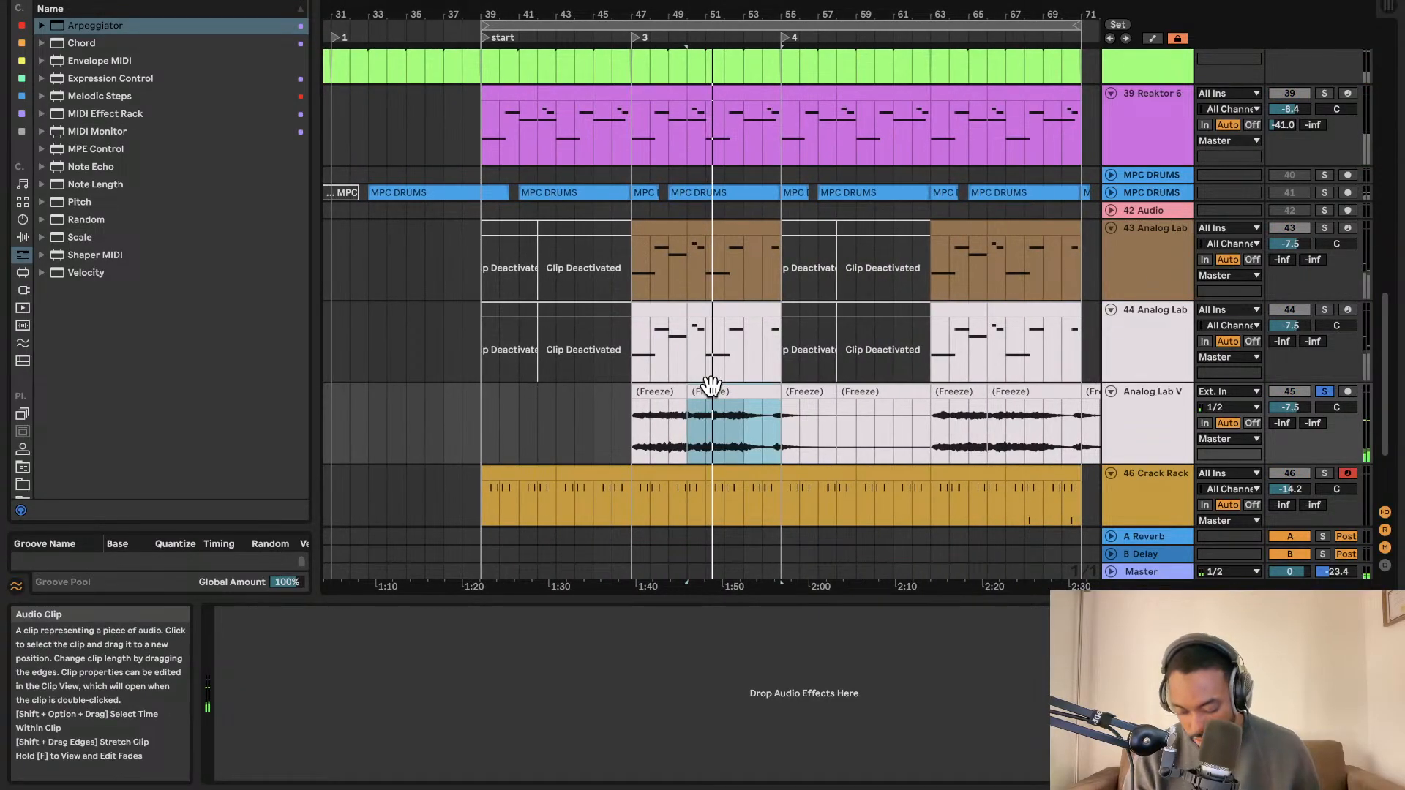
{"action": "key", "text": "space"}
{"action": "key", "text": "0"}
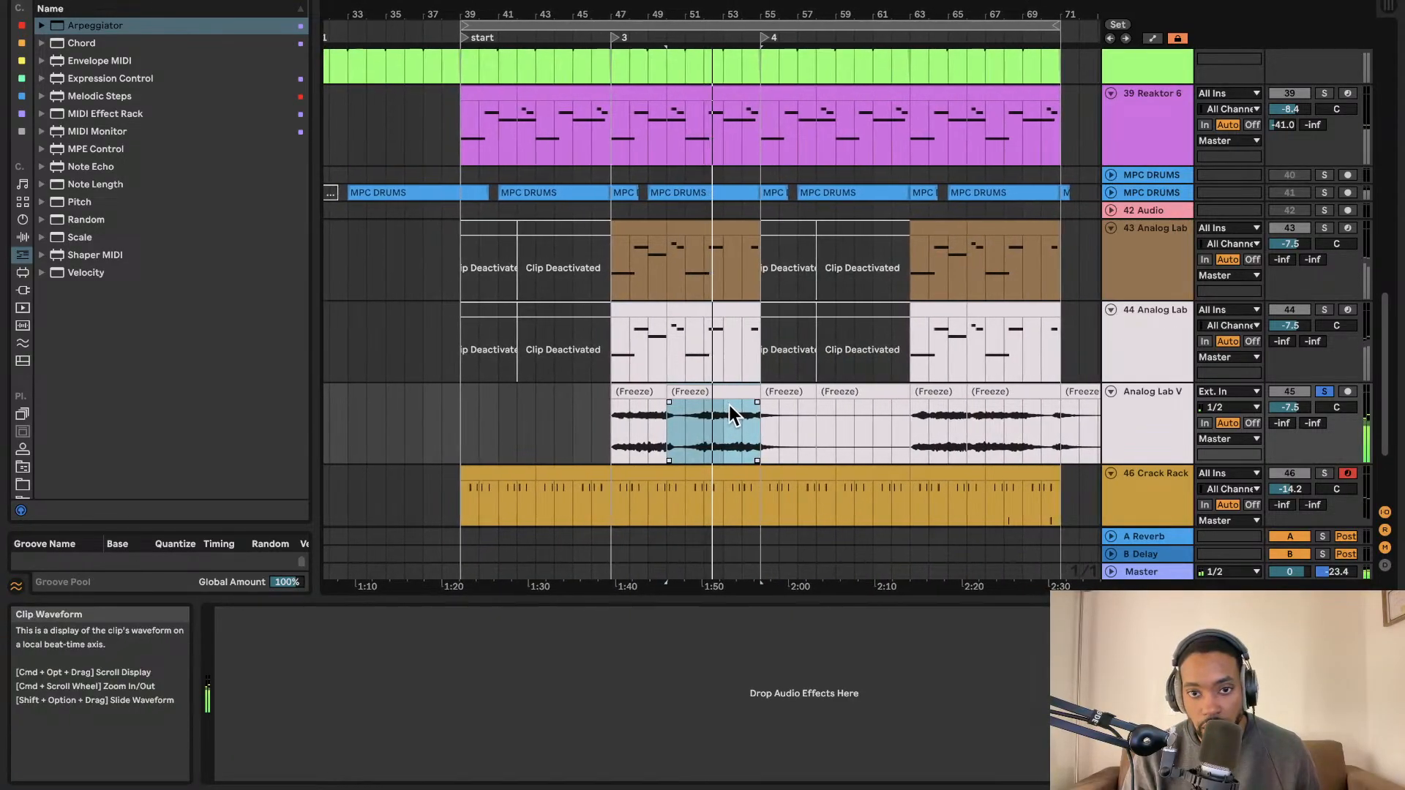
{"action": "scroll", "coordinate": [1119, 431], "scroll_direction": "down", "scroll_amount": 5}
{"action": "left_click", "coordinate": [1152, 507]}
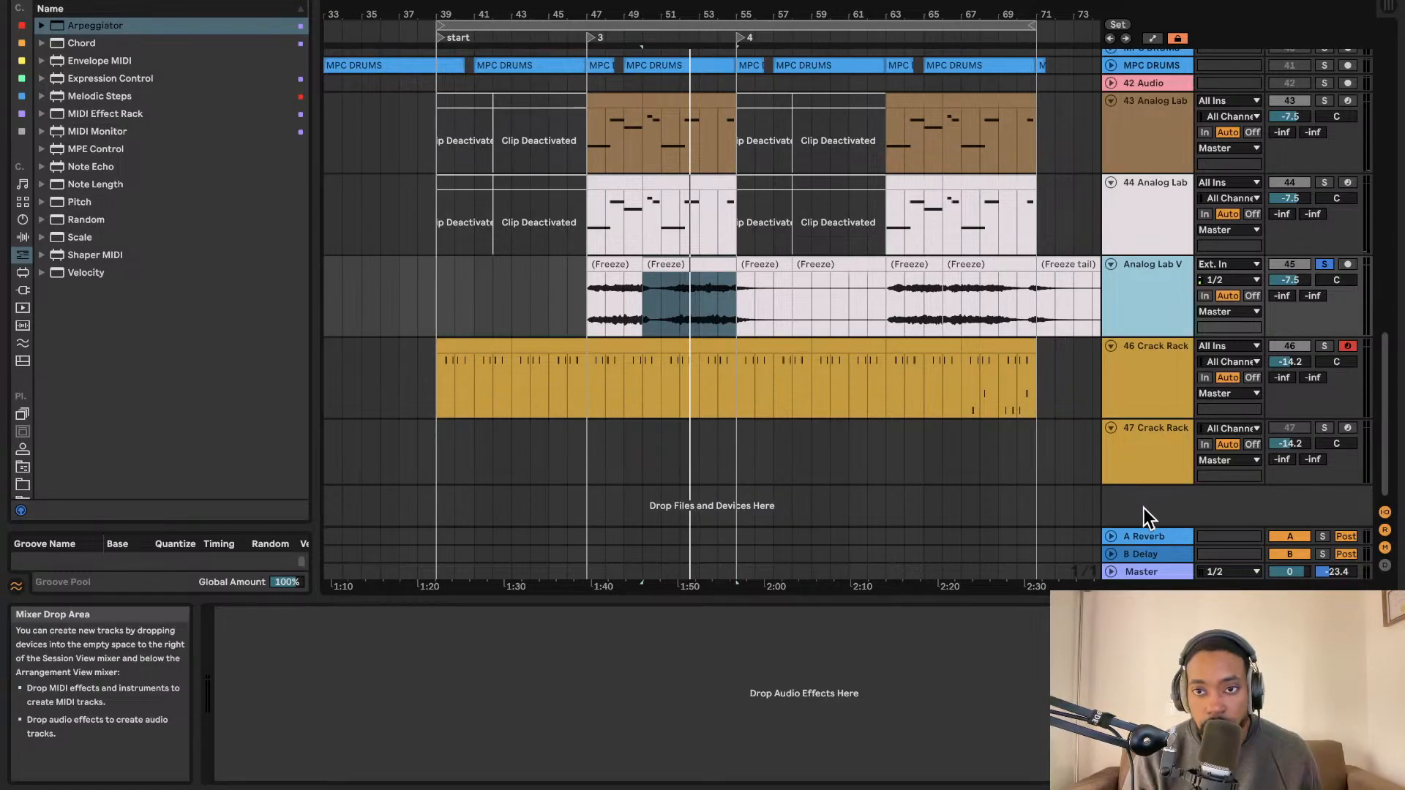
{"action": "left_click", "coordinate": [1324, 264]}
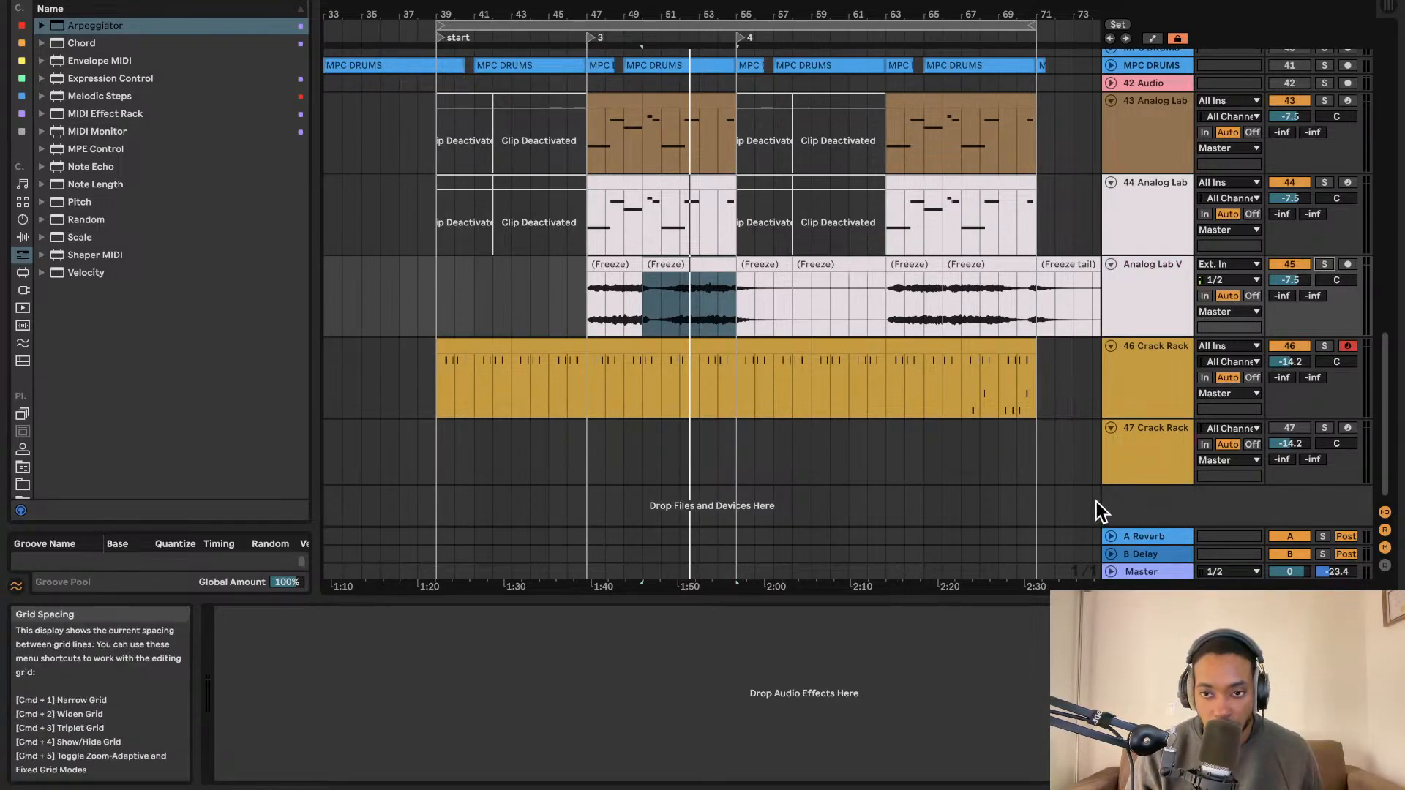
Record the soloed Analog Lab V track by resampling onto a new armed audio track from bar 50 to 55.
{"action": "key", "text": "super+t"}
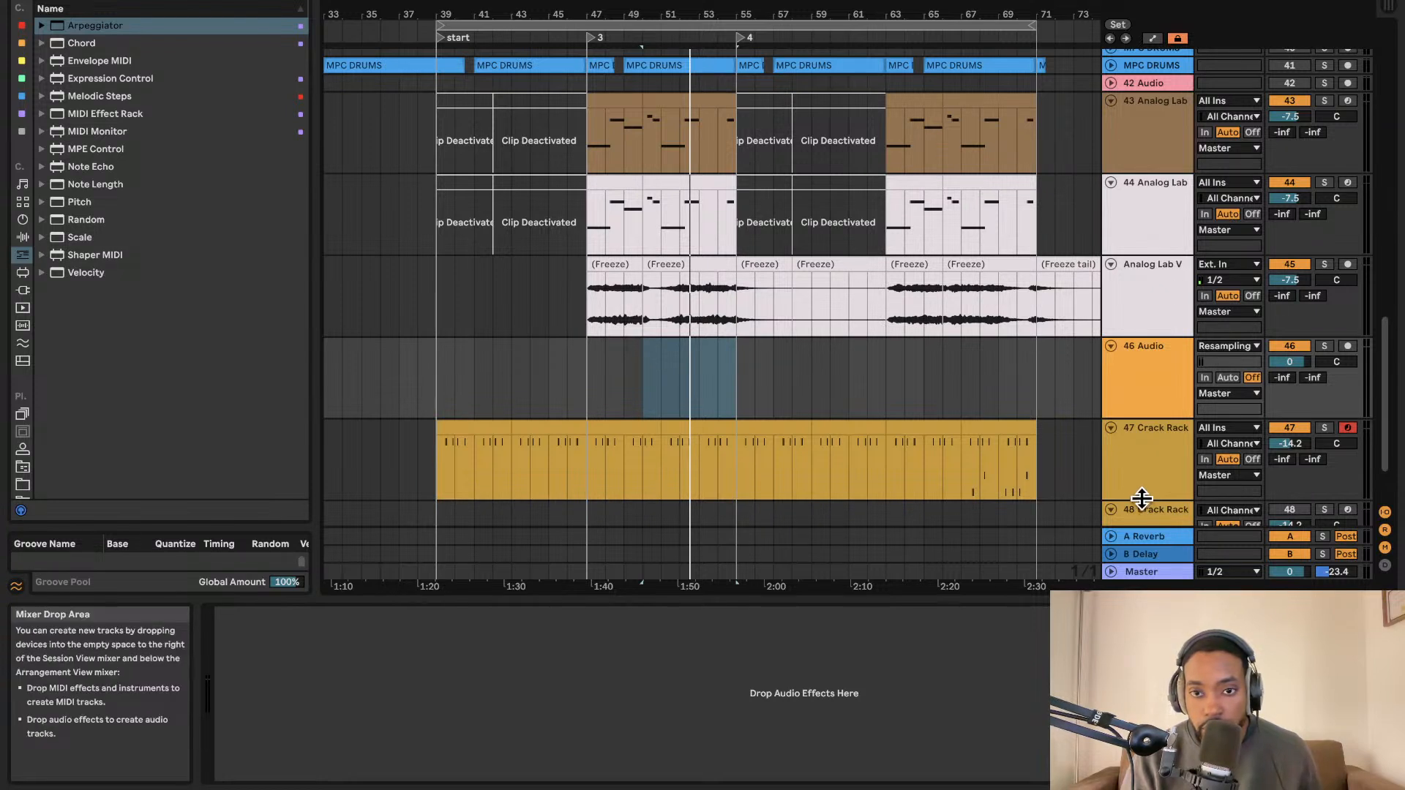
{"action": "left_click", "coordinate": [1348, 345]}
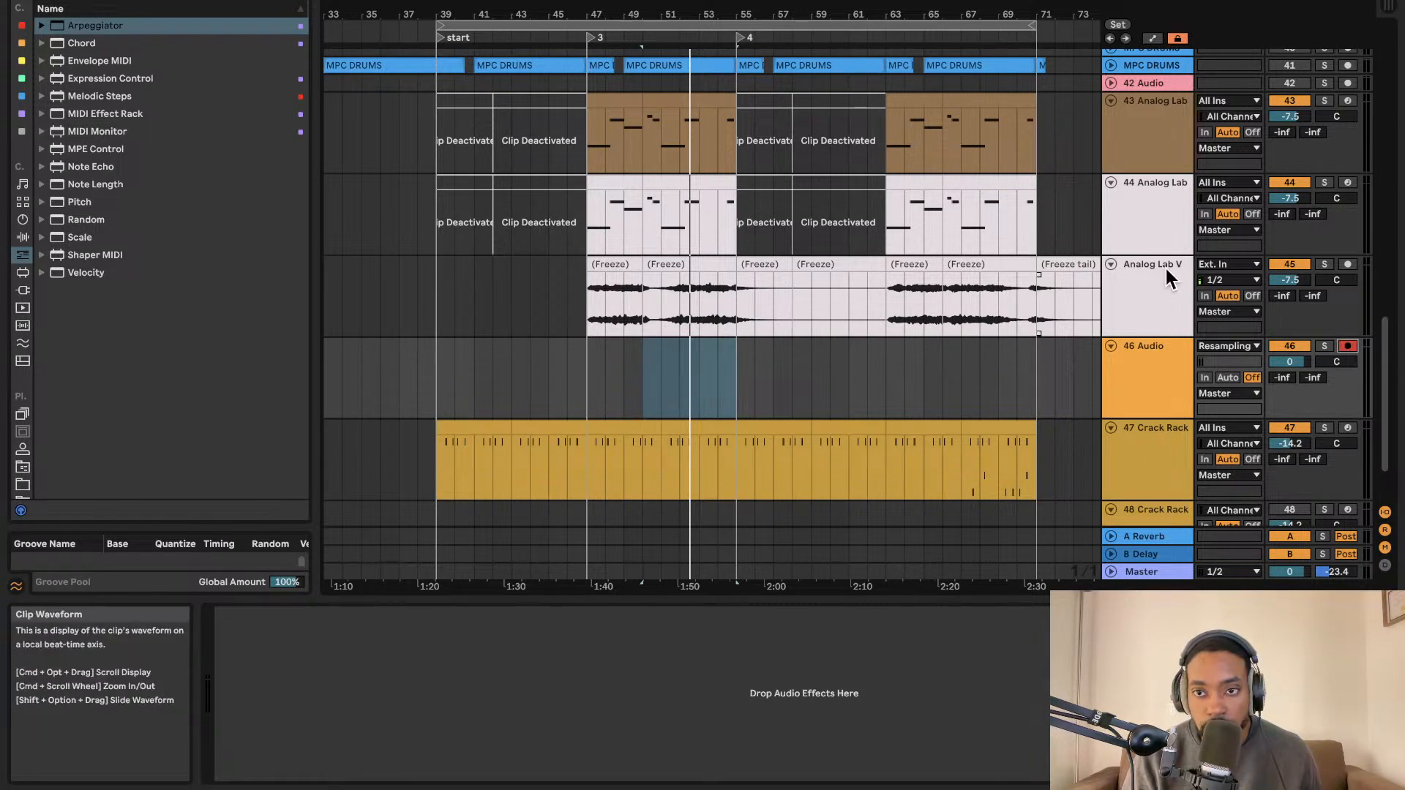
{"action": "left_click", "coordinate": [1324, 264]}
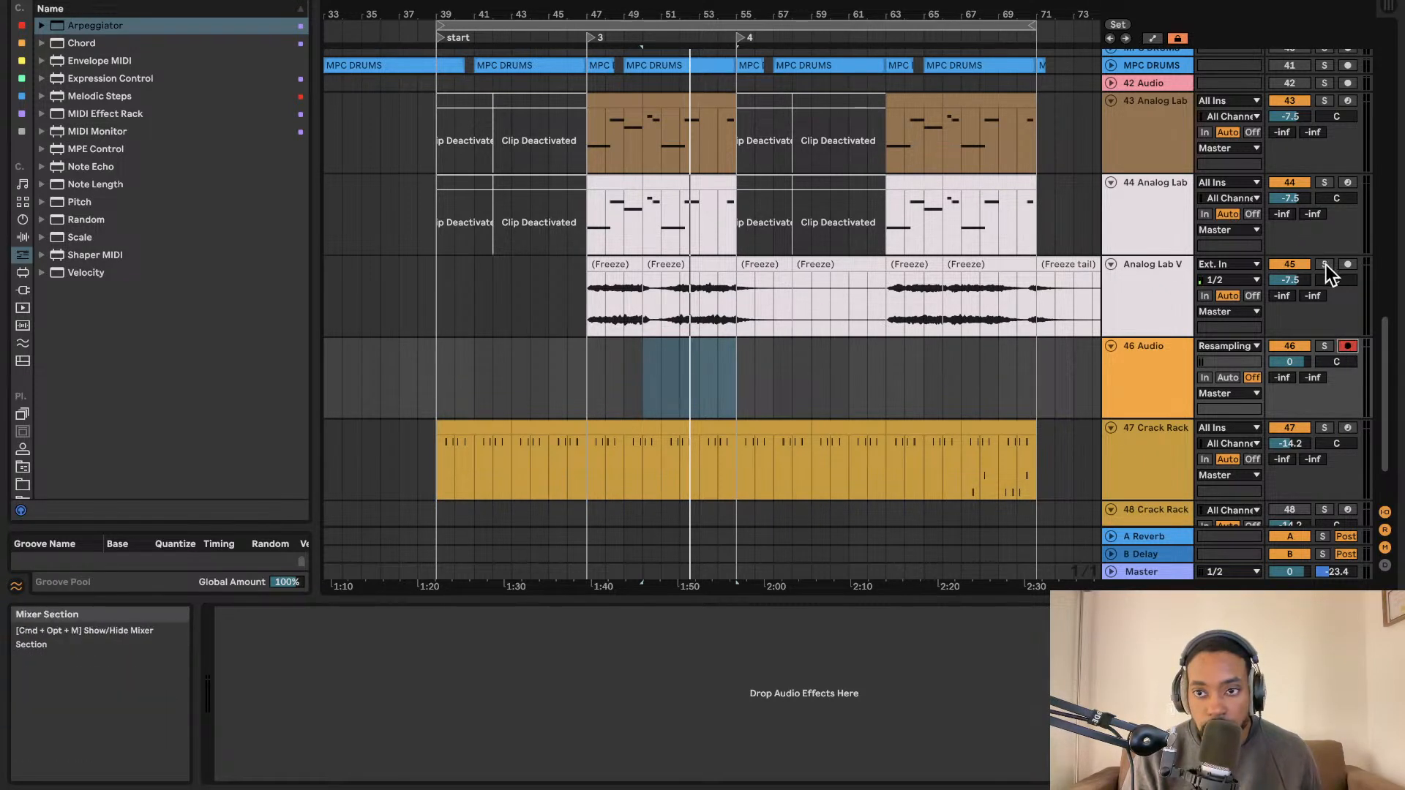
{"action": "left_click", "coordinate": [642, 377]}
{"action": "left_click", "coordinate": [628, 0]}
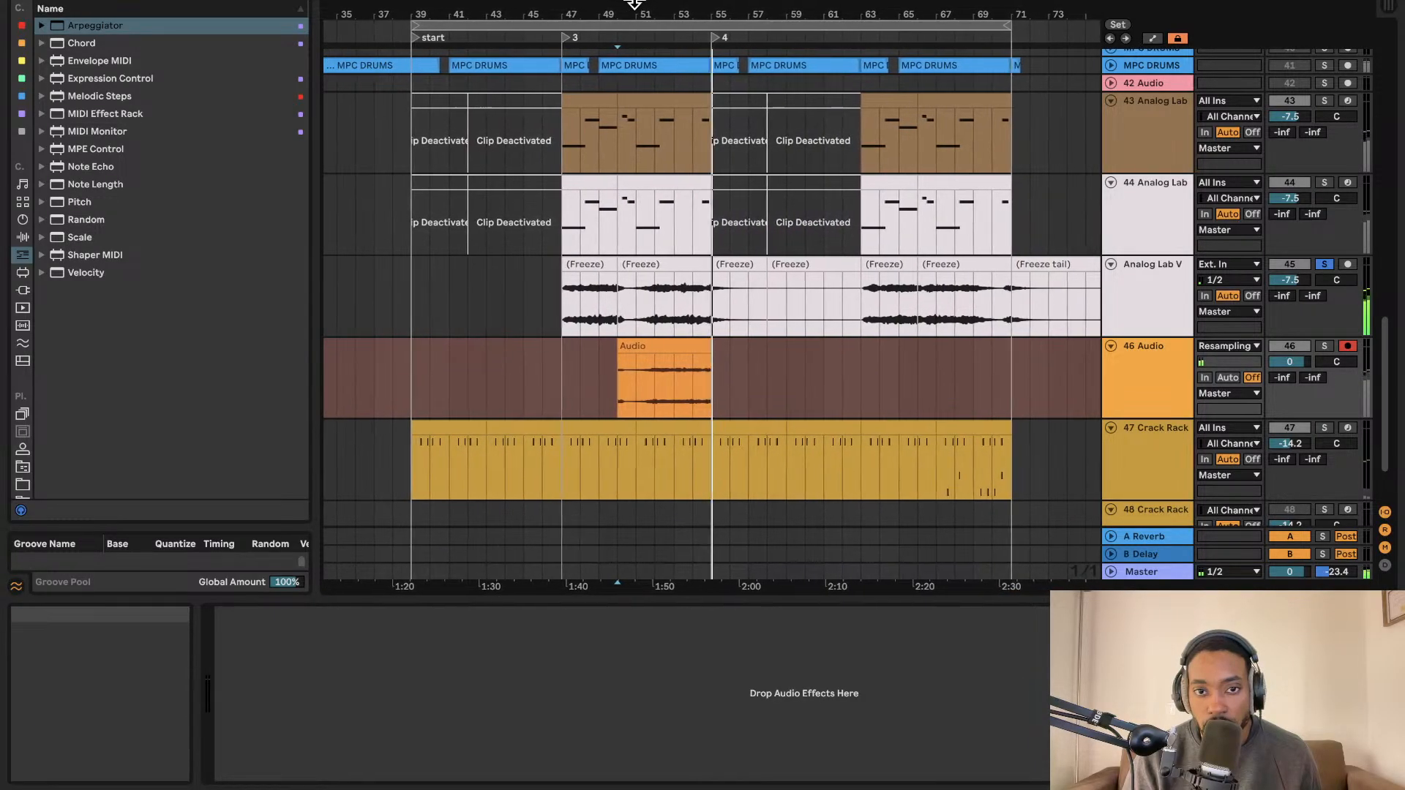
{"action": "key", "text": "space"}
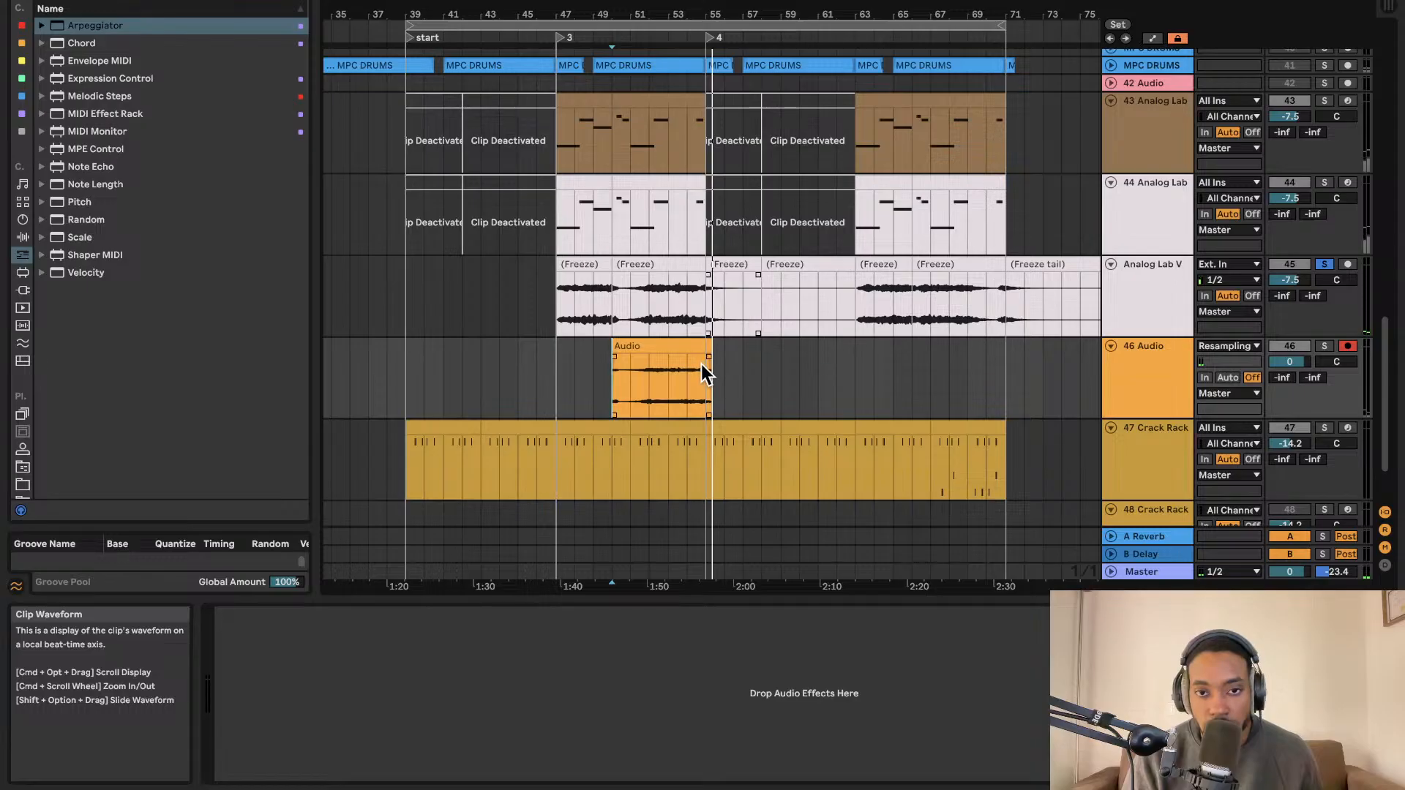
{"action": "left_click", "coordinate": [1321, 265]}
Fold the Analog Lab V track and move it below the Crack Rack tracks.
{"action": "right_click", "coordinate": [1135, 266]}
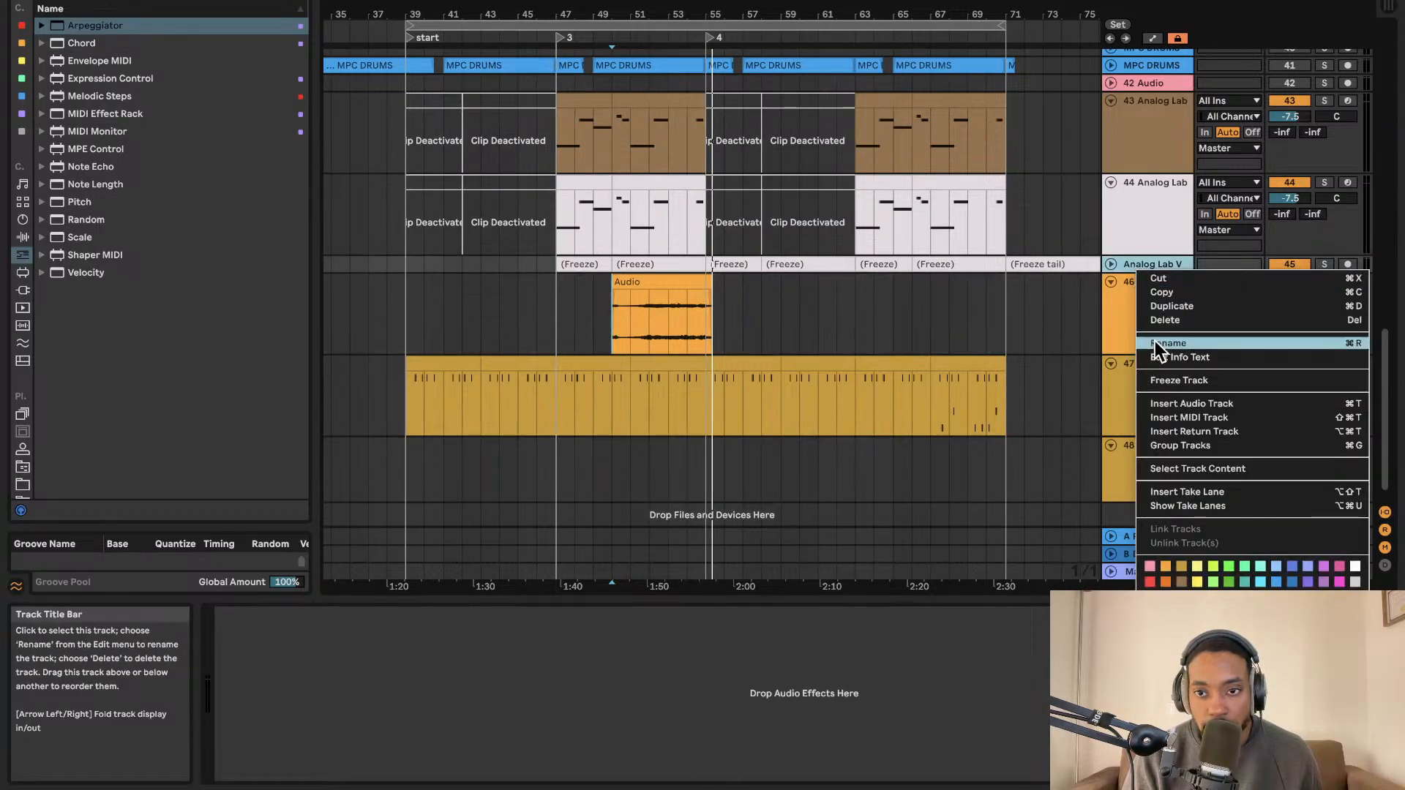
{"action": "left_click", "coordinate": [1156, 266]}
{"action": "right_click", "coordinate": [1156, 267]}
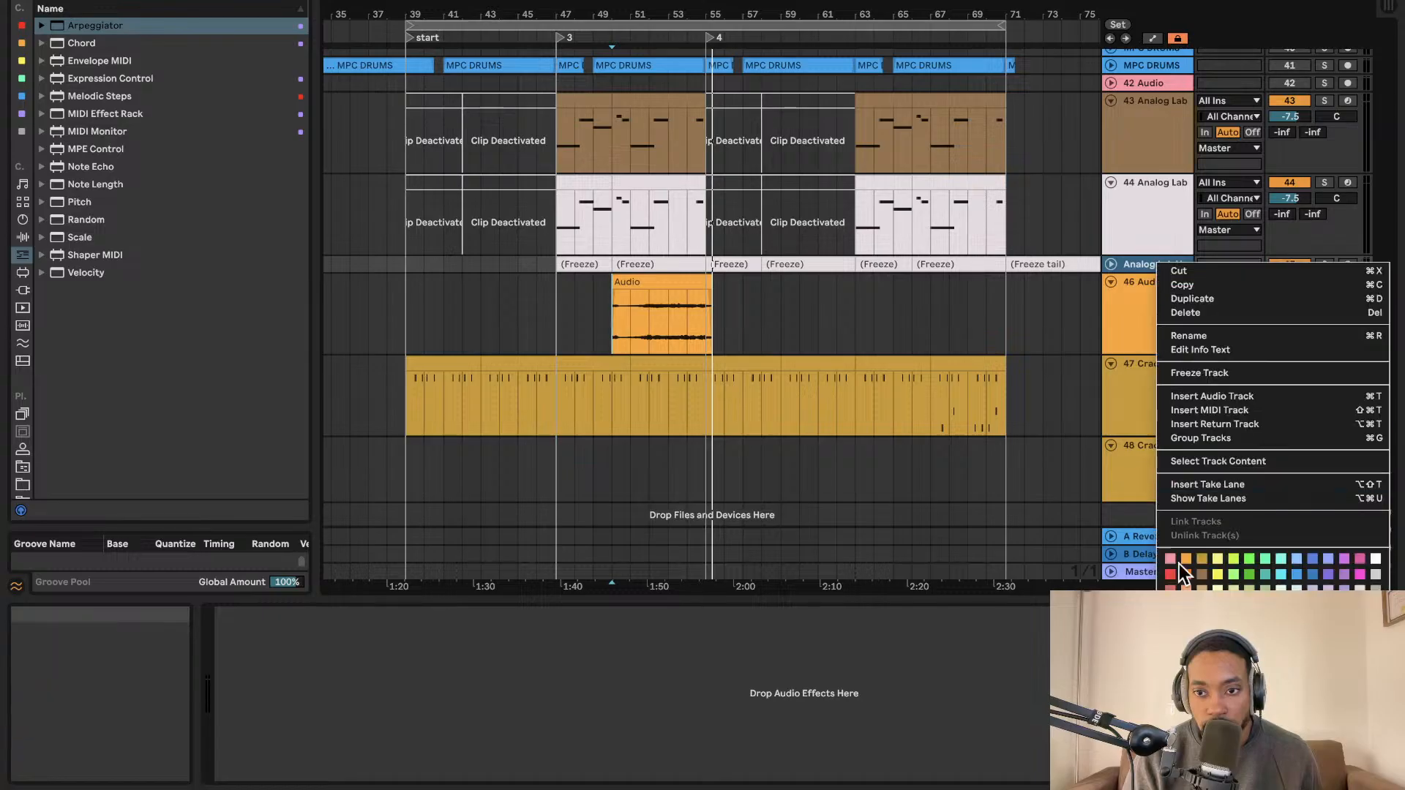
{"action": "key", "text": "Escape"}
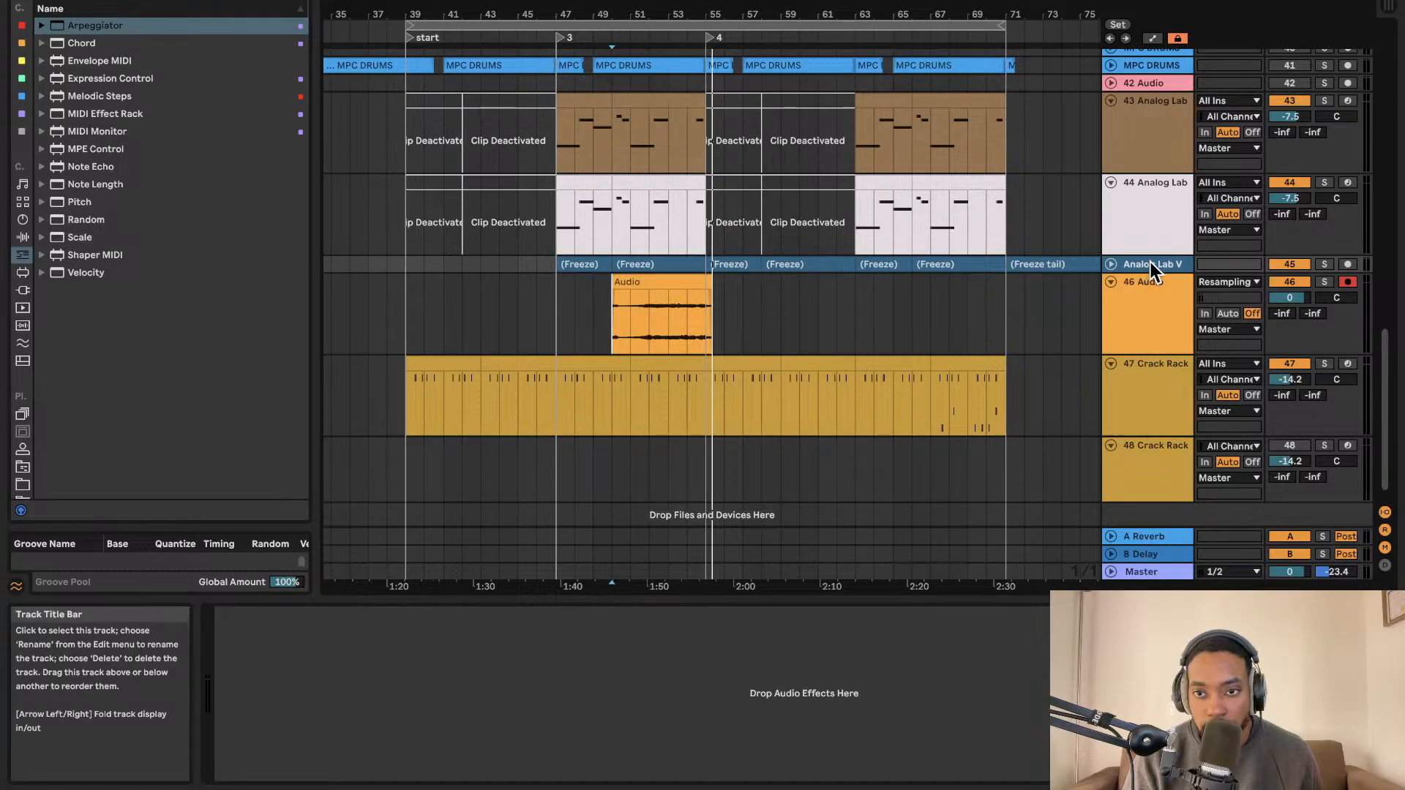
{"action": "left_click_drag", "start_coordinate": [1150, 261], "coordinate": [1151, 472]}
{"action": "left_click_drag", "start_coordinate": [971, 294], "coordinate": [1086, 311]}
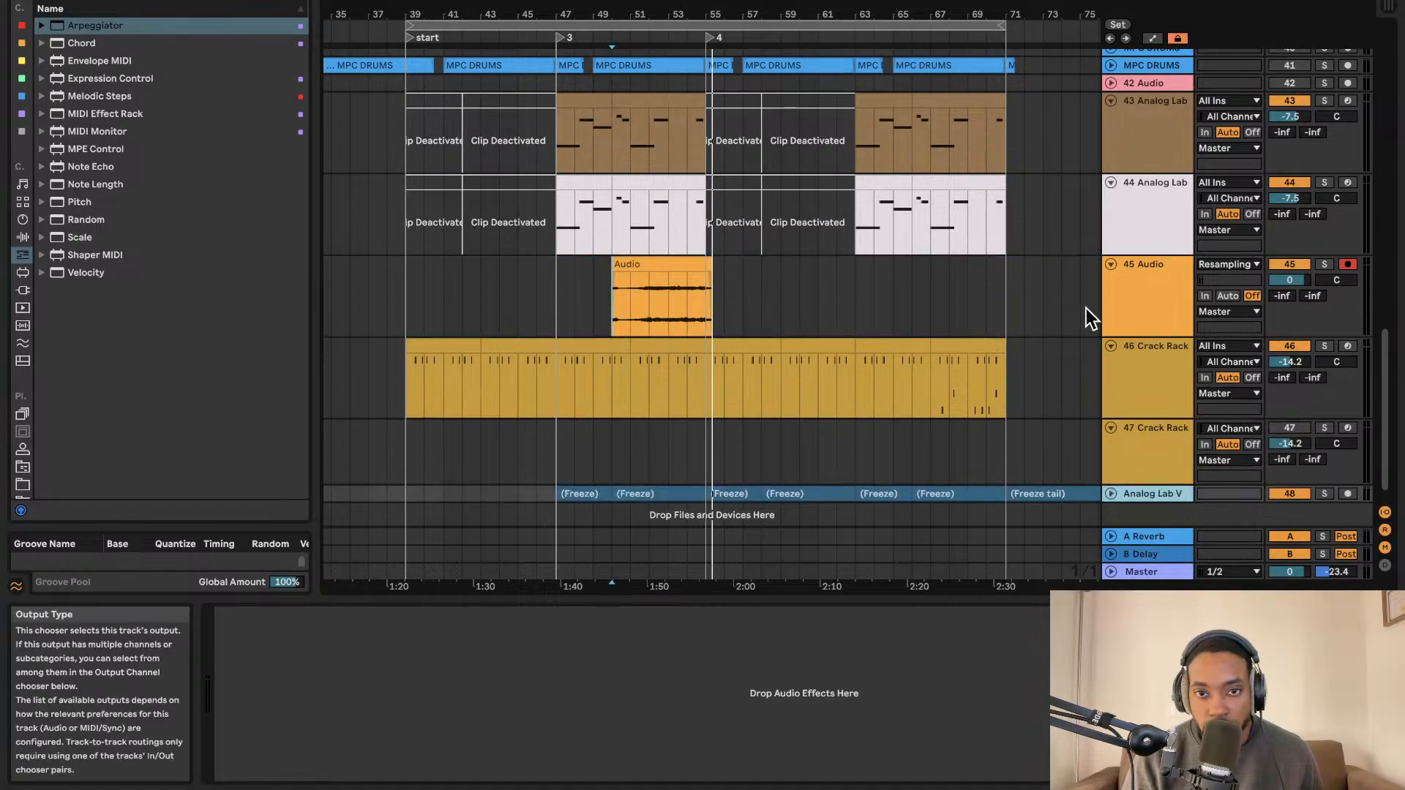
Move the resampled audio clip on track 45 to start at bar 54 and raise the project tempo during playback.
{"action": "left_click", "coordinate": [652, 265]}
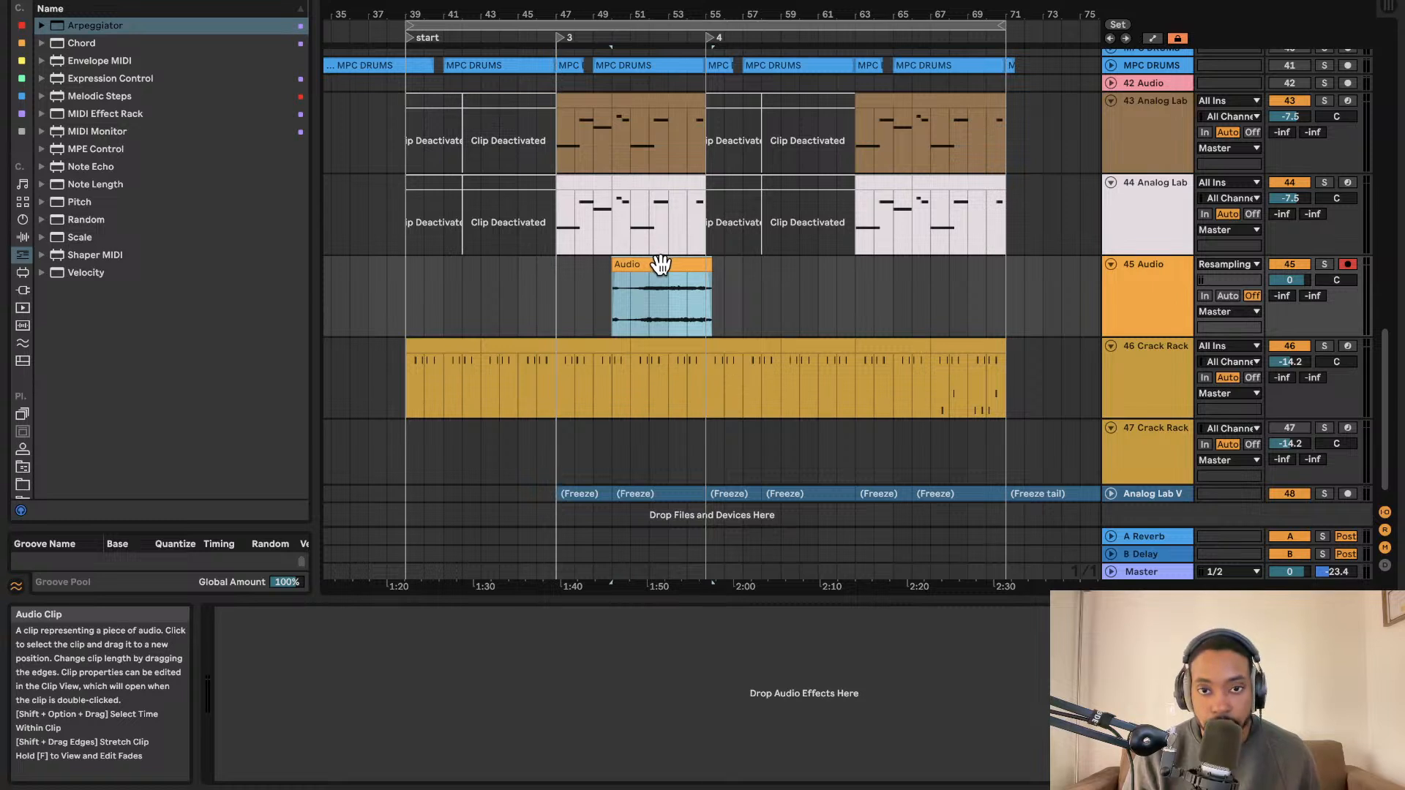
{"action": "key", "text": "space"}
{"action": "left_click_drag", "start_coordinate": [735, 264], "coordinate": [778, 265]}
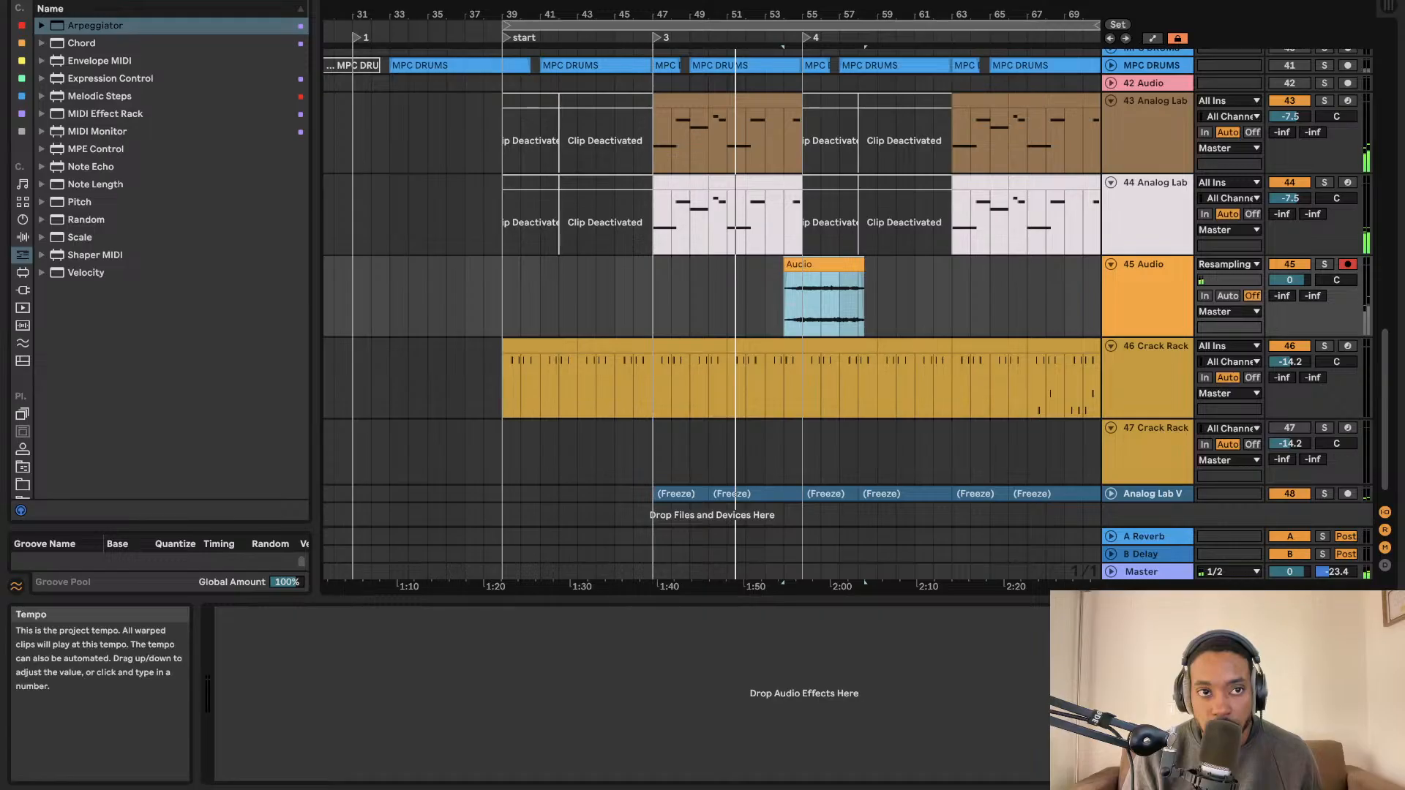
{"action": "left_click_drag", "start_coordinate": [73, 3], "coordinate": [73, 0]}
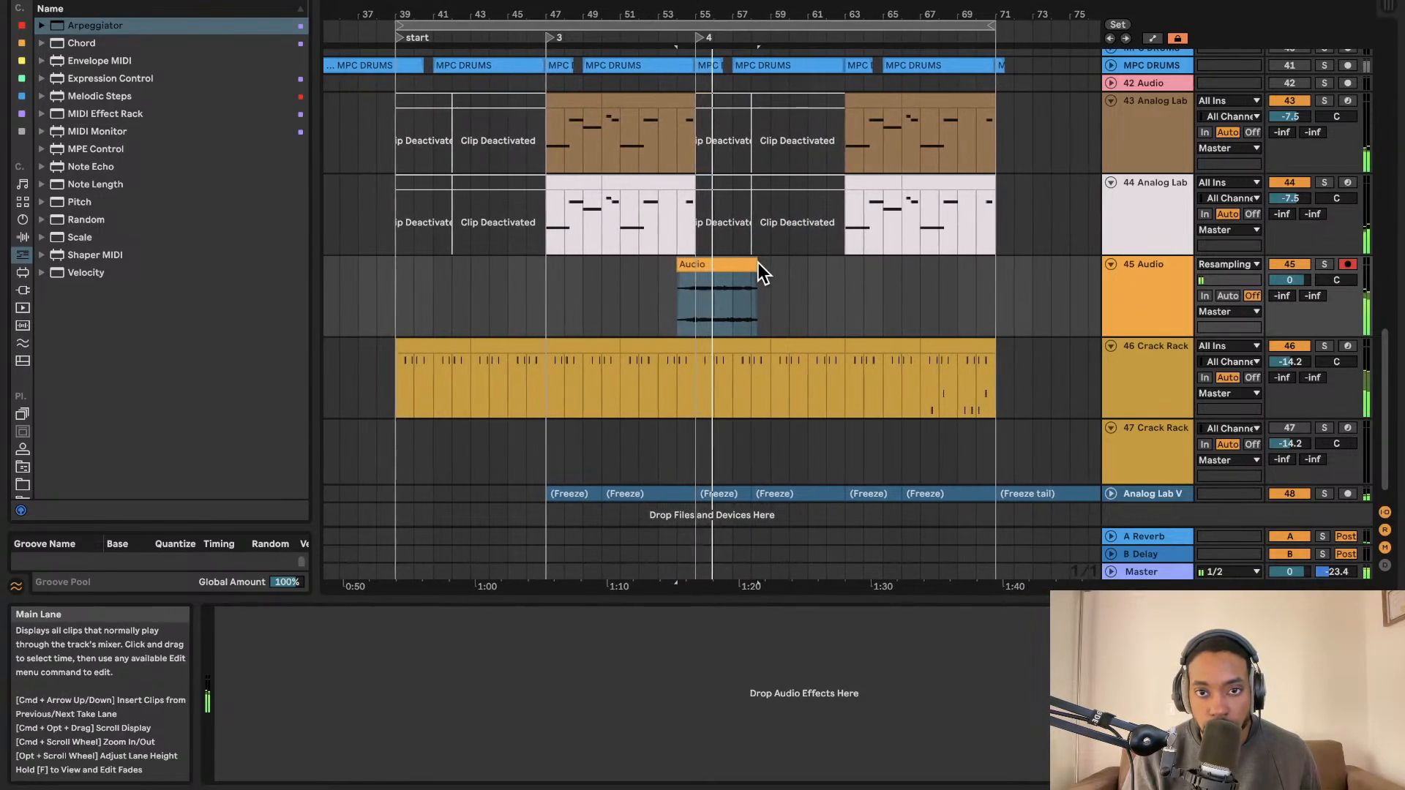
Trim the end of the resampled audio clip on track 45 back to bar 55.
{"action": "left_click_drag", "start_coordinate": [753, 263], "coordinate": [697, 263]}
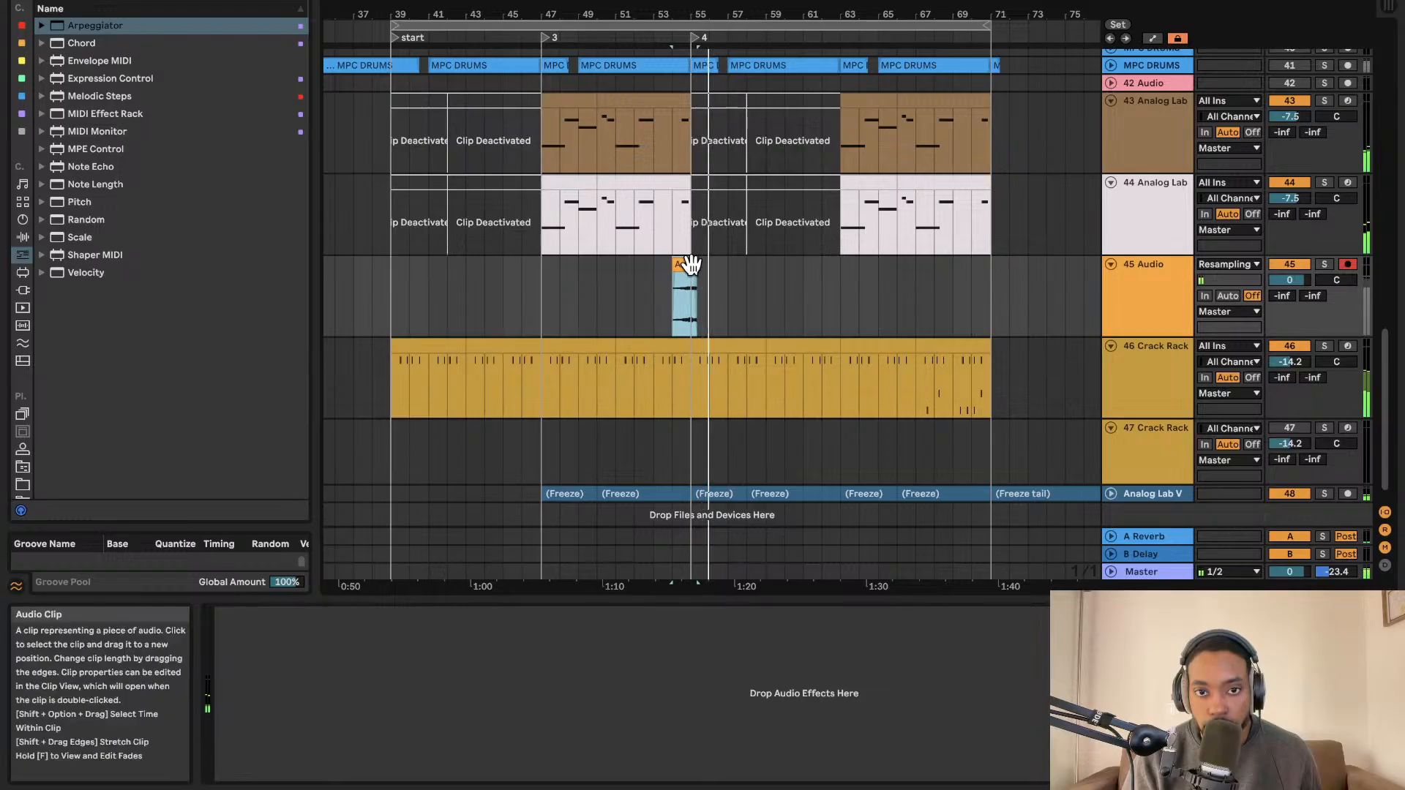
{"action": "double_click", "coordinate": [686, 265]}
{"action": "scroll", "coordinate": [679, 265], "scroll_direction": "up", "scroll_amount": 5}
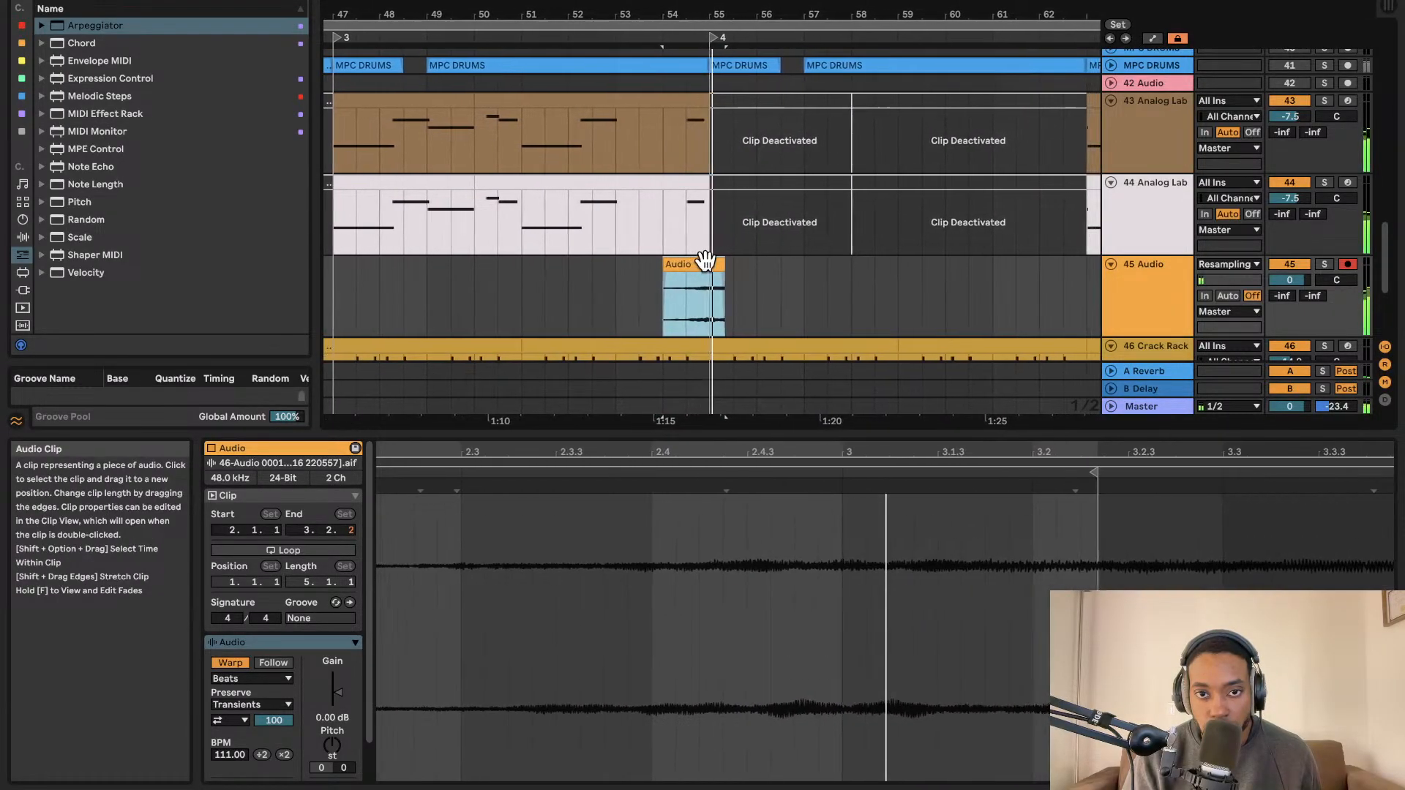
{"action": "key", "text": "space"}
{"action": "left_click_drag", "start_coordinate": [716, 264], "coordinate": [707, 263]}
{"action": "key", "text": "space"}
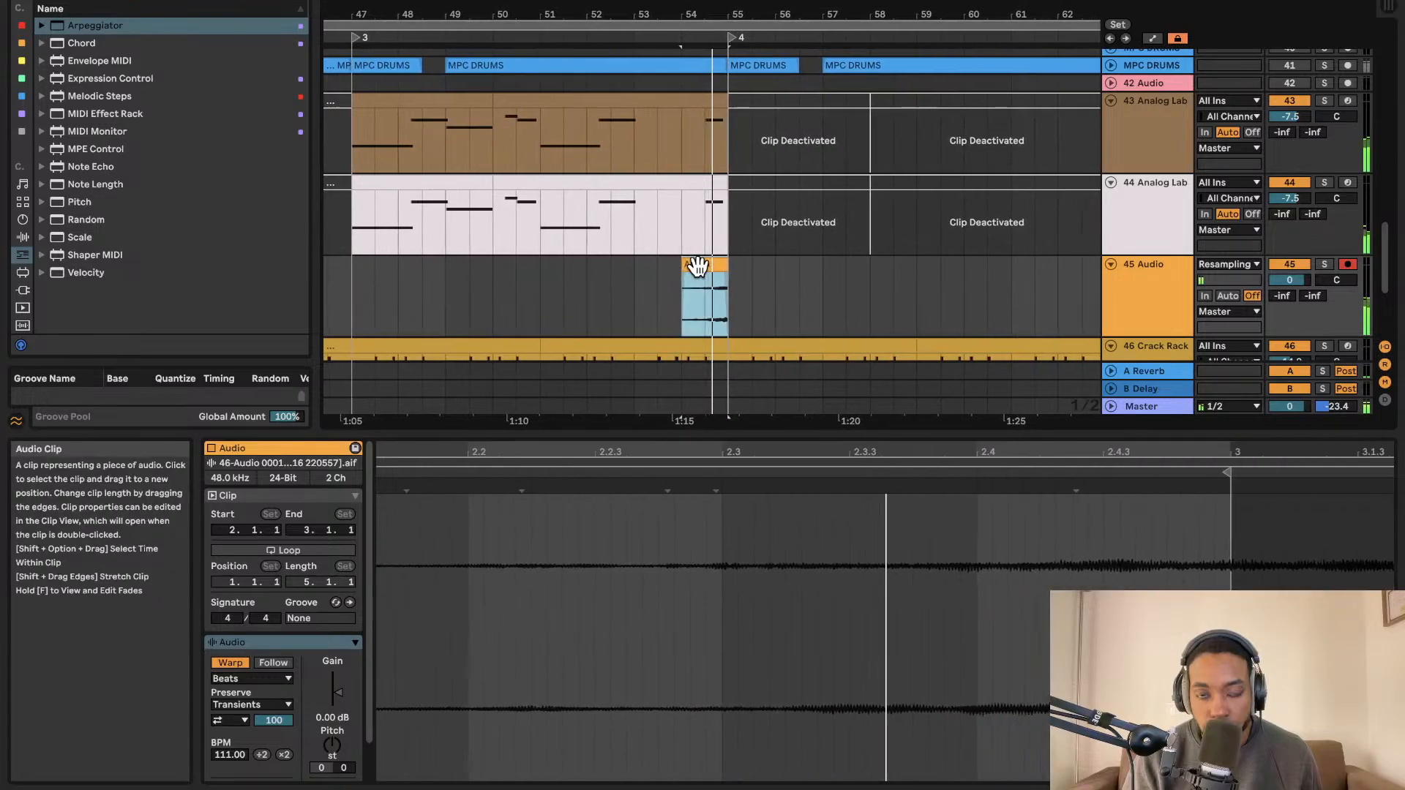
Rename audio track 45 as fx.
{"action": "scroll", "coordinate": [726, 206], "scroll_direction": "down", "scroll_amount": 3}
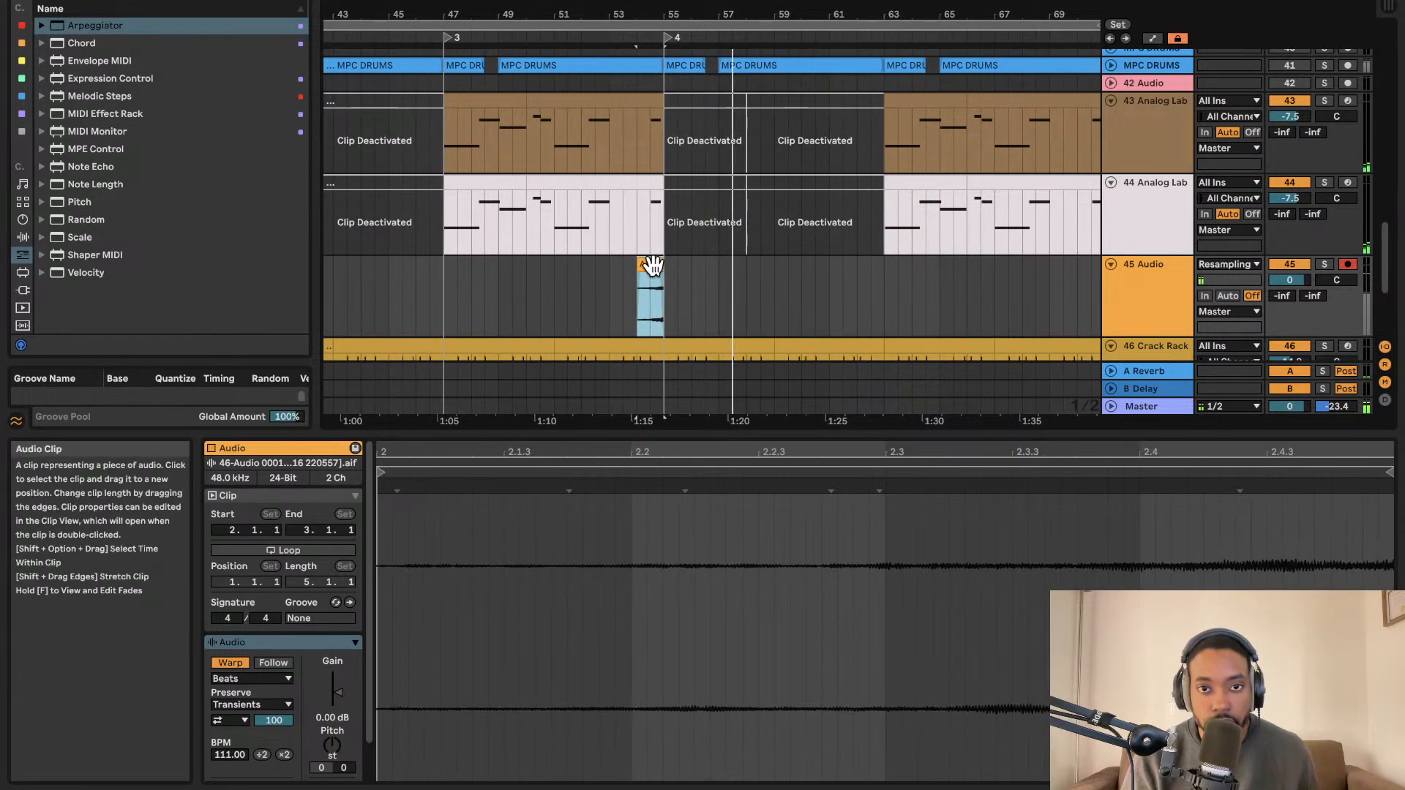
{"action": "left_click", "coordinate": [1127, 278]}
{"action": "key", "text": "ctrl+r"}
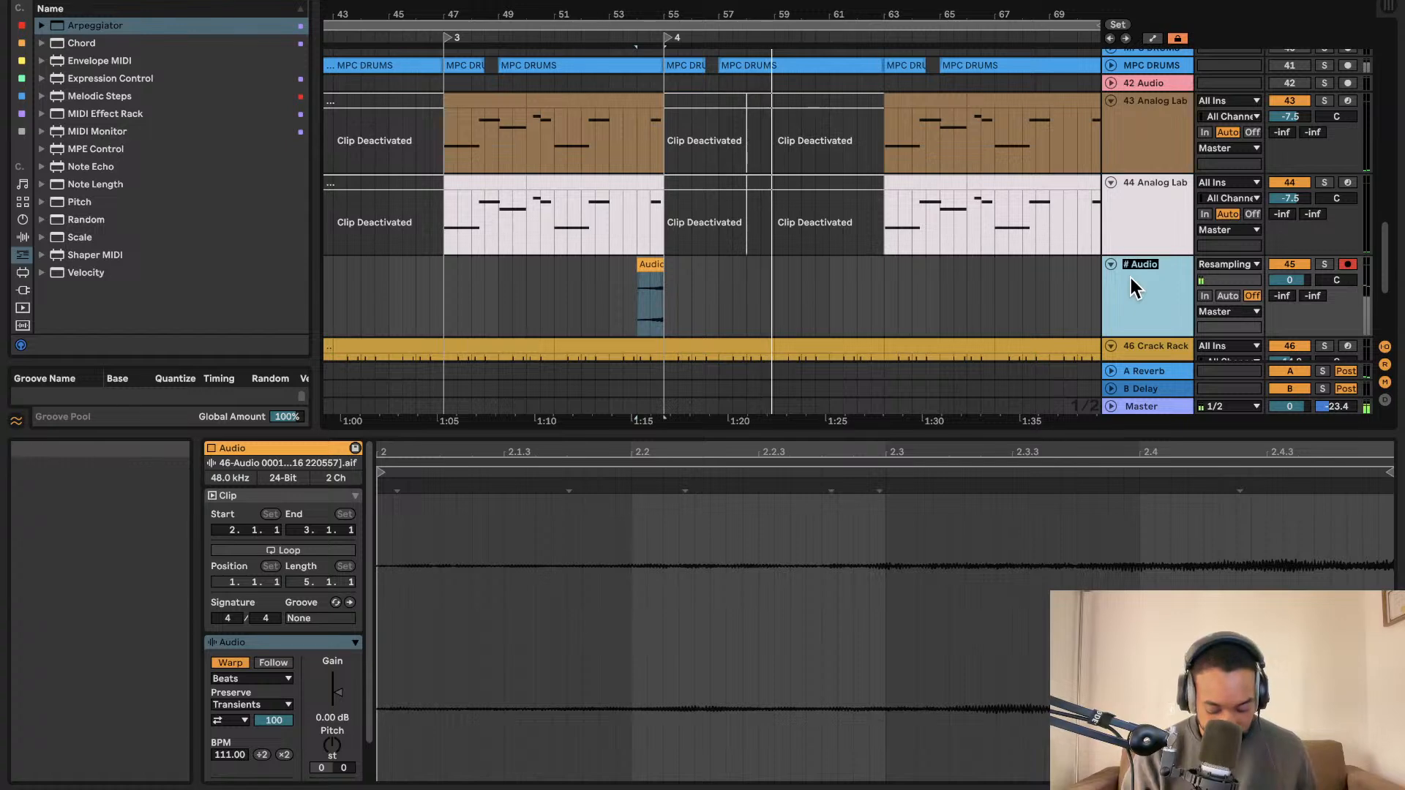
{"action": "type", "text": "fx"}
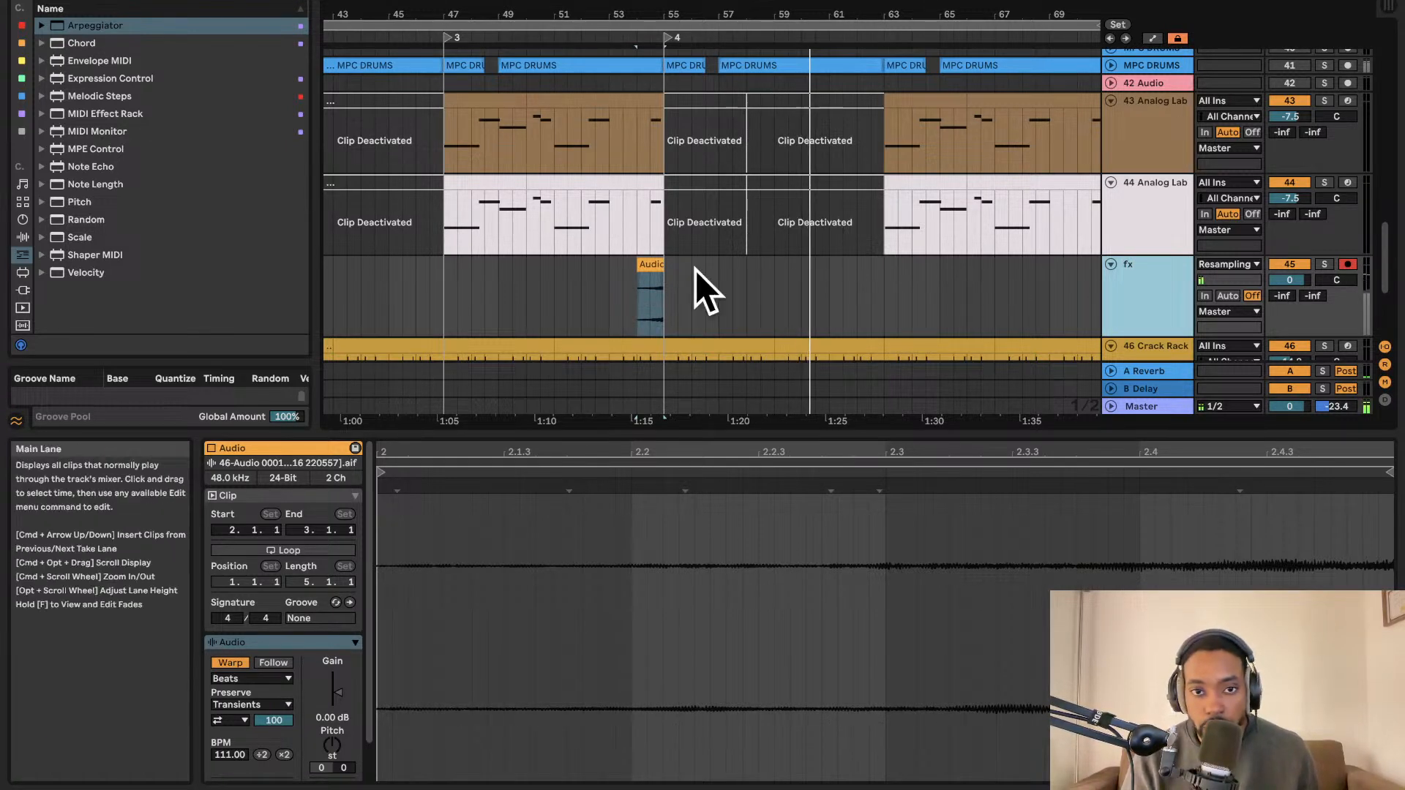
{"action": "left_click", "coordinate": [650, 267]}
{"action": "key", "text": "minus"}
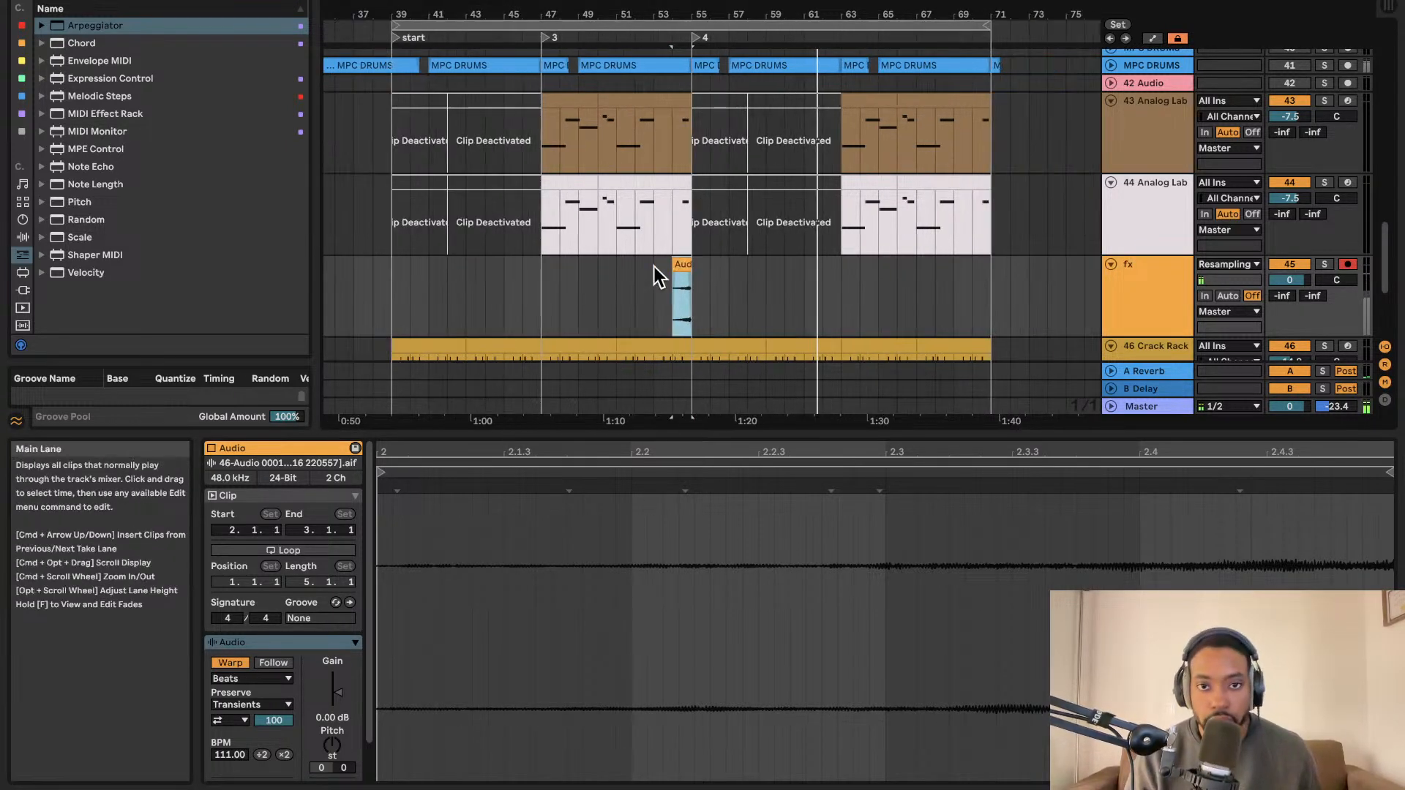
{"action": "left_click", "coordinate": [727, 282]}
{"action": "left_click", "coordinate": [681, 267]}
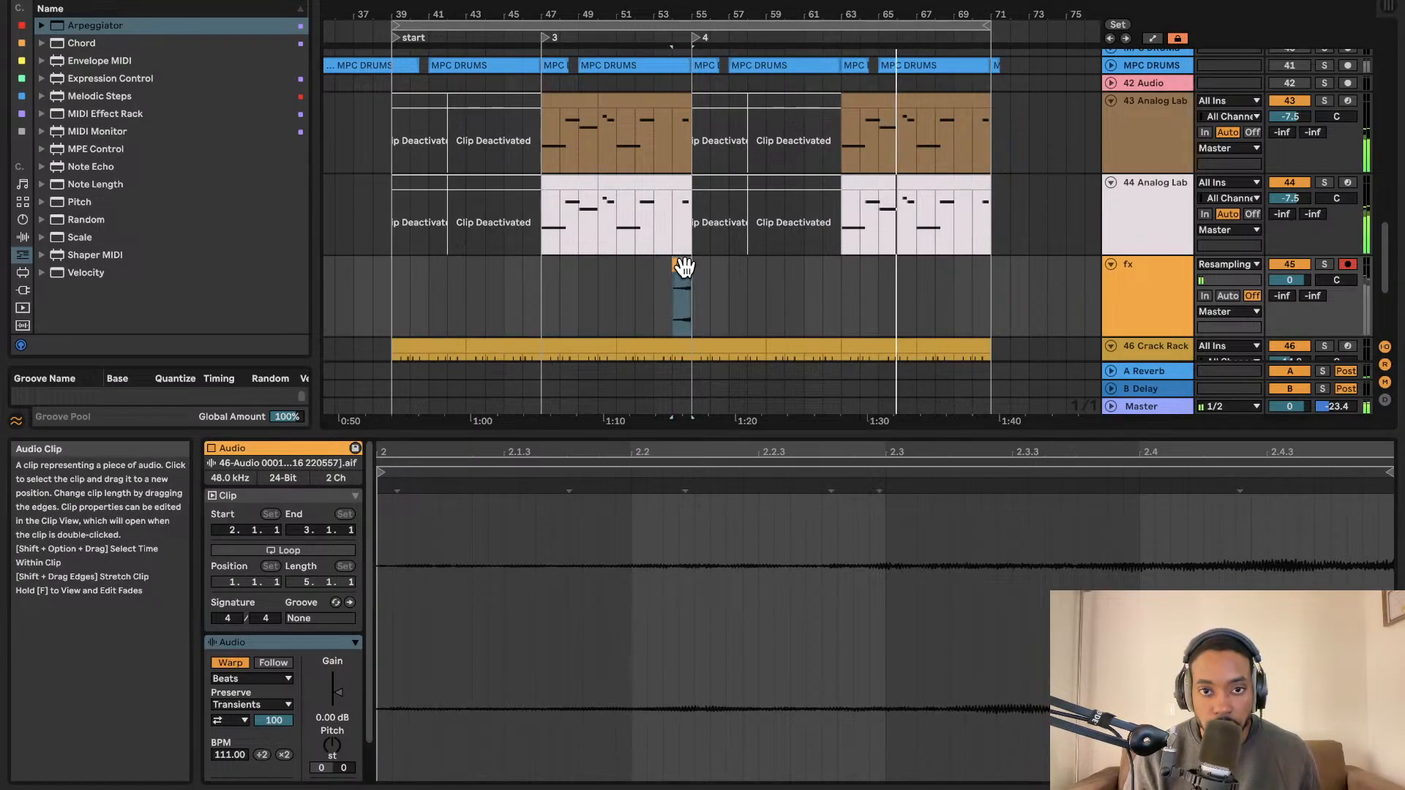
{"action": "right_click", "coordinate": [684, 267]}
{"action": "left_click", "coordinate": [642, 304]}
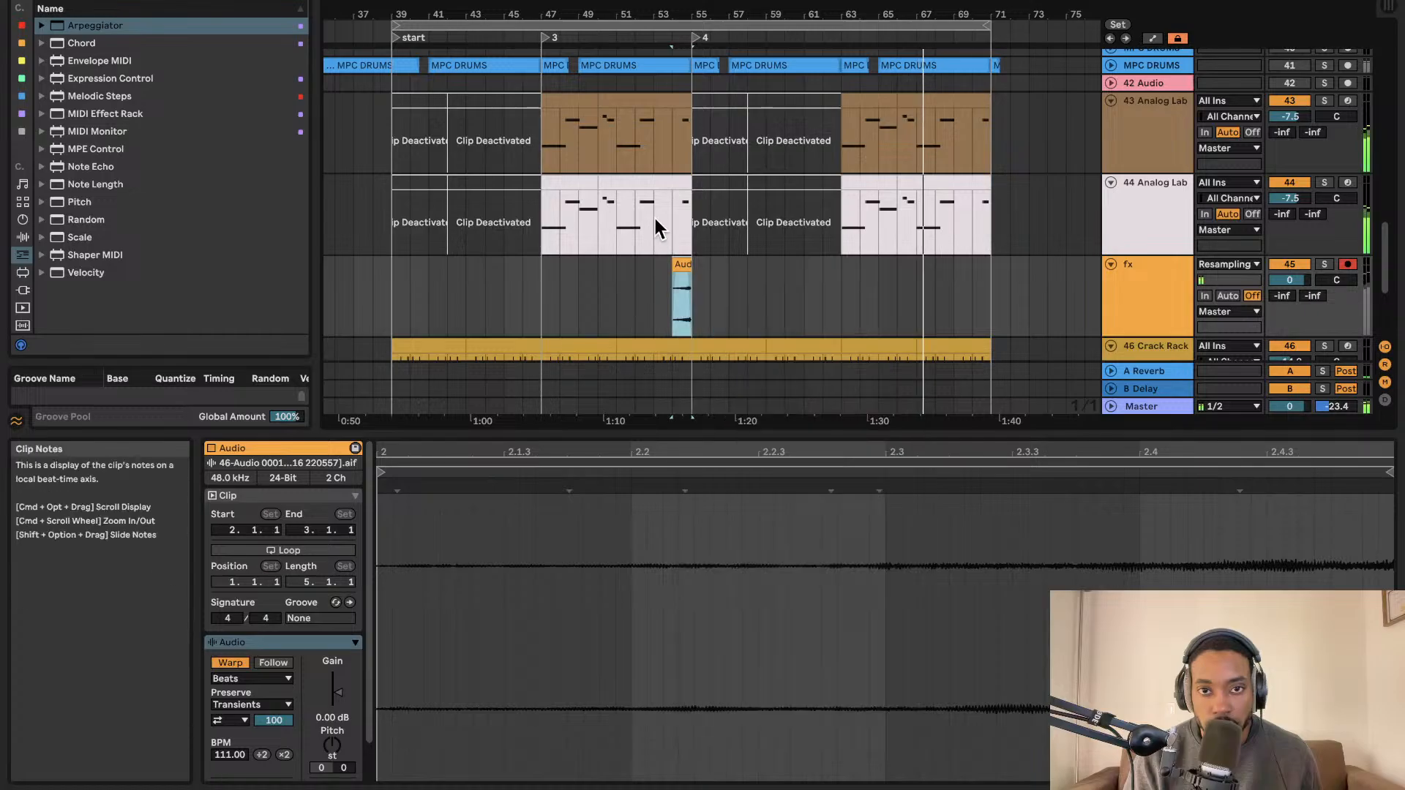
Deactivate the track 44 Analog Lab clips from bar 47 to 55 and switch off track 43 Analog Lab.
{"action": "left_click", "coordinate": [642, 182]}
{"action": "scroll", "coordinate": [647, 191], "scroll_direction": "down", "scroll_amount": 1}
{"action": "key", "text": "0"}
{"action": "left_click", "coordinate": [589, 180]}
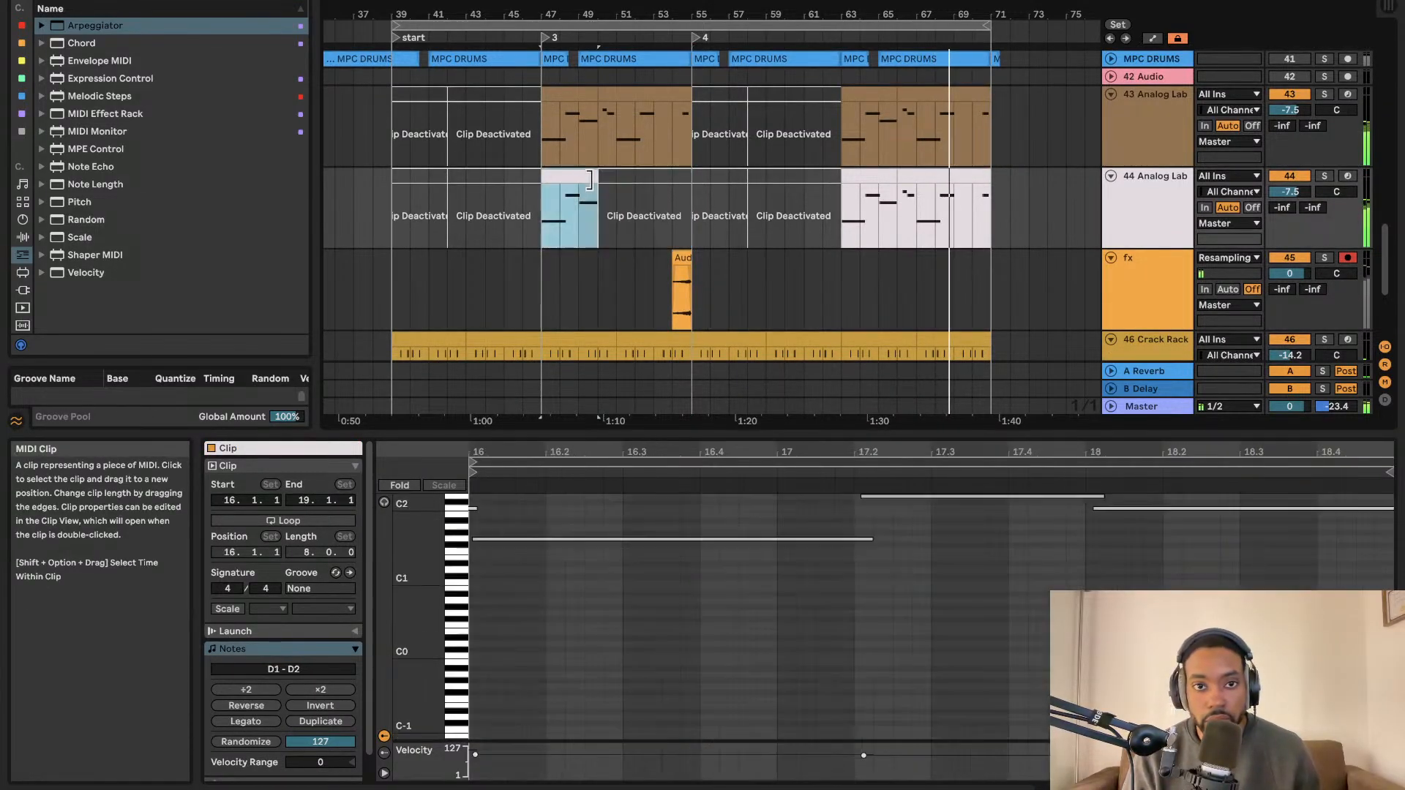
{"action": "key", "text": "0"}
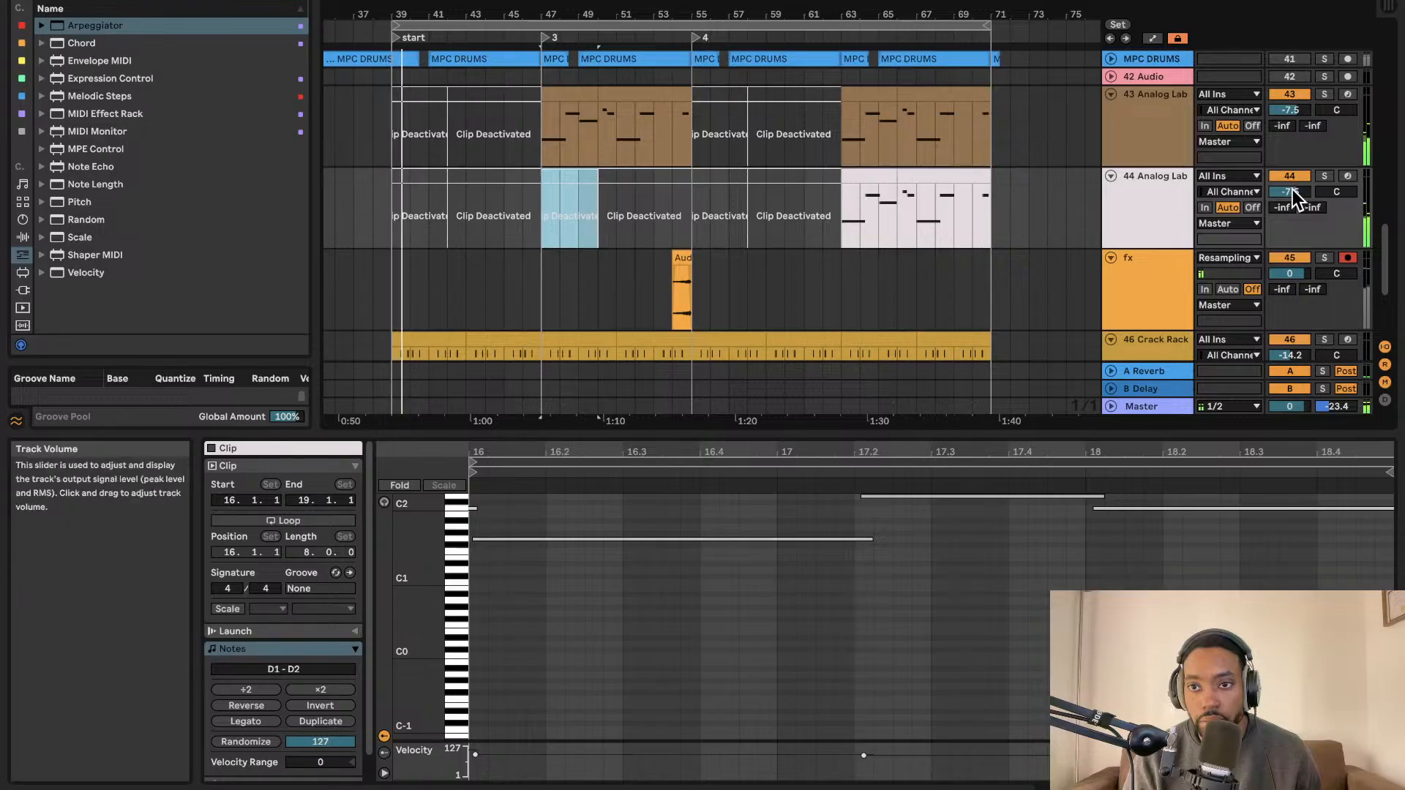
{"action": "left_click", "coordinate": [1277, 95]}
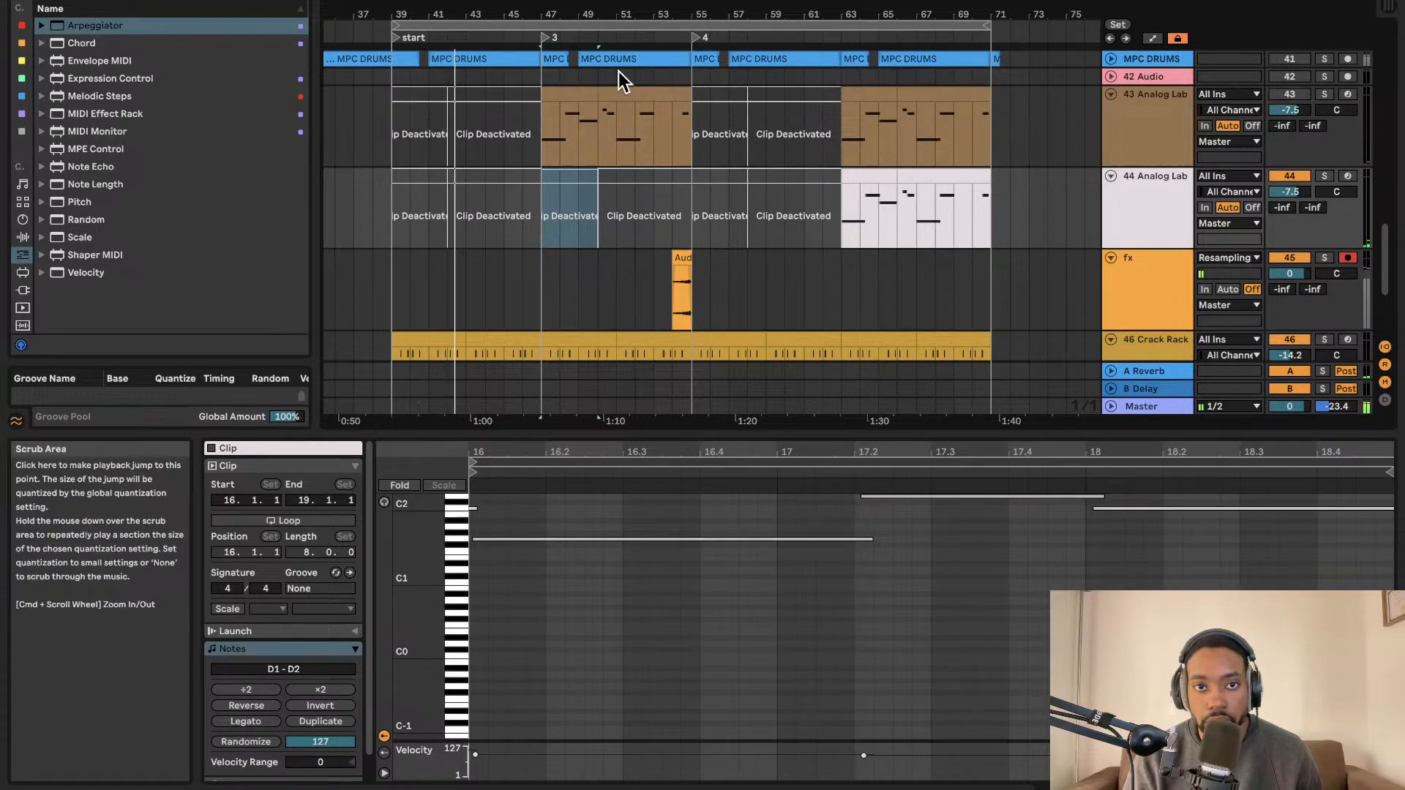
Duplicate the looped section from bar 39 to 71 across all tracks and add a locator at bar 71.
{"action": "scroll", "coordinate": [775, 137], "scroll_direction": "left", "scroll_amount": 5}
{"action": "left_click", "coordinate": [705, 25]}
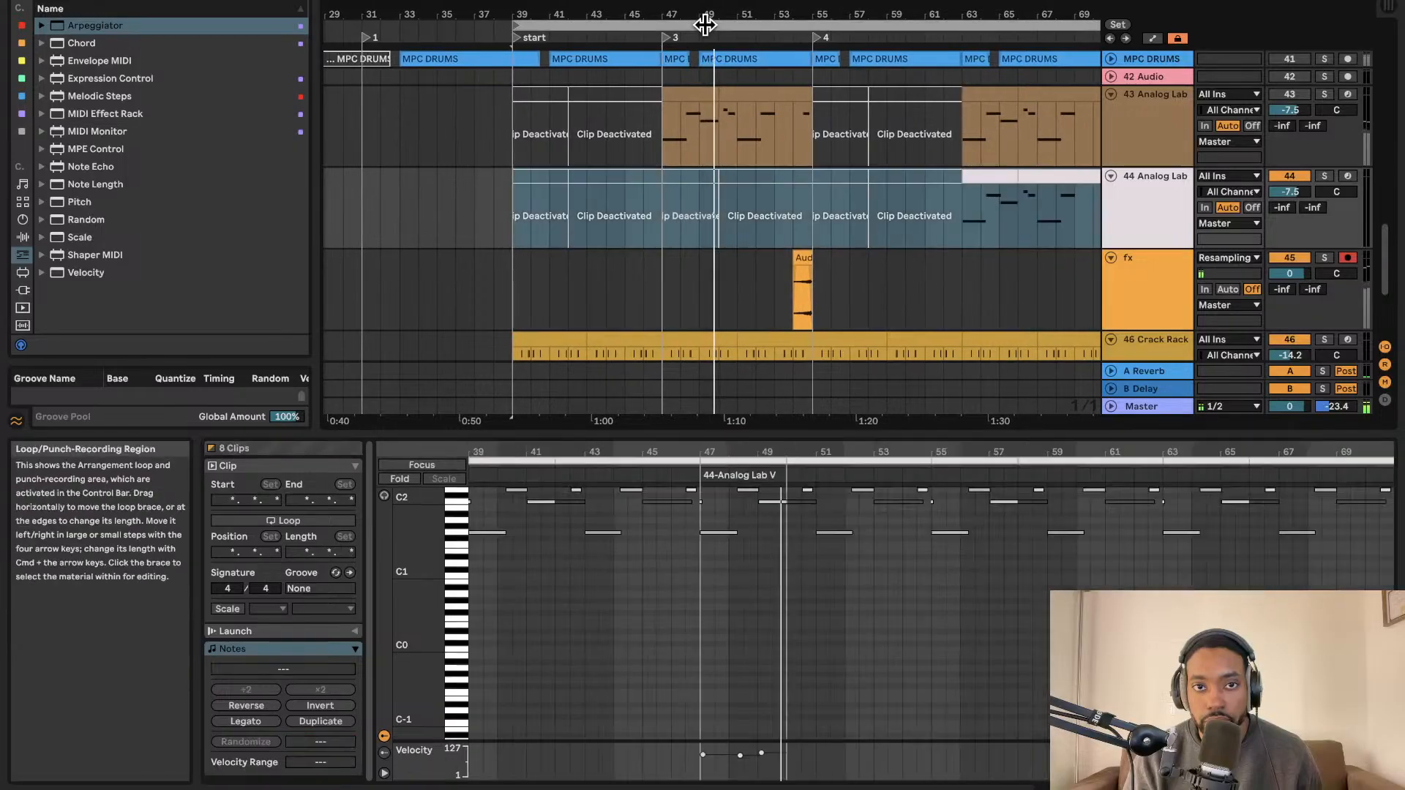
{"action": "left_click", "coordinate": [706, 26]}
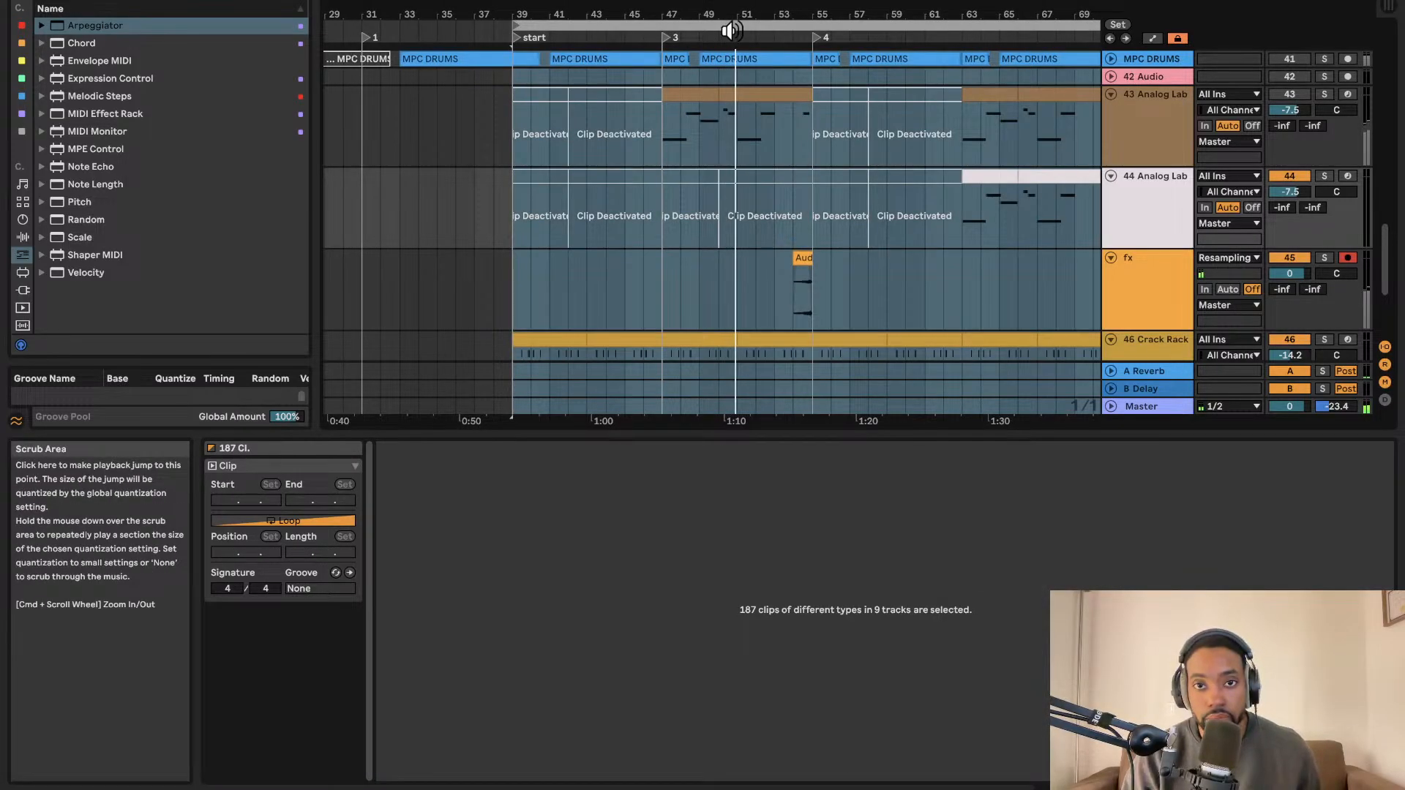
{"action": "key", "text": "super+d"}
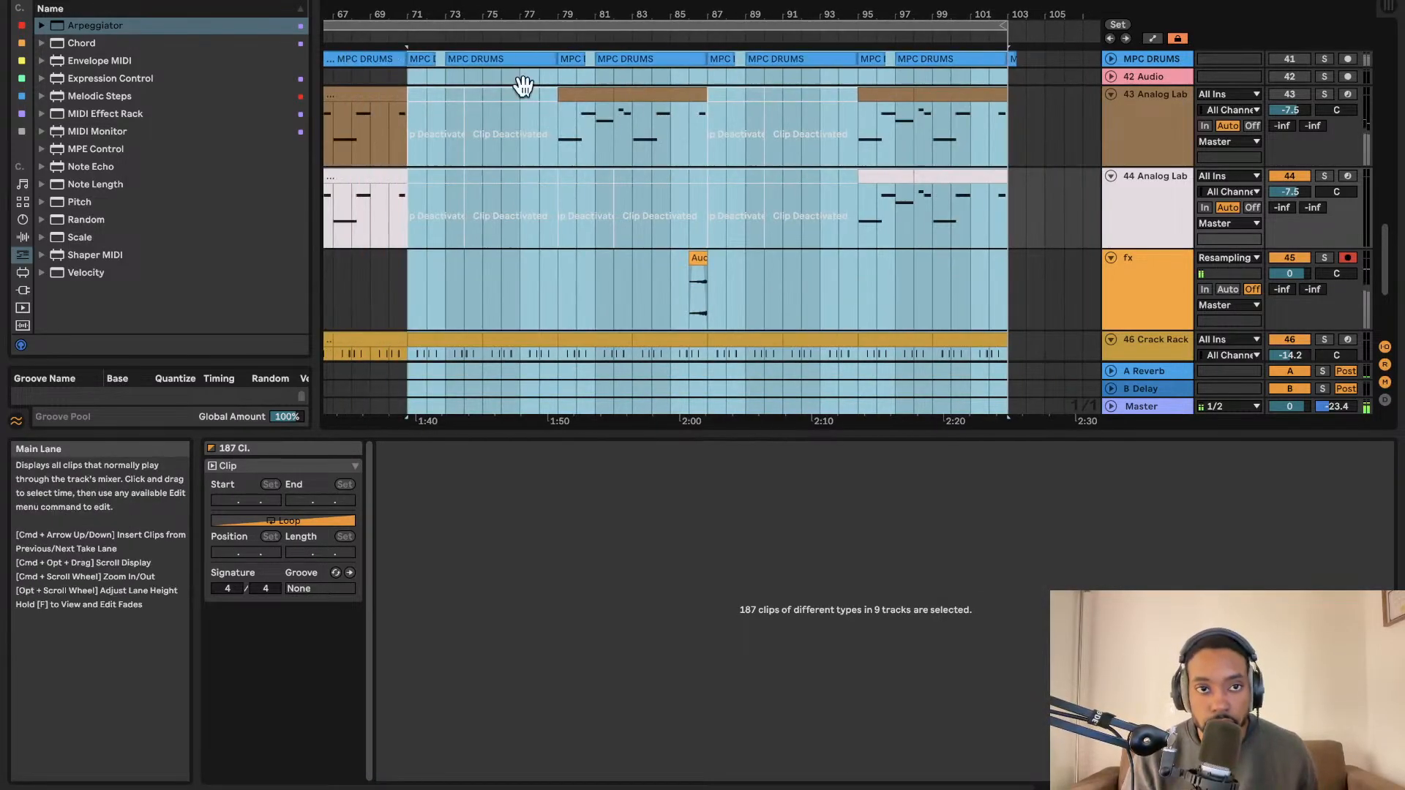
{"action": "right_click", "coordinate": [408, 47]}
{"action": "left_click", "coordinate": [422, 78]}
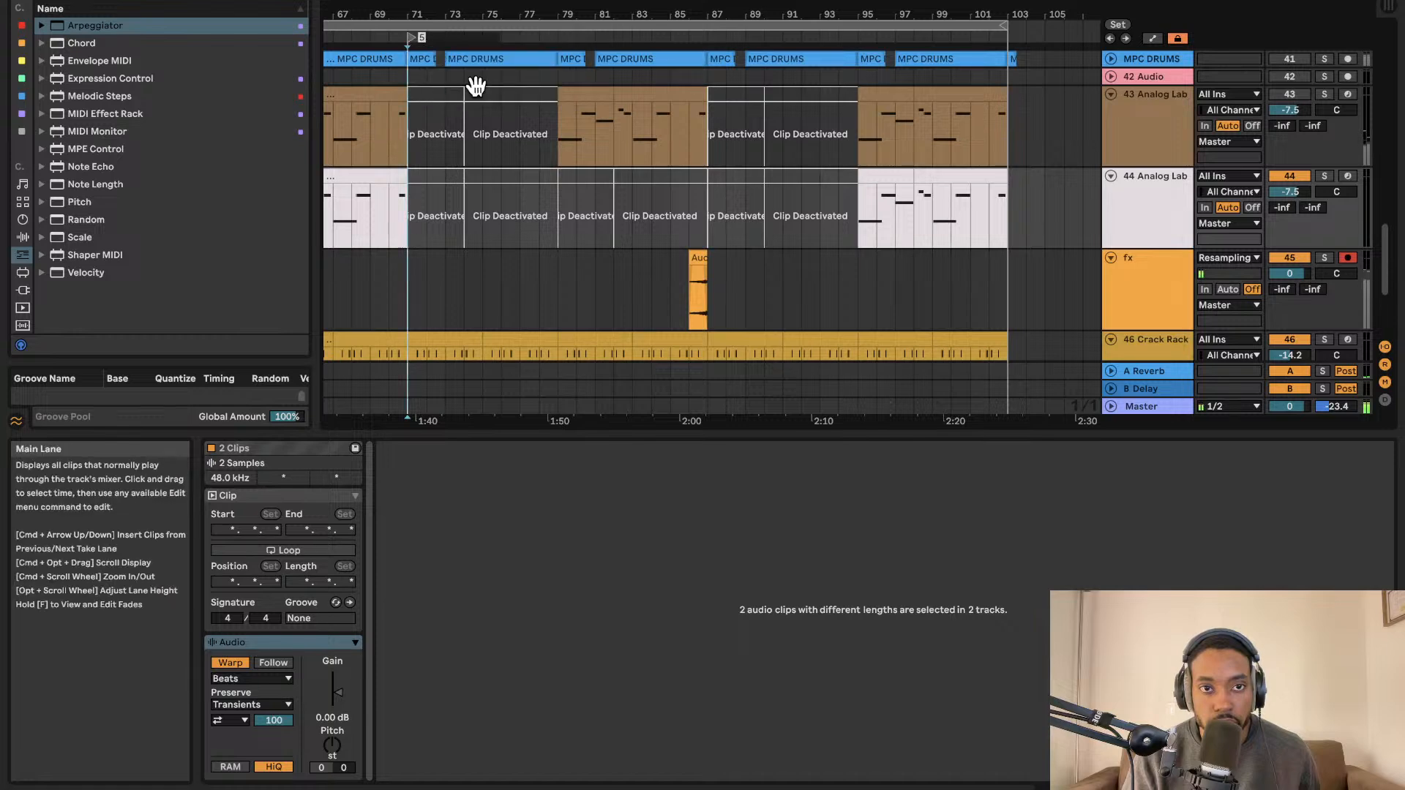
Duplicate the fx clip at bar 54 and move the copy to bar 58.
{"action": "left_click", "coordinate": [518, 252]}
{"action": "scroll", "coordinate": [524, 244], "scroll_direction": "left", "scroll_amount": 10}
{"action": "scroll", "coordinate": [524, 245], "scroll_direction": "up", "scroll_amount": 2}
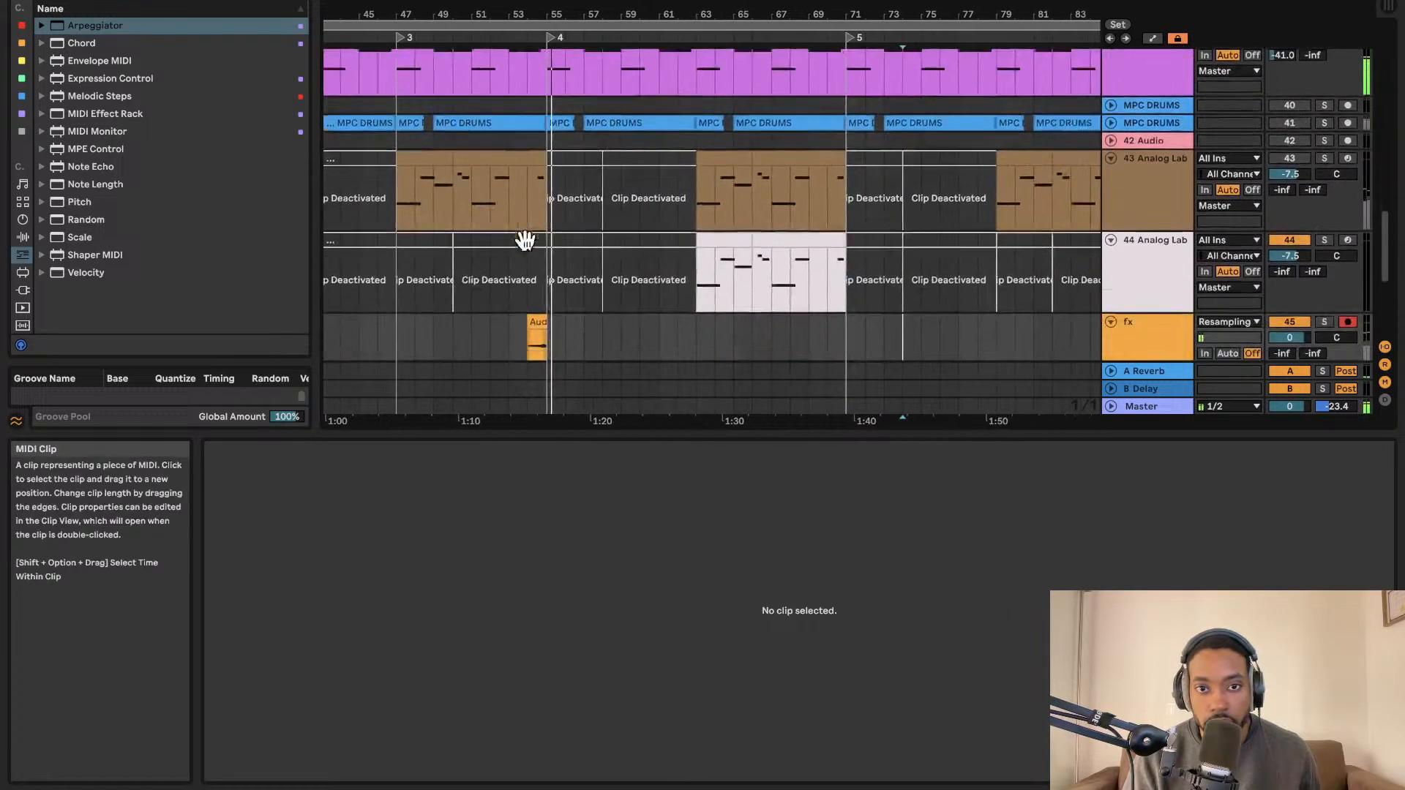
{"action": "scroll", "coordinate": [524, 243], "scroll_direction": "down", "scroll_amount": 2}
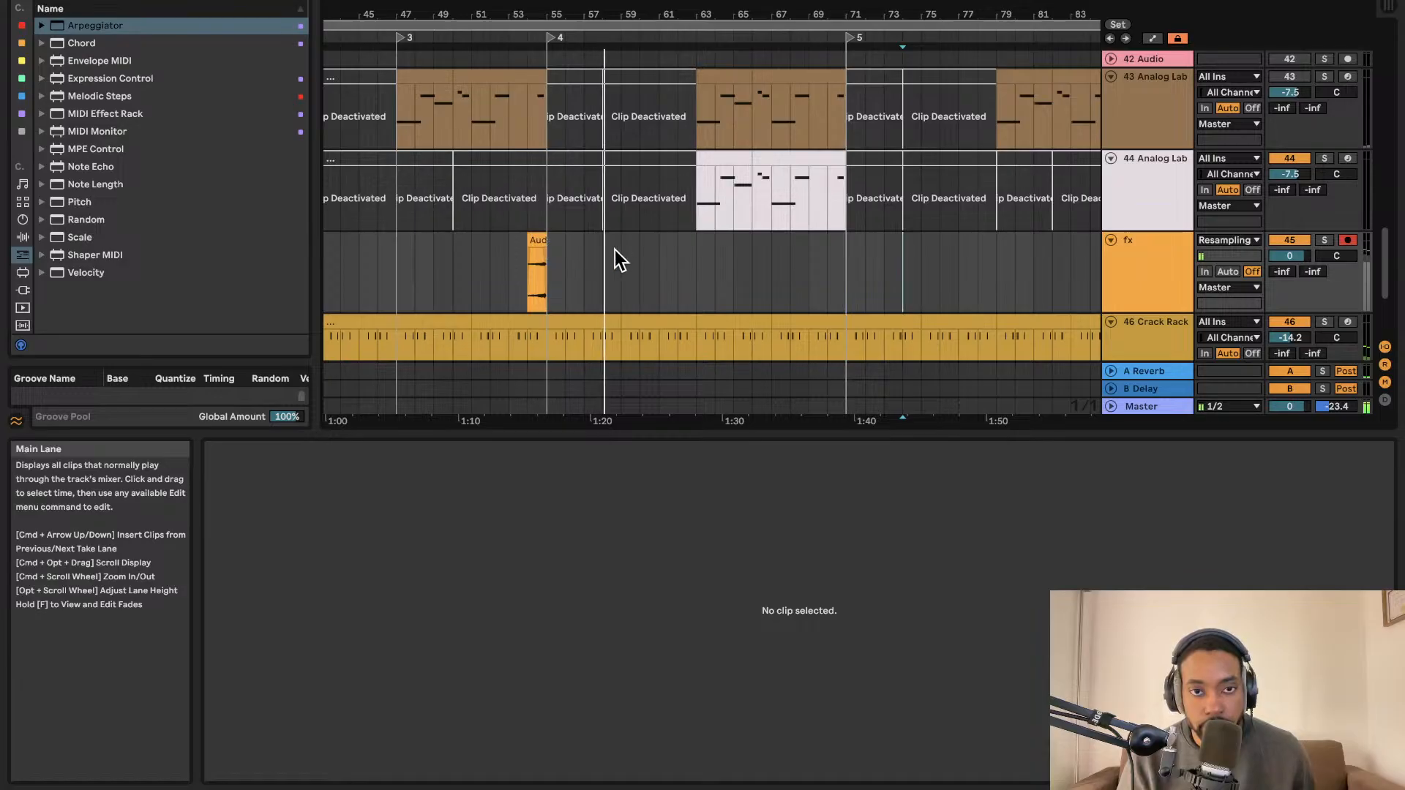
{"action": "left_click", "coordinate": [537, 240]}
{"action": "key", "text": "super+d"}
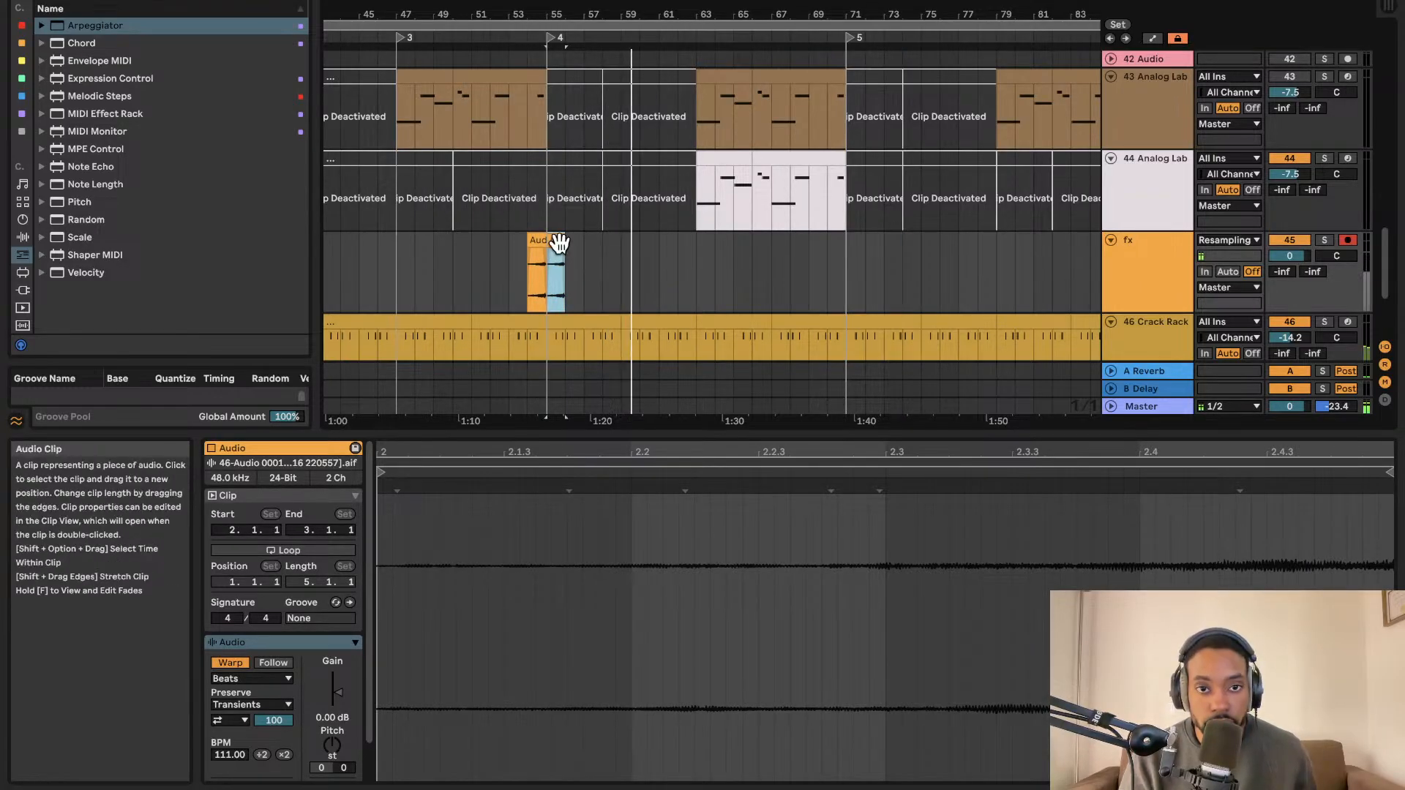
{"action": "left_click_drag", "start_coordinate": [610, 239], "coordinate": [611, 239]}
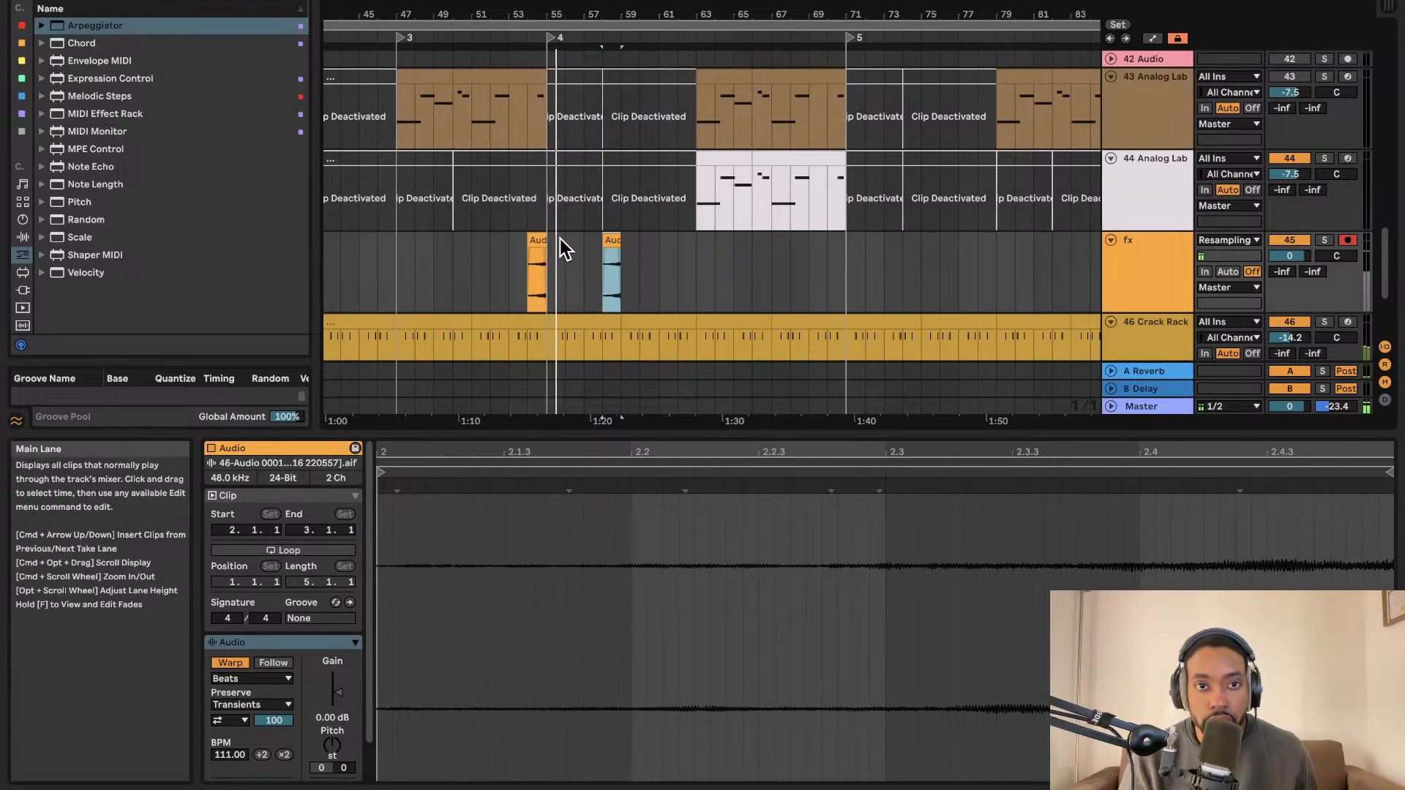
{"action": "left_click", "coordinate": [666, 245]}
{"action": "key", "text": "super+v"}
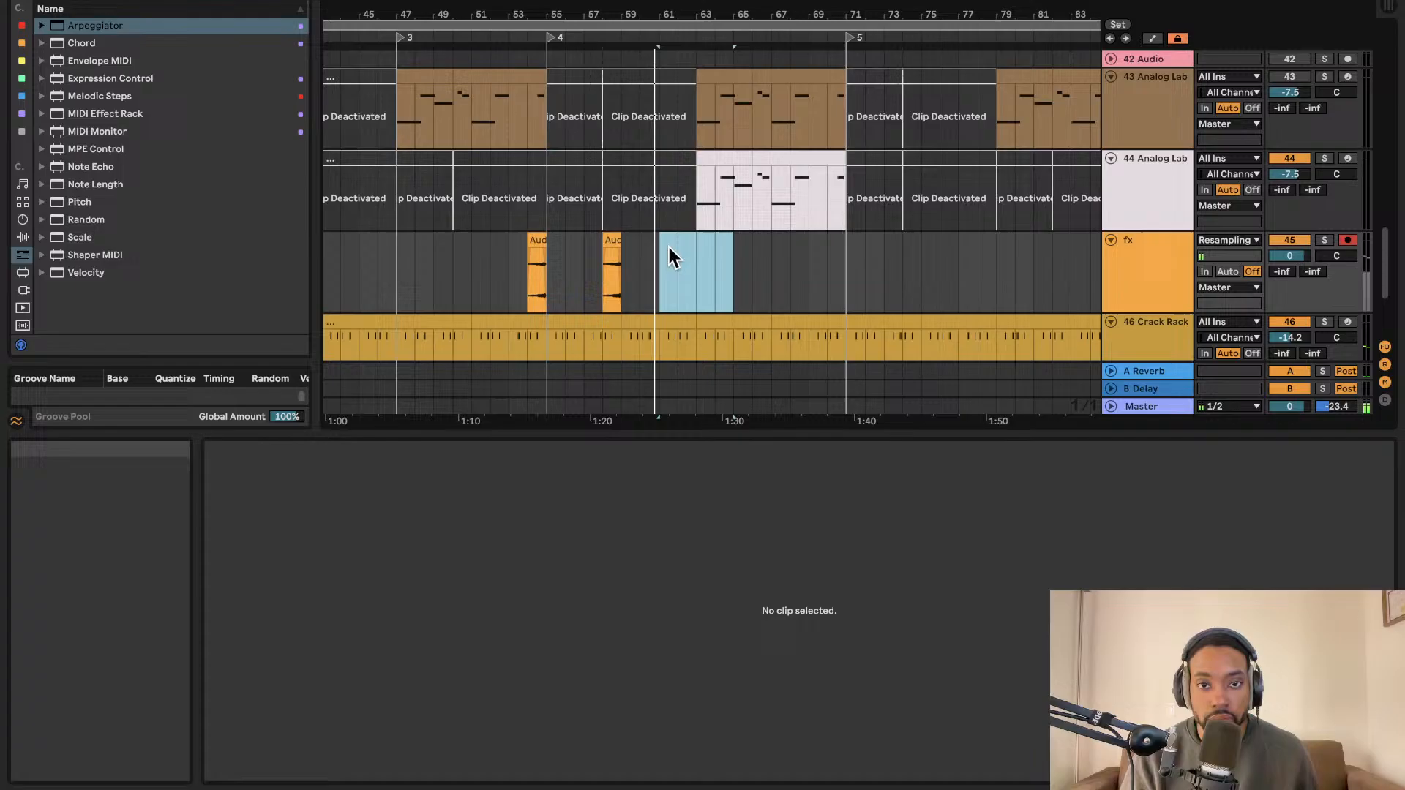
{"action": "left_click", "coordinate": [613, 240]}
{"action": "left_click_drag", "start_coordinate": [607, 237], "coordinate": [663, 239]}
{"action": "key", "text": "super+z"}
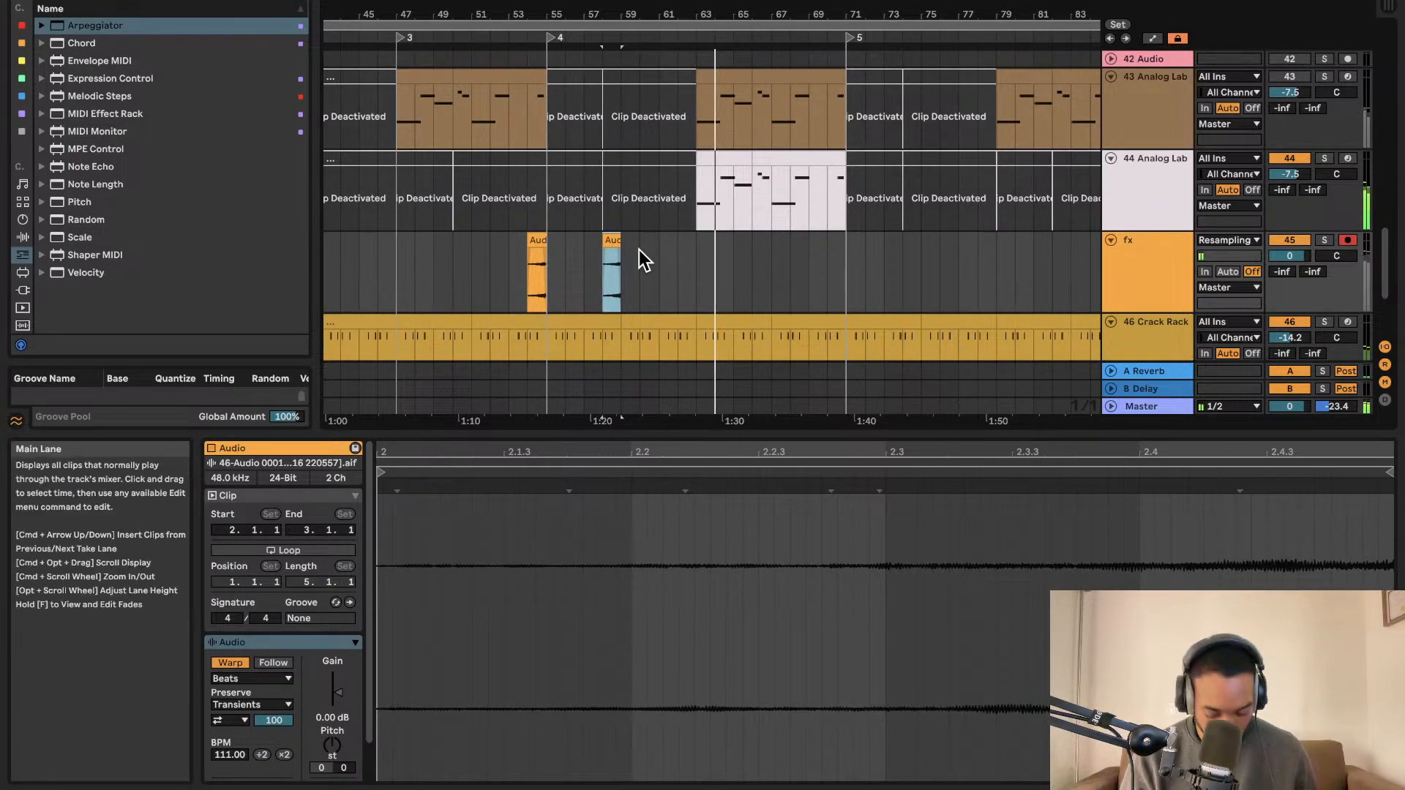
Duplicate the fx clip at bar 58 and move the copy to bar 61.
{"action": "key", "text": "super+d"}
{"action": "left_click_drag", "start_coordinate": [630, 240], "coordinate": [673, 238]}
{"action": "scroll", "coordinate": [690, 245], "scroll_direction": "left", "scroll_amount": 2}
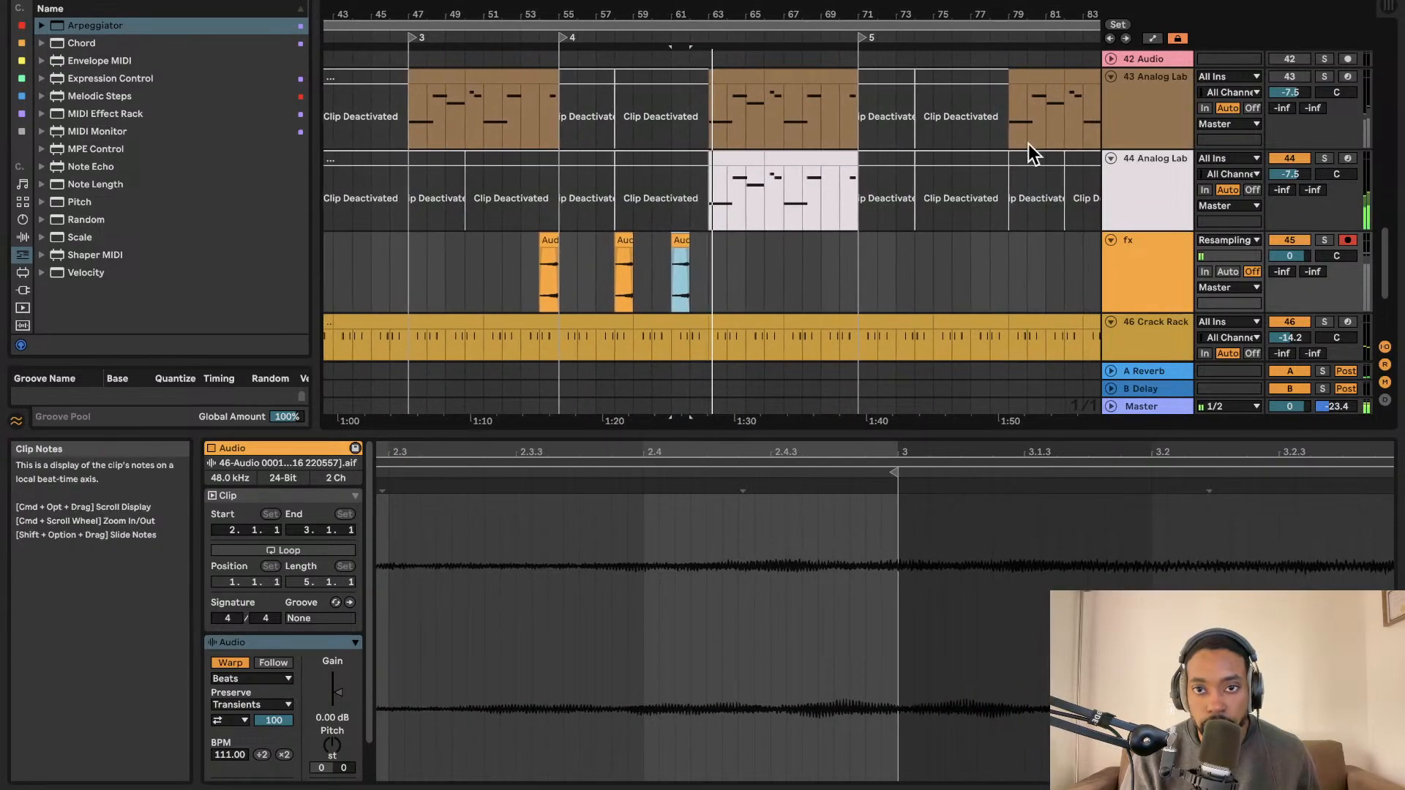
Lower the track 44 Analog Lab volume to -41.3 dB and open its devices and the notes of its clip ending at bar 71.
{"action": "left_click", "coordinate": [730, 159]}
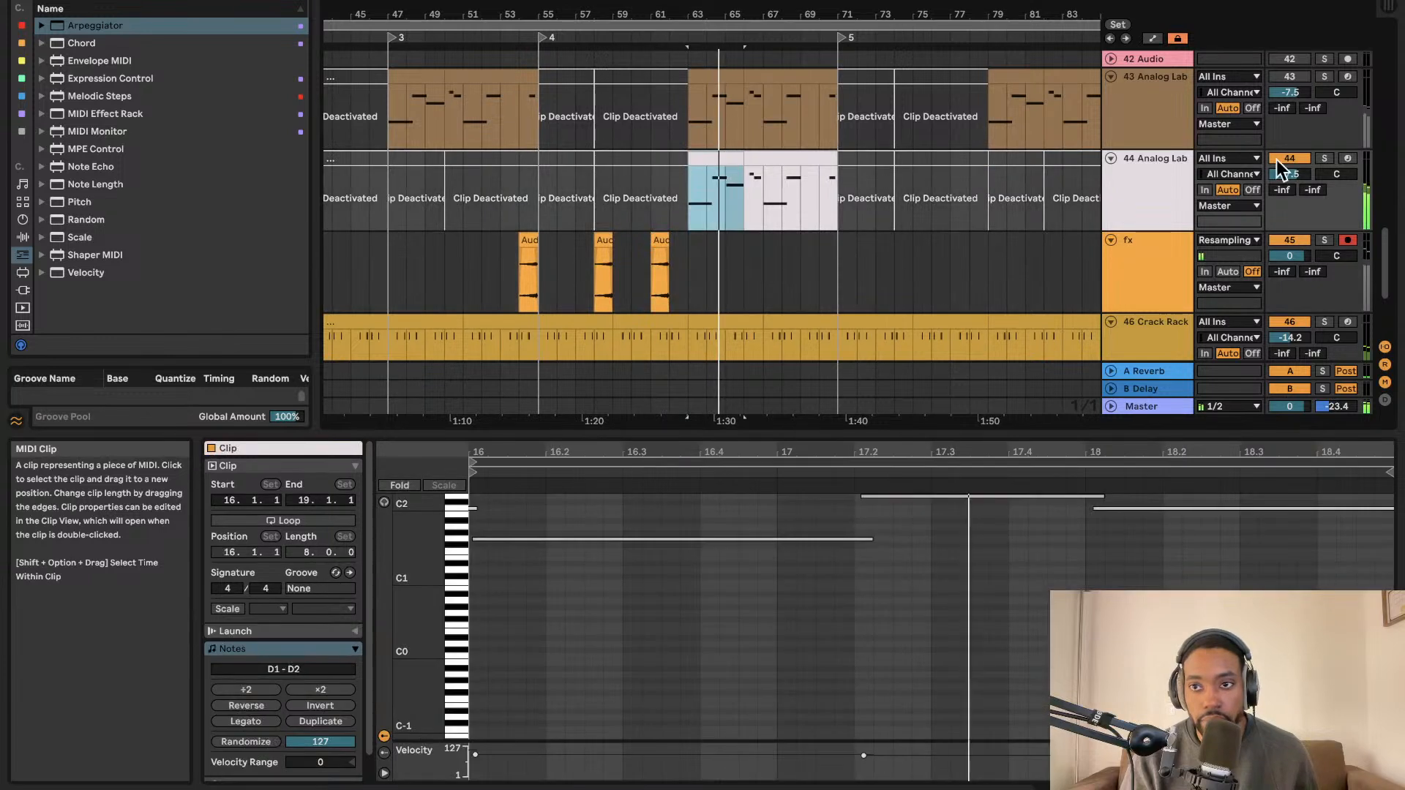
{"action": "left_click_drag", "start_coordinate": [1281, 168], "coordinate": [1281, 180]}
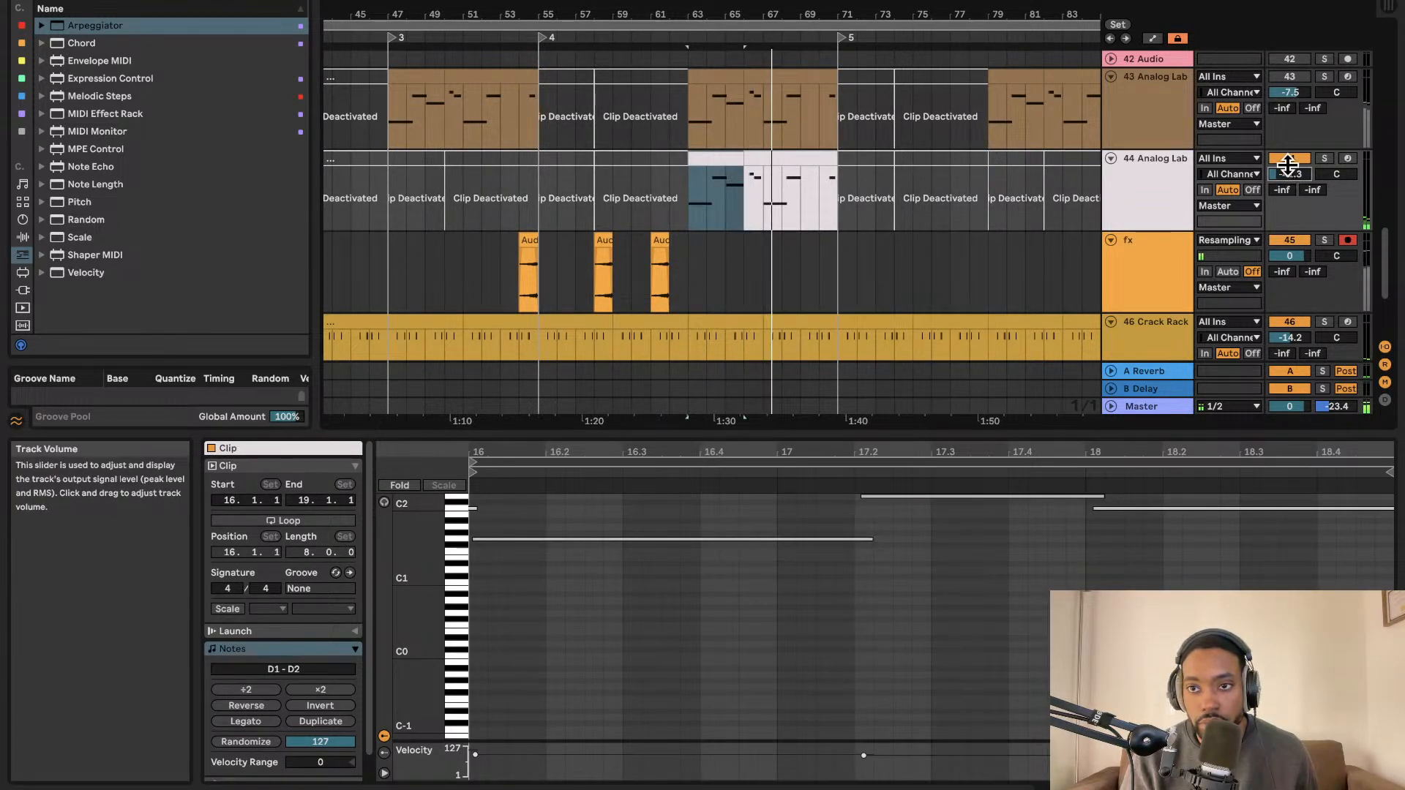
{"action": "left_click", "coordinate": [1158, 160]}
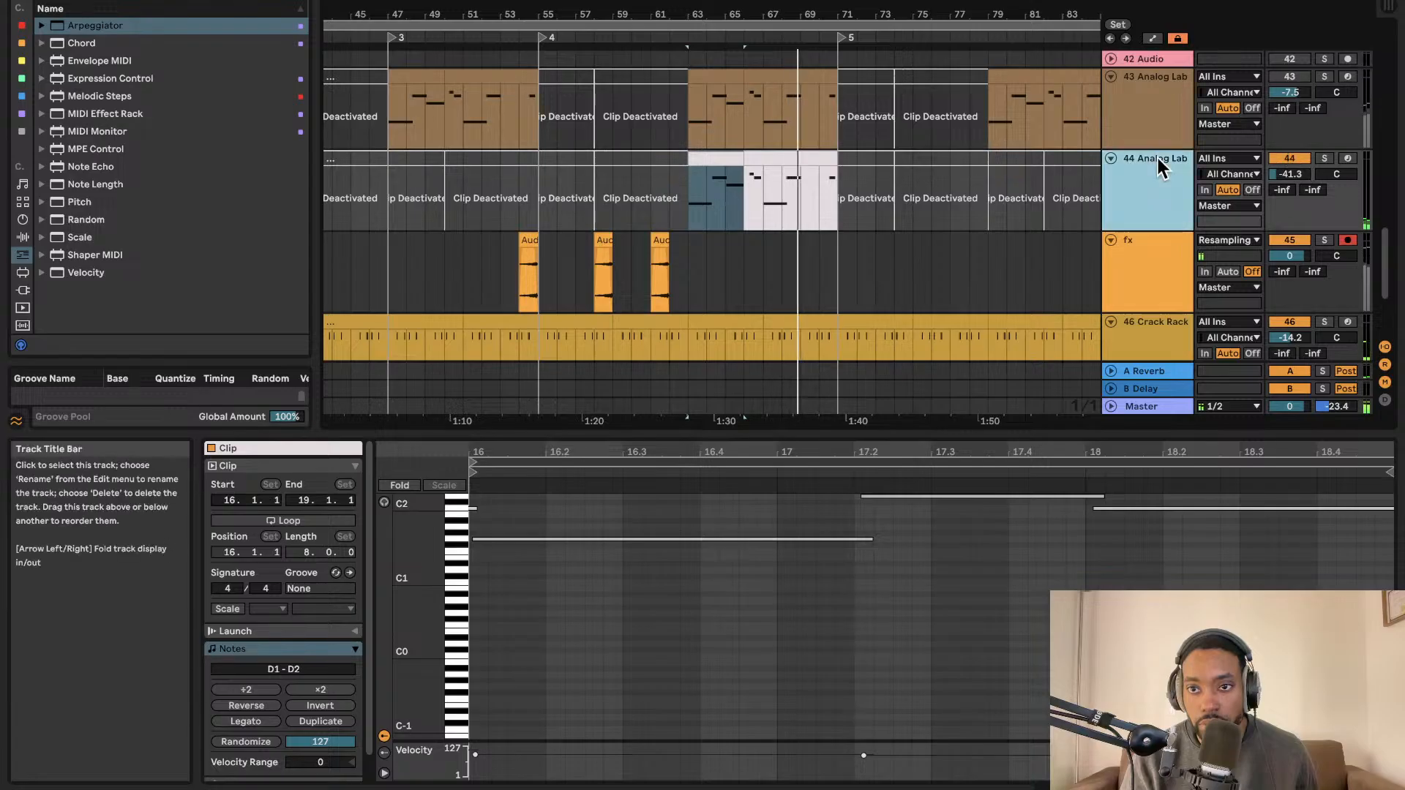
{"action": "double_click", "coordinate": [1157, 158]}
{"action": "scroll", "coordinate": [951, 439], "scroll_direction": "up", "scroll_amount": 1}
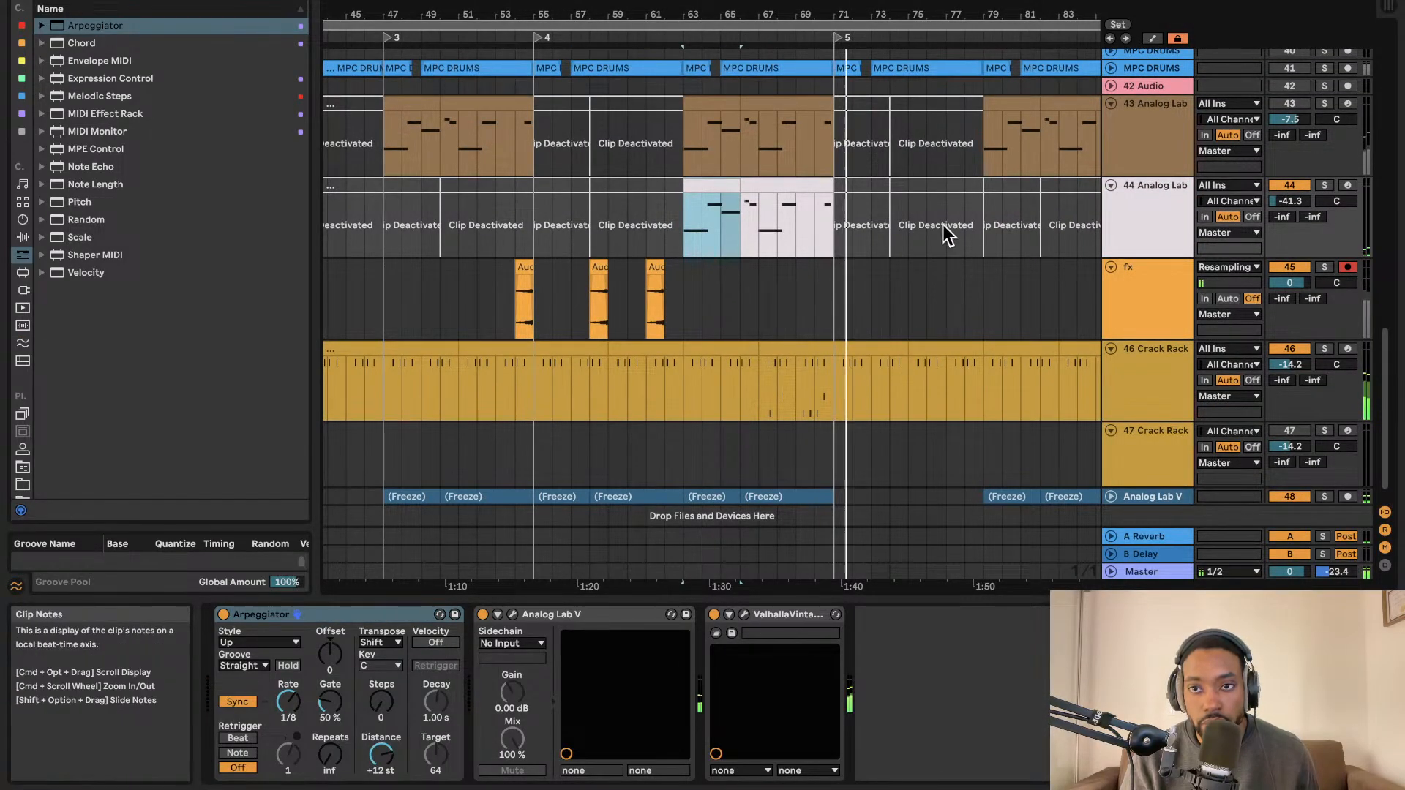
{"action": "double_click", "coordinate": [820, 184]}
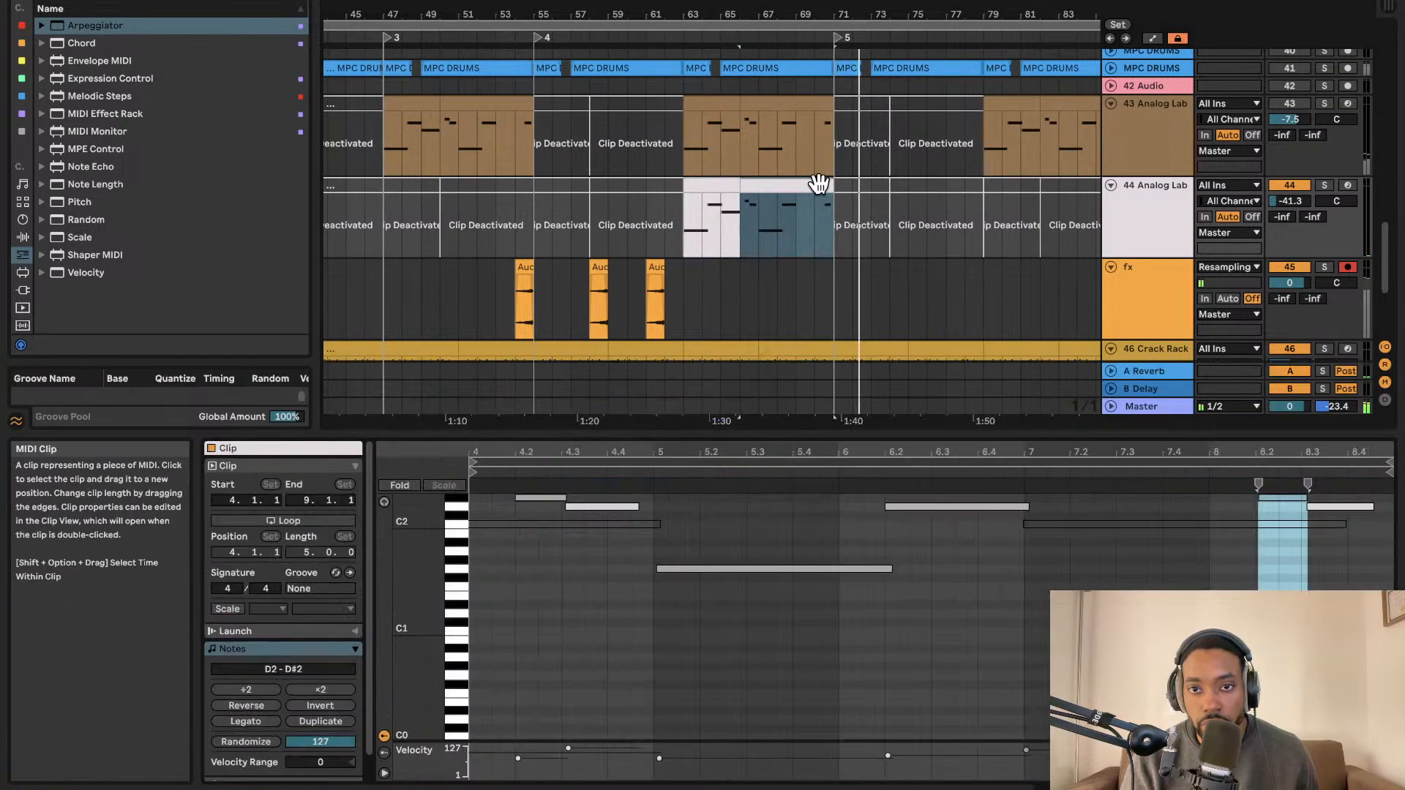
{"action": "left_click", "coordinate": [1344, 507]}
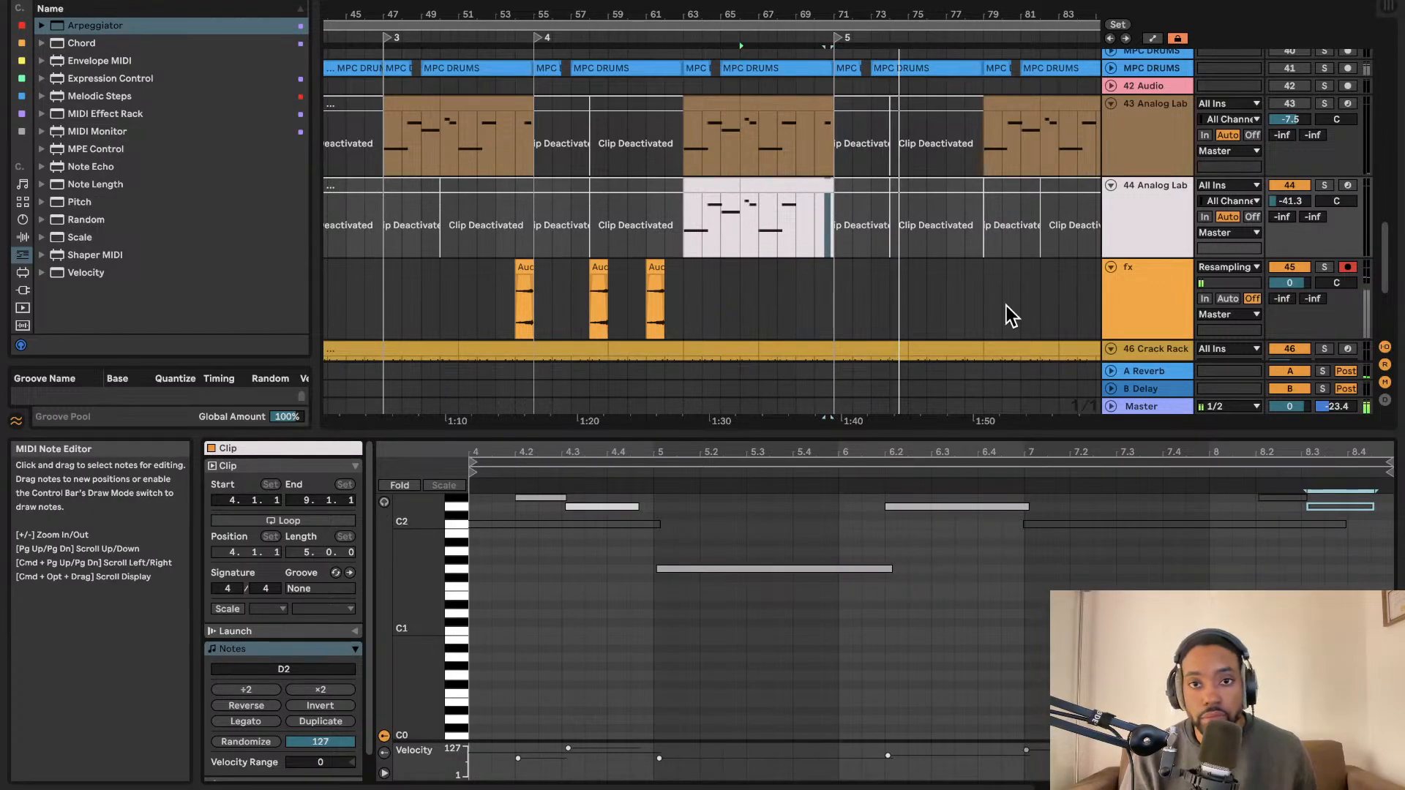
Copy the fx clip at bar 86 to bar 78 and switch on track 43 Analog Lab.
{"action": "left_click", "coordinate": [890, 300]}
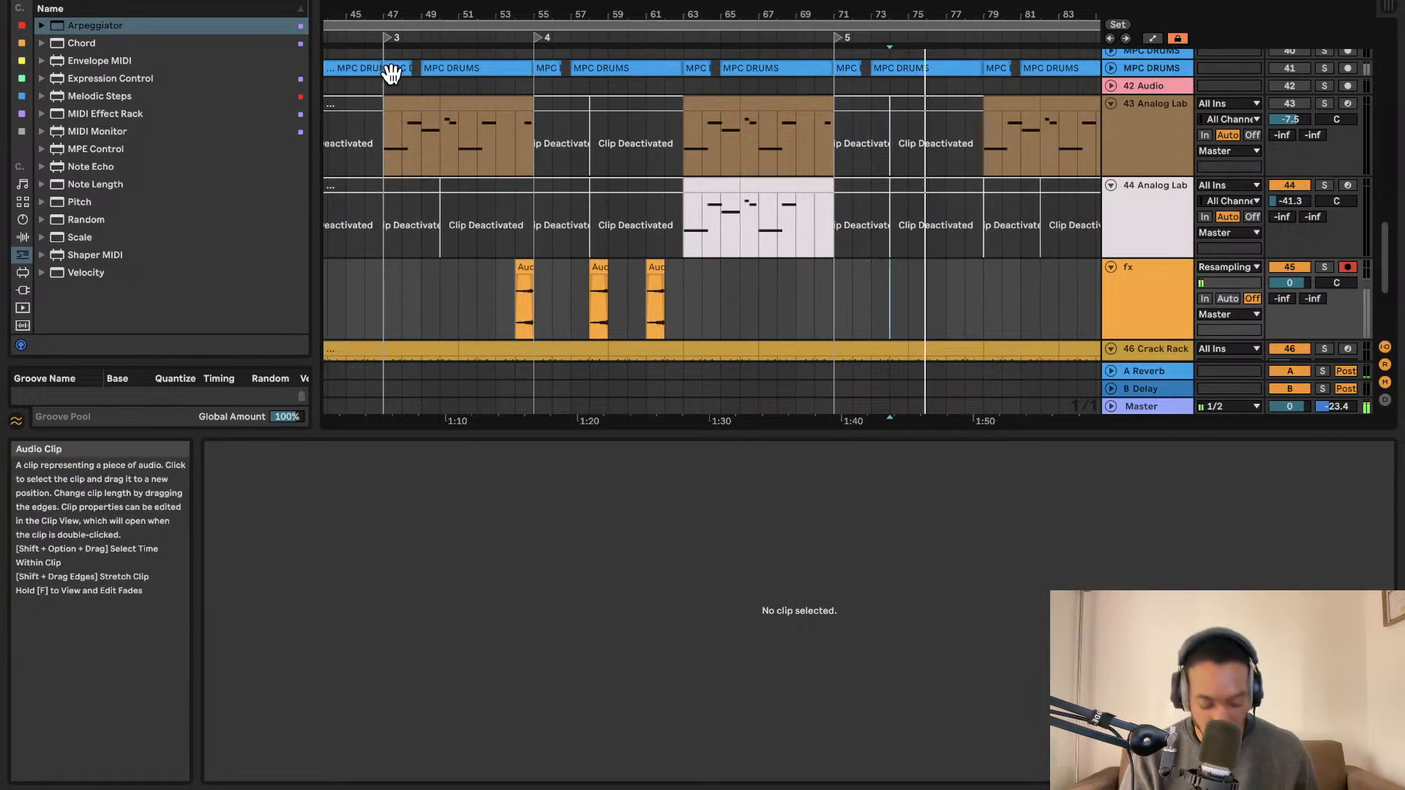
{"action": "key", "text": "alt+shift+f"}
{"action": "scroll", "coordinate": [653, 205], "scroll_direction": "down", "scroll_amount": 2}
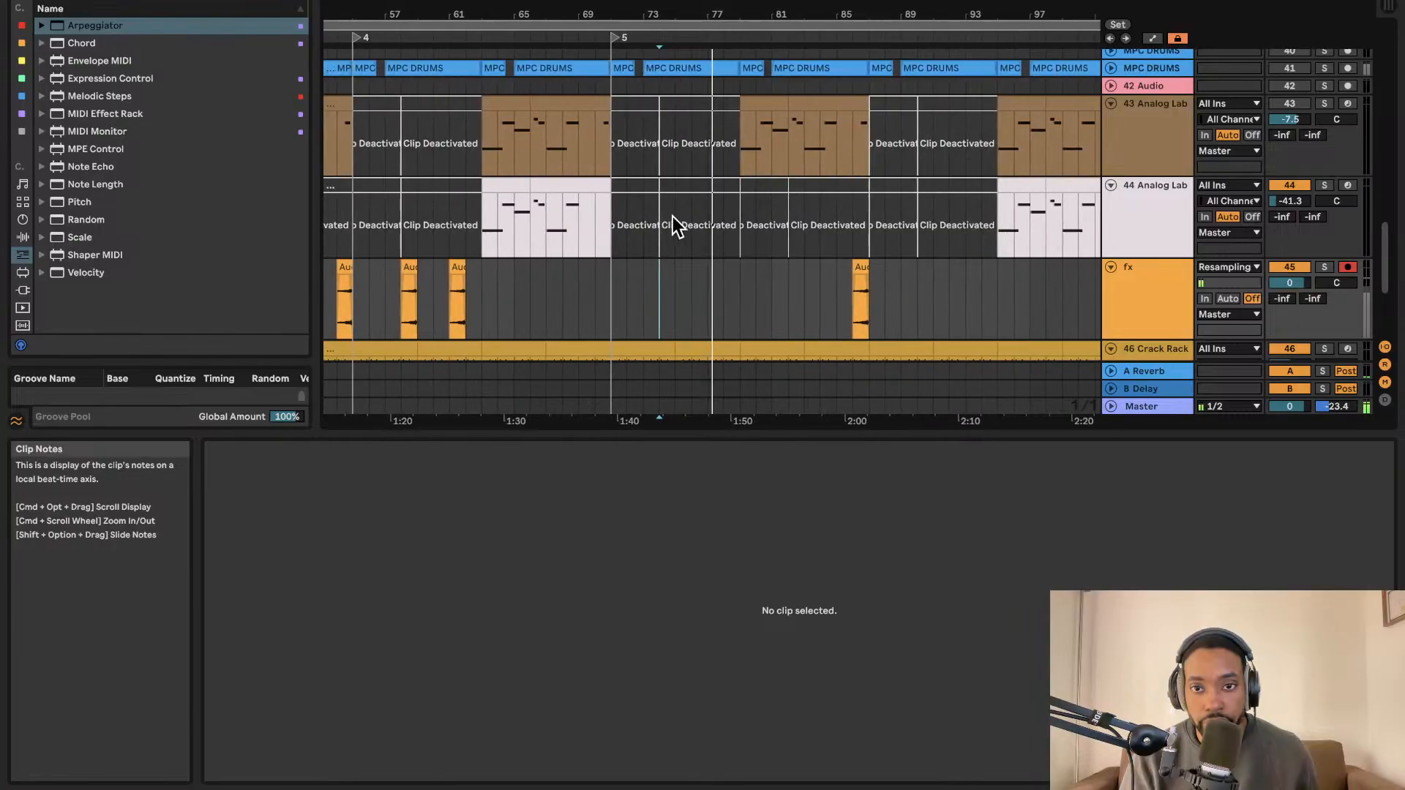
{"action": "left_click", "coordinate": [714, 280]}
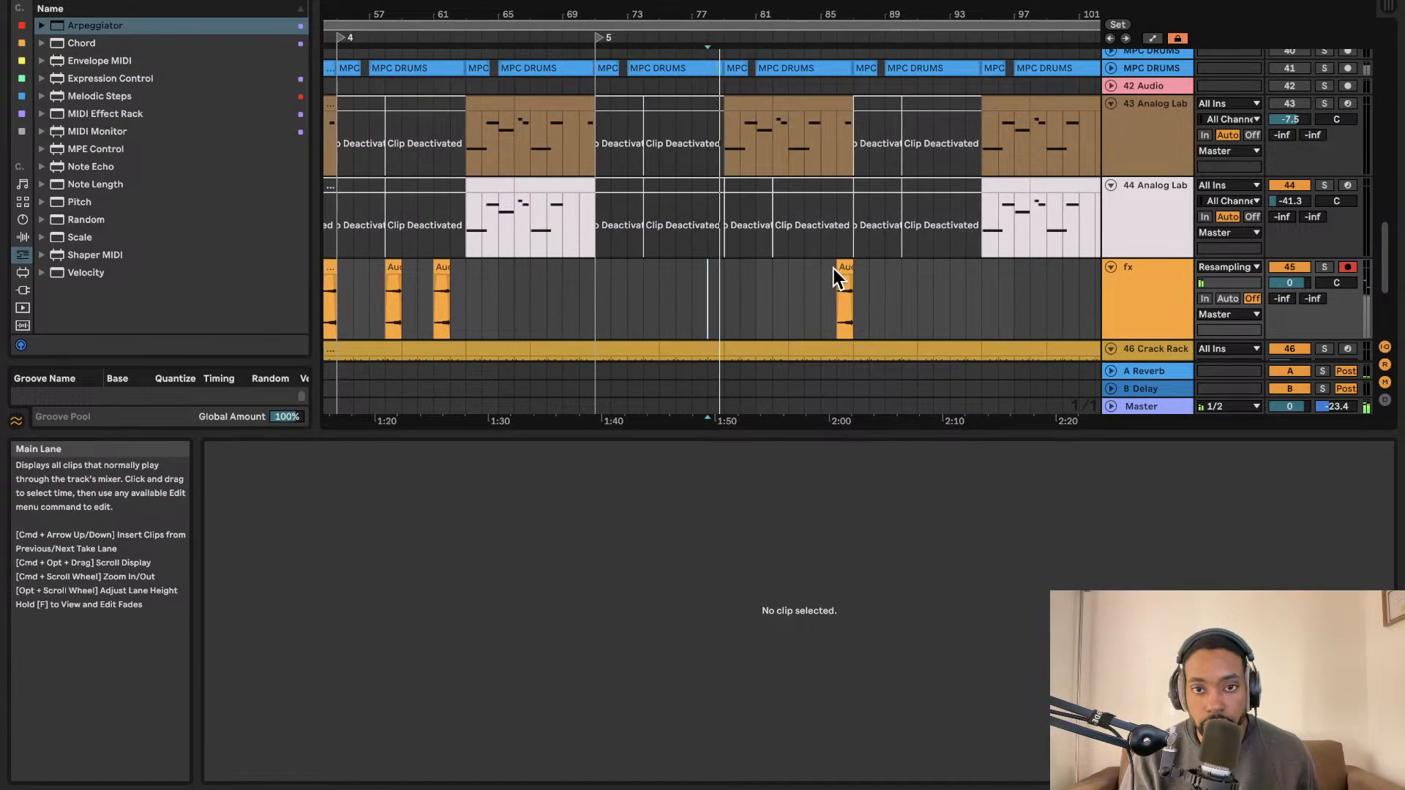
{"action": "left_click", "coordinate": [844, 265]}
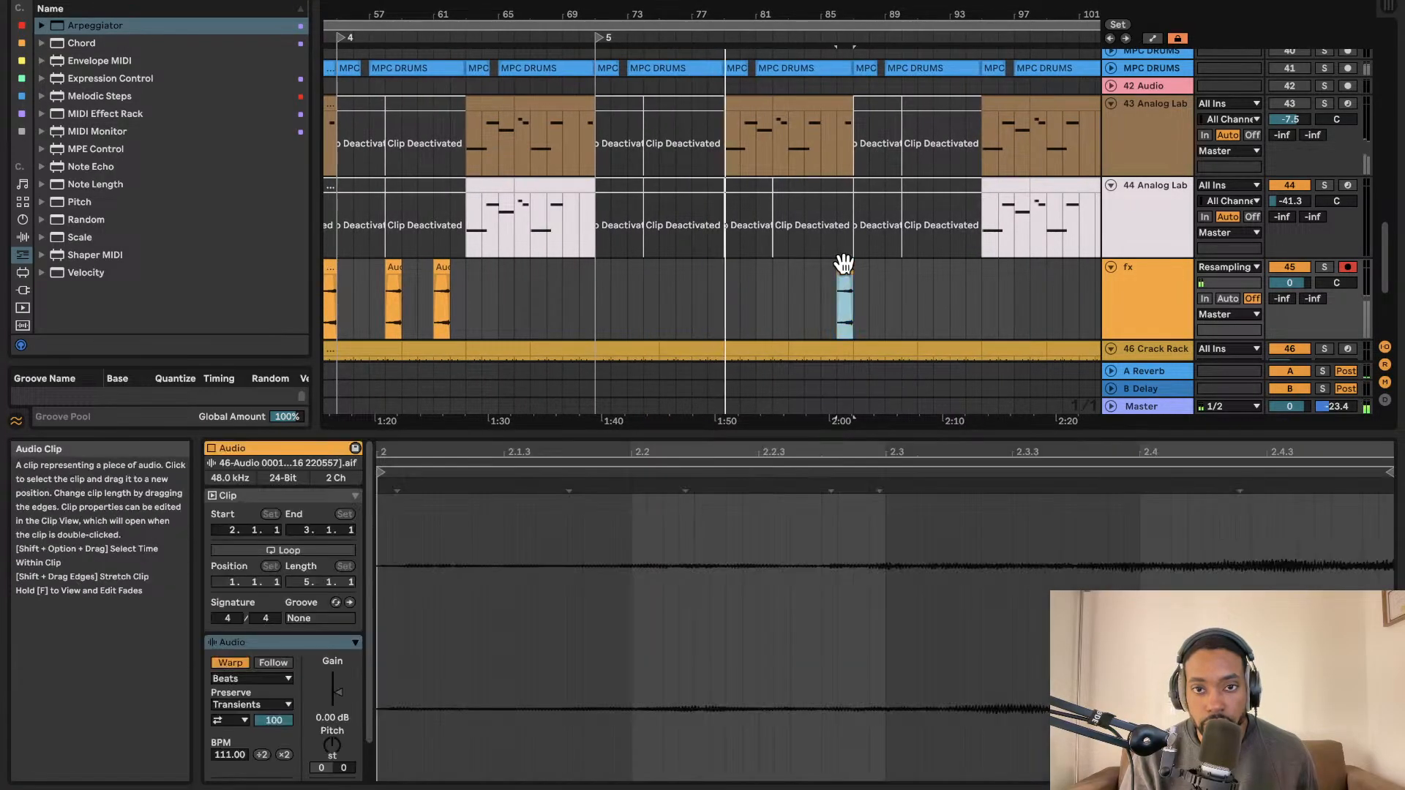
{"action": "left_click", "coordinate": [712, 277]}
{"action": "key", "text": "super+v"}
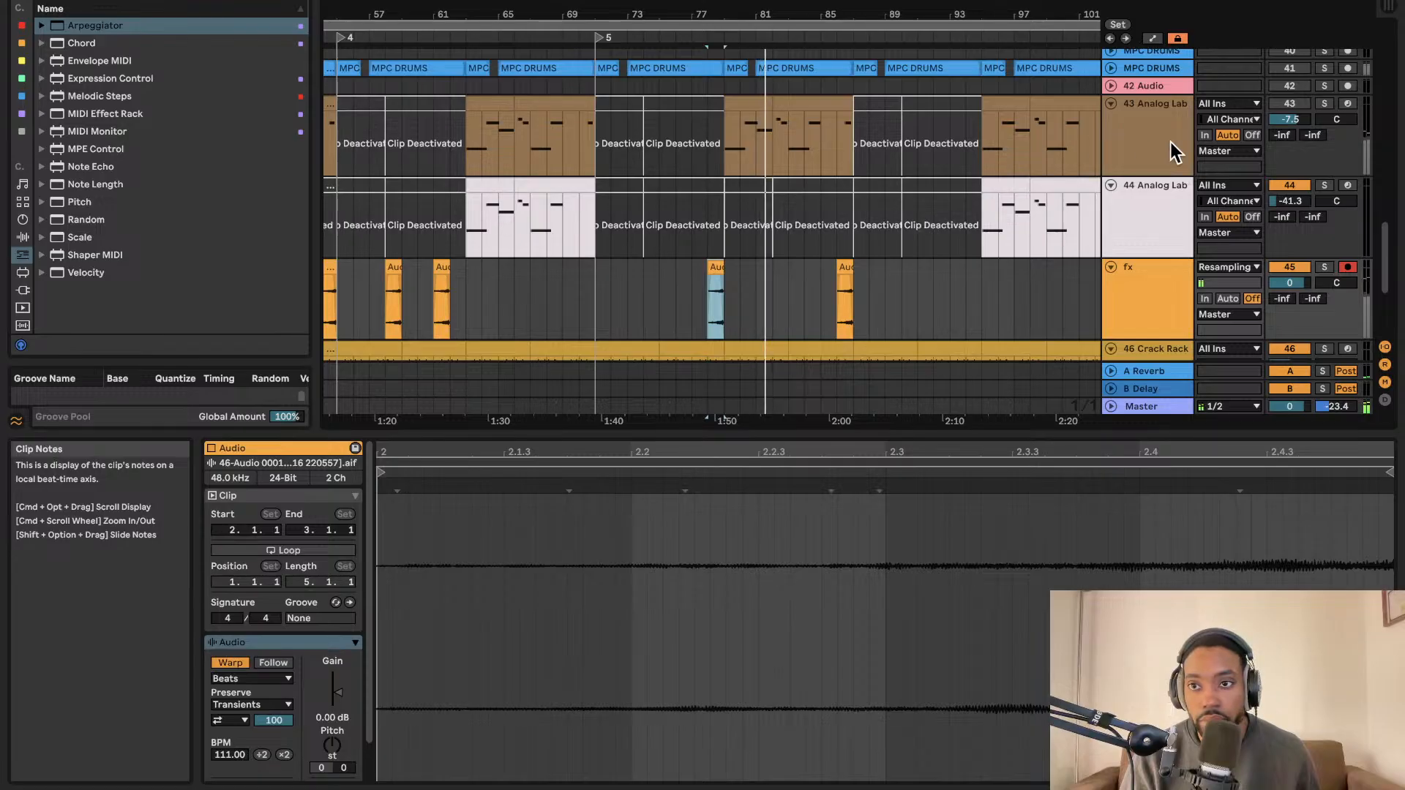
{"action": "left_click", "coordinate": [1284, 103]}
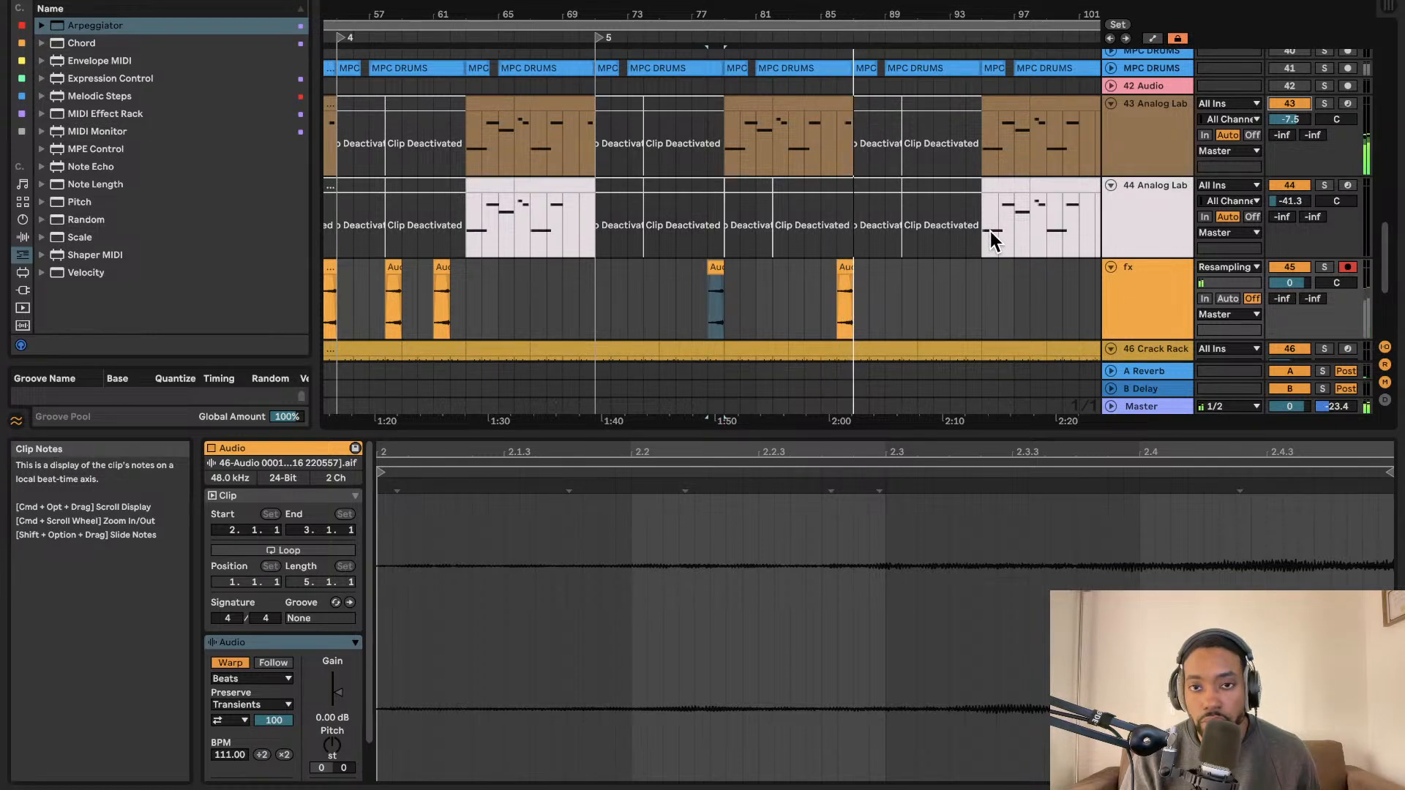
Place further copies of the fx clip at bars 90 and 94 on the fx track.
{"action": "left_click", "coordinate": [843, 279]}
{"action": "left_click", "coordinate": [907, 277]}
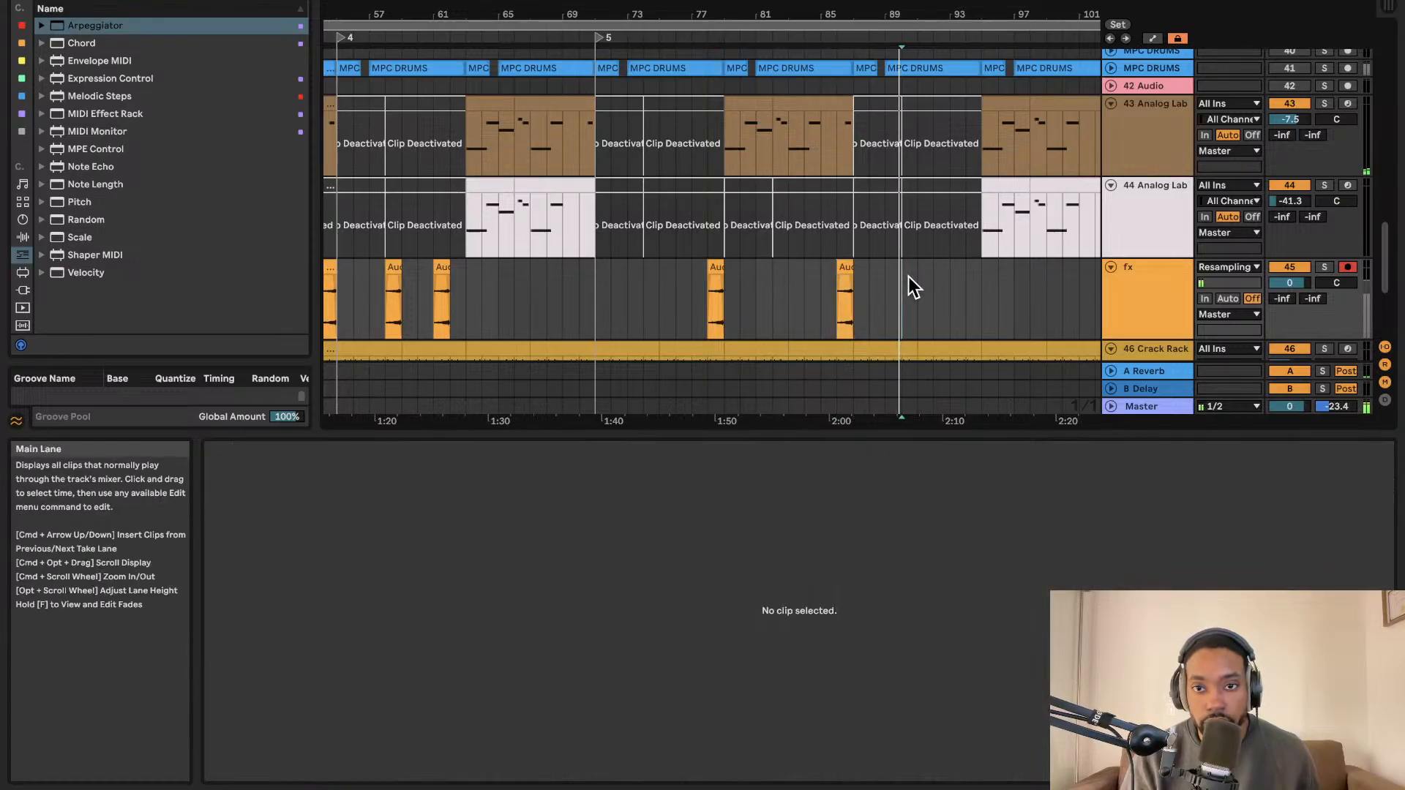
{"action": "key", "text": "super+v"}
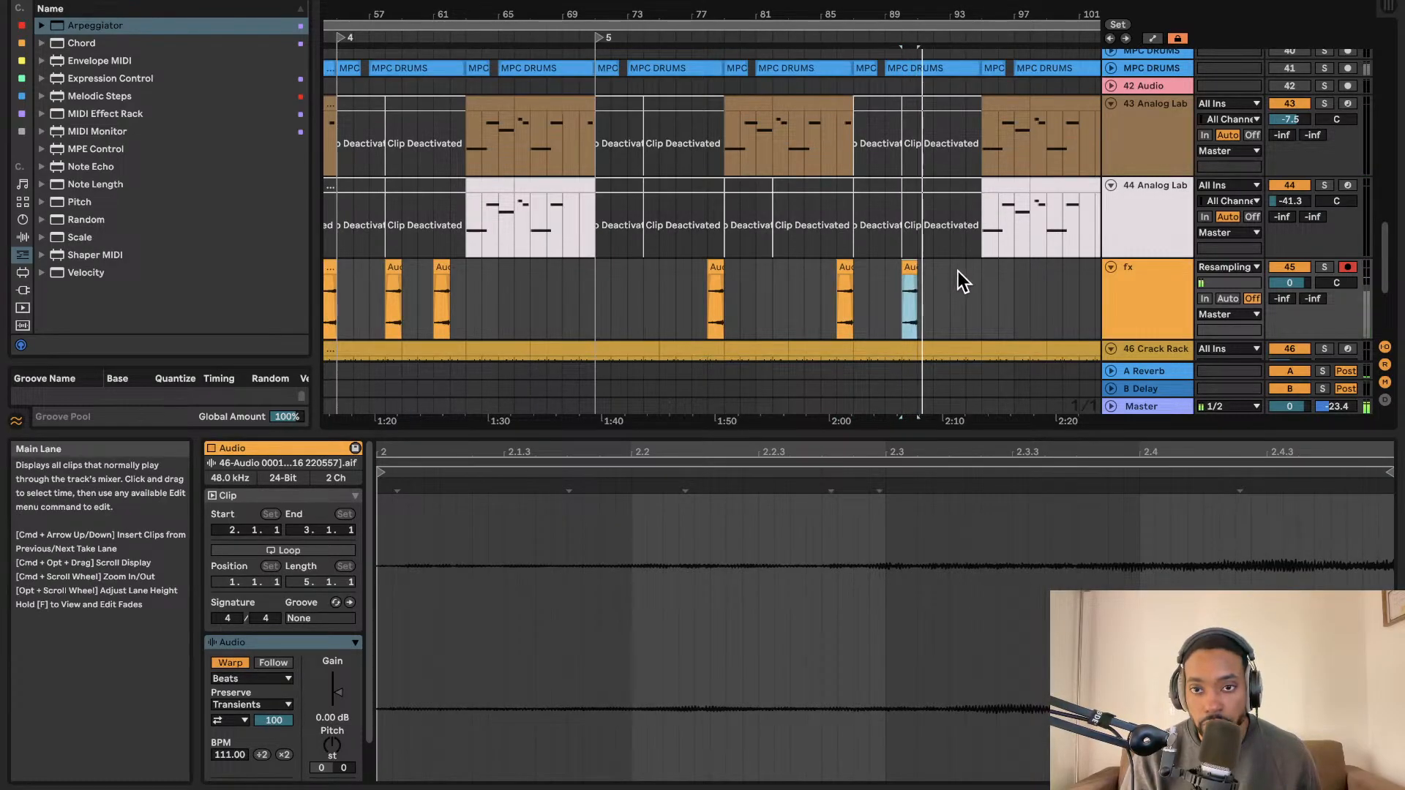
{"action": "left_click", "coordinate": [951, 280]}
{"action": "key", "text": "super+v"}
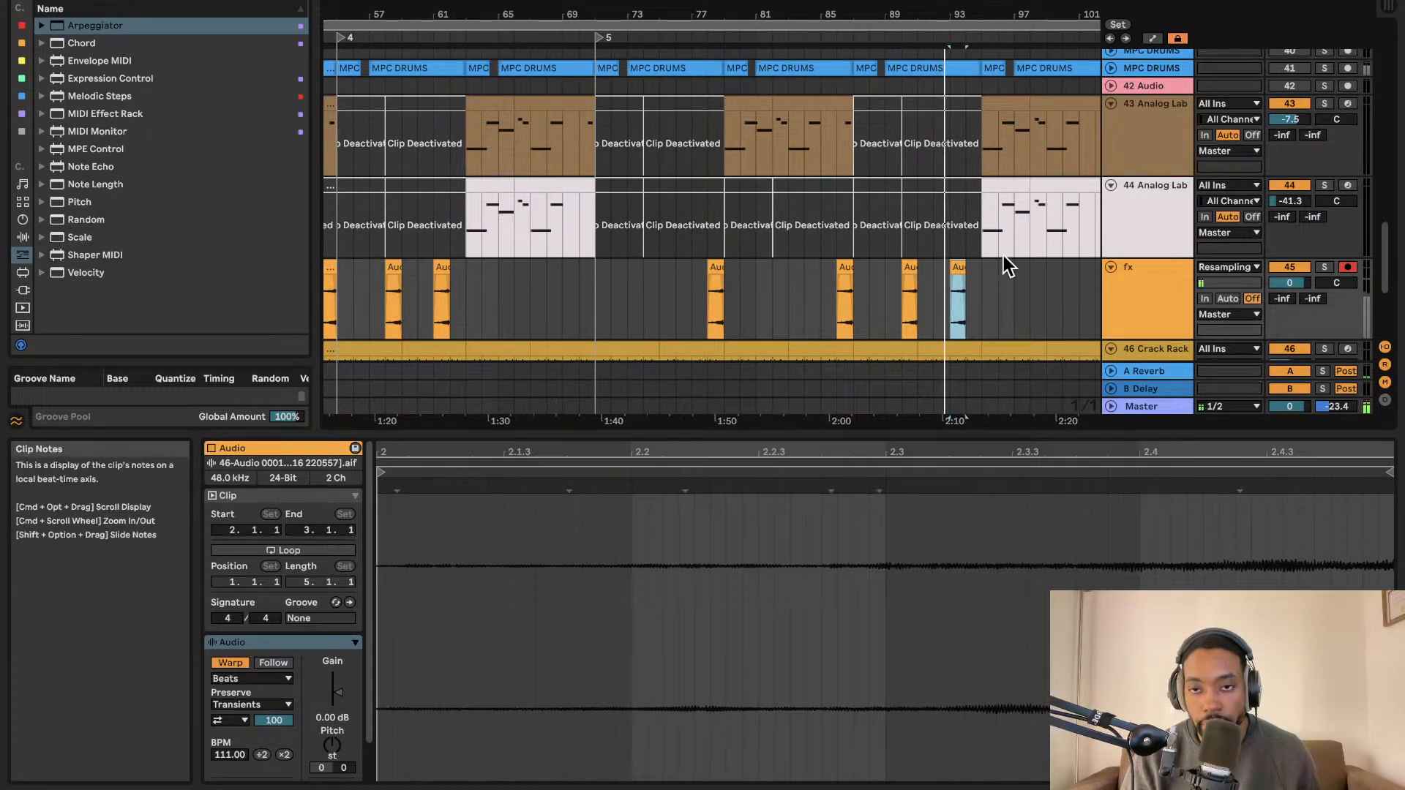
{"action": "left_click_drag", "start_coordinate": [969, 263], "coordinate": [969, 265]}
{"action": "scroll", "coordinate": [966, 268], "scroll_direction": "right", "scroll_amount": 5}
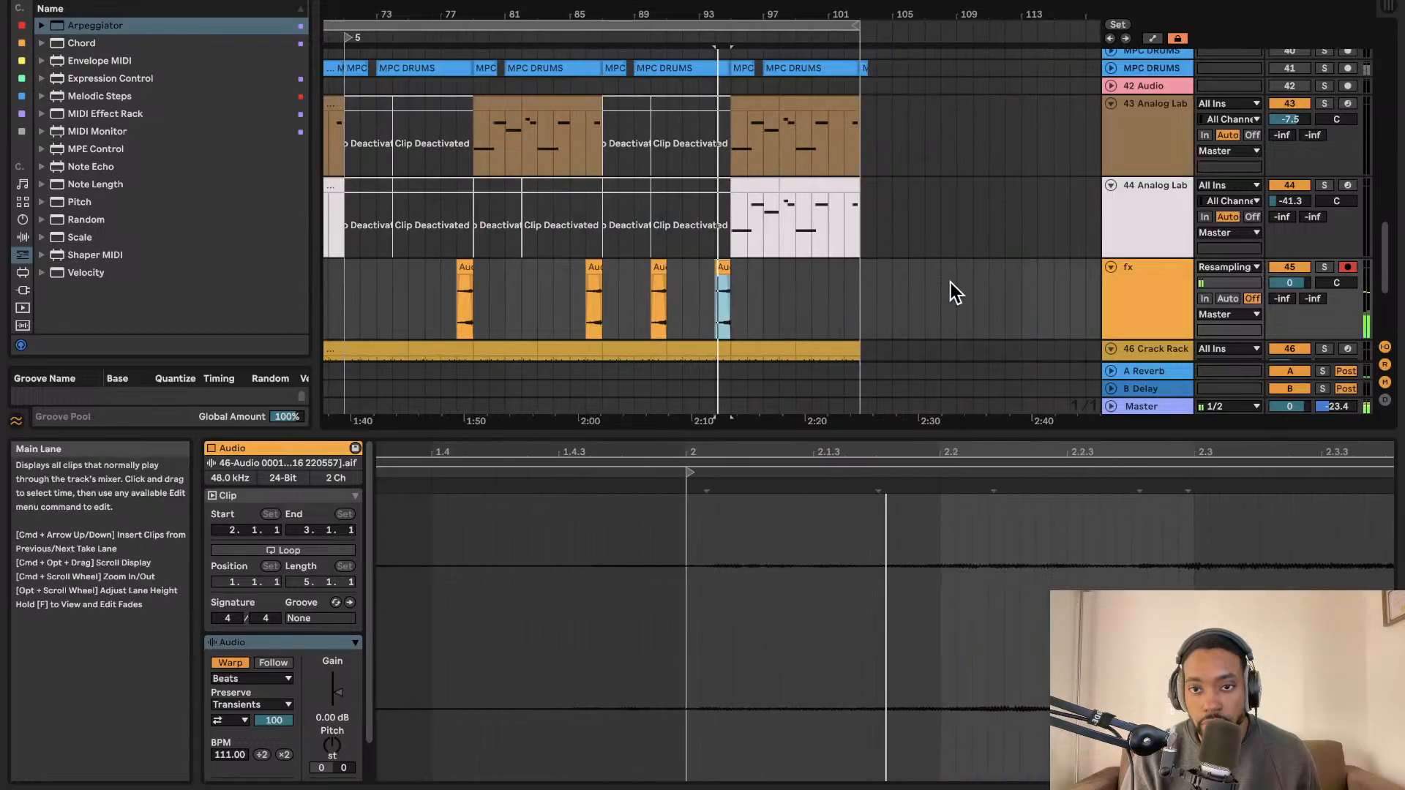
Deactivate the track 43 Analog Lab clips from bar 95 to 103 and leave the track itself switched on.
{"action": "scroll", "coordinate": [836, 259], "scroll_direction": "down", "scroll_amount": 3}
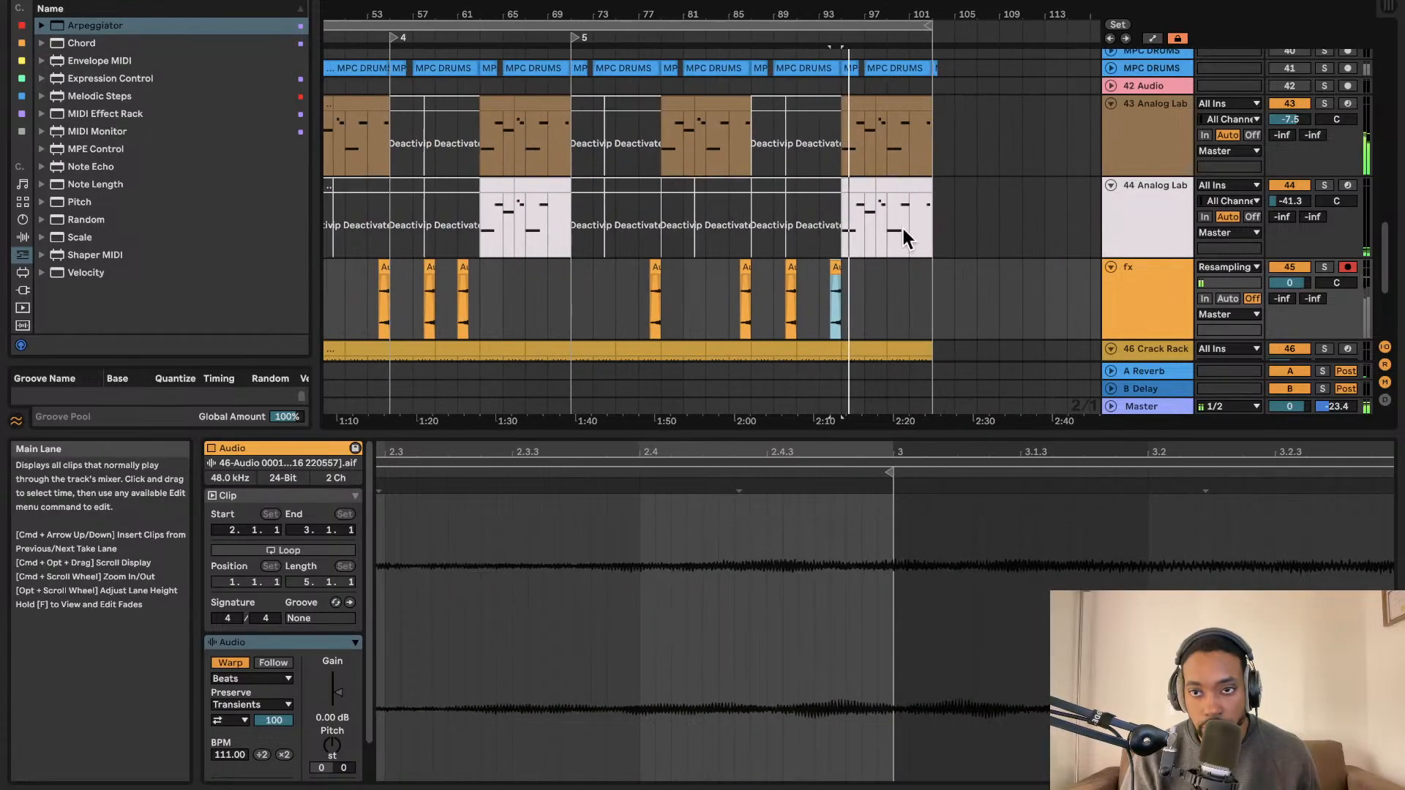
{"action": "scroll", "coordinate": [948, 115], "scroll_direction": "up", "scroll_amount": 3}
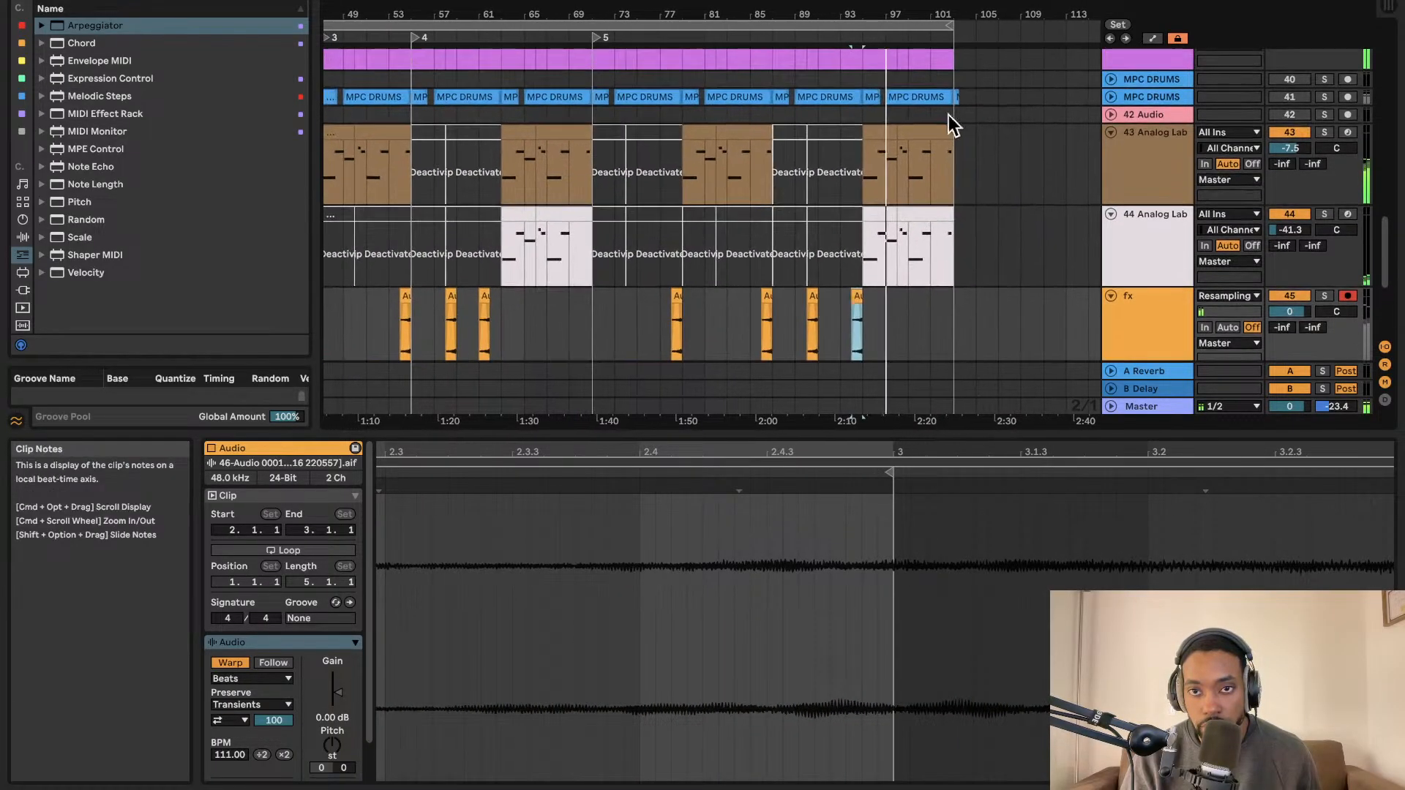
{"action": "scroll", "coordinate": [938, 126], "scroll_direction": "left", "scroll_amount": 3}
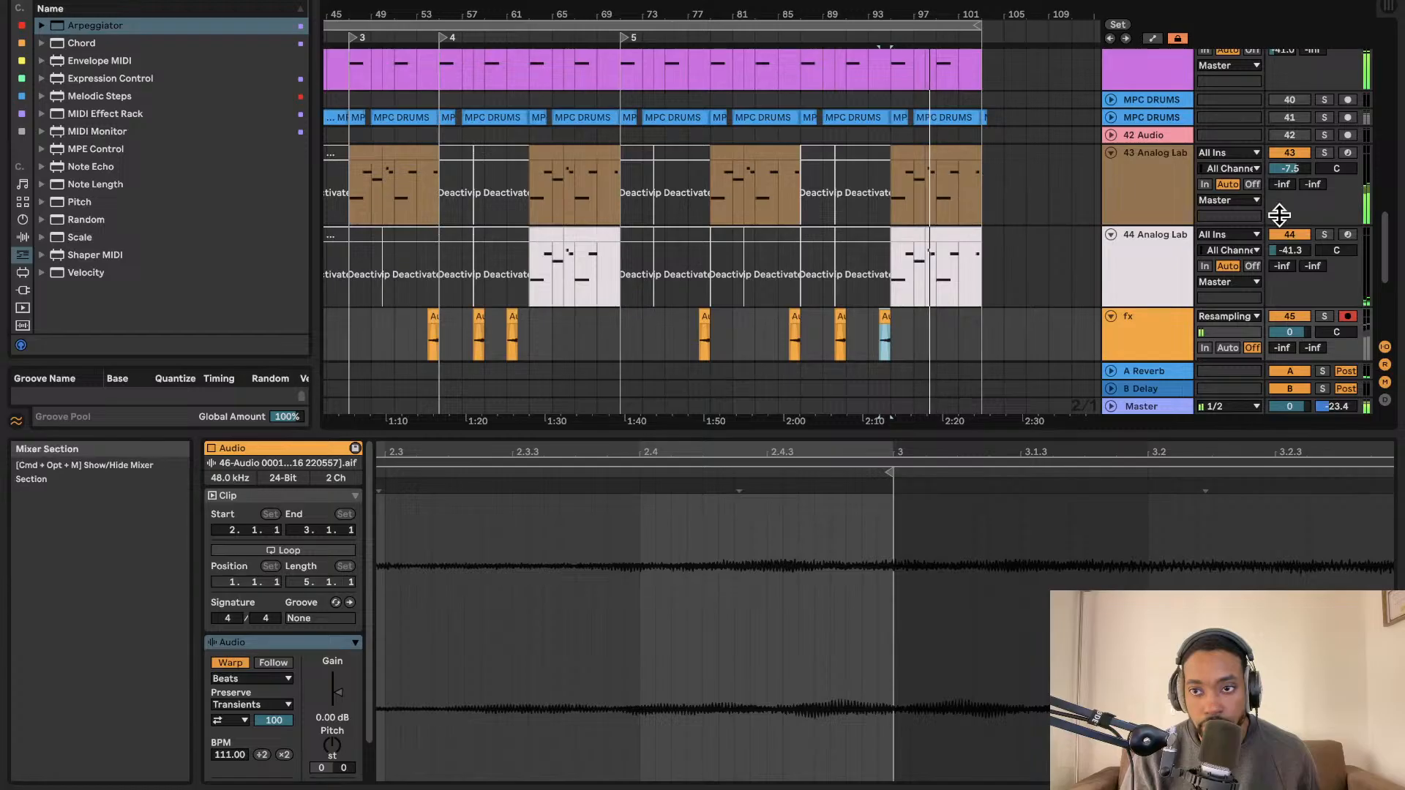
{"action": "left_click", "coordinate": [1294, 153]}
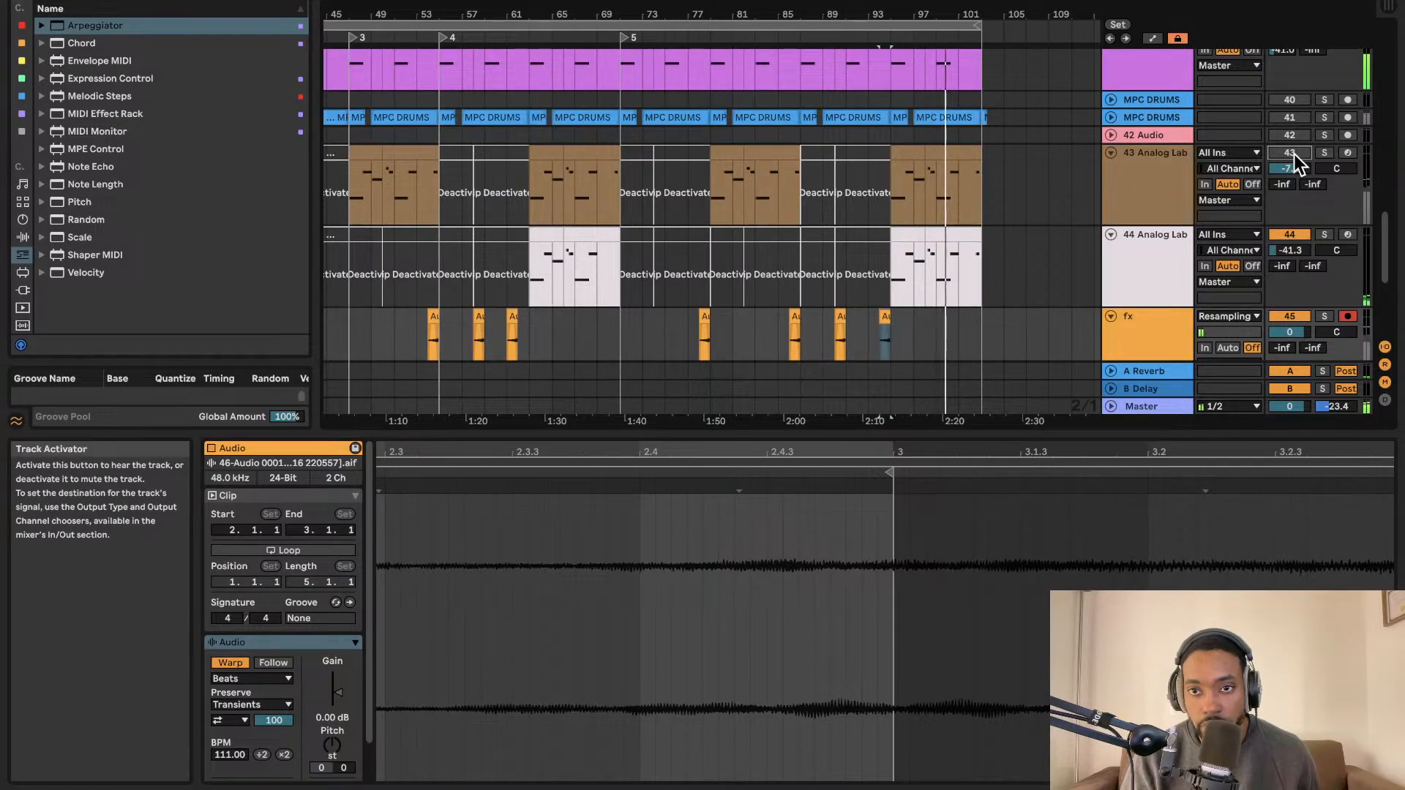
{"action": "left_click", "coordinate": [953, 150]}
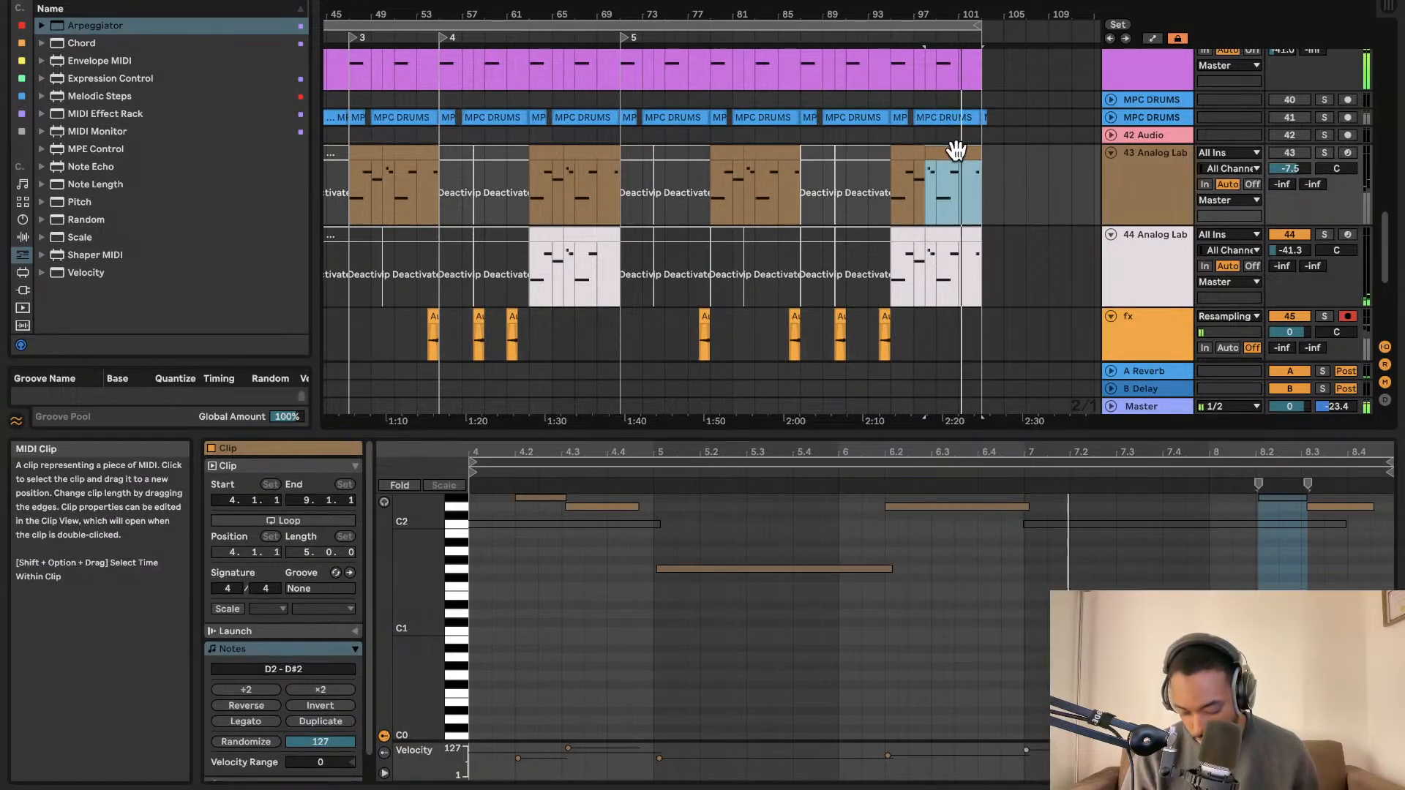
{"action": "left_click", "coordinate": [909, 148]}
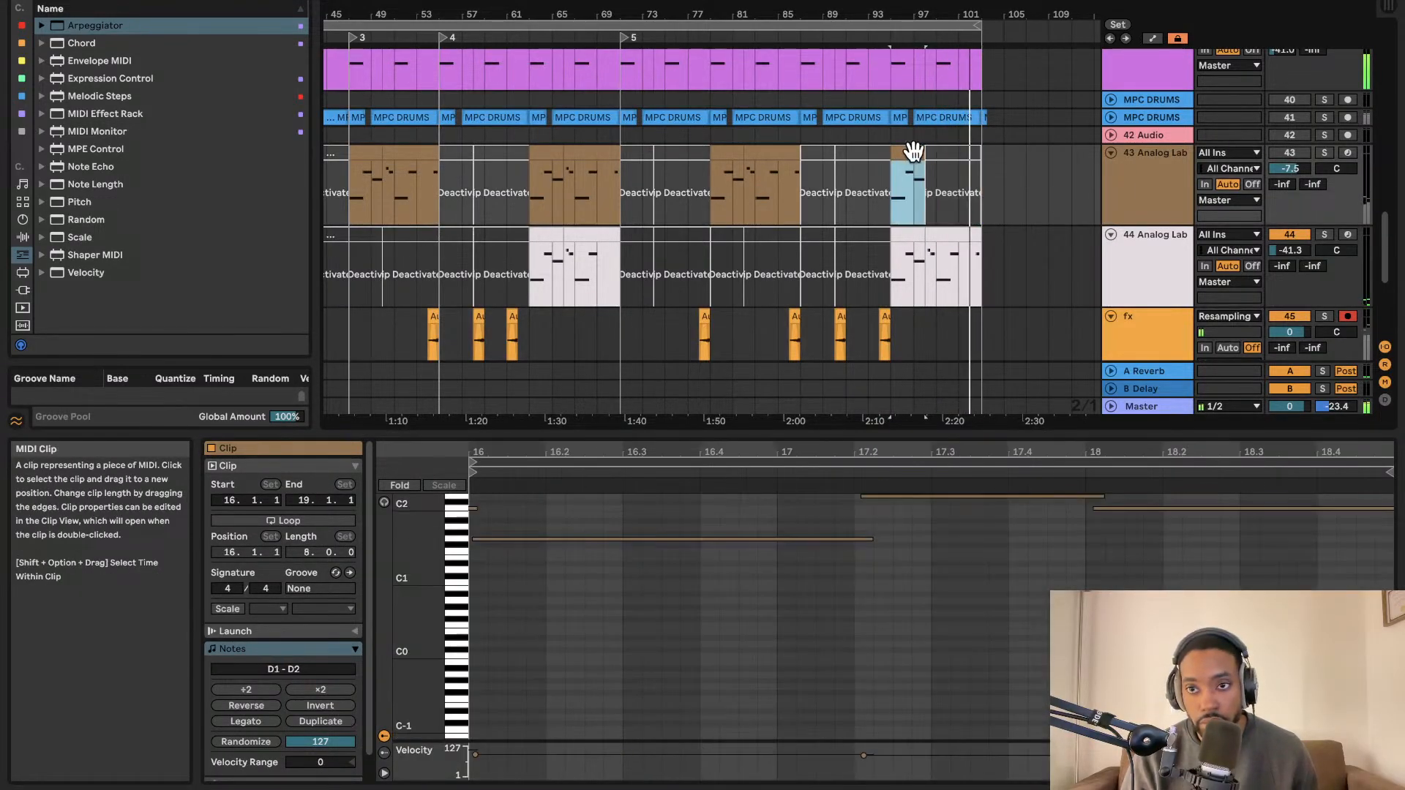
{"action": "left_click", "coordinate": [1288, 152]}
Insert an empty MIDI clip on track 47 Crack Rack from bar 39 to 47 and enlarge its note editor.
{"action": "scroll", "coordinate": [831, 206], "scroll_direction": "left", "scroll_amount": 2}
{"action": "scroll", "coordinate": [825, 205], "scroll_direction": "down", "scroll_amount": 2}
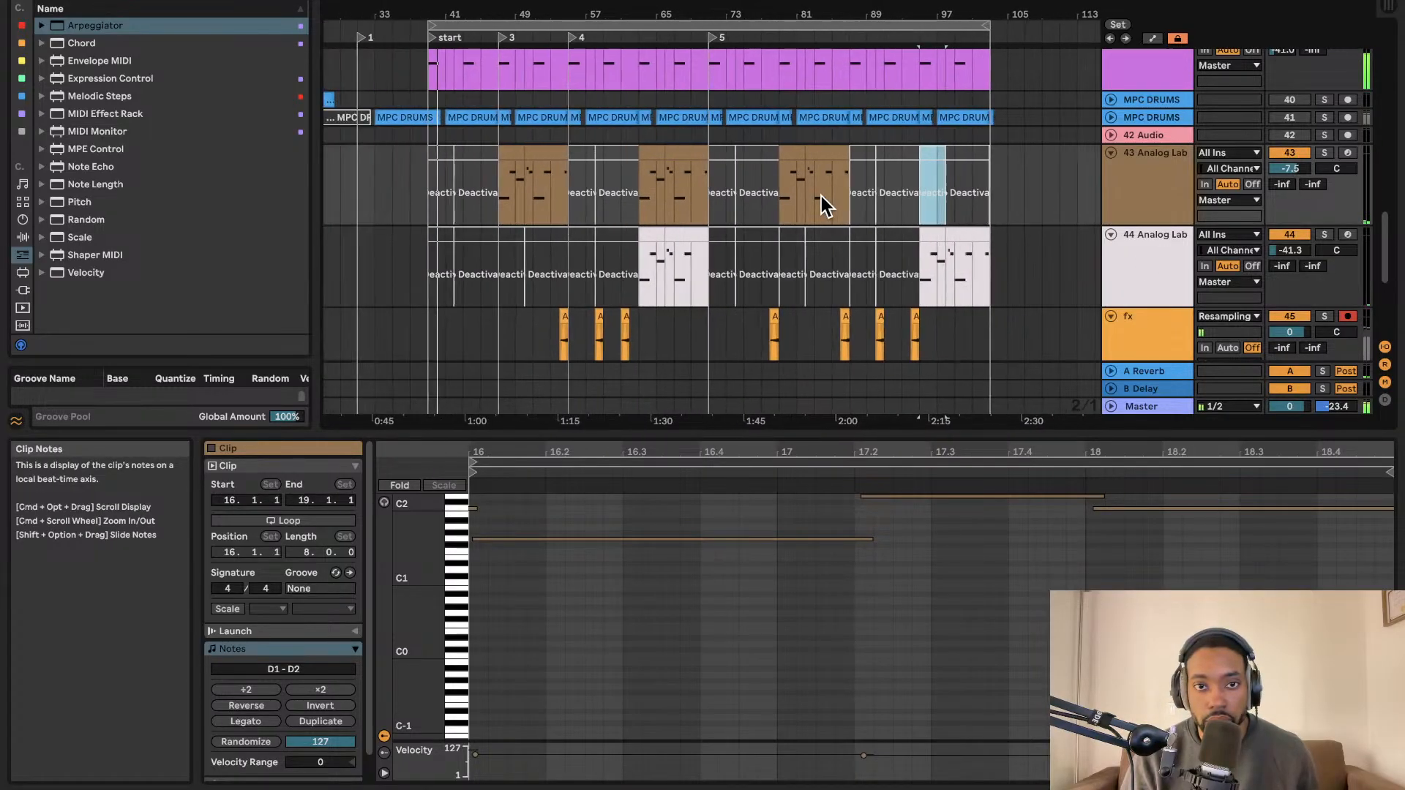
{"action": "scroll", "coordinate": [823, 206], "scroll_direction": "left", "scroll_amount": 1}
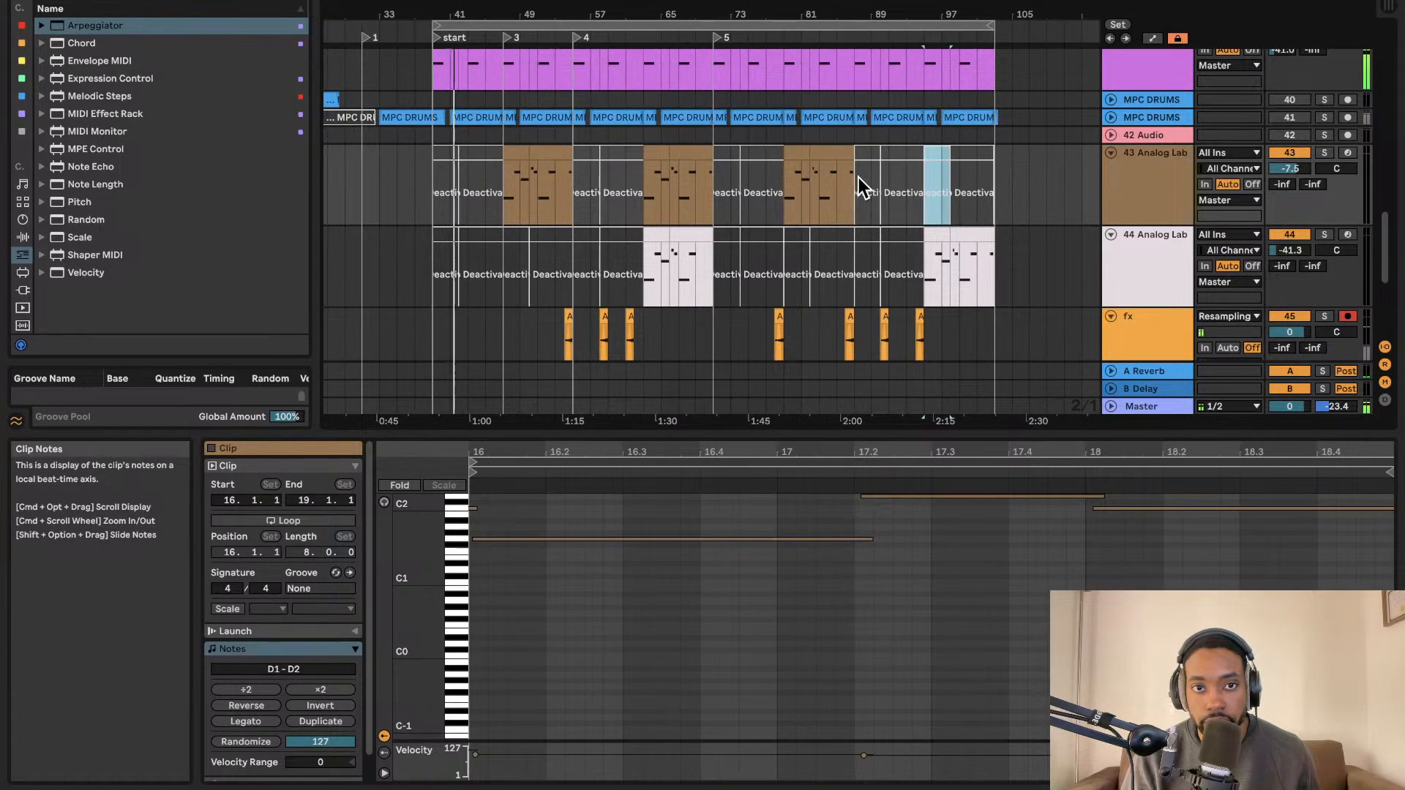
{"action": "scroll", "coordinate": [858, 177], "scroll_direction": "left", "scroll_amount": 5}
{"action": "scroll", "coordinate": [835, 183], "scroll_direction": "down", "scroll_amount": 3}
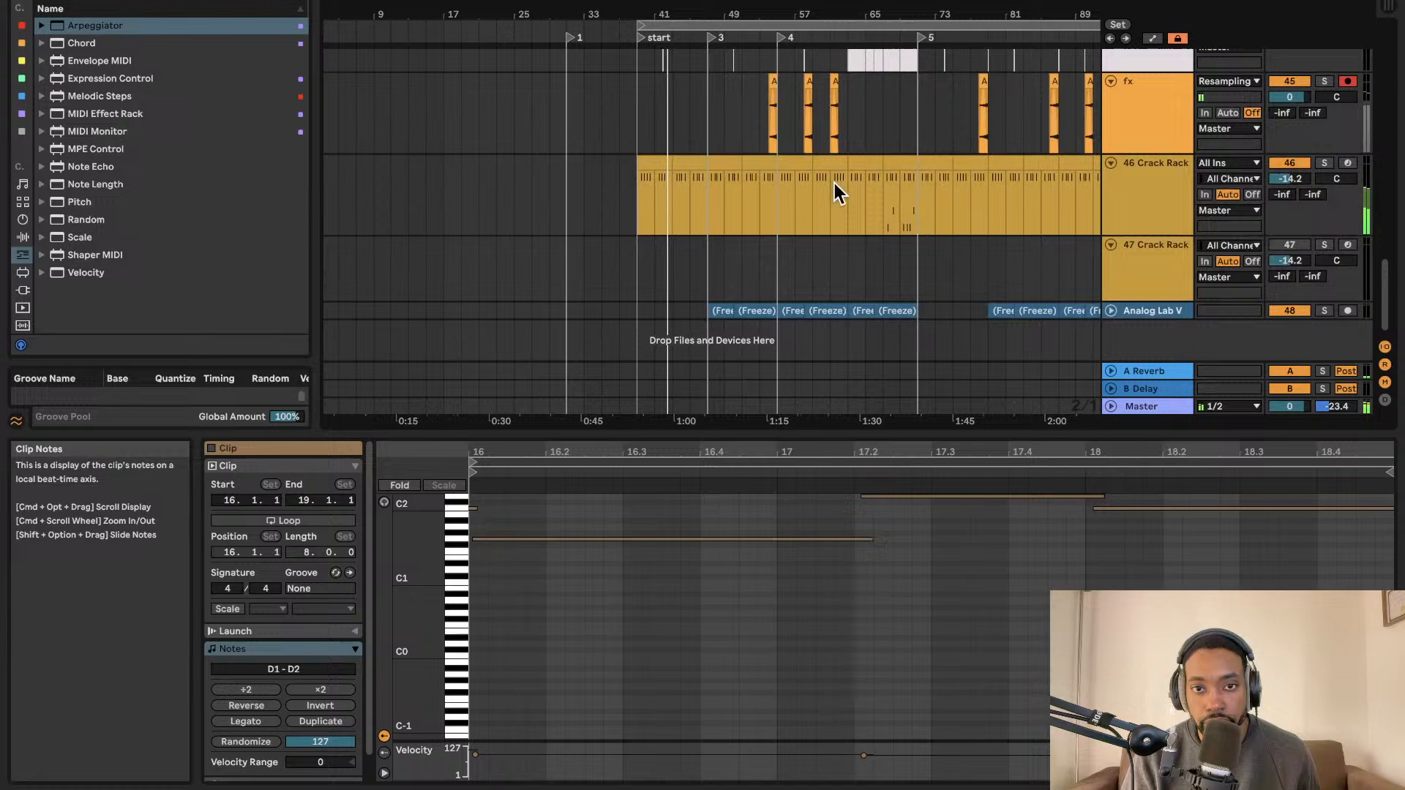
{"action": "left_click", "coordinate": [1130, 260]}
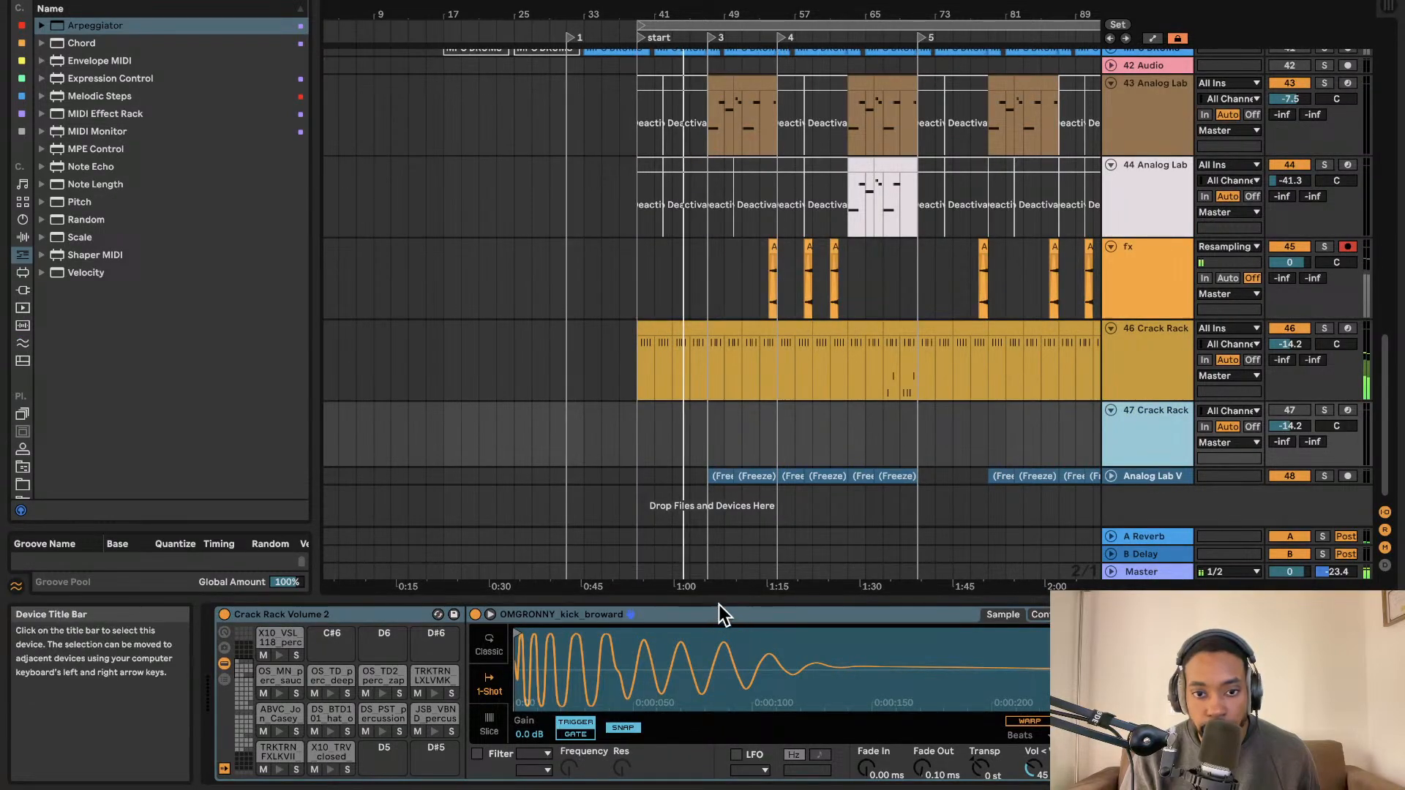
{"action": "left_click_drag", "start_coordinate": [641, 449], "coordinate": [711, 451]}
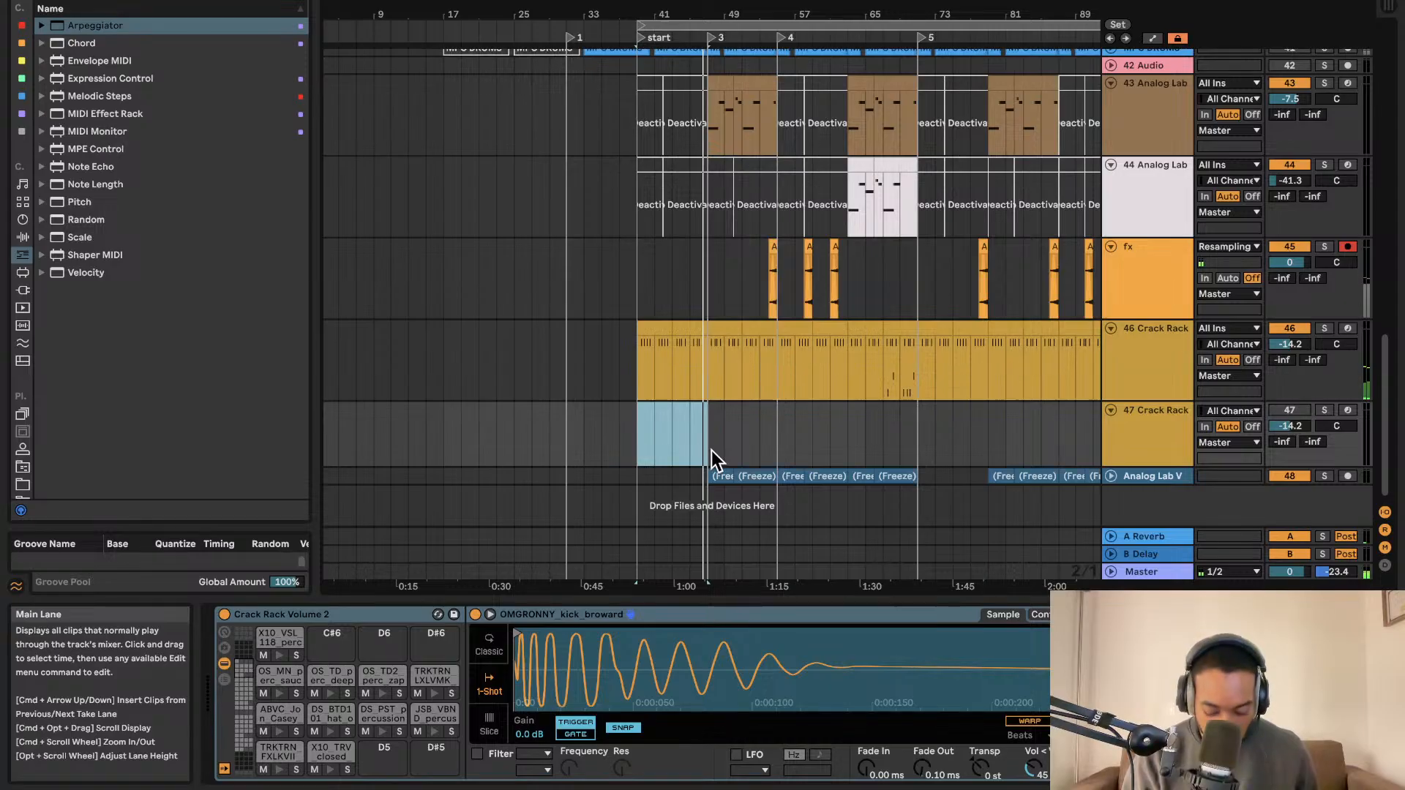
{"action": "key", "text": "super+shift+m"}
{"action": "left_click_drag", "start_coordinate": [721, 434], "coordinate": [717, 295]}
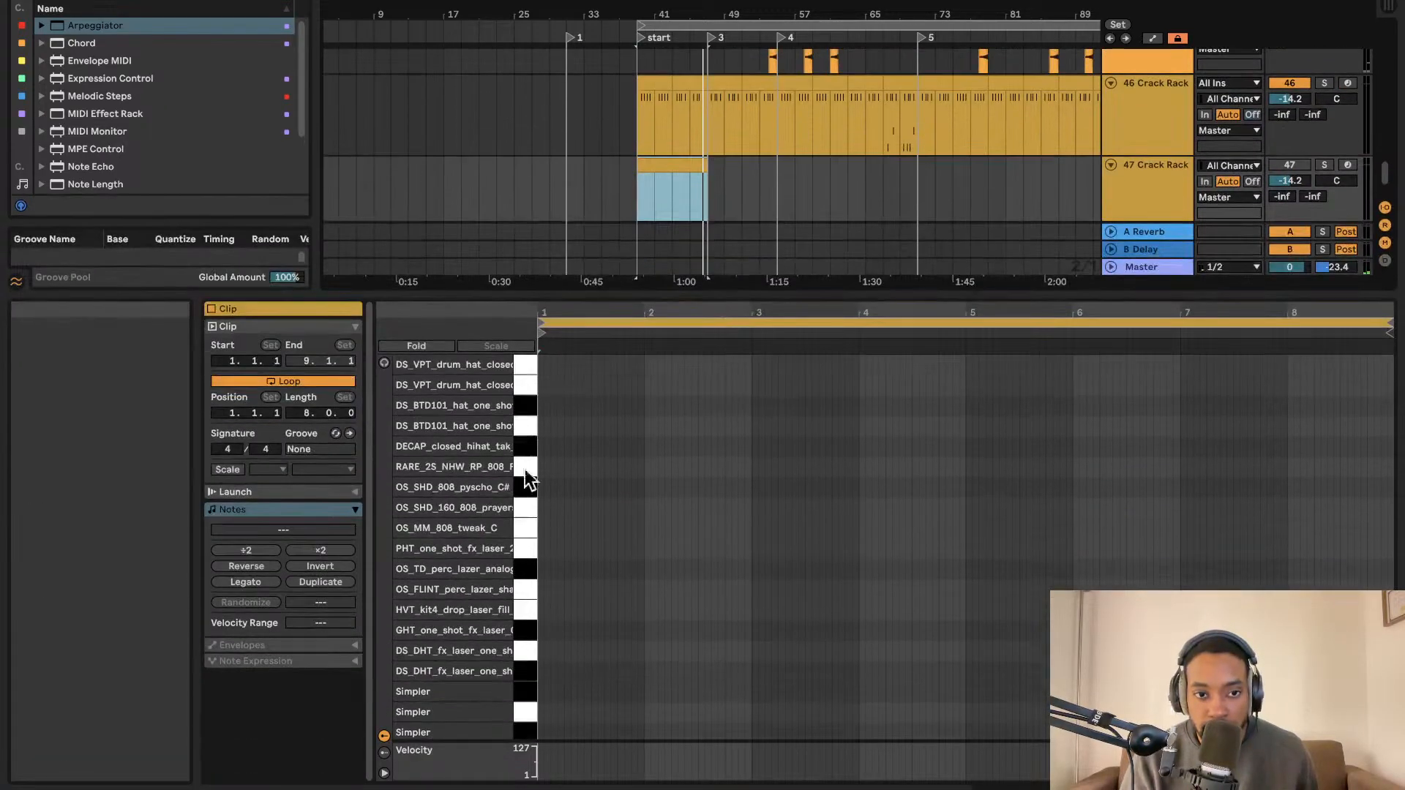
Audition the Crack Rack sounds and add a DECAP closed hihat note near the start of the clip's first bar.
{"action": "left_click", "coordinate": [519, 487]}
{"action": "left_click", "coordinate": [528, 465]}
{"action": "left_click", "coordinate": [546, 453]}
{"action": "scroll", "coordinate": [545, 452], "scroll_direction": "up", "scroll_amount": 4}
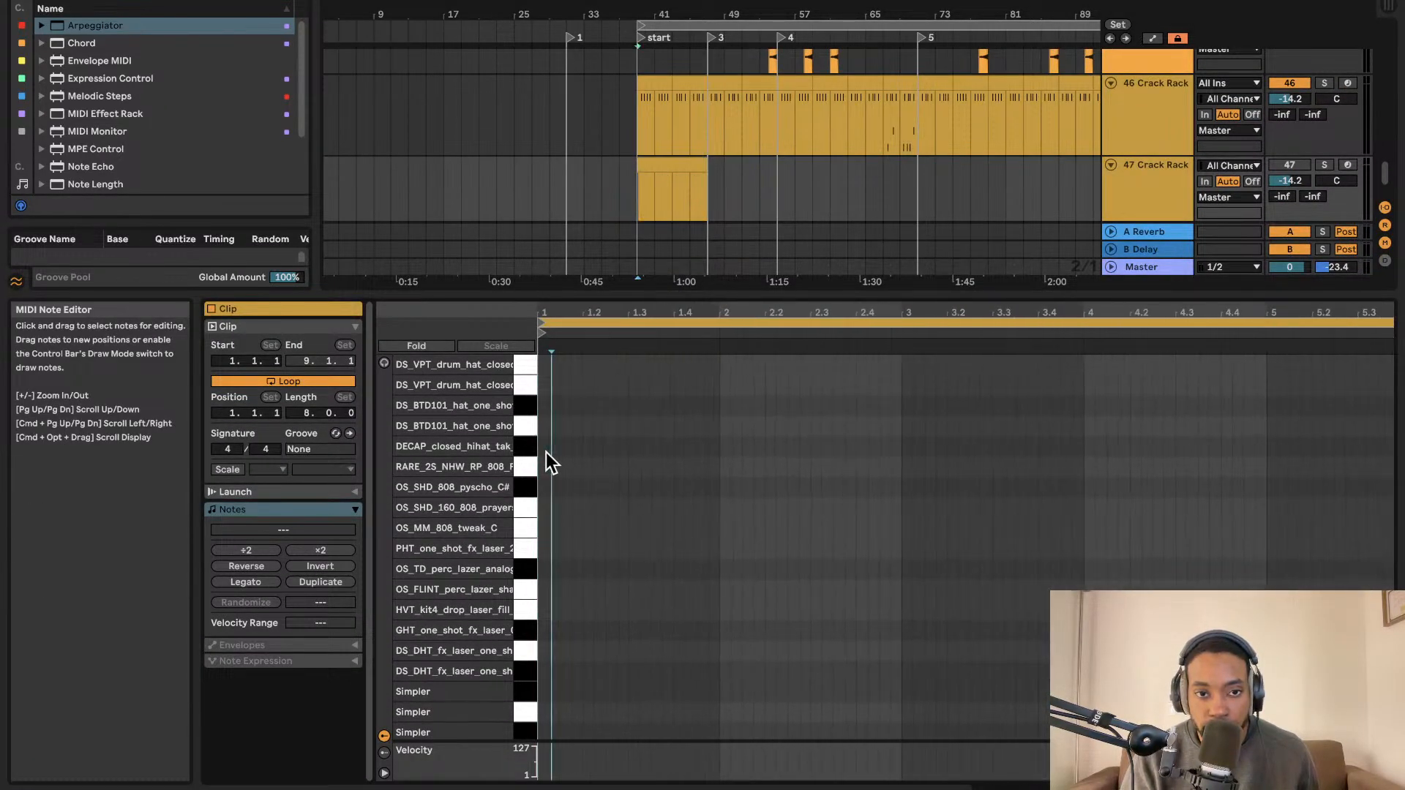
{"action": "scroll", "coordinate": [545, 453], "scroll_direction": "up", "scroll_amount": 2}
{"action": "double_click", "coordinate": [550, 444]}
{"action": "key", "text": "space"}
{"action": "key", "text": "space"}
{"action": "left_click_drag", "start_coordinate": [548, 446], "coordinate": [567, 443]}
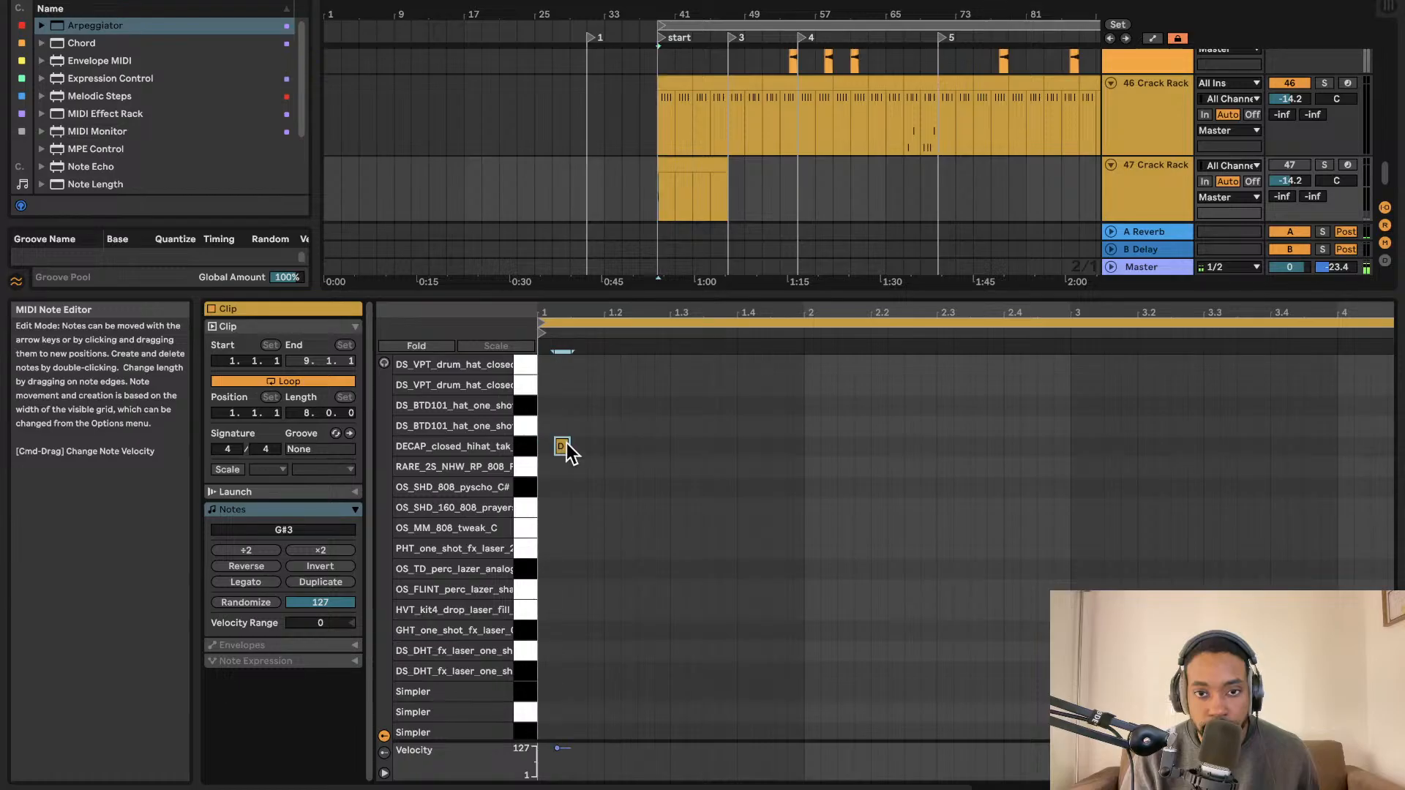
Colour track 47 Crack Rack mint green and assign the track colour to its clips.
{"action": "right_click", "coordinate": [1172, 190]}
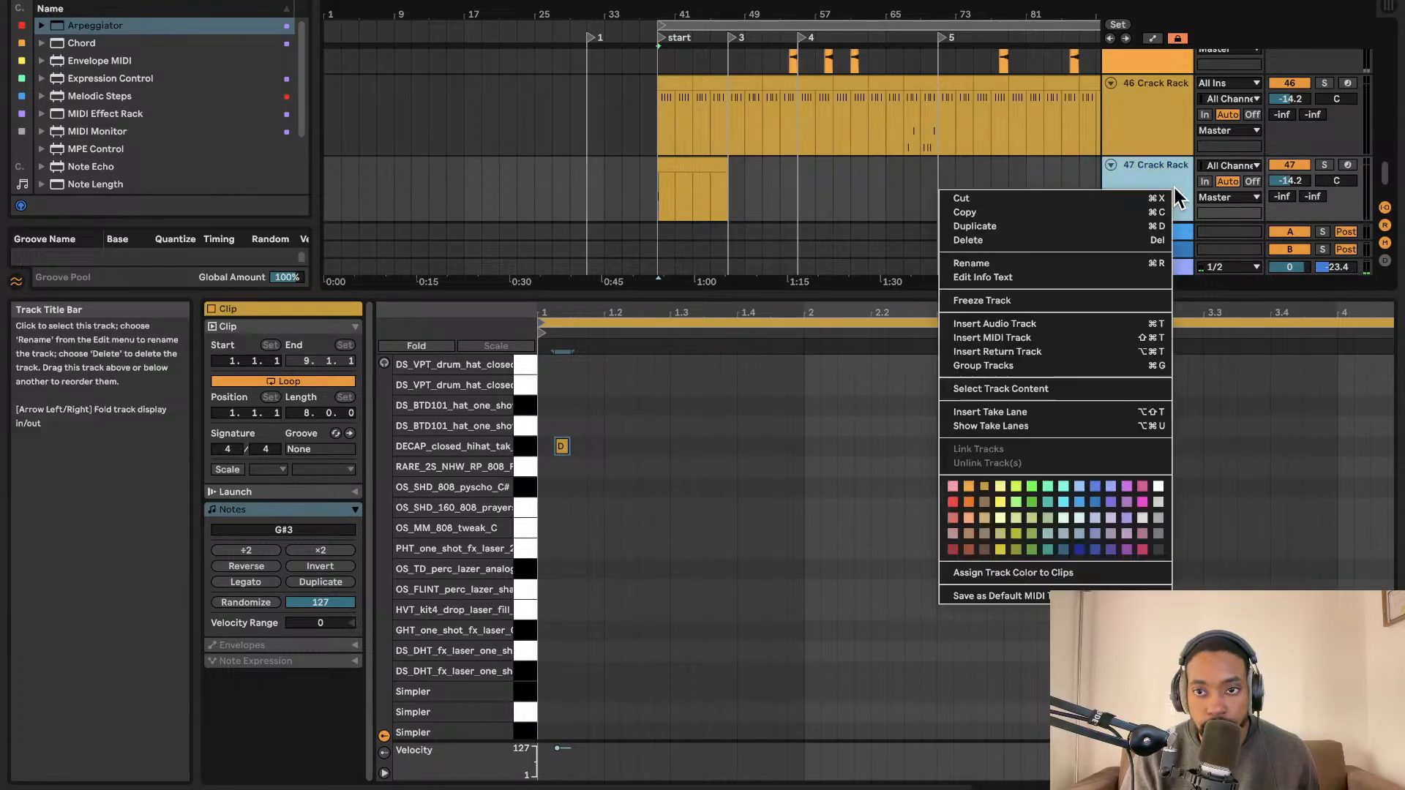
{"action": "left_click", "coordinate": [1049, 486]}
{"action": "right_click", "coordinate": [1135, 191]}
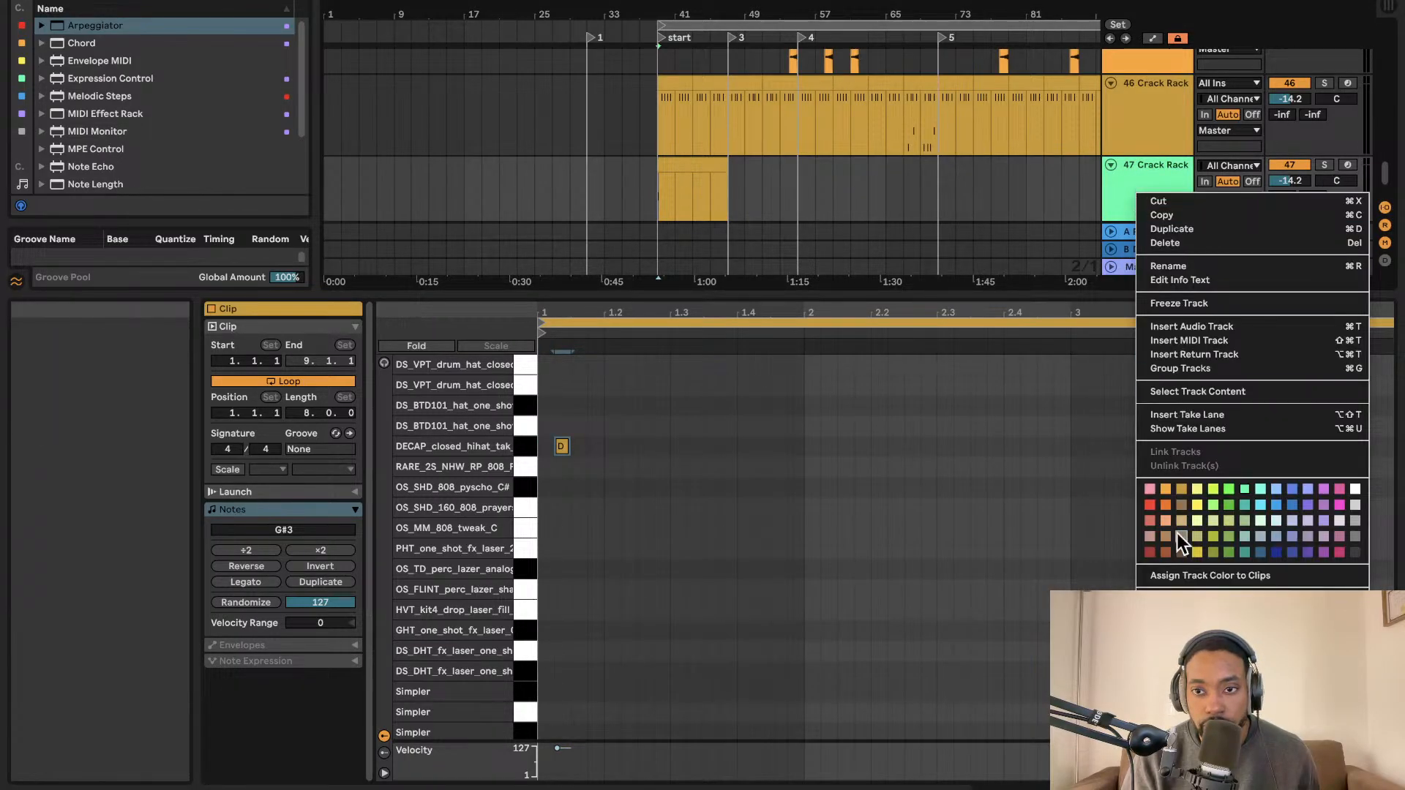
{"action": "left_click", "coordinate": [1171, 577]}
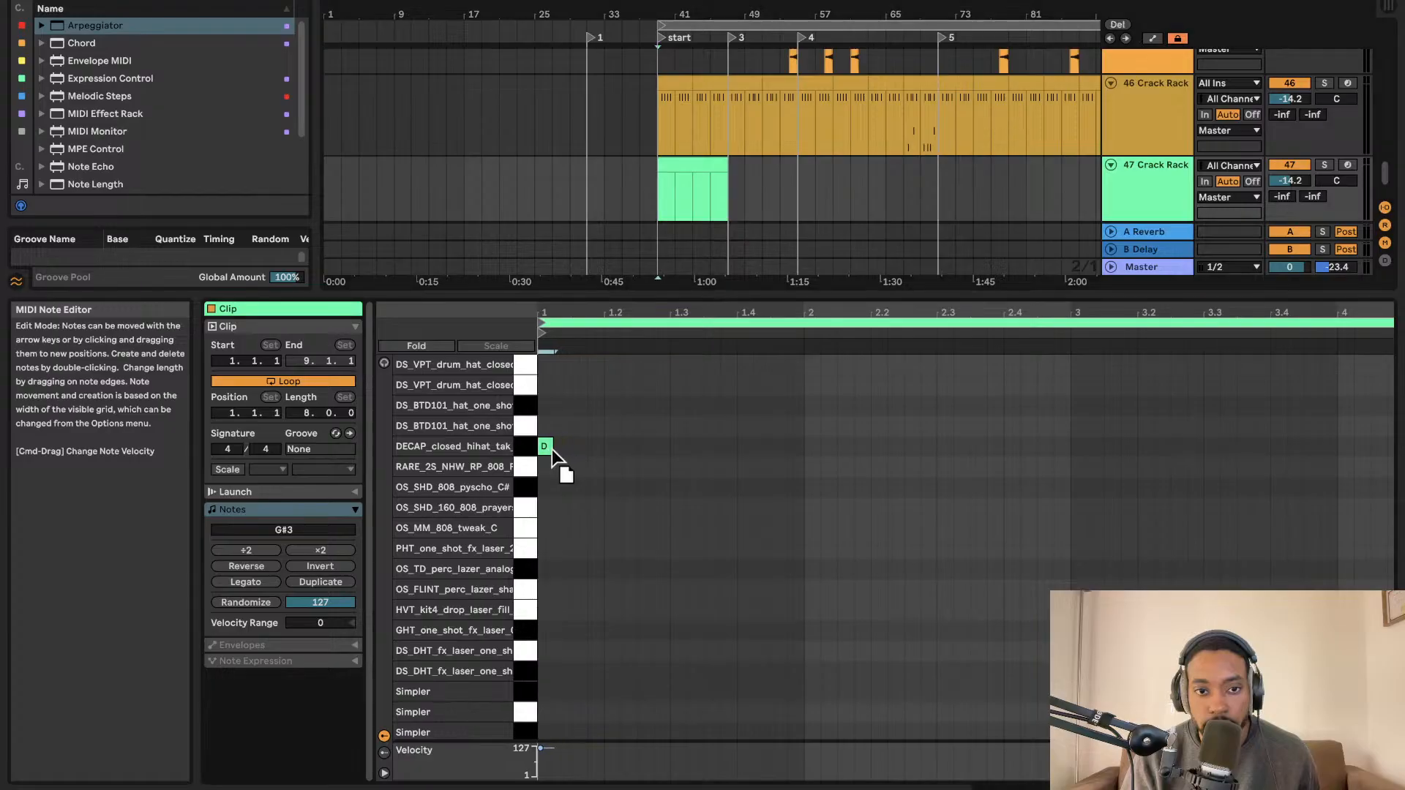
Add a second DECAP closed hihat note, move it to beat 1.2 and play the pattern.
{"action": "double_click", "coordinate": [563, 448]}
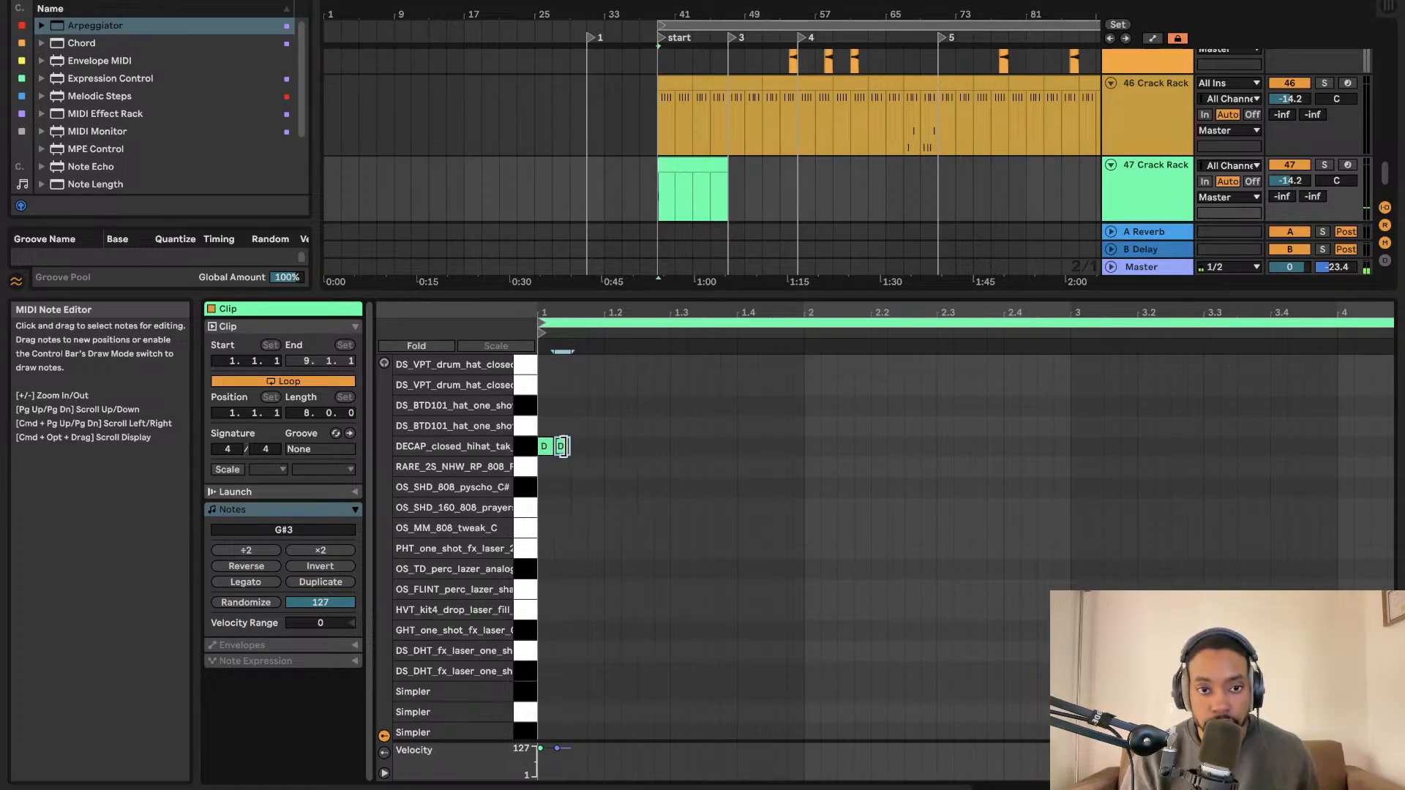
{"action": "left_click_drag", "start_coordinate": [565, 449], "coordinate": [607, 447]}
{"action": "key", "text": "space"}
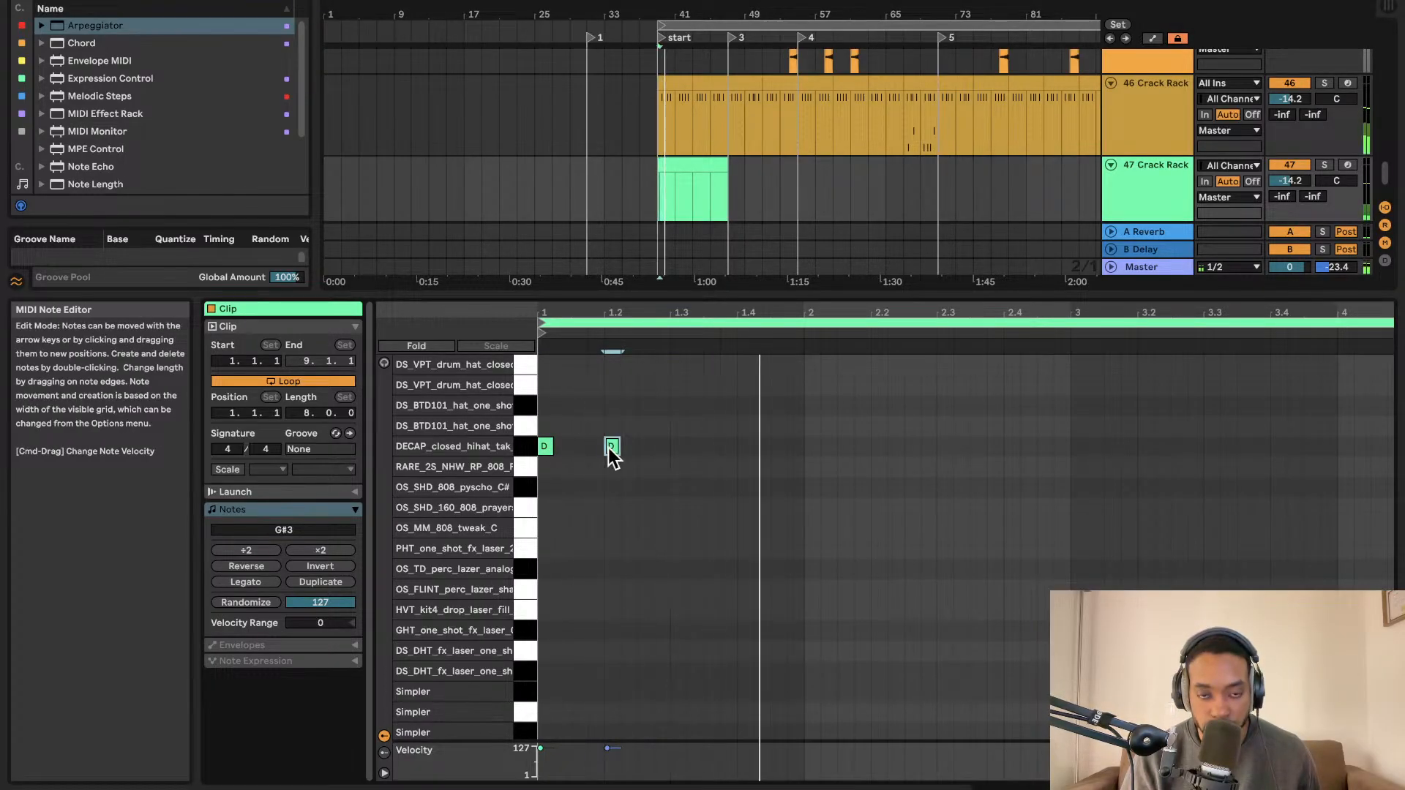
Add DECAP closed hihat notes directly after the 1.2 note and at beats 1.3, 2 and 2.2.
{"action": "double_click", "coordinate": [629, 447]}
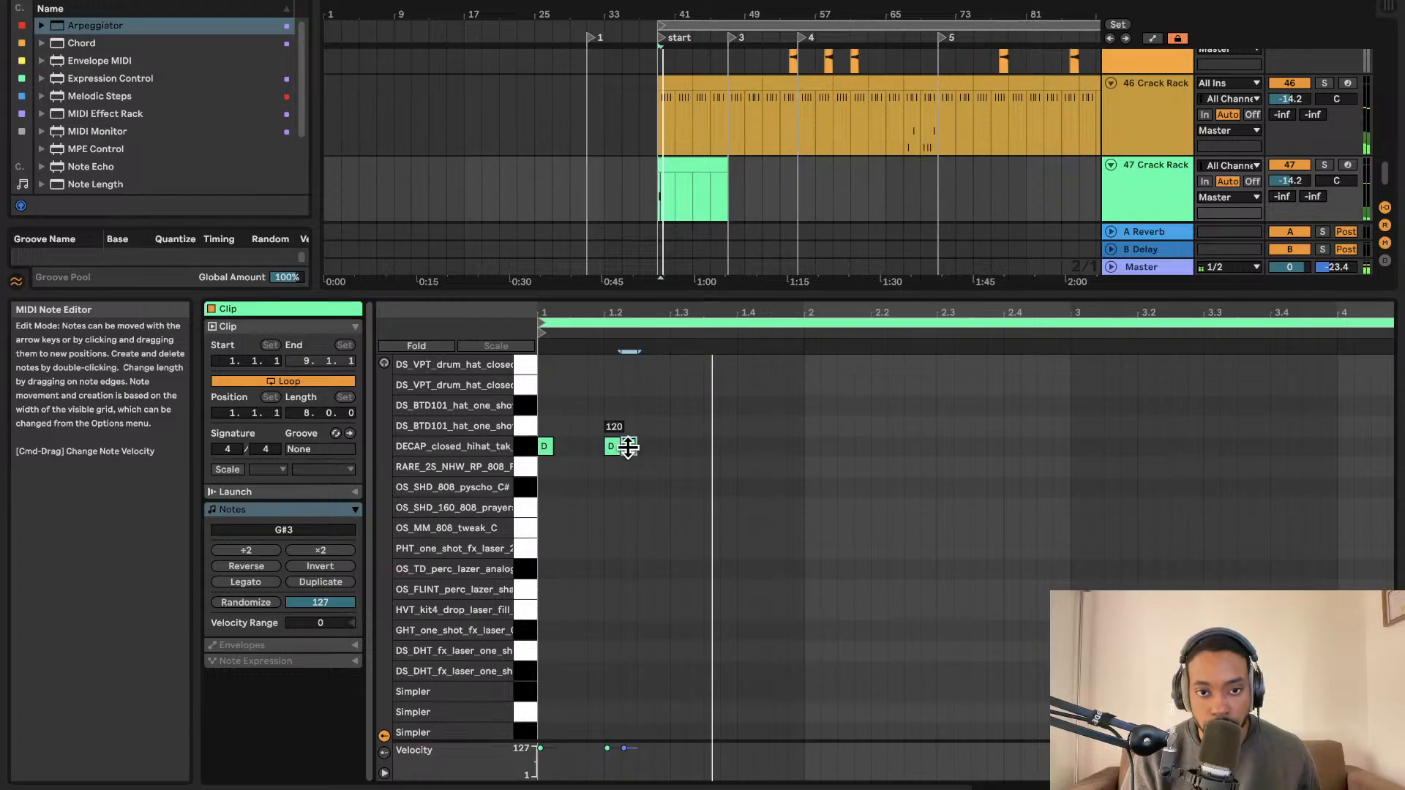
{"action": "double_click", "coordinate": [646, 446]}
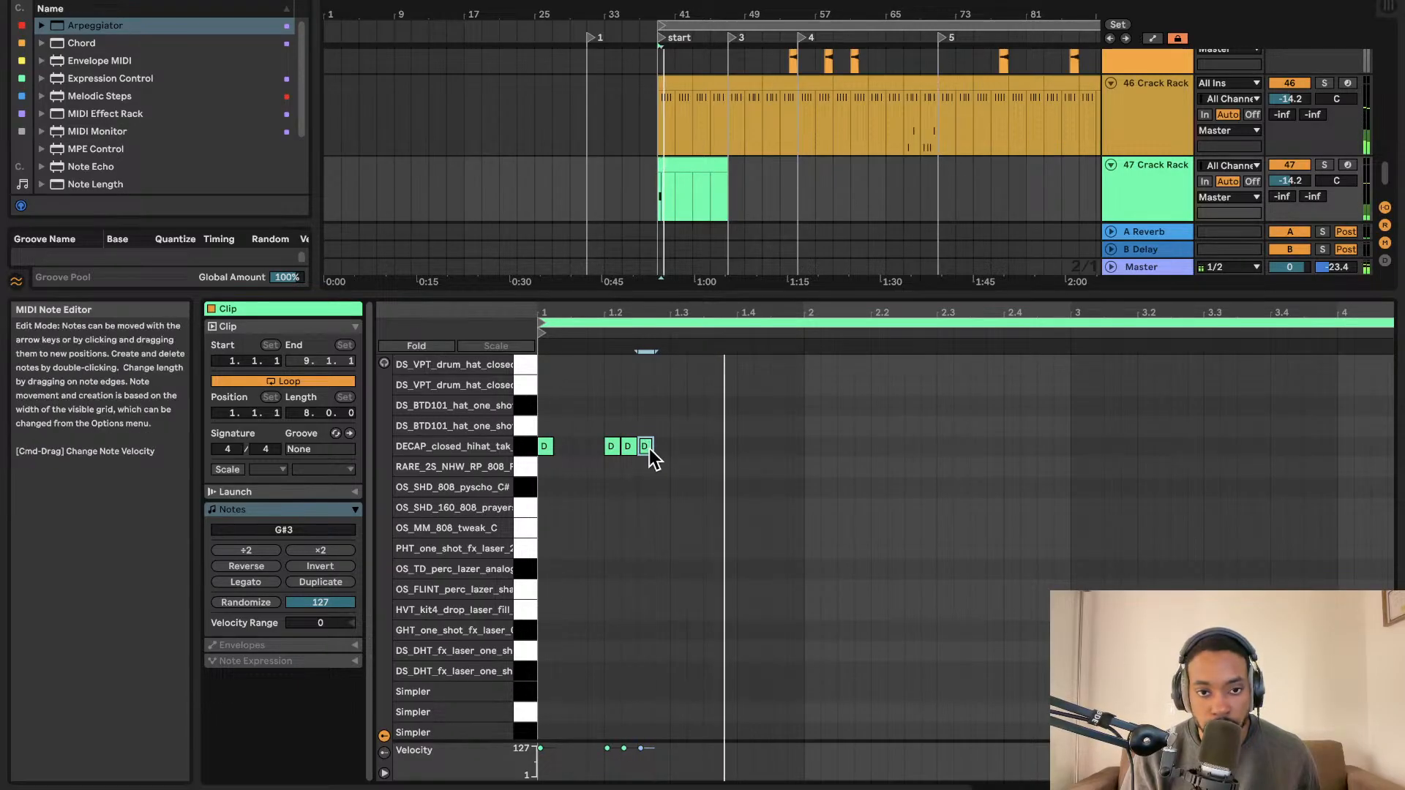
{"action": "left_click_drag", "start_coordinate": [649, 448], "coordinate": [678, 449]}
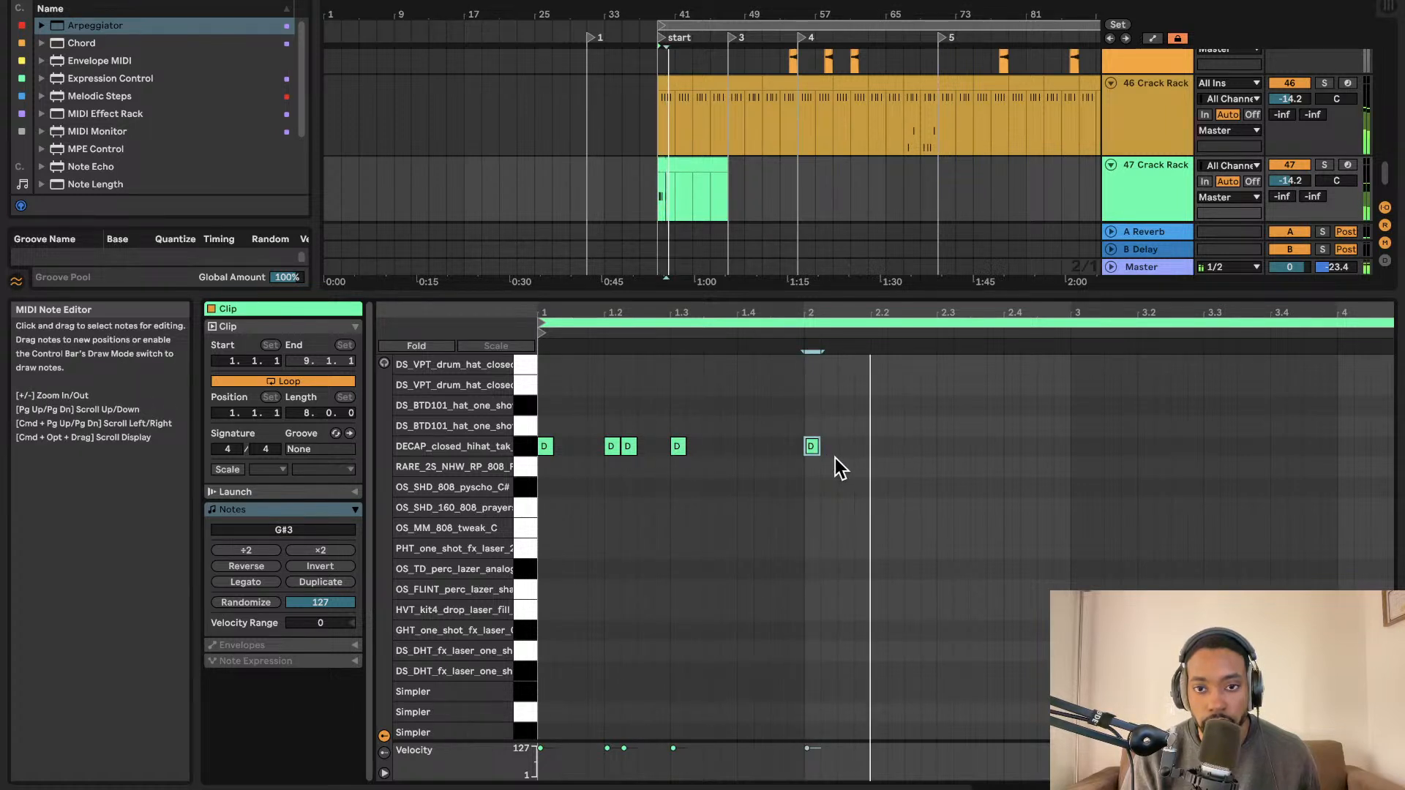
{"action": "double_click", "coordinate": [879, 446]}
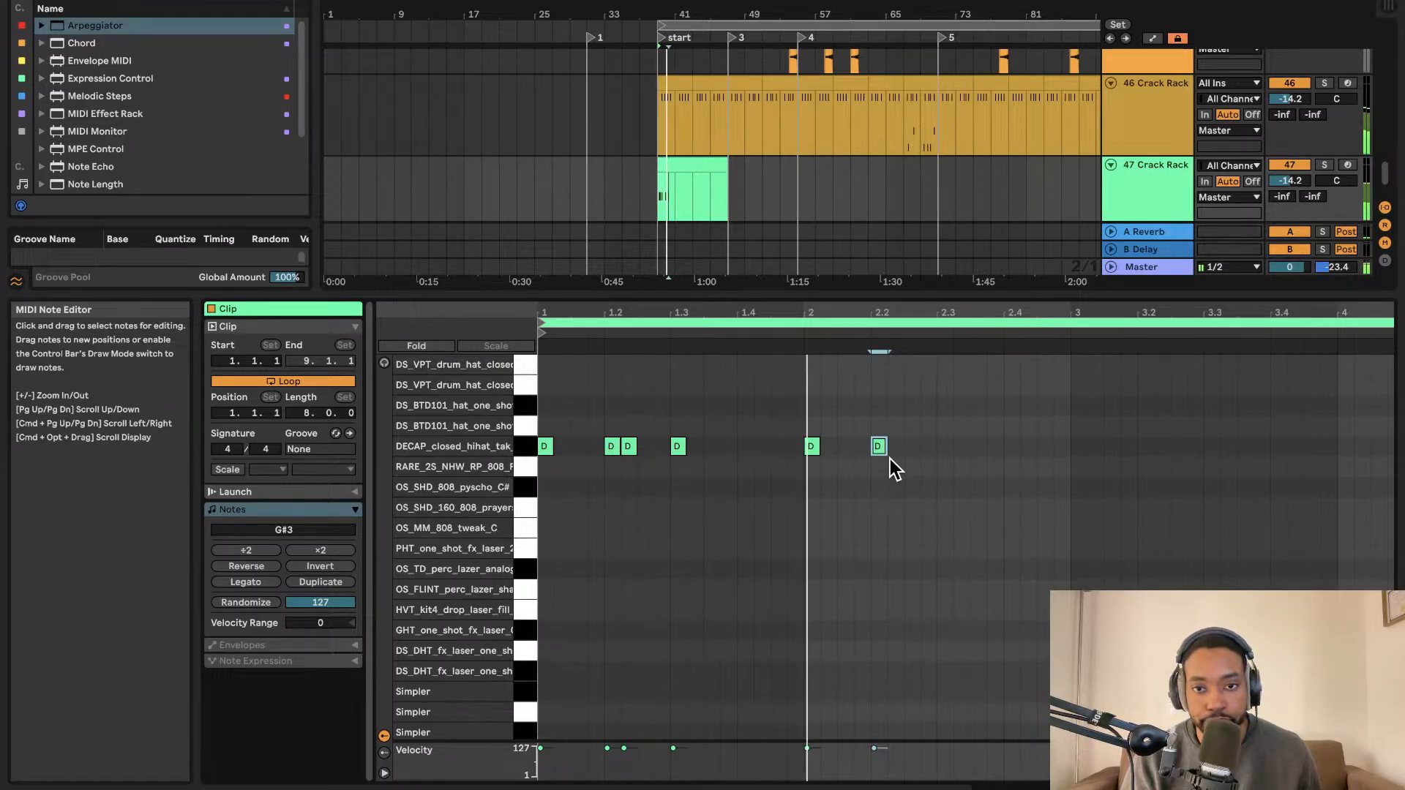
Try extra DECAP closed hihat notes around beats 2.3 and 2.4, play them and delete them.
{"action": "left_click", "coordinate": [1022, 447]}
{"action": "double_click", "coordinate": [993, 447]}
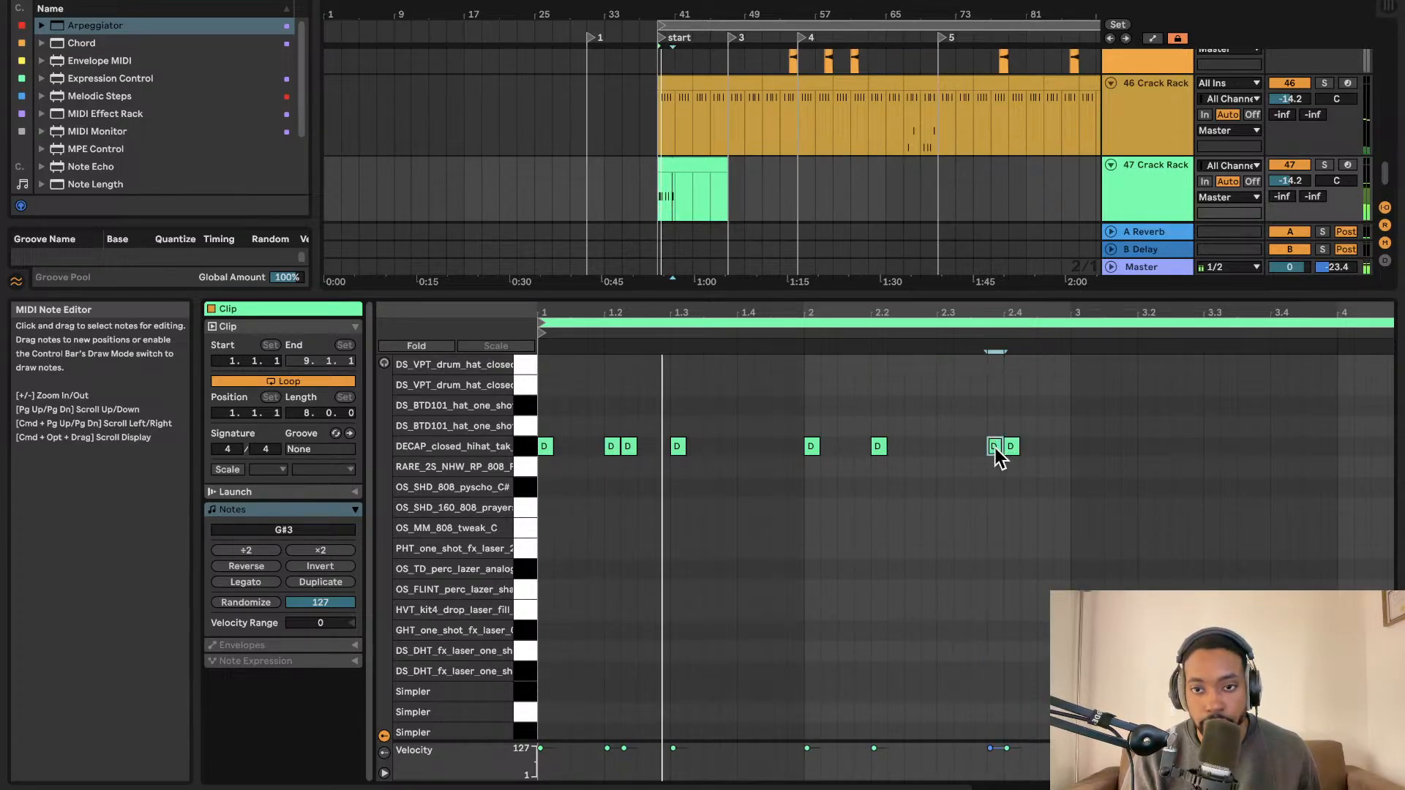
{"action": "double_click", "coordinate": [962, 446]}
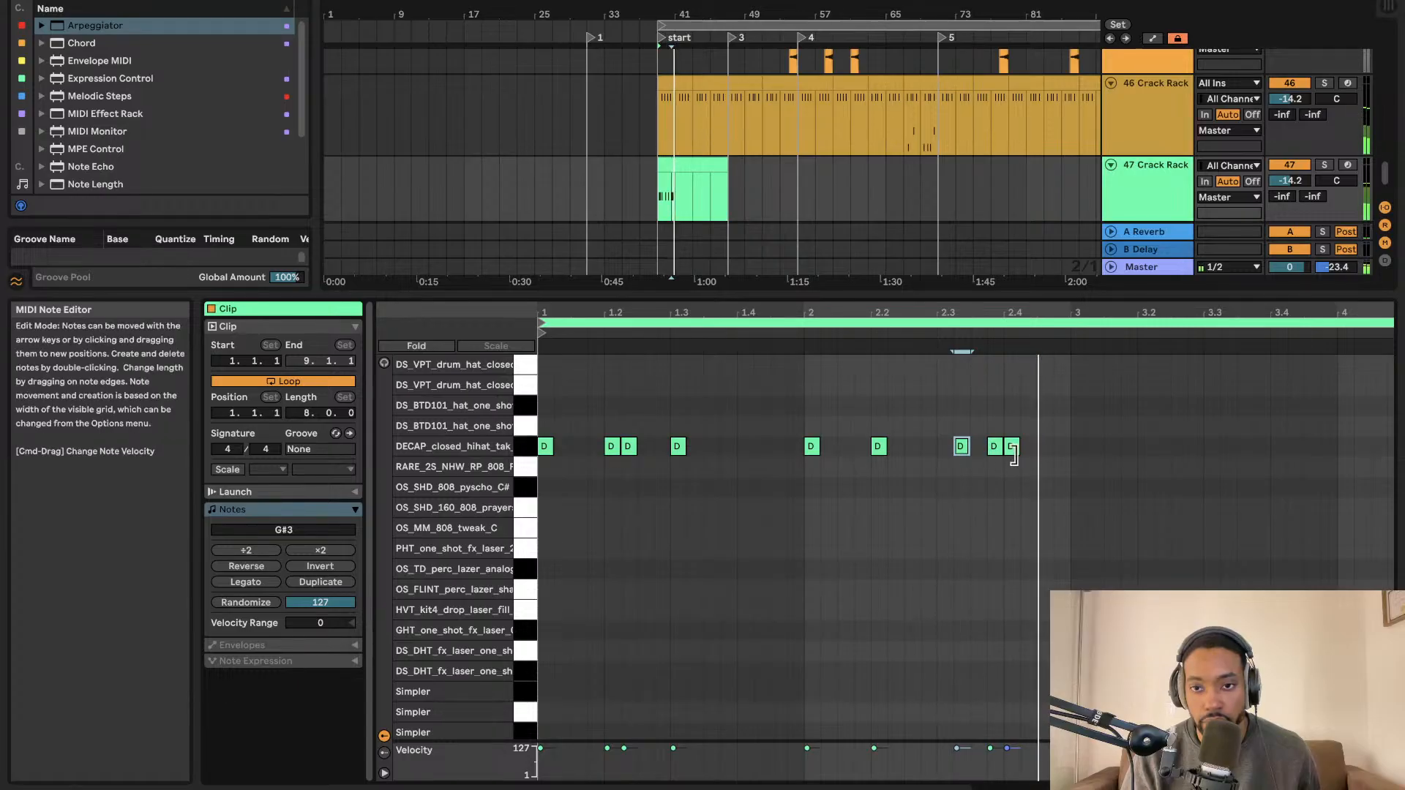
{"action": "key", "text": "space"}
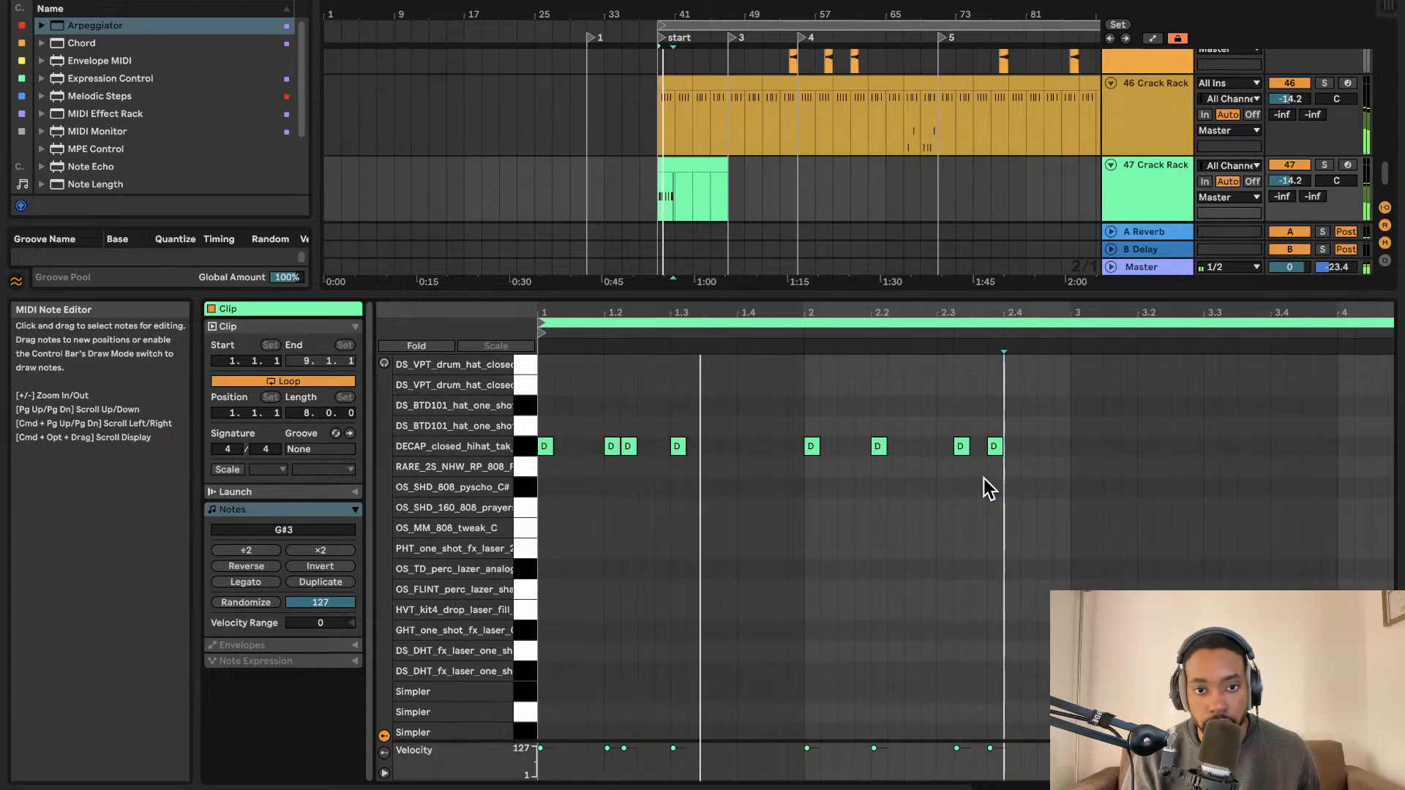
{"action": "scroll", "coordinate": [982, 483], "scroll_direction": "right", "scroll_amount": 3}
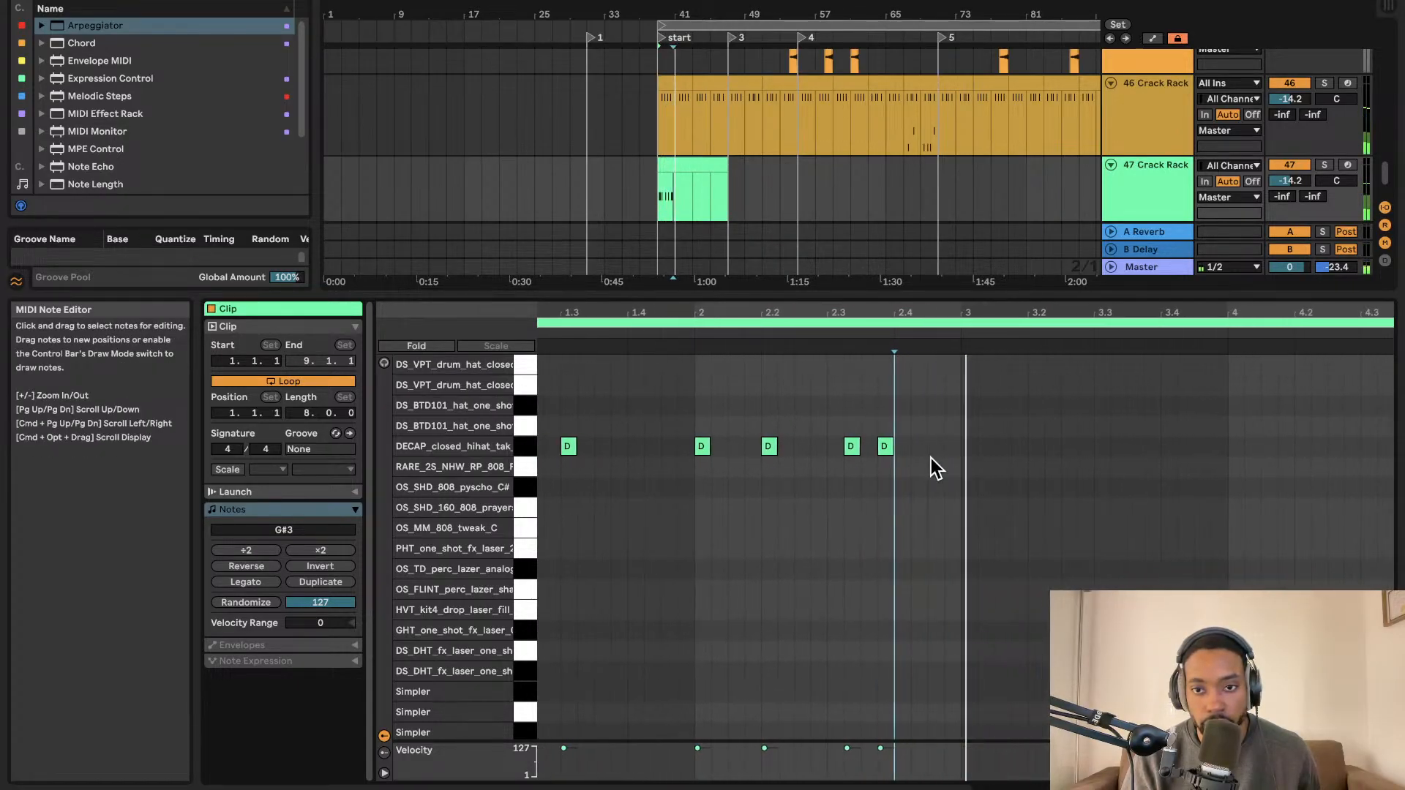
{"action": "left_click", "coordinate": [884, 448]}
{"action": "key", "text": "Delete"}
{"action": "key", "text": "space"}
Duplicate the two-bar DECAP closed hihat pattern so the copy starts at bar 3.
{"action": "scroll", "coordinate": [878, 439], "scroll_direction": "left", "scroll_amount": 3}
{"action": "scroll", "coordinate": [885, 439], "scroll_direction": "down", "scroll_amount": 3}
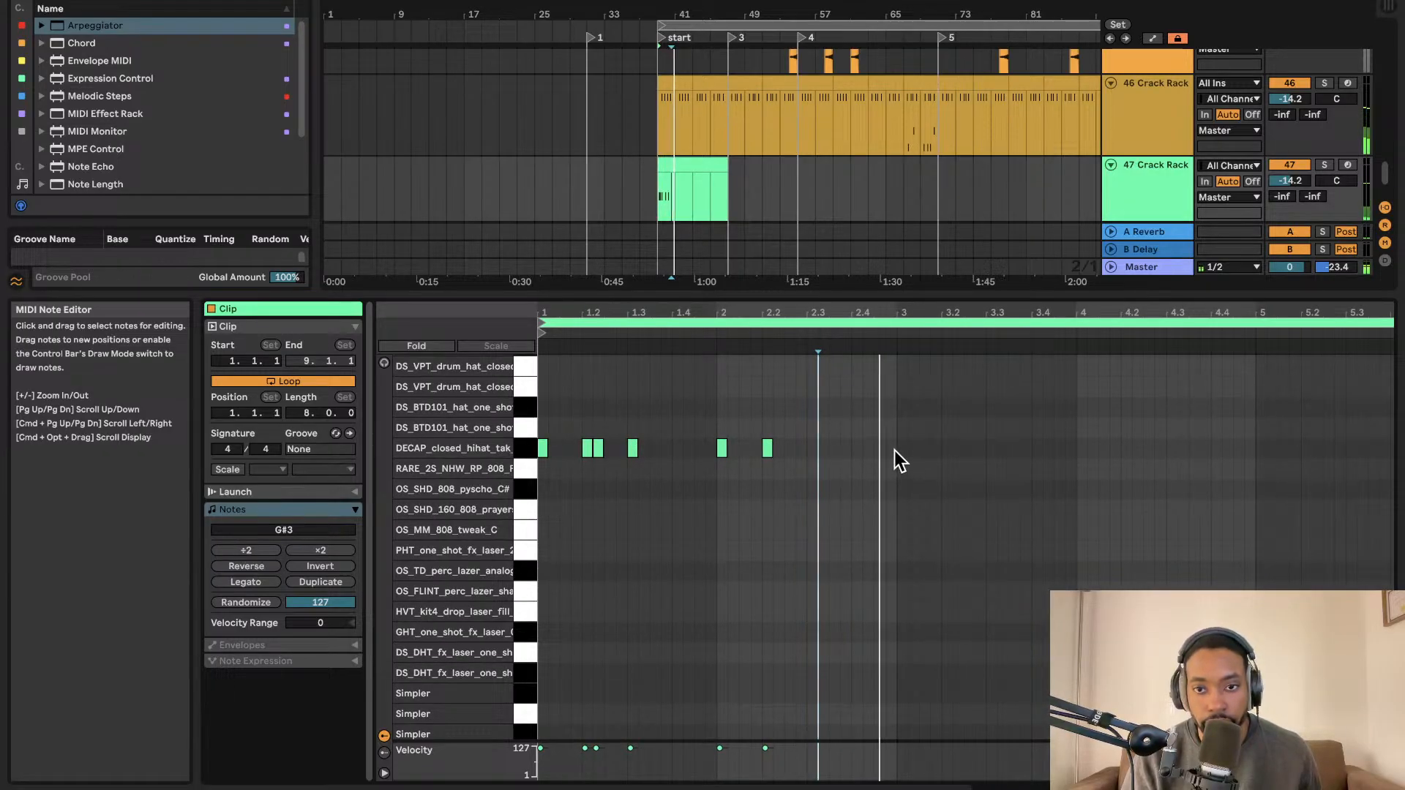
{"action": "left_click_drag", "start_coordinate": [895, 451], "coordinate": [539, 446]}
{"action": "key", "text": "super+d"}
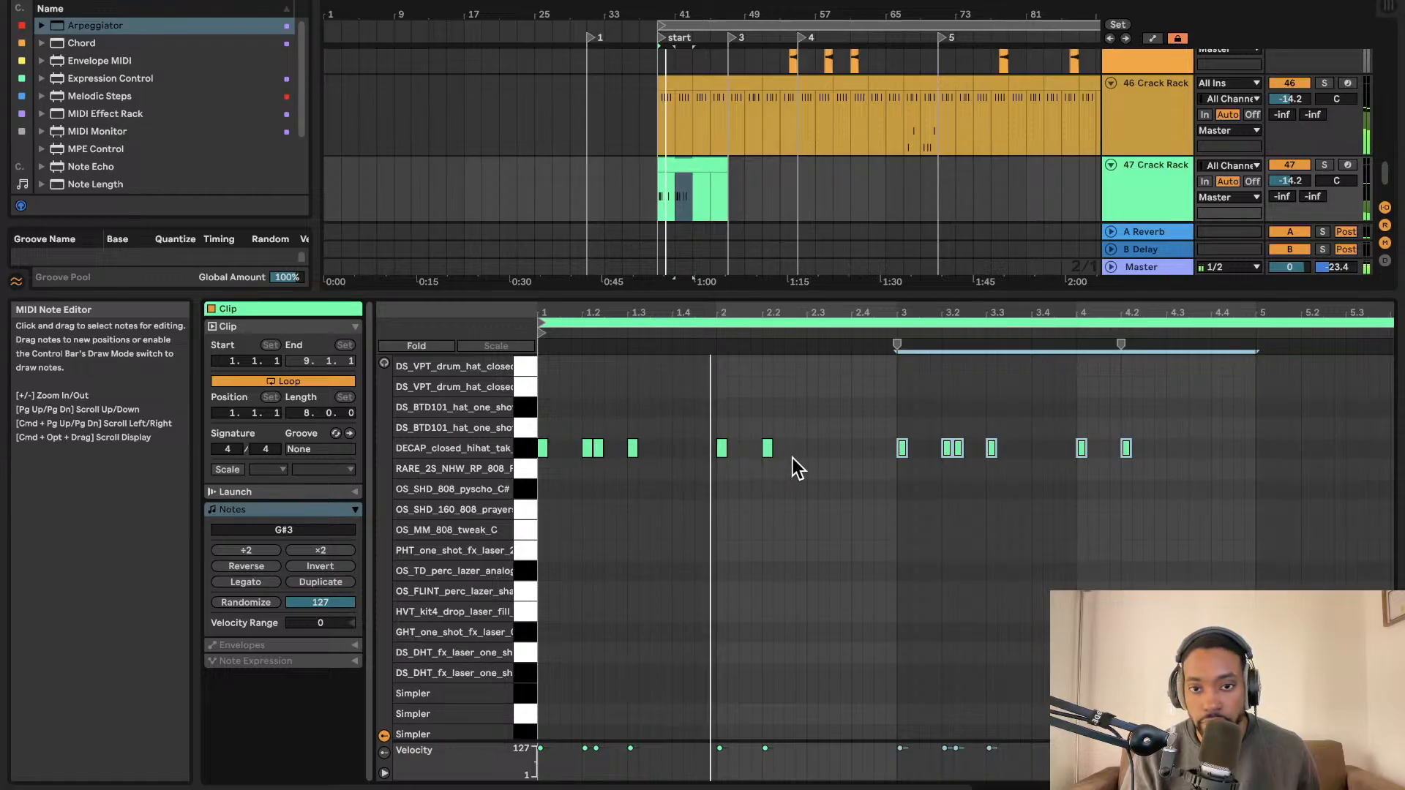
Try another DECAP closed hihat note just after beat 2.3, listen to it and remove it.
{"action": "double_click", "coordinate": [822, 447]}
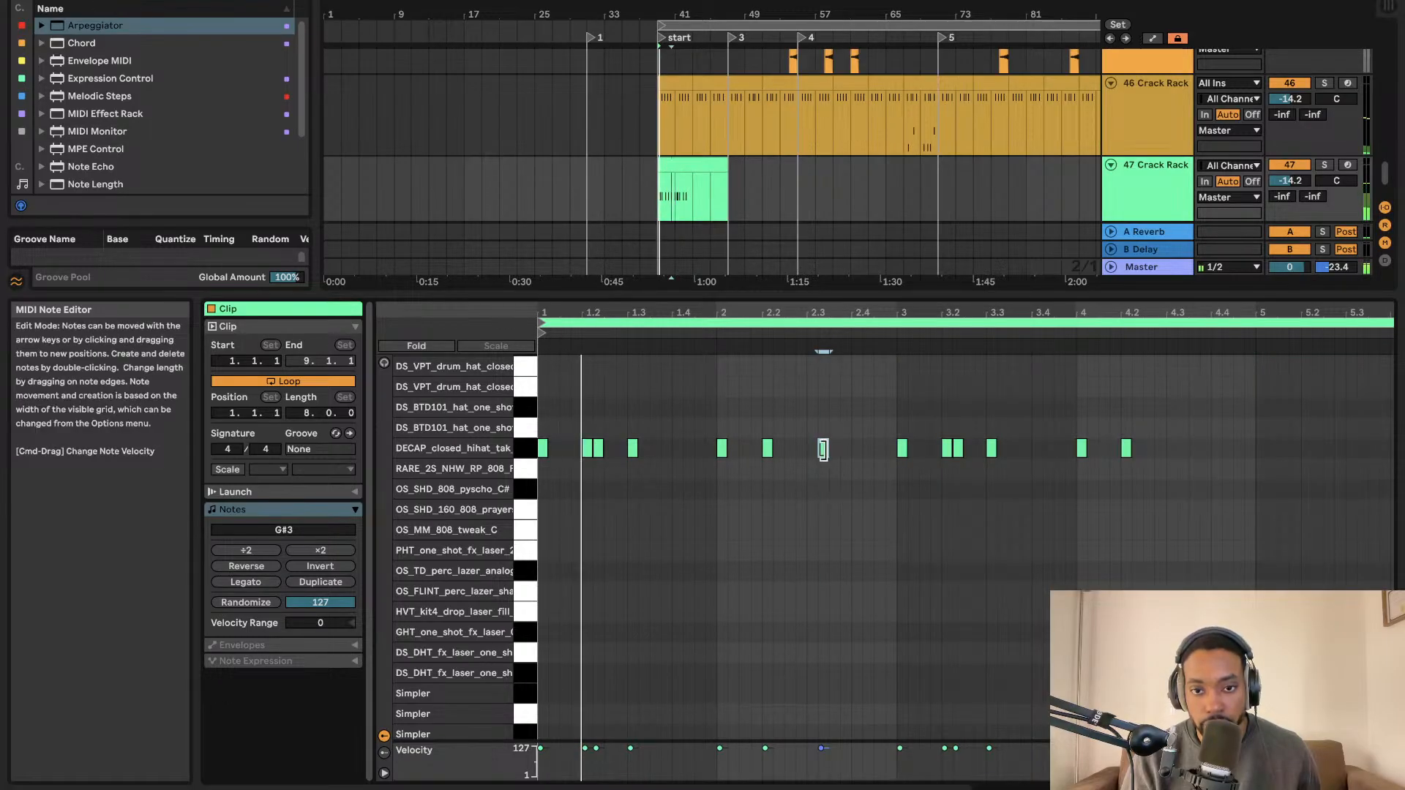
{"action": "right_click", "coordinate": [822, 448]}
{"action": "right_click", "coordinate": [817, 428]}
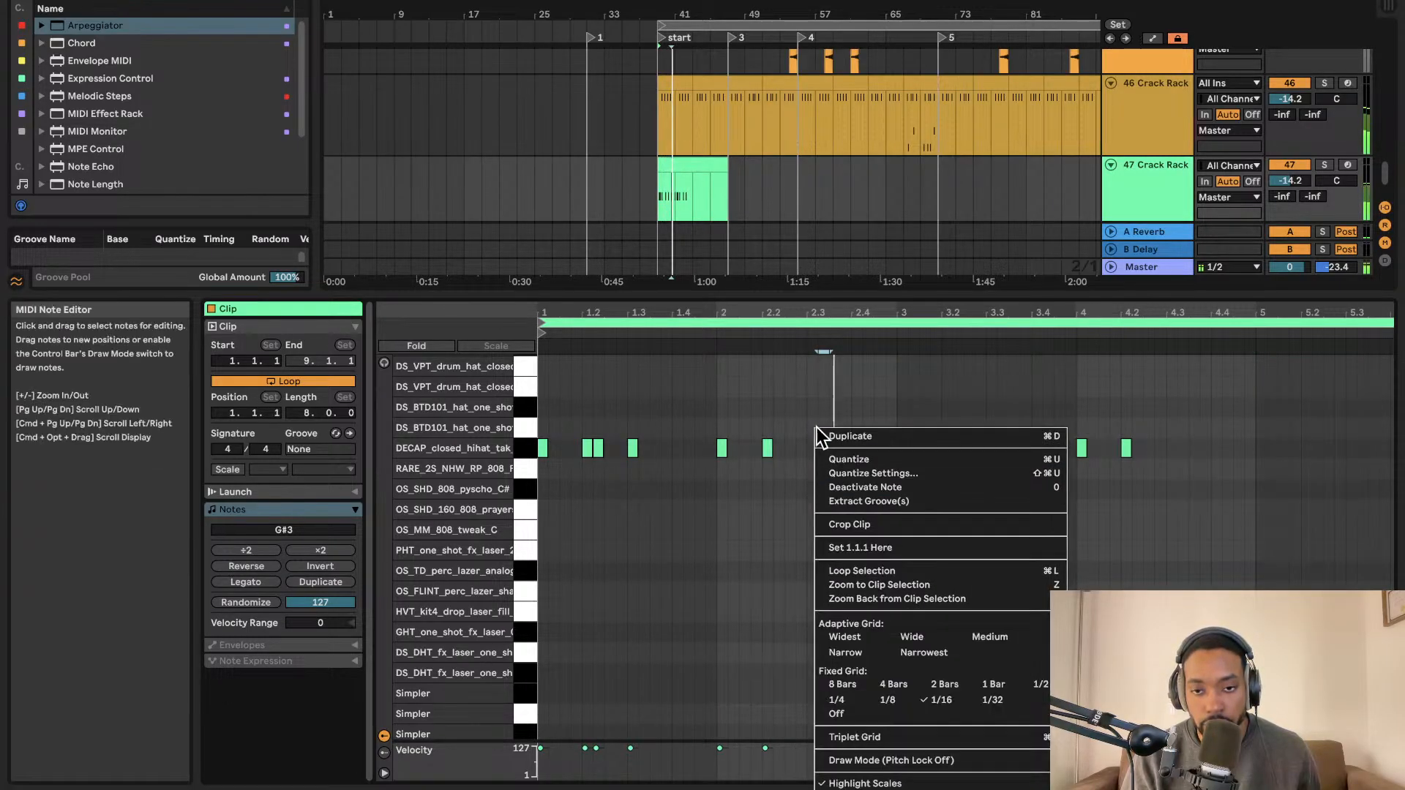
{"action": "right_click", "coordinate": [834, 398]}
{"action": "left_click", "coordinate": [867, 449]}
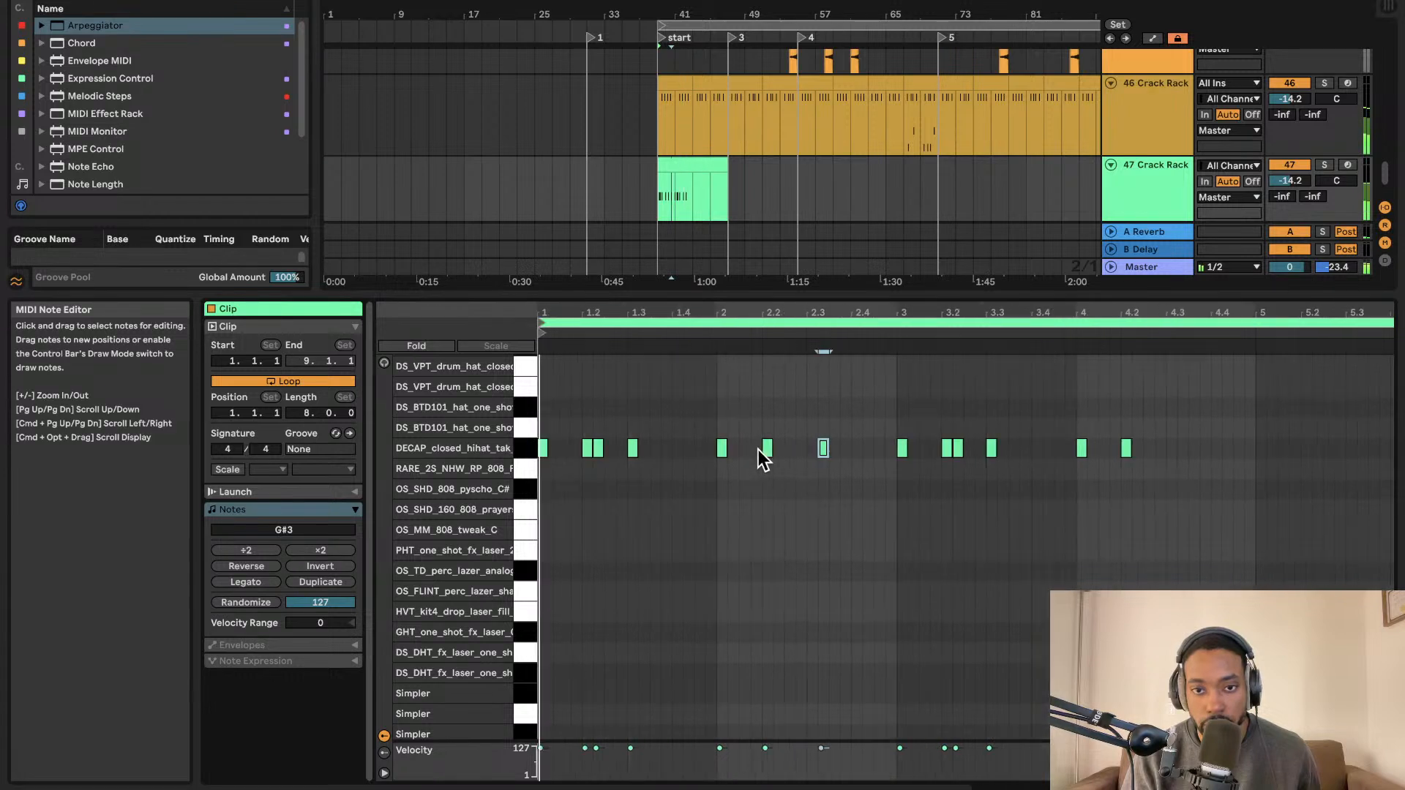
{"action": "key", "text": "space"}
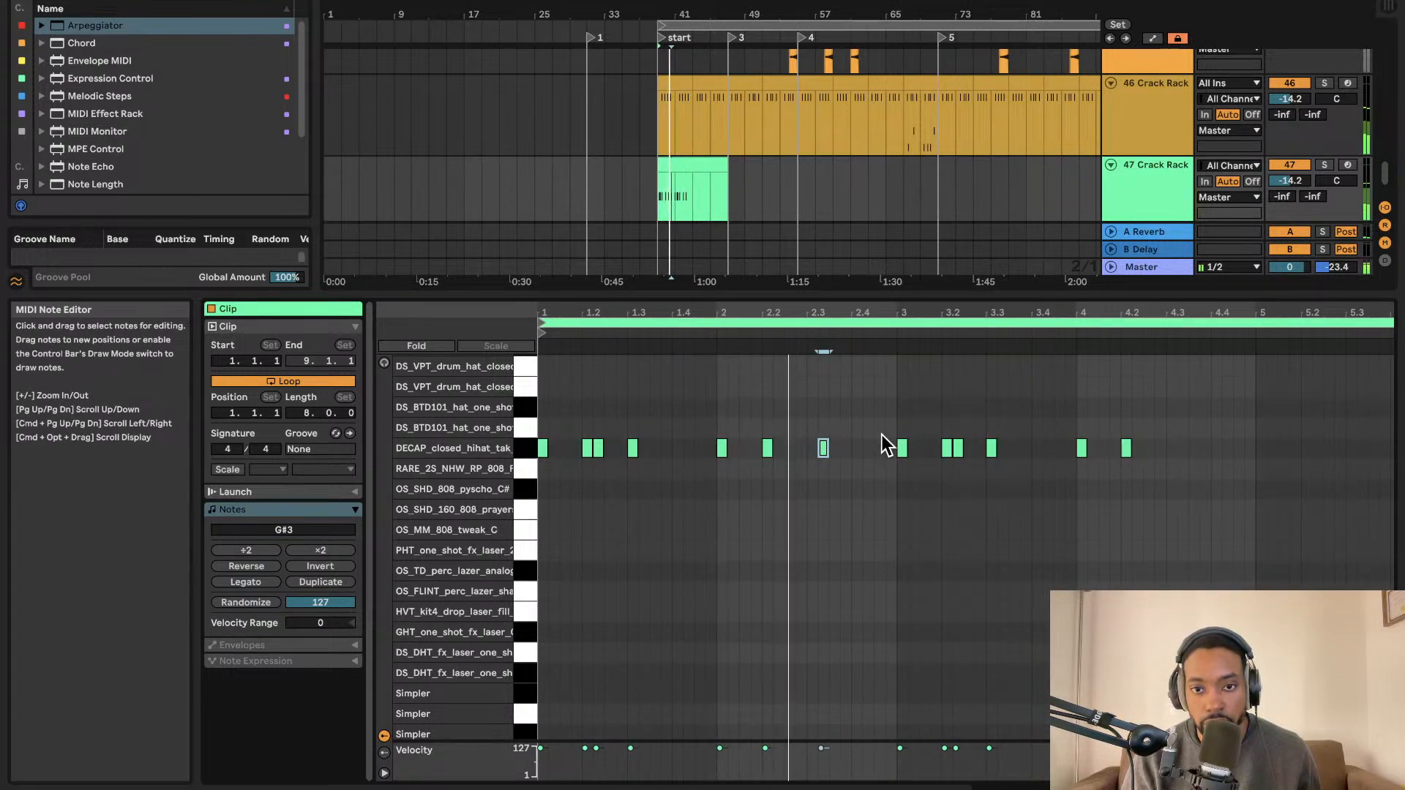
{"action": "double_click", "coordinate": [823, 450]}
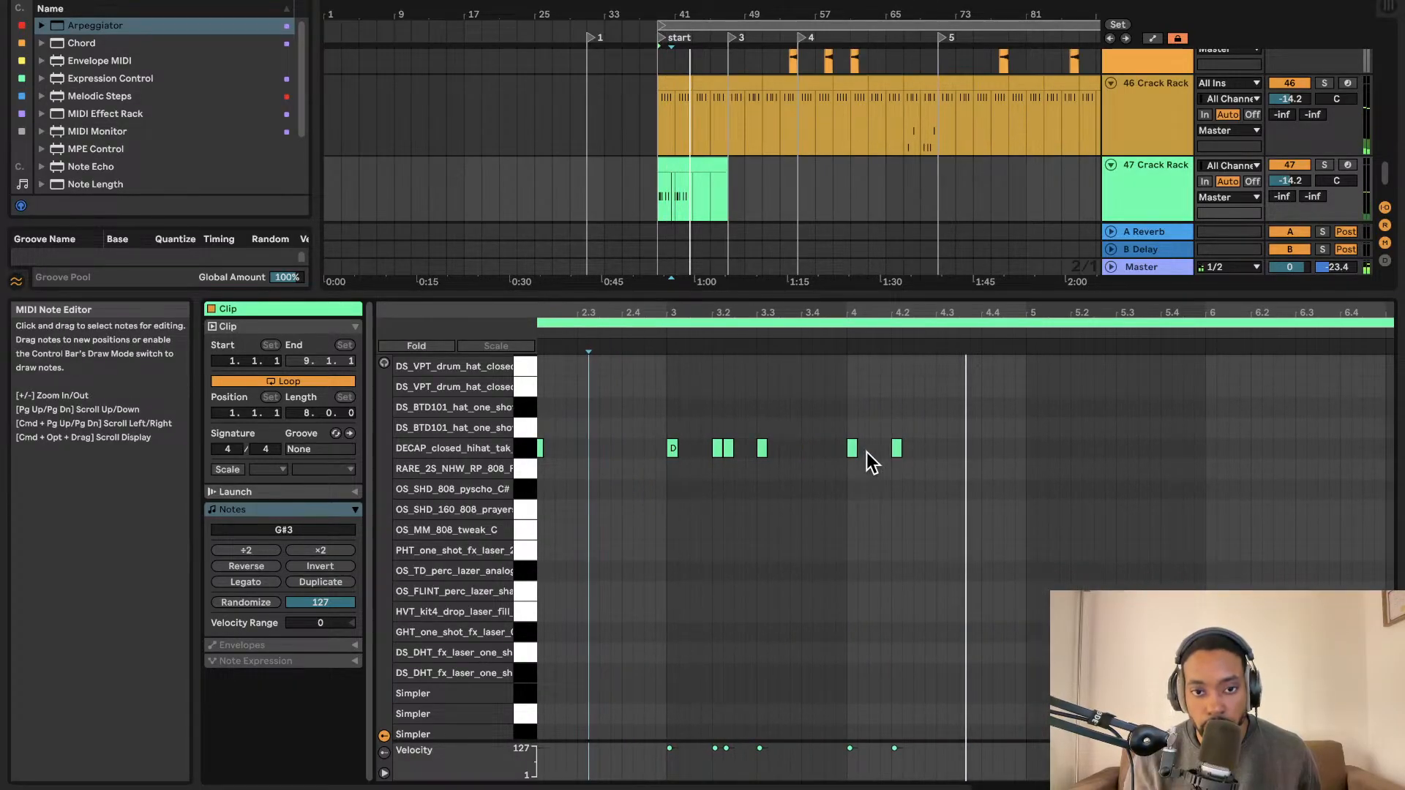
Move the duplicated DECAP closed hihat pattern one bar later so it starts at bar 4, and play it.
{"action": "left_click", "coordinate": [674, 433]}
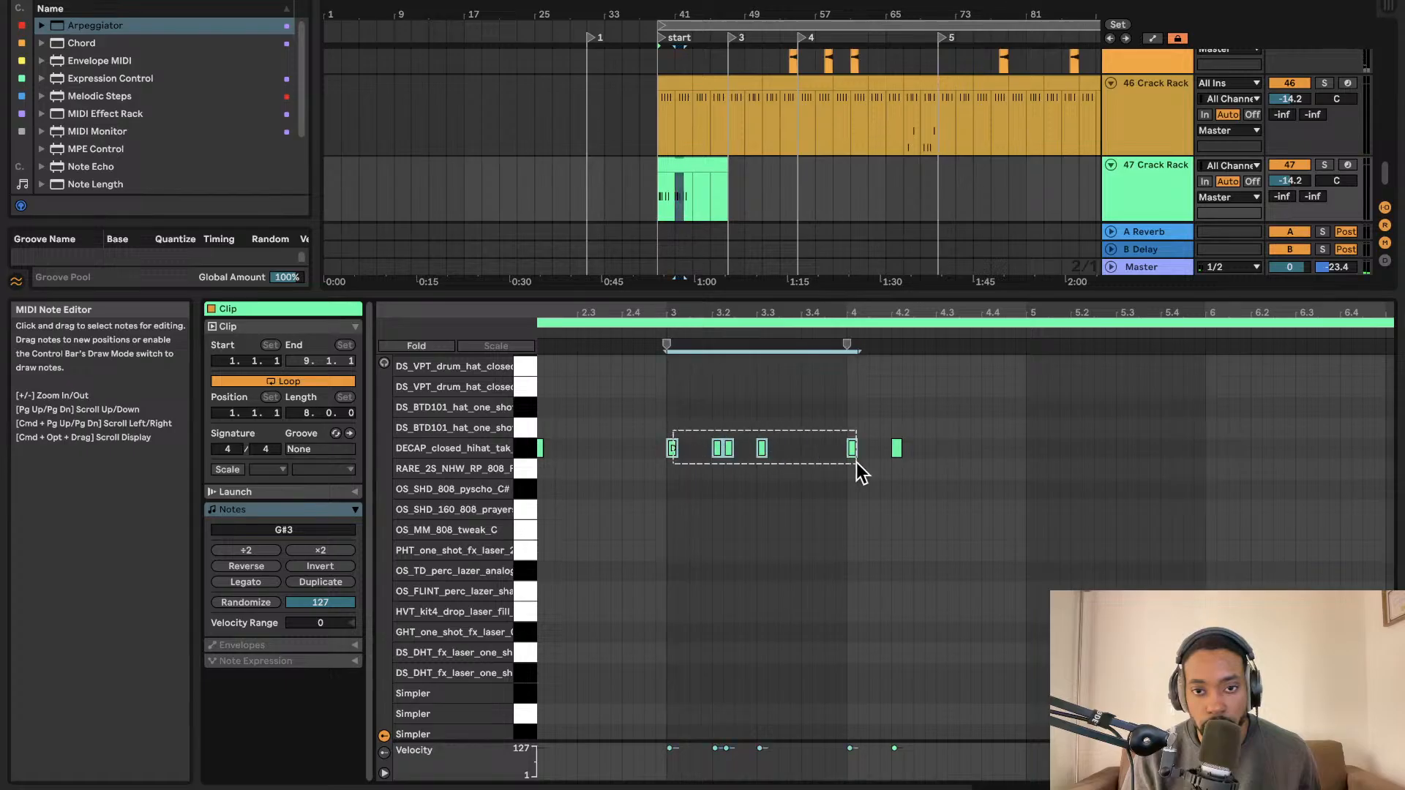
{"action": "key", "text": "Right"}
{"action": "key", "text": "Right"}
{"action": "key", "text": "Right"}
{"action": "key", "text": "Right"}
{"action": "key", "text": "Right"}
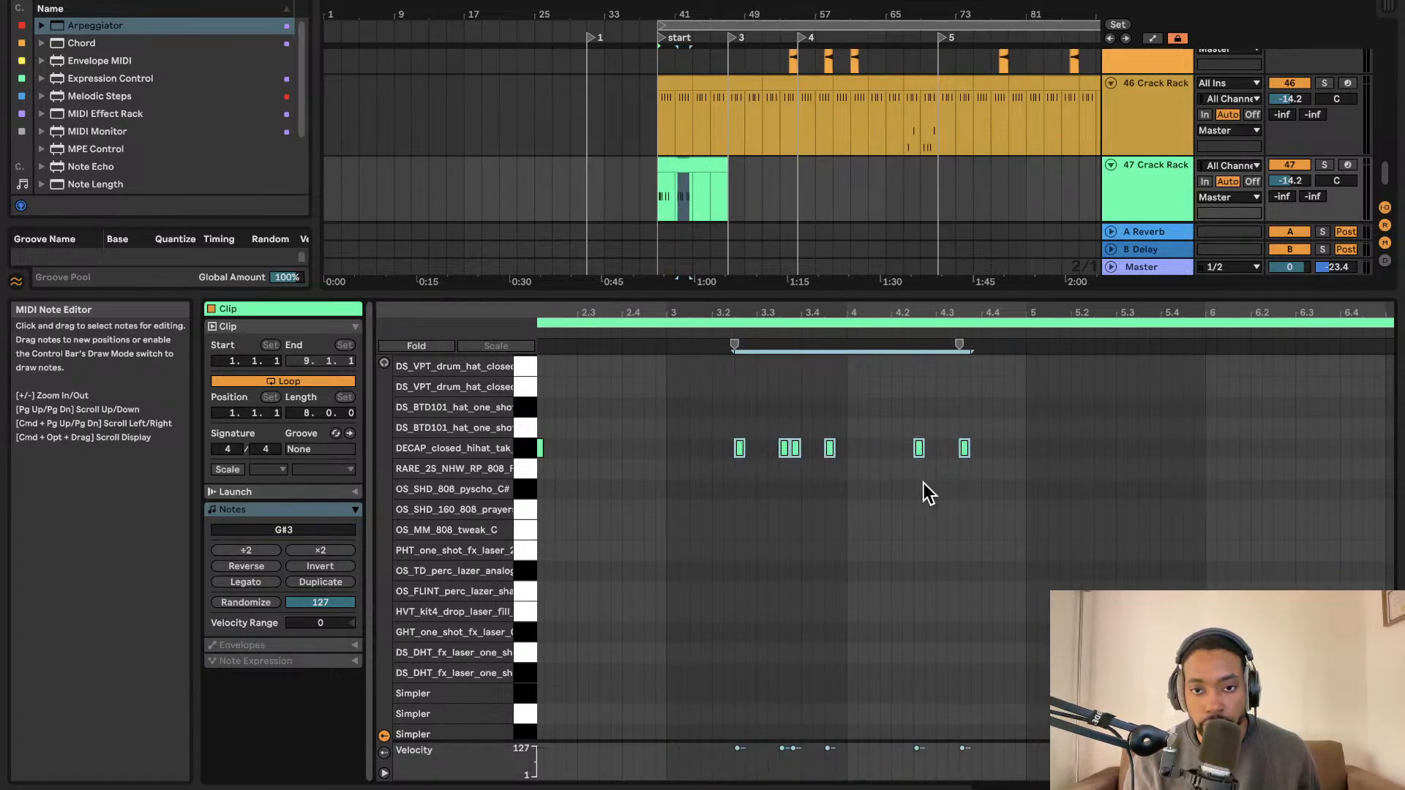
{"action": "key", "text": "Right"}
{"action": "key", "text": "Right"}
{"action": "key", "text": "Right"}
{"action": "key", "text": "space"}
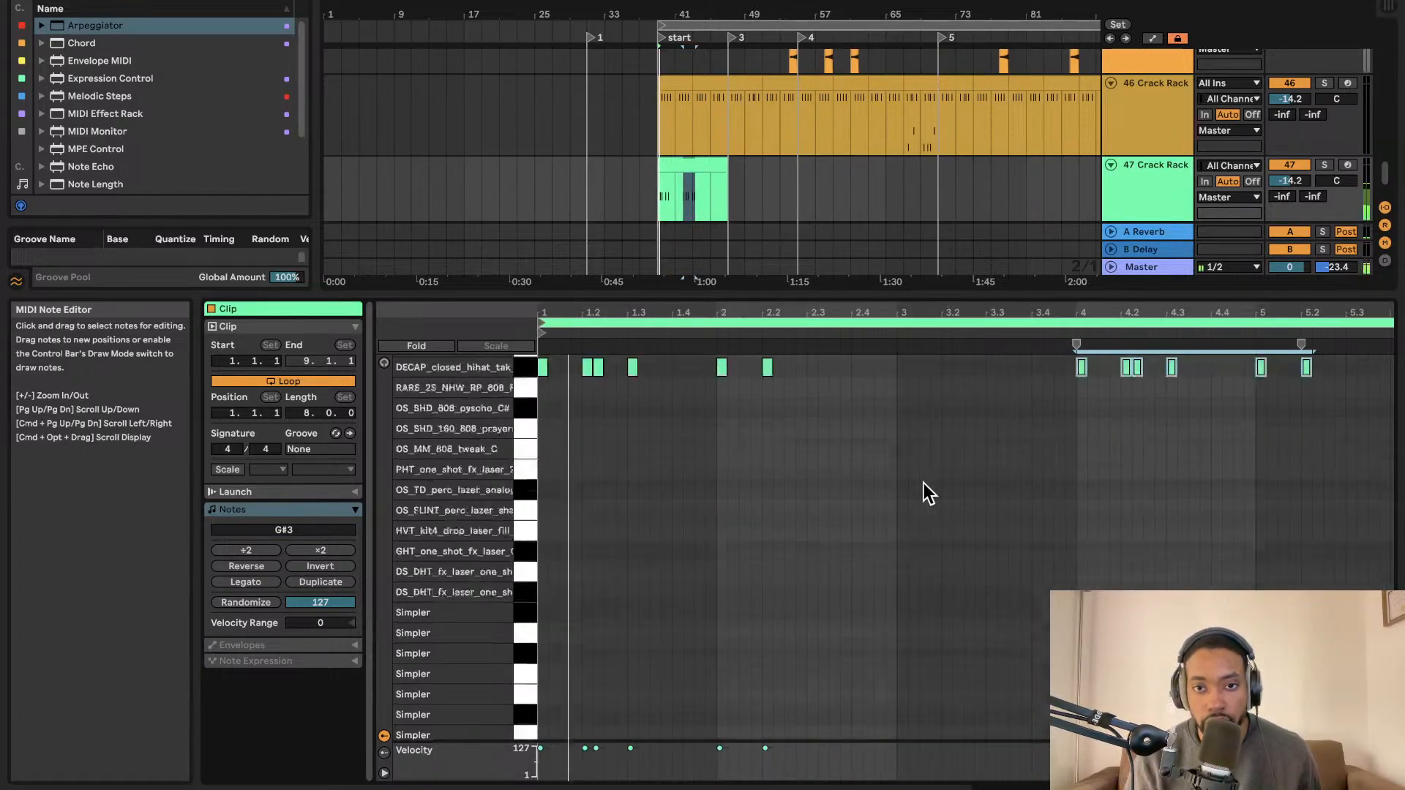
Fill bar 3 with eight evenly spaced eighth-note DECAP closed hihat hits while playing the pattern.
{"action": "scroll", "coordinate": [915, 453], "scroll_direction": "up", "scroll_amount": 10}
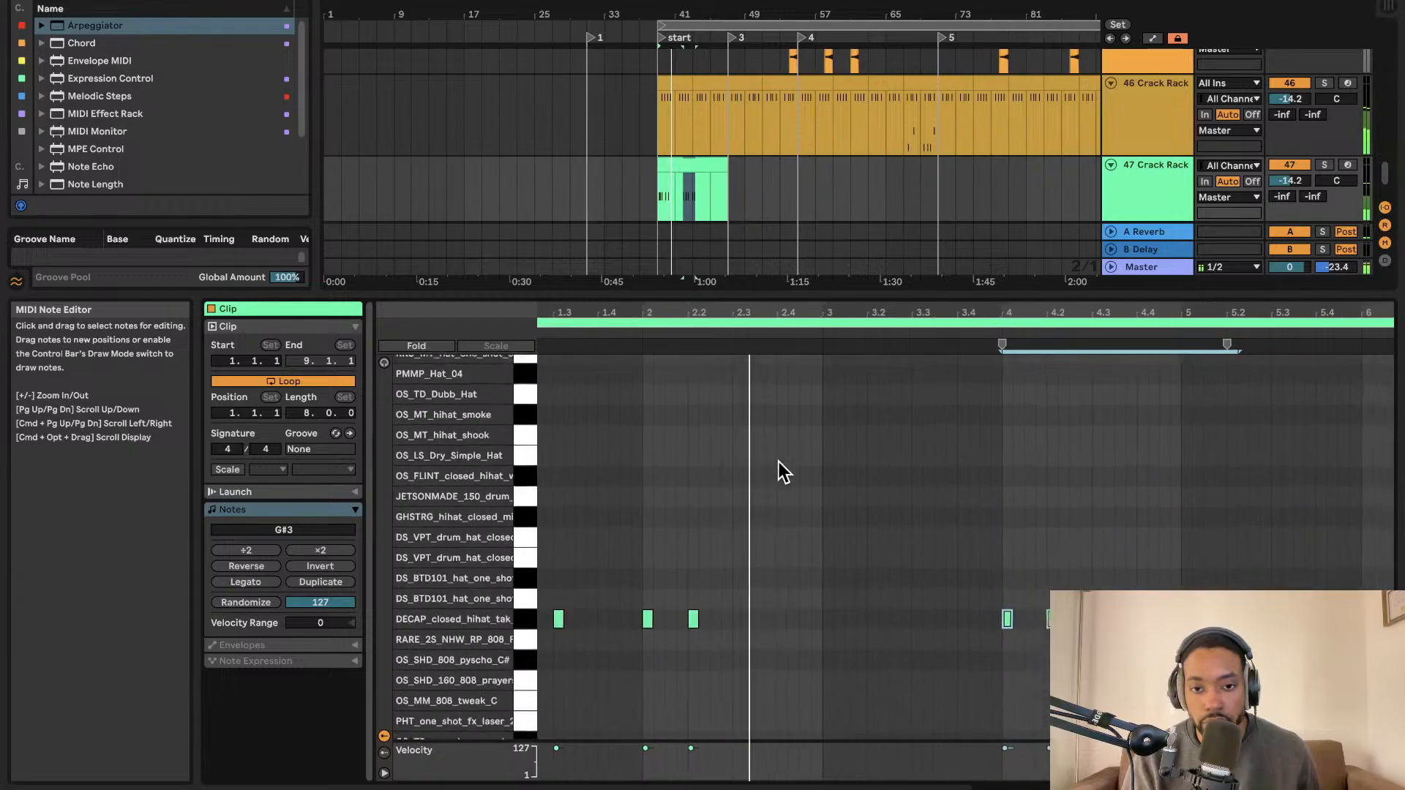
{"action": "left_click", "coordinate": [822, 599]}
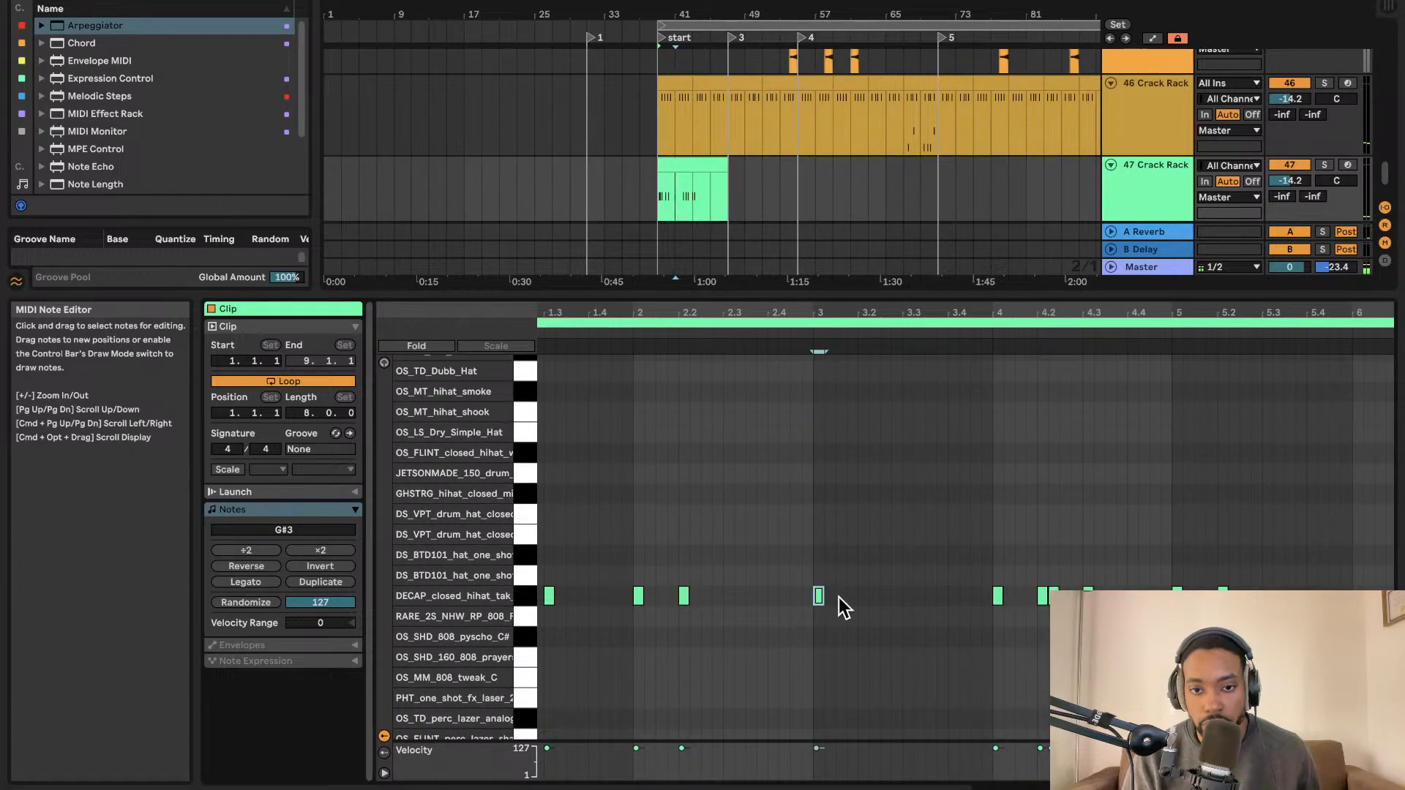
{"action": "double_click", "coordinate": [883, 598]}
{"action": "key", "text": "space"}
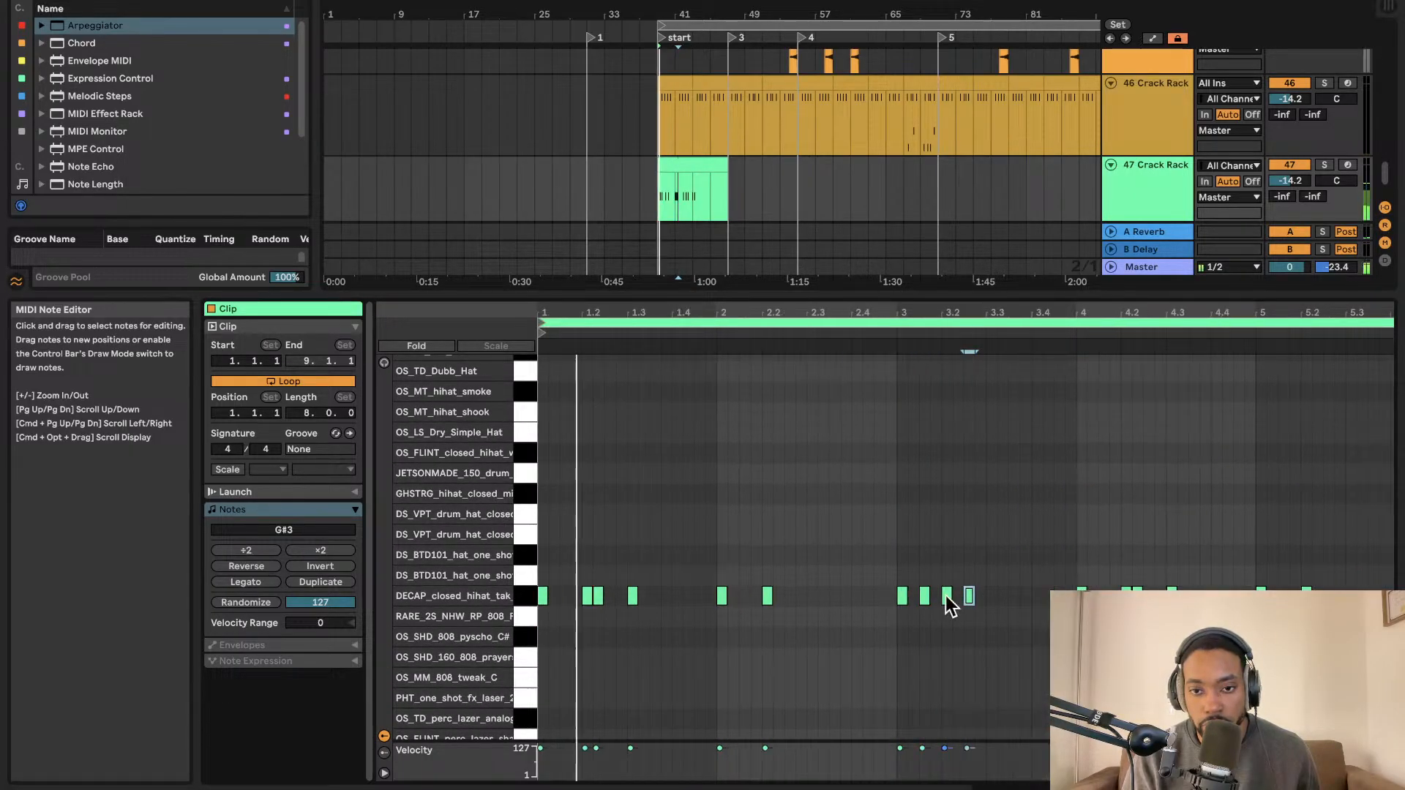
{"action": "left_click", "coordinate": [1029, 597]}
{"action": "double_click", "coordinate": [992, 596]}
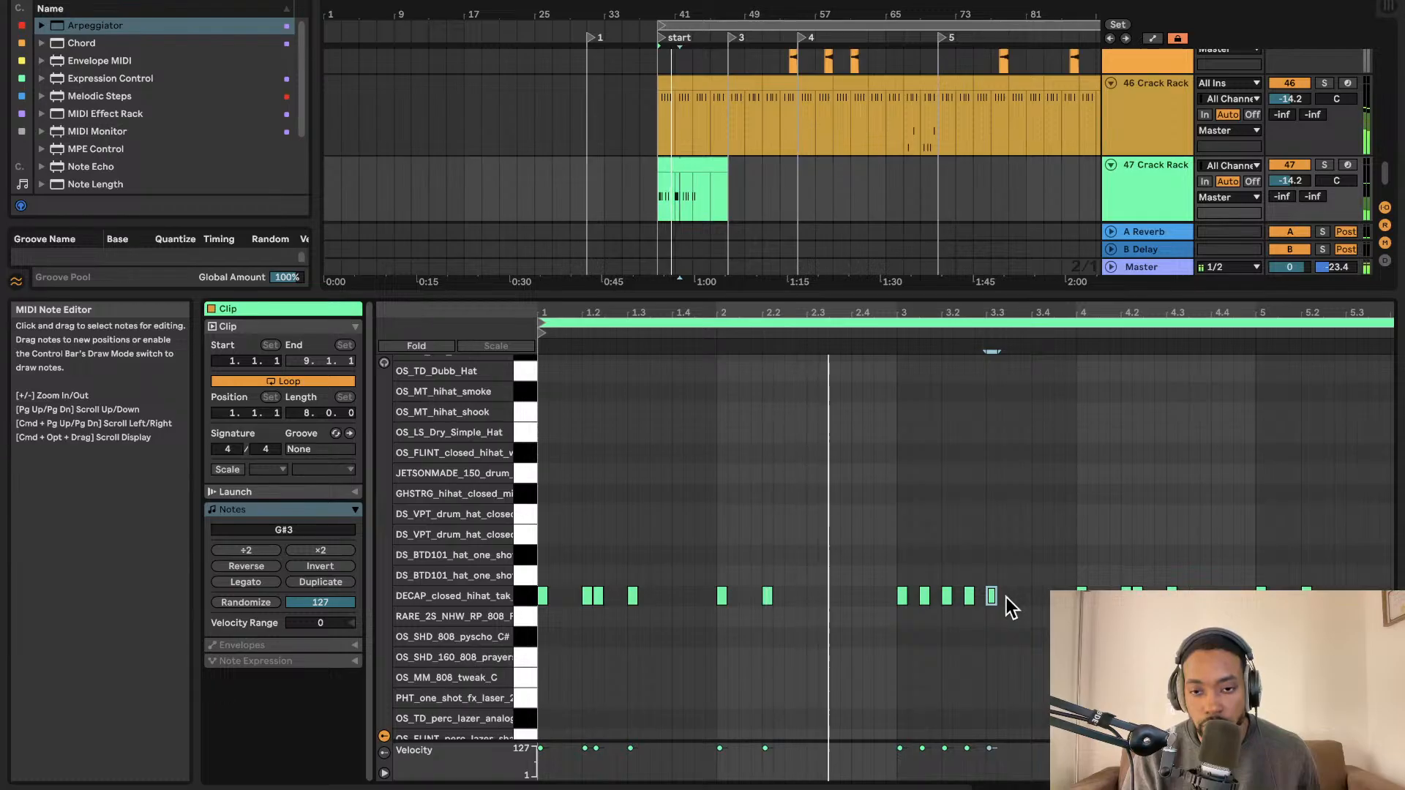
{"action": "double_click", "coordinate": [1037, 596]}
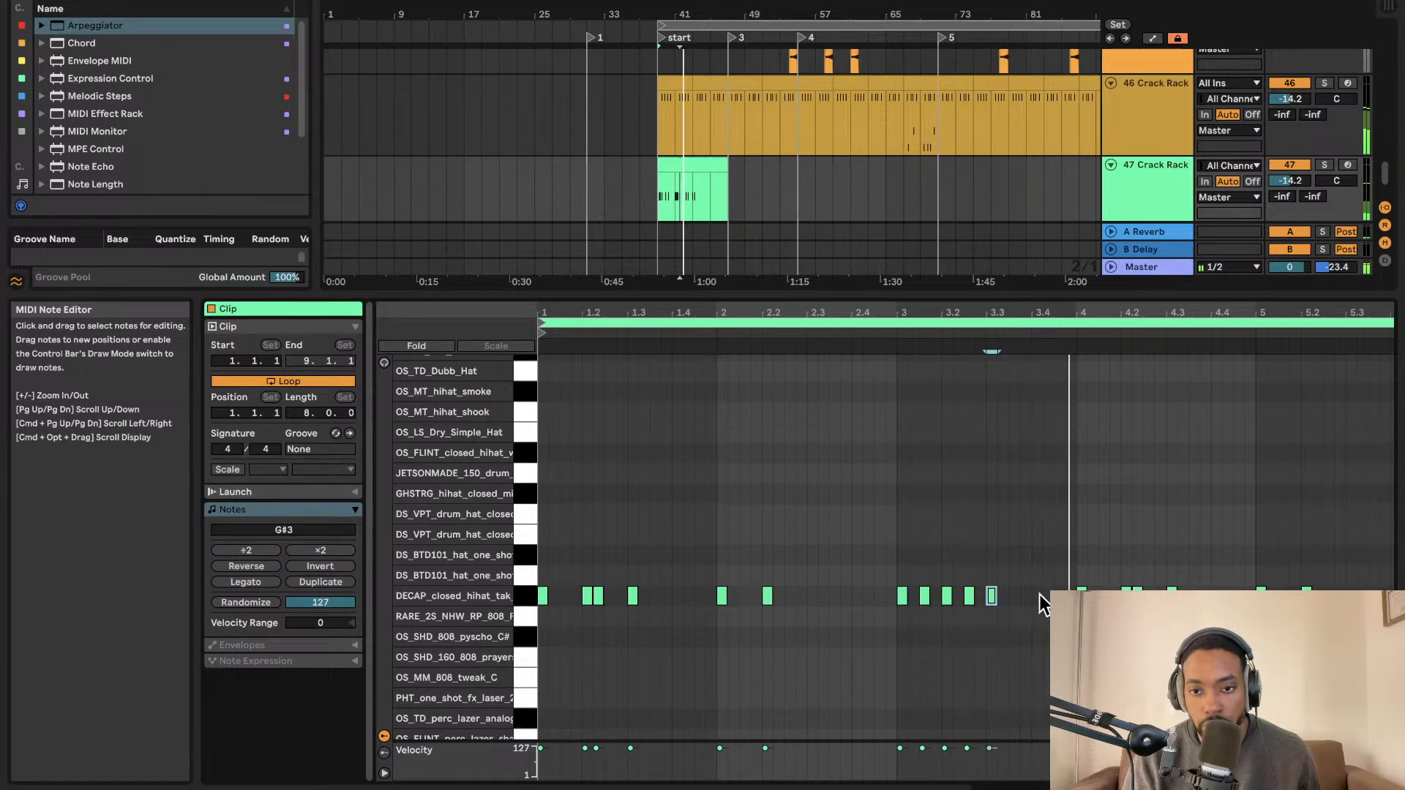
{"action": "double_click", "coordinate": [1015, 597]}
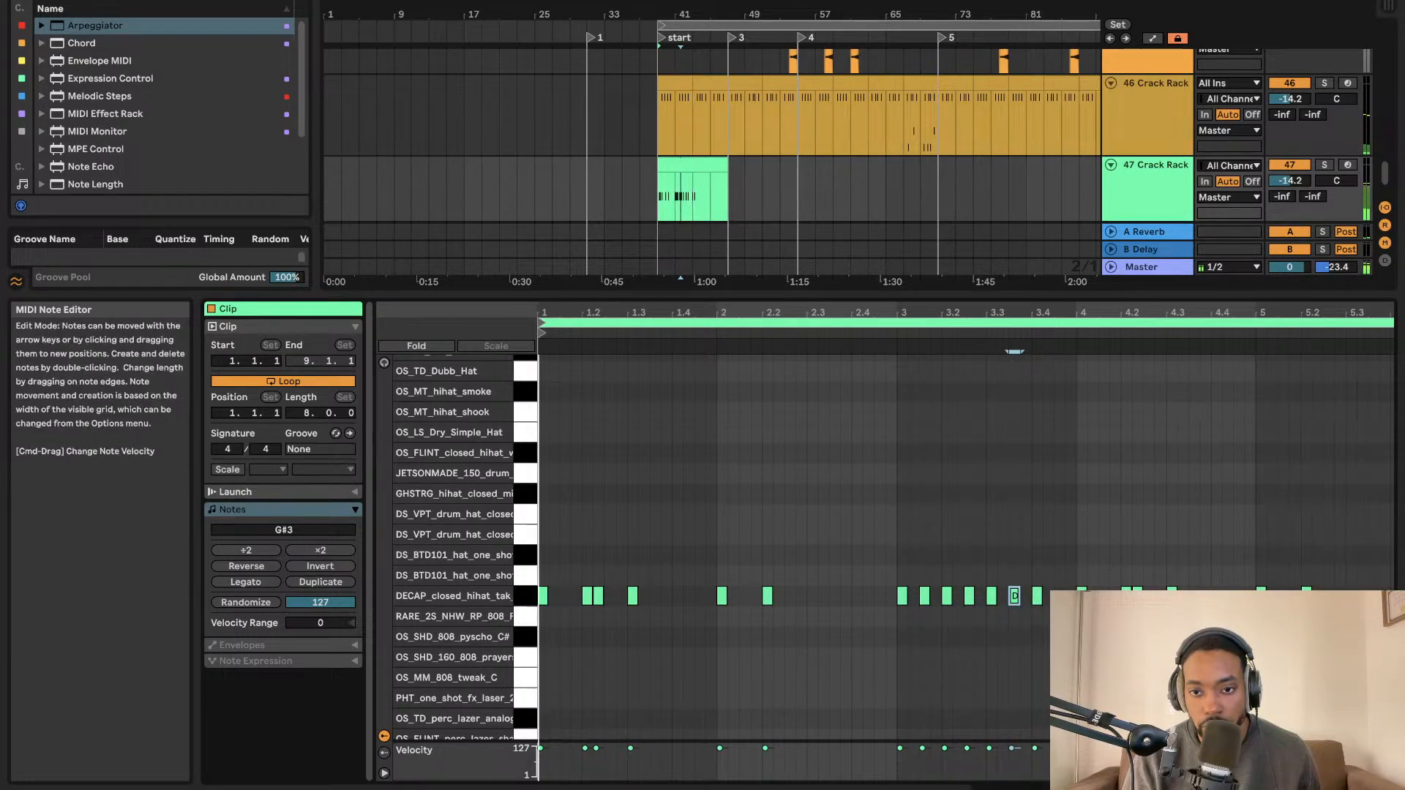
{"action": "double_click", "coordinate": [1058, 596]}
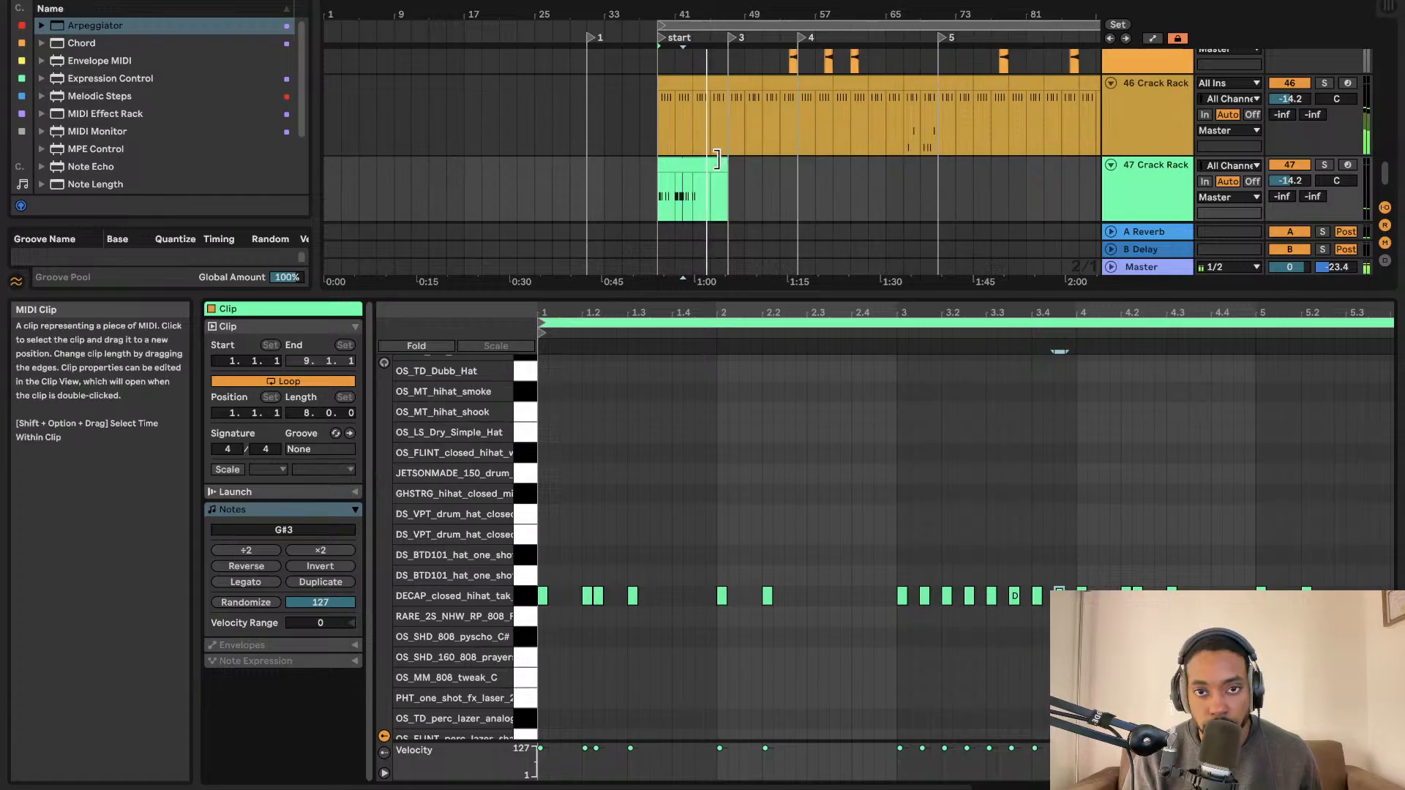
Delete the DECAP closed hihat notes at beats 5 and 5.2, keeping only the four-bar pattern.
{"action": "left_click_drag", "start_coordinate": [726, 164], "coordinate": [699, 164]}
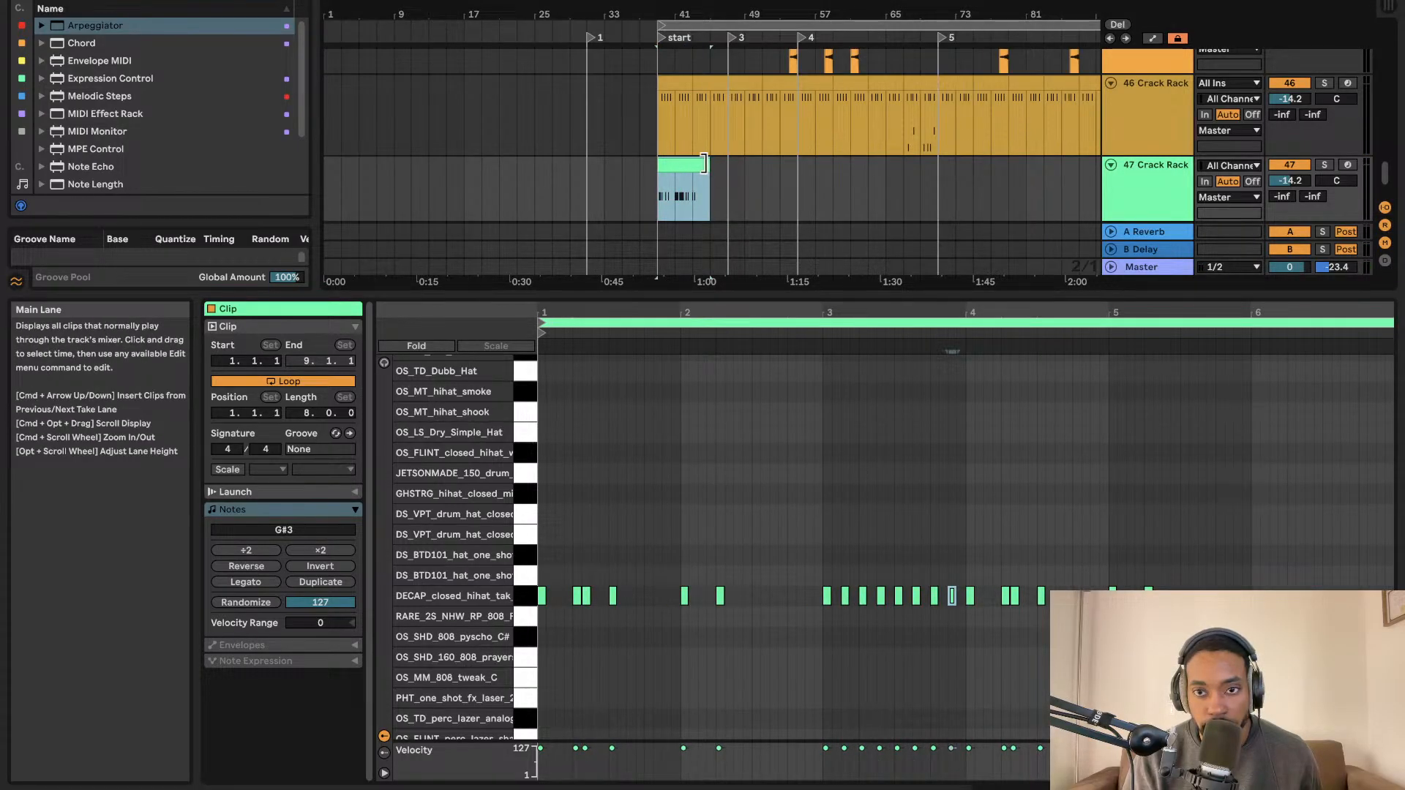
{"action": "left_click_drag", "start_coordinate": [704, 164], "coordinate": [737, 165]}
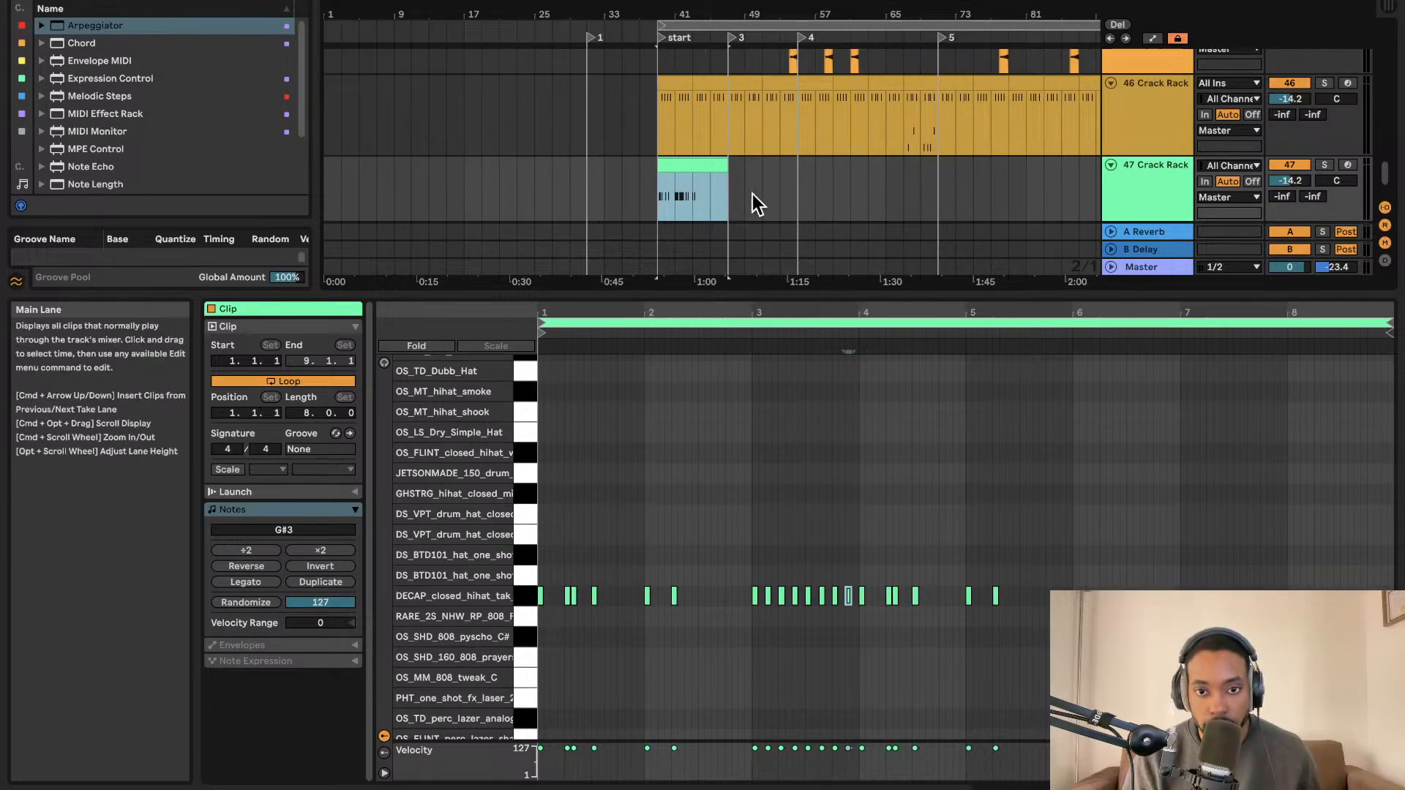
{"action": "scroll", "coordinate": [907, 486], "scroll_direction": "up", "scroll_amount": 5}
{"action": "scroll", "coordinate": [906, 485], "scroll_direction": "down", "scroll_amount": 1}
{"action": "key", "text": "space"}
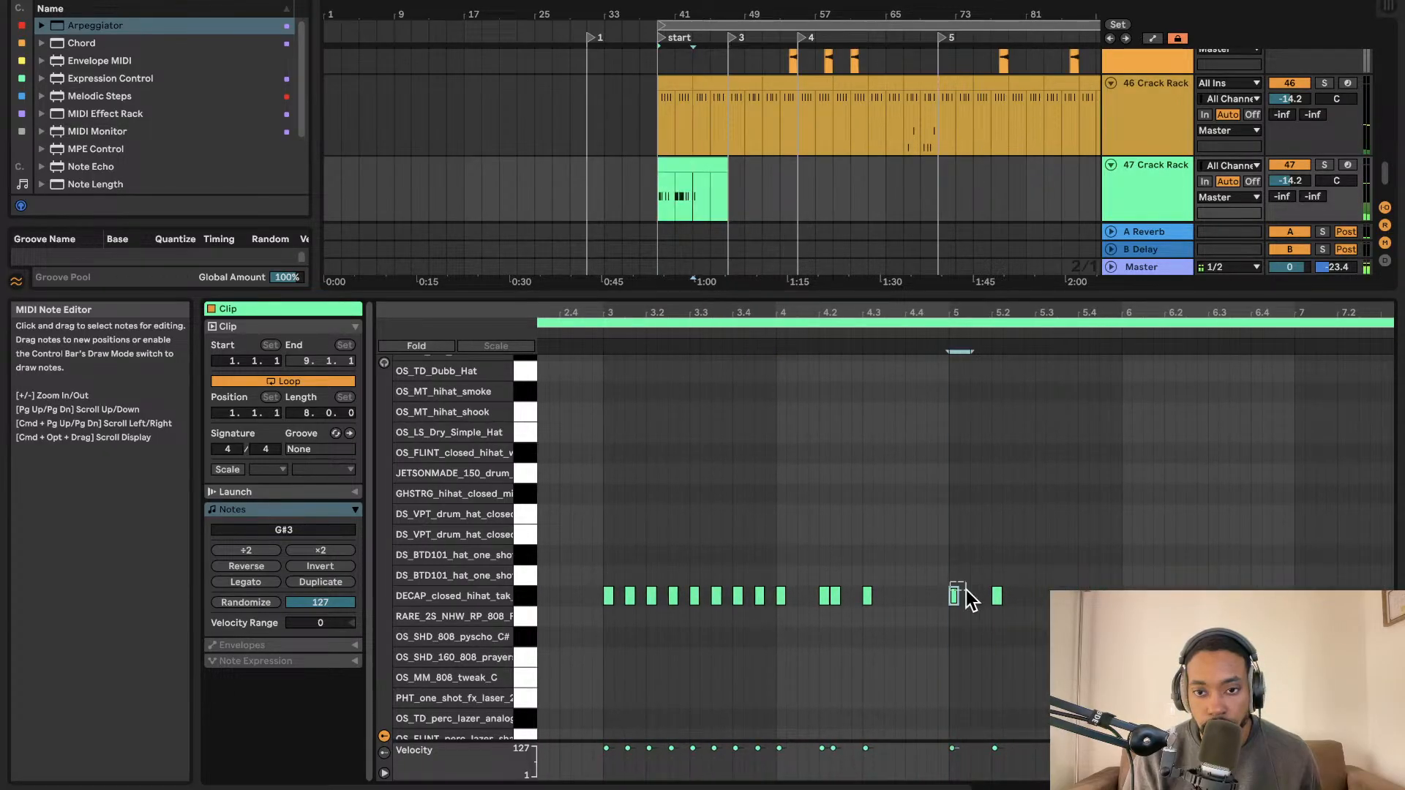
{"action": "key", "text": "space"}
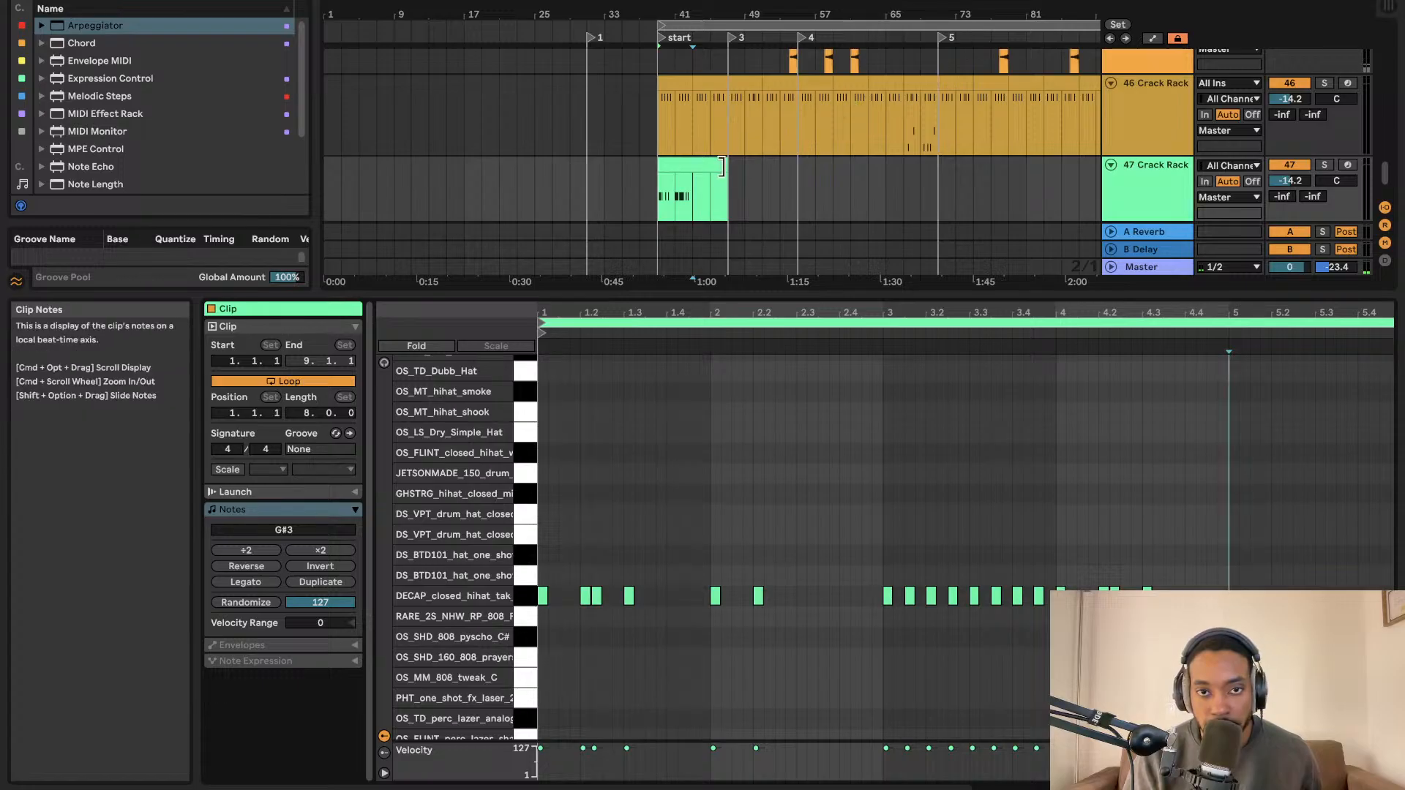
Shorten the track 47 Crack Rack clip to four bars and duplicate it repeatedly up to the end of the track 46 clips.
{"action": "left_click_drag", "start_coordinate": [727, 166], "coordinate": [688, 167]}
{"action": "key", "text": "super+d"}
{"action": "key", "text": "super+d"}
{"action": "key", "text": "super+d"}
{"action": "key", "text": "super+d"}
{"action": "key", "text": "super+d"}
{"action": "key", "text": "super+d"}
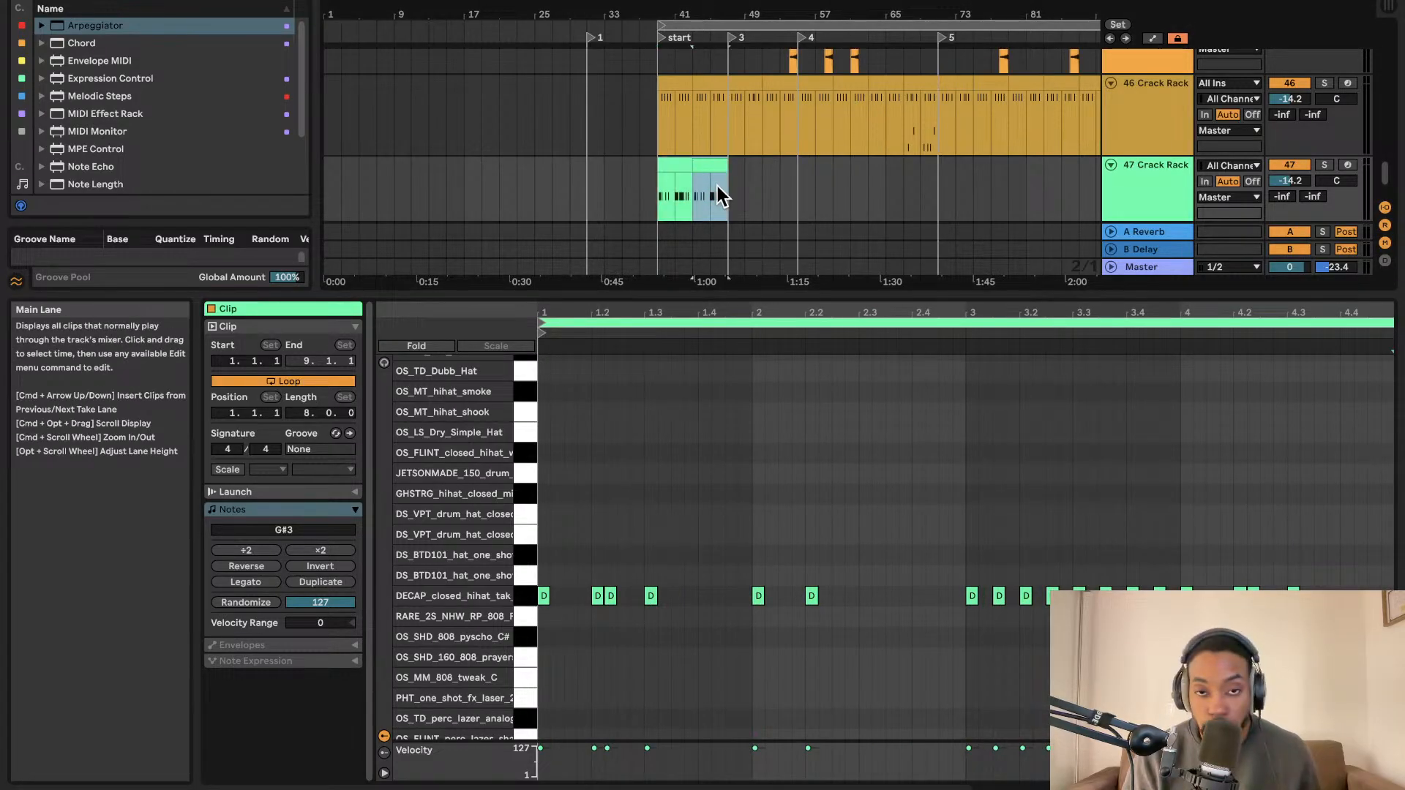
{"action": "key", "text": "super+d"}
{"action": "key", "text": "super+d"}
{"action": "key", "text": "super+d"}
{"action": "key", "text": "super+d"}
{"action": "key", "text": "super+d"}
{"action": "key", "text": "super+d"}
{"action": "key", "text": "super+d"}
{"action": "key", "text": "super+d"}
{"action": "key", "text": "super+d"}
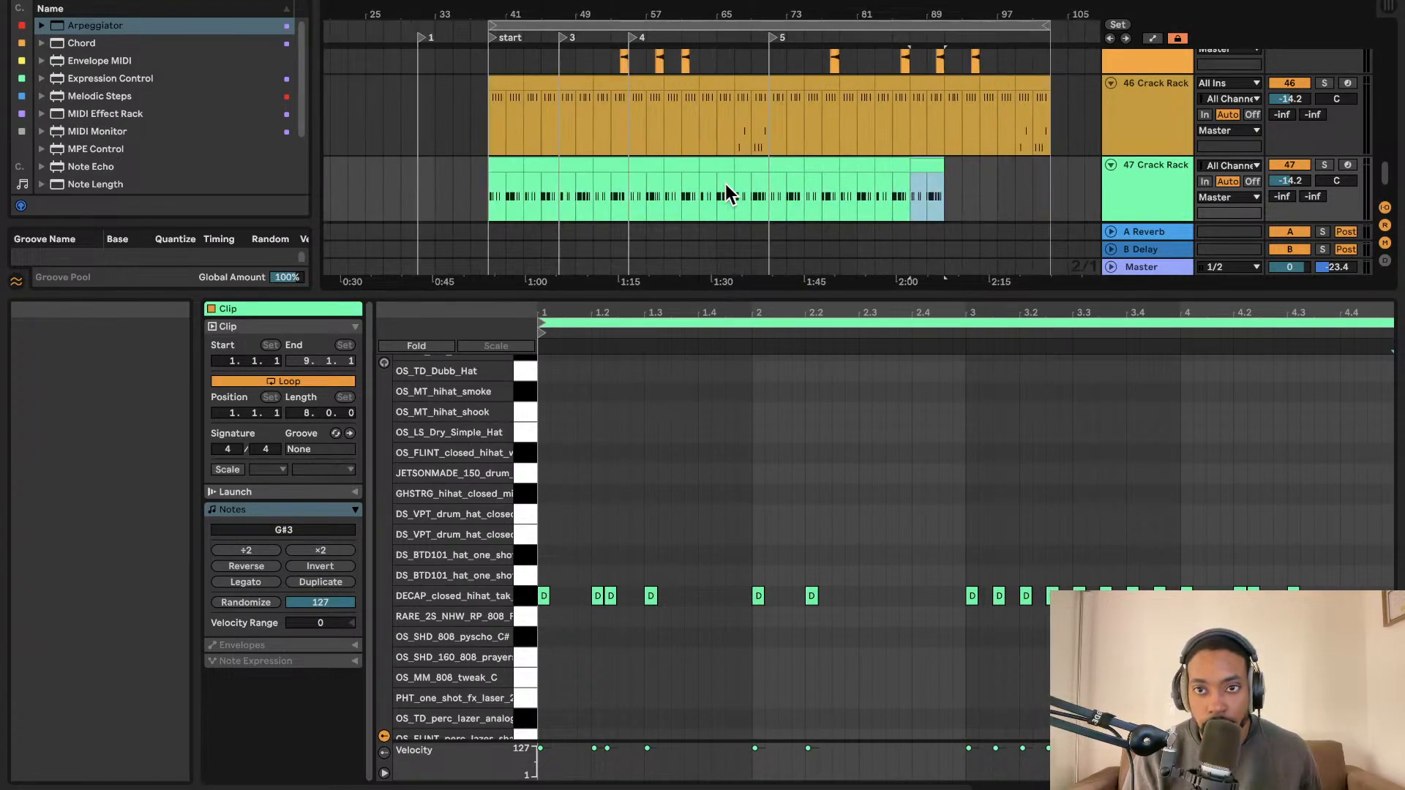
Play the arrangement from the start locator to hear the duplicated hi-hat clips.
{"action": "key", "text": "space"}
{"action": "key", "text": "space"}
{"action": "scroll", "coordinate": [724, 181], "scroll_direction": "down", "scroll_amount": 3}
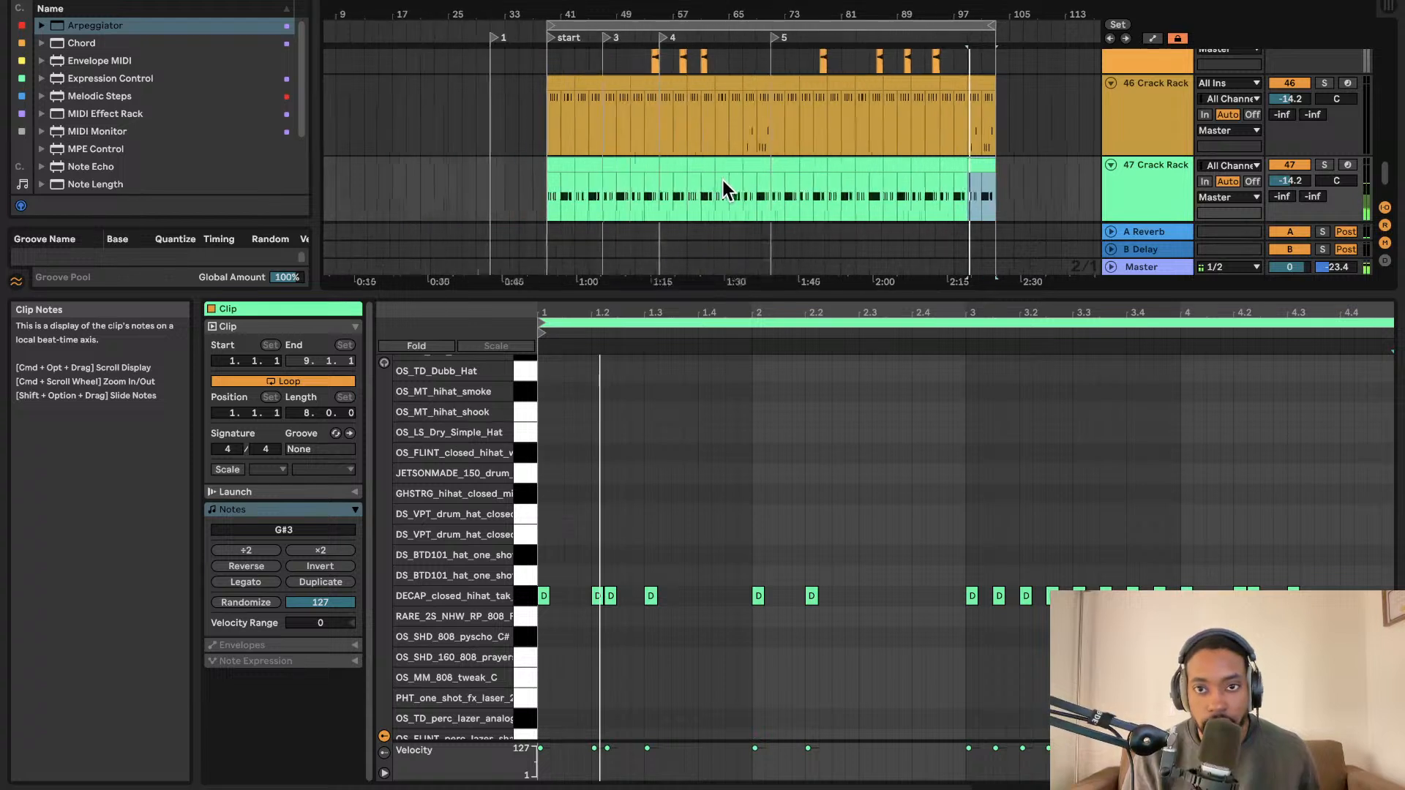
{"action": "left_click", "coordinate": [578, 183]}
{"action": "key", "text": "space"}
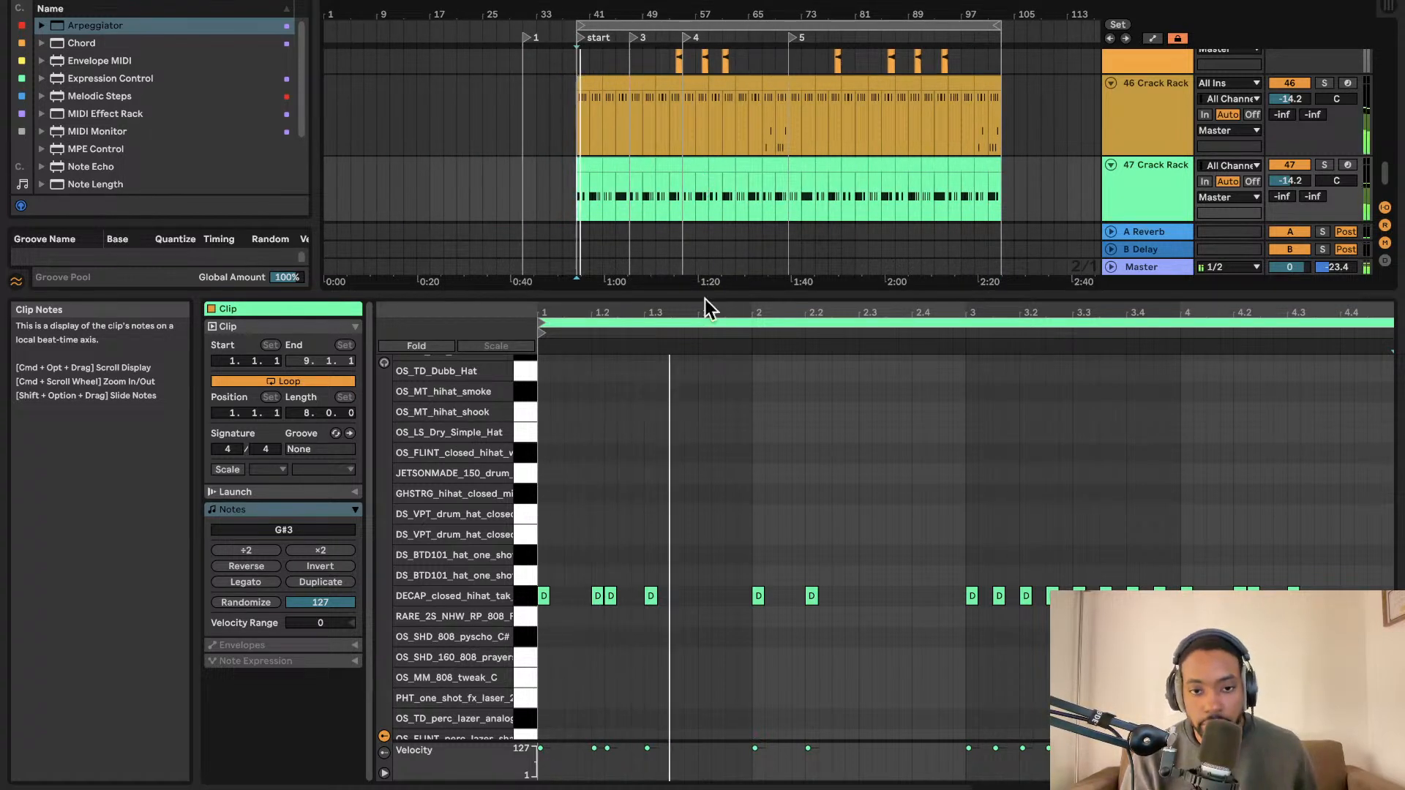
{"action": "scroll", "coordinate": [720, 377], "scroll_direction": "down", "scroll_amount": 2}
{"action": "scroll", "coordinate": [719, 379], "scroll_direction": "up", "scroll_amount": 1}
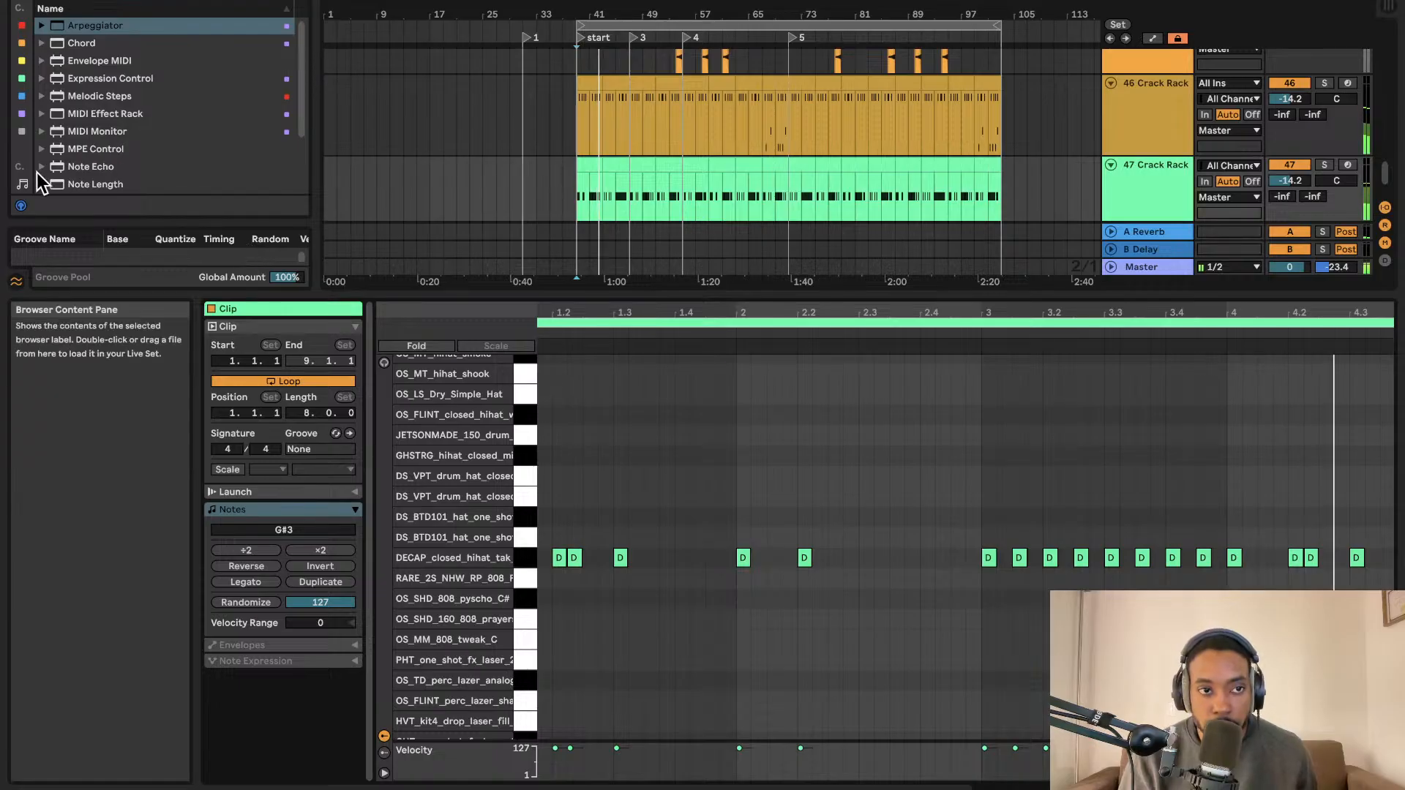
{"action": "scroll", "coordinate": [36, 173], "scroll_direction": "down", "scroll_amount": 3}
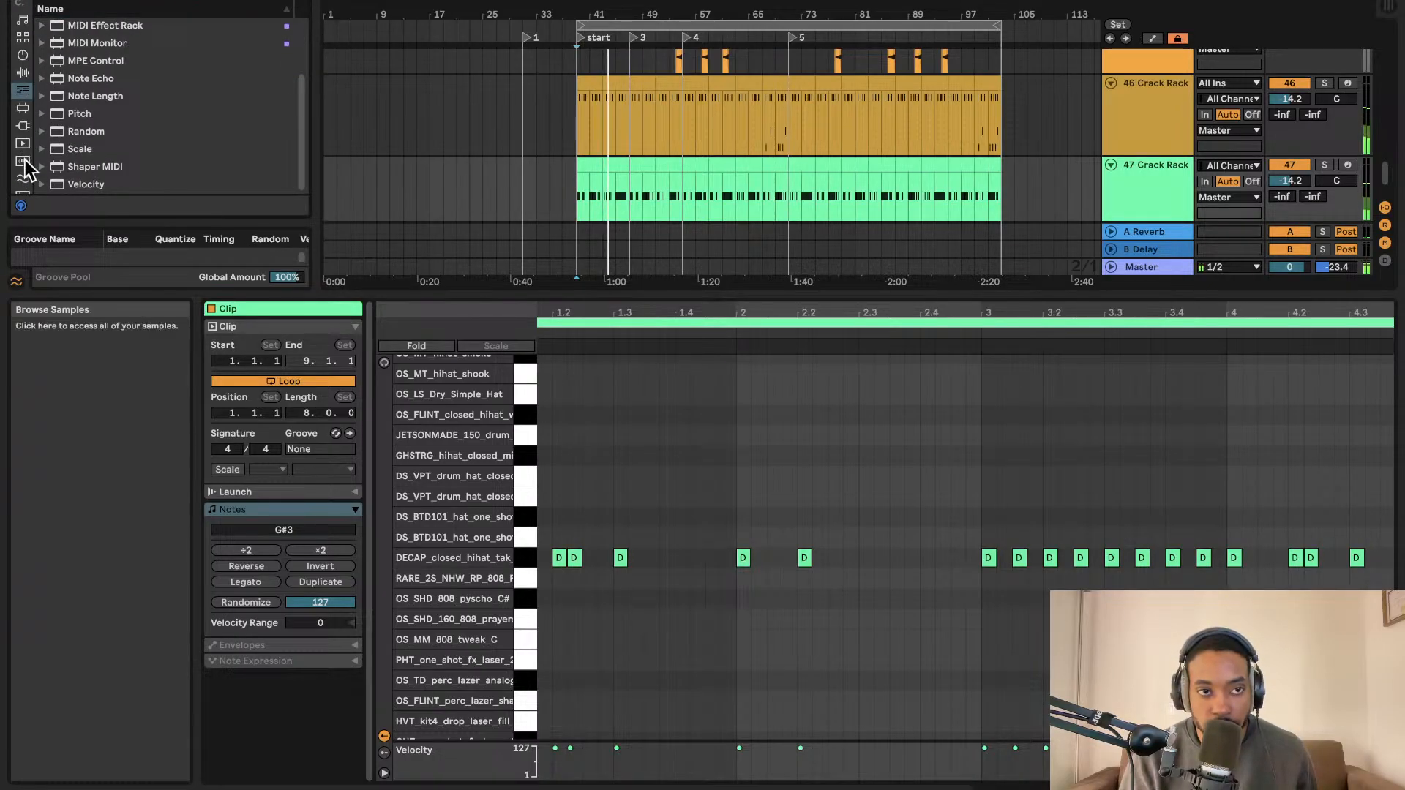
Browse the samples, templates, plug-ins and clips in the library with the groove pool hidden, looking for material to add.
{"action": "left_click", "coordinate": [24, 161]}
{"action": "scroll", "coordinate": [45, 124], "scroll_direction": "down", "scroll_amount": 1}
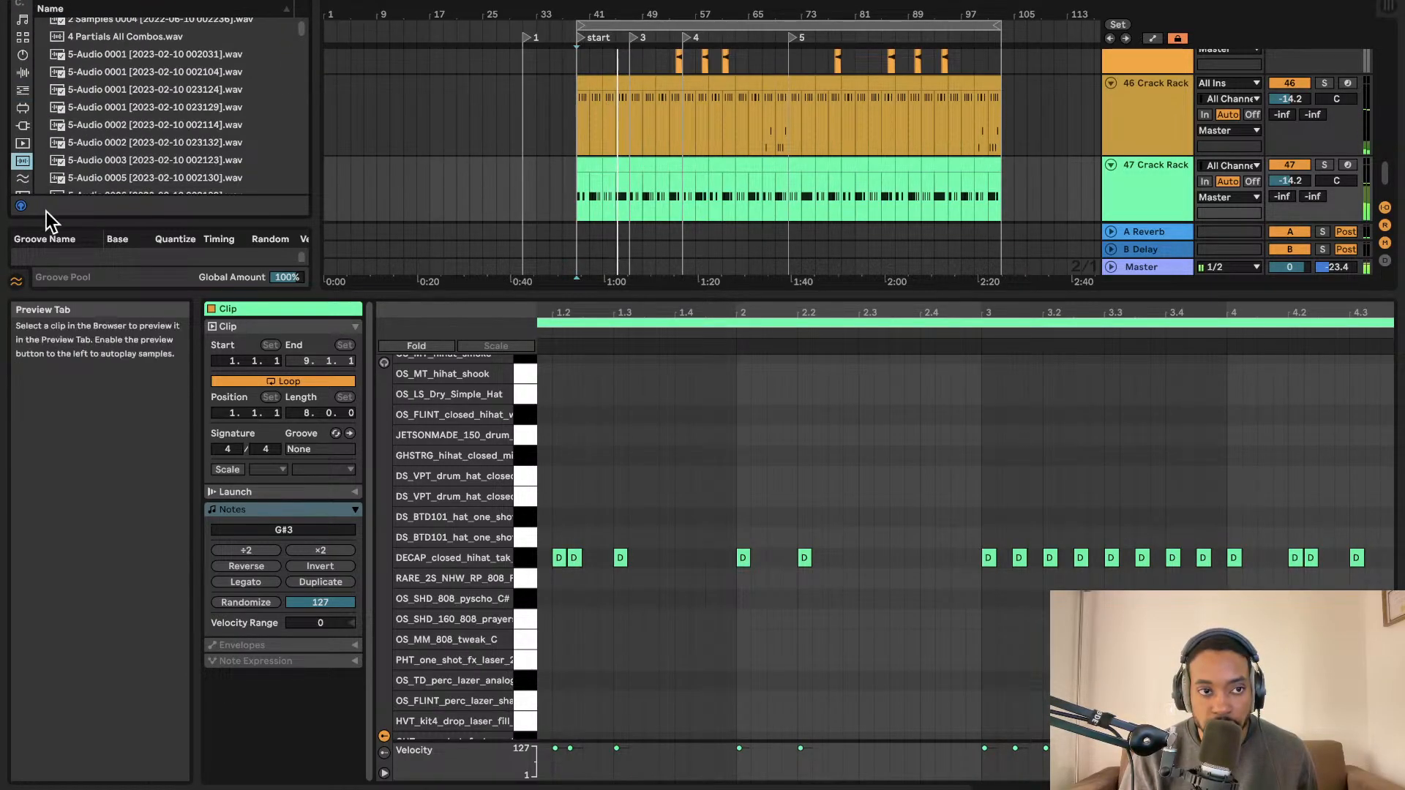
{"action": "left_click_drag", "start_coordinate": [49, 222], "coordinate": [49, 300]}
{"action": "left_click", "coordinate": [23, 196]}
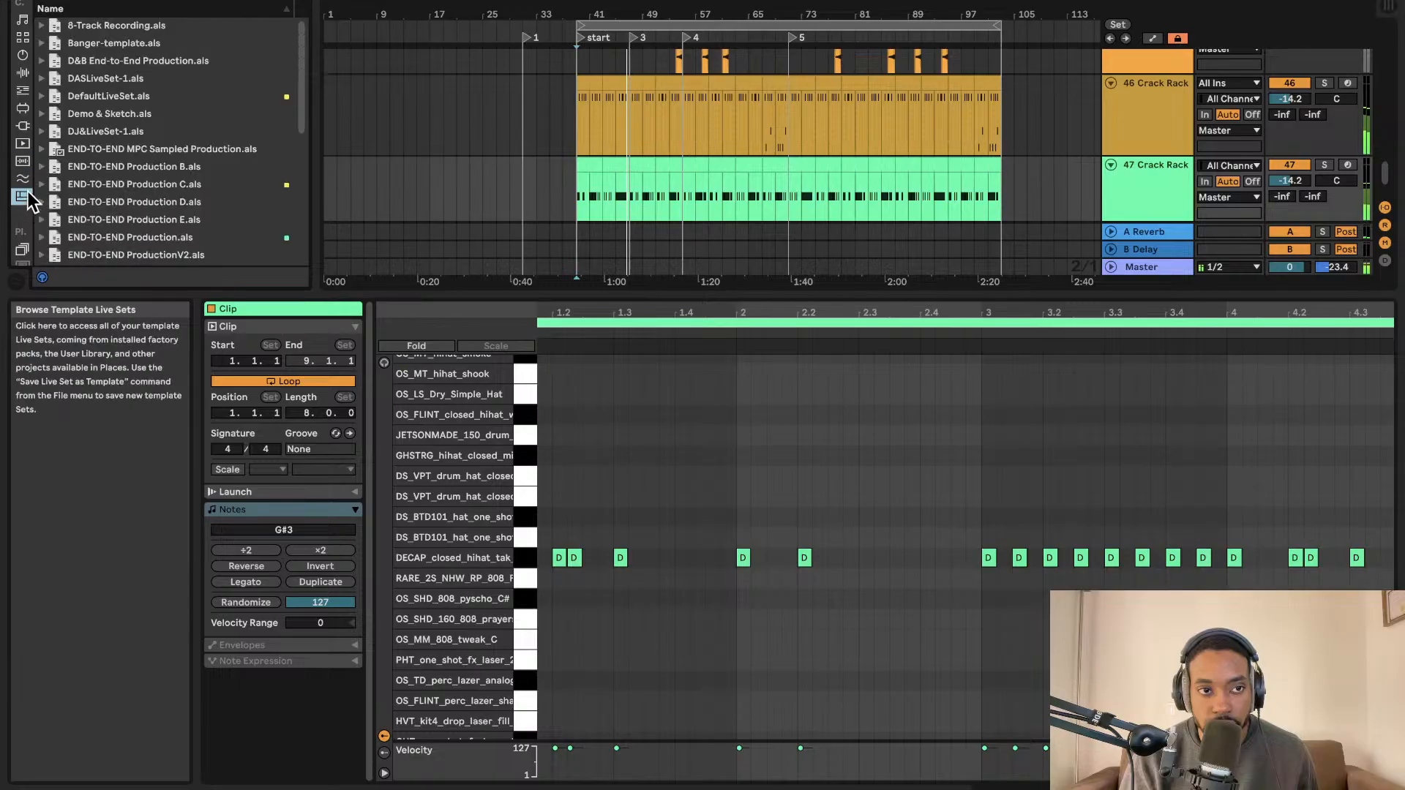
{"action": "left_click", "coordinate": [24, 162]}
{"action": "left_click", "coordinate": [23, 143]}
{"action": "left_click", "coordinate": [25, 127]}
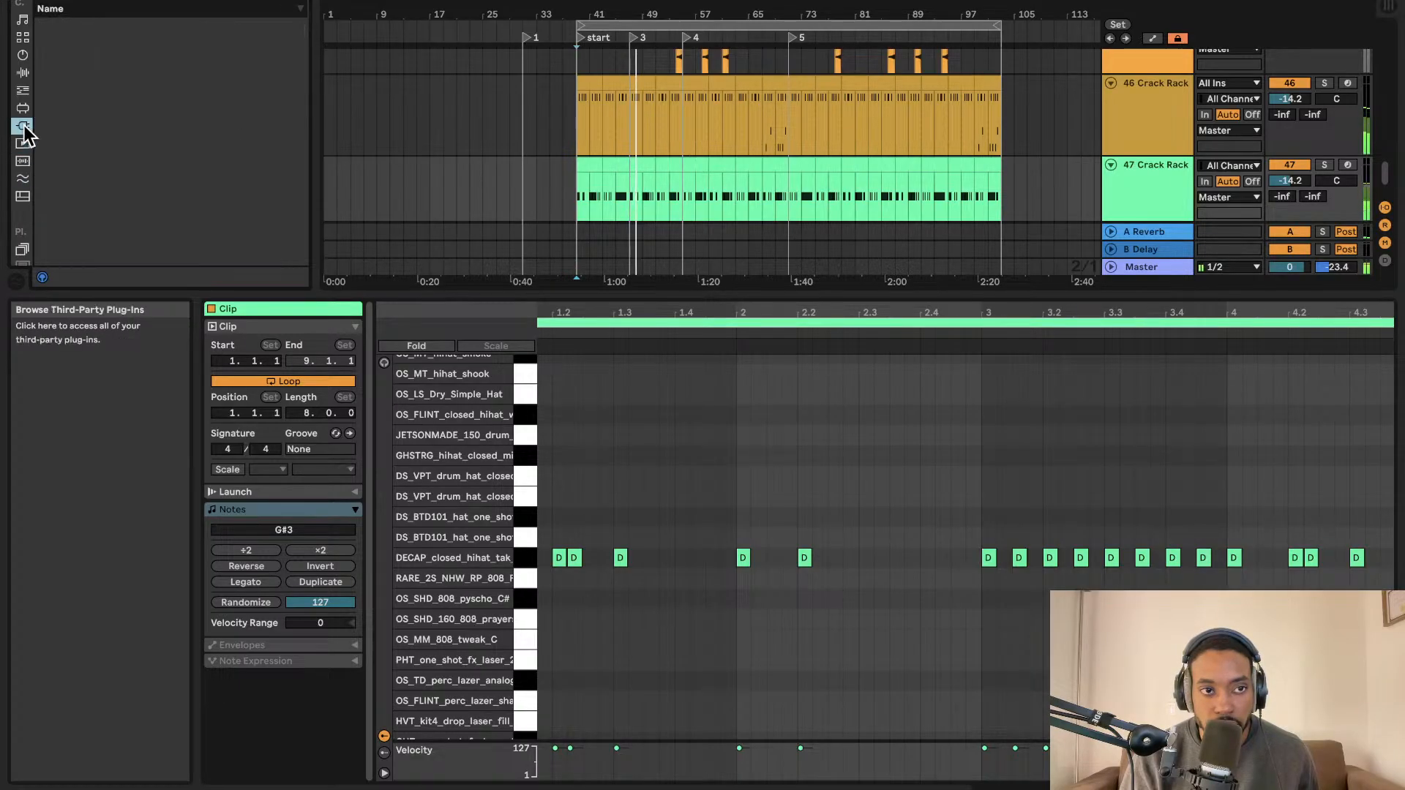
{"action": "scroll", "coordinate": [125, 173], "scroll_direction": "down", "scroll_amount": 3}
{"action": "scroll", "coordinate": [124, 174], "scroll_direction": "down", "scroll_amount": 10}
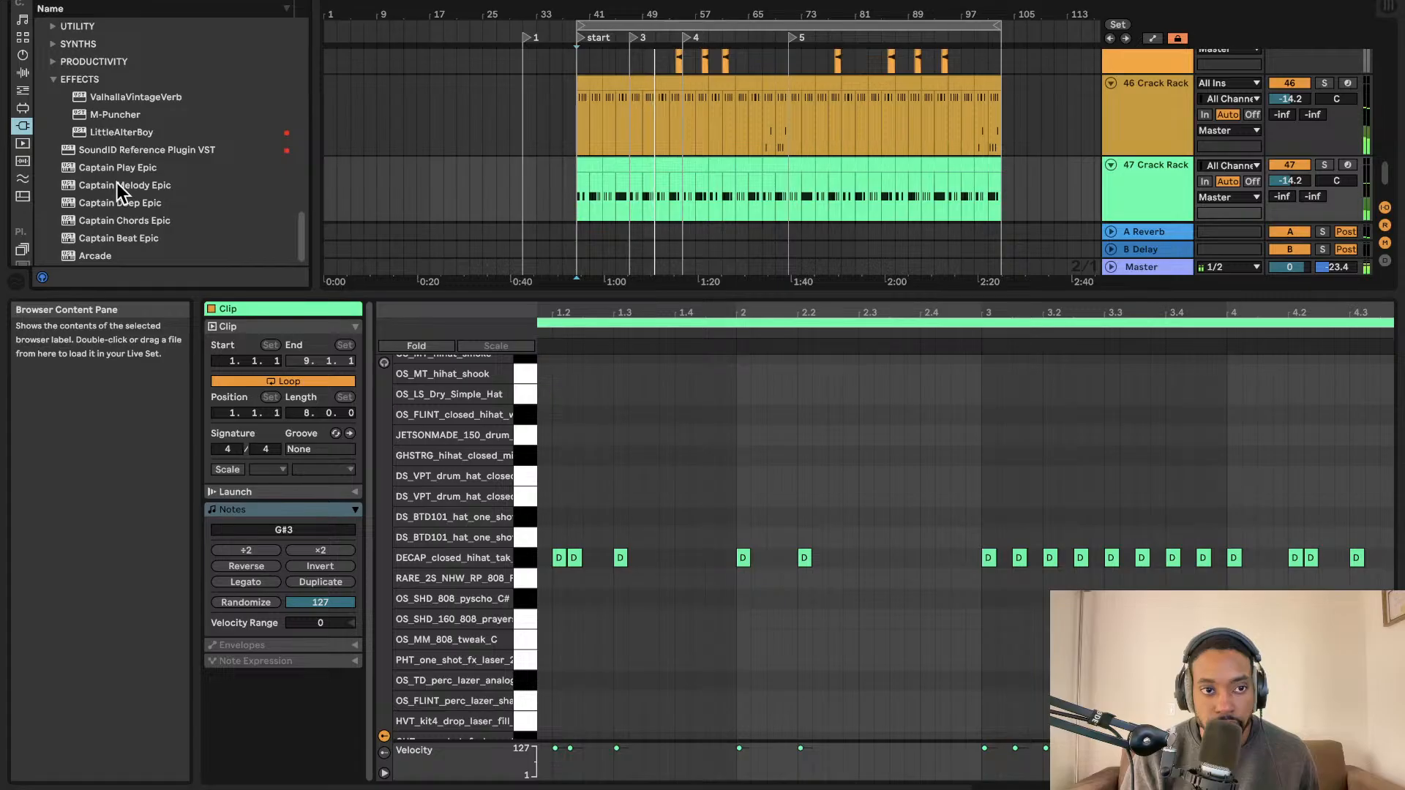
{"action": "left_click", "coordinate": [22, 144]}
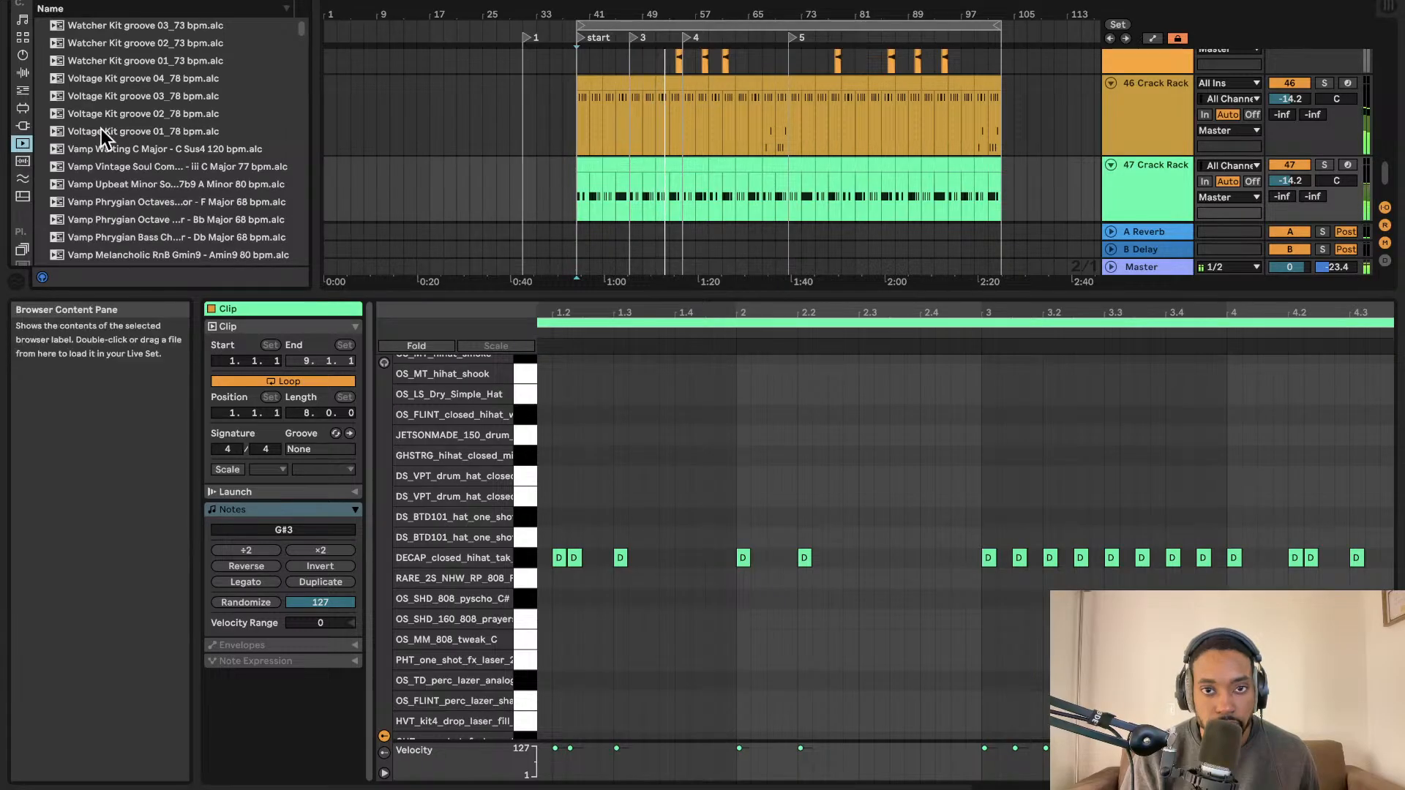
Shrink the clip view so the arrangement shows more tracks, from the MPC DRUMS tracks down to 47 Crack Rack.
{"action": "scroll", "coordinate": [841, 214], "scroll_direction": "up", "scroll_amount": 2}
{"action": "scroll", "coordinate": [831, 208], "scroll_direction": "up", "scroll_amount": 5}
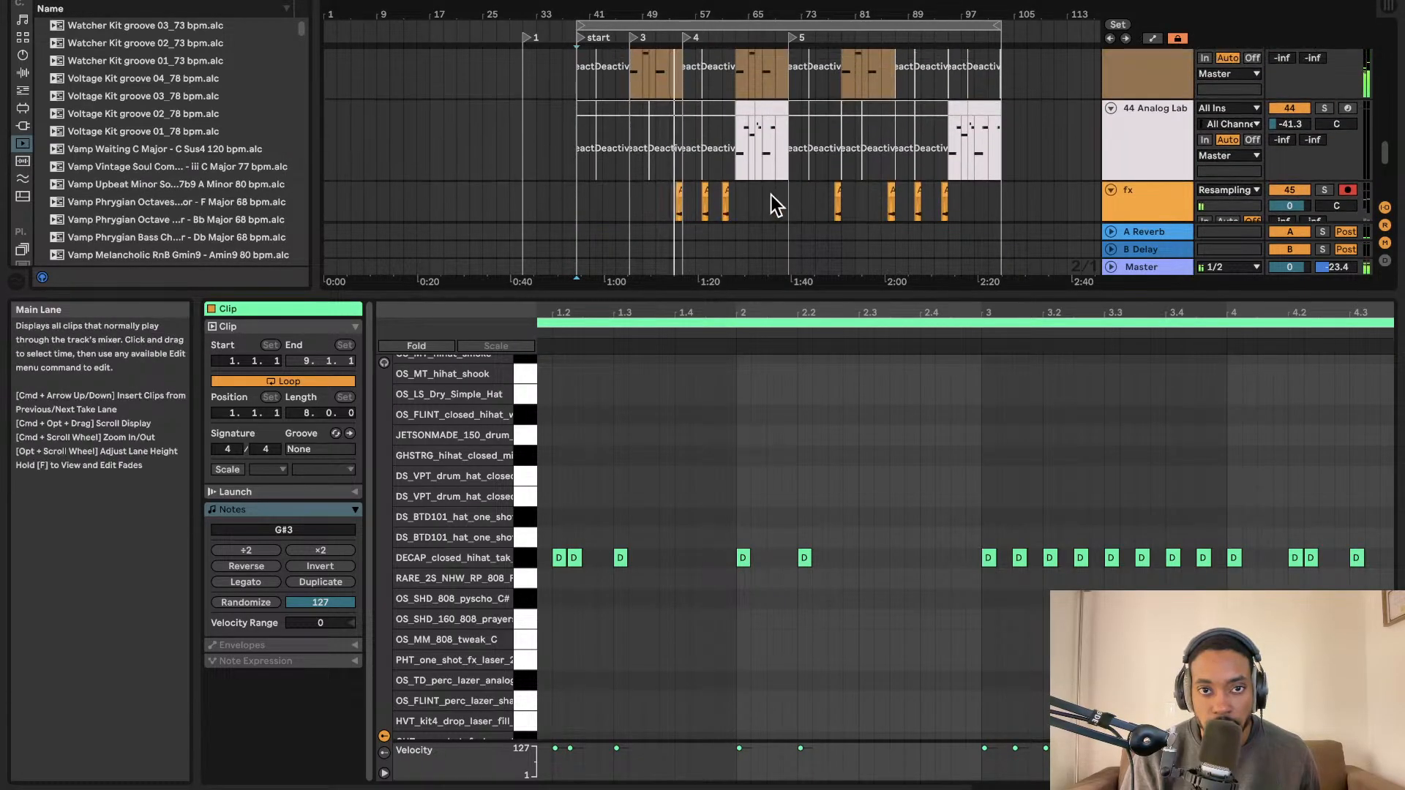
{"action": "left_click_drag", "start_coordinate": [724, 277], "coordinate": [717, 567]}
{"action": "scroll", "coordinate": [708, 264], "scroll_direction": "up", "scroll_amount": 3}
{"action": "scroll", "coordinate": [667, 190], "scroll_direction": "up", "scroll_amount": 1}
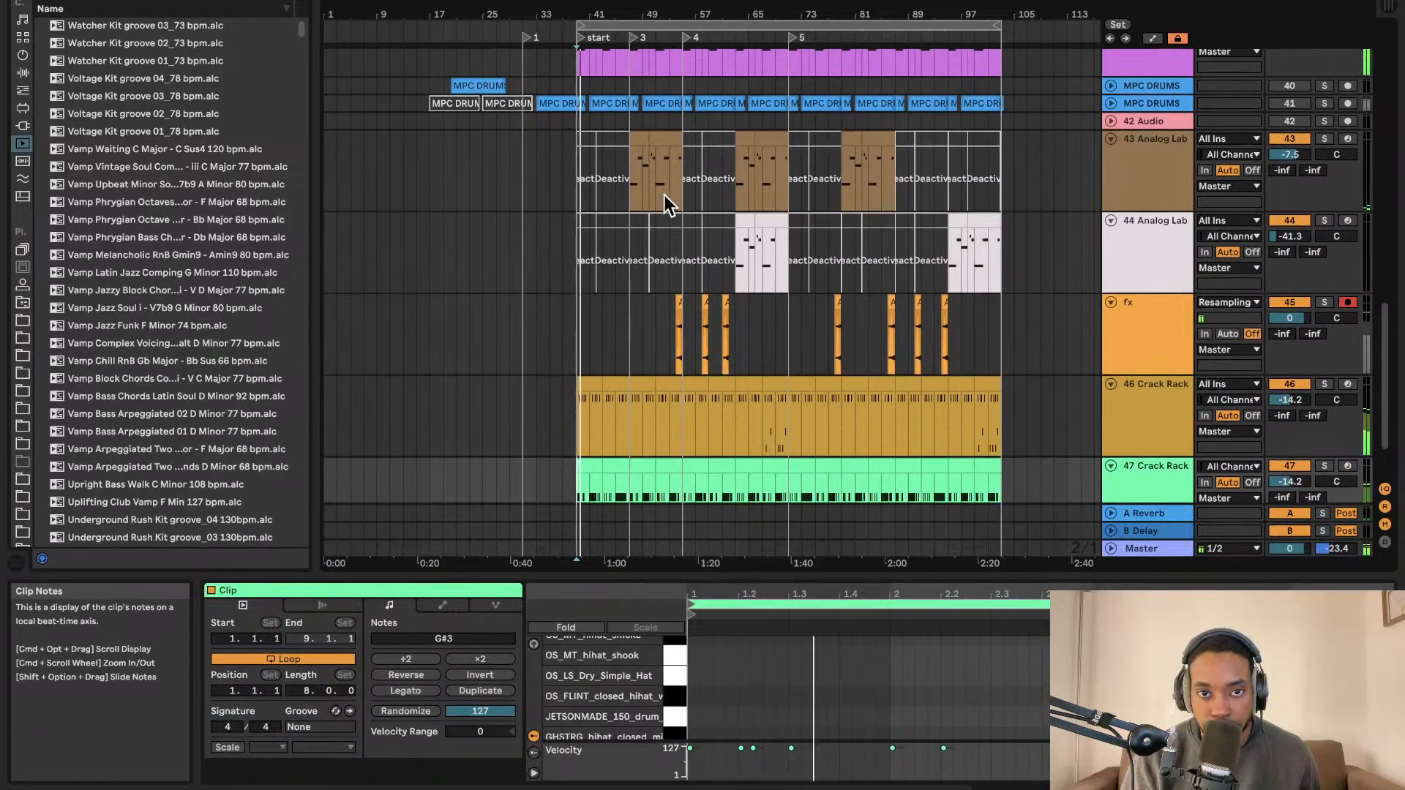
Deactivate the track 43 Analog Lab clip between bars 50 and 55, just before locator 4, and deselect it.
{"action": "left_click", "coordinate": [640, 137]}
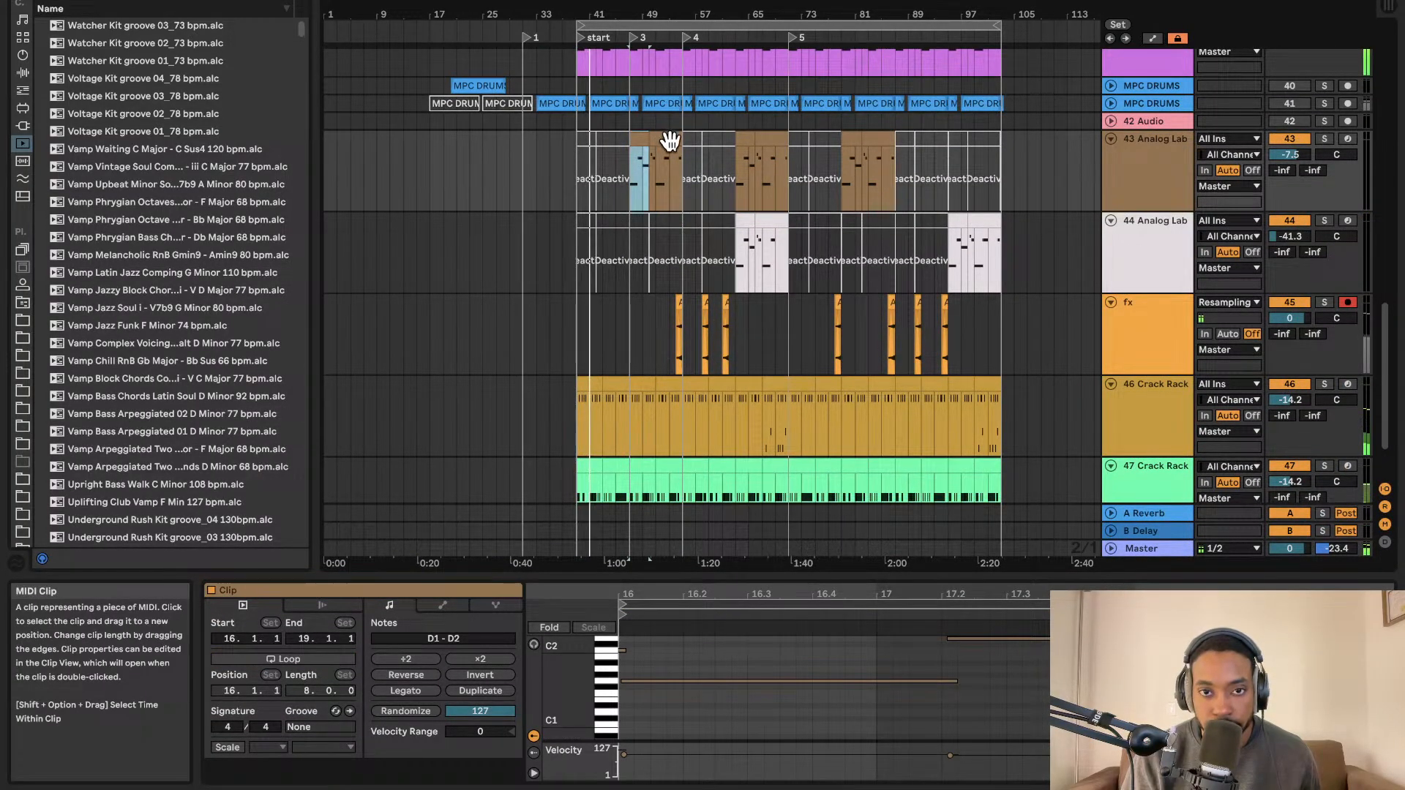
{"action": "scroll", "coordinate": [684, 234], "scroll_direction": "up", "scroll_amount": 2}
{"action": "scroll", "coordinate": [690, 267], "scroll_direction": "up", "scroll_amount": 7}
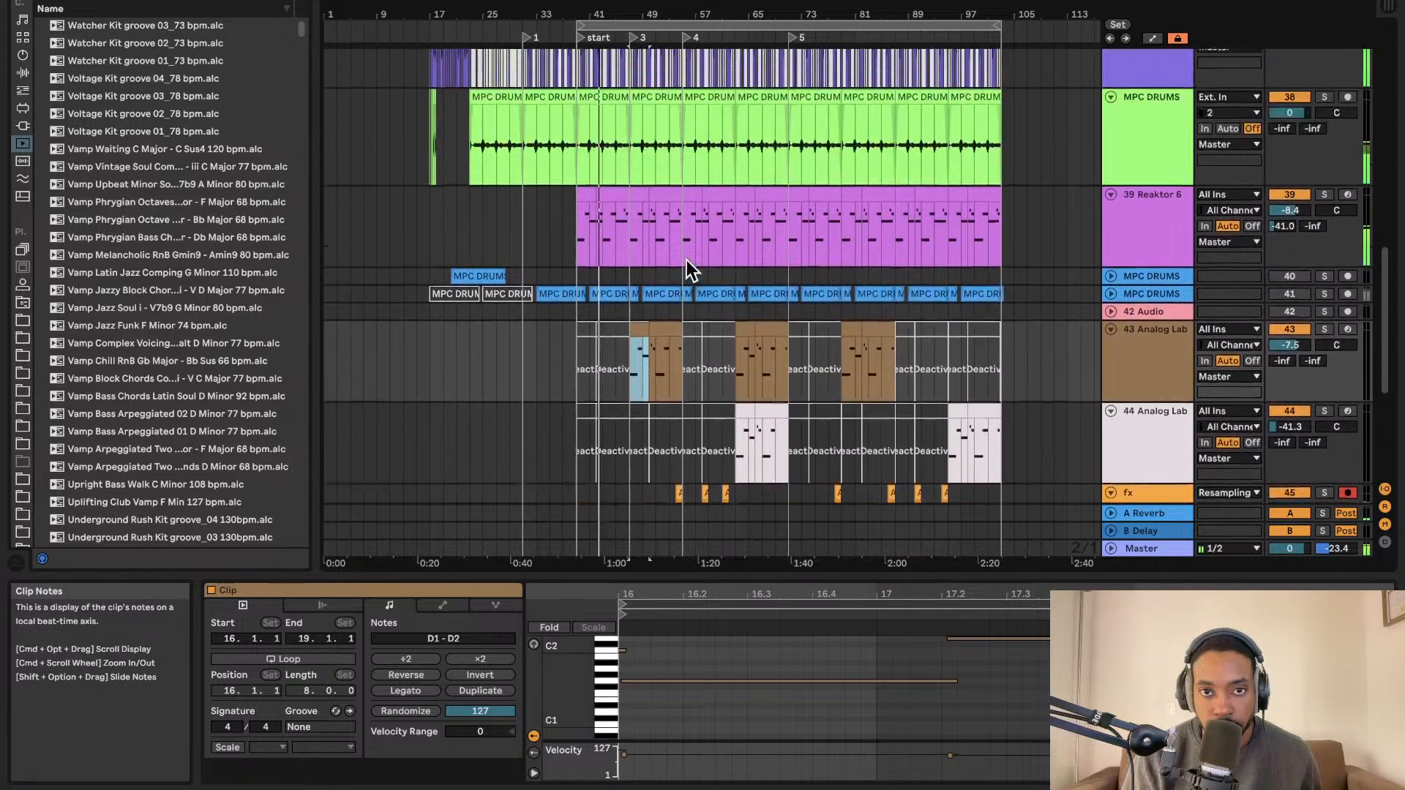
{"action": "scroll", "coordinate": [804, 256], "scroll_direction": "down", "scroll_amount": 3}
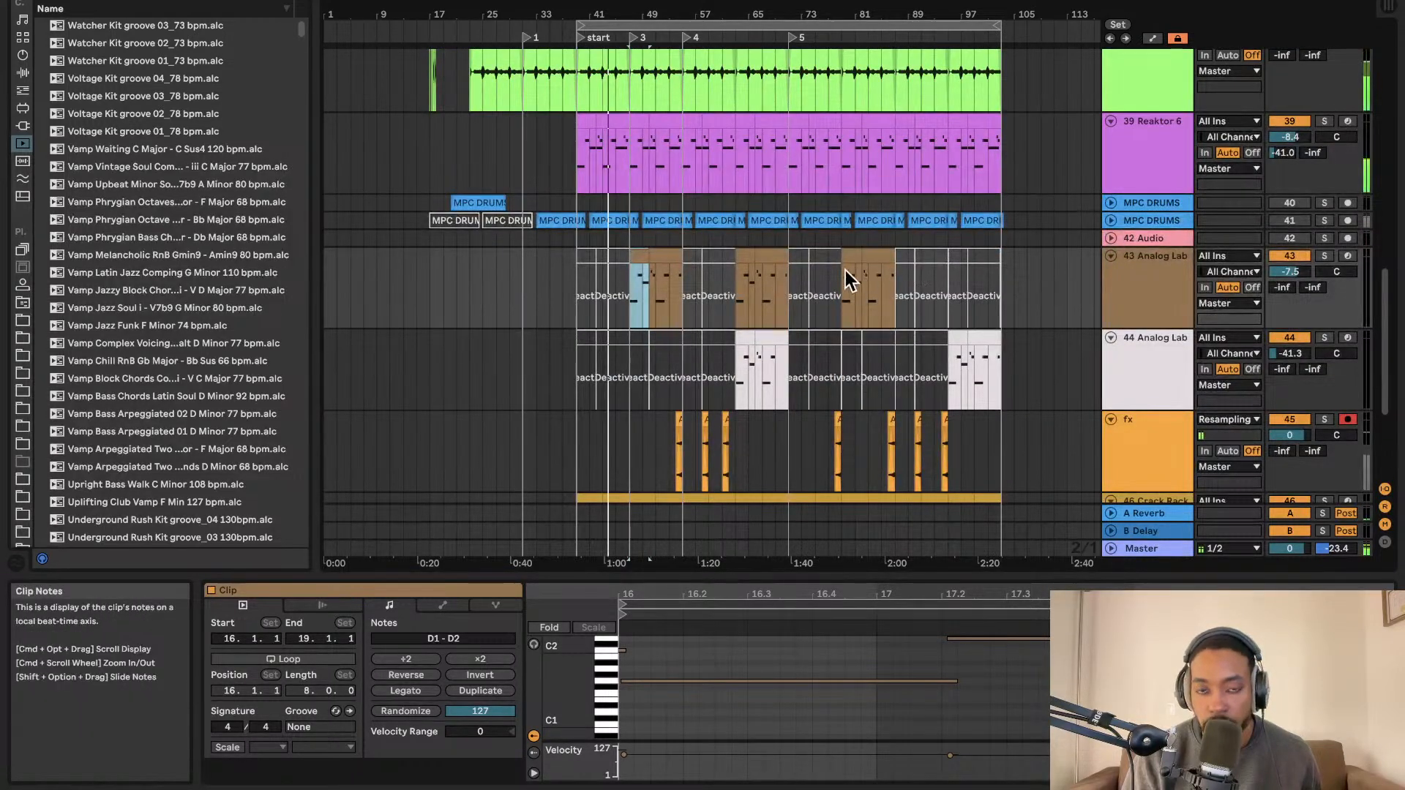
{"action": "scroll", "coordinate": [797, 322], "scroll_direction": "down", "scroll_amount": 2}
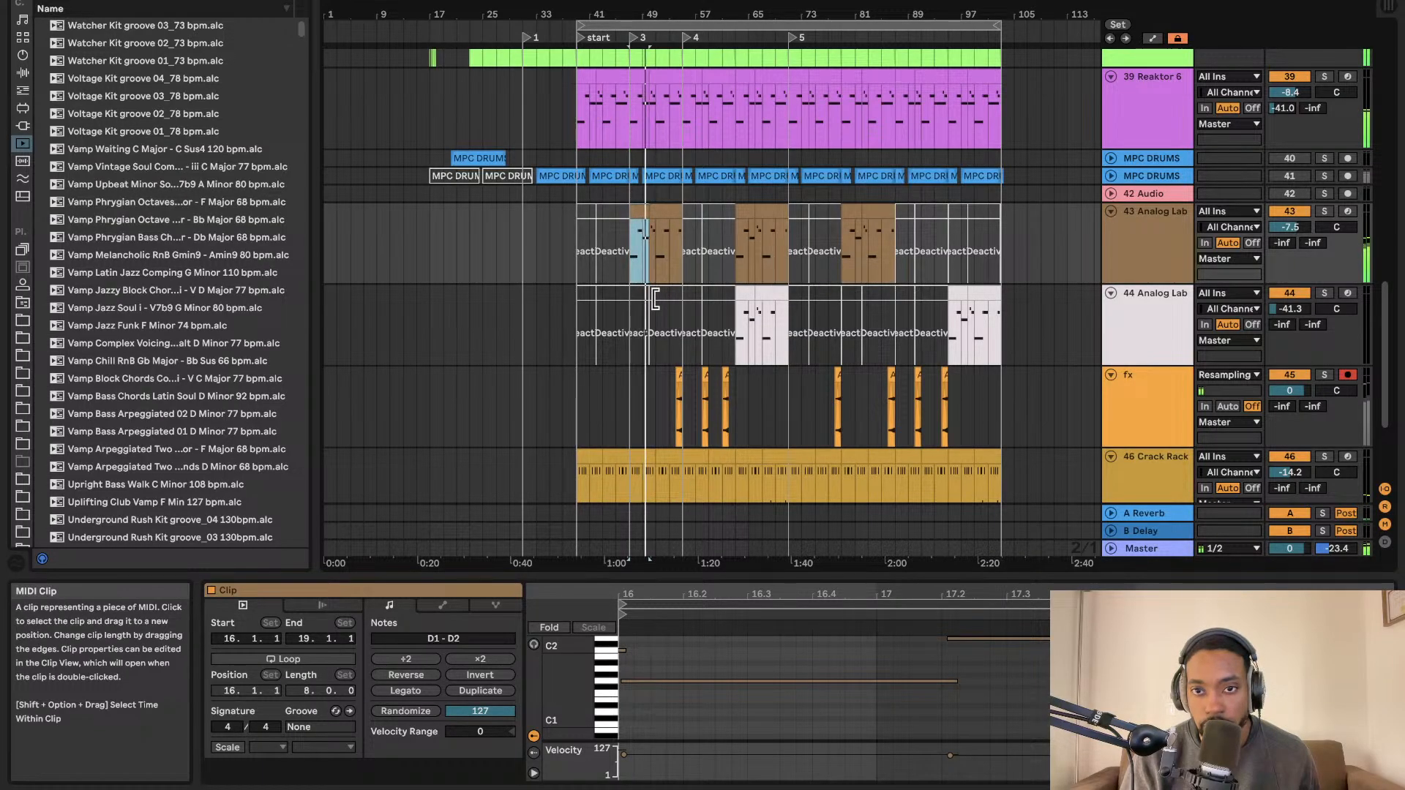
{"action": "scroll", "coordinate": [653, 298], "scroll_direction": "up", "scroll_amount": 3}
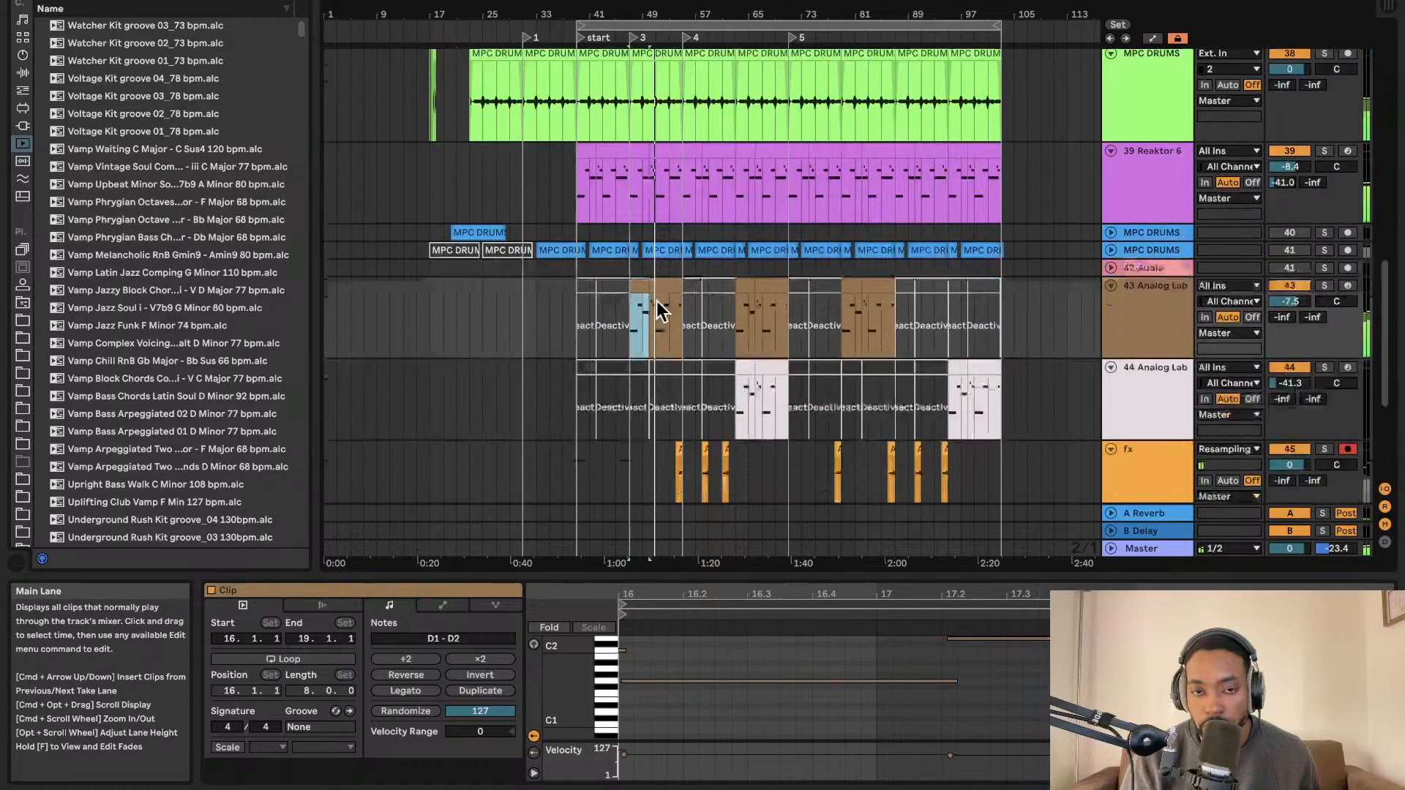
{"action": "scroll", "coordinate": [659, 322], "scroll_direction": "down", "scroll_amount": 1}
{"action": "left_click", "coordinate": [665, 269]}
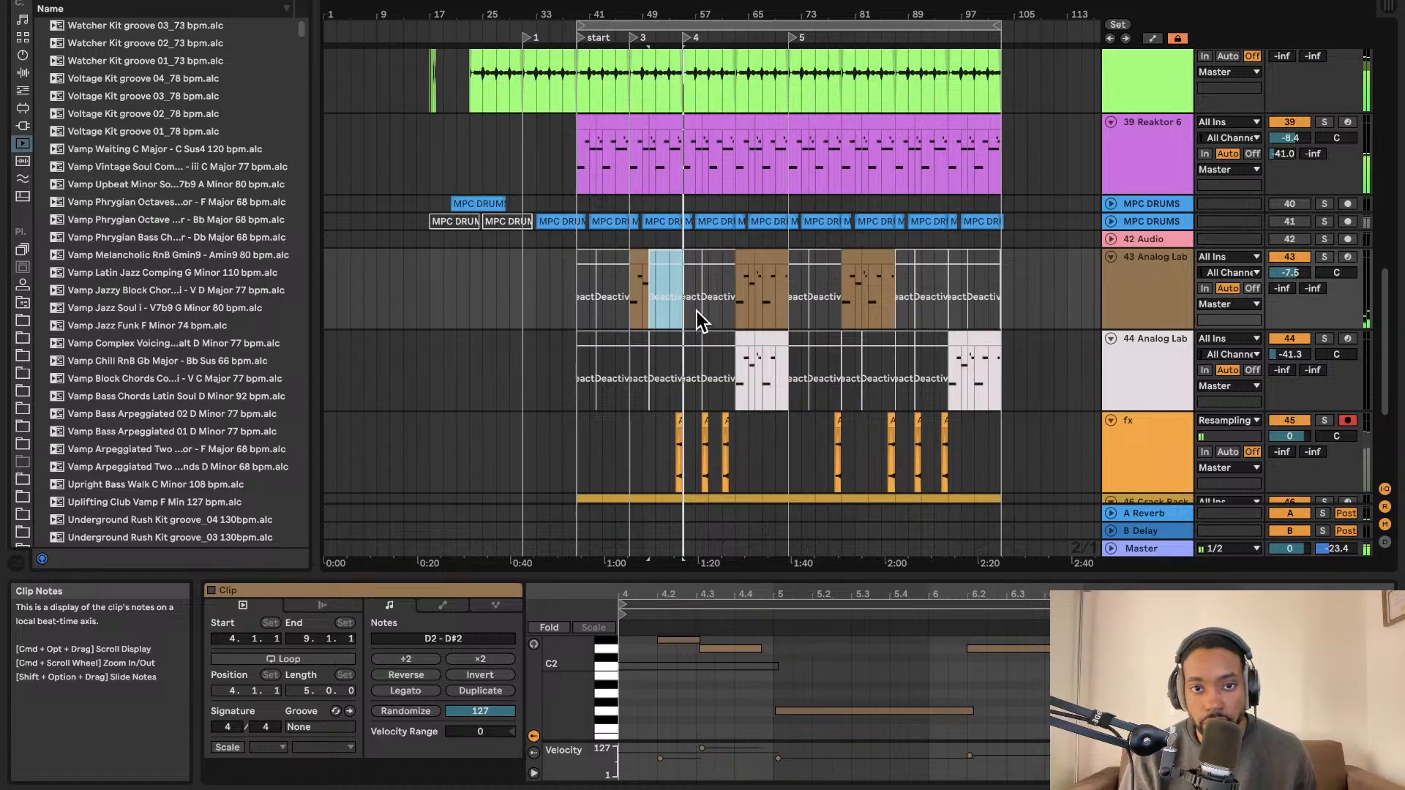
{"action": "left_click", "coordinate": [549, 305]}
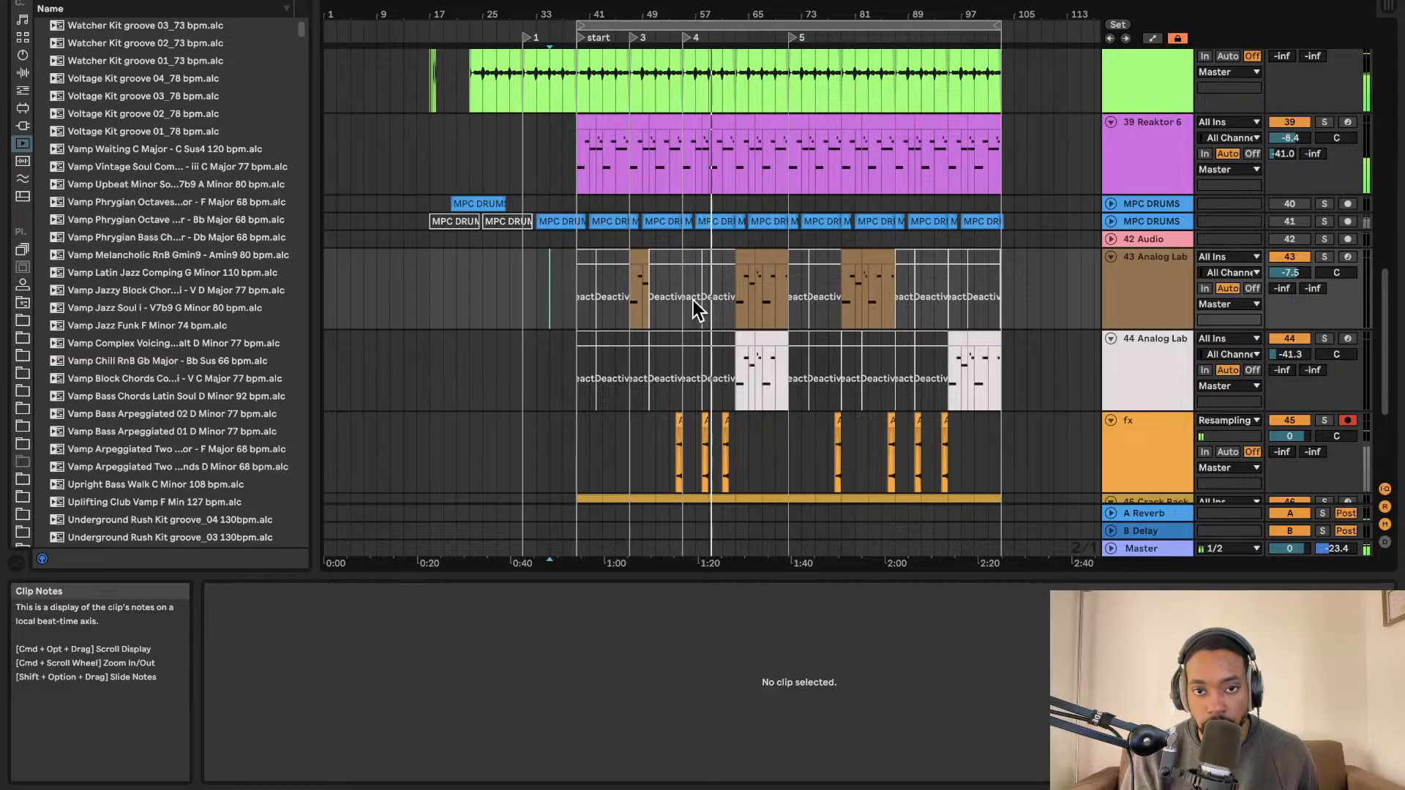
Try the third fx clip at bar 62 during playback and return it to bar 61.
{"action": "scroll", "coordinate": [735, 322], "scroll_direction": "down", "scroll_amount": 2}
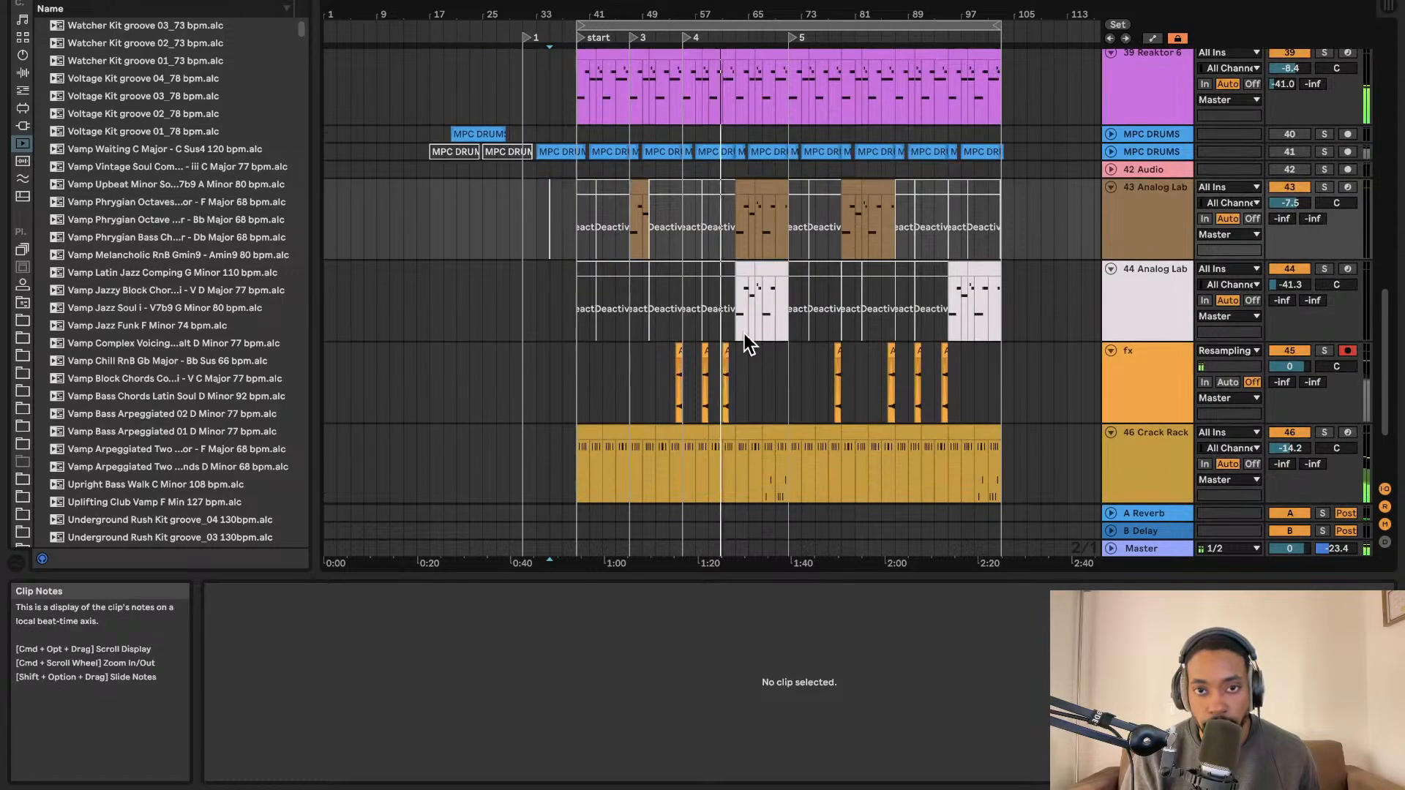
{"action": "scroll", "coordinate": [744, 314], "scroll_direction": "up", "scroll_amount": 5}
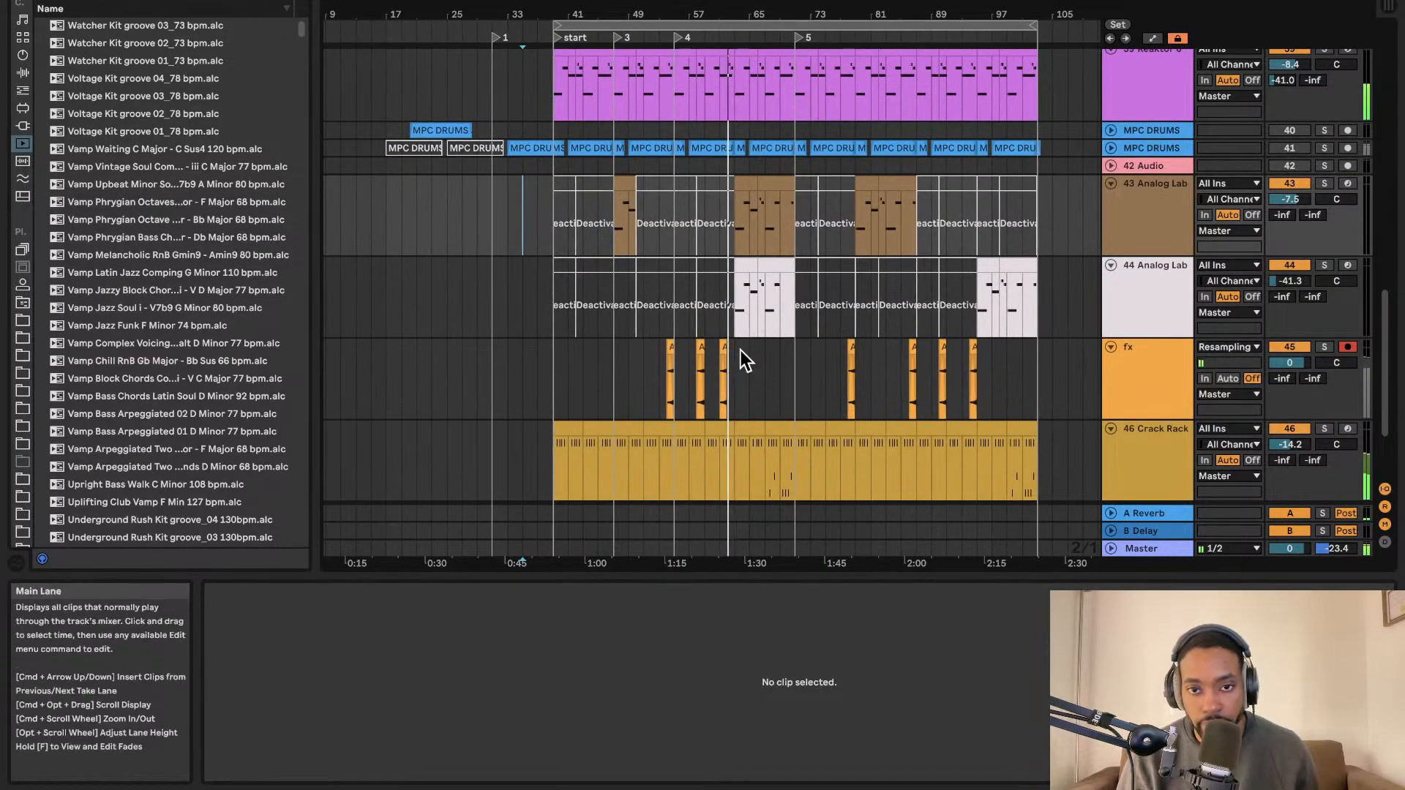
{"action": "scroll", "coordinate": [740, 349], "scroll_direction": "up", "scroll_amount": 4}
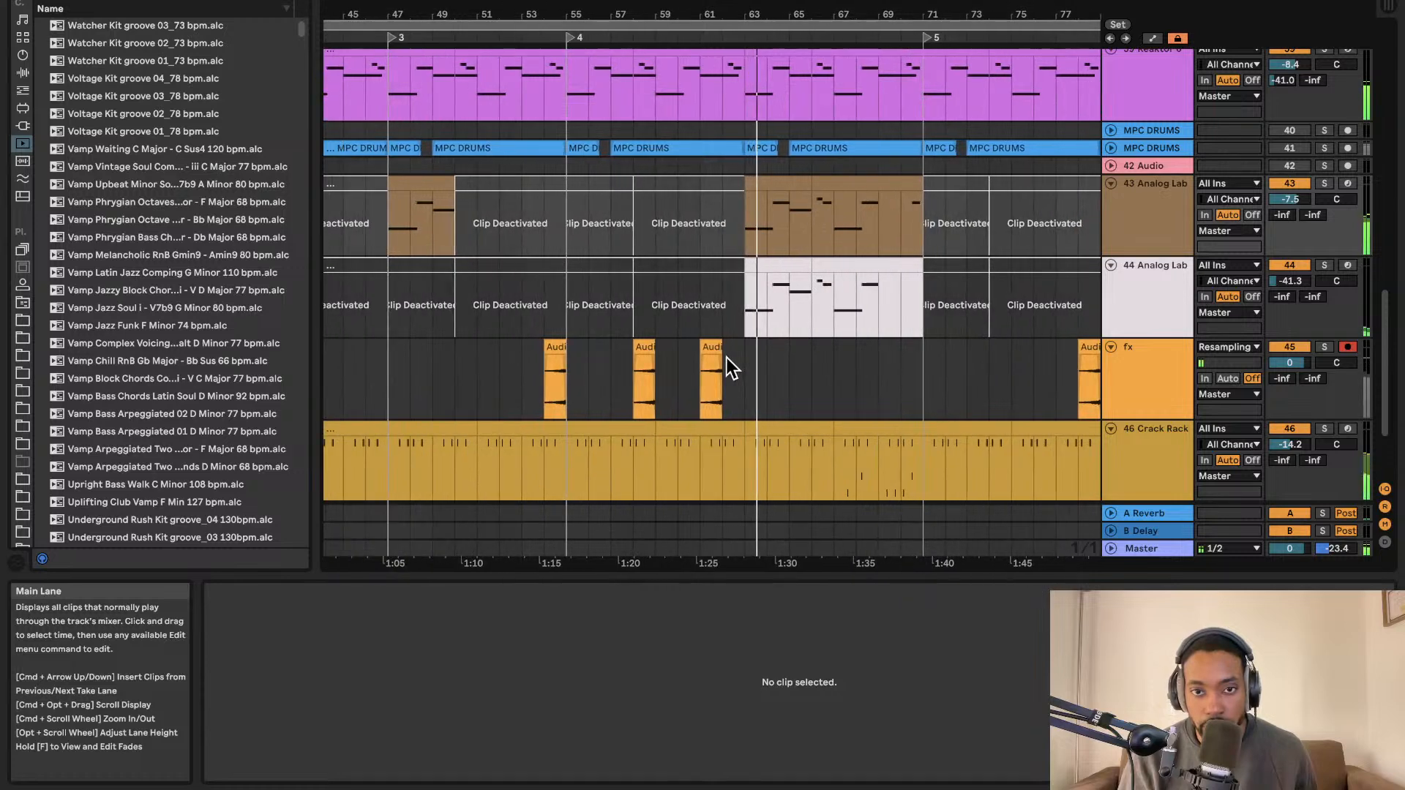
{"action": "left_click_drag", "start_coordinate": [708, 351], "coordinate": [735, 345]}
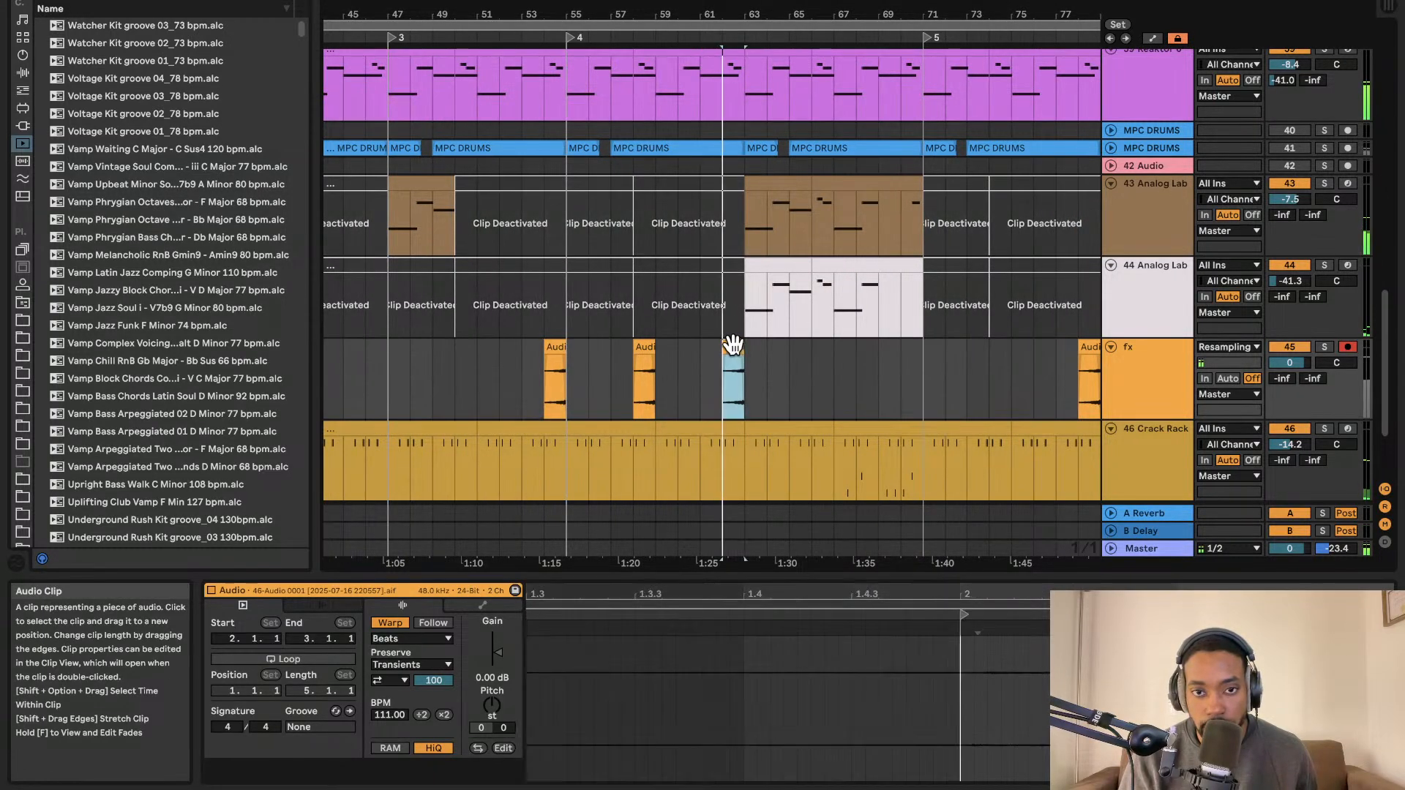
{"action": "scroll", "coordinate": [729, 359], "scroll_direction": "down", "scroll_amount": 5}
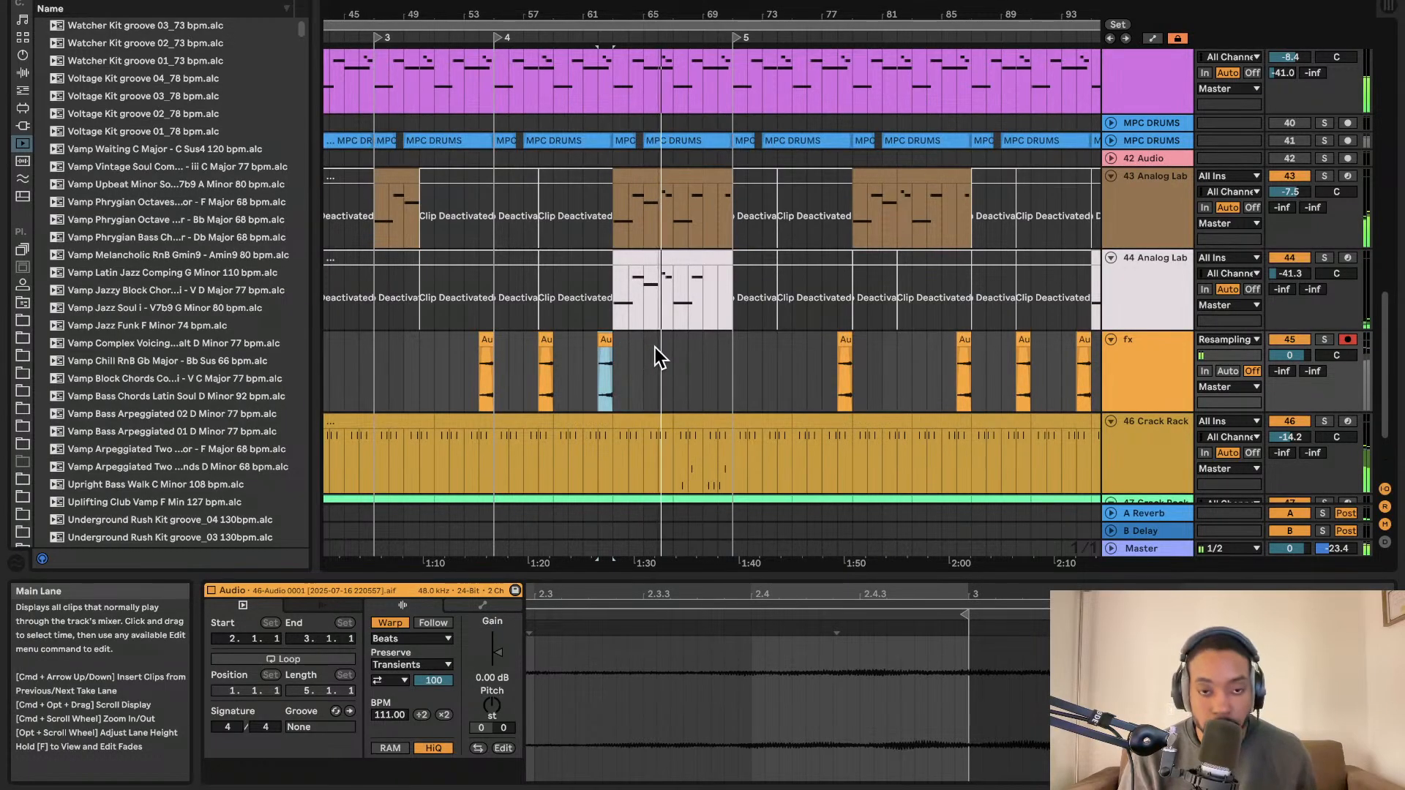
{"action": "key", "text": "Left"}
{"action": "left_click", "coordinate": [696, 362]}
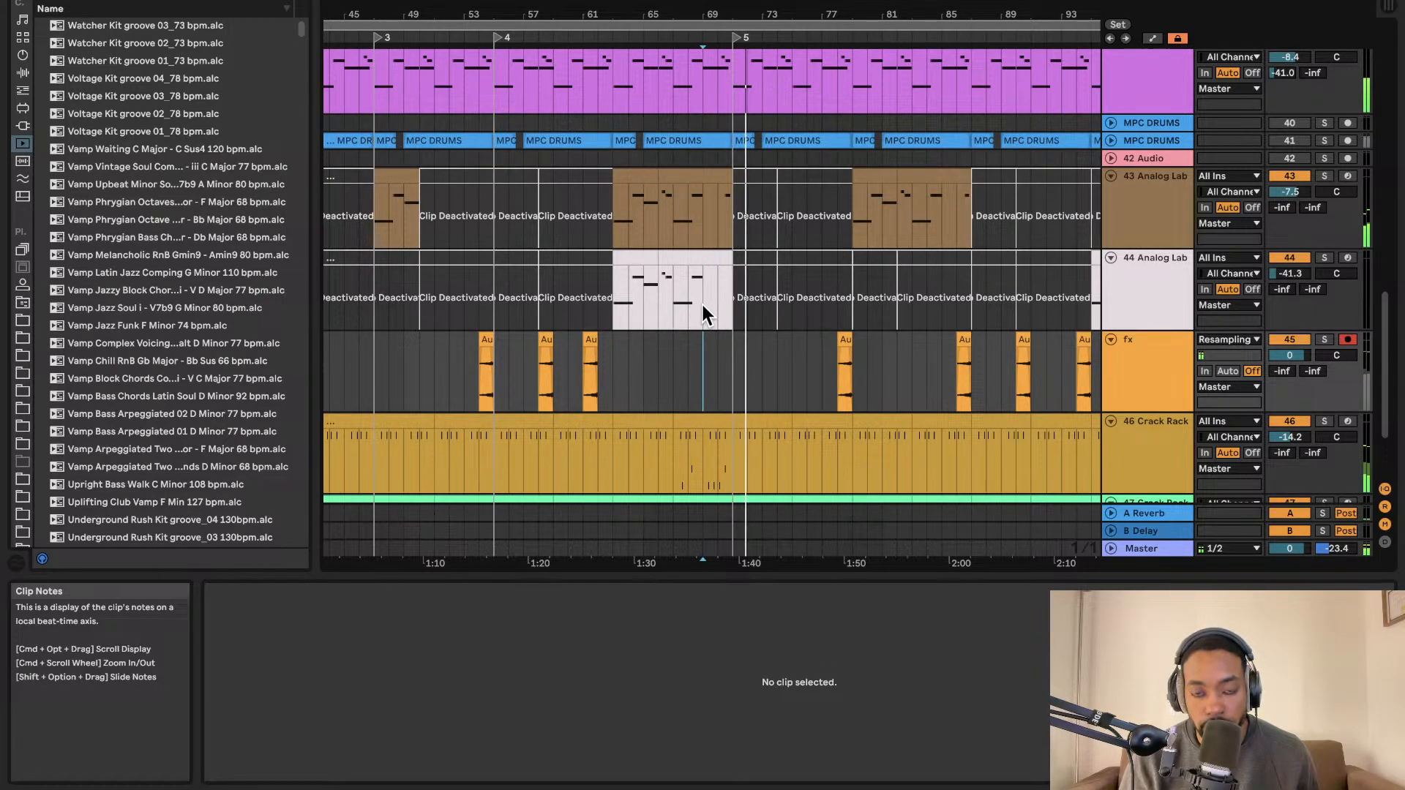
Inspect the frozen clips of track 48 Analog Lab V, mute the track and leave it folded.
{"action": "scroll", "coordinate": [670, 292], "scroll_direction": "down", "scroll_amount": 3}
{"action": "scroll", "coordinate": [951, 344], "scroll_direction": "left", "scroll_amount": 3}
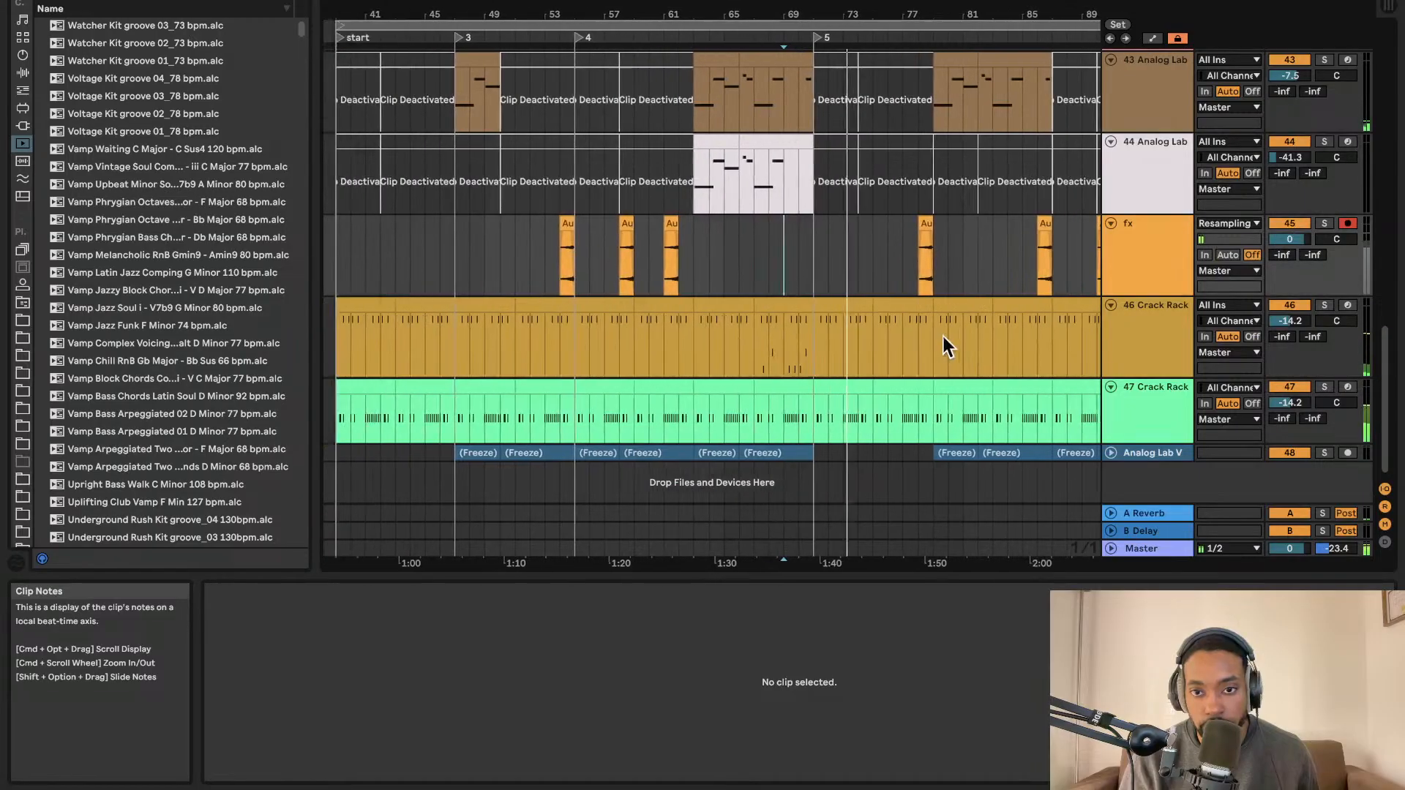
{"action": "scroll", "coordinate": [720, 359], "scroll_direction": "up", "scroll_amount": 2}
{"action": "scroll", "coordinate": [718, 358], "scroll_direction": "down", "scroll_amount": 1}
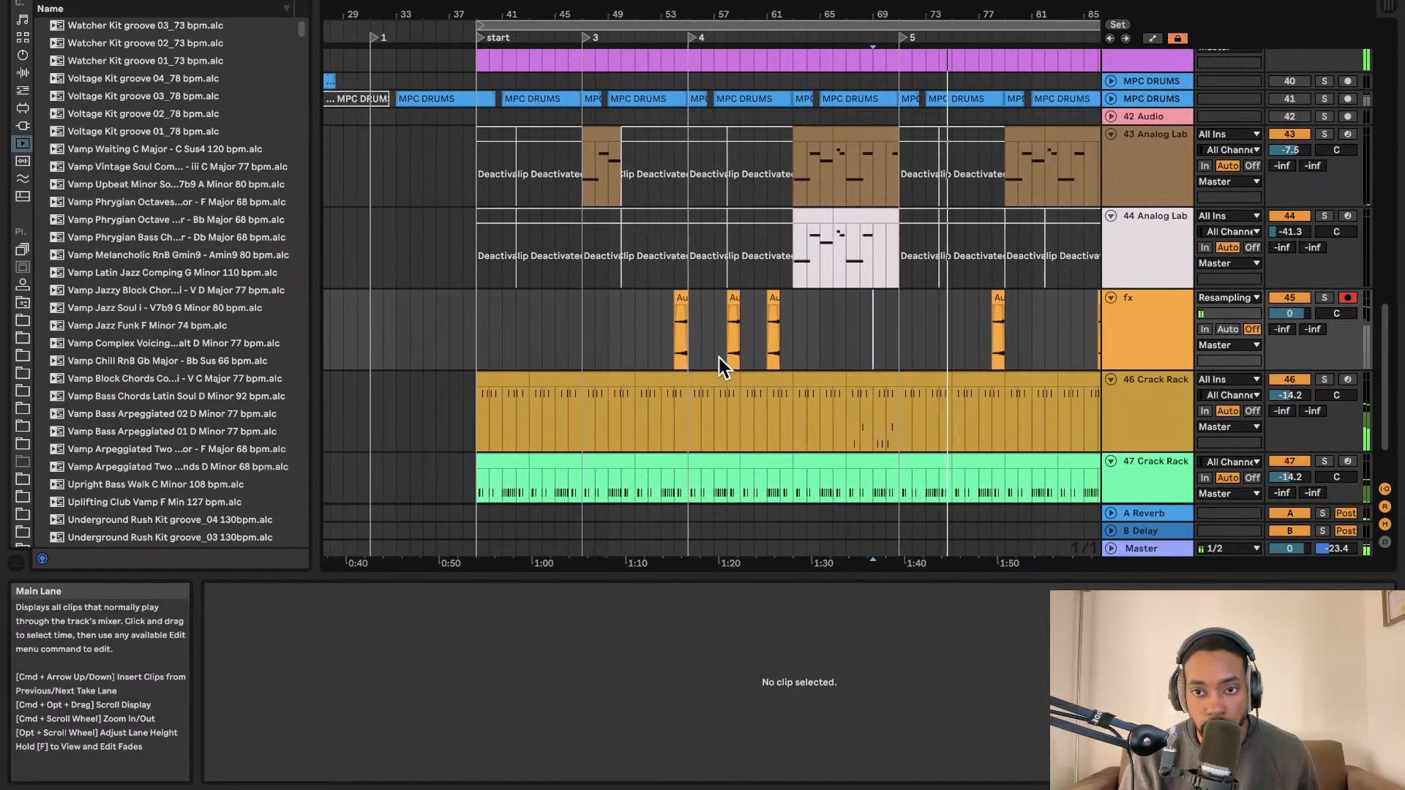
{"action": "scroll", "coordinate": [720, 357], "scroll_direction": "down", "scroll_amount": 2}
{"action": "scroll", "coordinate": [693, 358], "scroll_direction": "down", "scroll_amount": 3}
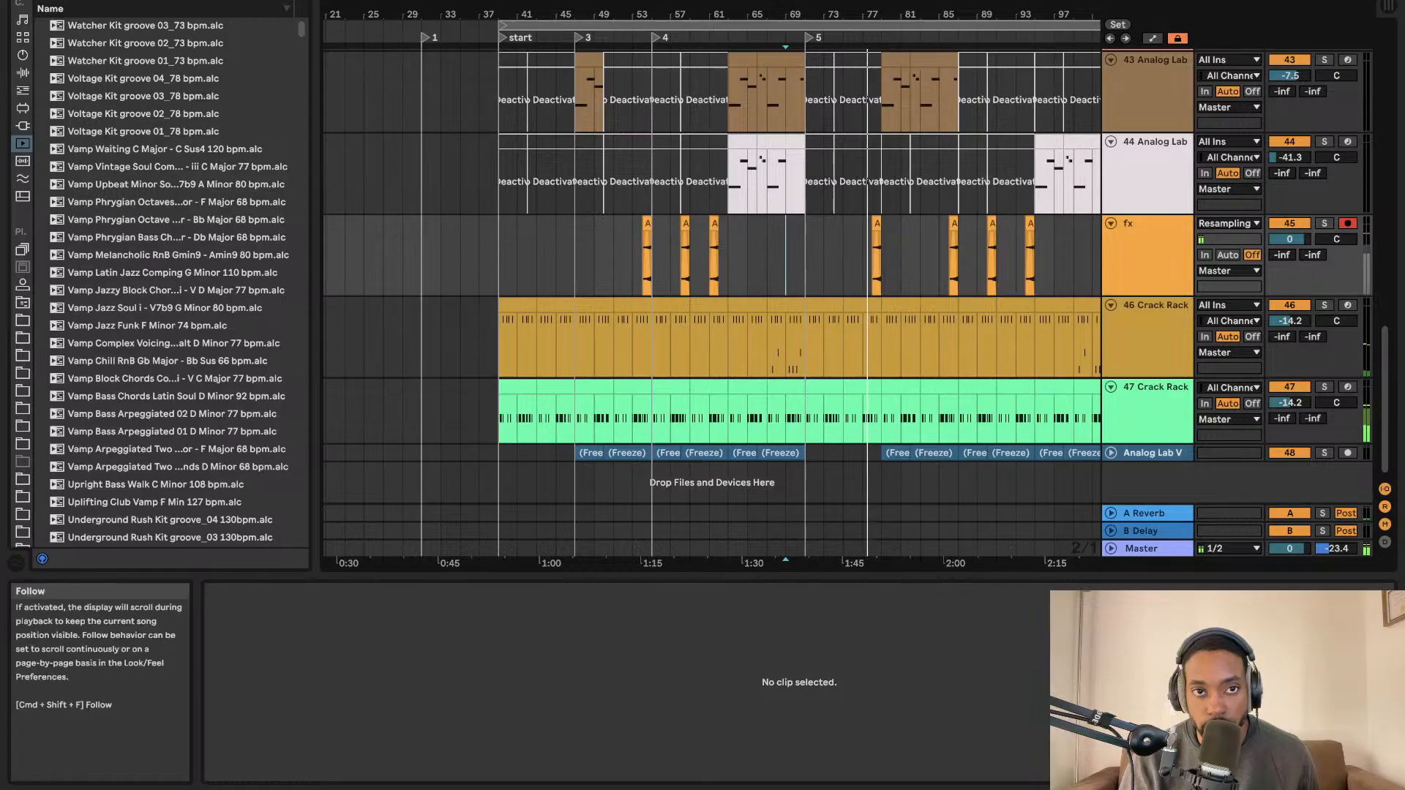
{"action": "left_click", "coordinate": [535, 1]}
{"action": "scroll", "coordinate": [590, 224], "scroll_direction": "left", "scroll_amount": 1}
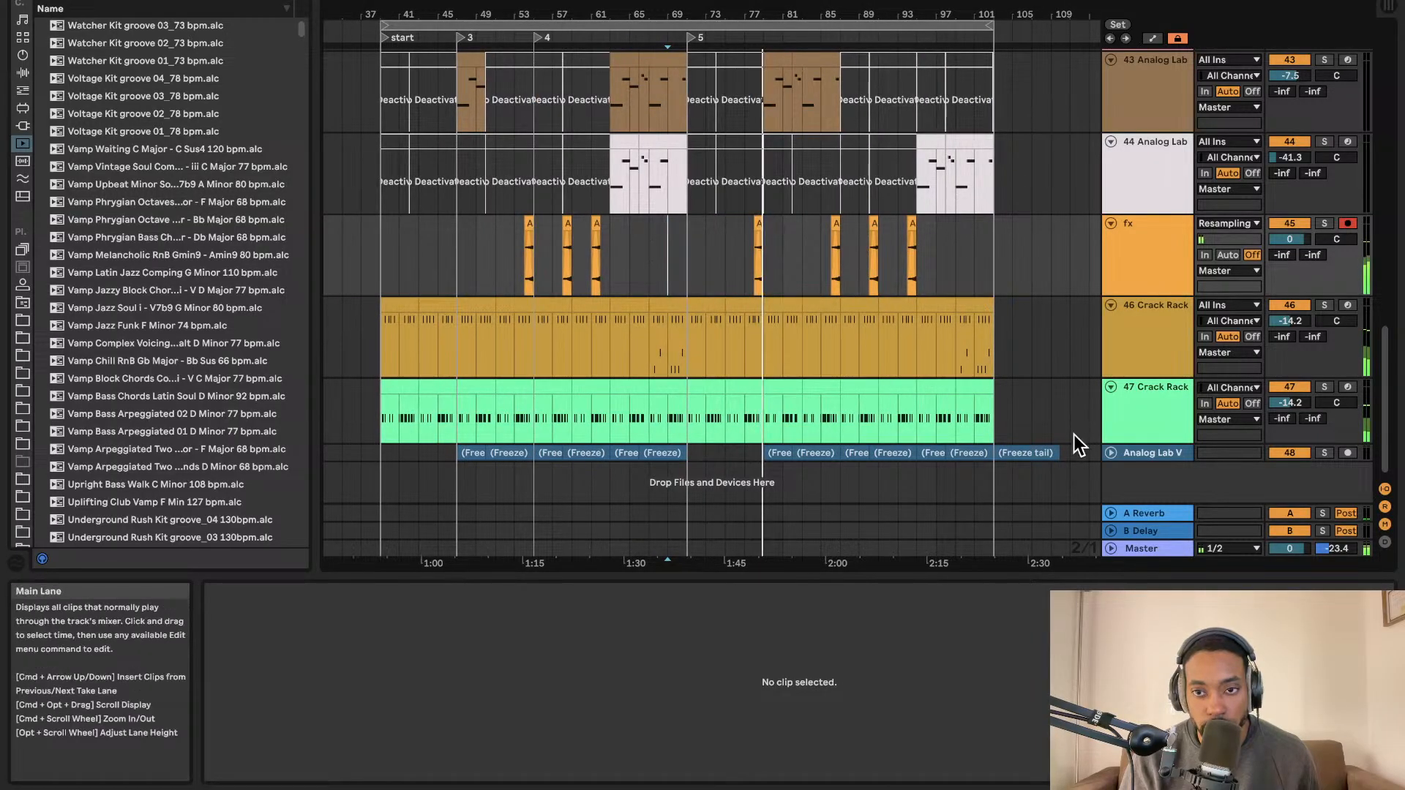
{"action": "left_click", "coordinate": [1110, 452]}
{"action": "scroll", "coordinate": [961, 376], "scroll_direction": "down", "scroll_amount": 2}
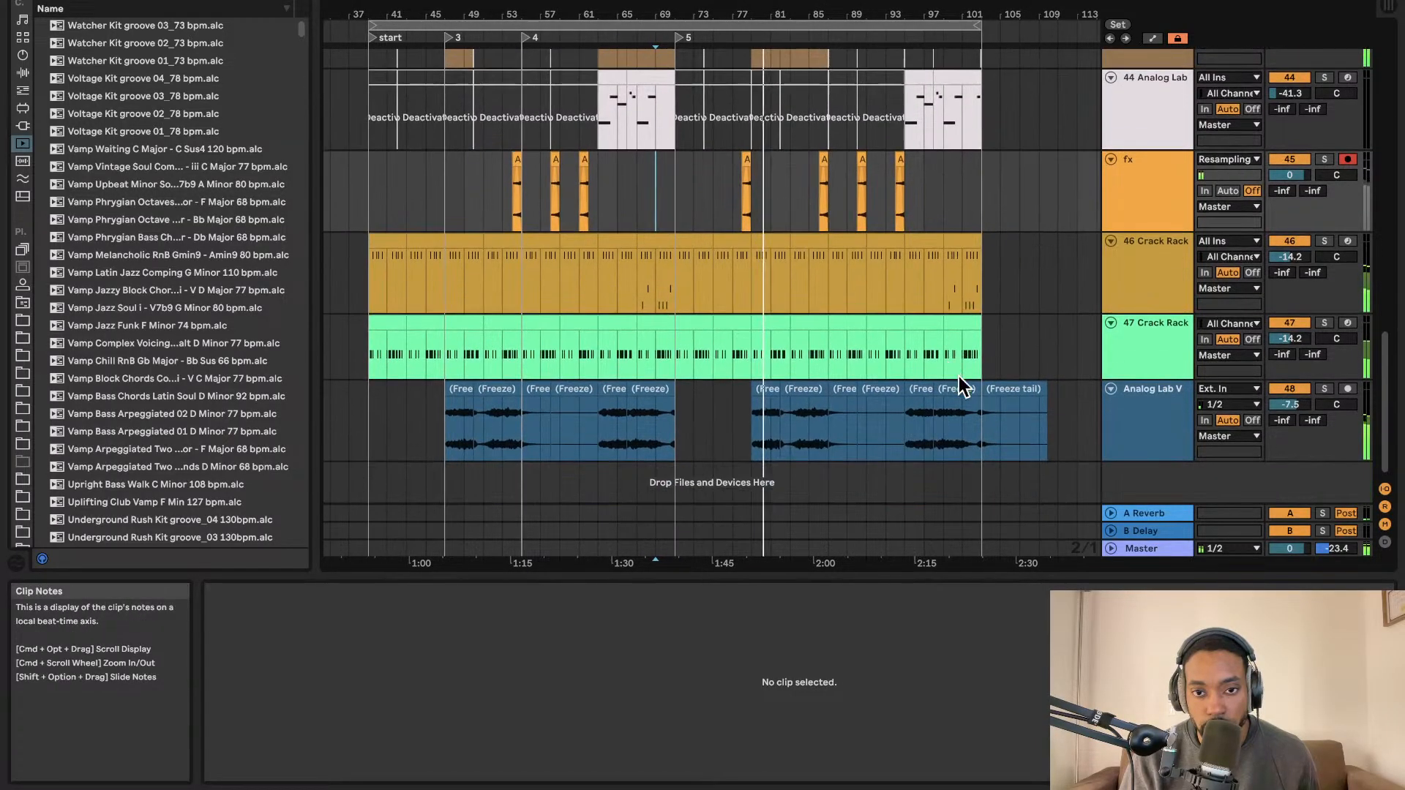
{"action": "left_click", "coordinate": [1111, 388]}
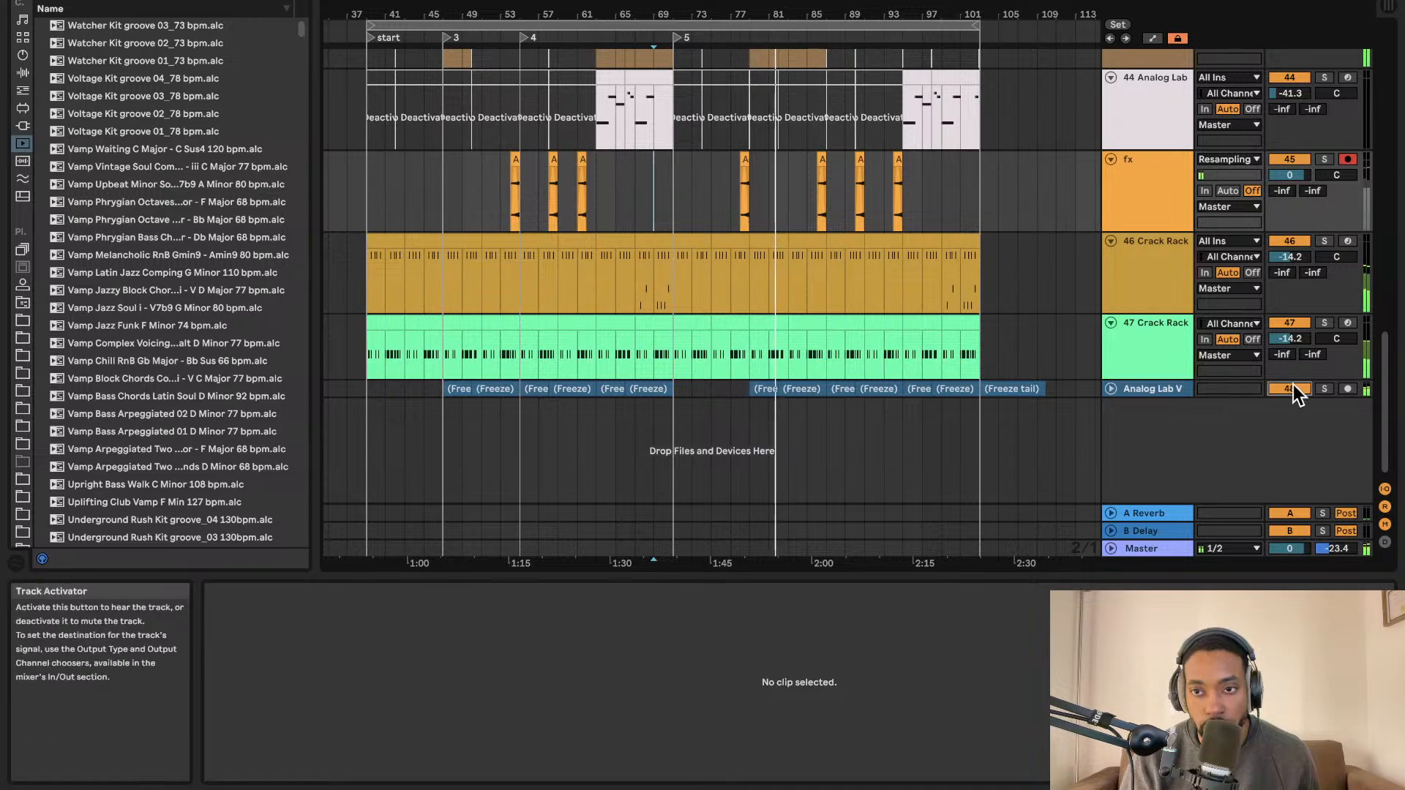
{"action": "left_click", "coordinate": [1110, 389]}
{"action": "left_click", "coordinate": [1111, 389]}
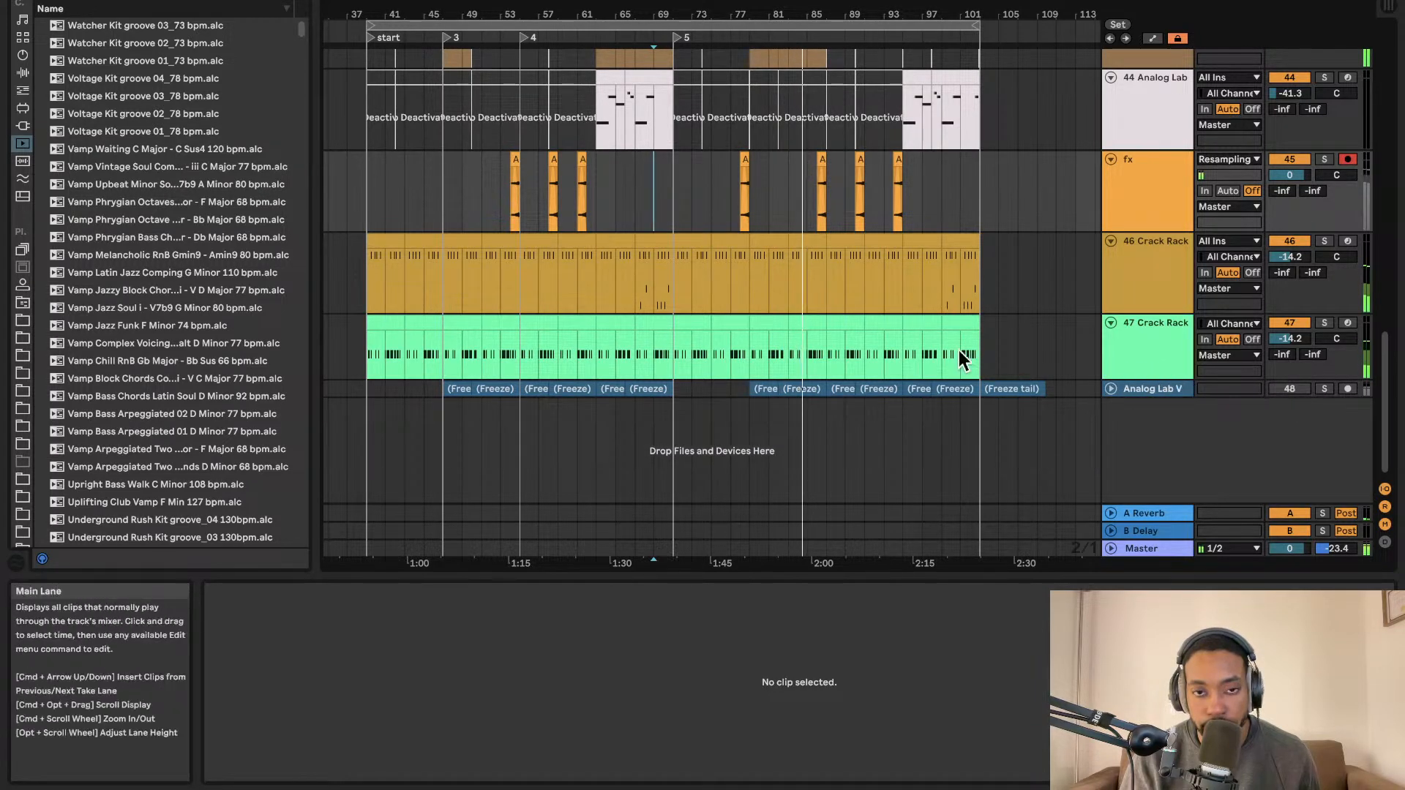
Review the Analog Lab, fx and Crack Rack clips from bar 57 to the end of the arrangement during playback.
{"action": "scroll", "coordinate": [947, 349], "scroll_direction": "up", "scroll_amount": 2}
{"action": "scroll", "coordinate": [904, 321], "scroll_direction": "up", "scroll_amount": 3}
{"action": "scroll", "coordinate": [903, 322], "scroll_direction": "up", "scroll_amount": 1}
{"action": "scroll", "coordinate": [900, 323], "scroll_direction": "up", "scroll_amount": 1}
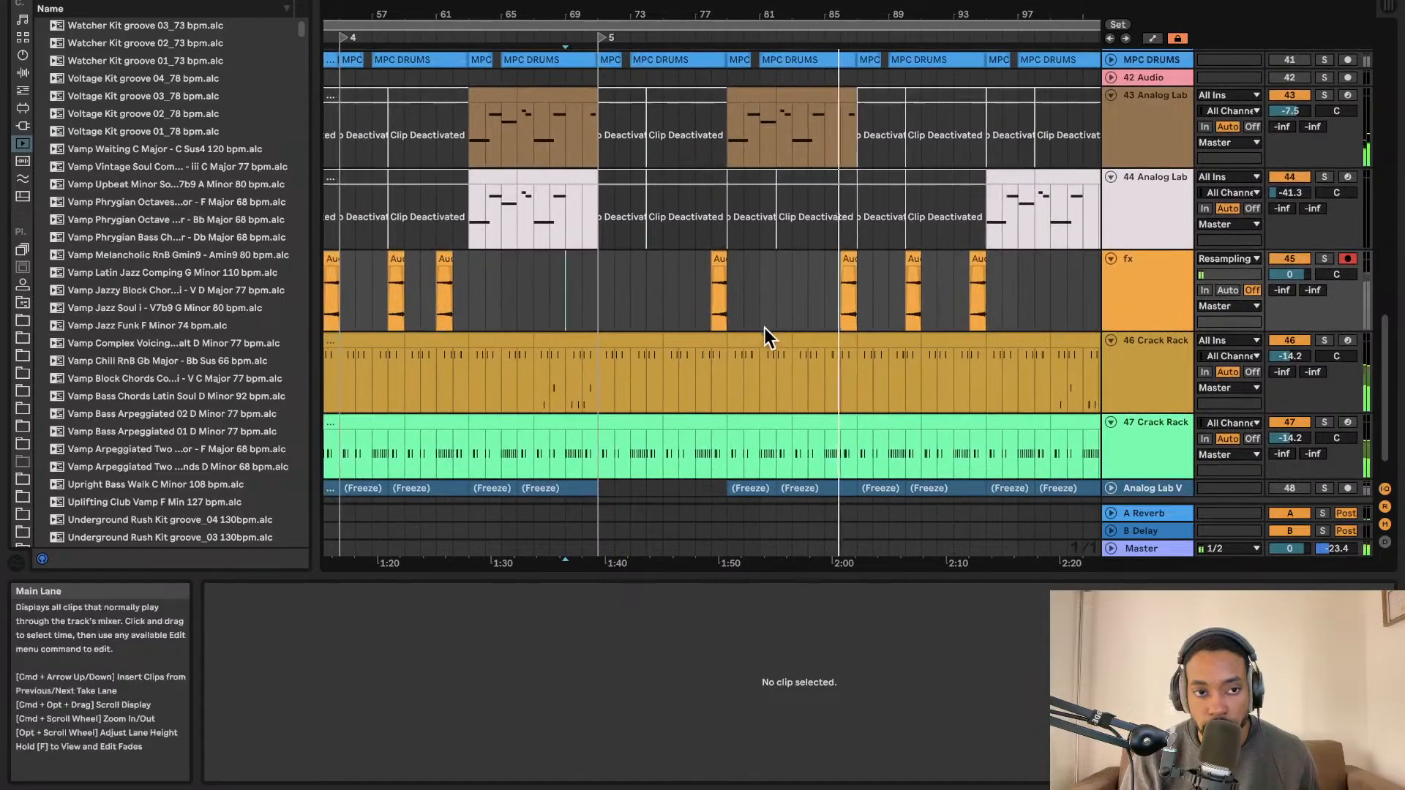
{"action": "scroll", "coordinate": [760, 326], "scroll_direction": "down", "scroll_amount": 2}
{"action": "scroll", "coordinate": [759, 326], "scroll_direction": "right", "scroll_amount": 1}
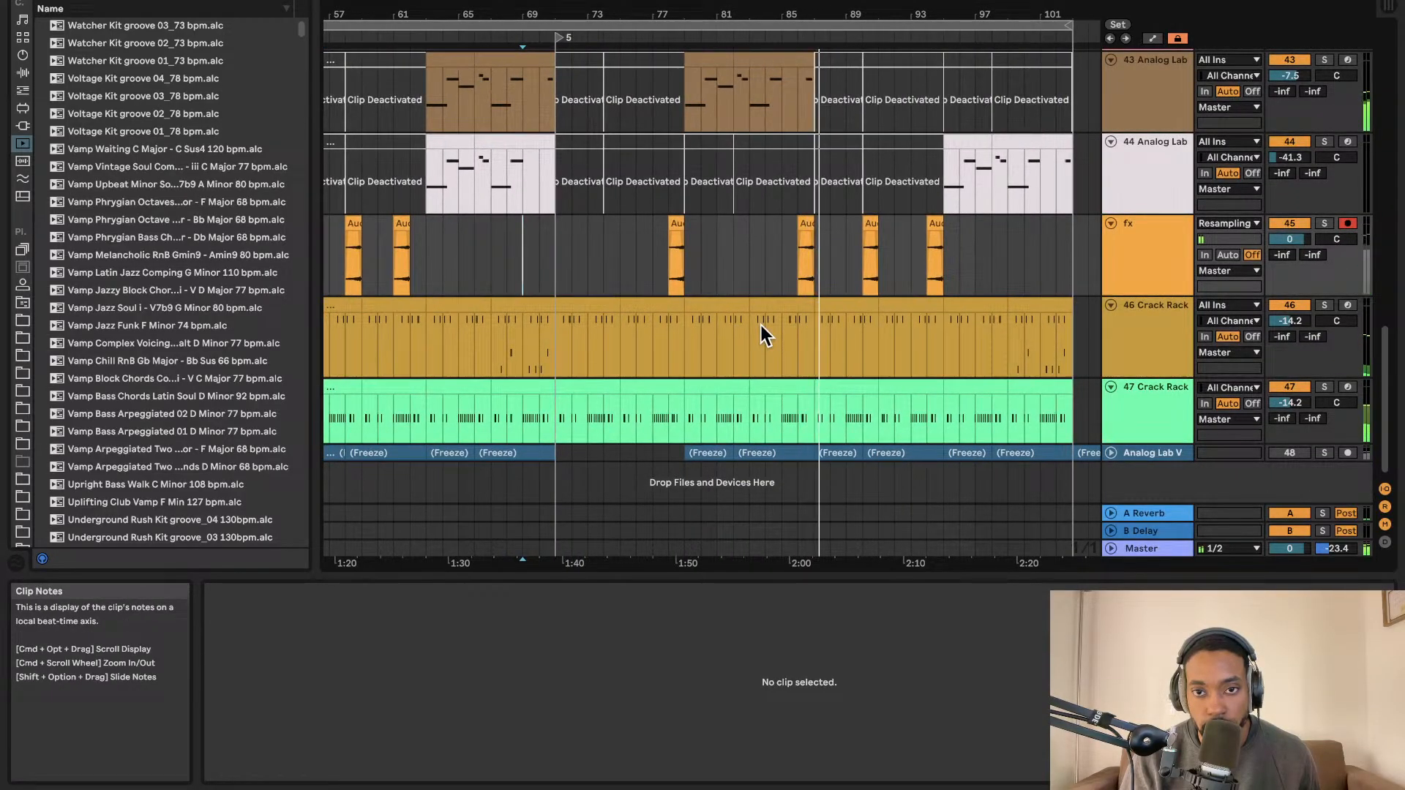
{"action": "scroll", "coordinate": [735, 279], "scroll_direction": "up", "scroll_amount": 1}
{"action": "scroll", "coordinate": [735, 279], "scroll_direction": "up", "scroll_amount": 2}
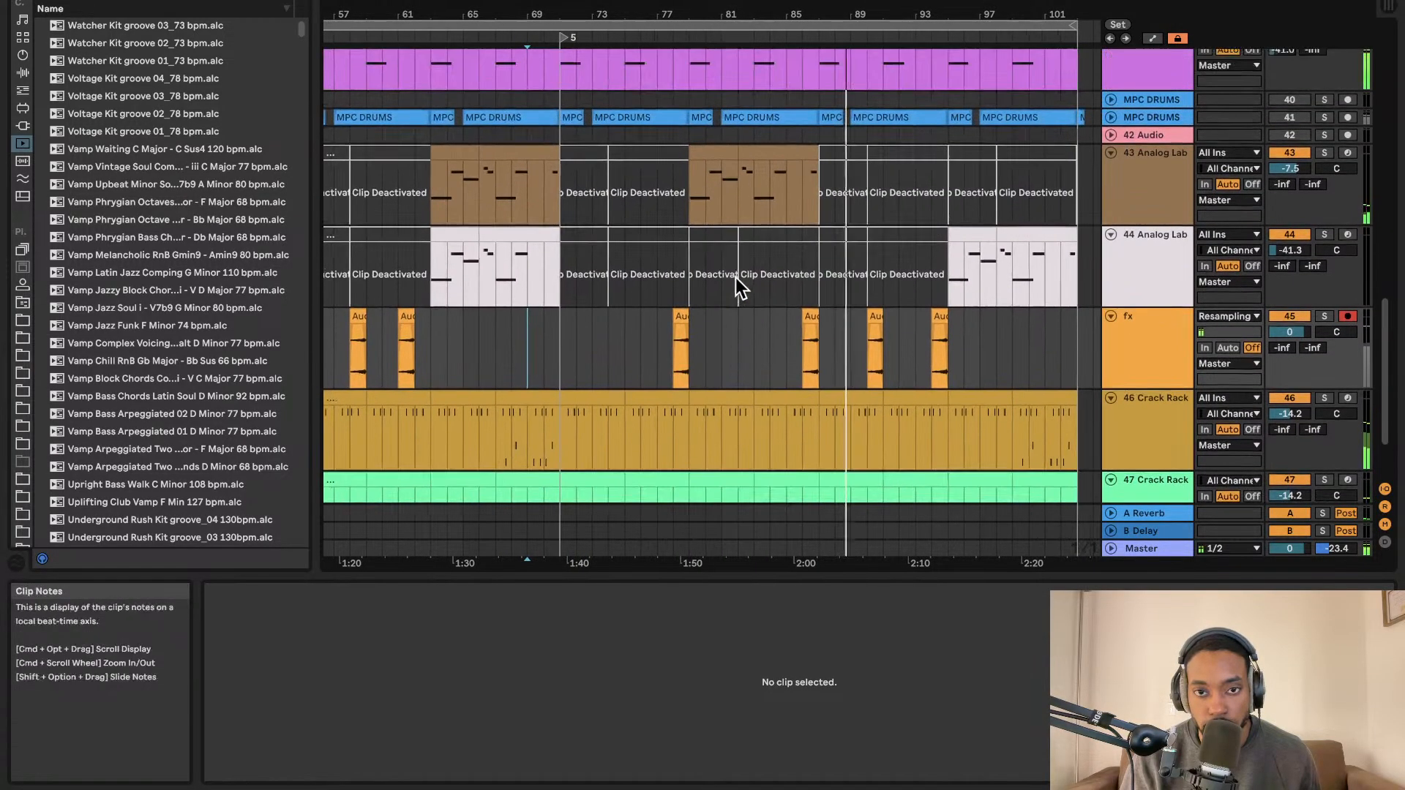
{"action": "scroll", "coordinate": [735, 277], "scroll_direction": "down", "scroll_amount": 3}
{"action": "scroll", "coordinate": [740, 276], "scroll_direction": "up", "scroll_amount": 1}
{"action": "scroll", "coordinate": [741, 277], "scroll_direction": "down", "scroll_amount": 2}
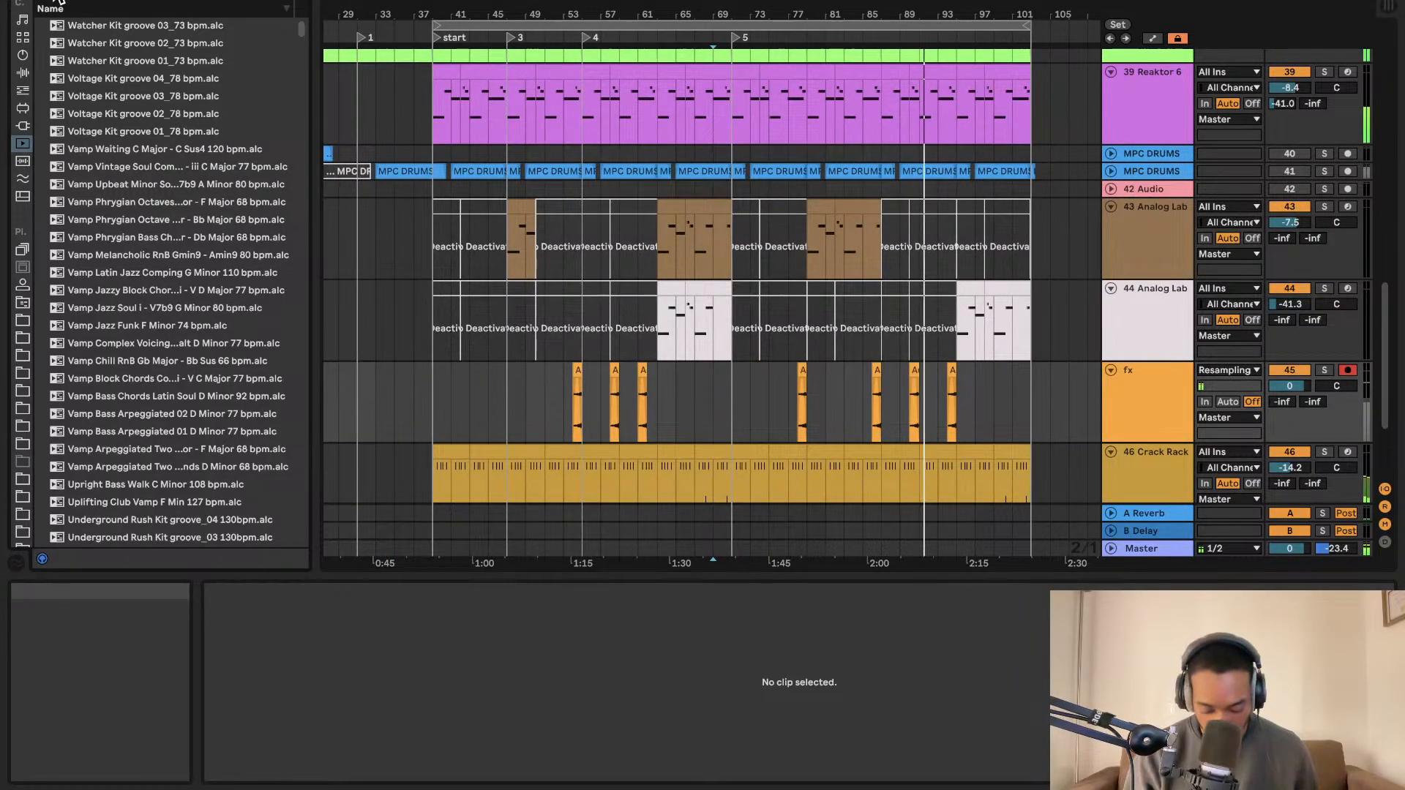
Search the browser for a Pure sound and look through the Analog bass presets.
{"action": "type", "text": "punch"}
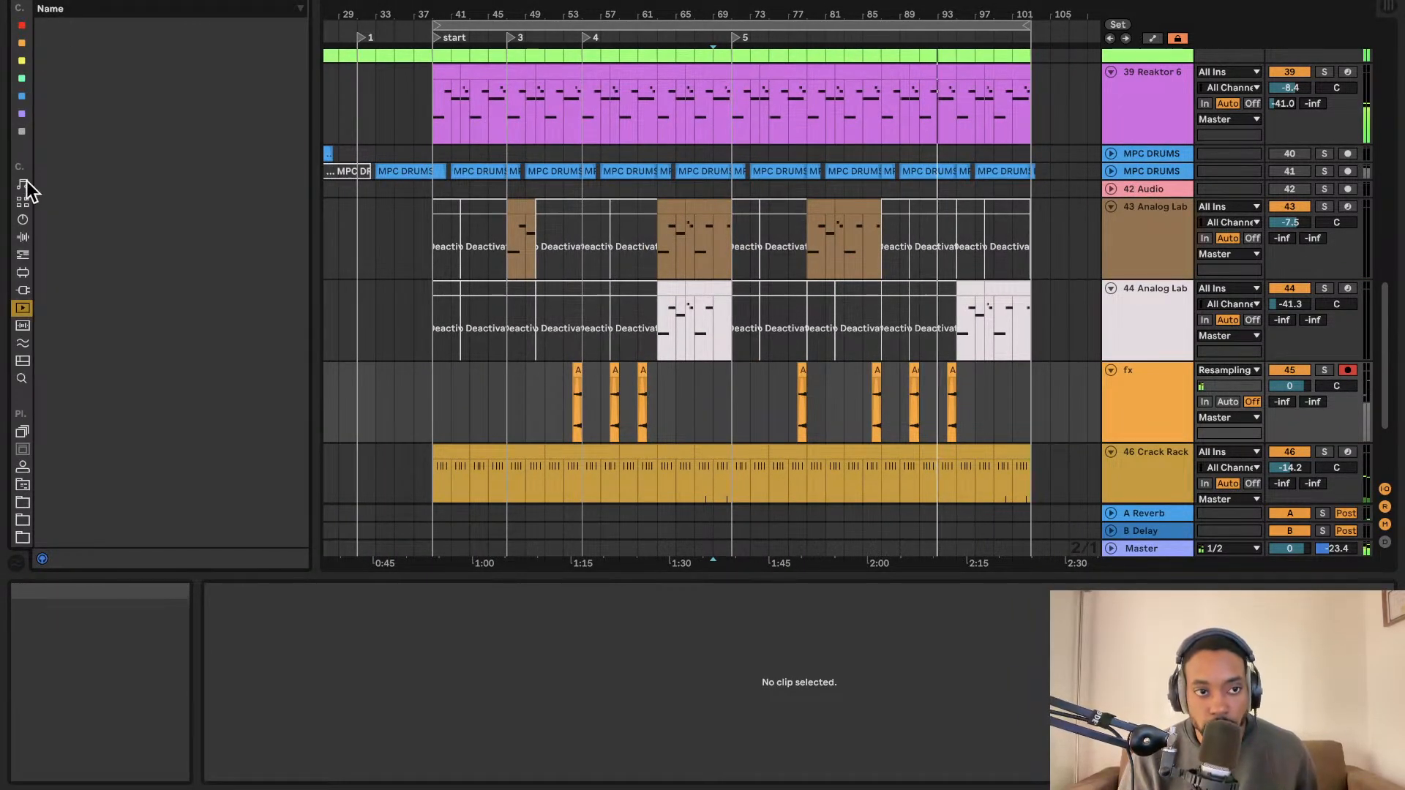
{"action": "left_click", "coordinate": [24, 203]}
{"action": "left_click", "coordinate": [23, 221]}
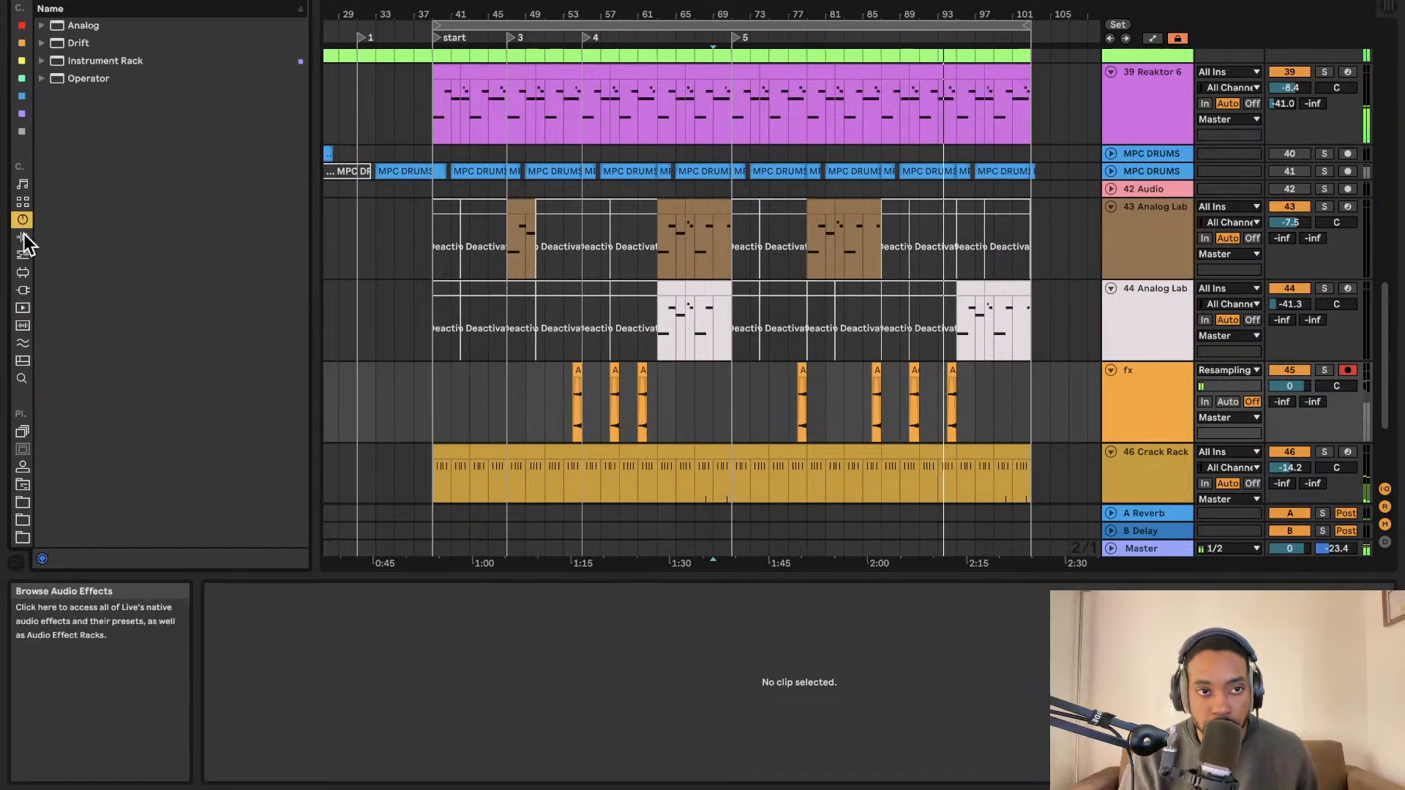
{"action": "left_click", "coordinate": [57, 27]}
{"action": "left_click", "coordinate": [52, 43]}
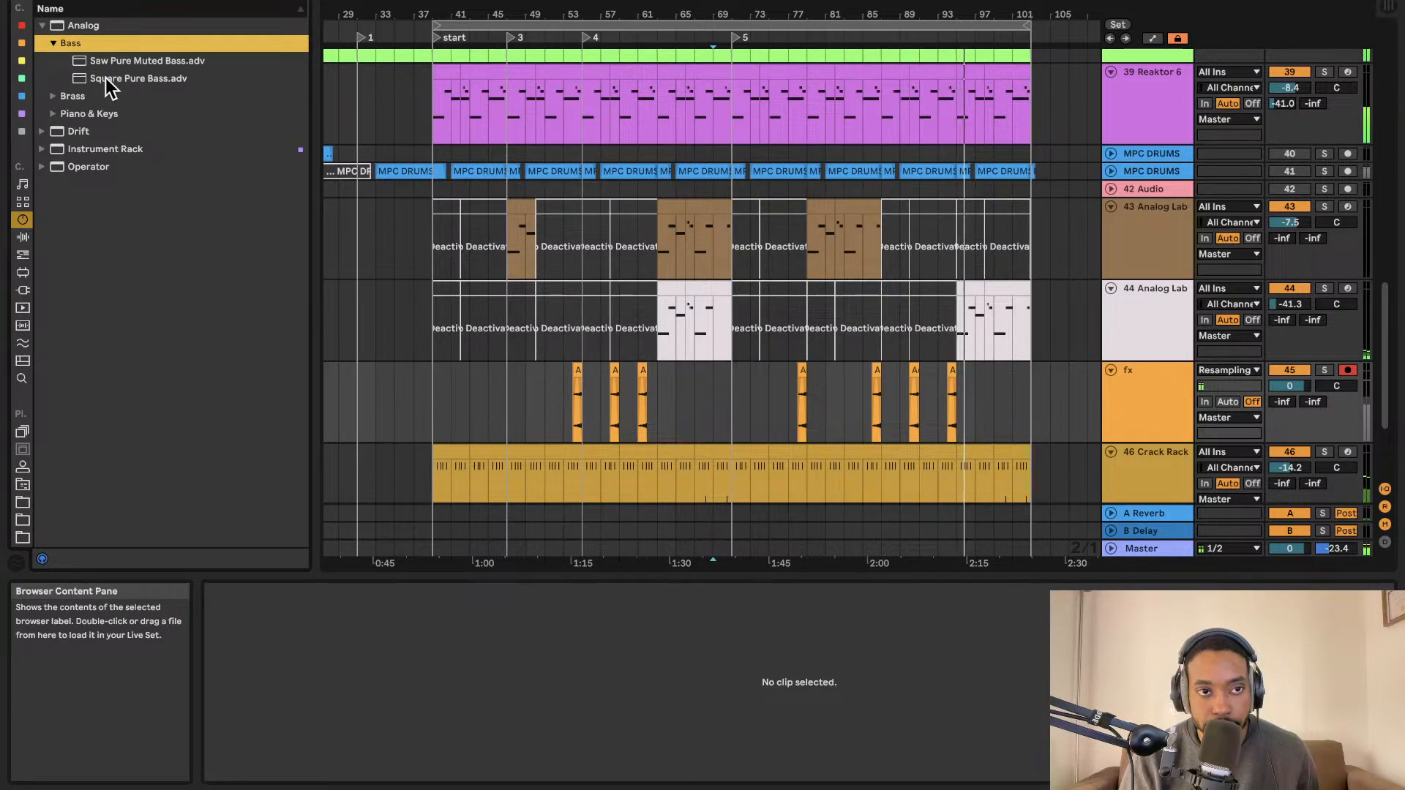
{"action": "left_click", "coordinate": [23, 255]}
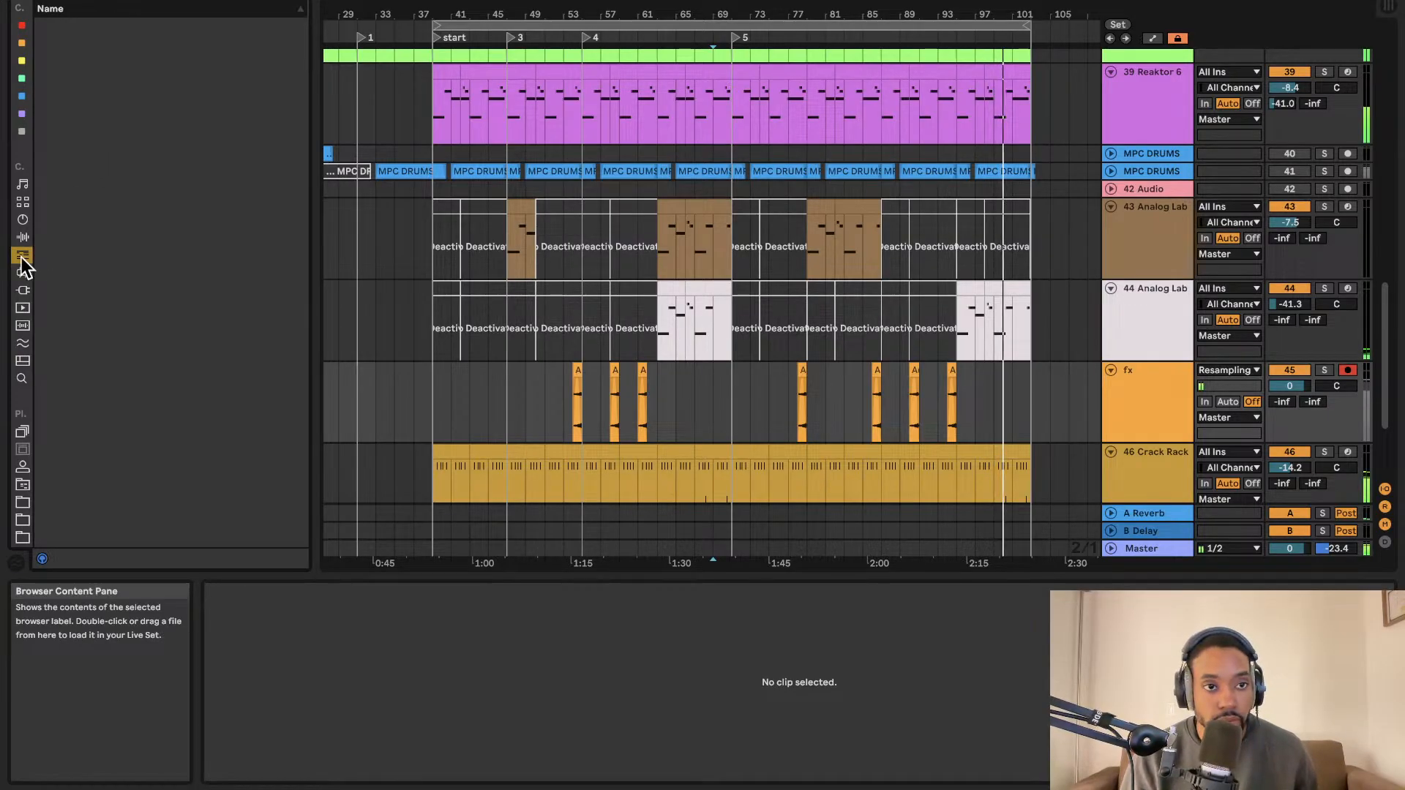
Add the 808 Pure.adg bass preset from the Instrument Rack folder as a new track, unfold it and set its volume to -2.4 dB.
{"action": "left_click", "coordinate": [22, 221]}
{"action": "left_click", "coordinate": [44, 44]}
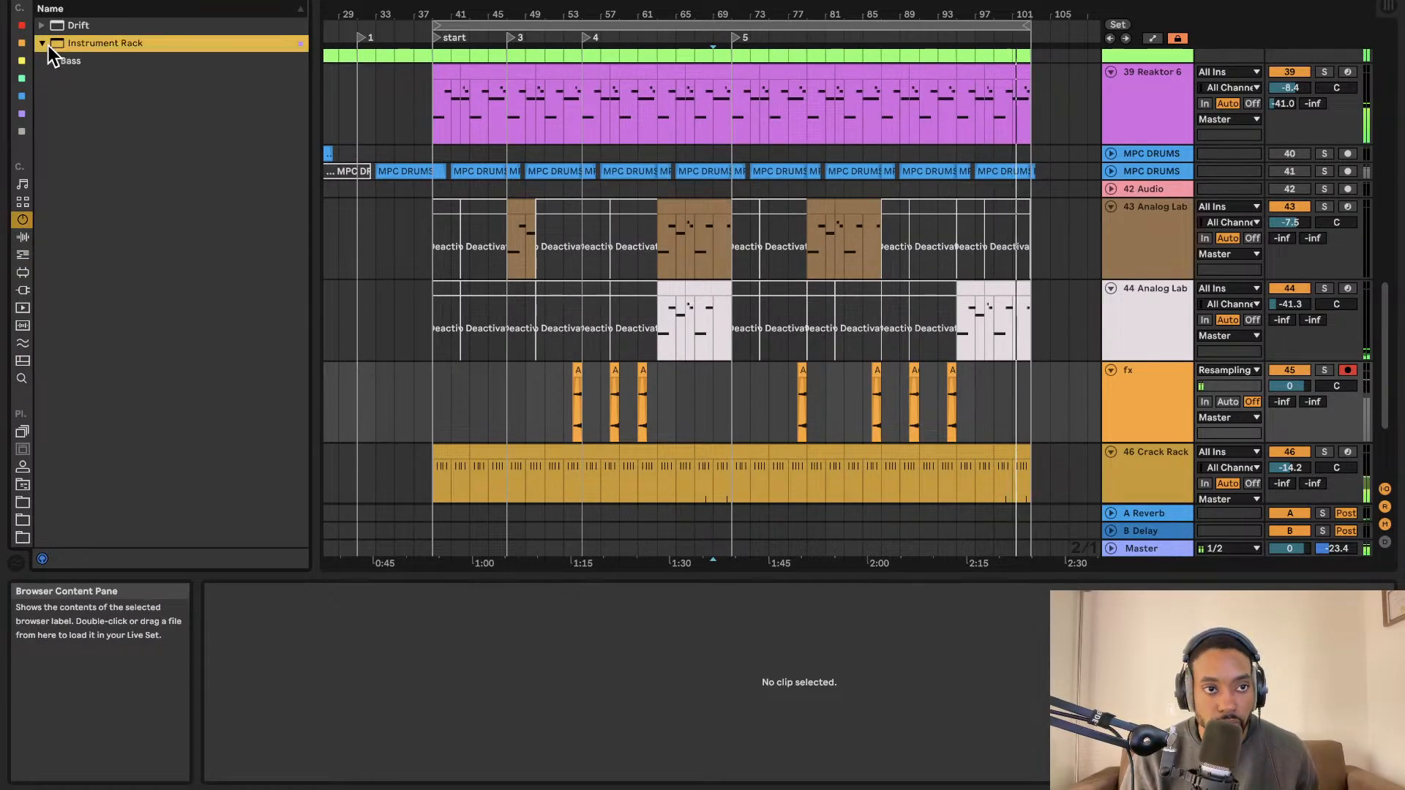
{"action": "left_click", "coordinate": [55, 61]}
{"action": "scroll", "coordinate": [548, 179], "scroll_direction": "down", "scroll_amount": 3}
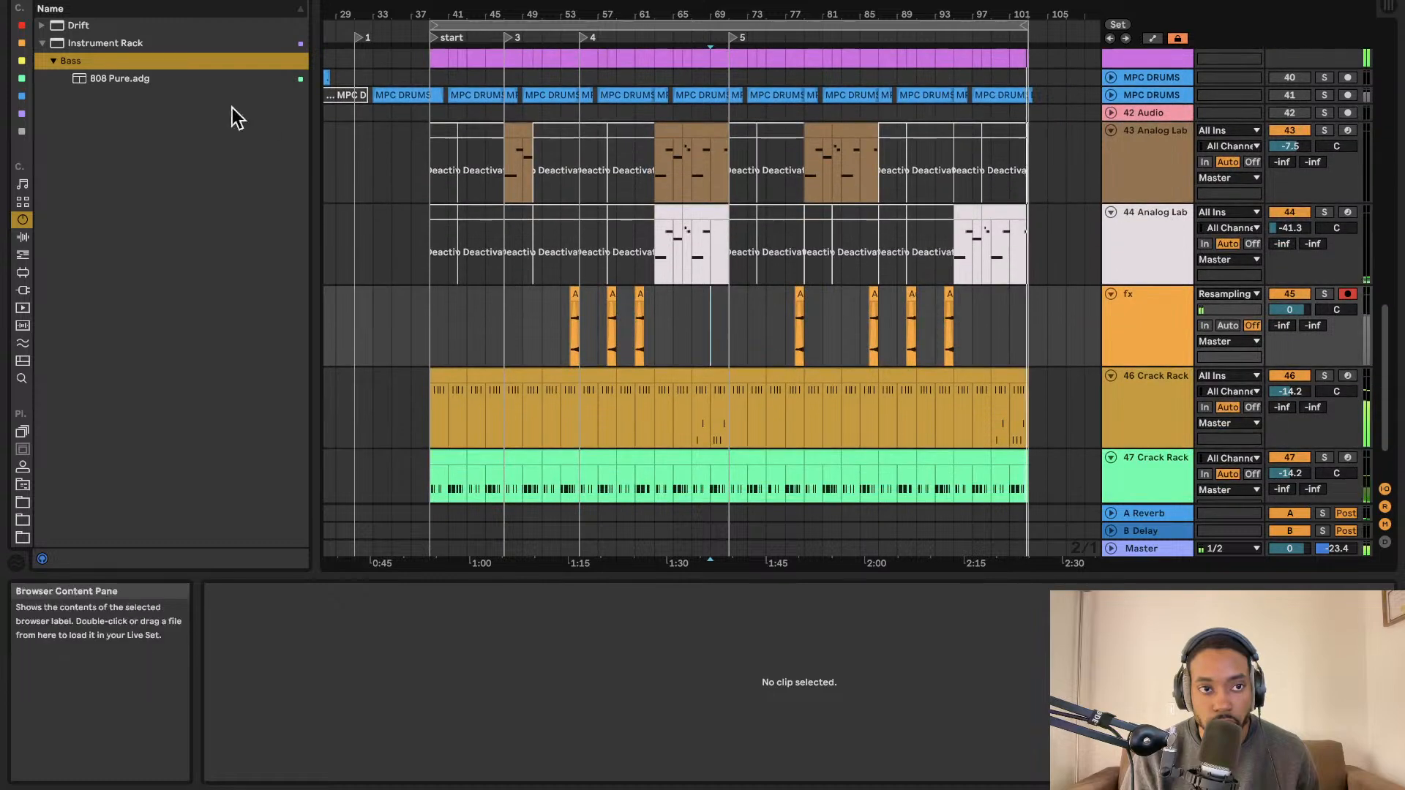
{"action": "left_click_drag", "start_coordinate": [144, 82], "coordinate": [1025, 393]}
{"action": "left_click_drag", "start_coordinate": [1130, 479], "coordinate": [1130, 494]}
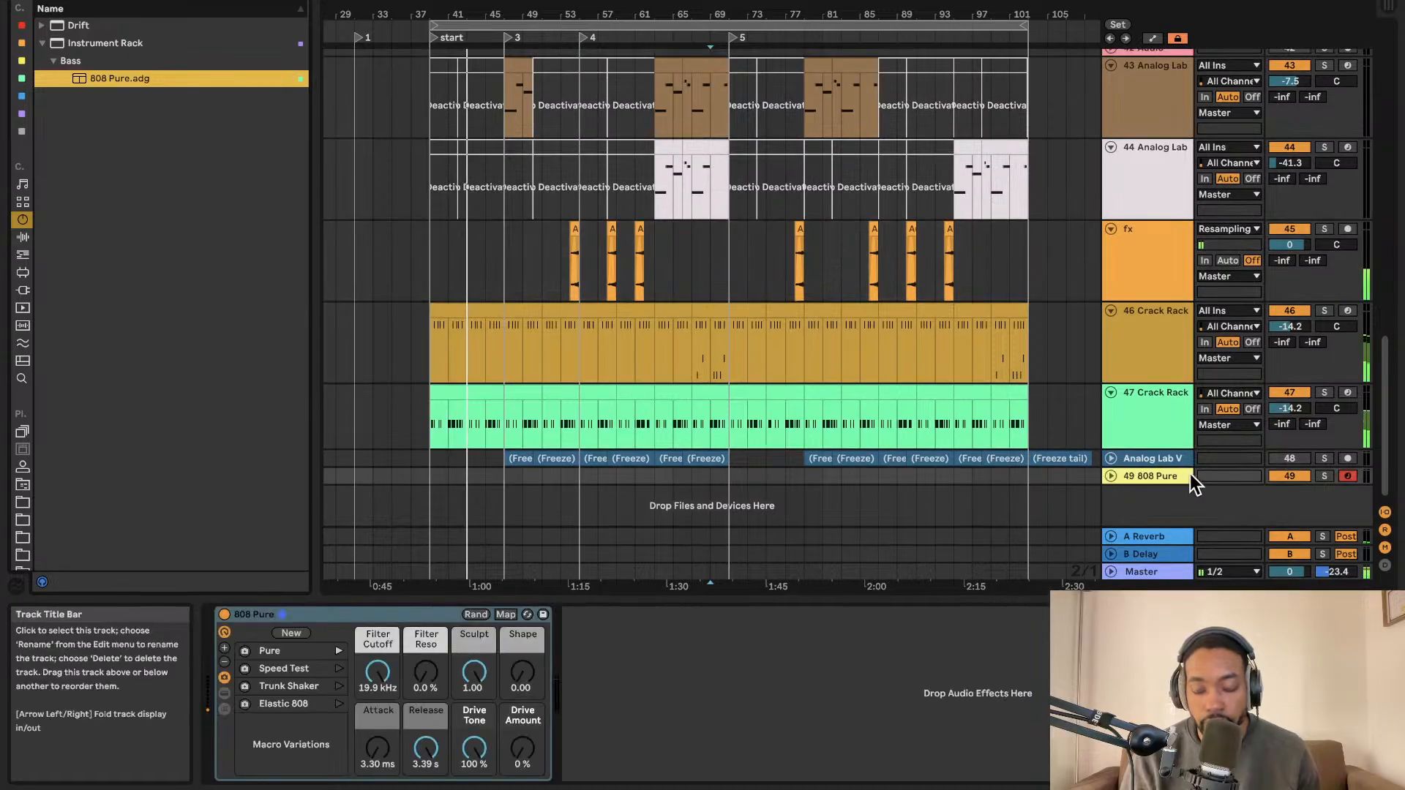
{"action": "left_click", "coordinate": [1111, 476]}
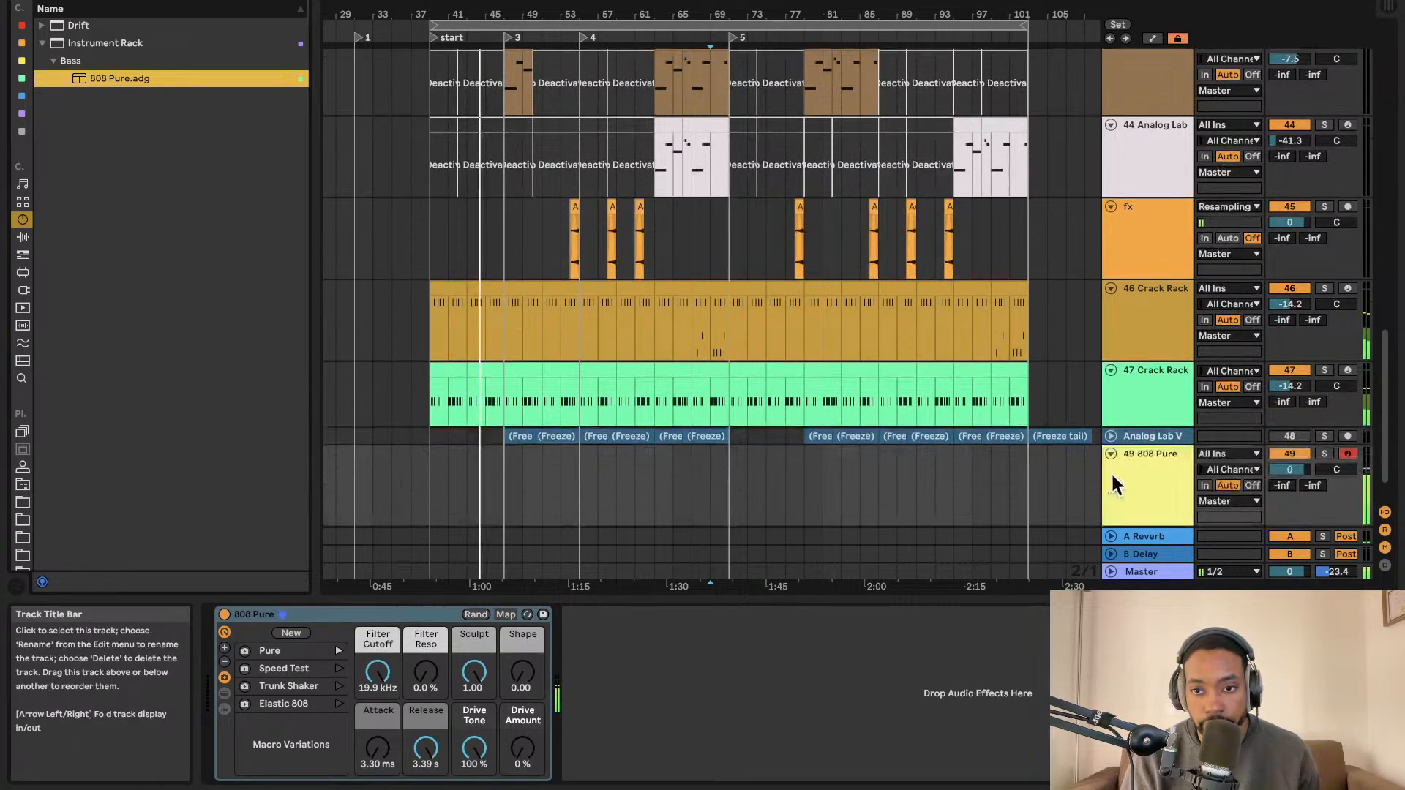
{"action": "left_click_drag", "start_coordinate": [1283, 472], "coordinate": [1283, 482]}
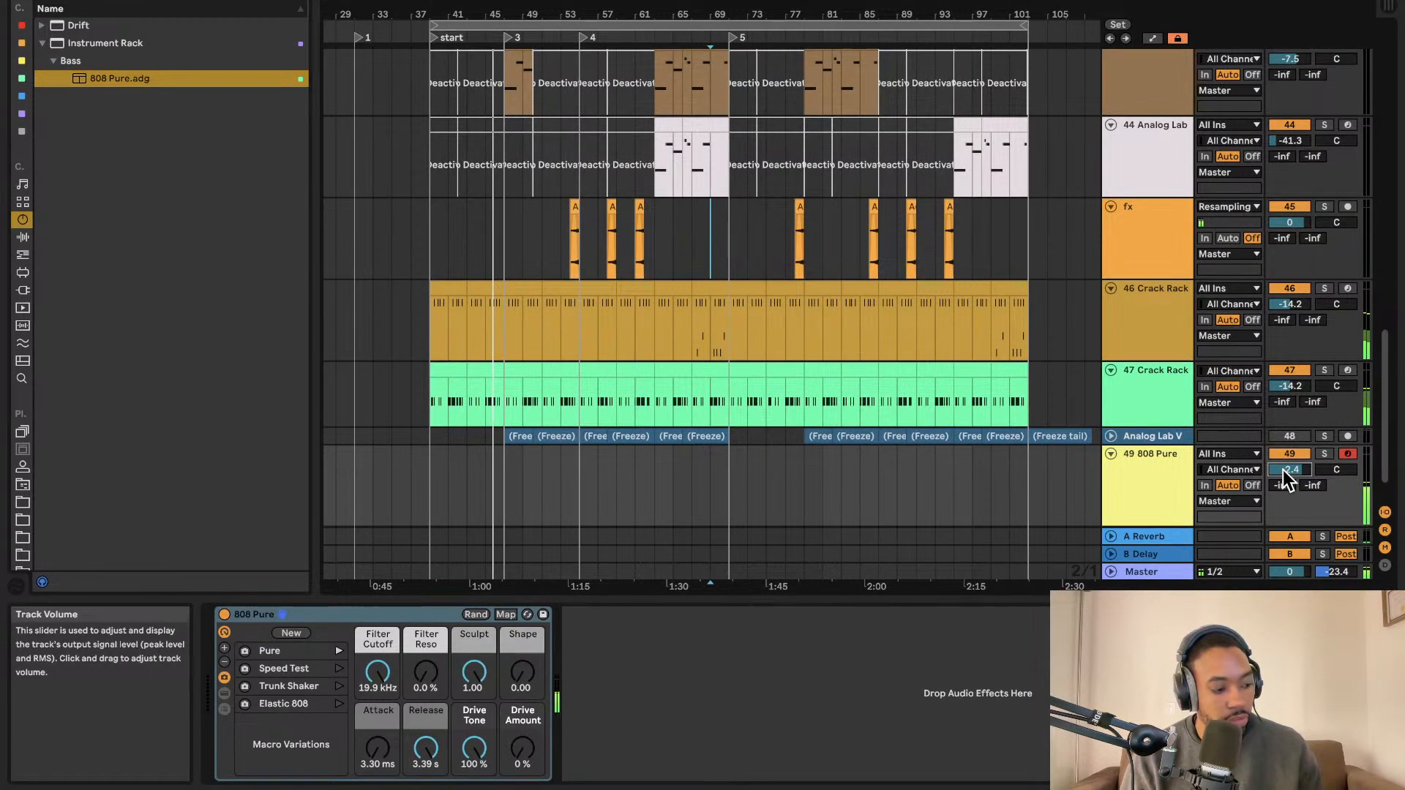
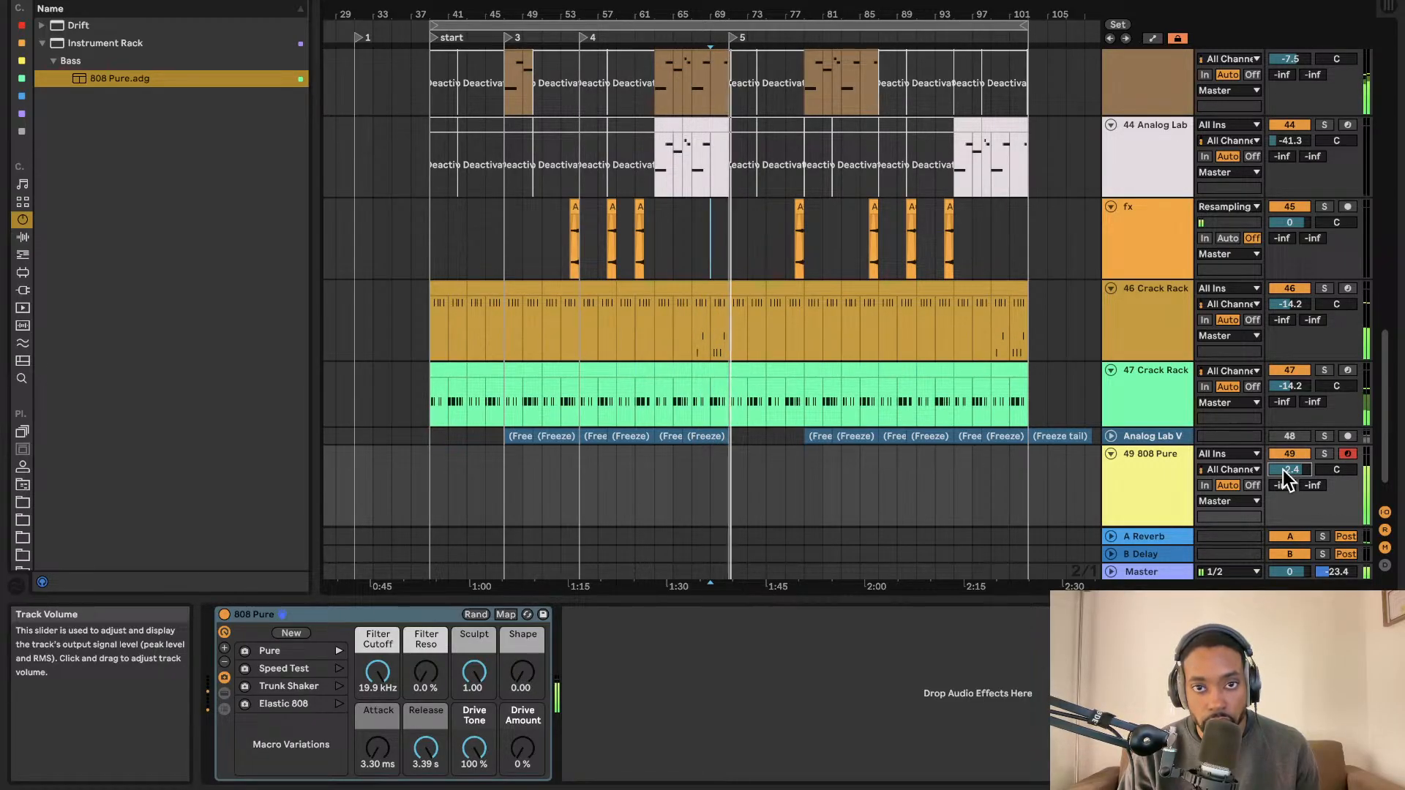
Mute track 49 808 Pure during playback to compare, then reactivate it and leave it unfolded.
{"action": "scroll", "coordinate": [1283, 470], "scroll_direction": "down", "scroll_amount": 1}
{"action": "scroll", "coordinate": [1283, 470], "scroll_direction": "down", "scroll_amount": 1}
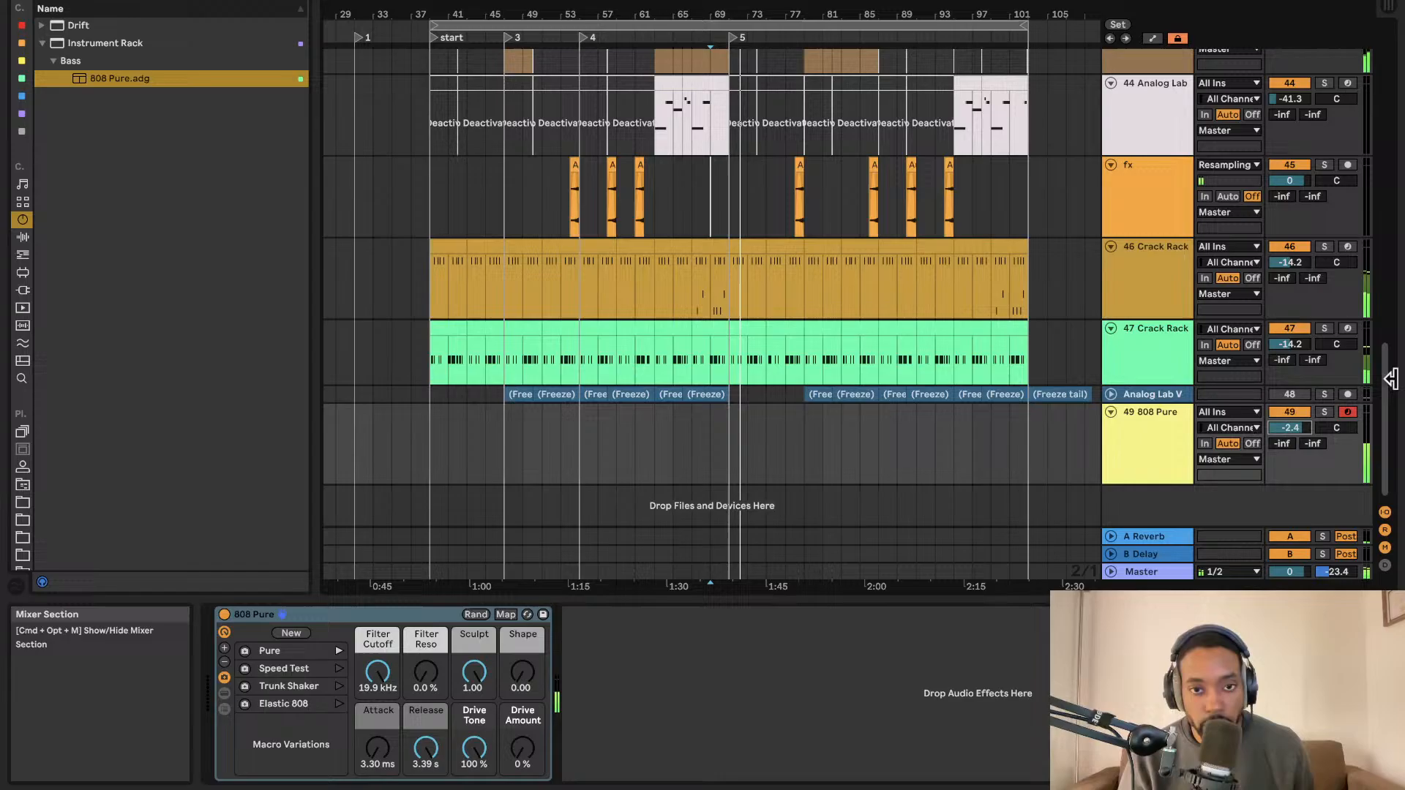
{"action": "left_click", "coordinate": [1110, 411]}
{"action": "left_click", "coordinate": [1271, 413]}
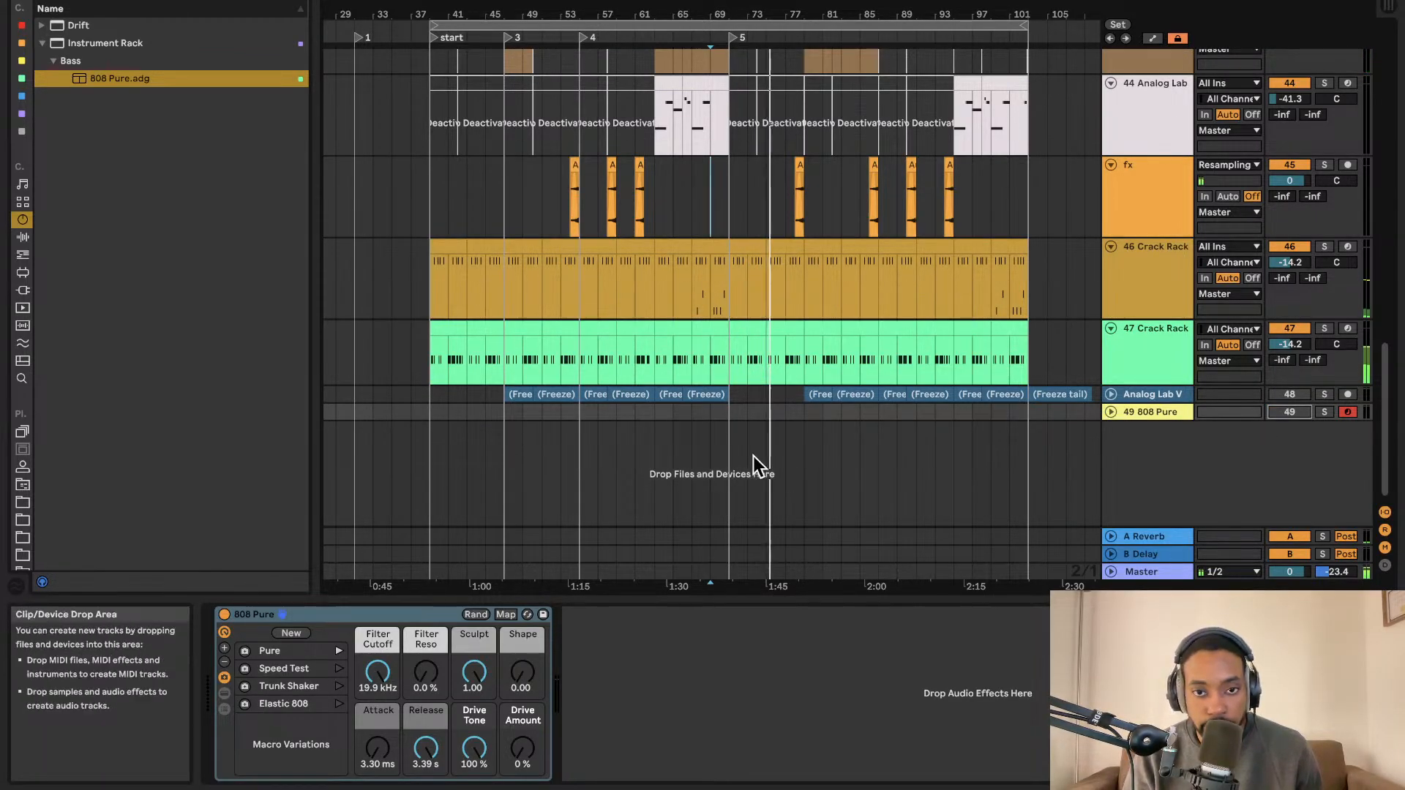
{"action": "left_click", "coordinate": [1111, 412]}
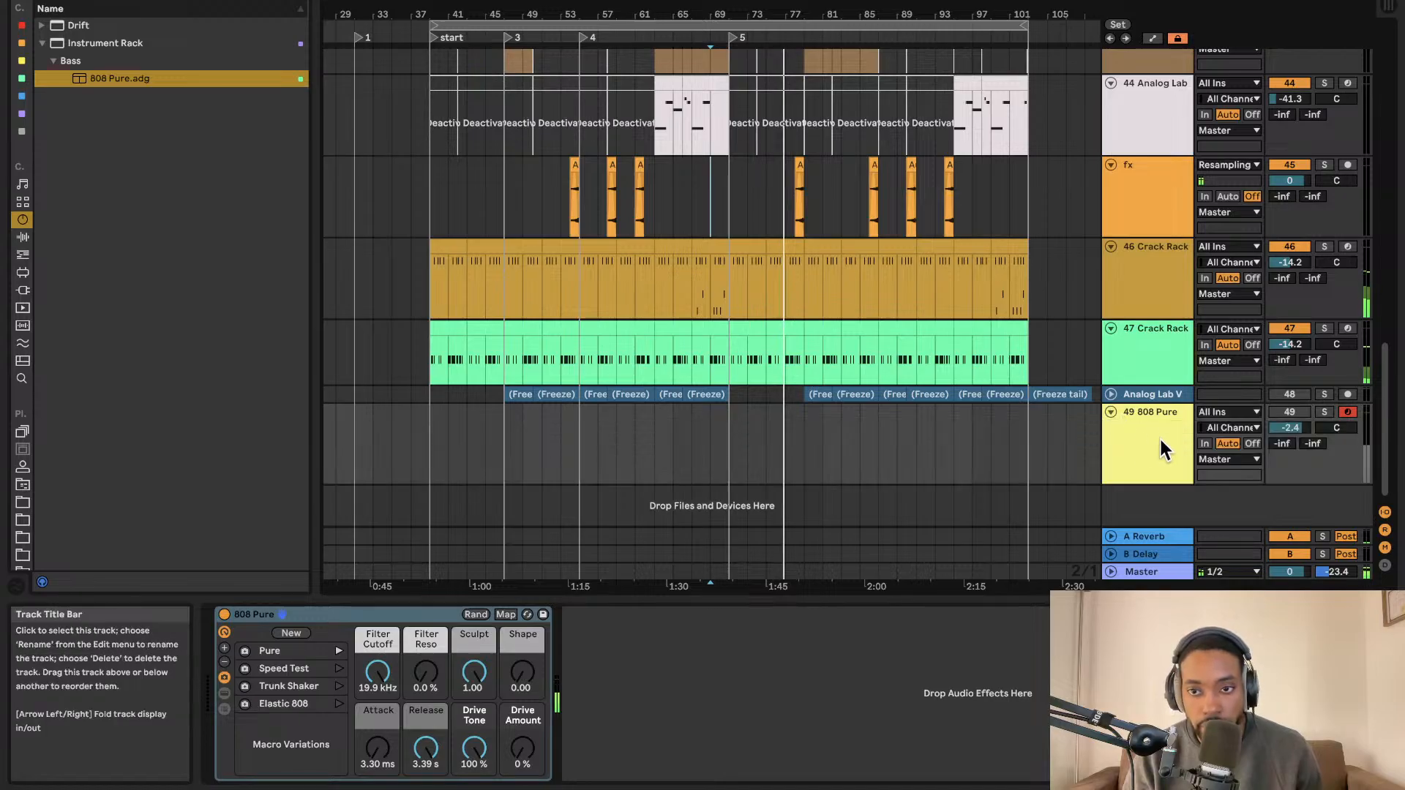
{"action": "left_click", "coordinate": [1279, 416]}
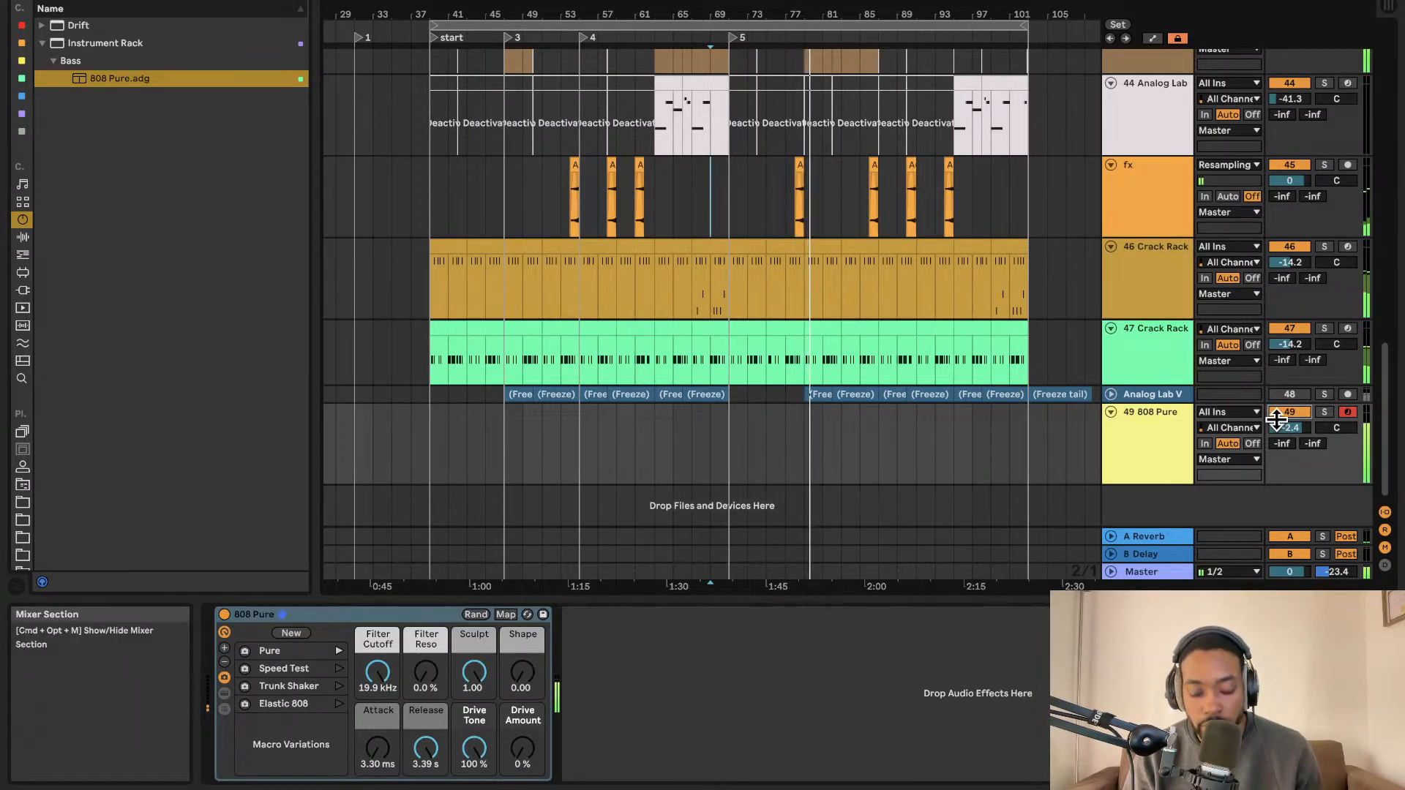
Capture the played 808 Pure notes on track 49 as a clip extended back to bar 92, and set the track volume to -7.5 dB.
{"action": "left_click", "coordinate": [807, 450]}
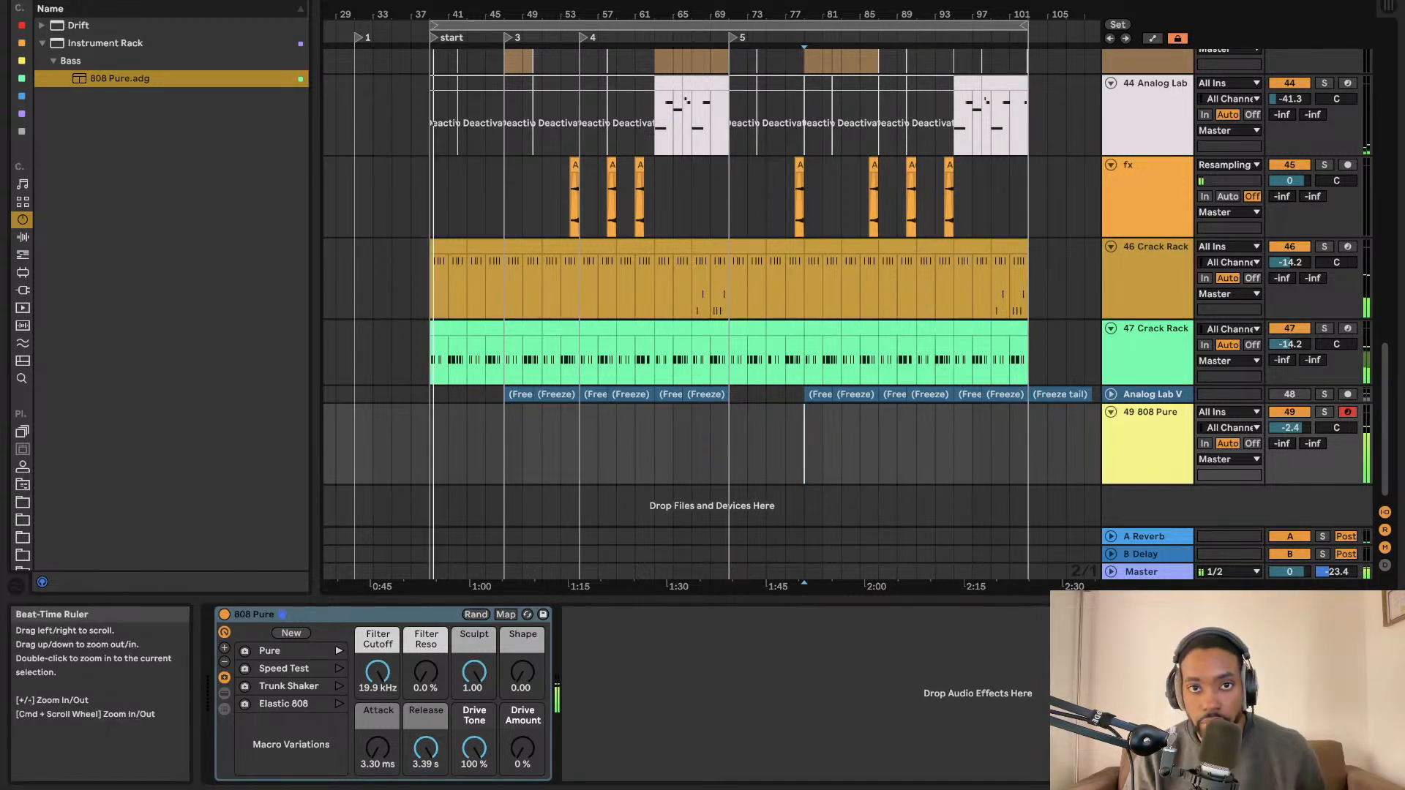
{"action": "scroll", "coordinate": [958, 453], "scroll_direction": "right", "scroll_amount": 2}
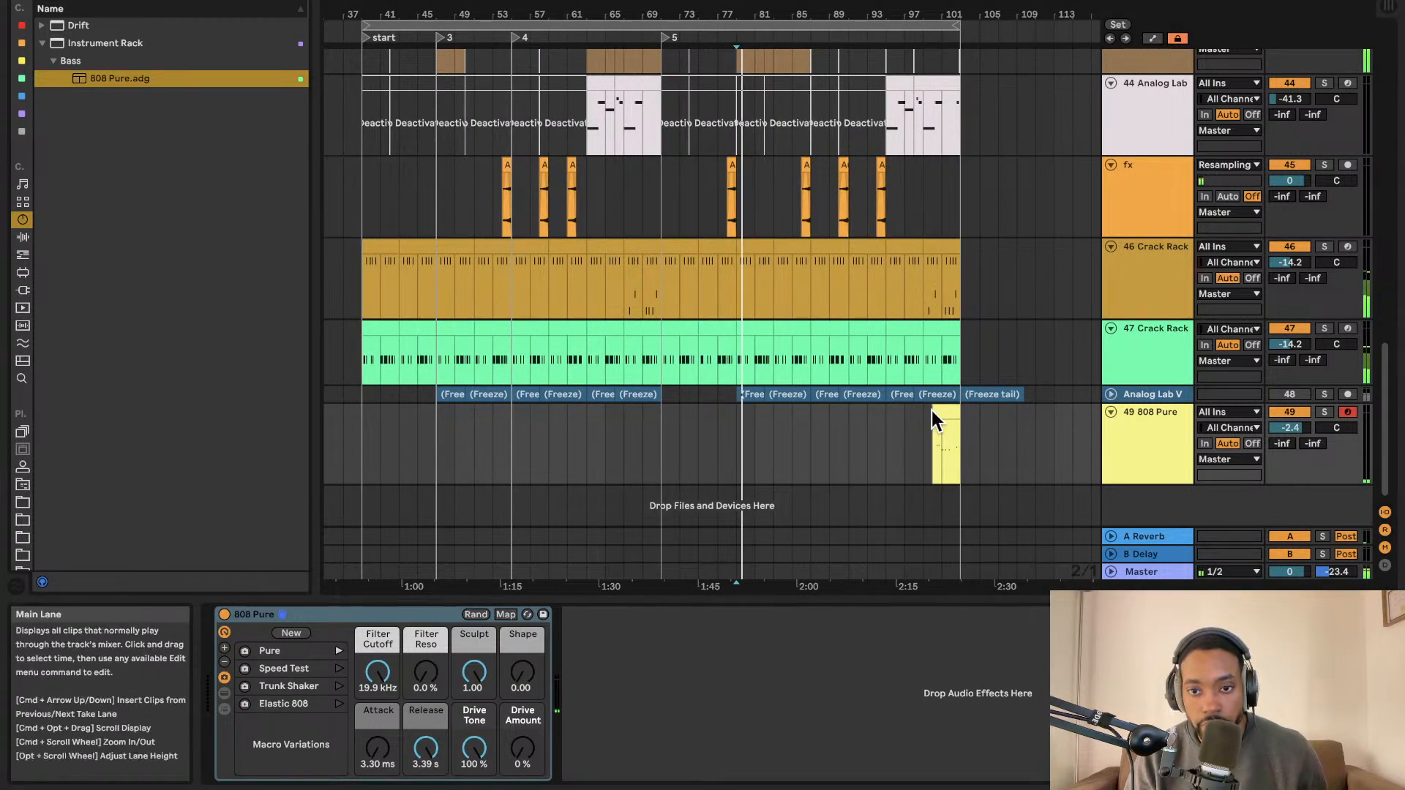
{"action": "left_click_drag", "start_coordinate": [932, 411], "coordinate": [868, 415]}
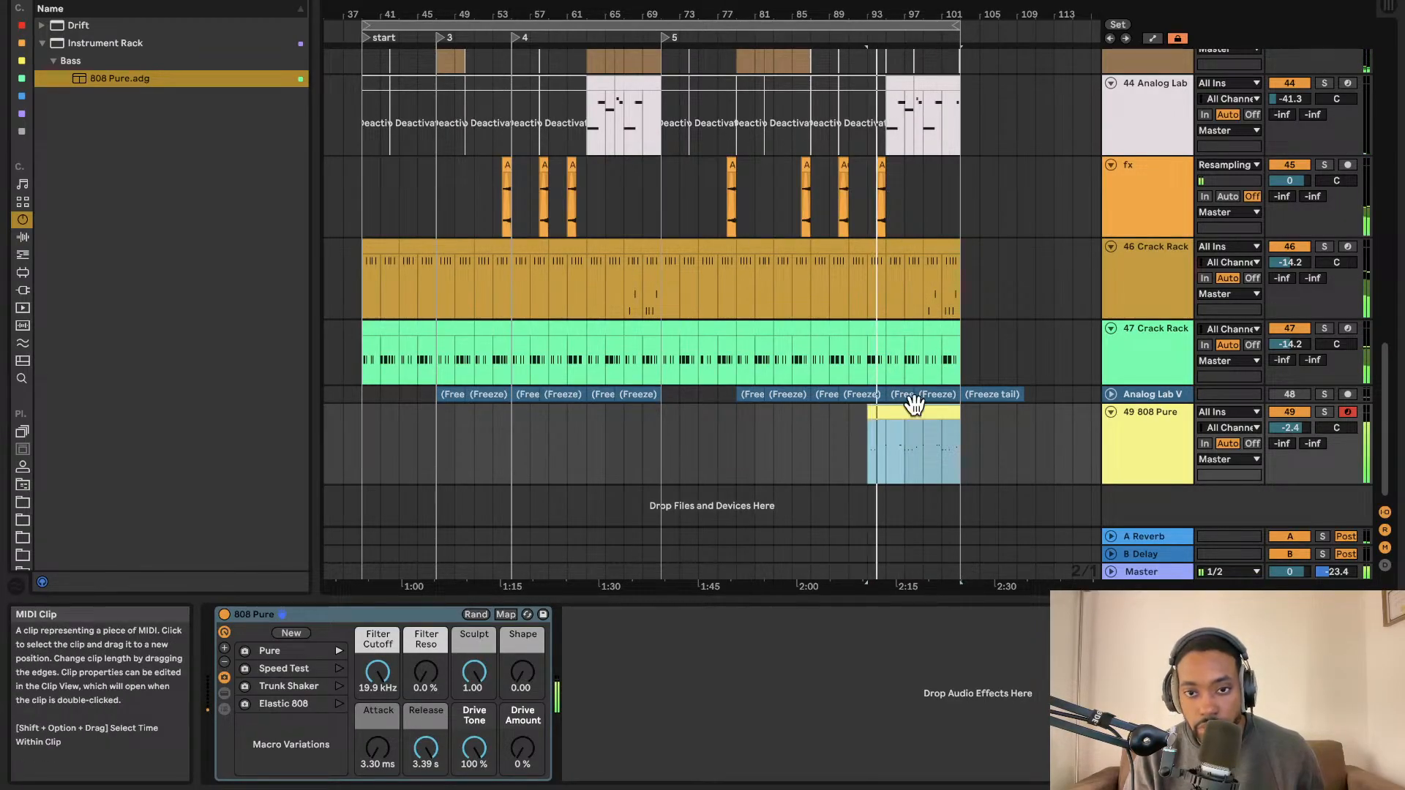
{"action": "left_click_drag", "start_coordinate": [1301, 429], "coordinate": [1301, 453]}
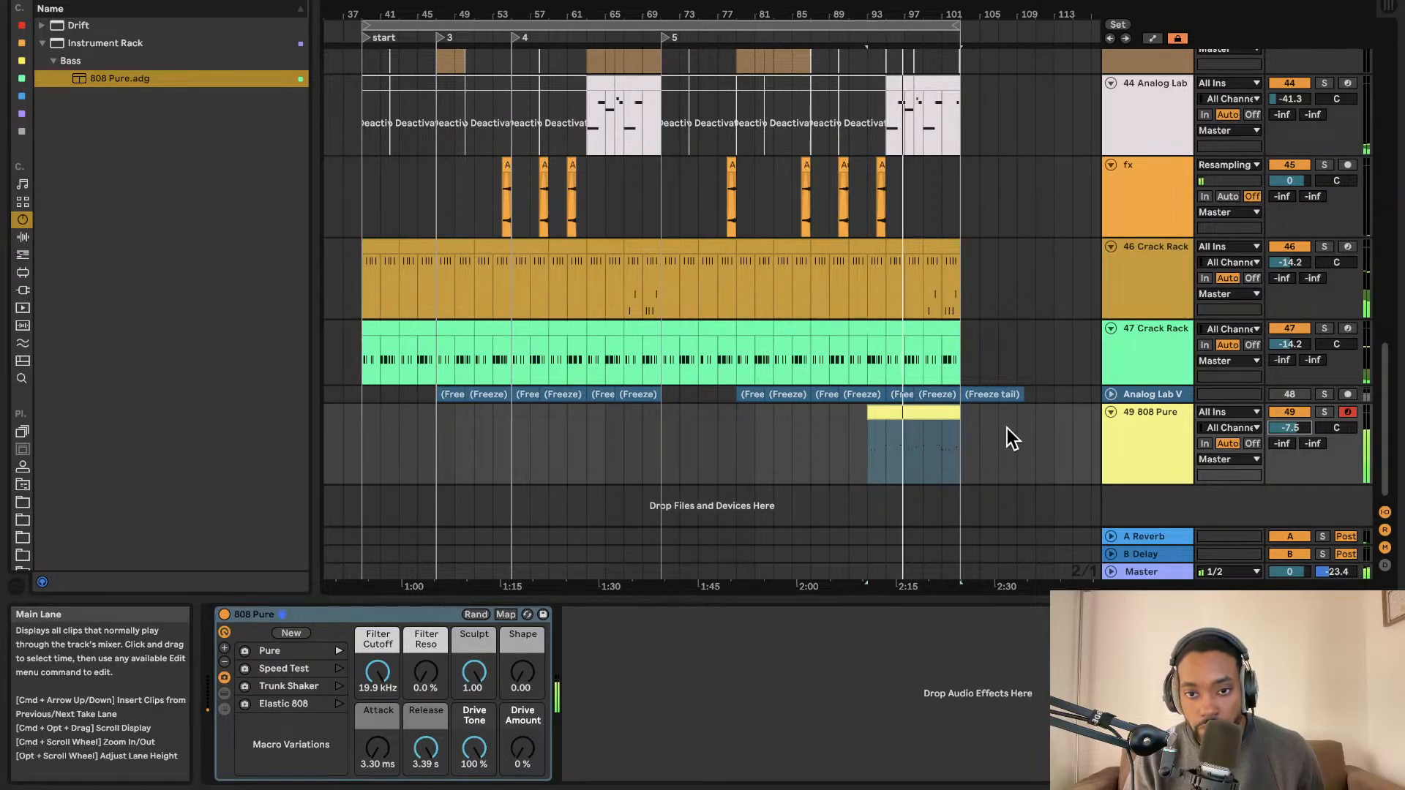
Open the 808 Pure clip in an enlarged note editor, try all its notes an octave higher and return them to the original octave.
{"action": "double_click", "coordinate": [928, 411]}
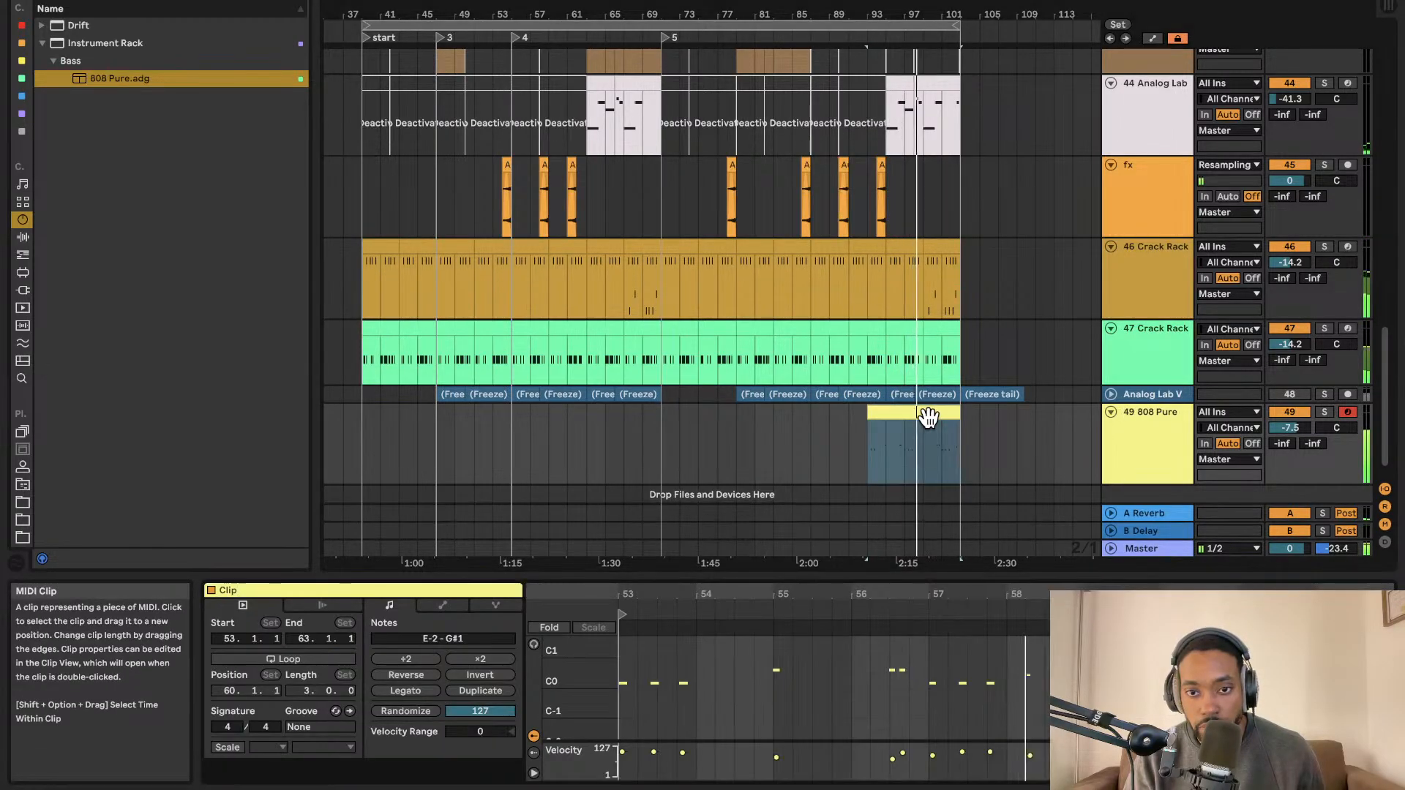
{"action": "left_click_drag", "start_coordinate": [897, 577], "coordinate": [848, 428]}
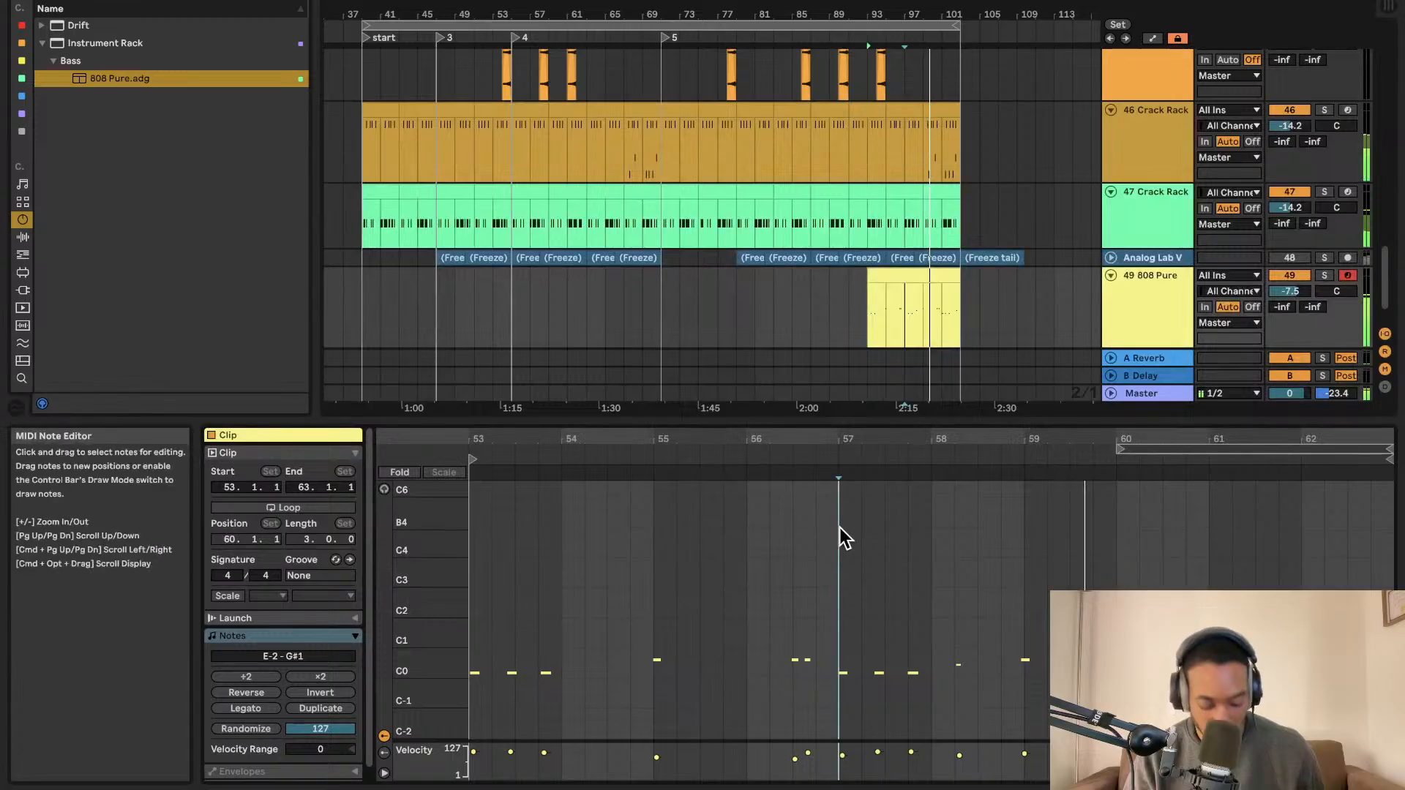
{"action": "key", "text": "space"}
{"action": "key", "text": "space"}
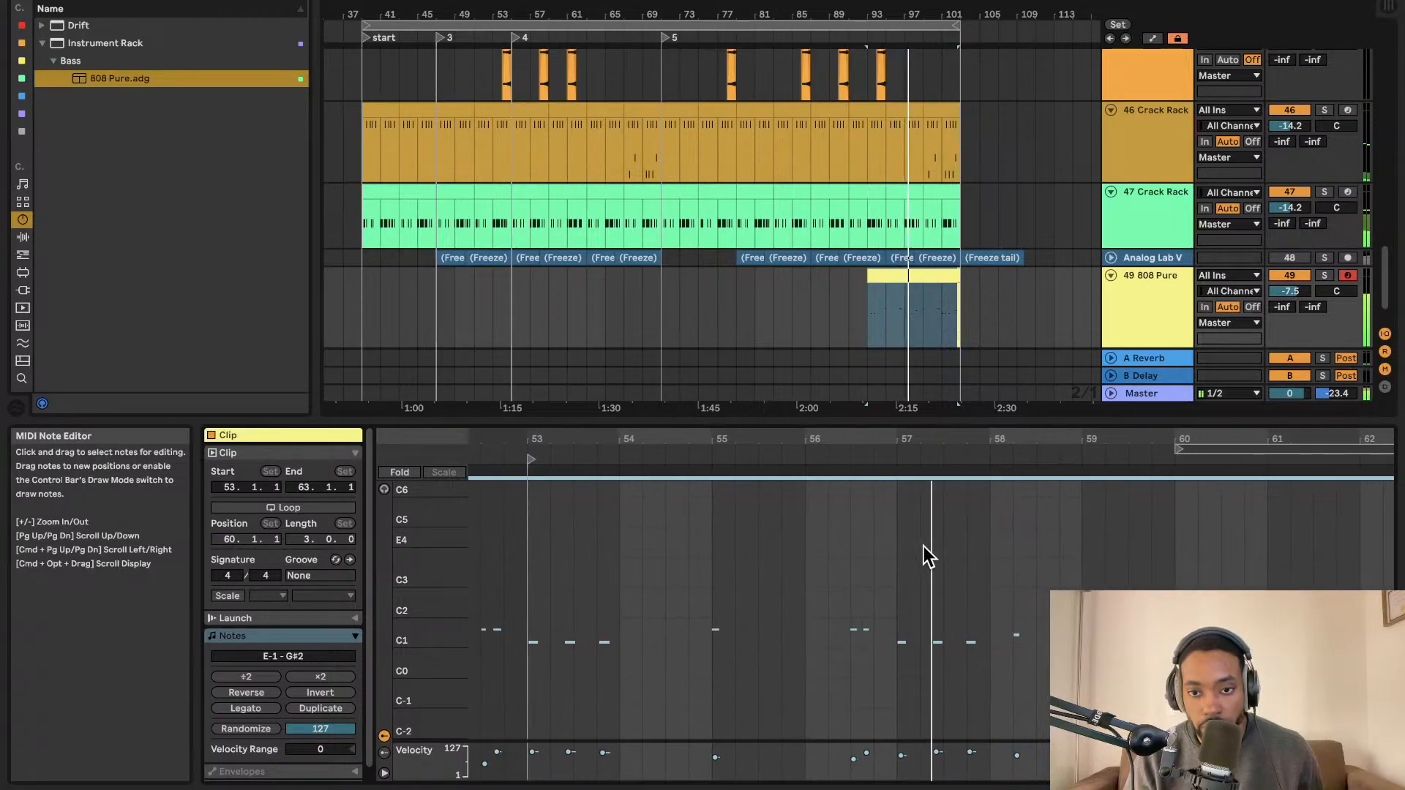
{"action": "key", "text": "shift+Down"}
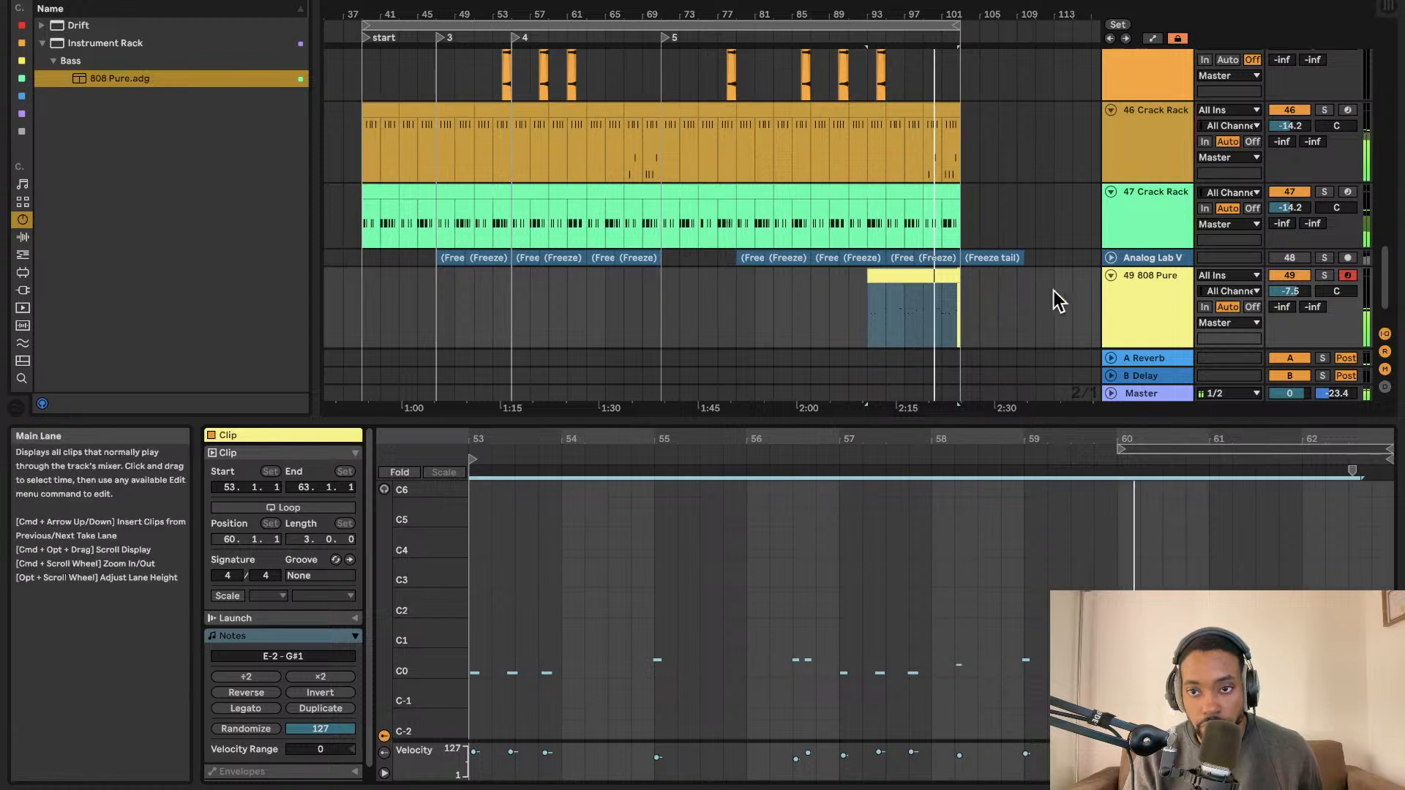
Lower the volume of track 49 808 Pure to -14.2 dB.
{"action": "left_click_drag", "start_coordinate": [1289, 292], "coordinate": [1290, 301]}
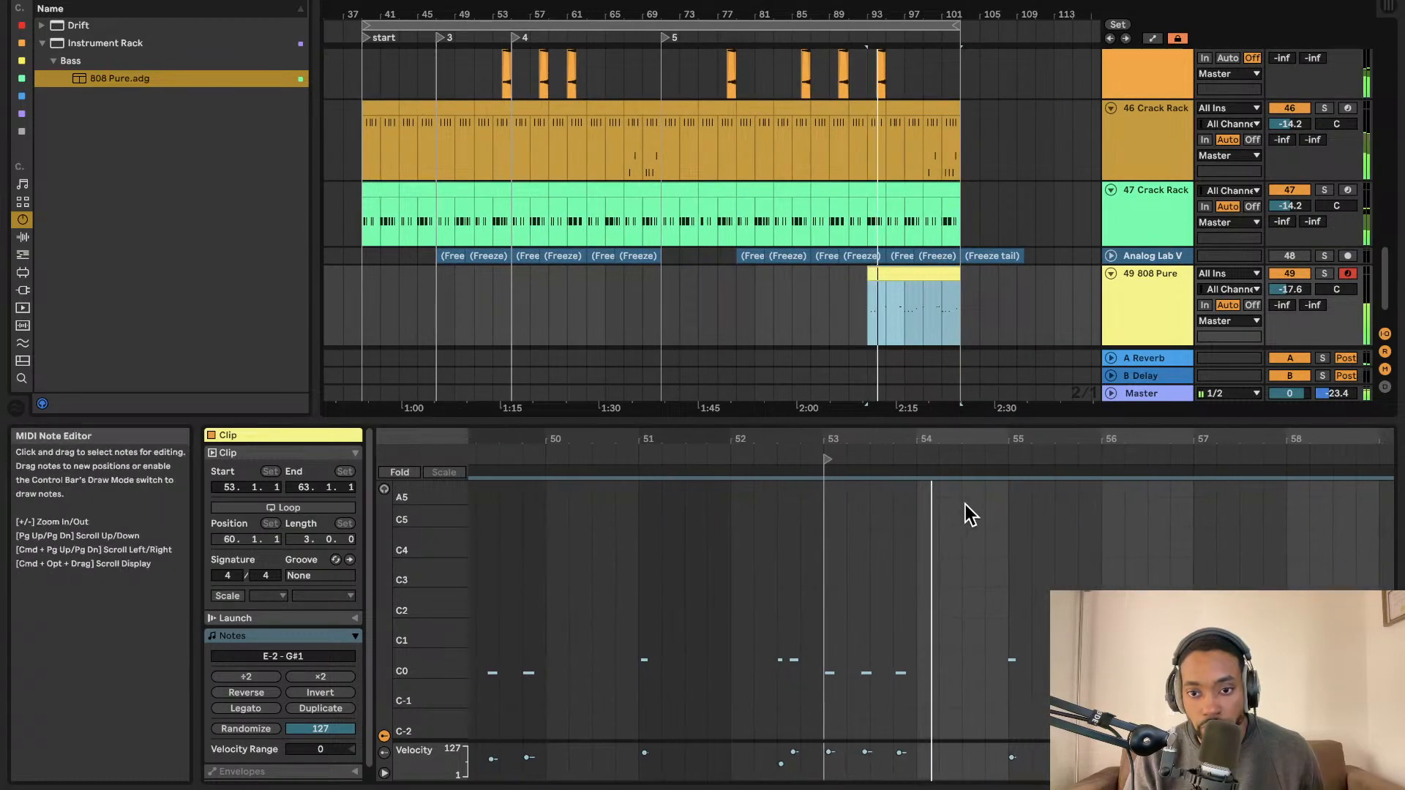
{"action": "left_click_drag", "start_coordinate": [1290, 291], "coordinate": [1290, 280]}
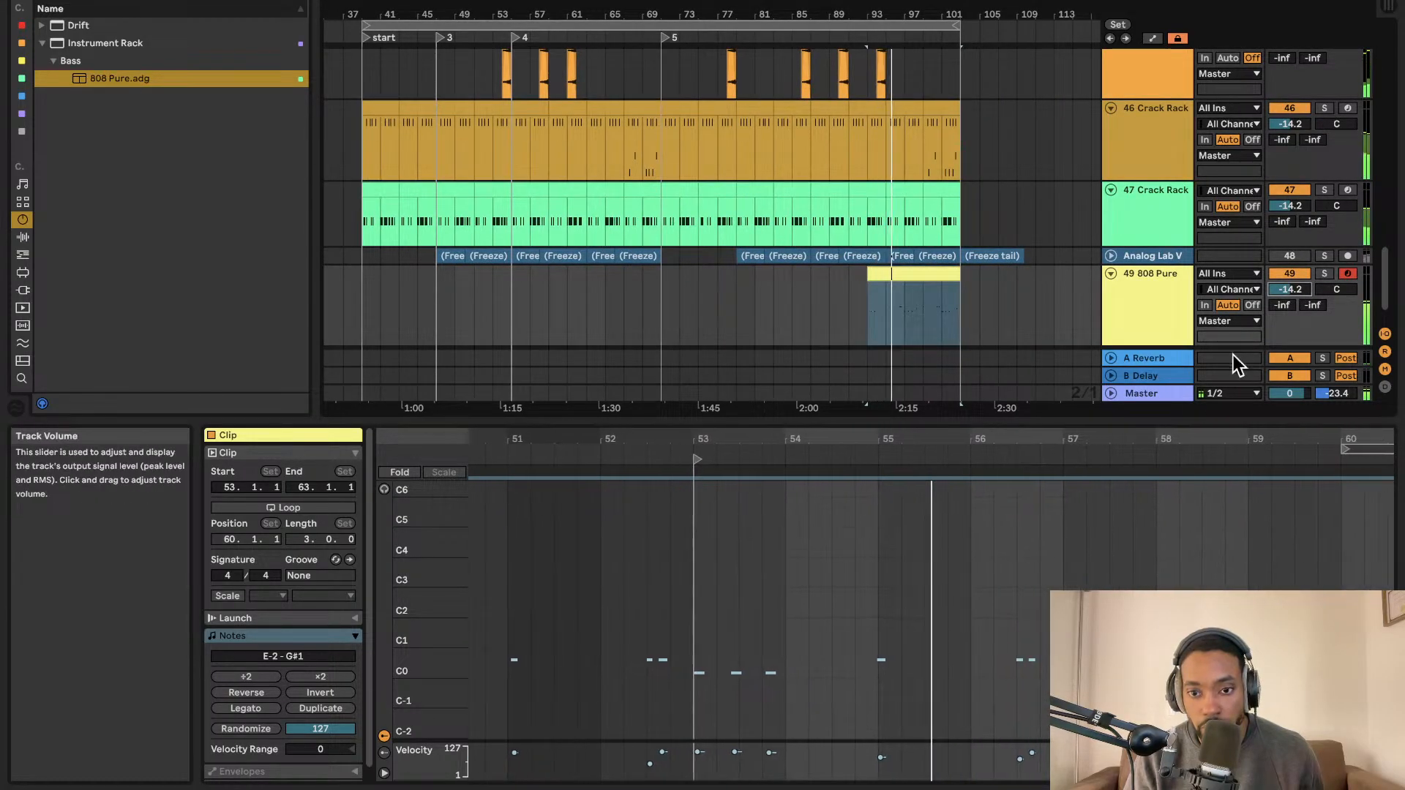
Deactivate the D0 to G0 notes from late bar 57 to bar 59 of the 808 clip and select the G0 notes in bar 60.
{"action": "left_click", "coordinate": [1024, 631]}
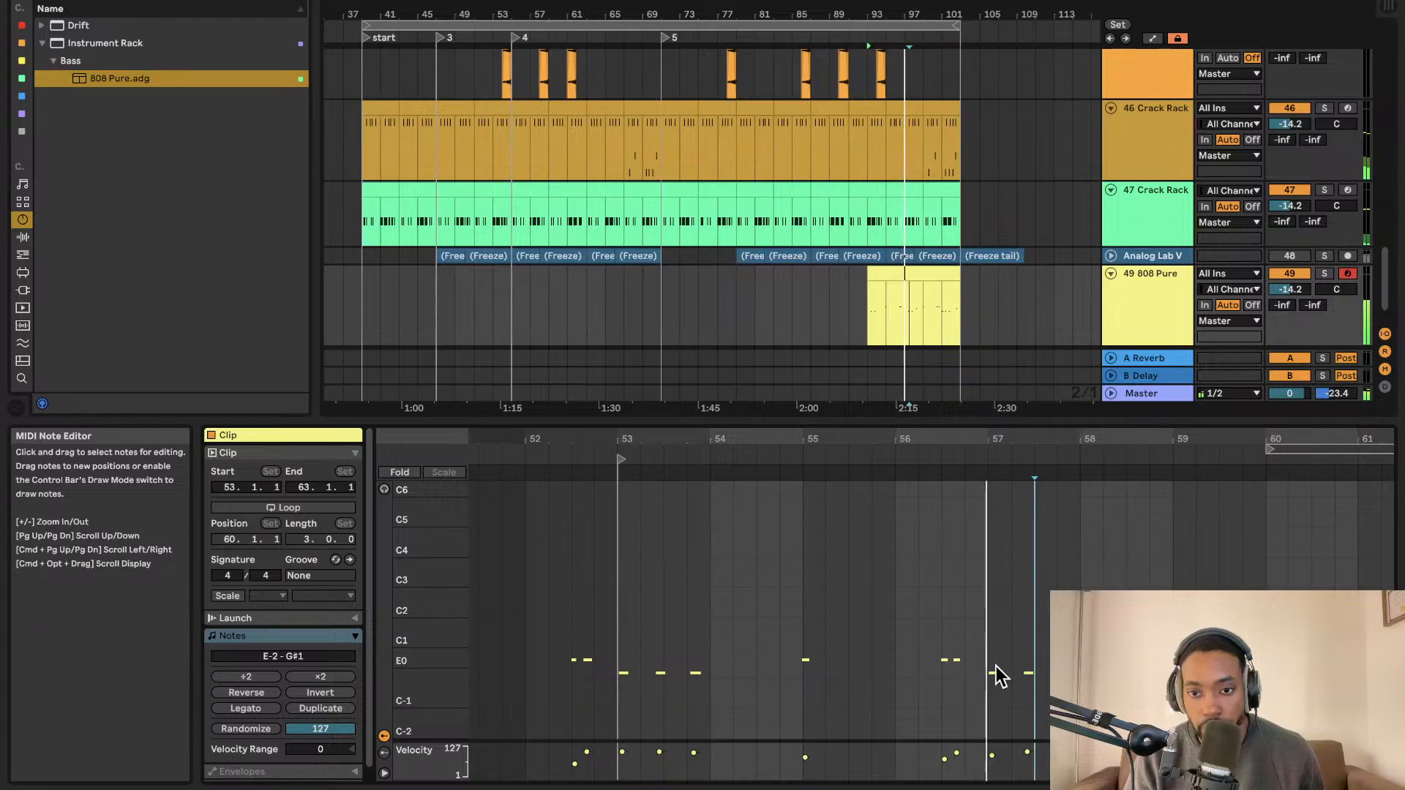
{"action": "left_click_drag", "start_coordinate": [1056, 644], "coordinate": [1220, 677]}
{"action": "scroll", "coordinate": [1171, 624], "scroll_direction": "right", "scroll_amount": 4}
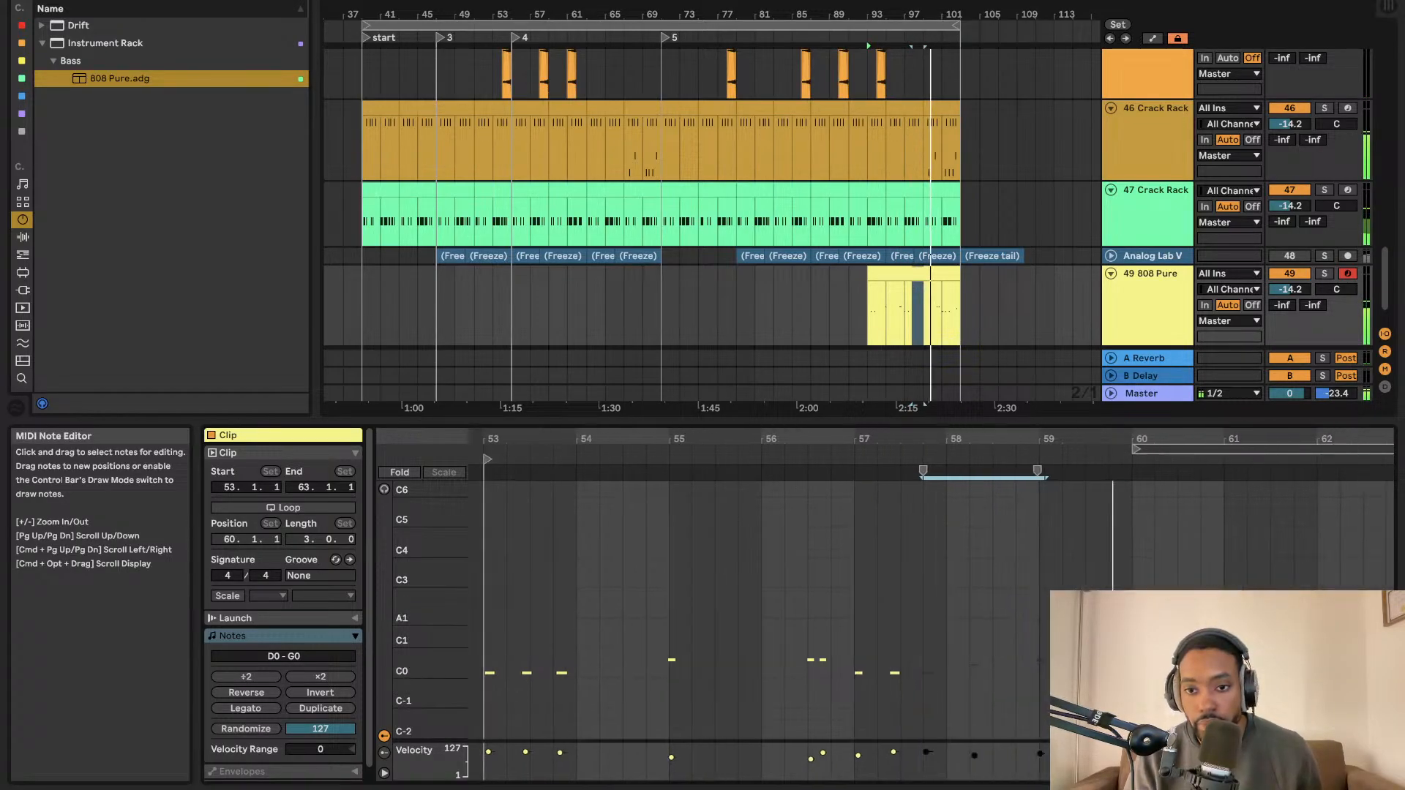
{"action": "scroll", "coordinate": [884, 639], "scroll_direction": "left", "scroll_amount": 2}
{"action": "scroll", "coordinate": [929, 640], "scroll_direction": "right", "scroll_amount": 2}
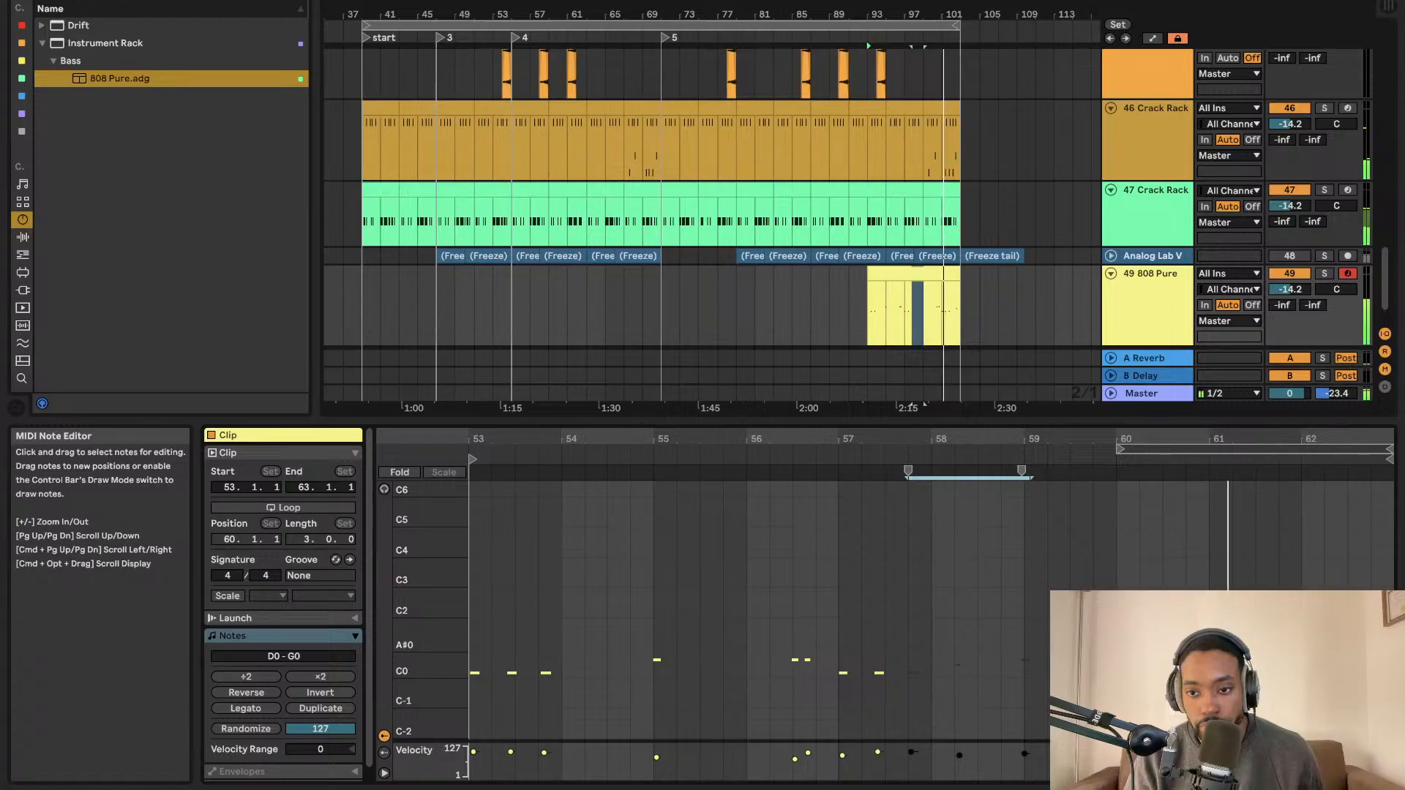
{"action": "left_click_drag", "start_coordinate": [1163, 646], "coordinate": [1187, 664]}
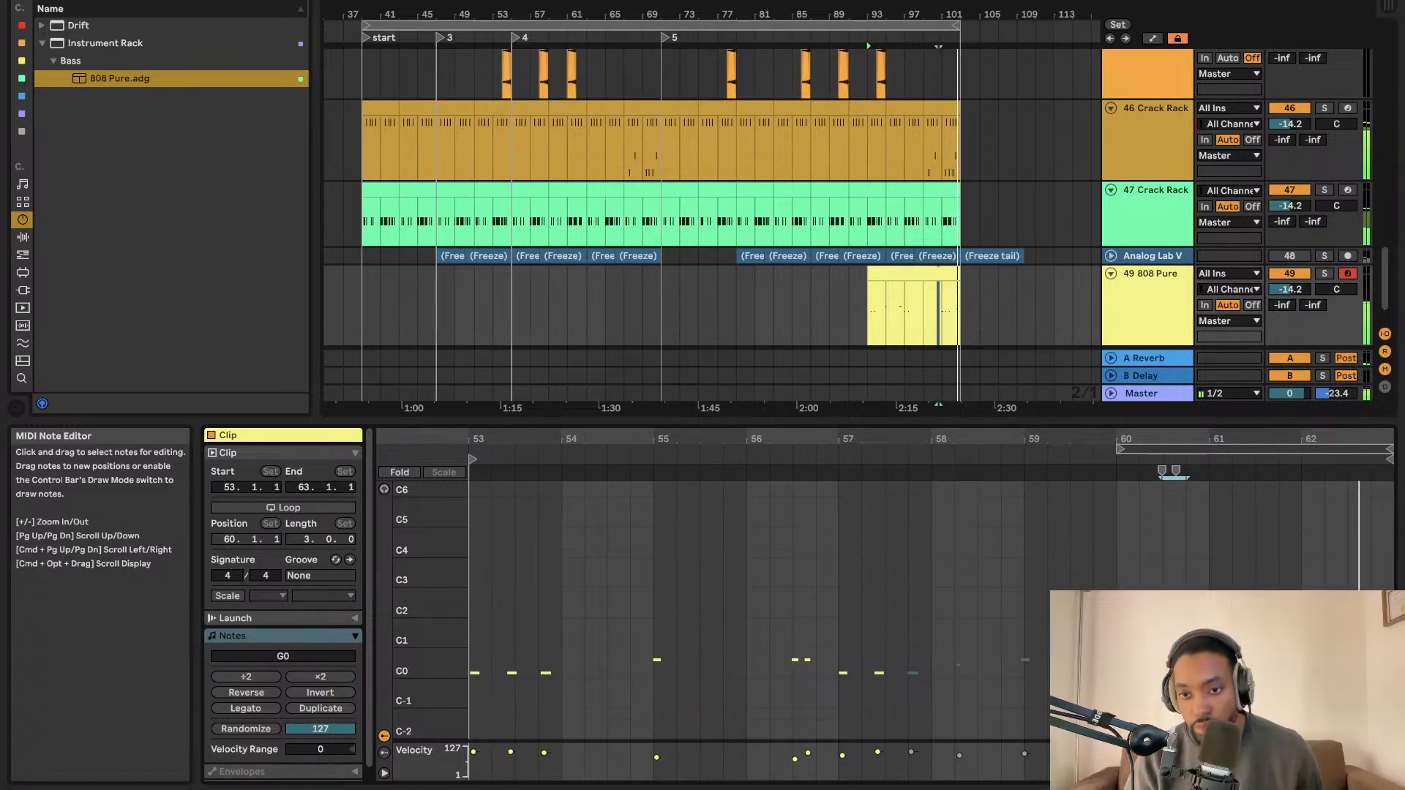
Deactivate the three D0 notes in bar 53 at the start of the 808 Pure clip.
{"action": "left_click", "coordinate": [878, 275]}
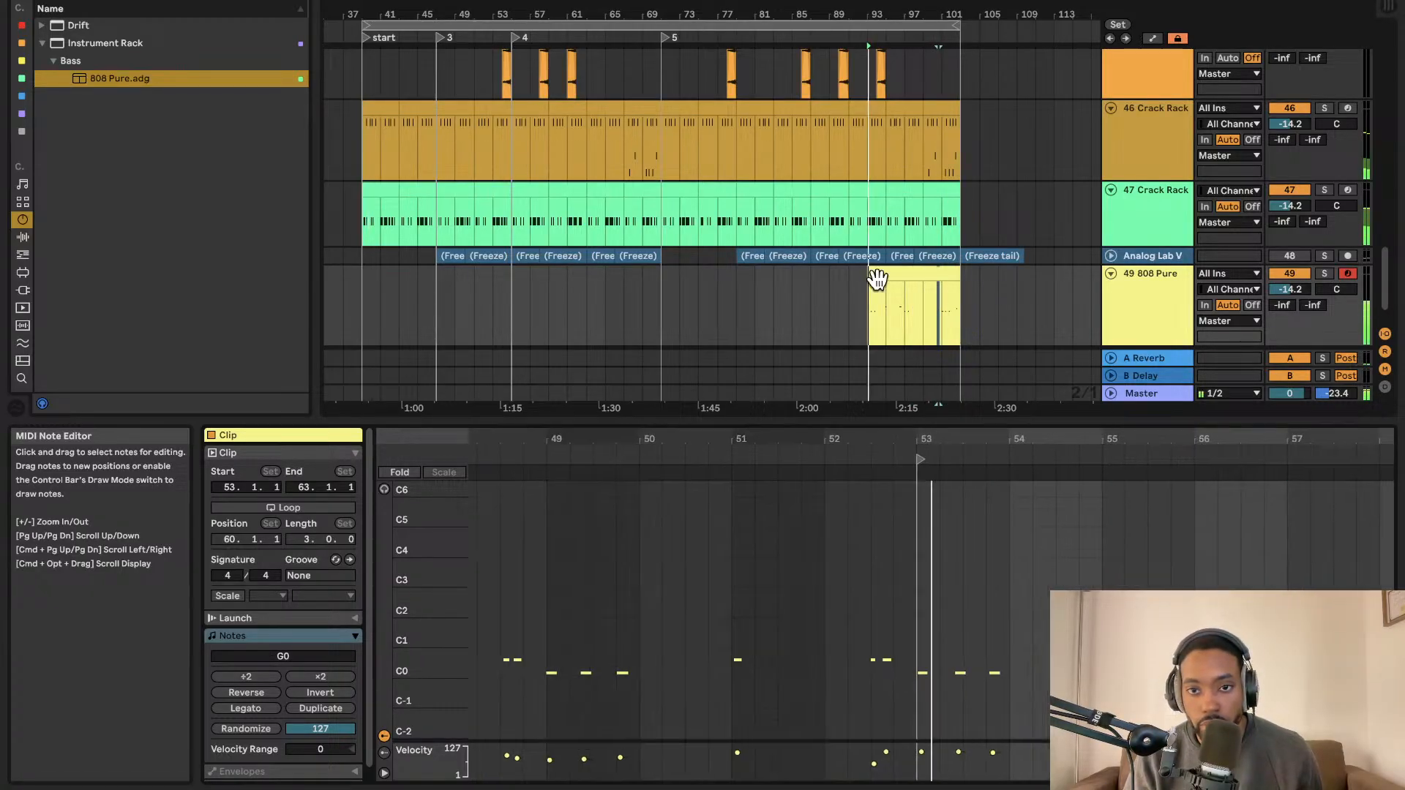
{"action": "scroll", "coordinate": [869, 665], "scroll_direction": "right", "scroll_amount": 1}
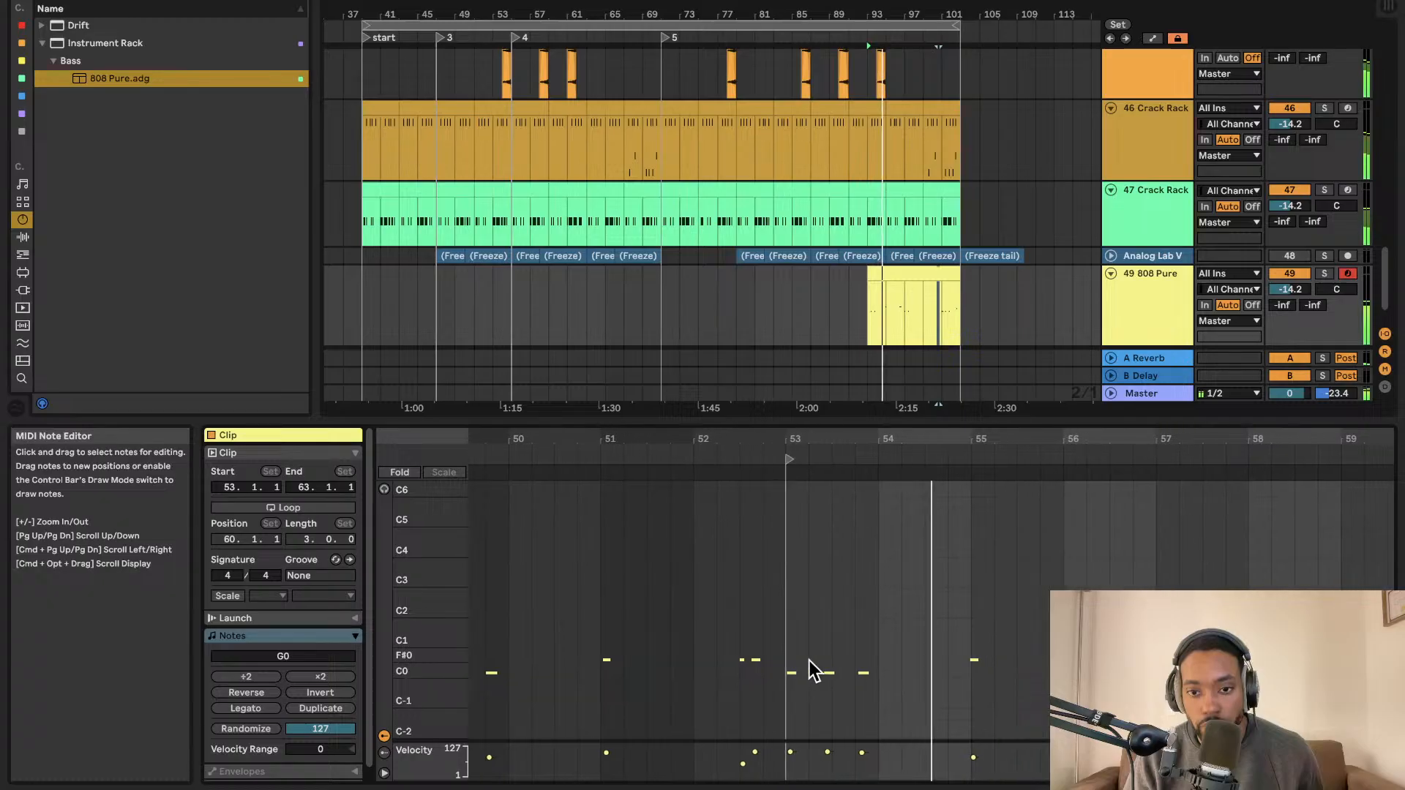
{"action": "left_click_drag", "start_coordinate": [796, 657], "coordinate": [861, 680]}
{"action": "left_click_drag", "start_coordinate": [777, 664], "coordinate": [891, 677]}
{"action": "key", "text": "0"}
{"action": "scroll", "coordinate": [797, 711], "scroll_direction": "right", "scroll_amount": 2}
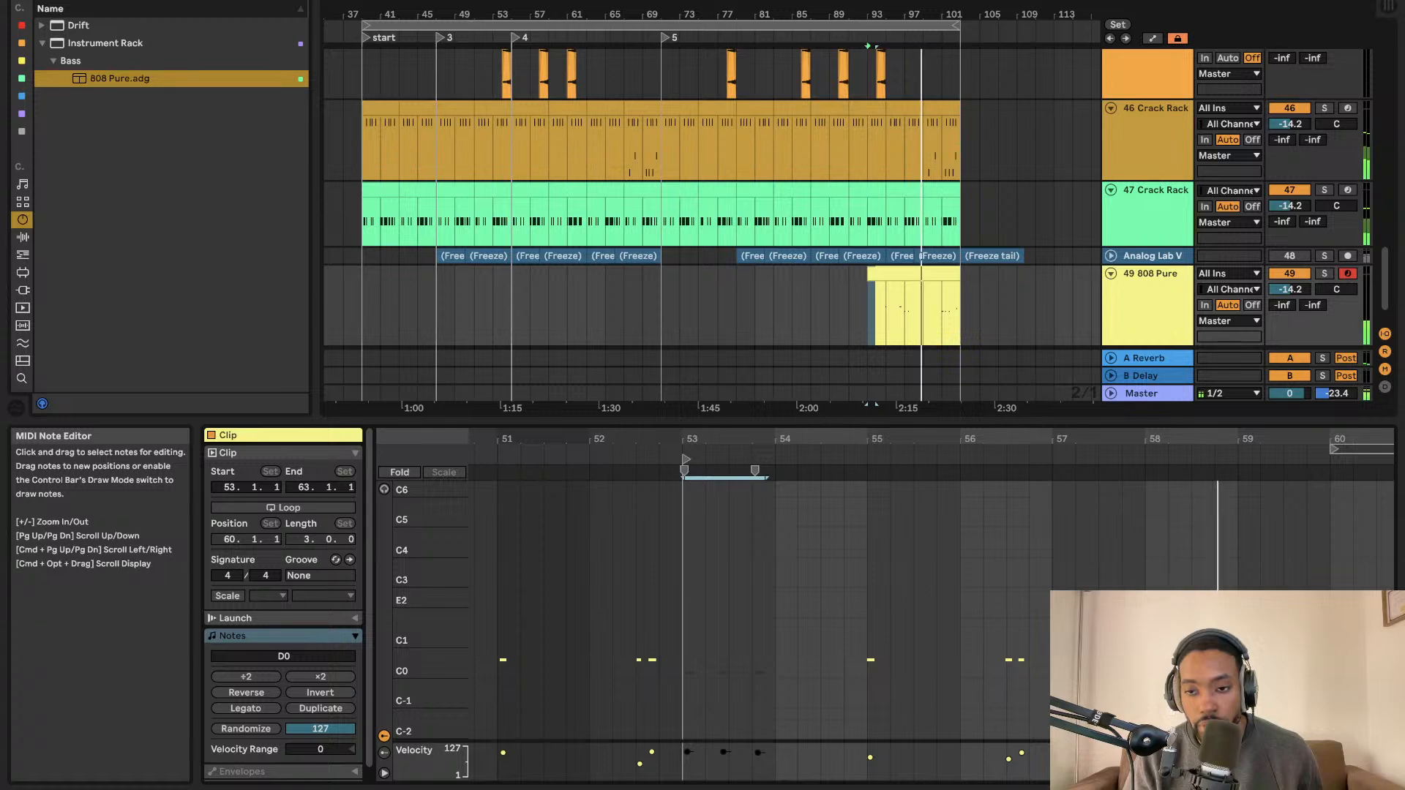
{"action": "scroll", "coordinate": [798, 659], "scroll_direction": "right", "scroll_amount": 4}
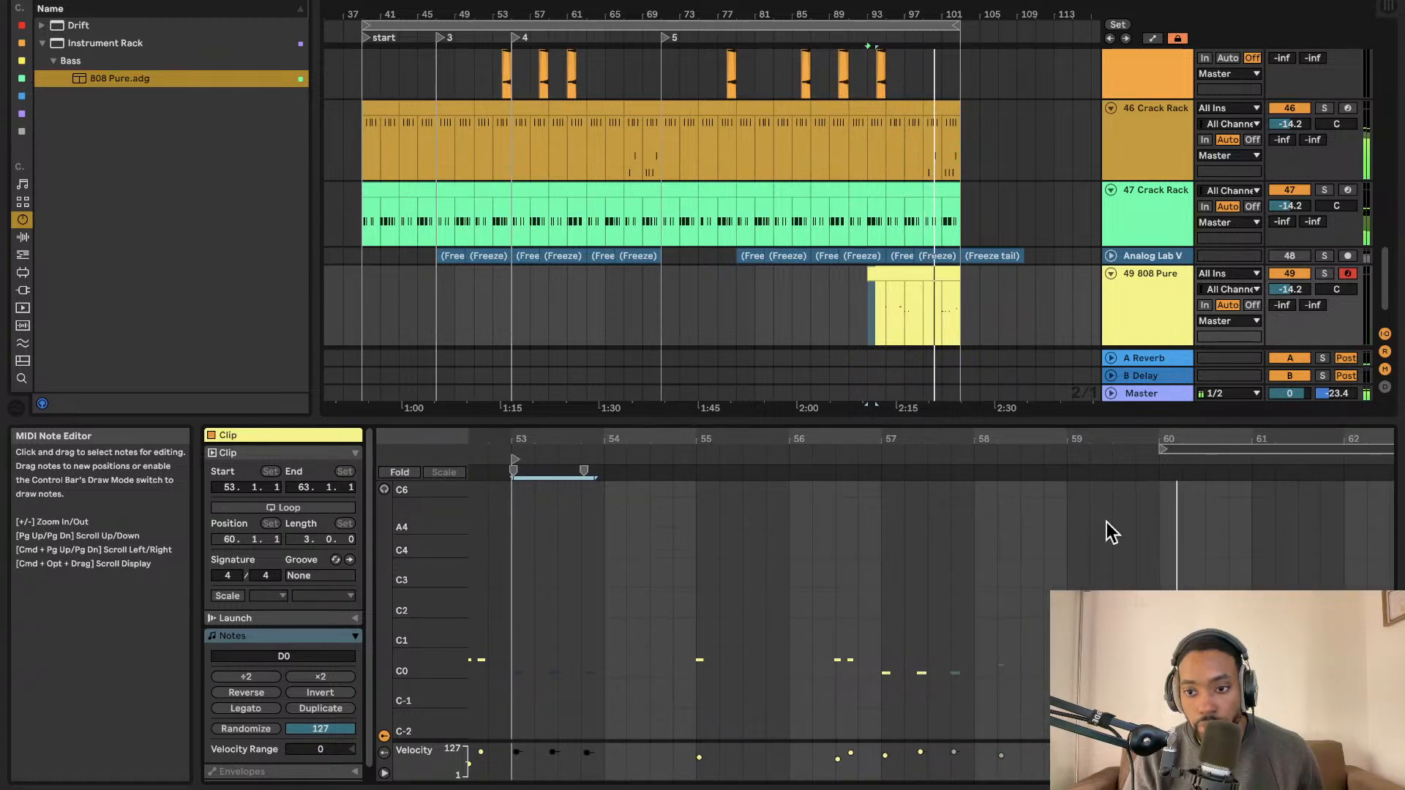
Shrink the note editor and review the MPC DRUMS, Reaktor 6 and Analog Lab tracks in the arrangement during playback.
{"action": "left_click_drag", "start_coordinate": [1010, 411], "coordinate": [1010, 590]}
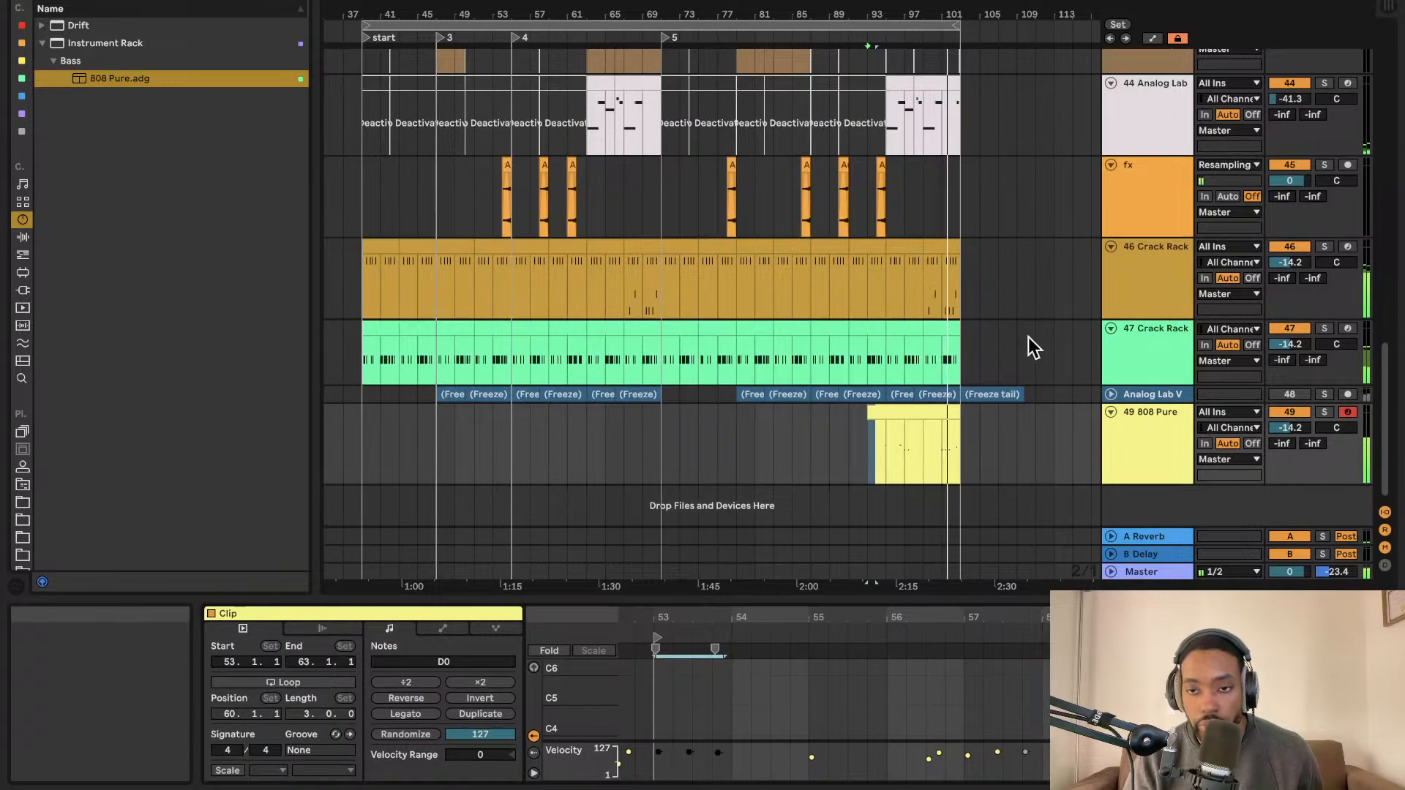
{"action": "scroll", "coordinate": [1069, 284], "scroll_direction": "up", "scroll_amount": 5}
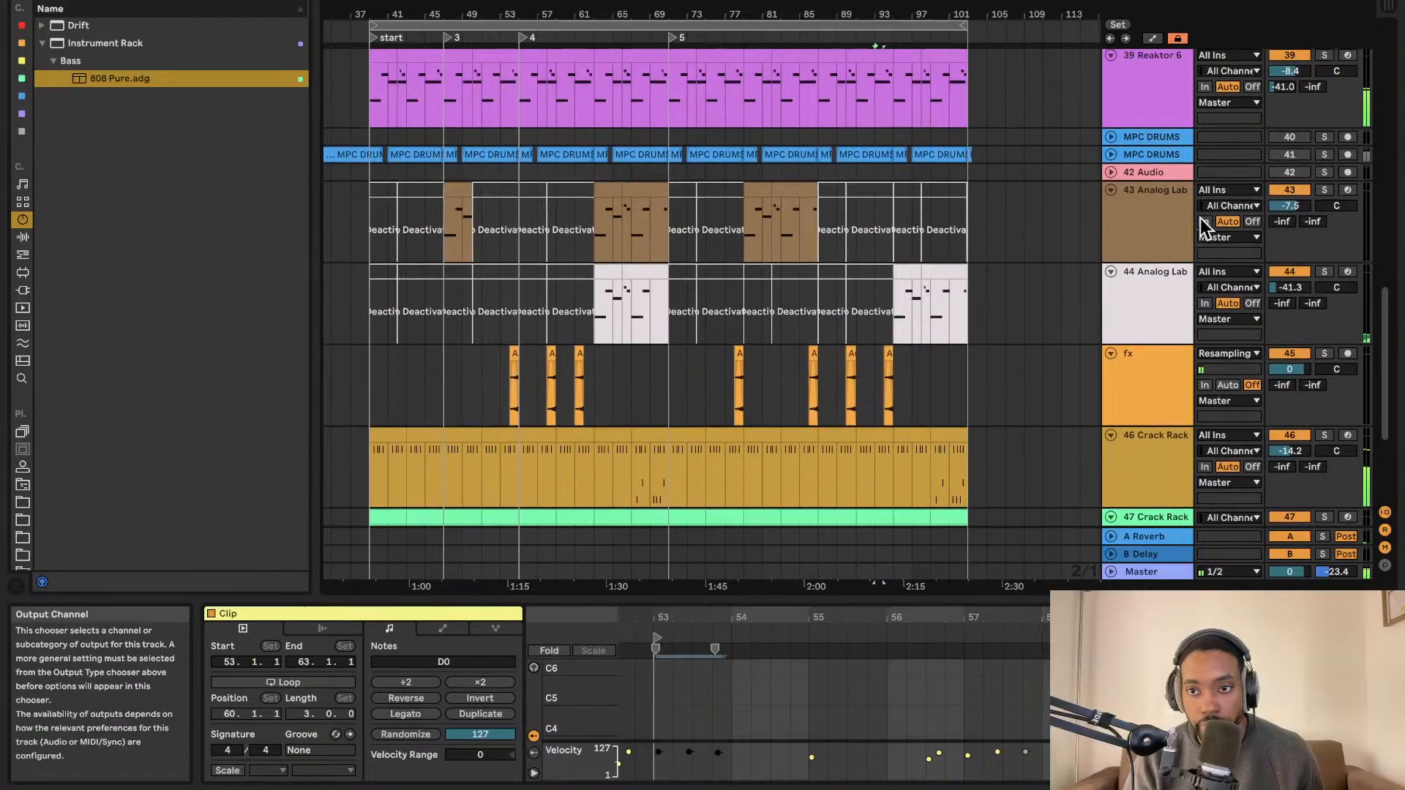
{"action": "scroll", "coordinate": [1003, 194], "scroll_direction": "up", "scroll_amount": 4}
{"action": "scroll", "coordinate": [1003, 194], "scroll_direction": "left", "scroll_amount": 4}
{"action": "scroll", "coordinate": [1010, 201], "scroll_direction": "up", "scroll_amount": 1}
{"action": "scroll", "coordinate": [1010, 201], "scroll_direction": "right", "scroll_amount": 1}
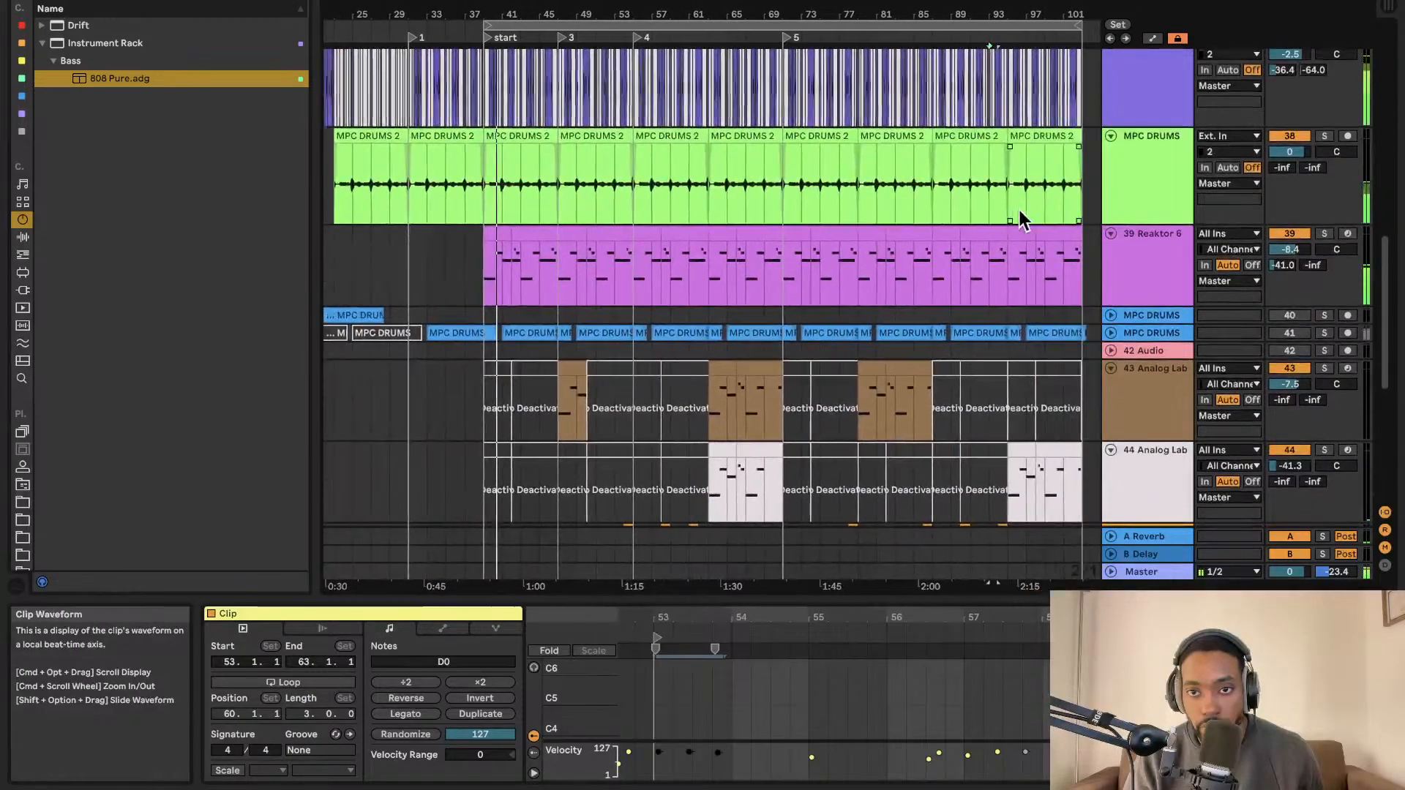
Deactivate the MPC DRUMS 2 clip on track 38 spanning bars 39 to 47.
{"action": "scroll", "coordinate": [745, 276], "scroll_direction": "up", "scroll_amount": 3}
{"action": "scroll", "coordinate": [745, 276], "scroll_direction": "left", "scroll_amount": 3}
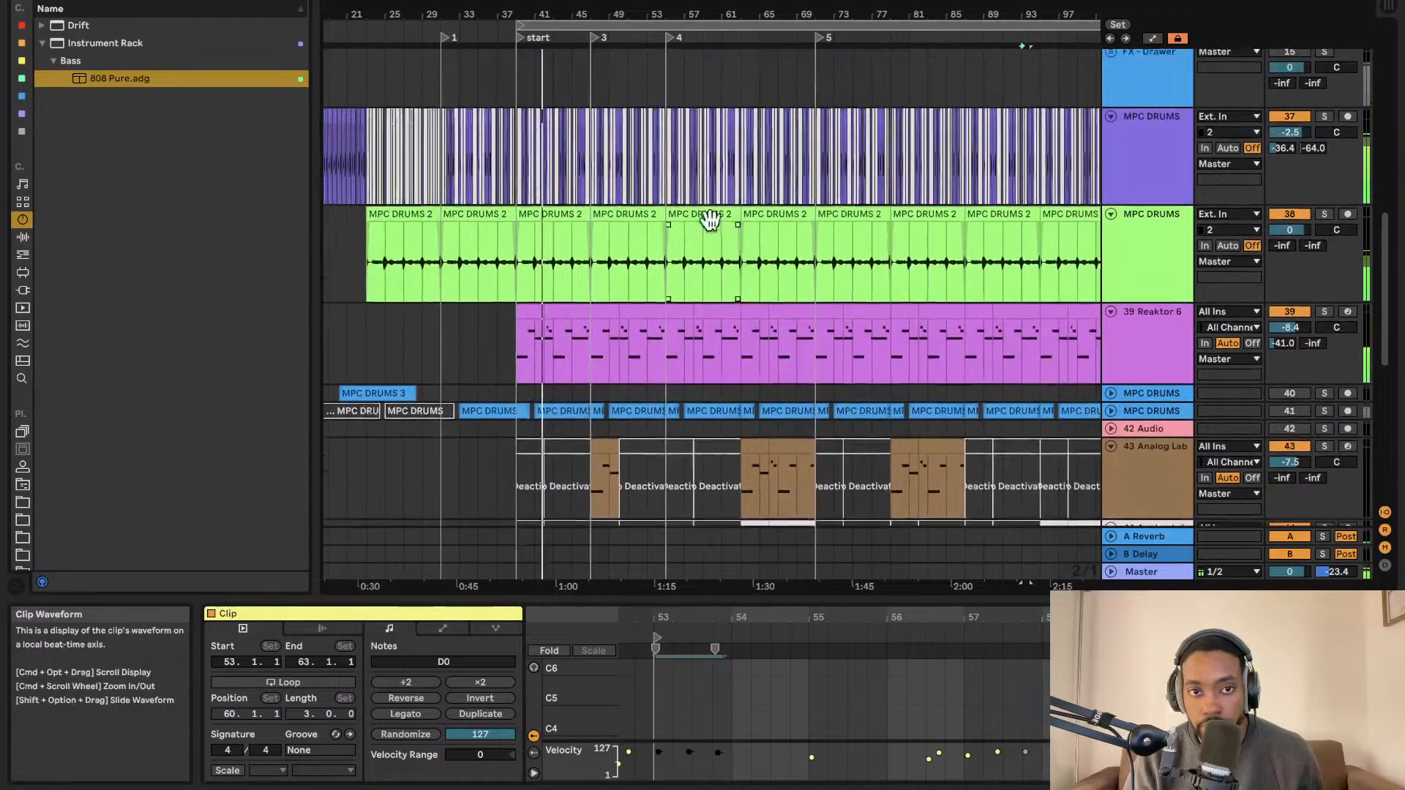
{"action": "left_click", "coordinate": [589, 221]}
{"action": "key", "text": "0"}
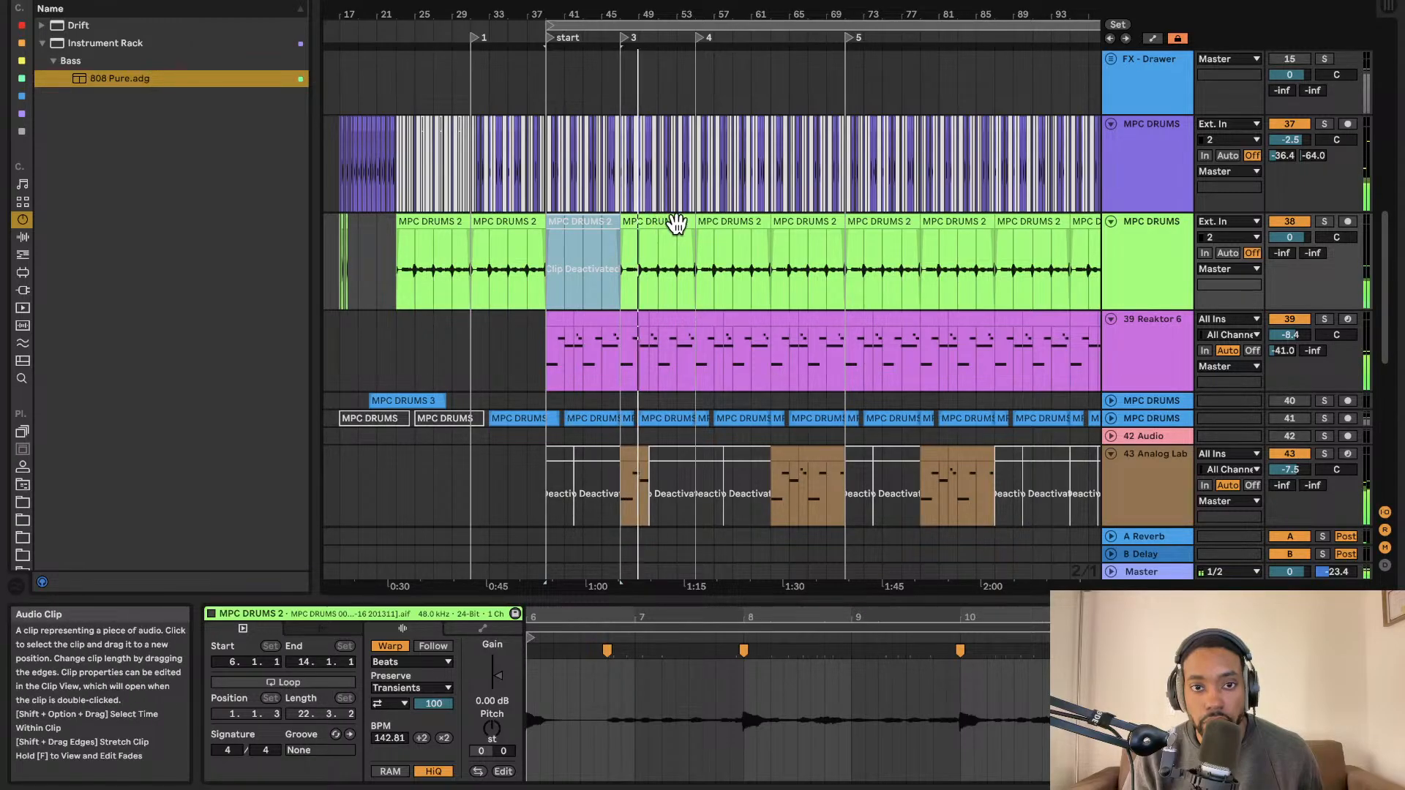
Shorten the MPC DRUMS 2 clip that starts at bar 47 on track 38 so it ends at bar 49, and replay it.
{"action": "left_click_drag", "start_coordinate": [684, 220], "coordinate": [644, 223]}
{"action": "scroll", "coordinate": [650, 232], "scroll_direction": "up", "scroll_amount": 3}
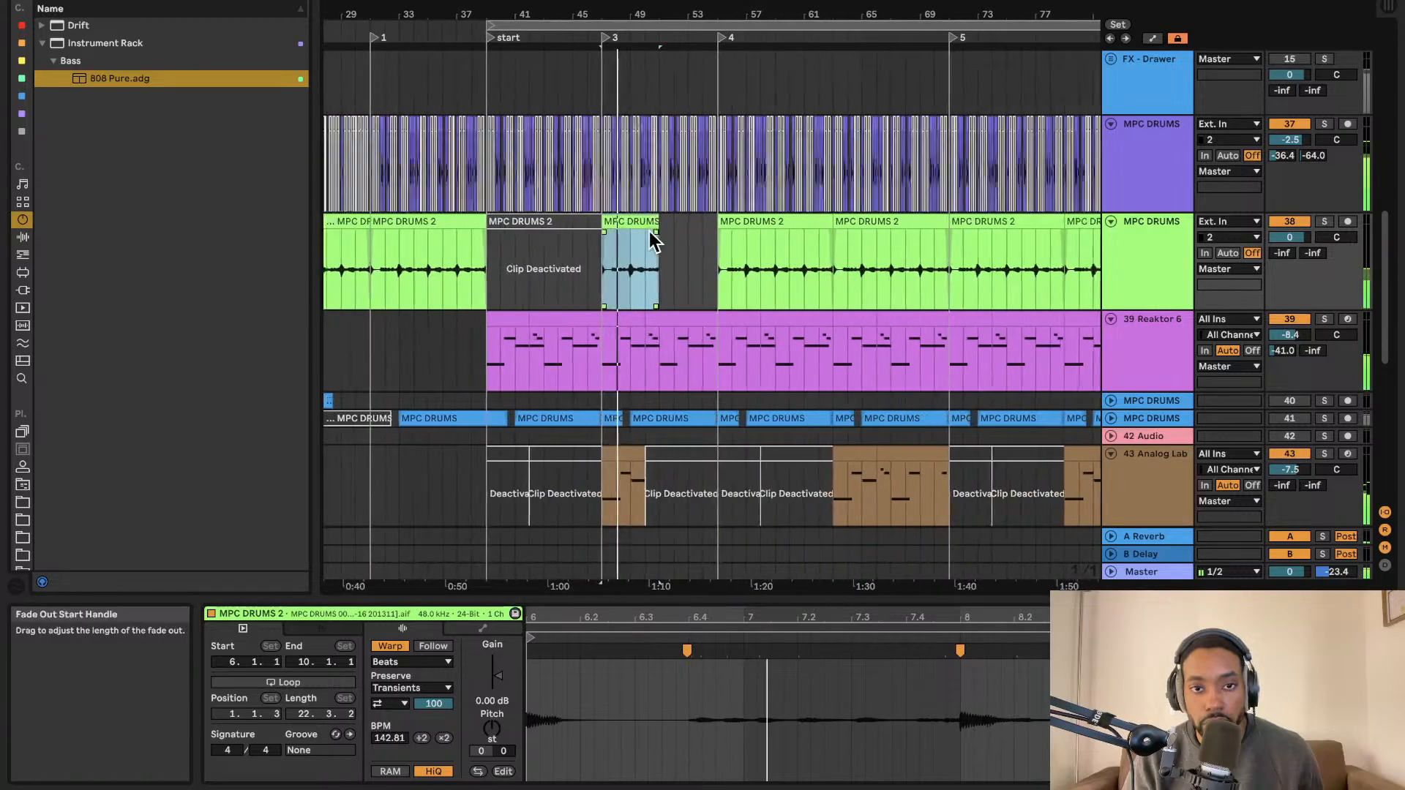
{"action": "scroll", "coordinate": [649, 232], "scroll_direction": "down", "scroll_amount": 2}
{"action": "scroll", "coordinate": [648, 231], "scroll_direction": "up", "scroll_amount": 4}
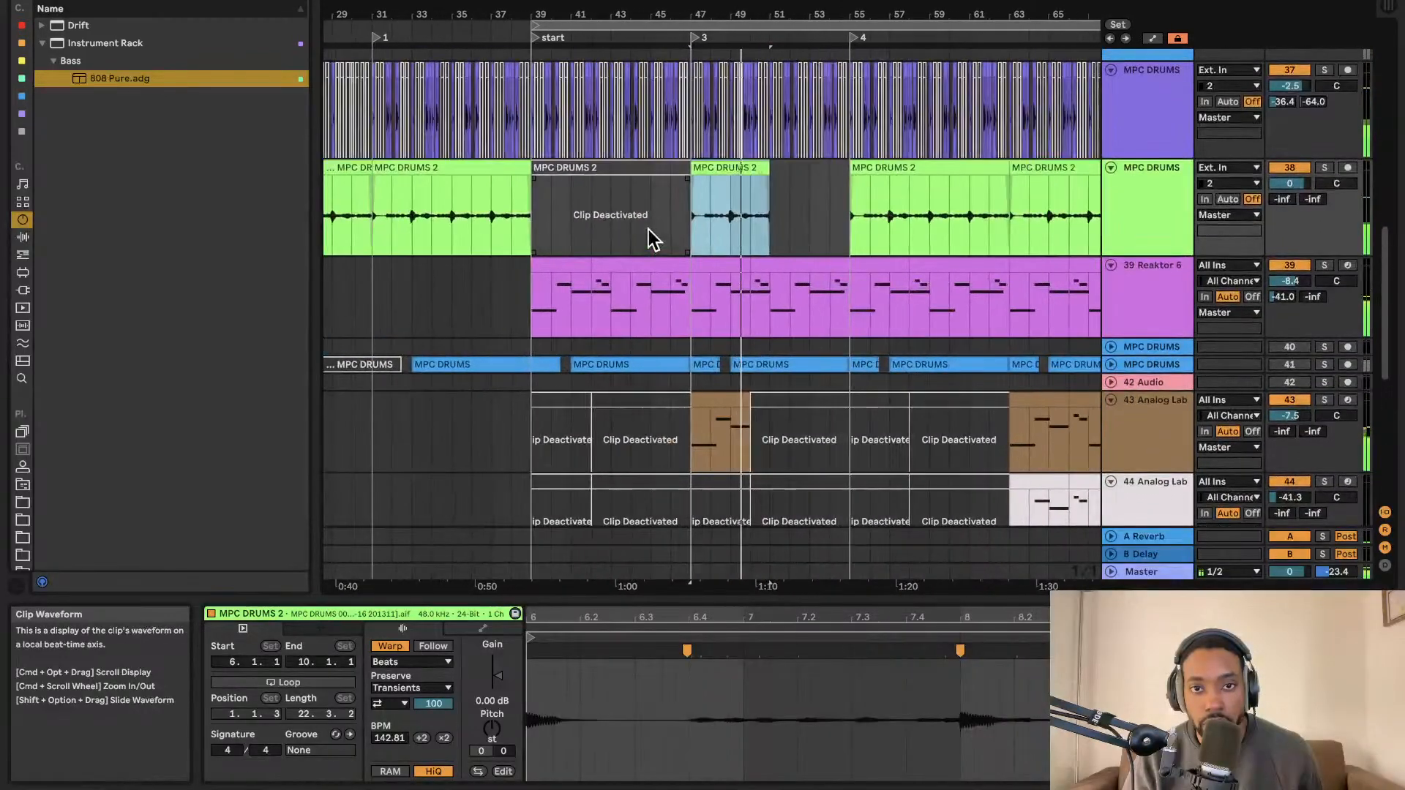
{"action": "scroll", "coordinate": [658, 230], "scroll_direction": "up", "scroll_amount": 1}
{"action": "scroll", "coordinate": [660, 230], "scroll_direction": "up", "scroll_amount": 1}
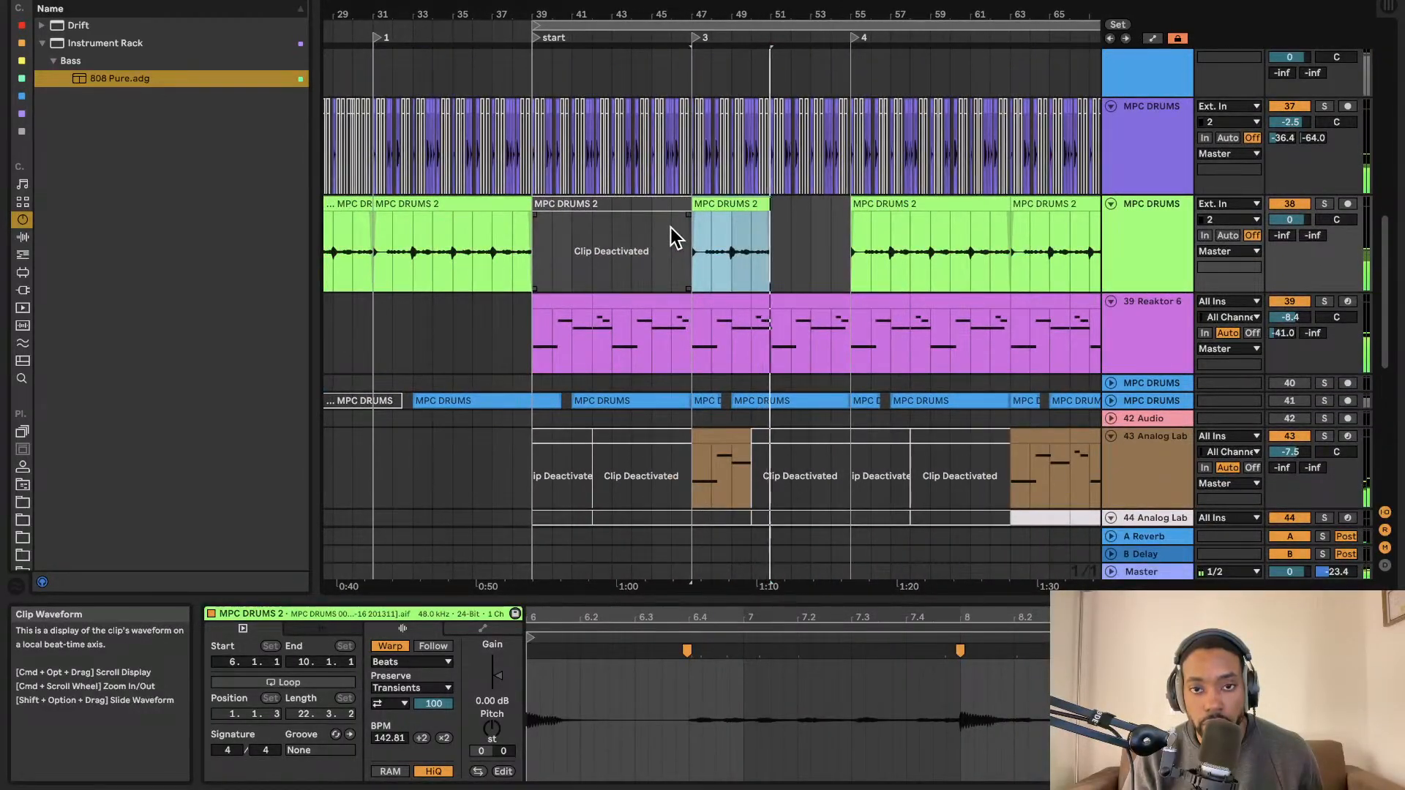
{"action": "left_click", "coordinate": [730, 215]}
{"action": "scroll", "coordinate": [762, 194], "scroll_direction": "up", "scroll_amount": 2}
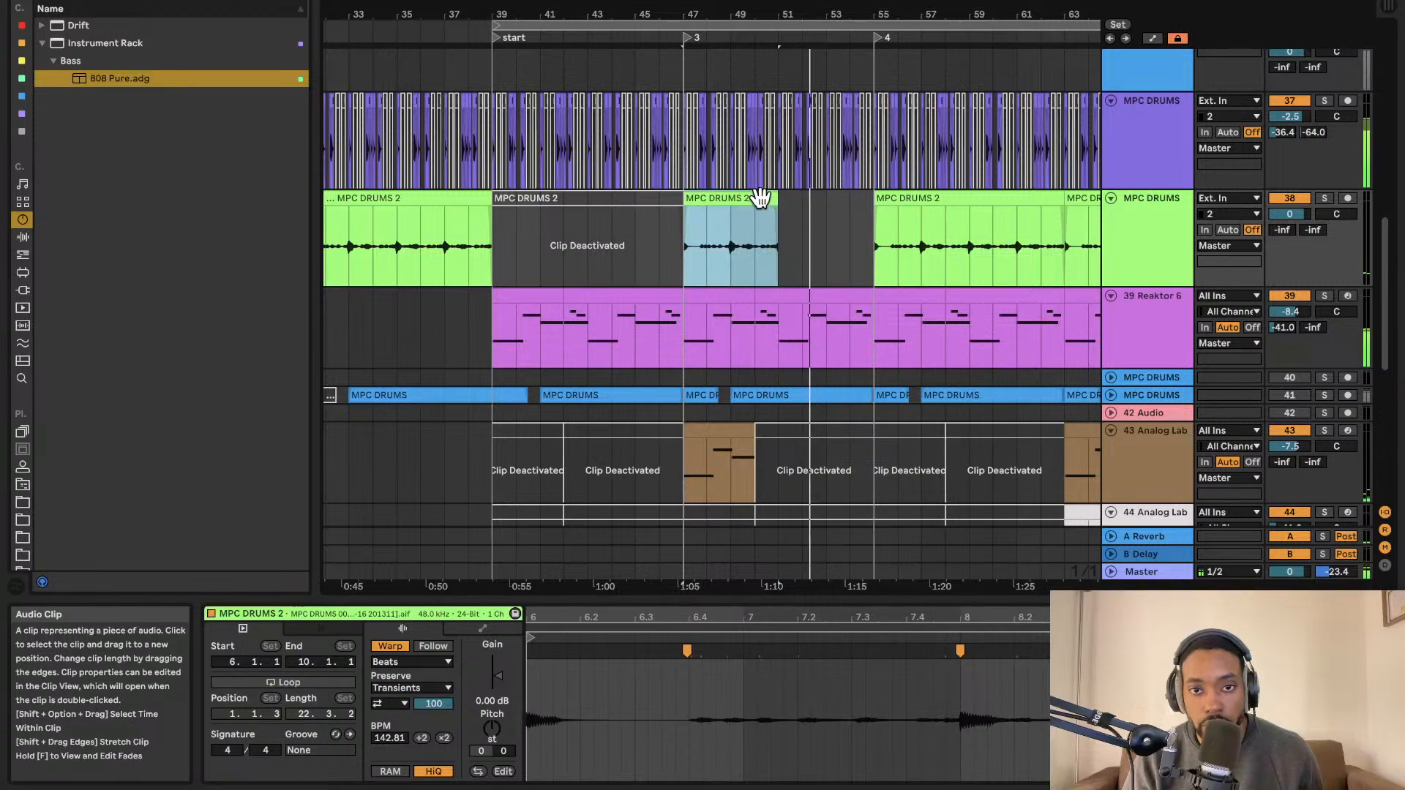
{"action": "left_click_drag", "start_coordinate": [766, 196], "coordinate": [732, 198]}
{"action": "key", "text": "space"}
{"action": "key", "text": "space"}
{"action": "scroll", "coordinate": [725, 231], "scroll_direction": "left", "scroll_amount": 1}
{"action": "scroll", "coordinate": [714, 234], "scroll_direction": "down", "scroll_amount": 4}
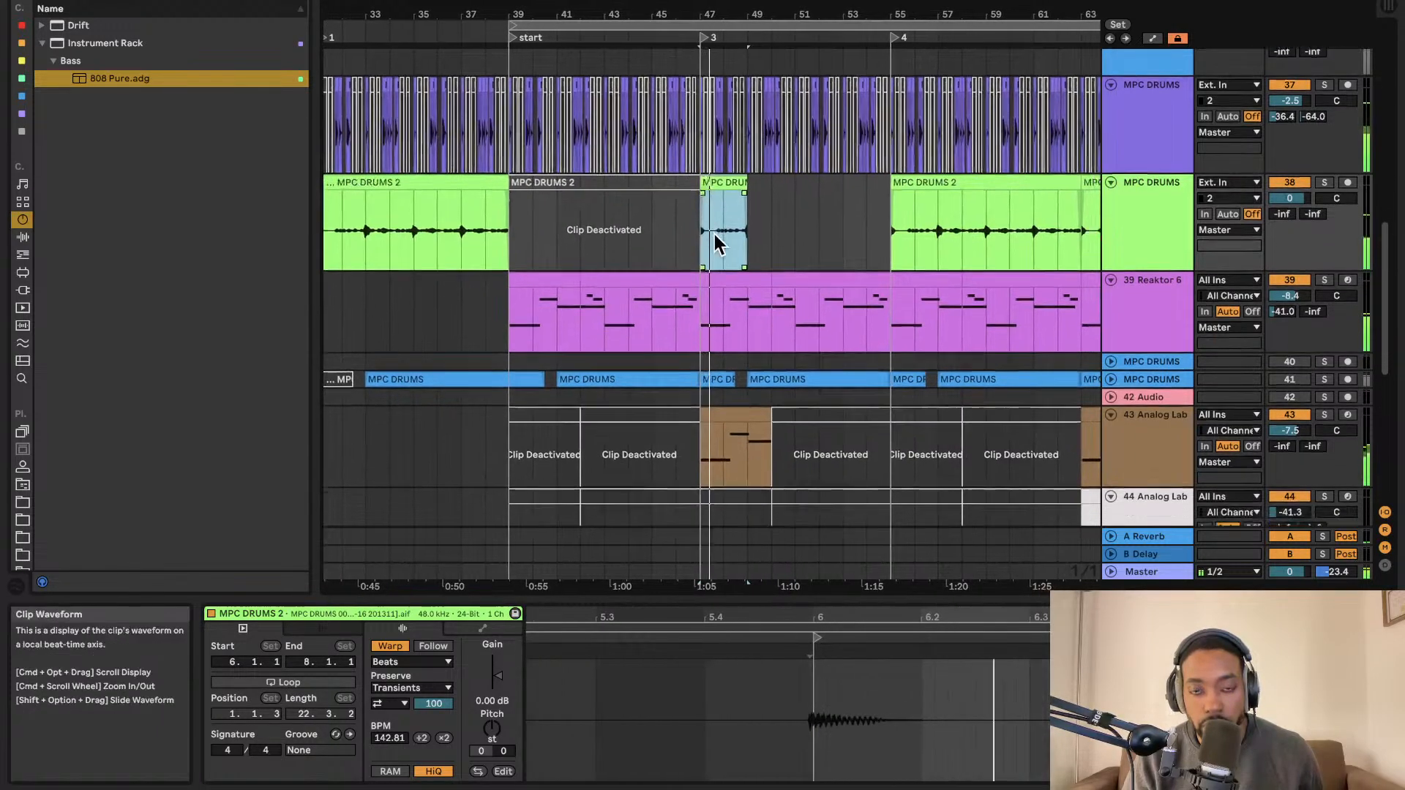
Trim the end of the bar 47 MPC DRUMS 2 clip to clip position 7.3.1 and audition it.
{"action": "scroll", "coordinate": [714, 235], "scroll_direction": "up", "scroll_amount": 1}
{"action": "scroll", "coordinate": [714, 235], "scroll_direction": "up", "scroll_amount": 4}
{"action": "scroll", "coordinate": [714, 238], "scroll_direction": "up", "scroll_amount": 5}
{"action": "scroll", "coordinate": [714, 239], "scroll_direction": "up", "scroll_amount": 3}
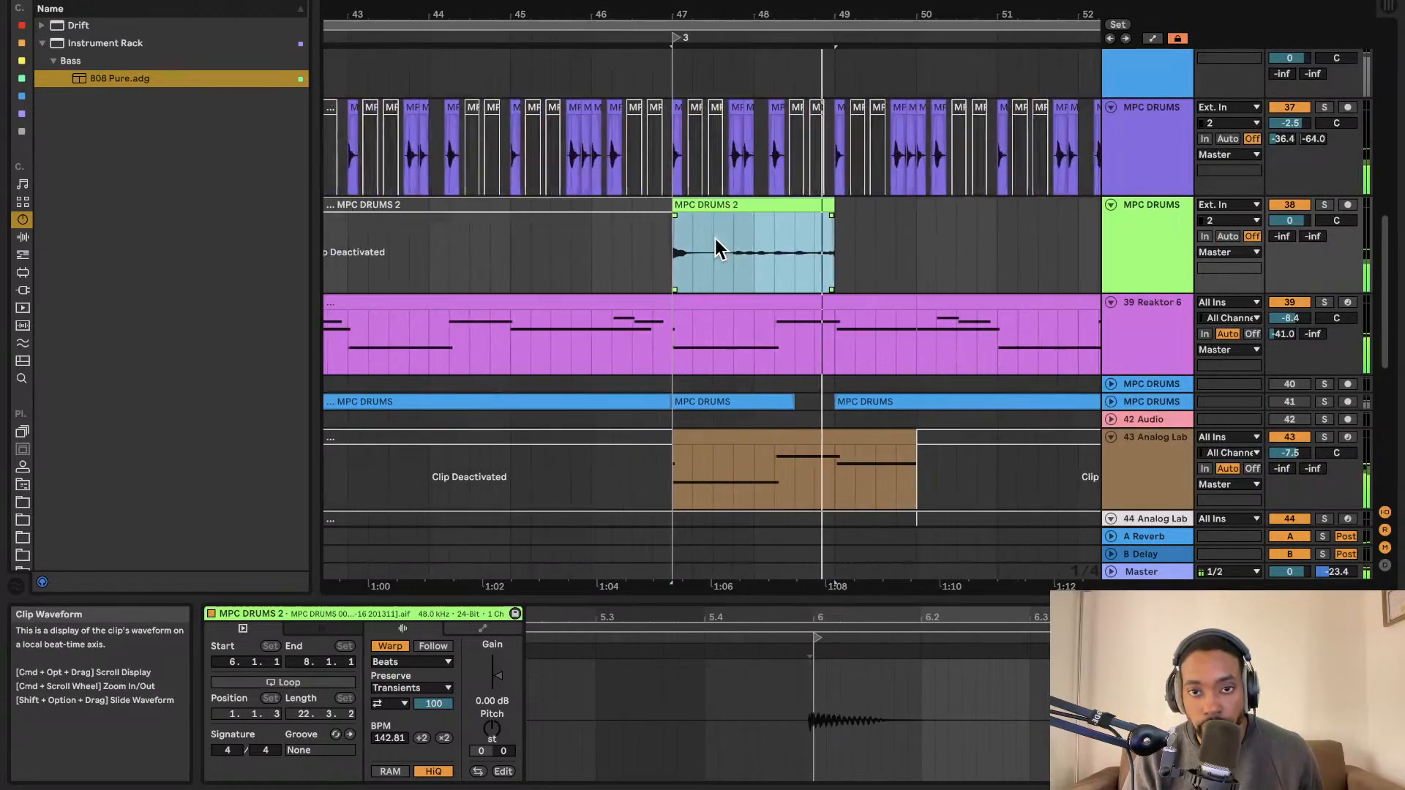
{"action": "scroll", "coordinate": [714, 239], "scroll_direction": "down", "scroll_amount": 3}
{"action": "left_click_drag", "start_coordinate": [831, 103], "coordinate": [793, 102]}
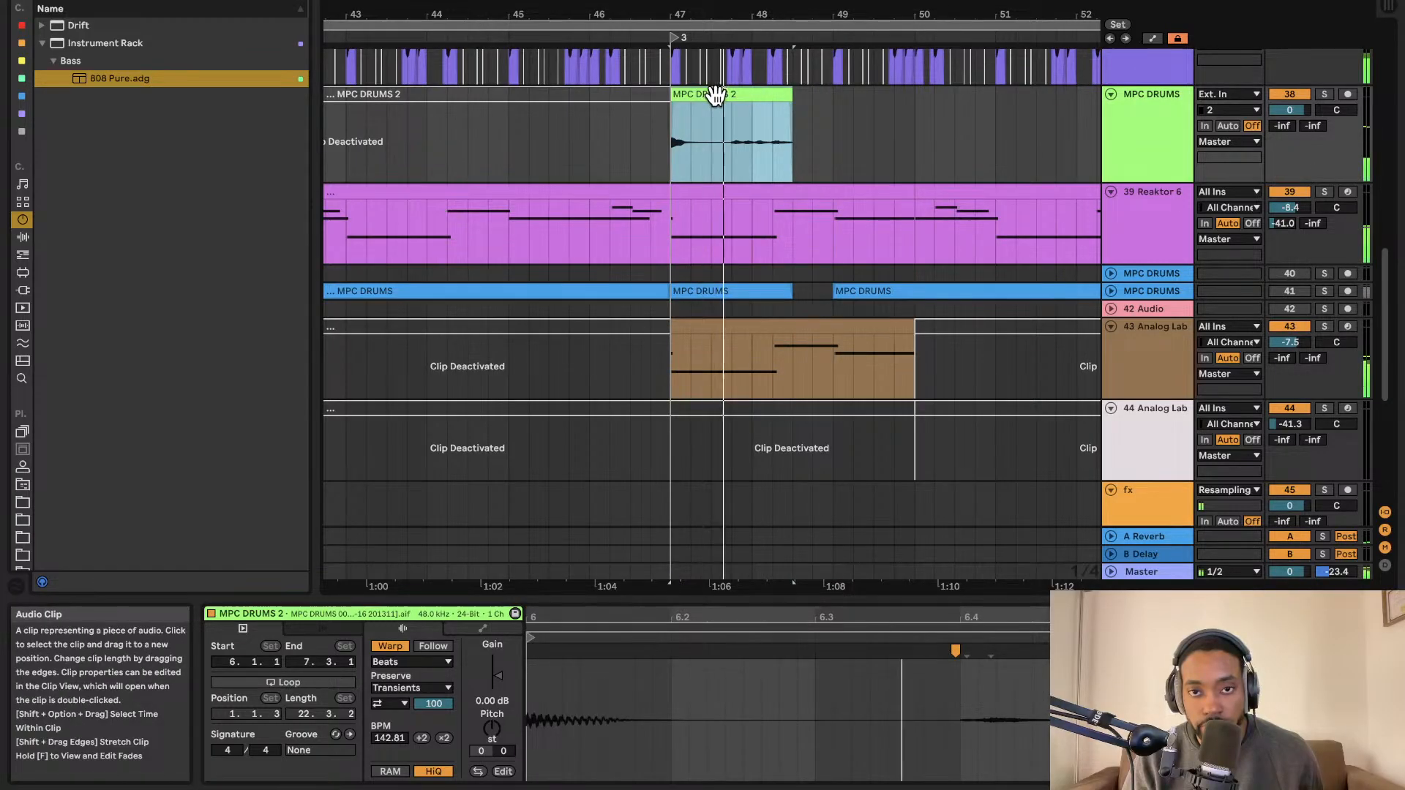
{"action": "key", "text": "space"}
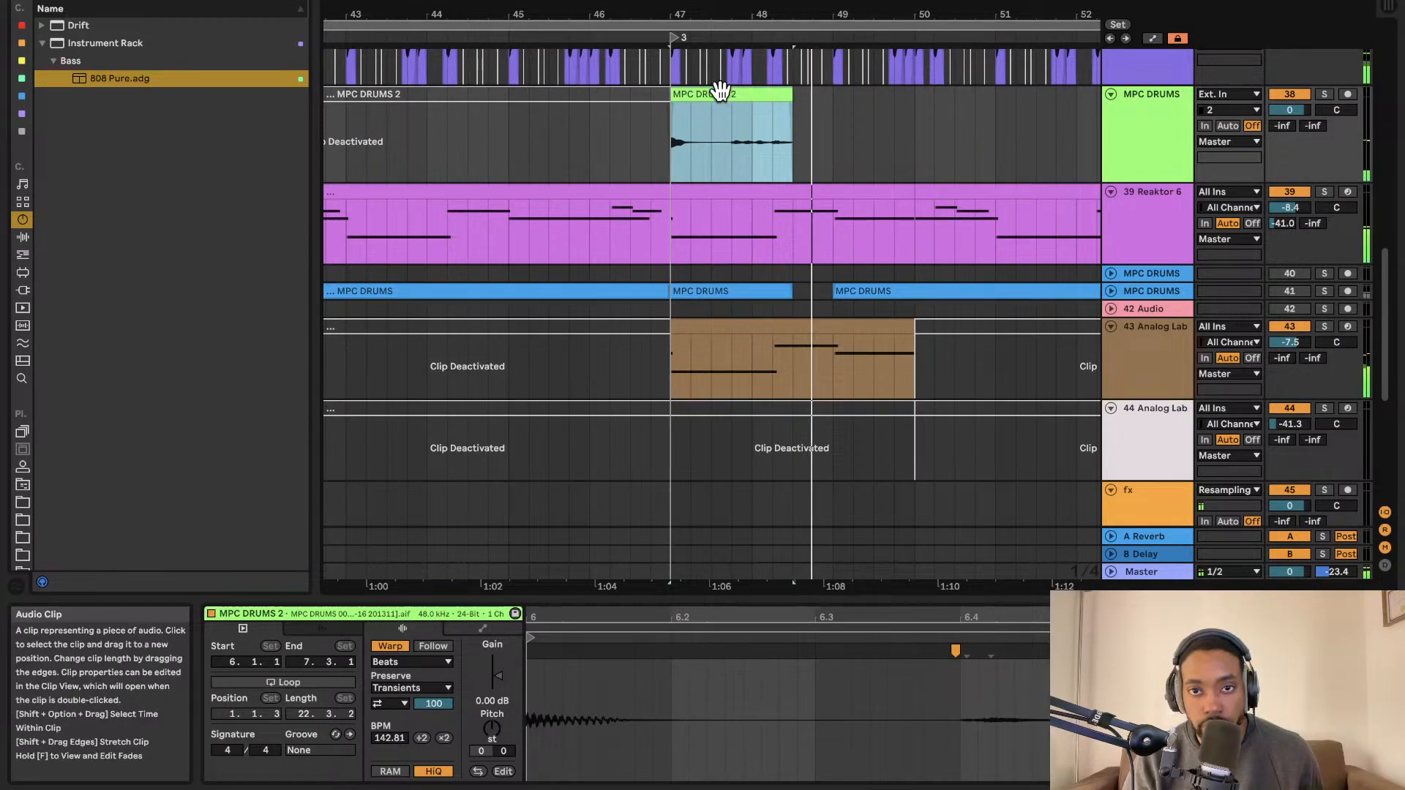
{"action": "key", "text": "space"}
Duplicate the trimmed MPC DRUMS 2 clip to bar 49 on the same track and play from bar 47.
{"action": "left_click", "coordinate": [724, 95]}
{"action": "left_click_drag", "start_coordinate": [731, 98], "coordinate": [885, 99]}
{"action": "key", "text": "space"}
{"action": "key", "text": "space"}
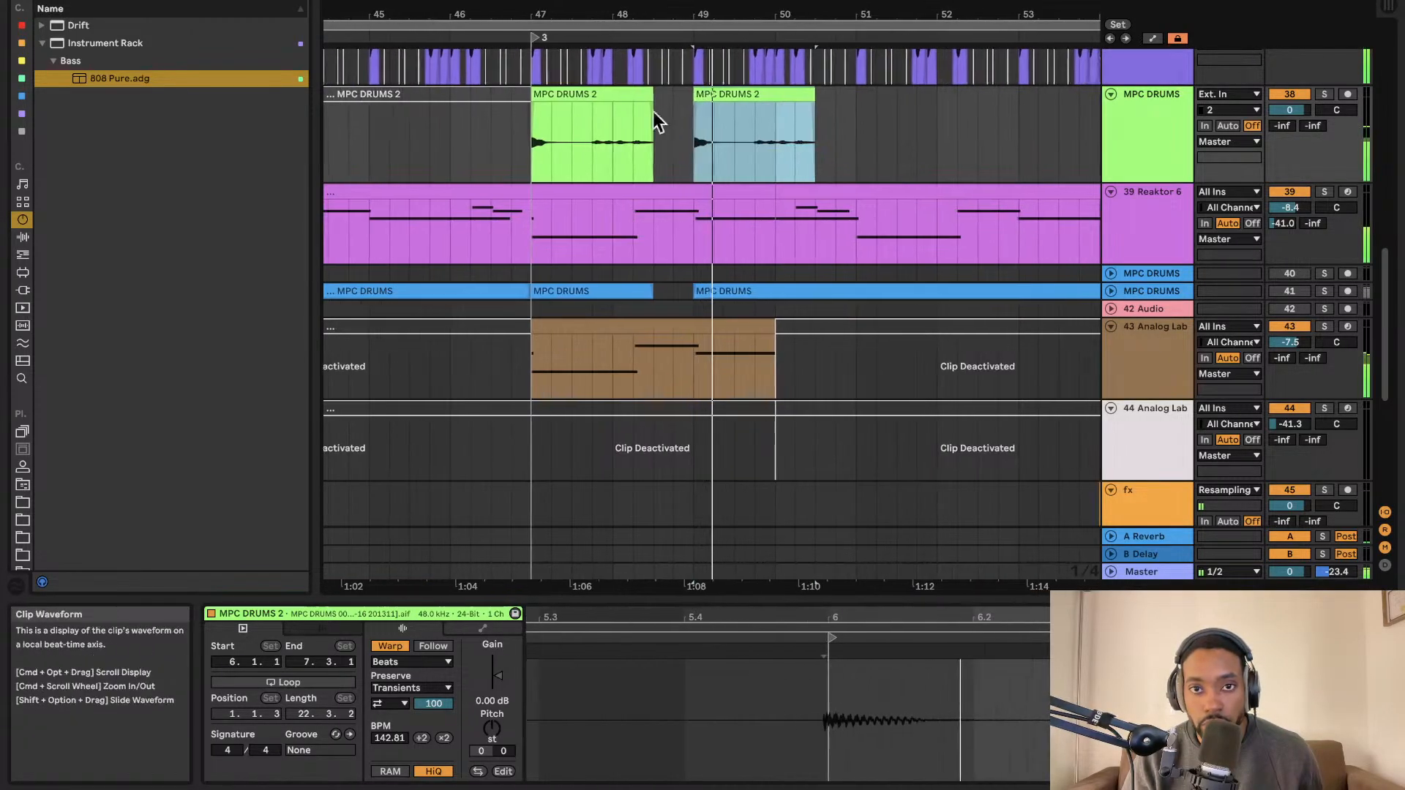
{"action": "key", "text": "space"}
{"action": "left_click", "coordinate": [536, 123]}
{"action": "key", "text": "space"}
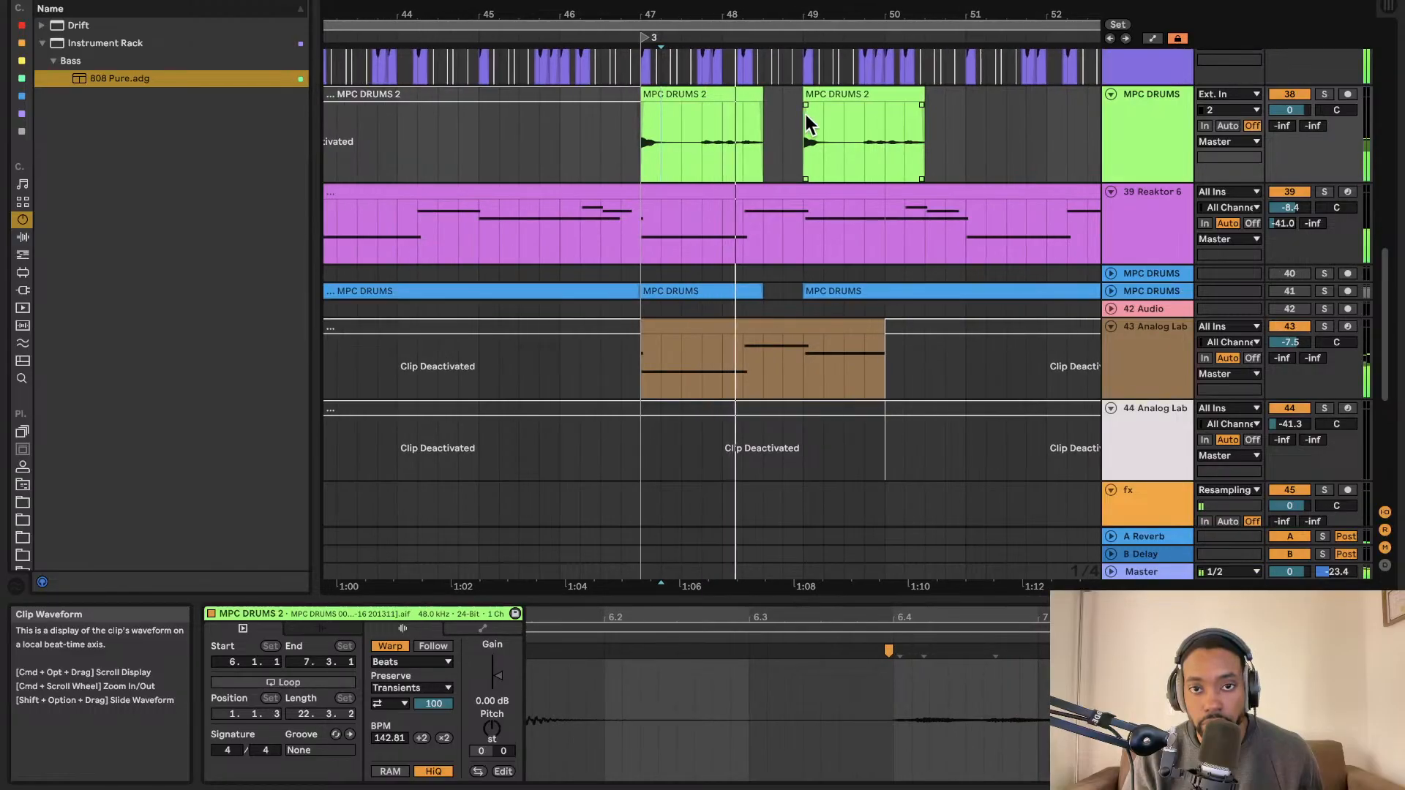
Move the copied MPC DRUMS 2 clip from bar 49 to the last beat of bar 51 and play from bar 47.
{"action": "scroll", "coordinate": [804, 111], "scroll_direction": "right", "scroll_amount": 4}
{"action": "left_click_drag", "start_coordinate": [671, 96], "coordinate": [819, 96]}
{"action": "left_click_drag", "start_coordinate": [871, 95], "coordinate": [894, 96]}
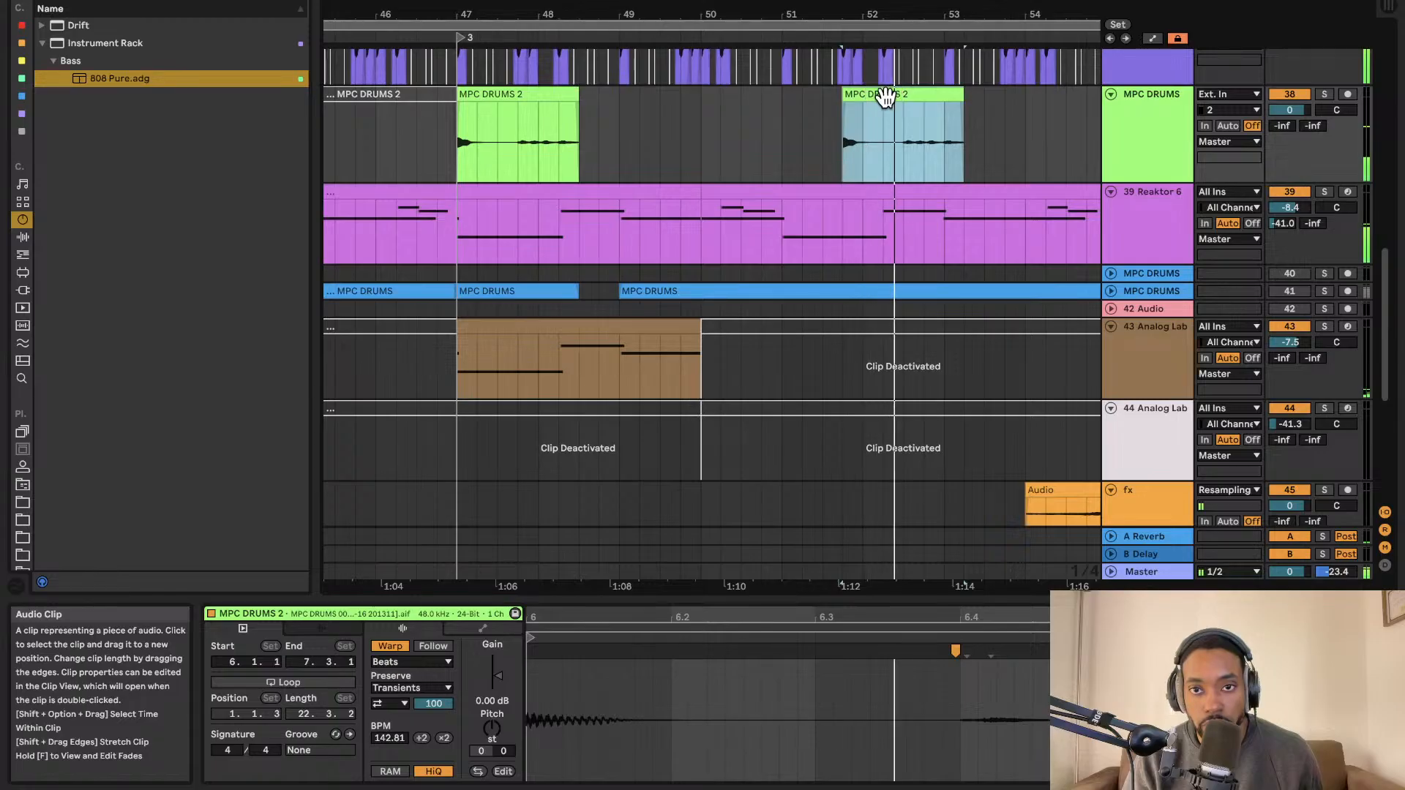
{"action": "key", "text": "space"}
{"action": "scroll", "coordinate": [848, 114], "scroll_direction": "down", "scroll_amount": 3}
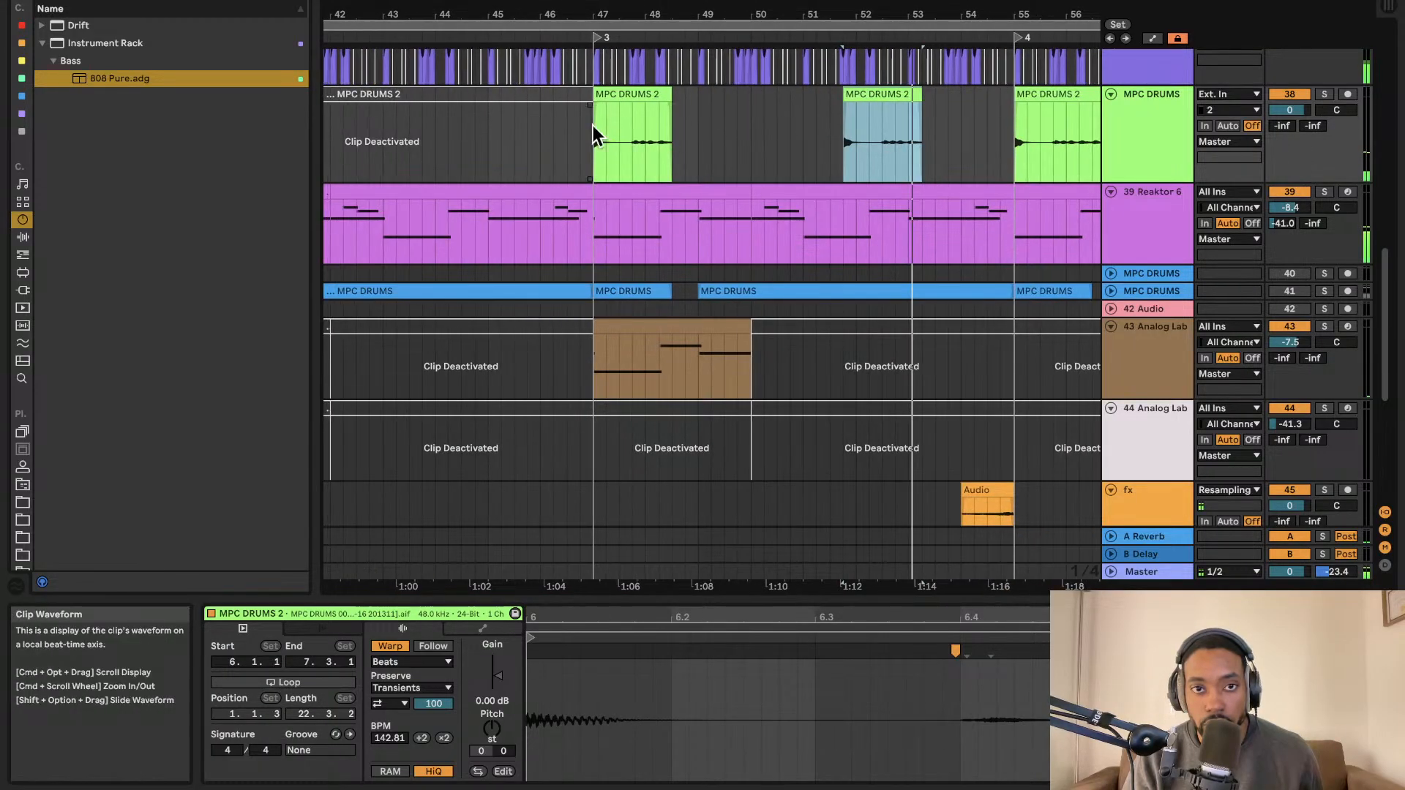
{"action": "left_click", "coordinate": [593, 125]}
{"action": "key", "text": "space"}
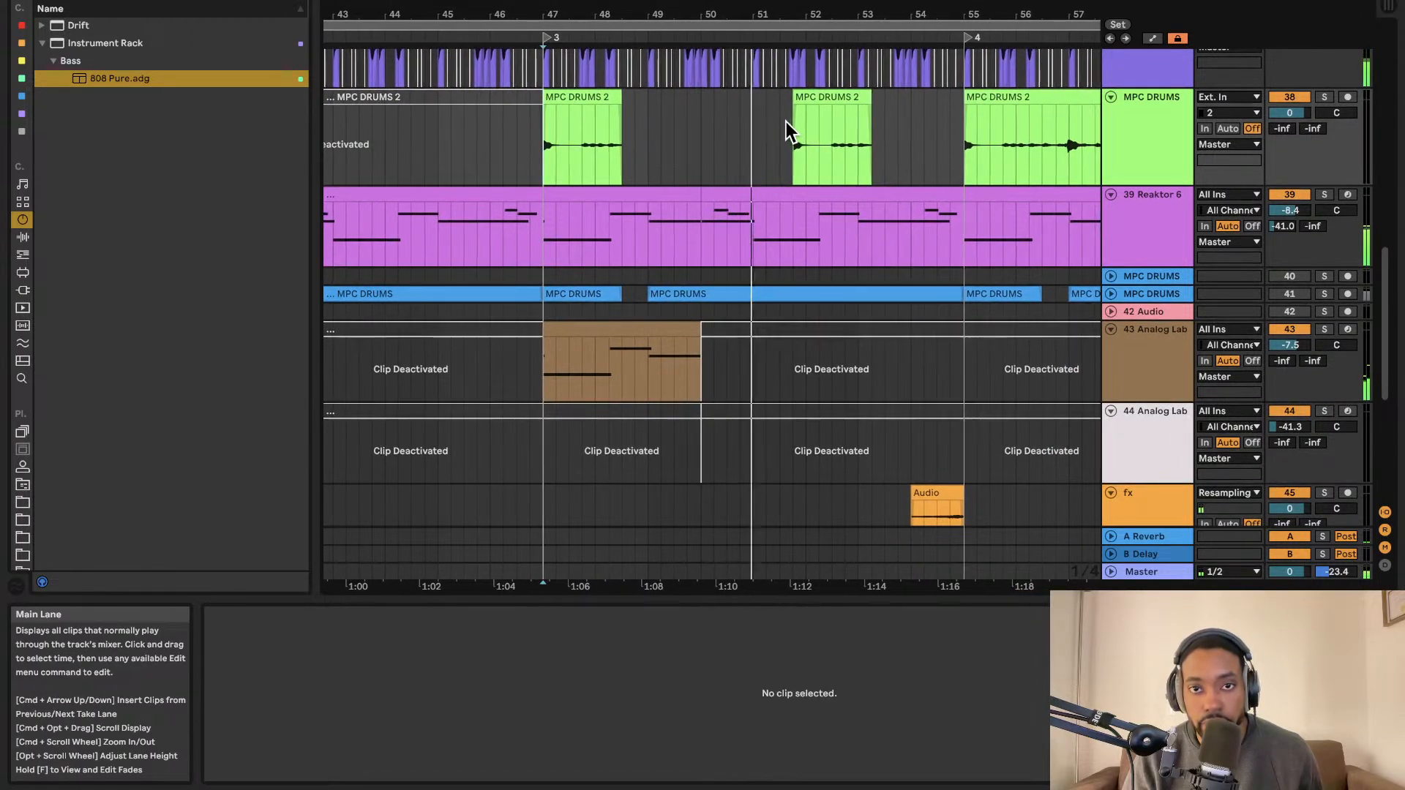
Reposition the copied MPC DRUMS 2 clip to start exactly at bar 51, checking the placement by playing from bar 47.
{"action": "left_click_drag", "start_coordinate": [812, 101], "coordinate": [769, 102]}
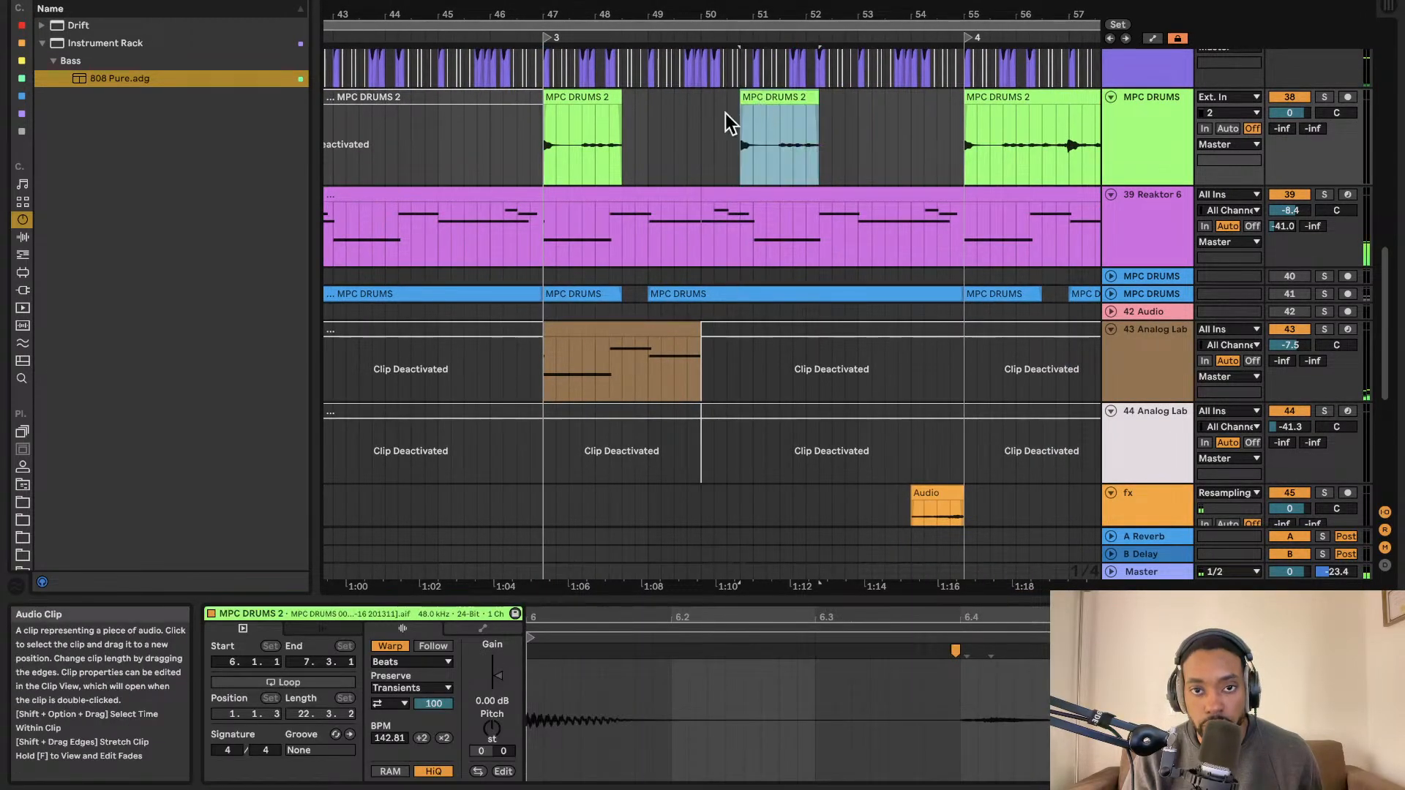
{"action": "left_click", "coordinate": [548, 134]}
{"action": "key", "text": "space"}
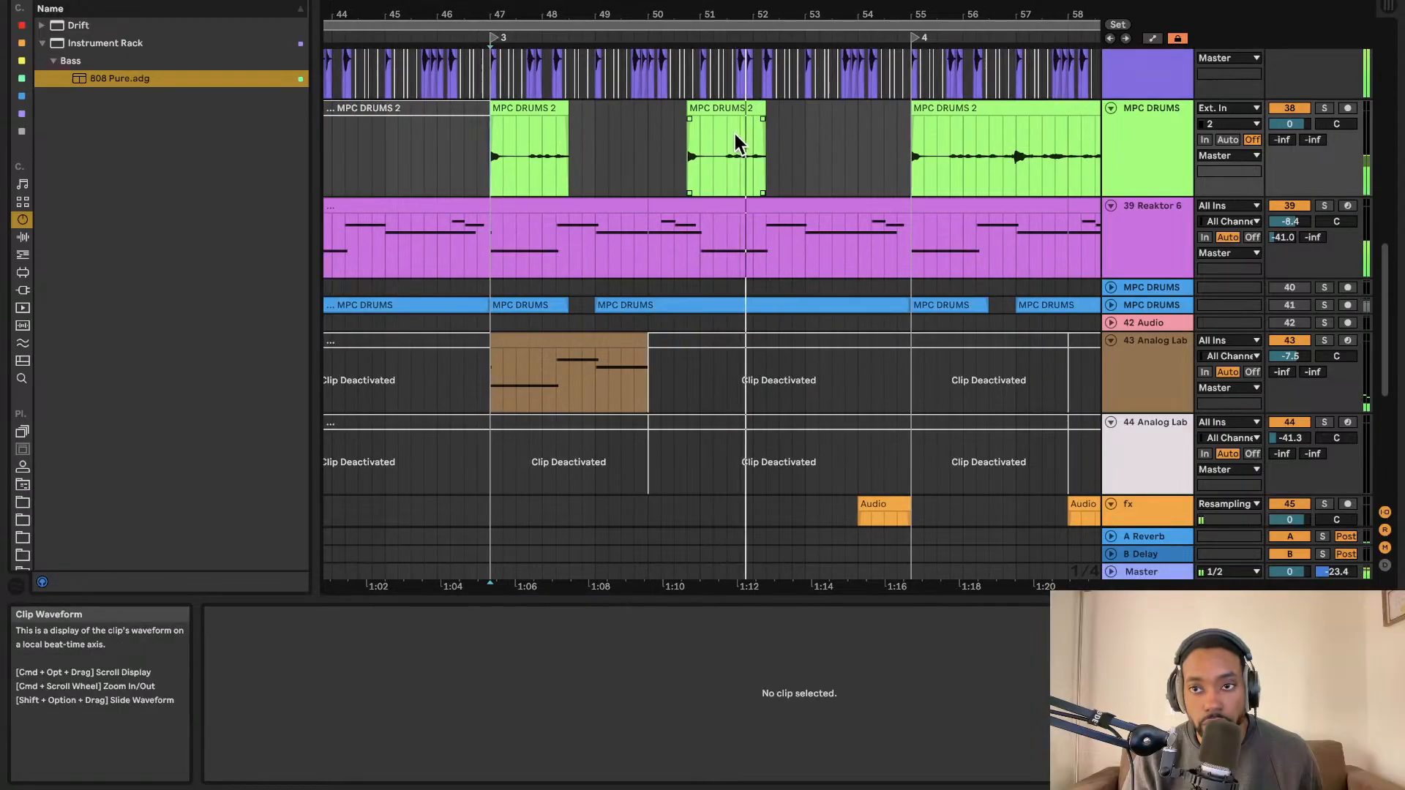
{"action": "scroll", "coordinate": [733, 114], "scroll_direction": "up", "scroll_amount": 1}
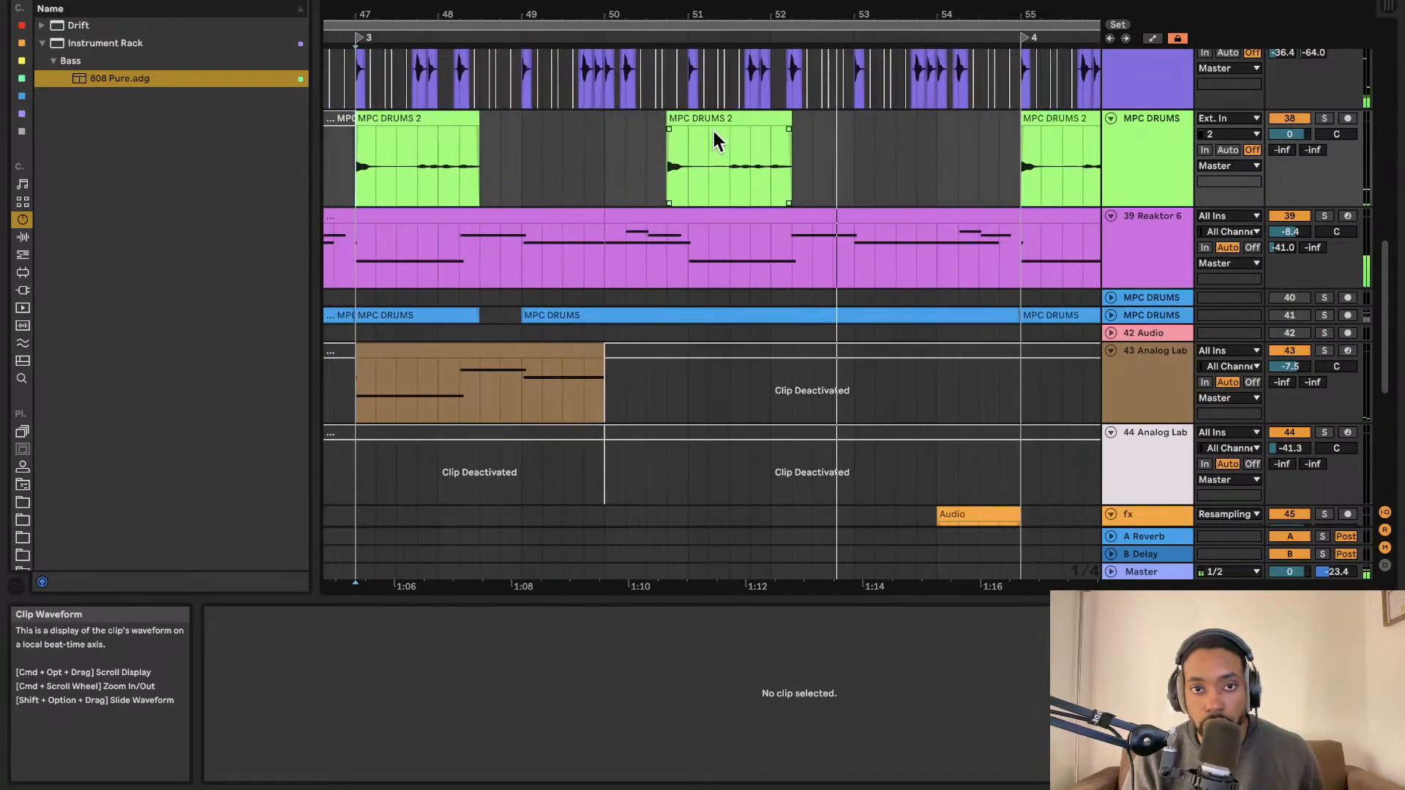
{"action": "left_click", "coordinate": [721, 118]}
{"action": "left_click", "coordinate": [660, 147]}
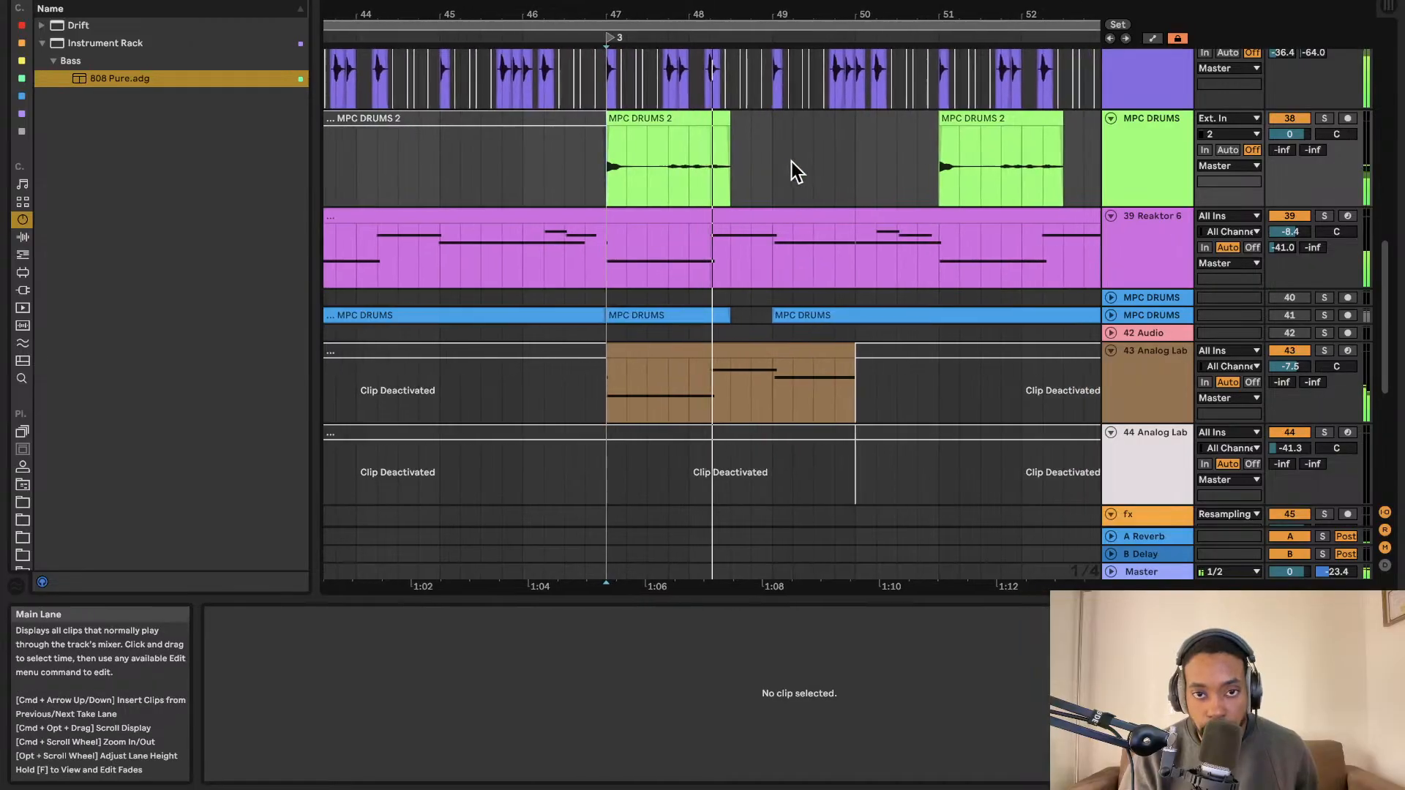
Review the edited MPC DRUMS 2 pattern and the tracks below it in the arrangement during playback.
{"action": "scroll", "coordinate": [815, 169], "scroll_direction": "down", "scroll_amount": 3}
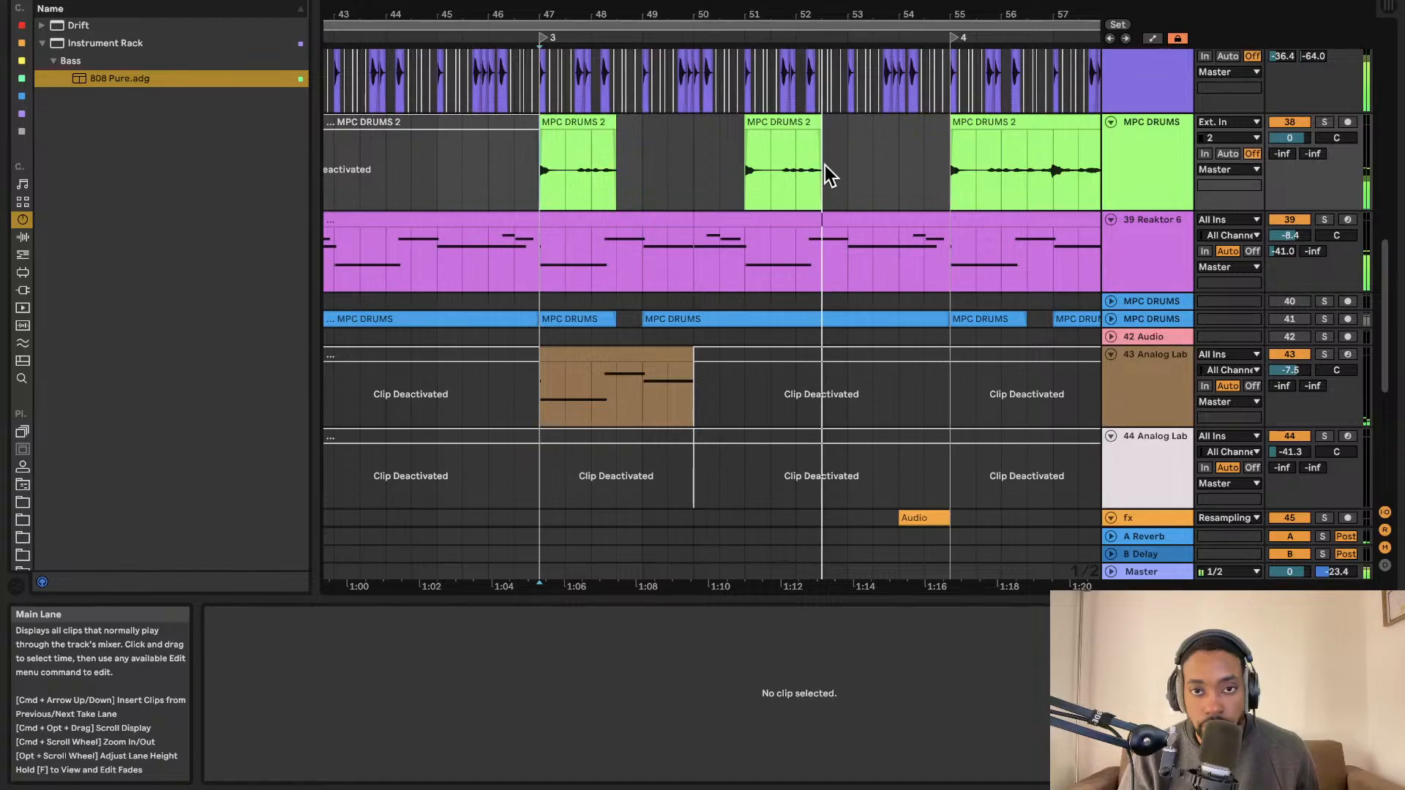
{"action": "scroll", "coordinate": [825, 164], "scroll_direction": "down", "scroll_amount": 2}
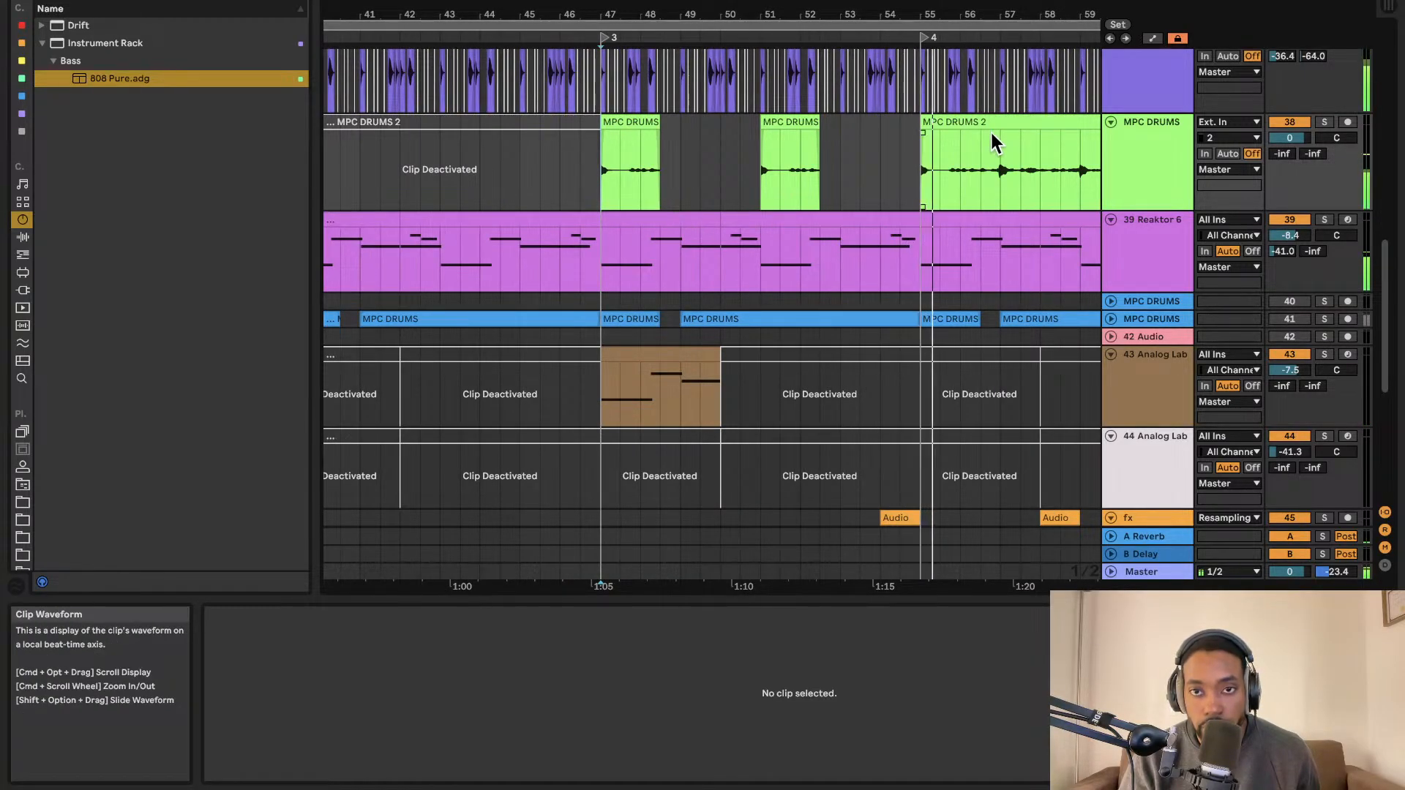
{"action": "scroll", "coordinate": [849, 146], "scroll_direction": "down", "scroll_amount": 5}
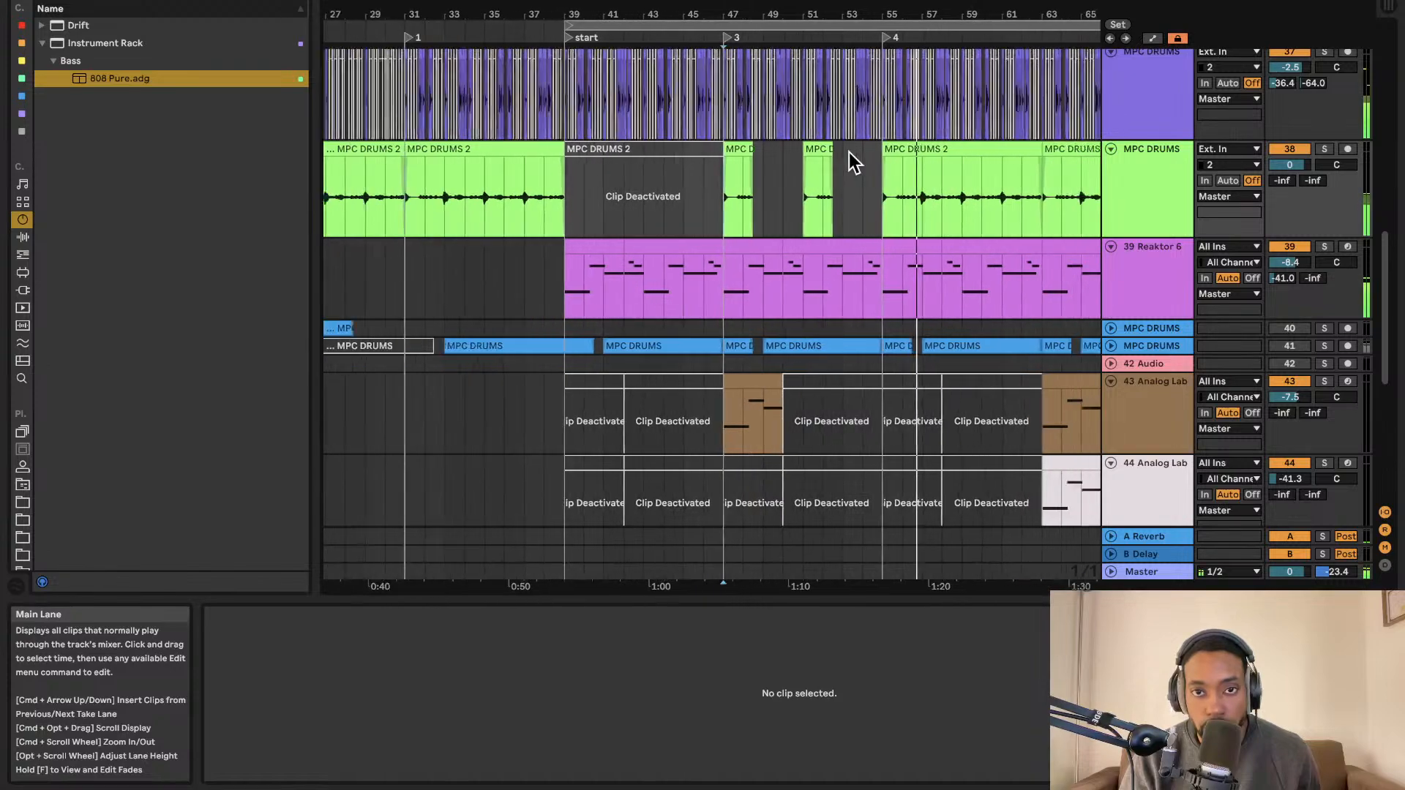
{"action": "scroll", "coordinate": [850, 148], "scroll_direction": "down", "scroll_amount": 4}
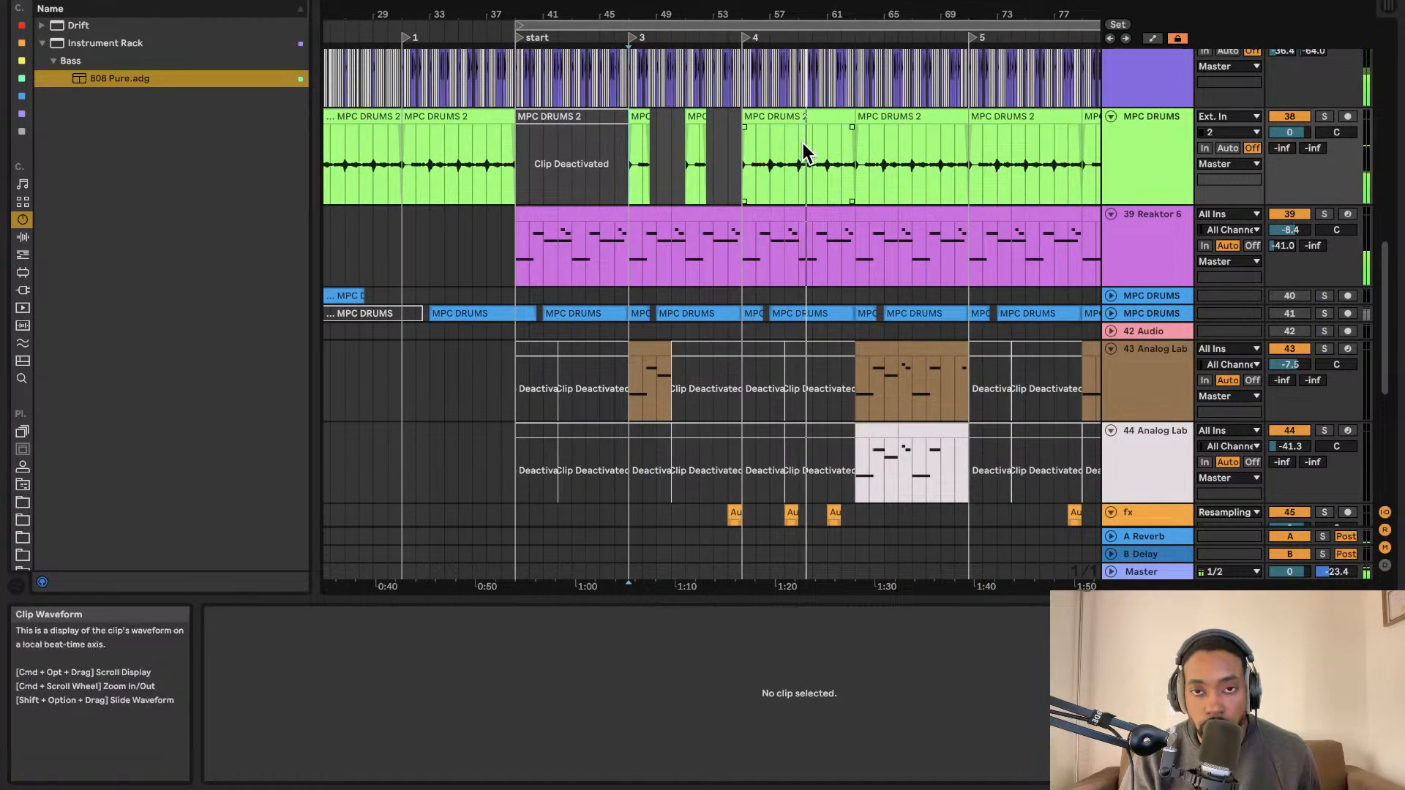
{"action": "scroll", "coordinate": [803, 146], "scroll_direction": "up", "scroll_amount": 2}
{"action": "scroll", "coordinate": [805, 146], "scroll_direction": "down", "scroll_amount": 4}
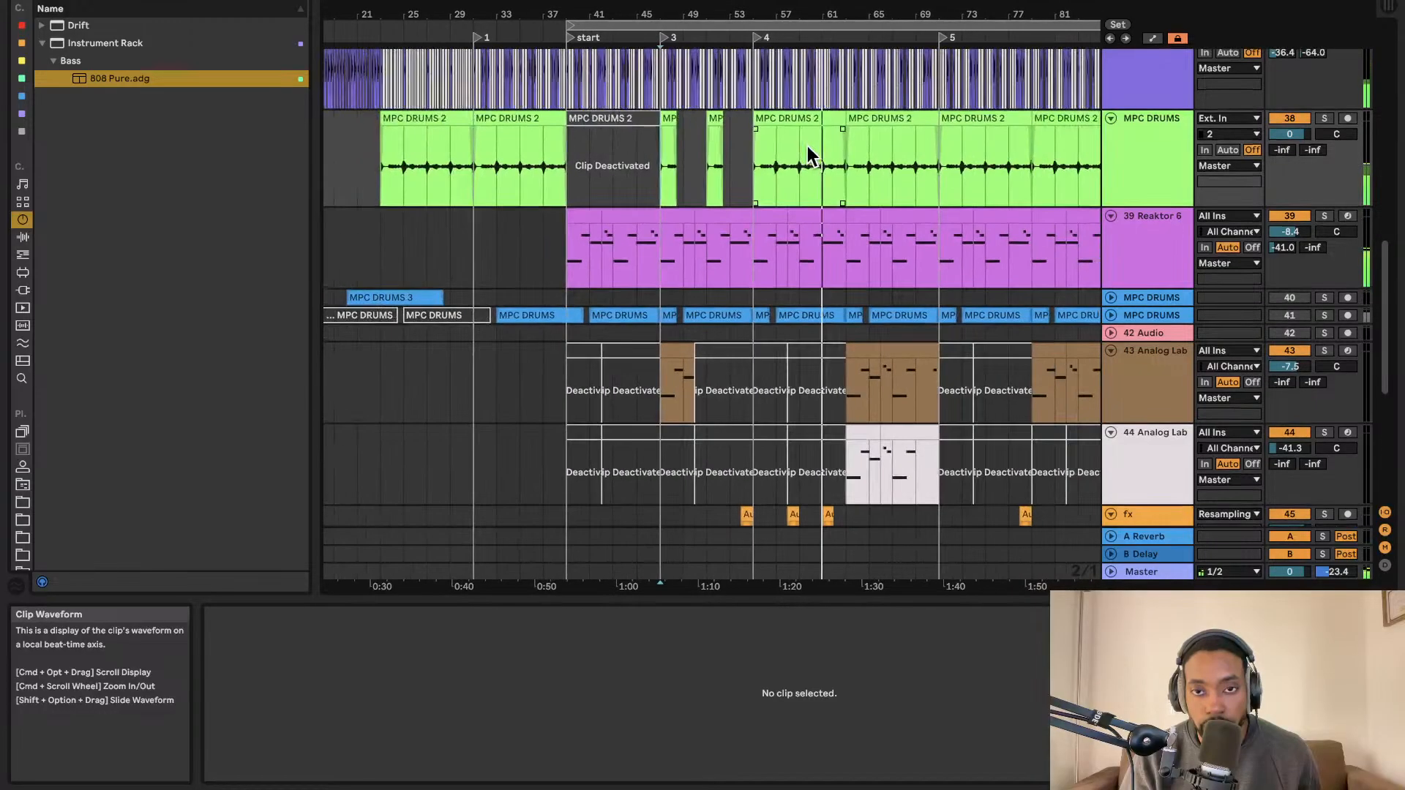
{"action": "scroll", "coordinate": [807, 145], "scroll_direction": "down", "scroll_amount": 3}
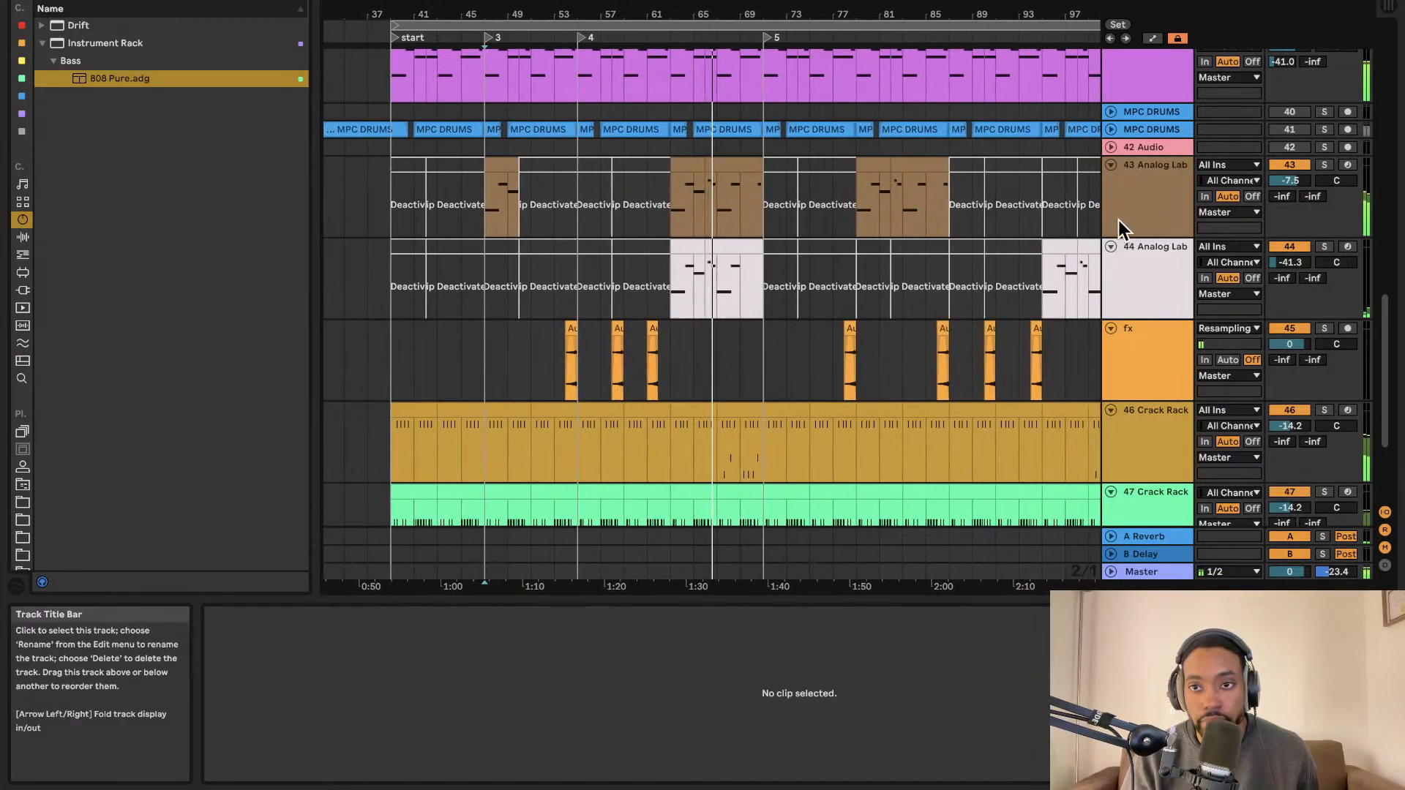
Open the Analog Lab V instrument on track 43, slightly adjust the Distortion Mix of Classic Jun Keys, and close the plugin window.
{"action": "left_click", "coordinate": [1141, 209]}
{"action": "double_click", "coordinate": [1140, 202]}
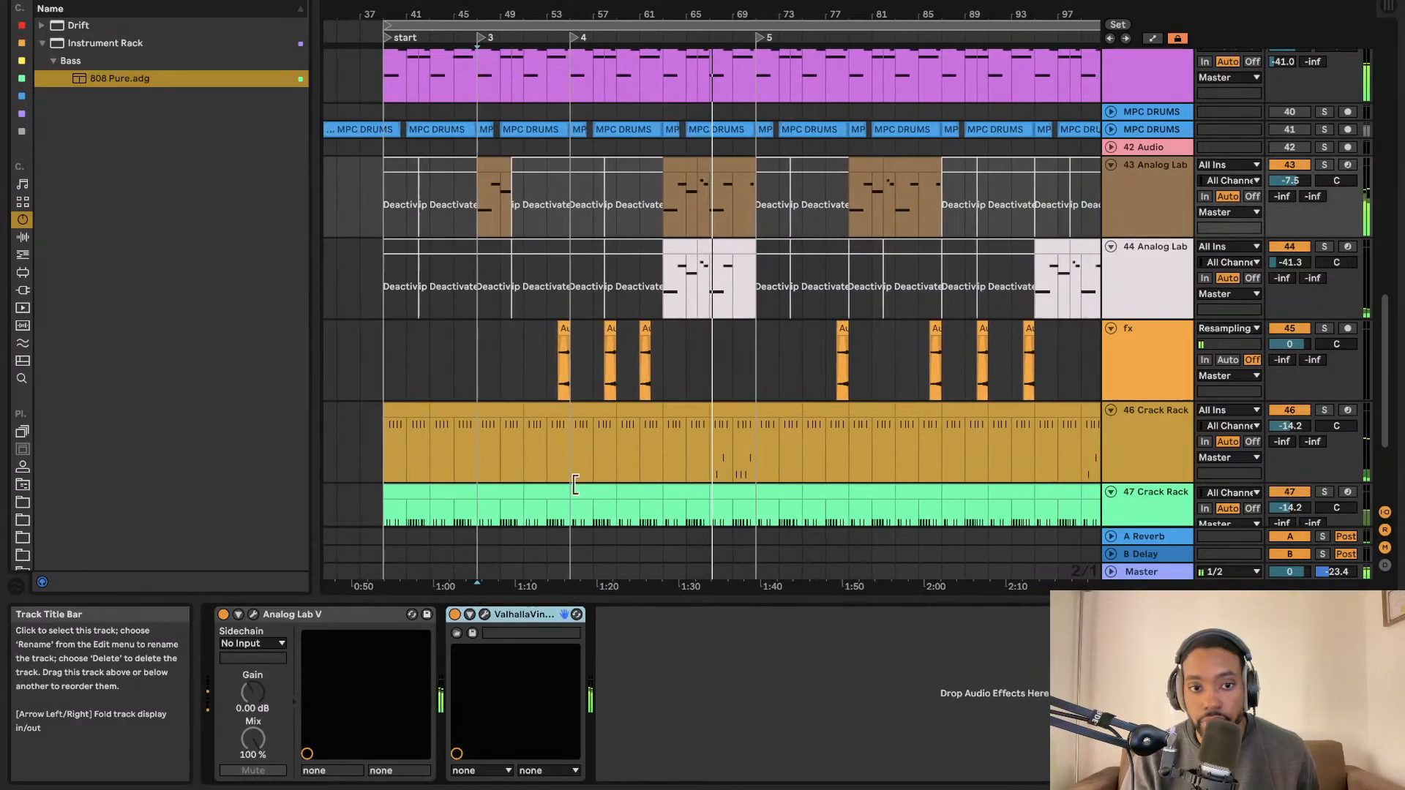
{"action": "left_click", "coordinate": [253, 614]}
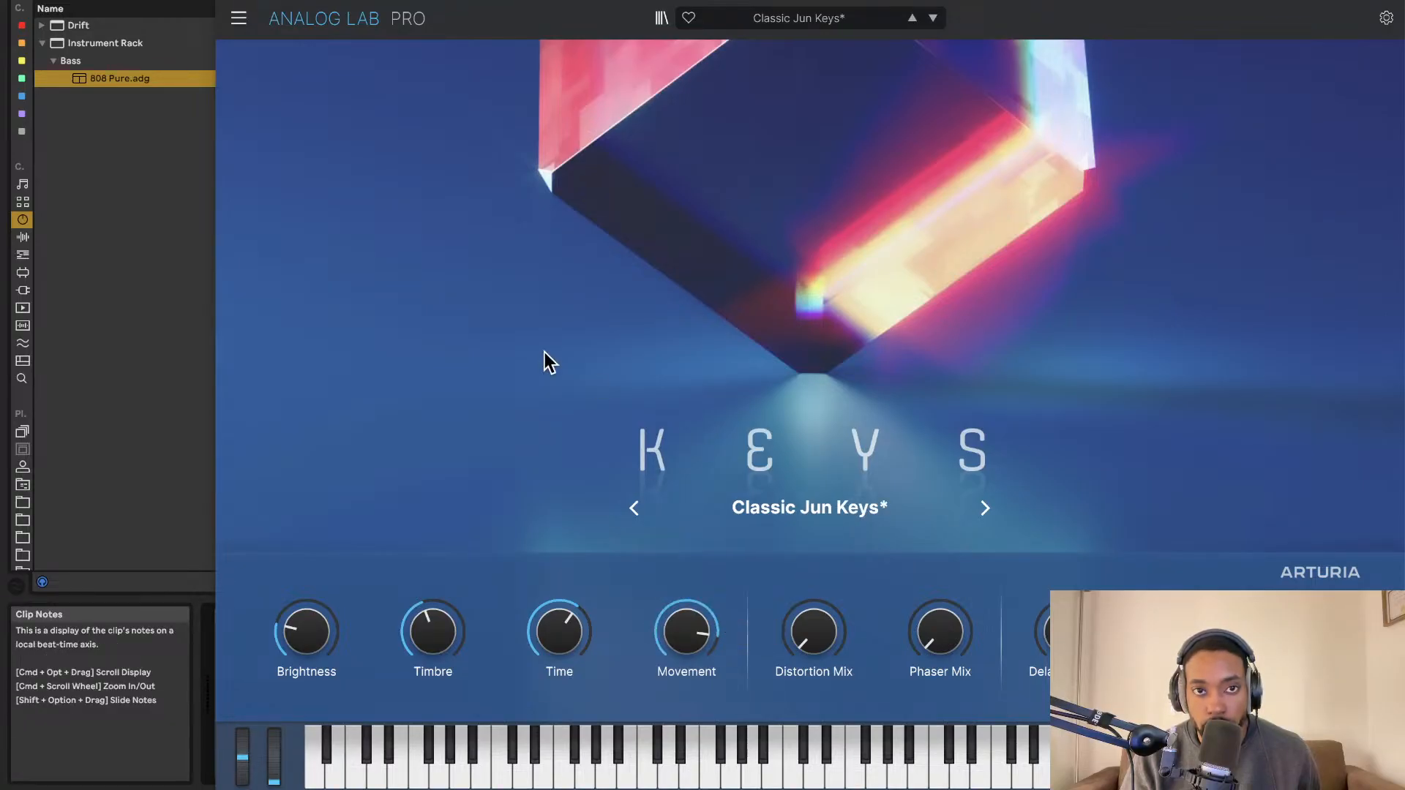
{"action": "left_click_drag", "start_coordinate": [720, 3], "coordinate": [717, 480]}
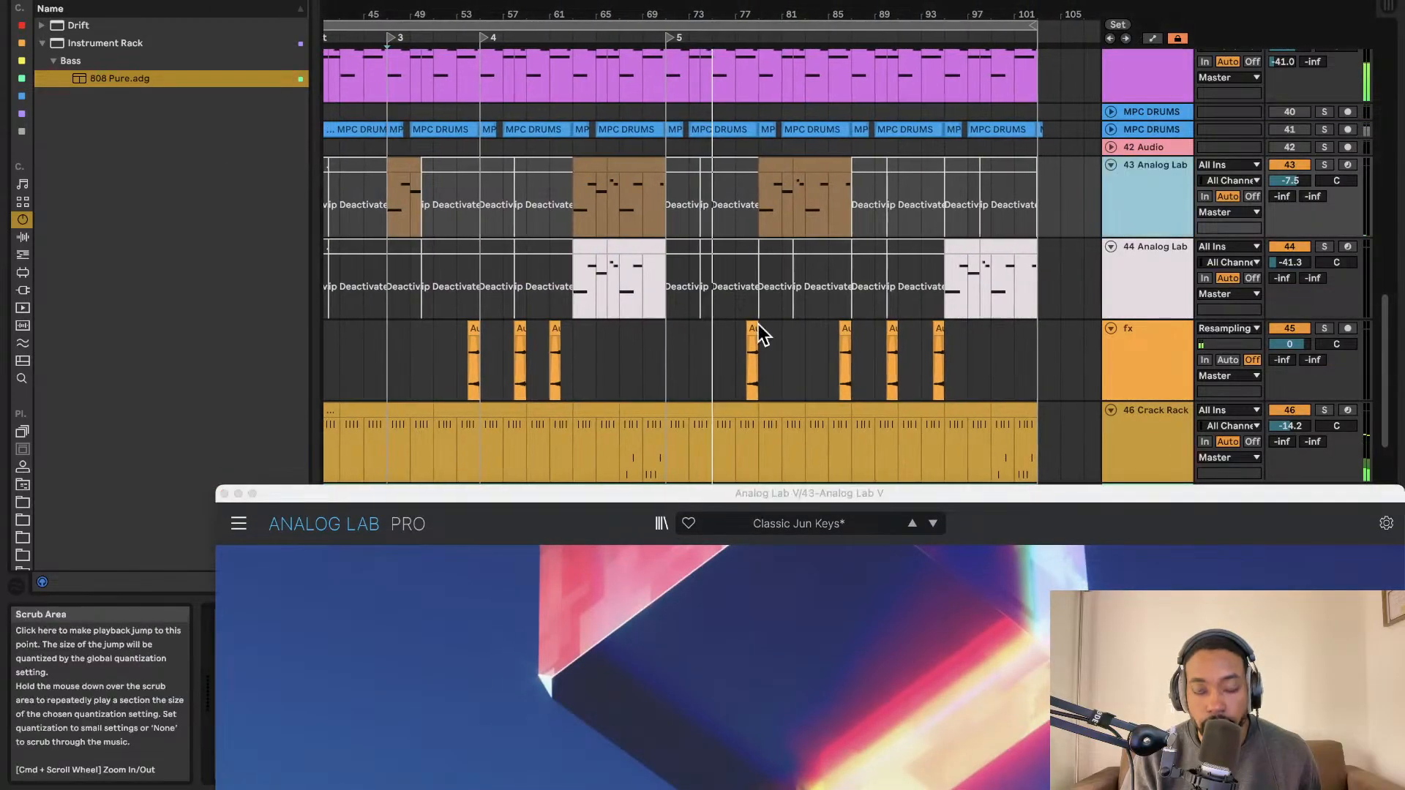
{"action": "left_click_drag", "start_coordinate": [720, 493], "coordinate": [721, 102]}
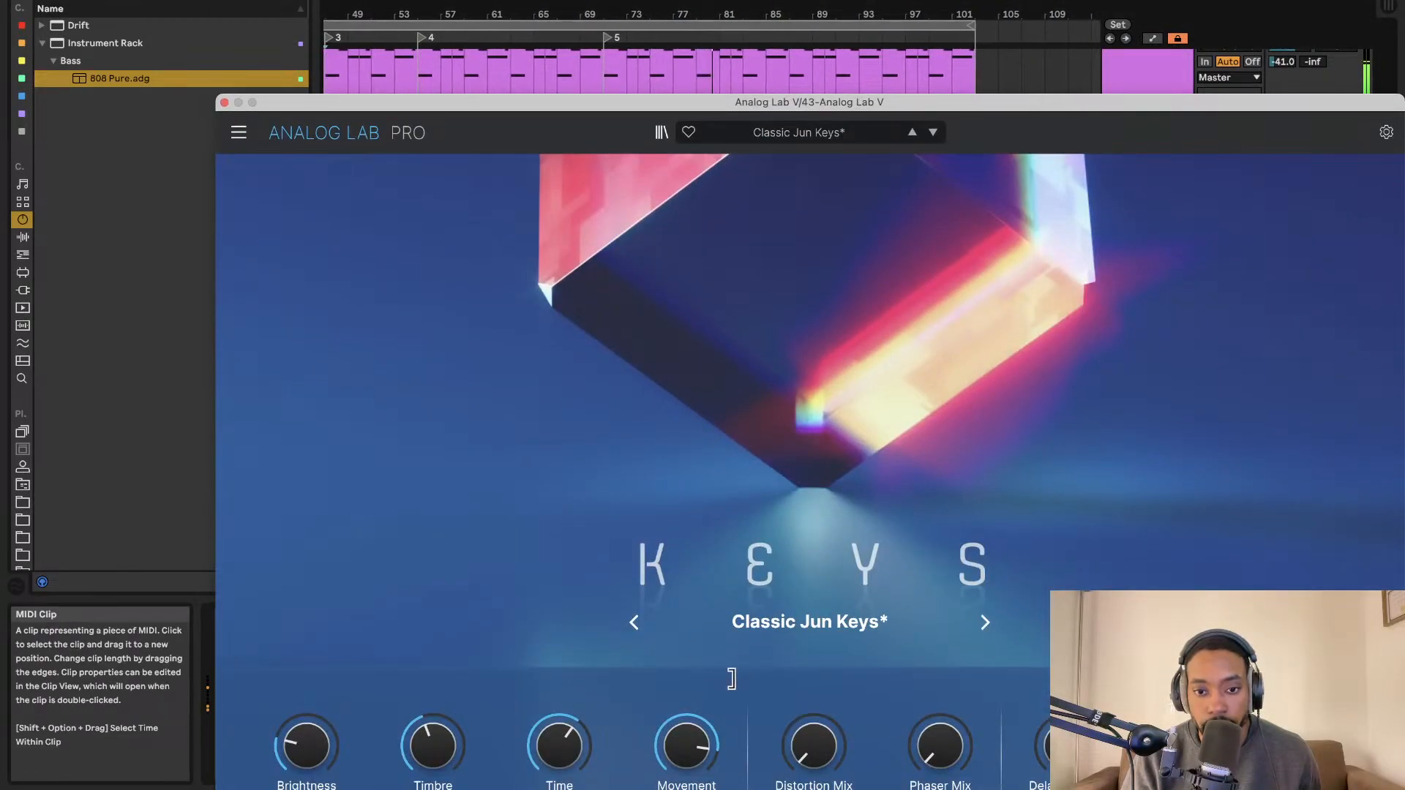
{"action": "mouse_move", "coordinate": [806, 752]}
{"action": "left_mouse_down"}
{"action": "mouse_move", "coordinate": [799, 496]}
{"action": "mouse_move", "coordinate": [821, 768]}
{"action": "left_mouse_up"}
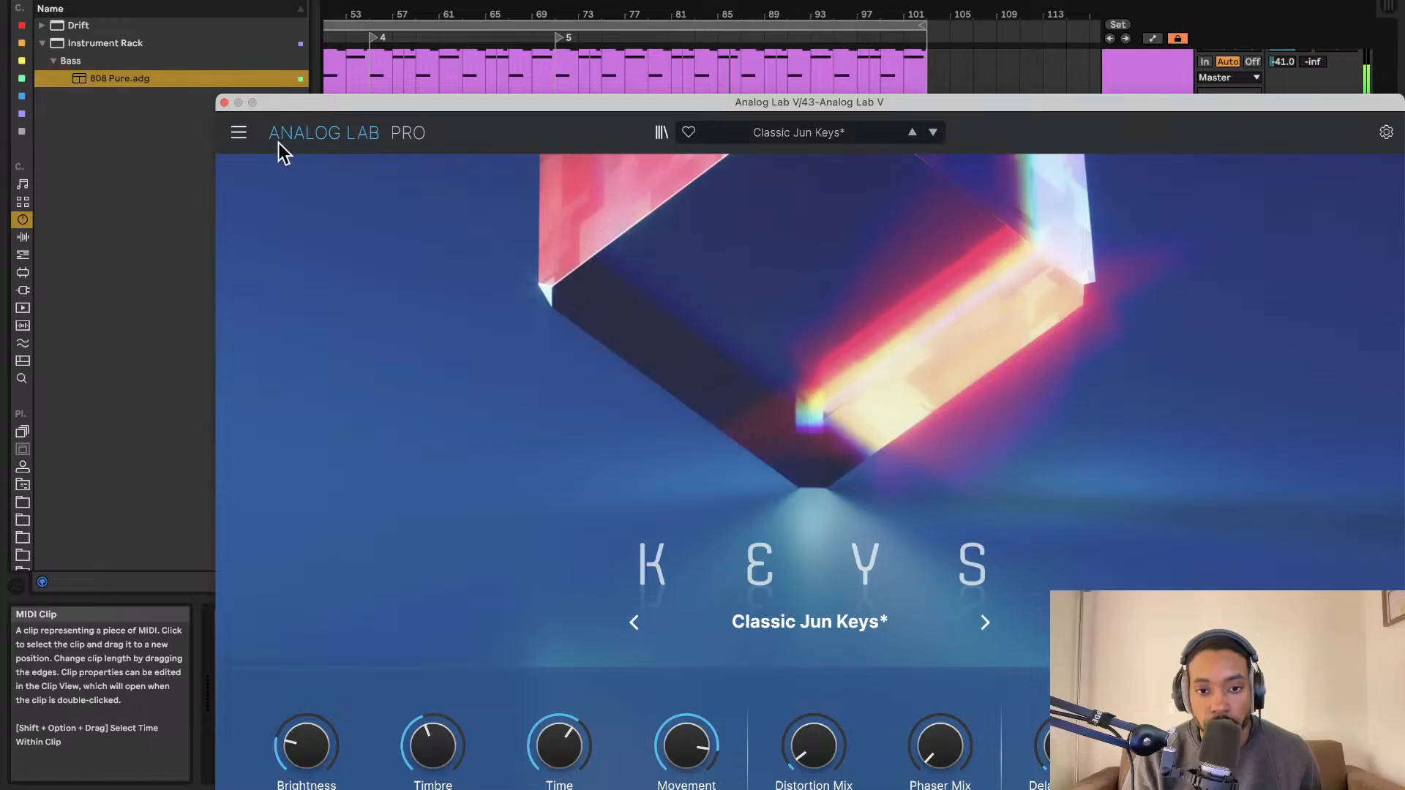
{"action": "left_click", "coordinate": [225, 103]}
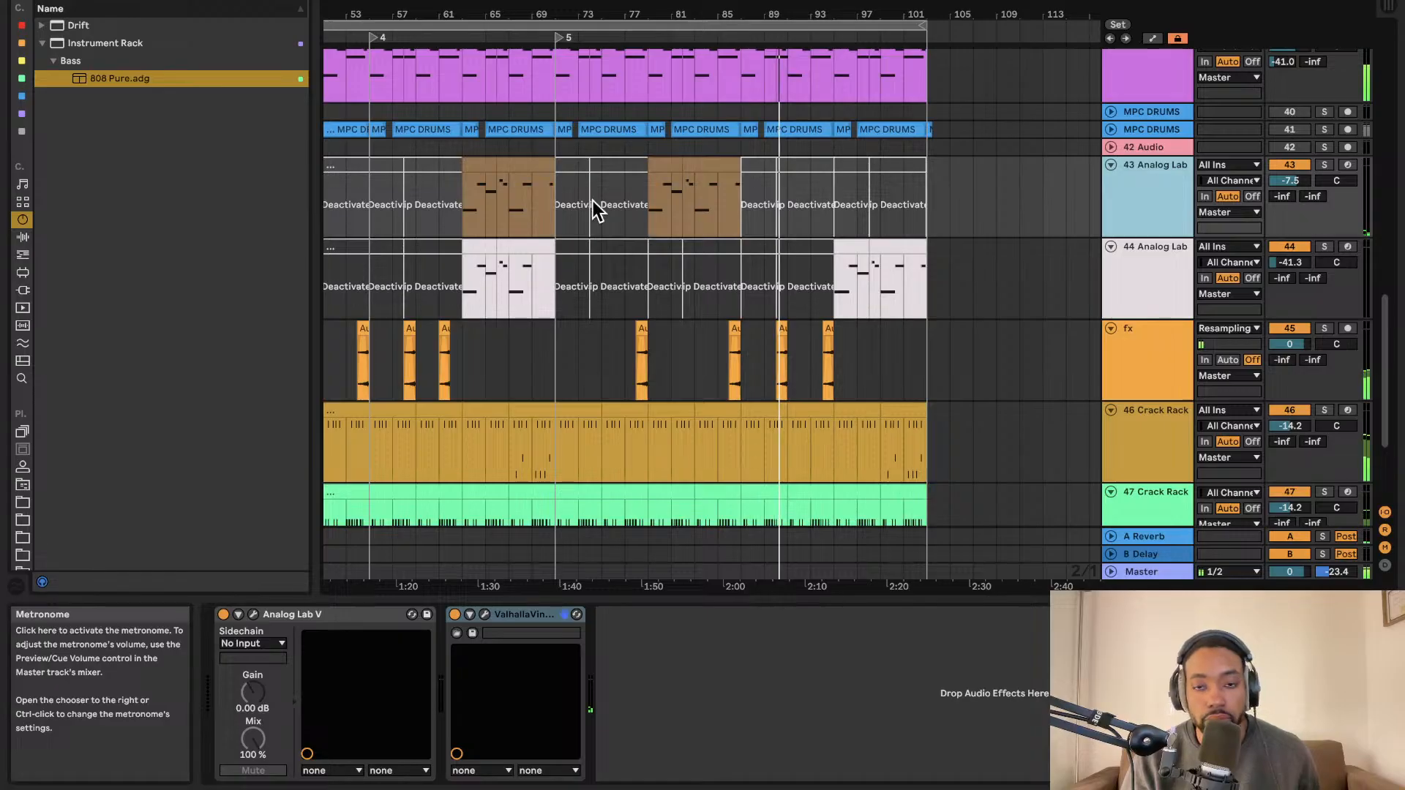
Deactivate the last MPC DRUMS 2 clip on track 38, spanning bars 95 to 103.
{"action": "scroll", "coordinate": [578, 196], "scroll_direction": "down", "scroll_amount": 3}
{"action": "scroll", "coordinate": [580, 197], "scroll_direction": "down", "scroll_amount": 3}
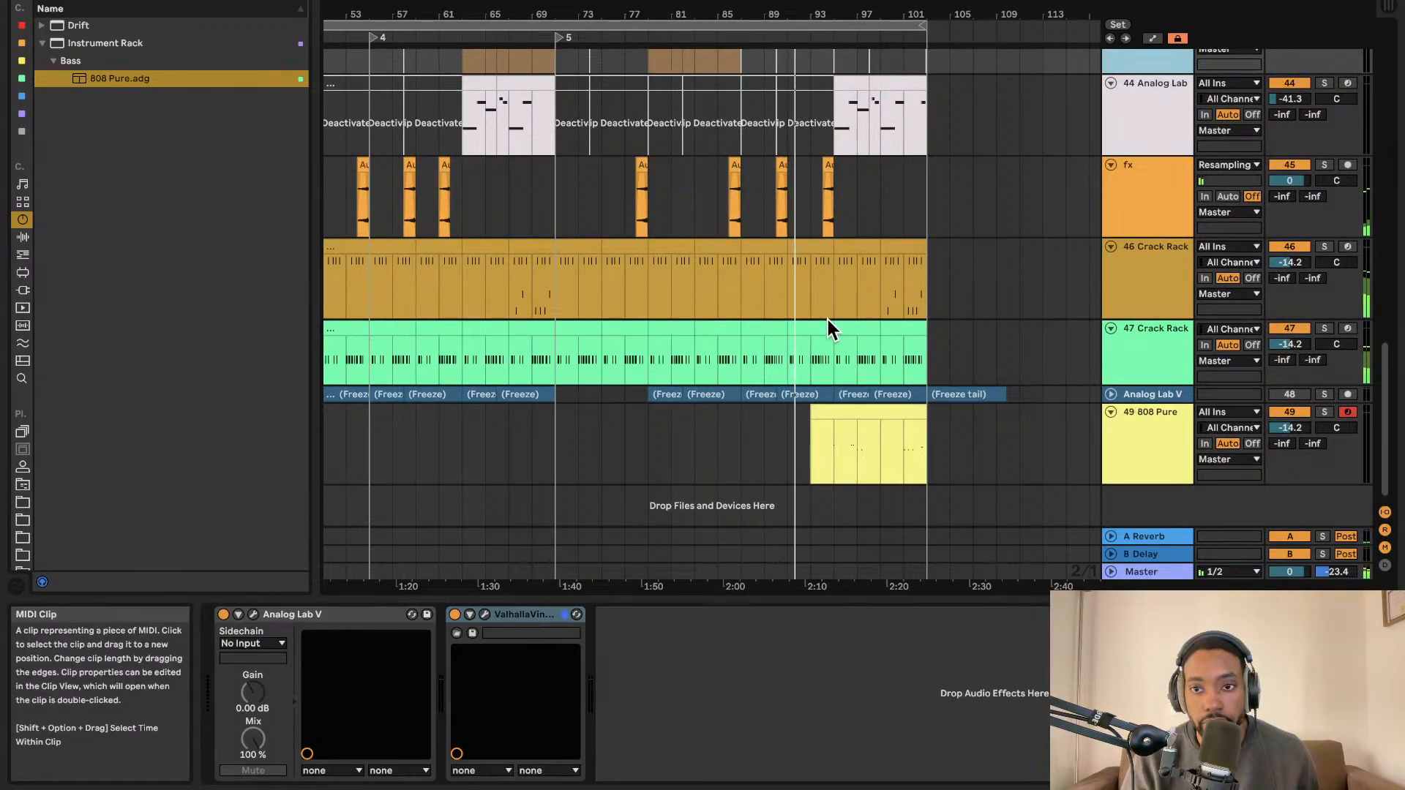
{"action": "scroll", "coordinate": [824, 316], "scroll_direction": "down", "scroll_amount": 3}
{"action": "scroll", "coordinate": [896, 311], "scroll_direction": "up", "scroll_amount": 14}
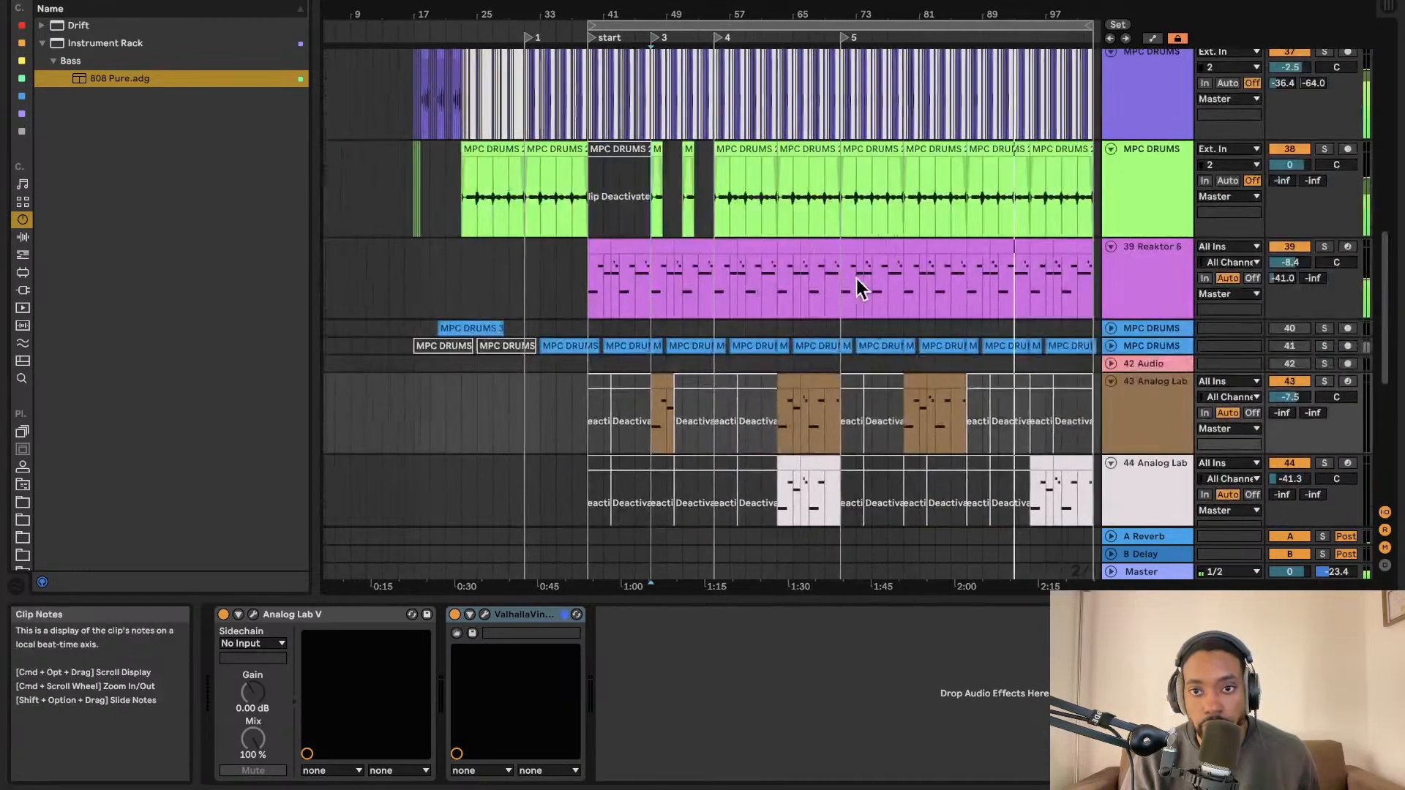
{"action": "left_click", "coordinate": [937, 144]}
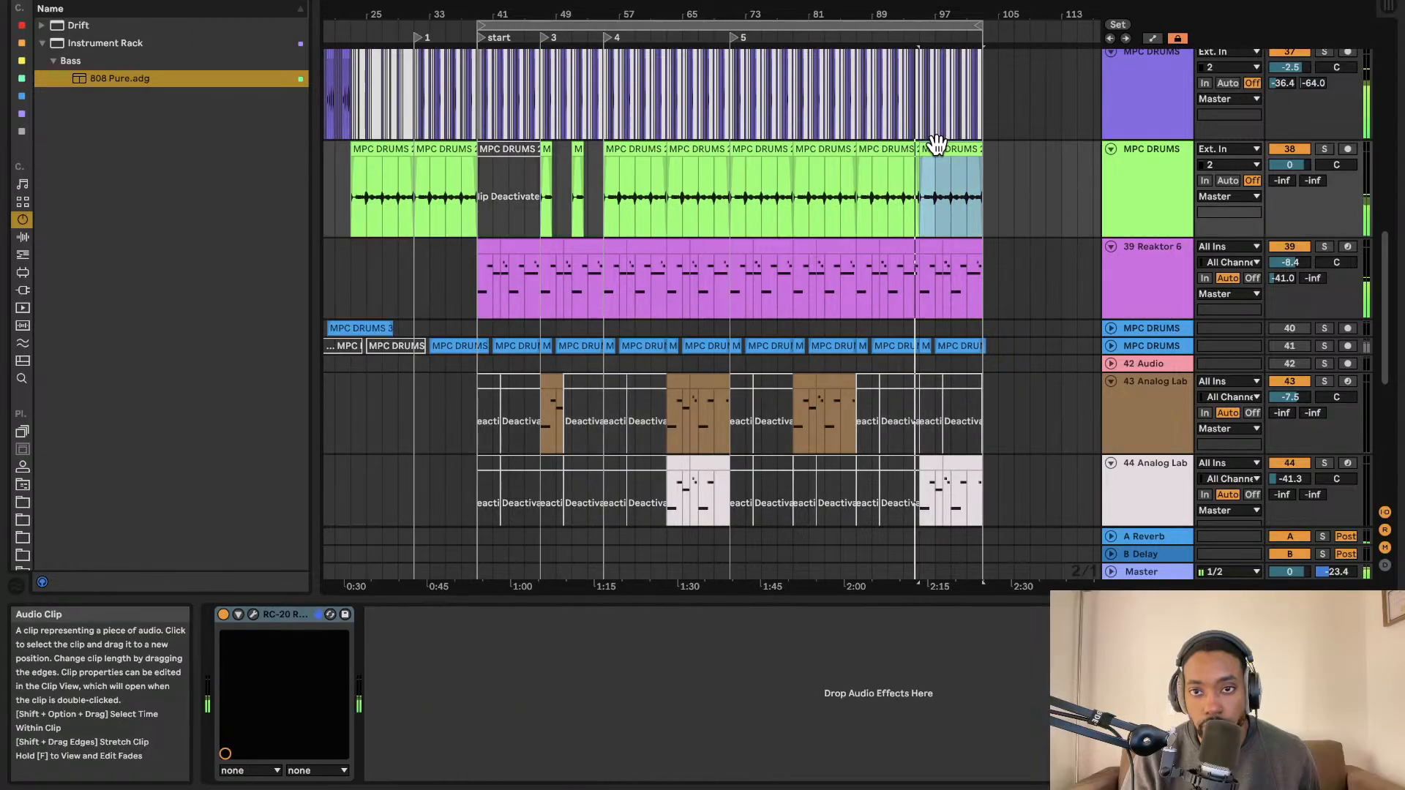
{"action": "key", "text": "0"}
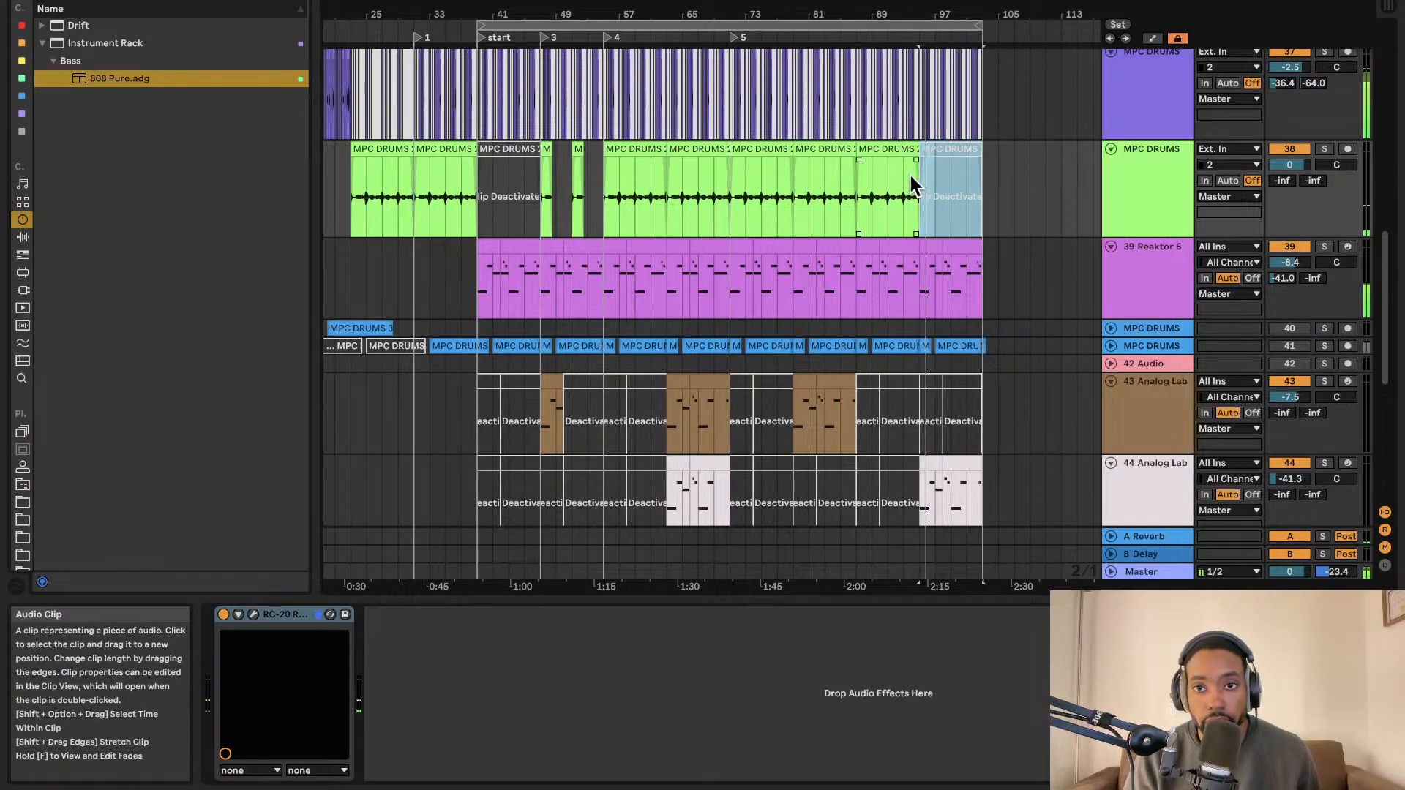
Review the lower tracks and then the MPC DRUMS clips on tracks 37 and 38 while the arrangement plays.
{"action": "scroll", "coordinate": [906, 183], "scroll_direction": "down", "scroll_amount": 5}
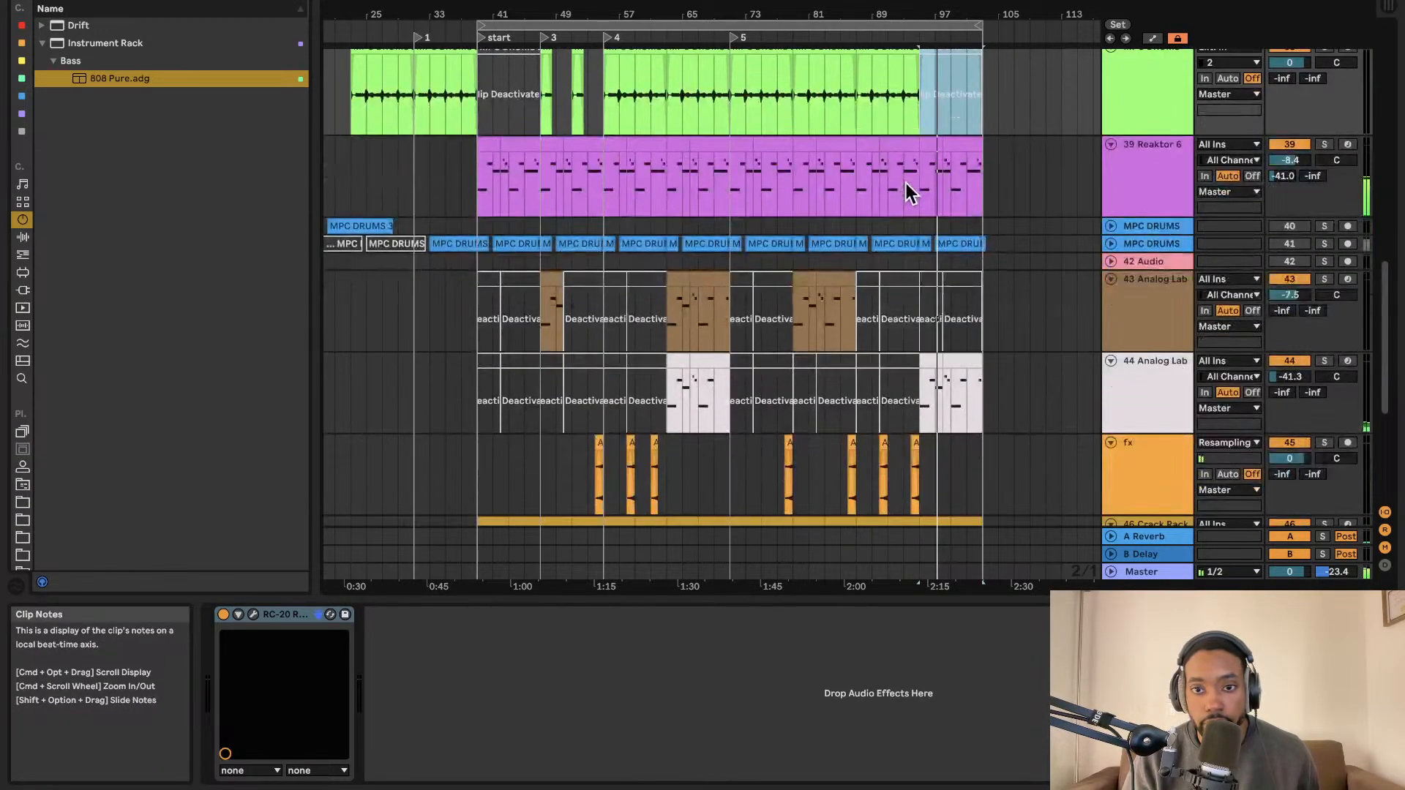
{"action": "scroll", "coordinate": [906, 183], "scroll_direction": "down", "scroll_amount": 2}
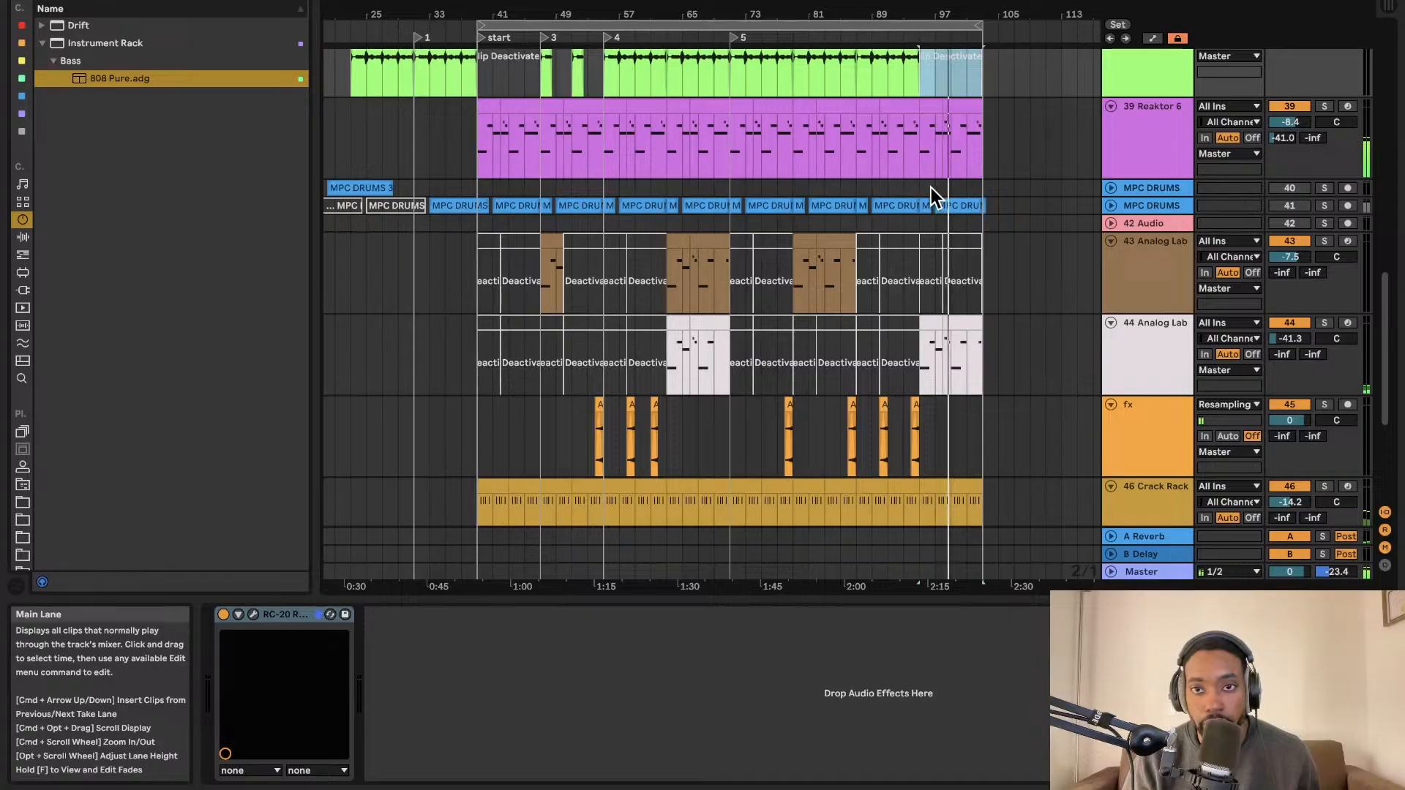
{"action": "scroll", "coordinate": [931, 187], "scroll_direction": "down", "scroll_amount": 1}
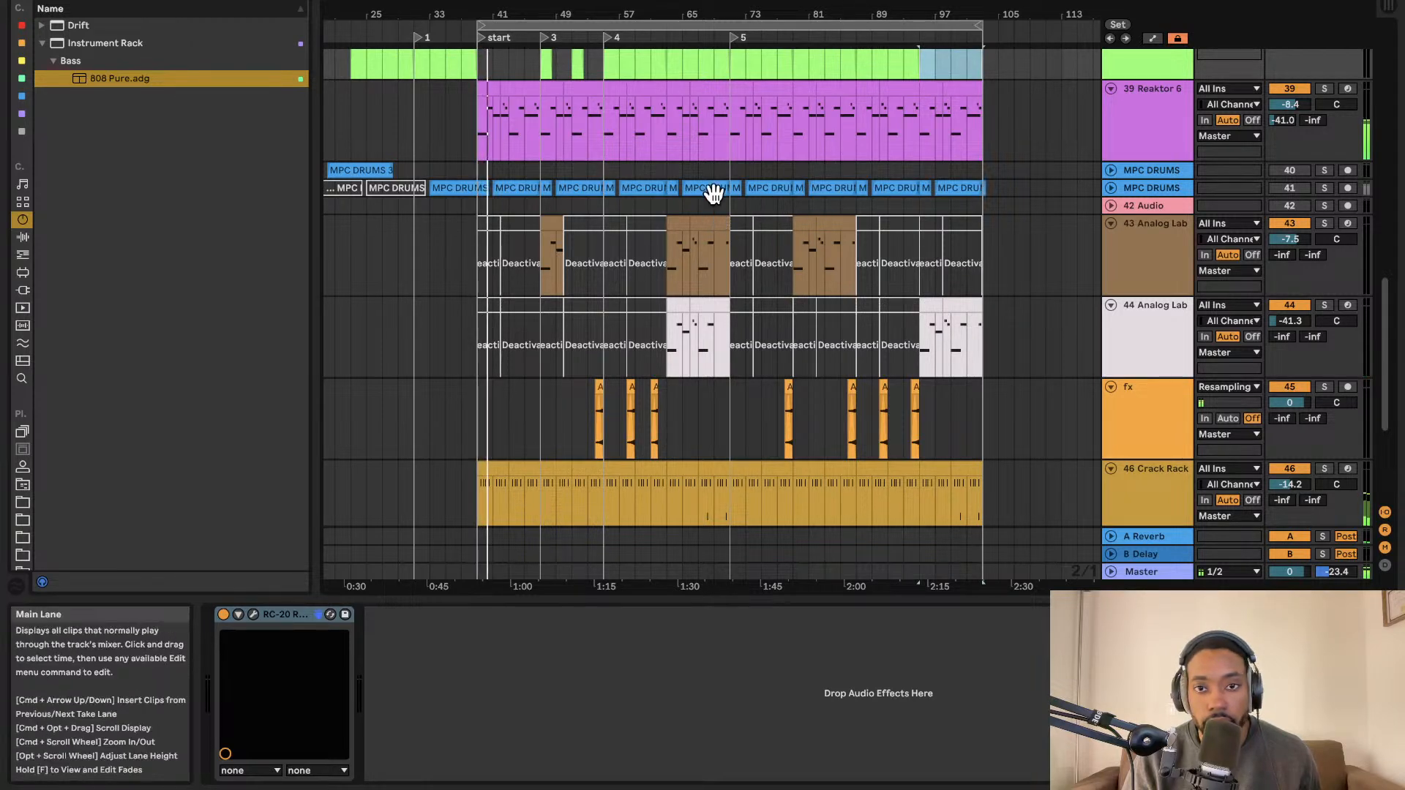
{"action": "scroll", "coordinate": [714, 194], "scroll_direction": "up", "scroll_amount": 4}
{"action": "scroll", "coordinate": [715, 195], "scroll_direction": "left", "scroll_amount": 1}
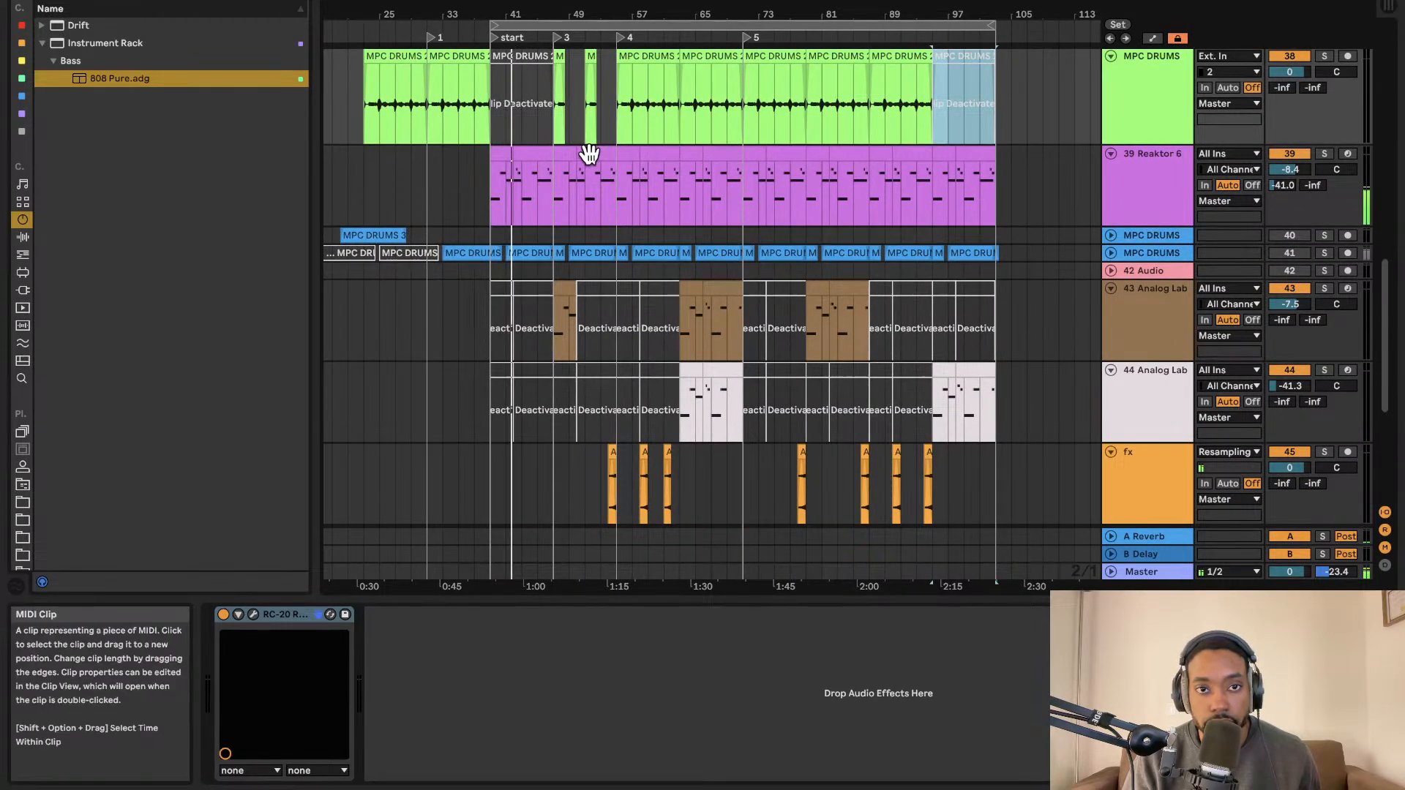
{"action": "scroll", "coordinate": [593, 152], "scroll_direction": "up", "scroll_amount": 5}
{"action": "scroll", "coordinate": [594, 151], "scroll_direction": "left", "scroll_amount": 1}
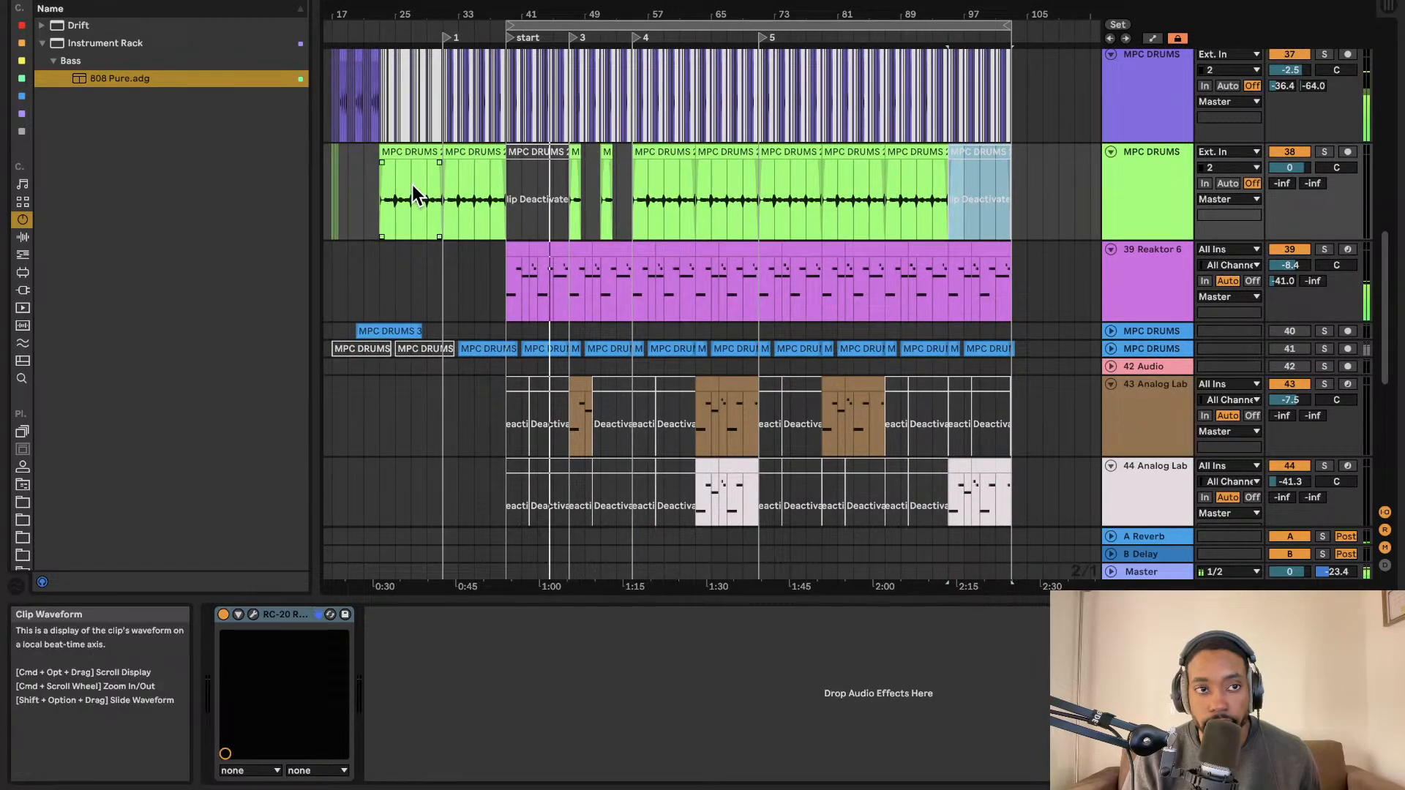
Clear the browser's search filter, select the first Crack Rack clip on track 47, and list the available grooves.
{"action": "left_click", "coordinate": [299, 0]}
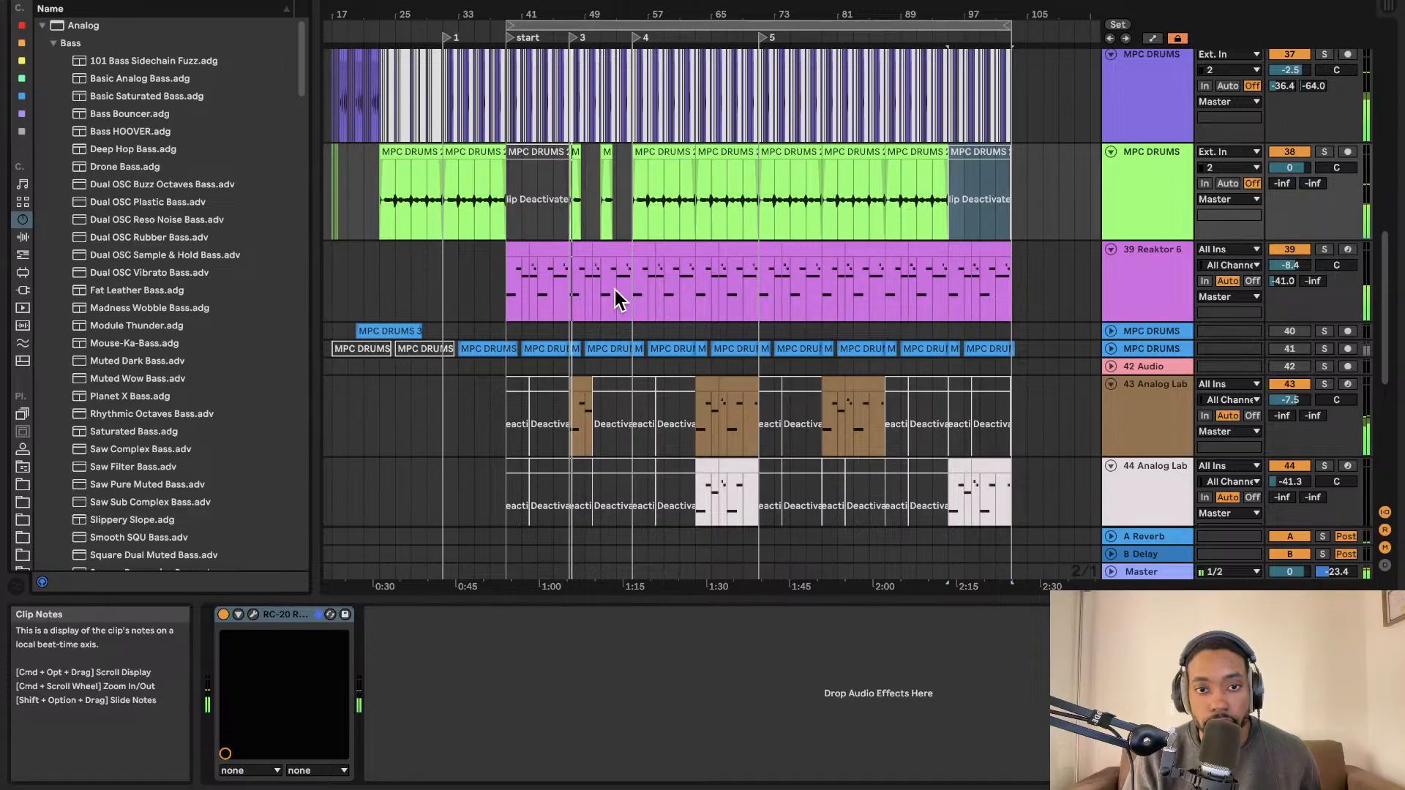
{"action": "scroll", "coordinate": [870, 363], "scroll_direction": "down", "scroll_amount": 5}
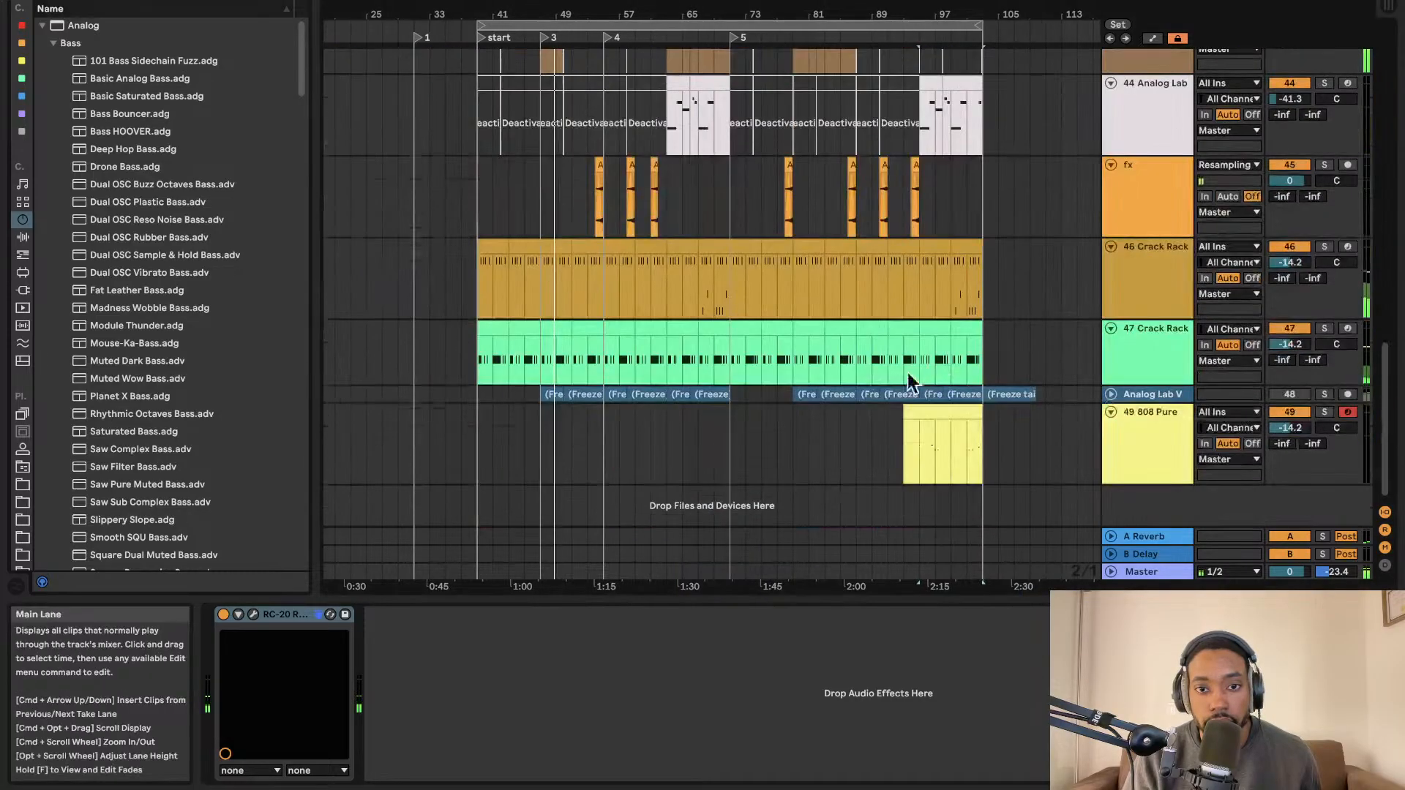
{"action": "left_click_drag", "start_coordinate": [513, 326], "coordinate": [479, 325]}
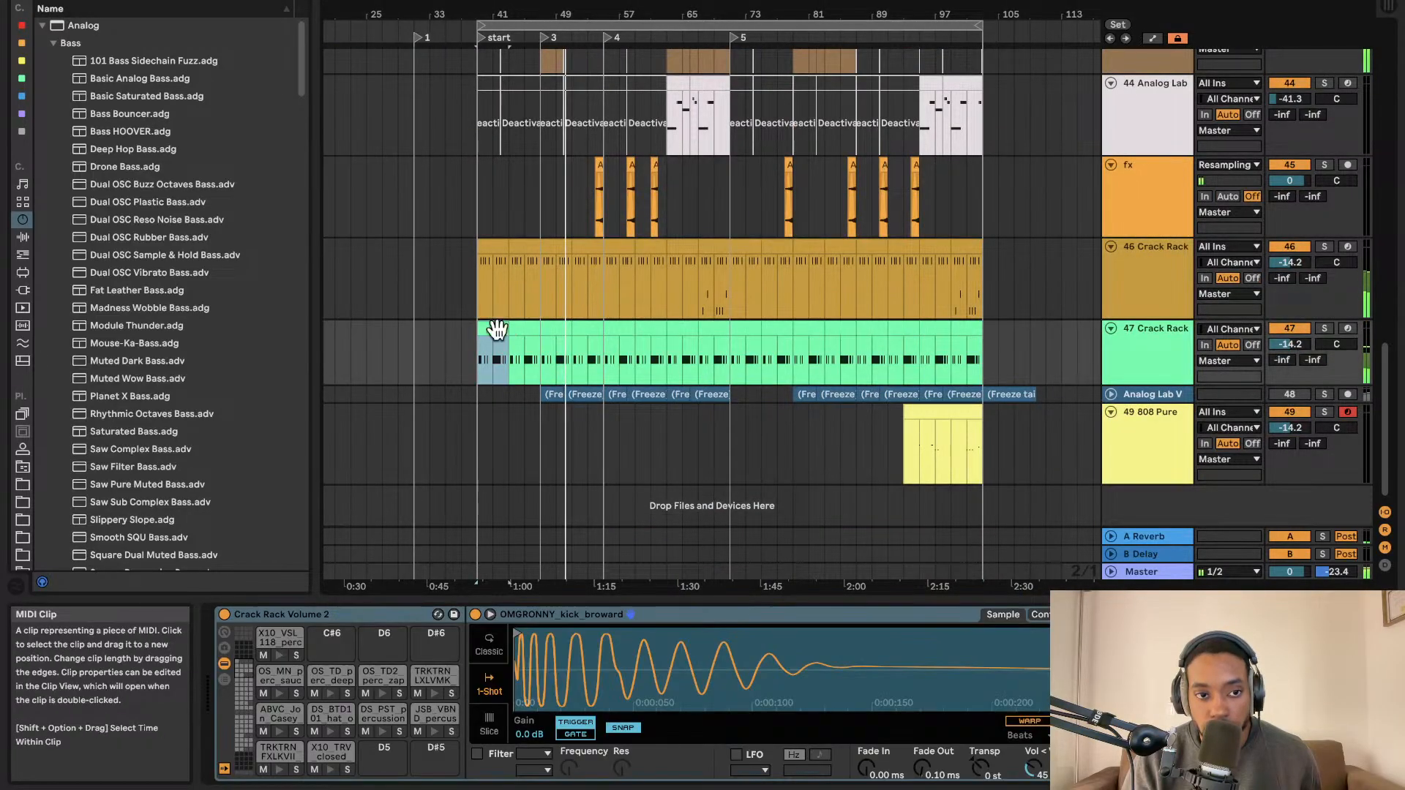
{"action": "scroll", "coordinate": [25, 461], "scroll_direction": "down", "scroll_amount": 5}
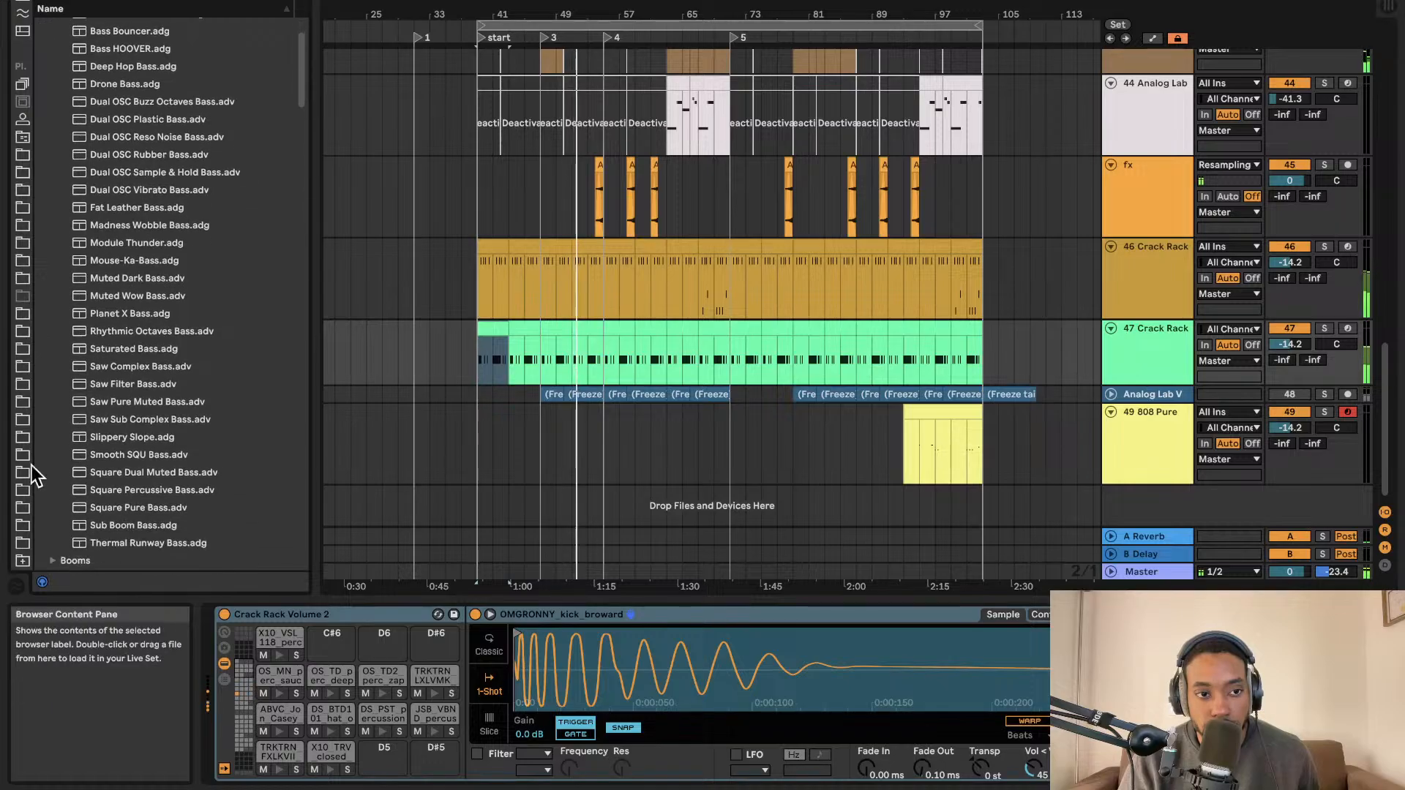
{"action": "left_click", "coordinate": [22, 326]}
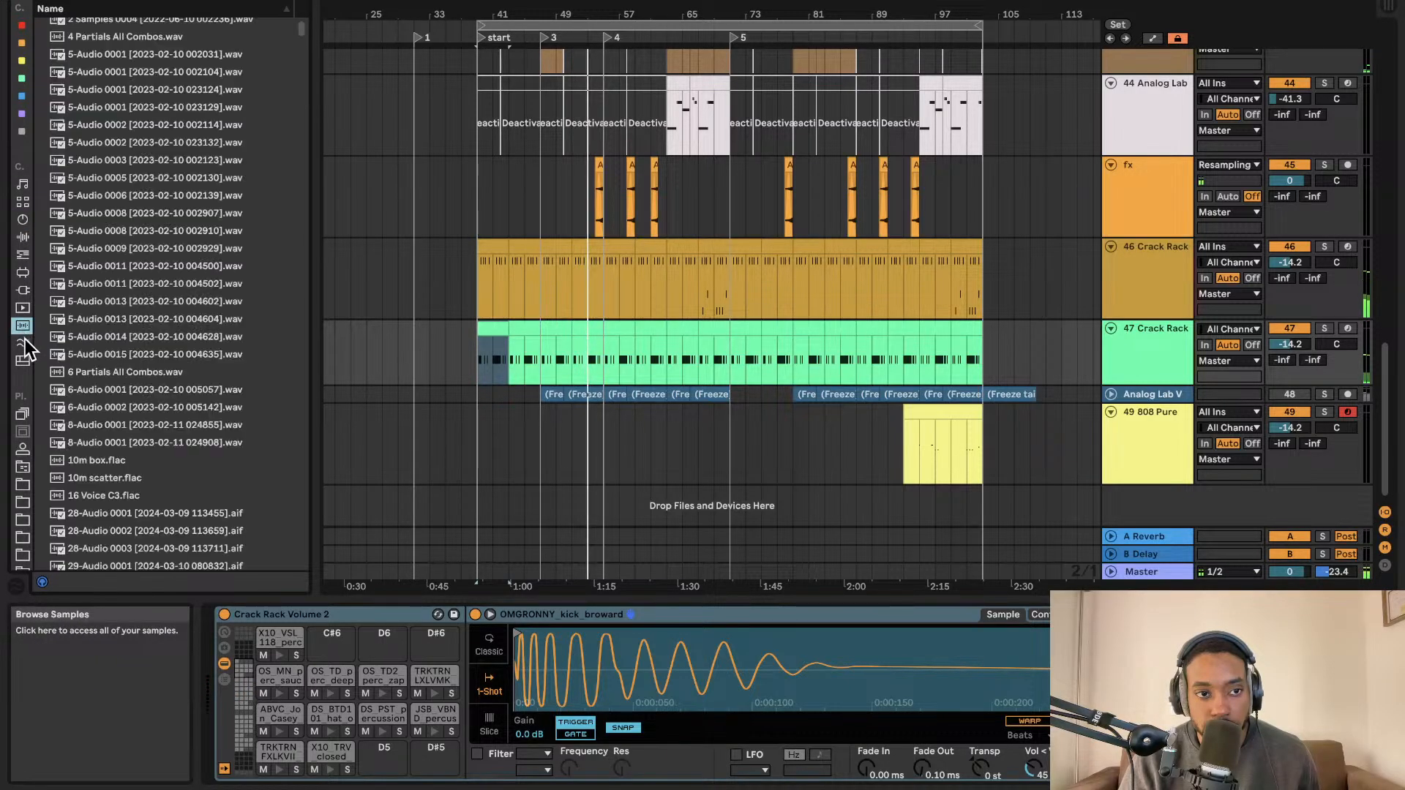
{"action": "left_click", "coordinate": [22, 344]}
{"action": "left_click", "coordinate": [21, 361]}
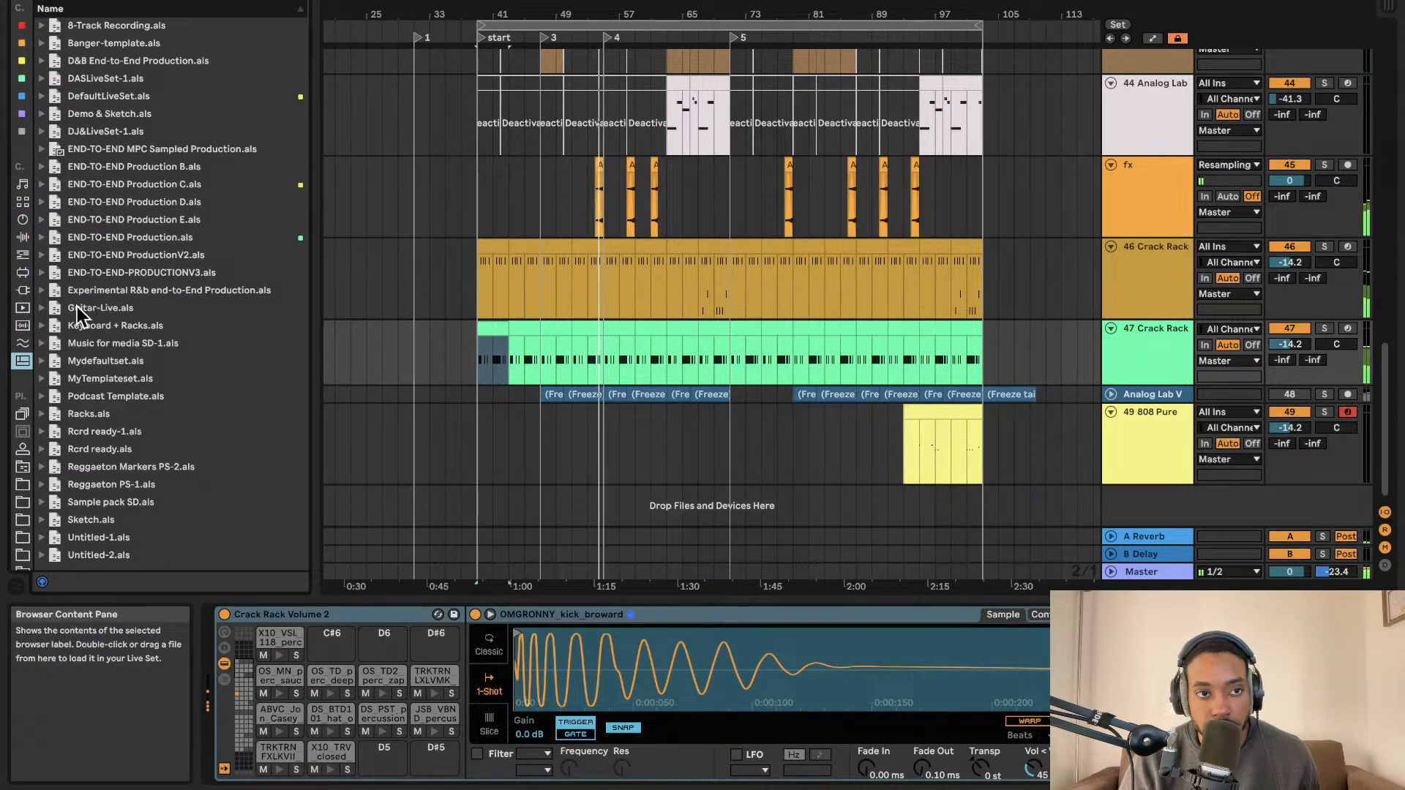
{"action": "left_click", "coordinate": [23, 325]}
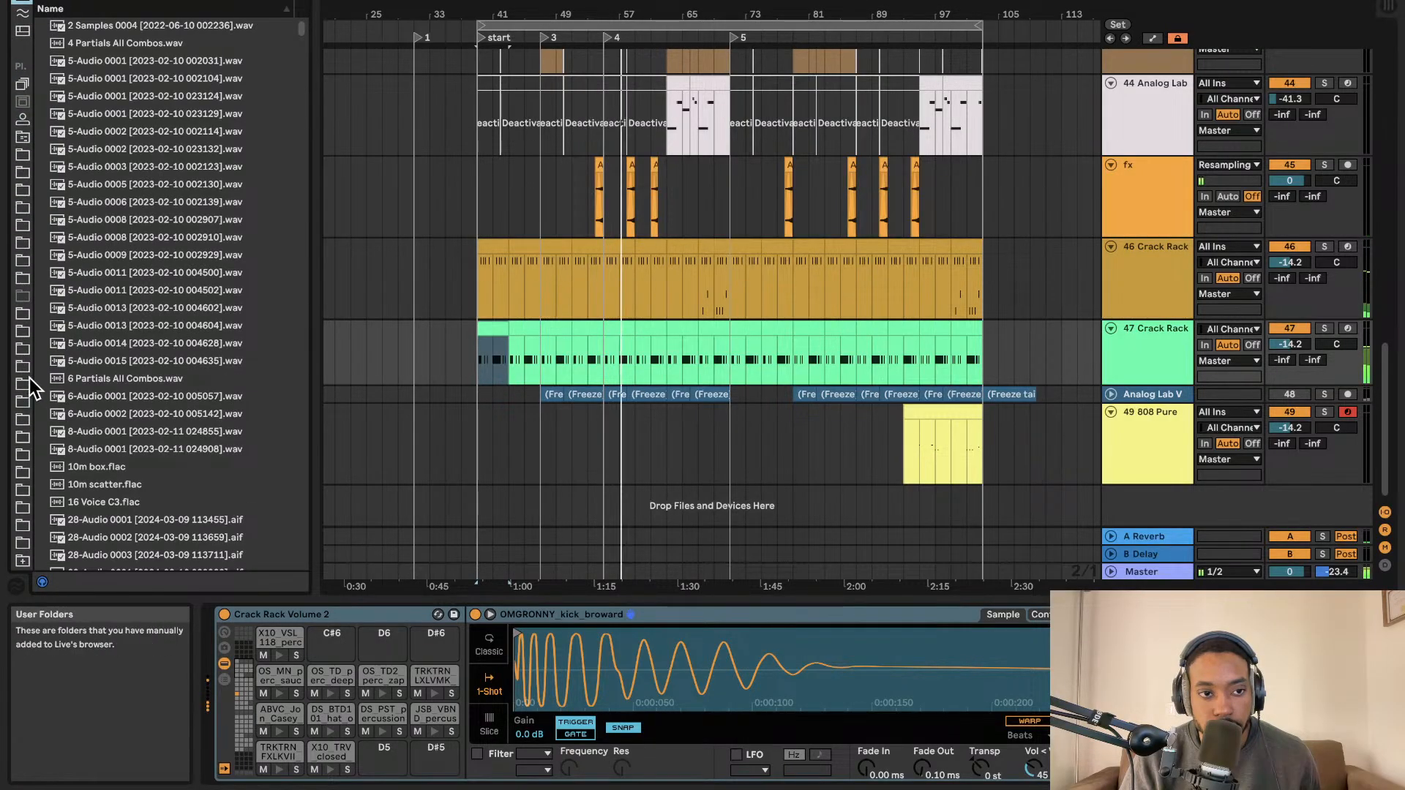
{"action": "scroll", "coordinate": [26, 405], "scroll_direction": "down", "scroll_amount": 1}
{"action": "left_click", "coordinate": [22, 333]}
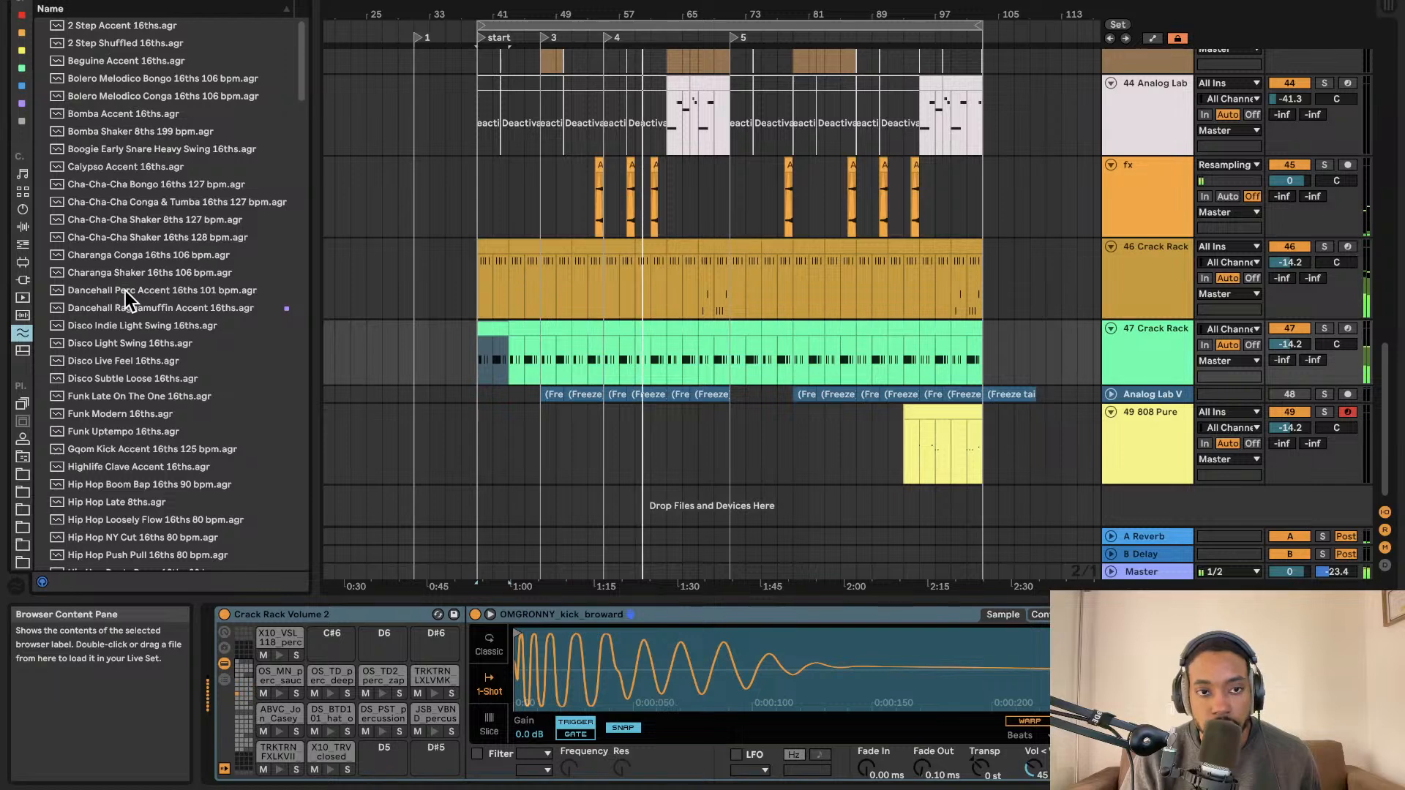
Apply the Dancehall Perc Accent 16ths 101 bpm groove to the first two Crack Rack clips on track 47, restarting playback in between.
{"action": "left_click_drag", "start_coordinate": [125, 291], "coordinate": [490, 333]}
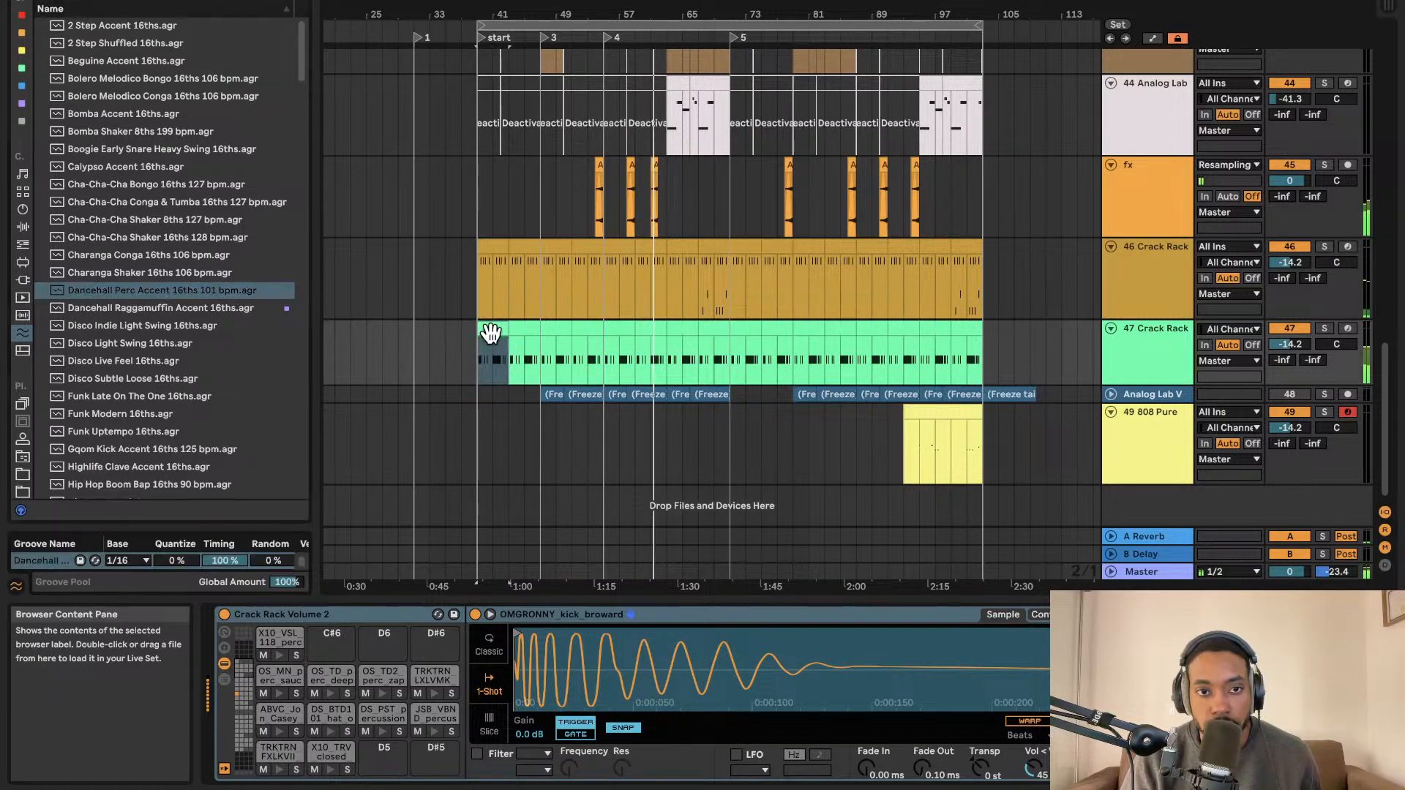
{"action": "key", "text": "space"}
{"action": "key", "text": "space"}
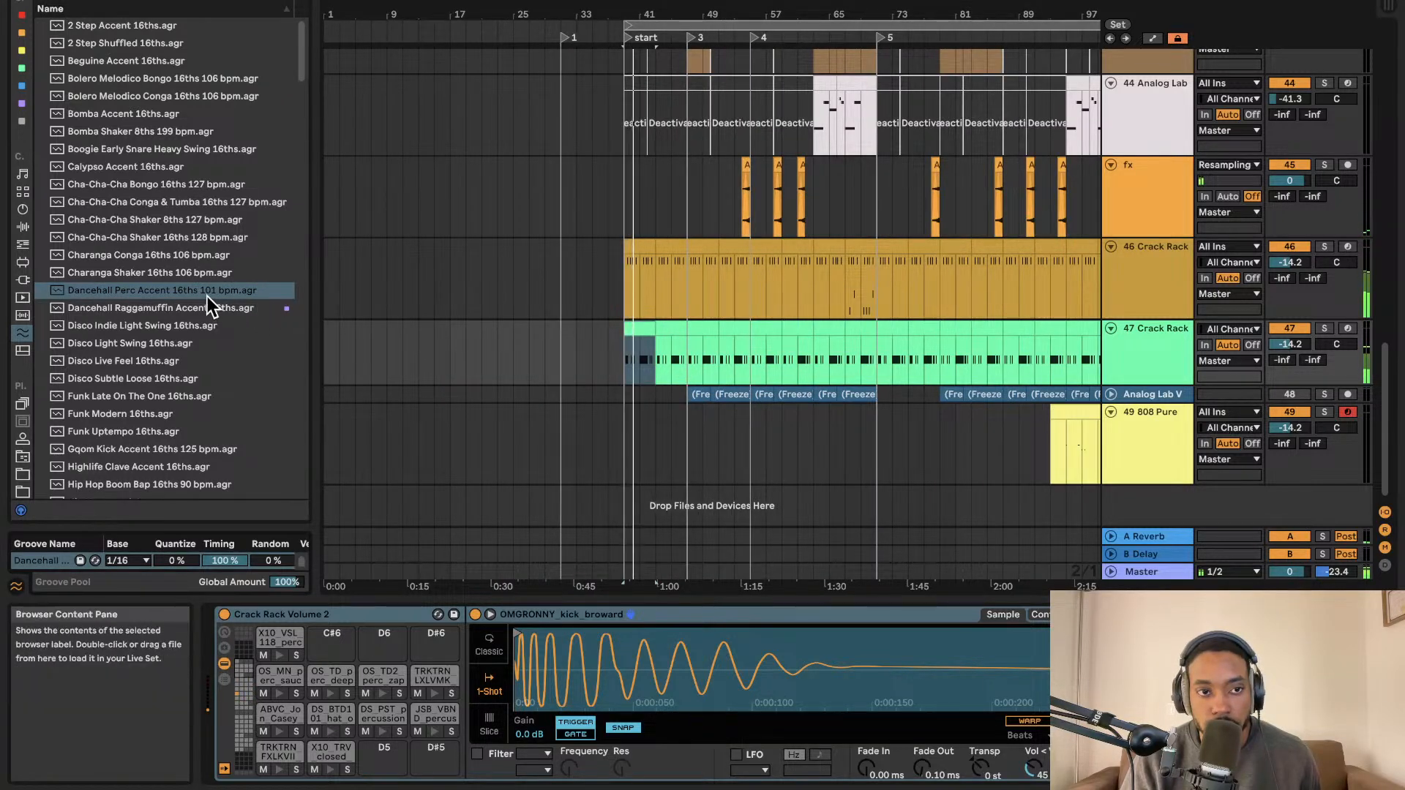
{"action": "left_click_drag", "start_coordinate": [175, 293], "coordinate": [674, 332]}
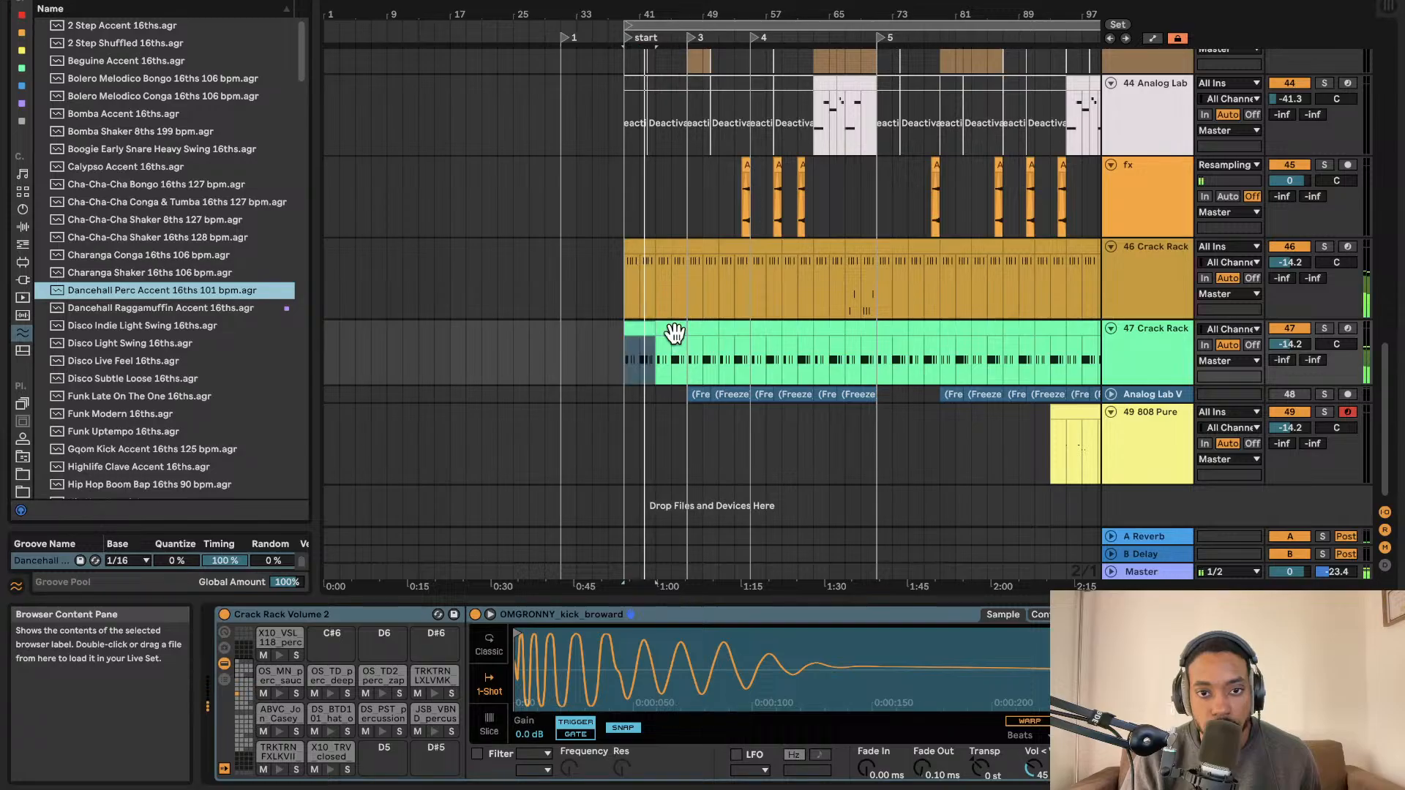
{"action": "scroll", "coordinate": [709, 335], "scroll_direction": "right", "scroll_amount": 3}
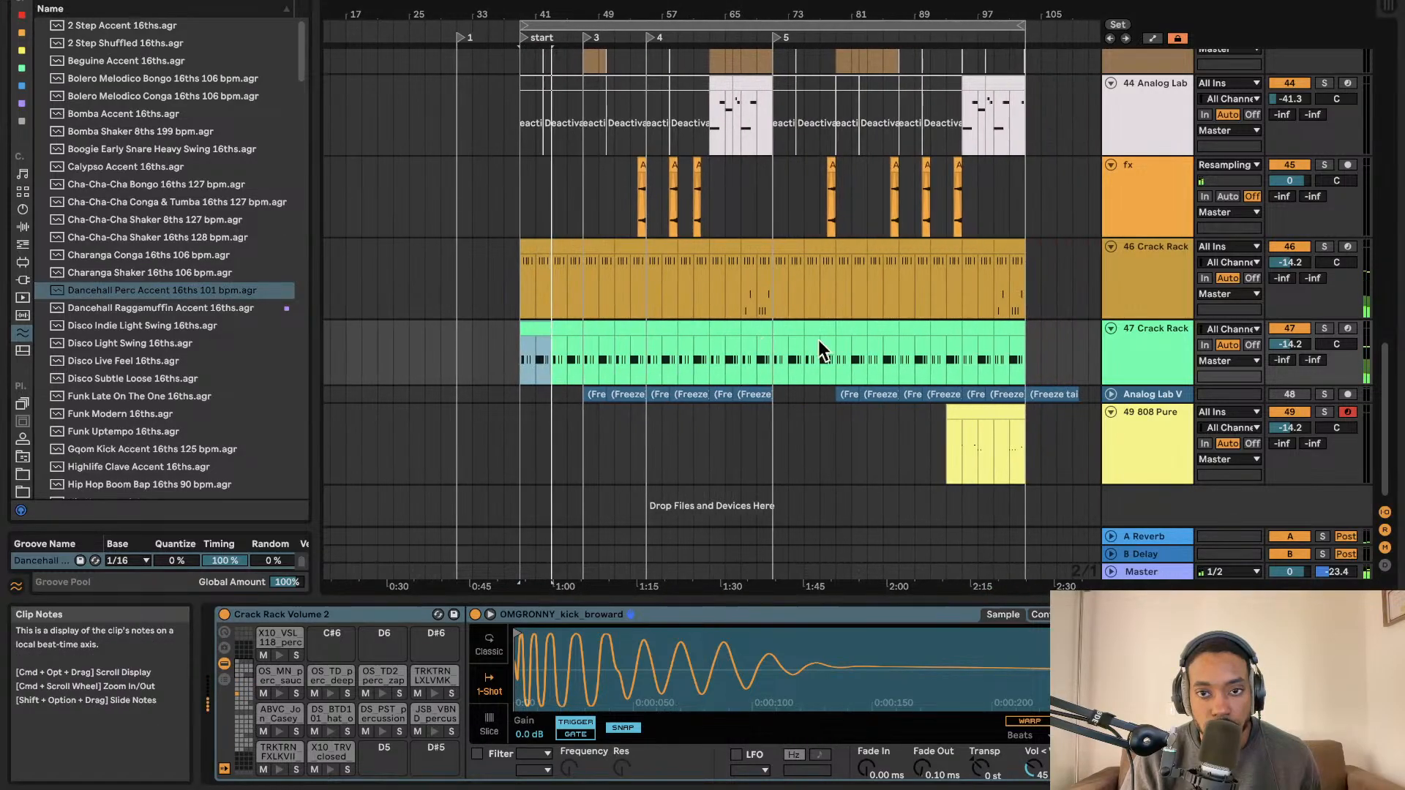
Try to apply the Dancehall Perc Accent groove to all track 47 Crack Rack clips from bar 43 to bar 103 together.
{"action": "left_click", "coordinate": [1021, 335]}
{"action": "left_click_drag", "start_coordinate": [1021, 336], "coordinate": [555, 324]}
{"action": "left_click_drag", "start_coordinate": [216, 285], "coordinate": [575, 328]}
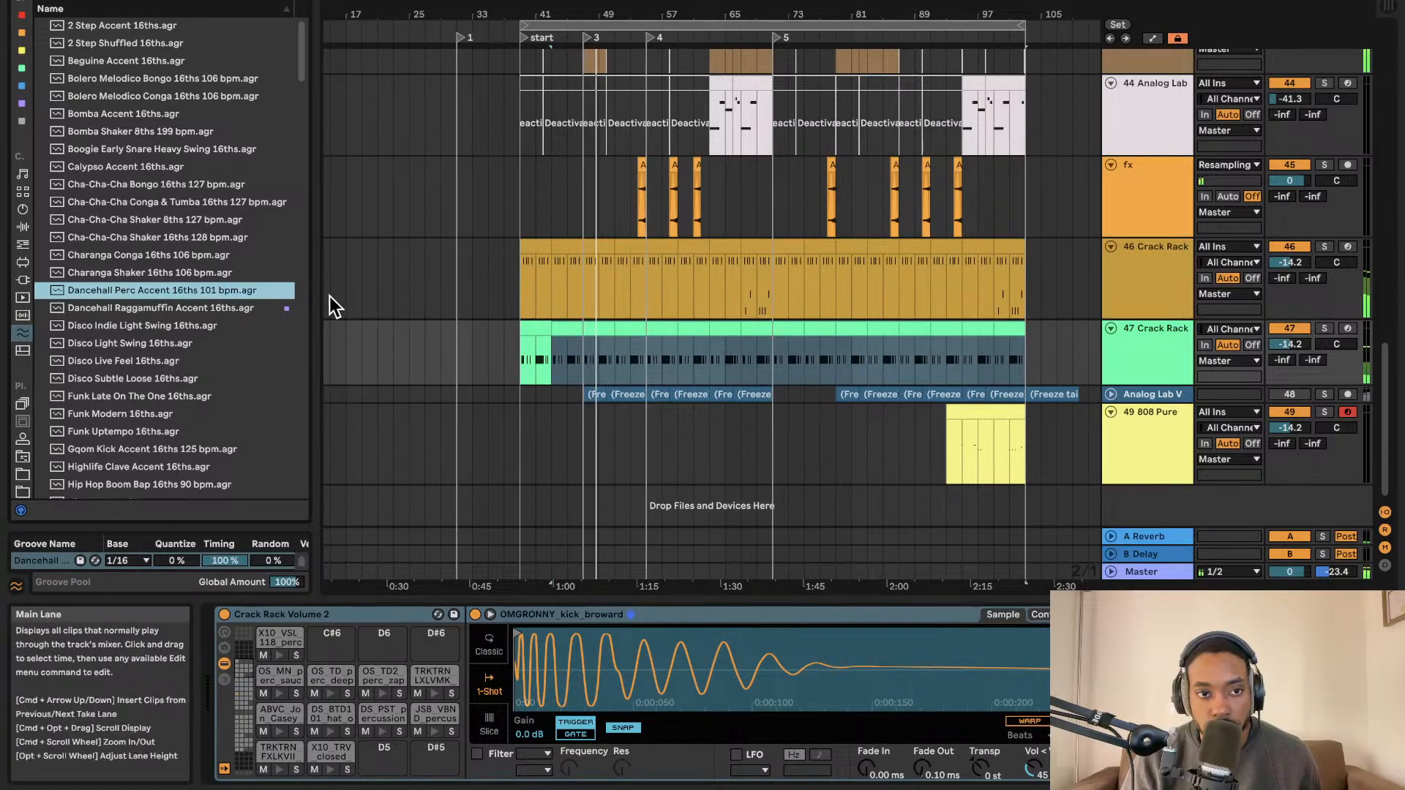
Check which groove is assigned to individual Crack Rack clips on track 47, including the first clip.
{"action": "left_click", "coordinate": [630, 329]}
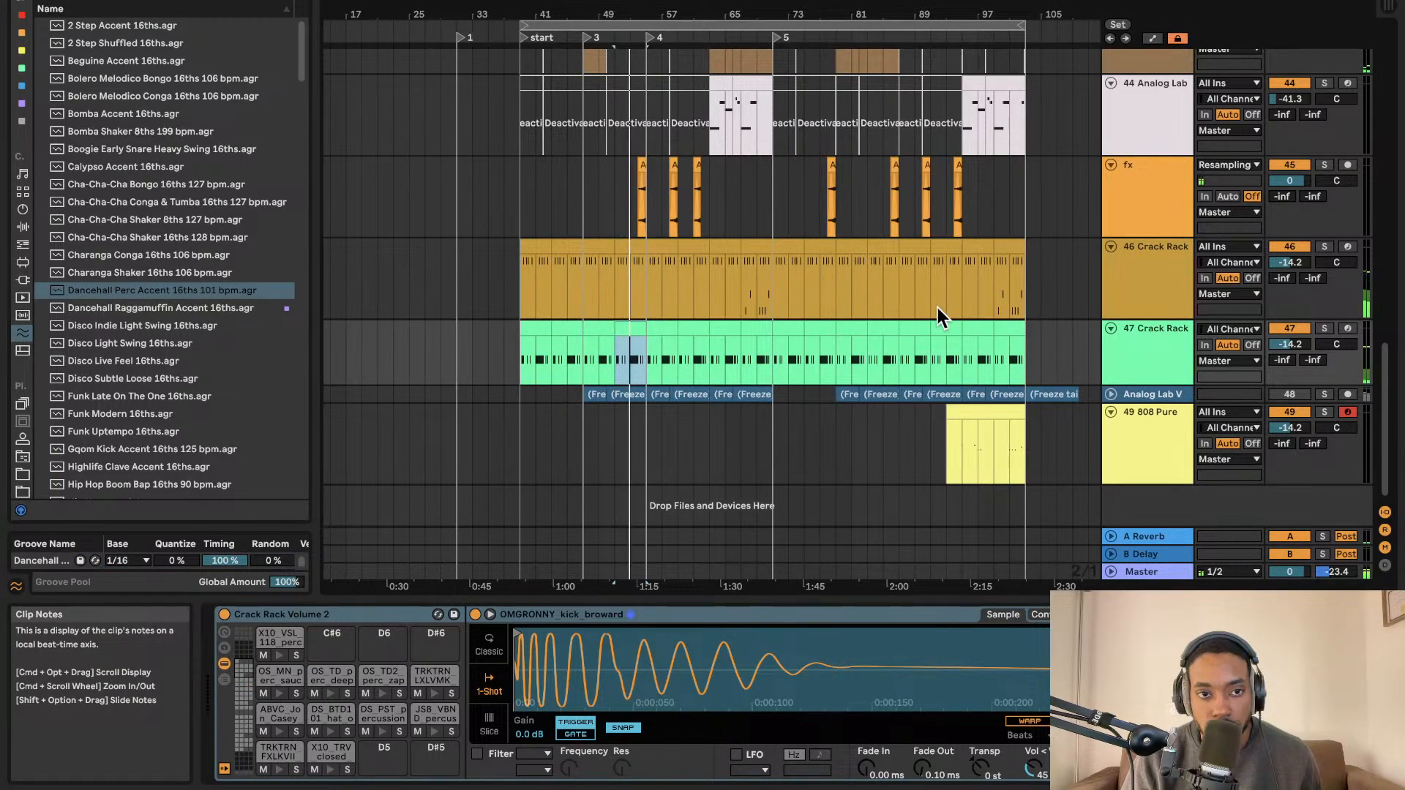
{"action": "left_click", "coordinate": [720, 329]}
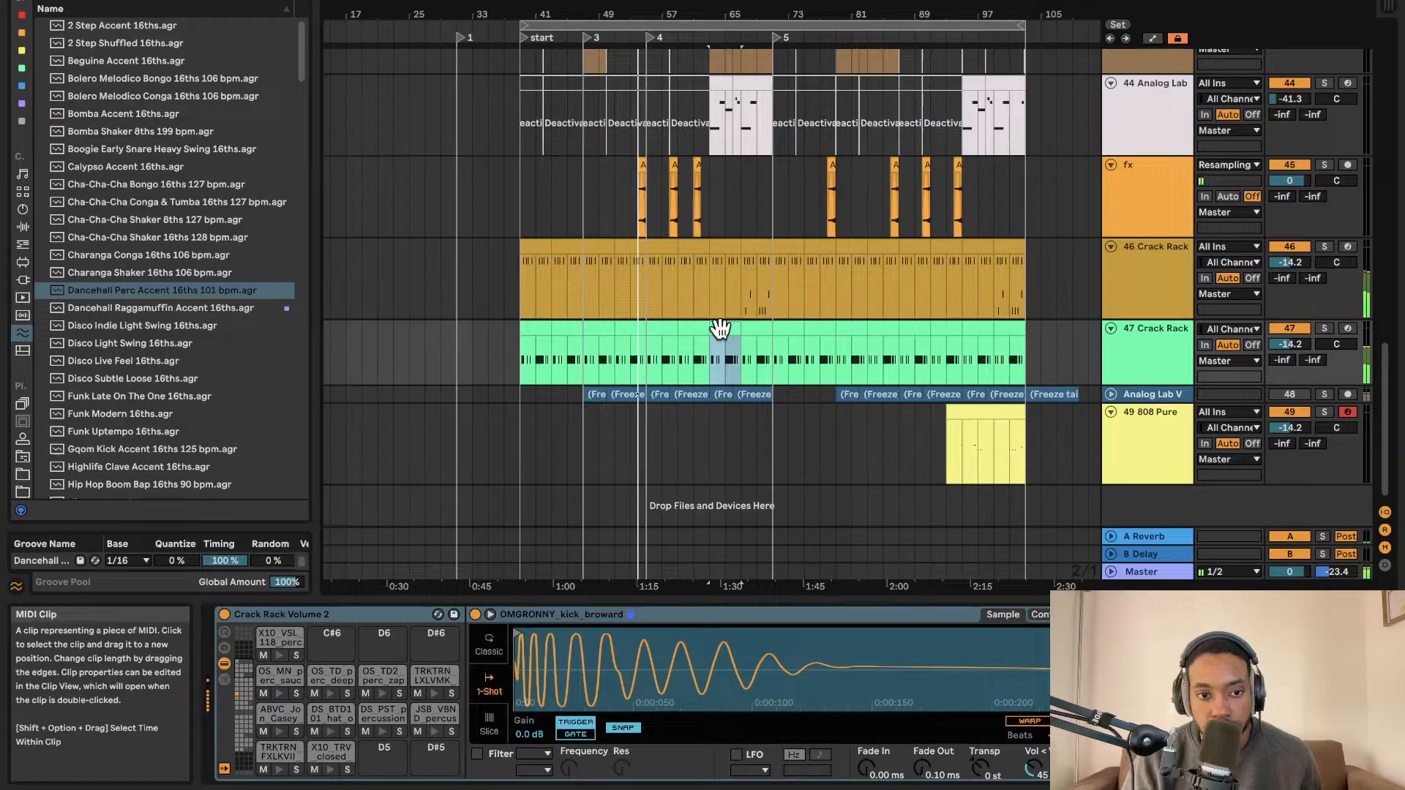
{"action": "double_click", "coordinate": [541, 330]}
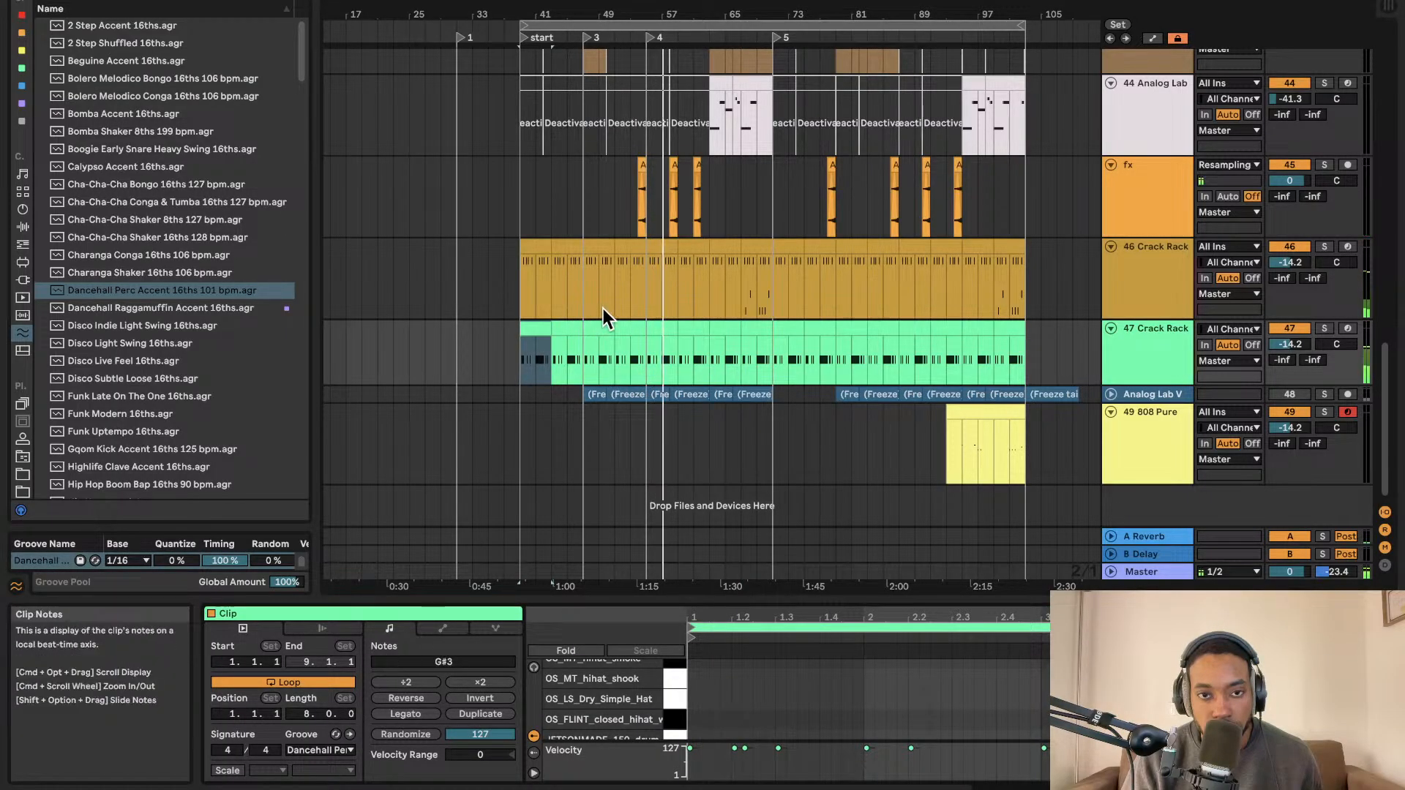
{"action": "left_click", "coordinate": [657, 327]}
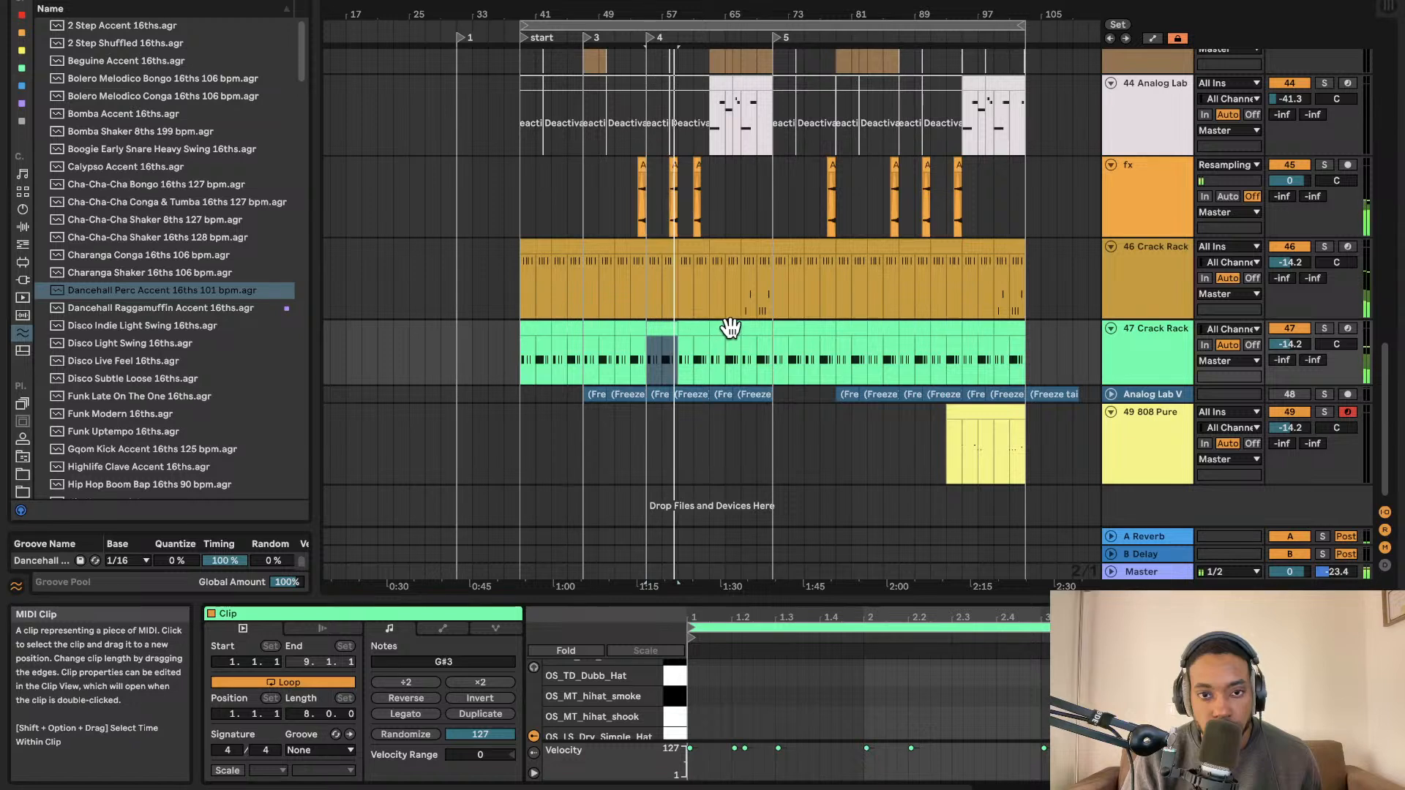
{"action": "left_click", "coordinate": [688, 329]}
{"action": "left_click", "coordinate": [596, 329]}
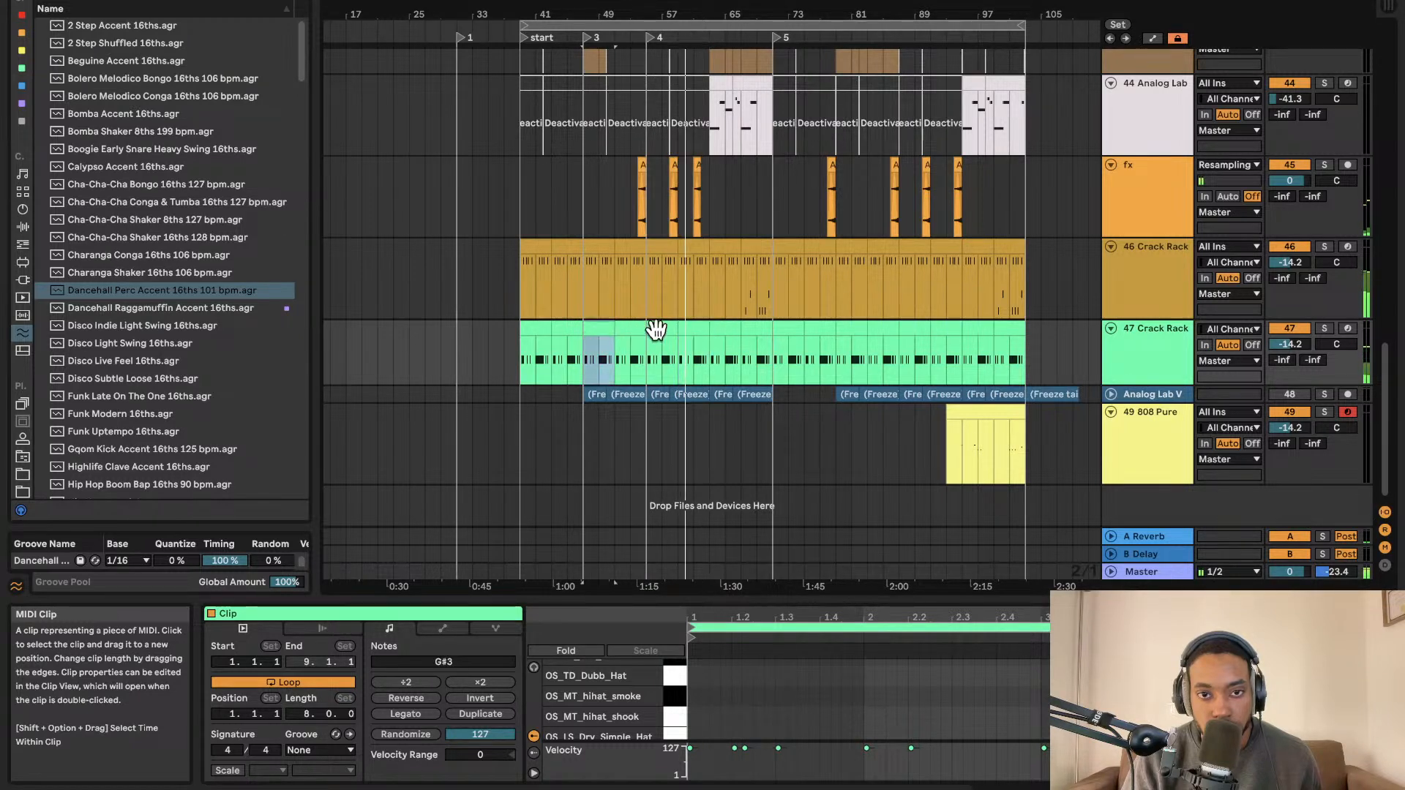
Select the Crack Rack clips on track 47 from bar 47 onward and try assigning the Dancehall Perc Accent groove to them.
{"action": "left_click", "coordinate": [998, 327], "text": "shift"}
{"action": "left_click_drag", "start_coordinate": [208, 291], "coordinate": [386, 297]}
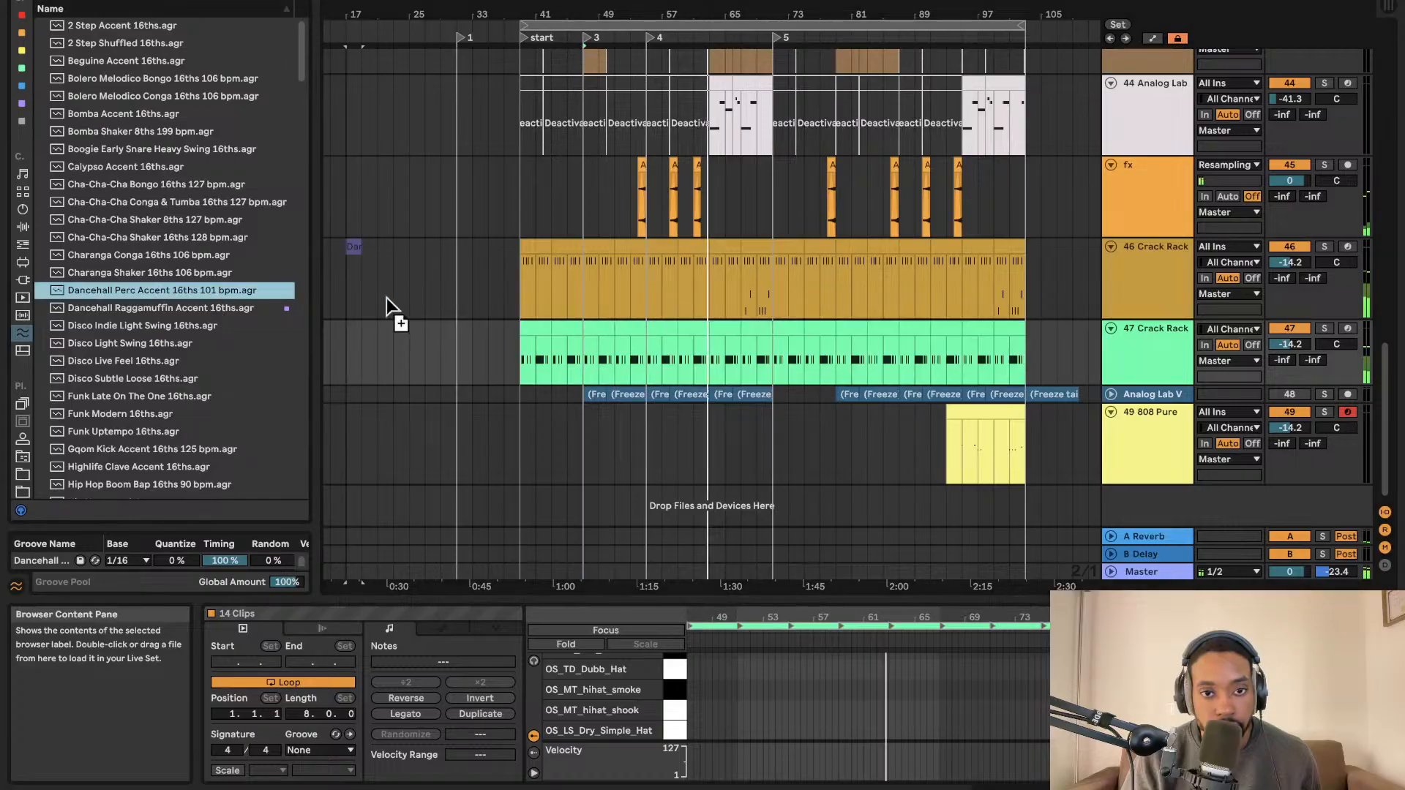
{"action": "left_click_drag", "start_coordinate": [581, 325], "coordinate": [596, 327]}
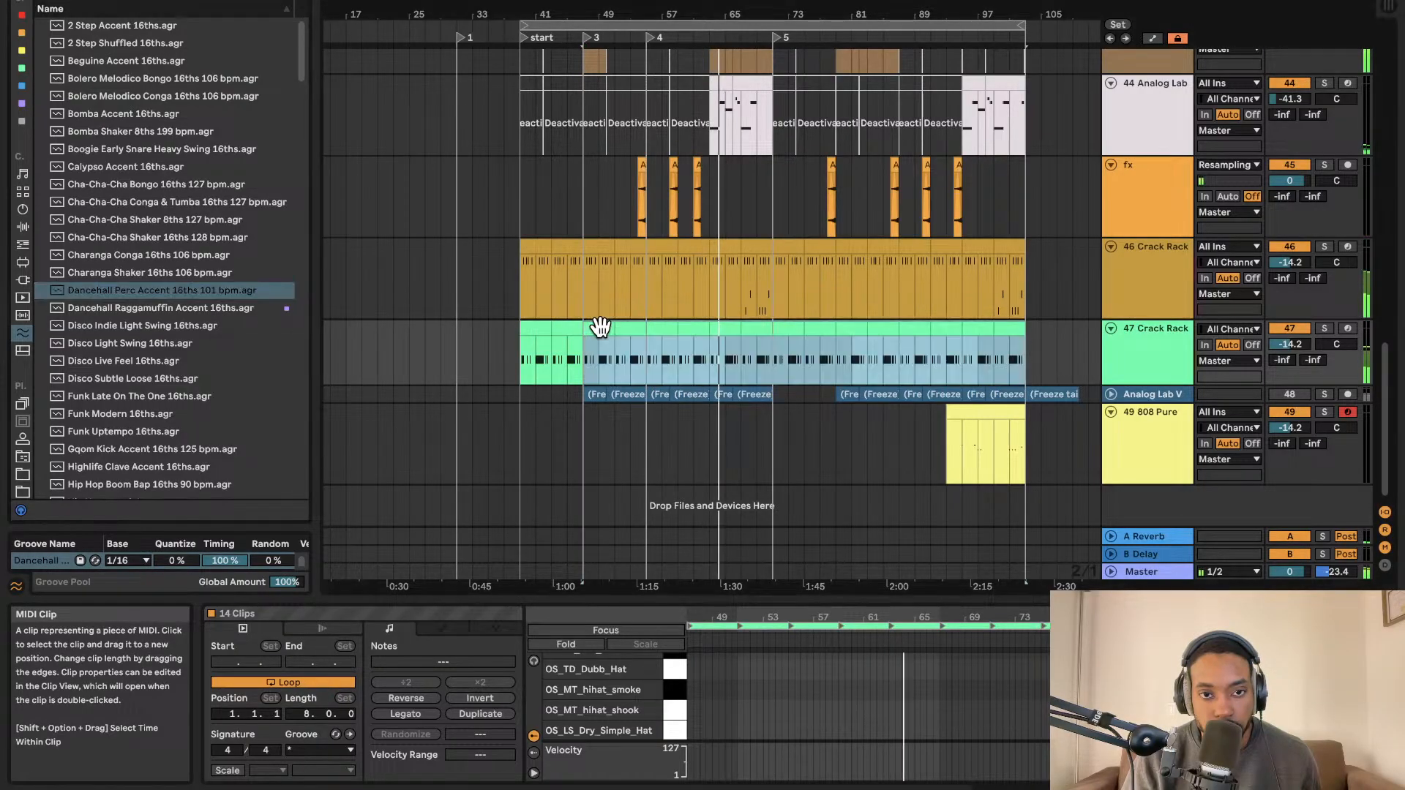
Apply the Dancehall Perc Accent groove to the bar 51 Crack Rack clip and consolidate all of track 47's clips into one.
{"action": "left_click", "coordinate": [630, 328]}
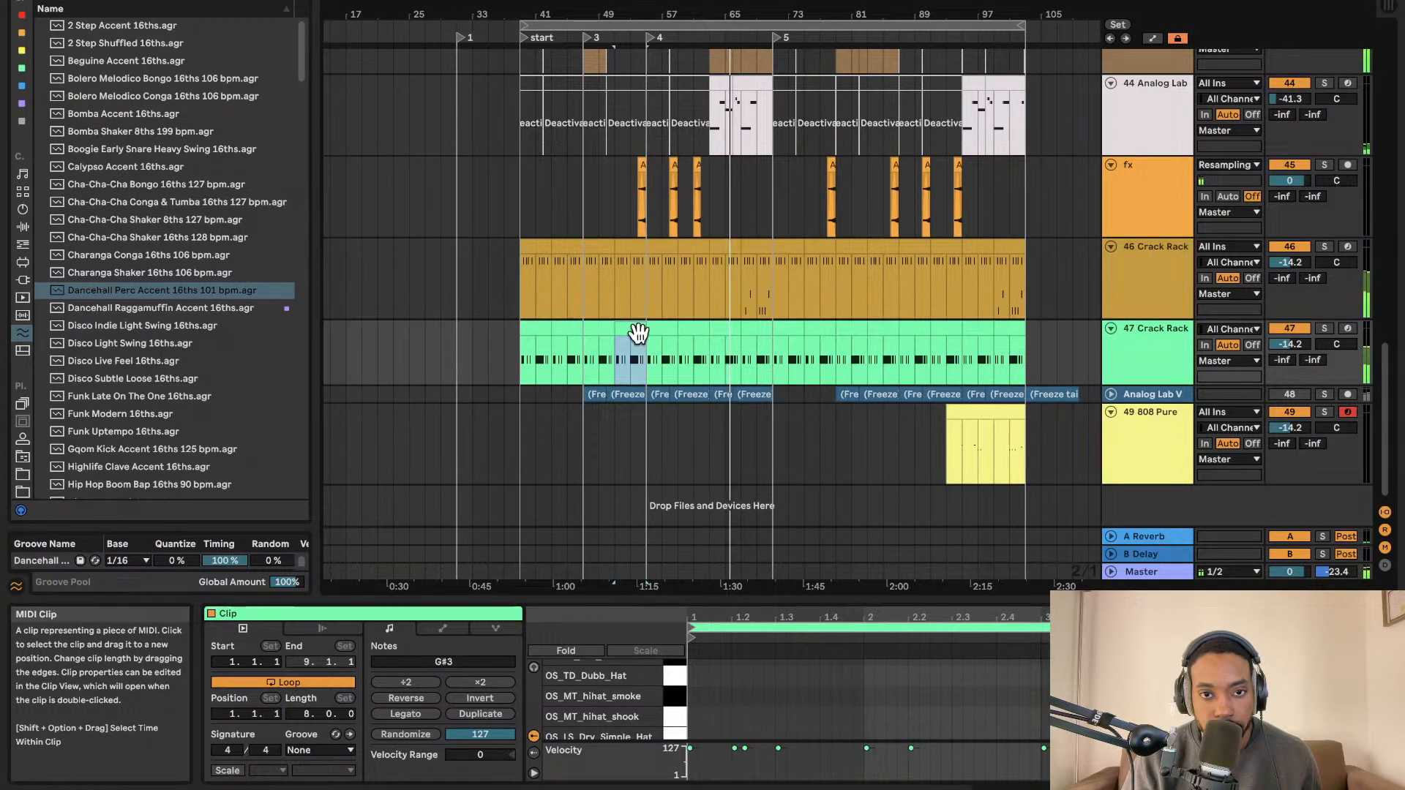
{"action": "left_click_drag", "start_coordinate": [233, 293], "coordinate": [624, 327]}
{"action": "left_click_drag", "start_coordinate": [1025, 336], "coordinate": [521, 331]}
{"action": "key", "text": "super+j"}
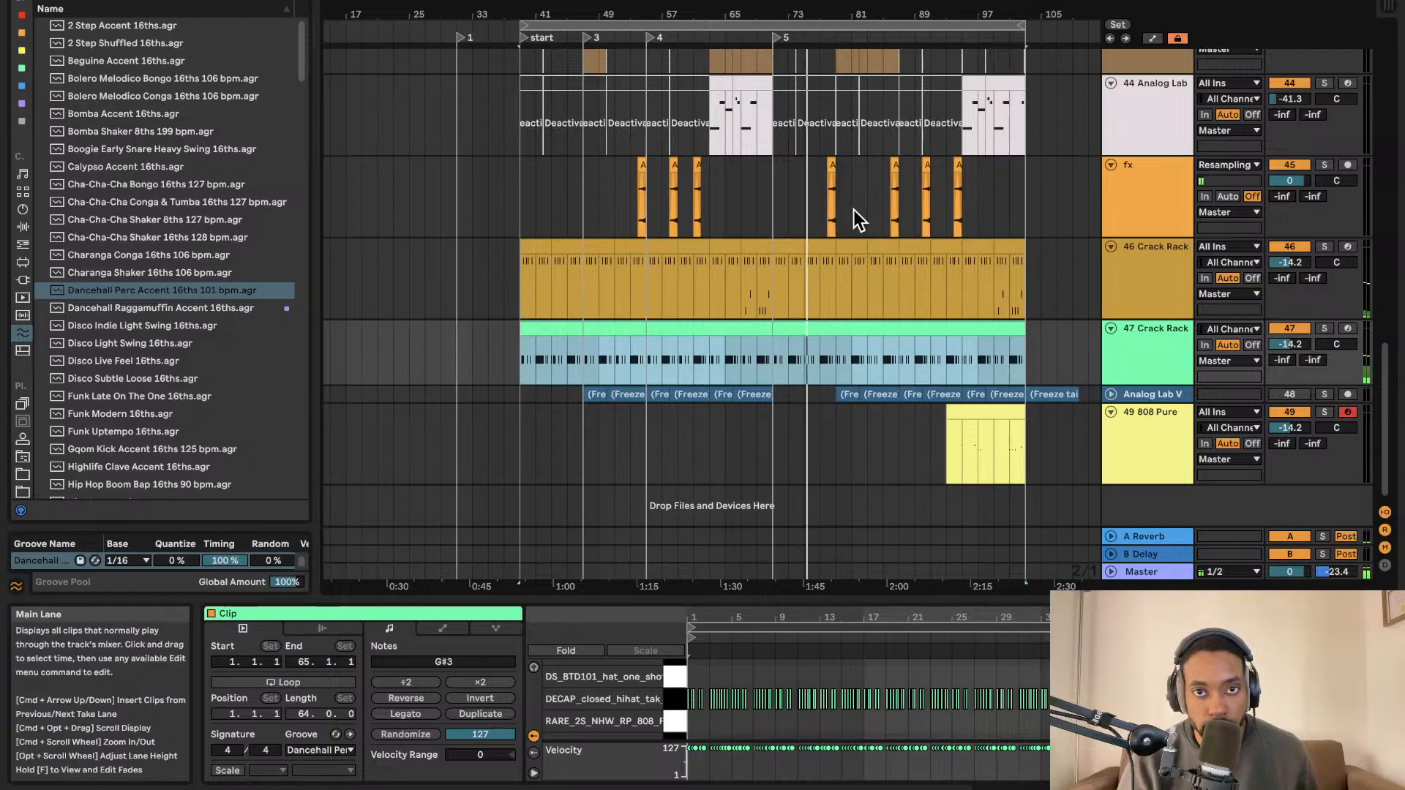
Trim the start of the MPC DRUMS 2 clip on track 38 at bar 79 so that it begins at bar 83.
{"action": "scroll", "coordinate": [855, 183], "scroll_direction": "down", "scroll_amount": 2}
{"action": "scroll", "coordinate": [929, 195], "scroll_direction": "up", "scroll_amount": 5}
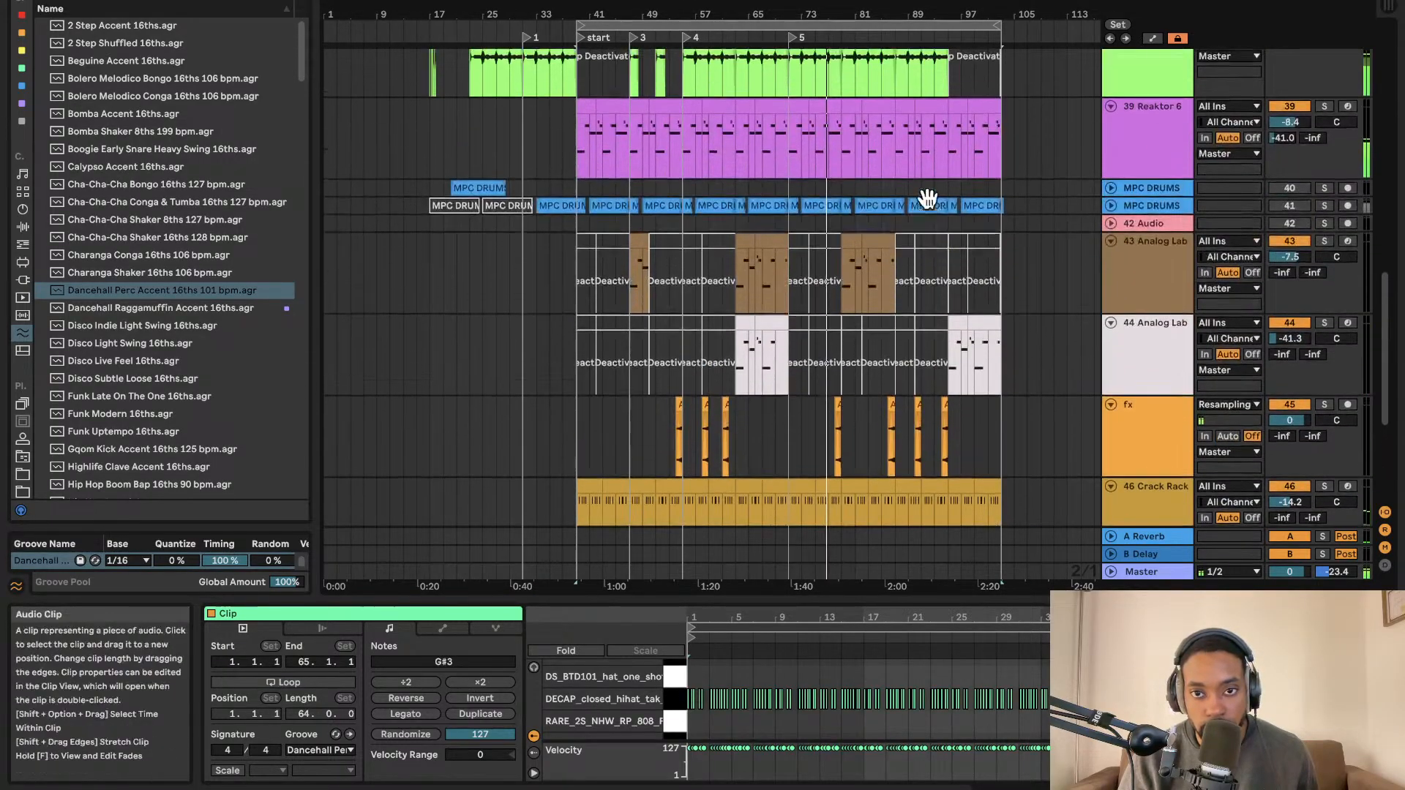
{"action": "scroll", "coordinate": [920, 199], "scroll_direction": "up", "scroll_amount": 3}
{"action": "scroll", "coordinate": [842, 207], "scroll_direction": "up", "scroll_amount": 1}
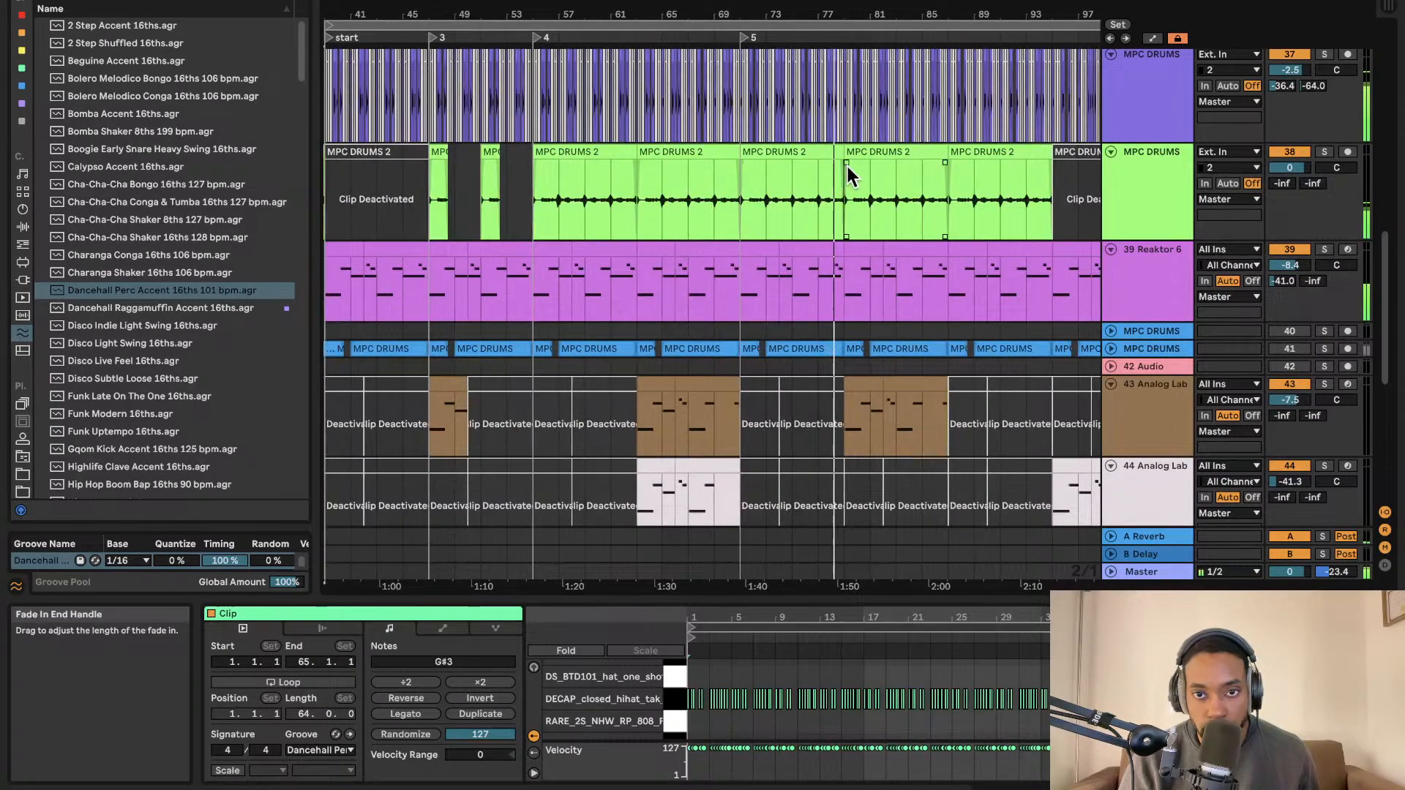
{"action": "left_click_drag", "start_coordinate": [845, 159], "coordinate": [871, 160]}
{"action": "scroll", "coordinate": [882, 215], "scroll_direction": "right", "scroll_amount": 3}
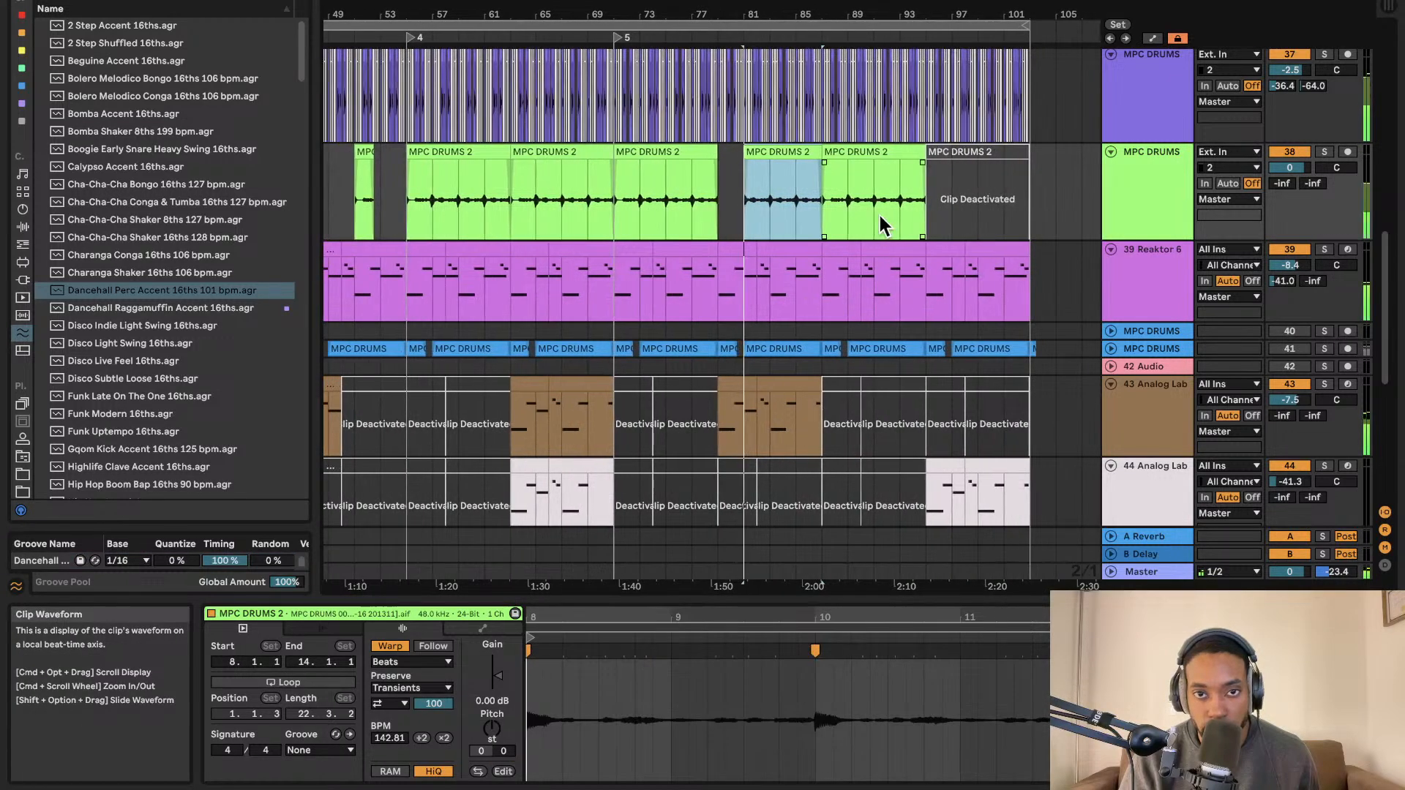
{"action": "left_click_drag", "start_coordinate": [746, 155], "coordinate": [771, 156]}
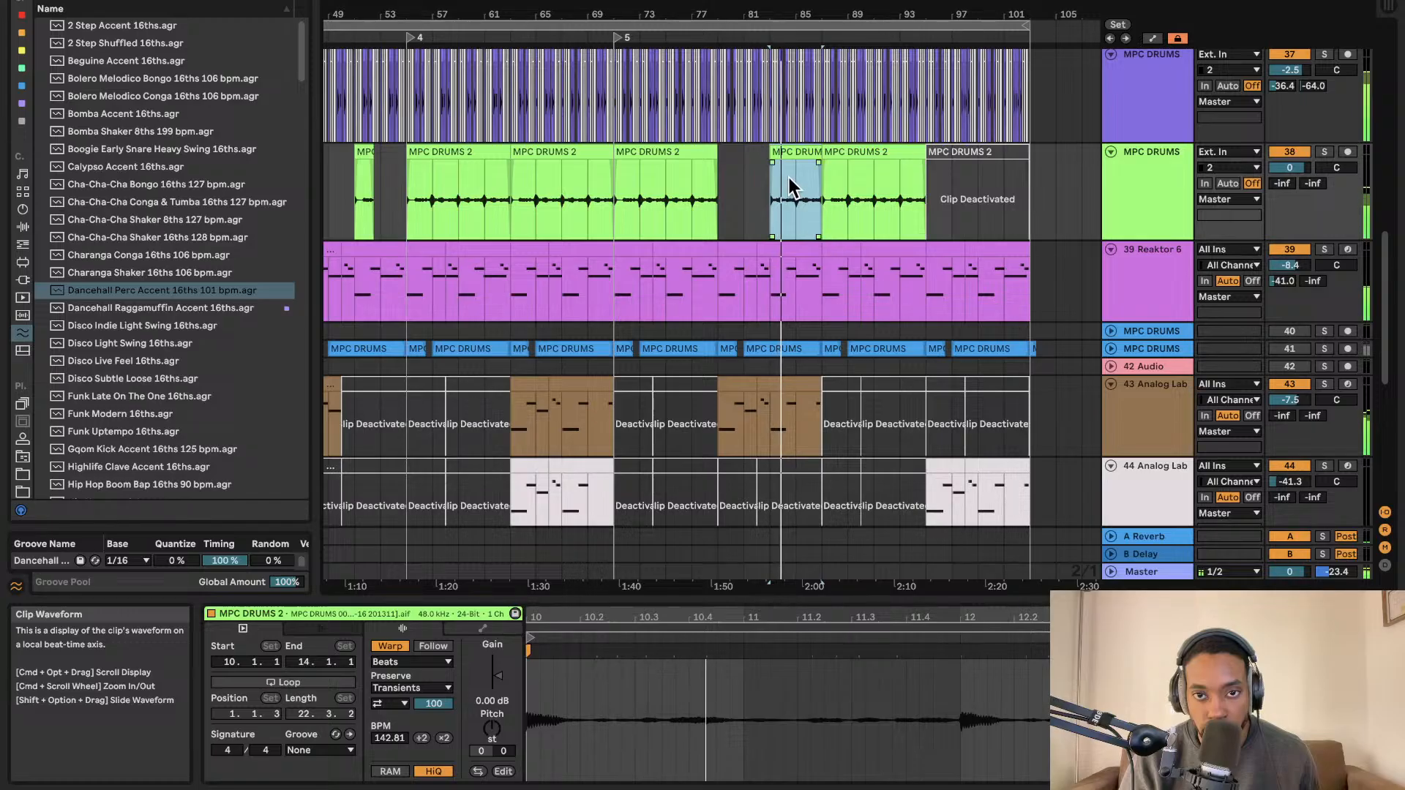
Review the gap before bar 83 on track 38 and the tracks below it during playback.
{"action": "scroll", "coordinate": [792, 205], "scroll_direction": "up", "scroll_amount": 5}
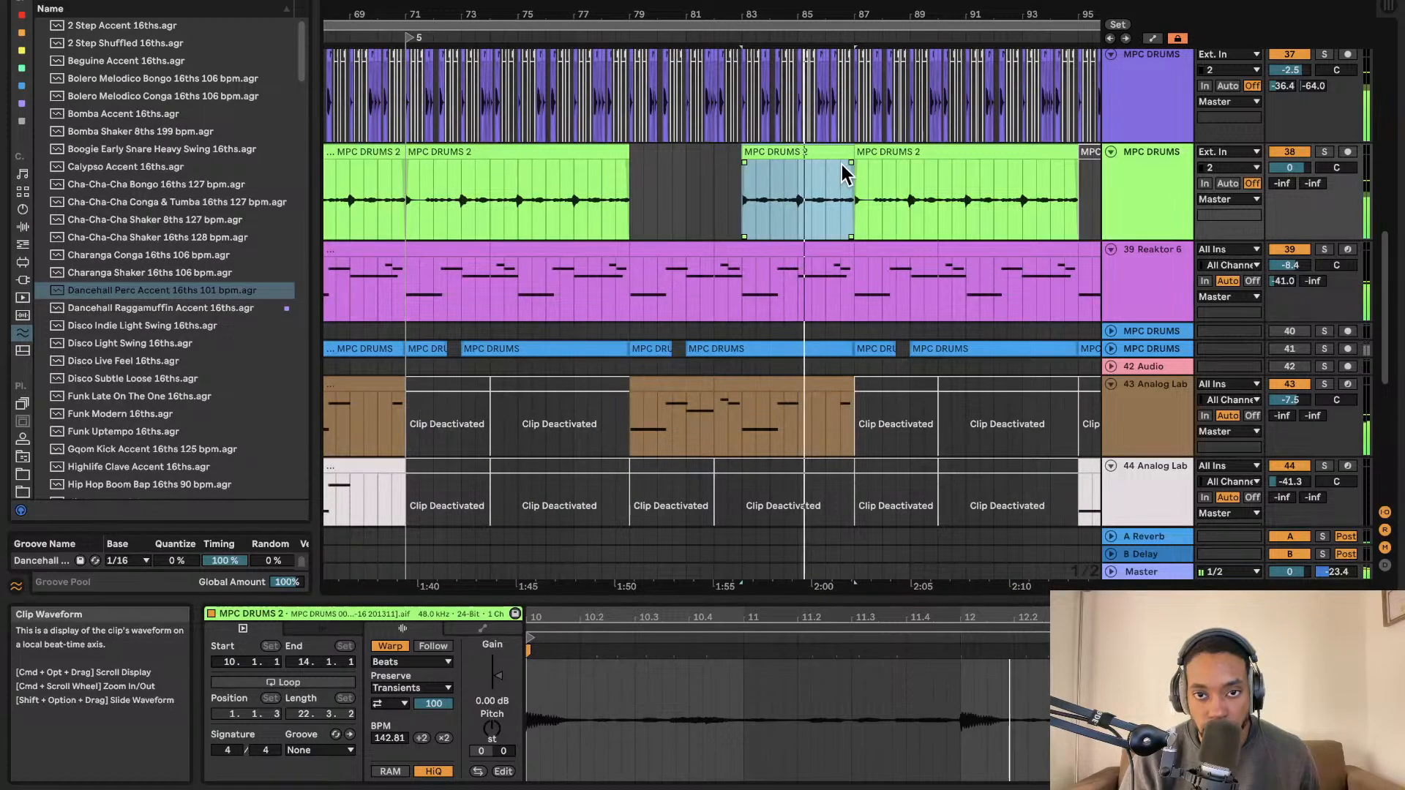
{"action": "scroll", "coordinate": [824, 169], "scroll_direction": "right", "scroll_amount": 2}
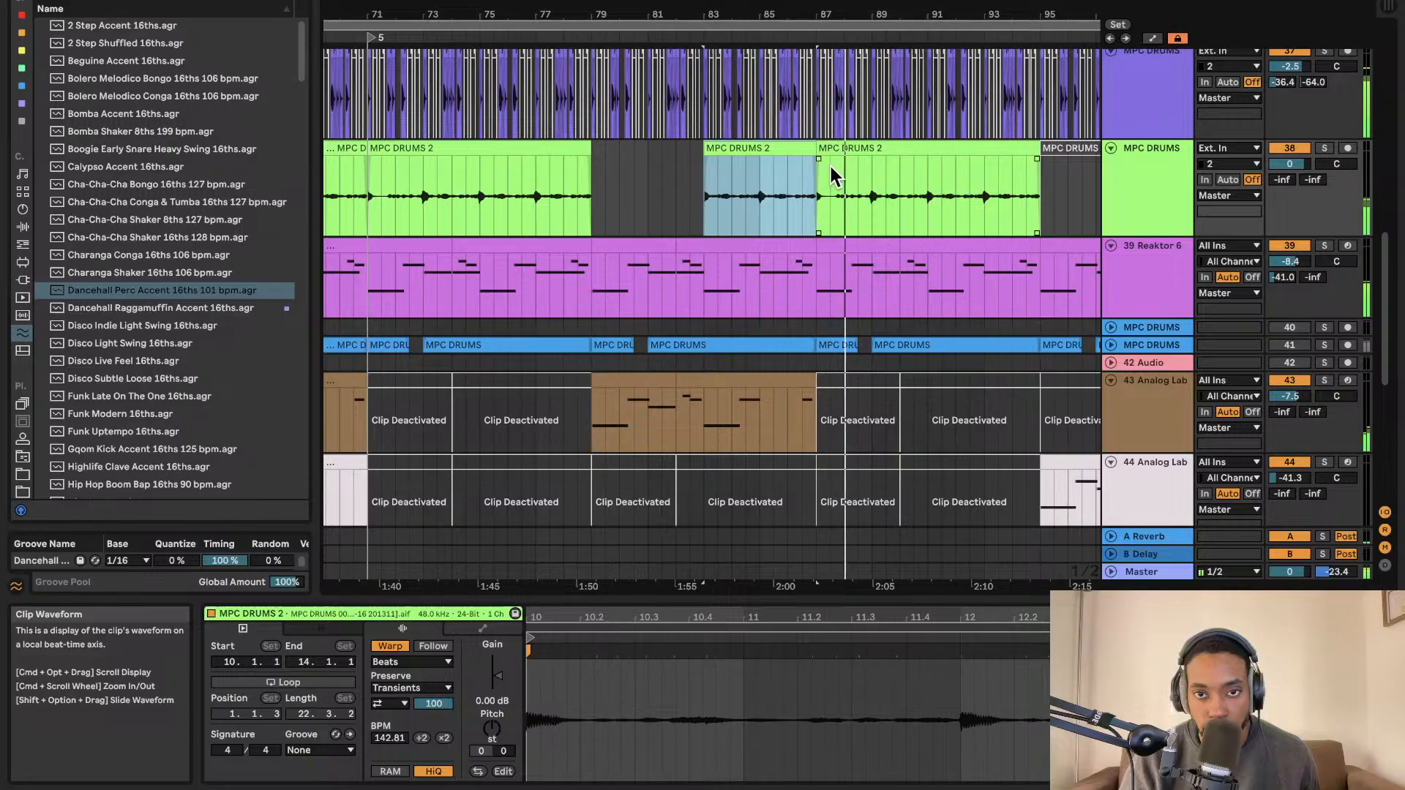
{"action": "scroll", "coordinate": [839, 184], "scroll_direction": "down", "scroll_amount": 3}
{"action": "scroll", "coordinate": [839, 184], "scroll_direction": "right", "scroll_amount": 3}
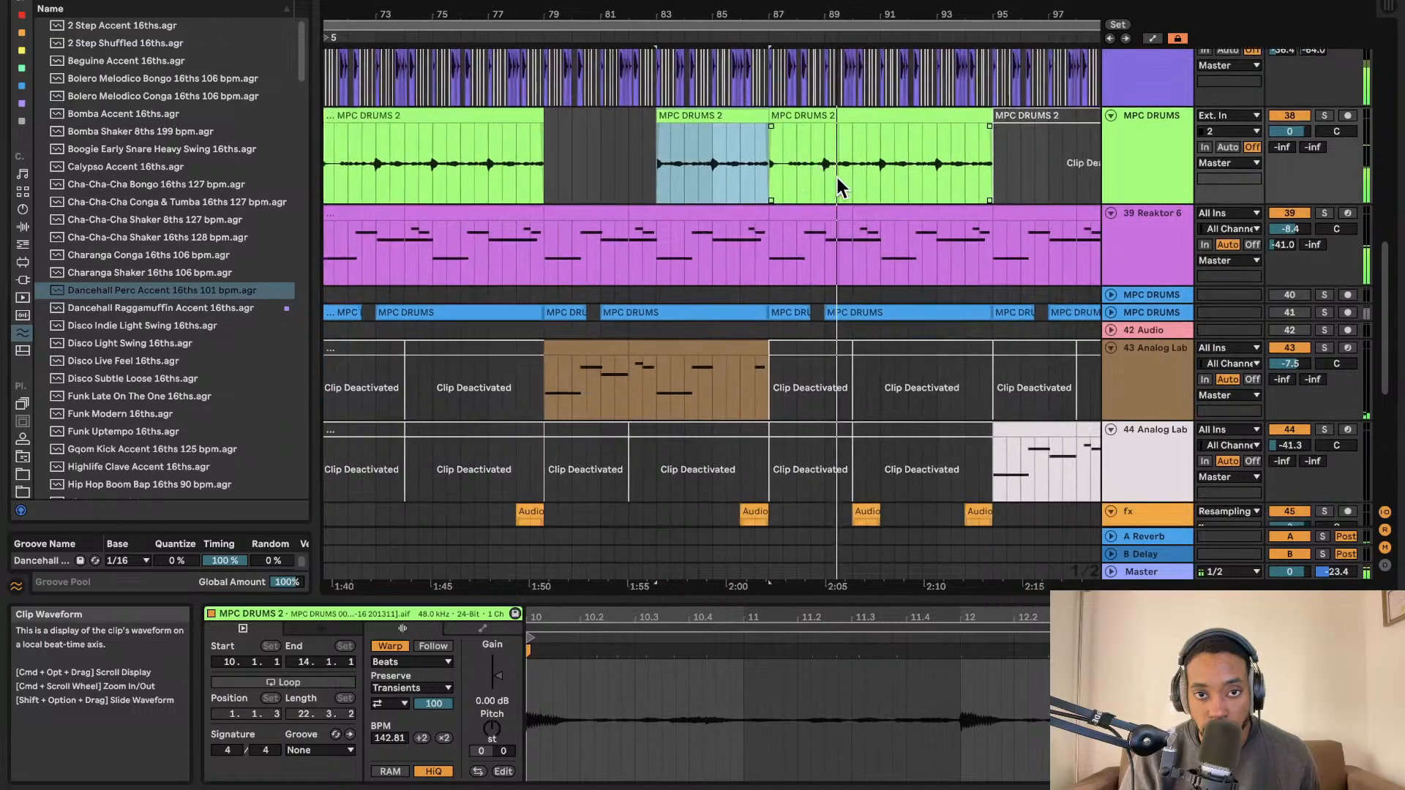
{"action": "scroll", "coordinate": [841, 188], "scroll_direction": "down", "scroll_amount": 6}
{"action": "scroll", "coordinate": [835, 178], "scroll_direction": "down", "scroll_amount": 2}
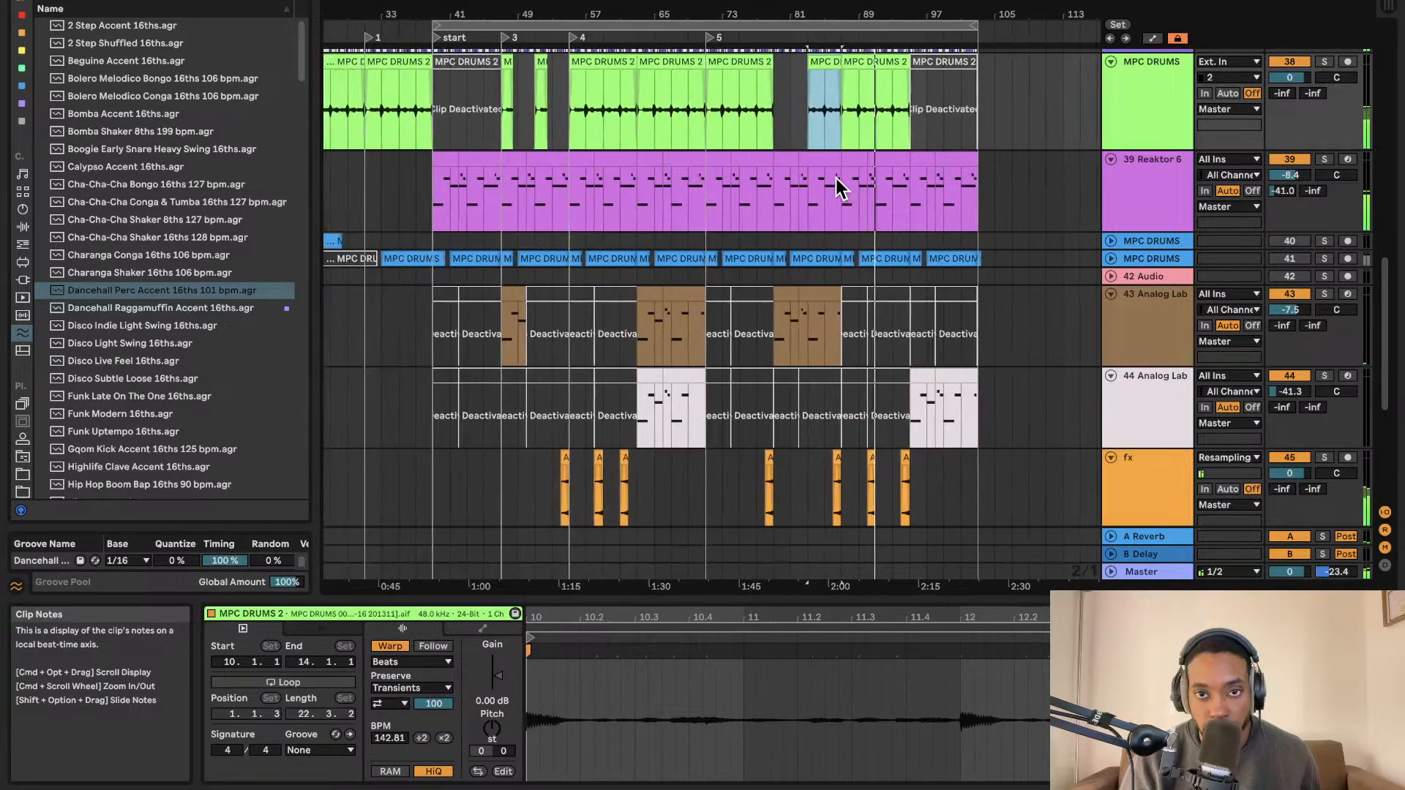
Review the MPC DRUMS 2 clips on track 38, including the short bar 51 clip, and the lower tracks through the arrangement's end during playback.
{"action": "scroll", "coordinate": [840, 188], "scroll_direction": "up", "scroll_amount": 3}
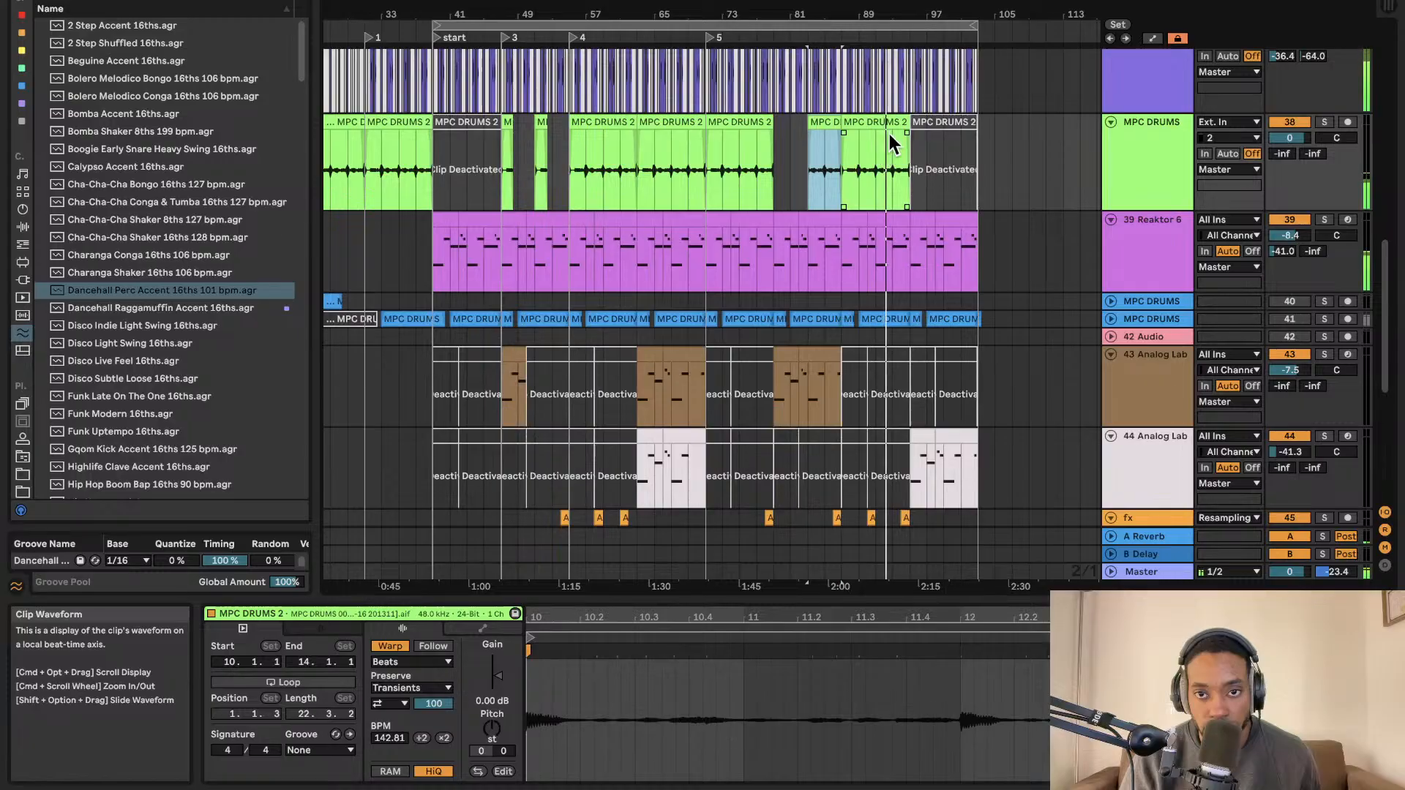
{"action": "scroll", "coordinate": [805, 179], "scroll_direction": "up", "scroll_amount": 4}
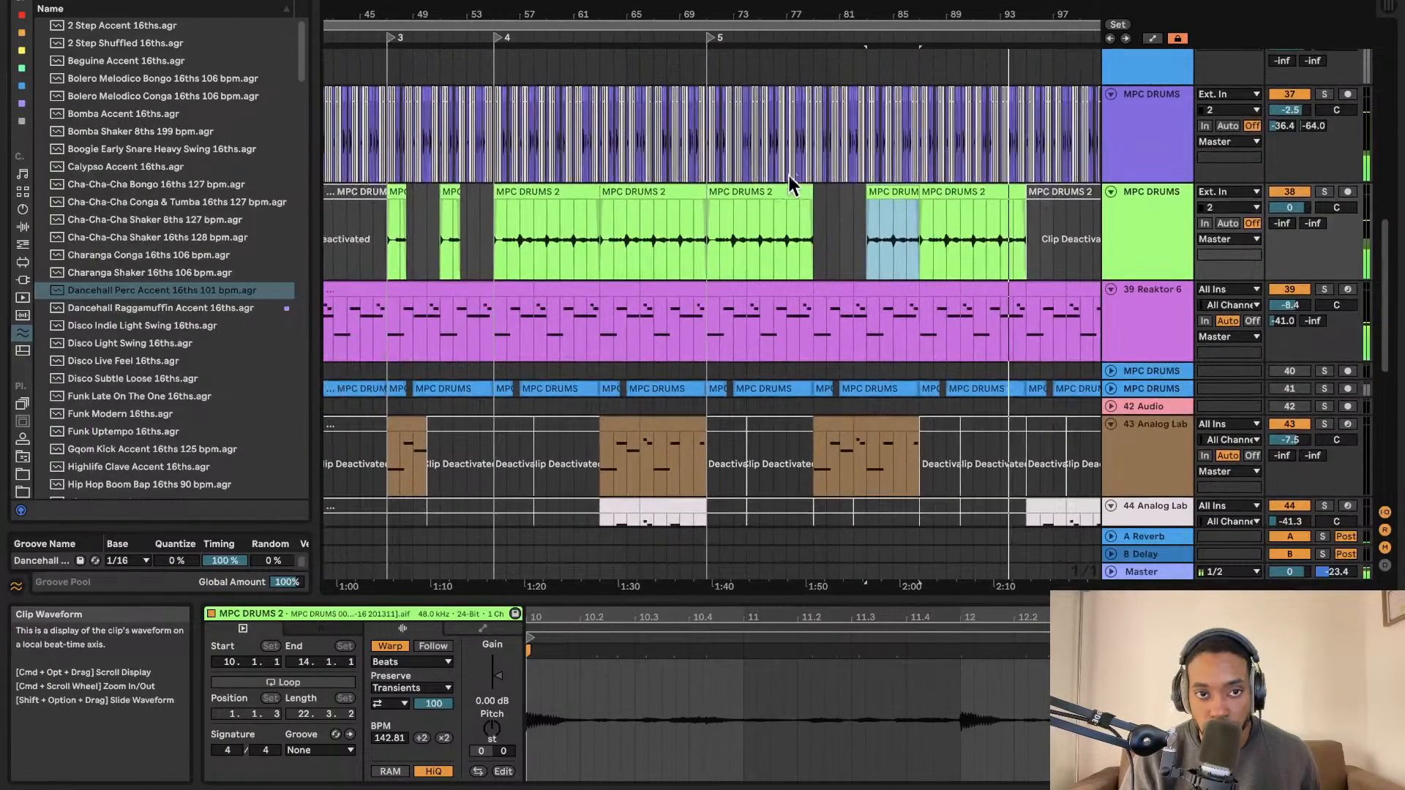
{"action": "left_click", "coordinate": [449, 196]}
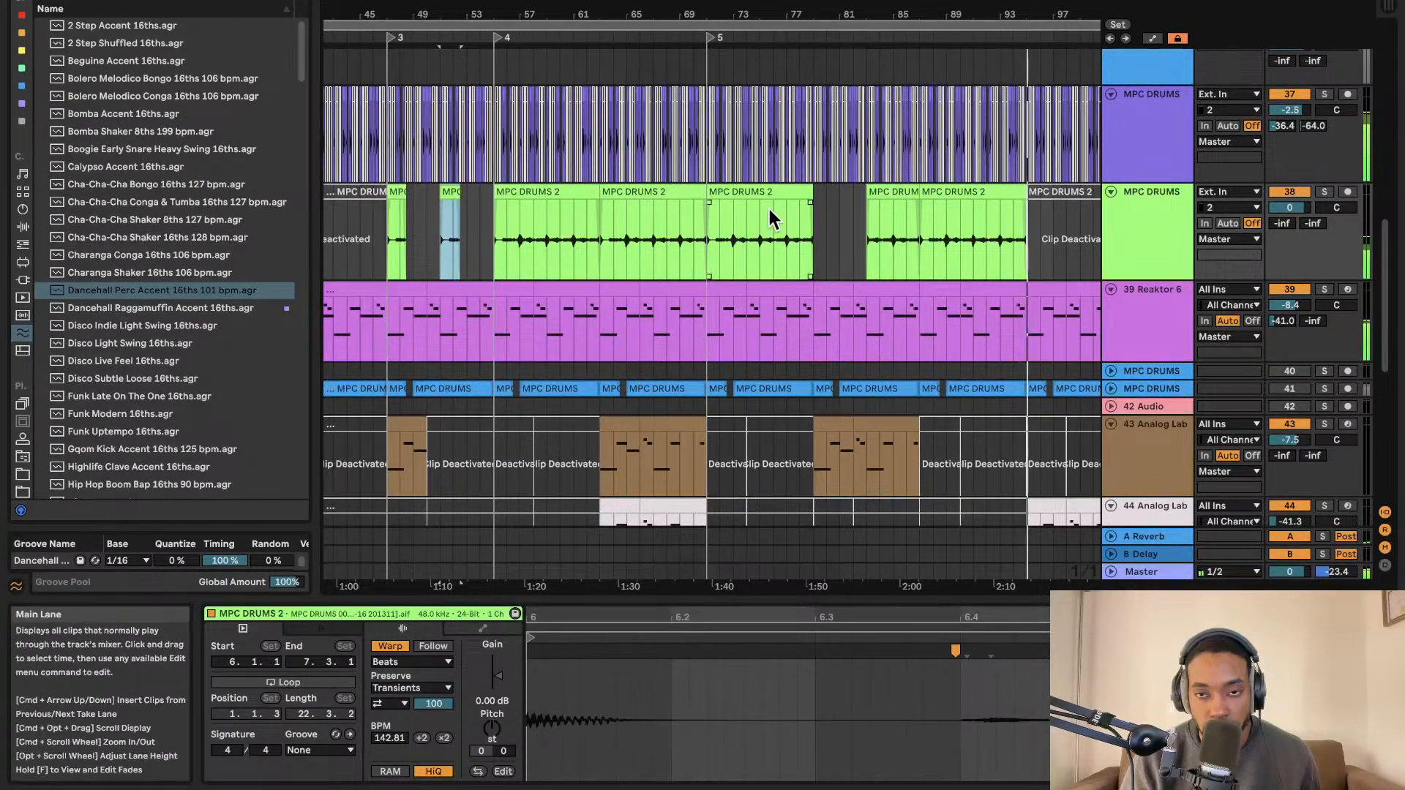
{"action": "scroll", "coordinate": [826, 208], "scroll_direction": "down", "scroll_amount": 5}
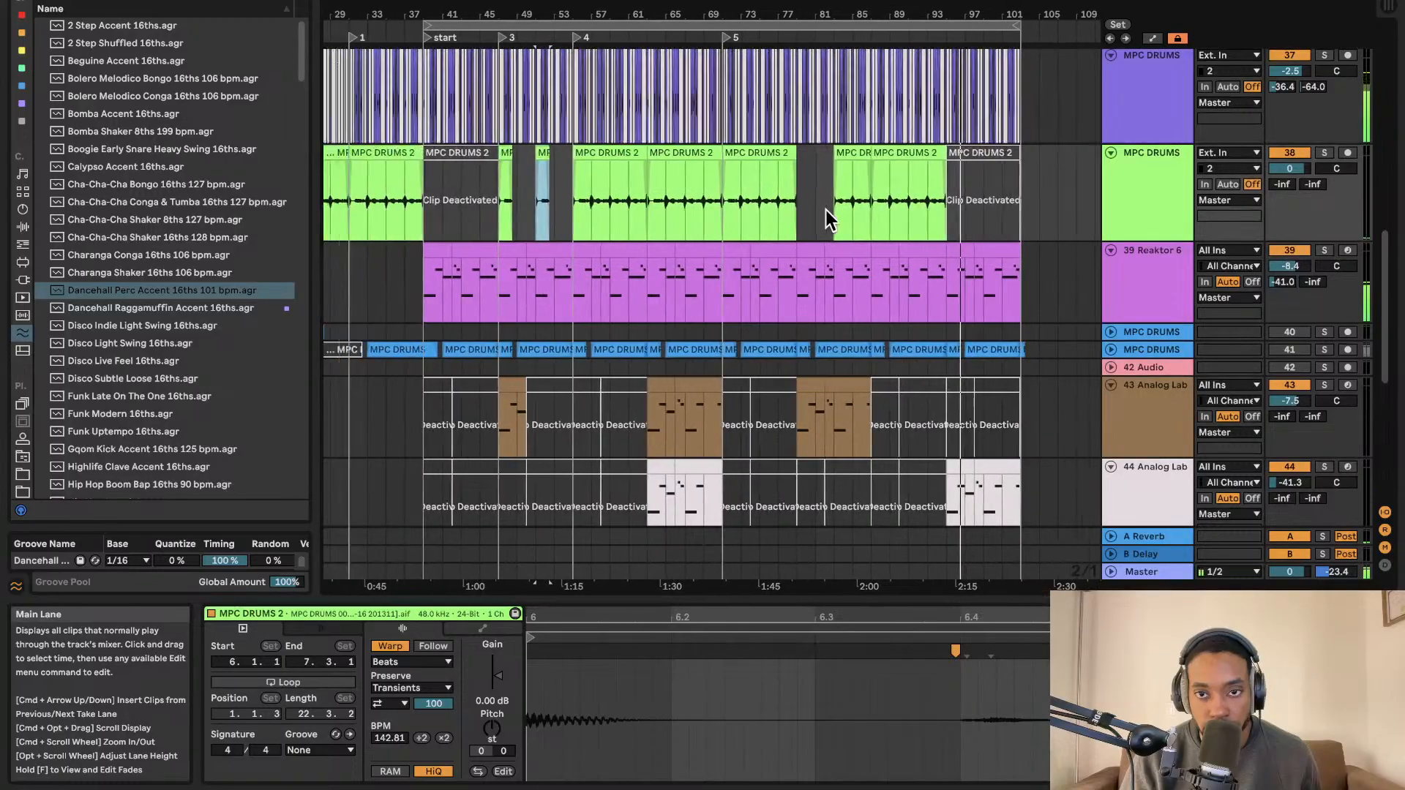
{"action": "scroll", "coordinate": [826, 209], "scroll_direction": "down", "scroll_amount": 5}
{"action": "scroll", "coordinate": [825, 209], "scroll_direction": "down", "scroll_amount": 2}
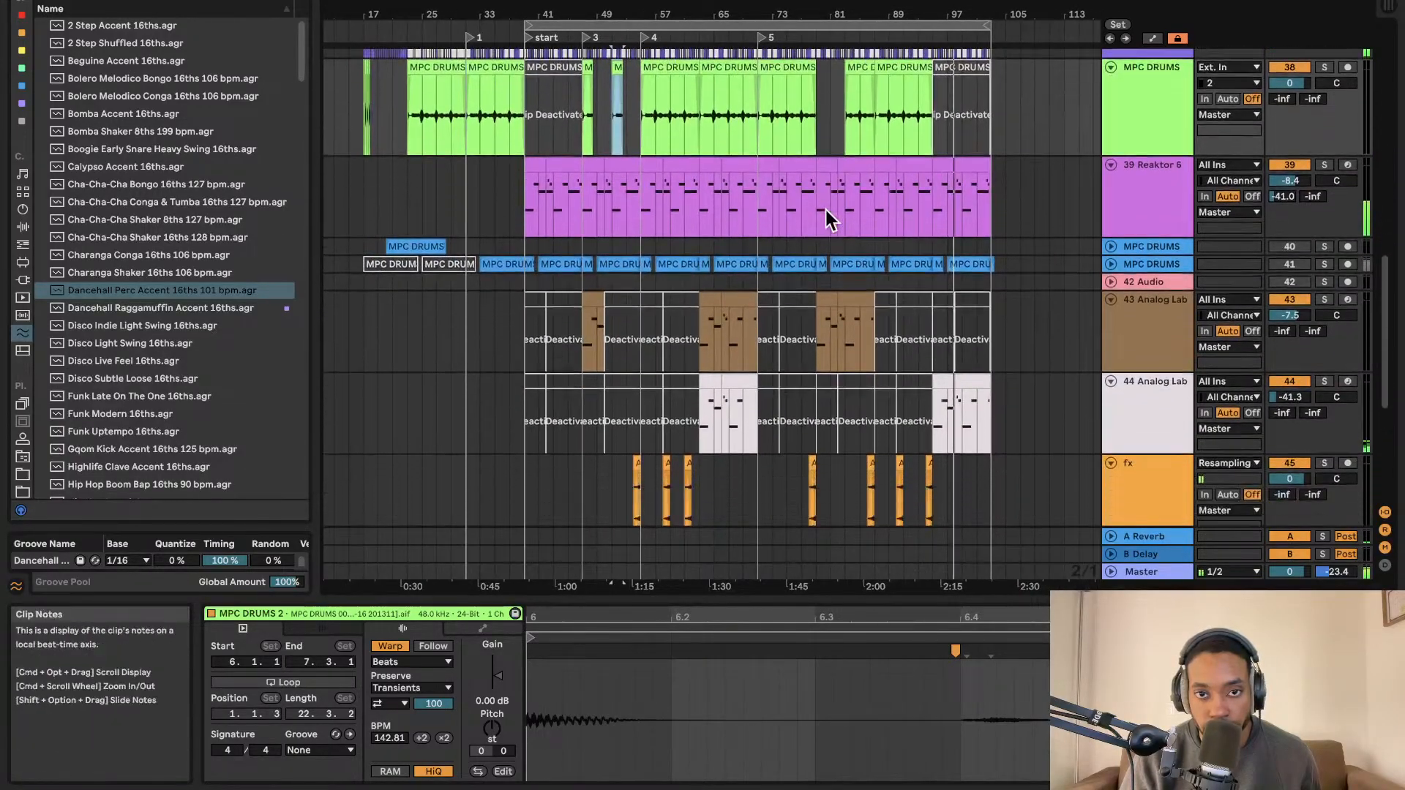
{"action": "scroll", "coordinate": [820, 209], "scroll_direction": "up", "scroll_amount": 2}
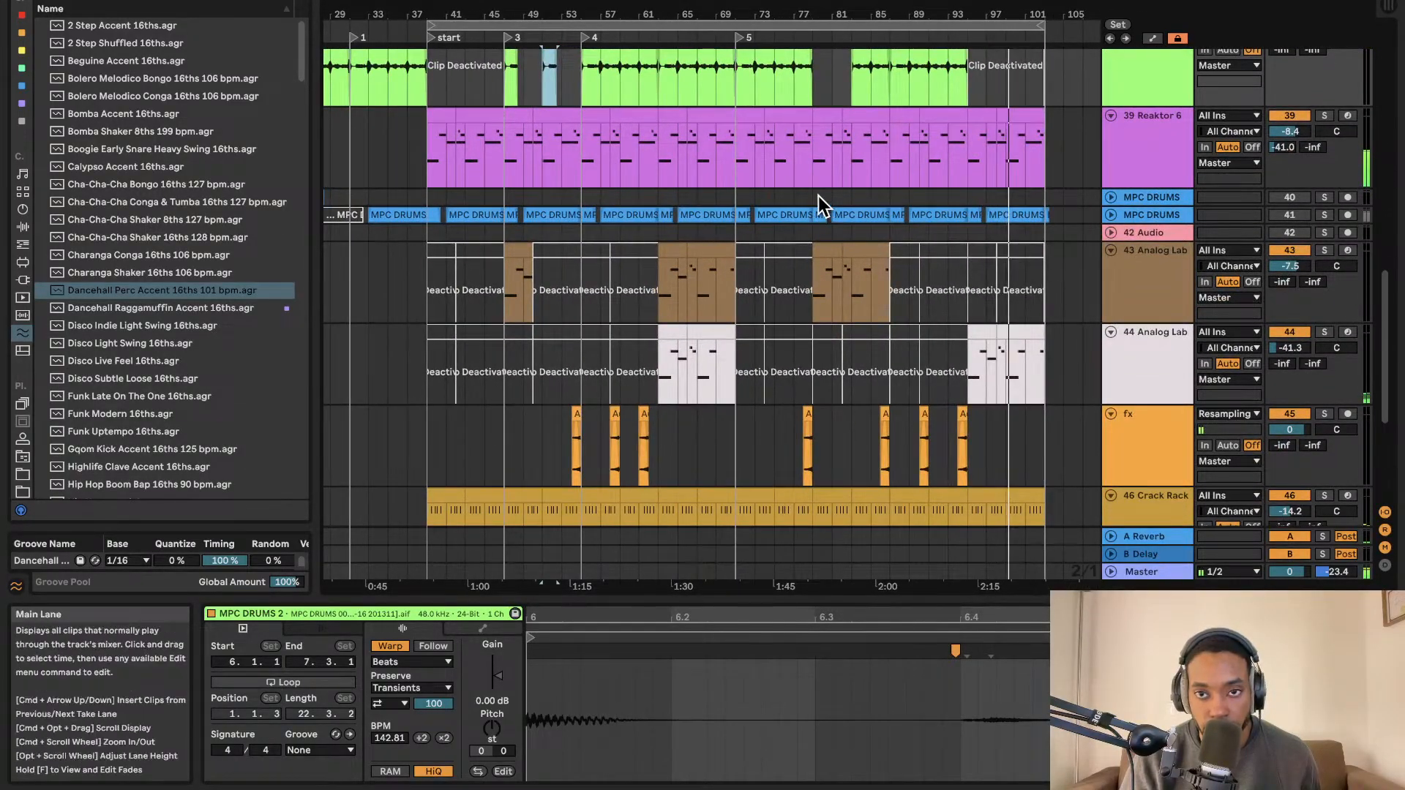
{"action": "scroll", "coordinate": [818, 196], "scroll_direction": "up", "scroll_amount": 1}
{"action": "scroll", "coordinate": [709, 308], "scroll_direction": "right", "scroll_amount": 3}
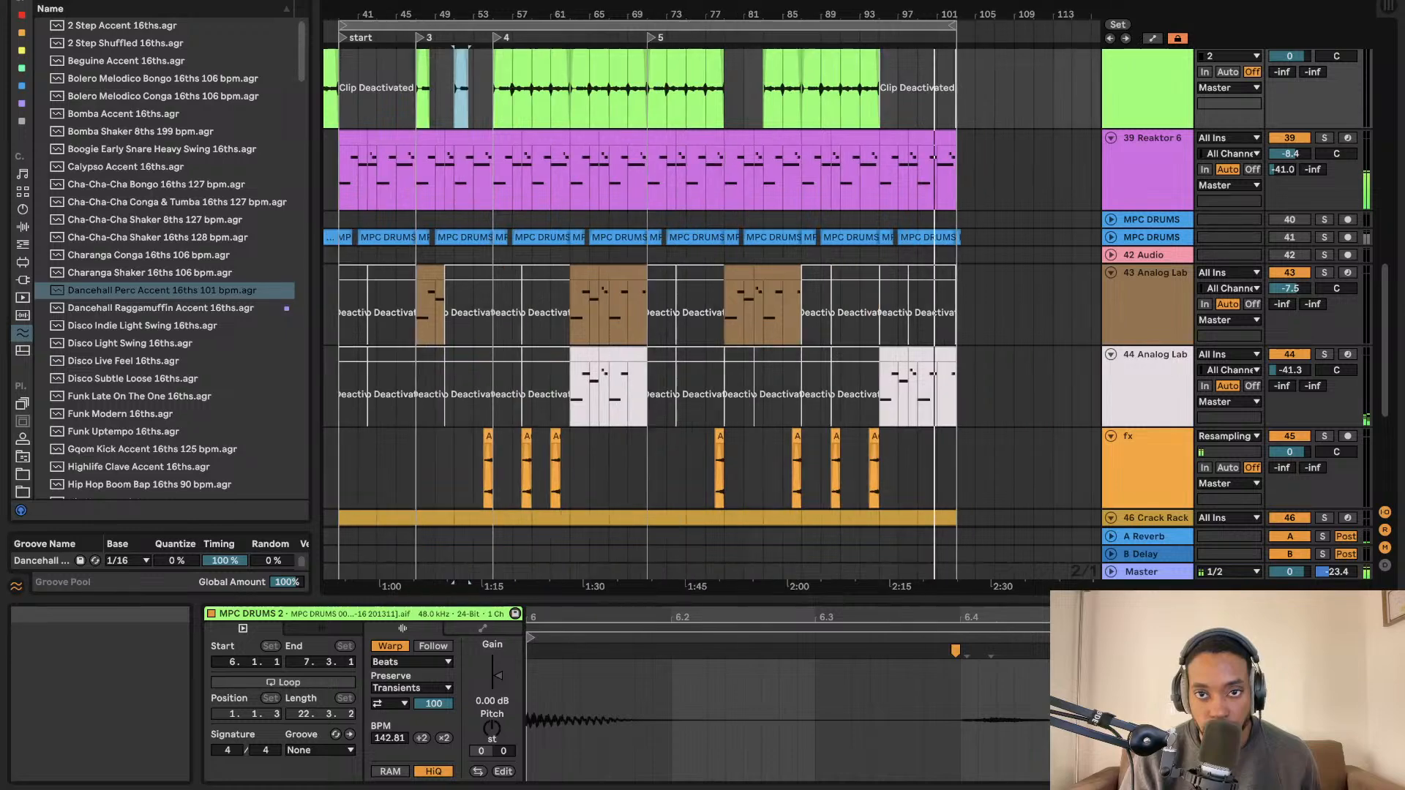
{"action": "scroll", "coordinate": [565, 112], "scroll_direction": "left", "scroll_amount": 3}
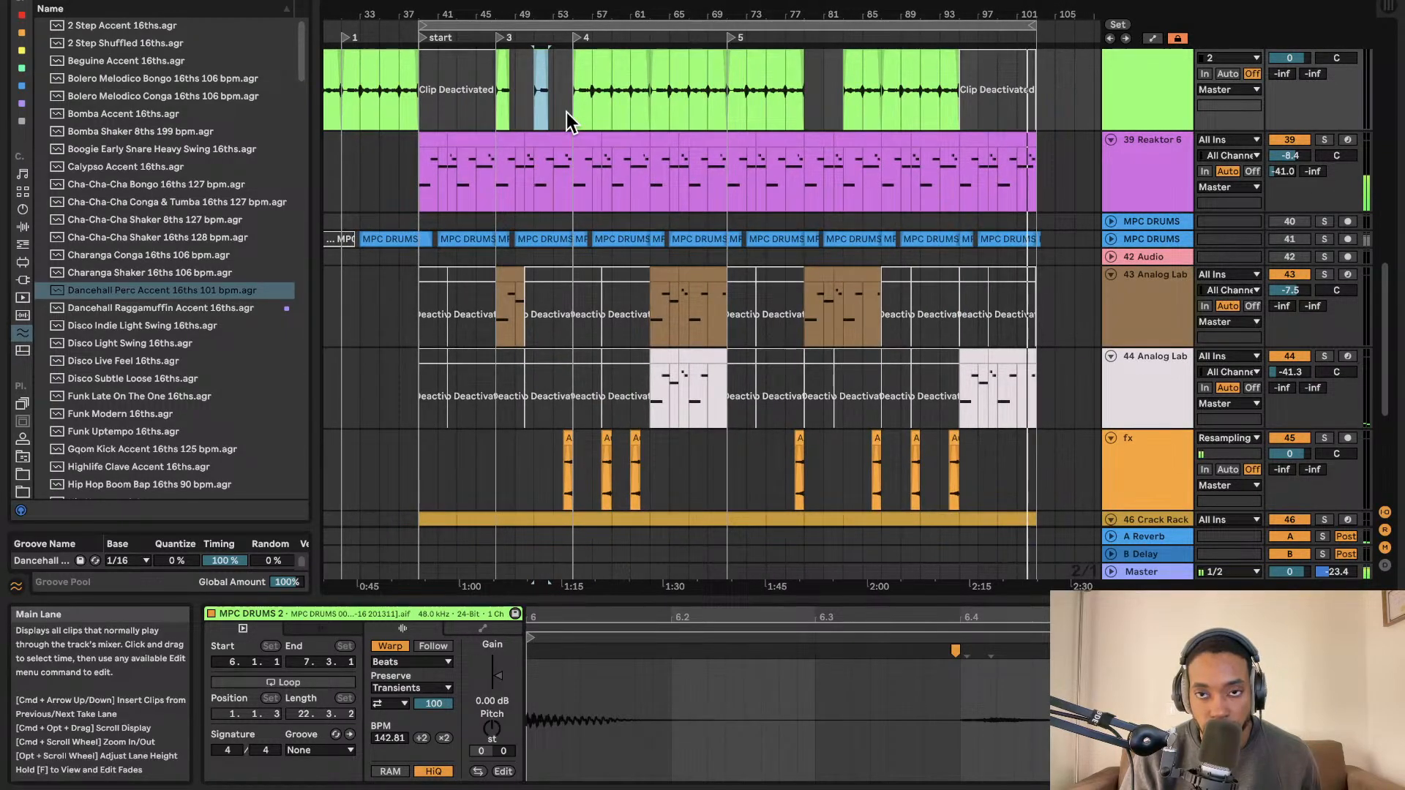
Review the arrangement from the start locator to locator 3 during playback, from the track 38 drums down to the Crack Rack tracks.
{"action": "scroll", "coordinate": [578, 114], "scroll_direction": "left", "scroll_amount": 3}
{"action": "scroll", "coordinate": [577, 114], "scroll_direction": "up", "scroll_amount": 1}
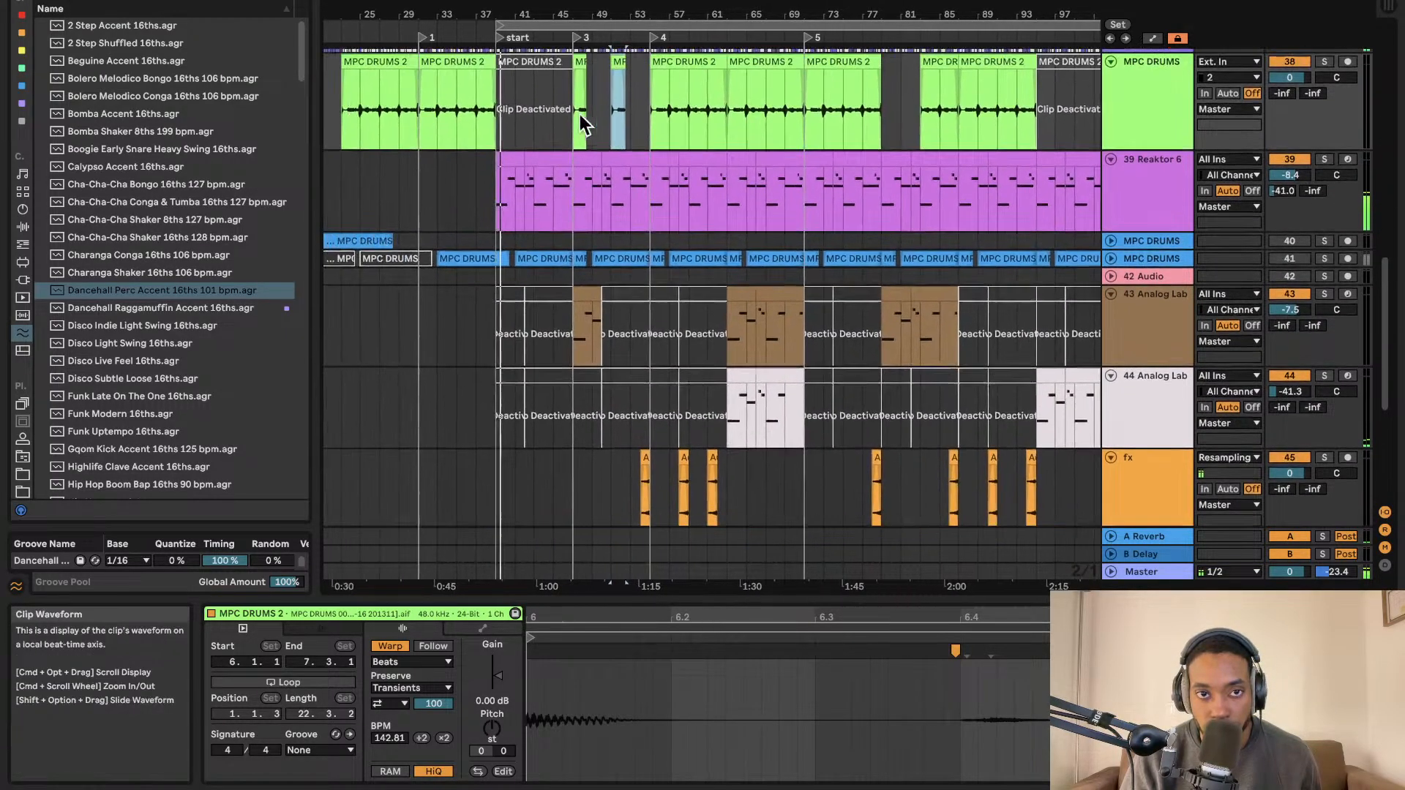
{"action": "scroll", "coordinate": [581, 114], "scroll_direction": "up", "scroll_amount": 2}
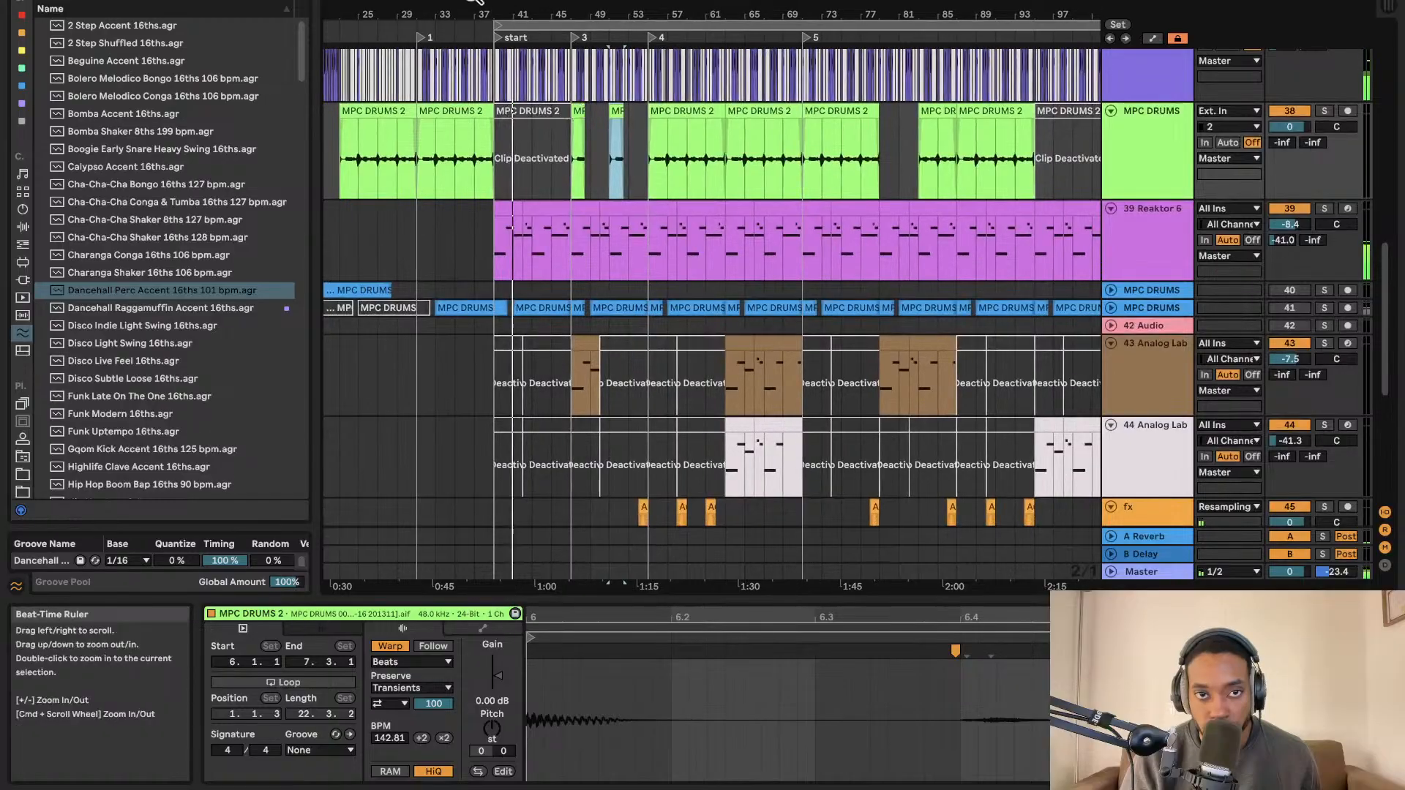
{"action": "scroll", "coordinate": [602, 182], "scroll_direction": "left", "scroll_amount": 2}
{"action": "scroll", "coordinate": [611, 183], "scroll_direction": "down", "scroll_amount": 2}
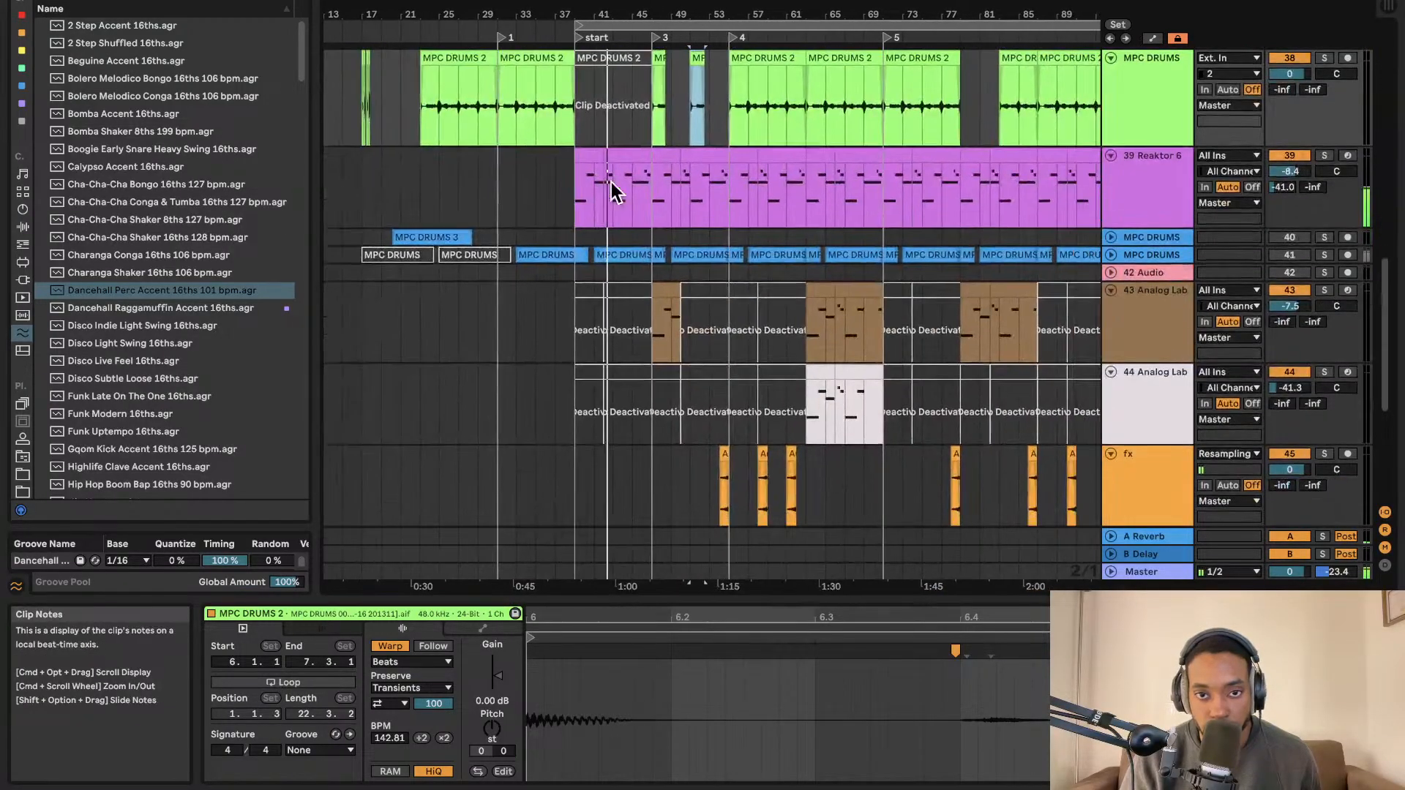
{"action": "scroll", "coordinate": [611, 182], "scroll_direction": "right", "scroll_amount": 3}
{"action": "scroll", "coordinate": [611, 187], "scroll_direction": "down", "scroll_amount": 1}
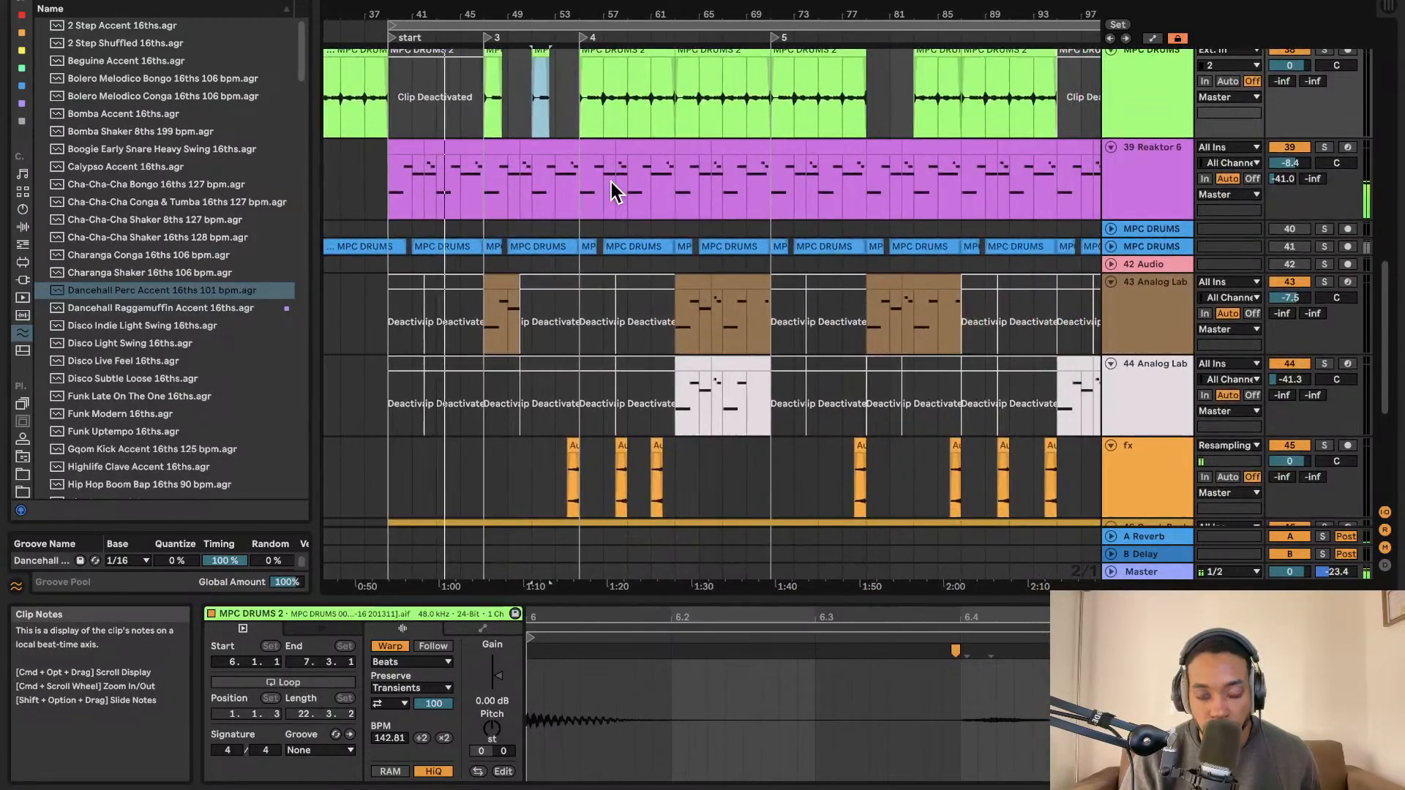
{"action": "scroll", "coordinate": [612, 182], "scroll_direction": "down", "scroll_amount": 2}
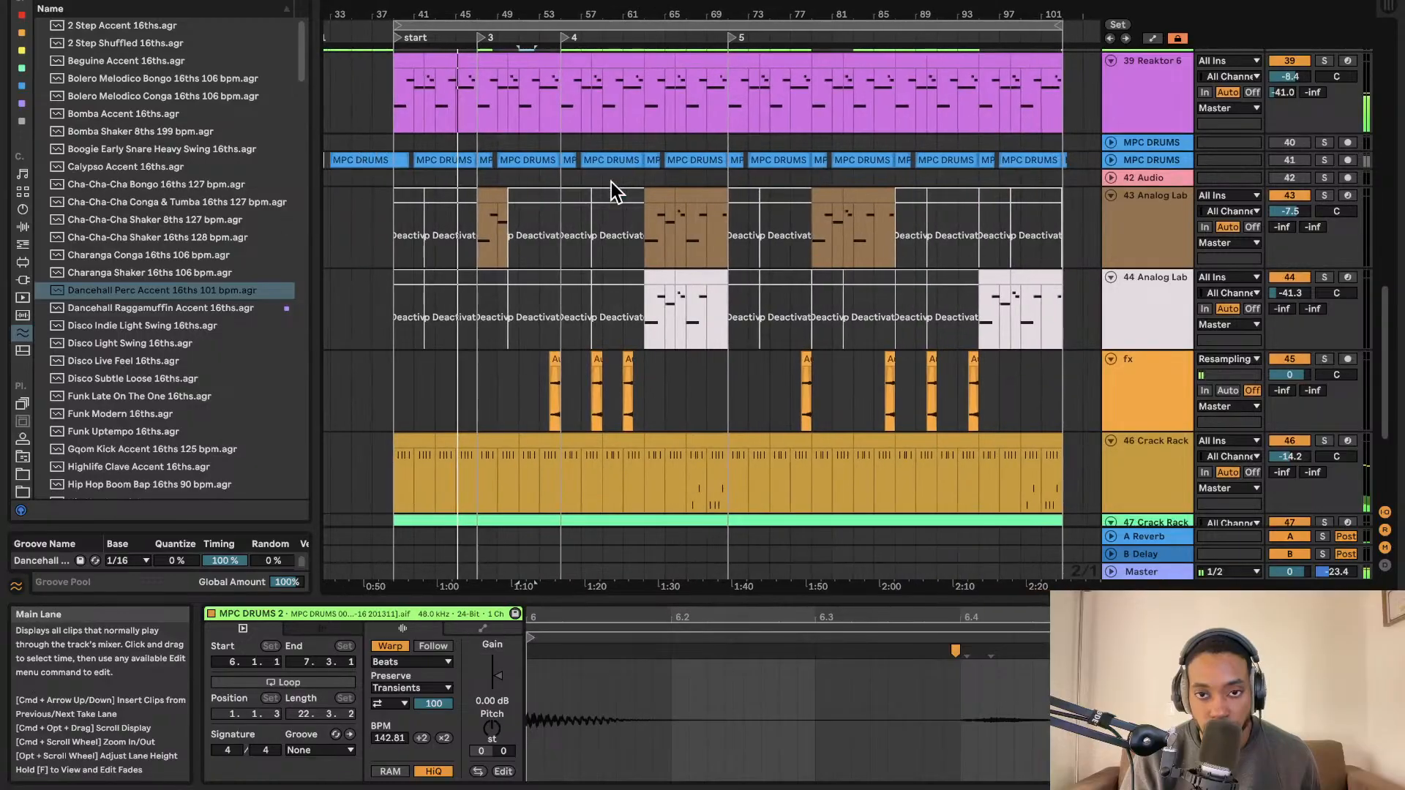
{"action": "scroll", "coordinate": [611, 183], "scroll_direction": "up", "scroll_amount": 1}
{"action": "scroll", "coordinate": [809, 153], "scroll_direction": "up", "scroll_amount": 2}
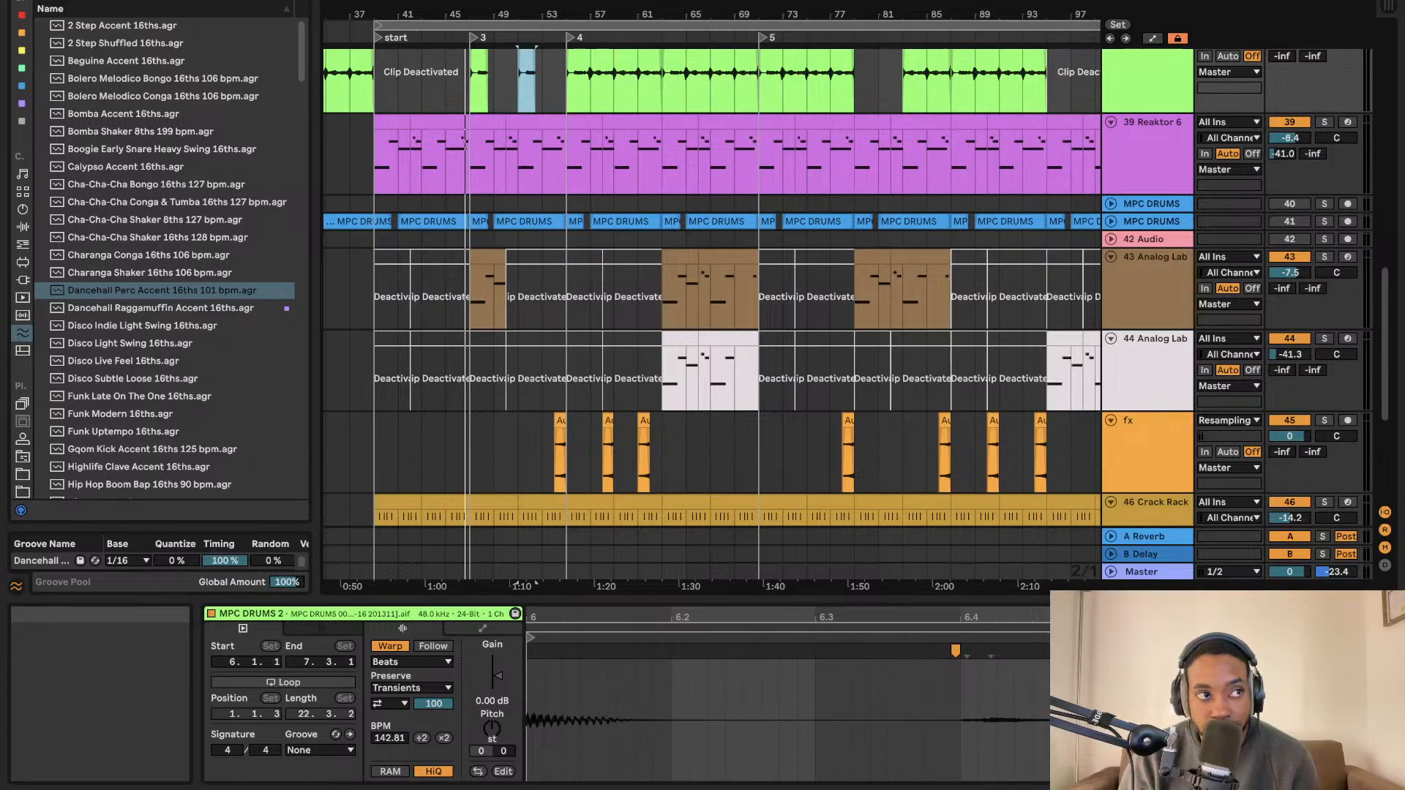
Open the Reaktor 6 instrument on track 39, enlarge its window, and solo and arm the track.
{"action": "scroll", "coordinate": [1090, 275], "scroll_direction": "up", "scroll_amount": 5}
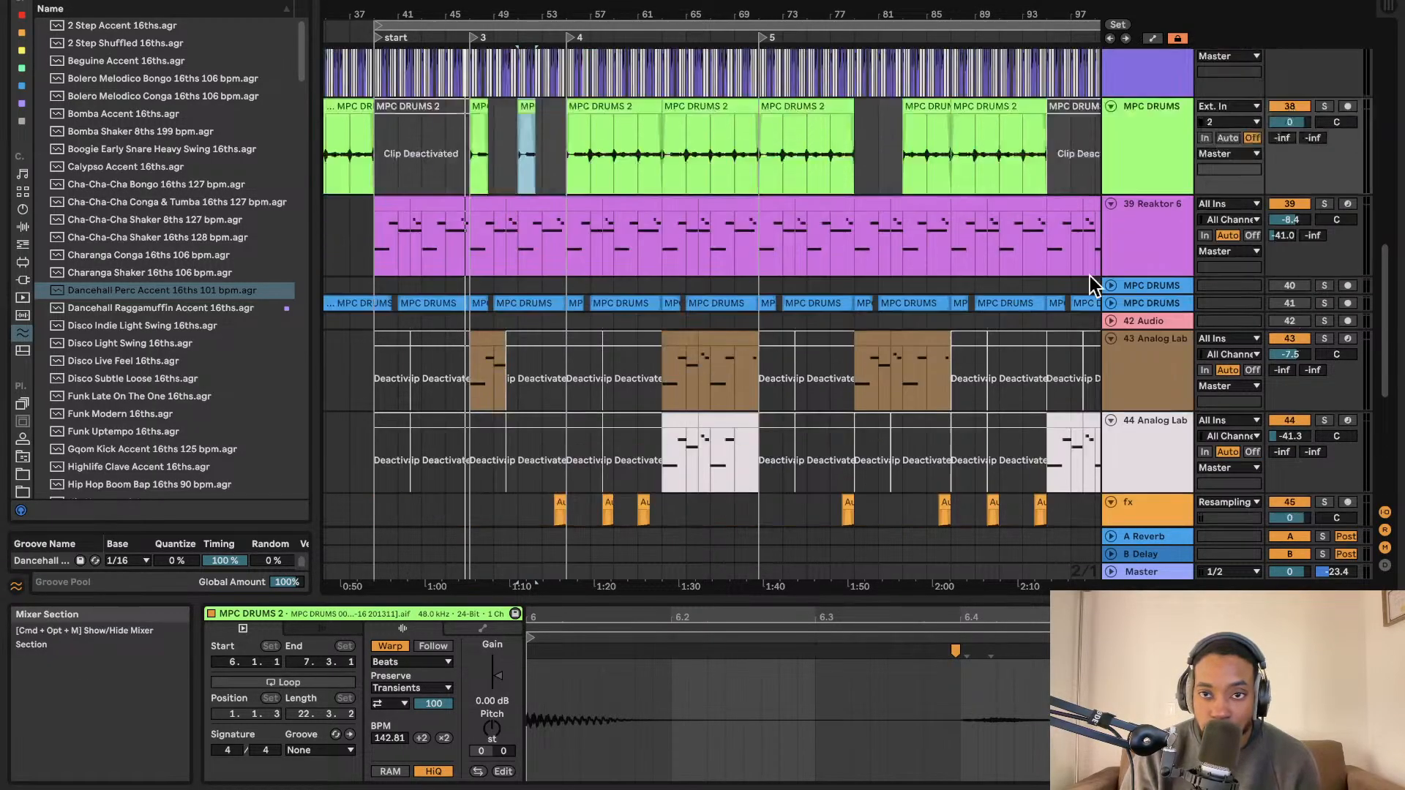
{"action": "scroll", "coordinate": [1134, 375], "scroll_direction": "down", "scroll_amount": 7}
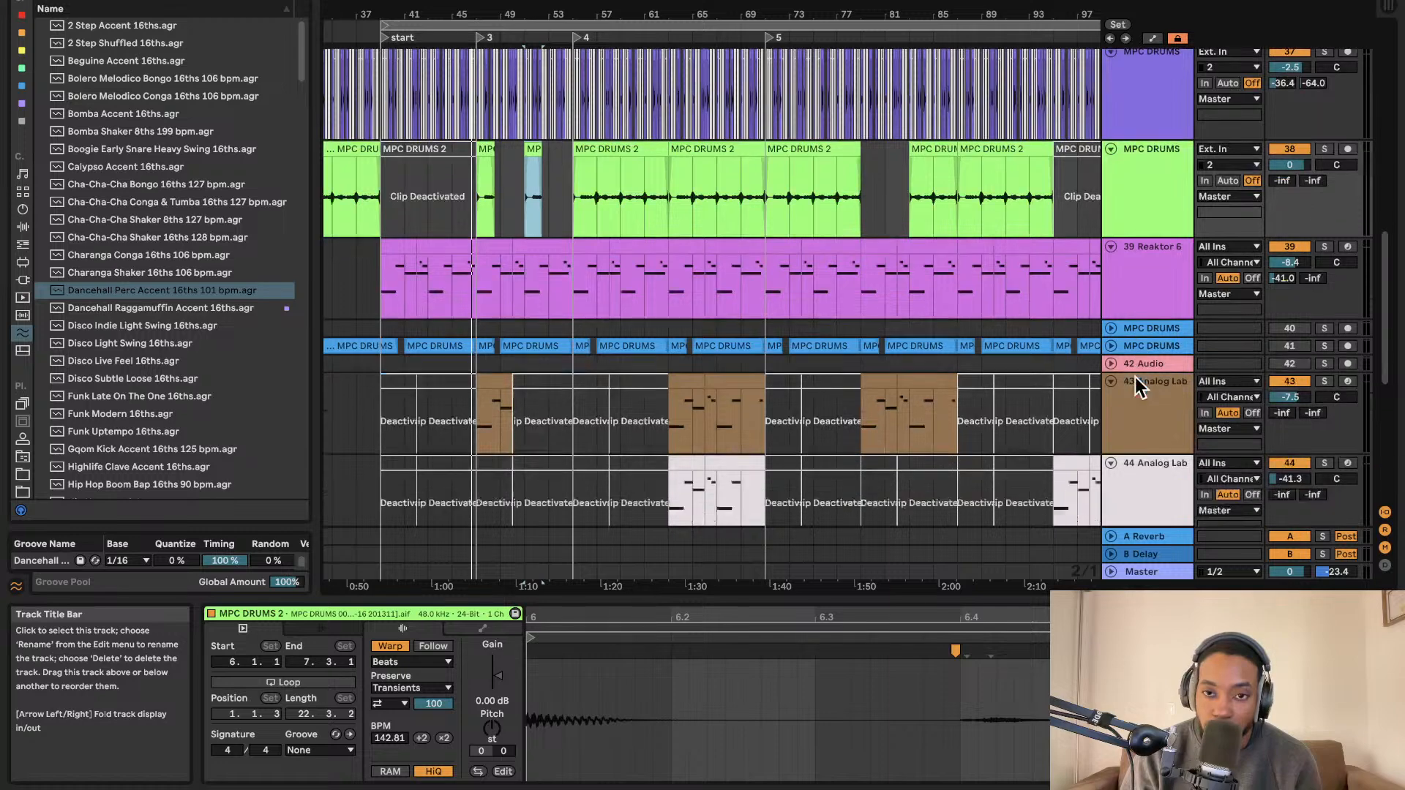
{"action": "scroll", "coordinate": [1129, 375], "scroll_direction": "down", "scroll_amount": 2}
{"action": "scroll", "coordinate": [1128, 375], "scroll_direction": "up", "scroll_amount": 10}
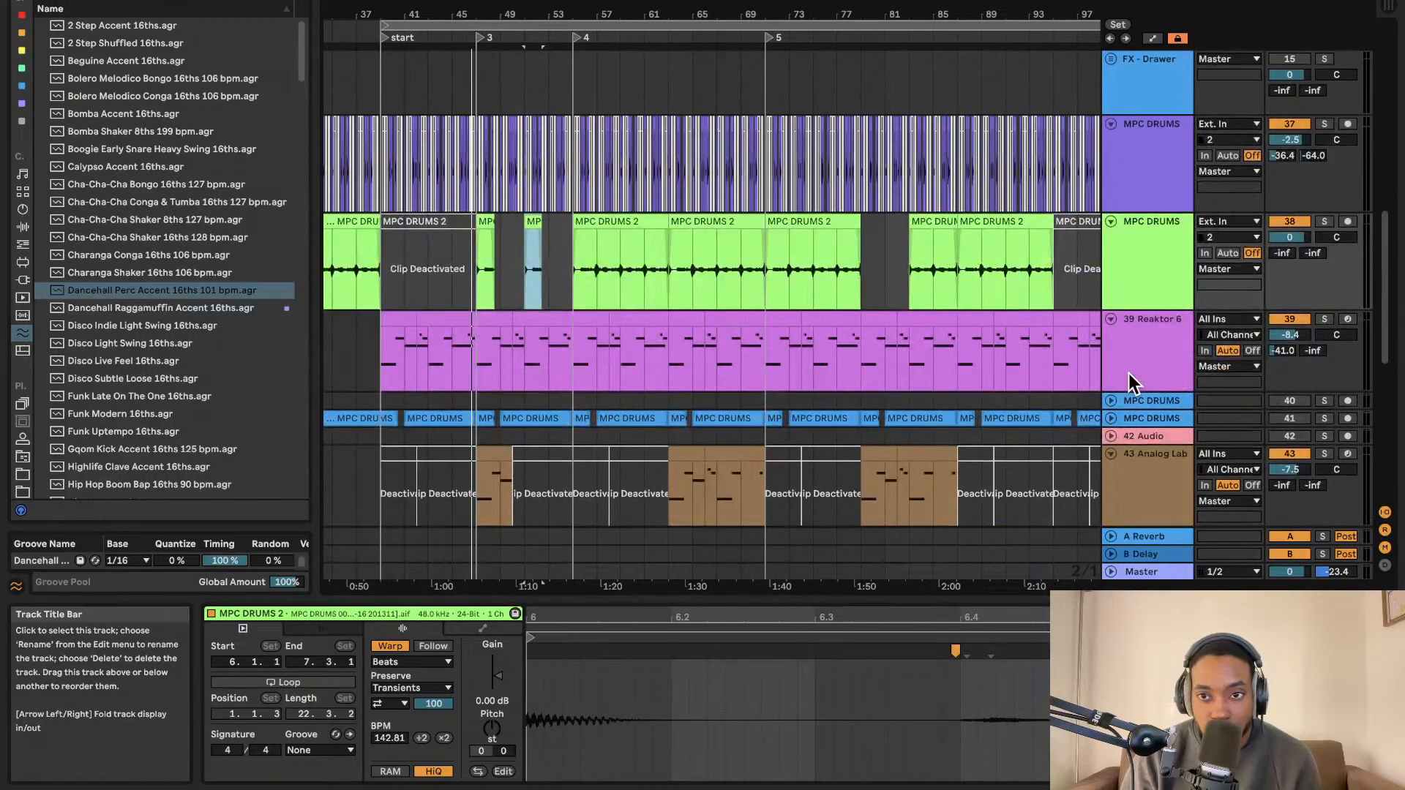
{"action": "left_click", "coordinate": [1138, 349]}
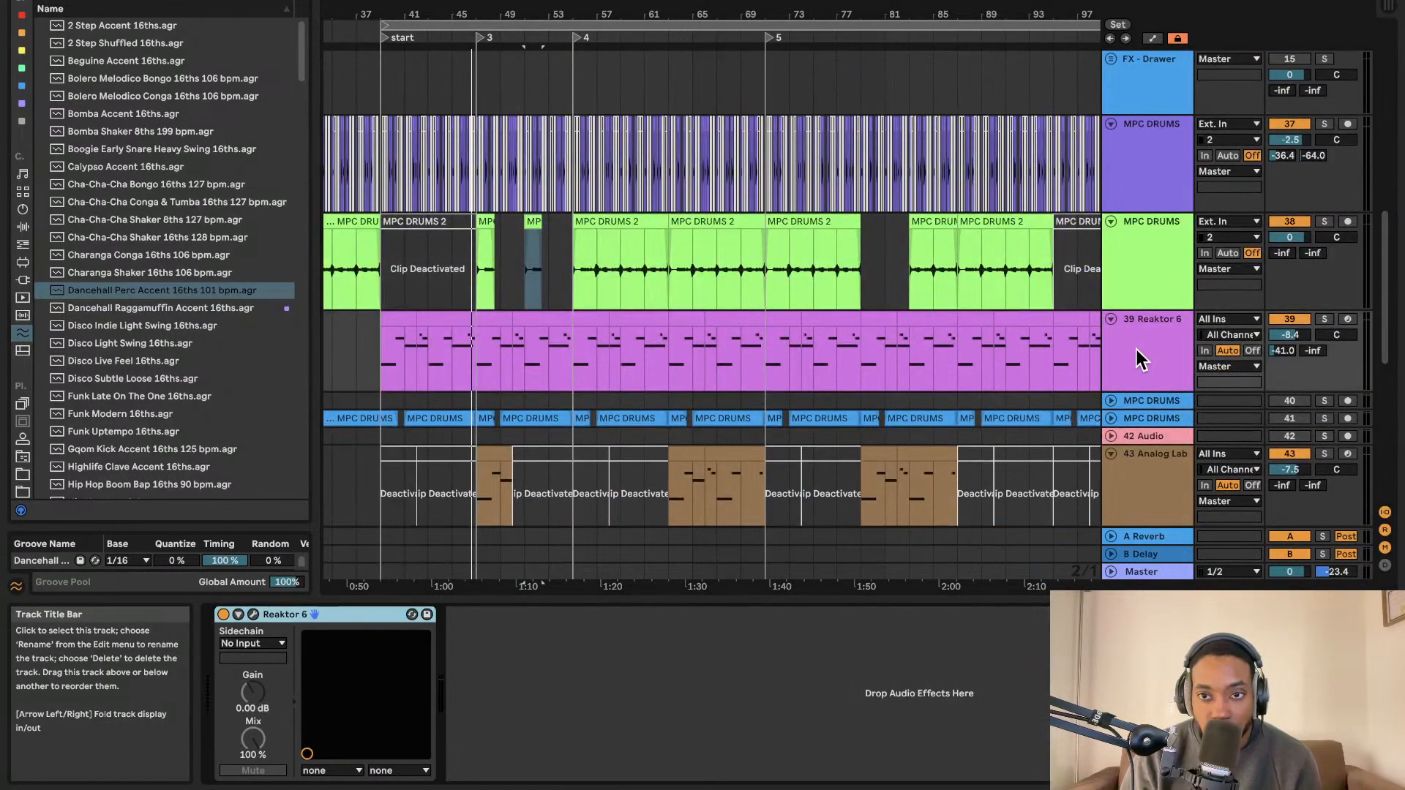
{"action": "left_click", "coordinate": [253, 615]}
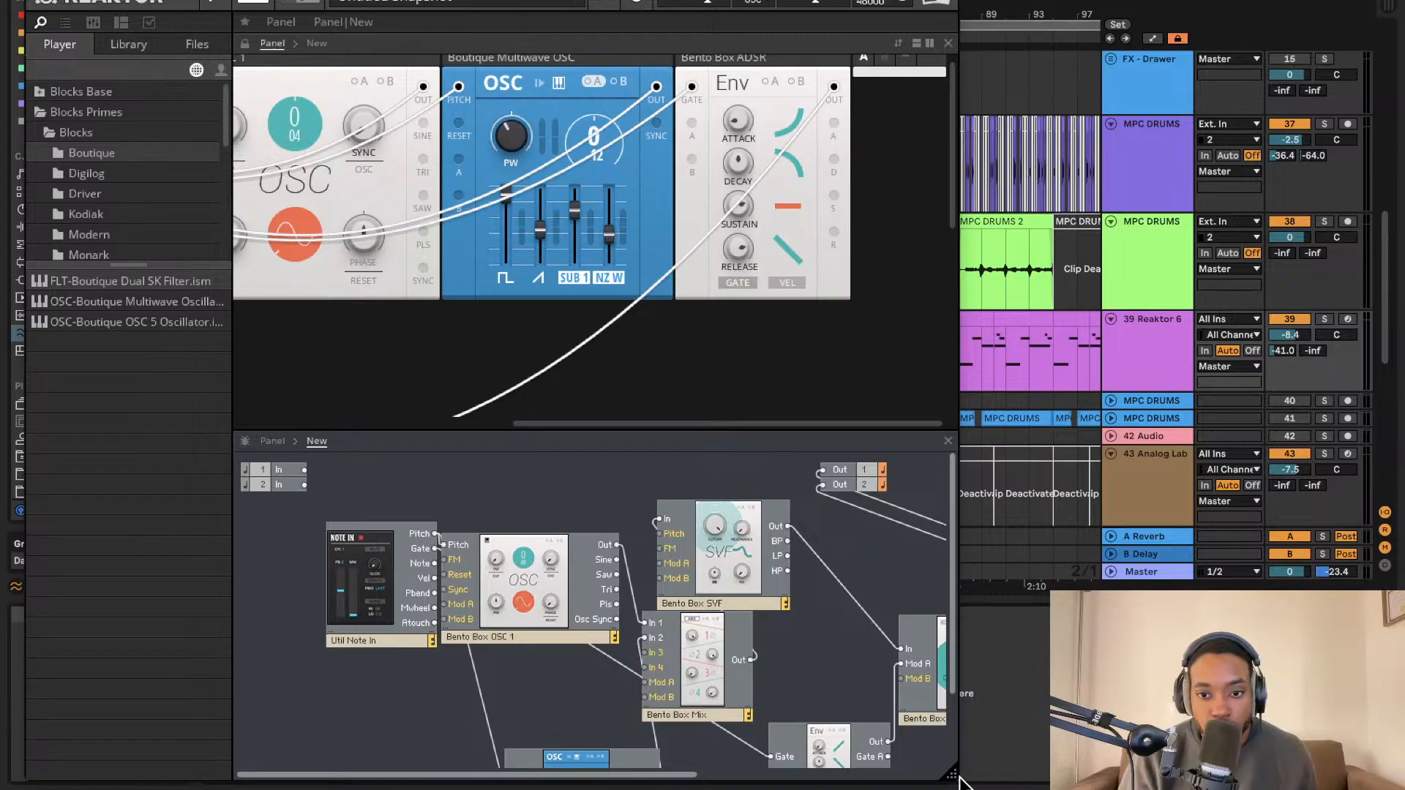
{"action": "left_click_drag", "start_coordinate": [960, 777], "coordinate": [1109, 741]}
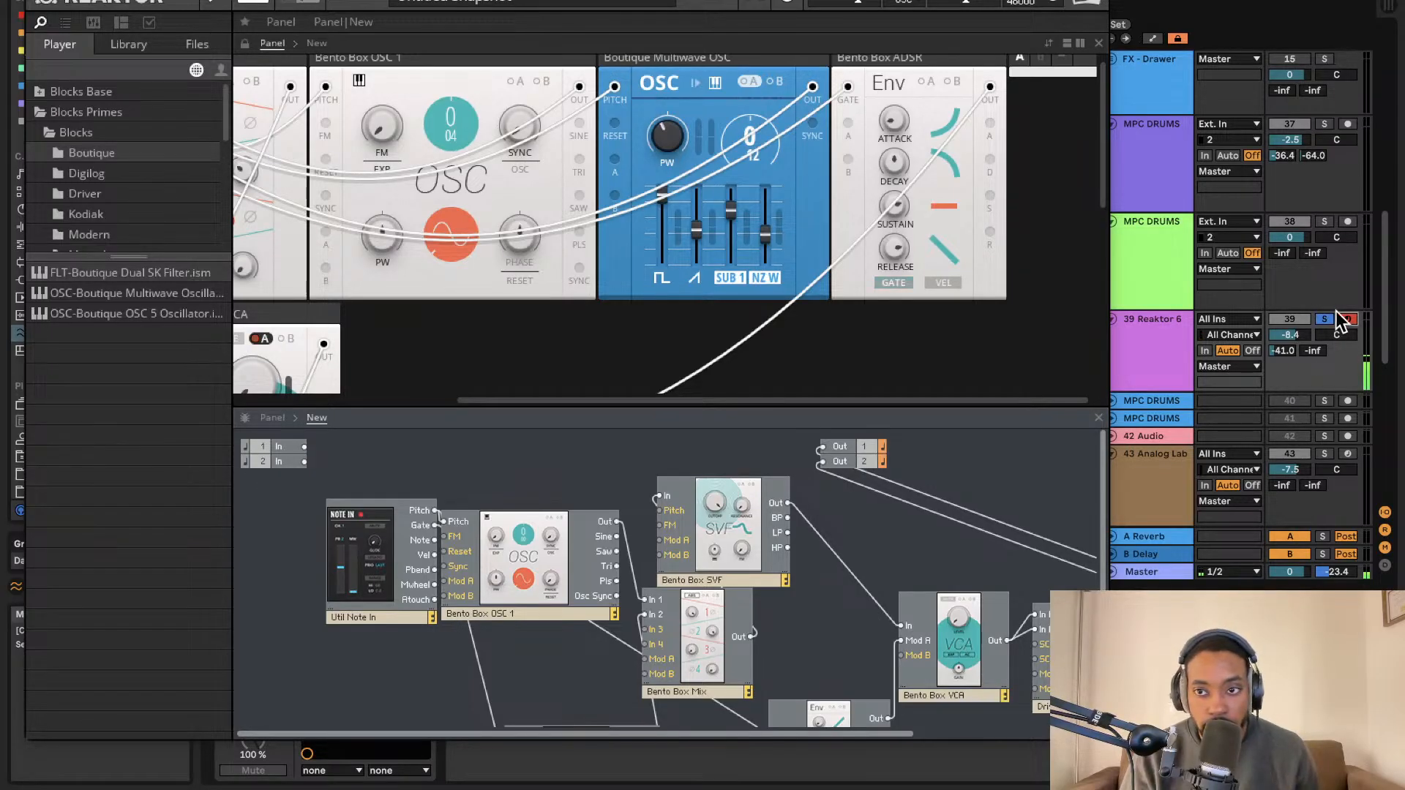
Examine the wiring of the oscillator, mixer, filter, envelope, VCA and Driver blocks in the Reaktor patch, and close its window.
{"action": "scroll", "coordinate": [643, 524], "scroll_direction": "right", "scroll_amount": 5}
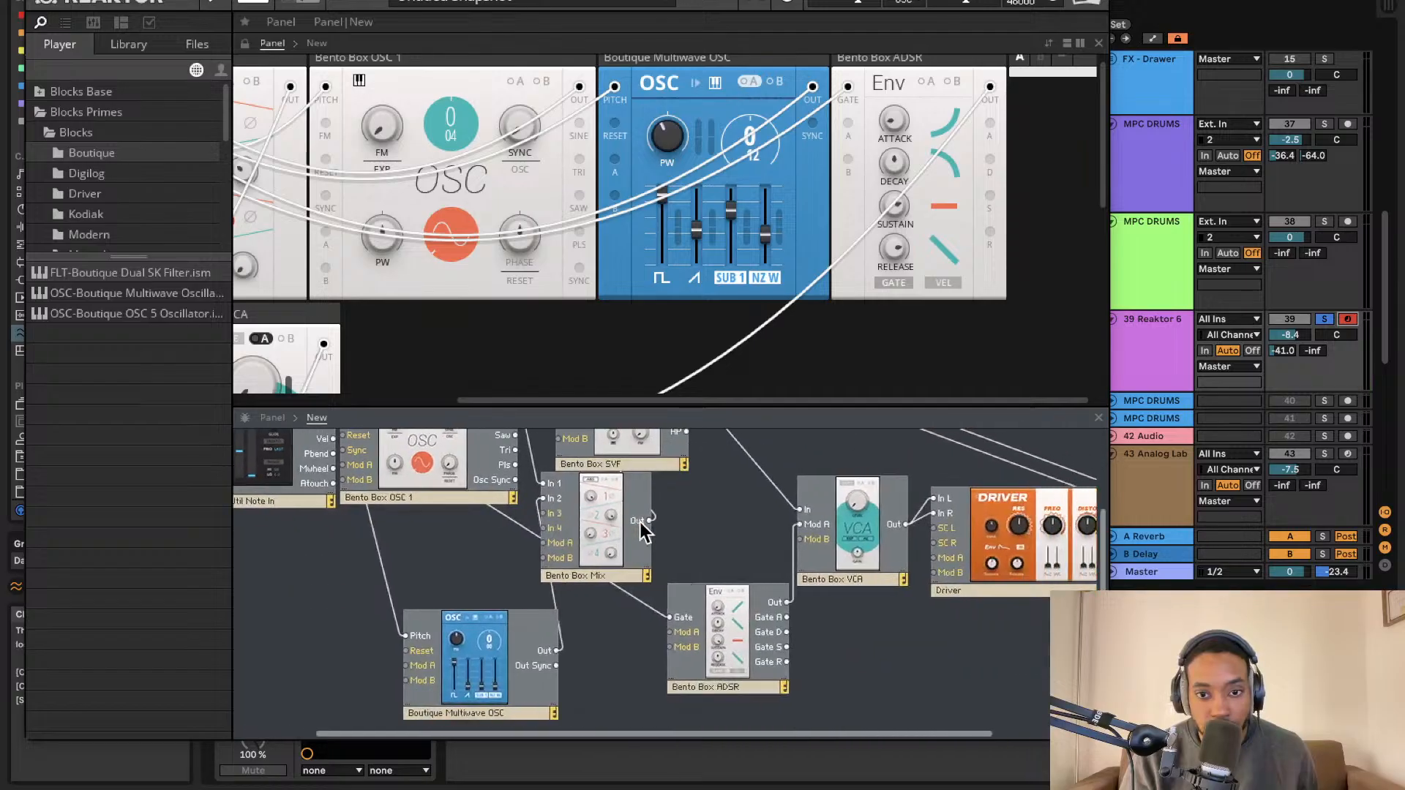
{"action": "scroll", "coordinate": [645, 520], "scroll_direction": "left", "scroll_amount": 4}
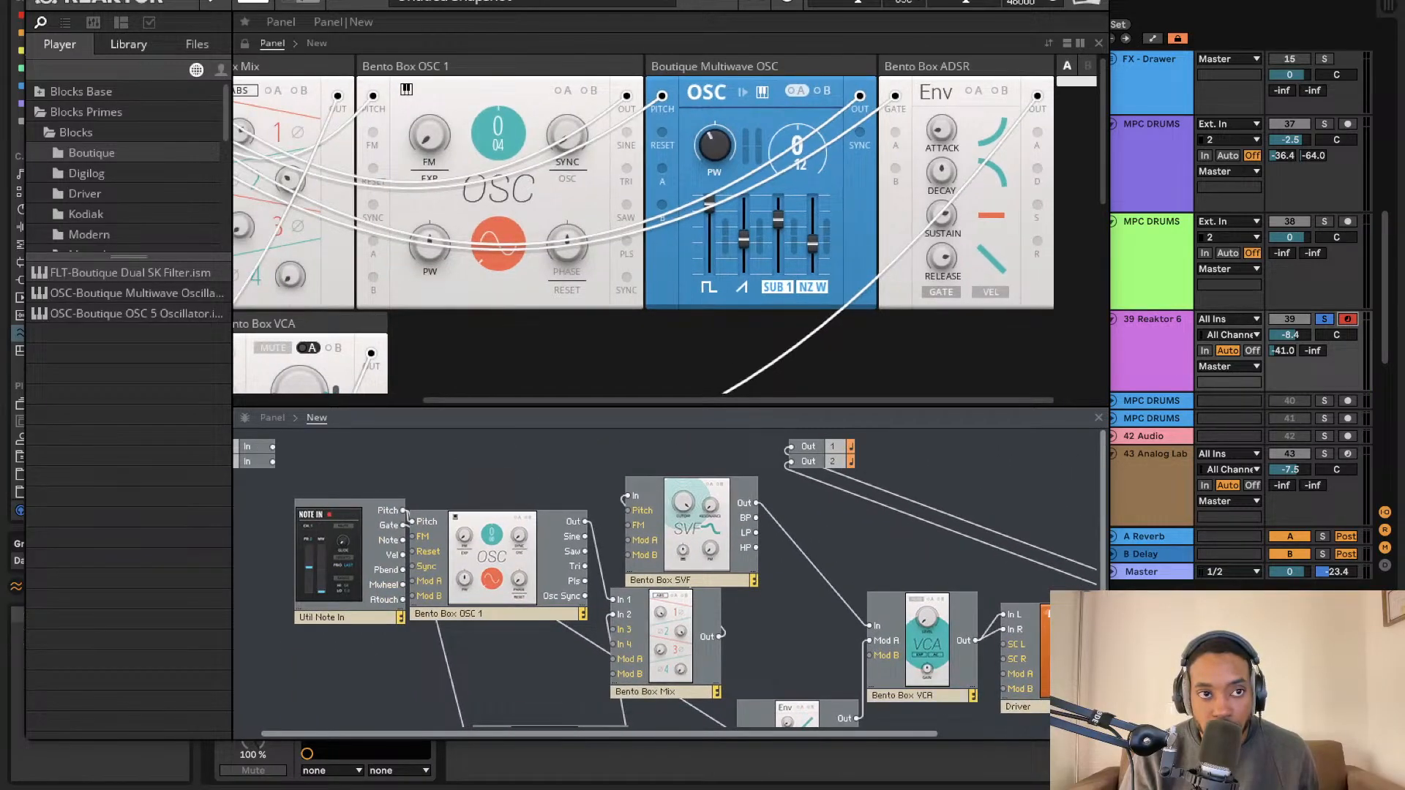
{"action": "left_click", "coordinate": [36, 1]}
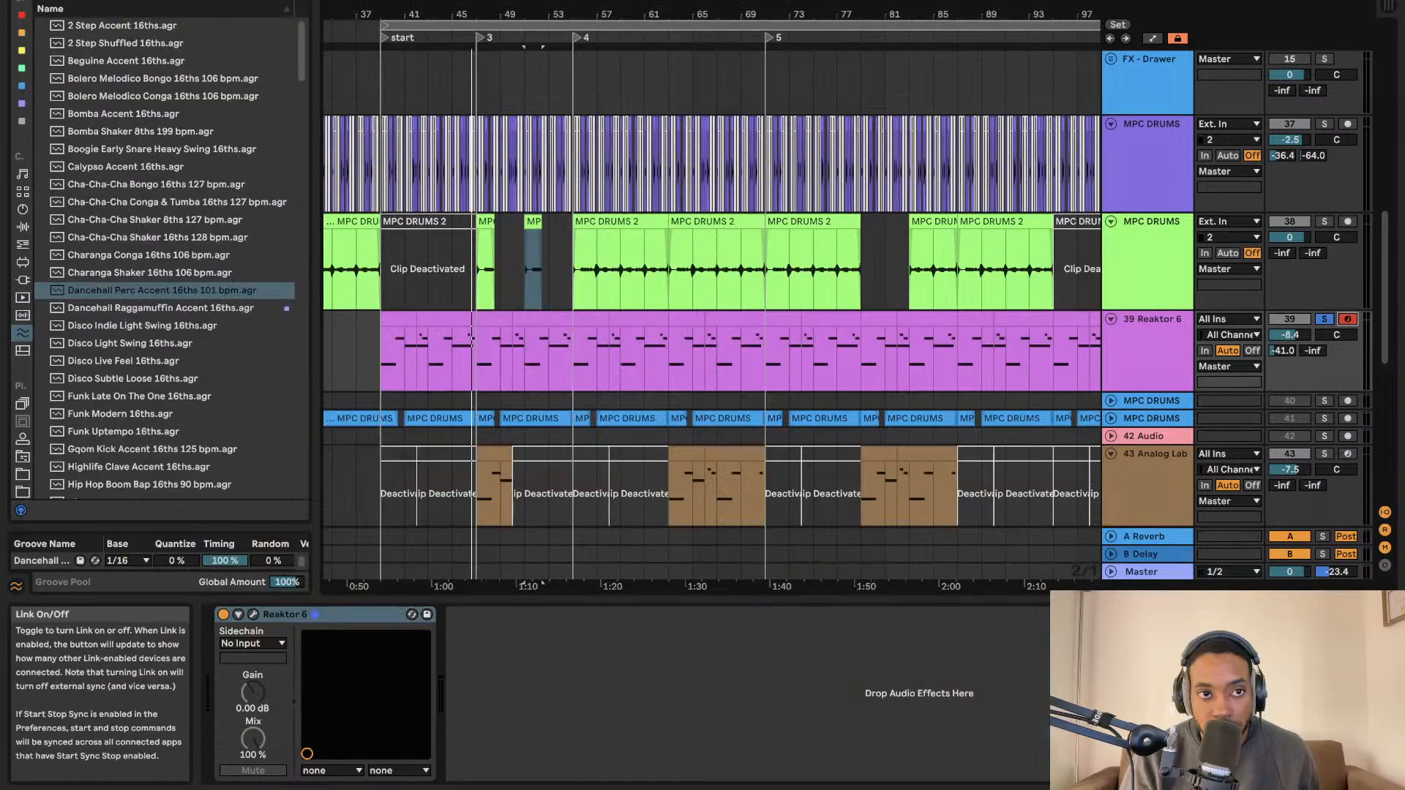
Unsolo the Reaktor 6 track and play the full arrangement from locator 4 at bar 55, then again from around bar 60.
{"action": "left_click", "coordinate": [1324, 320]}
{"action": "left_click", "coordinate": [578, 68]}
{"action": "key", "text": "space"}
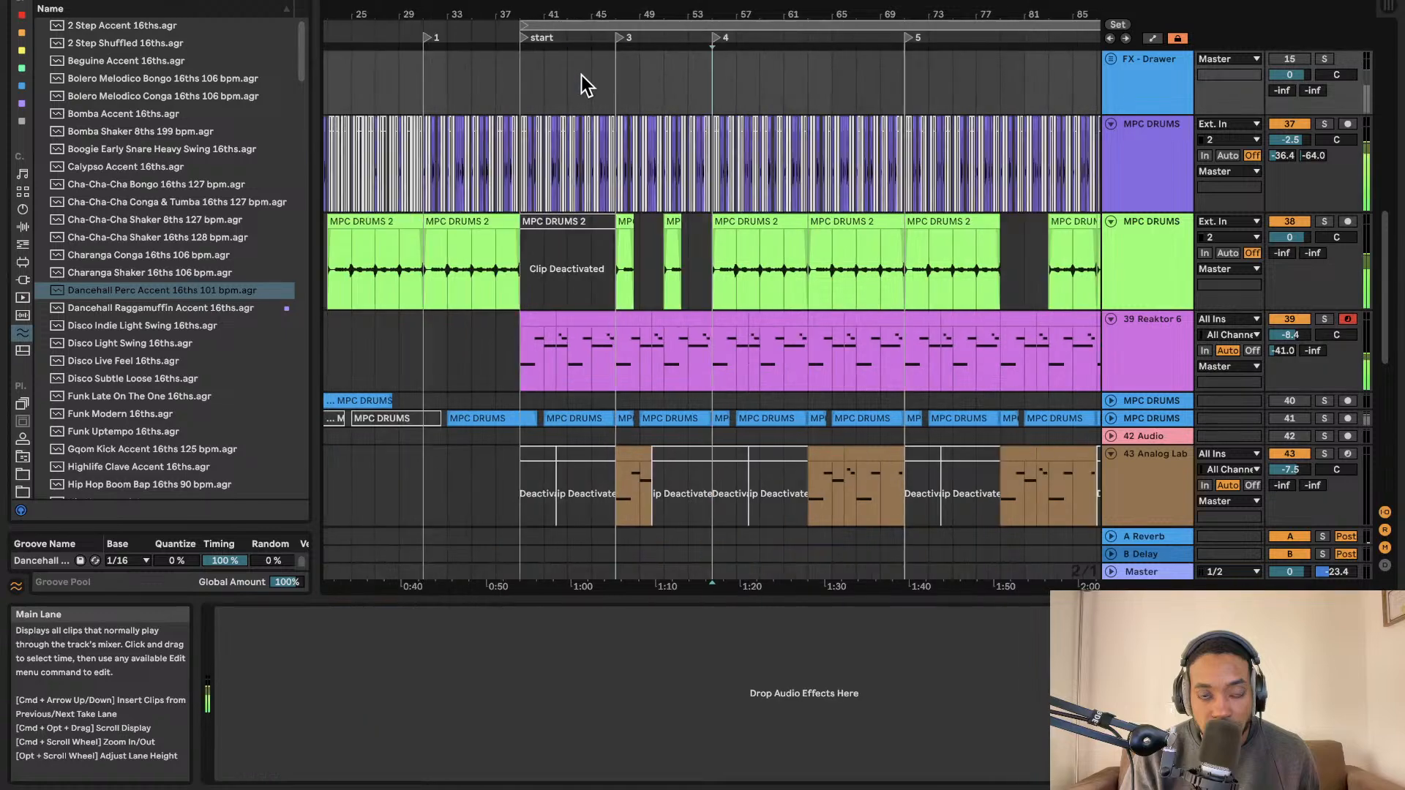
{"action": "left_click", "coordinate": [841, 231]}
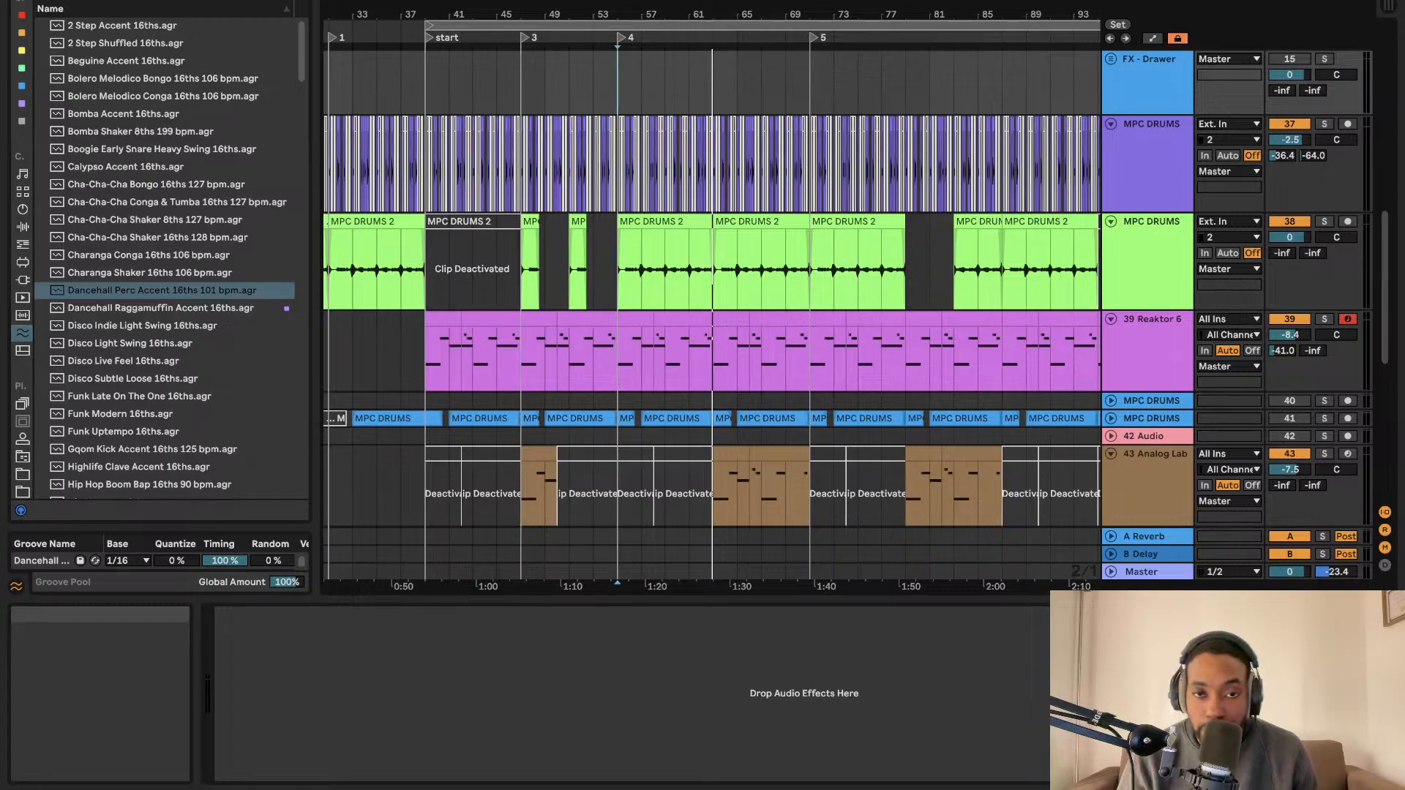
{"action": "left_click", "coordinate": [691, 80]}
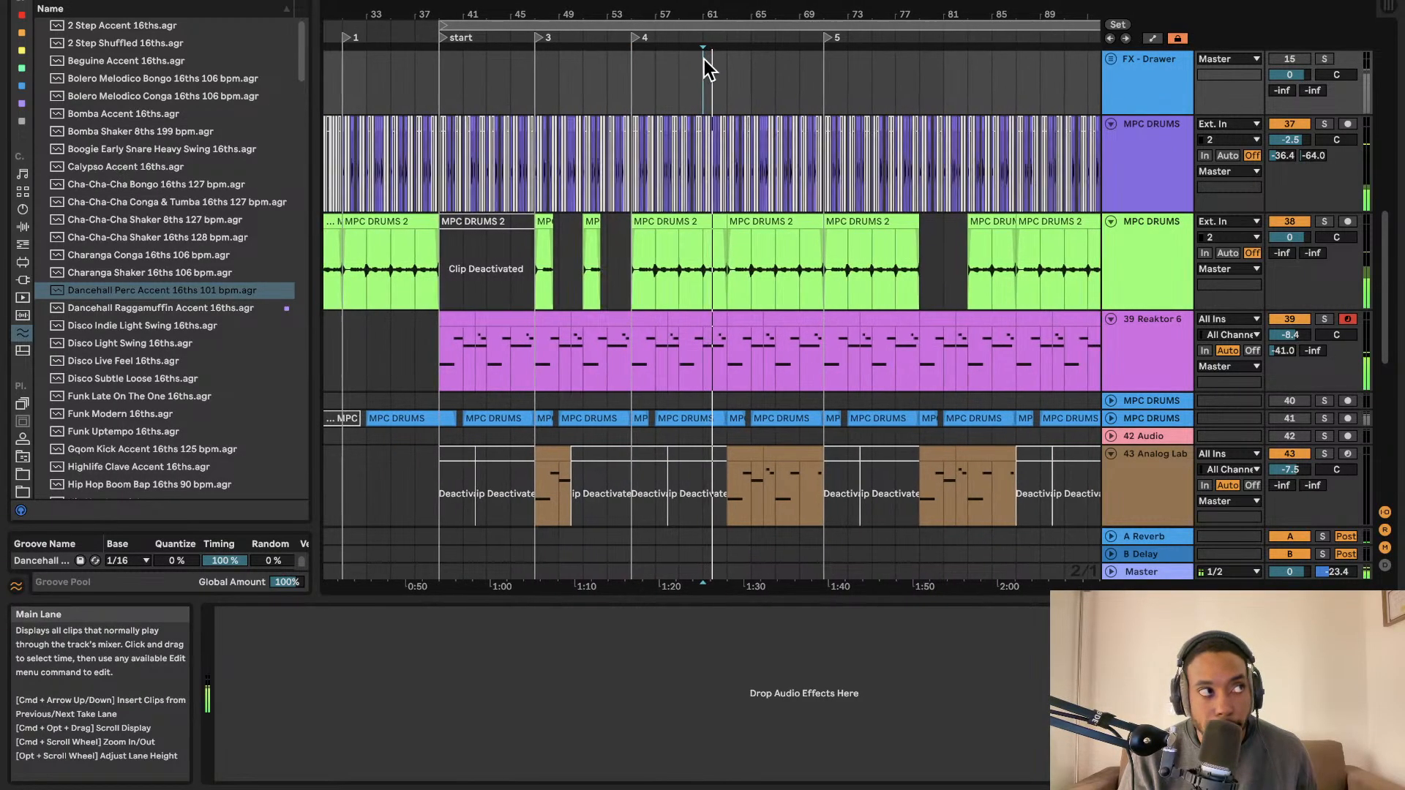